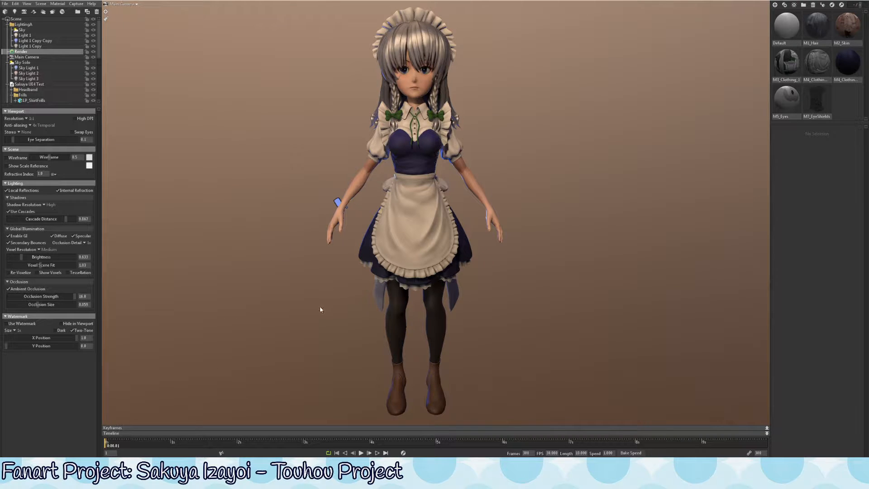
Step: Examine the rendered maid character in the viewport, covering the boots, the side of the head and the front of the outfit
middle_drag(380, 157, 389, 85)
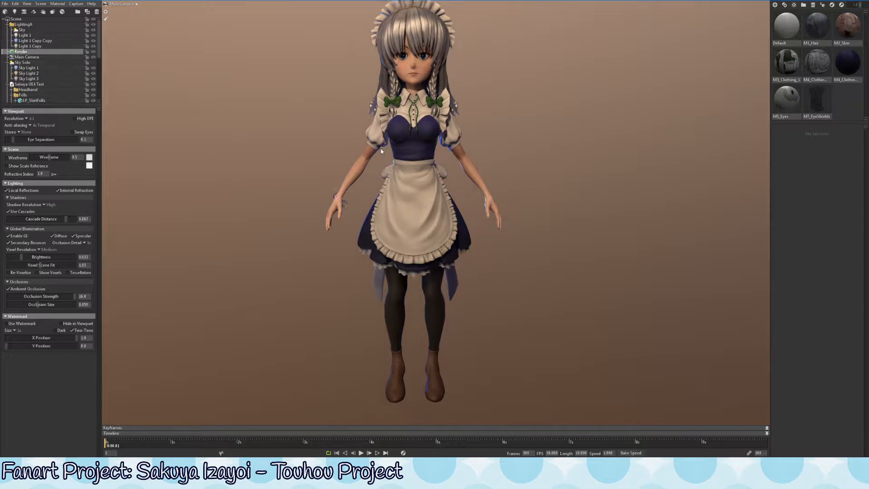
right_drag(388, 86, 485, 280)
middle_drag(485, 279, 485, 150)
drag(485, 149, 275, 94)
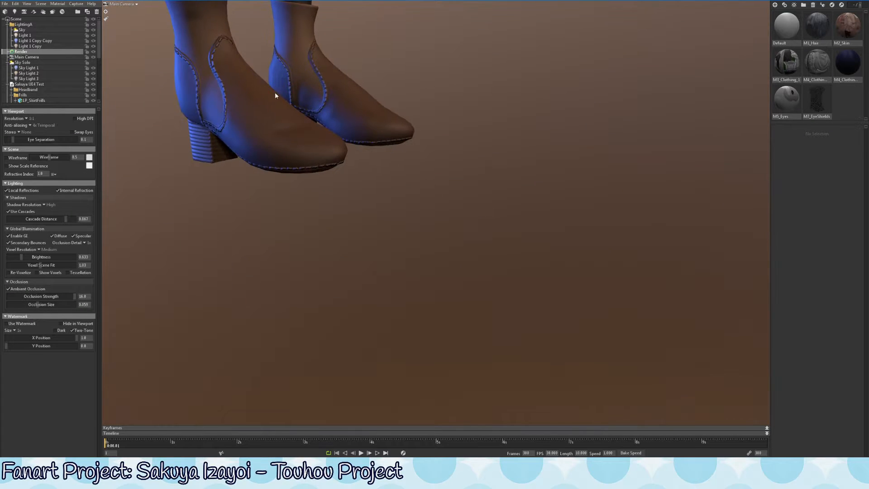
middle_drag(376, 185, 424, 254)
right_drag(424, 254, 371, 132)
middle_drag(370, 132, 398, 290)
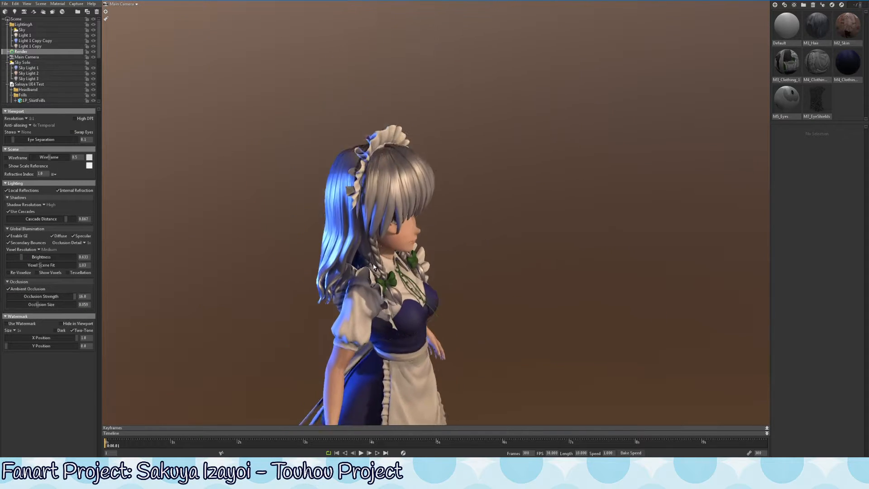
drag(398, 290, 383, 199)
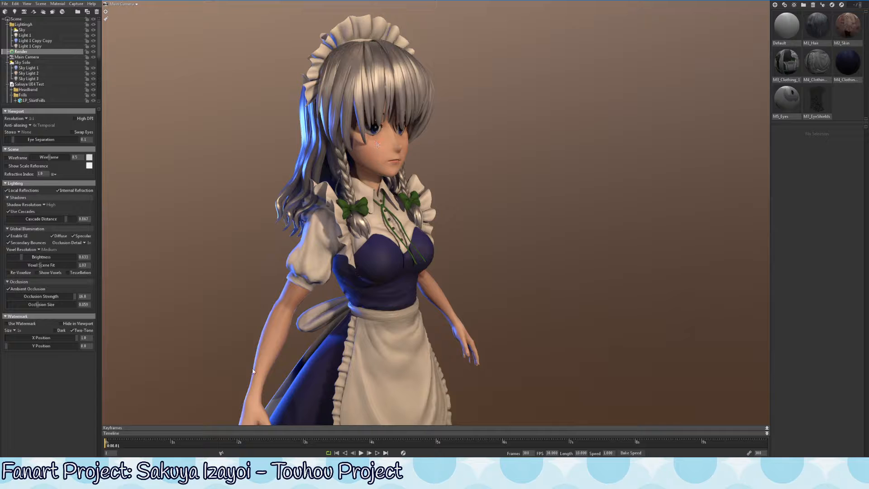
middle_drag(252, 371, 301, 242)
drag(300, 243, 265, 231)
middle_drag(265, 231, 272, 340)
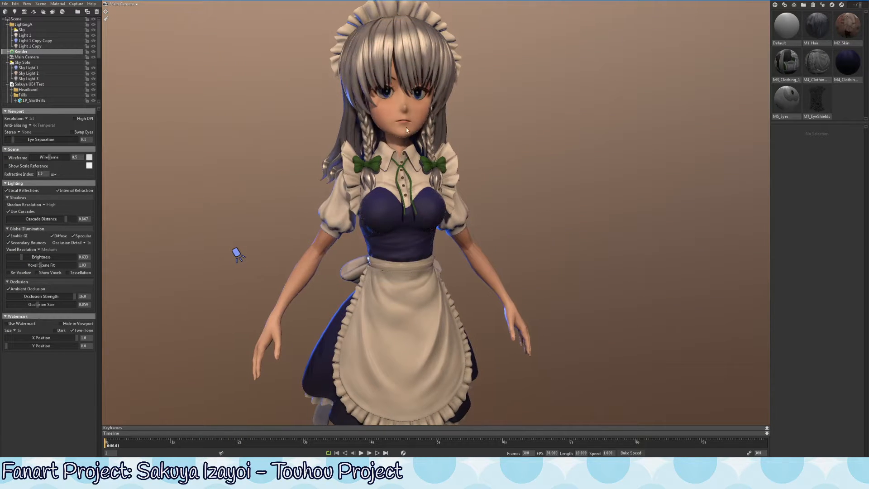
Step: Inspect the character's face, braids, bodice and apron from the front and from a three-quarter angle
drag(406, 130, 428, 200)
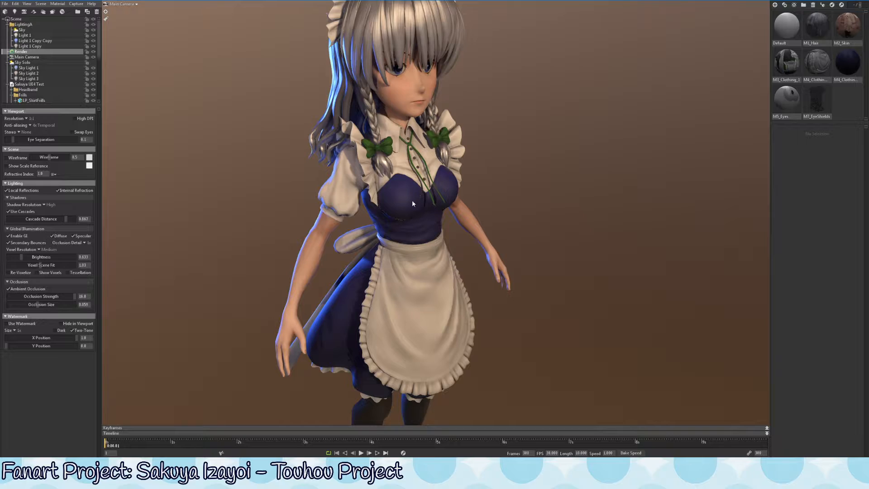
drag(399, 182, 413, 154)
middle_drag(414, 153, 440, 172)
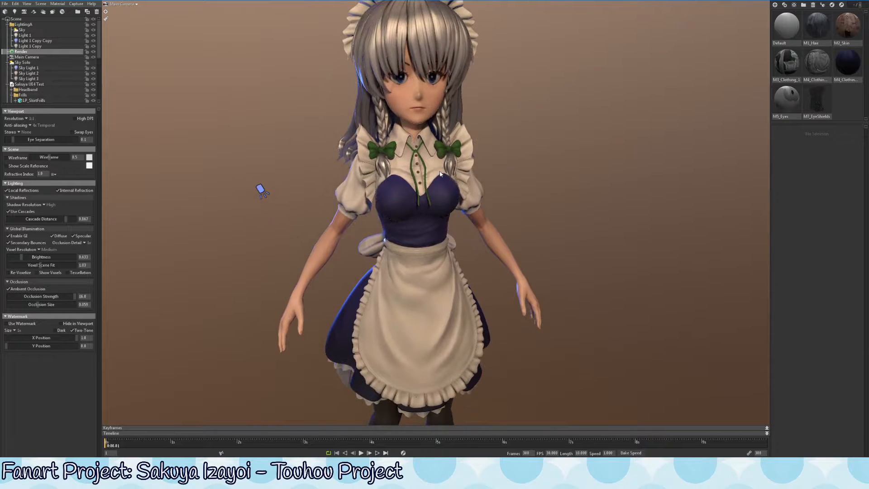
drag(459, 194, 434, 185)
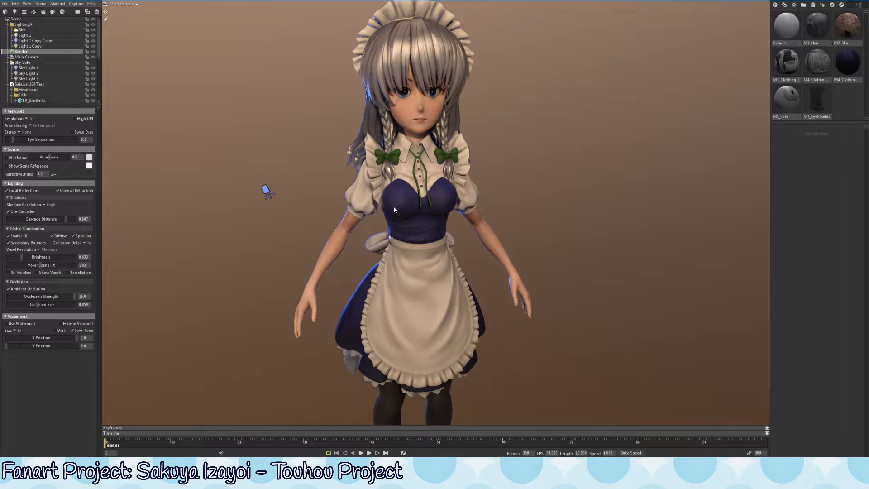
middle_drag(395, 210, 401, 158)
drag(449, 164, 464, 215)
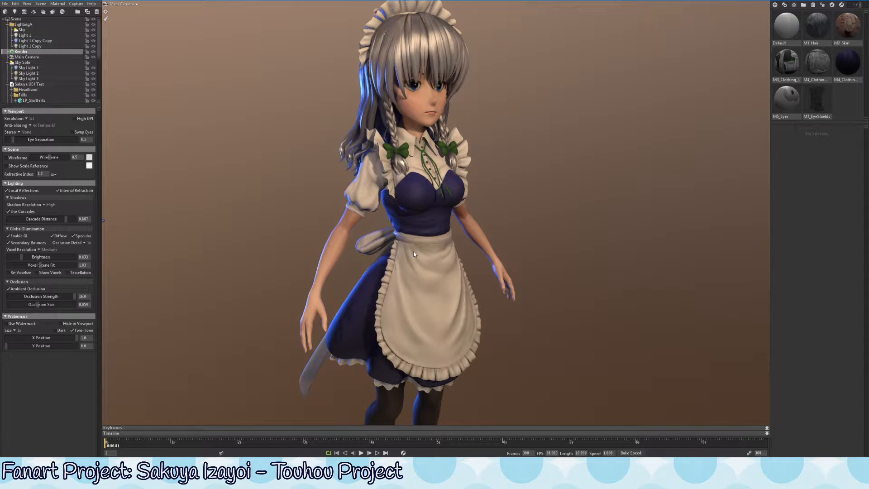
middle_drag(466, 293, 477, 339)
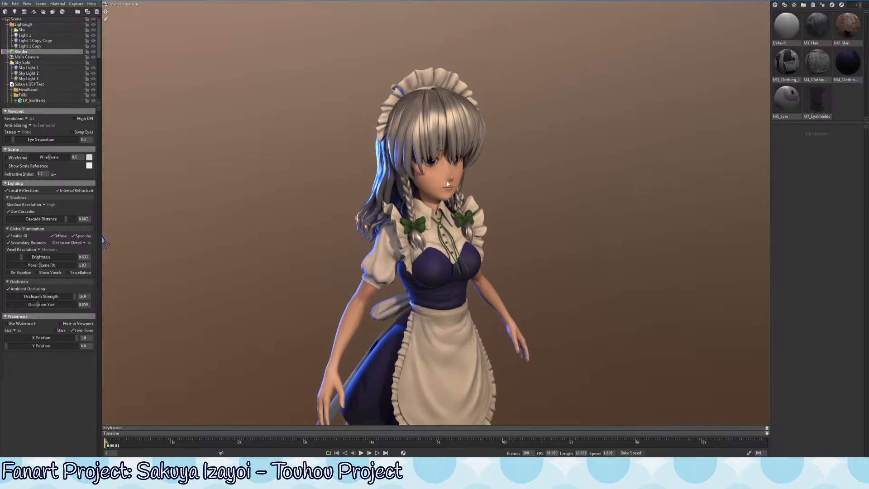
drag(448, 168, 422, 210)
middle_drag(422, 211, 430, 188)
mouse_move(430, 188)
mouse_down()
mouse_move(406, 153)
mouse_move(416, 188)
mouse_up()
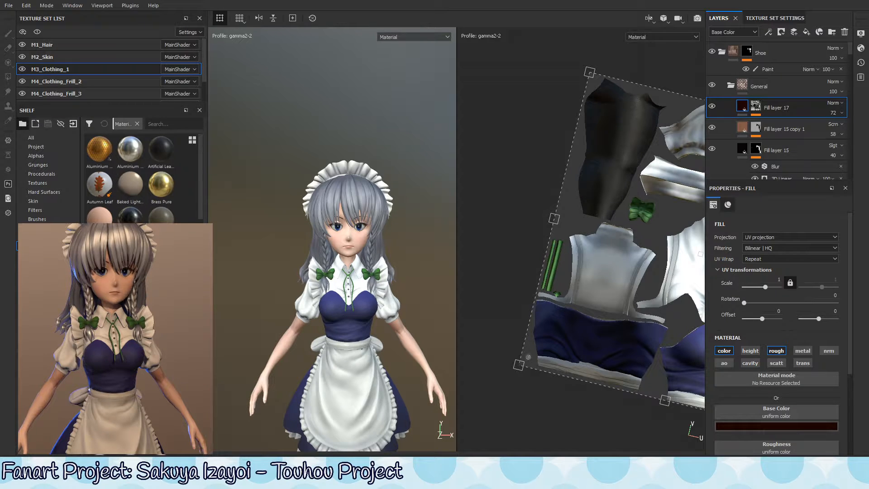
Step: Bring the shoe reference in Moodboard References.jpg over the Substance Painter workspace, study the boots and move it away again
drag(18, 240, 121, 249)
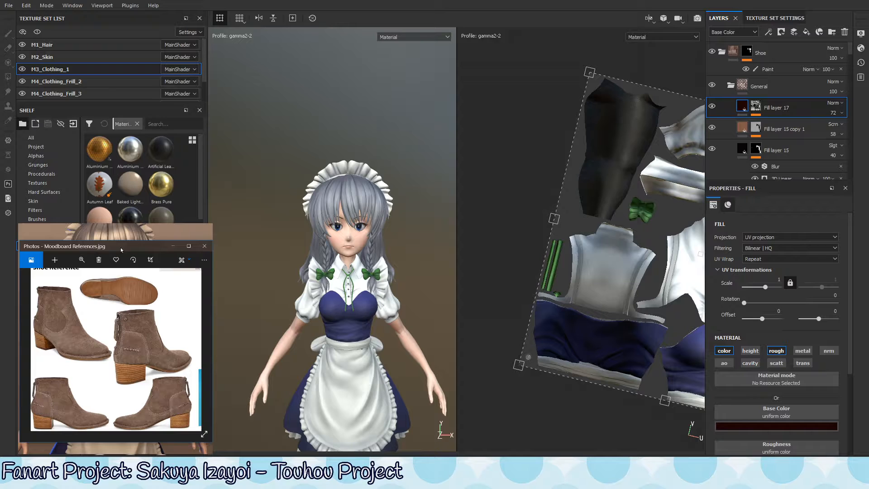
mouse_move(120, 247)
mouse_down()
mouse_move(120, 265)
mouse_move(119, 250)
mouse_up()
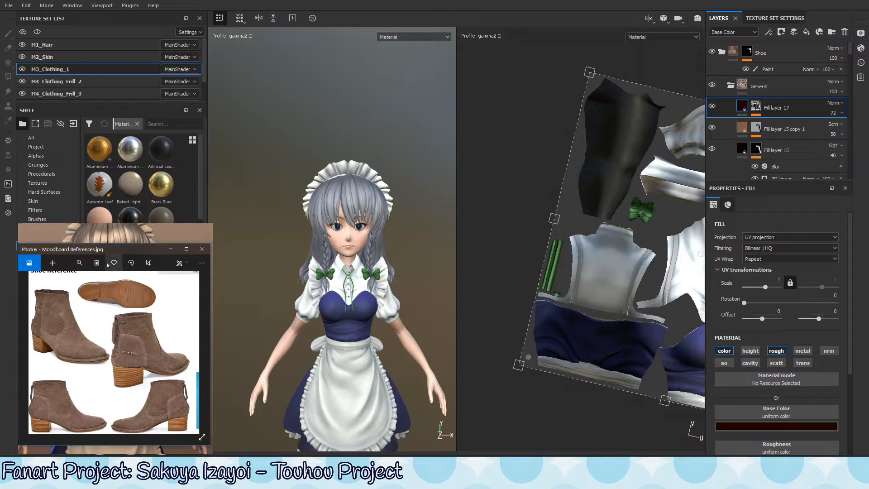
drag(113, 254, 0, 235)
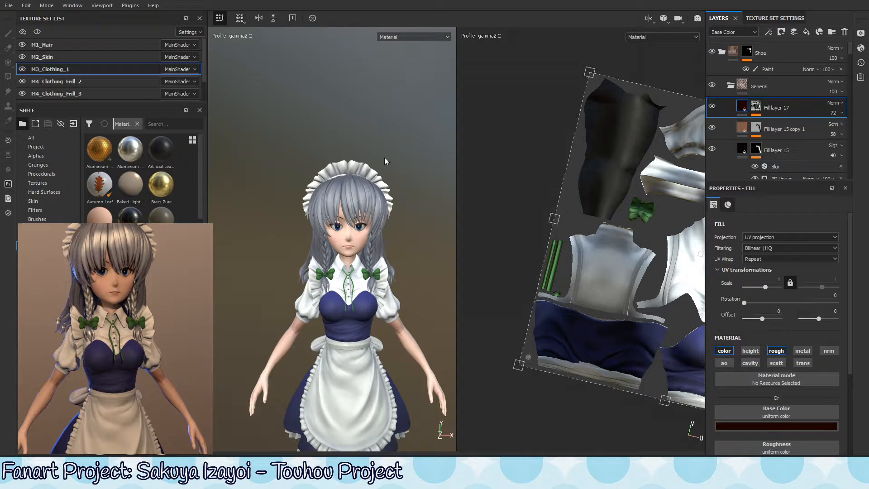
Step: Show only the 3D view and examine the character's boots up close from the side and front
click(387, 209)
alt+middle_drag(385, 423, 321, 189)
alt+right_drag(321, 189, 318, 273)
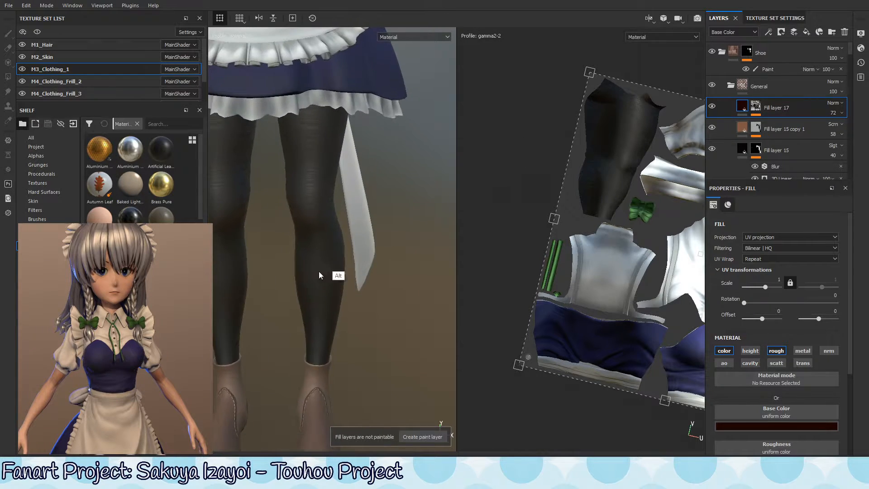
alt+middle_drag(319, 274, 352, 291)
alt+drag(352, 291, 378, 231)
alt+middle_drag(378, 231, 272, 185)
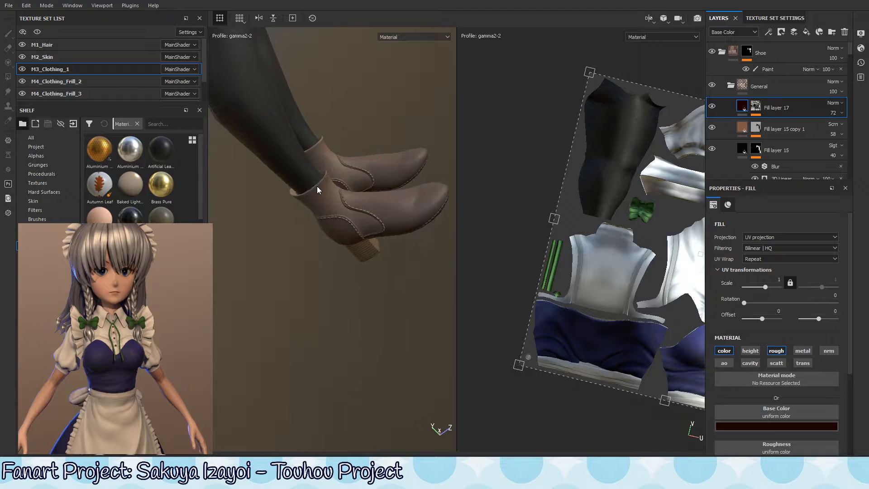
key(F2)
alt+drag(438, 154, 457, 209)
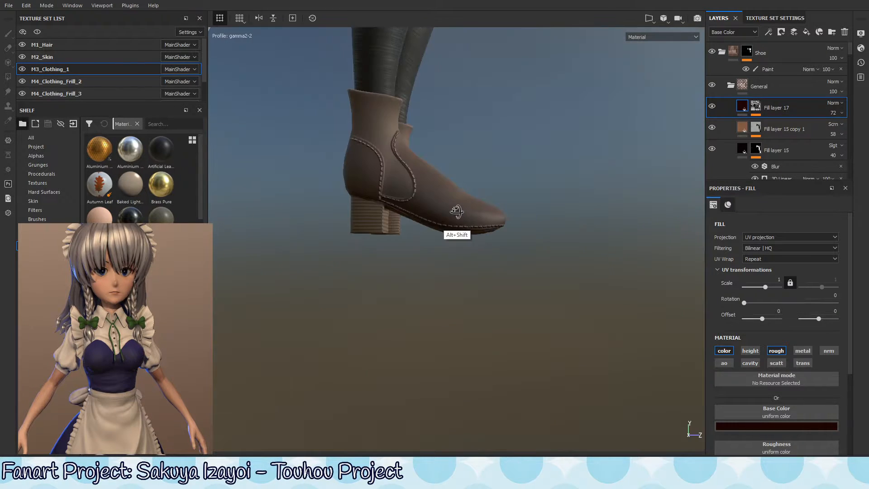
alt+right_drag(458, 209, 701, 125)
alt+drag(521, 145, 469, 184)
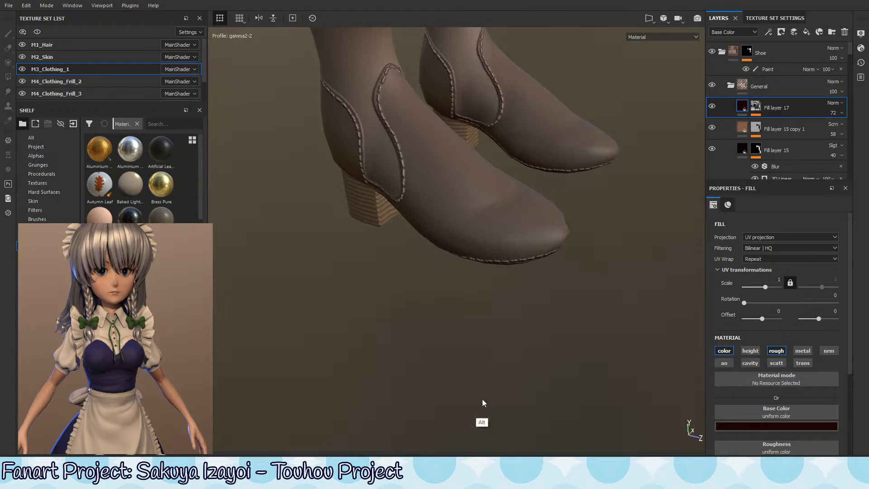
Step: Hide and show Fill layer 17 to compare its effect on the boots
click(711, 106)
click(711, 106)
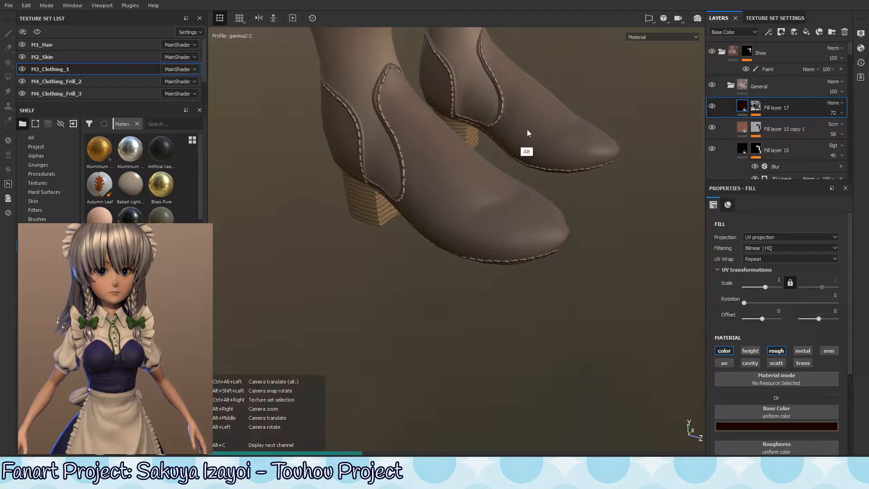
key(shift)
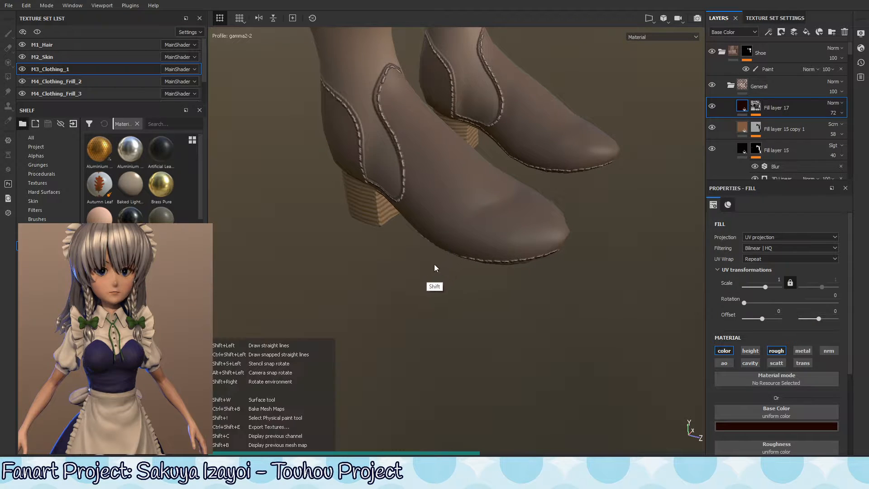
key(alt)
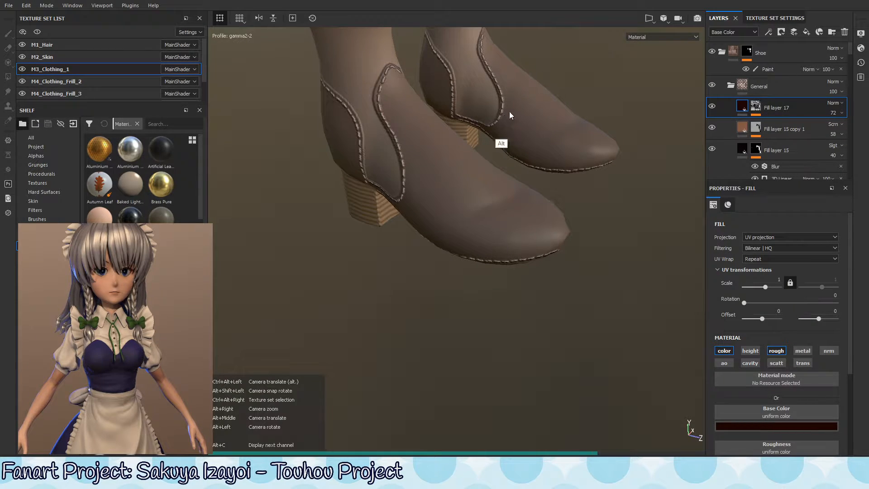
Step: Display only the Base Color channel to inspect the boots' colors, and return to the full material view
alt+middle_drag(454, 132, 473, 269)
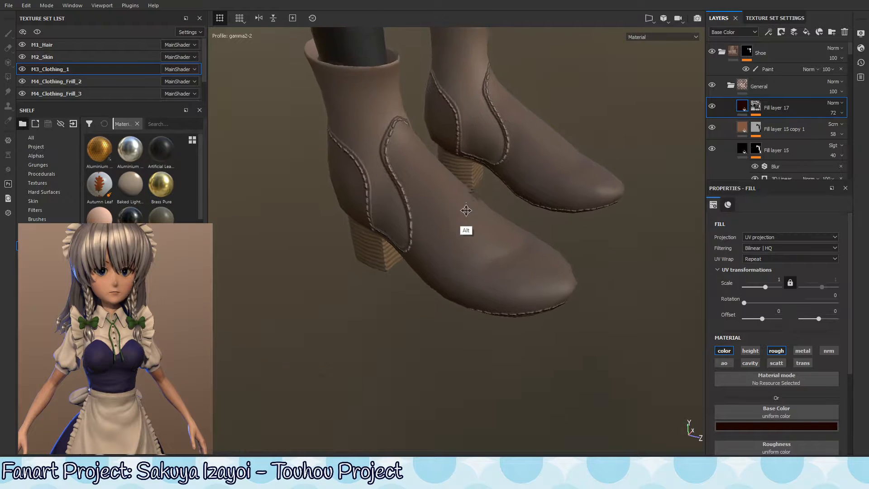
key(shift+c)
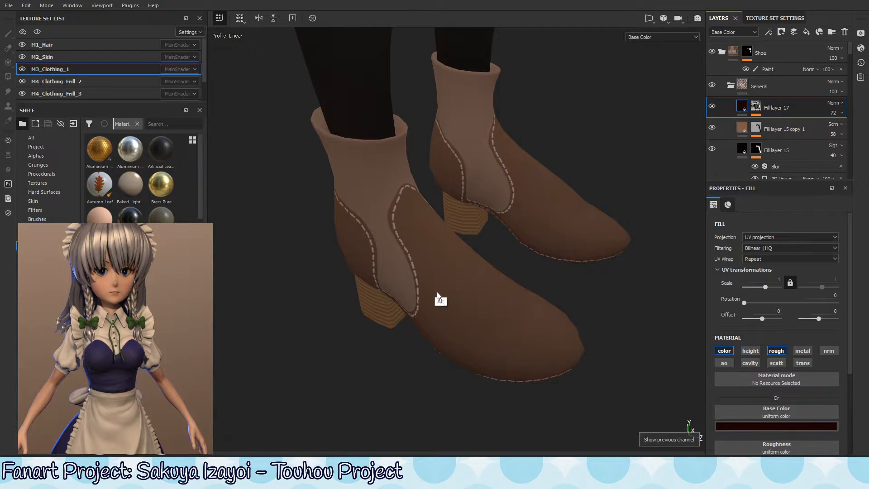
alt+drag(437, 295, 376, 306)
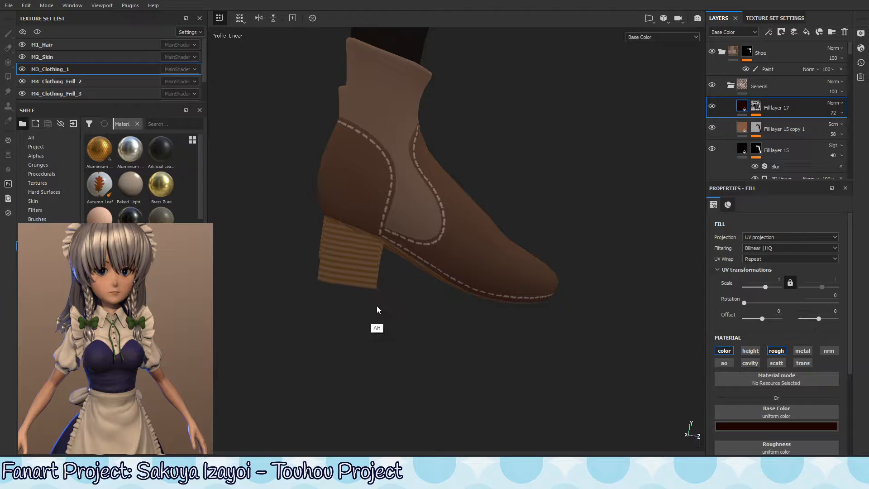
alt+drag(467, 287, 420, 226)
key(m)
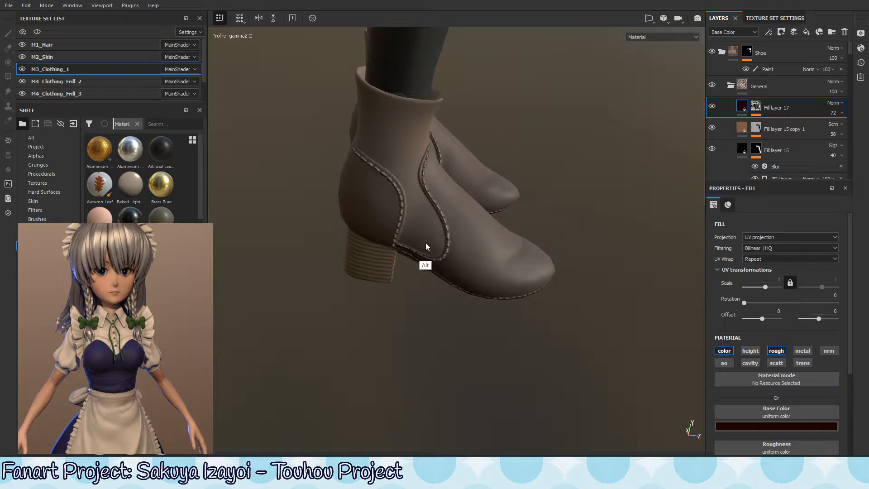
alt+drag(420, 122, 425, 177)
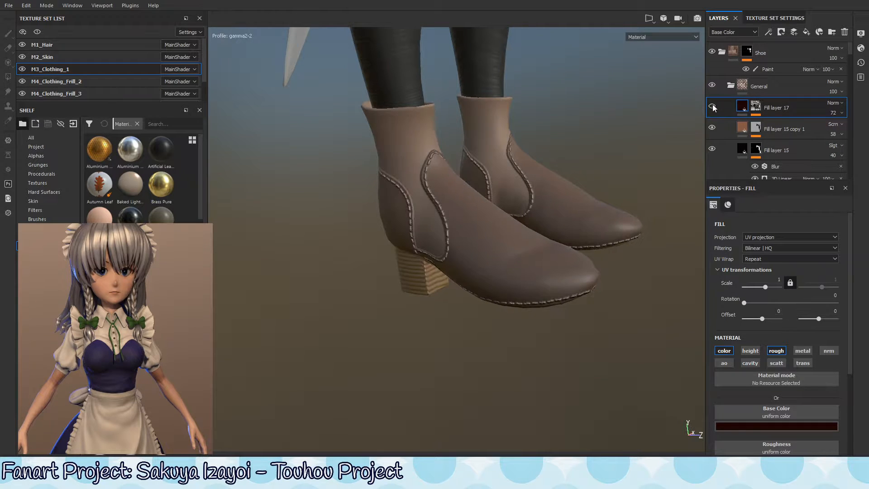
Step: Hide and show Fill layer 15 copy 1 and the ShoeOver folder to compare their effects on the boots
click(712, 128)
click(712, 128)
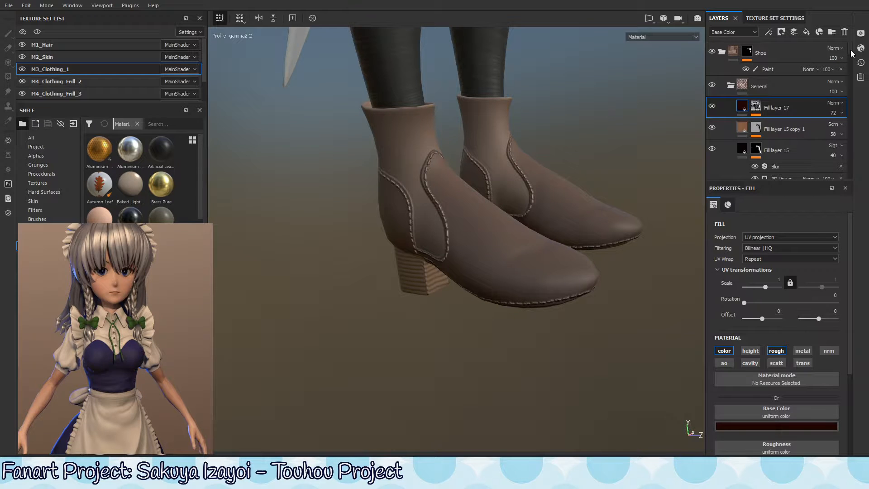
drag(851, 48, 851, 67)
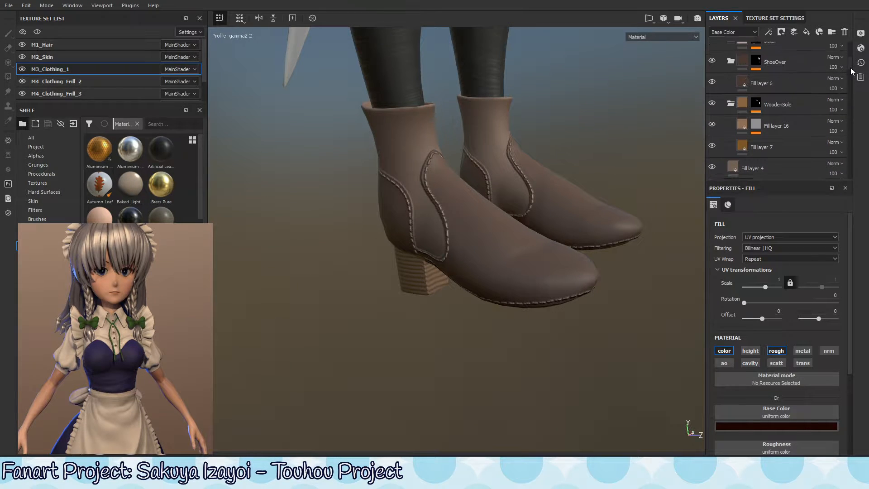
scroll(851, 66, up, 5)
click(784, 116)
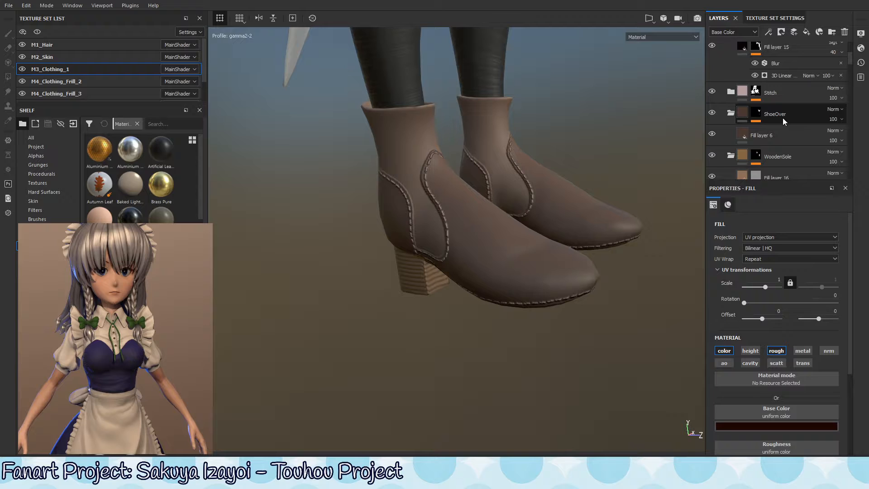
click(712, 112)
click(712, 113)
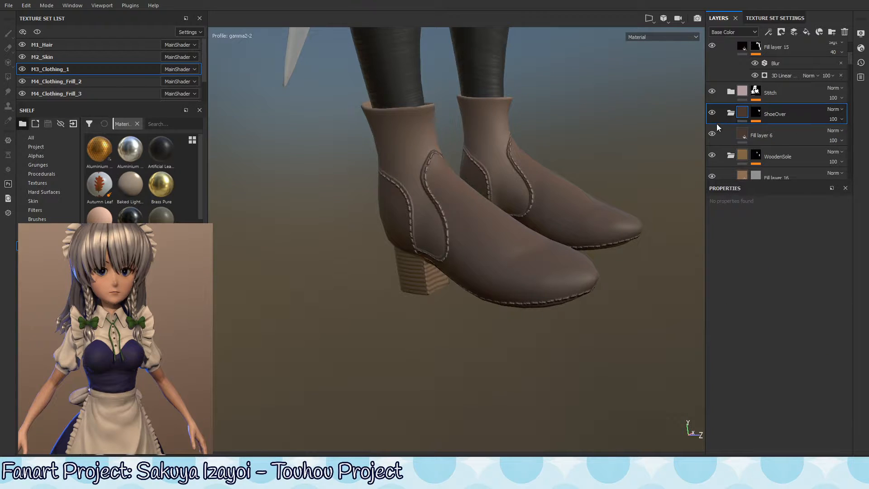
click(712, 113)
click(712, 113)
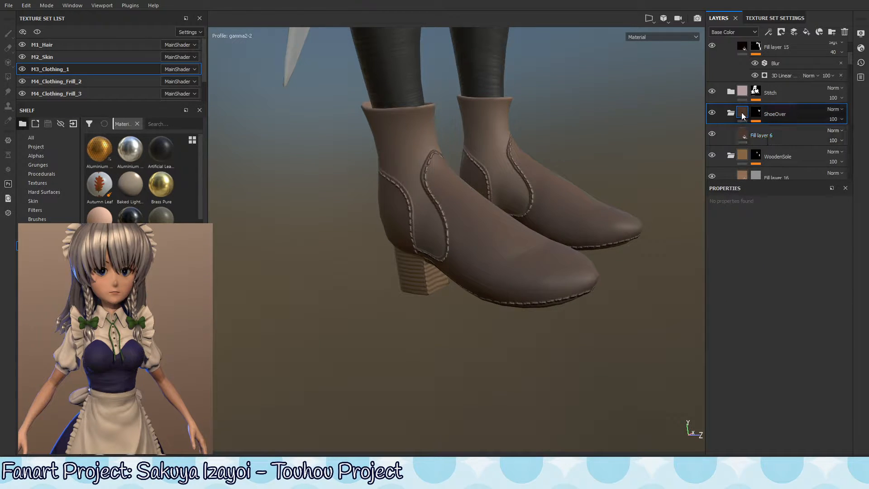
Step: Set the height of Fill layer 6 in the ShoeOver folder to 0.17
click(751, 135)
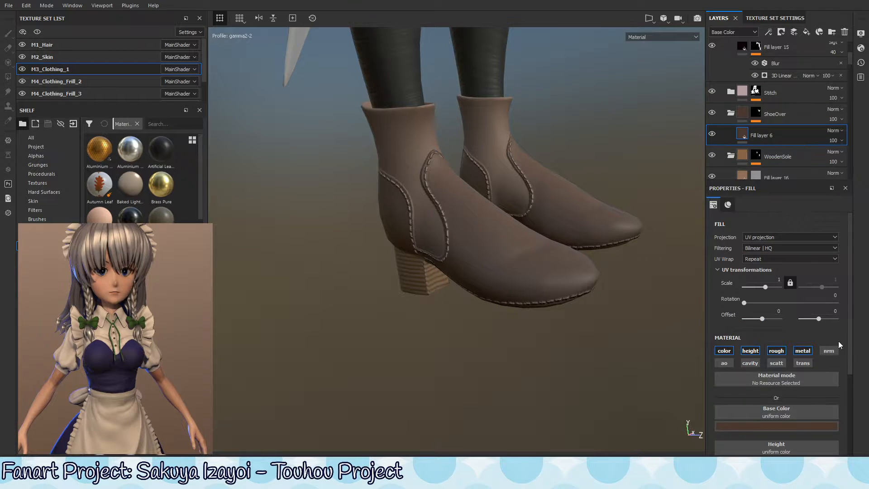
drag(852, 326, 849, 388)
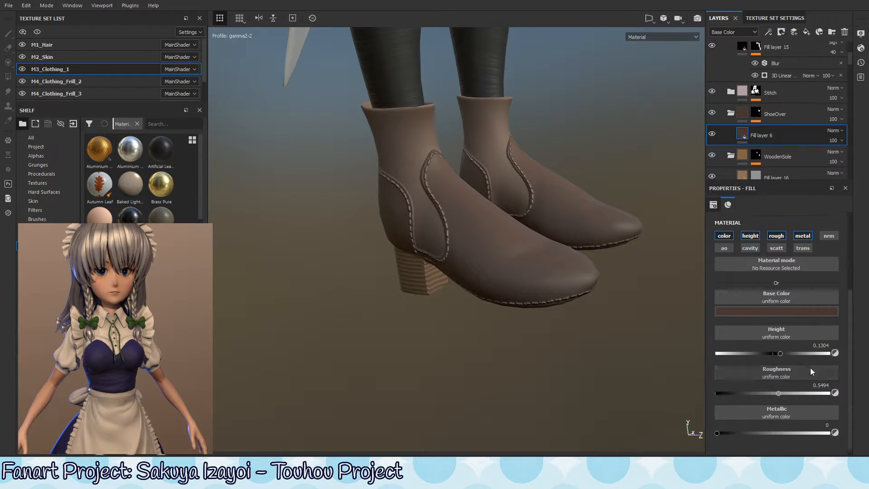
mouse_move(781, 354)
mouse_down()
mouse_move(790, 354)
mouse_move(783, 355)
mouse_up()
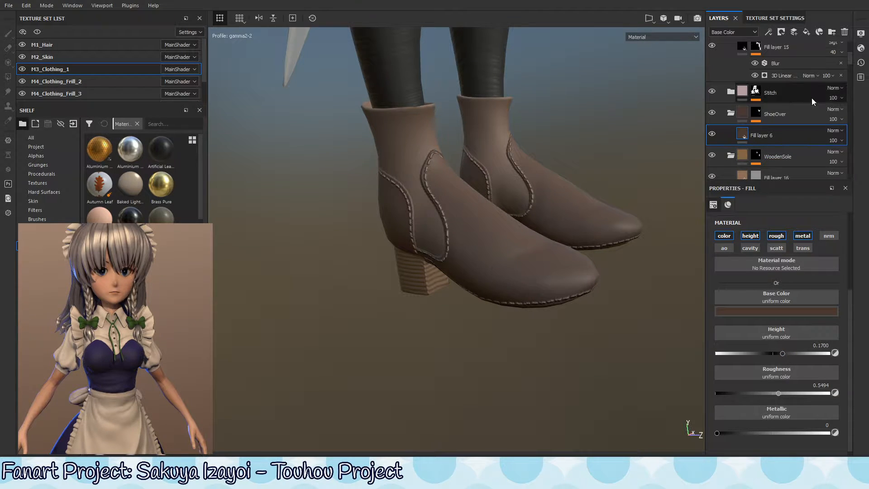
Step: Set the height of Fill layer 5 in the Stitch folder to 0.4704
click(731, 92)
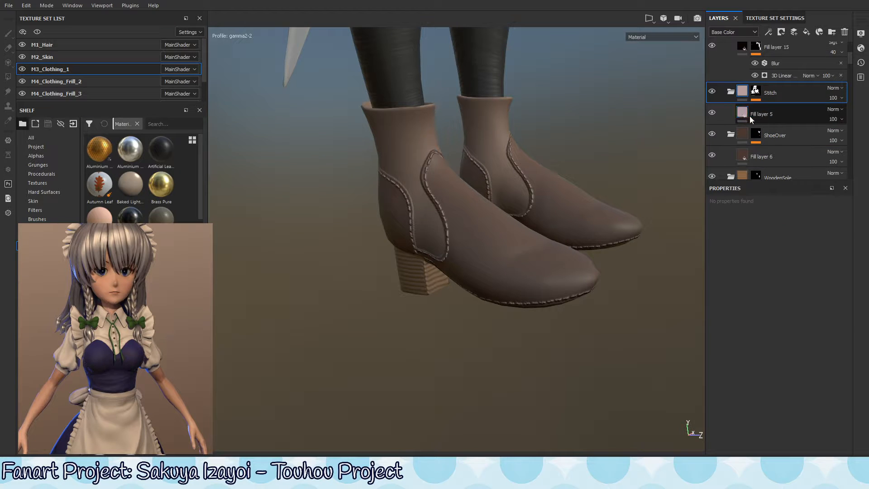
click(756, 115)
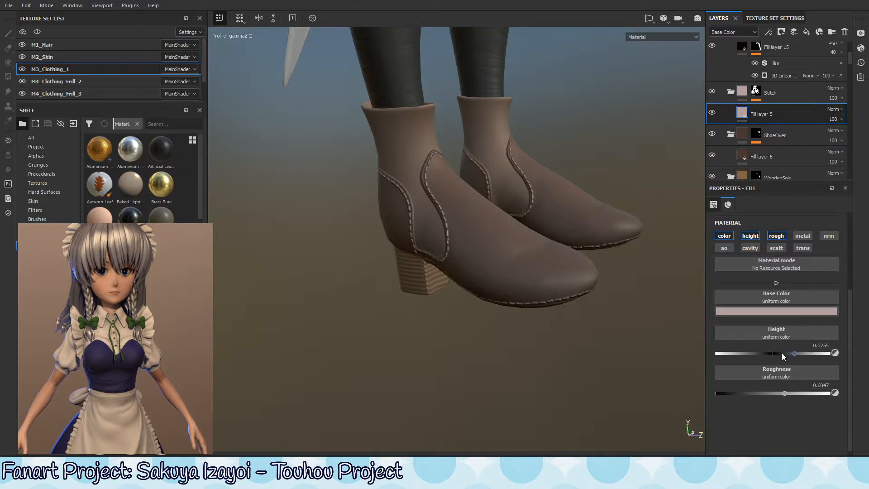
drag(794, 354, 806, 354)
alt+drag(417, 220, 501, 200)
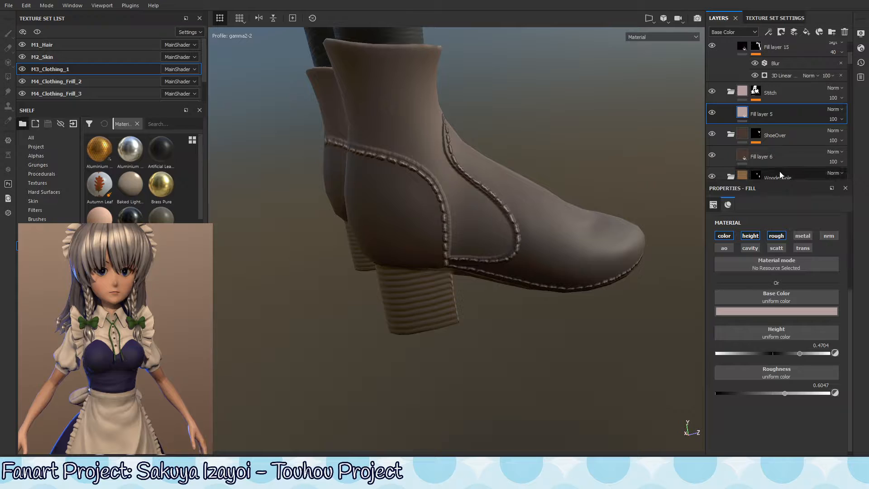
Step: Create a folder inside General and move Fill layer 17, Fill layer 15 copy 1 and Fill layer 15 into it
scroll(852, 58, up, 5)
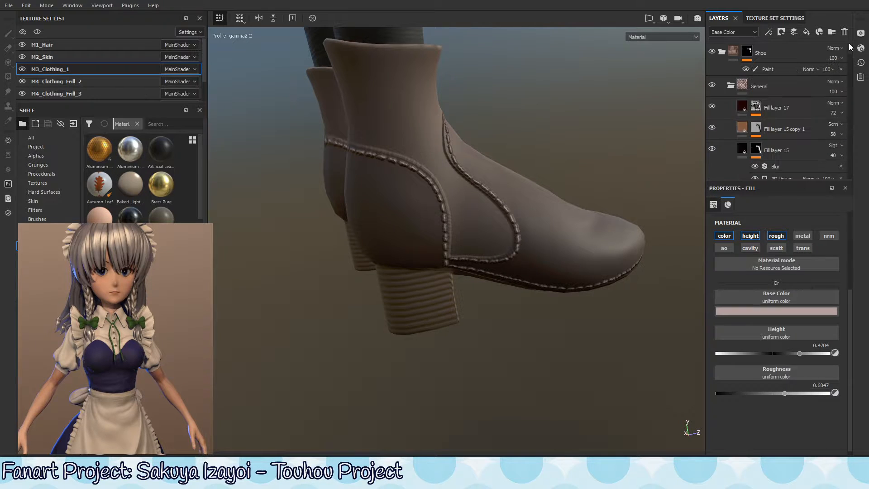
click(808, 107)
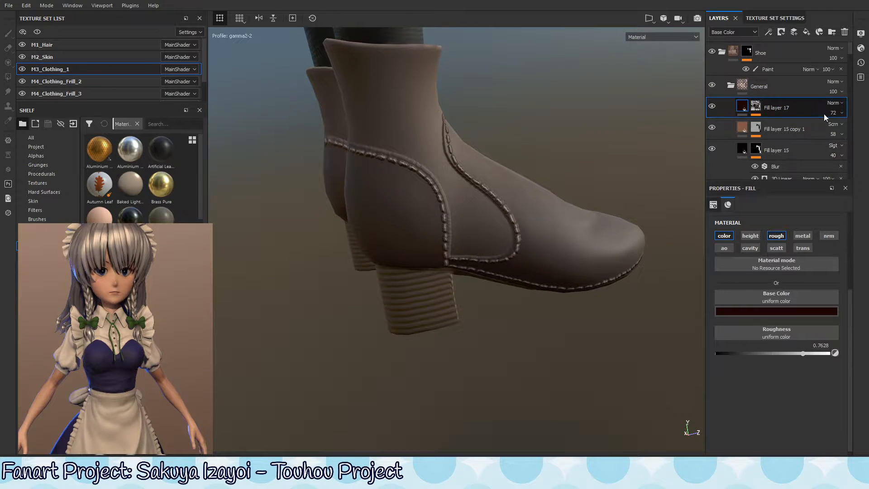
mouse_move(852, 48)
mouse_down()
mouse_move(851, 70)
mouse_move(849, 56)
mouse_up()
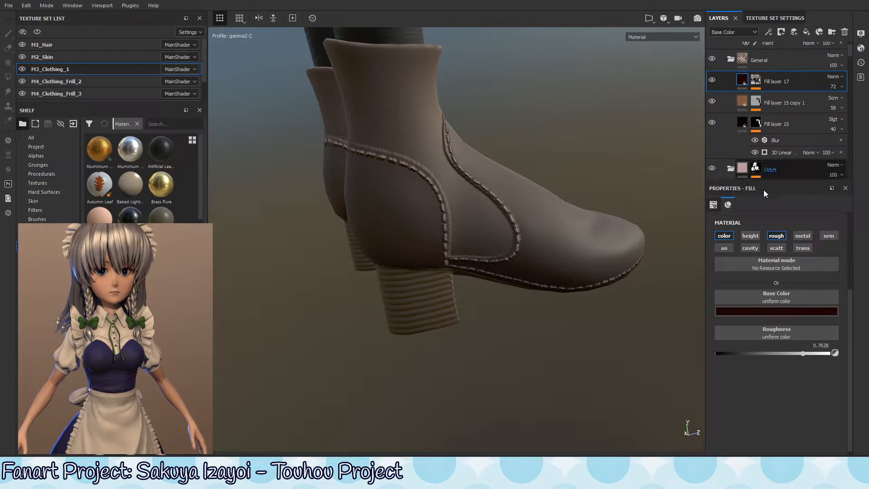
shift+click(800, 121)
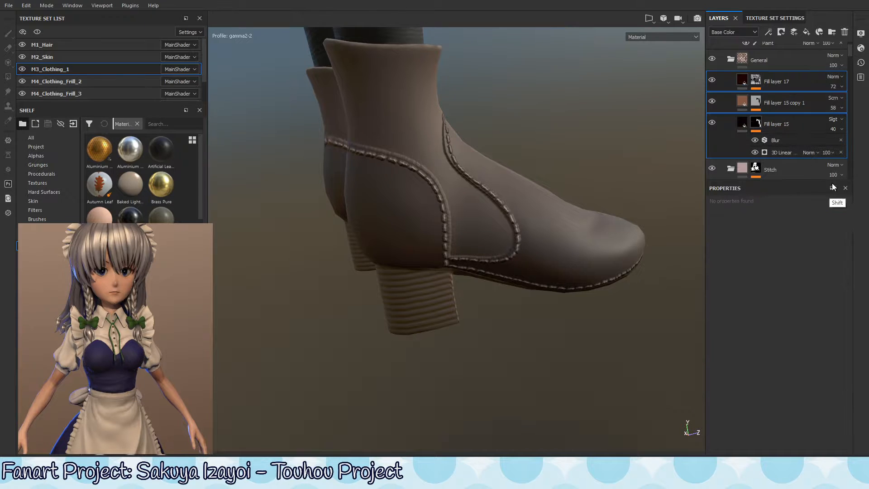
click(830, 38)
click(808, 97)
shift+click(803, 142)
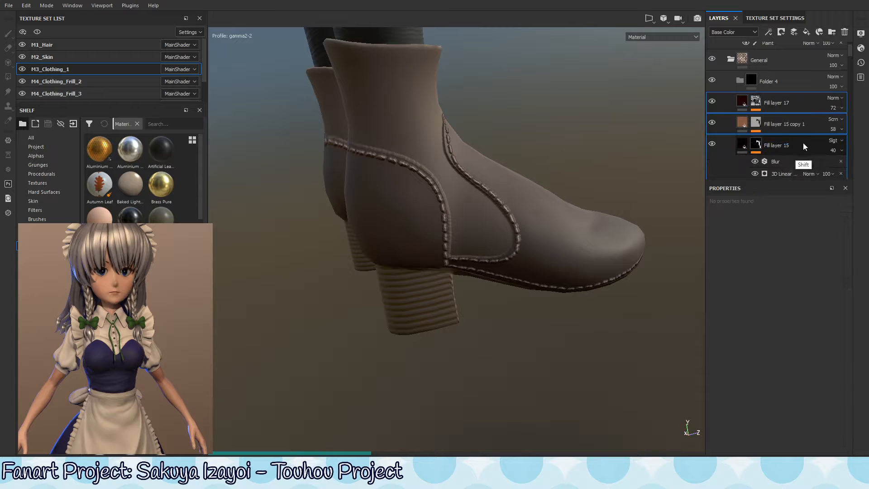
drag(803, 142, 786, 82)
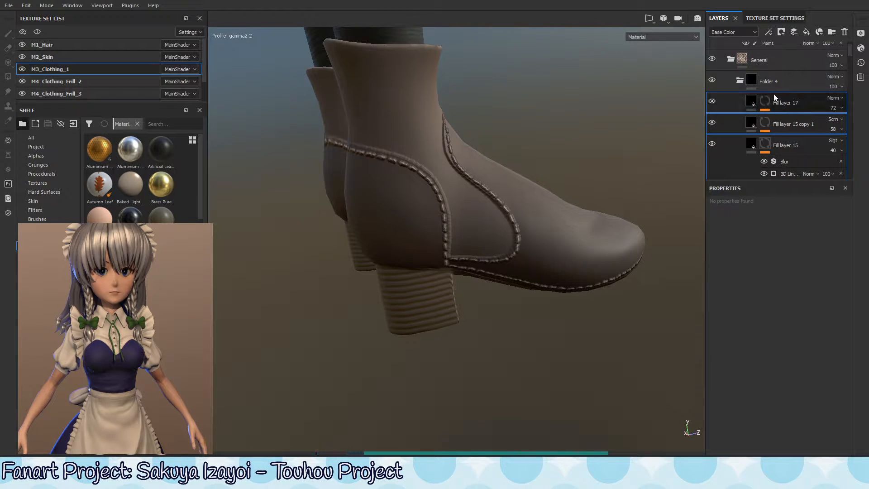
Step: Collapse Folder 4, Stitch and ShoeOver in the layer stack, keeping Folder 4 selected
click(740, 81)
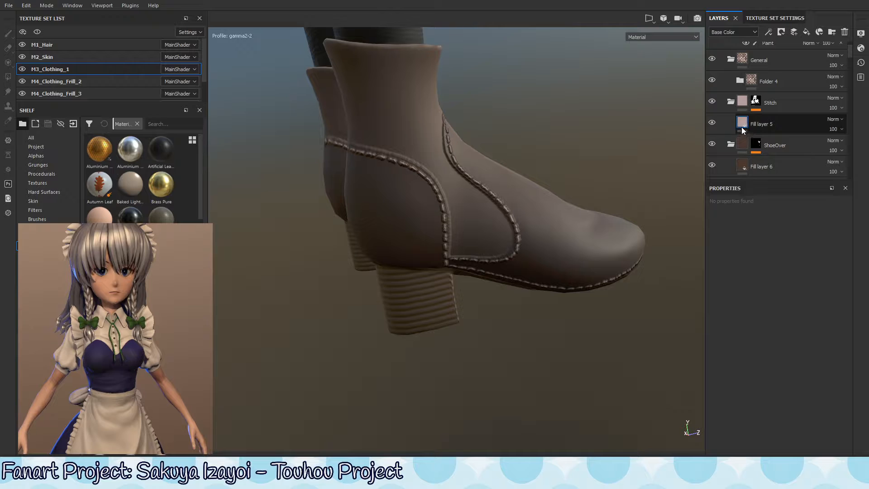
click(814, 80)
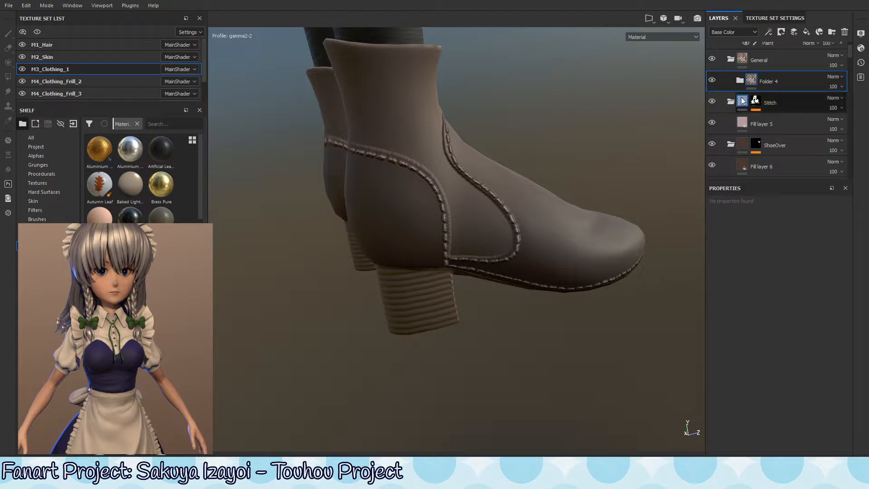
drag(743, 101, 743, 102)
click(731, 123)
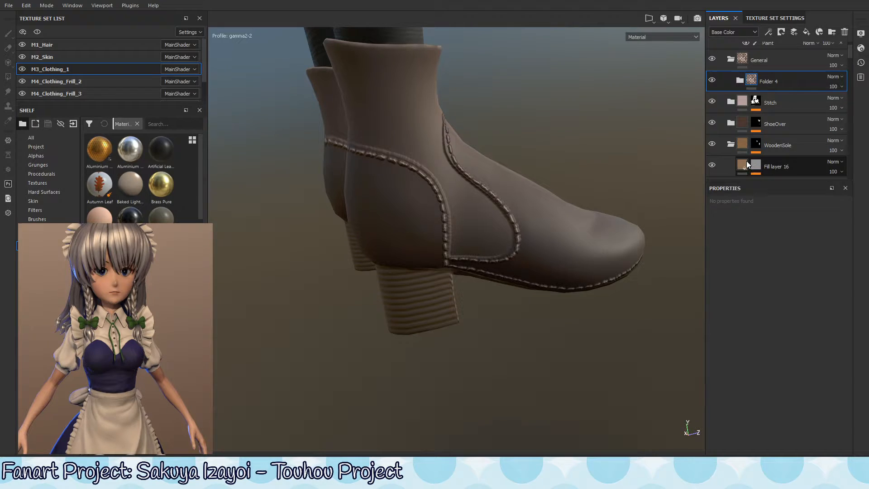
double_click(774, 80)
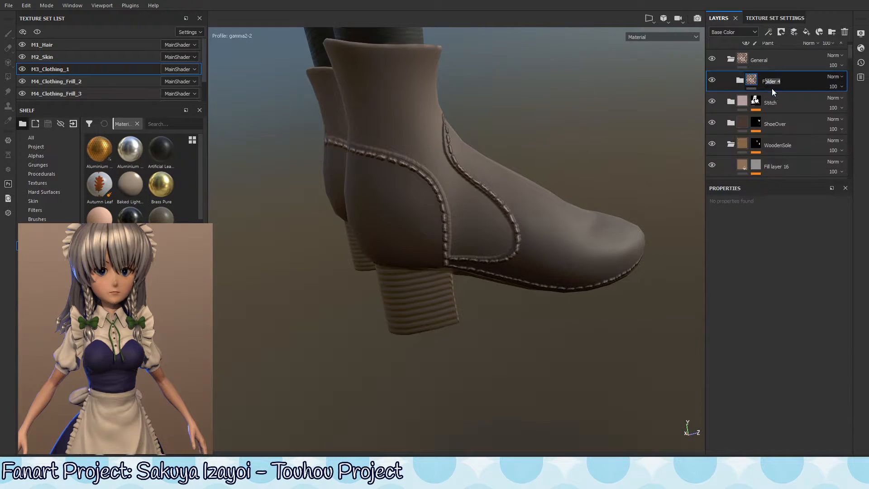
drag(637, 127, 633, 146)
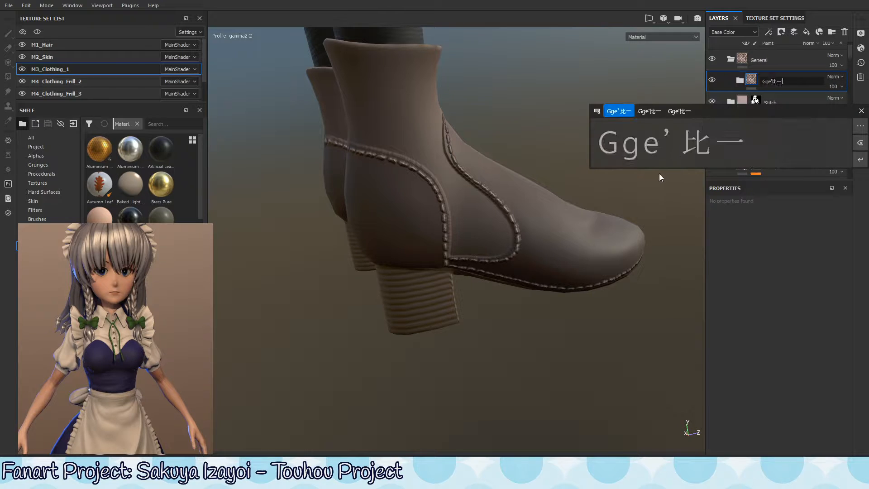
click(594, 145)
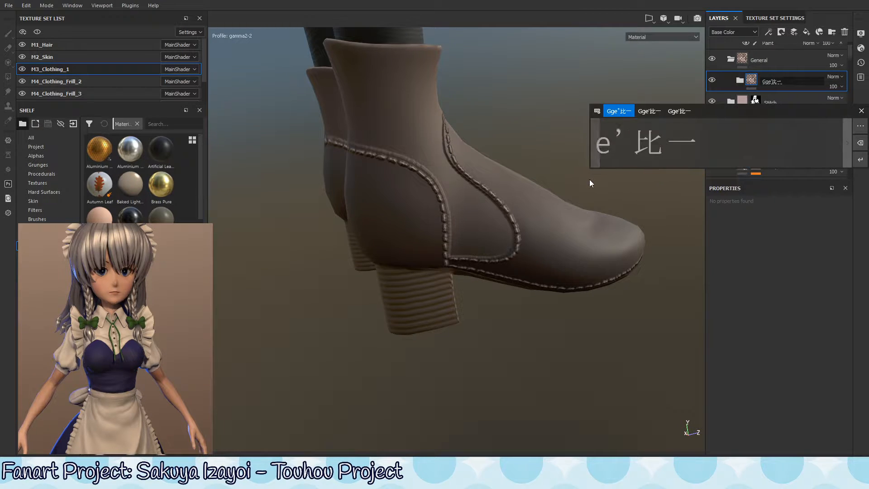
drag(699, 137, 718, 143)
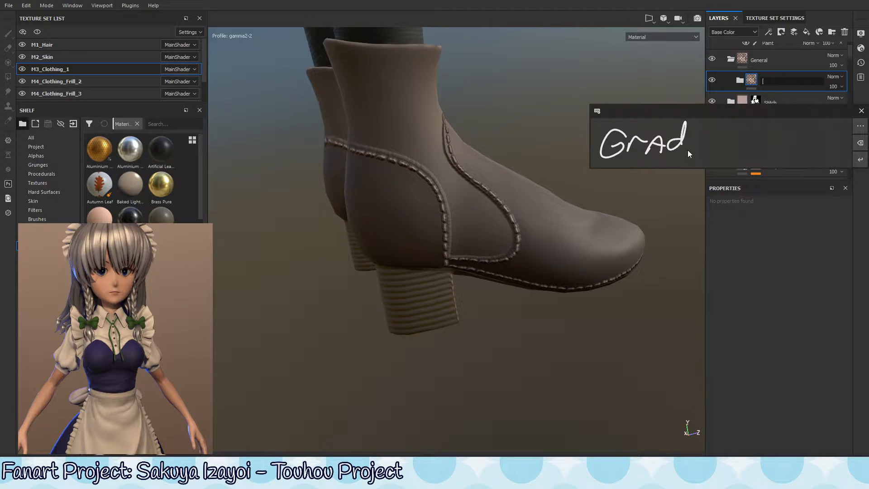
drag(746, 133, 764, 139)
drag(754, 132, 788, 128)
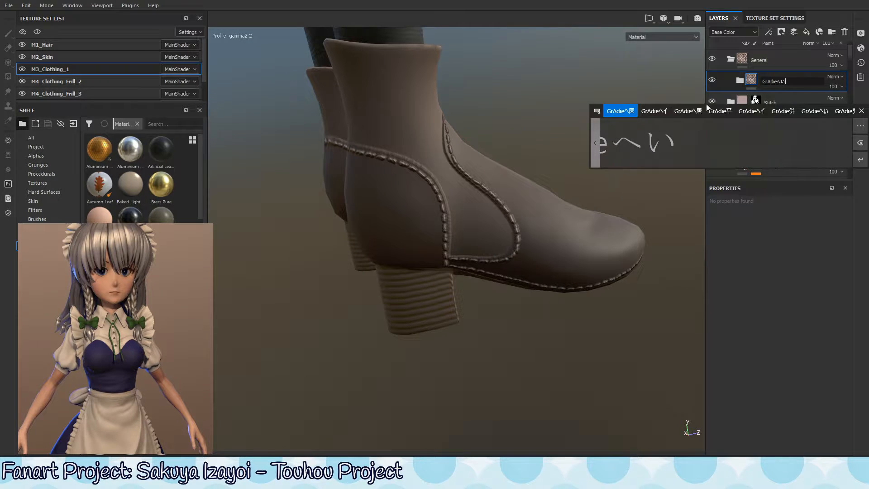
mouse_move(675, 145)
mouse_down()
mouse_move(632, 149)
mouse_move(652, 149)
mouse_up()
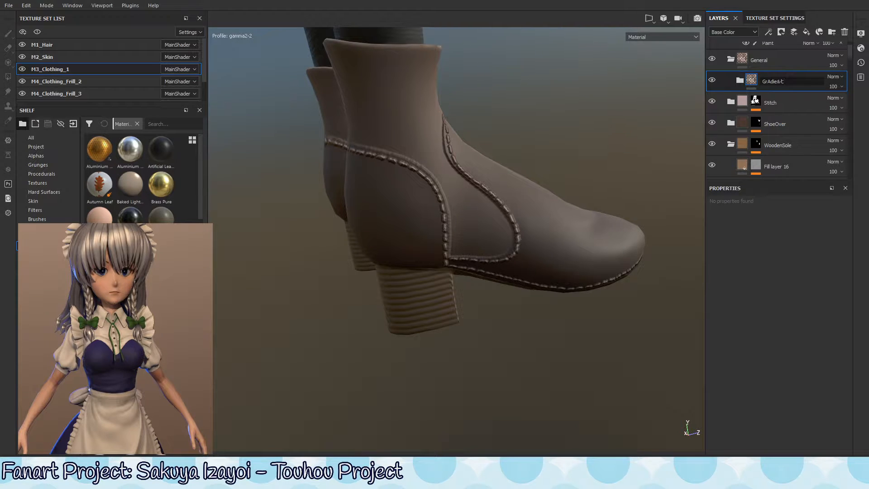
key(Return)
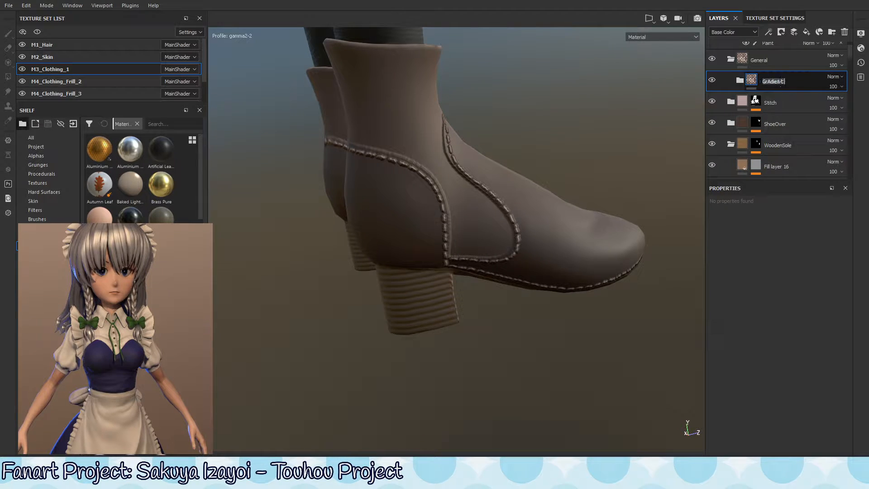
Step: Rename Folder 4 as Gradient
key(BackSpace)
mouse_move(621, 128)
mouse_down()
mouse_move(609, 136)
mouse_move(743, 146)
mouse_up()
drag(744, 132, 774, 129)
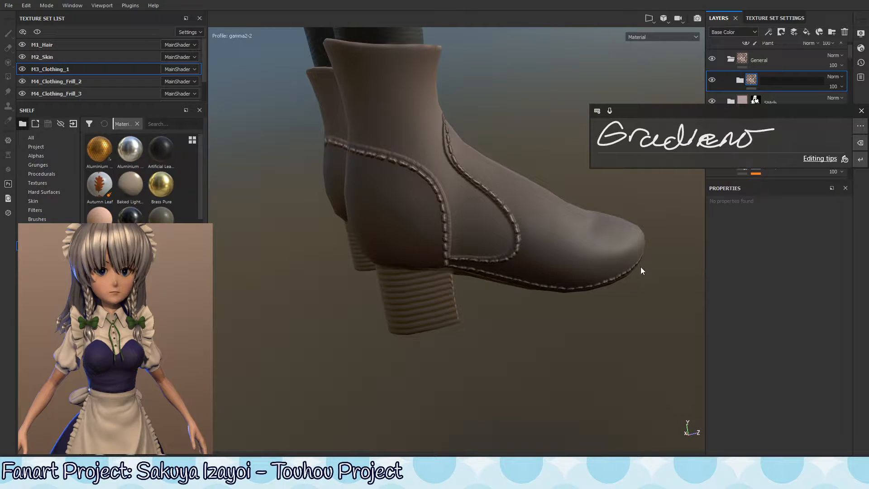
click(860, 159)
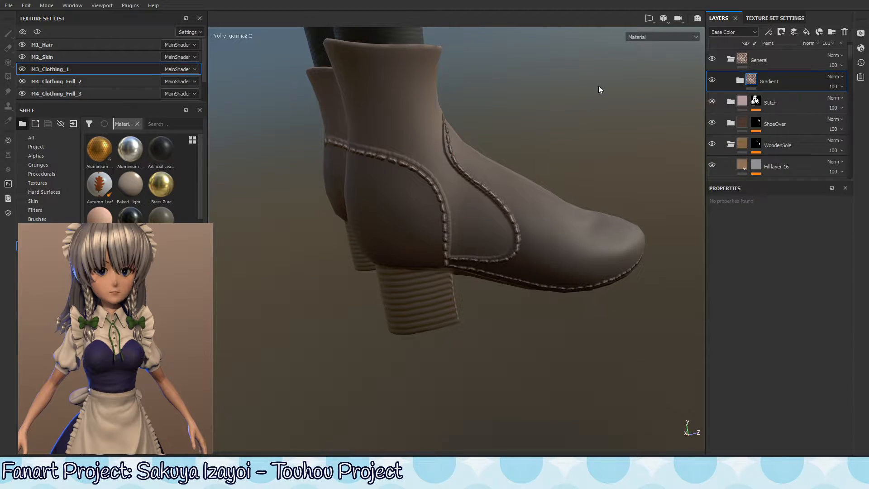
Step: Expand the Gradient folder and examine the boots' shading from several angles against its fill layers
click(739, 80)
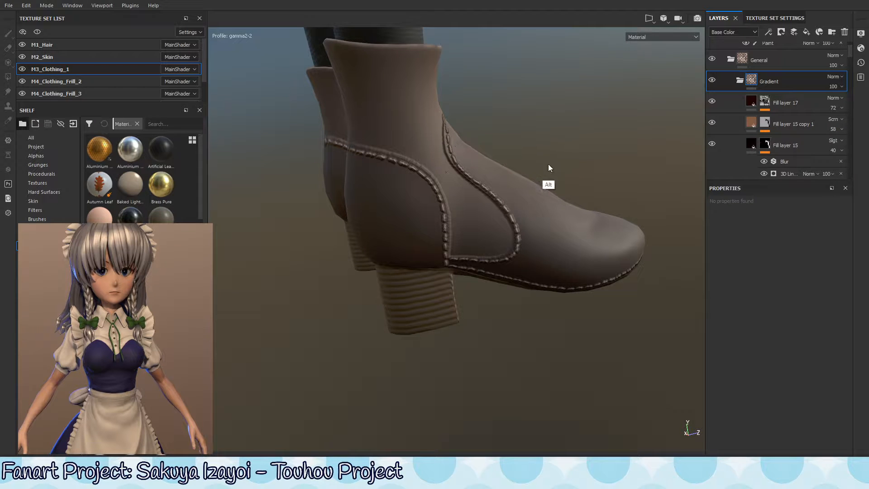
alt+drag(549, 169, 619, 201)
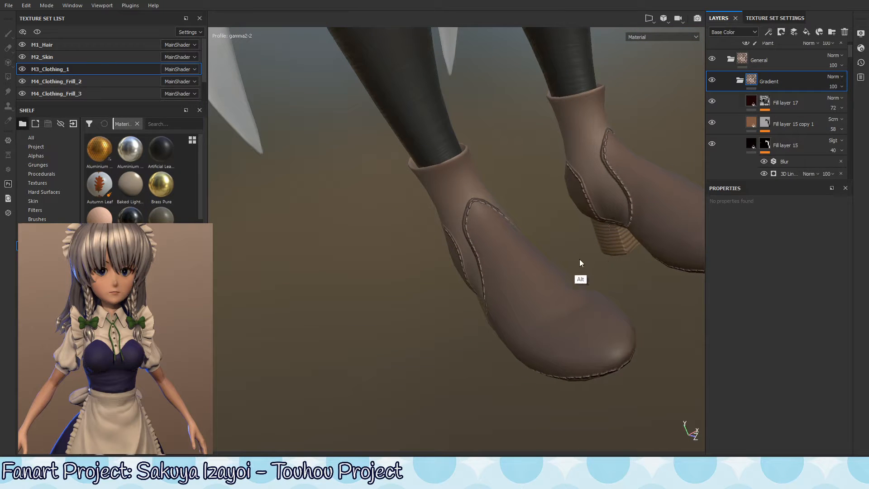
alt+drag(580, 263, 506, 222)
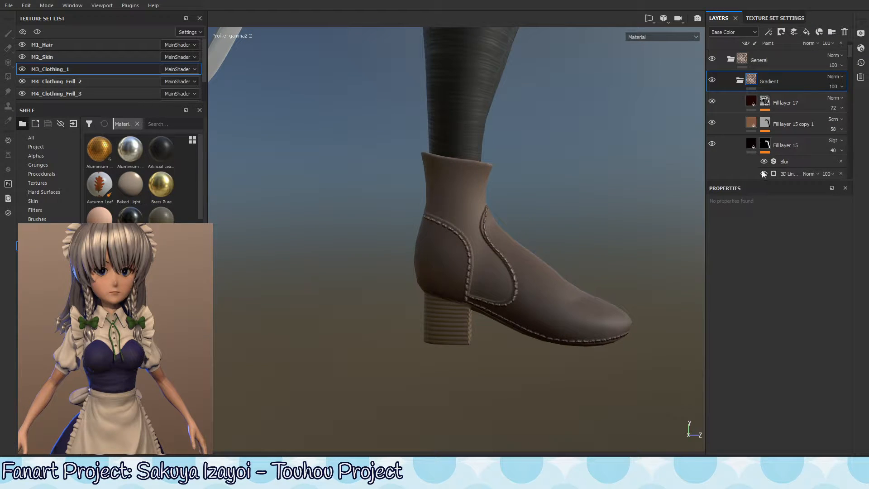
alt+drag(463, 247, 476, 260)
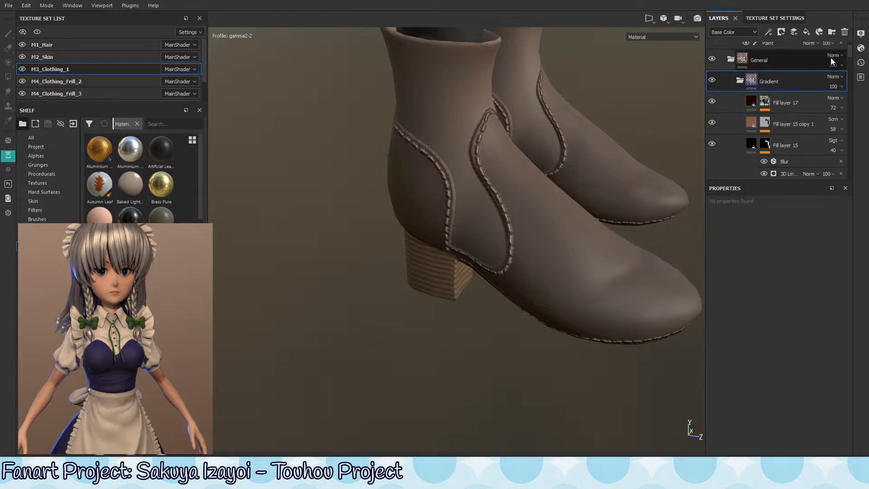
click(797, 102)
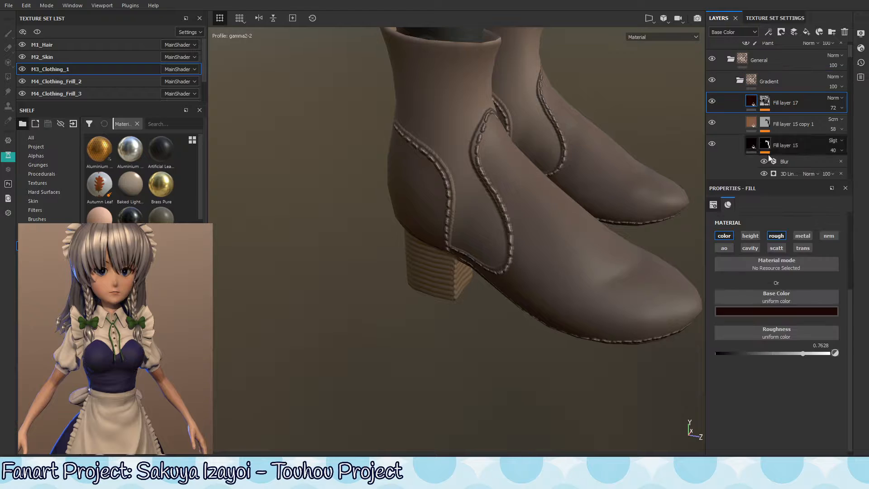
Step: Create a folder above Gradient and name it Paint
click(790, 82)
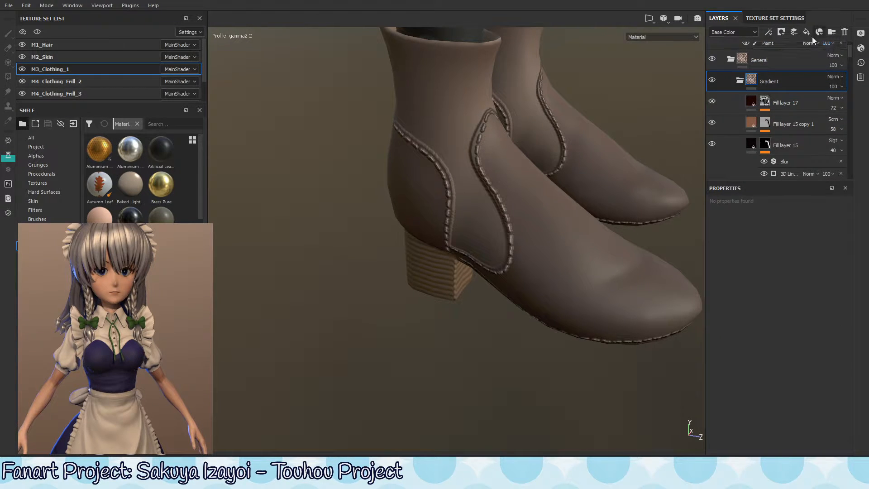
click(832, 31)
double_click(770, 81)
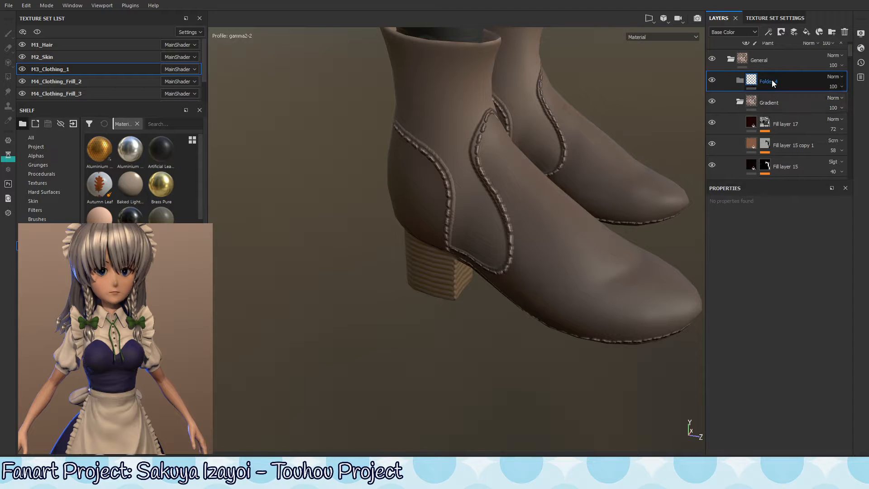
text(Paint)
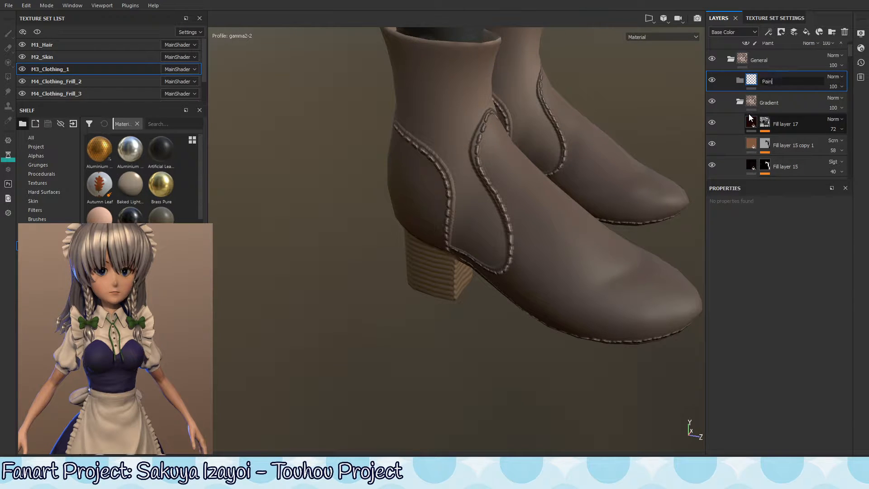
key(Return)
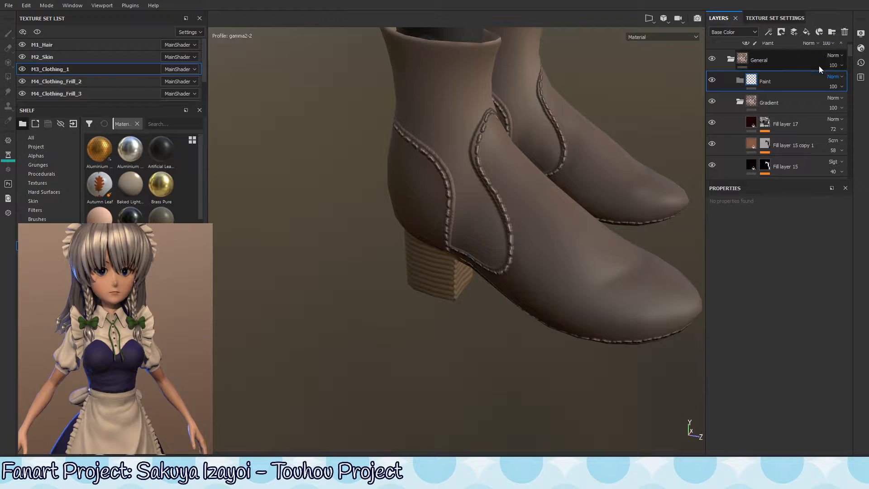
Step: Add a fill layer and move it into the Paint folder
click(807, 32)
mouse_move(779, 81)
mouse_down()
mouse_move(778, 105)
mouse_move(770, 102)
mouse_up()
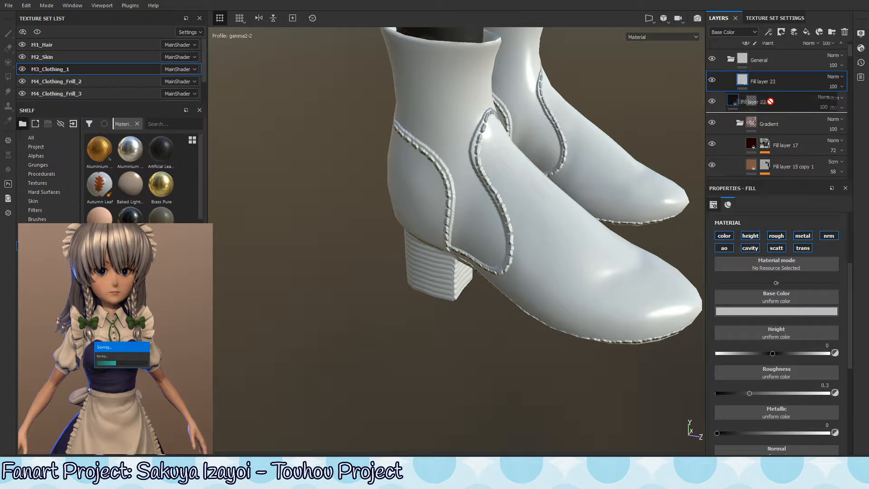
drag(770, 101, 765, 98)
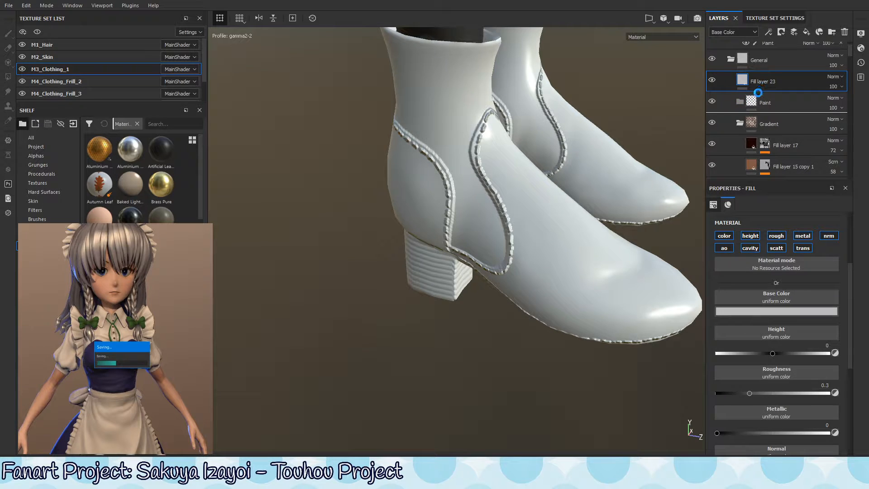
mouse_move(755, 86)
mouse_down()
mouse_move(776, 120)
mouse_move(759, 86)
mouse_move(780, 98)
mouse_up()
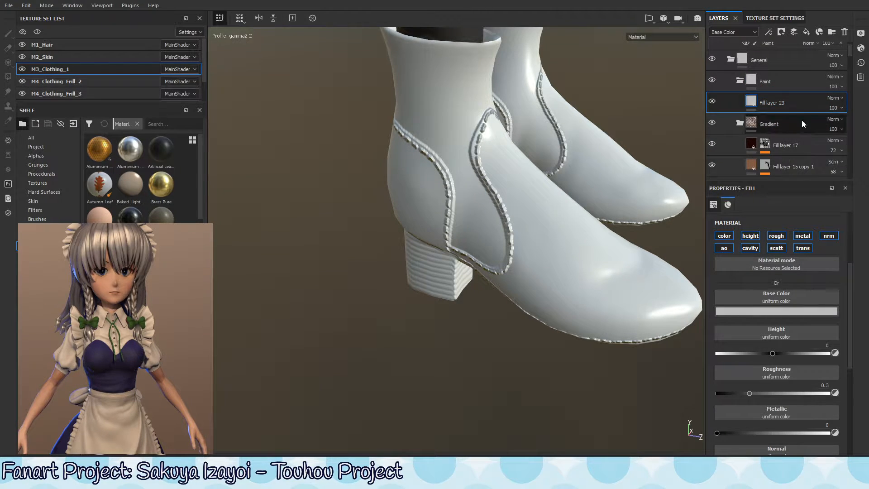
Step: Disable the ao, cavity, scatt, trans and color channels of the new fill layer in the Paint folder
click(723, 249)
click(750, 248)
click(776, 248)
click(803, 249)
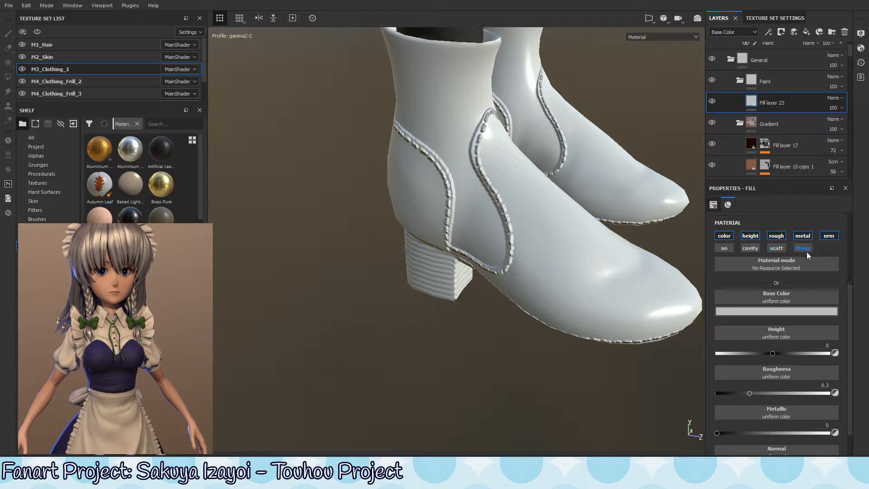
click(724, 234)
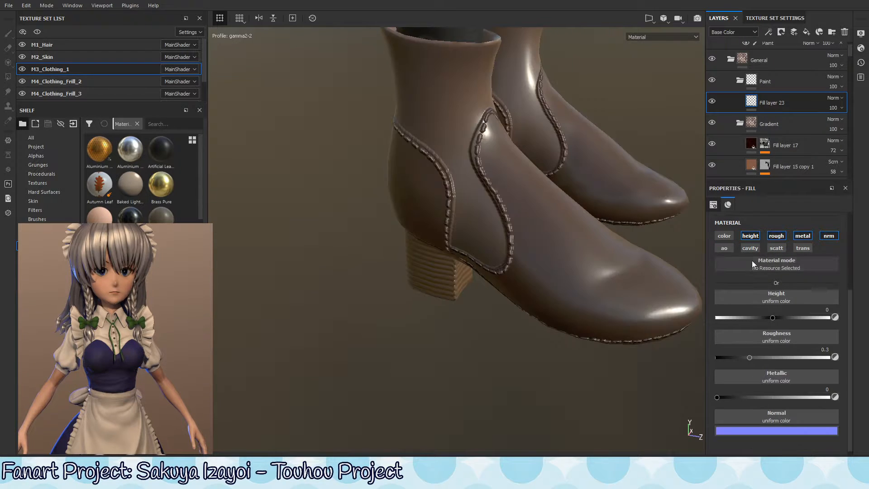
Step: Limit the new fill layer's active channels to color and rough, and set its roughness to about 0.93
click(750, 236)
click(776, 235)
click(803, 235)
click(829, 235)
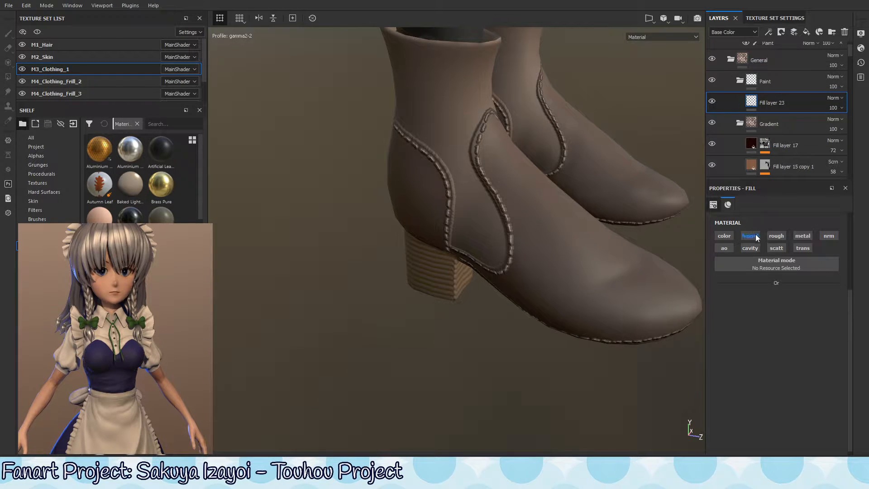
click(725, 237)
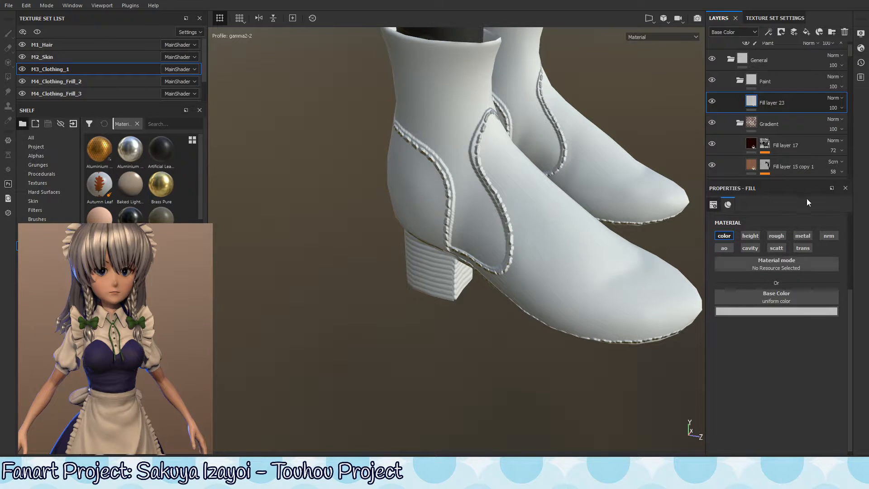
click(778, 236)
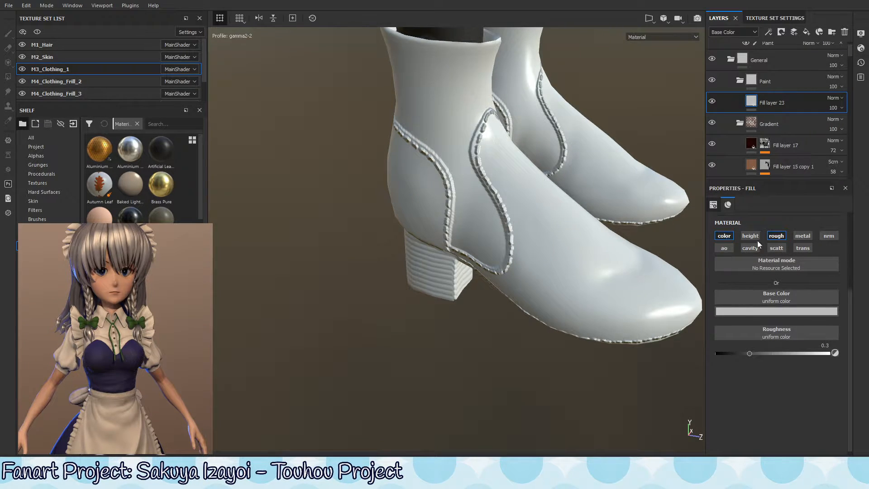
drag(750, 354, 820, 353)
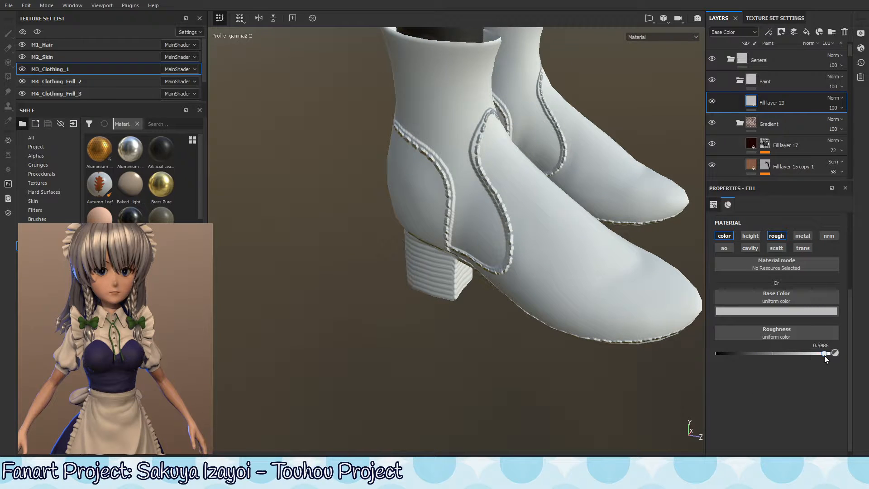
Step: Set the fill layer's base color to a dark reddish brown, about RGB 0.038, 0.021, 0.021
click(776, 310)
mouse_move(753, 384)
mouse_down()
mouse_move(741, 388)
mouse_move(767, 384)
mouse_move(754, 392)
mouse_up()
click(754, 389)
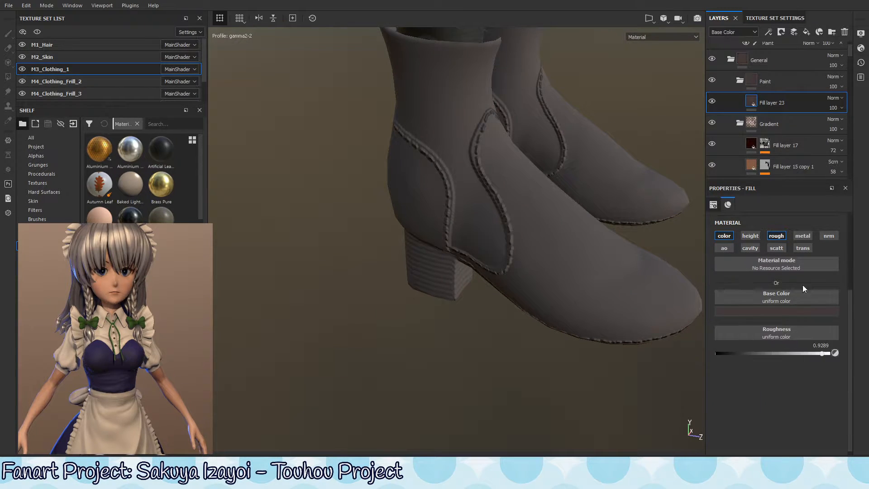
click(765, 311)
drag(754, 388, 760, 388)
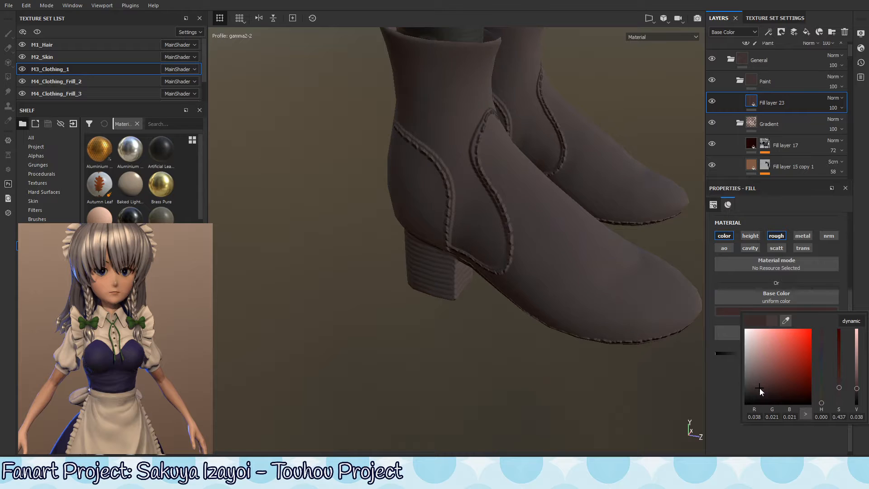
click(840, 280)
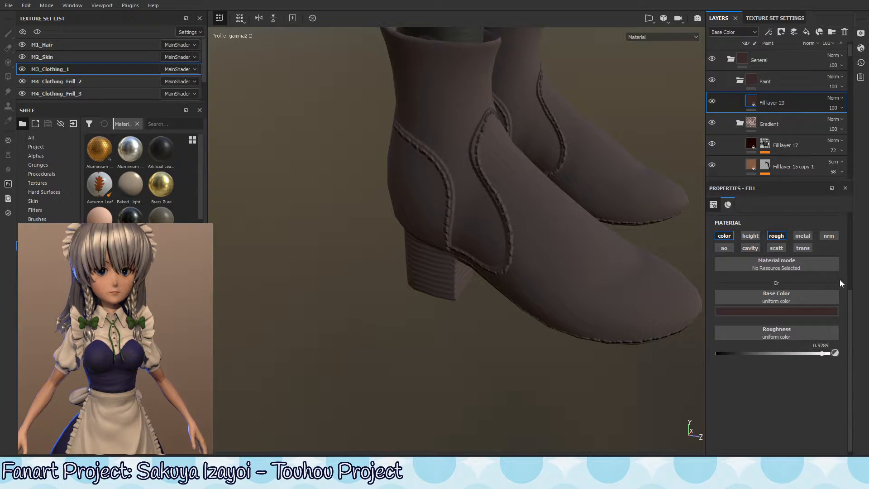
Step: Enable the cavity and ao channels on the fill layer, setting cavity to about 0.34 and ambient occlusion to about 0.36
click(750, 248)
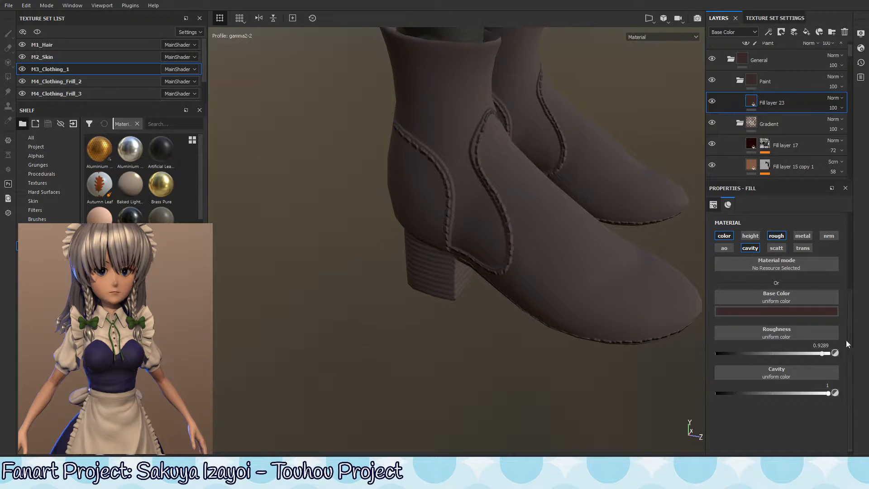
drag(817, 397, 752, 411)
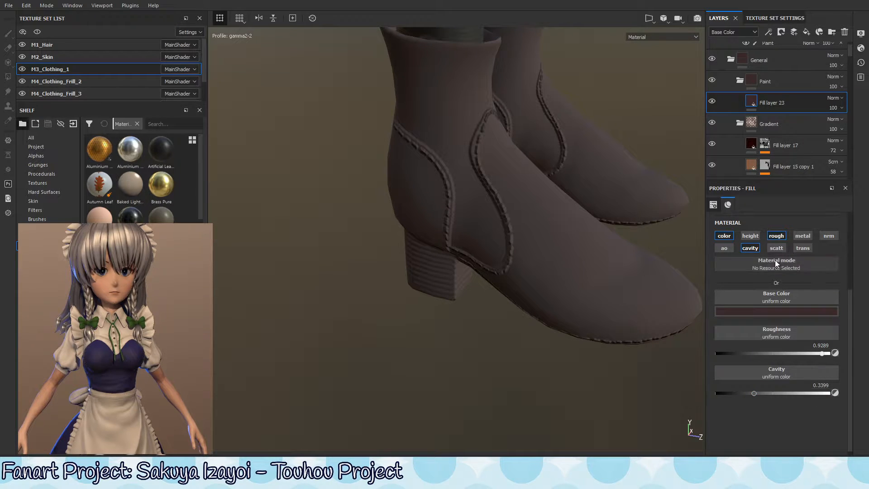
click(724, 248)
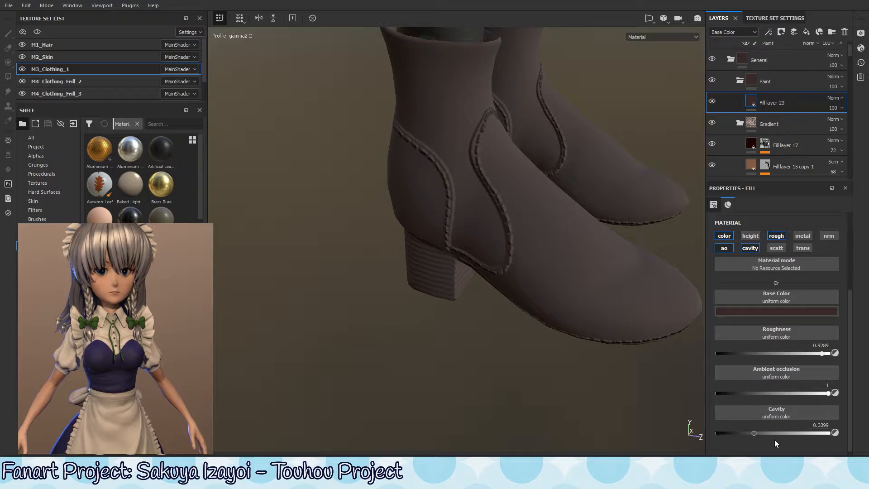
drag(786, 408, 756, 410)
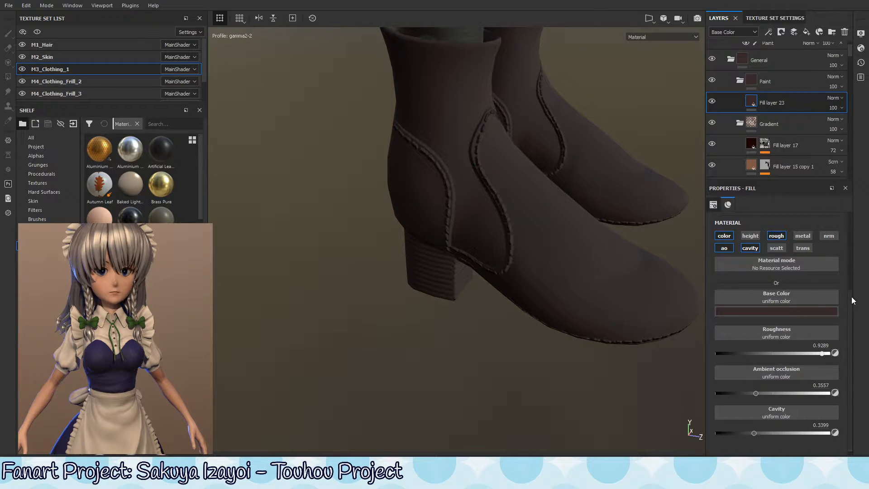
Step: Add a black mask to the fill layer and put a paint effect on that mask
scroll(852, 297, up, 3)
right_click(747, 101)
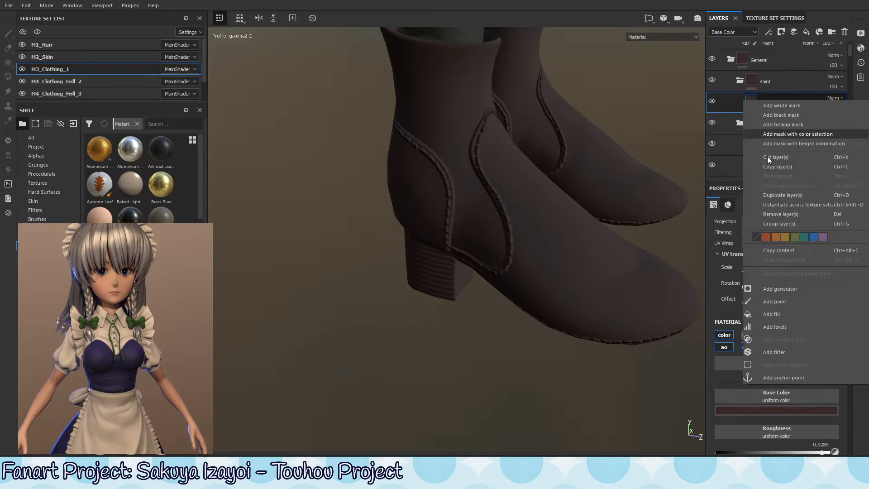
click(791, 115)
right_click(764, 101)
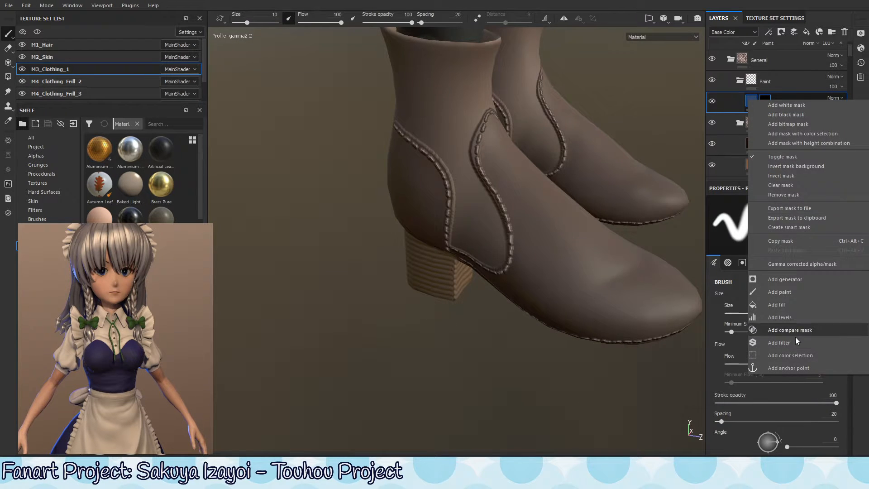
click(796, 292)
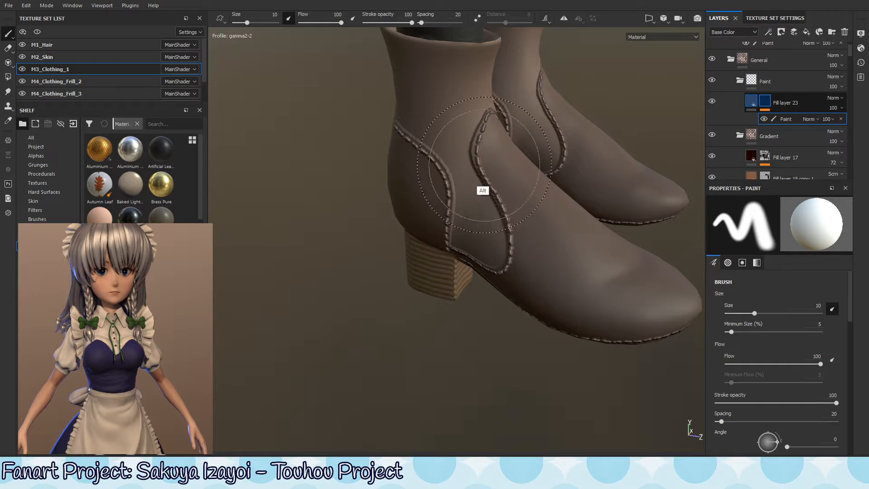
Step: Try a size 1.45 brush stroke on the mask along the boot's curved ankle seam and undo it
mouse_move(484, 165)
alt+mouse_down()
mouse_move(487, 158)
mouse_move(490, 178)
alt+mouse_up()
mouse_move(491, 179)
alt+right_down()
mouse_move(498, 157)
mouse_move(450, 182)
mouse_move(458, 182)
alt+right_up()
drag(487, 145, 473, 205)
key(ctrl+z)
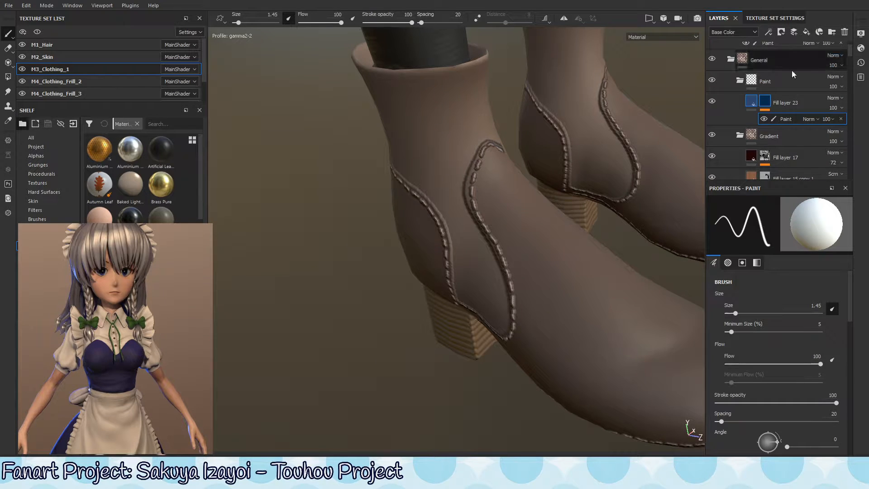
Step: Create a folder inside the Paint folder and move the dark brown fill layer into it
drag(851, 50, 850, 68)
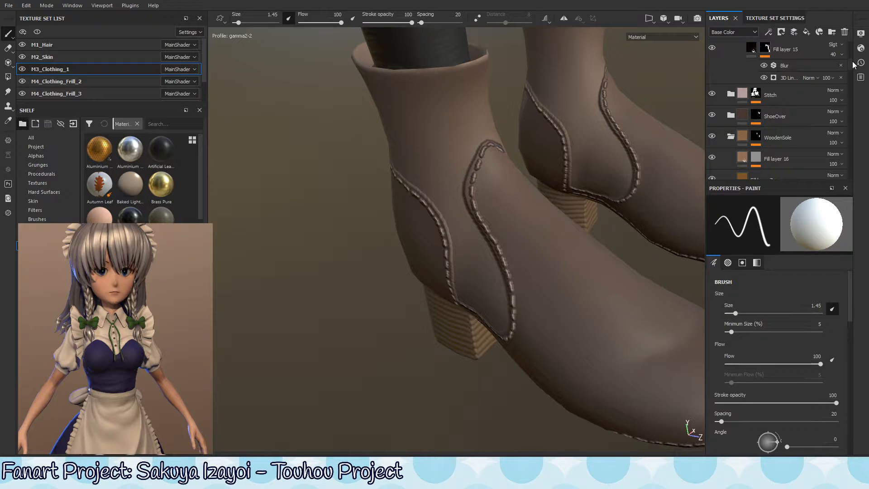
drag(850, 62, 851, 53)
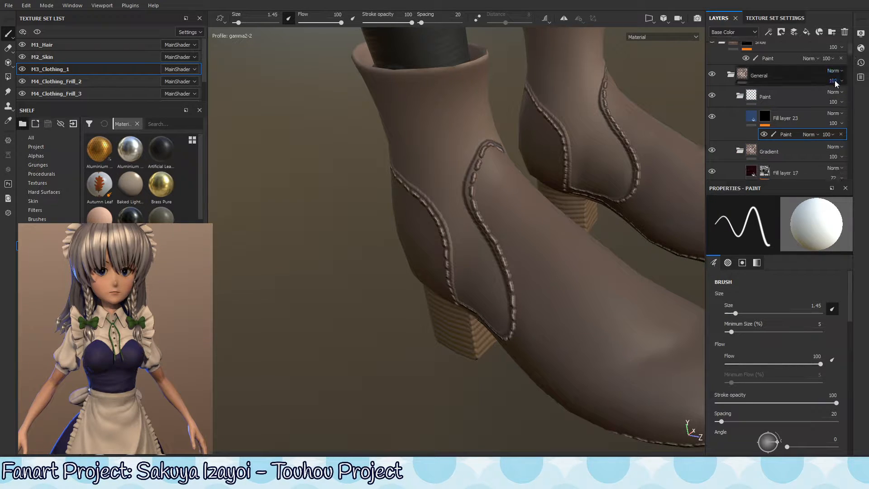
click(804, 115)
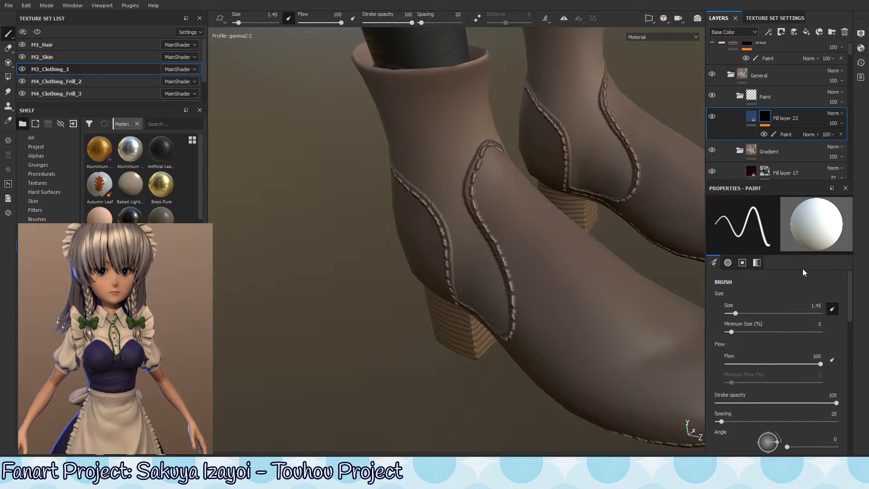
click(768, 95)
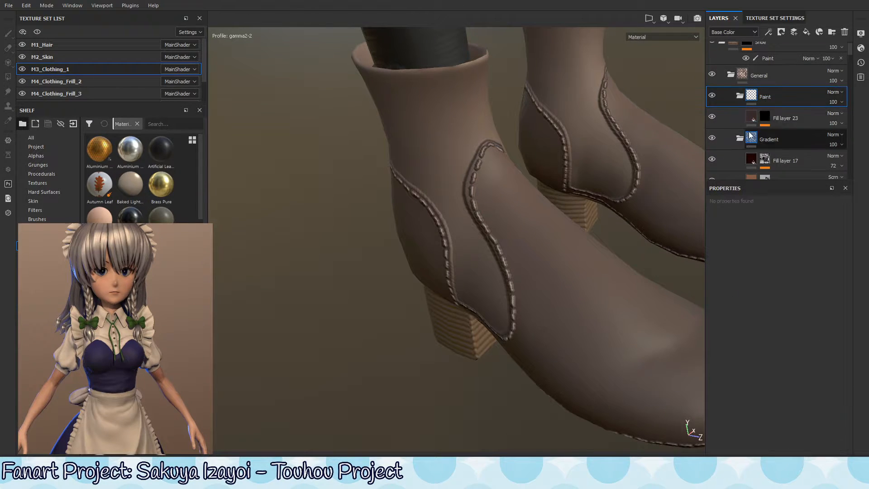
click(803, 117)
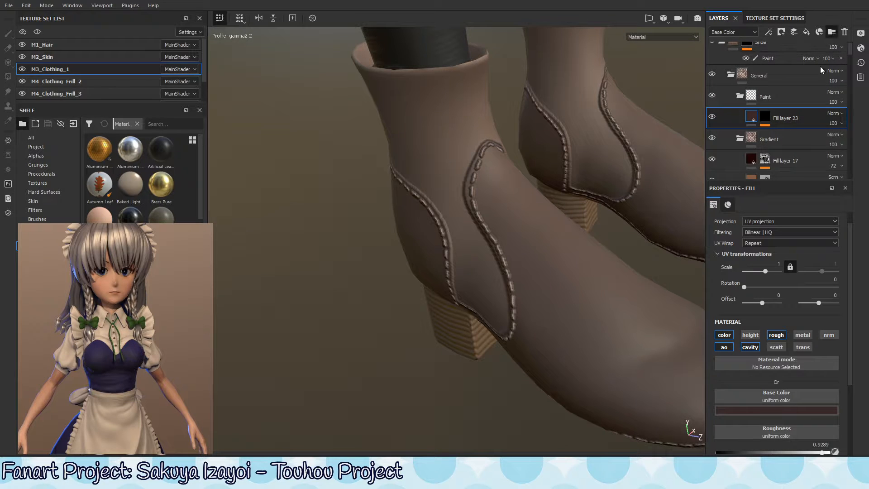
drag(805, 138, 783, 121)
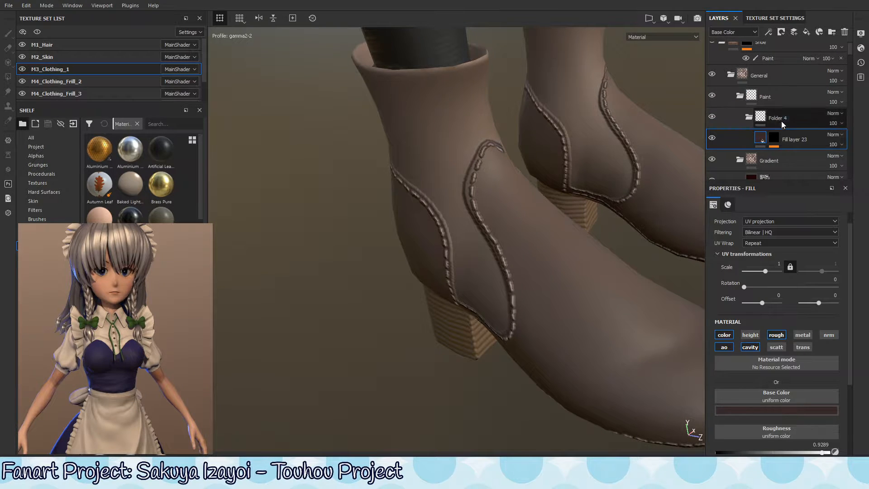
Step: Rename the folder that holds the fill layer as inner
double_click(781, 119)
double_click(792, 121)
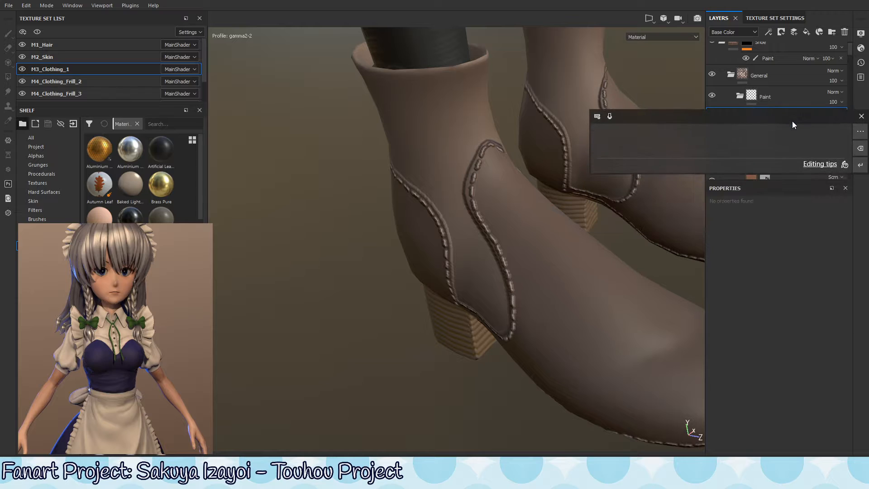
mouse_move(617, 136)
mouse_down()
mouse_move(615, 151)
mouse_move(635, 151)
mouse_up()
mouse_move(645, 138)
mouse_down()
mouse_move(642, 150)
mouse_move(655, 155)
mouse_move(708, 134)
mouse_up()
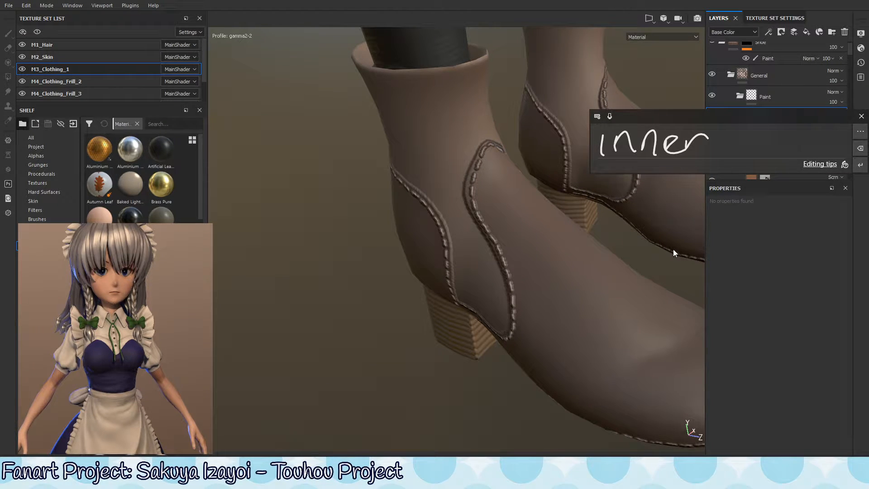
click(859, 165)
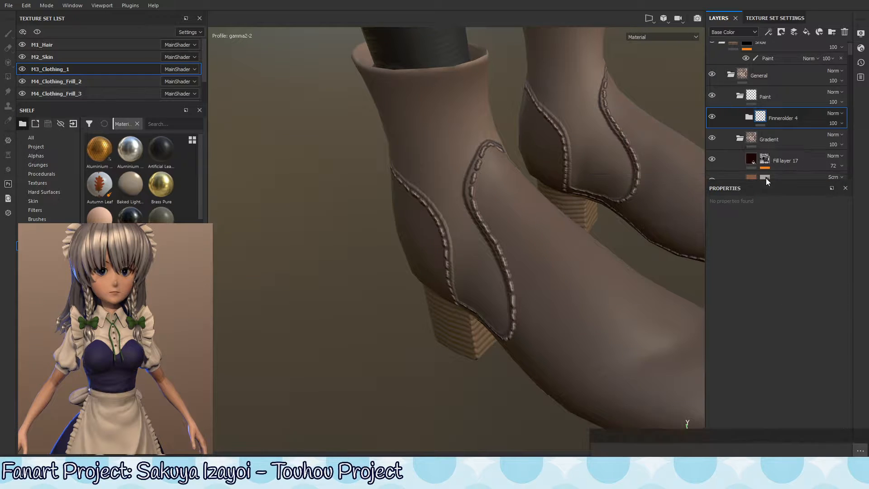
double_click(781, 117)
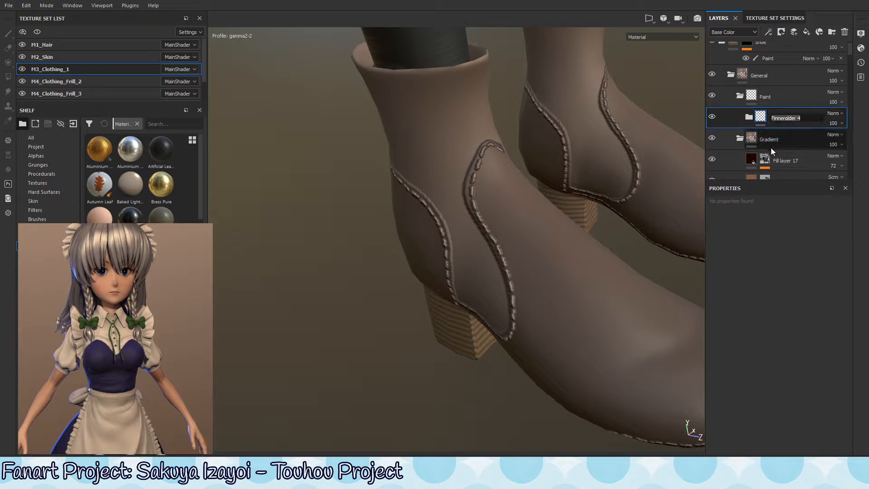
text(inner)
key(Return)
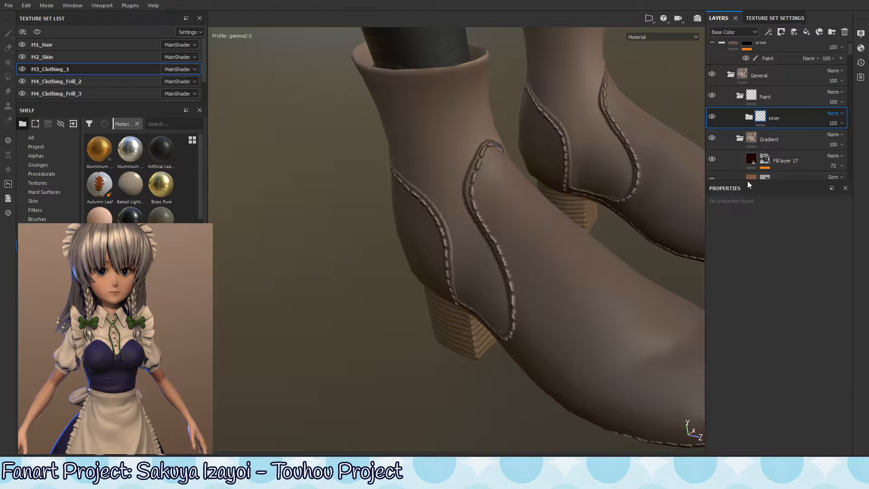
Step: Mask the inner folder with a color selection that picks the yellow ID color (226, 255, 0) from the boot's ankle section
click(784, 147)
click(749, 117)
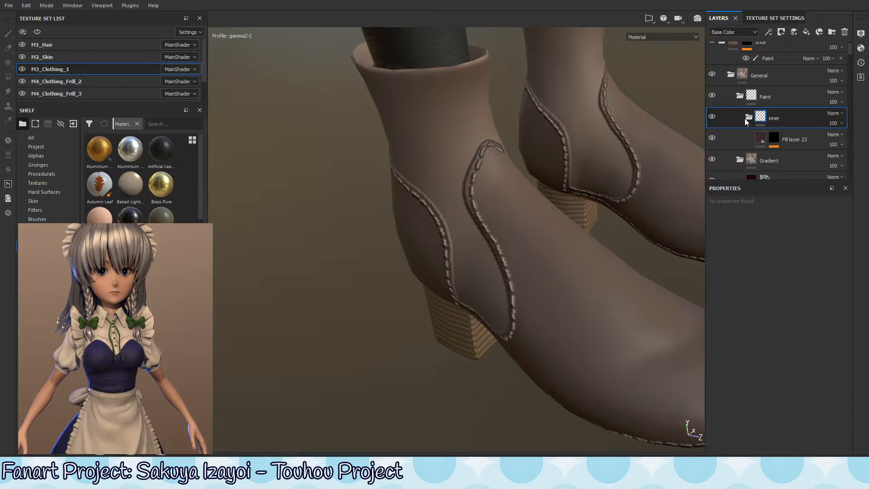
right_click(788, 115)
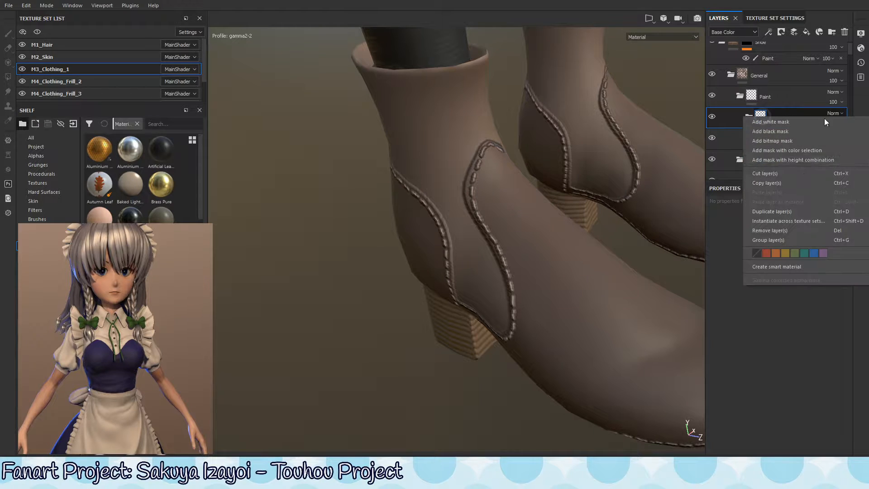
click(776, 140)
right_click(775, 115)
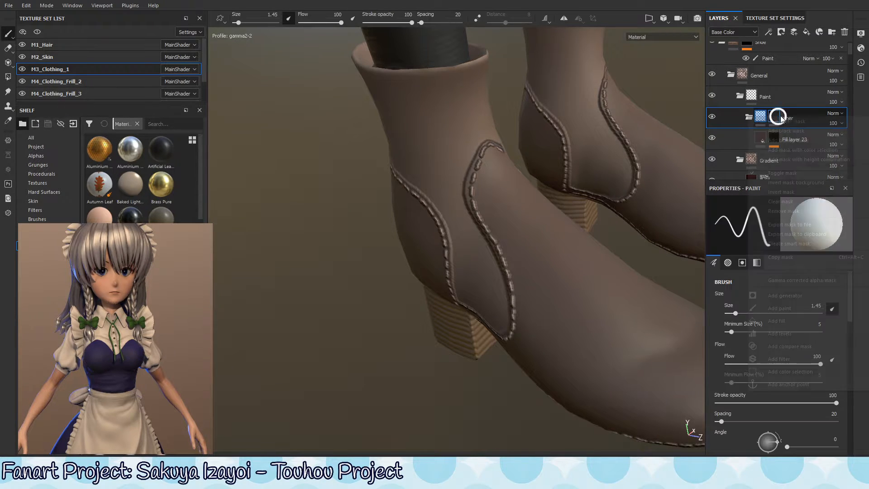
click(800, 372)
click(829, 296)
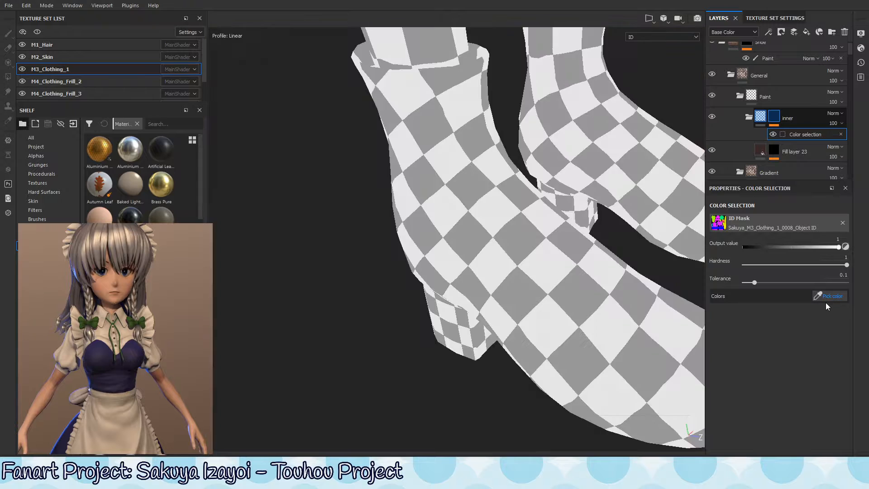
click(442, 156)
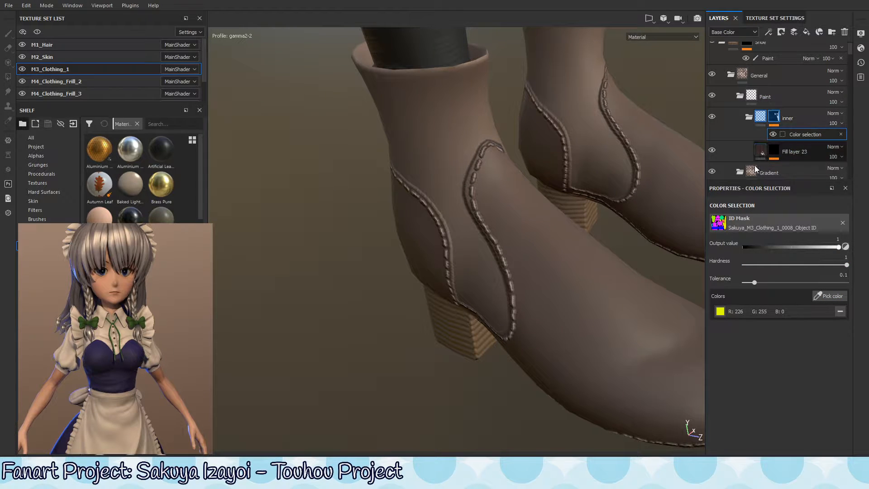
Step: Select the paint effect on the mask of the fill layer inside the inner folder
click(778, 120)
click(776, 150)
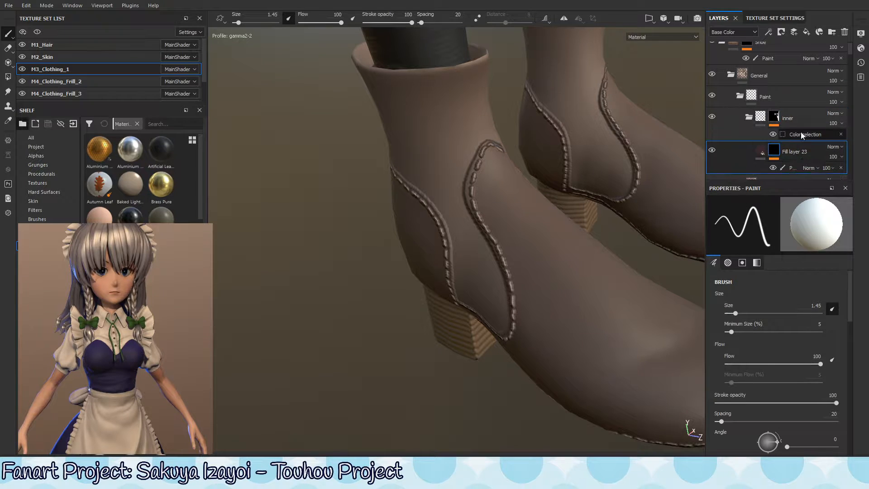
click(800, 167)
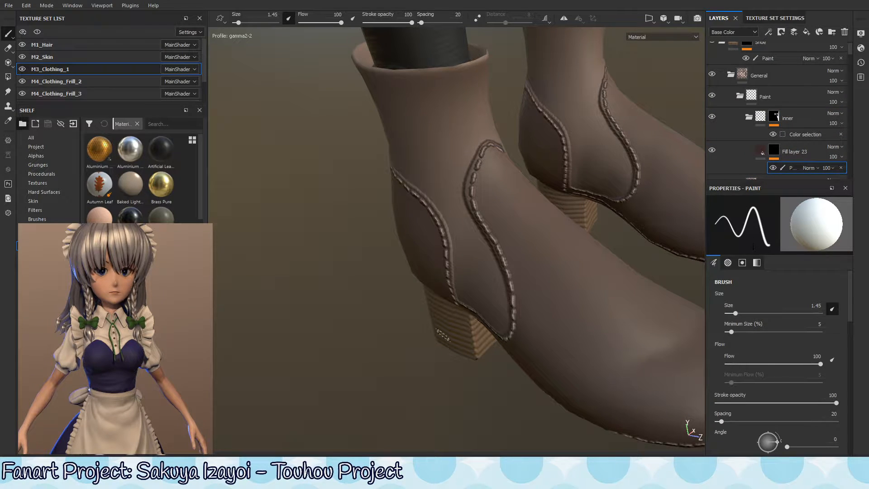
Step: Try painting shading beside the ankle seam within the masked area using a size 1.5 brush, and undo the stroke
alt+middle_drag(471, 211, 467, 194)
ctrl+right_drag(472, 178, 487, 158)
drag(482, 132, 481, 203)
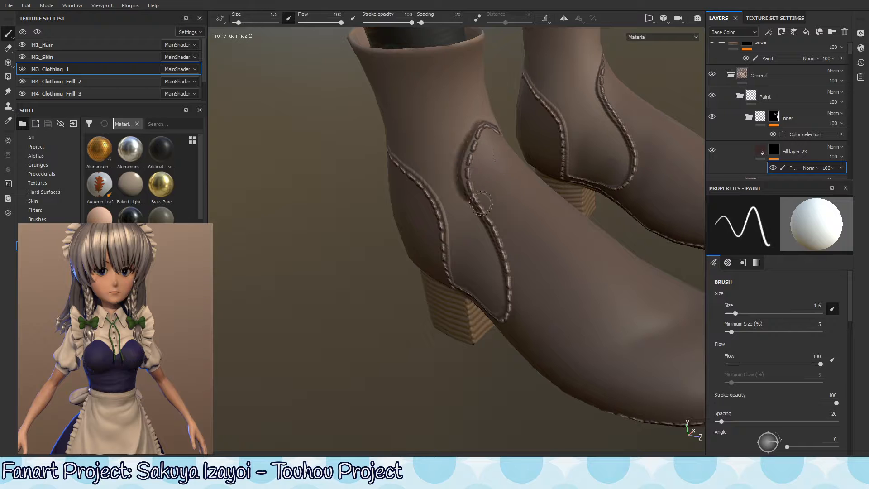
key(ctrl+z)
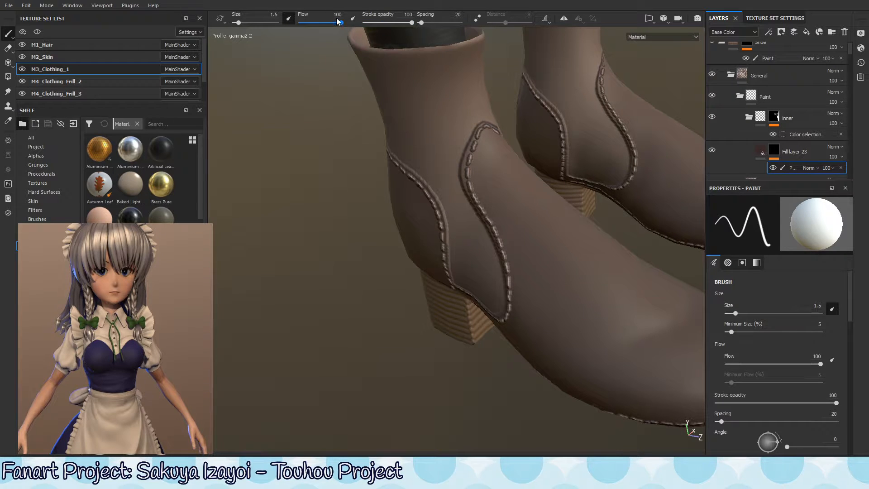
Step: Paint dark shading along the curved seam on the boot's side with brush size 1.1, flow 46 and stroke opacity 32
drag(337, 22, 311, 22)
drag(412, 22, 380, 23)
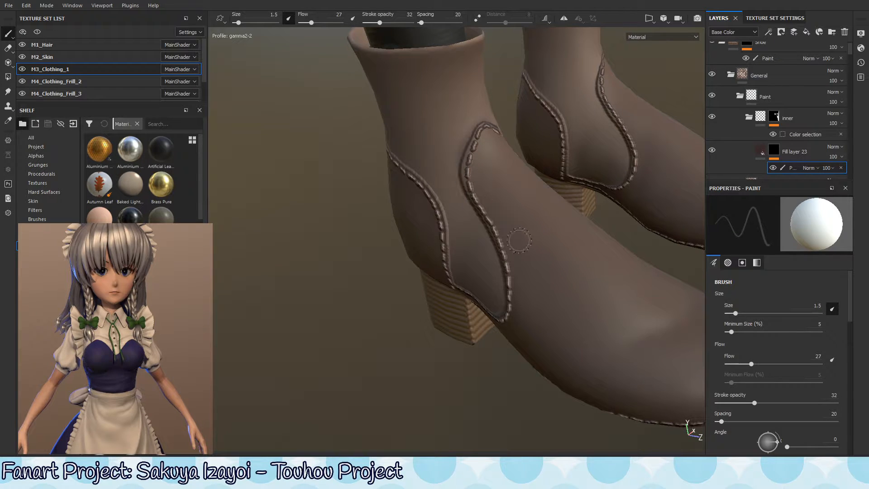
alt+middle_drag(527, 200, 493, 144)
alt+drag(493, 144, 455, 108)
ctrl+right_drag(464, 48, 443, 65)
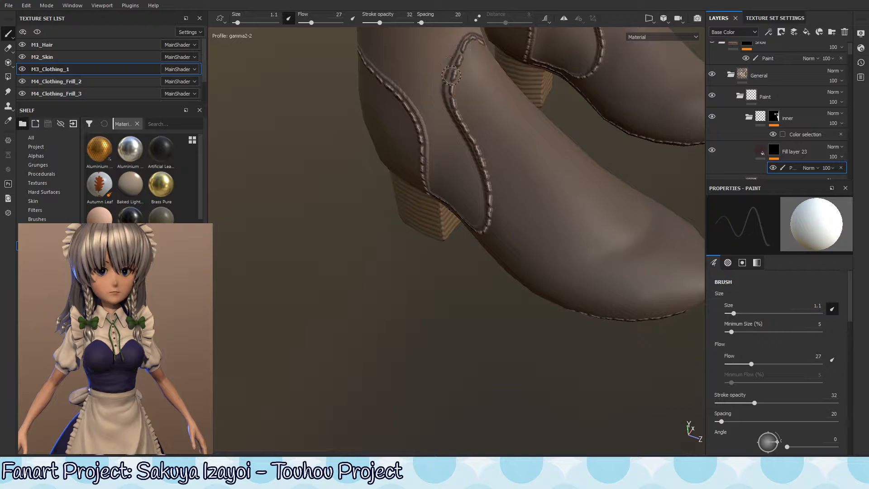
drag(312, 22, 319, 22)
mouse_move(463, 43)
mouse_down()
mouse_move(462, 127)
mouse_move(455, 58)
mouse_move(449, 90)
mouse_move(451, 63)
mouse_move(483, 146)
mouse_move(476, 166)
mouse_up()
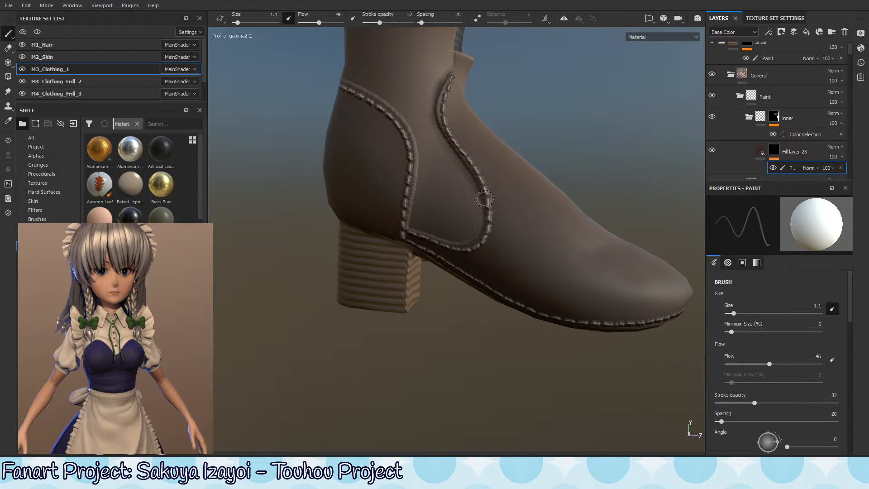
drag(484, 199, 481, 247)
Step: Switch the viewport camera to free rotation
alt+drag(540, 234, 532, 260)
click(679, 19)
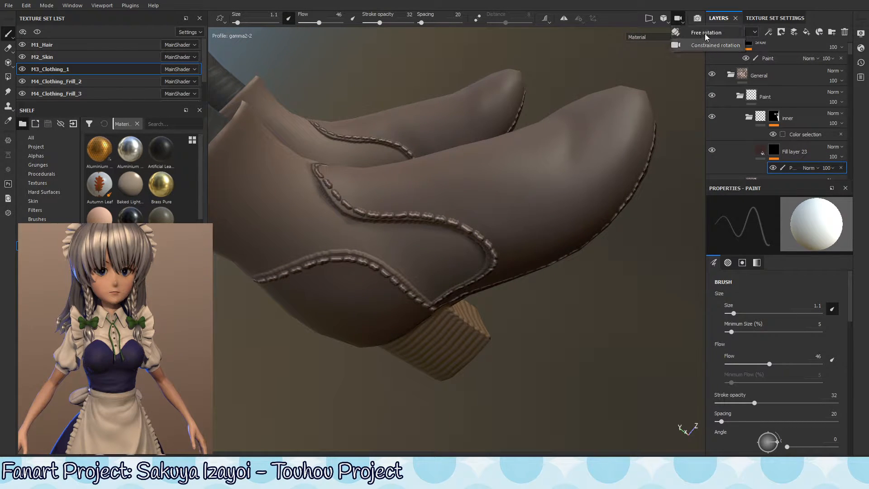
click(704, 33)
Step: Continue the shading along the inside of the side panel's seam and around the seam tip at the front of the ankle
alt+drag(551, 221, 537, 190)
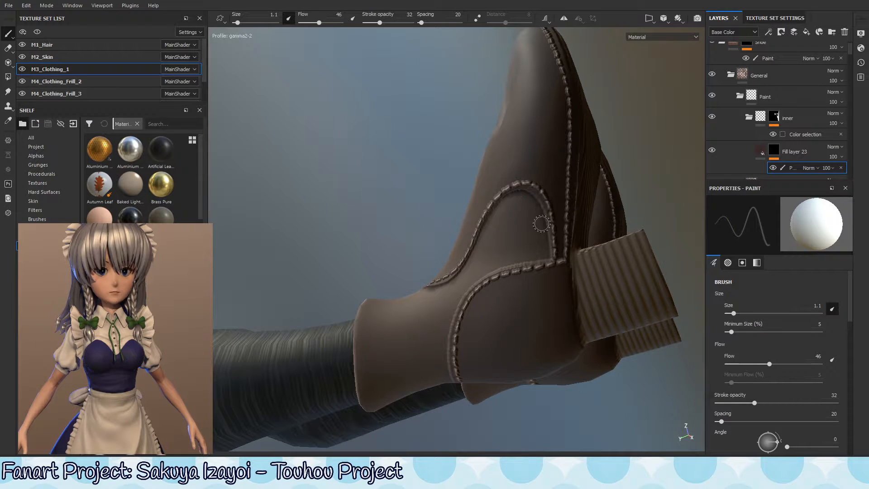
alt+drag(526, 279, 521, 193)
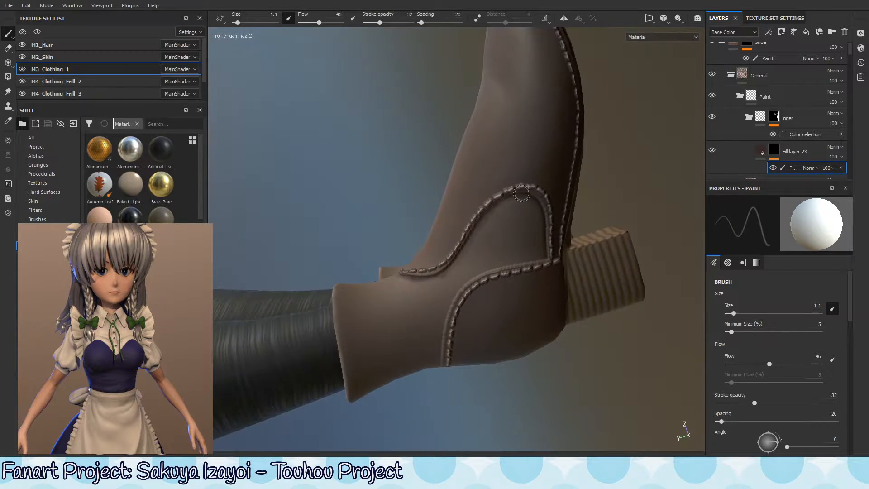
mouse_move(441, 260)
alt+mouse_down()
mouse_move(489, 219)
mouse_move(528, 291)
mouse_move(485, 278)
mouse_move(492, 294)
mouse_move(479, 184)
alt+mouse_up()
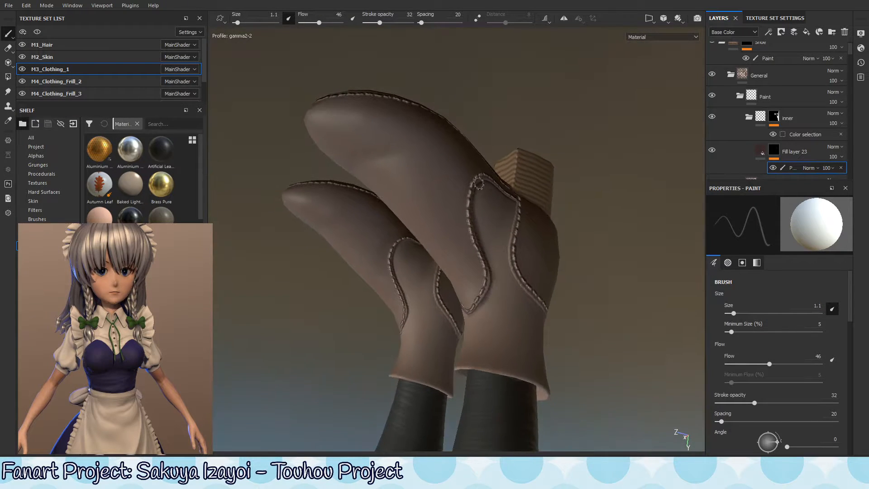
mouse_move(490, 287)
alt+mouse_down()
mouse_move(487, 267)
mouse_move(458, 326)
alt+mouse_up()
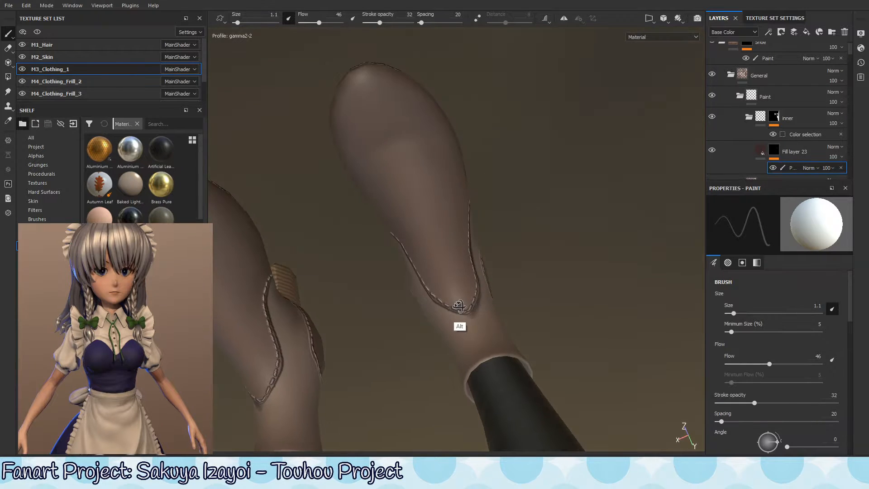
mouse_move(443, 278)
alt+mouse_down()
mouse_move(442, 310)
mouse_move(481, 268)
mouse_move(449, 244)
alt+mouse_up()
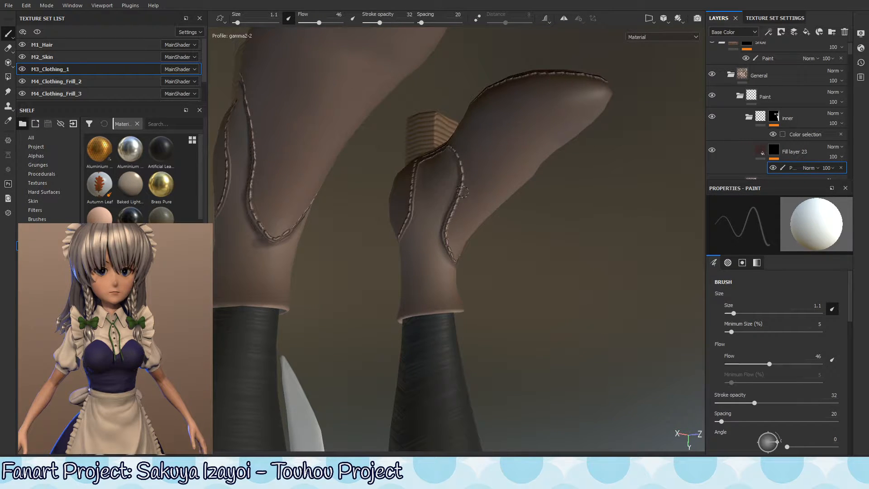
Step: Paint the same shading beside the heel seam around the back of the boot and onto the opposite side panel
mouse_move(481, 170)
alt+mouse_down()
mouse_move(518, 151)
mouse_move(472, 190)
mouse_move(452, 172)
mouse_move(398, 163)
alt+mouse_up()
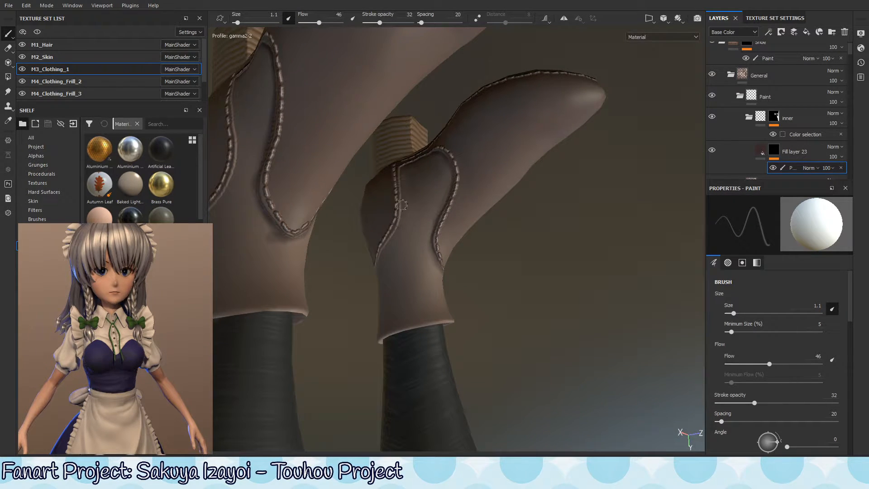
mouse_move(401, 245)
alt+mouse_down()
mouse_move(411, 212)
mouse_move(384, 242)
mouse_move(415, 220)
mouse_move(376, 268)
mouse_move(382, 243)
mouse_move(371, 289)
mouse_move(420, 256)
alt+mouse_up()
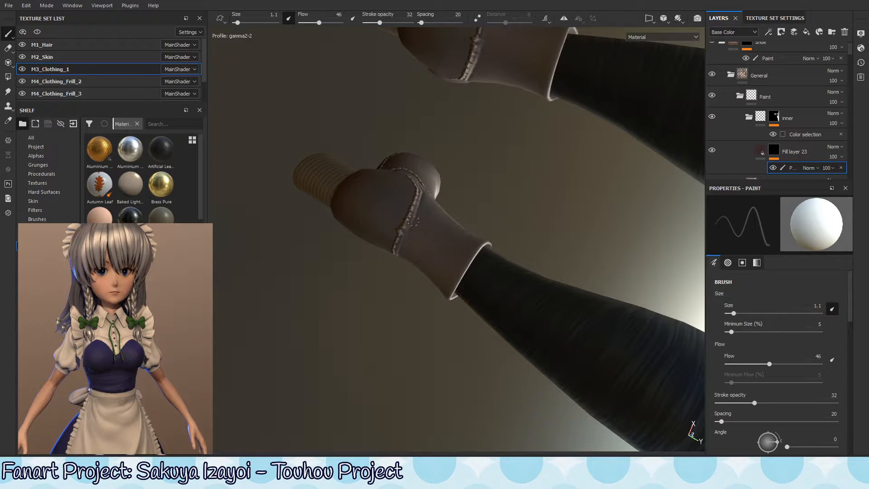
mouse_move(421, 199)
alt+mouse_down()
mouse_move(392, 305)
mouse_move(409, 228)
mouse_move(392, 252)
mouse_move(404, 224)
mouse_move(403, 255)
mouse_move(416, 173)
alt+mouse_up()
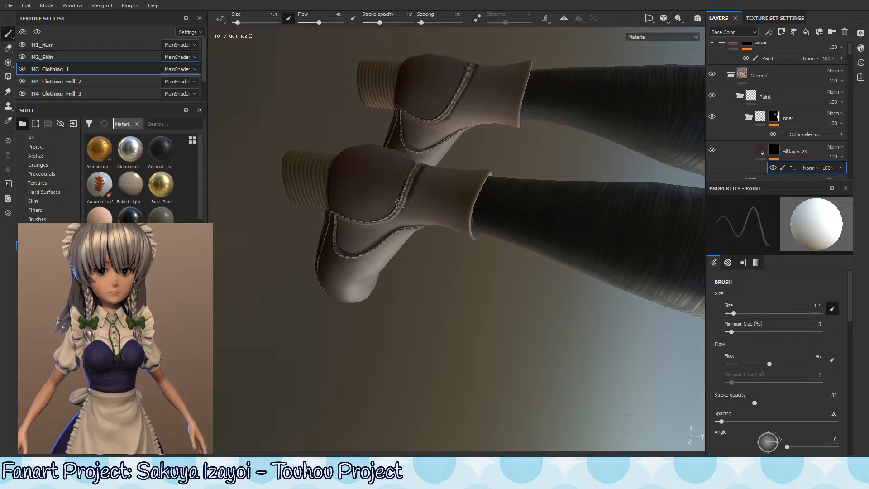
alt+drag(401, 204, 419, 187)
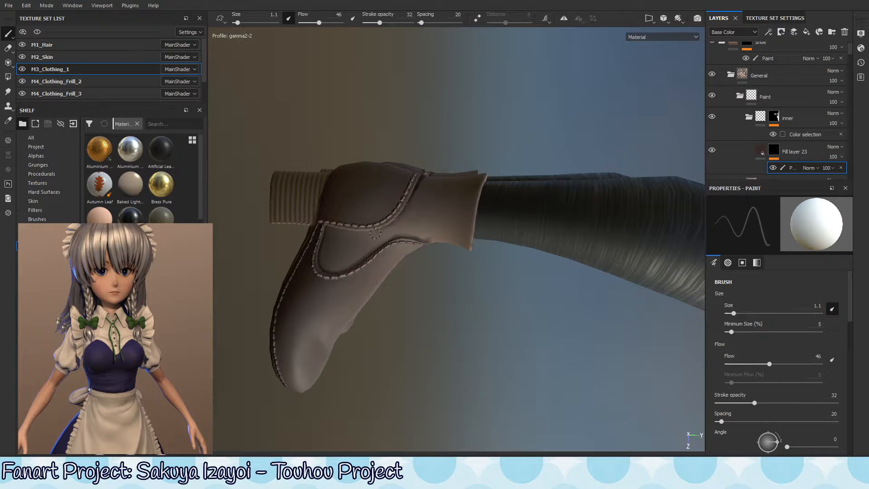
mouse_move(375, 234)
alt+mouse_down()
mouse_move(402, 227)
mouse_move(389, 309)
mouse_move(406, 281)
mouse_move(369, 230)
alt+mouse_up()
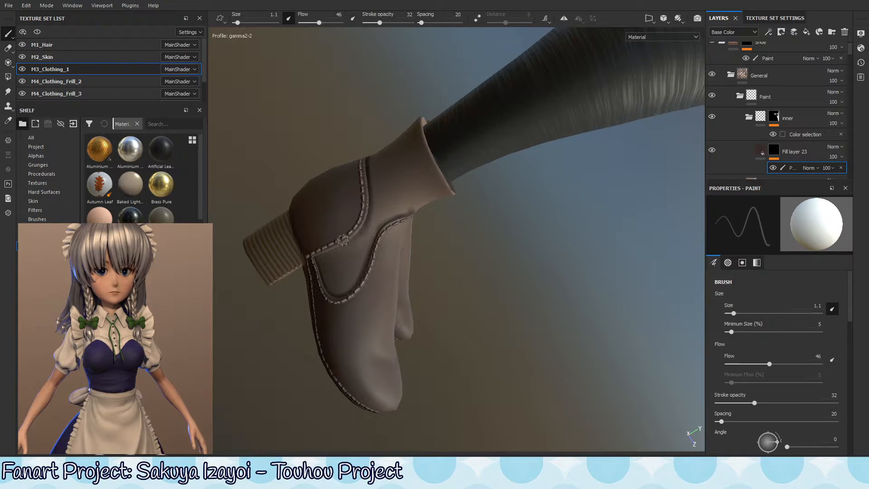
alt+drag(346, 244, 352, 272)
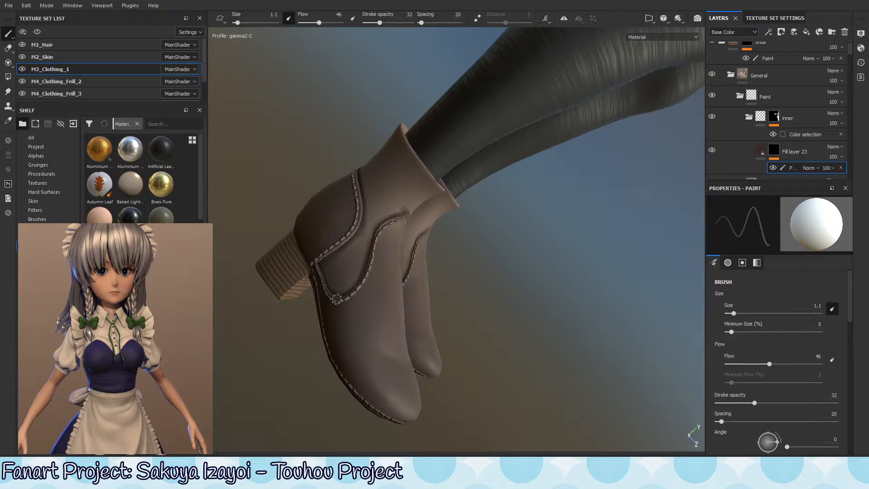
mouse_move(335, 313)
alt+mouse_down()
mouse_move(355, 290)
mouse_move(369, 300)
alt+mouse_up()
Step: Swap the mask color to black and trim excess shading around the ankle seams with a size 2.52 brush
key(x)
ctrl+right_drag(347, 282, 362, 282)
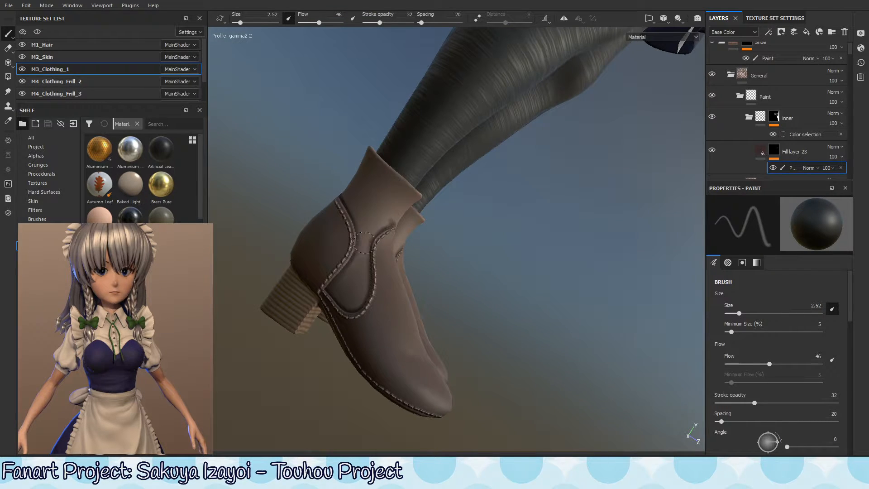
mouse_move(353, 198)
alt+mouse_down()
mouse_move(375, 236)
mouse_move(354, 217)
mouse_move(355, 192)
mouse_move(335, 183)
alt+mouse_up()
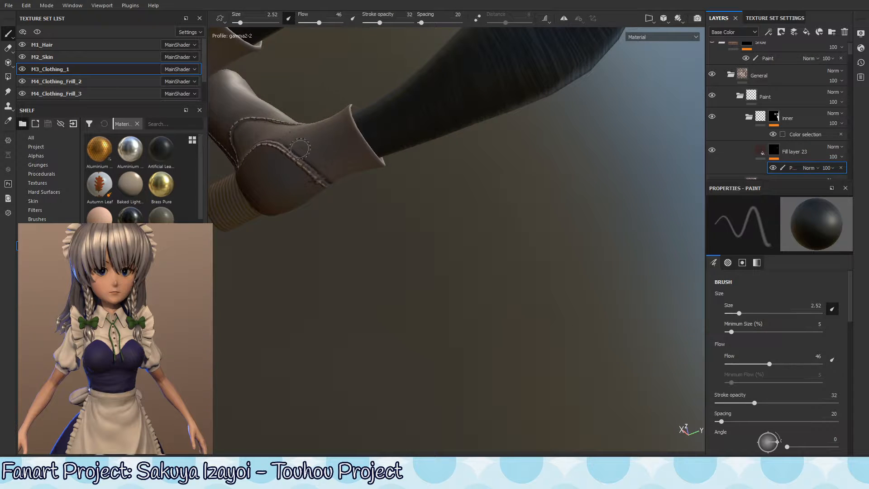
mouse_move(299, 149)
alt+mouse_down()
mouse_move(375, 235)
mouse_move(355, 219)
mouse_move(399, 245)
mouse_move(309, 209)
alt+mouse_up()
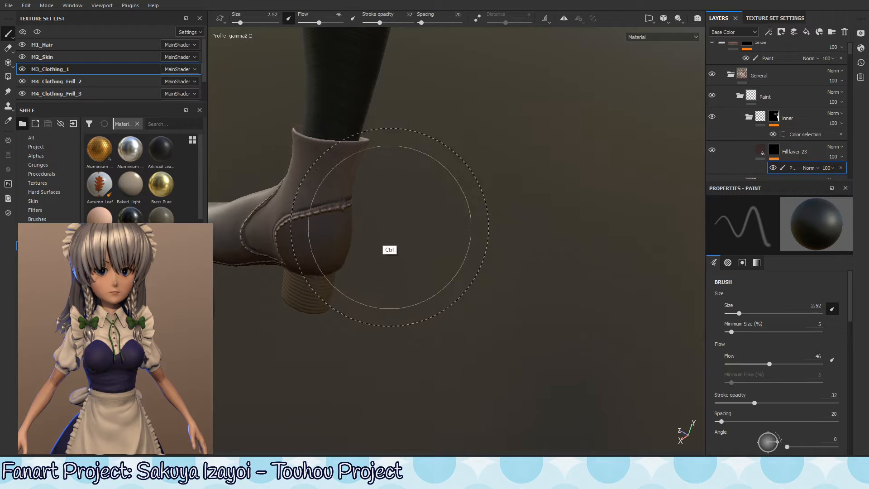
Step: Lower the brush flow to 5 and soften the shading along the heel seam on both sides of the boot
ctrl+drag(473, 215, 383, 261)
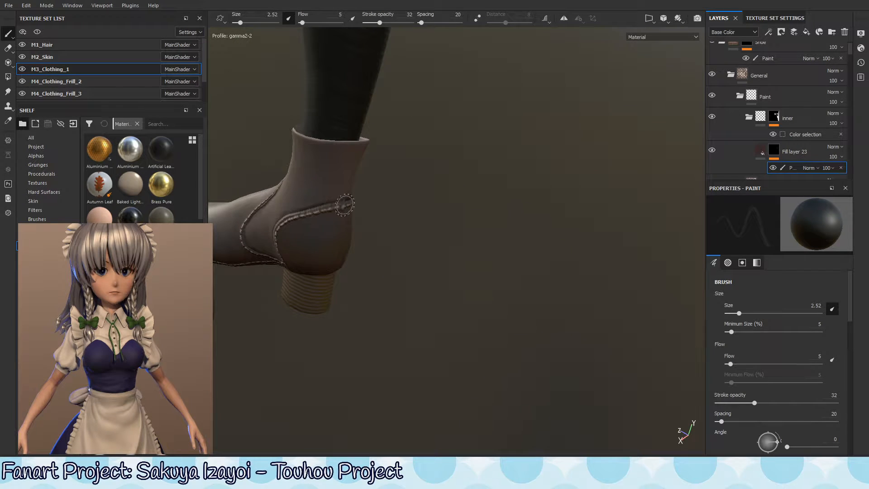
mouse_move(310, 215)
alt+mouse_down()
mouse_move(350, 249)
mouse_move(365, 219)
mouse_move(340, 185)
mouse_move(321, 221)
alt+mouse_up()
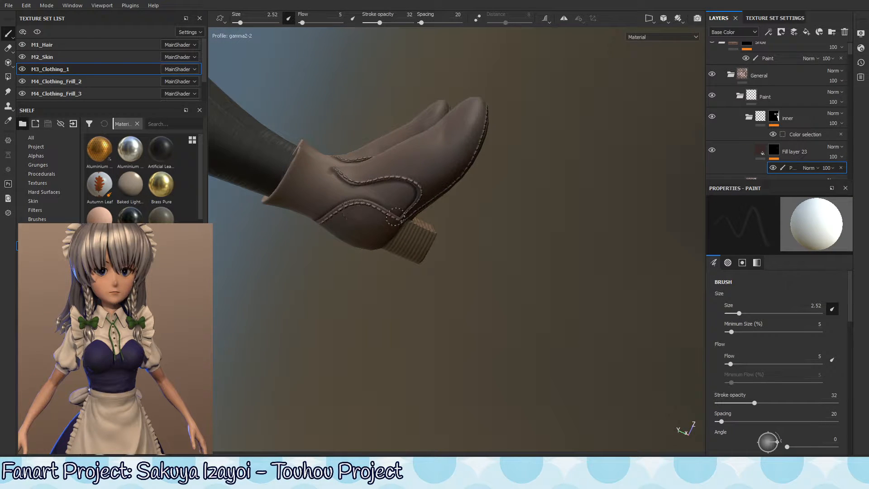
alt+drag(367, 250, 384, 197)
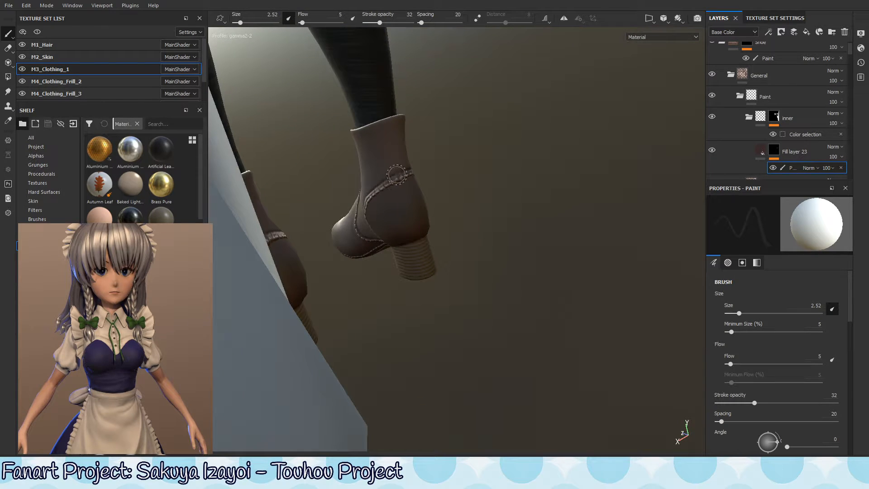
key(x)
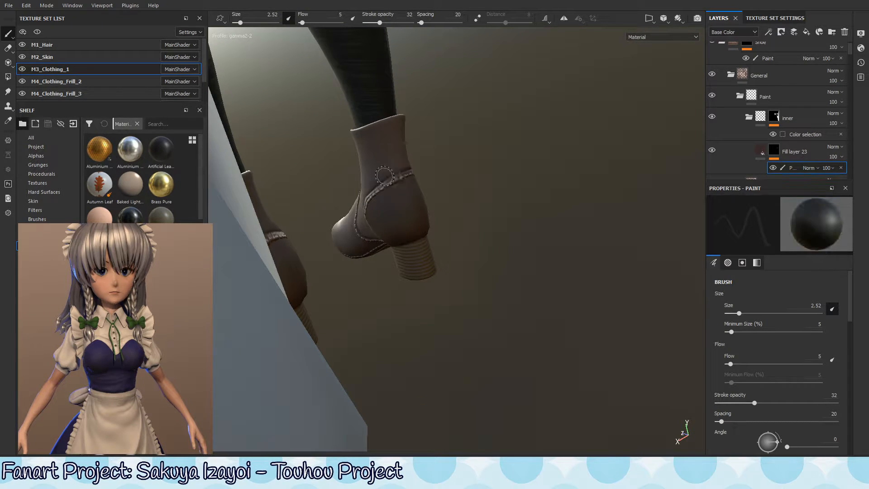
alt+drag(385, 199, 400, 178)
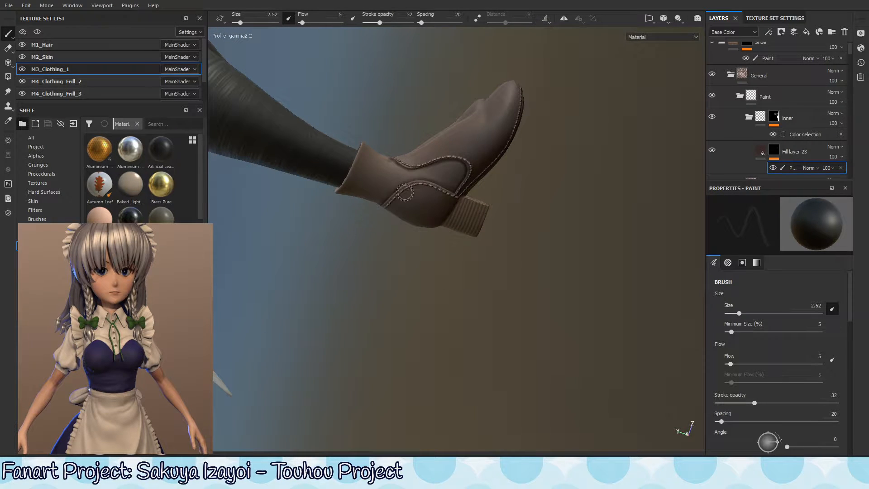
alt+drag(393, 194, 398, 208)
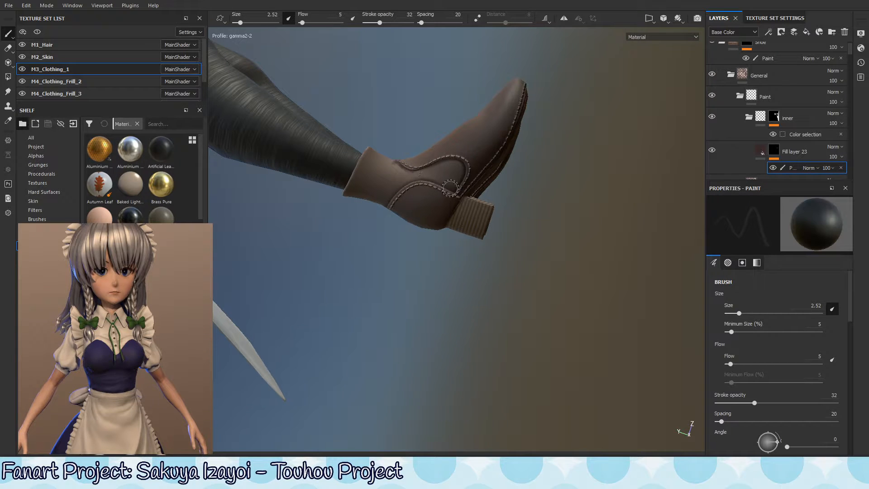
alt+drag(533, 239, 489, 204)
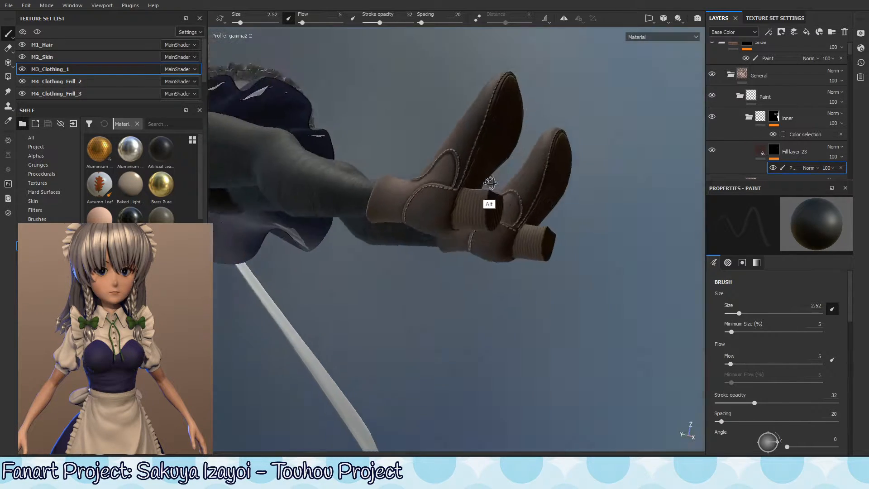
Step: Blend the shading inside the side panel and near the front seam, alternating black and white at flow 5
alt+right_drag(488, 203, 530, 219)
alt+drag(530, 219, 427, 218)
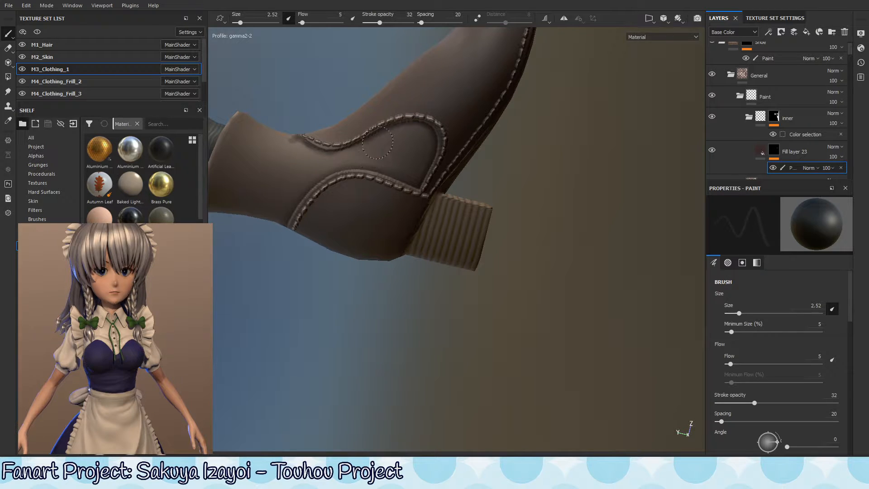
mouse_move(397, 131)
alt+mouse_down()
mouse_move(404, 174)
mouse_move(394, 142)
alt+mouse_up()
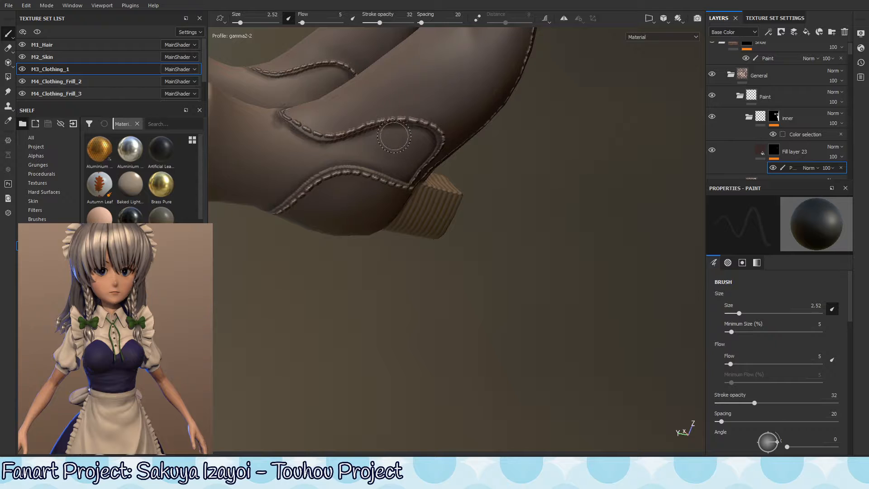
key(x)
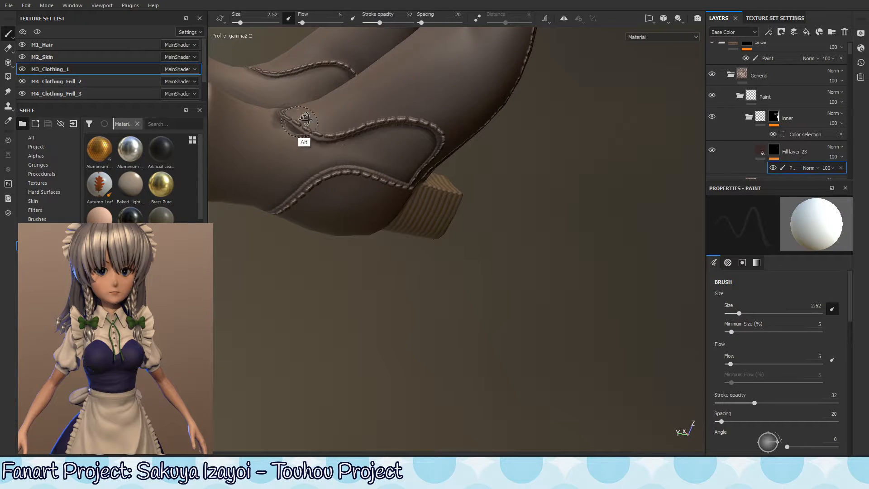
mouse_move(300, 139)
alt+mouse_down()
mouse_move(297, 131)
mouse_move(344, 129)
alt+mouse_up()
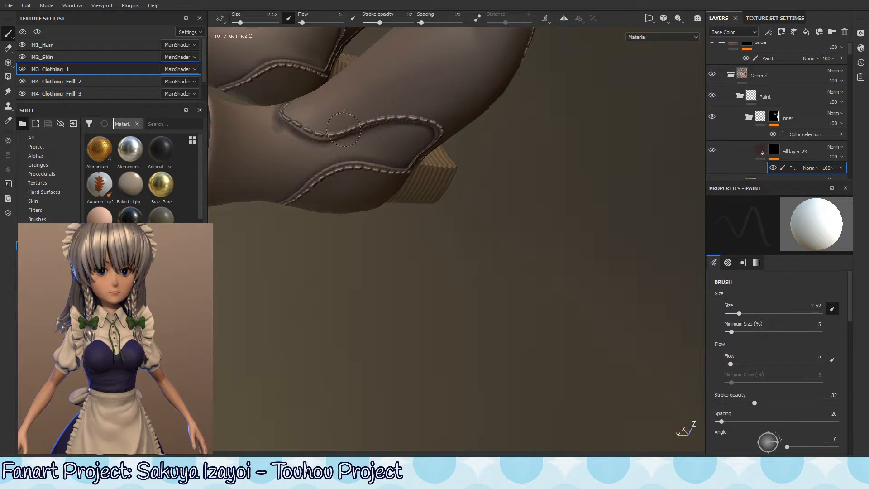
Step: Erase the shading spilling past the front seam tip in black, raising the flow through 26 and 96 and settling on 67
key(x)
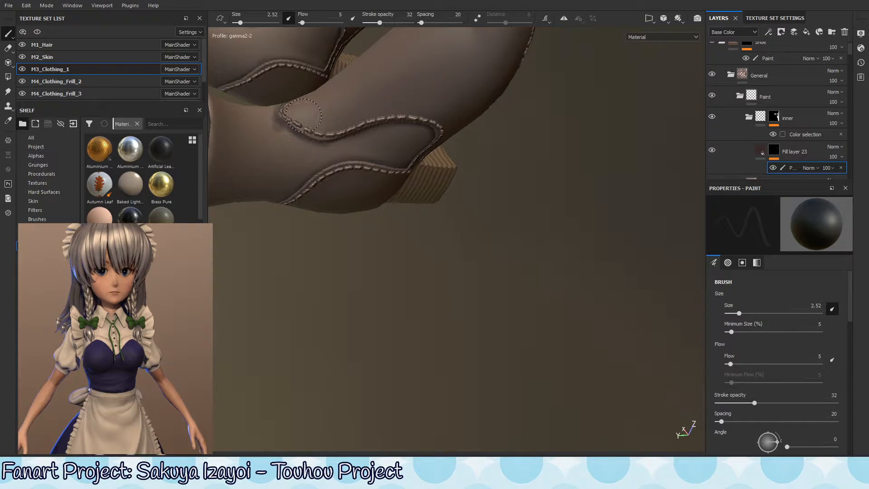
mouse_move(384, 188)
ctrl+right_down()
mouse_move(418, 187)
mouse_move(366, 187)
ctrl+right_up()
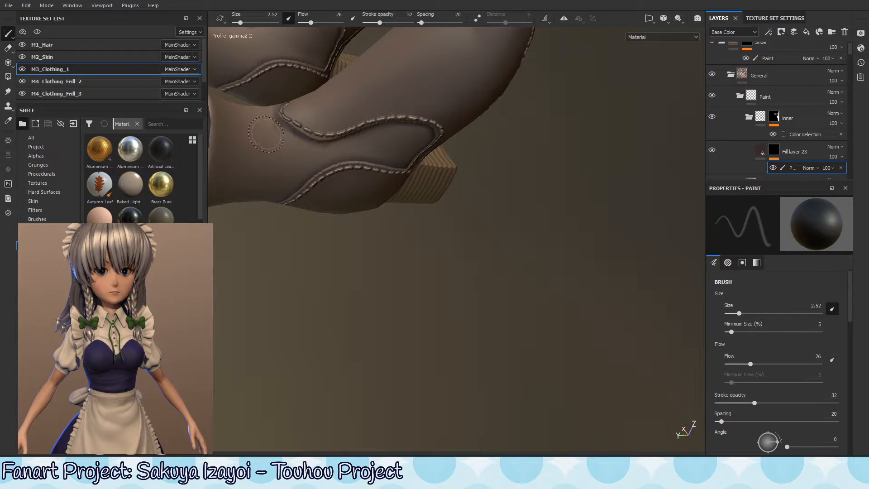
alt+drag(293, 193, 440, 209)
ctrl+drag(324, 177, 371, 177)
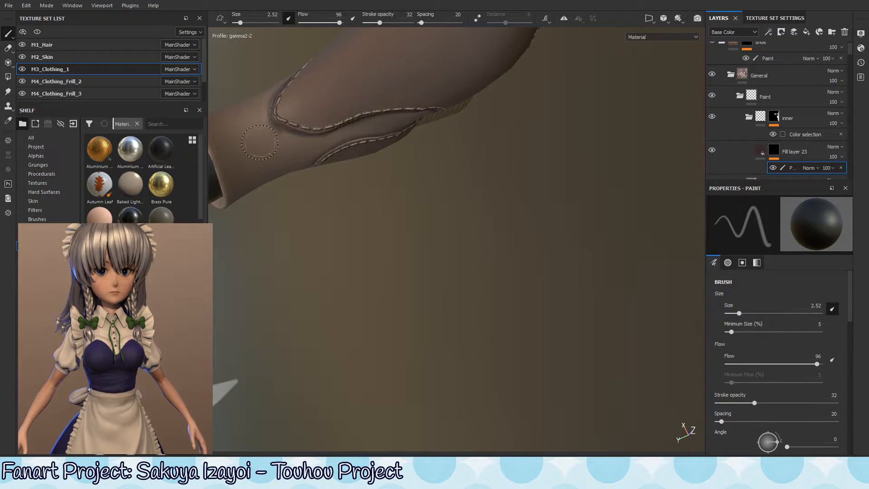
mouse_move(274, 173)
ctrl+mouse_down()
mouse_move(343, 172)
mouse_move(272, 192)
mouse_move(295, 168)
mouse_move(351, 183)
mouse_move(283, 156)
mouse_move(312, 186)
mouse_move(299, 154)
mouse_move(281, 181)
mouse_move(251, 90)
ctrl+mouse_up()
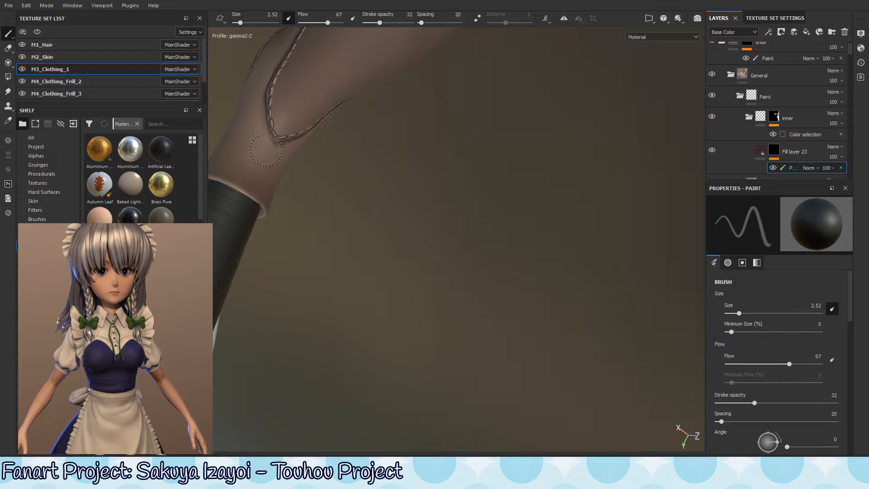
Step: Swap the mask color to white, reduce the brush size to 1.31, and paint shading along the boot's ankle and side panel seams
key(x)
alt+drag(301, 134, 291, 142)
ctrl+right_drag(291, 142, 274, 151)
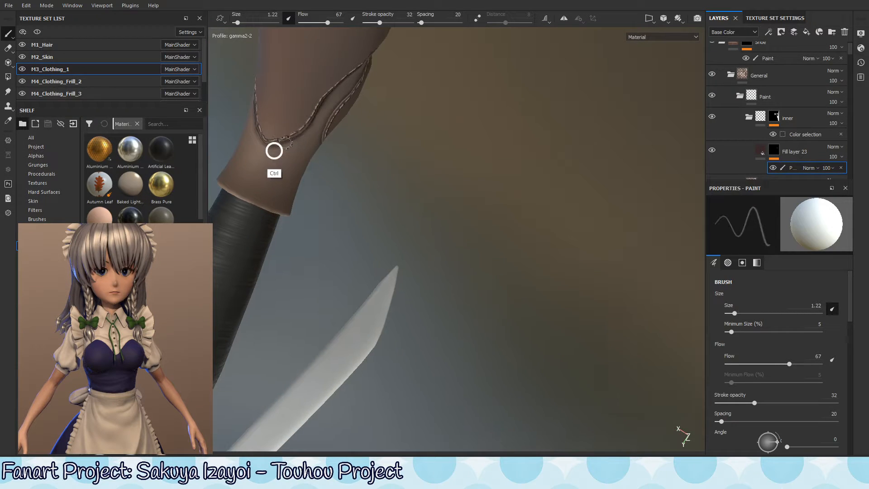
alt+drag(307, 94, 291, 120)
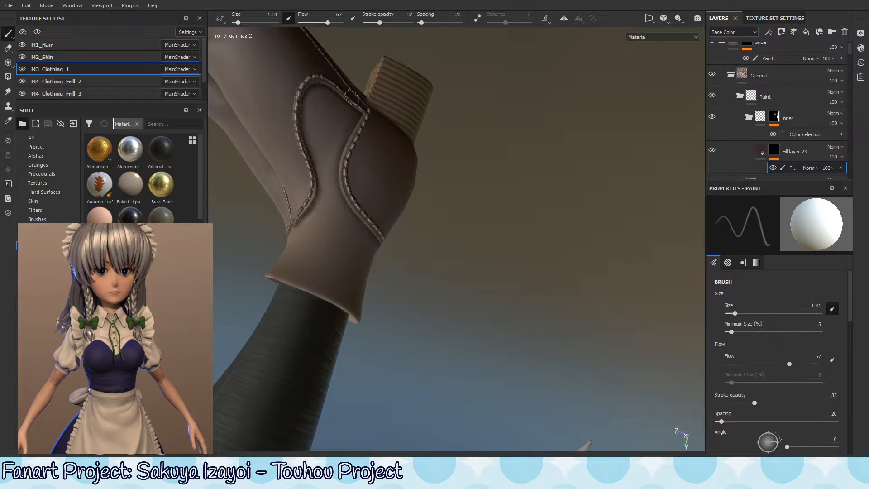
mouse_move(371, 142)
alt+mouse_down()
mouse_move(291, 128)
mouse_move(352, 134)
mouse_move(330, 191)
alt+mouse_up()
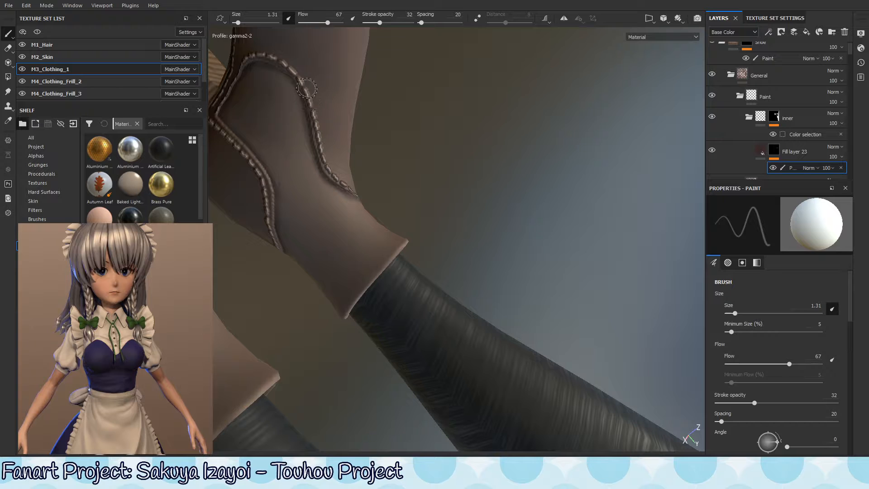
alt+drag(316, 107, 333, 133)
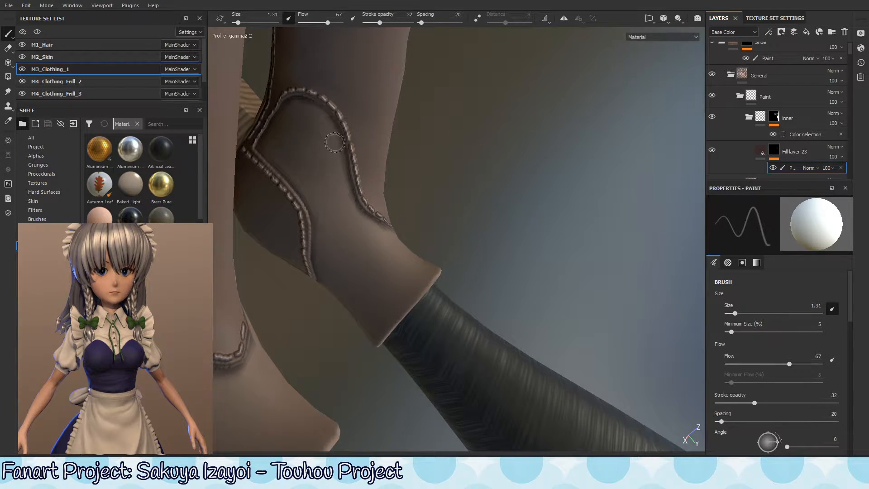
Step: Refine the shading inside the side panel and toward the front seam tip, alternating black and white at size 1.31
key(x)
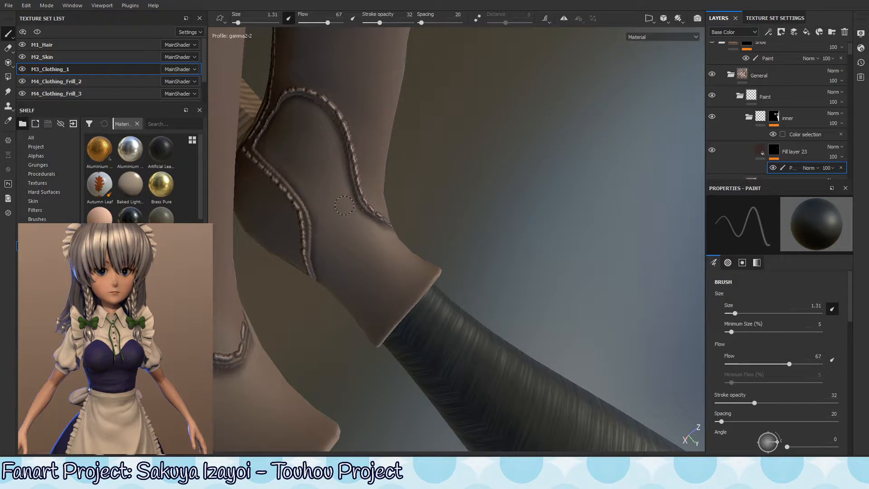
key(x)
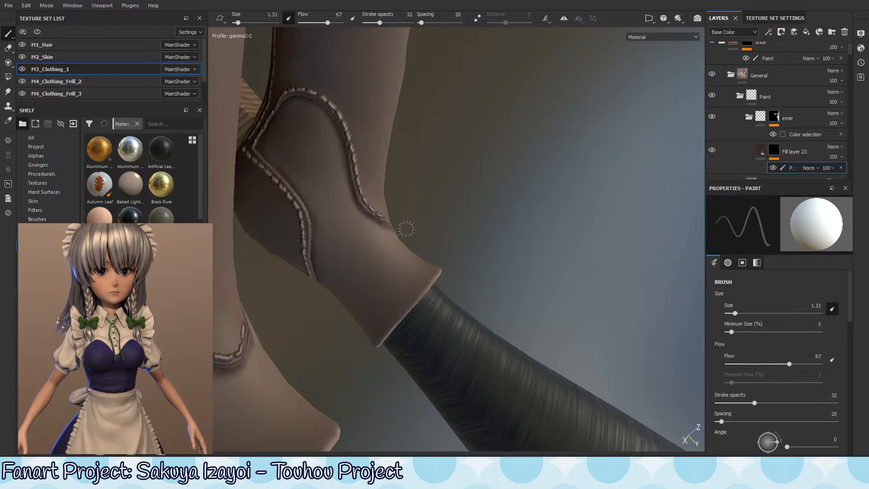
key(x)
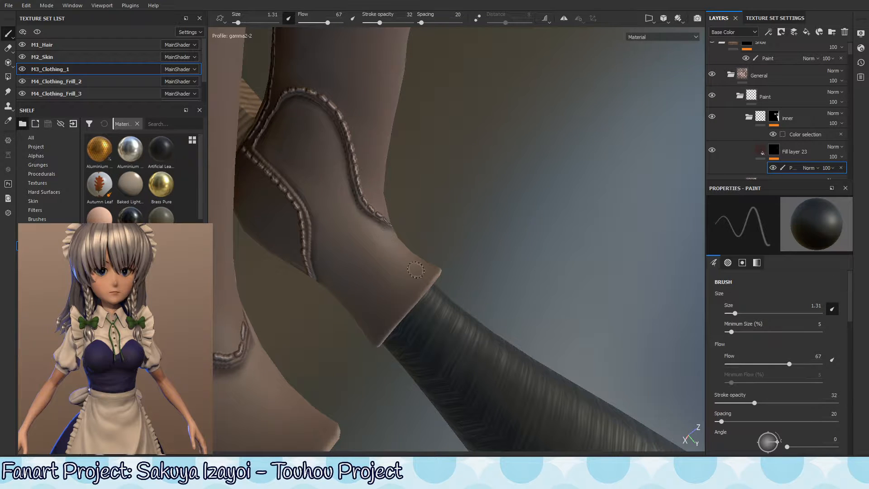
mouse_move(416, 271)
alt+mouse_down()
mouse_move(412, 249)
mouse_move(380, 277)
mouse_move(349, 232)
alt+mouse_up()
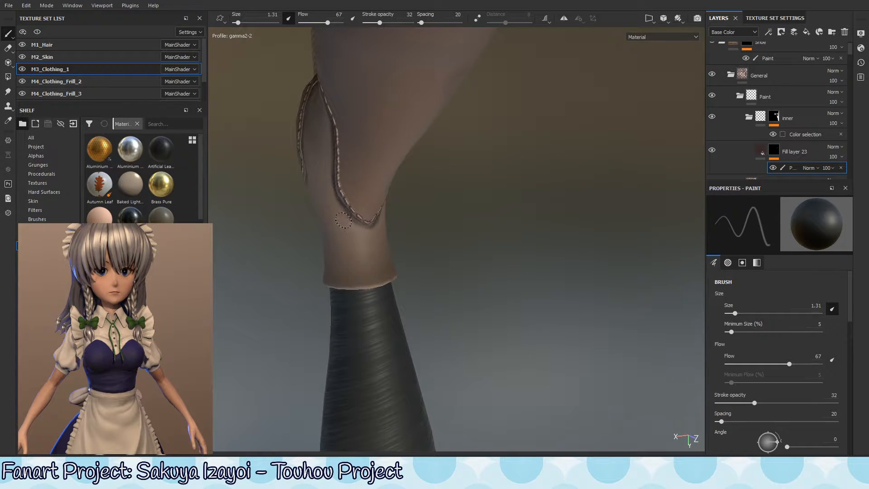
mouse_move(382, 272)
alt+mouse_down()
mouse_move(365, 249)
mouse_move(383, 210)
alt+mouse_up()
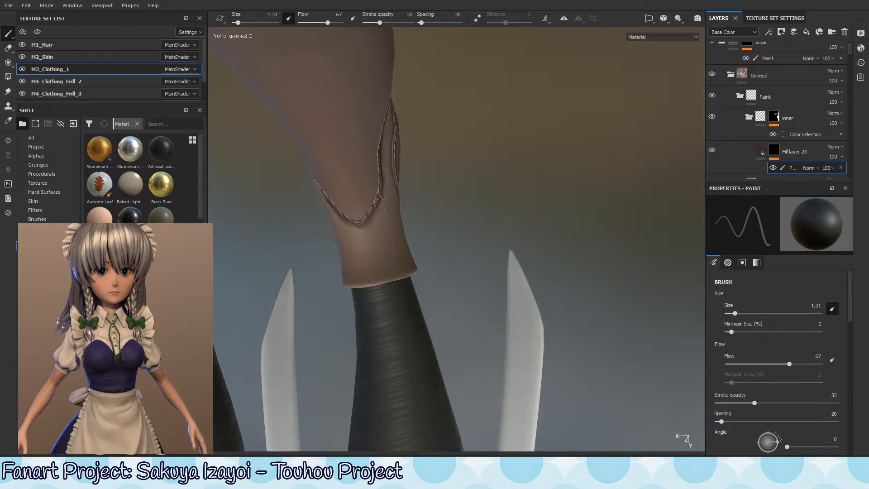
Step: Touch up the shading at the front seam tip in white and black, and deepen it around the opposite side panel in white
key(x)
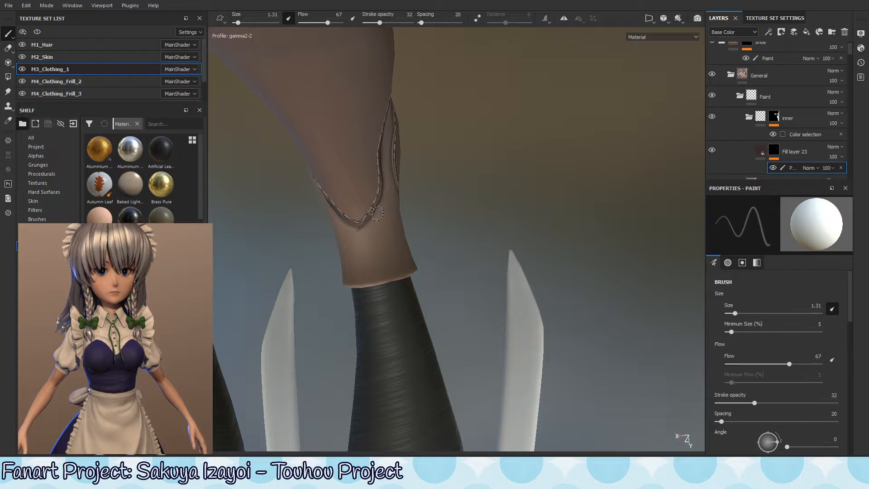
key(x)
mouse_move(360, 240)
alt+mouse_down()
mouse_move(368, 252)
mouse_move(336, 211)
mouse_move(332, 235)
mouse_move(365, 201)
mouse_move(351, 238)
mouse_move(340, 152)
alt+mouse_up()
key(x)
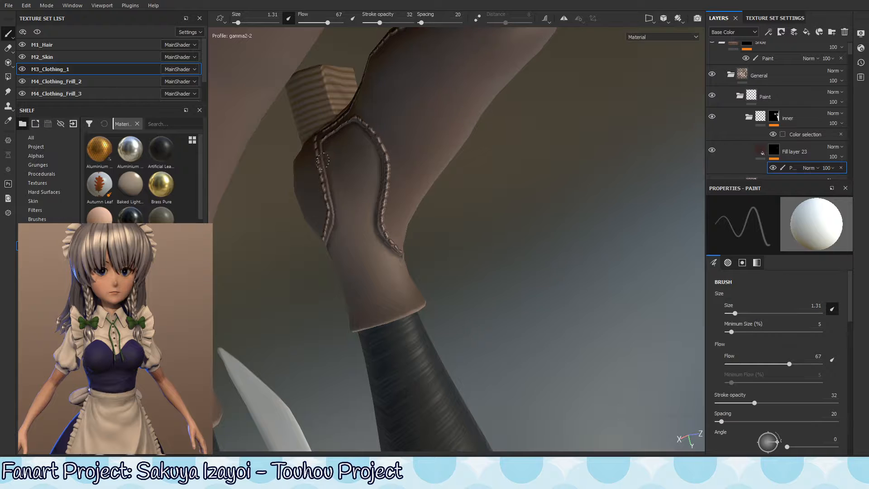
alt+drag(333, 210, 378, 131)
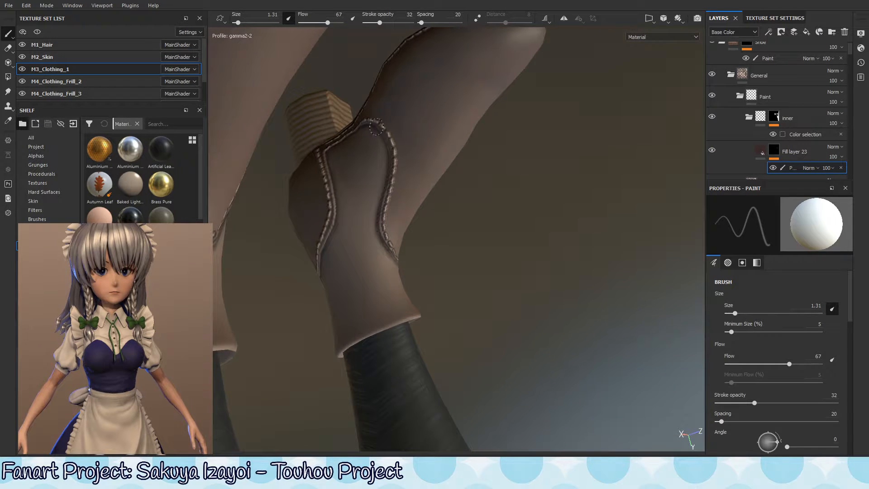
alt+drag(387, 166, 424, 132)
Step: Swap the mask color to black and trim excess shading inside the side panel and around the front seam
key(x)
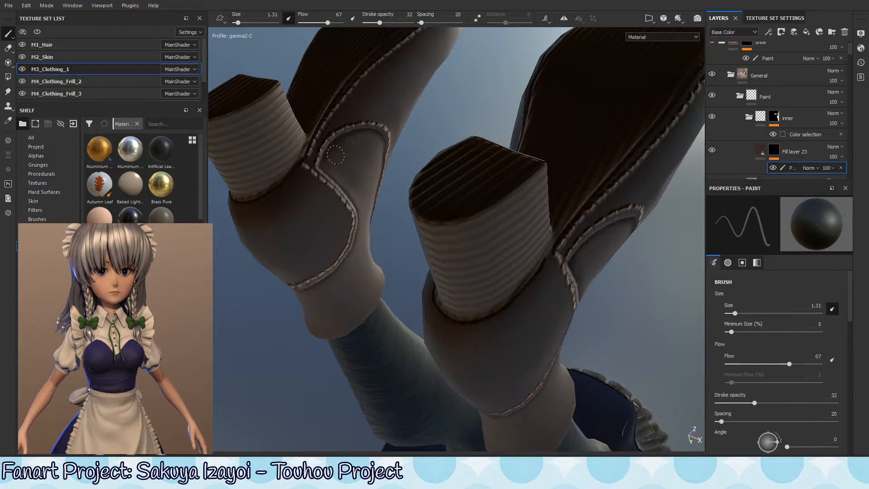
alt+drag(346, 157, 507, 150)
alt+right_drag(507, 150, 462, 143)
alt+drag(462, 144, 385, 150)
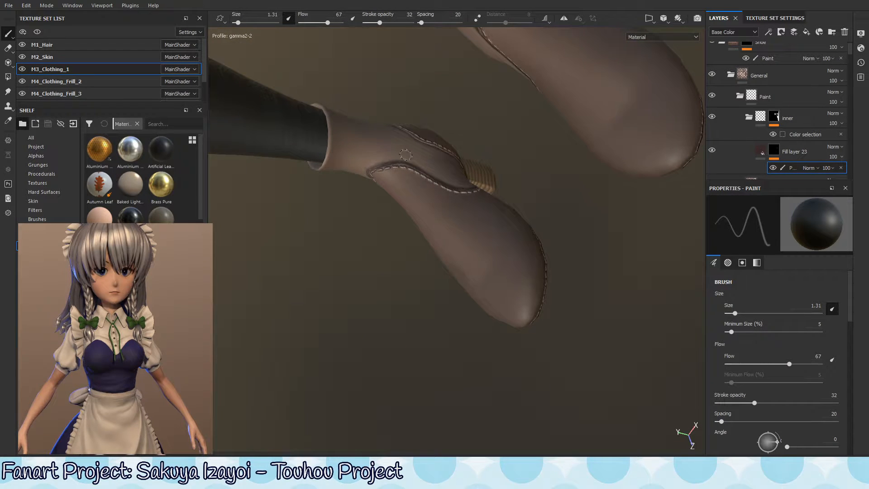
alt+drag(398, 200, 434, 213)
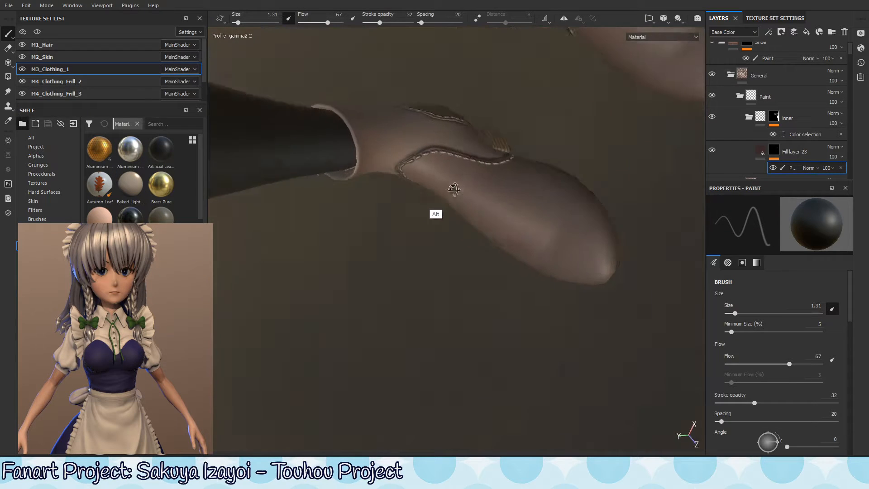
alt+right_drag(435, 213, 531, 176)
Step: Display only the Base Color channel and paint shading in white around the front seam tip
key(c)
mouse_move(369, 141)
alt+mouse_down()
mouse_move(350, 156)
mouse_move(393, 126)
alt+mouse_up()
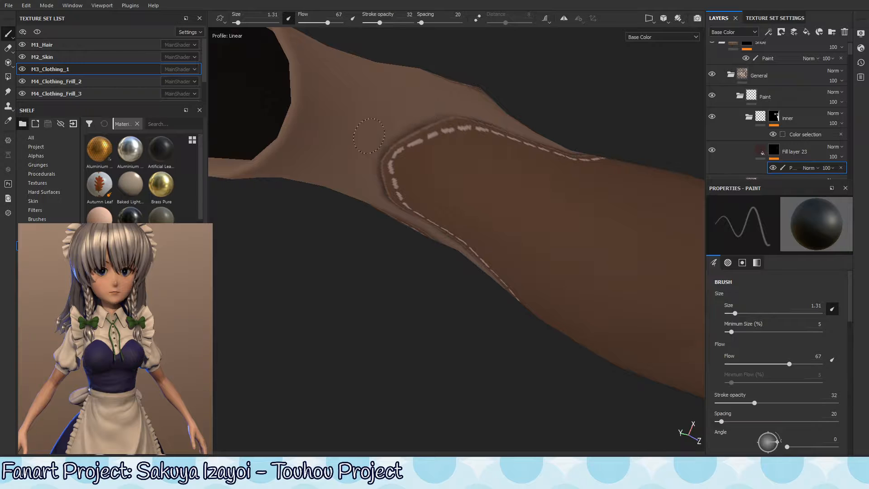
key(x)
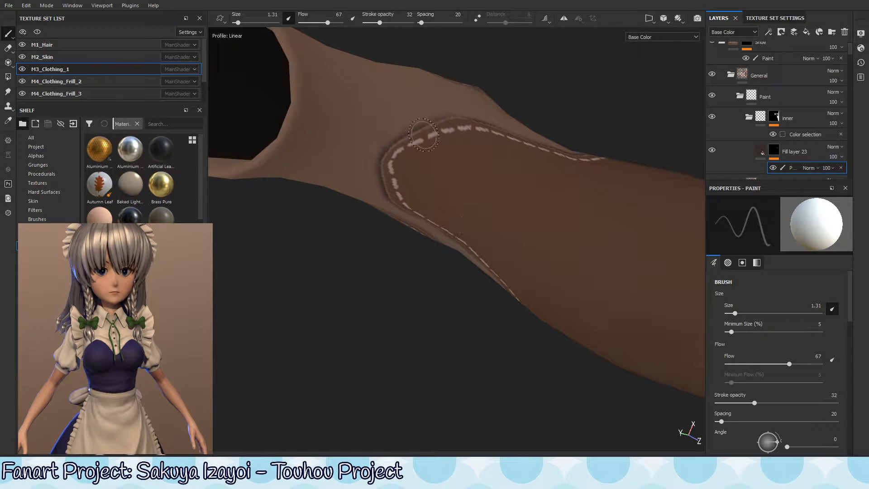
mouse_move(428, 137)
alt+mouse_down()
mouse_move(436, 158)
mouse_move(450, 129)
alt+mouse_up()
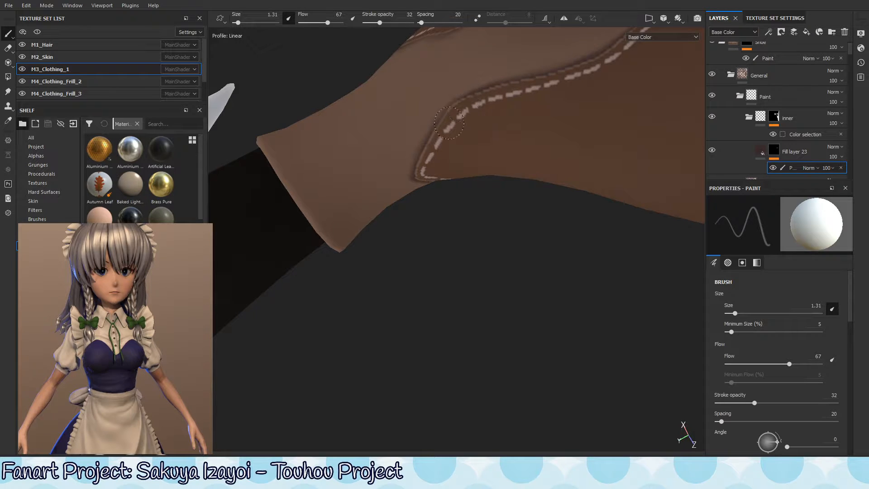
alt+drag(457, 157, 458, 114)
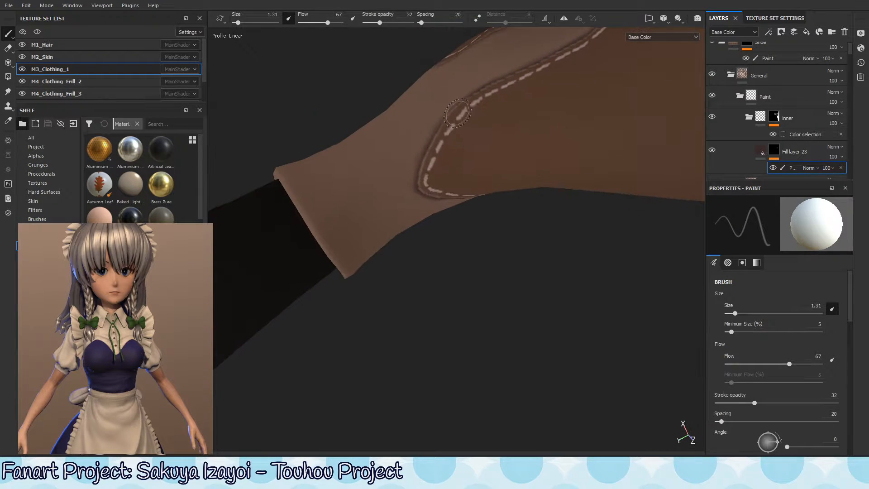
mouse_move(434, 185)
alt+mouse_down()
mouse_move(457, 145)
mouse_move(479, 163)
alt+mouse_up()
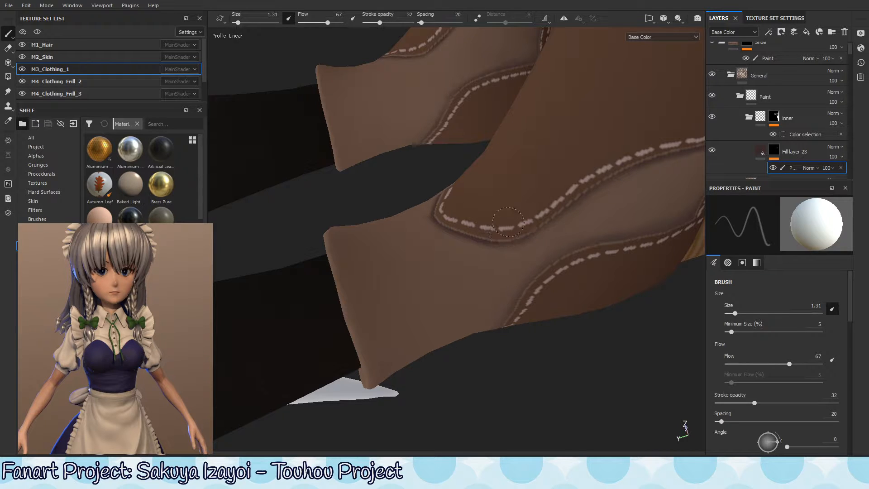
Step: Paint shading along the side panel's curved seam up to the heel corner and trim the excess in black
alt+drag(576, 182, 394, 274)
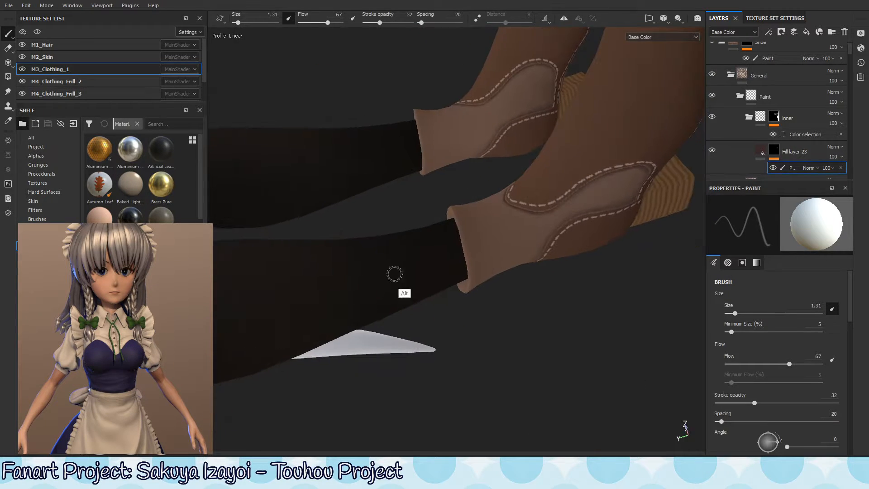
alt+right_drag(394, 274, 371, 269)
alt+drag(584, 221, 467, 178)
alt+right_drag(467, 177, 531, 160)
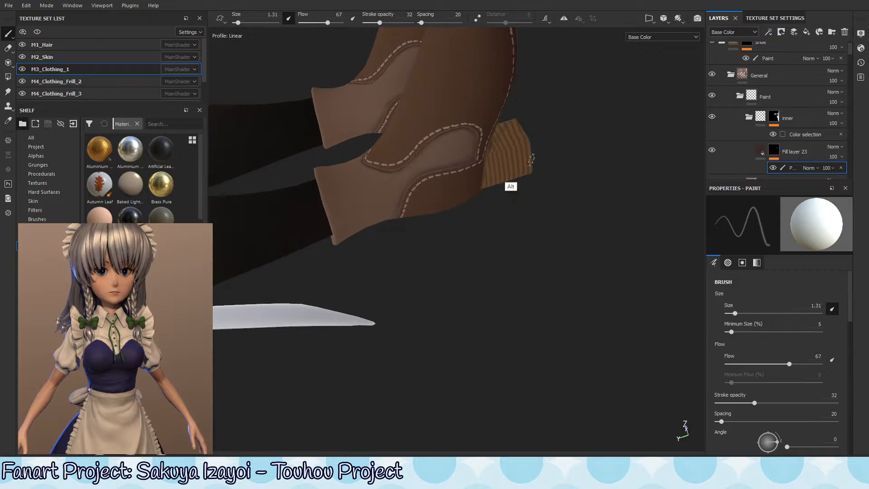
alt+right_drag(442, 146, 502, 150)
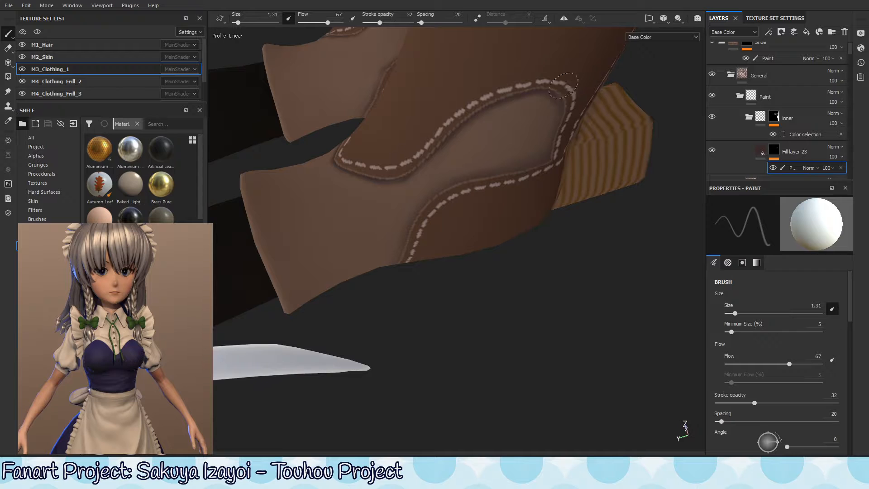
mouse_move(568, 139)
alt+mouse_down()
mouse_move(546, 119)
mouse_move(556, 93)
alt+mouse_up()
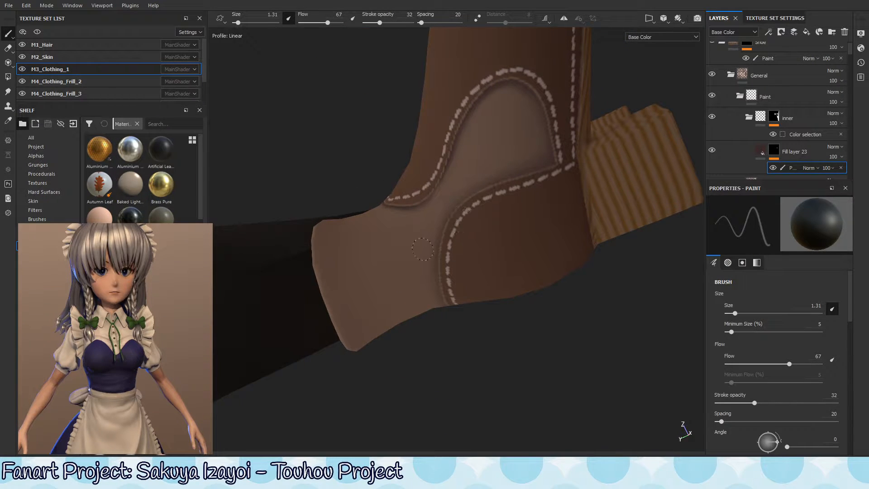
Step: Swap the mask color back to white and paint shading along the heel seam and the opposite side panel's edges
key(x)
mouse_move(579, 194)
alt+mouse_down()
mouse_move(555, 144)
mouse_move(504, 204)
mouse_move(503, 153)
mouse_move(537, 184)
mouse_move(512, 200)
mouse_move(553, 213)
mouse_move(468, 120)
mouse_move(511, 171)
mouse_move(491, 151)
alt+mouse_up()
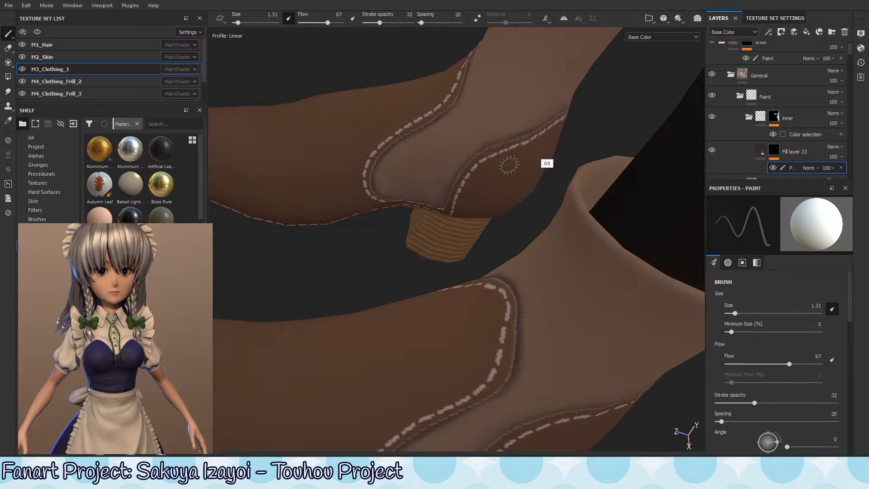
mouse_move(549, 140)
alt+mouse_down()
mouse_move(529, 154)
mouse_move(528, 147)
alt+mouse_up()
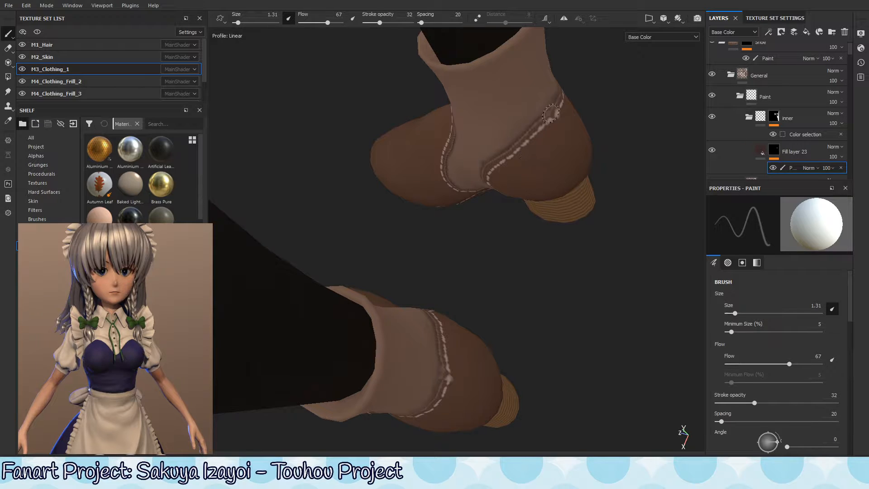
alt+drag(506, 168, 557, 141)
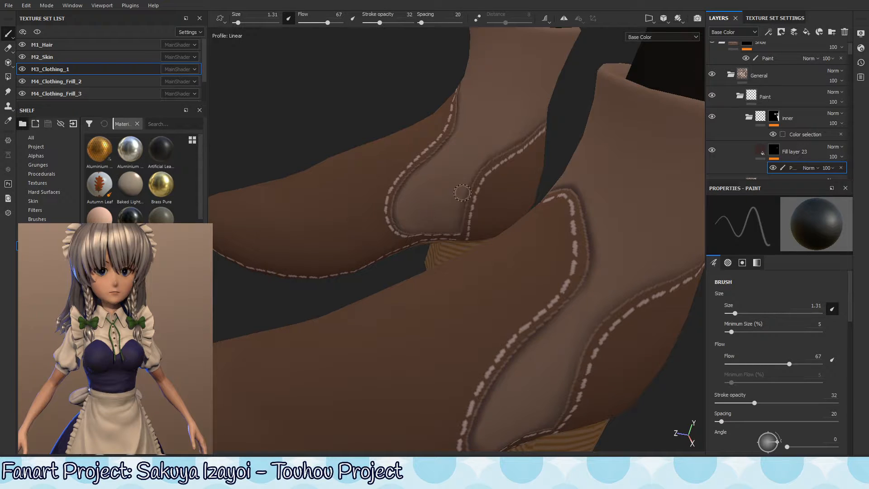
mouse_move(458, 169)
alt+mouse_down()
mouse_move(466, 235)
mouse_move(460, 157)
mouse_move(493, 172)
alt+mouse_up()
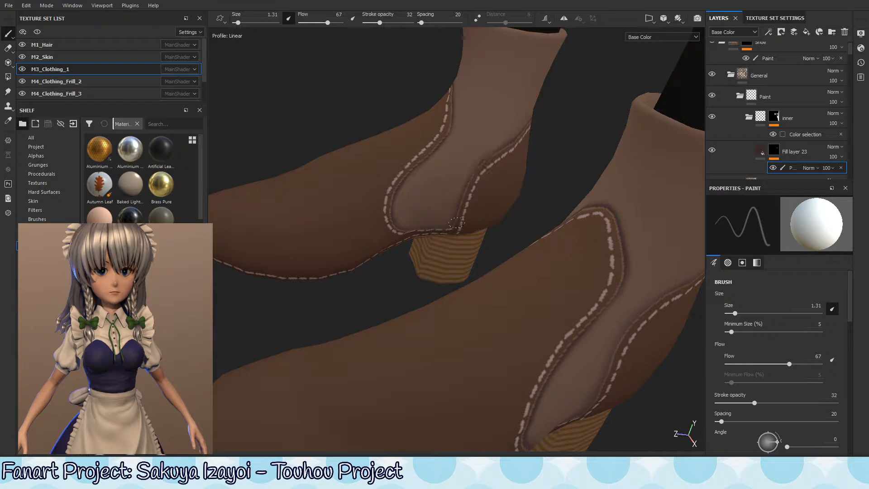
Step: Extend the white mask shading along the side panel's lower edge above the sole and up its front seam
mouse_move(464, 217)
alt+mouse_down()
mouse_move(493, 219)
mouse_move(461, 166)
mouse_move(418, 225)
alt+mouse_up()
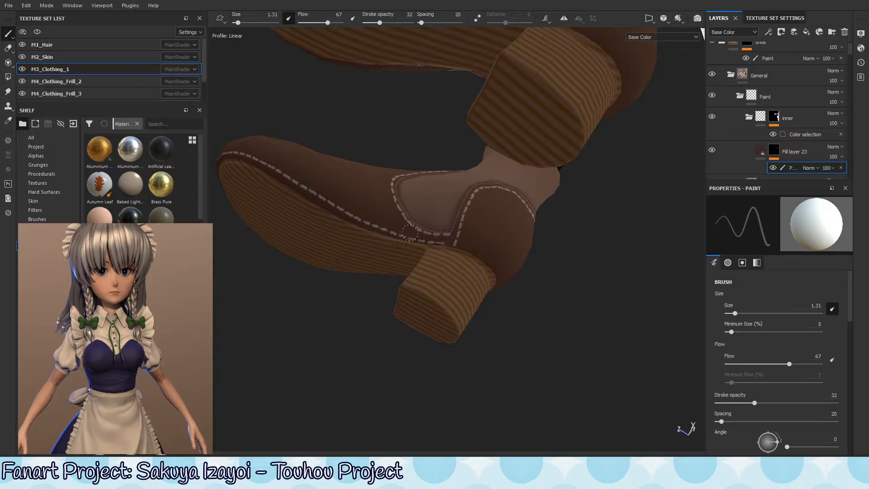
mouse_move(403, 235)
alt+mouse_down()
mouse_move(334, 251)
mouse_move(480, 190)
mouse_move(489, 173)
mouse_move(436, 165)
mouse_move(482, 124)
alt+mouse_up()
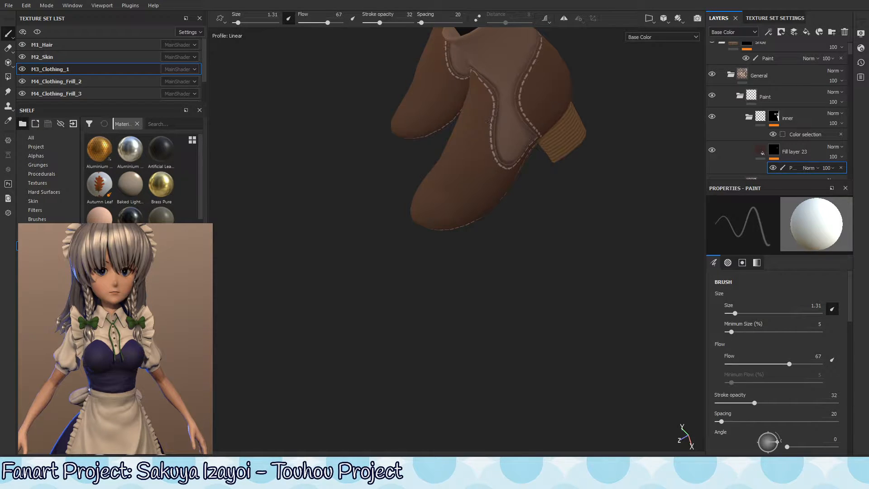
alt+drag(490, 122, 514, 163)
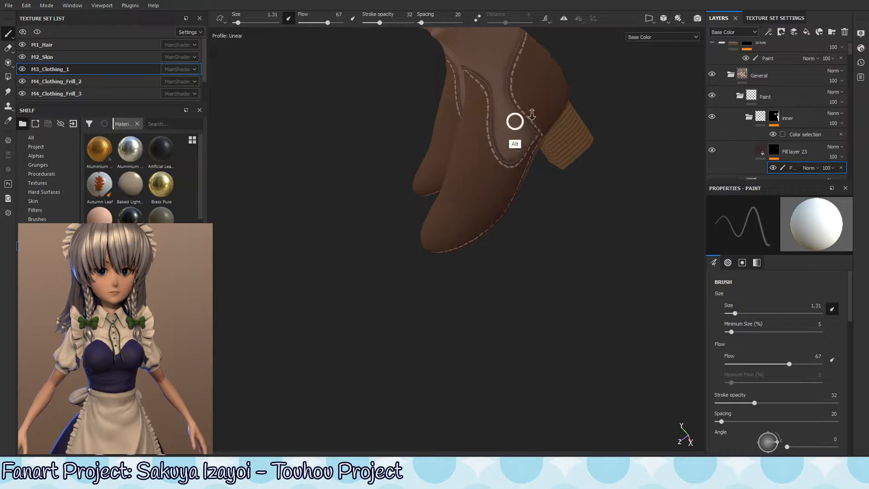
scroll(495, 101, up, 3)
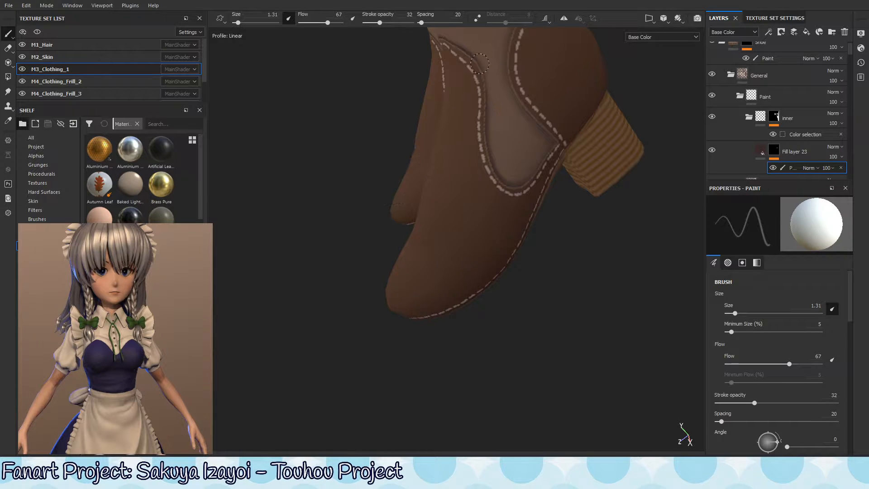
Step: Toggle Fill layer 23's visibility to compare the shading, and raise the brush flow and stroke opacity to 100
click(712, 149)
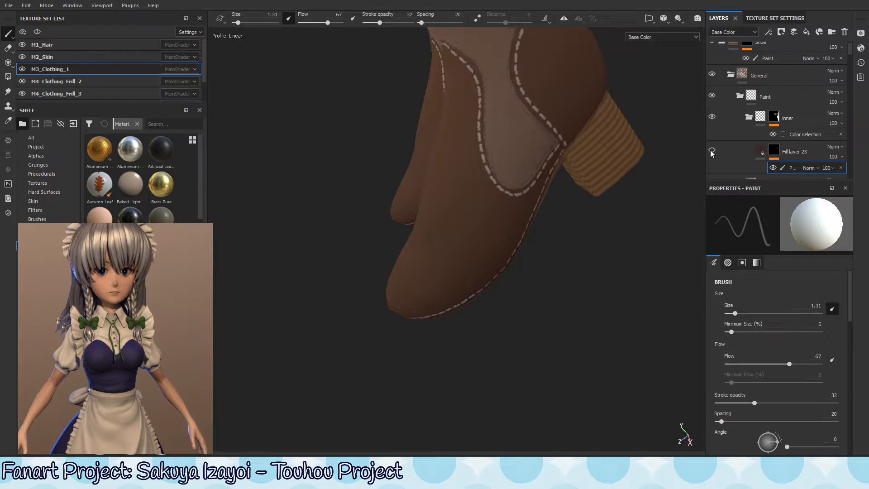
click(712, 151)
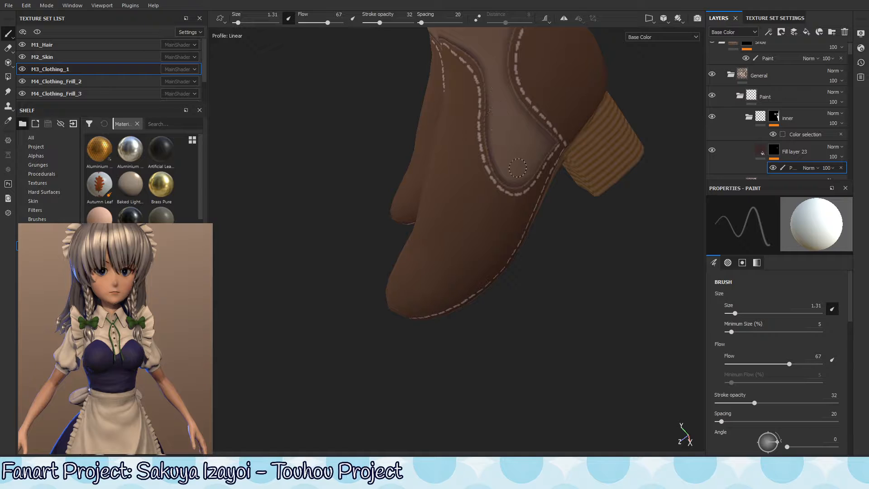
ctrl+drag(472, 200, 564, 178)
drag(383, 23, 415, 23)
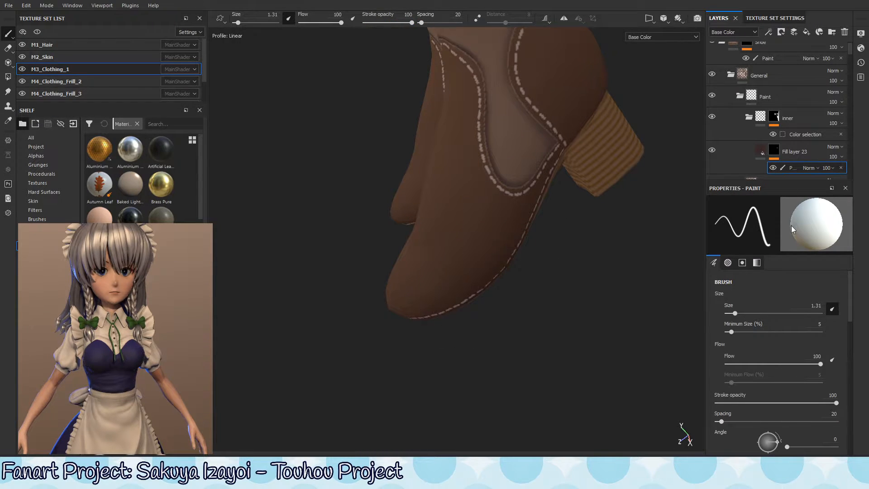
Step: Inspect the inner folder's mask and compare the boot with Fill layer 23 hidden and shown, reselecting its paint effect
click(774, 116)
alt+click(773, 119)
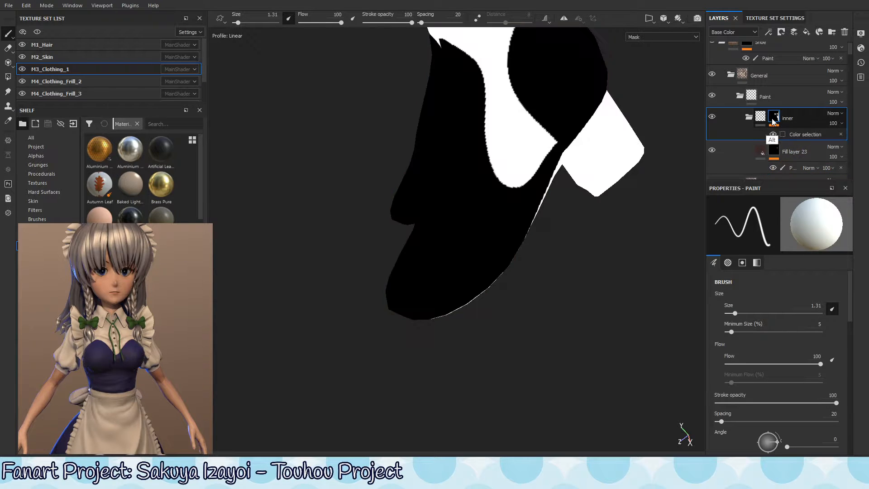
click(712, 150)
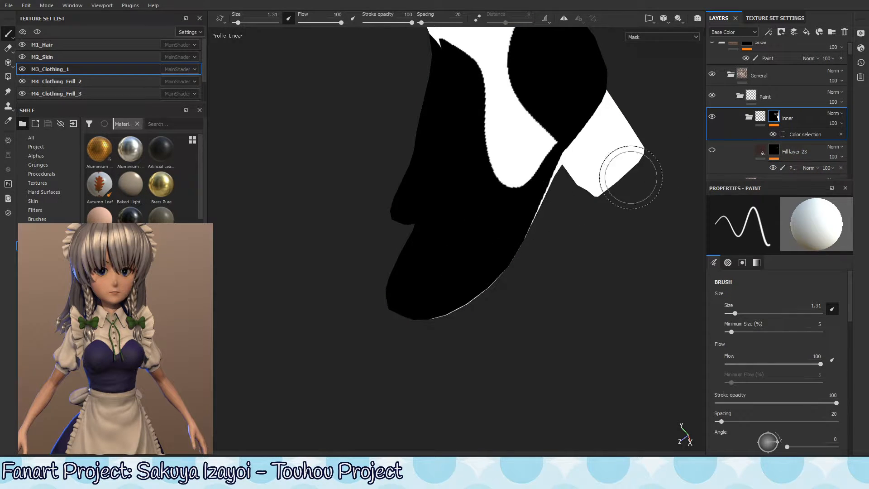
click(800, 168)
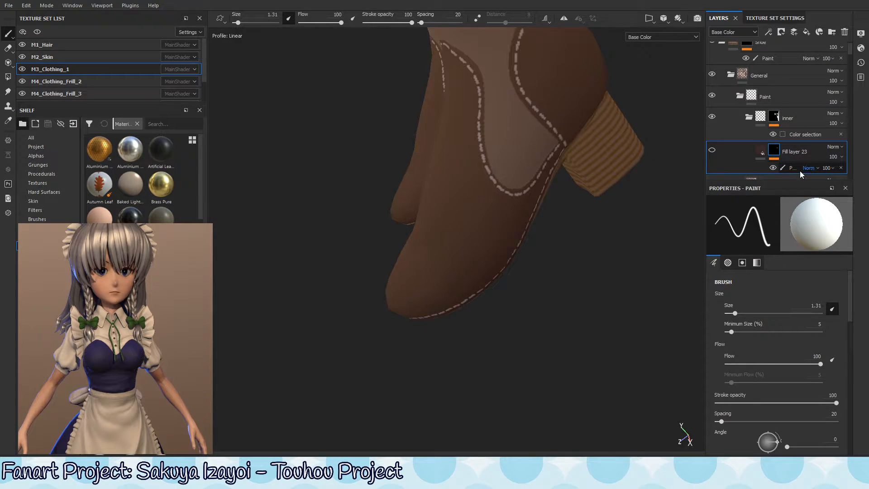
click(497, 163)
click(712, 151)
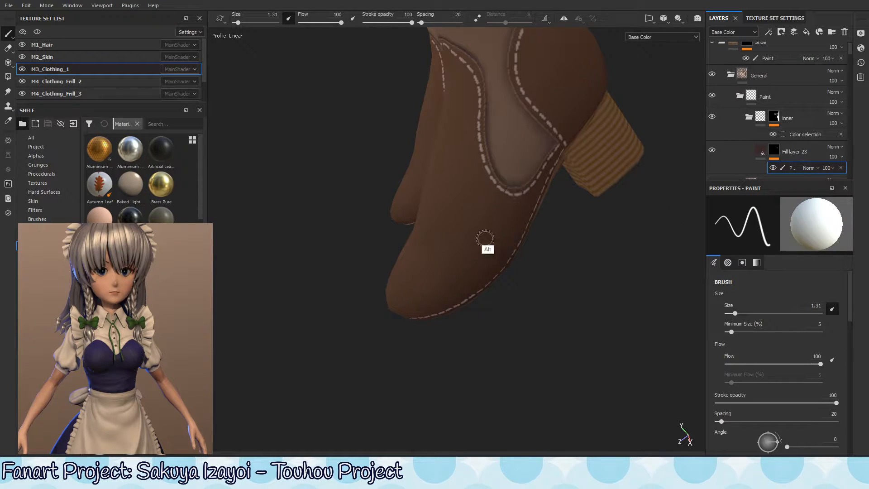
Step: Enable pen pressure for brush flow and touch up the side panel's front seam shading, alternating black and white
mouse_move(487, 240)
alt+mouse_down()
mouse_move(477, 294)
mouse_move(475, 283)
alt+mouse_up()
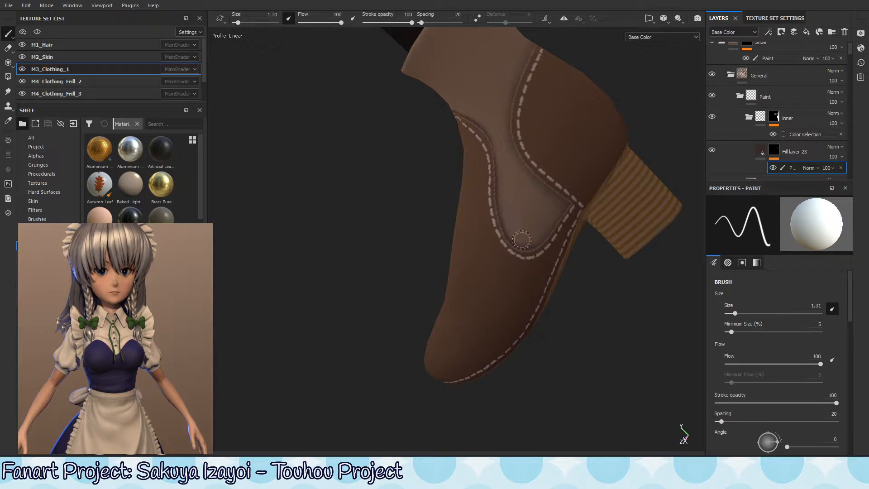
click(352, 18)
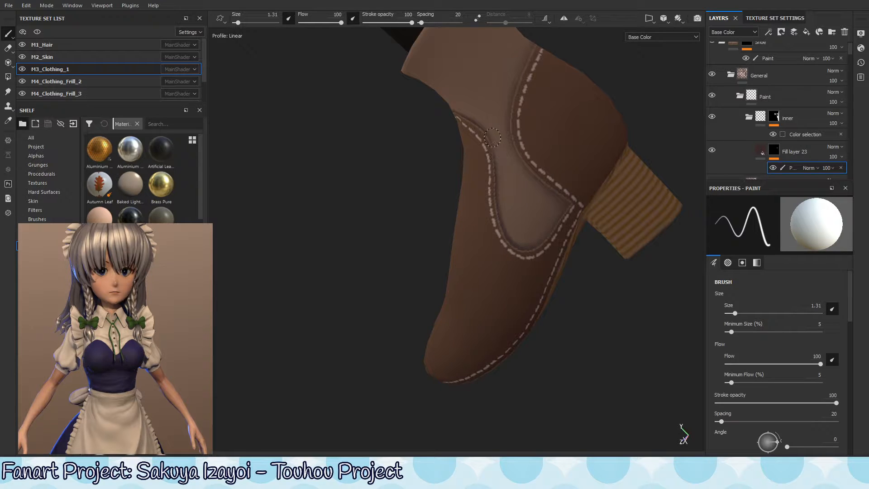
key(x)
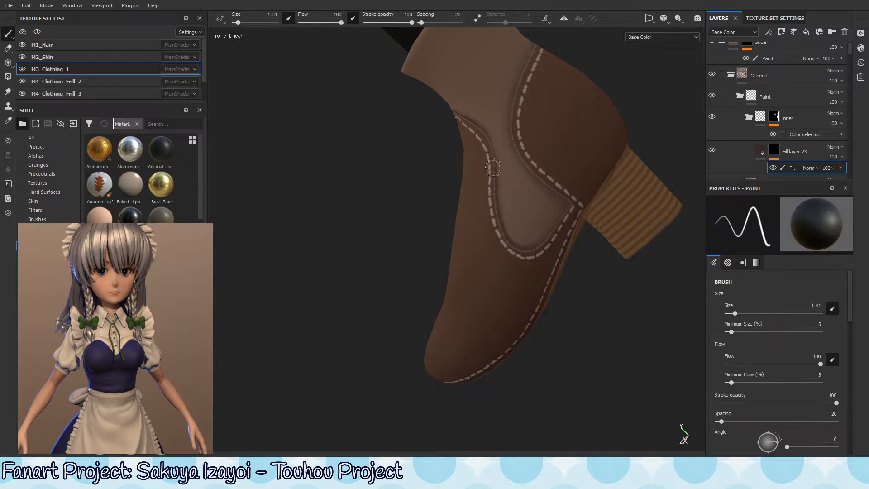
alt+right_drag(527, 278, 237, 376)
key(x)
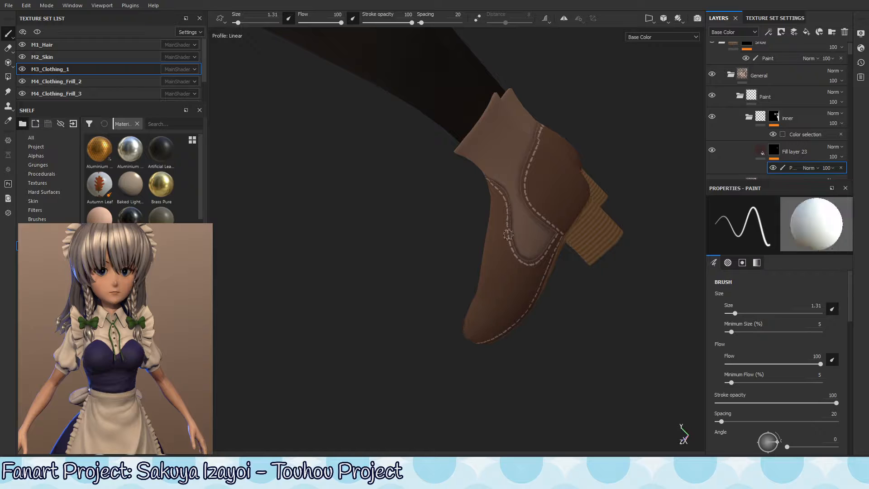
alt+right_drag(508, 234, 634, 210)
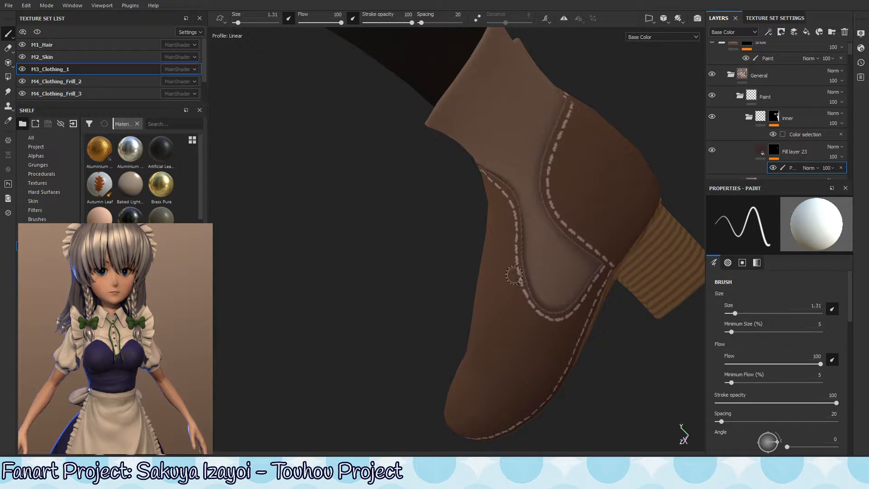
alt+drag(492, 232, 494, 265)
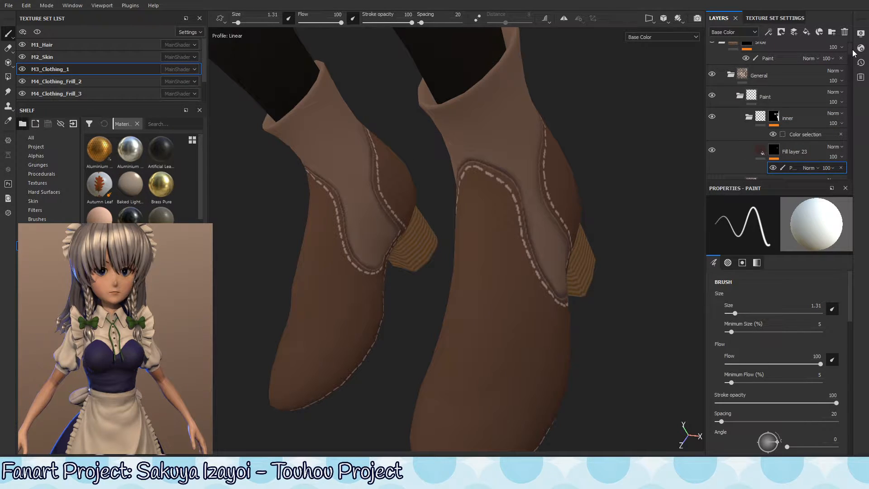
Step: Paint white mask shading along the front seam of the boot's side panel and undo the last stroke
scroll(854, 53, up, 2)
drag(849, 85, 854, 55)
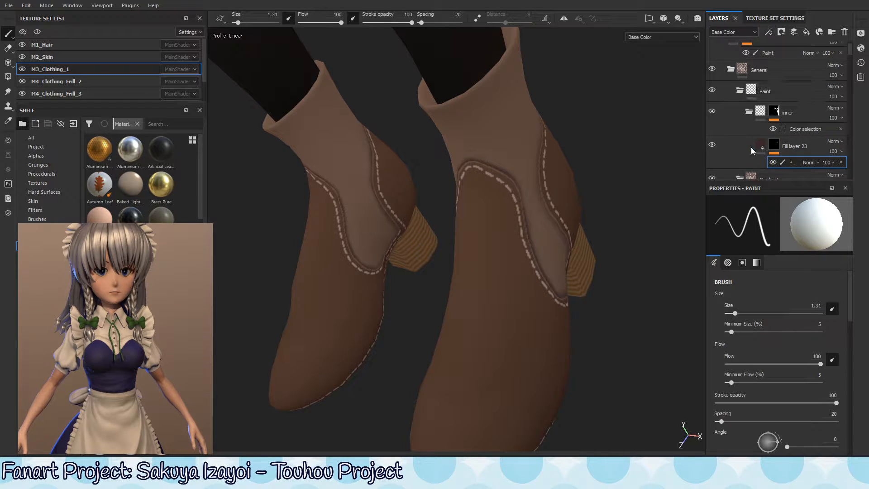
alt+drag(561, 199, 446, 259)
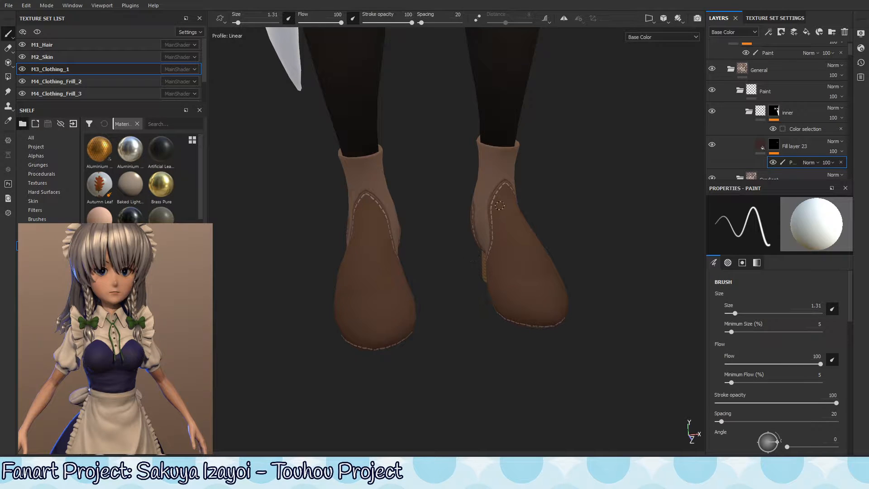
alt+right_drag(322, 240, 357, 178)
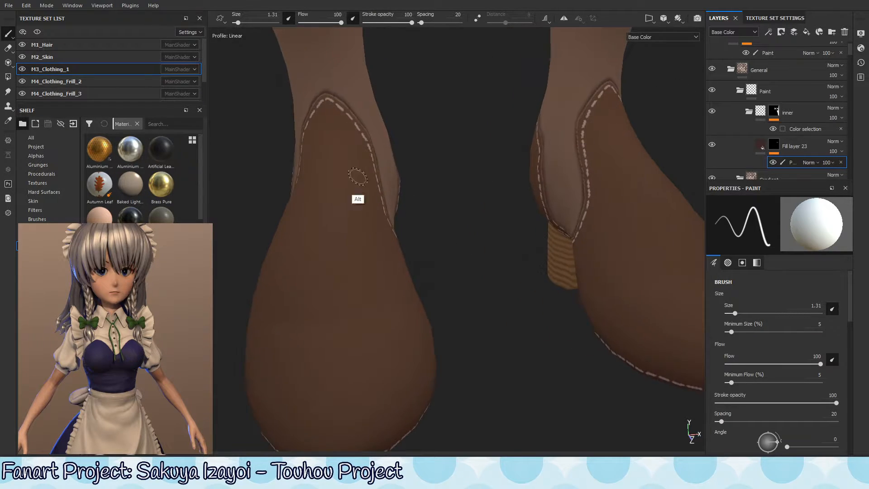
alt+drag(357, 178, 458, 191)
drag(272, 161, 273, 240)
mouse_move(266, 175)
mouse_down()
mouse_move(284, 63)
mouse_move(301, 78)
mouse_move(281, 153)
mouse_up()
key(ctrl+z)
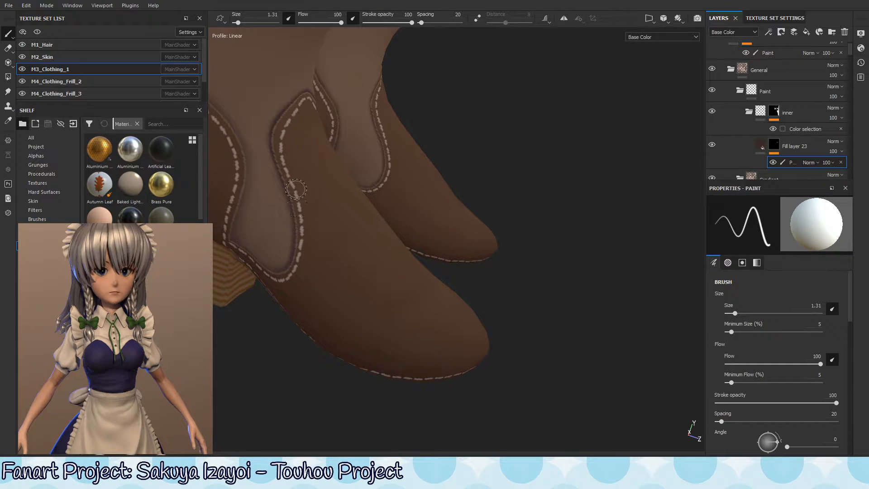
Step: Set the brush size to 0.65 and flow to 5, and refine the shading around the front seam's peak
mouse_move(339, 140)
alt+mouse_down()
mouse_move(320, 156)
mouse_move(354, 121)
alt+mouse_up()
ctrl+right_drag(354, 121, 336, 130)
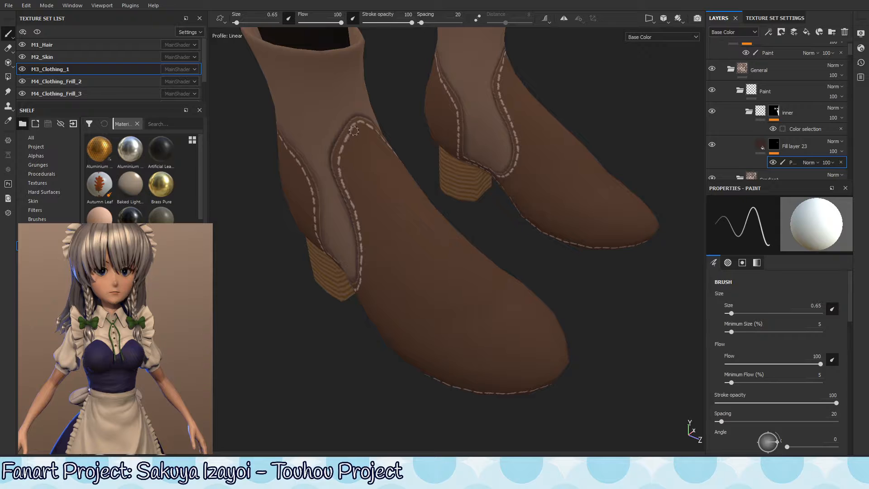
mouse_move(378, 126)
alt+mouse_down()
mouse_move(372, 166)
mouse_move(379, 108)
mouse_move(339, 164)
mouse_move(354, 148)
mouse_move(382, 149)
mouse_move(378, 122)
mouse_move(360, 149)
alt+mouse_up()
key(x)
ctrl+drag(349, 200, 306, 204)
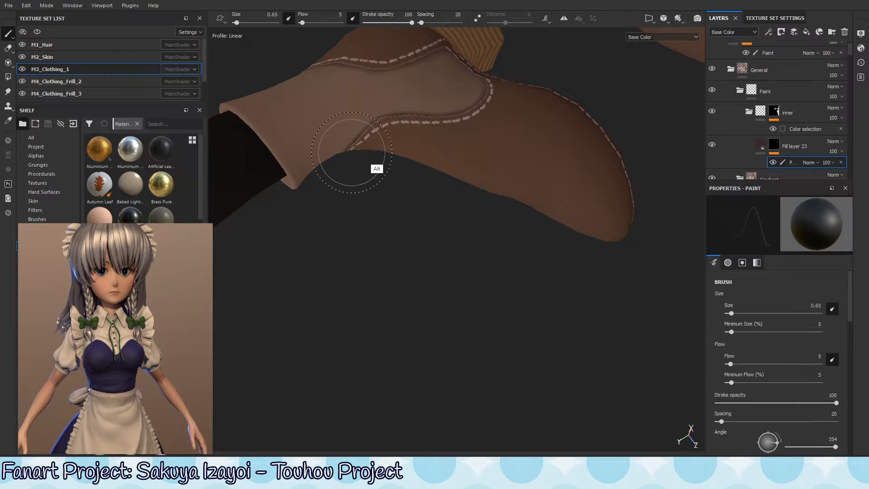
key(x)
Step: Build up faint white mask shading along the side panel's heel seam, lower edge and curved front seam
mouse_move(349, 156)
alt+mouse_down()
mouse_move(380, 119)
mouse_move(412, 140)
alt+mouse_up()
scroll(412, 140, up, 3)
mouse_move(565, 223)
alt+mouse_down()
mouse_move(569, 210)
mouse_move(397, 212)
mouse_move(462, 204)
mouse_move(489, 142)
mouse_move(429, 178)
alt+mouse_up()
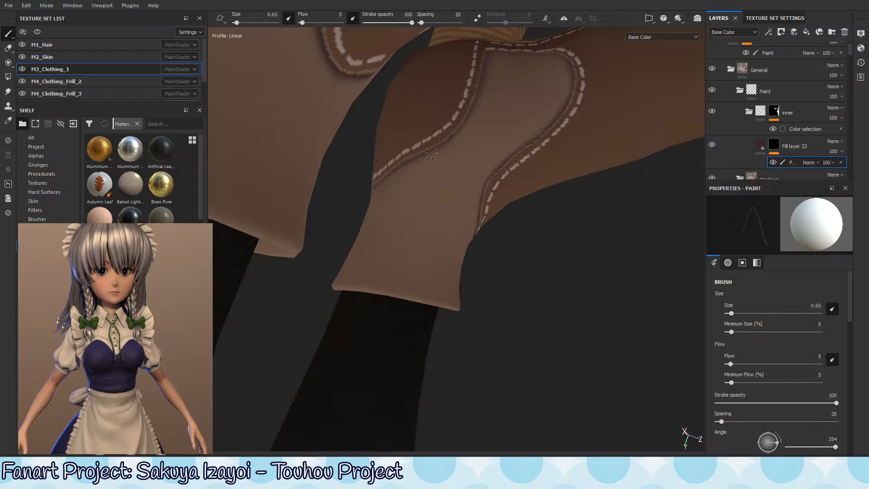
alt+drag(401, 162, 431, 127)
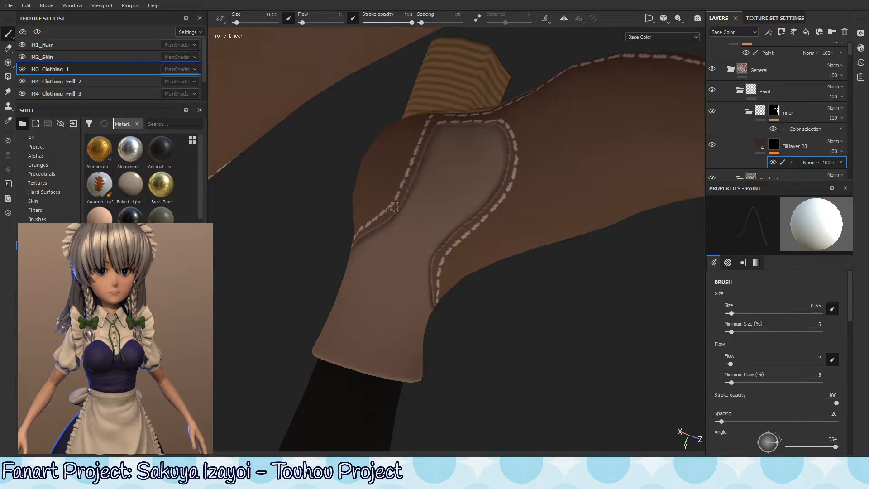
mouse_move(443, 163)
alt+mouse_down()
mouse_move(429, 171)
mouse_move(432, 145)
alt+mouse_up()
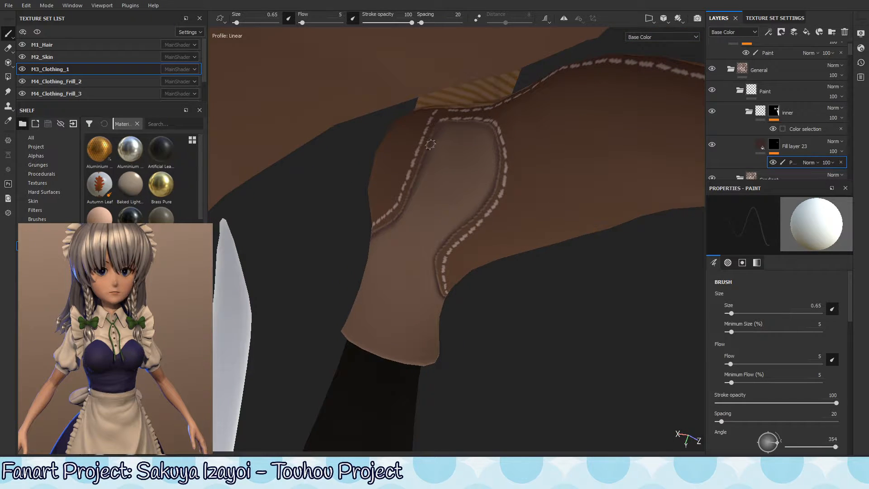
mouse_move(469, 110)
alt+mouse_down()
mouse_move(479, 166)
mouse_move(490, 152)
alt+mouse_up()
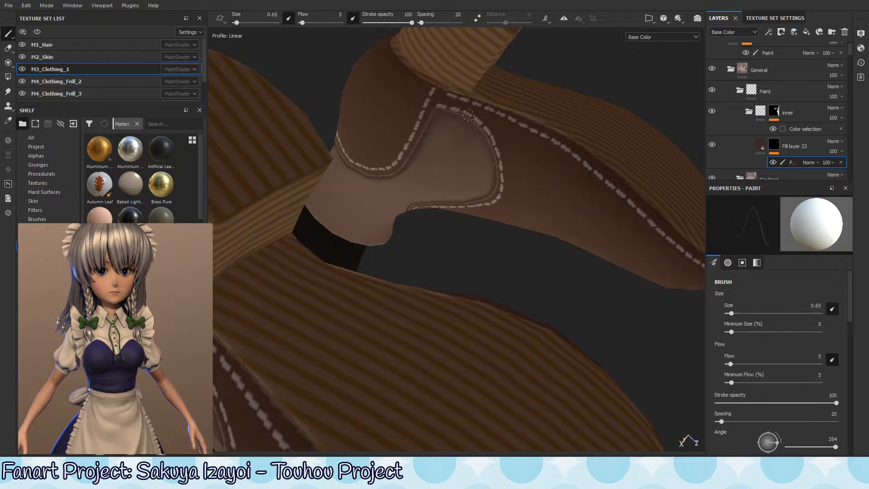
mouse_move(504, 206)
alt+mouse_down()
mouse_move(537, 169)
mouse_move(484, 236)
alt+mouse_up()
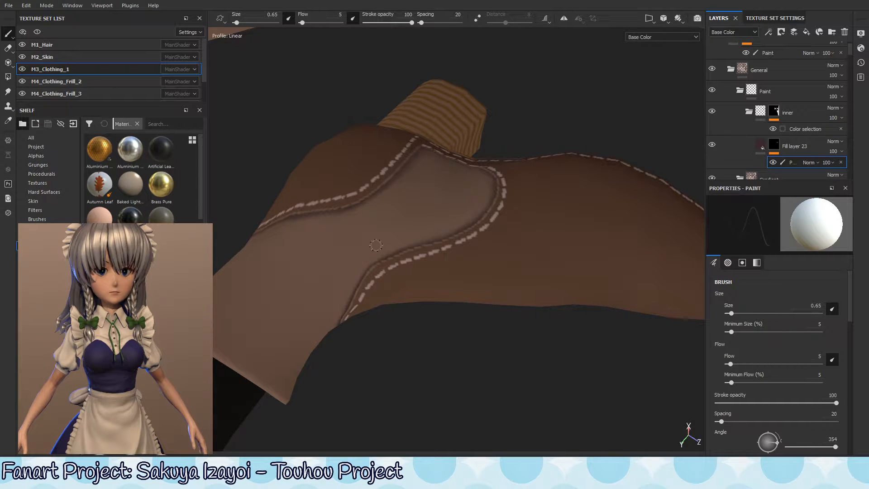
Step: Continue the soft mask shading along the heel seam around the back of the ankle
alt+drag(361, 195, 285, 229)
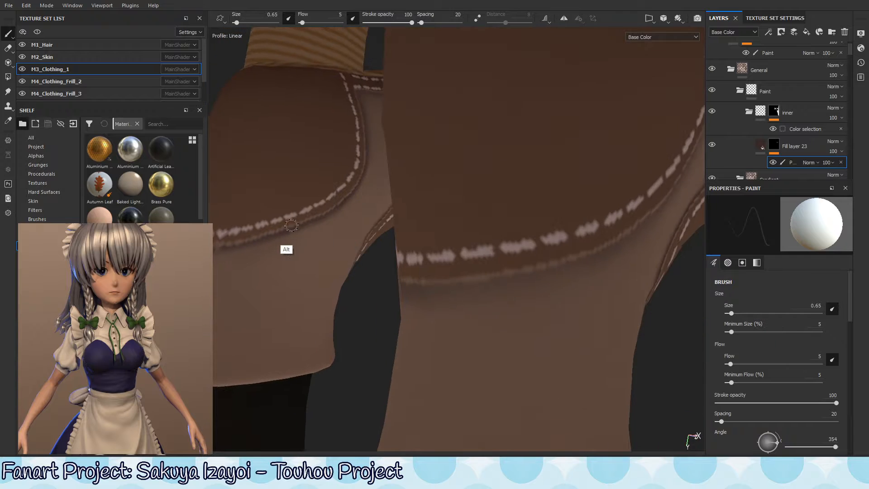
alt+middle_drag(285, 229, 461, 160)
alt+drag(414, 182, 493, 88)
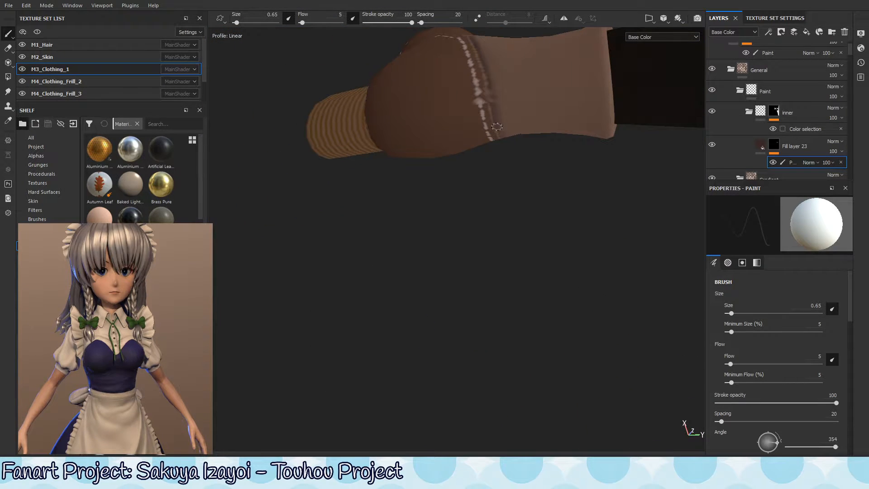
alt+drag(496, 127, 491, 100)
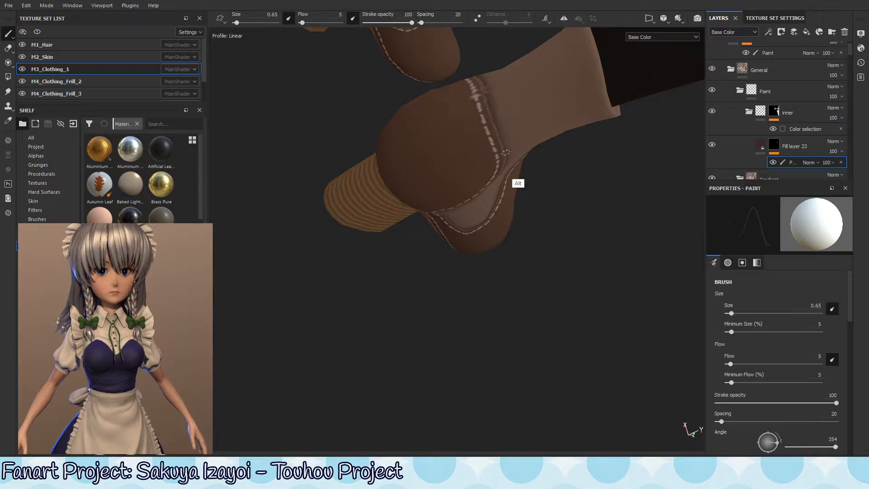
alt+drag(505, 152, 460, 80)
Step: Soften the shading around the opposite side panel's heel corner and rounded lower edge
alt+drag(485, 132, 500, 209)
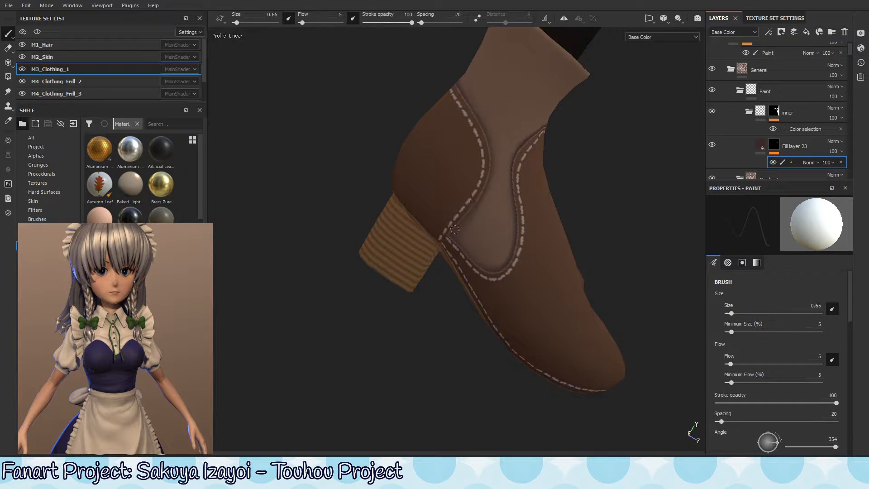
mouse_move(481, 237)
alt+mouse_down()
mouse_move(461, 177)
mouse_move(468, 229)
mouse_move(482, 236)
alt+mouse_up()
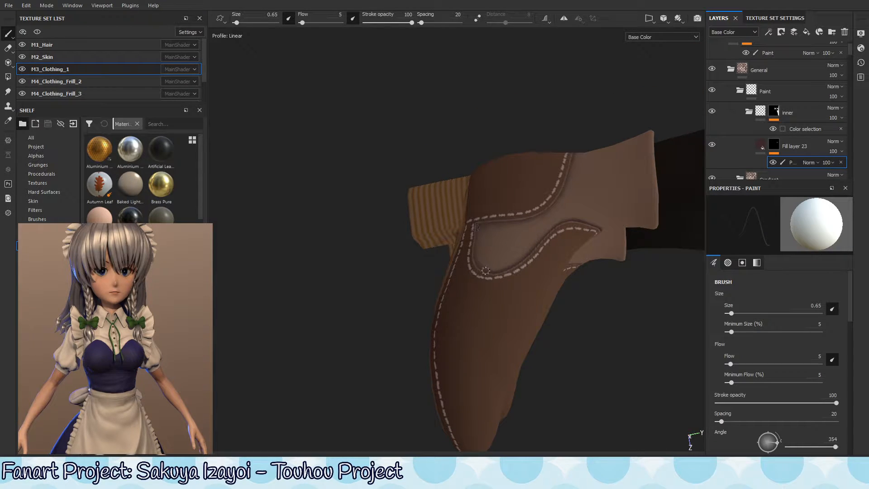
alt+drag(485, 270, 508, 260)
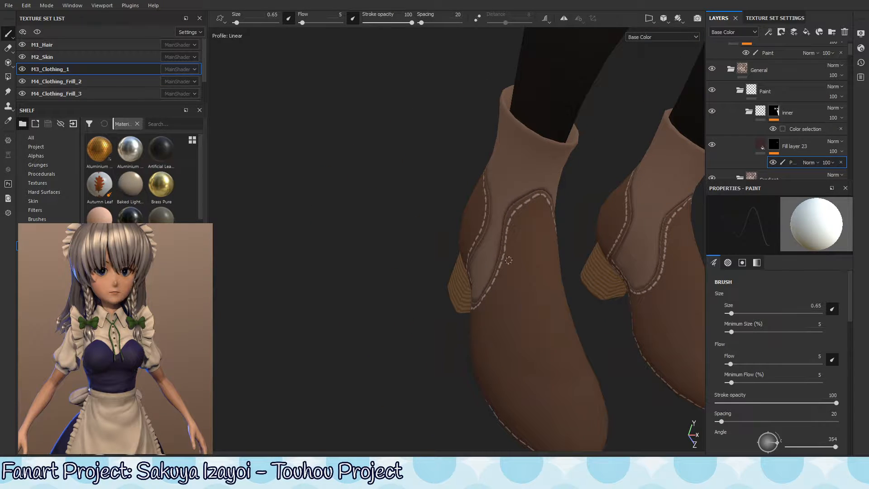
Step: Switch the viewport to Material display and rotate the environment lighting to examine the boots' seam shading
key(m)
alt+right_drag(533, 260, 565, 316)
alt+middle_drag(565, 315, 529, 261)
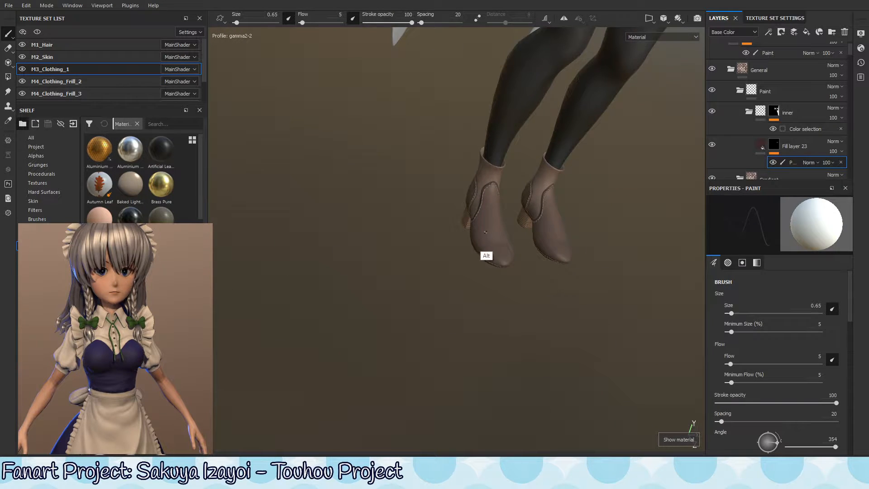
alt+right_drag(485, 232, 532, 198)
alt+shift+drag(531, 199, 543, 191)
mouse_move(512, 195)
alt+right_down()
mouse_move(550, 234)
mouse_move(510, 250)
mouse_move(503, 244)
alt+right_up()
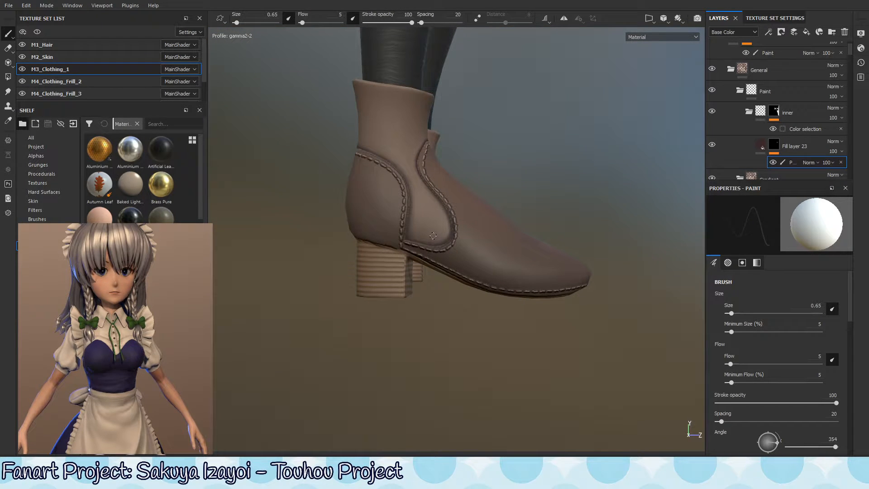
alt+right_drag(434, 236, 476, 217)
Step: Enlarge the brush to 1.97 and brush broader soft shading along the side panel and heel seams in Material display
ctrl+right_drag(408, 181, 427, 181)
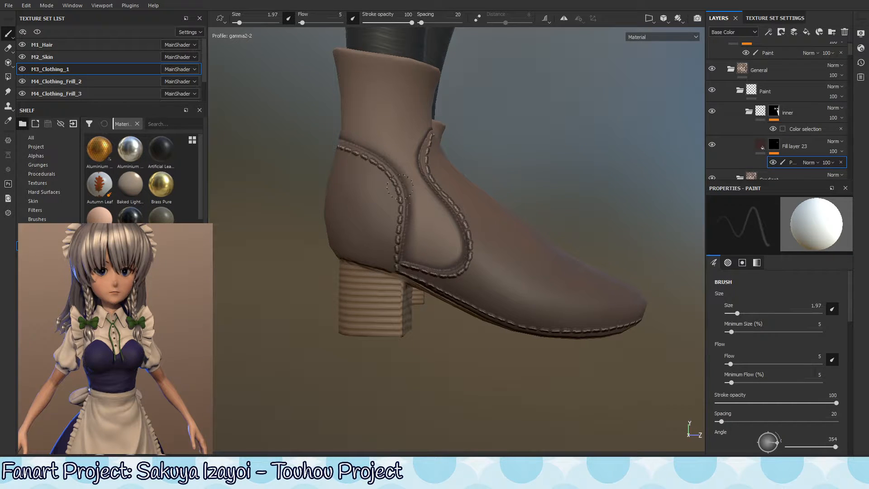
mouse_move(471, 263)
alt+mouse_down()
mouse_move(510, 246)
mouse_move(548, 253)
mouse_move(455, 263)
mouse_move(423, 258)
mouse_move(430, 256)
alt+mouse_up()
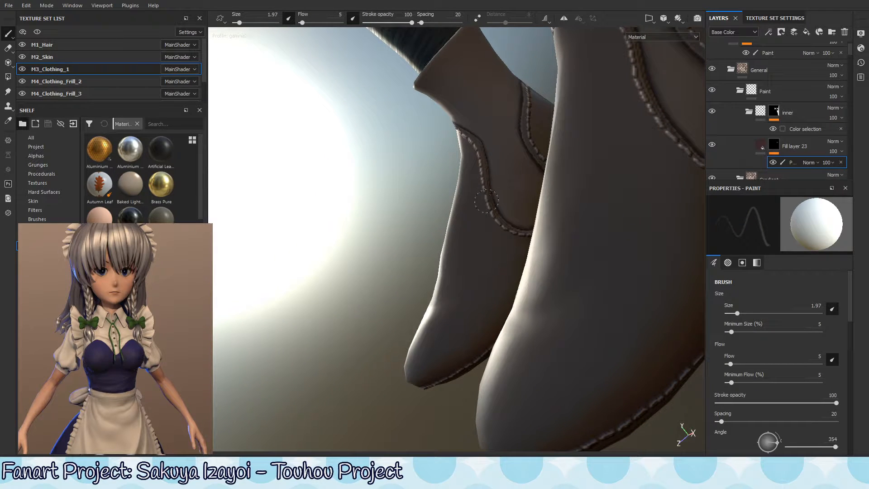
alt+drag(533, 224, 520, 231)
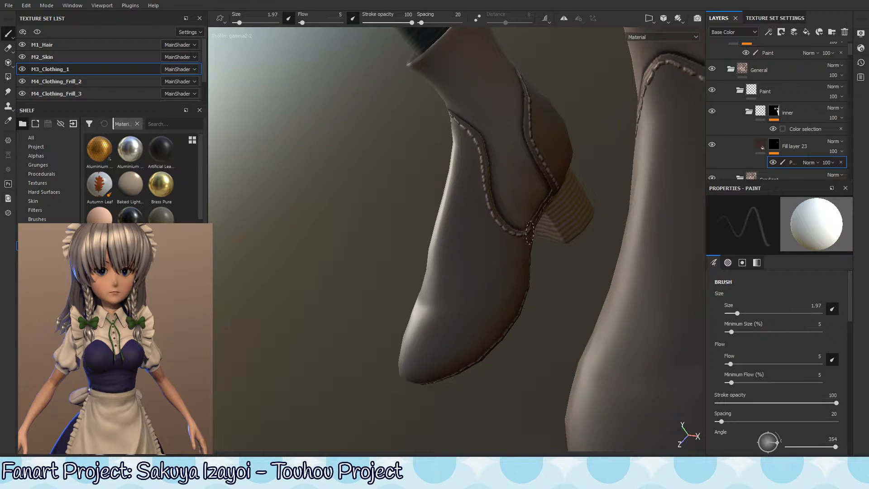
mouse_move(552, 222)
alt+mouse_down()
mouse_move(534, 213)
mouse_move(543, 189)
alt+mouse_up()
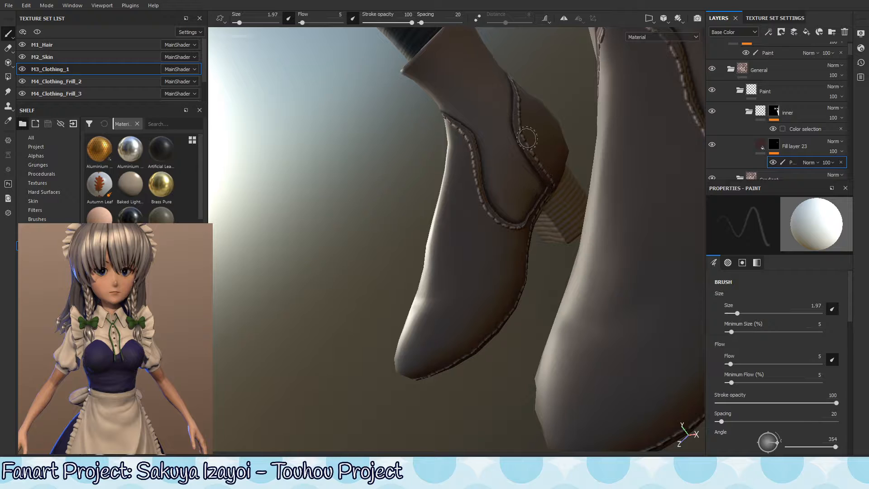
alt+drag(528, 138, 516, 120)
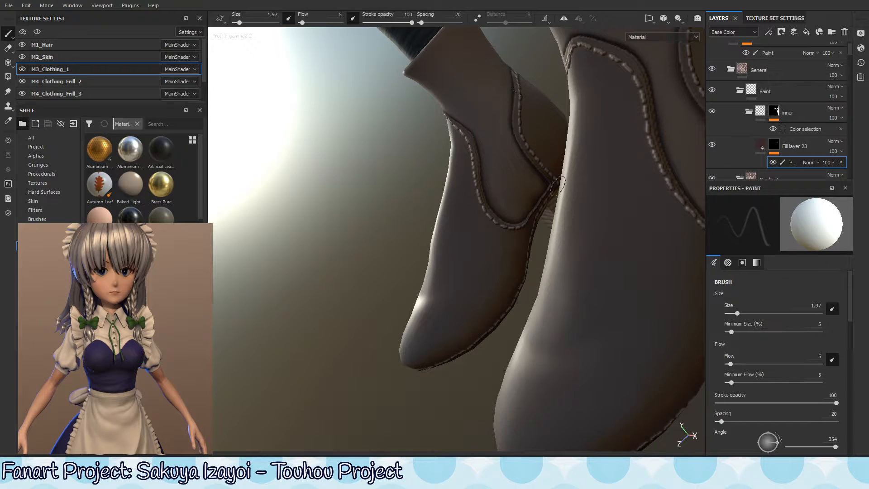
mouse_move(559, 181)
alt+mouse_down()
mouse_move(504, 83)
mouse_move(505, 122)
mouse_move(520, 161)
alt+mouse_up()
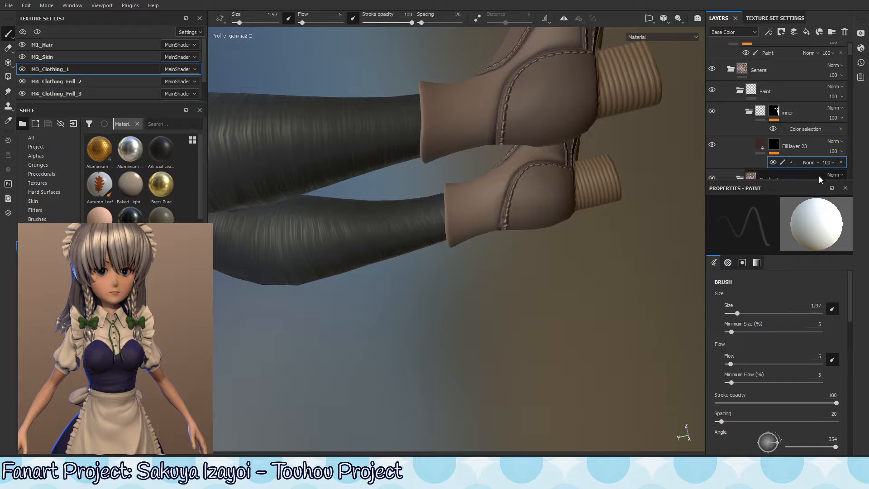
Step: Collapse the inner folder in the Paint group and select the mask of the Stitch folder
click(774, 110)
click(750, 112)
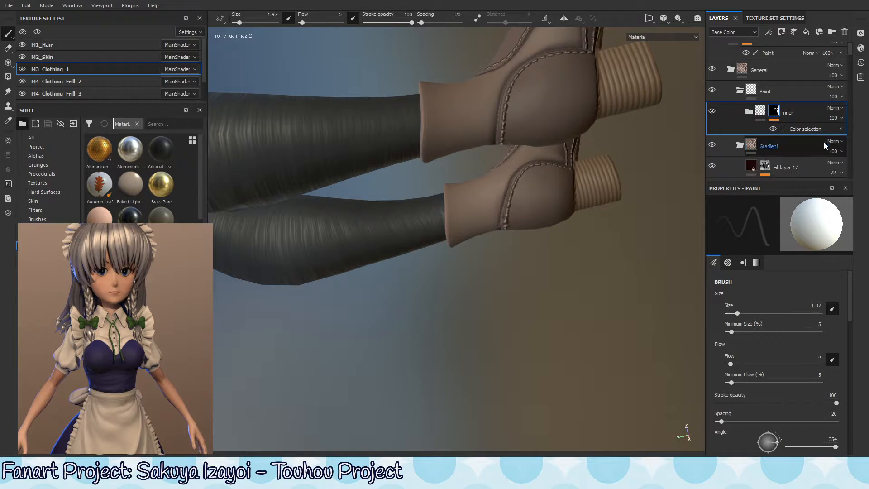
scroll(848, 82, down, 5)
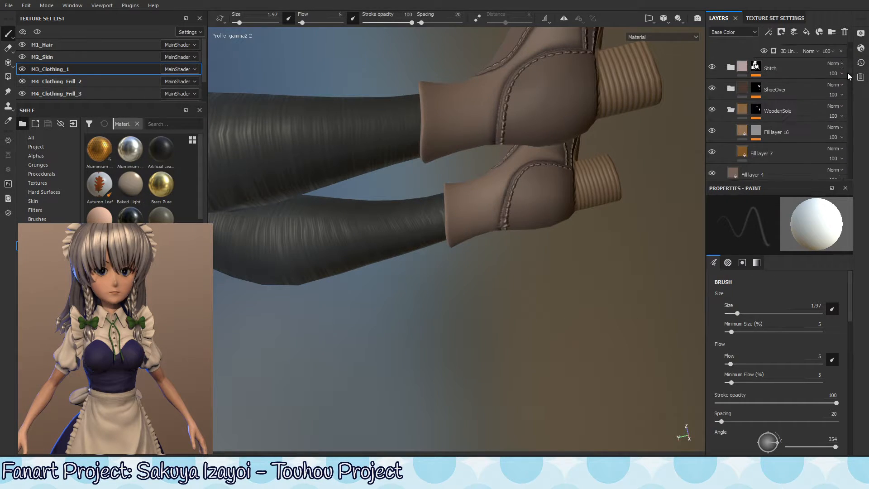
click(757, 100)
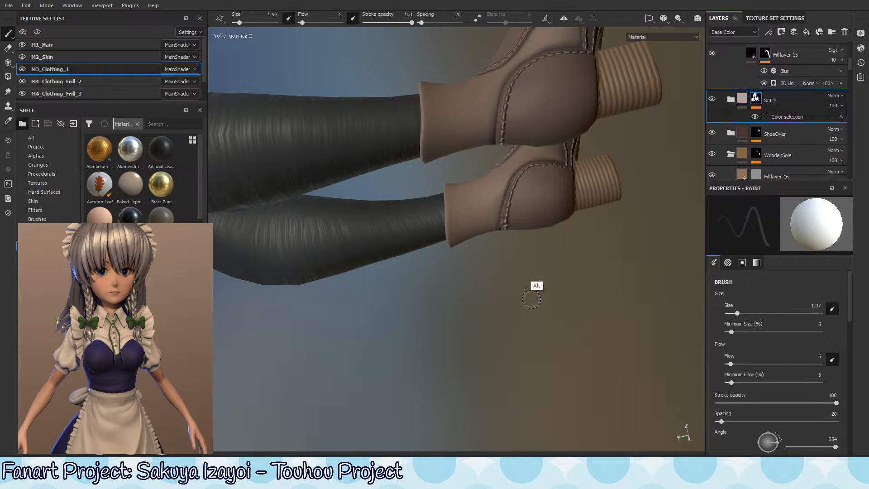
Step: Compare the boots with the Stitch folder hidden and shown, and display its mask along the back-of-ankle seam
alt+right_drag(510, 247, 715, 225)
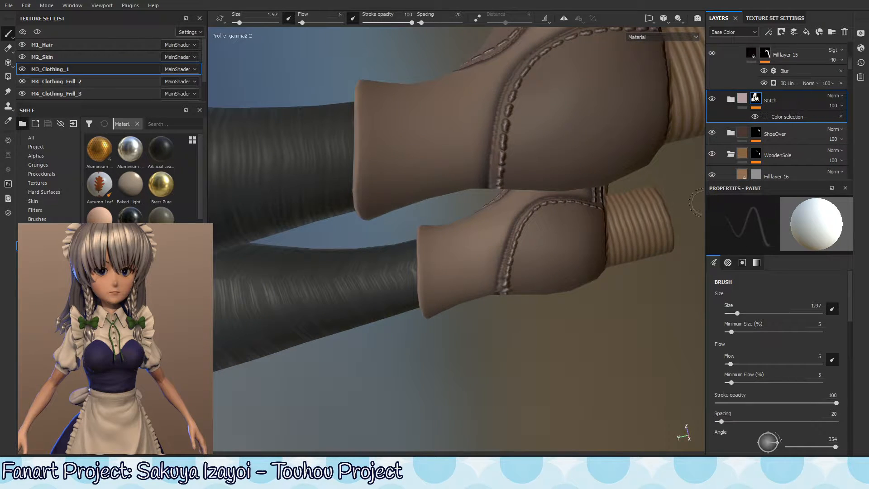
click(712, 99)
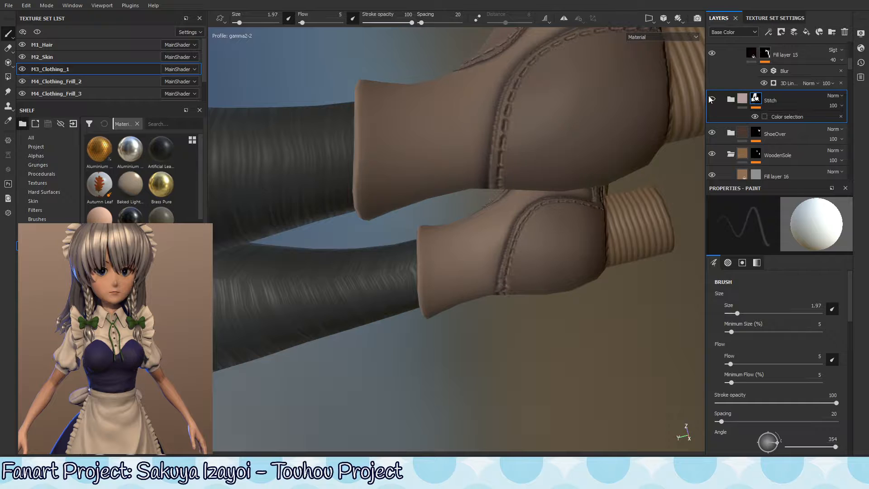
click(711, 98)
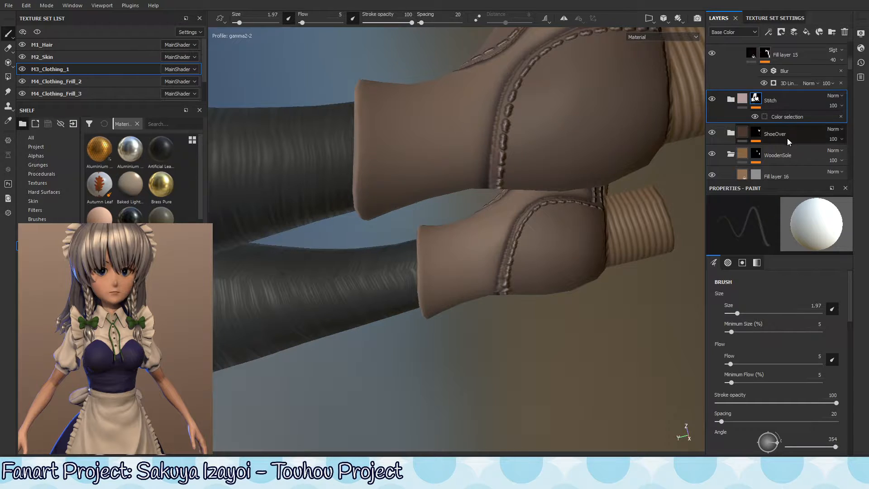
alt+click(756, 100)
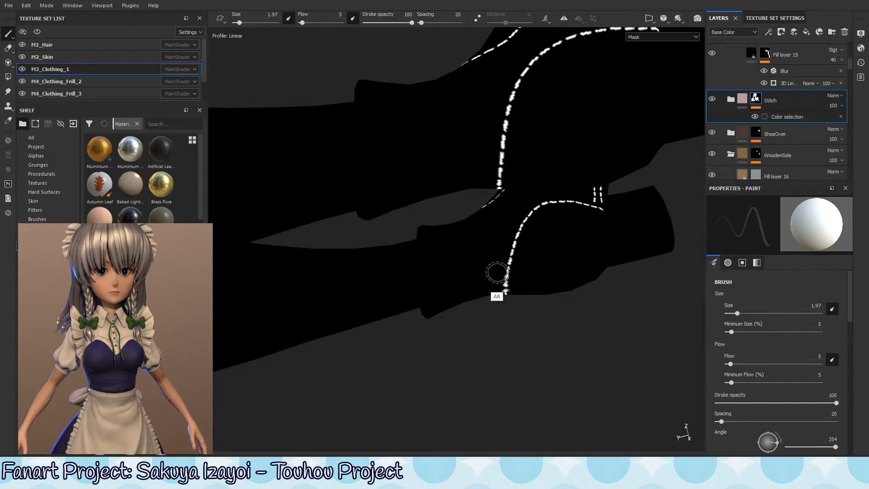
alt+drag(496, 271, 512, 149)
Step: Add a paint effect to the Stitch mask and set the brush to size 0.6 and flow 100
right_click(755, 98)
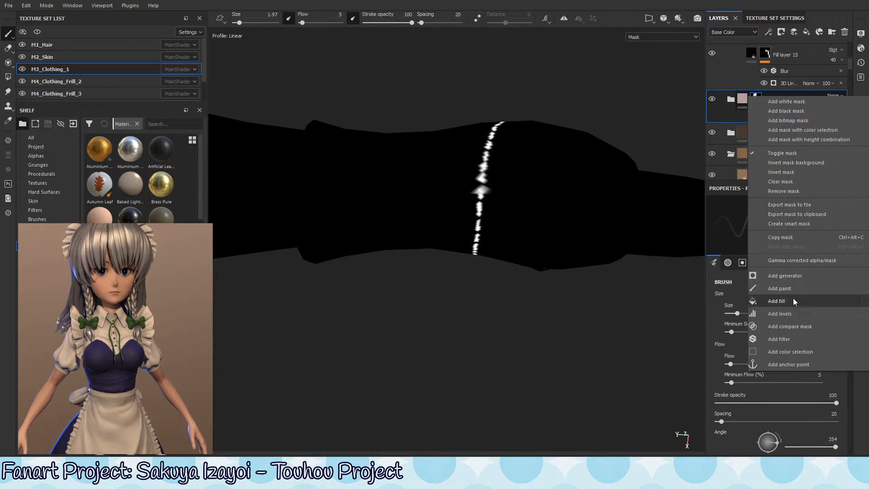
click(780, 288)
alt+right_drag(475, 201, 675, 174)
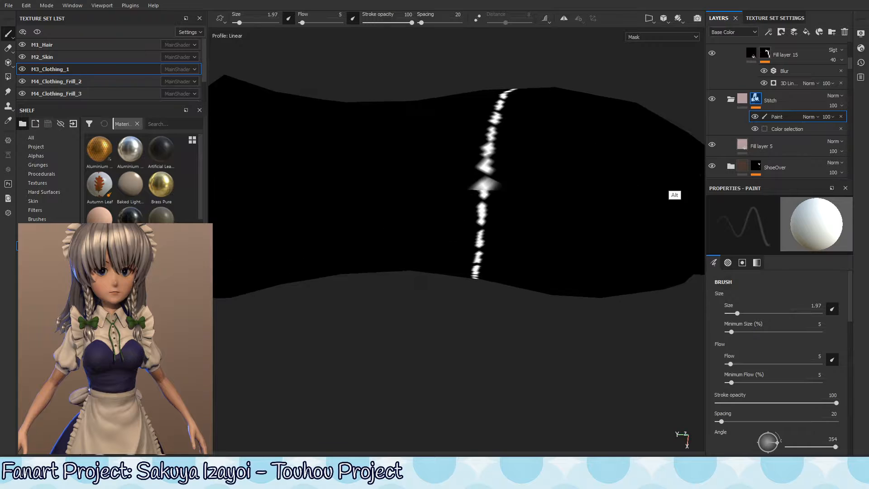
alt+drag(675, 174, 494, 186)
mouse_move(494, 186)
ctrl+right_down()
mouse_move(457, 207)
mouse_move(473, 206)
mouse_move(465, 208)
ctrl+right_up()
key(x)
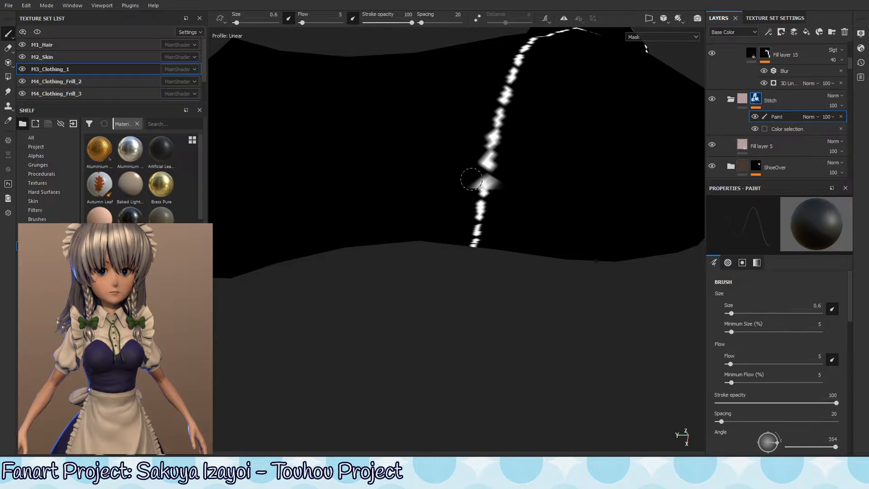
ctrl+drag(437, 224, 687, 241)
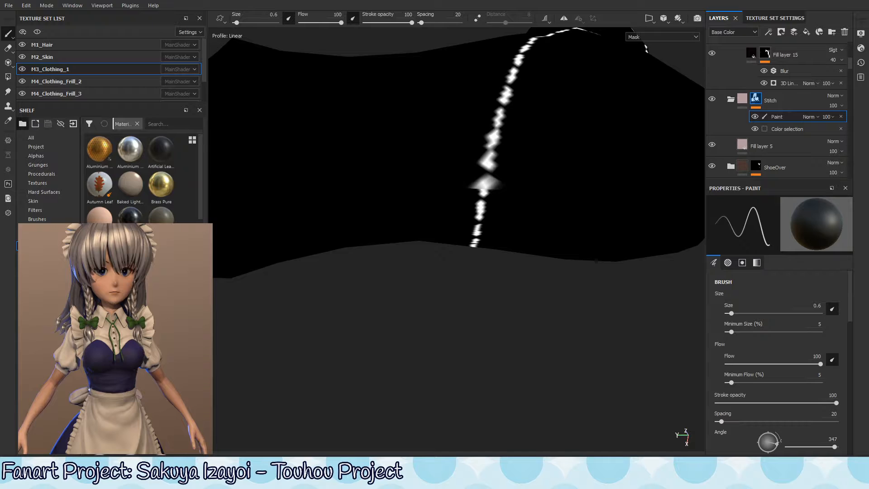
key(x)
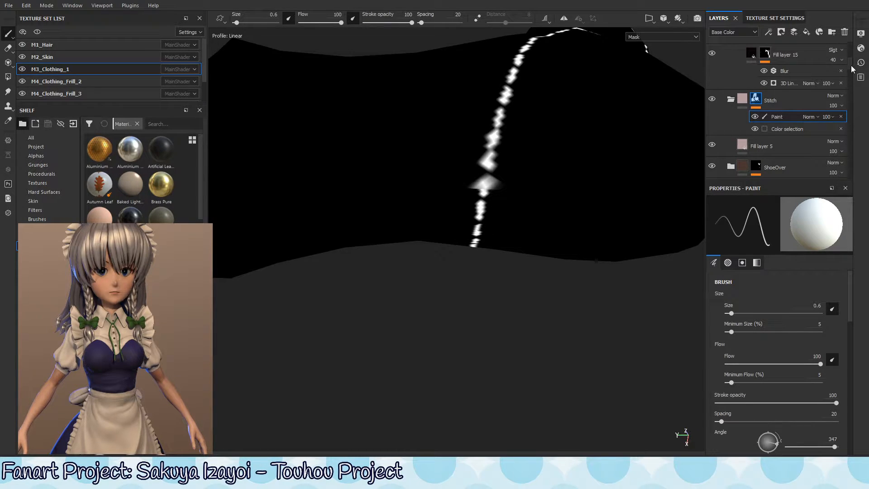
Step: Paint black over the smeared stitch where the dashed line crosses the back of the ankle
scroll(851, 65, down, 5)
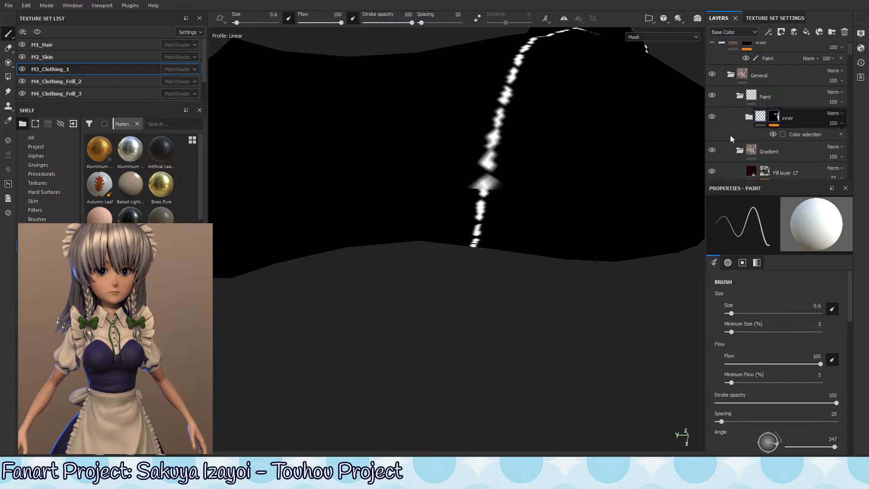
scroll(516, 188, down, 2)
scroll(507, 151, up, 6)
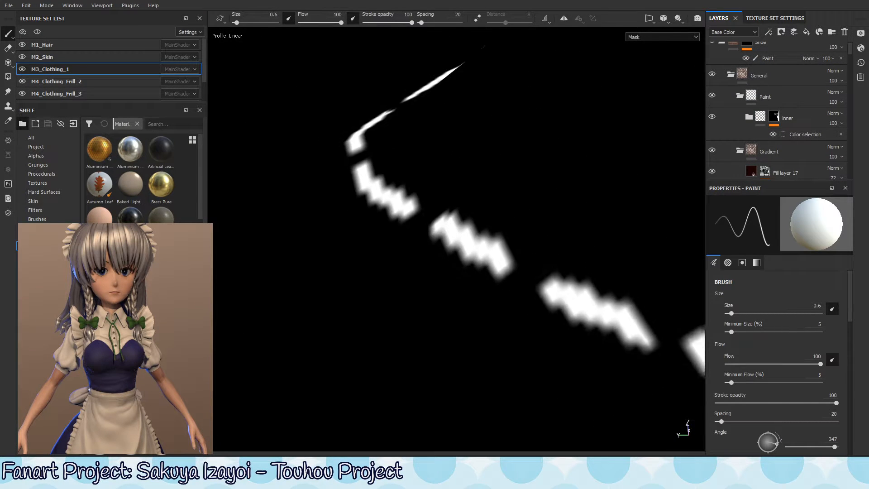
scroll(589, 163, down, 5)
alt+middle_drag(529, 194, 382, 82)
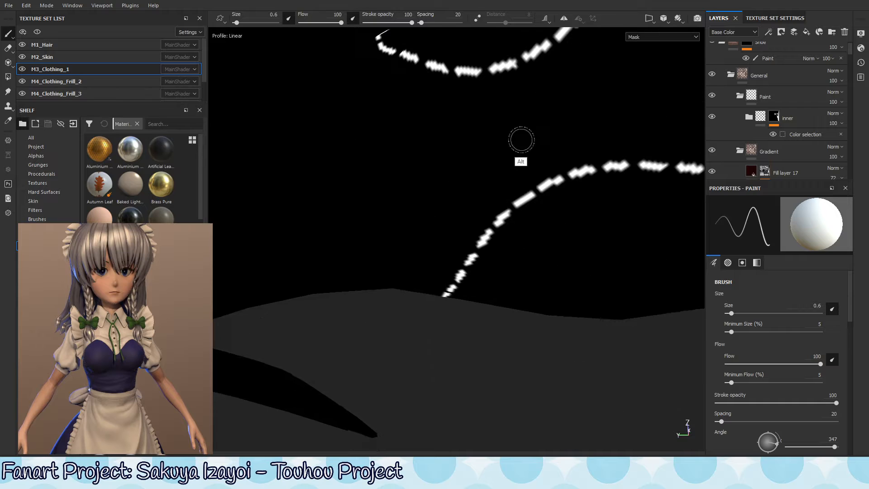
mouse_move(521, 140)
alt+mouse_down()
mouse_move(508, 212)
mouse_move(520, 199)
alt+mouse_up()
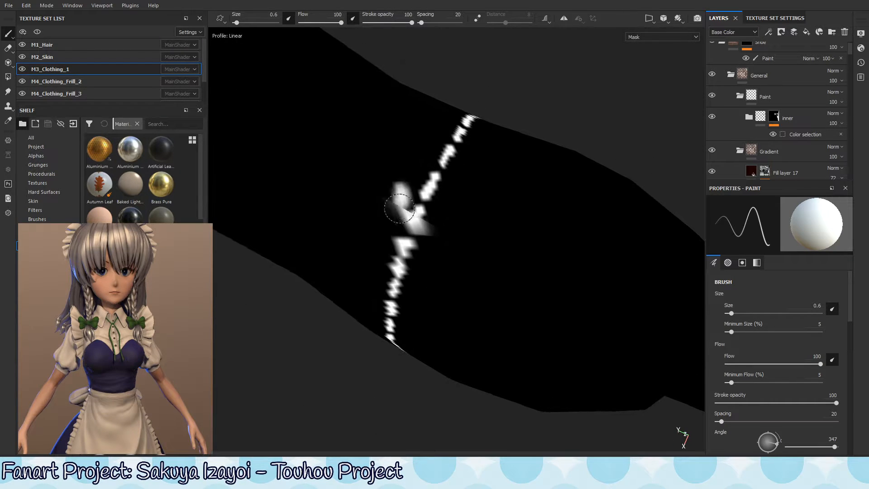
drag(400, 208, 396, 246)
key(ctrl+z)
key(x)
mouse_move(408, 191)
mouse_down()
mouse_move(397, 216)
mouse_move(398, 202)
mouse_up()
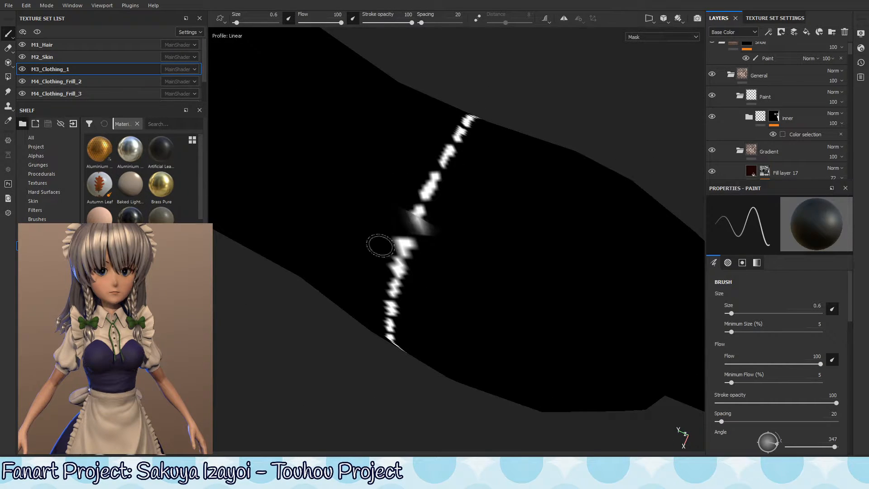
drag(443, 218, 423, 258)
Step: Reduce the brush size to 0.26 and try a white stitch across the gap in the dashed line
ctrl+right_drag(419, 220, 402, 228)
key(x)
drag(412, 217, 422, 224)
key(ctrl+z)
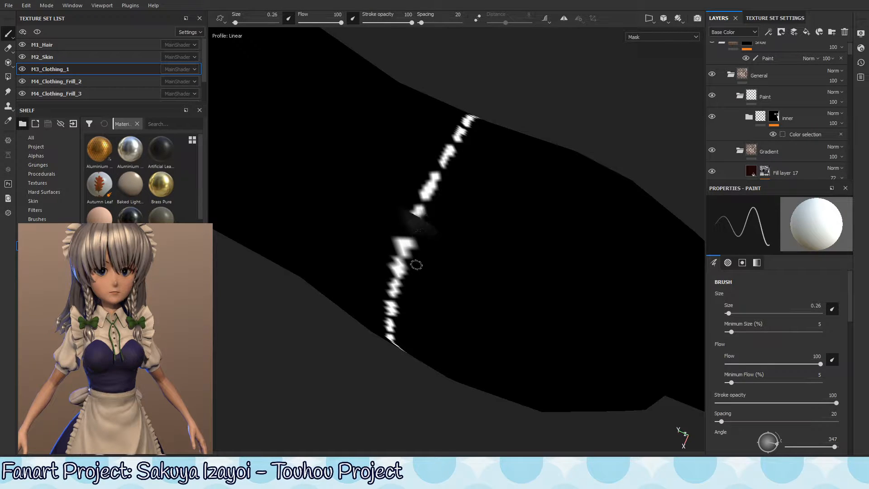
Step: Show the 3D and UV views together and frame the end of the boot piece's curved stitch line in the UV view
key(F1)
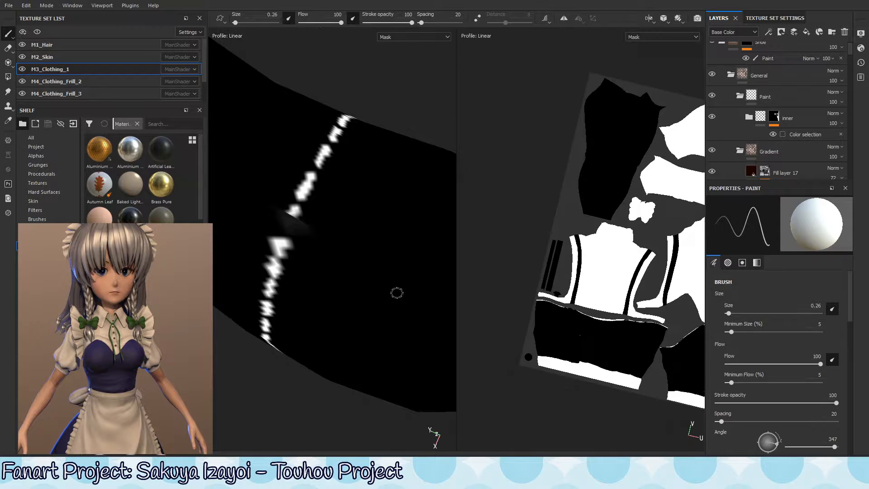
alt+middle_drag(670, 317, 506, 149)
alt+right_drag(506, 150, 578, 208)
alt+shift+drag(630, 186, 646, 156)
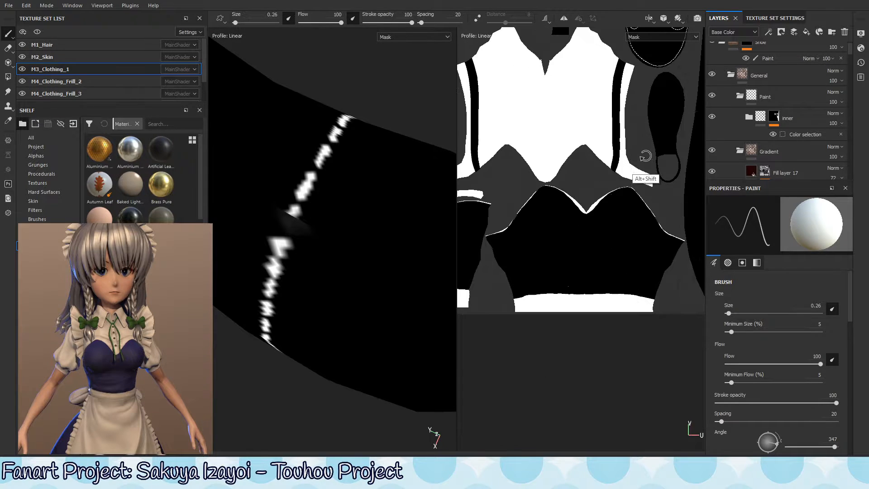
alt+middle_drag(634, 147, 552, 271)
alt+middle_drag(591, 174, 566, 199)
alt+right_drag(566, 199, 687, 207)
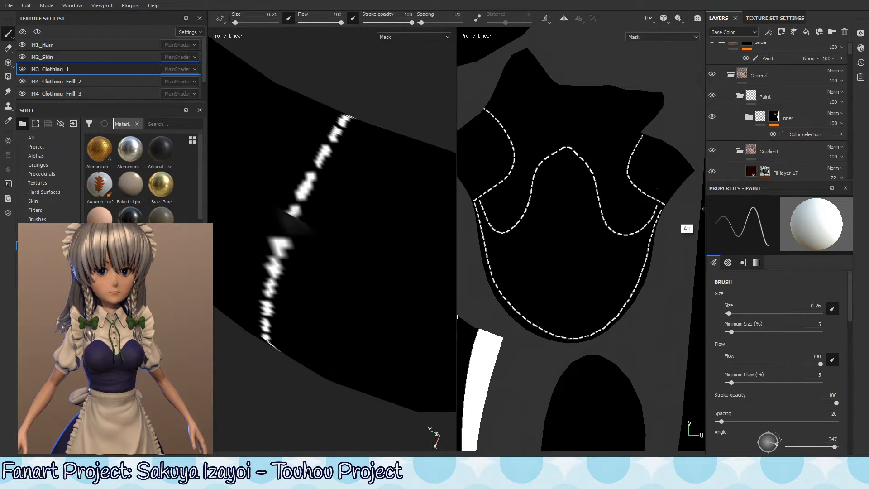
alt+middle_drag(687, 207, 628, 286)
alt+right_drag(628, 286, 856, 185)
alt+middle_drag(514, 136, 552, 135)
alt+right_drag(552, 135, 765, 150)
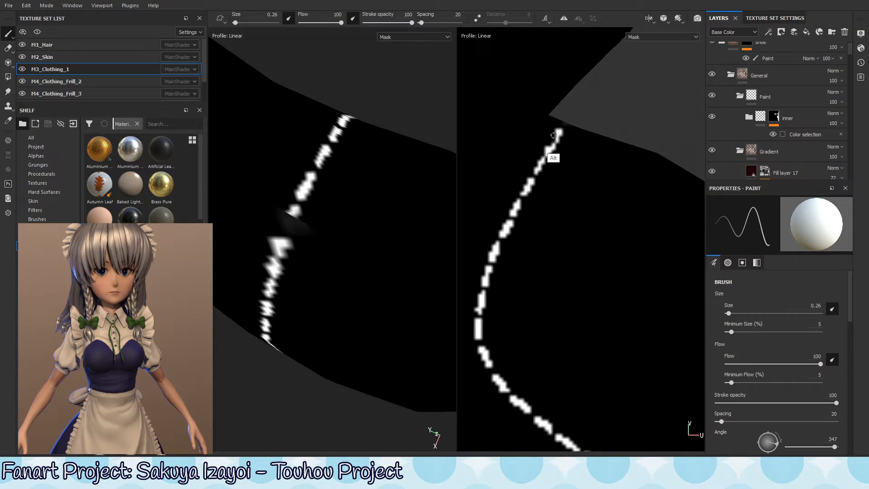
Step: Repaint the end of the curved stitch line in the UV view with white, extending it to the piece's edge
mouse_move(558, 132)
mouse_down()
mouse_move(557, 154)
mouse_move(556, 130)
mouse_move(546, 143)
mouse_up()
key(x)
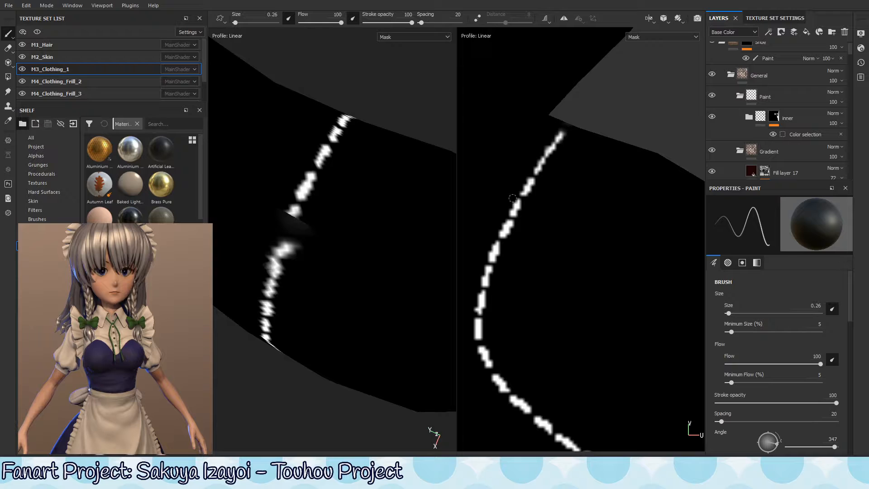
key(x)
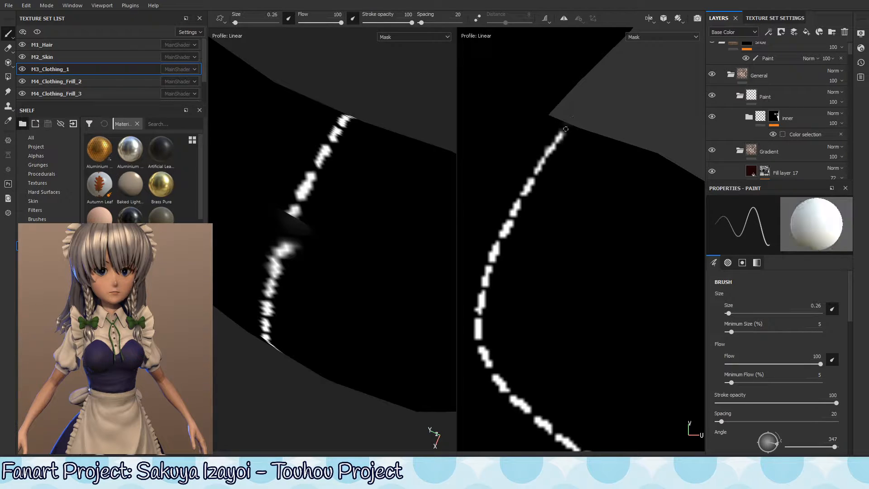
drag(570, 120, 567, 127)
Step: Reduce the brush size to 0.18 and try a thinner white stitch across the ankle gap in the 3D view
drag(289, 226, 291, 233)
key(ctrl+z)
ctrl+right_drag(291, 229, 279, 238)
mouse_move(293, 223)
mouse_down()
mouse_move(286, 220)
mouse_move(301, 243)
mouse_up()
key(x)
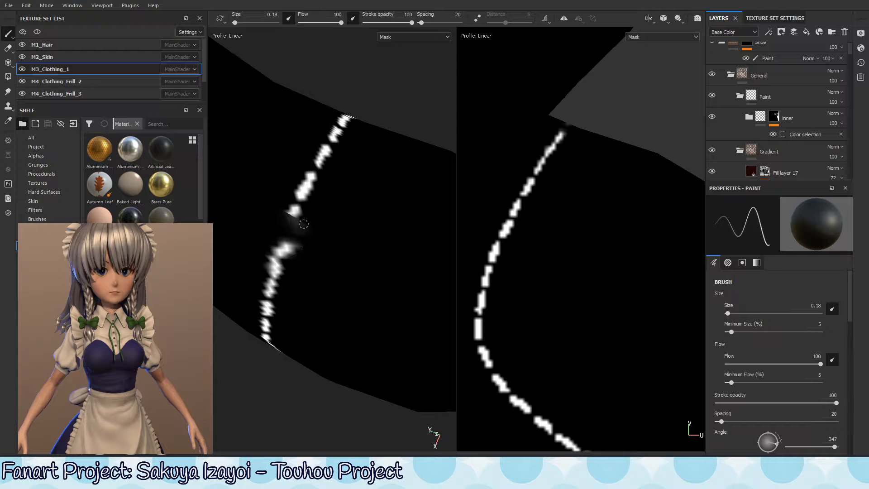
key(x)
Step: Examine the boot piece's stitch lines in the UV view to locate the ends that meet at the ankle seam
alt+right_drag(461, 220, 470, 217)
alt+right_drag(471, 258, 218, 271)
alt+middle_drag(607, 289, 666, 155)
alt+right_drag(666, 154, 373, 217)
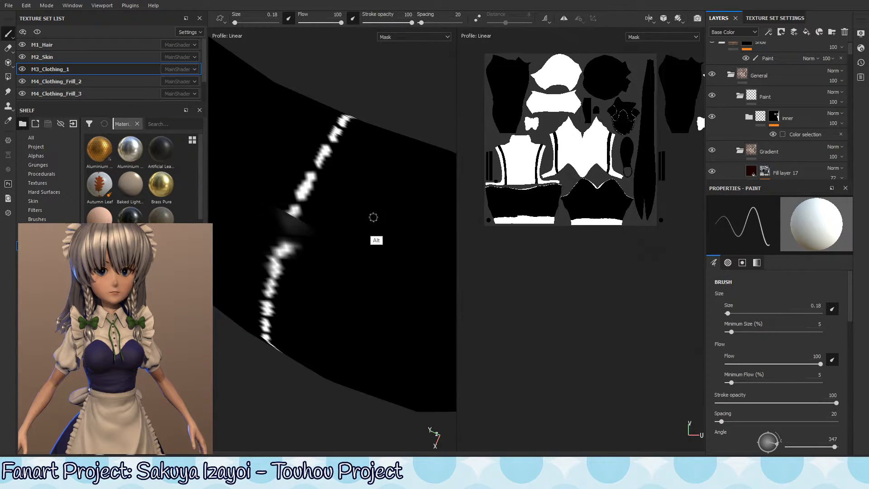
alt+middle_drag(608, 123, 562, 157)
alt+right_drag(563, 157, 867, 130)
alt+middle_drag(556, 87, 503, 168)
alt+right_drag(503, 169, 712, 173)
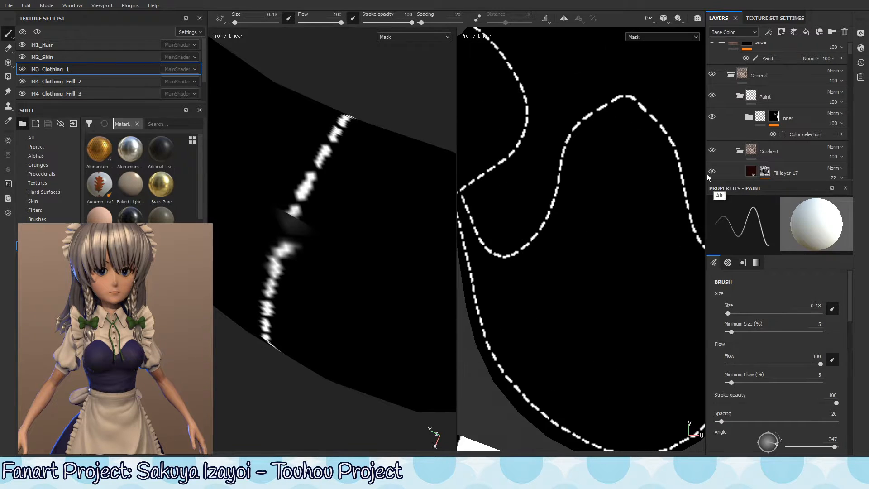
alt+middle_drag(686, 164, 264, 254)
alt+middle_drag(503, 150, 643, 161)
mouse_move(528, 182)
alt+right_down()
mouse_move(604, 151)
mouse_move(700, 201)
alt+right_up()
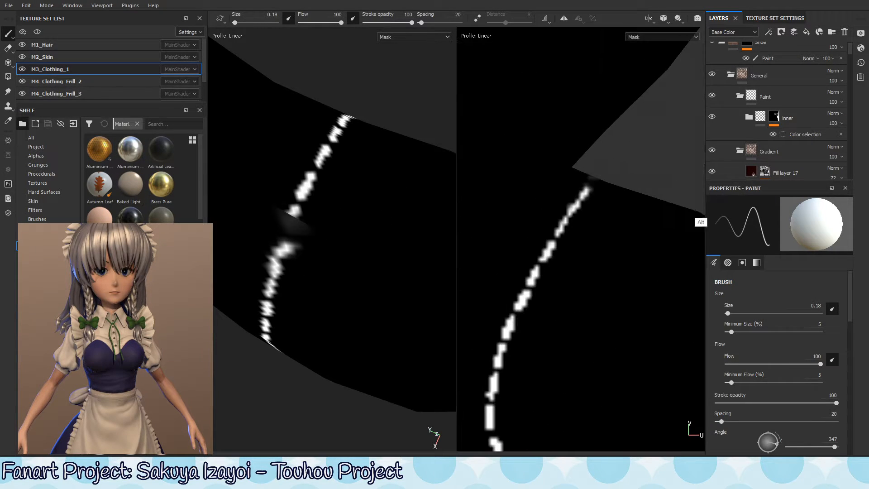
Step: Try painting black over the upper end of the curved stitch line in the UV view
key(x)
mouse_move(578, 196)
mouse_down()
mouse_move(591, 183)
mouse_move(588, 190)
mouse_up()
key(x)
key(ctrl+z)
Step: Black out the last stitch at the end of the matching line on the opposite side of the boot's UV piece
alt+right_drag(605, 177, 471, 206)
alt+middle_drag(670, 371, 652, 184)
mouse_move(553, 184)
alt+middle_down()
mouse_move(578, 180)
mouse_move(576, 143)
mouse_move(611, 254)
mouse_move(551, 197)
alt+middle_up()
key(x)
drag(551, 199, 553, 200)
Step: Repaint the first line's end stitch in white and trim its smeared edge with black at the ankle seam
alt+right_drag(575, 233, 362, 285)
alt+middle_drag(612, 308, 610, 218)
alt+right_drag(610, 218, 744, 222)
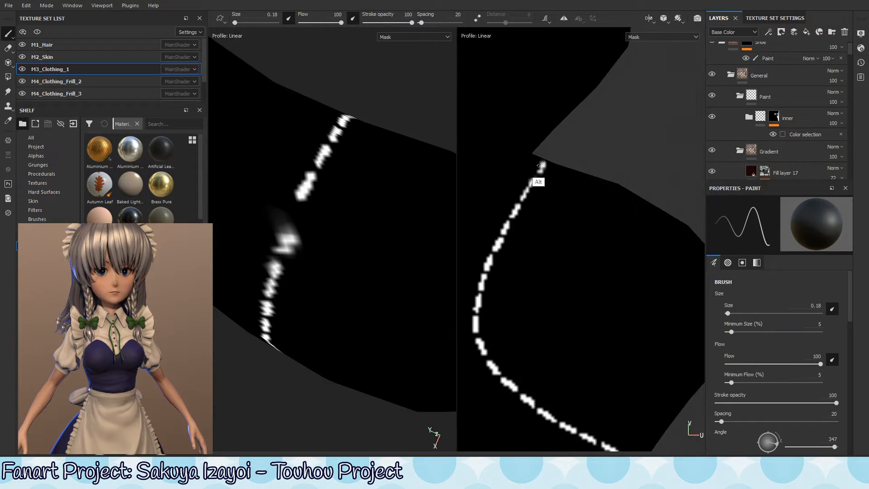
key(x)
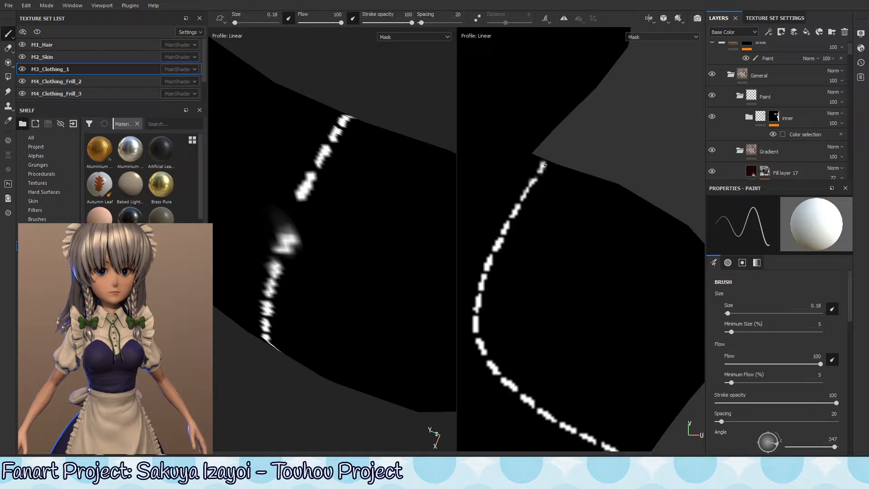
alt+middle_drag(302, 244, 304, 222)
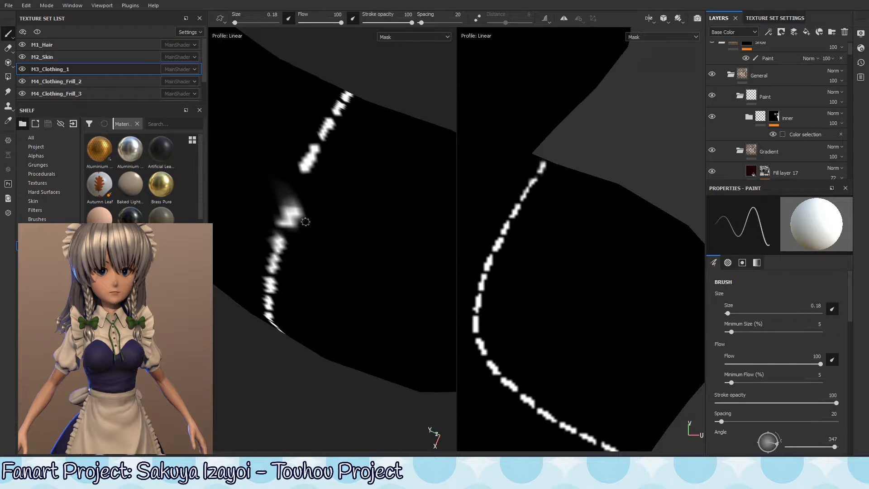
key(x)
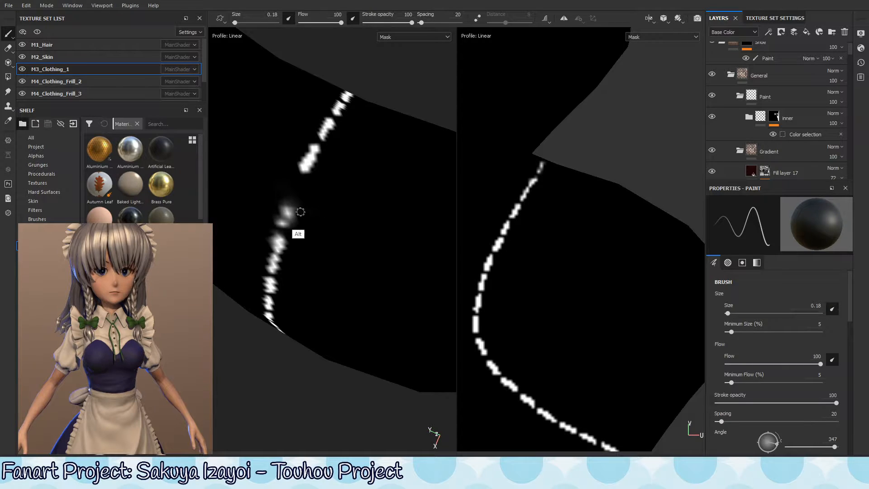
Step: Undo the last two brush strokes on the stitch at the back of the ankle
alt+right_drag(358, 212, 685, 200)
alt+middle_drag(300, 188, 334, 186)
mouse_move(334, 186)
alt+mouse_down()
mouse_move(359, 178)
mouse_move(342, 190)
mouse_move(353, 156)
alt+mouse_up()
key(ctrl+z)
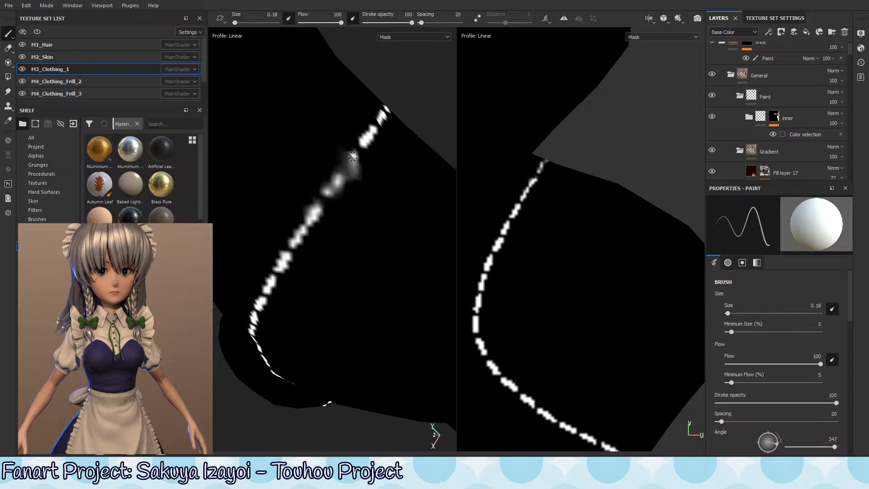
key(ctrl+z)
Step: Inspect the stitch line around the heels of both boots in the mask view for remaining breaks
alt+right_drag(400, 150, 289, 154)
alt+drag(344, 184, 427, 181)
alt+middle_drag(414, 265, 320, 144)
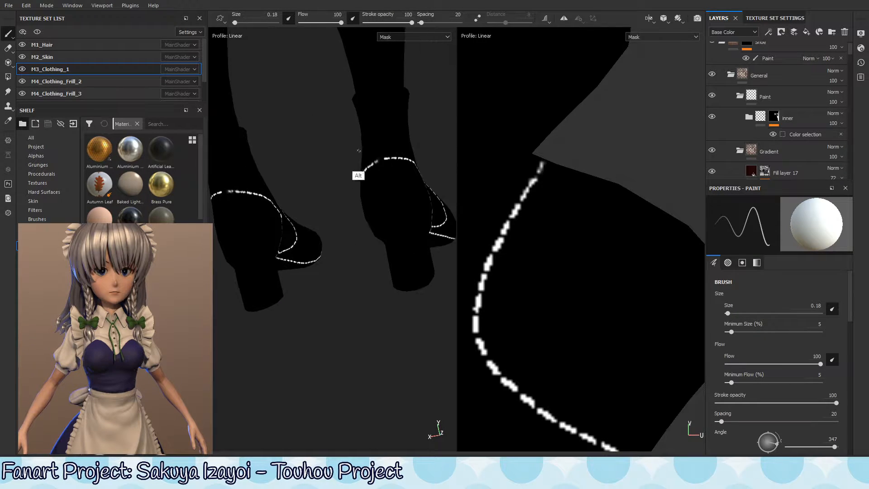
alt+right_drag(357, 153, 421, 177)
alt+middle_drag(245, 281, 349, 202)
mouse_move(348, 202)
alt+mouse_down()
mouse_move(397, 222)
mouse_move(389, 252)
mouse_move(380, 218)
alt+mouse_up()
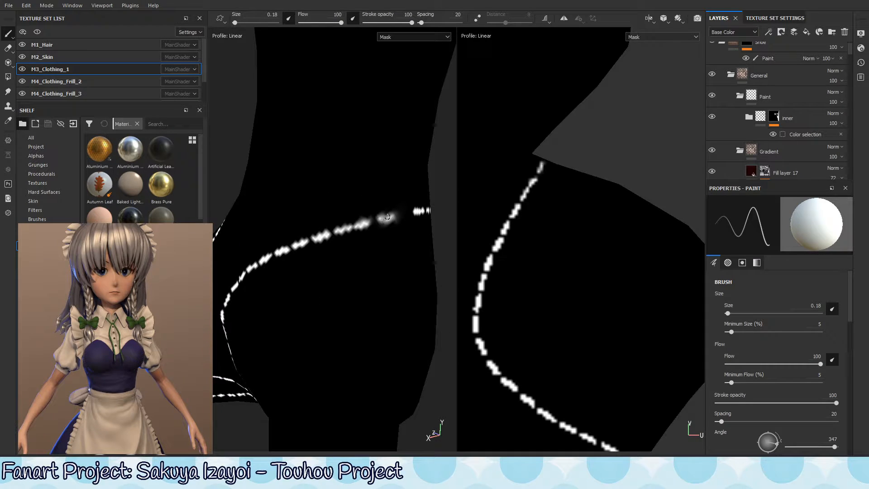
Step: Undo a trial stroke at the back-of-ankle seam and trim the smeared end stitch with black
alt+drag(406, 248, 359, 235)
alt+right_drag(407, 247, 446, 195)
alt+drag(331, 217, 382, 222)
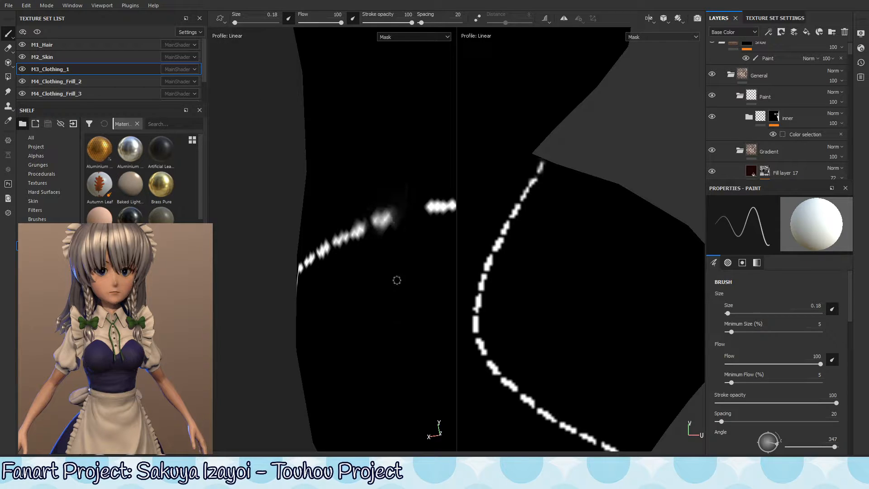
mouse_move(396, 277)
alt+mouse_down()
mouse_move(392, 223)
mouse_move(256, 263)
mouse_move(392, 223)
mouse_move(444, 246)
mouse_move(342, 196)
alt+mouse_up()
drag(311, 168, 294, 210)
key(ctrl+z)
key(x)
mouse_move(280, 176)
mouse_down()
mouse_move(289, 166)
mouse_move(295, 174)
mouse_up()
mouse_move(283, 203)
alt+mouse_down()
mouse_move(322, 175)
mouse_move(291, 233)
mouse_move(283, 169)
mouse_move(281, 210)
mouse_move(285, 186)
mouse_move(281, 195)
mouse_move(274, 175)
alt+mouse_up()
key(x)
key(x)
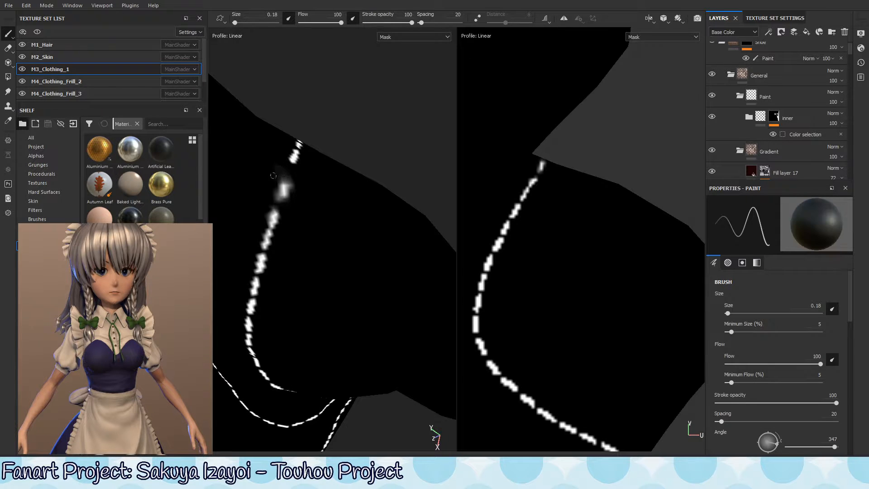
Step: Reshape the blurred end stitch on the 3D boot with alternating white and black strokes
alt+right_drag(329, 228, 217, 258)
mouse_move(329, 249)
alt+right_down()
mouse_move(368, 218)
mouse_move(636, 213)
alt+right_up()
key(x)
drag(351, 213, 354, 184)
key(ctrl+z)
key(x)
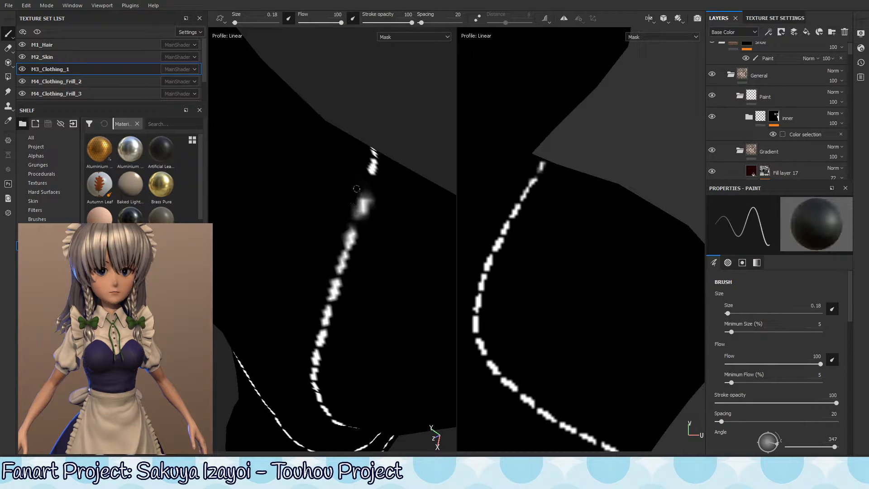
key(x)
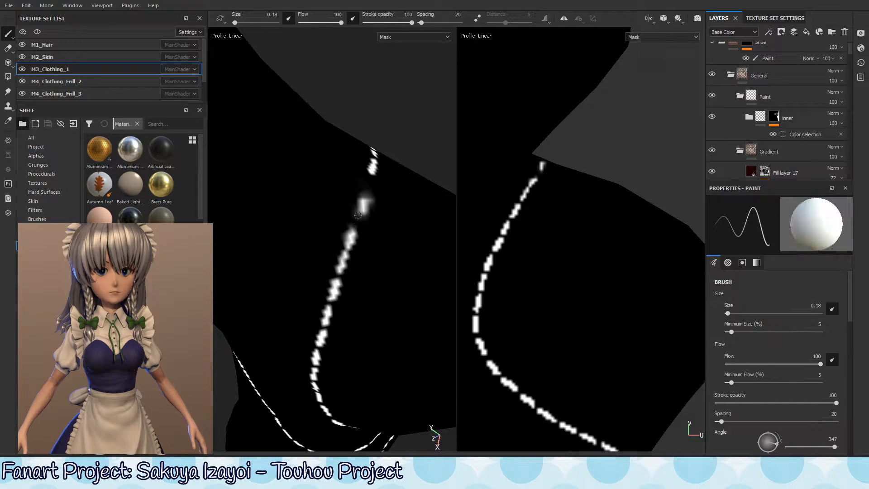
key(x)
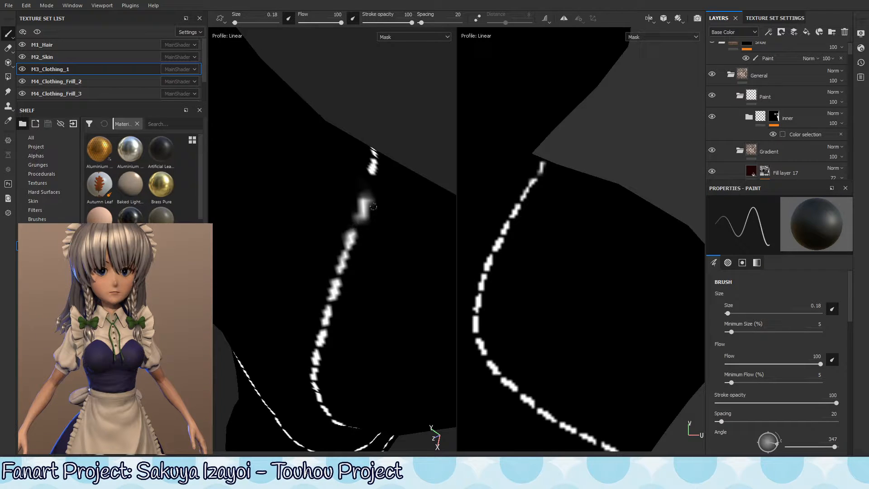
Step: Extend the faded end stitch in white towards the ankle seam and clean its outer edge with black
alt+drag(380, 210, 360, 212)
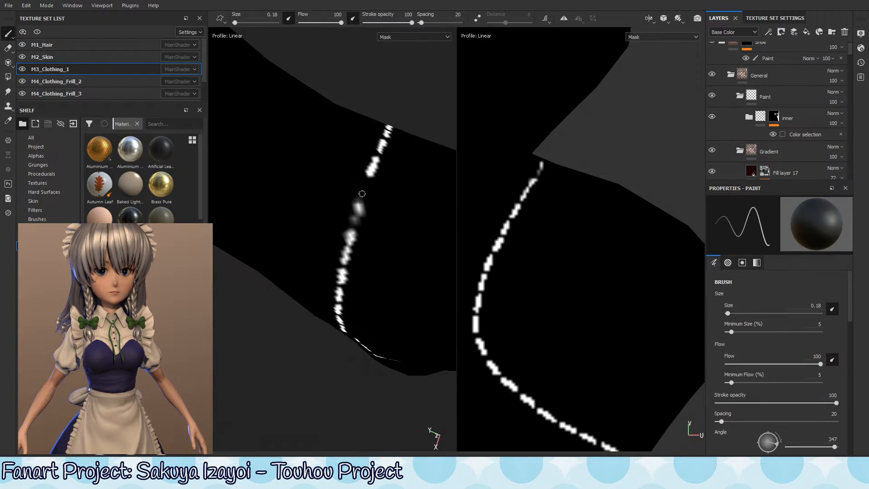
key(x)
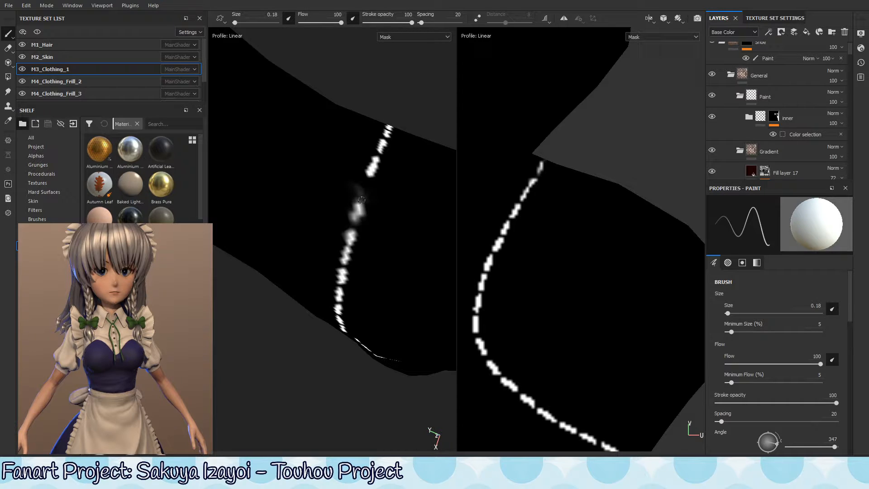
key(x)
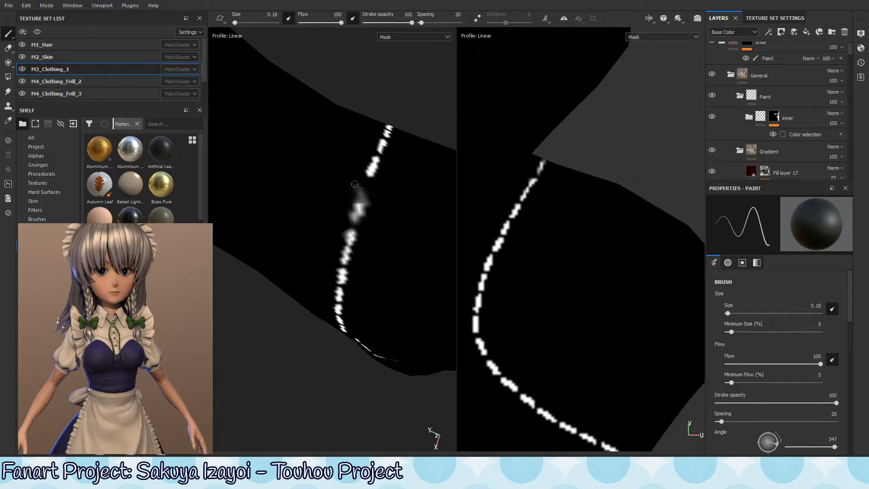
key(x)
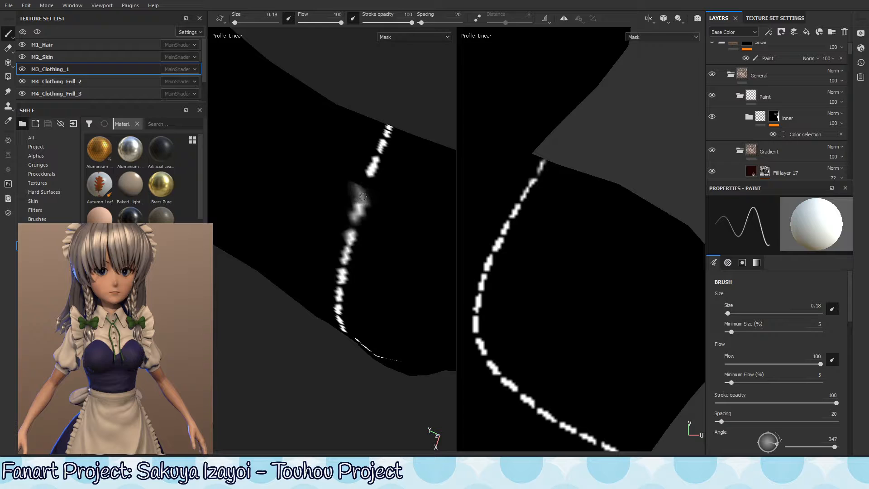
key(x)
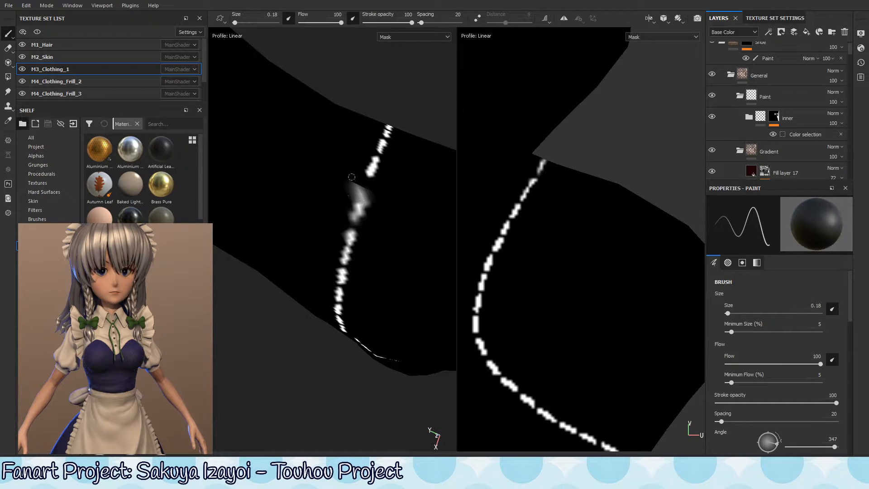
Step: On the UV piece, cut a black gap below the end stitch and retouch the neighbouring stitch's tip in white and black
alt+right_drag(532, 336, 342, 369)
alt+right_drag(516, 274, 818, 235)
alt+middle_drag(634, 272, 379, 257)
alt+right_drag(379, 256, 676, 272)
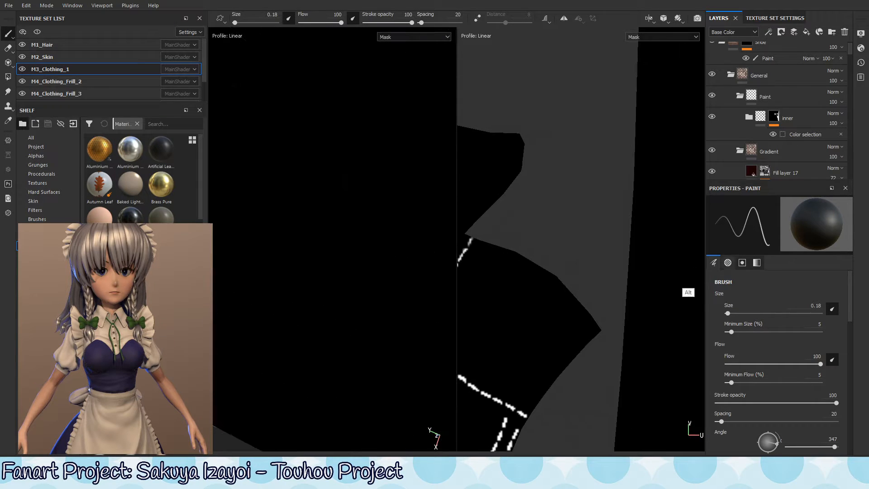
alt+right_drag(419, 270, 317, 283)
alt+middle_drag(317, 283, 375, 292)
alt+right_drag(374, 292, 453, 264)
alt+middle_drag(459, 264, 500, 254)
alt+right_drag(500, 264, 660, 268)
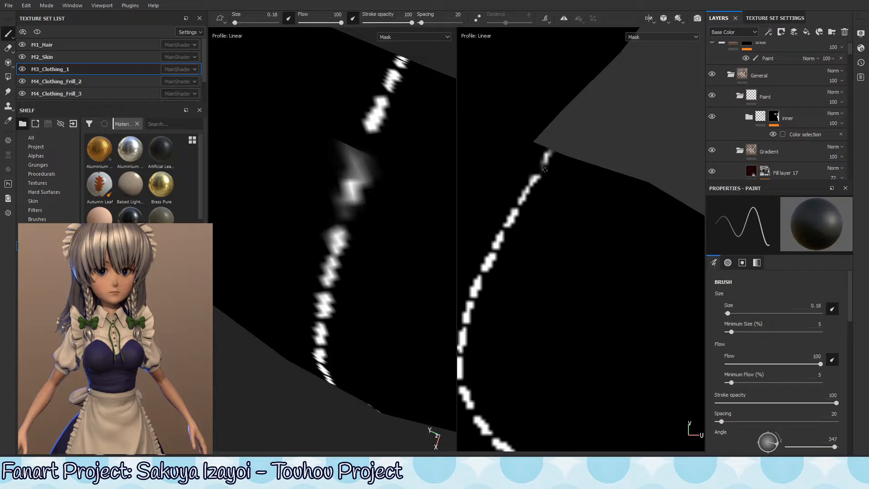
key(x)
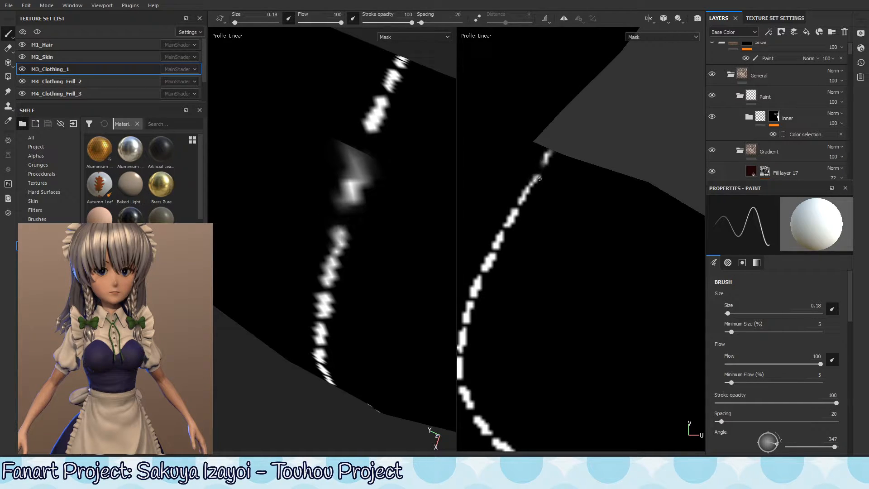
key(x)
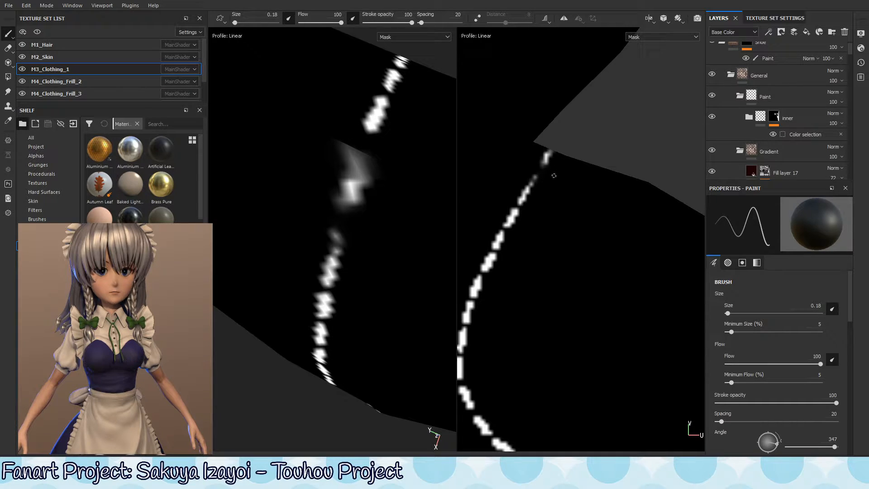
Step: Turn on the mesh wireframe display in the viewports
click(861, 79)
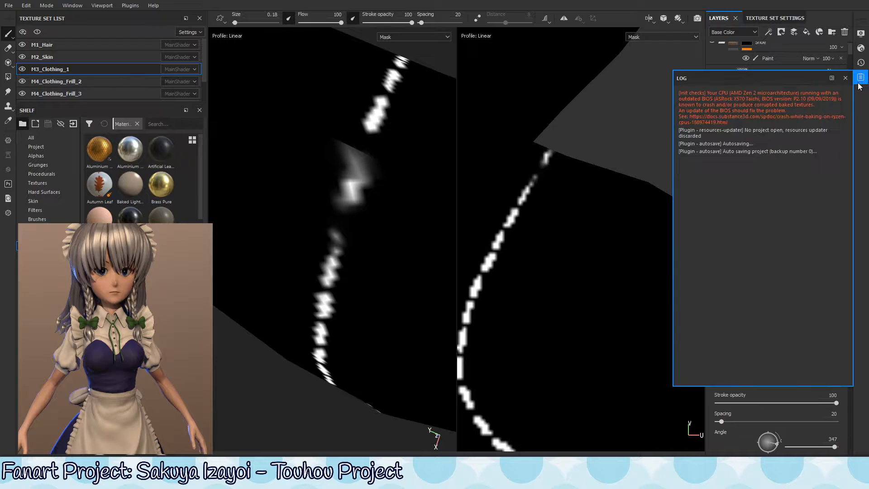
click(861, 48)
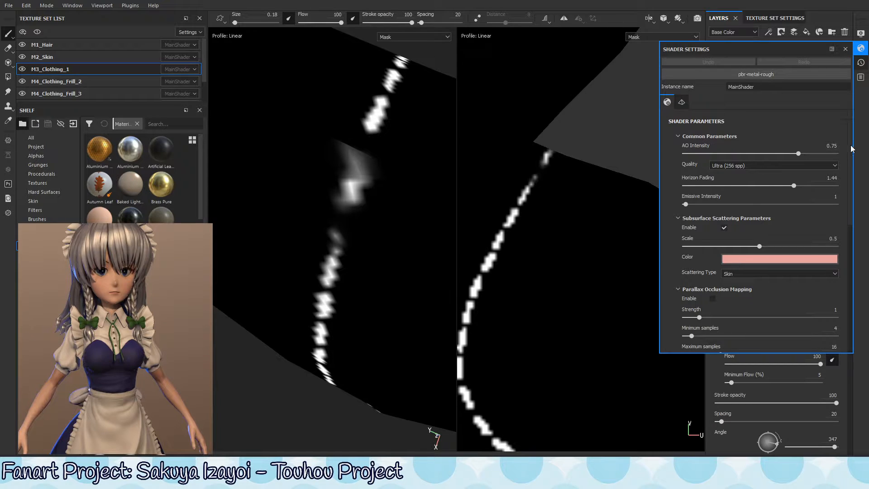
scroll(852, 149, down, 4)
scroll(852, 163, up, 3)
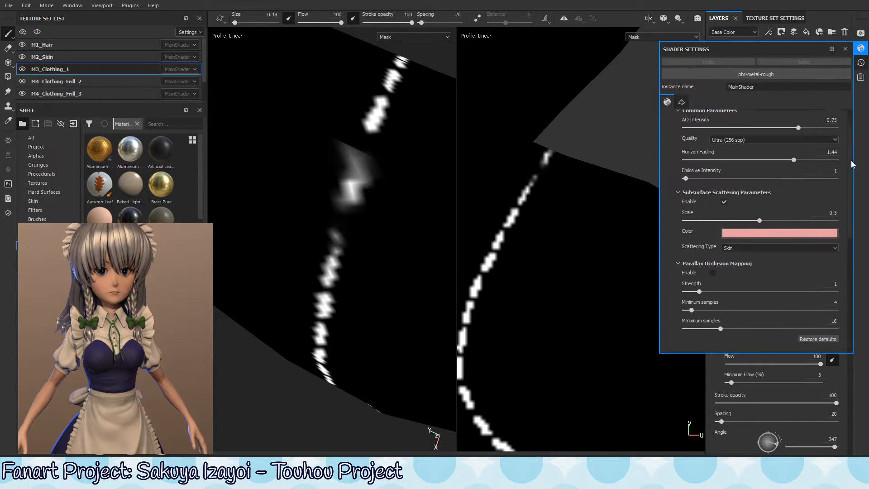
scroll(852, 158, up, 1)
scroll(840, 279, down, 6)
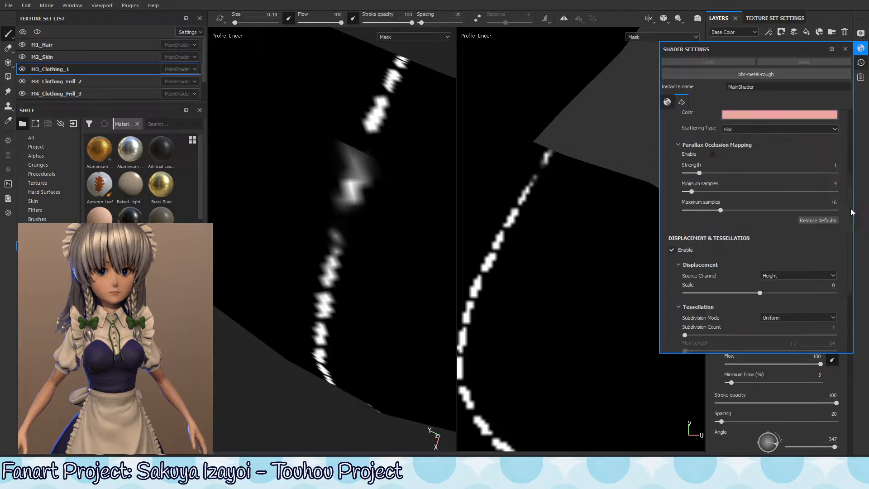
scroll(841, 272, up, 6)
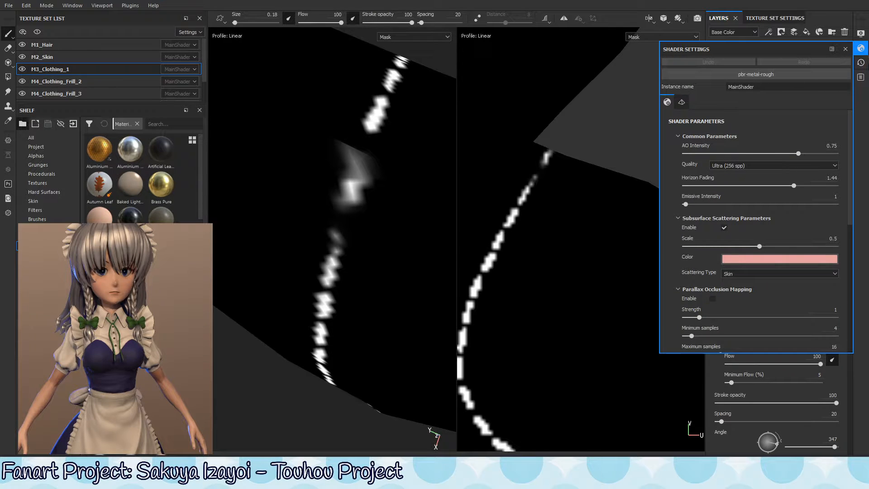
click(861, 33)
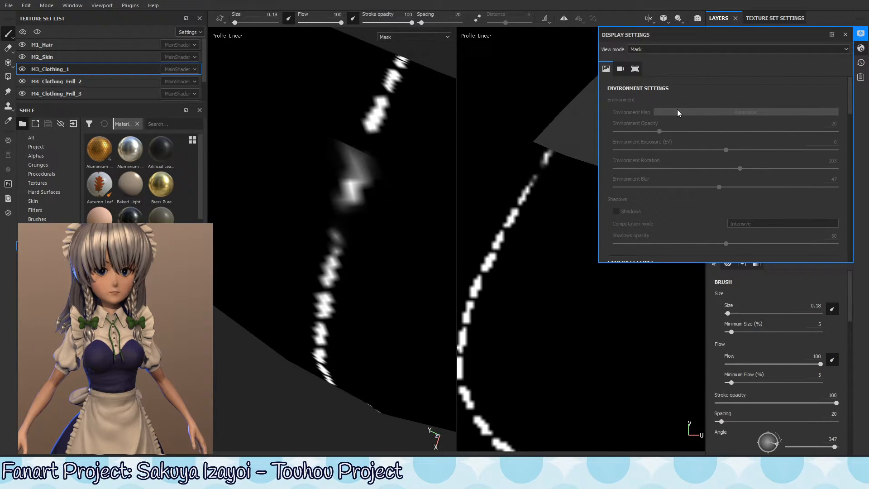
click(635, 68)
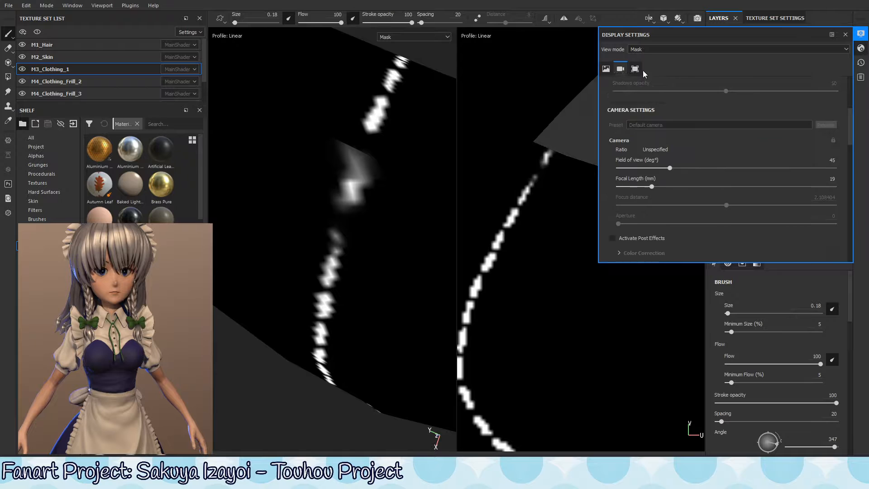
click(606, 71)
drag(849, 110, 850, 248)
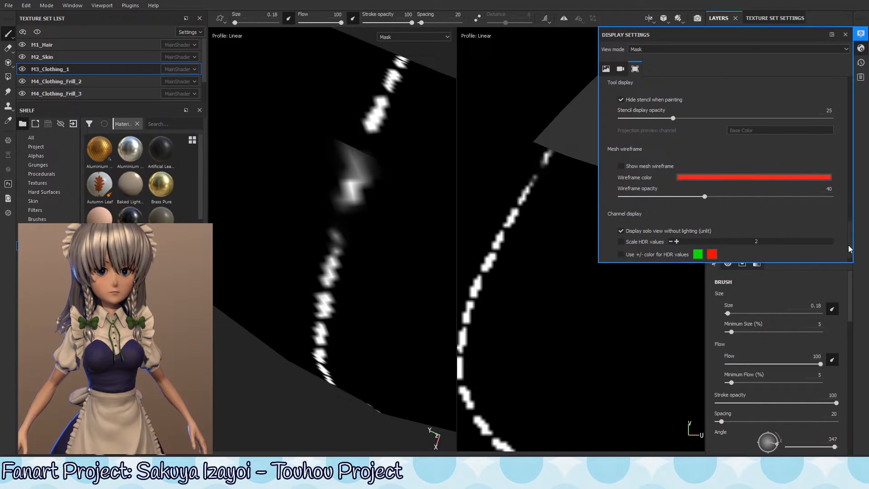
click(621, 166)
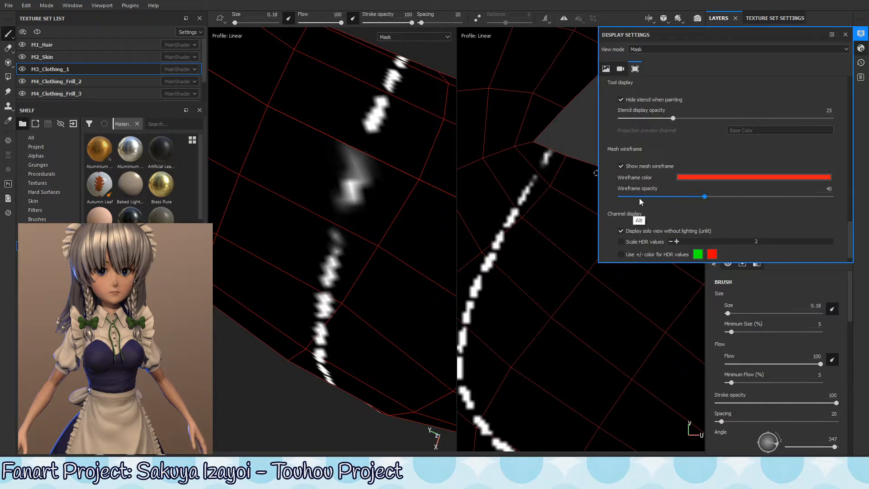
Step: Trim the smeared end stitch with black and paint a continuous white line across the back-of-ankle seam
alt+right_drag(554, 183, 611, 199)
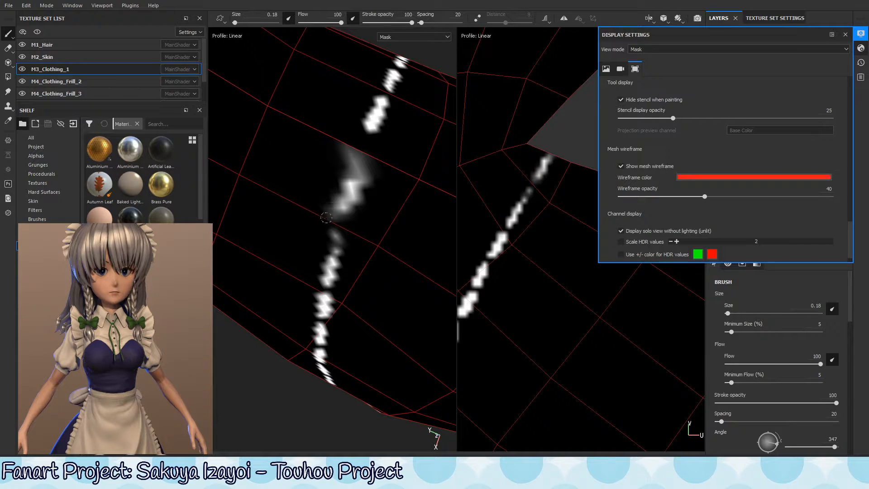
mouse_move(327, 218)
mouse_down()
mouse_move(352, 144)
mouse_move(344, 172)
mouse_up()
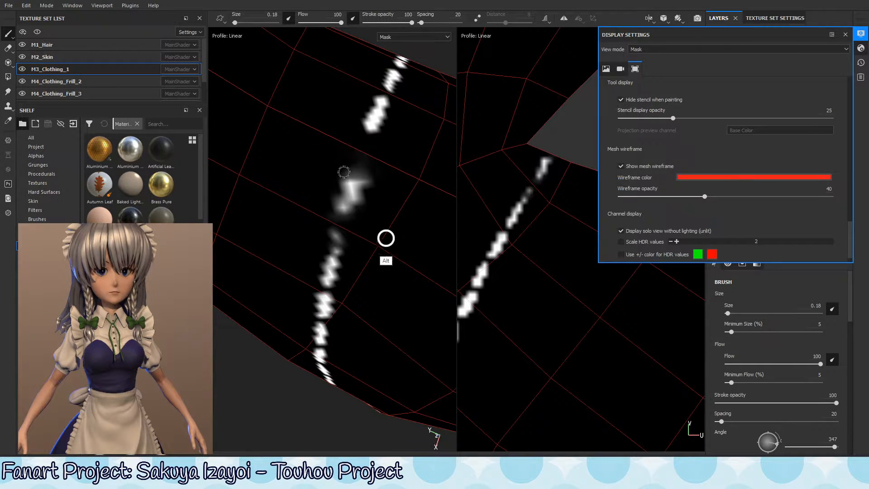
alt+right_drag(386, 238, 346, 263)
alt+drag(377, 247, 377, 244)
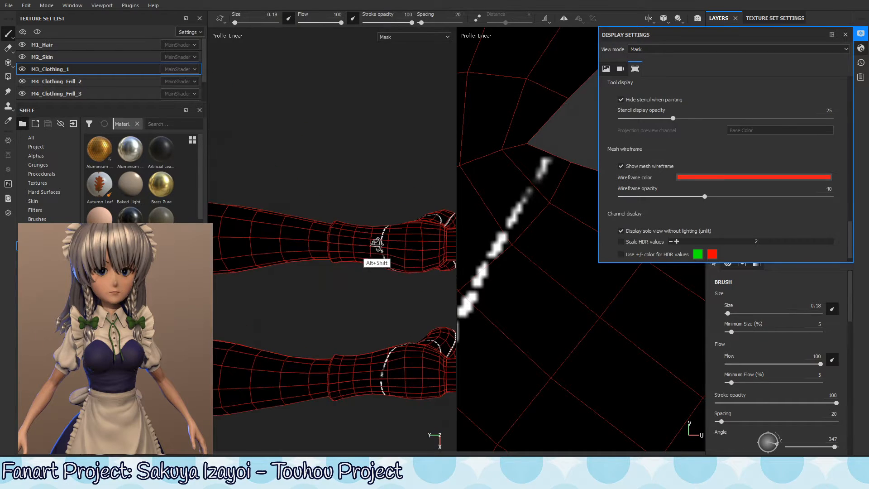
alt+middle_drag(386, 389, 384, 378)
alt+right_drag(384, 378, 657, 172)
mouse_move(390, 152)
alt+right_down()
mouse_move(506, 143)
mouse_move(555, 202)
alt+right_up()
mouse_move(379, 188)
mouse_down()
mouse_move(379, 181)
mouse_move(395, 254)
mouse_up()
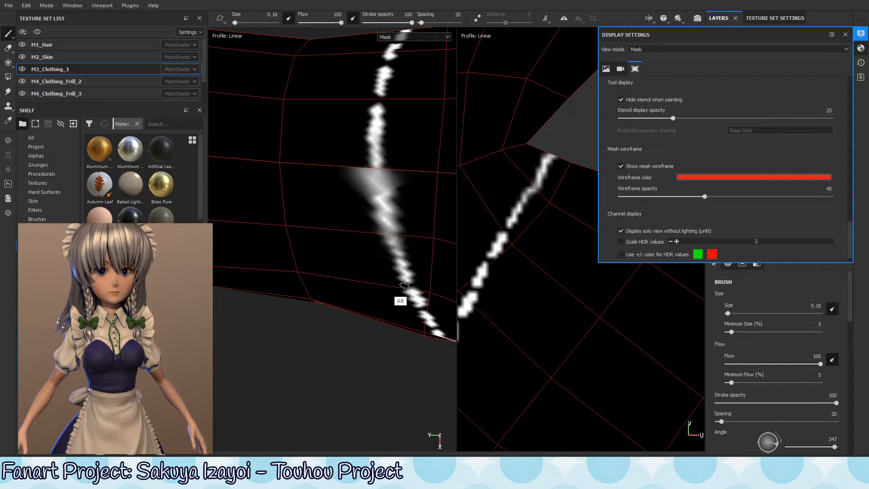
alt+drag(383, 214, 392, 185)
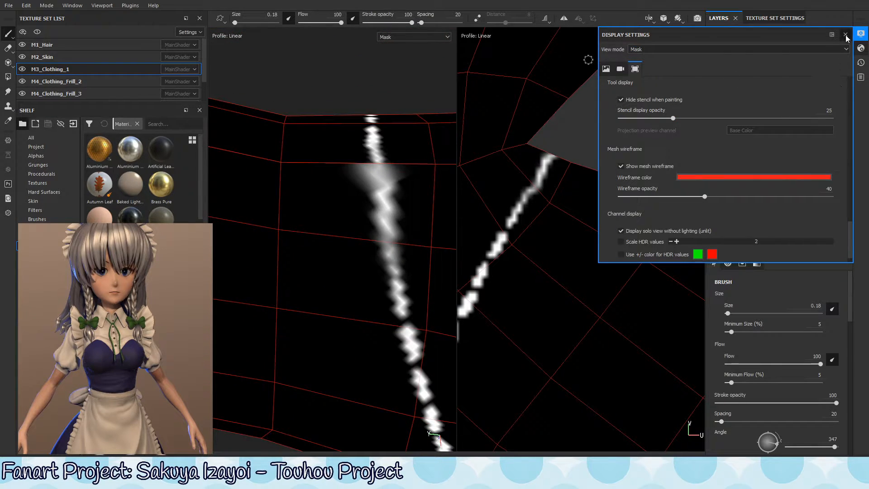
Step: Close the display settings and set the brush alignment to UV
click(845, 35)
scroll(839, 408, down, 5)
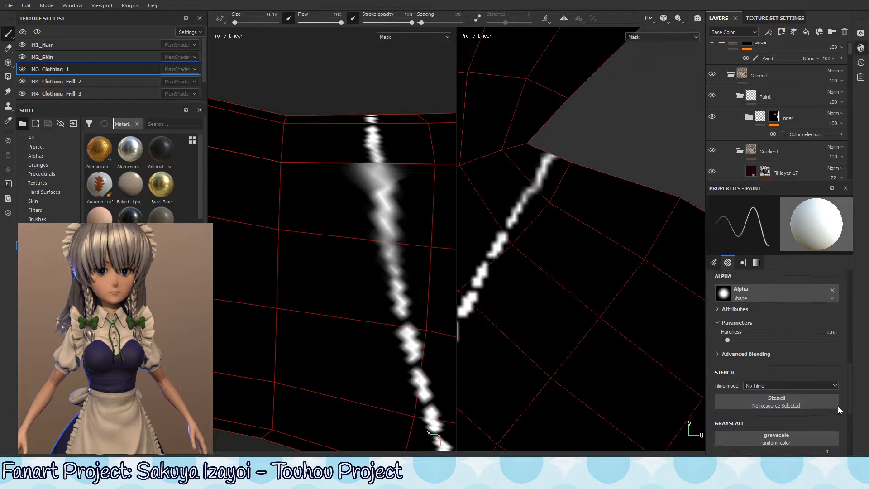
click(787, 390)
click(853, 391)
mouse_move(852, 392)
mouse_down()
mouse_move(851, 375)
mouse_move(849, 400)
mouse_move(854, 352)
mouse_move(855, 359)
mouse_up()
click(805, 366)
click(795, 388)
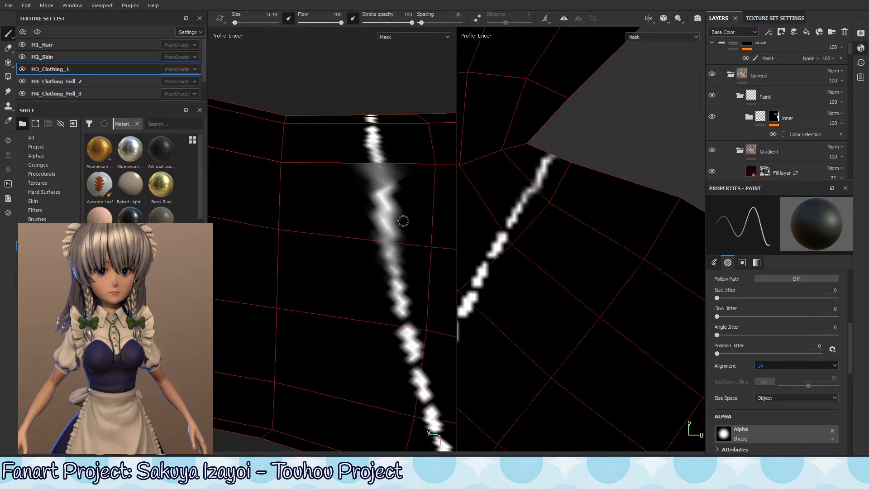
Step: Black out the flared white smear along the seam edge at the back of the ankle
key(x)
mouse_move(399, 155)
alt+mouse_down()
mouse_move(379, 210)
mouse_move(381, 196)
alt+mouse_up()
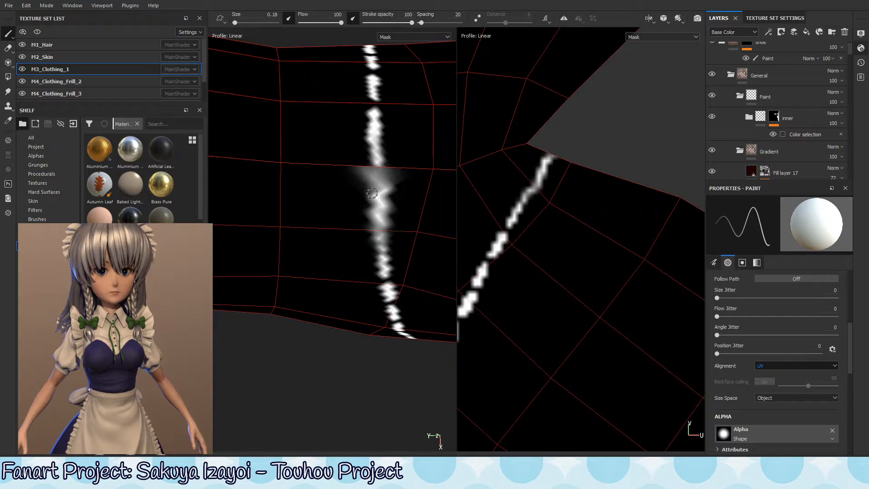
key(x)
drag(362, 162, 370, 172)
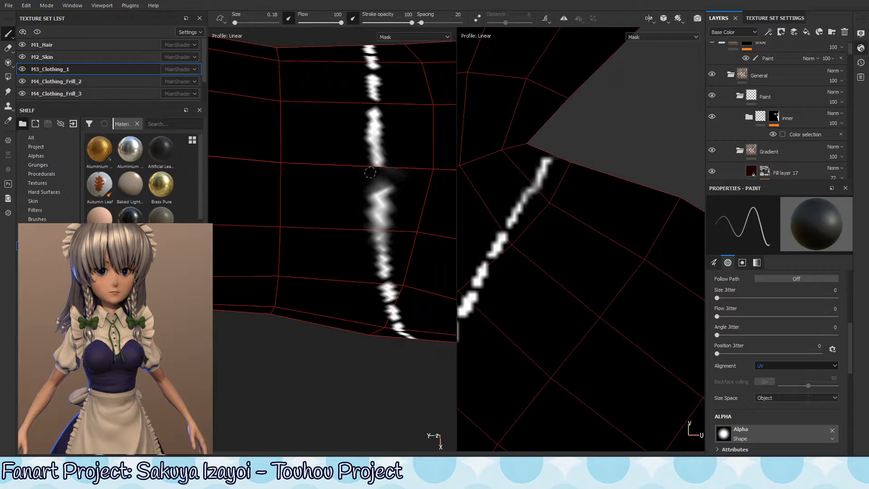
Step: Clean up the smeared stitch ends at the back-of-ankle seam in the Stitch mask with small black and white strokes
mouse_move(401, 237)
alt+mouse_down()
mouse_move(394, 181)
mouse_move(384, 233)
alt+mouse_up()
alt+right_drag(416, 249, 233, 336)
alt+drag(233, 336, 378, 278)
alt+right_drag(347, 255, 344, 248)
alt+drag(417, 196, 359, 227)
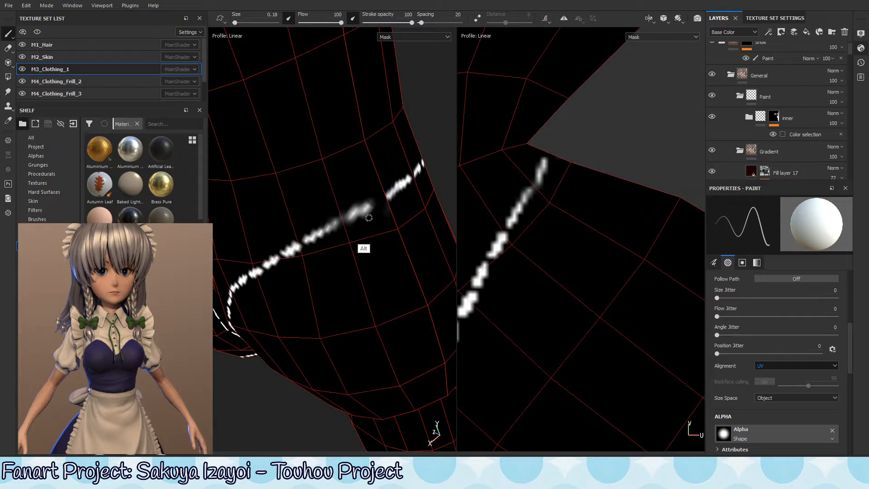
alt+drag(363, 249, 374, 206)
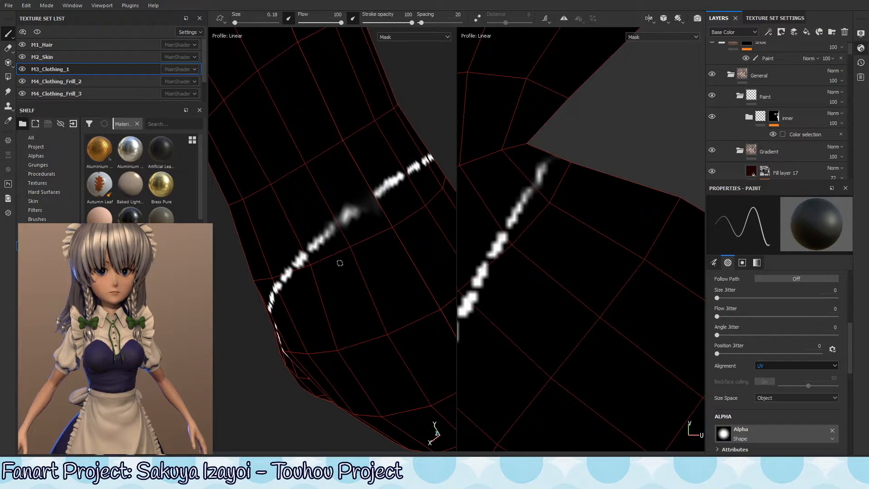
alt+drag(340, 263, 357, 200)
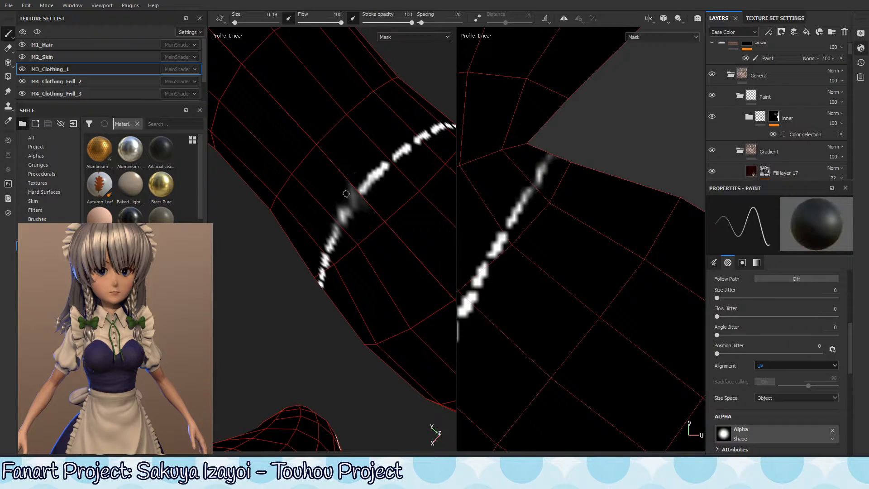
mouse_move(348, 212)
alt+mouse_down()
mouse_move(360, 205)
mouse_move(356, 184)
alt+mouse_up()
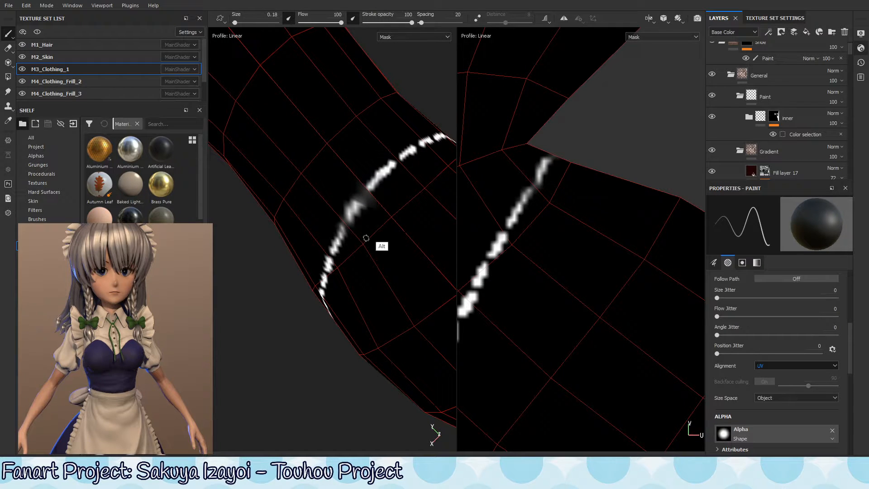
Step: Inspect the stitch line around the boot in the mask view, and check the back-of-ankle seam in the material view
alt+shift+drag(382, 246, 354, 300)
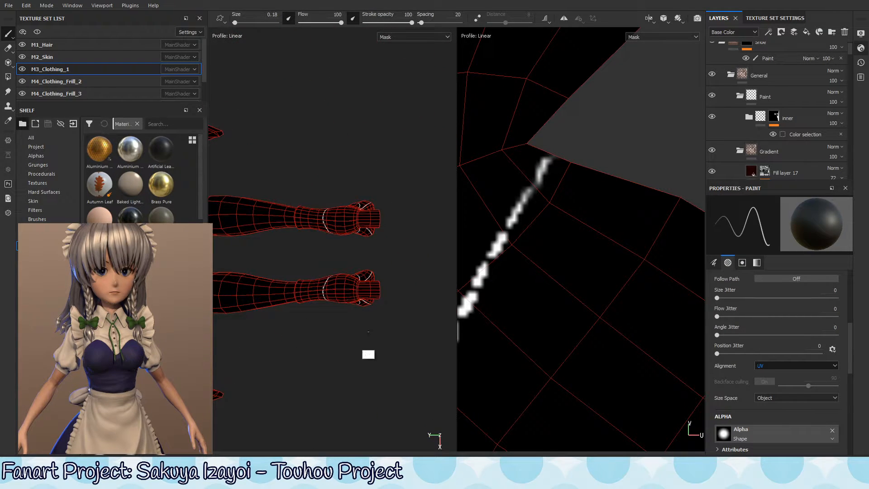
alt+drag(324, 244, 355, 291)
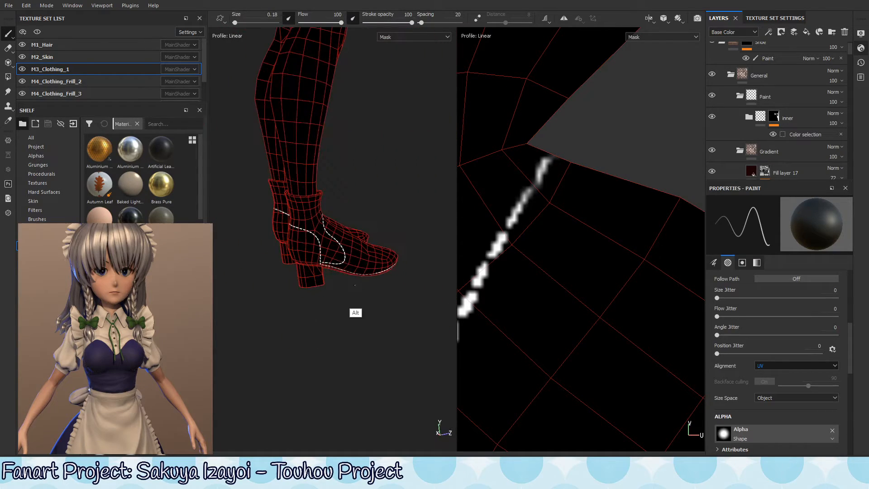
alt+right_drag(355, 290, 498, 208)
alt+middle_drag(362, 233, 378, 253)
alt+right_drag(378, 253, 447, 180)
alt+middle_drag(326, 200, 303, 217)
alt+drag(303, 216, 356, 275)
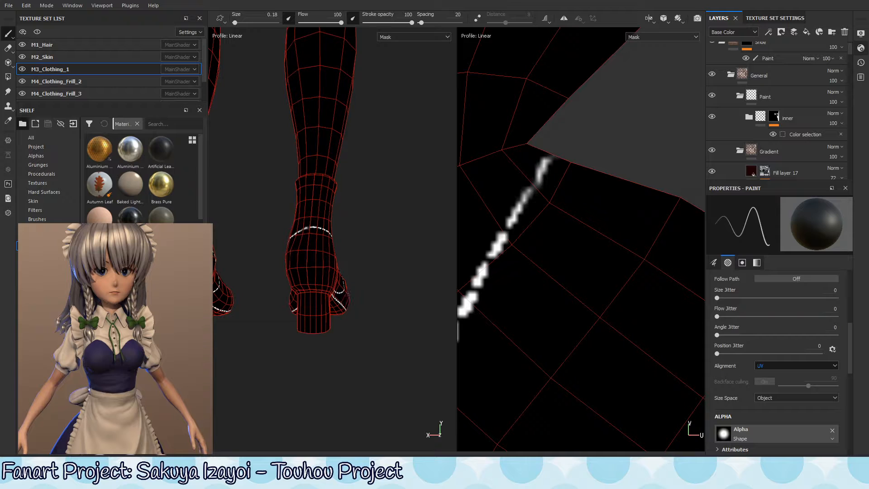
key(m)
alt+middle_drag(337, 247, 388, 185)
alt+right_drag(389, 185, 561, 231)
alt+middle_drag(350, 164, 329, 270)
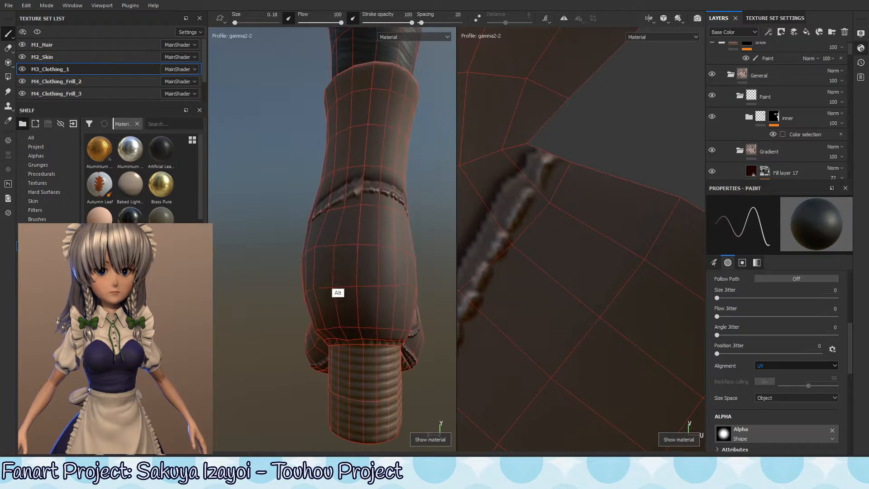
alt+drag(276, 244, 329, 313)
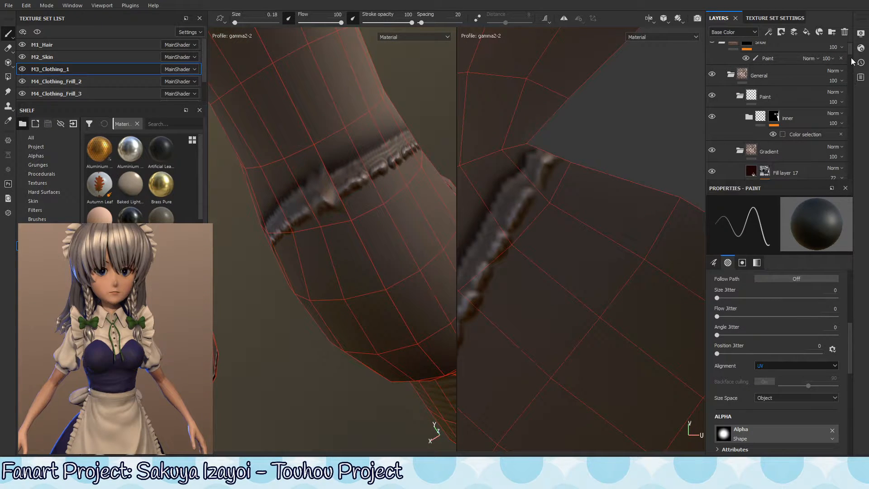
Step: Find the ShoeOver folder in the layer stack, toggle its visibility to check its effect on the ankle, and select its mask
mouse_move(853, 48)
mouse_down()
mouse_move(852, 94)
mouse_move(855, 64)
mouse_up()
click(774, 100)
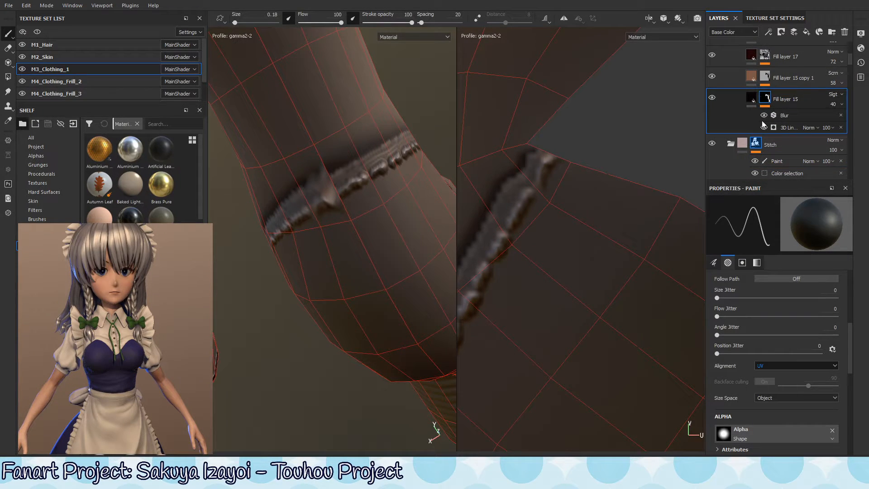
click(712, 99)
mouse_move(849, 69)
mouse_down()
mouse_move(849, 86)
mouse_move(849, 54)
mouse_move(849, 74)
mouse_move(762, 102)
mouse_up()
click(751, 102)
alt+drag(341, 249, 303, 250)
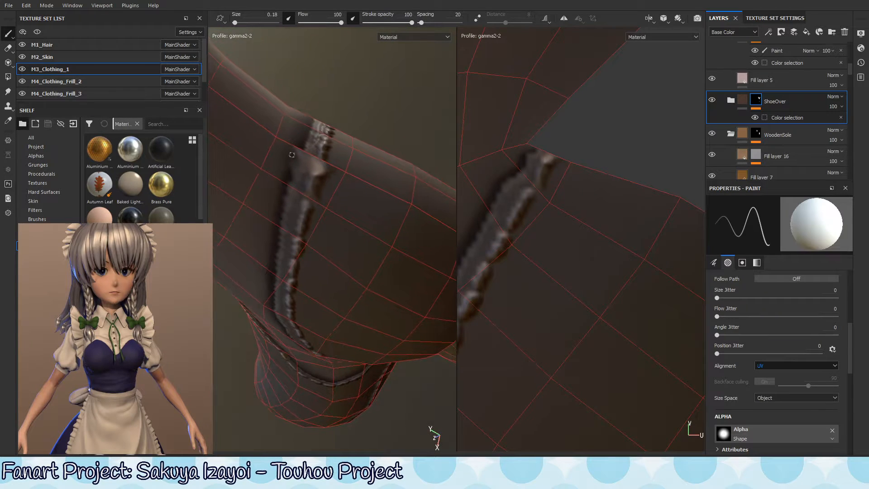
click(757, 100)
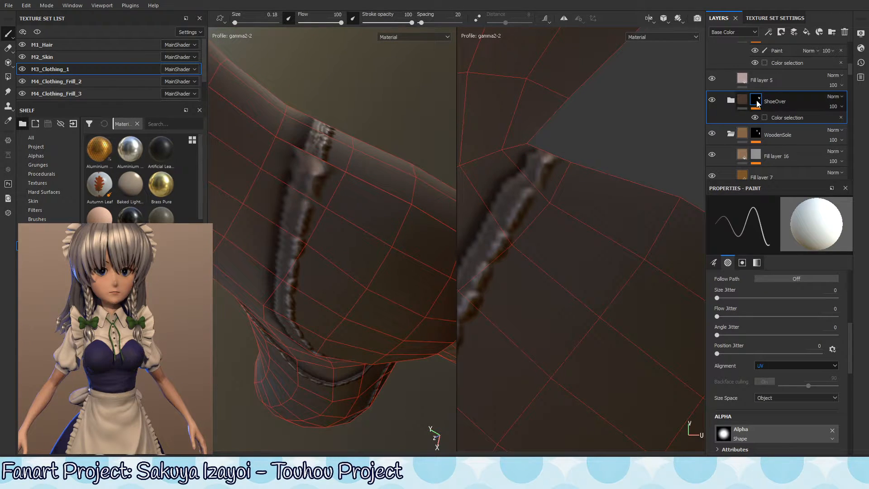
click(712, 100)
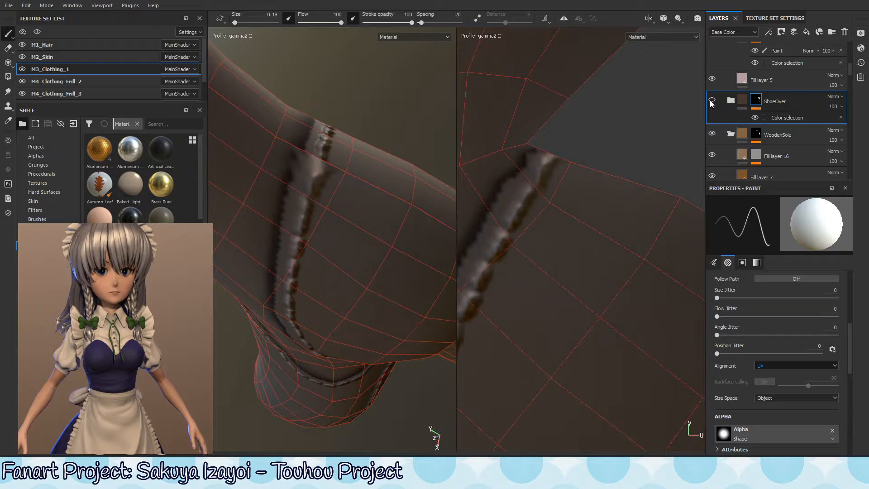
click(710, 101)
Step: Display the ShoeOver mask in the viewports and paint white over the smeared stitch end at the back-of-ankle seam
key(x)
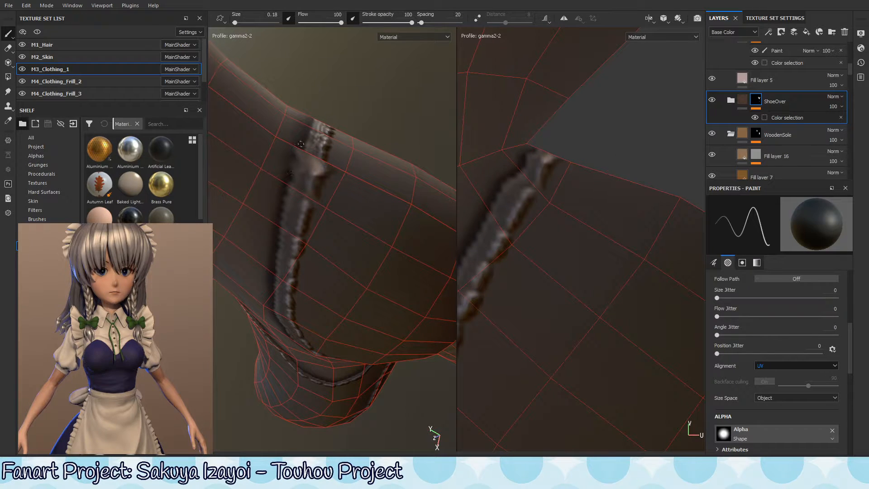
key(c)
key(x)
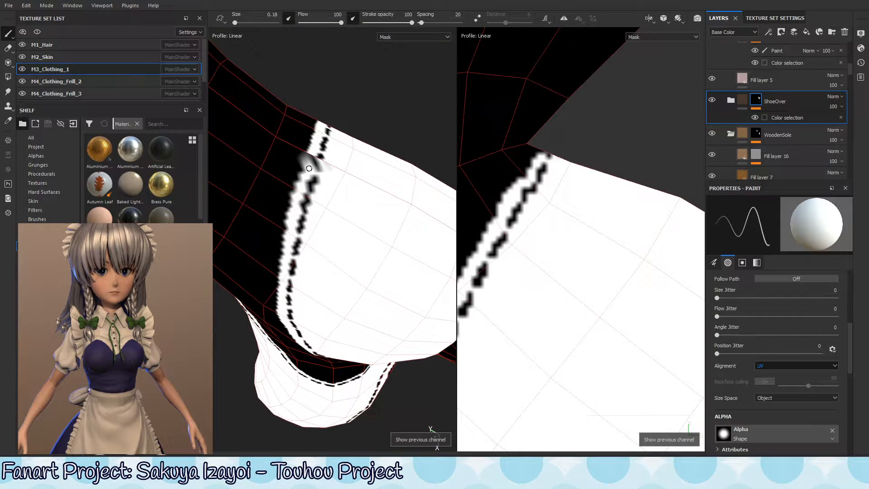
mouse_move(311, 160)
mouse_down()
mouse_move(316, 167)
mouse_move(314, 158)
mouse_up()
key(ctrl+z)
key(ctrl+z)
key(x)
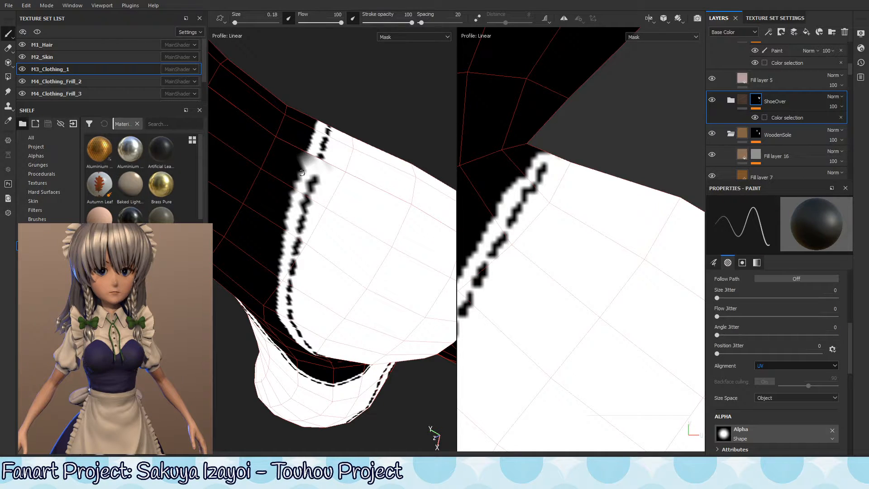
Step: Try to trim the white flare at the seam edge of the ShoeOver mask with black strokes in the 3D and UV views
drag(319, 161, 308, 161)
key(ctrl+z)
scroll(561, 254, up, 3)
key(x)
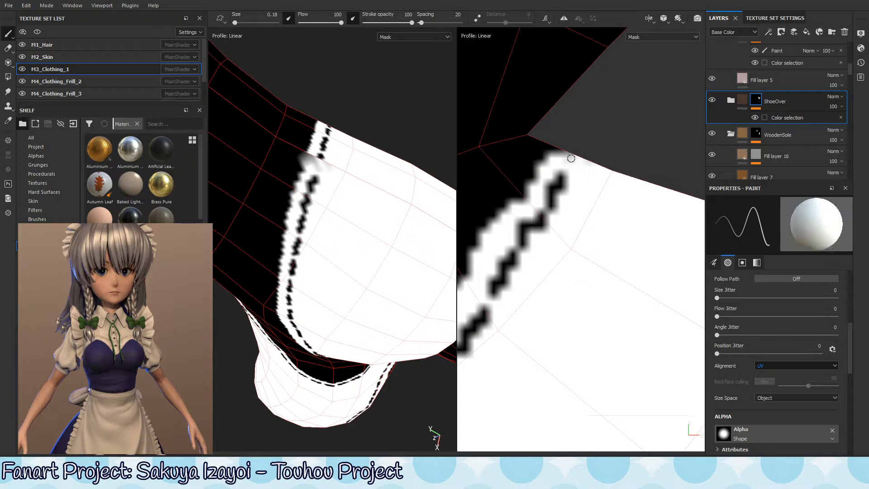
mouse_move(571, 157)
mouse_down()
mouse_move(570, 148)
mouse_move(549, 158)
mouse_move(560, 150)
mouse_up()
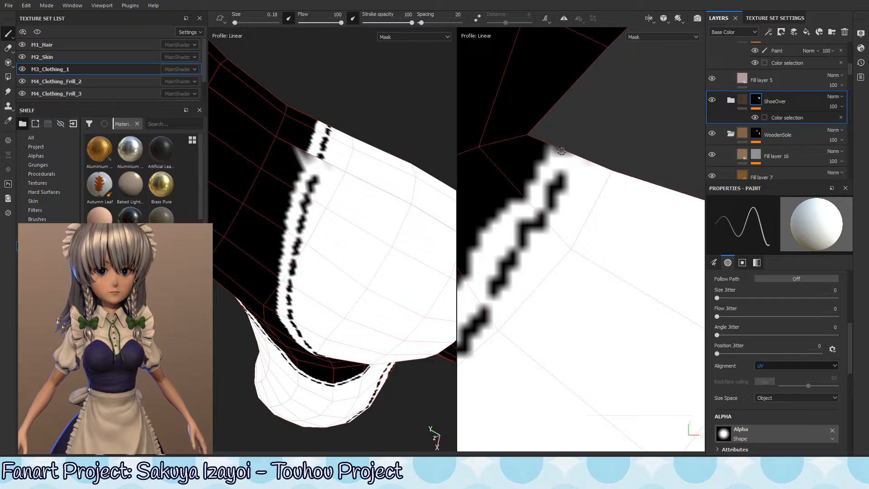
mouse_move(270, 212)
alt+mouse_down()
mouse_move(294, 194)
mouse_move(297, 150)
alt+mouse_up()
key(x)
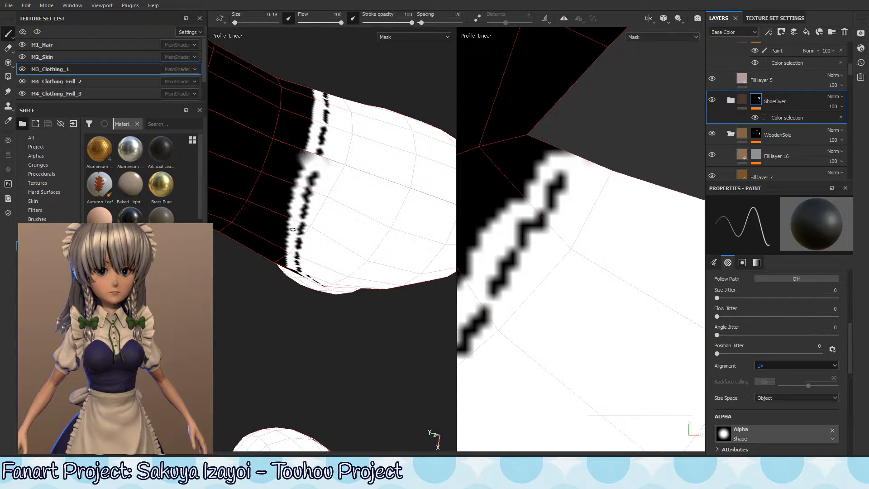
Step: Examine the ShoeOver mask's stitched edge on both boots and on the boot's UV islands
alt+right_drag(293, 229, 10, 412)
alt+drag(265, 319, 361, 285)
alt+right_drag(361, 285, 340, 225)
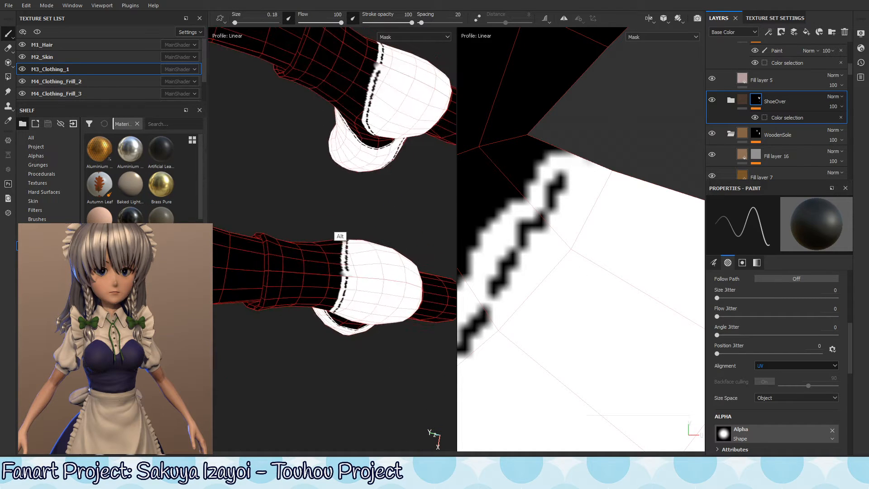
alt+drag(332, 159, 288, 303)
alt+right_drag(287, 303, 374, 363)
alt+drag(374, 363, 365, 277)
alt+right_drag(365, 276, 340, 285)
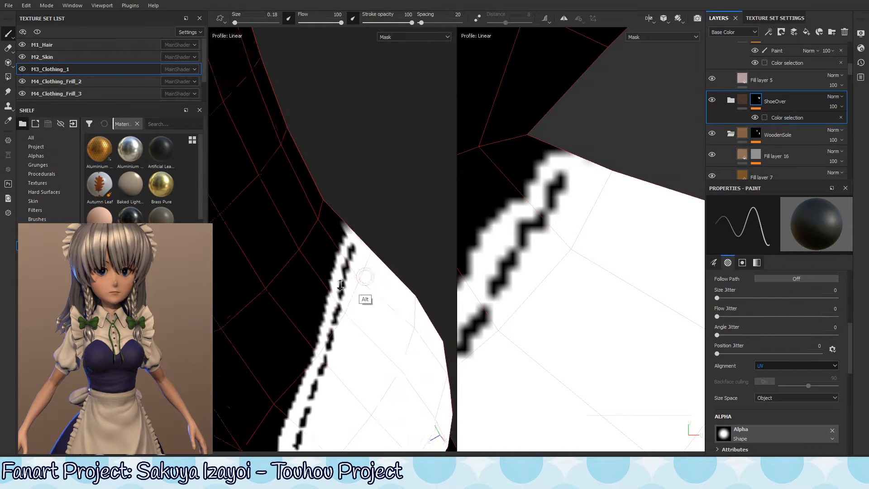
alt+drag(340, 285, 362, 285)
alt+right_drag(594, 246, 258, 328)
alt+middle_drag(582, 303, 652, 160)
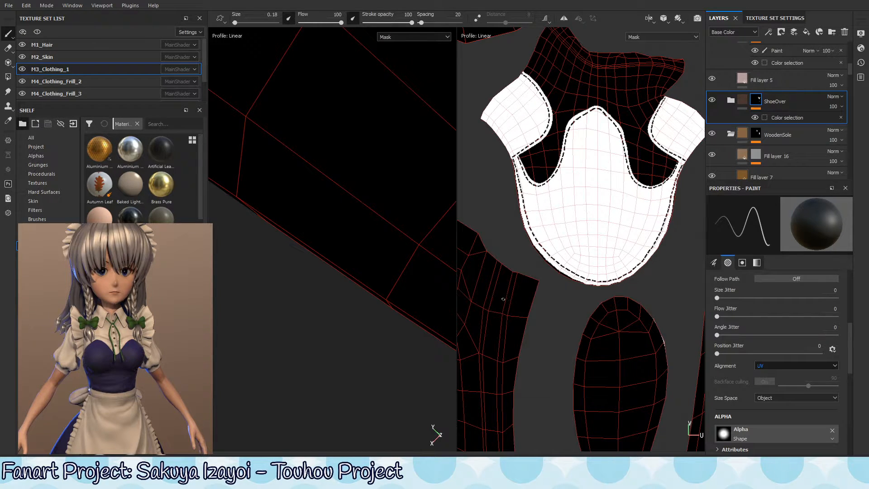
Step: Even out the ShoeOver mask's edge at the back-of-ankle seam, filling with white and trimming the flare with black
alt+drag(273, 263, 346, 210)
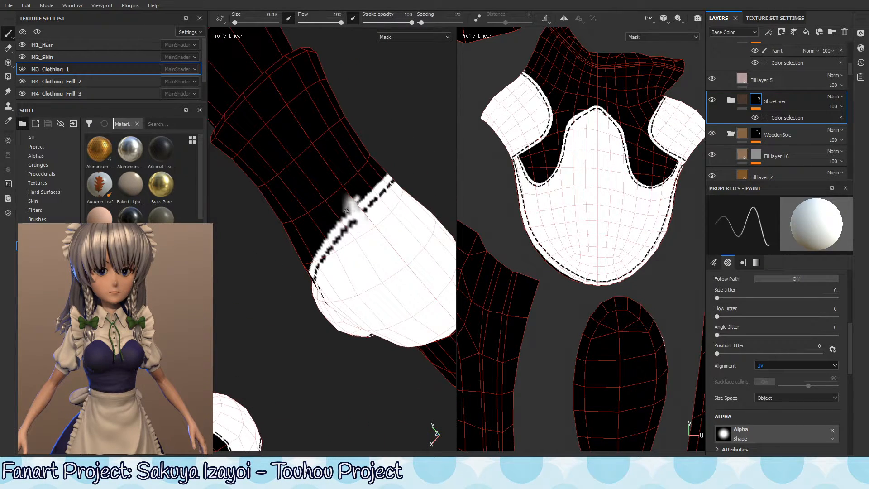
key(x)
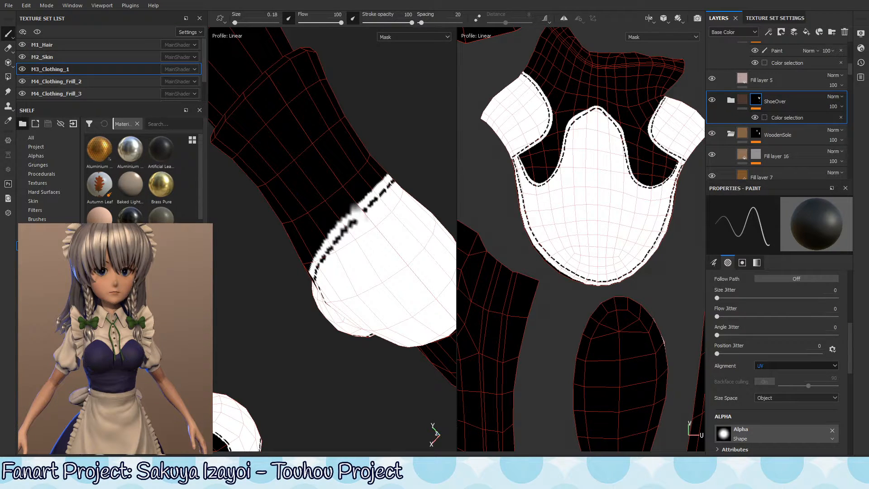
alt+right_drag(478, 244, 199, 325)
alt+right_drag(383, 268, 21, 455)
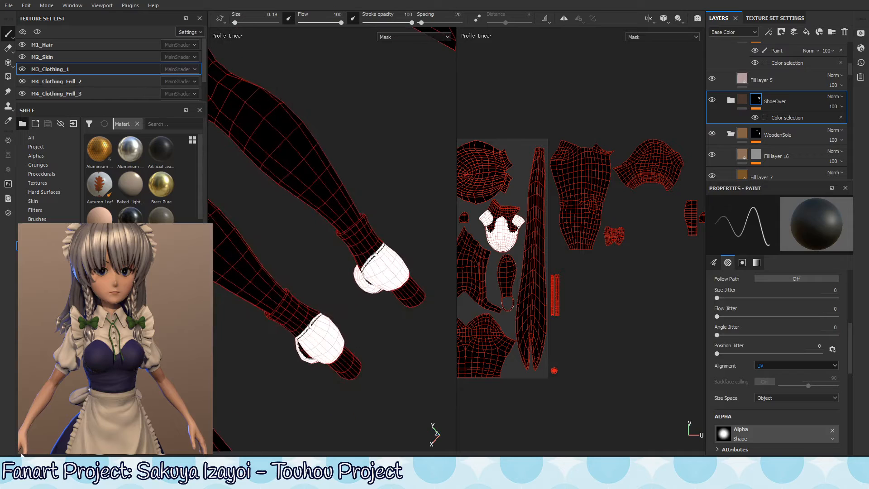
alt+drag(372, 302, 343, 271)
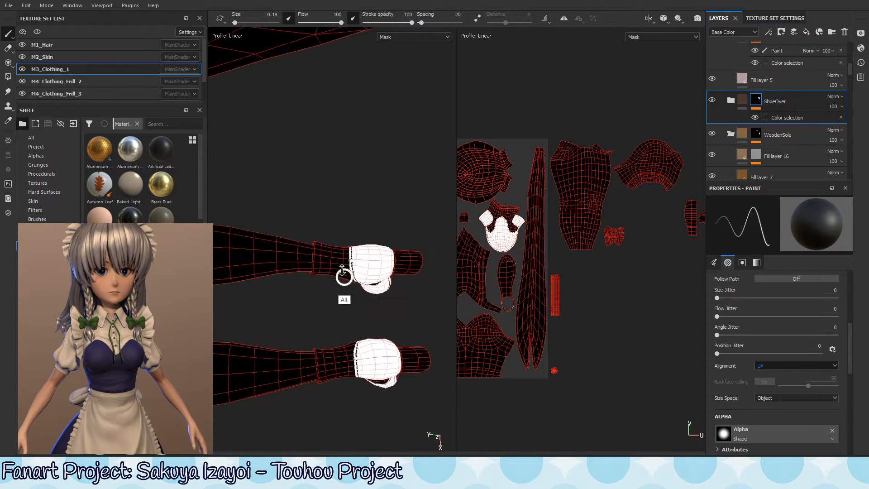
alt+right_drag(343, 271, 398, 223)
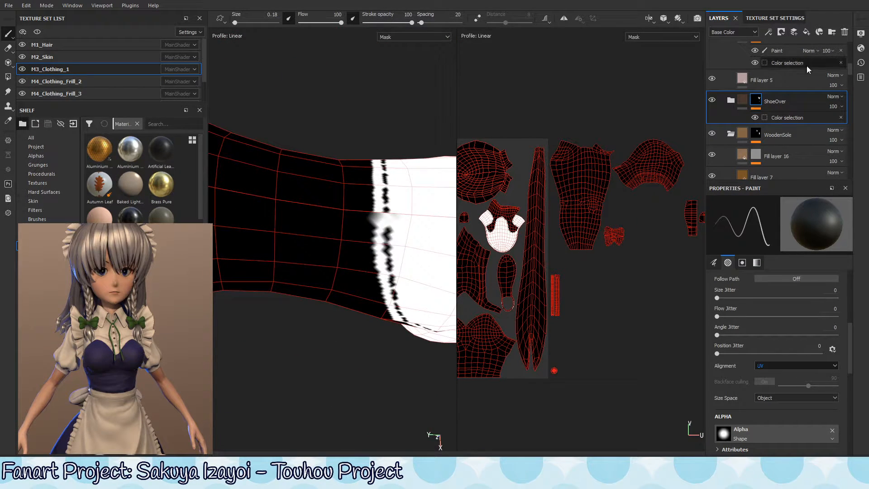
key(x)
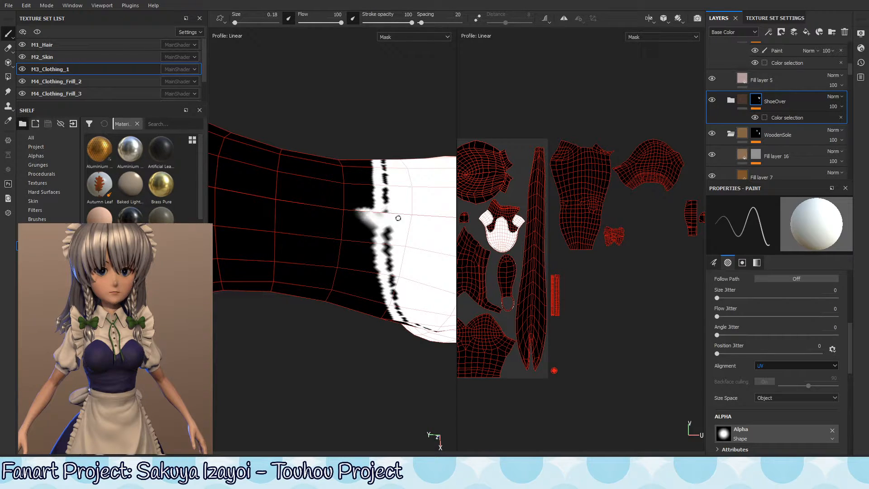
key(x)
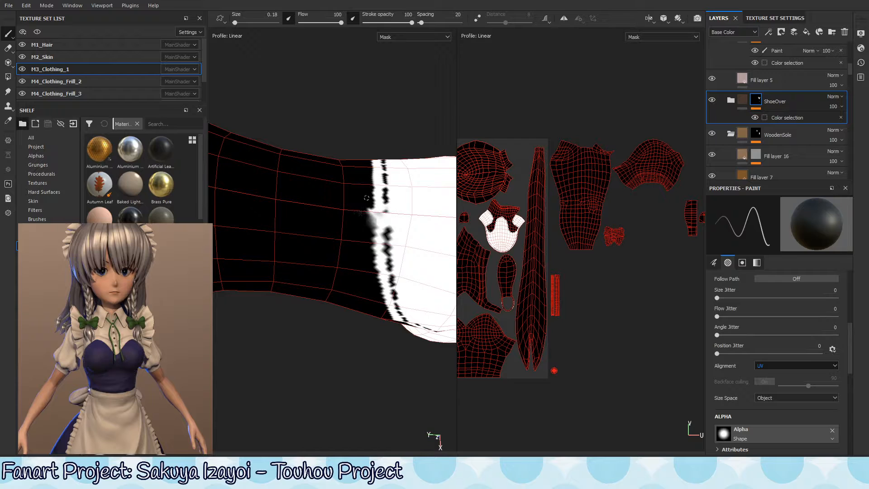
Step: Show the material again and inspect the ankle seam, boot stitching and whole leg from several sides
alt+right_drag(357, 295, 346, 311)
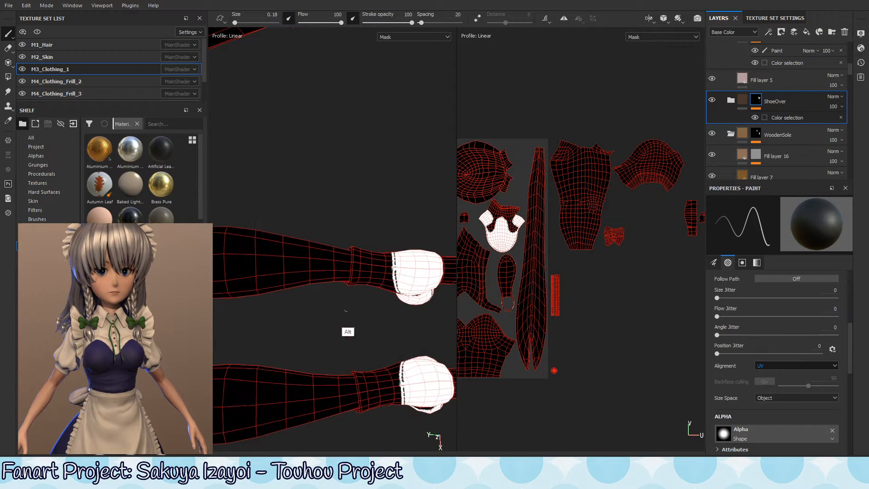
key(m)
alt+drag(365, 316, 401, 317)
alt+middle_drag(400, 264, 395, 274)
alt+right_drag(395, 274, 611, 265)
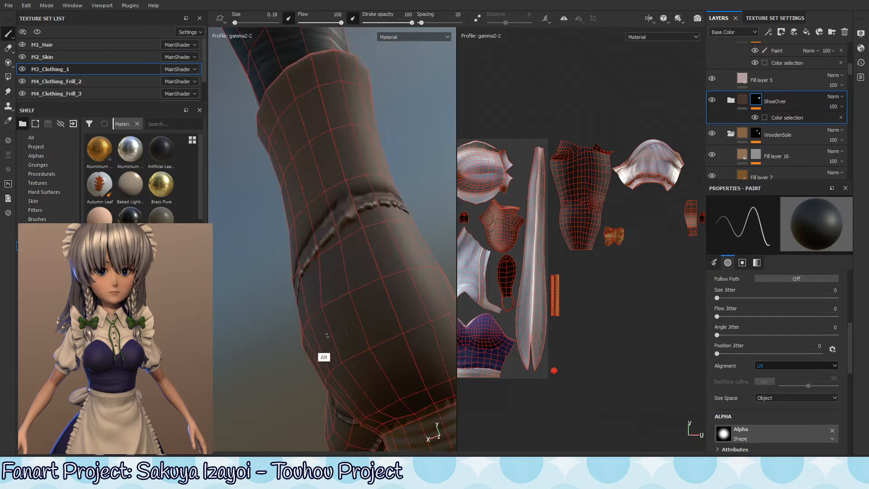
alt+middle_drag(321, 254, 327, 263)
alt+drag(327, 263, 366, 239)
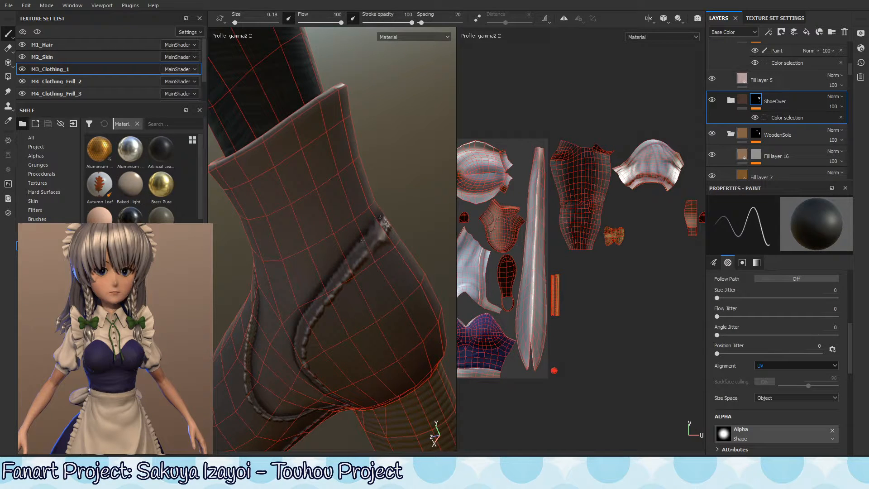
alt+drag(337, 278, 371, 289)
scroll(371, 290, down, 4)
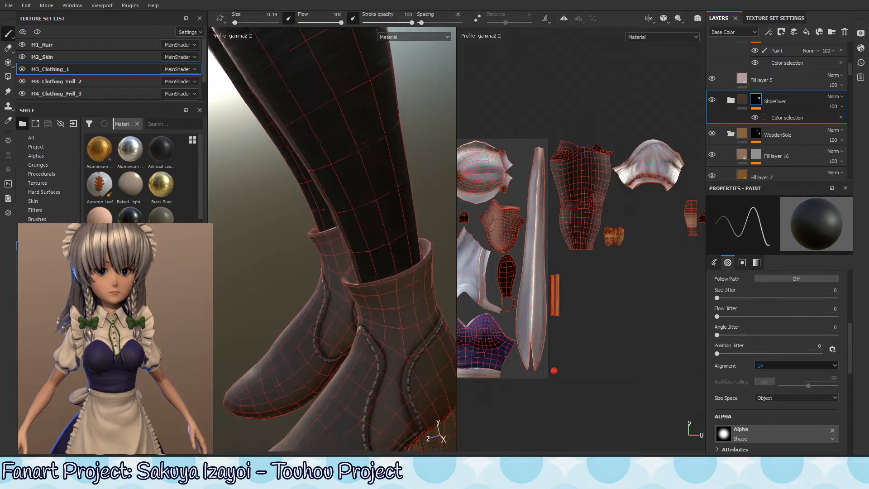
scroll(364, 311, down, 3)
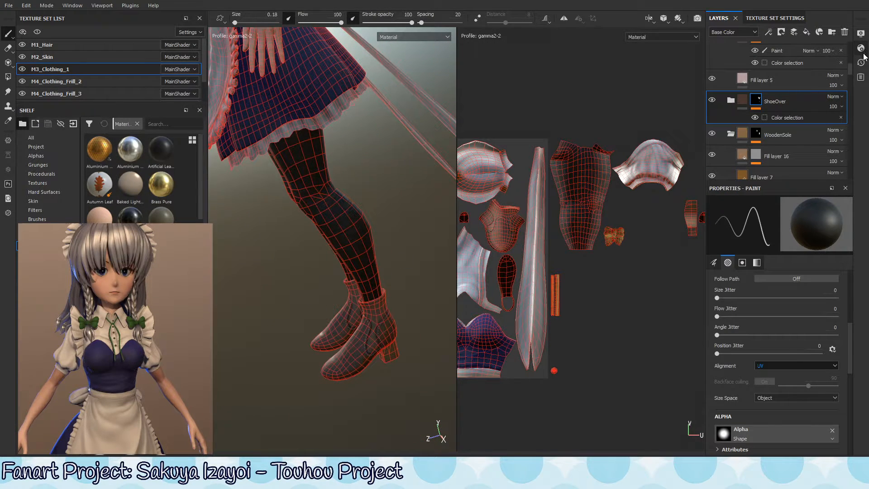
Step: Hide the mesh wireframe on the model
click(861, 33)
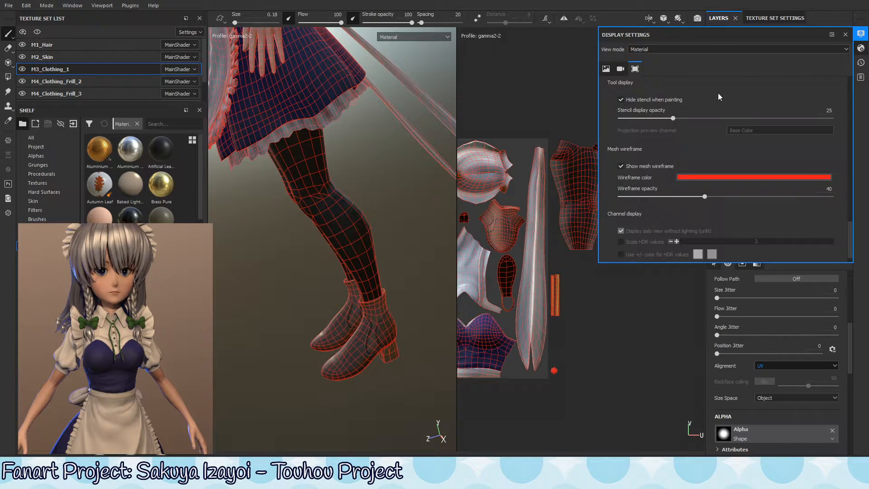
click(626, 168)
Step: Inspect the boot's stitching and leather edge at the back-of-ankle seam from behind and both sides
alt+shift+drag(317, 358, 385, 357)
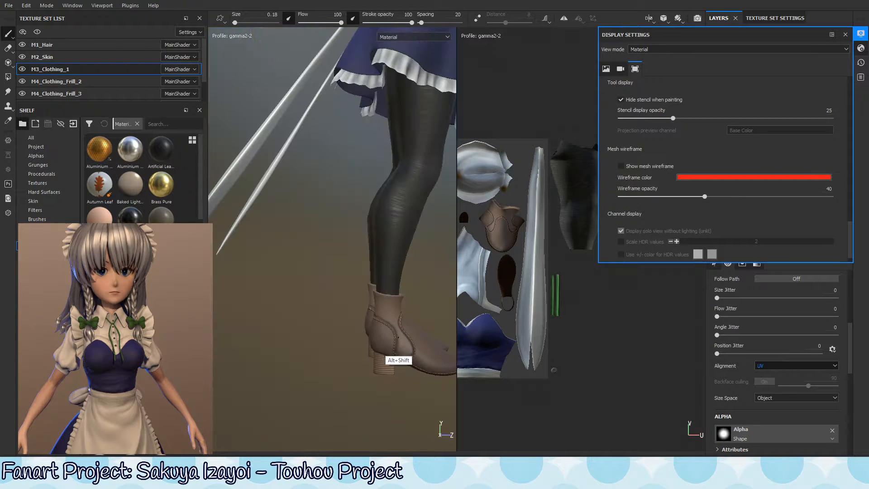
alt+middle_drag(386, 368, 418, 303)
alt+drag(418, 303, 380, 309)
alt+middle_drag(384, 295, 365, 371)
alt+right_drag(366, 371, 627, 302)
alt+middle_drag(426, 294, 253, 362)
alt+right_drag(253, 362, 277, 359)
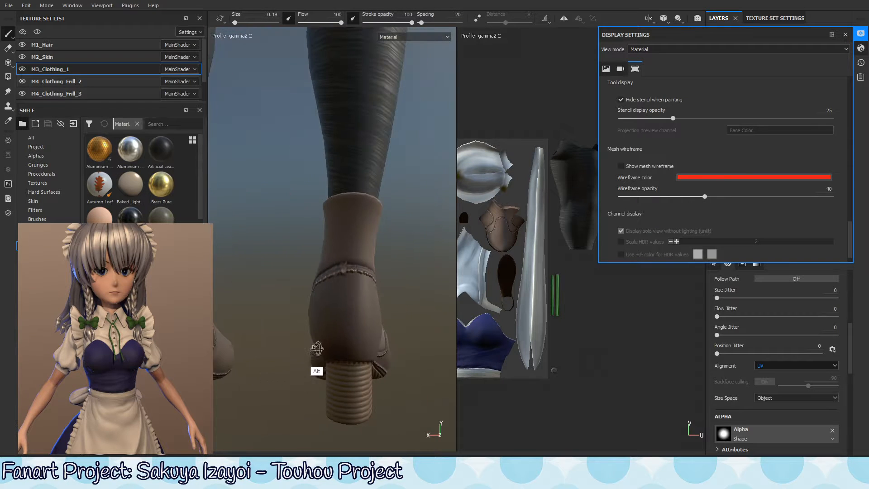
alt+drag(317, 349, 334, 348)
alt+right_drag(422, 295, 675, 204)
alt+drag(447, 259, 396, 204)
alt+middle_drag(396, 204, 379, 219)
alt+drag(379, 219, 369, 277)
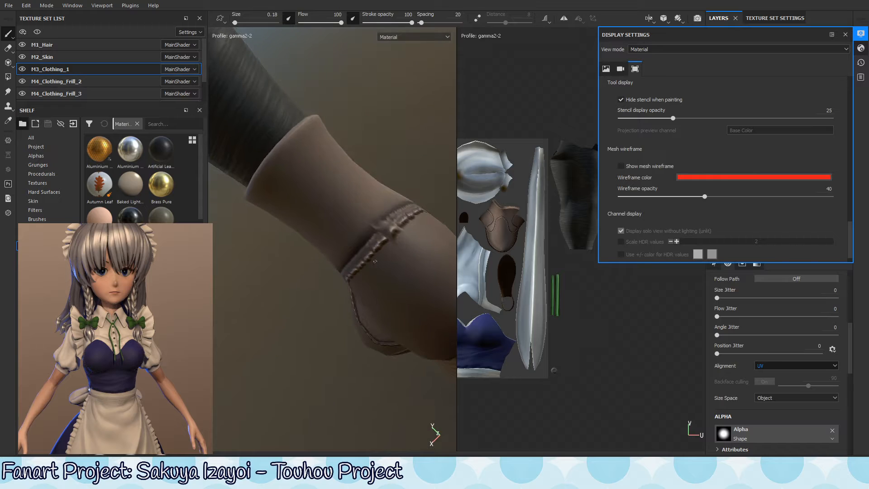
alt+drag(394, 228, 372, 266)
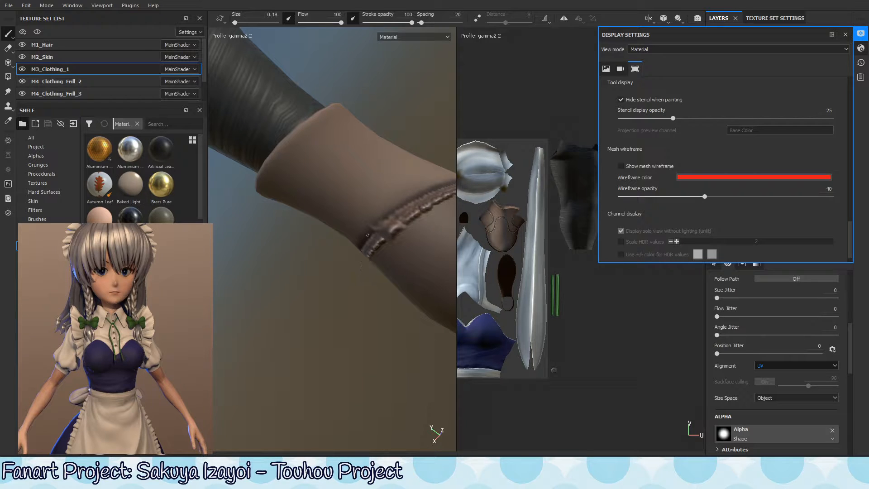
mouse_move(399, 217)
alt+mouse_down()
mouse_move(322, 268)
mouse_move(339, 271)
mouse_move(293, 311)
alt+mouse_up()
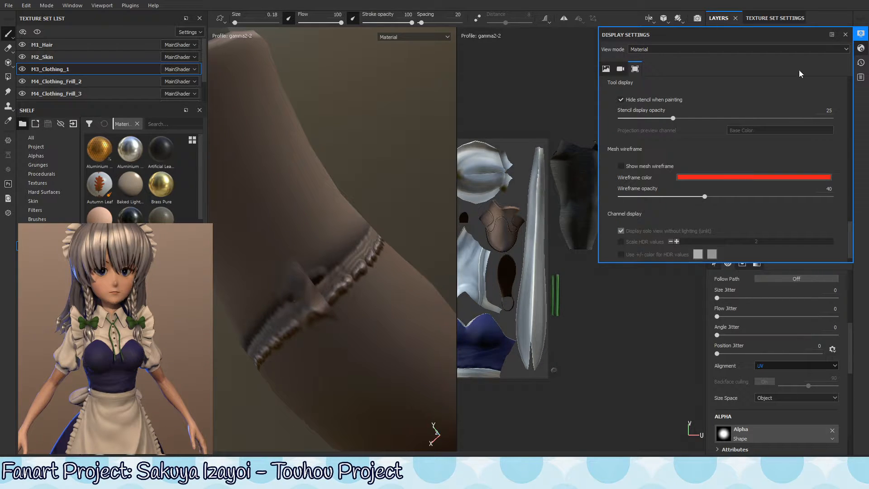
click(845, 34)
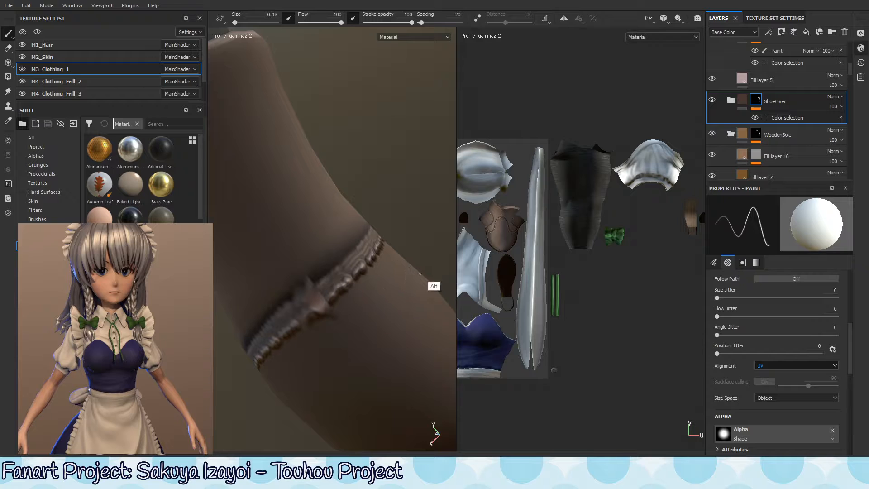
Step: Add a paint effect to the ShoeOver mask and display the mask on its own in both views
right_click(761, 100)
click(772, 288)
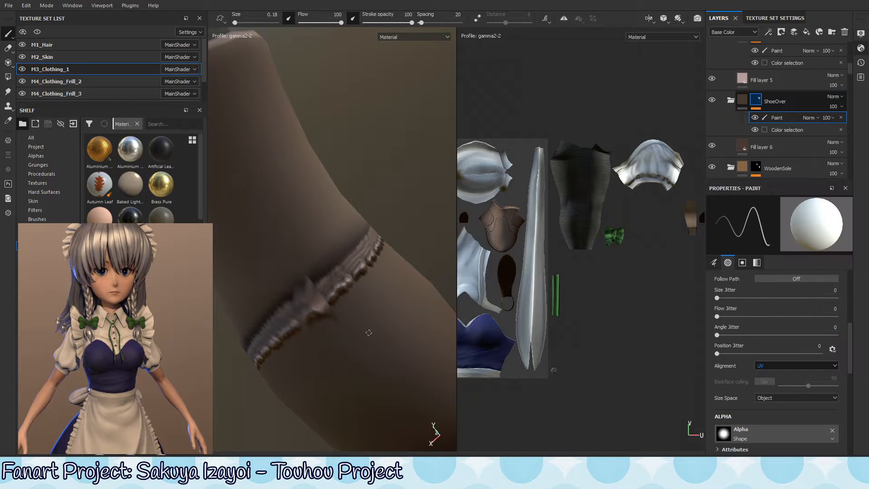
key(x)
alt+drag(305, 309, 306, 300)
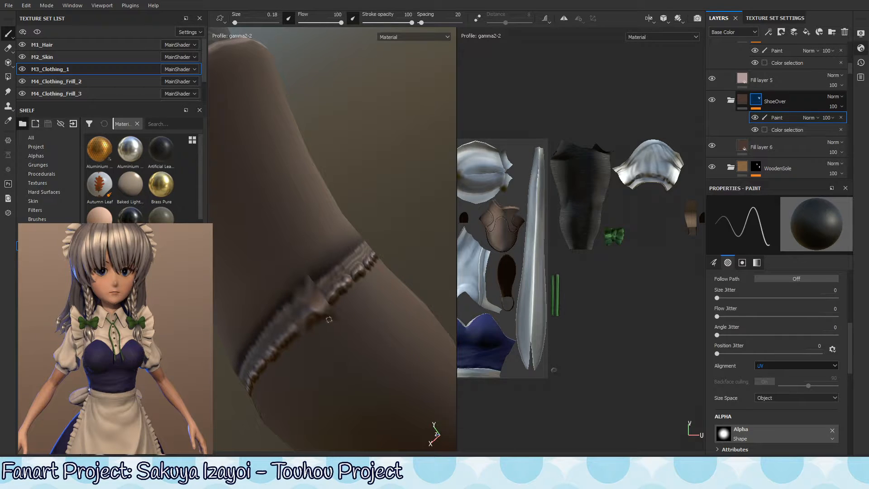
mouse_move(330, 320)
mouse_down()
mouse_move(323, 297)
mouse_move(288, 361)
mouse_up()
key(ctrl+z)
key(c)
key(x)
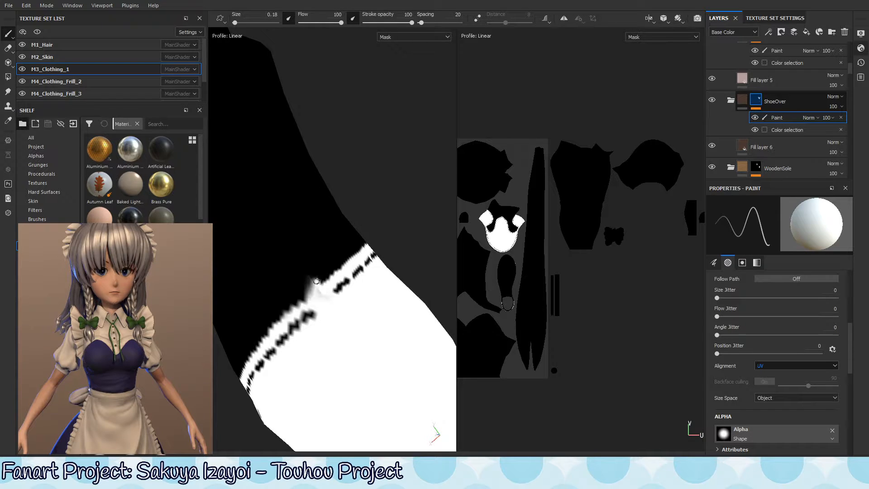
Step: Touch up the ShoeOver mask's edge beside the back-of-ankle seam with white strokes
key(x)
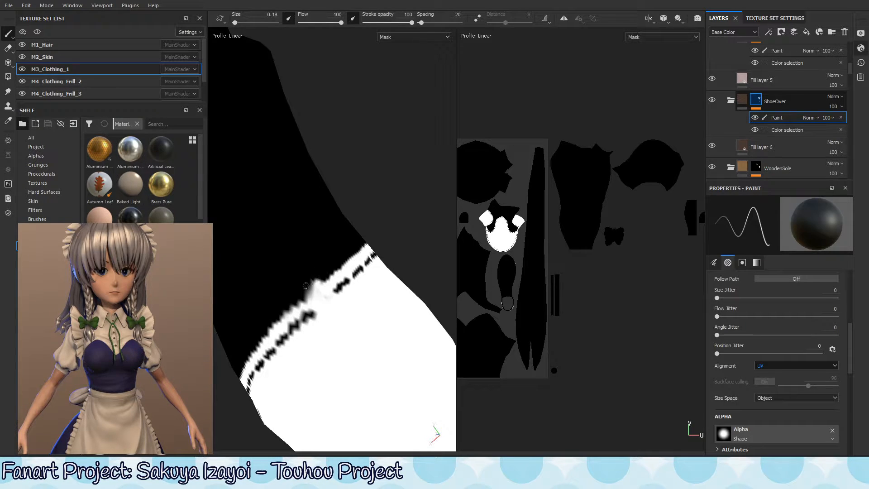
scroll(369, 308, down, 3)
mouse_move(377, 337)
alt+mouse_down()
mouse_move(378, 305)
mouse_move(336, 330)
mouse_move(312, 269)
mouse_move(284, 368)
alt+mouse_up()
mouse_move(304, 268)
mouse_down()
mouse_move(284, 383)
mouse_move(312, 270)
mouse_up()
key(ctrl+z)
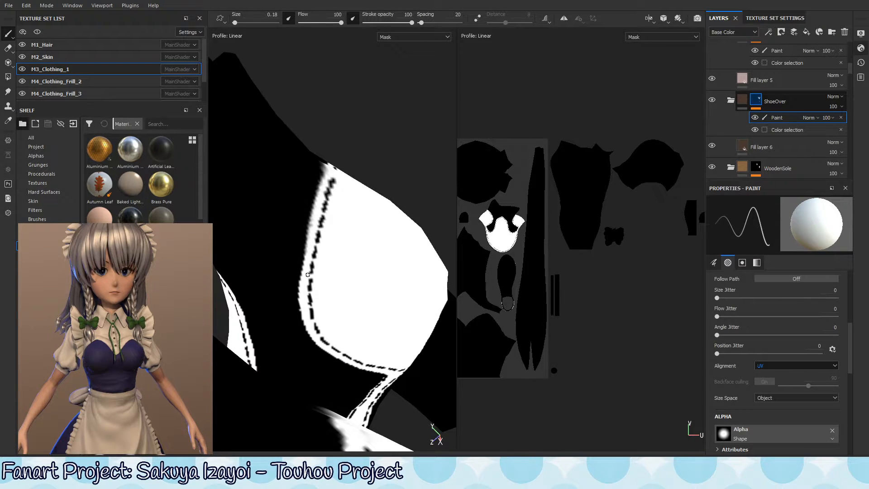
drag(313, 223, 301, 280)
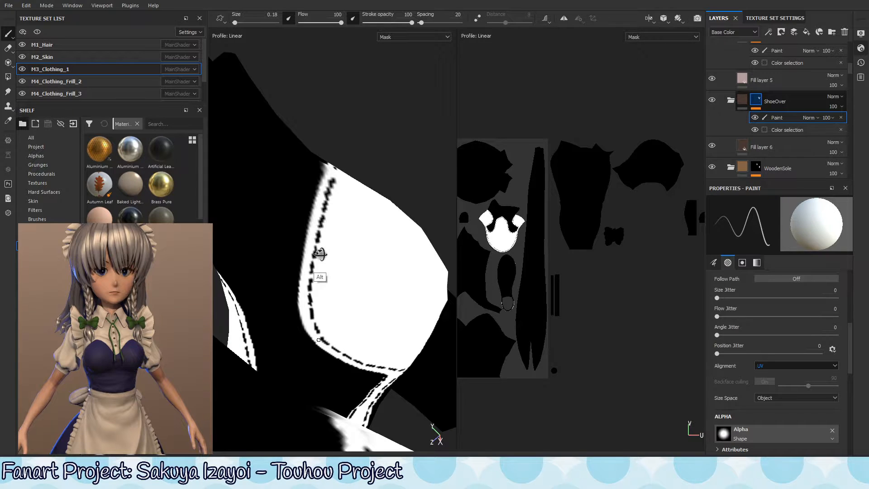
alt+drag(320, 255, 343, 199)
drag(343, 154, 334, 182)
key(ctrl+z)
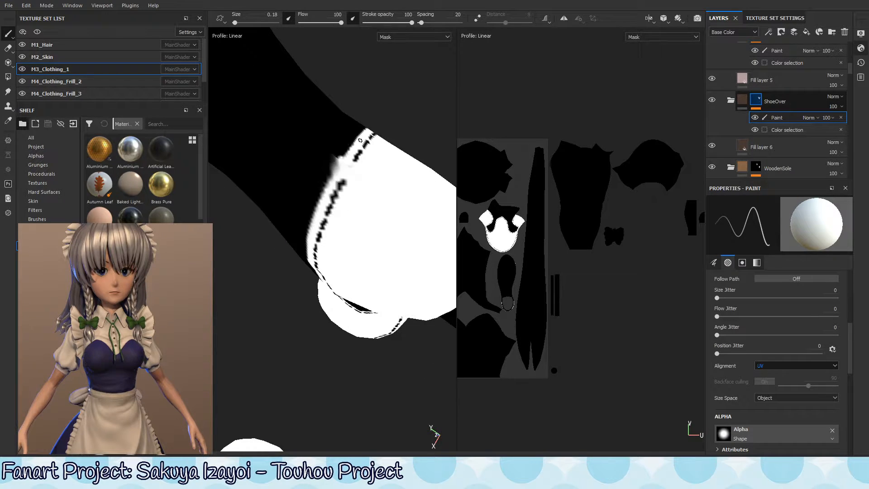
drag(355, 145, 338, 182)
key(x)
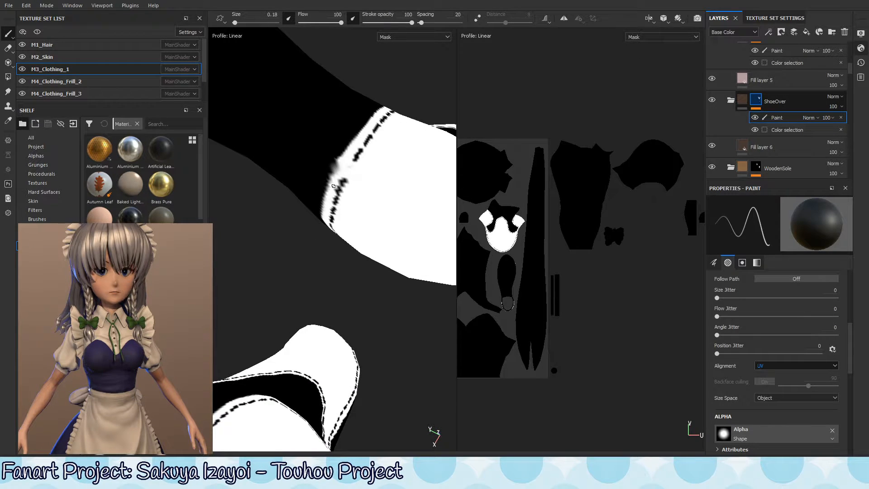
key(x)
key(x)
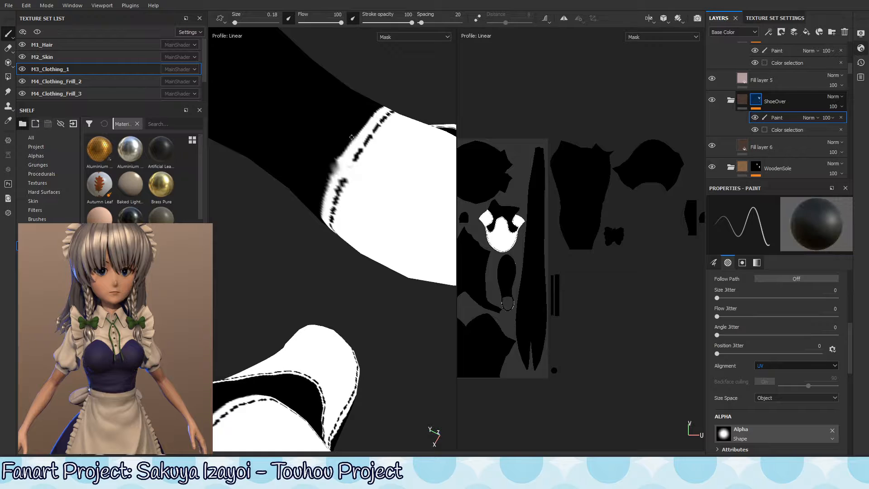
Step: Examine the ShoeOver mask's stitched edge around the heel, the boot's sides and the curved cut-outs
alt+drag(338, 172, 345, 171)
key(x)
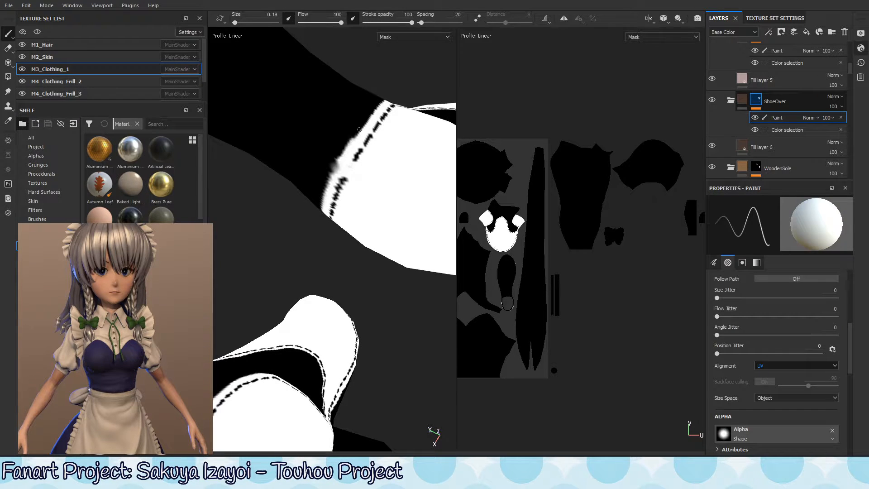
mouse_move(361, 135)
alt+mouse_down()
mouse_move(346, 147)
mouse_move(366, 123)
alt+mouse_up()
alt+drag(414, 63, 362, 121)
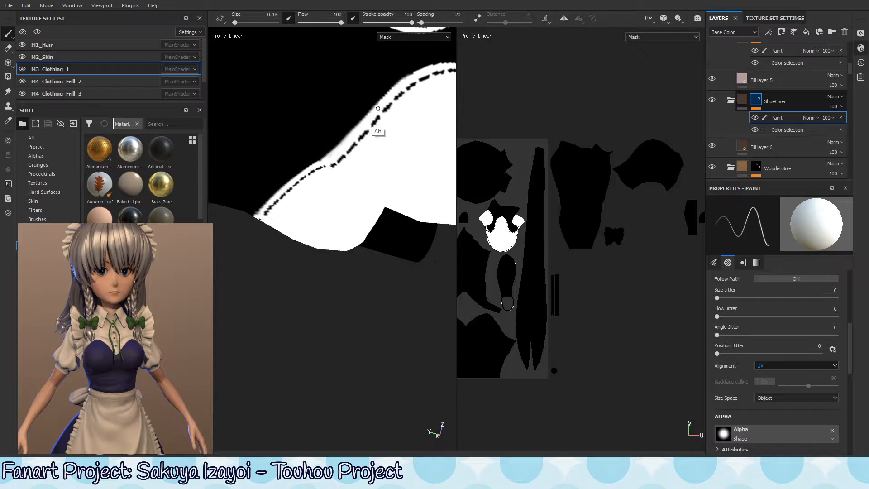
alt+drag(389, 94, 356, 177)
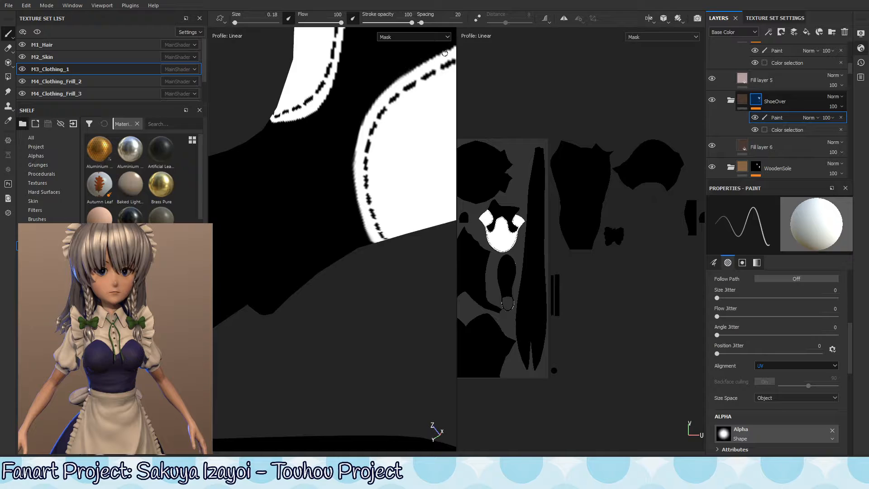
alt+drag(398, 143, 359, 200)
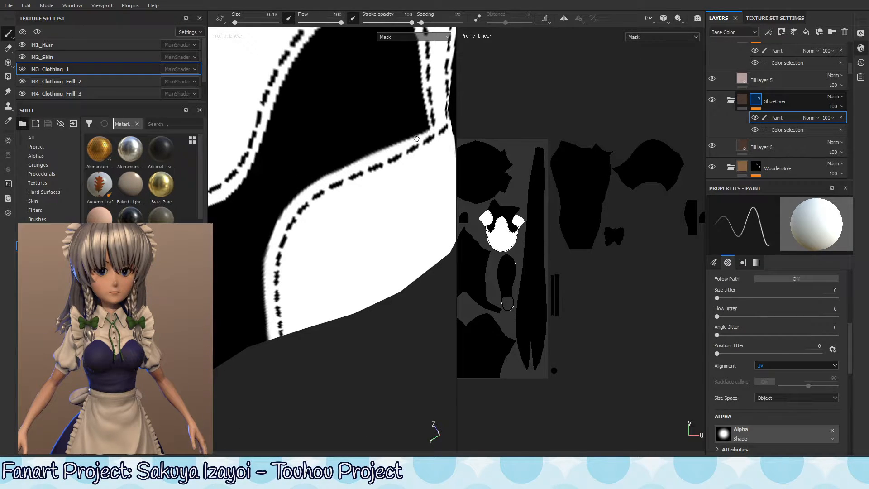
mouse_move(371, 208)
alt+mouse_down()
mouse_move(407, 165)
mouse_move(434, 108)
mouse_move(369, 188)
mouse_move(334, 203)
mouse_move(400, 139)
mouse_move(413, 168)
mouse_move(381, 164)
mouse_move(388, 175)
mouse_move(363, 164)
alt+mouse_up()
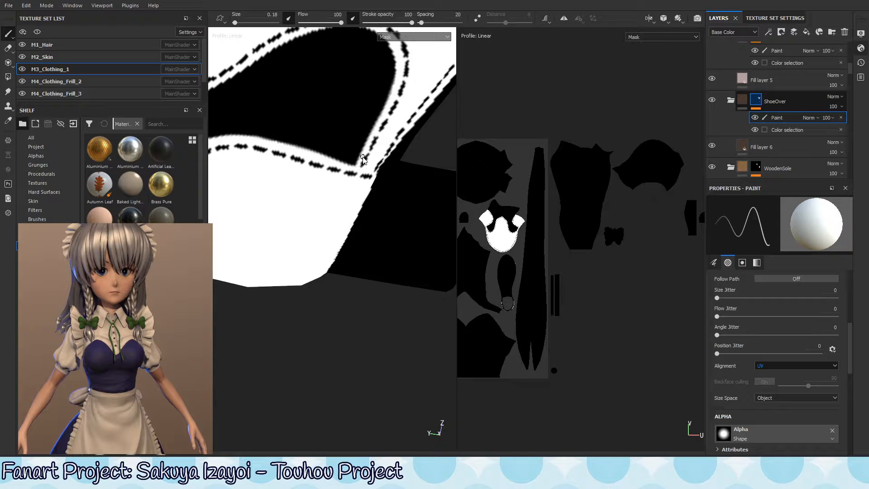
alt+drag(406, 183, 310, 186)
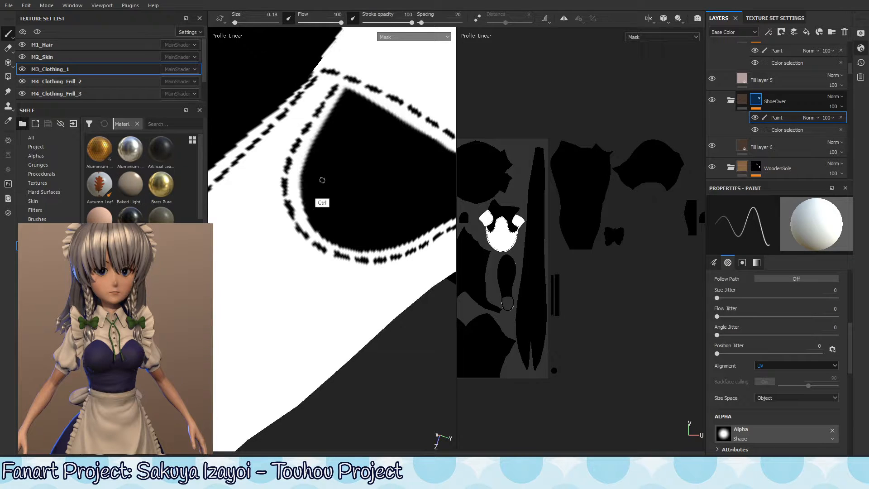
alt+drag(300, 180, 284, 222)
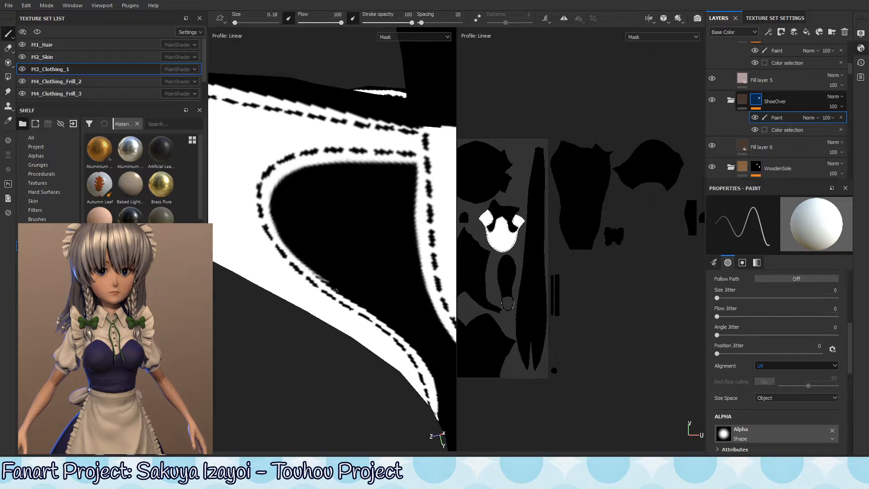
alt+drag(296, 231, 381, 158)
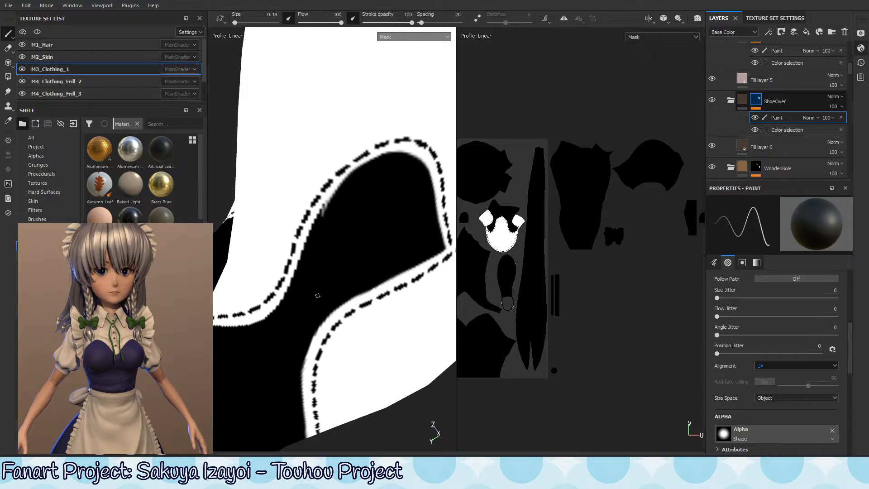
Step: Fill the dark notch in the ShoeOver mask's edge along the curved side cut-out with white strokes
middle_drag(334, 189, 337, 207)
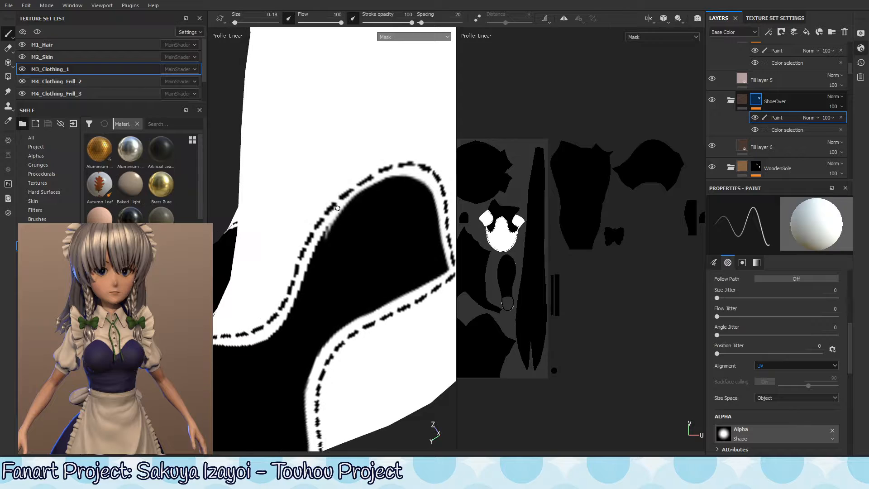
drag(334, 235, 336, 221)
key(ctrl+z)
key(x)
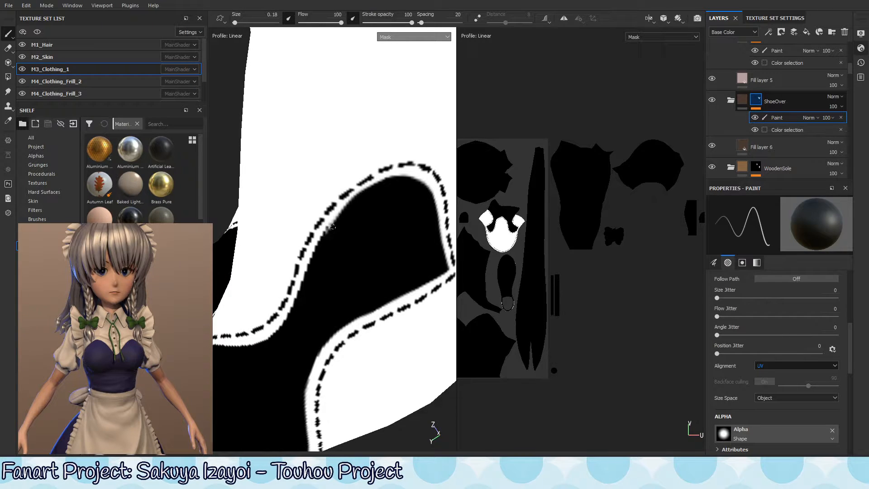
key(x)
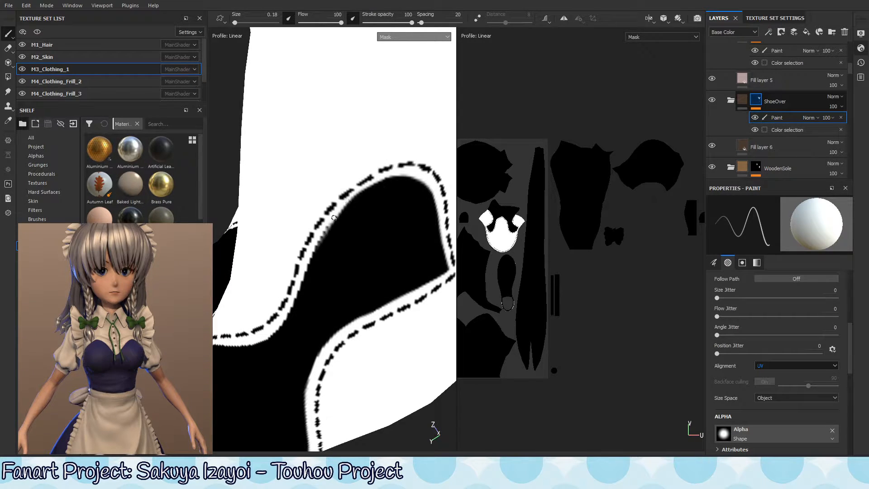
drag(334, 217, 290, 311)
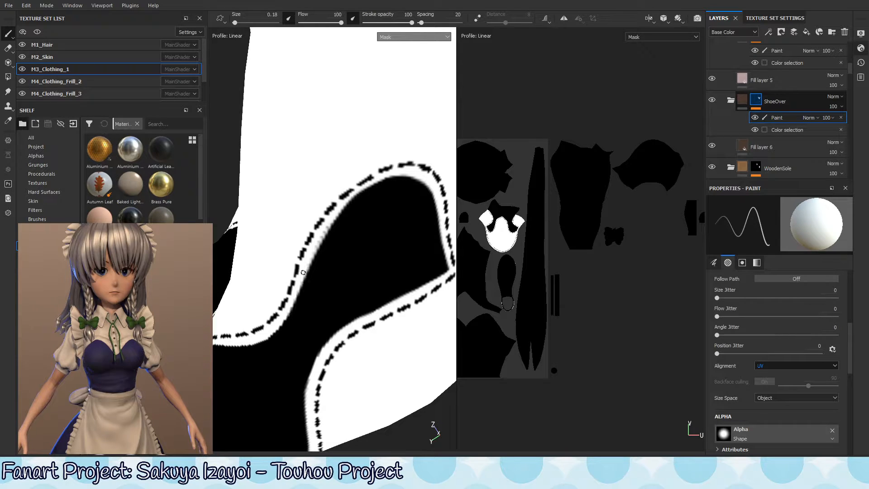
mouse_move(305, 275)
mouse_down()
mouse_move(287, 316)
mouse_move(363, 185)
mouse_move(332, 218)
mouse_up()
alt+middle_drag(325, 283, 363, 218)
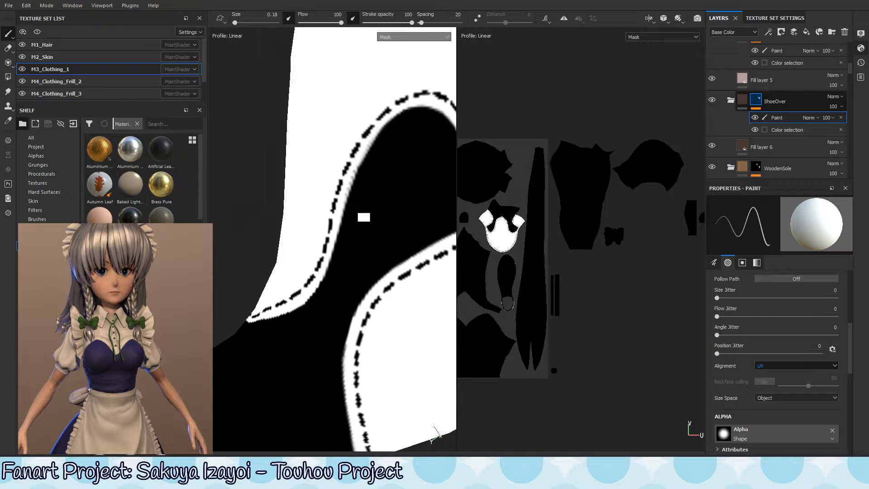
key(ctrl+z)
Step: Smooth the ShoeOver mask's edge in white from the curved cut-out towards the stitched panel's tip
drag(386, 124, 365, 154)
key(ctrl+z)
drag(386, 124, 365, 157)
alt+middle_drag(319, 297, 361, 225)
drag(366, 203, 378, 161)
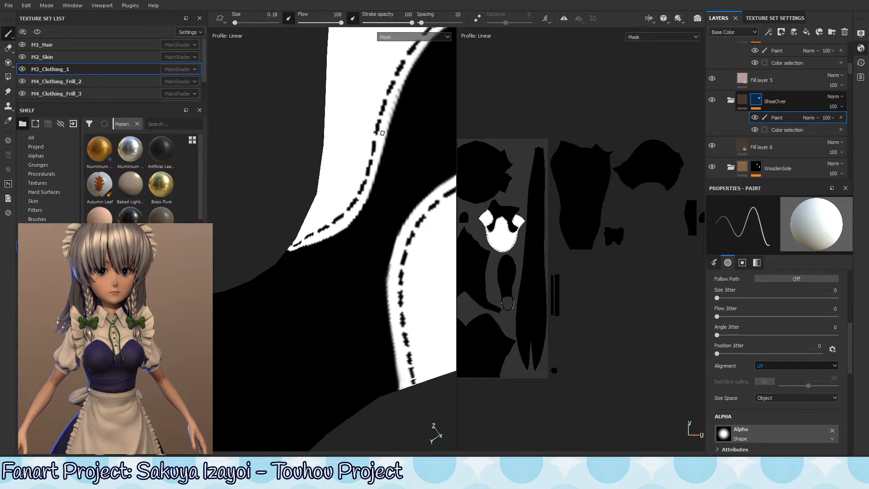
mouse_move(368, 199)
mouse_down()
mouse_move(376, 165)
mouse_move(358, 210)
mouse_move(354, 201)
mouse_move(369, 233)
mouse_move(382, 233)
mouse_move(372, 220)
mouse_up()
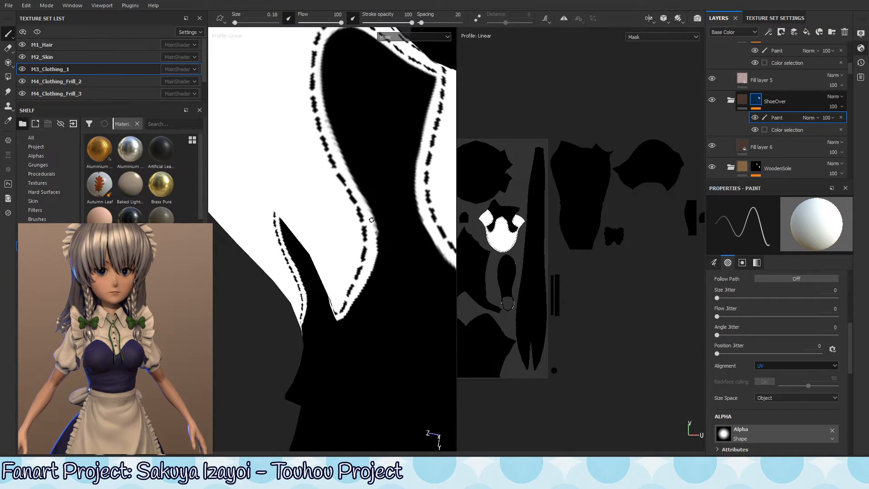
Step: Paint the ShoeOver mask's edge around the tip of the stitched ankle panel in white, undoing the last stroke
alt+drag(375, 308, 375, 207)
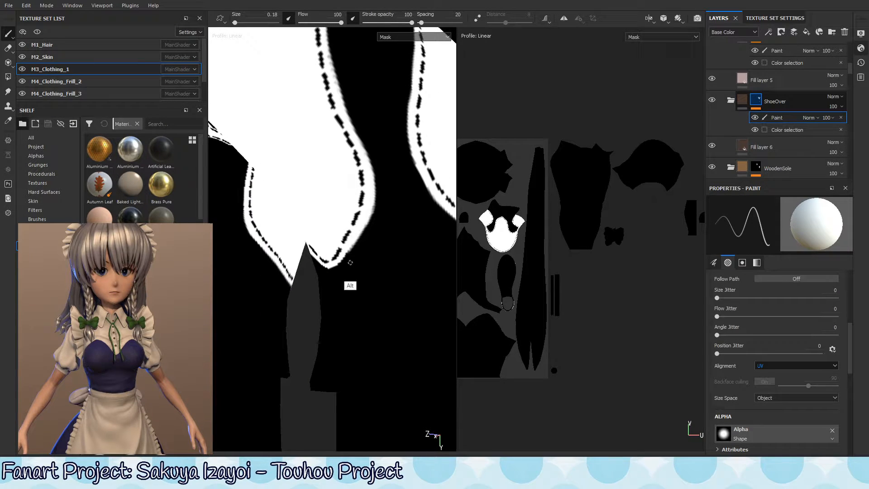
mouse_move(351, 287)
alt+mouse_down()
mouse_move(356, 230)
mouse_move(352, 286)
mouse_move(355, 273)
alt+mouse_up()
drag(362, 205, 347, 262)
mouse_move(361, 230)
mouse_down()
mouse_move(340, 282)
mouse_move(358, 294)
mouse_up()
key(ctrl+z)
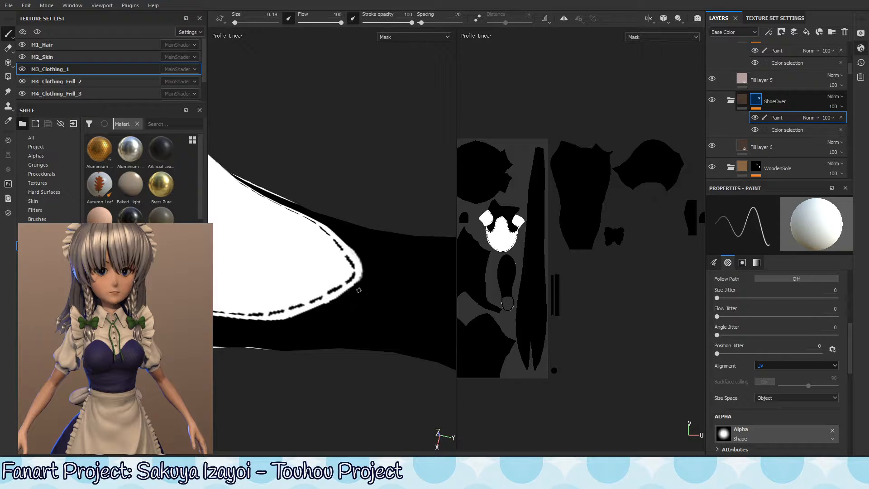
Step: Try another white stroke along the panel's rounded tip, undo the recent strokes and switch the brush to black
alt+drag(358, 290, 375, 258)
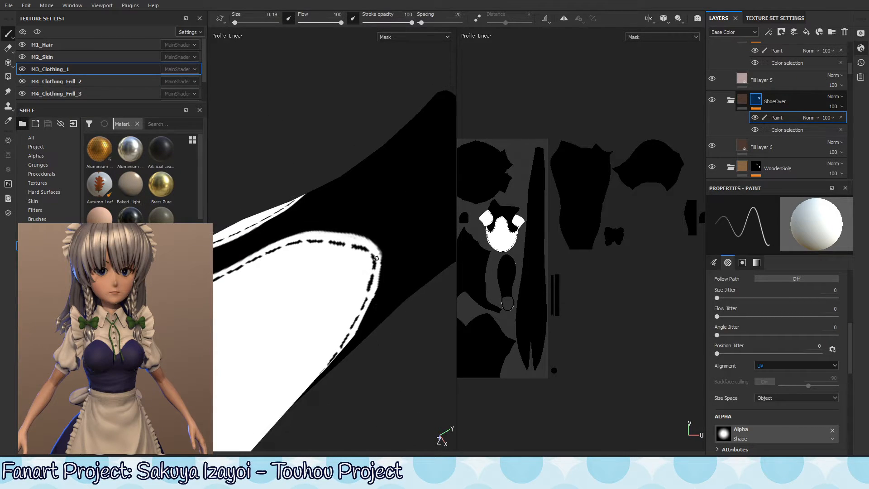
mouse_move(396, 295)
alt+mouse_down()
mouse_move(376, 252)
mouse_move(370, 316)
alt+mouse_up()
alt+drag(392, 361, 366, 204)
mouse_move(369, 151)
mouse_down()
mouse_move(360, 202)
mouse_move(363, 170)
mouse_move(370, 176)
mouse_up()
key(ctrl+z)
key(ctrl+z)
key(ctrl+z)
key(x)
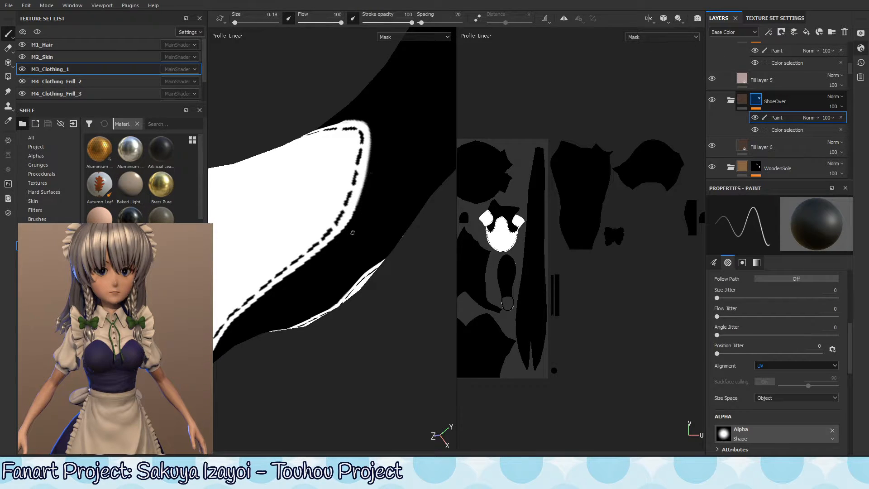
Step: Switch the brush back to white and paint the ShoeOver mask's edge along the ankle panel's rounded tip
mouse_move(353, 233)
alt+mouse_down()
mouse_move(363, 256)
mouse_move(317, 224)
alt+mouse_up()
key(x)
mouse_move(319, 154)
mouse_down()
mouse_move(328, 191)
mouse_move(328, 184)
mouse_move(325, 221)
mouse_up()
alt+drag(316, 314, 210, 277)
alt+right_drag(210, 278, 135, 278)
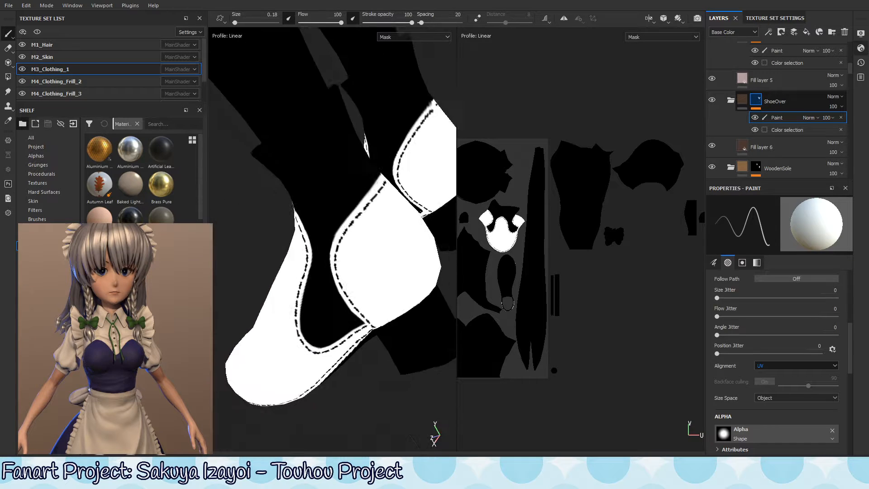
Step: Examine the ShoeOver mask's edge between the toe panel's stitching and the boot's side cut-out
alt+drag(344, 170, 311, 243)
alt+right_drag(284, 166, 491, 147)
alt+drag(343, 191, 351, 144)
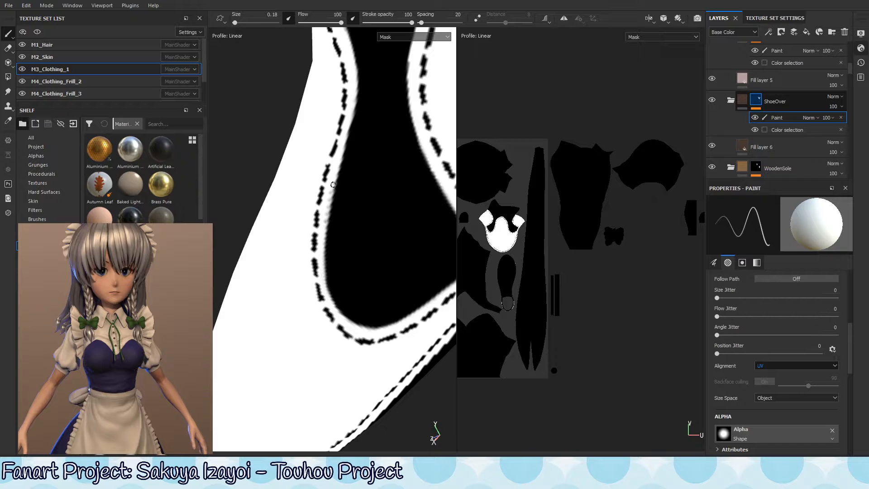
alt+right_drag(379, 231, 324, 252)
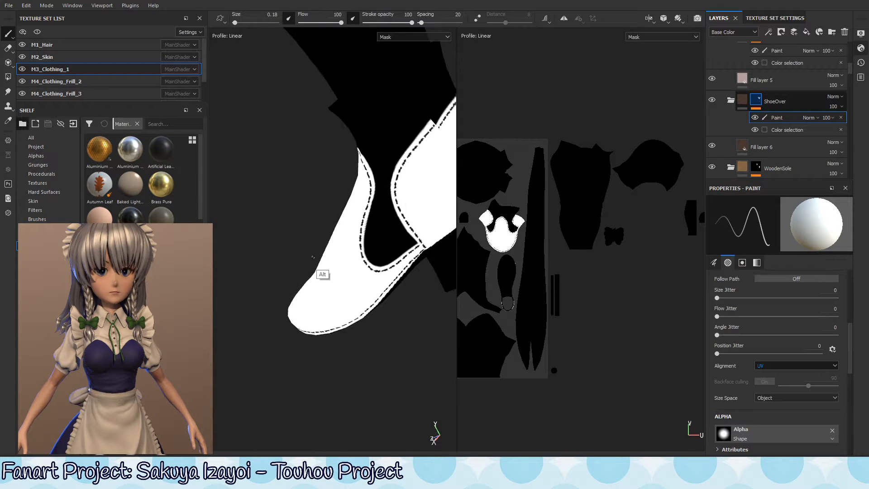
alt+drag(325, 253, 380, 252)
alt+drag(328, 274, 369, 211)
alt+middle_drag(369, 211, 405, 250)
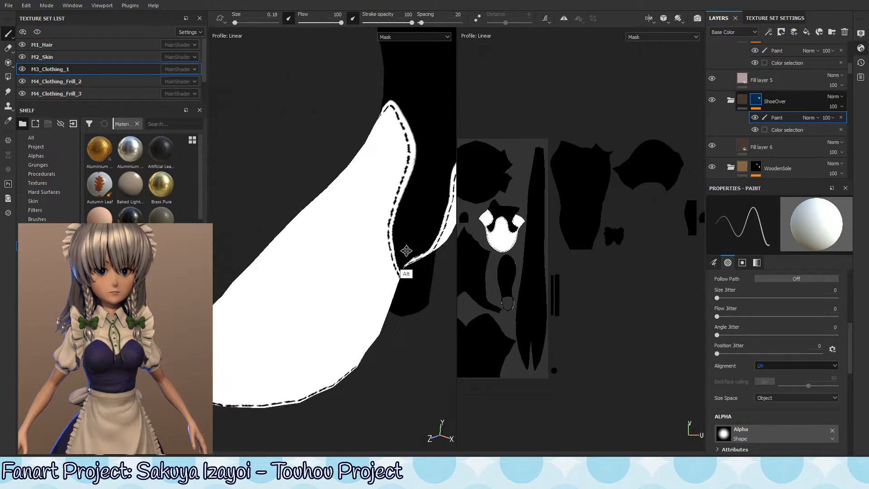
alt+right_drag(406, 250, 431, 225)
alt+middle_drag(430, 225, 335, 242)
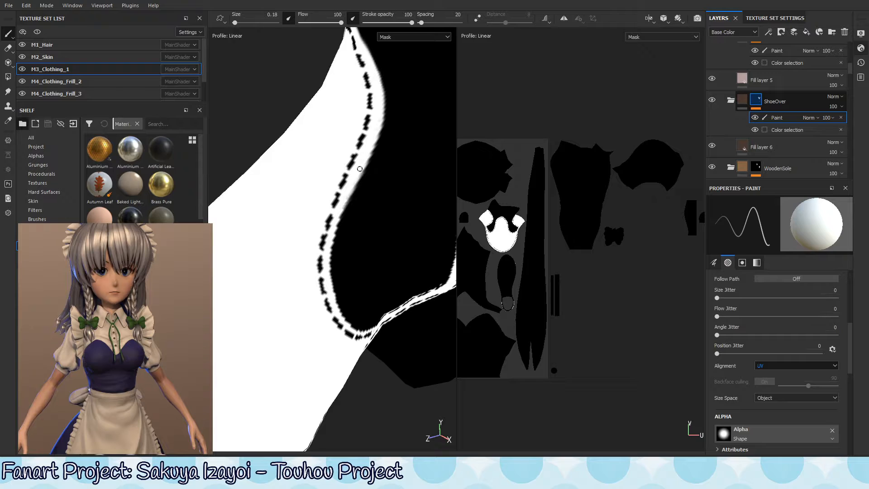
key(ctrl)
key(ctrl)
alt+drag(342, 297, 343, 237)
alt+middle_drag(343, 237, 340, 220)
alt+middle_drag(342, 274, 328, 198)
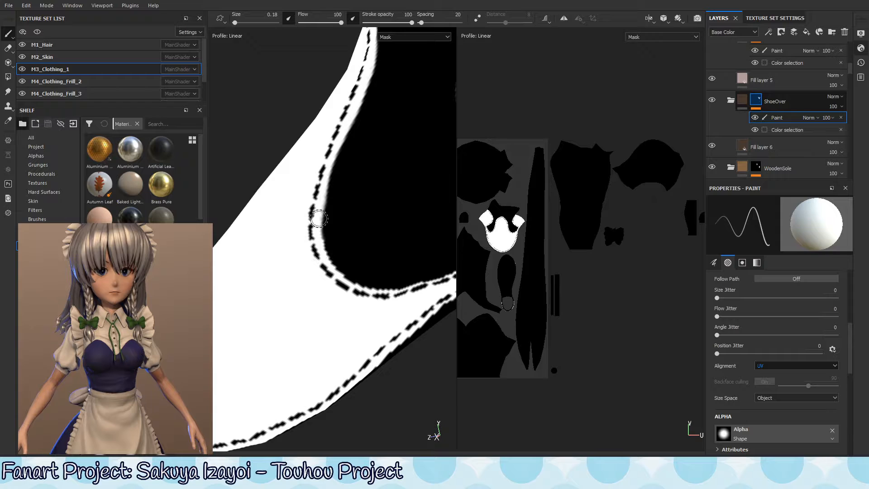
Step: Inspect the mask's edge up close around the whole side cut-out, down to its pointed corner near the sole
alt+right_drag(322, 219, 403, 196)
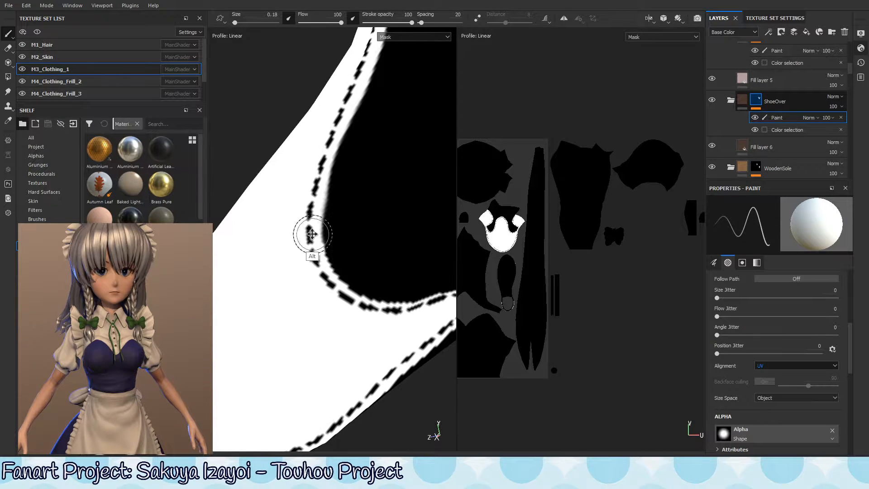
mouse_move(294, 329)
alt+middle_down()
mouse_move(291, 359)
mouse_move(294, 344)
alt+middle_up()
alt+right_drag(346, 248, 345, 115)
alt+right_drag(354, 225, 229, 299)
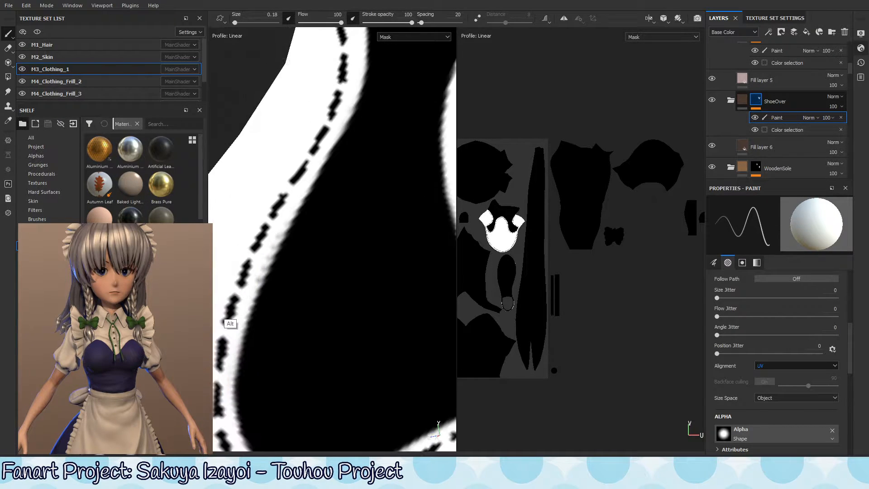
alt+middle_drag(229, 299, 310, 254)
alt+right_drag(311, 254, 365, 217)
alt+drag(365, 217, 364, 257)
alt+middle_drag(283, 335, 318, 296)
alt+drag(357, 237, 317, 292)
alt+drag(372, 209, 377, 220)
alt+middle_drag(317, 395, 312, 451)
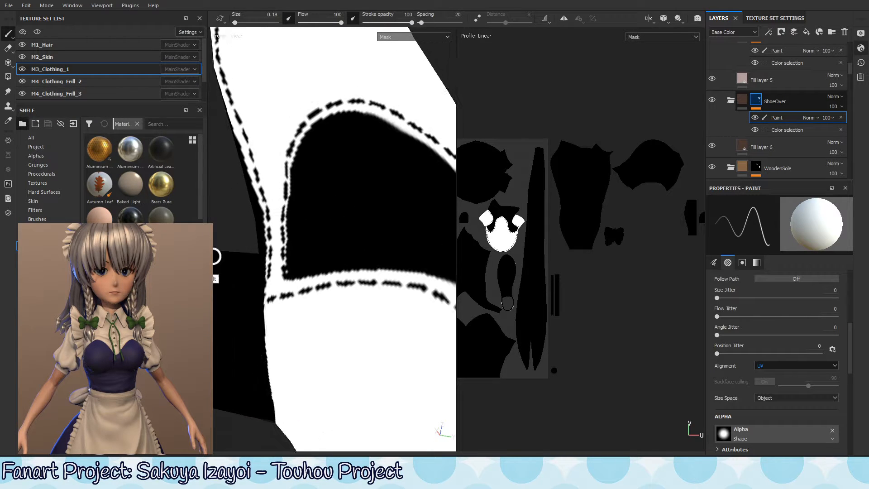
alt+middle_drag(297, 336, 283, 404)
alt+drag(284, 404, 249, 413)
mouse_move(344, 199)
alt+mouse_down()
mouse_move(335, 285)
mouse_move(348, 235)
mouse_move(305, 241)
mouse_move(316, 188)
mouse_move(340, 221)
alt+mouse_up()
Step: Widen the ShoeOver mask's edge with white strokes along the cut-out's curve towards its pointed corner
alt+right_drag(338, 221, 302, 305)
mouse_move(331, 263)
alt+mouse_down()
mouse_move(343, 168)
mouse_move(300, 249)
mouse_move(312, 213)
mouse_move(301, 158)
mouse_move(284, 189)
mouse_move(300, 306)
mouse_move(293, 282)
mouse_move(318, 330)
mouse_move(351, 354)
alt+mouse_up()
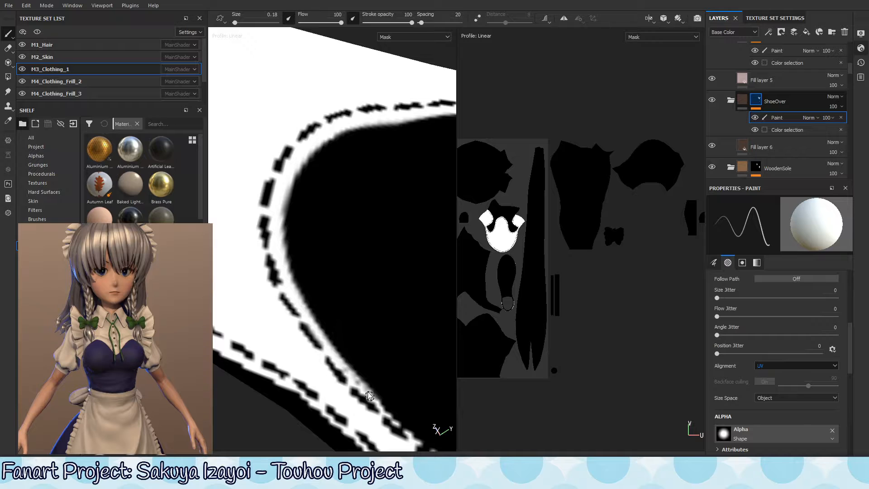
drag(321, 331, 381, 404)
drag(355, 374, 418, 438)
drag(388, 413, 421, 440)
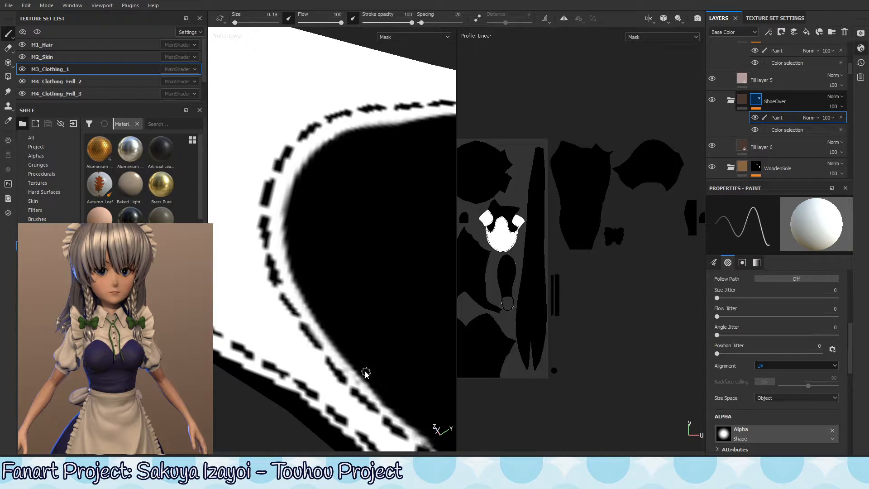
Step: Smooth the mask's edge in white at the cut-out's pointed corner, undoing the stray stroke beside the sole stitching
mouse_move(359, 368)
alt+mouse_down()
mouse_move(353, 227)
mouse_move(399, 195)
mouse_move(401, 246)
mouse_move(424, 219)
alt+mouse_up()
mouse_move(319, 242)
mouse_down()
mouse_move(328, 234)
mouse_move(335, 258)
mouse_up()
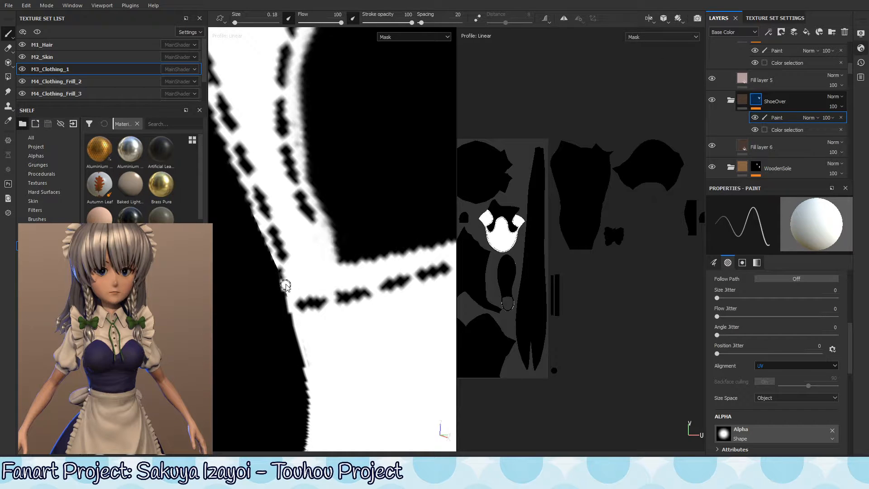
drag(283, 278, 280, 263)
key(ctrl+z)
mouse_move(333, 226)
mouse_down()
mouse_move(336, 257)
mouse_move(333, 243)
mouse_move(340, 250)
mouse_up()
alt+middle_drag(323, 194, 340, 302)
drag(324, 263, 354, 347)
alt+middle_drag(379, 221, 355, 163)
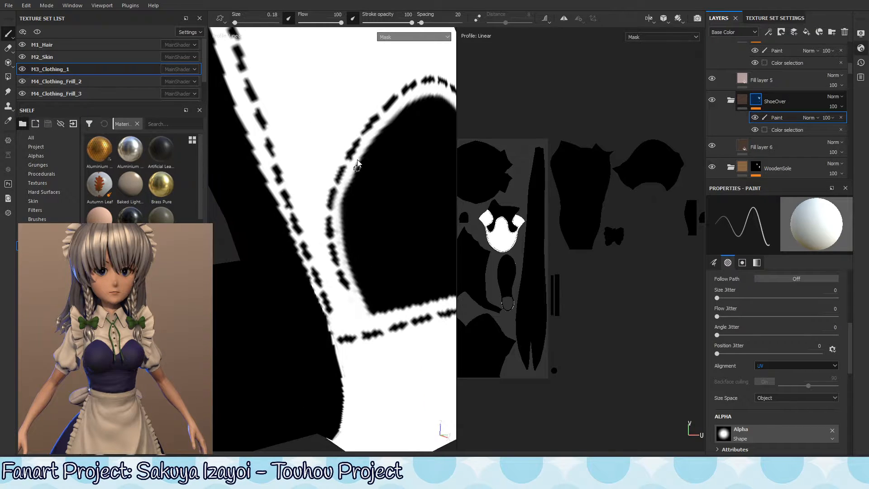
key(x)
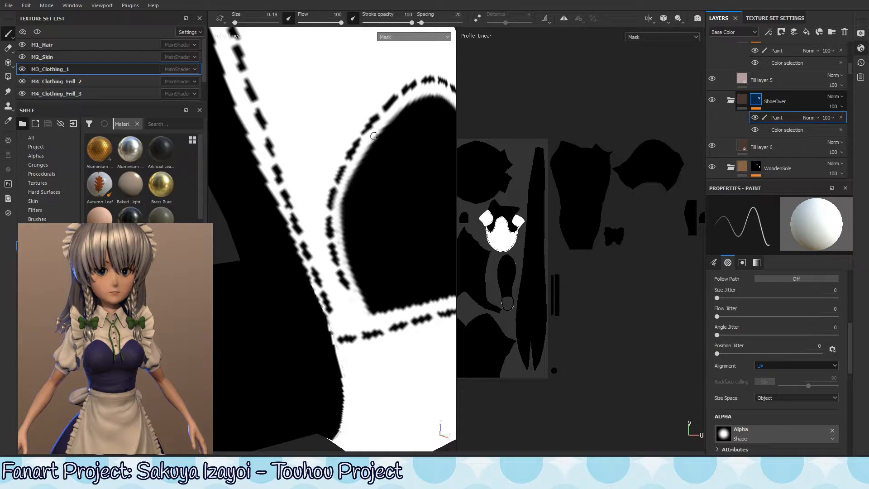
mouse_move(422, 113)
alt+mouse_down()
mouse_move(403, 111)
mouse_move(411, 136)
mouse_move(398, 155)
mouse_move(374, 132)
mouse_move(365, 221)
mouse_move(305, 206)
mouse_move(381, 184)
mouse_move(393, 141)
alt+mouse_up()
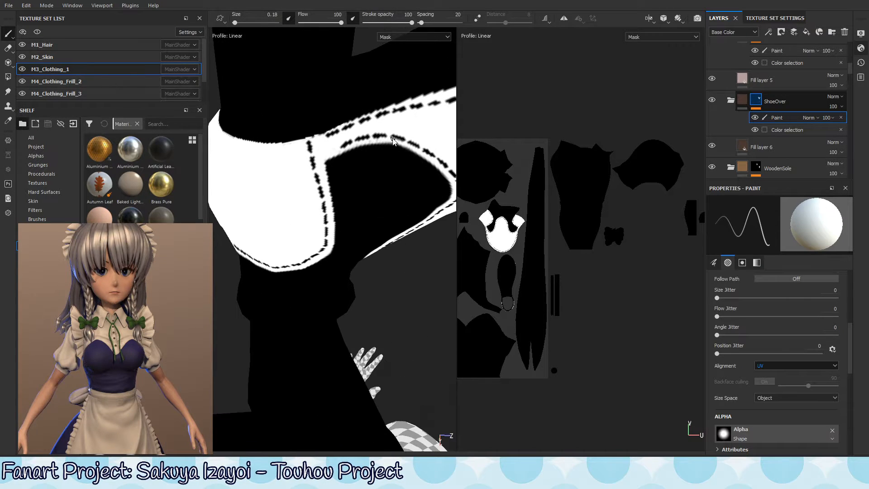
alt+drag(388, 170, 378, 200)
alt+middle_drag(378, 199, 333, 217)
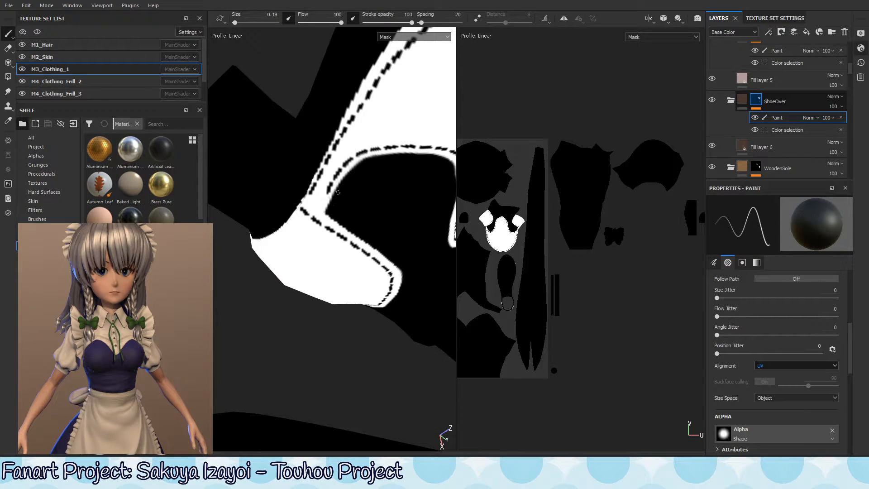
key(x)
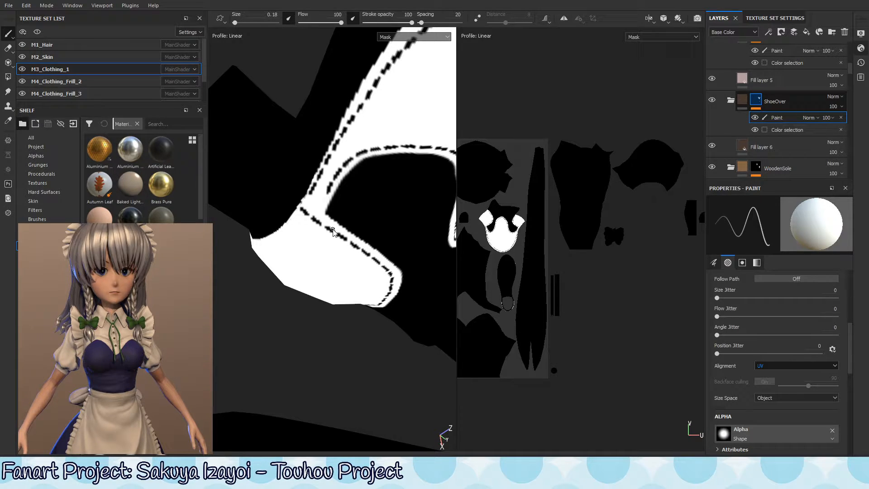
Step: Display the full material in a 3D-only view and frame the boot from the side
alt+drag(339, 254, 235, 293)
key(m)
alt+right_drag(234, 293, 216, 309)
alt+right_drag(369, 225, 394, 136)
alt+drag(293, 274, 321, 336)
alt+middle_drag(426, 265, 303, 208)
alt+right_drag(371, 238, 400, 202)
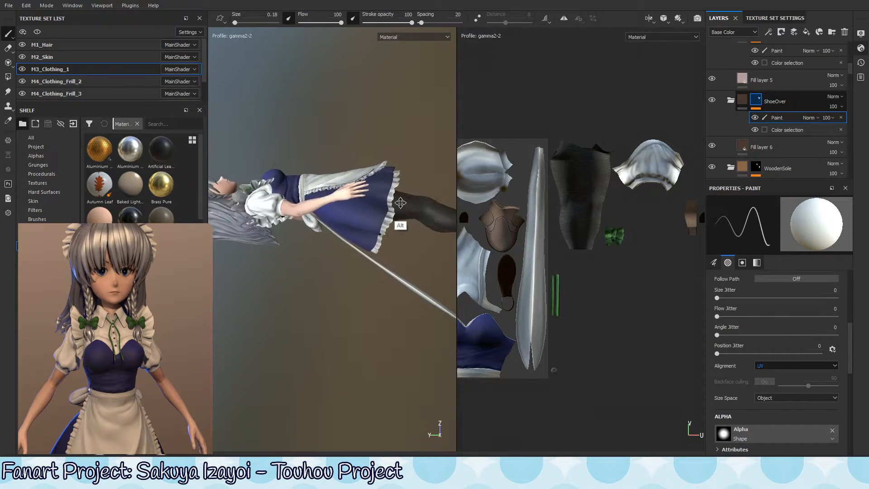
alt+middle_drag(400, 202, 267, 258)
key(F2)
alt+drag(443, 230, 510, 203)
alt+right_drag(552, 188, 675, 156)
alt+right_drag(367, 201, 532, 162)
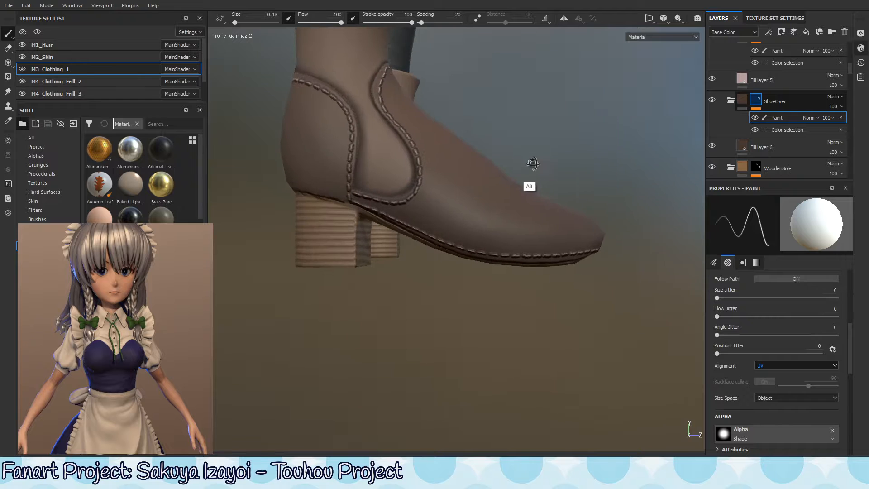
Step: Examine the leather edges and stitching around the boot's side cut-out, checking them briefly against the ShoeOver mask
alt+drag(531, 163, 355, 199)
alt+right_drag(354, 199, 600, 134)
alt+drag(349, 169, 364, 181)
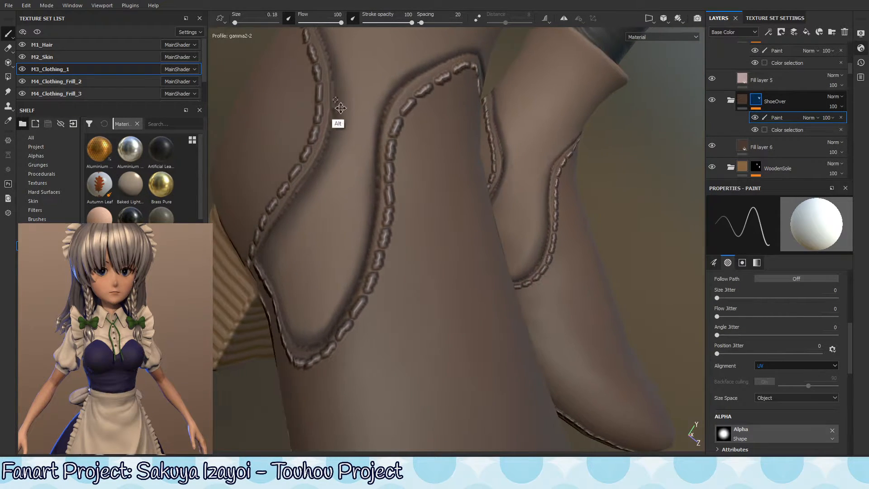
alt+drag(339, 106, 361, 165)
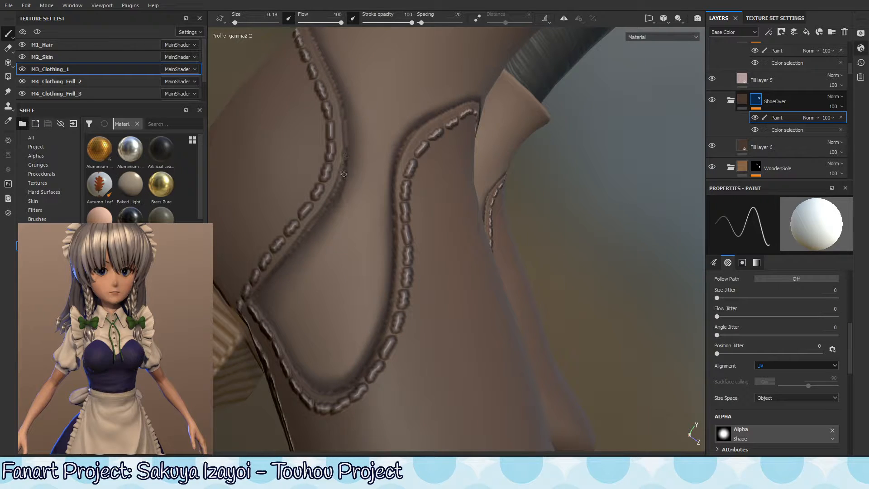
alt+drag(344, 209, 344, 152)
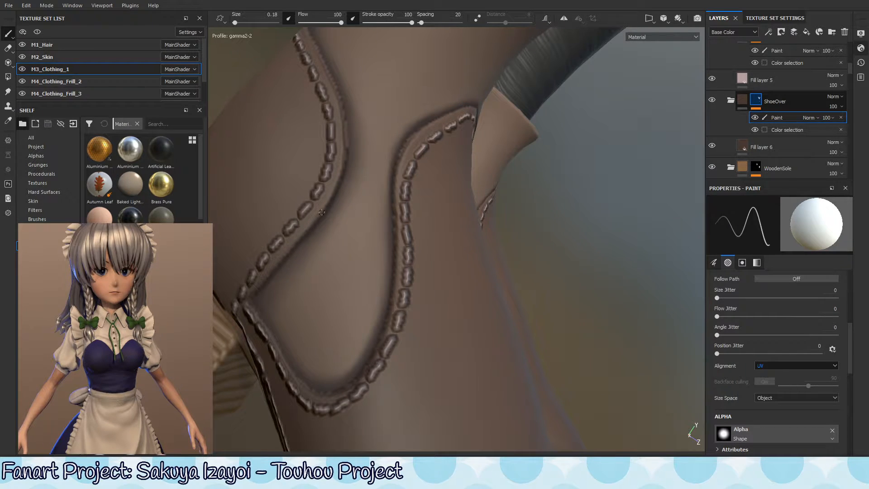
alt+drag(364, 181, 348, 147)
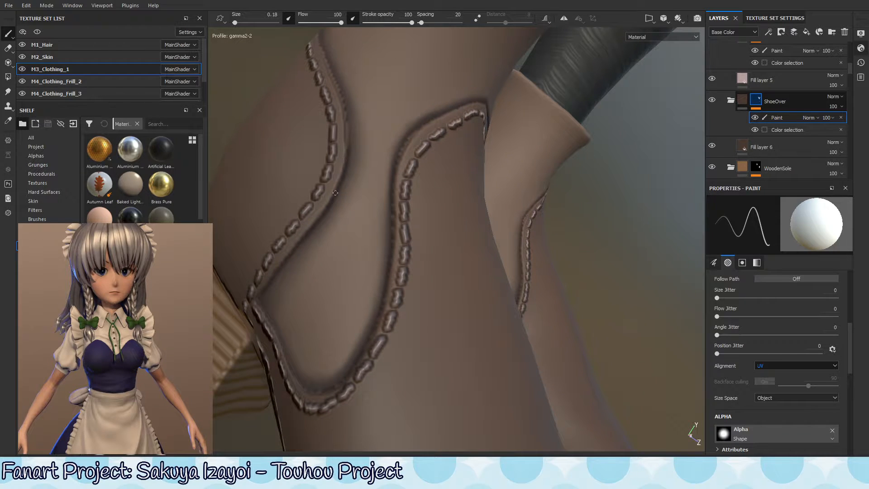
key(shift+c)
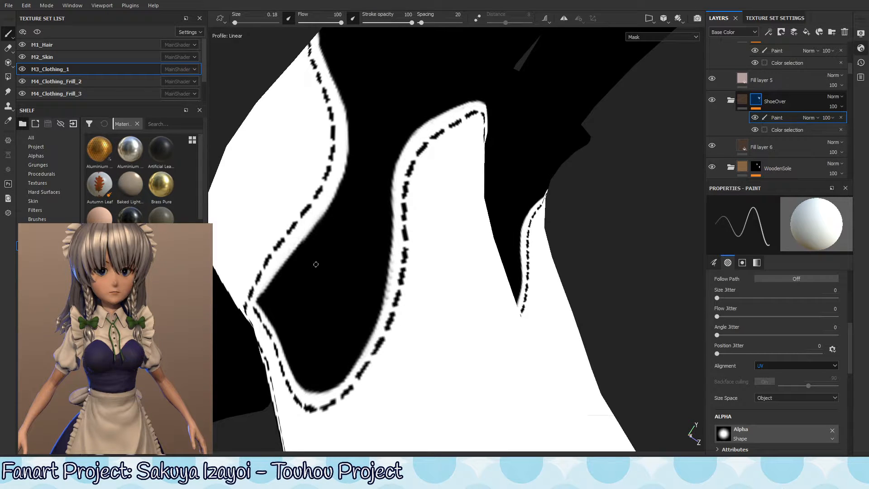
key(m)
Step: Inspect the heel panel's stitched edge from the side around to the seam at the back of the ankle
alt+drag(351, 132, 325, 111)
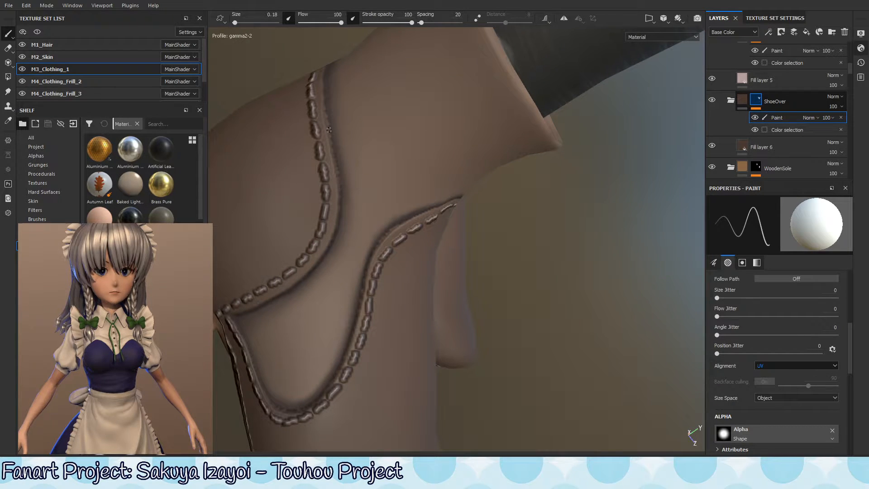
alt+drag(333, 170, 335, 145)
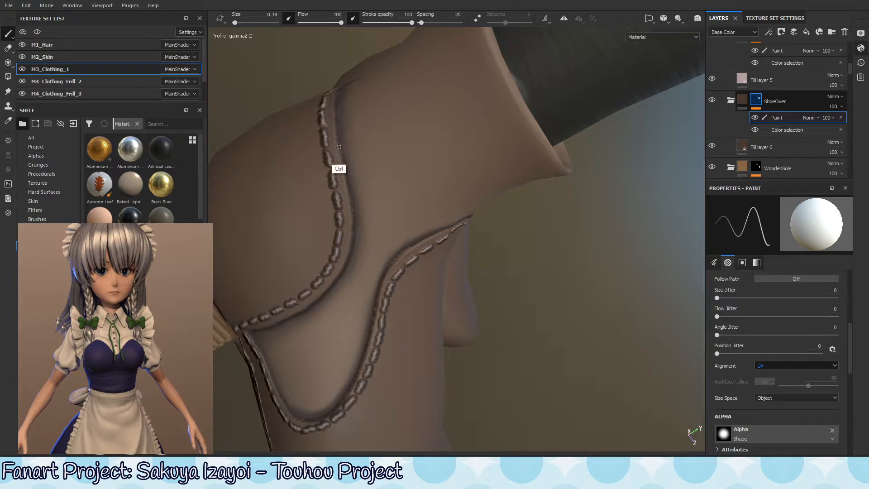
alt+drag(341, 150, 344, 96)
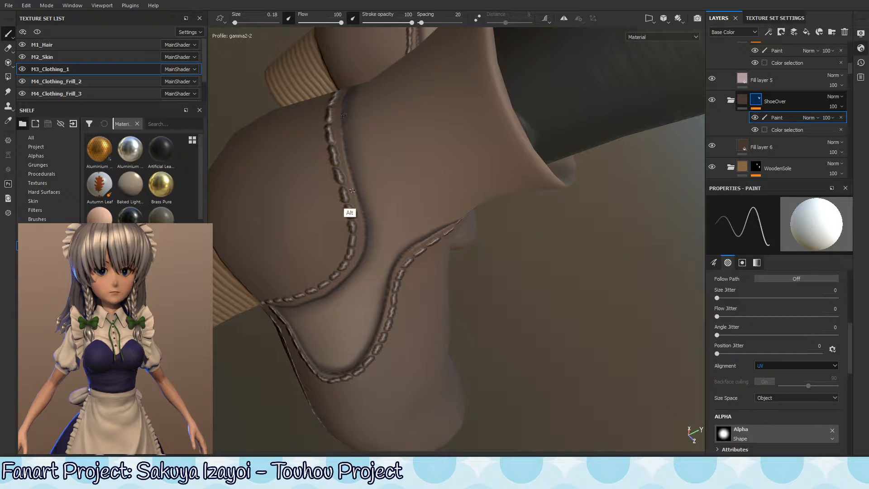
alt+drag(352, 191, 341, 131)
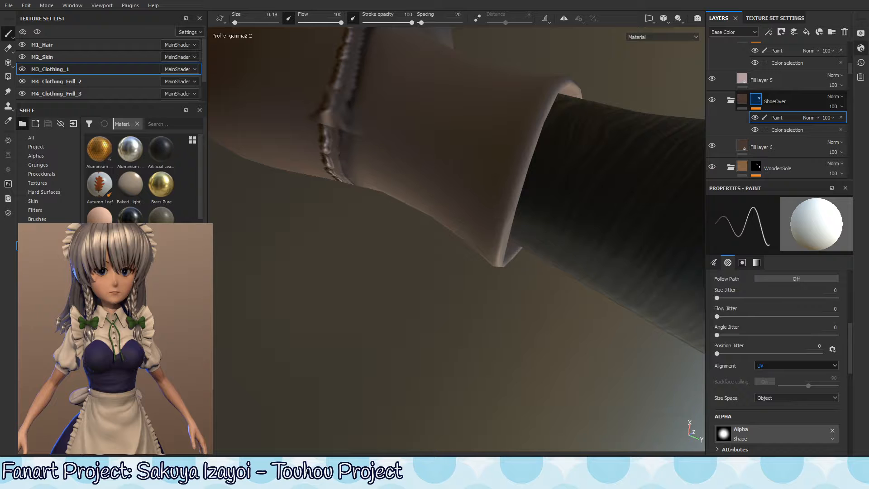
alt+drag(374, 195, 446, 139)
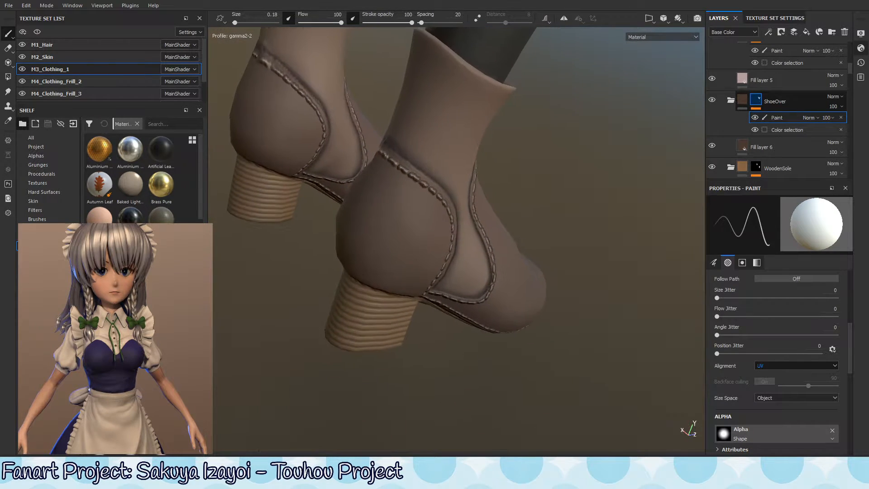
alt+right_drag(490, 253, 213, 290)
alt+drag(396, 293, 478, 194)
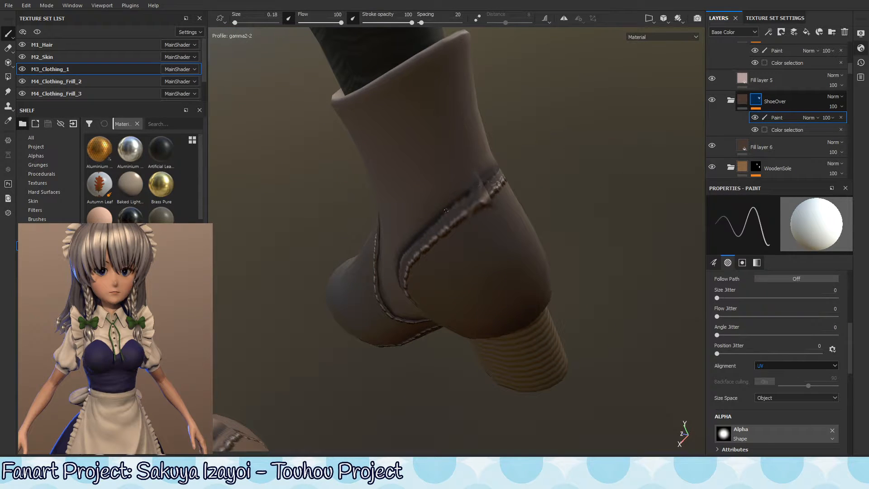
Step: Touch up the ShoeOver mask along the stitched heel seam with small black and white brush strokes
alt+drag(451, 223, 533, 214)
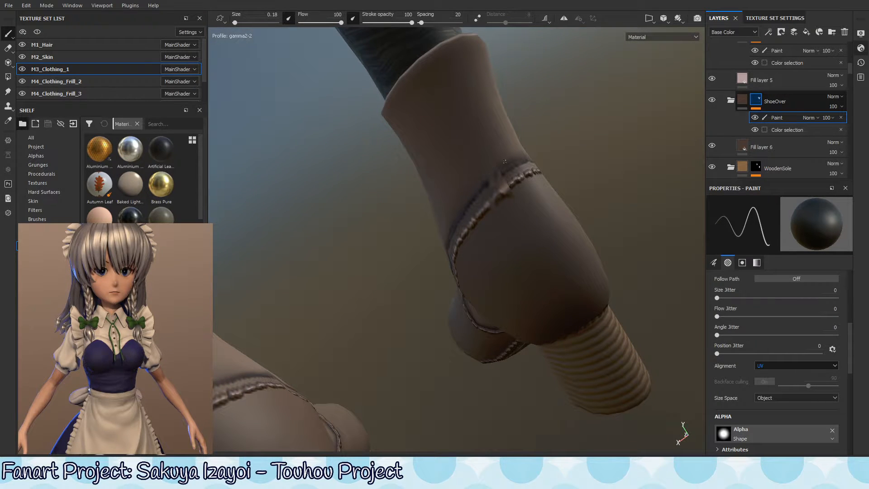
alt+right_drag(450, 250, 281, 313)
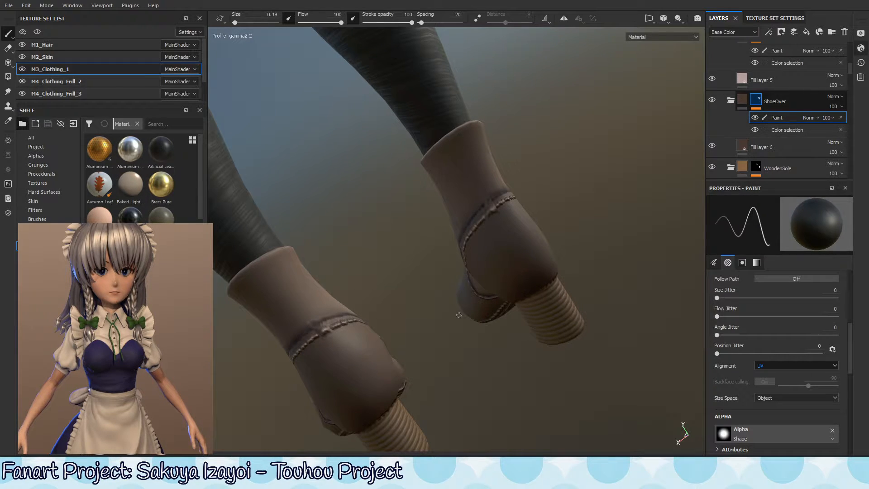
alt+drag(477, 226, 584, 199)
alt+right_drag(450, 254, 603, 212)
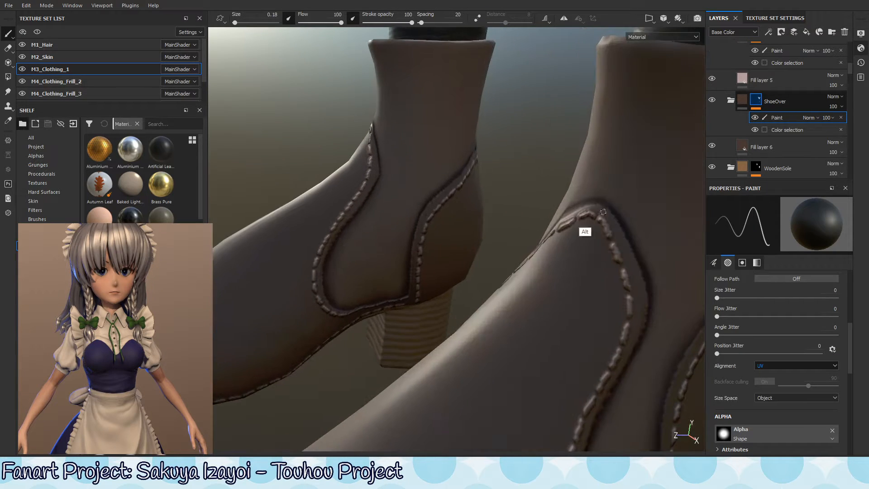
mouse_move(451, 191)
alt+mouse_down()
mouse_move(431, 200)
mouse_move(442, 203)
mouse_move(448, 192)
alt+mouse_up()
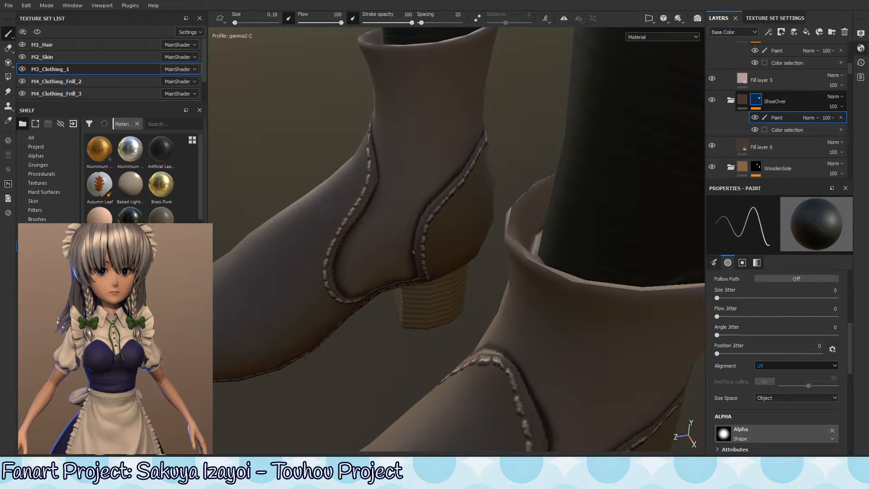
key(x)
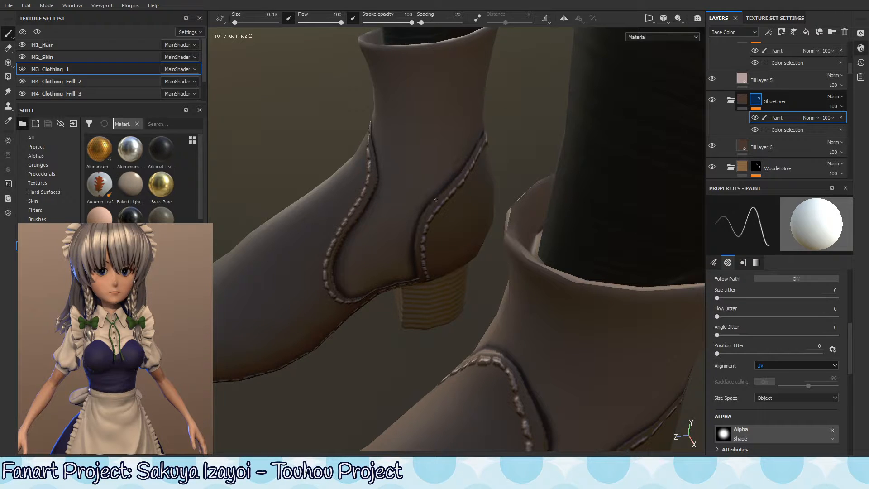
alt+drag(442, 196, 465, 158)
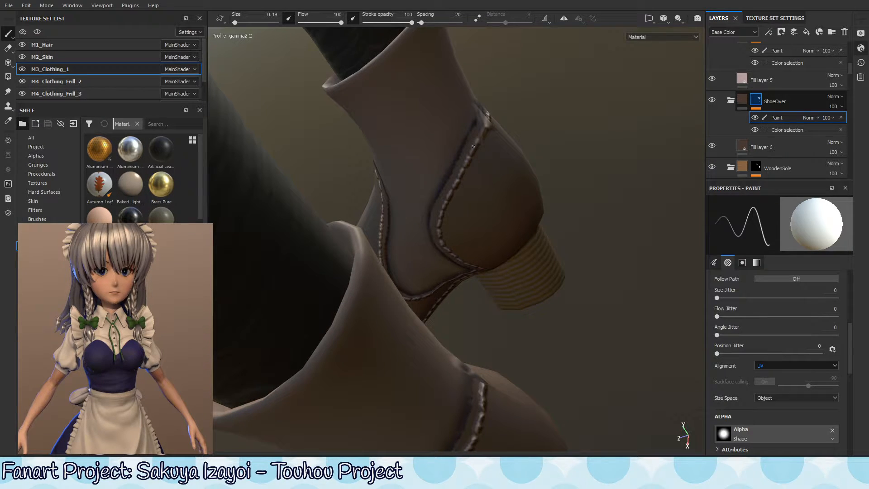
alt+drag(479, 147, 466, 122)
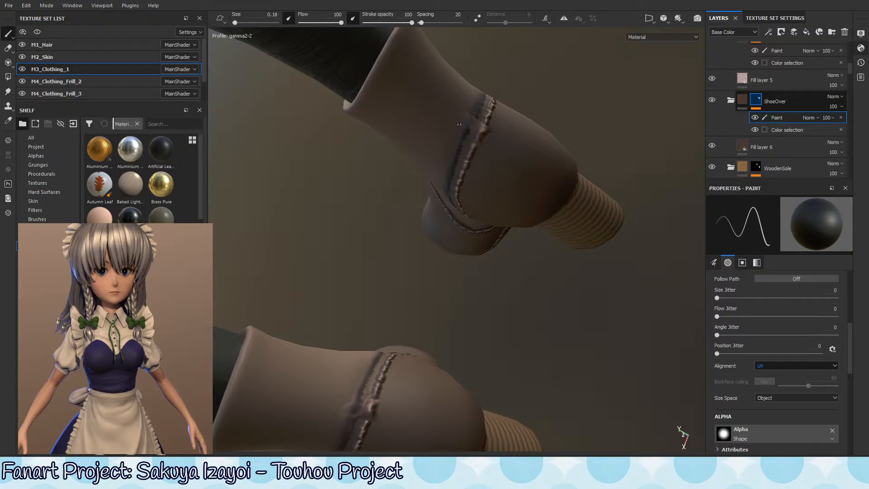
mouse_move(466, 122)
alt+mouse_down()
mouse_move(555, 124)
mouse_move(471, 112)
alt+mouse_up()
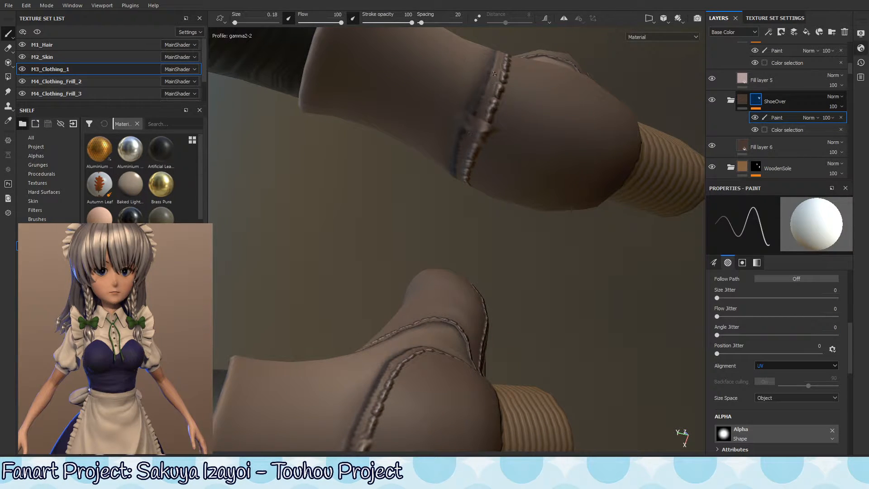
key(ctrl)
Step: Display the ShoeOver layer's mask in the viewport with the back of the shoe in close view
alt+right_drag(503, 115, 326, 222)
alt+right_drag(549, 186, 359, 295)
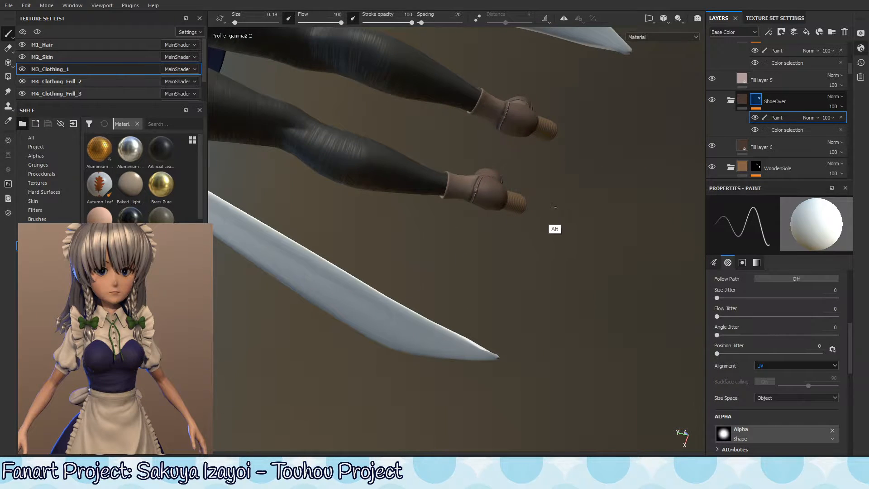
alt+drag(555, 207, 408, 250)
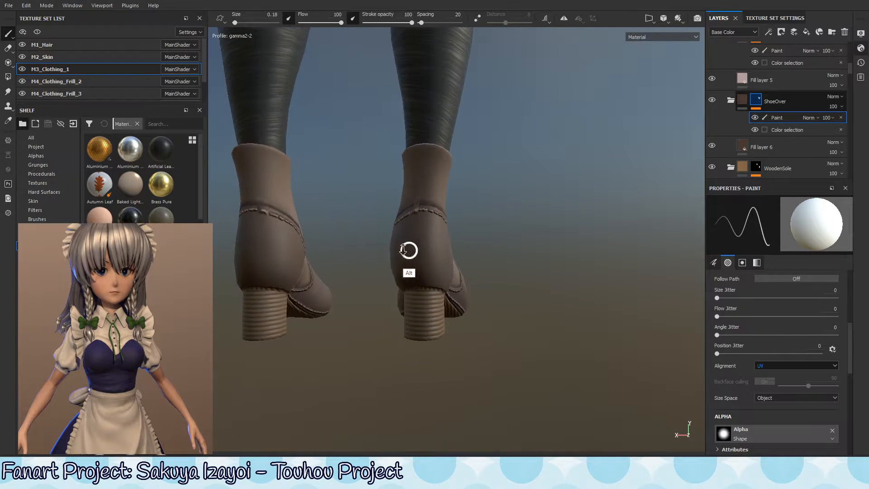
alt+right_drag(409, 251, 456, 195)
alt+drag(456, 195, 423, 225)
key(shift+c)
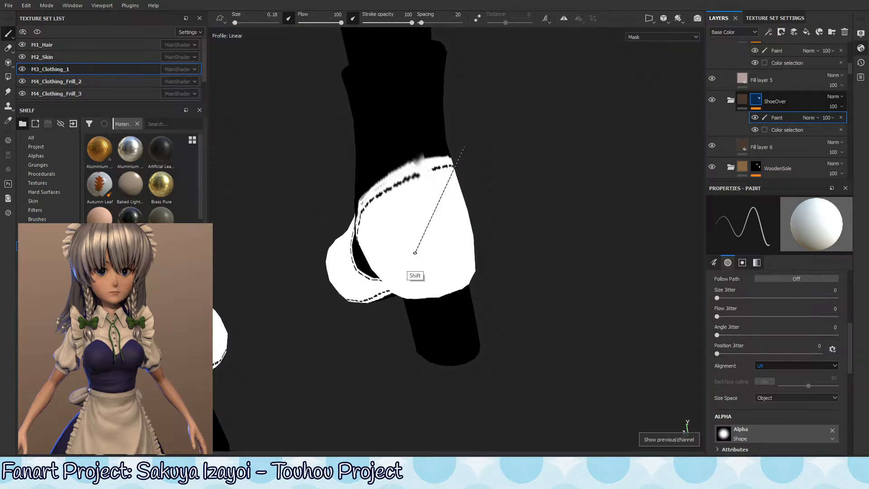
alt+right_drag(410, 152, 488, 163)
mouse_move(444, 173)
alt+mouse_down()
mouse_move(427, 162)
mouse_move(438, 192)
mouse_move(427, 180)
mouse_move(440, 170)
alt+mouse_up()
mouse_move(438, 174)
mouse_down()
mouse_move(428, 159)
mouse_move(455, 150)
mouse_move(425, 145)
mouse_move(408, 119)
mouse_up()
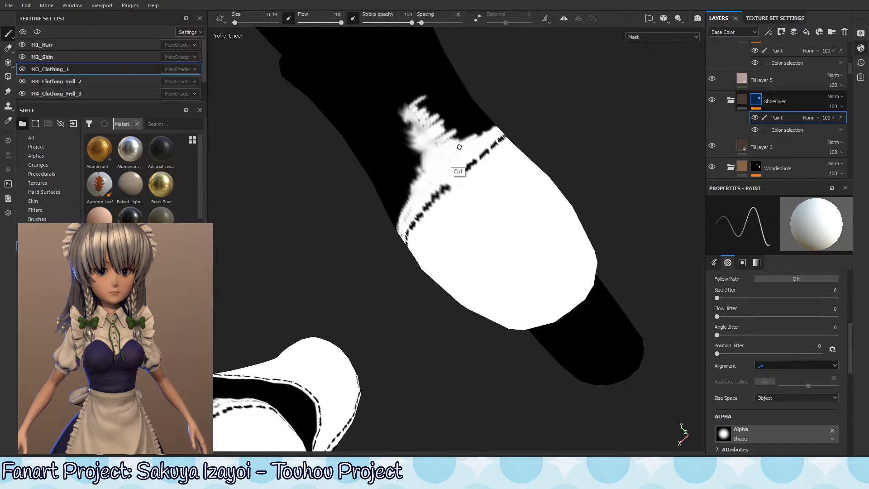
key(ctrl+z)
Step: Clean up the mask edge above the stitching at the back of the heel, alternating black and white strokes
alt+drag(437, 167, 445, 148)
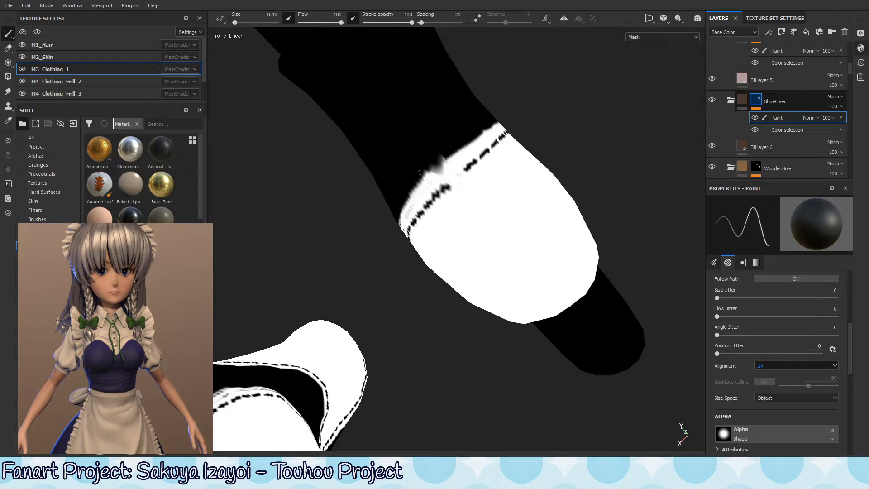
mouse_move(430, 169)
mouse_down()
mouse_move(412, 192)
mouse_move(432, 166)
mouse_up()
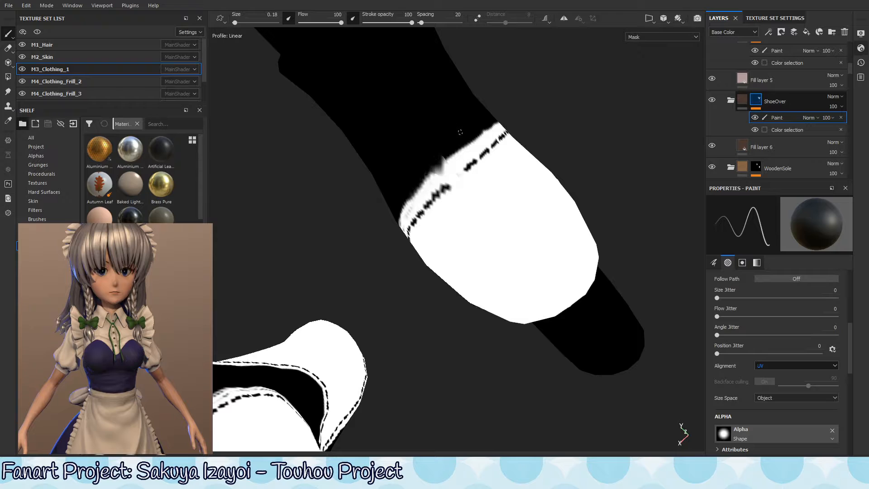
key(x)
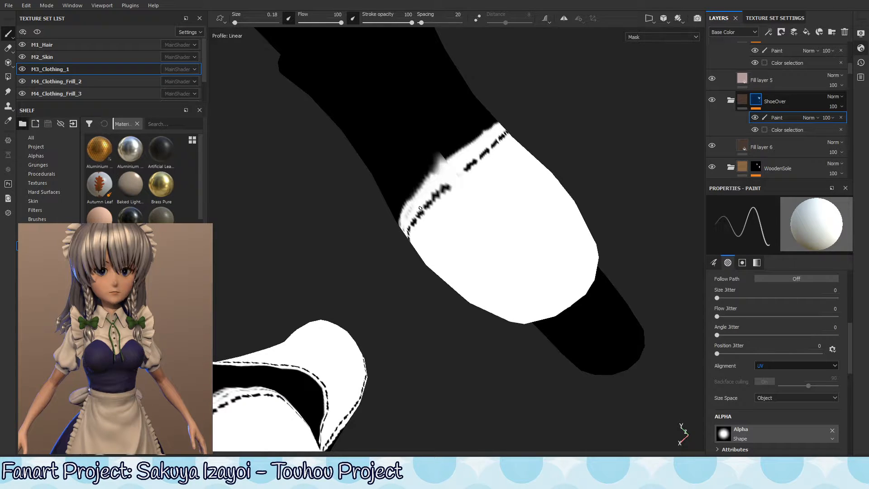
key(x)
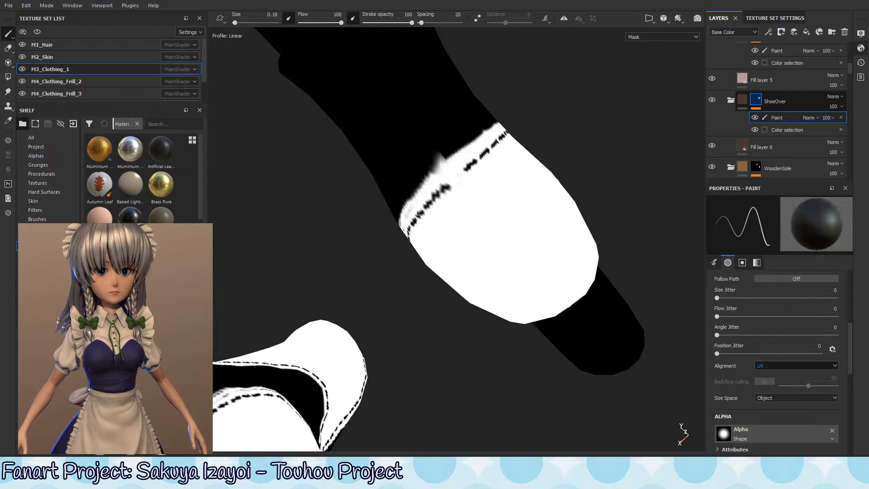
key(x)
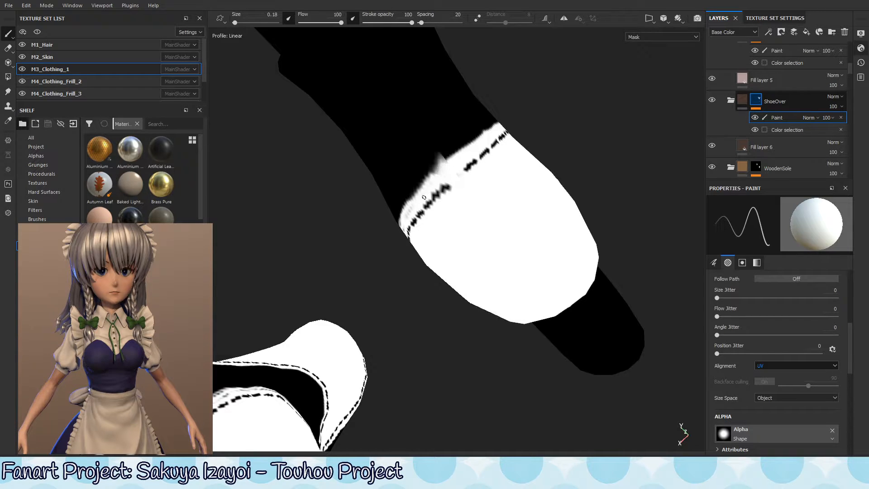
key(x)
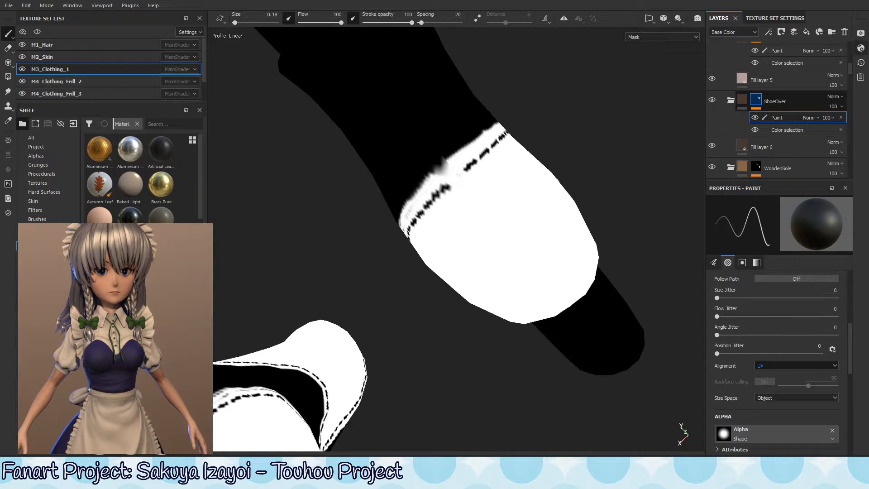
key(x)
Step: Smooth the ragged mask edge beside the stitching on the side of the heel panel with black and white strokes
alt+drag(436, 175, 445, 169)
alt+drag(386, 245, 424, 251)
alt+right_drag(378, 258, 398, 235)
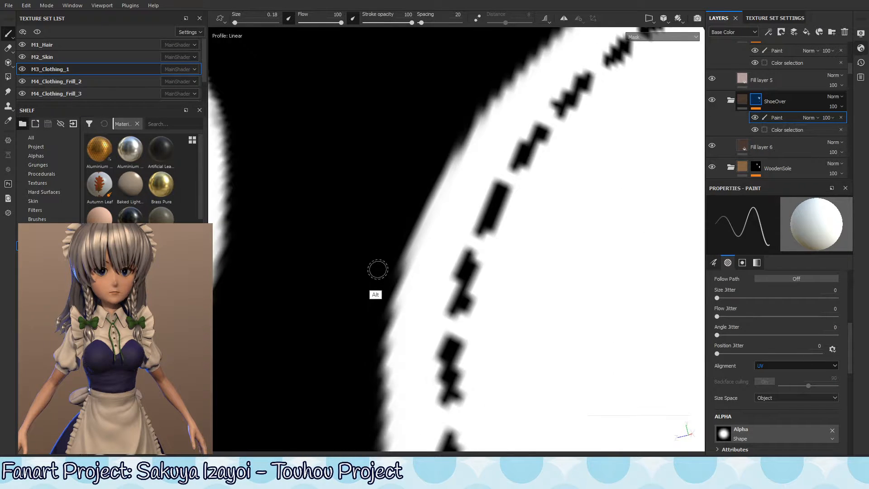
alt+drag(372, 271, 622, 204)
alt+right_drag(622, 203, 289, 242)
alt+drag(288, 243, 425, 244)
alt+right_drag(425, 244, 416, 242)
alt+right_drag(449, 164, 602, 190)
key(x)
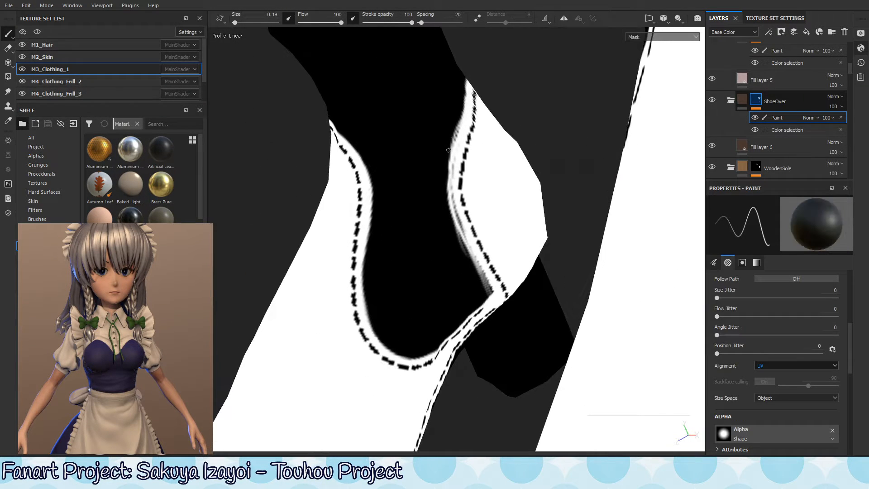
key(x)
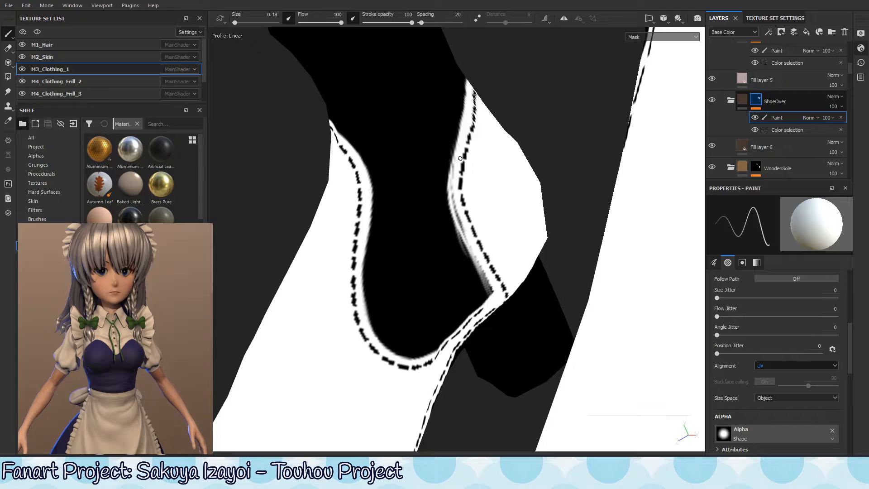
mouse_move(454, 163)
mouse_down()
mouse_move(464, 231)
mouse_move(487, 284)
mouse_up()
key(x)
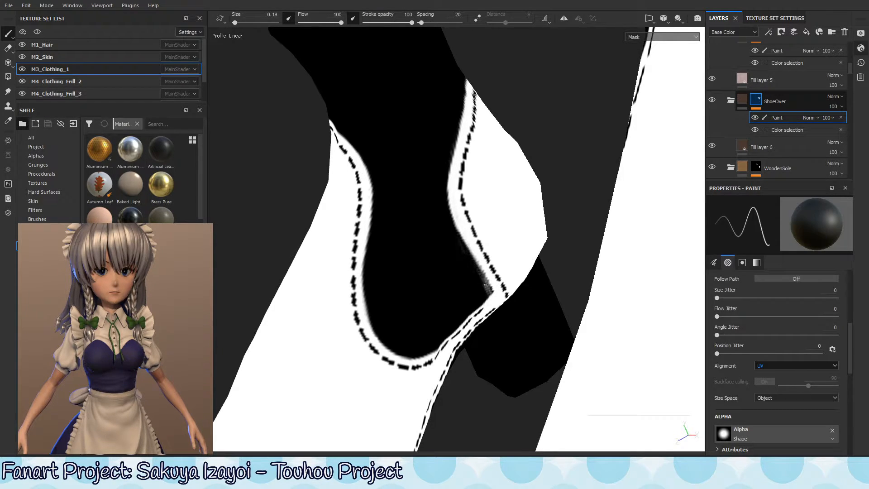
Step: Paint the mask edge solid down to the lower corner where the heel panel's seam meets the sole stitching
key(x)
mouse_move(466, 244)
mouse_down()
mouse_move(494, 291)
mouse_move(426, 183)
mouse_up()
alt+middle_drag(426, 183, 425, 148)
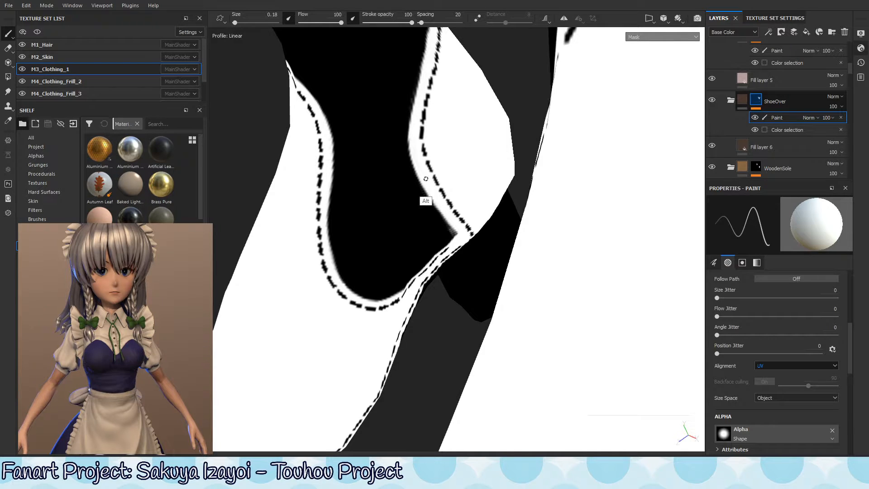
mouse_move(425, 197)
alt+mouse_down()
mouse_move(454, 243)
mouse_move(429, 198)
mouse_move(430, 245)
mouse_move(445, 242)
alt+mouse_up()
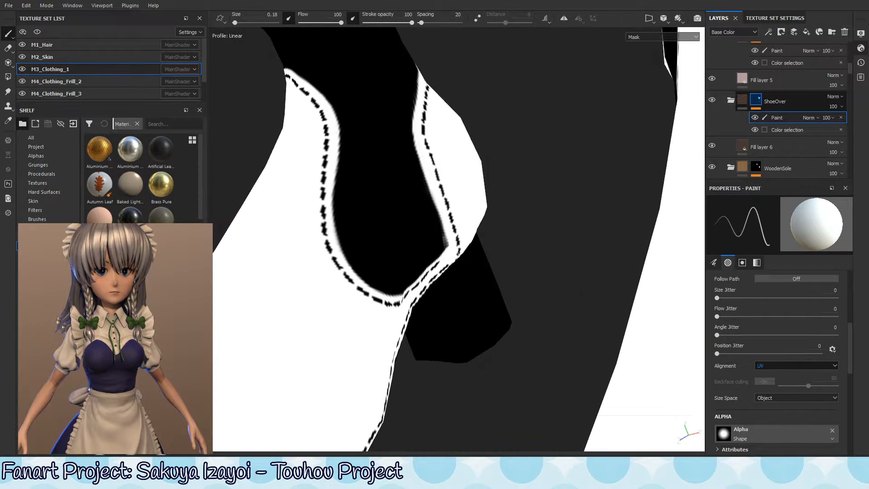
key(x)
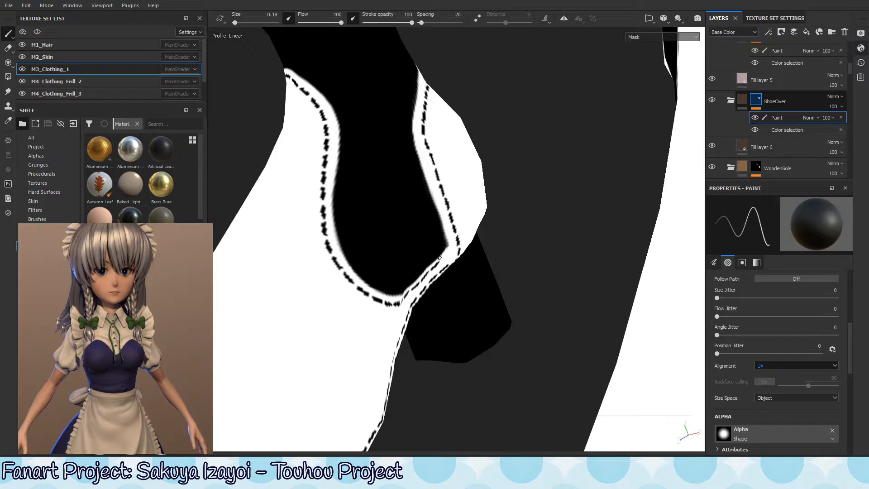
Step: Examine the seams and stitching on both shoes in mask and material view, from the sides, back and underneath
alt+drag(439, 260, 351, 36)
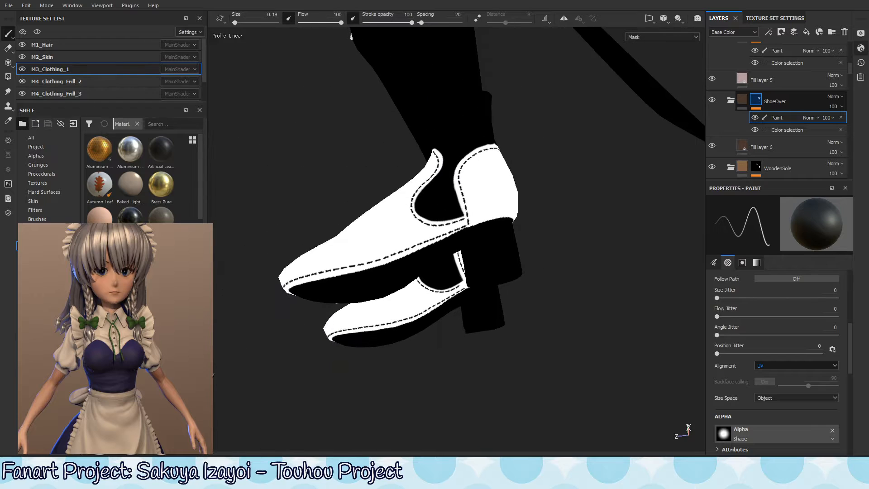
alt+drag(401, 200, 462, 237)
alt+drag(544, 209, 530, 269)
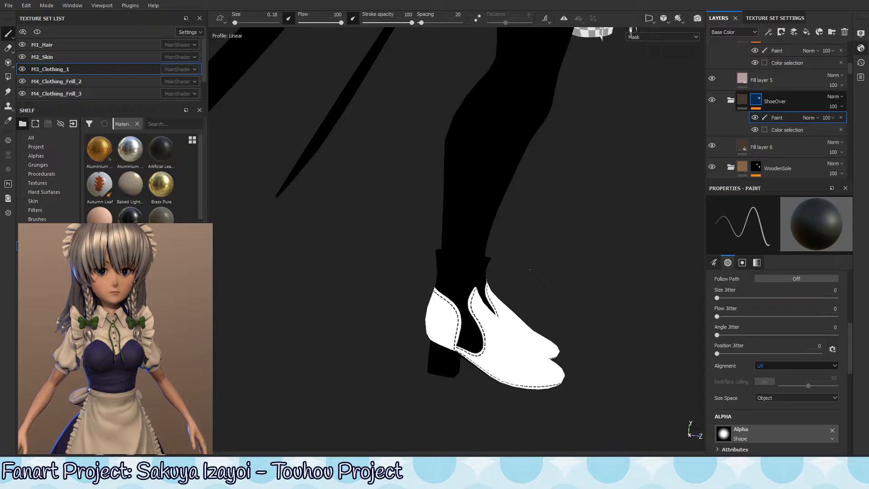
alt+middle_drag(532, 248, 515, 200)
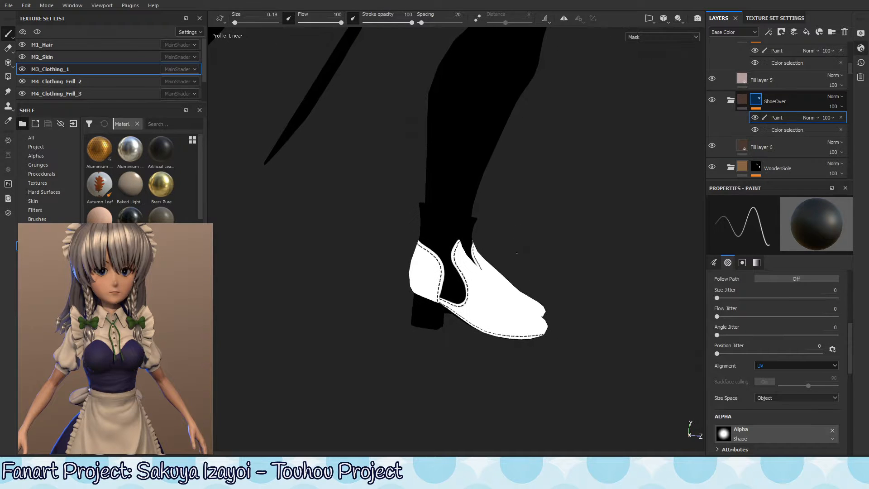
key(m)
alt+right_drag(598, 200, 434, 204)
alt+drag(492, 251, 536, 223)
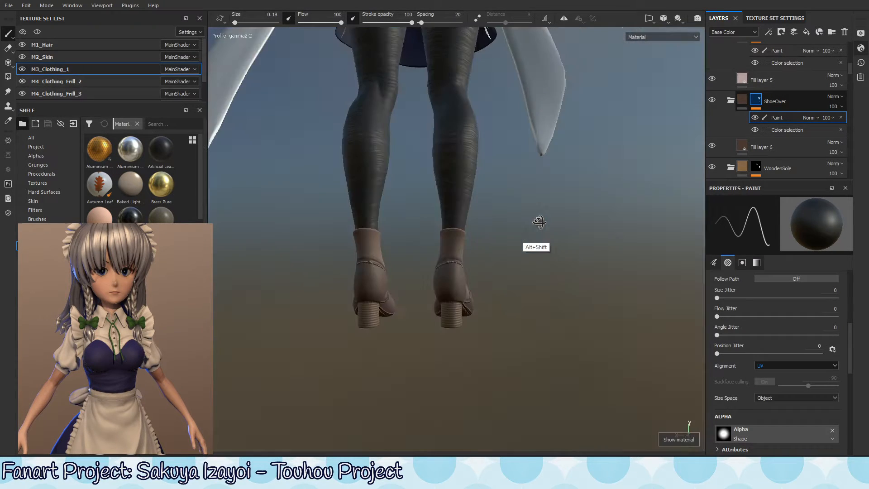
alt+right_drag(530, 276, 346, 226)
alt+drag(346, 225, 362, 209)
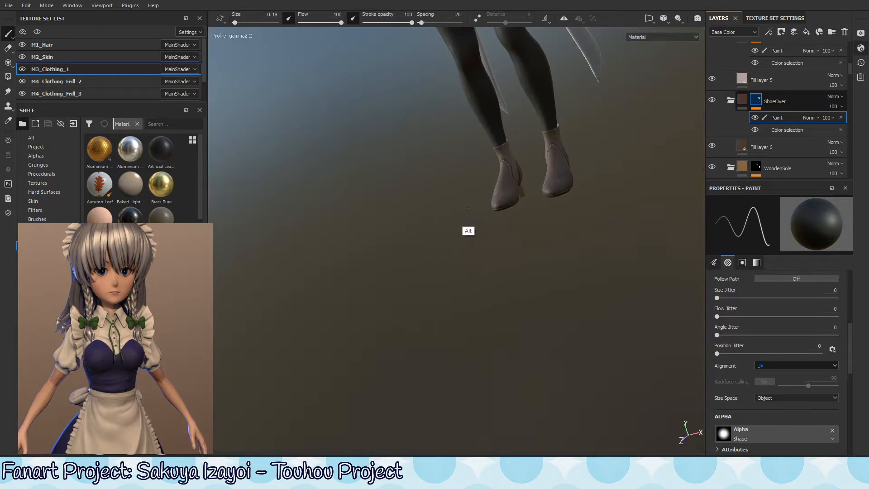
alt+right_drag(467, 208, 584, 194)
alt+middle_drag(584, 193, 525, 237)
alt+drag(371, 247, 469, 195)
alt+right_drag(469, 196, 505, 233)
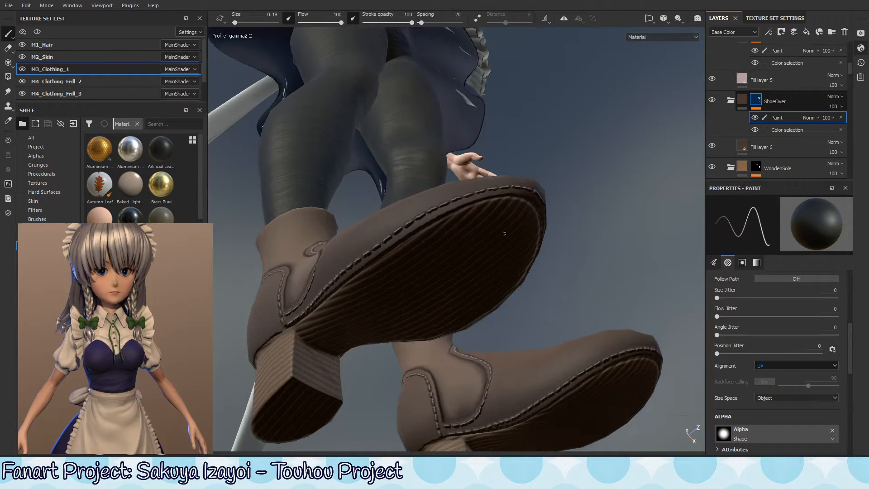
alt+drag(528, 240, 447, 184)
Step: Enlarge the brush to size 0.53 and paint the mask white beneath the sole stitching along the shoe's side
key(m)
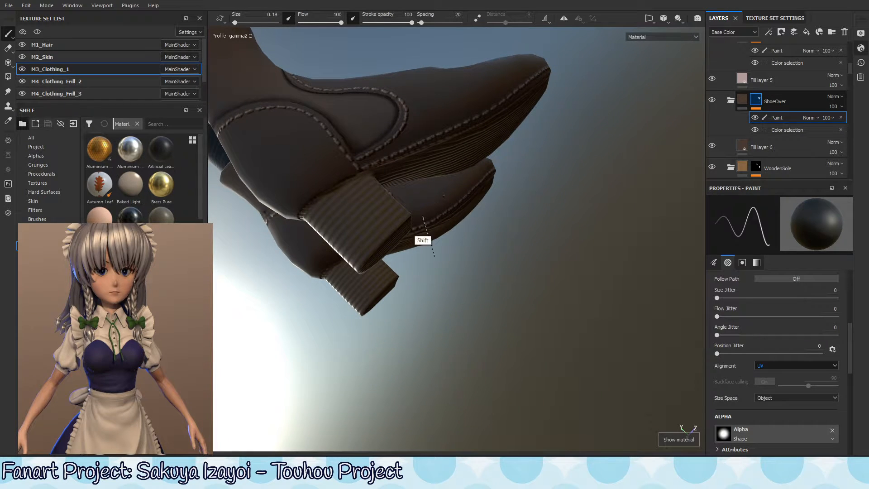
key(shift+c)
alt+drag(423, 225, 382, 160)
key(x)
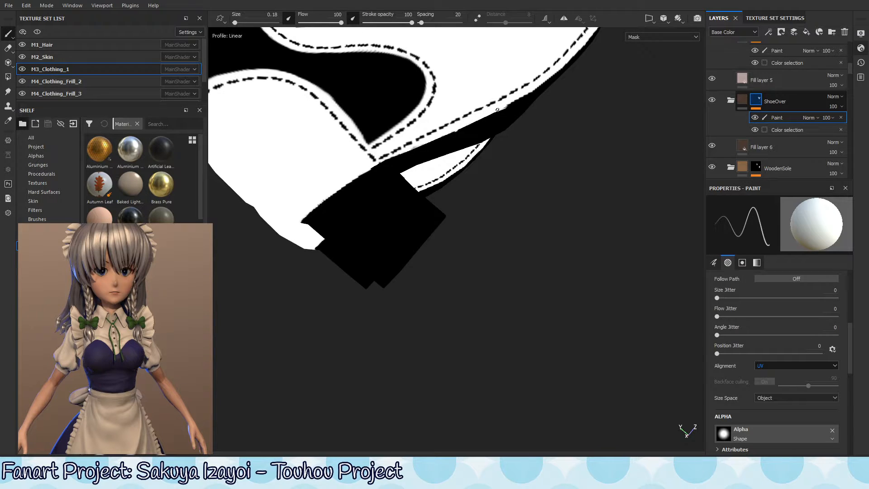
alt+drag(501, 144, 388, 180)
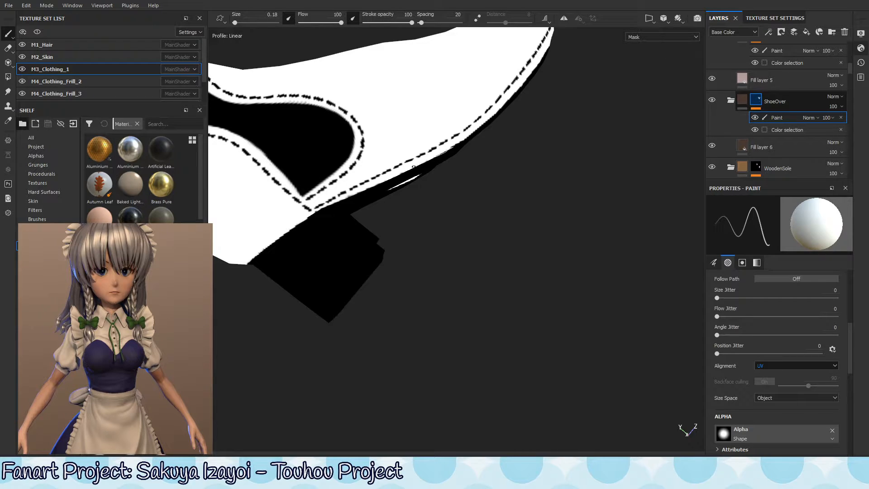
key(ctrl+z)
alt+middle_drag(448, 177, 431, 171)
ctrl+right_drag(411, 155, 421, 152)
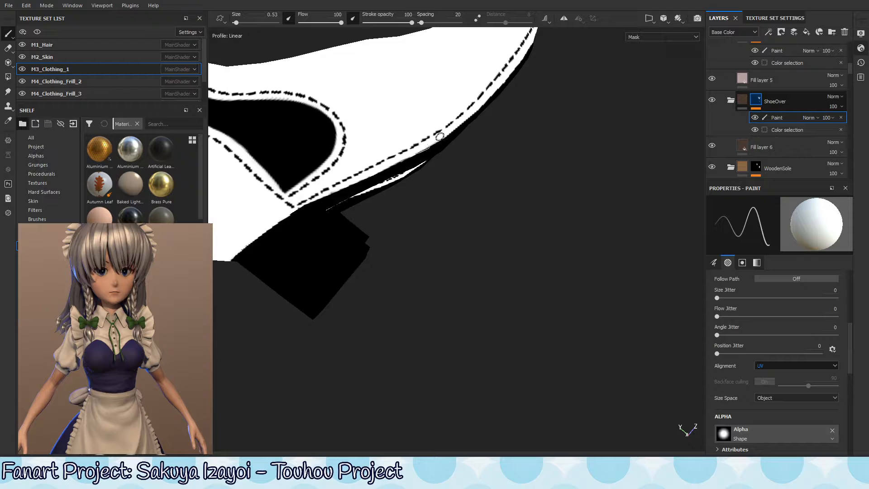
alt+right_drag(487, 121, 491, 107)
mouse_move(490, 107)
alt+mouse_down()
mouse_move(454, 91)
mouse_move(423, 113)
alt+mouse_up()
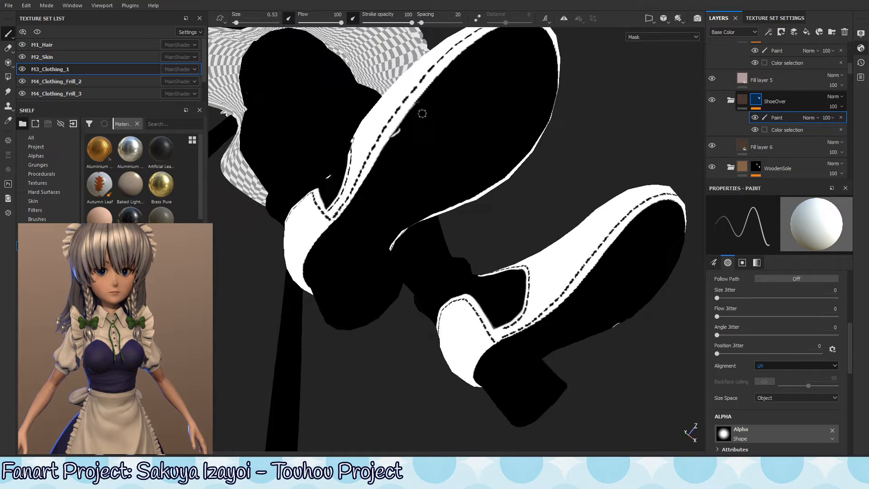
Step: Remove stray white from the sole and smooth the mask edge beside the side stitching with alternating black and white strokes
key(x)
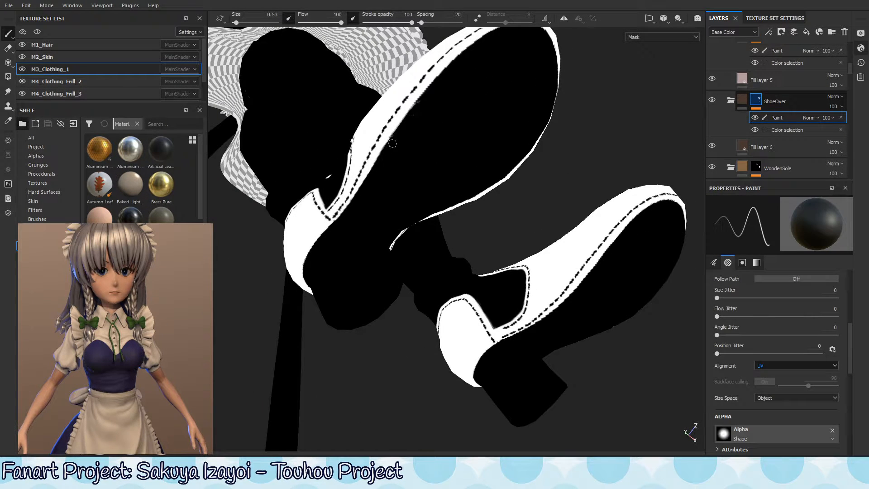
alt+drag(396, 146, 441, 101)
key(x)
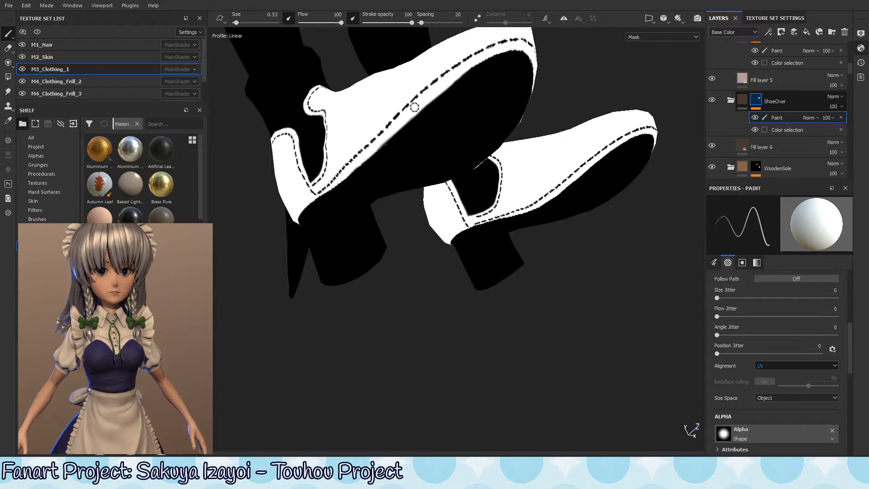
key(x)
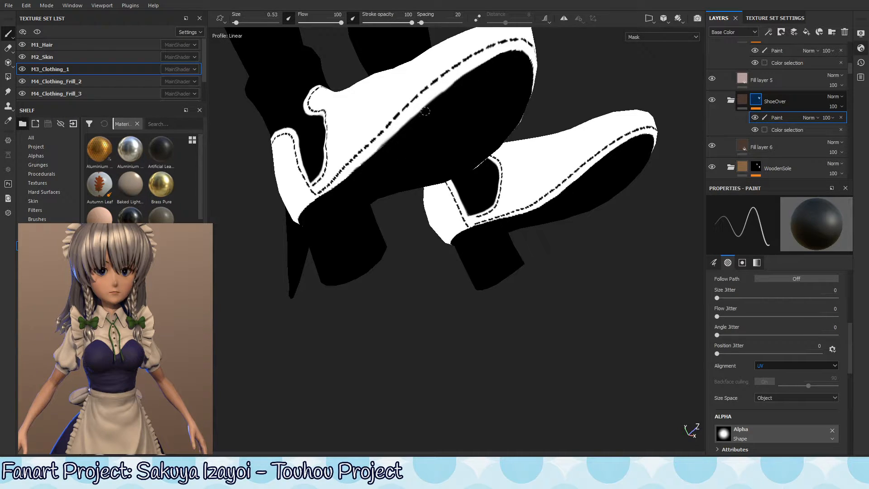
mouse_move(416, 120)
mouse_down()
mouse_move(393, 151)
mouse_move(450, 103)
mouse_move(459, 106)
mouse_move(424, 110)
mouse_up()
key(x)
key(x)
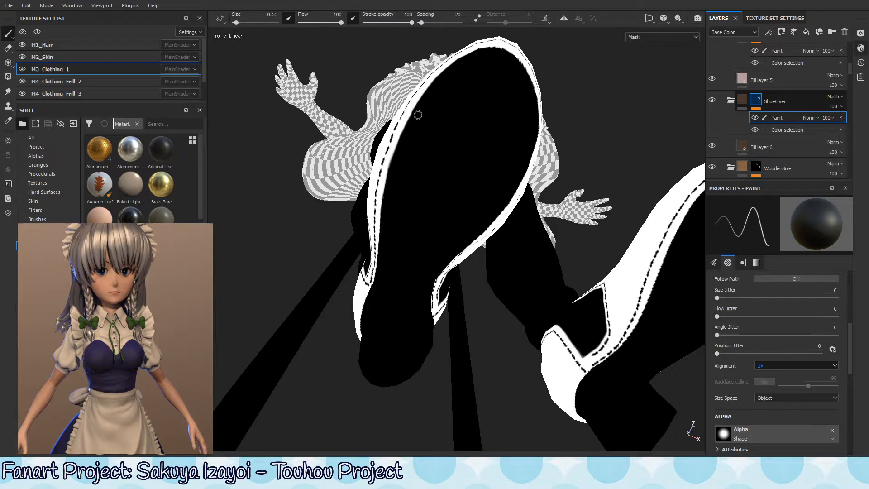
Step: Paint white along the mask's inner edge beside the stitching at the front of the sole
alt+drag(408, 132, 438, 125)
alt+middle_drag(494, 93, 476, 94)
alt+drag(475, 94, 415, 117)
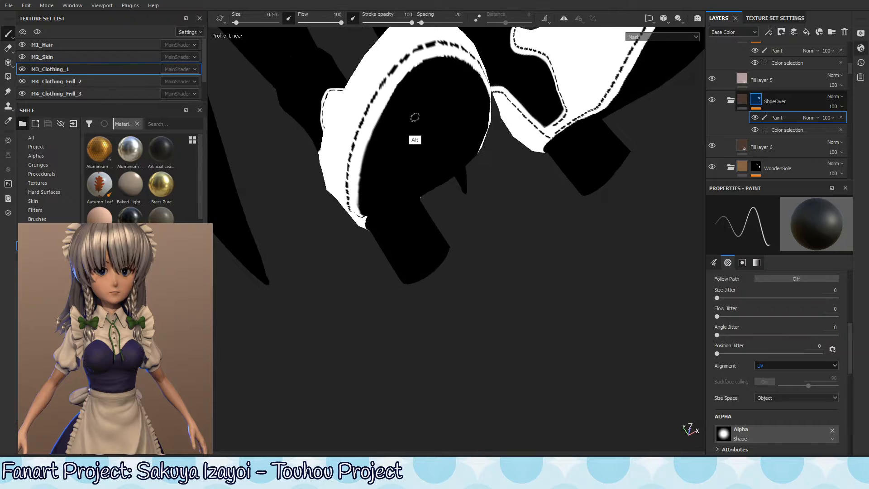
key(x)
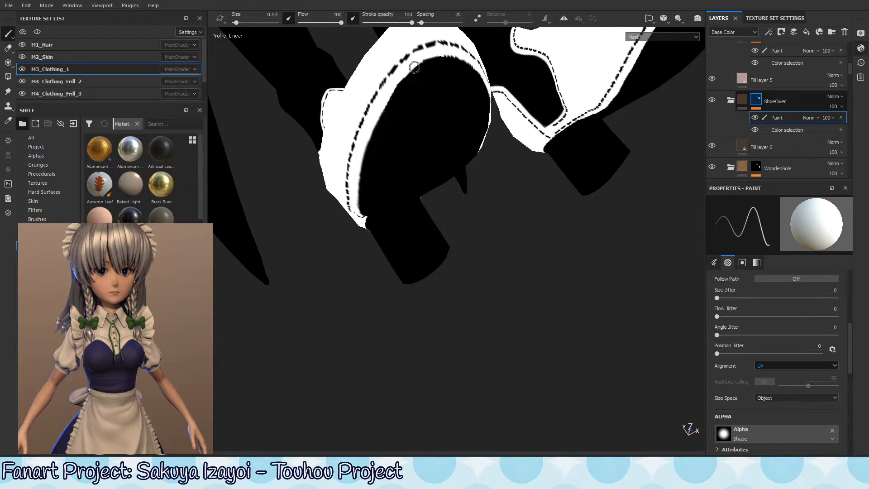
alt+drag(383, 136, 406, 70)
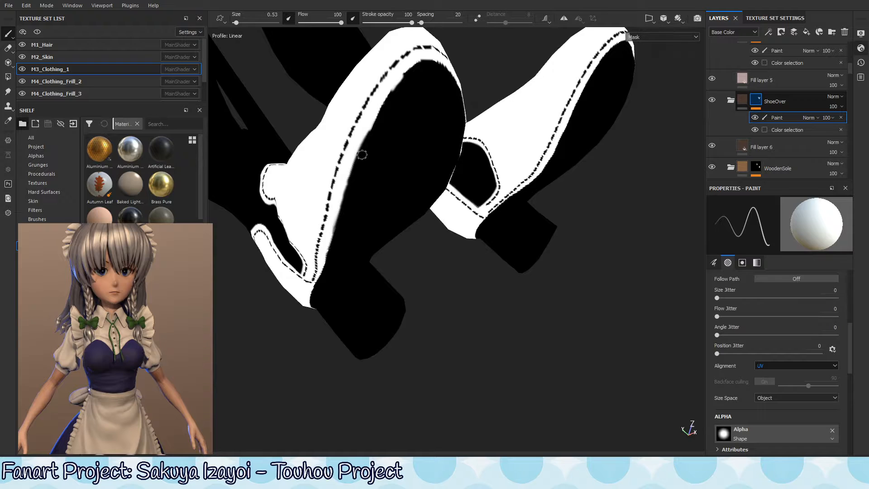
mouse_move(389, 94)
mouse_down()
mouse_move(362, 154)
mouse_move(390, 93)
mouse_move(376, 140)
mouse_up()
key(ctrl+z)
key(x)
drag(400, 82, 372, 150)
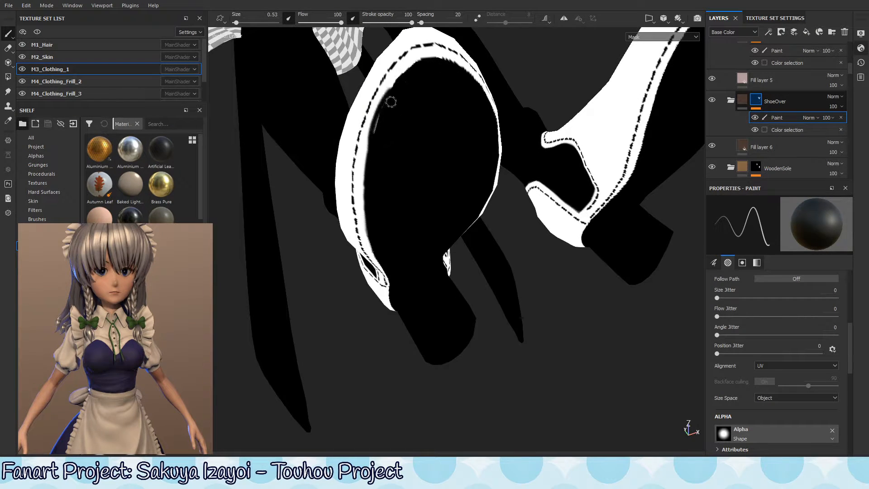
key(ctrl+z)
key(ctrl+z)
Step: Switch the brush alignment to Camera and repaint the mask edge along the sole's stitched side from the toe toward the heel
click(797, 366)
click(769, 410)
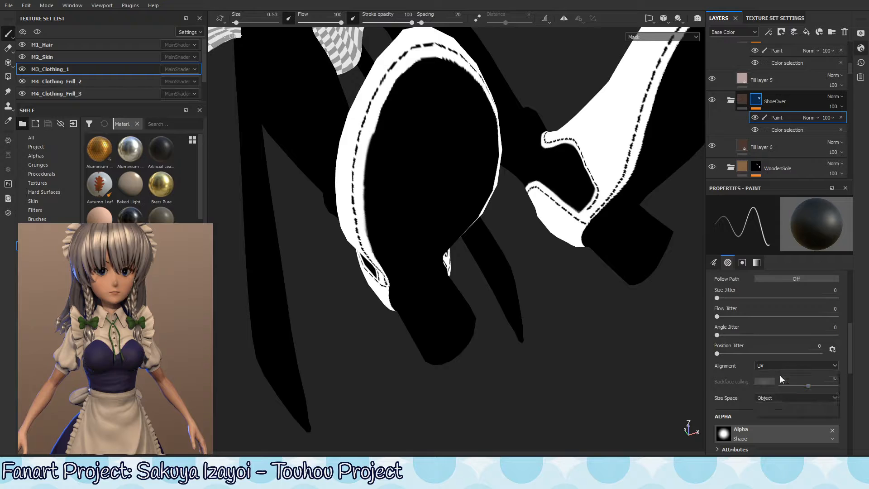
drag(400, 82, 372, 136)
key(ctrl+z)
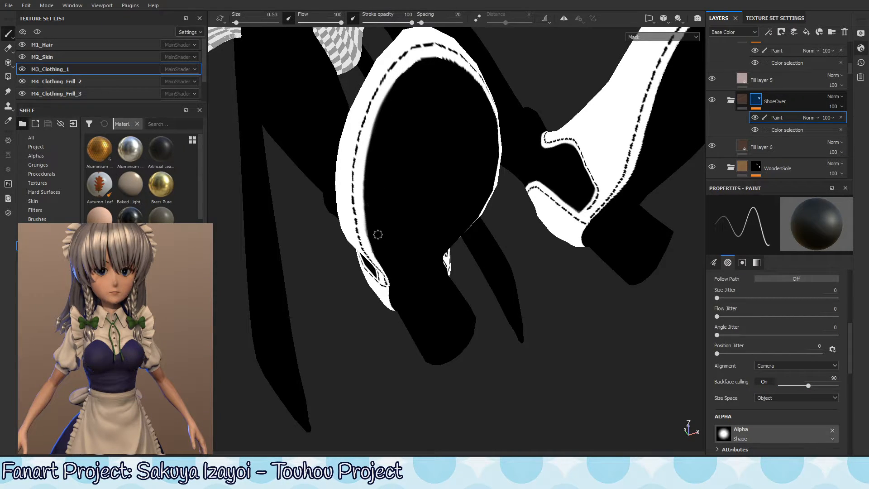
alt+drag(374, 207, 386, 177)
key(x)
mouse_move(404, 87)
mouse_down()
mouse_move(356, 211)
mouse_move(361, 184)
mouse_move(393, 145)
mouse_move(367, 186)
mouse_move(366, 172)
mouse_move(360, 198)
mouse_move(378, 152)
mouse_move(369, 188)
mouse_up()
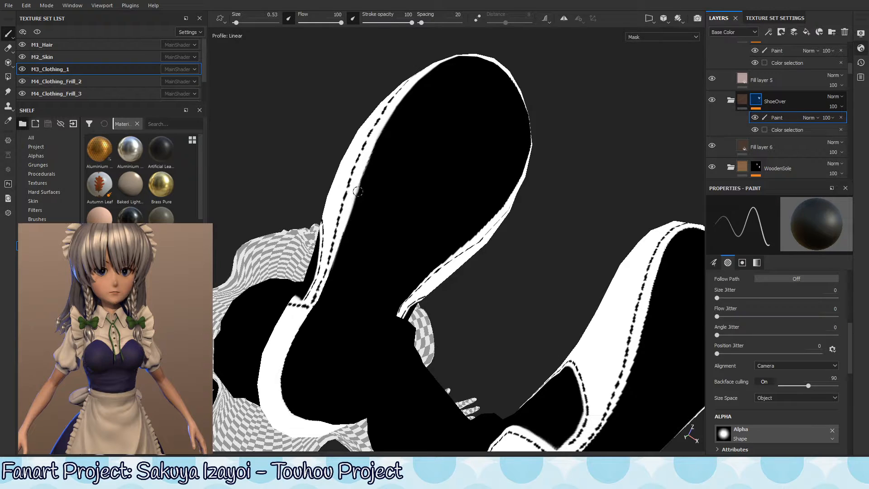
drag(357, 191, 345, 238)
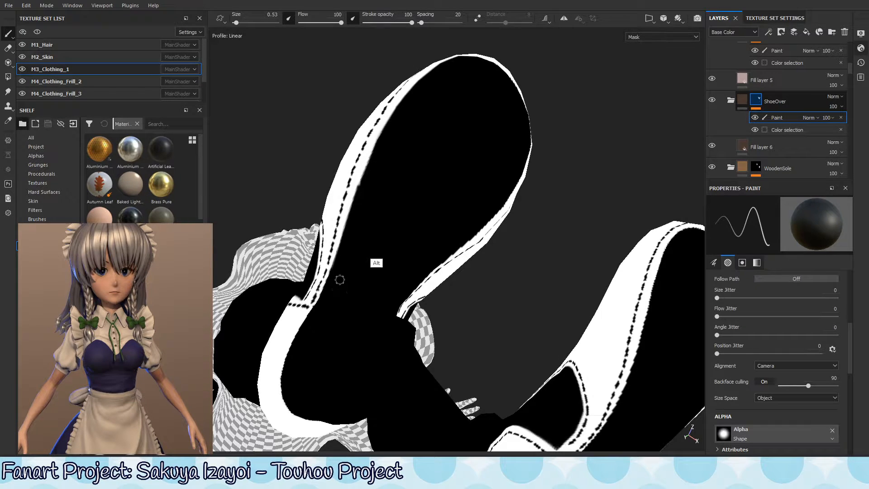
Step: Even out the white mask border around the toe of the sole, just inside the stitching
mouse_move(435, 130)
alt+mouse_down()
mouse_move(451, 124)
mouse_move(420, 162)
mouse_move(436, 142)
mouse_move(446, 155)
mouse_move(404, 148)
alt+mouse_up()
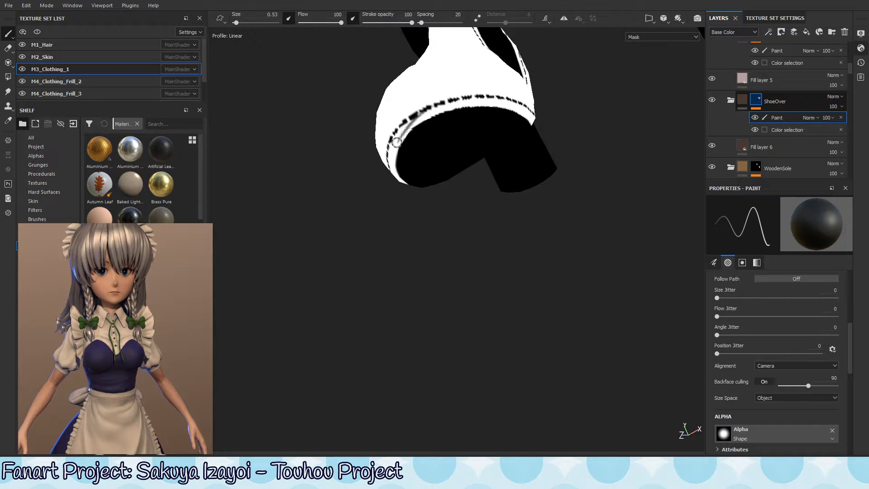
key(x)
alt+drag(401, 141, 413, 107)
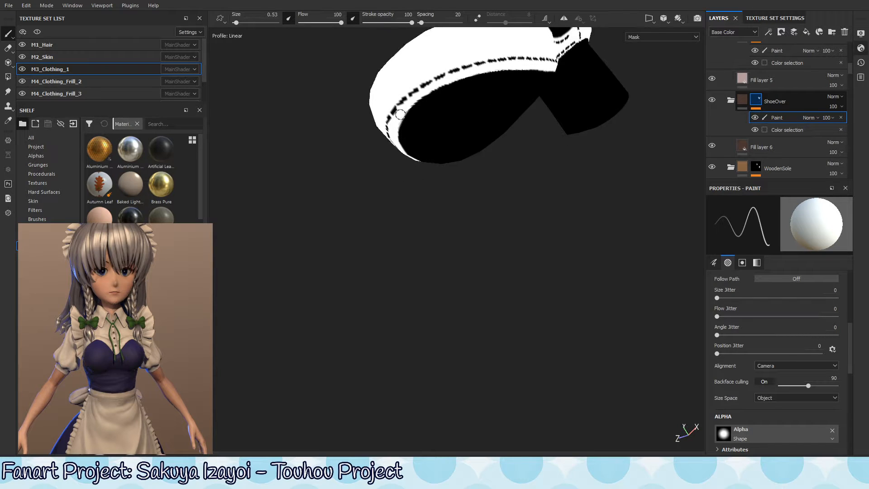
mouse_move(482, 63)
alt+mouse_down()
mouse_move(457, 101)
mouse_move(484, 67)
alt+mouse_up()
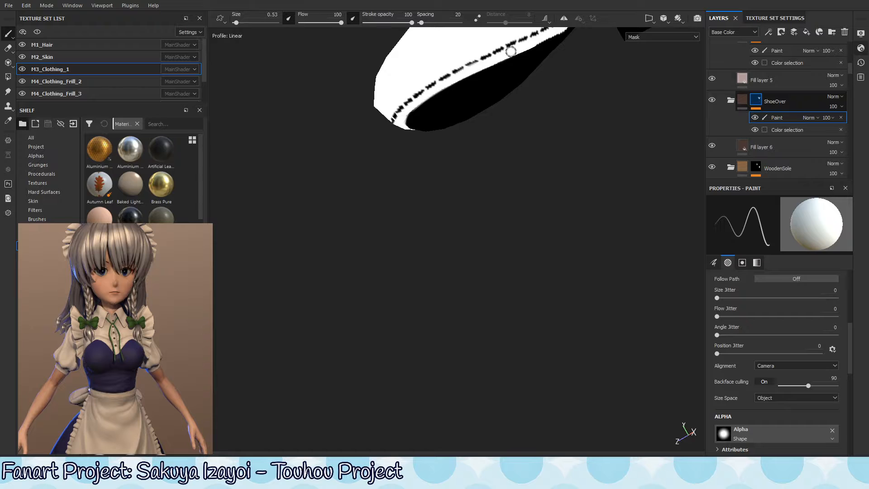
alt+drag(431, 149, 412, 69)
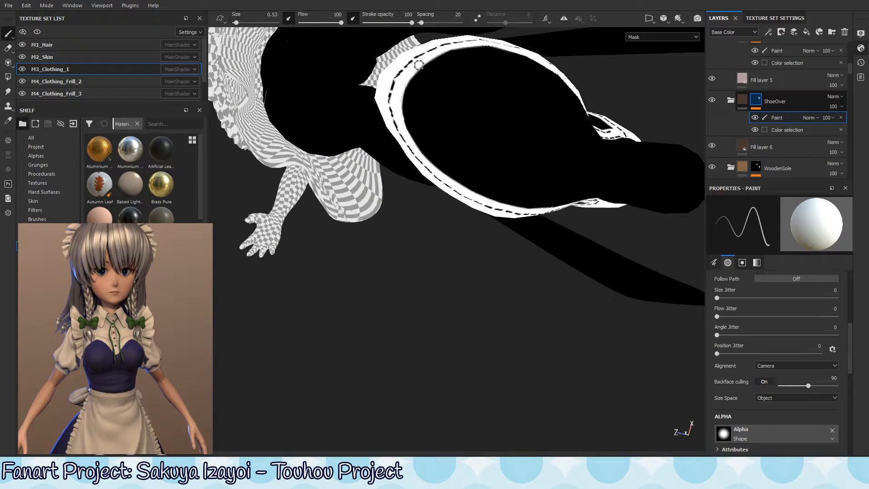
alt+drag(440, 72, 475, 77)
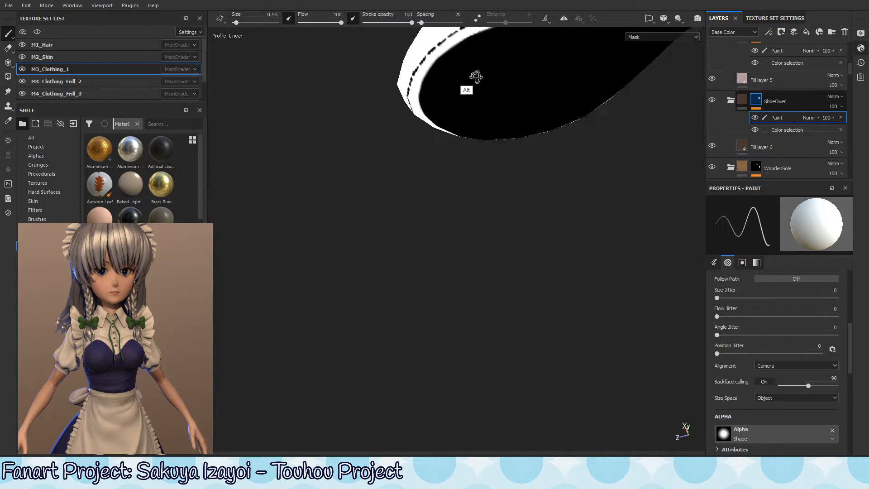
Step: Paint a solid white mask border below the stitching along the opposite side of the sole, from the toe to the arch
alt+middle_drag(476, 77, 343, 181)
alt+drag(343, 181, 351, 216)
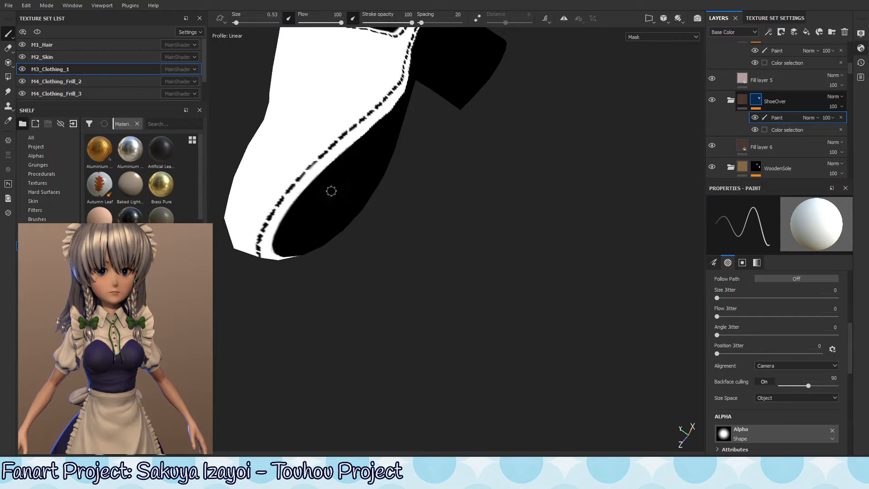
drag(304, 187, 329, 167)
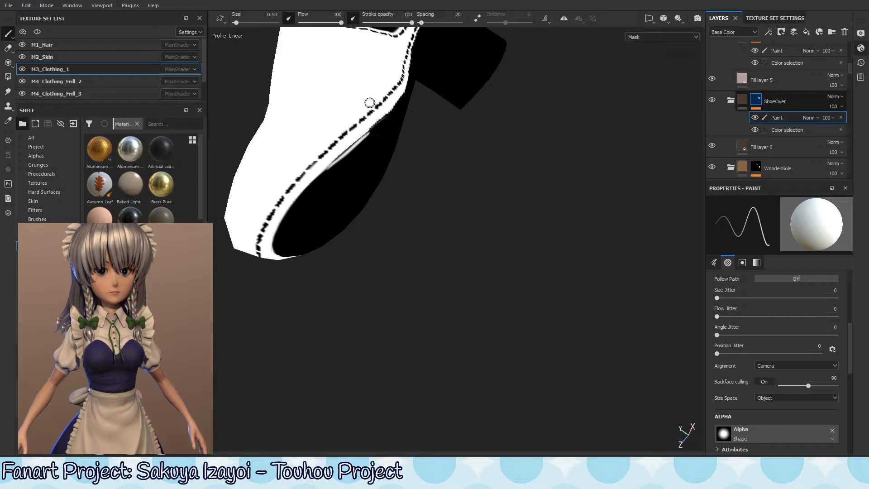
mouse_move(369, 145)
alt+mouse_down()
mouse_move(342, 157)
mouse_move(391, 107)
mouse_move(307, 178)
mouse_move(326, 167)
alt+mouse_up()
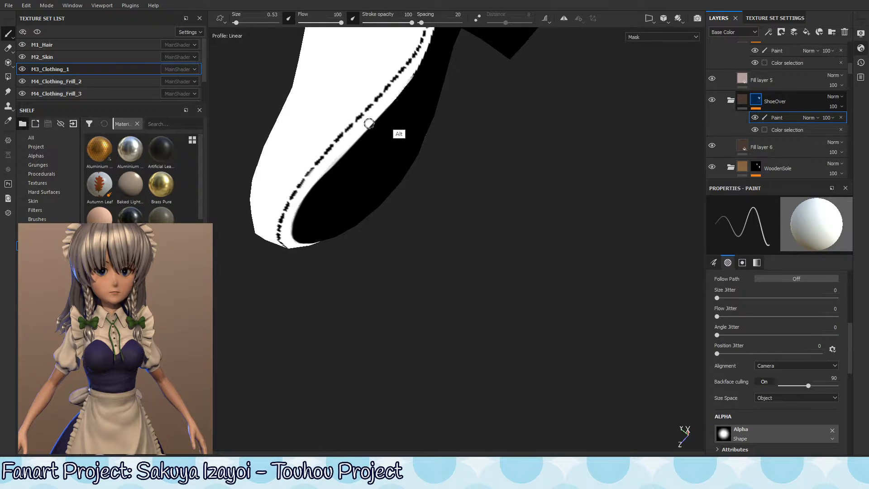
mouse_move(365, 120)
alt+mouse_down()
mouse_move(338, 229)
mouse_move(348, 185)
mouse_move(353, 209)
mouse_move(378, 142)
alt+mouse_up()
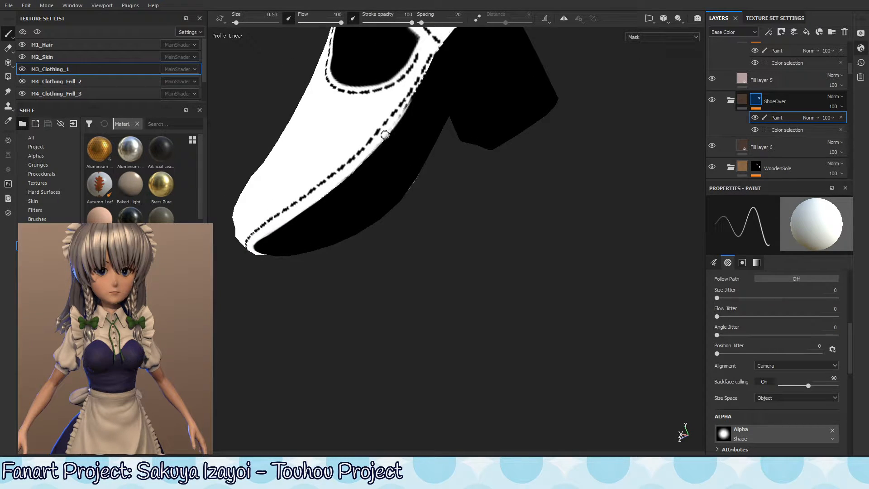
Step: Refine the mask edge below the stitching at the shoe's arch with alternating black and white strokes
alt+drag(417, 116, 435, 86)
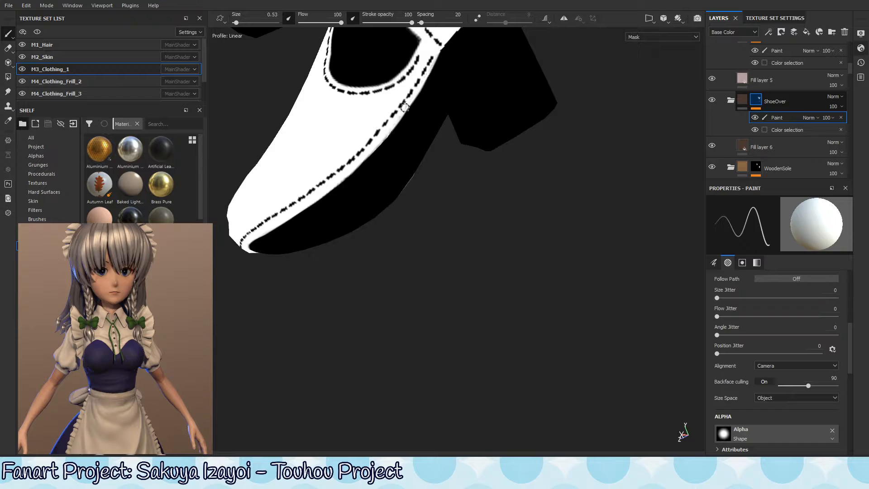
key(x)
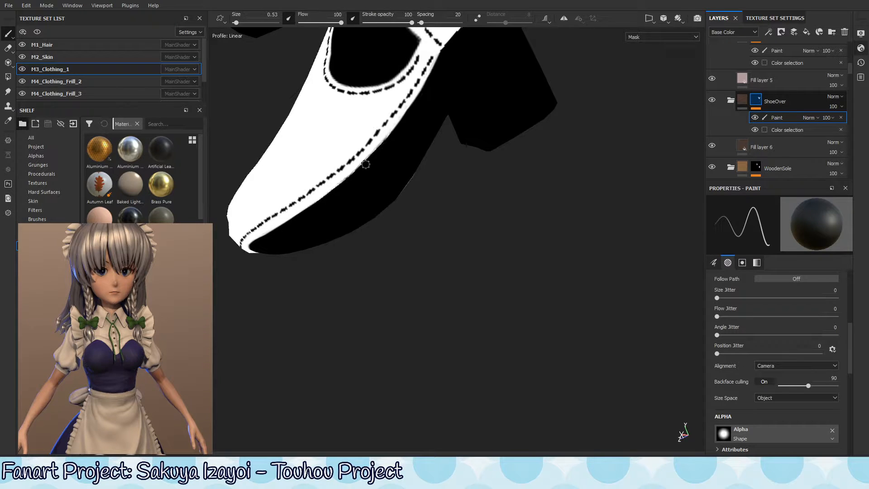
key(x)
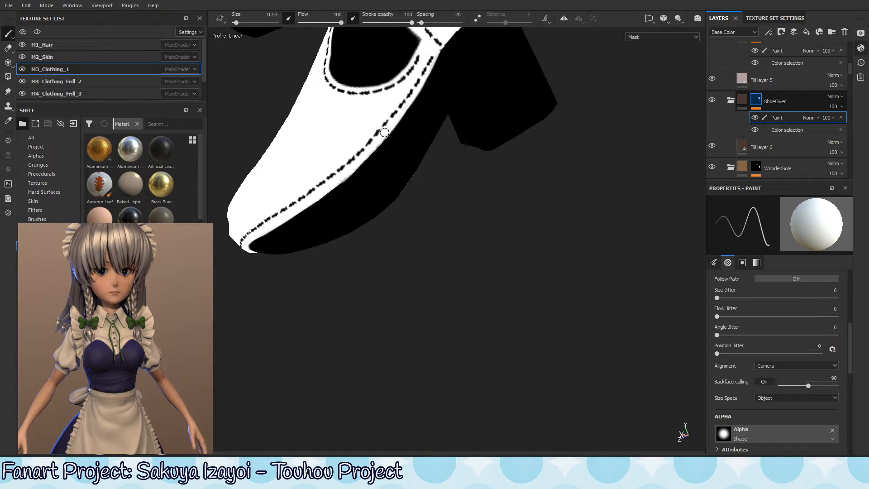
drag(341, 181, 320, 203)
key(x)
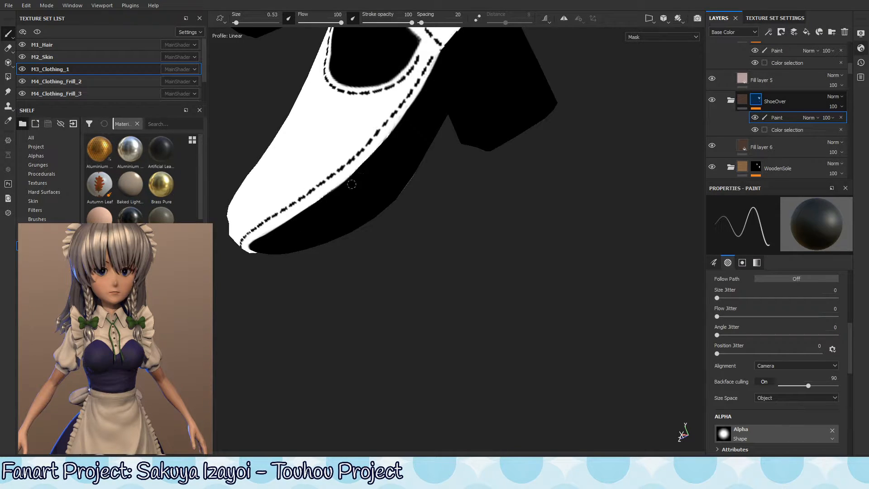
Step: Clean up the mask edge at the corner where the sole stitching meets the heel block
alt+middle_drag(406, 117, 387, 148)
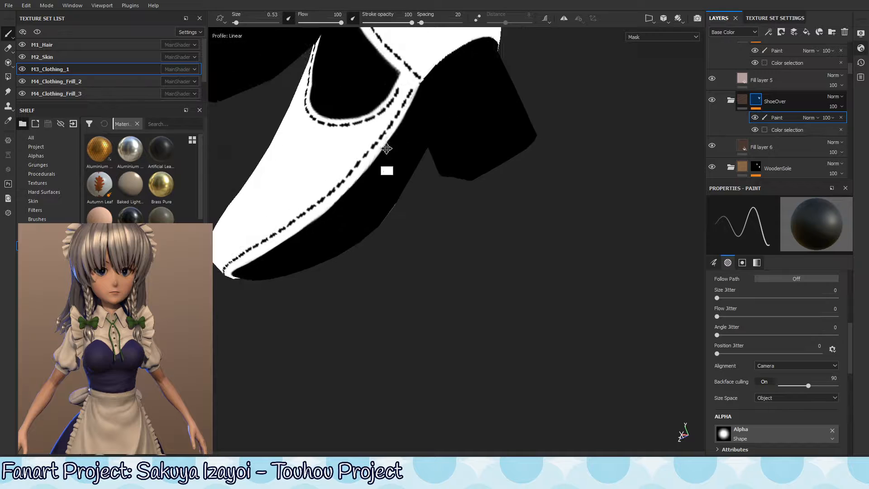
alt+right_drag(408, 113, 455, 99)
alt+middle_drag(455, 99, 369, 181)
mouse_move(373, 118)
alt+mouse_down()
mouse_move(357, 156)
mouse_move(348, 147)
mouse_move(387, 129)
mouse_move(388, 136)
mouse_move(365, 130)
alt+mouse_up()
key(x)
key(x)
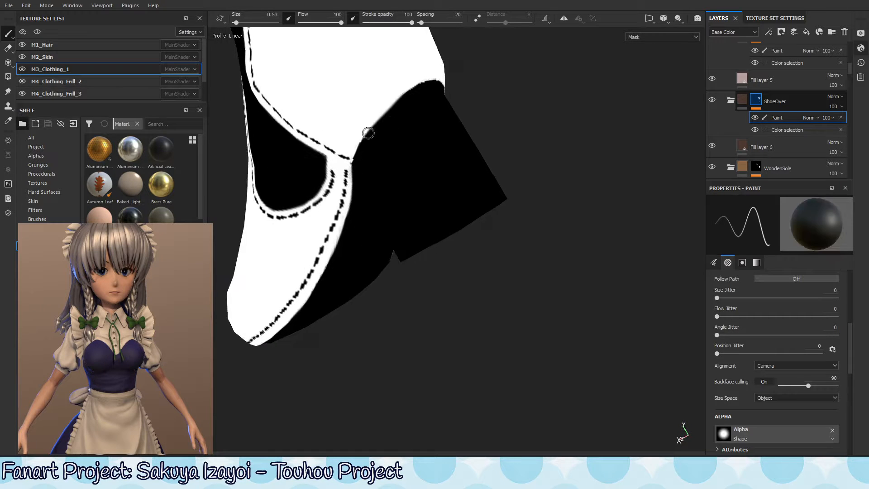
Step: Clean up the mask edge where the shoe upper meets the heel block, working around the back of the heel with black and white strokes
mouse_move(357, 164)
alt+mouse_down()
mouse_move(398, 127)
mouse_move(365, 142)
alt+mouse_up()
key(x)
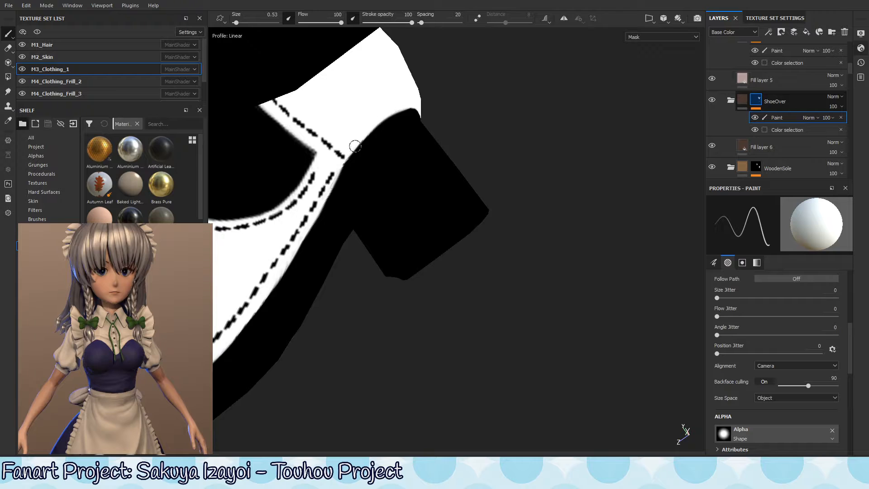
key(x)
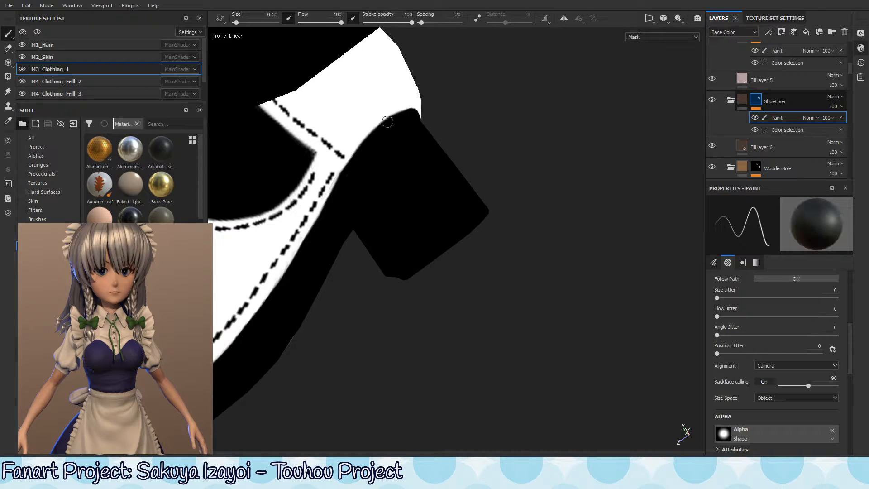
mouse_move(406, 108)
alt+mouse_down()
mouse_move(390, 132)
mouse_move(441, 102)
mouse_move(409, 86)
mouse_move(437, 73)
alt+mouse_up()
key(x)
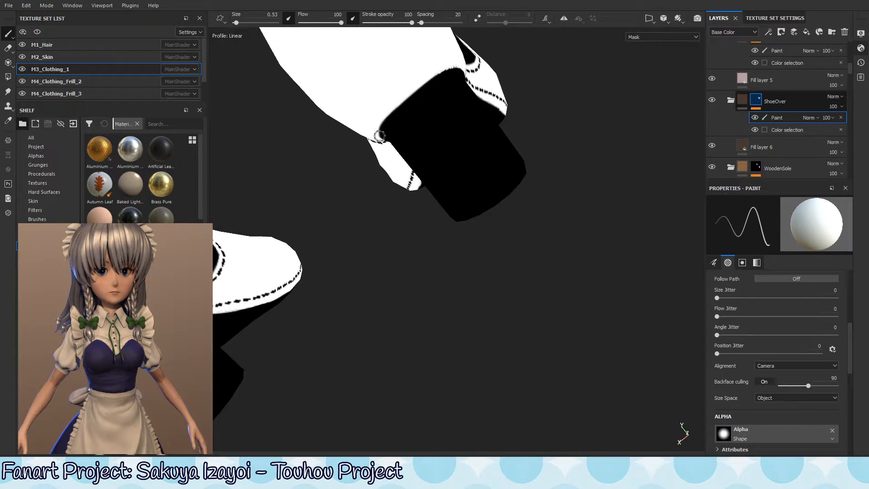
mouse_move(456, 83)
alt+mouse_down()
mouse_move(464, 89)
mouse_move(428, 97)
alt+mouse_up()
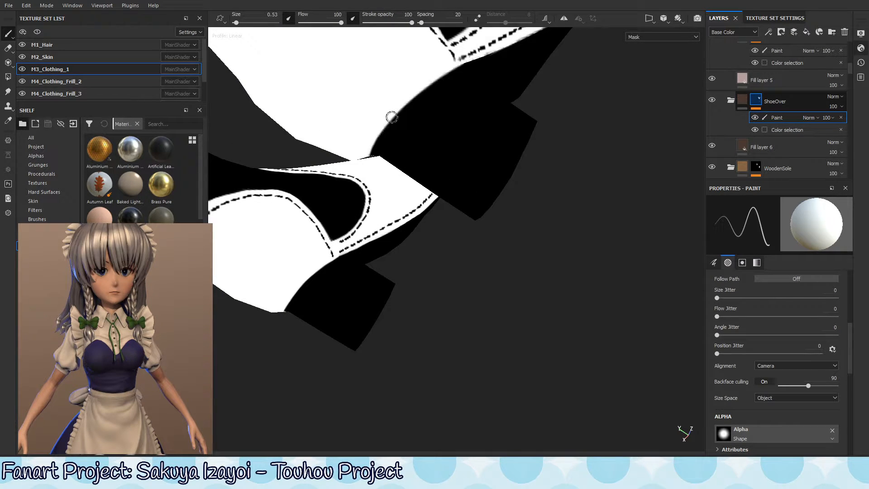
mouse_move(434, 74)
alt+mouse_down()
mouse_move(466, 88)
mouse_move(408, 162)
alt+mouse_up()
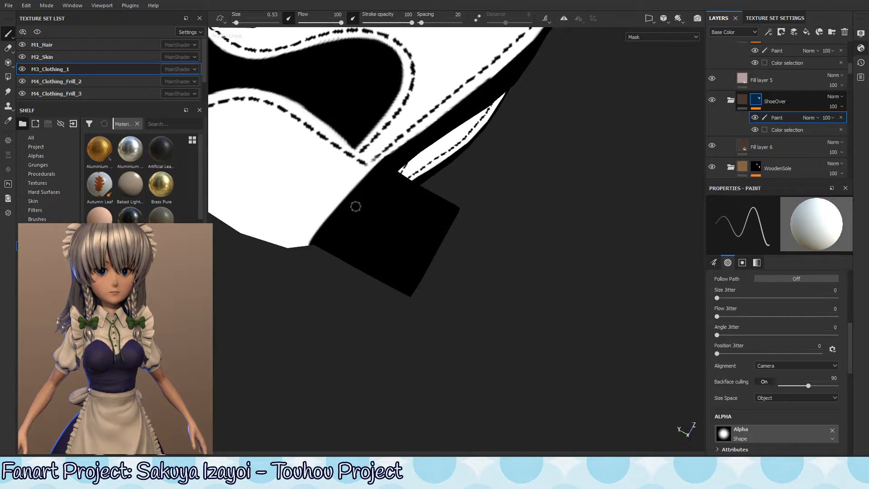
Step: Even out the mask edge beside the sole stitching along the arch with short black and white strokes and straight segments
alt+drag(358, 230, 388, 187)
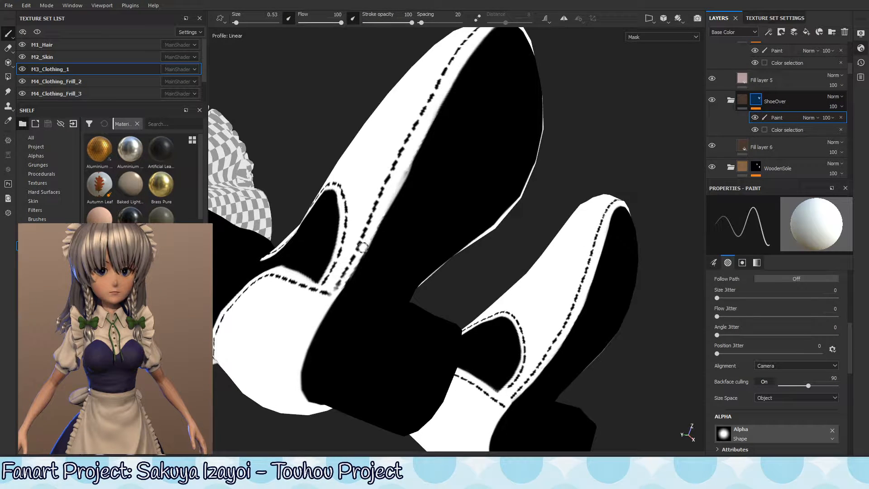
key(x)
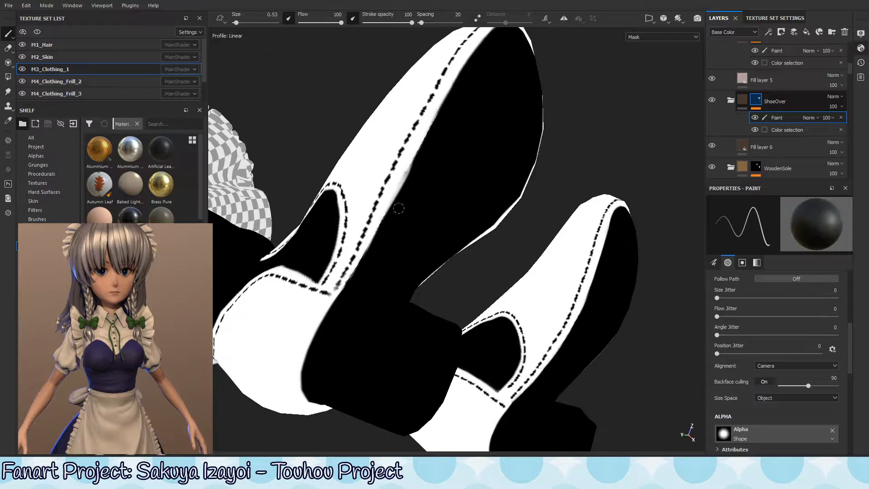
drag(412, 176, 404, 186)
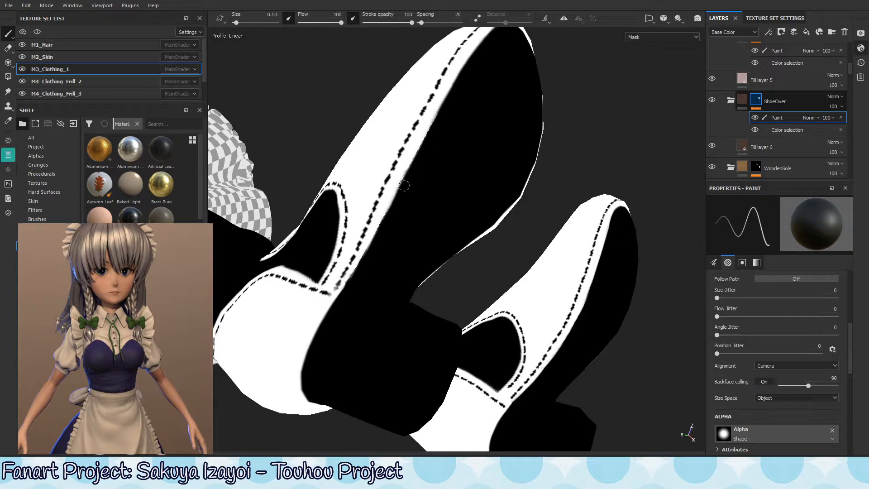
key(x)
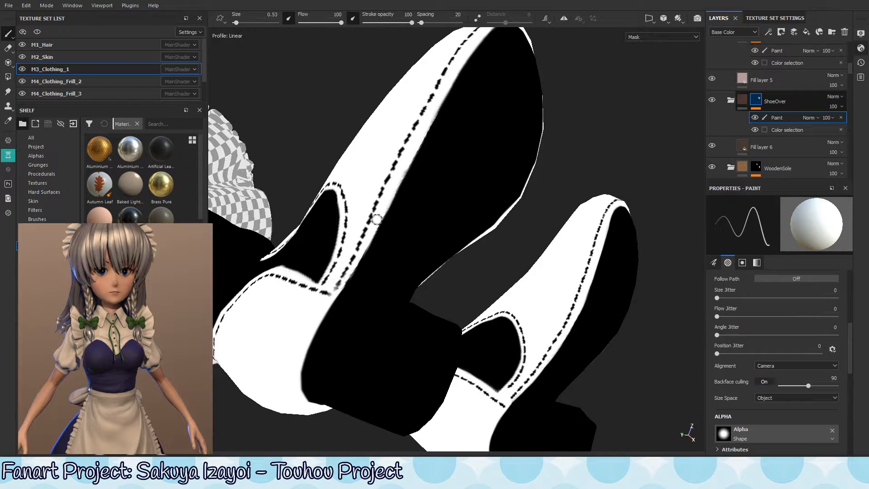
drag(359, 254, 358, 269)
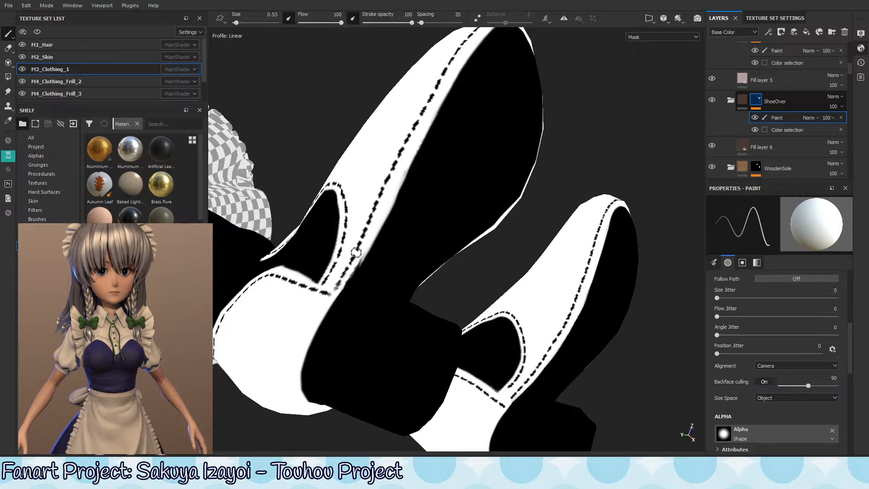
shift+click(407, 188)
mouse_move(417, 145)
mouse_down()
mouse_move(397, 189)
mouse_move(420, 140)
mouse_up()
shift+click(406, 170)
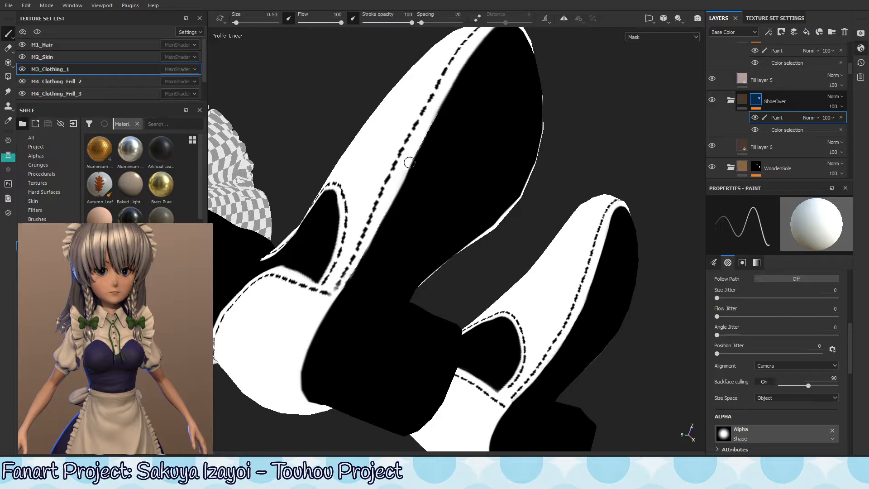
Step: Smooth the white mask border beside the sole stitching from the toe area back to the arch with long strokes, trimming excess in black
alt+middle_drag(456, 124, 409, 186)
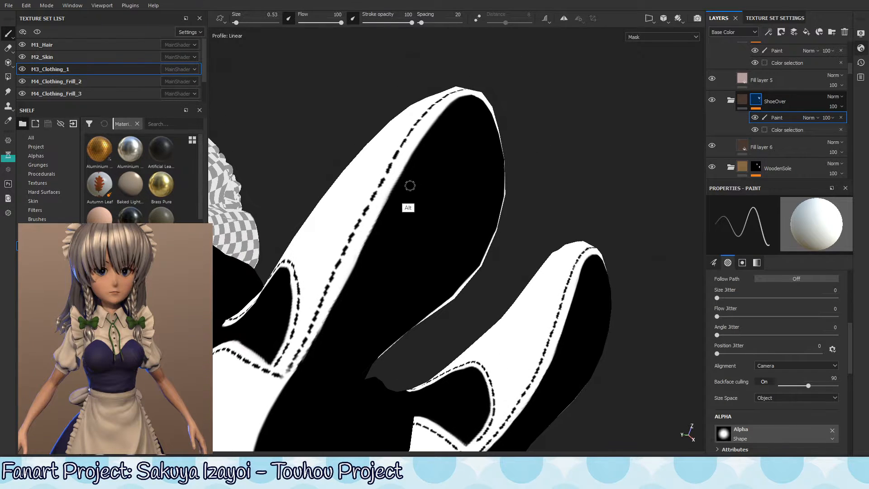
drag(425, 131, 367, 235)
drag(411, 152, 362, 248)
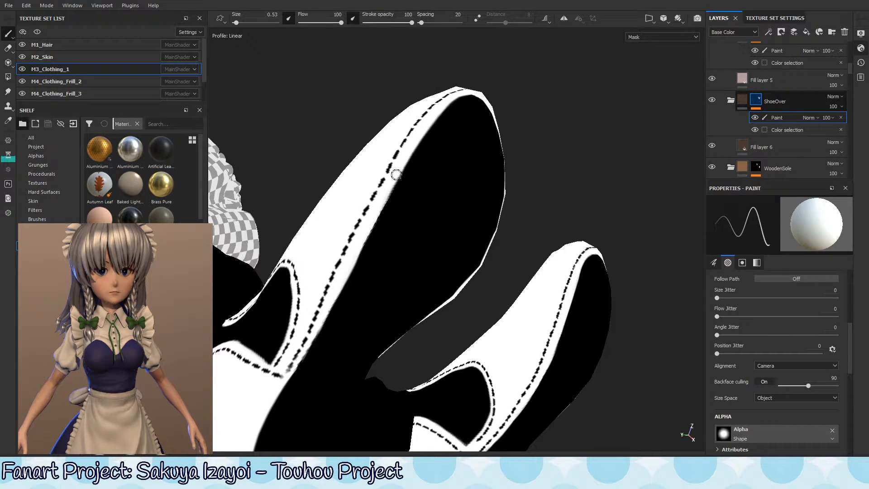
key(x)
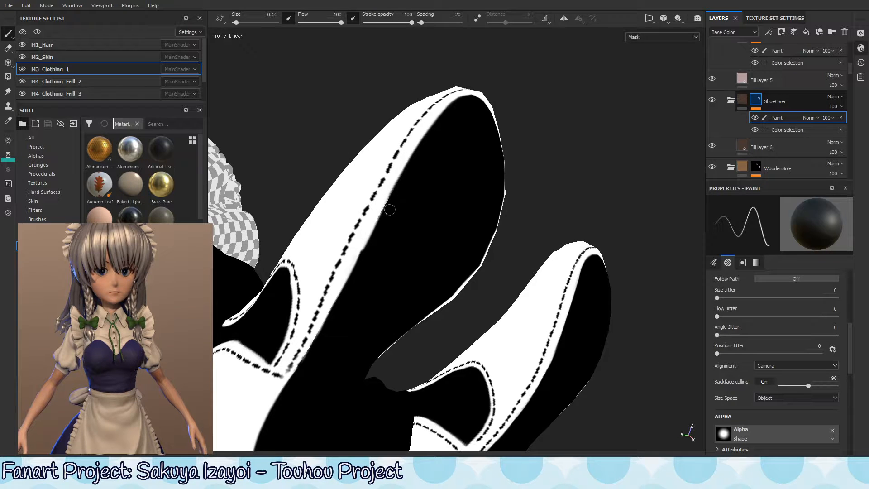
drag(387, 199, 361, 257)
key(x)
drag(387, 196, 349, 270)
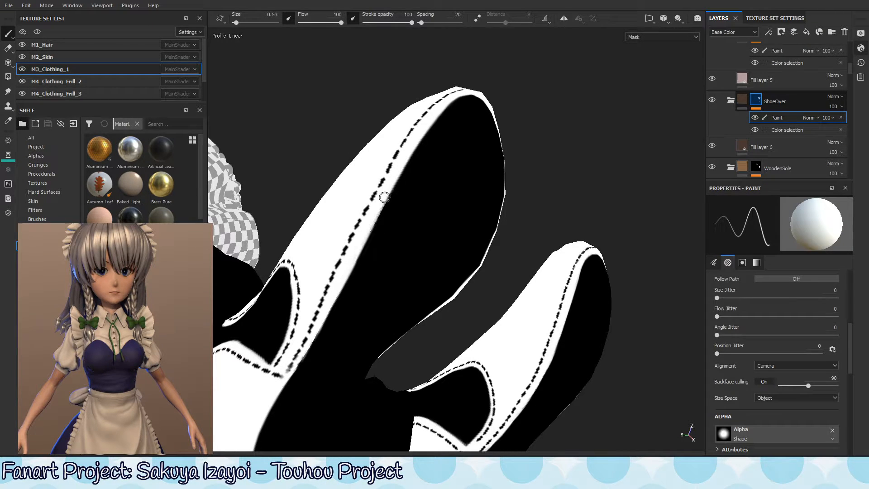
drag(386, 204, 323, 313)
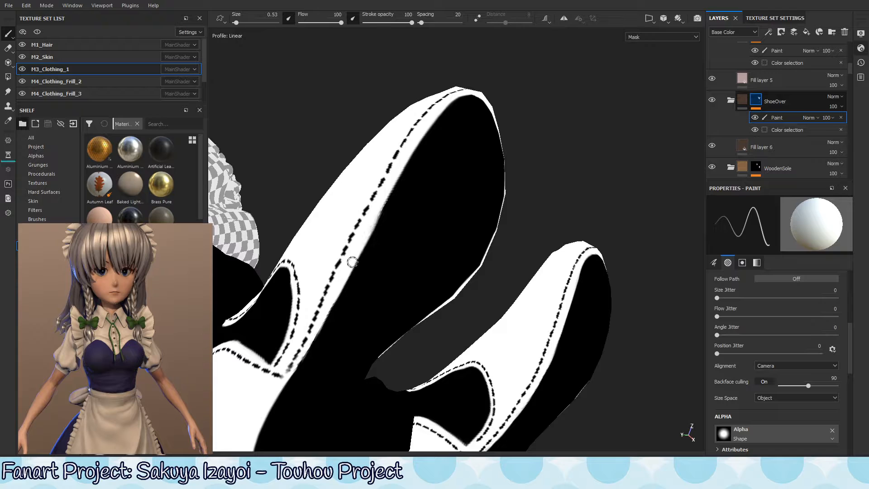
drag(352, 262, 319, 324)
Step: Switch the viewport from the mask to the full material and examine both shoes from the side and front
mouse_move(391, 228)
alt+right_down()
mouse_move(381, 230)
mouse_move(465, 265)
alt+right_up()
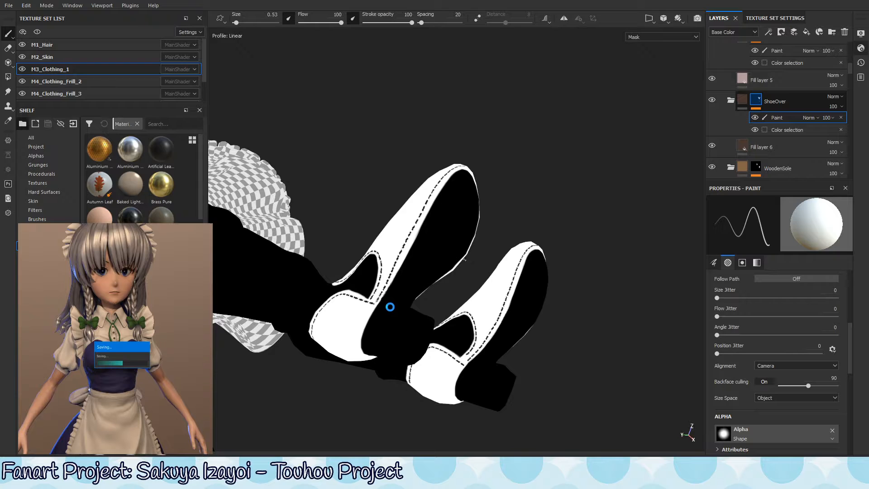
alt+drag(390, 307, 398, 301)
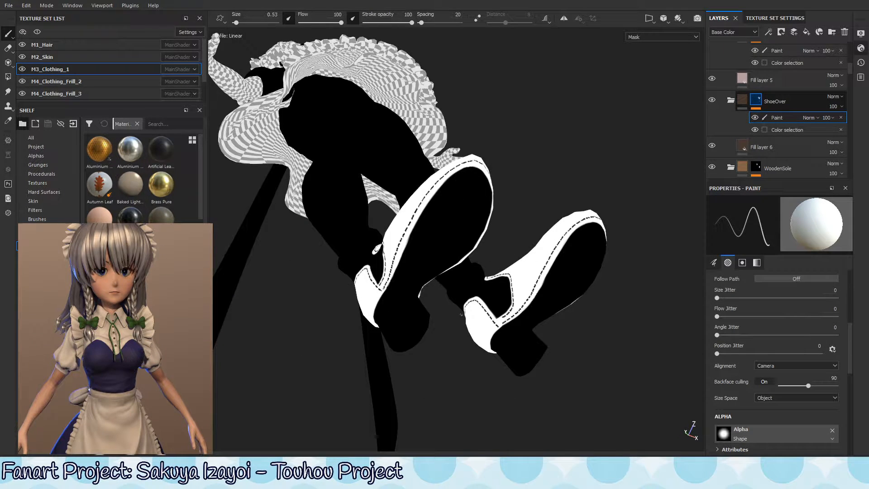
alt+drag(424, 147, 403, 250)
key(m)
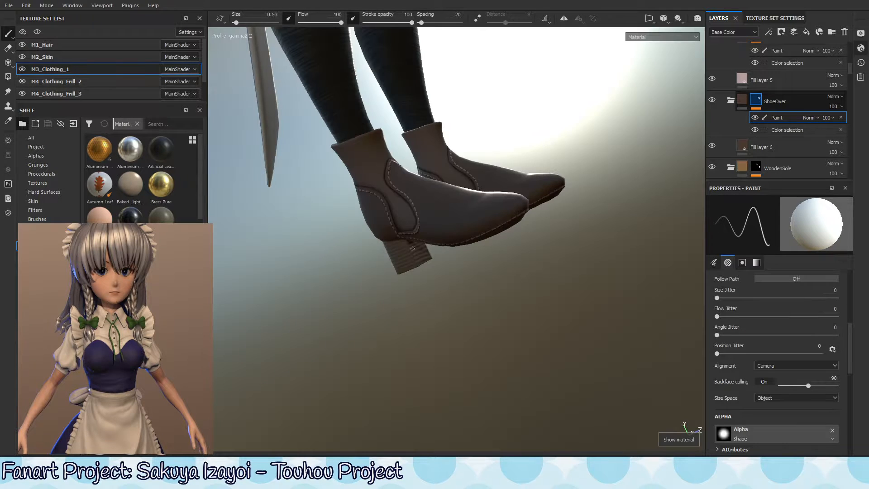
alt+right_drag(527, 180, 322, 258)
alt+middle_drag(466, 233, 439, 205)
mouse_move(438, 206)
alt+mouse_down()
mouse_move(481, 181)
mouse_move(515, 189)
mouse_move(525, 207)
mouse_move(497, 194)
mouse_move(451, 202)
alt+mouse_up()
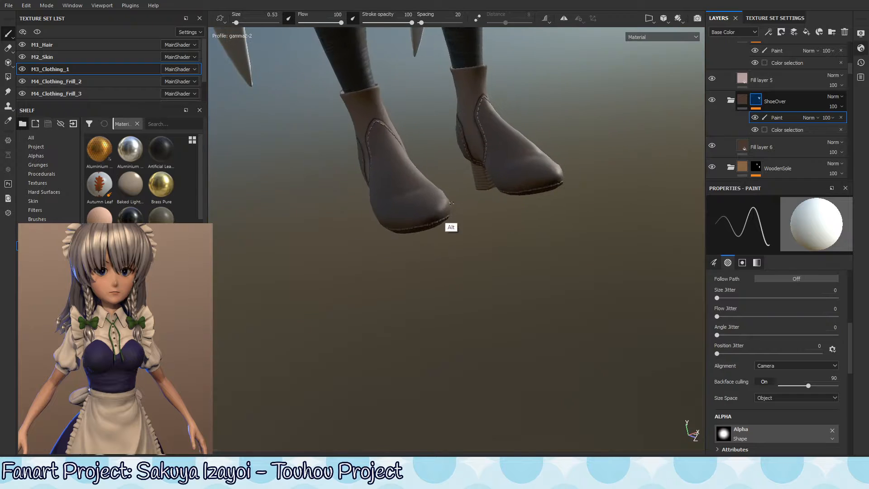
Step: Cycle through the channel displays until the viewport shows Base Color
key(shift+c)
key(shift+c)
key(shift+c)
key(shift+c)
key(shift+c)
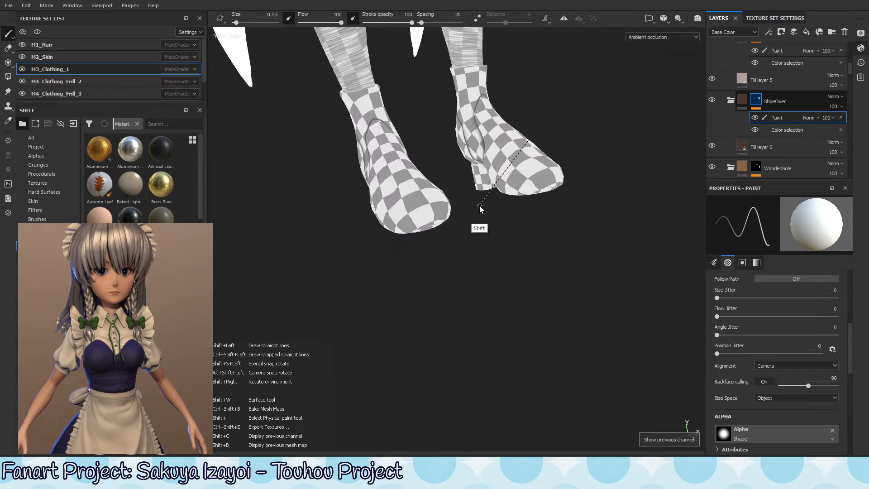
key(shift+c)
key(shift+c)
key(shift+c)
key(shift+c)
key(shift+c)
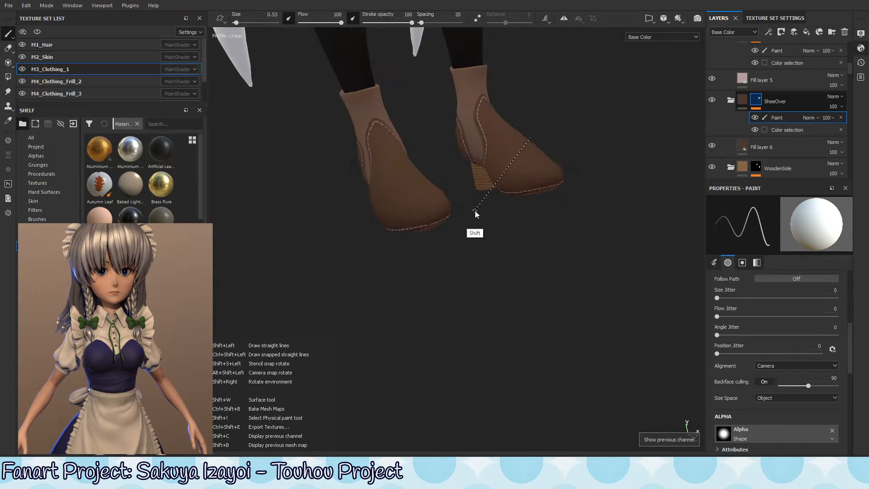
Step: Examine the shoes' base color and stitched seams from several sides and close up at the toes
alt+drag(387, 212, 492, 190)
alt+middle_drag(446, 254, 546, 256)
alt+drag(546, 256, 382, 176)
alt+drag(503, 163, 348, 204)
alt+middle_drag(398, 213, 559, 244)
alt+right_drag(430, 173, 336, 206)
alt+drag(346, 207, 454, 235)
alt+right_drag(453, 235, 441, 195)
alt+middle_drag(441, 195, 575, 72)
alt+right_drag(457, 190, 389, 213)
alt+middle_drag(322, 225, 482, 225)
alt+drag(526, 215, 481, 205)
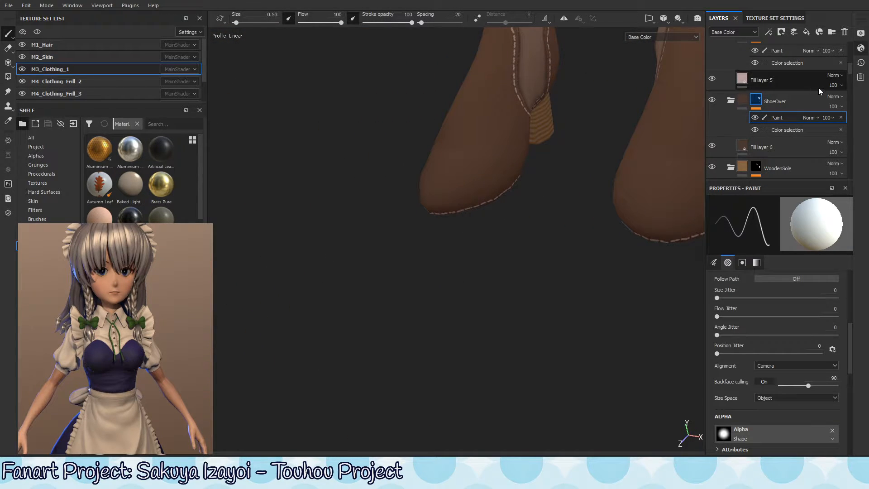
drag(853, 68, 852, 53)
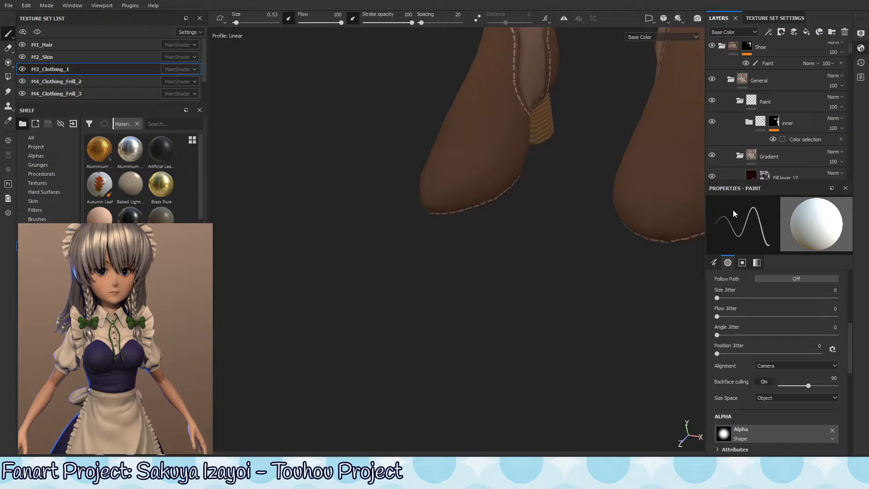
click(740, 101)
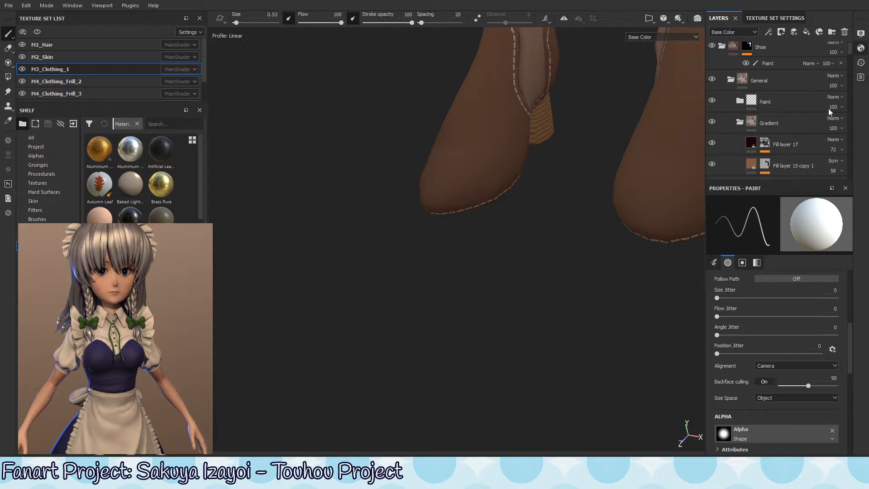
drag(850, 50, 852, 65)
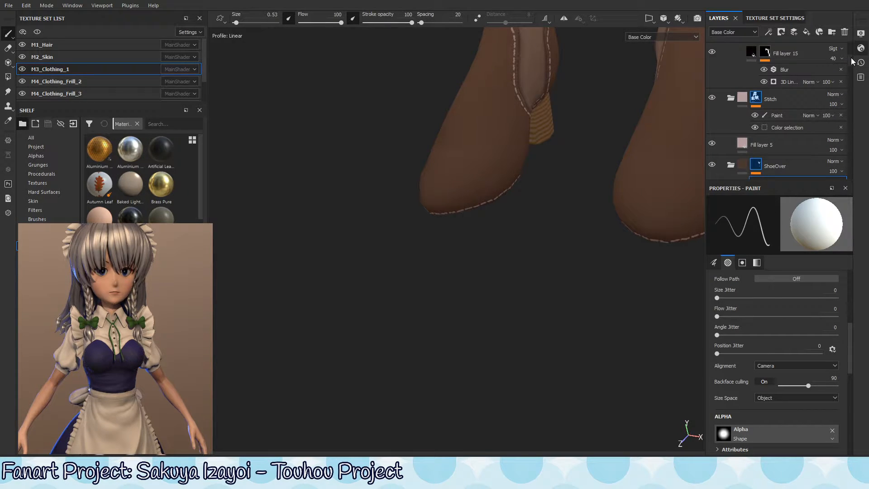
scroll(851, 60, up, 3)
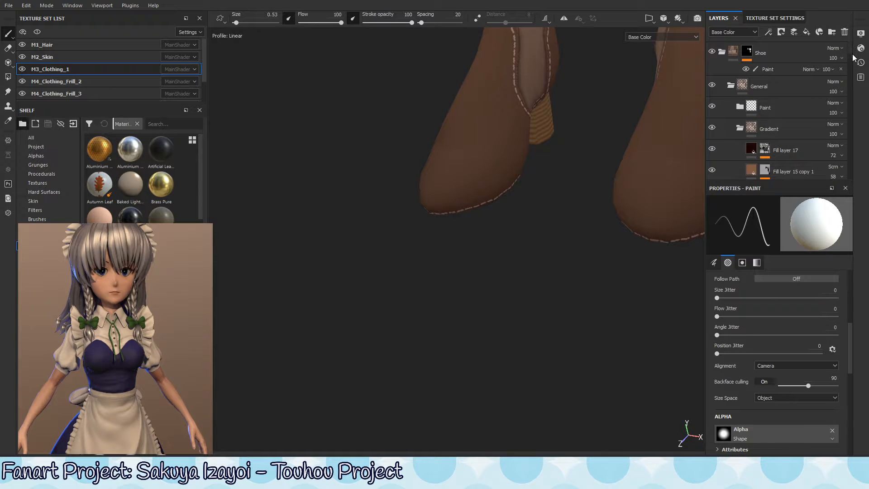
scroll(852, 61, up, 2)
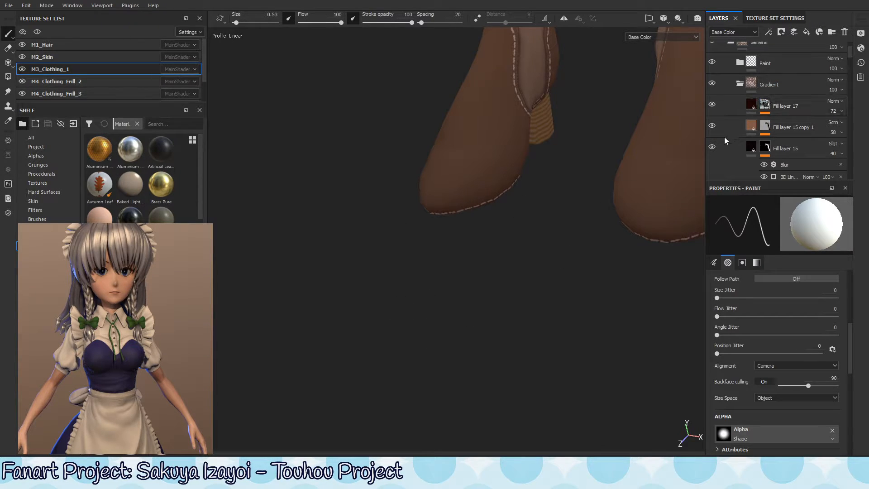
click(740, 63)
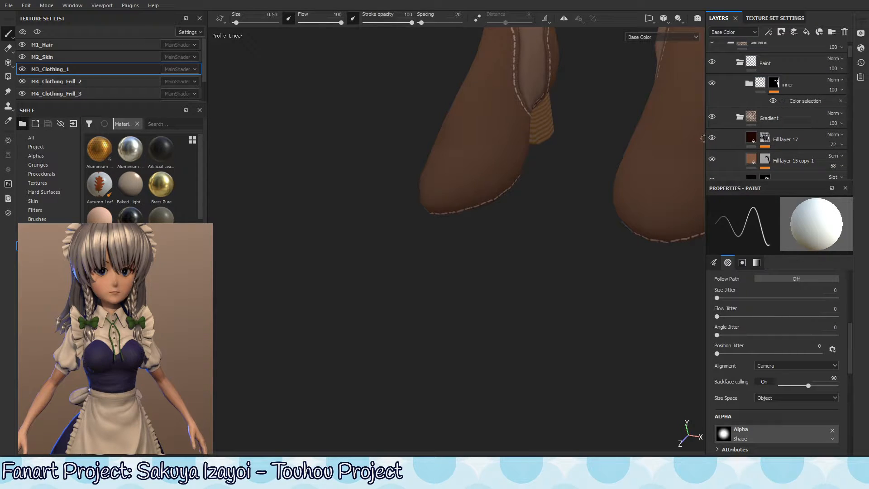
Step: Copy the ShoeOver folder's mask
drag(851, 52, 853, 73)
scroll(854, 77, up, 3)
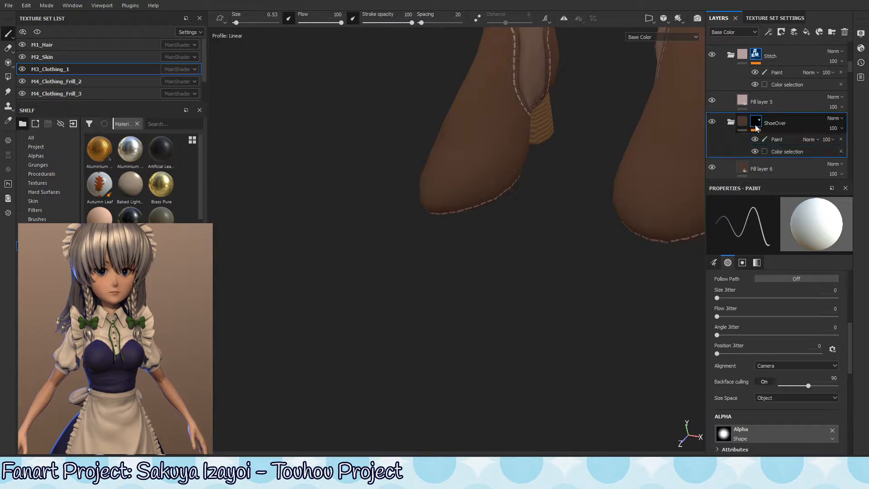
right_click(781, 114)
click(790, 263)
Step: Create a new folder inside the Paint folder, above inner, and name it Outer
drag(852, 65, 851, 53)
click(780, 84)
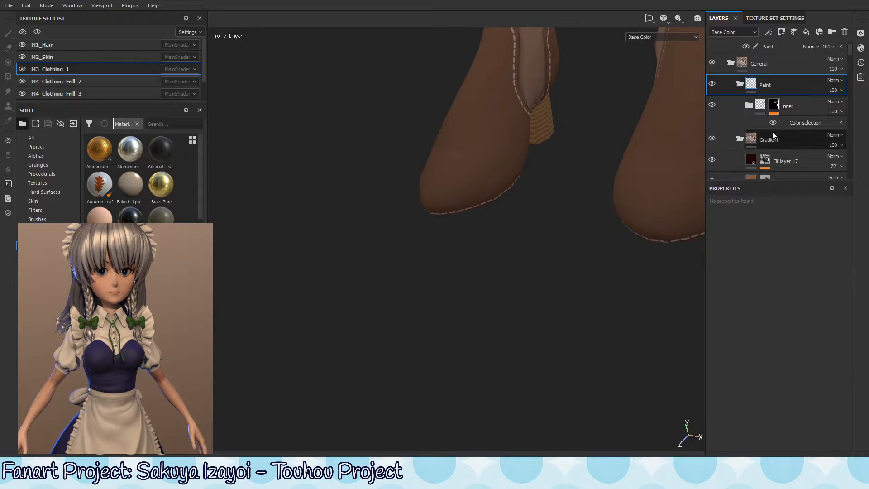
click(834, 32)
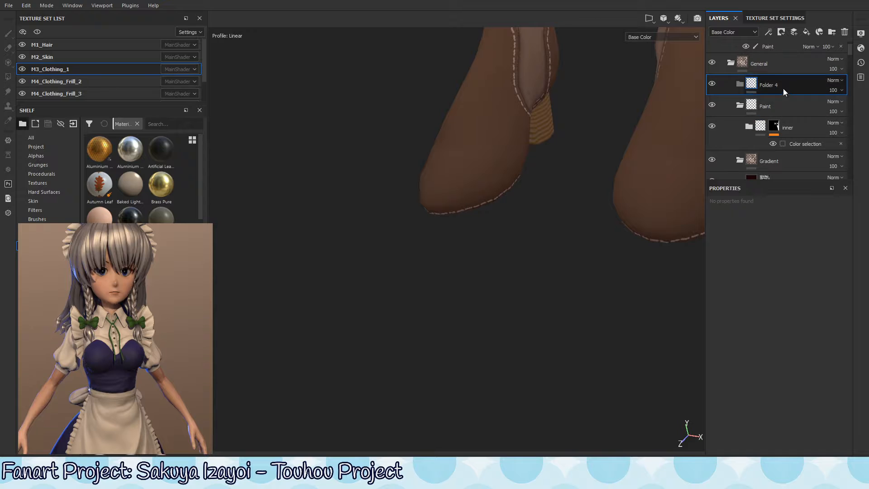
double_click(780, 107)
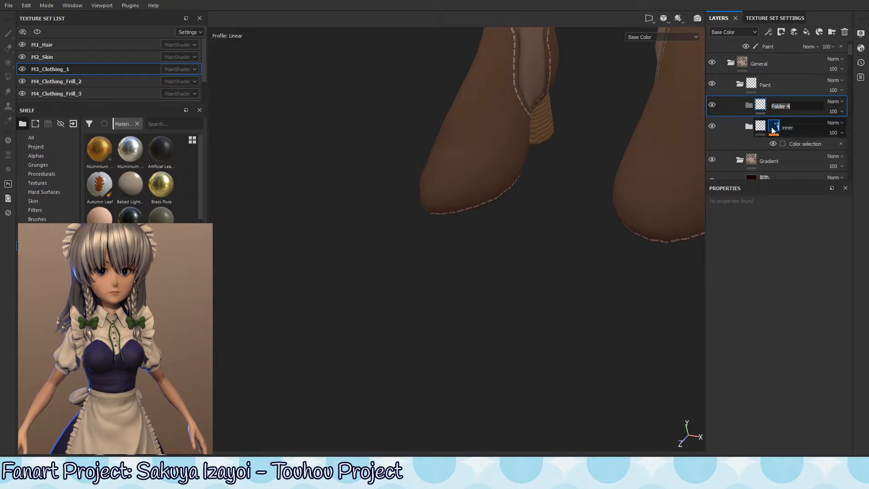
key(BackSpace)
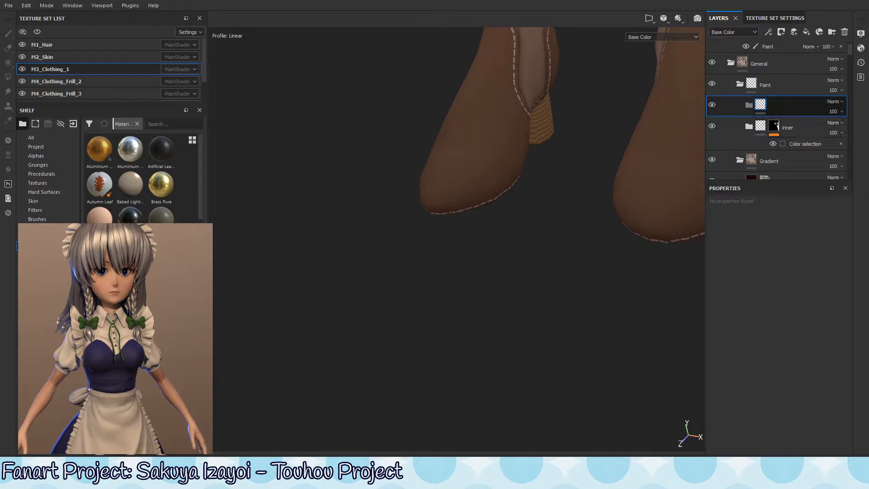
text(Ou)
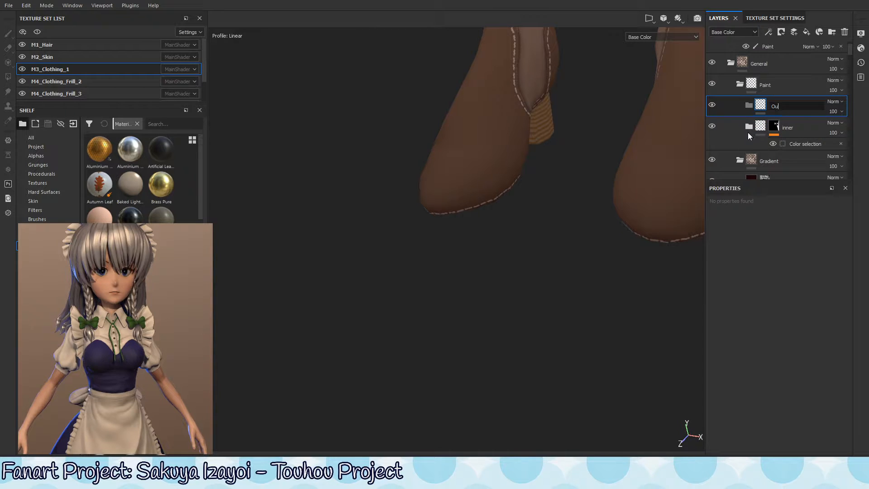
text(ter)
key(Return)
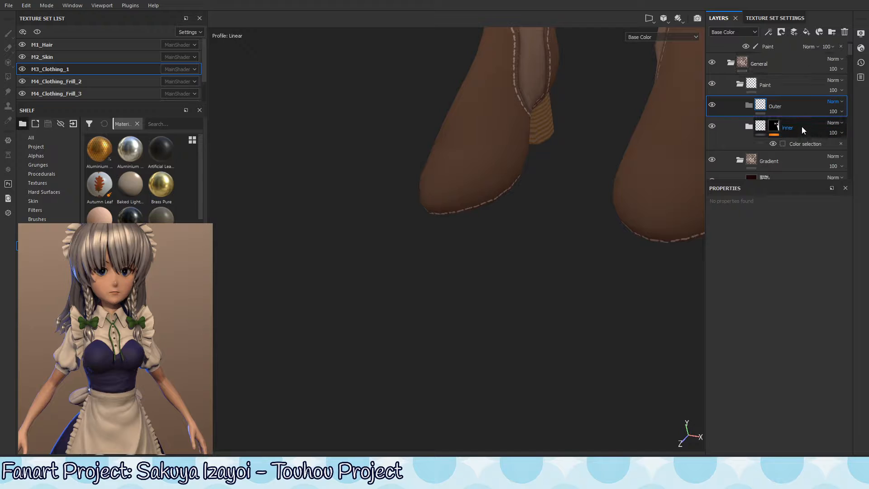
Step: Expand the inner folder, add a black mask to the Outer folder and paste the copied ShoeOver mask into it
click(763, 135)
click(749, 127)
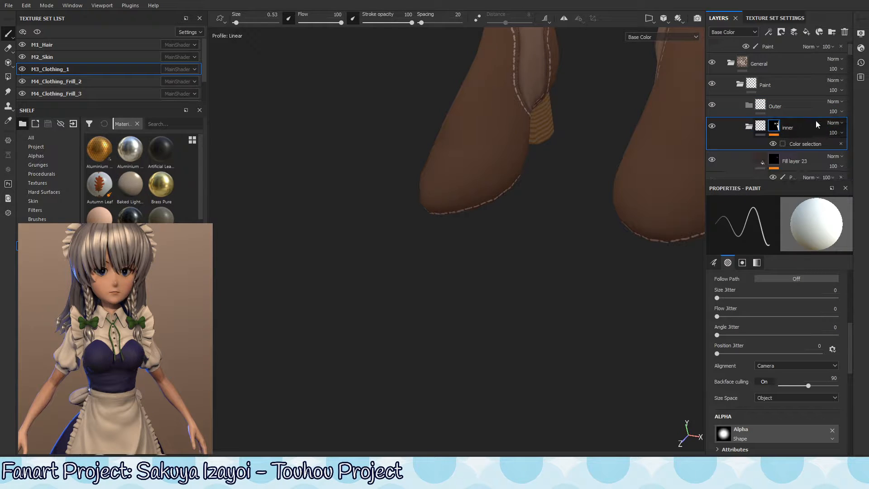
click(813, 163)
right_click(796, 107)
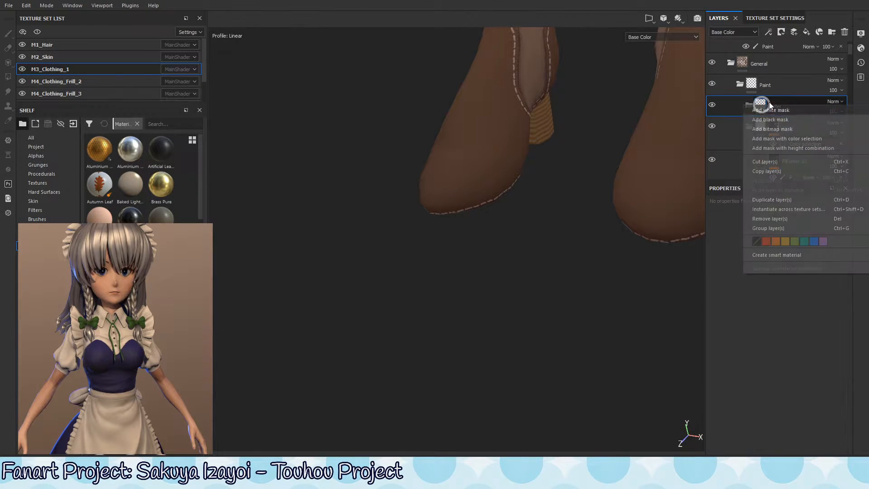
click(789, 120)
right_click(775, 102)
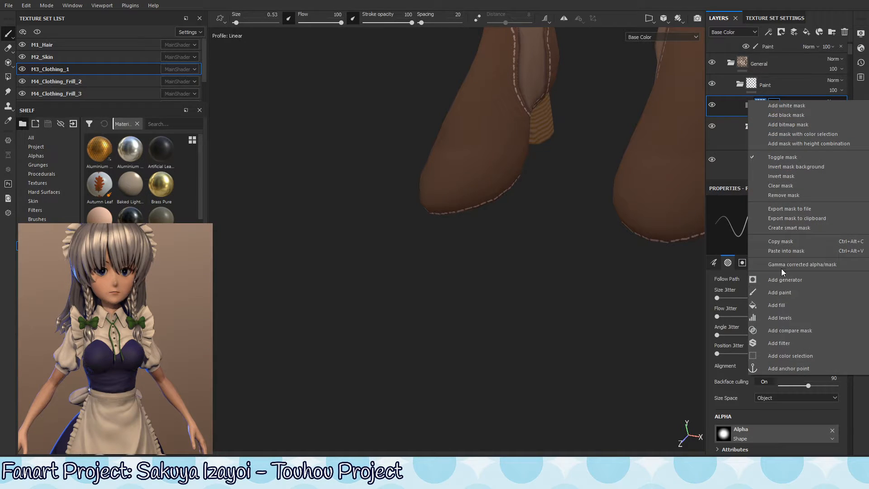
click(787, 251)
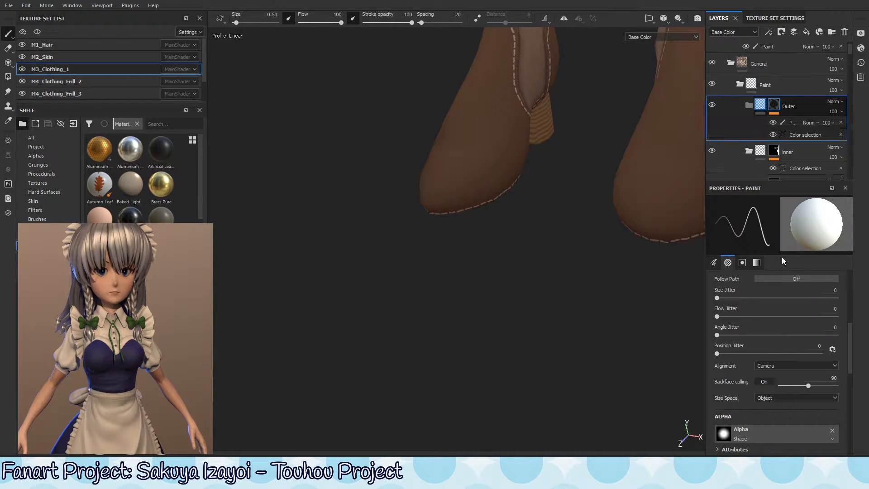
click(762, 102)
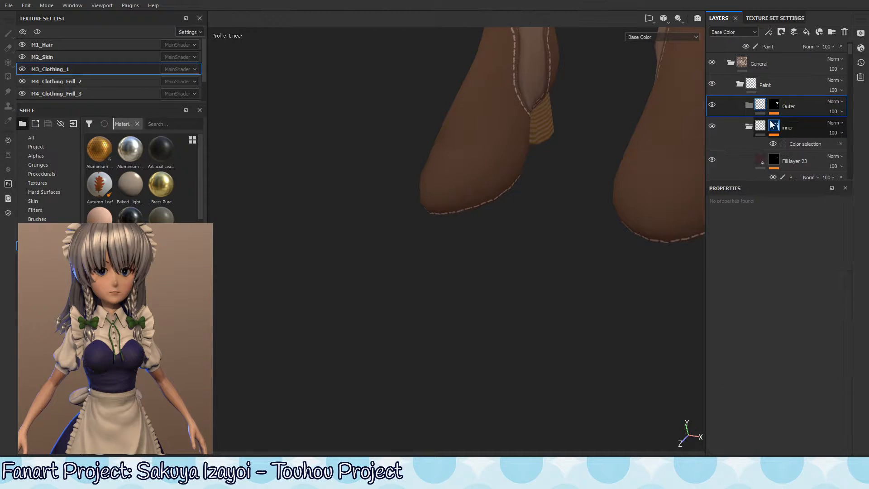
Step: Duplicate Fill layer 23 from the inner folder and move the copy into the Outer folder
click(811, 161)
key(ctrl+d)
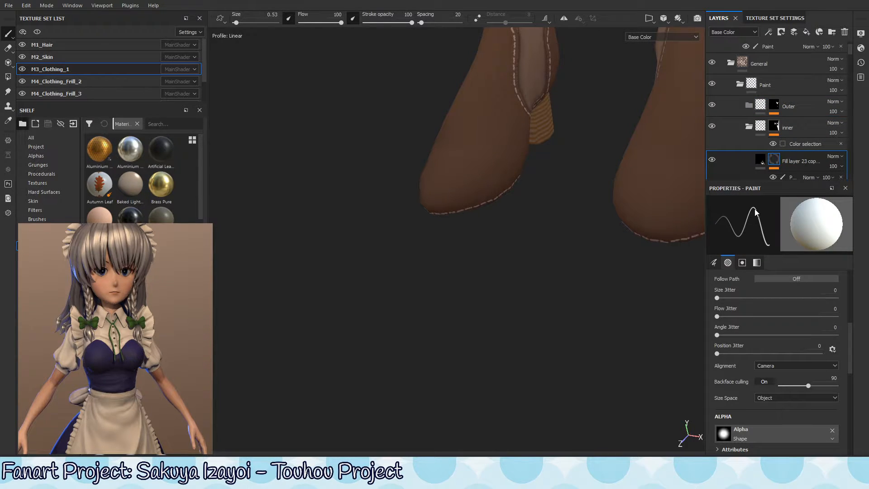
drag(793, 160, 789, 108)
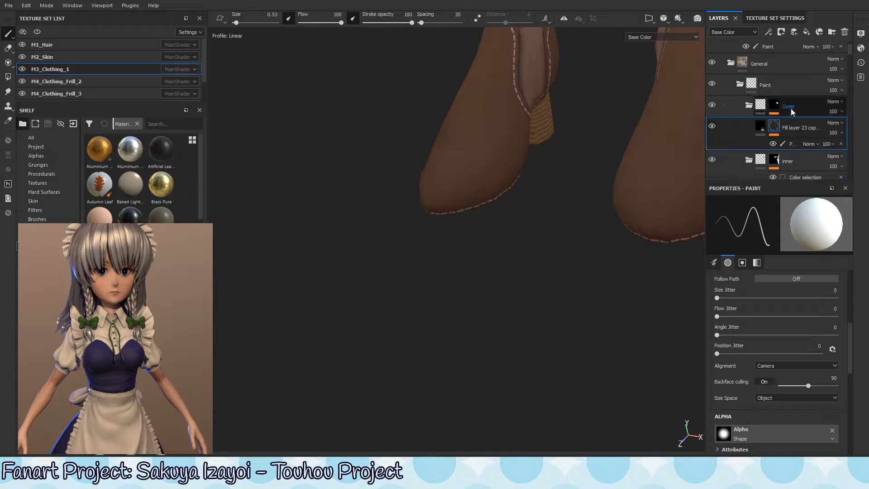
Step: Remove the mask from the copied fill layer and check the Outer folder's coverage by hiding and showing it
alt+drag(543, 163, 564, 168)
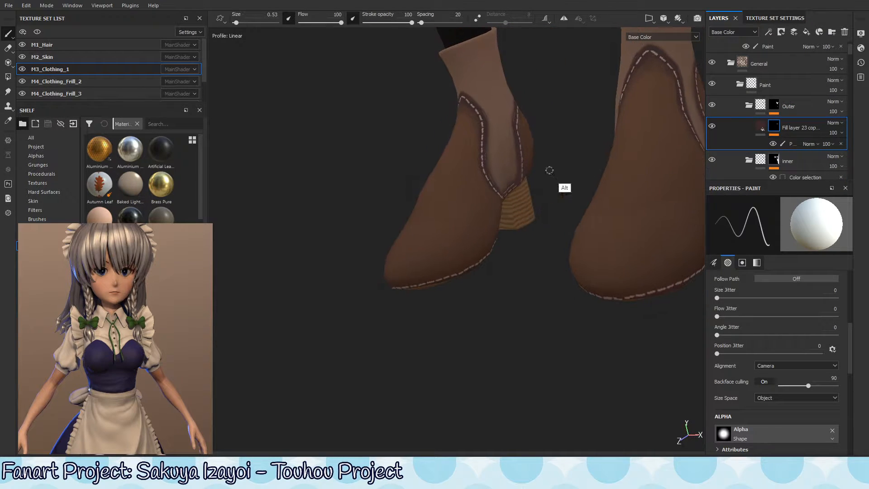
right_click(774, 126)
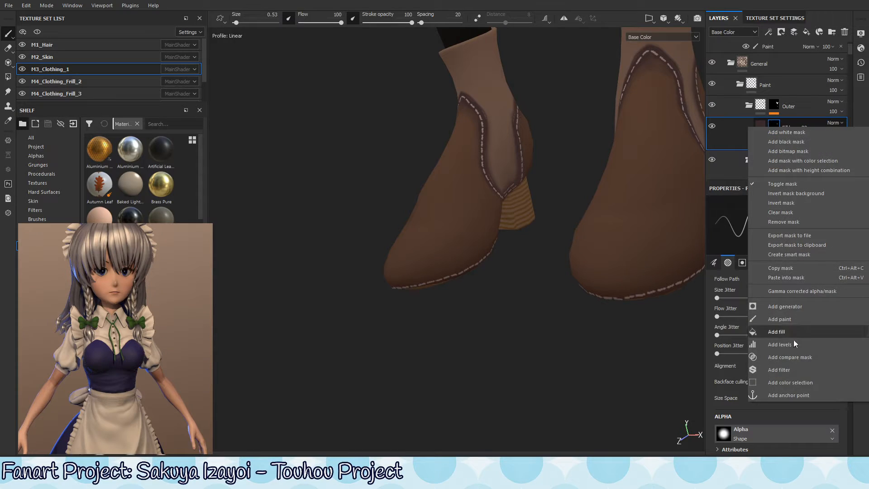
click(785, 290)
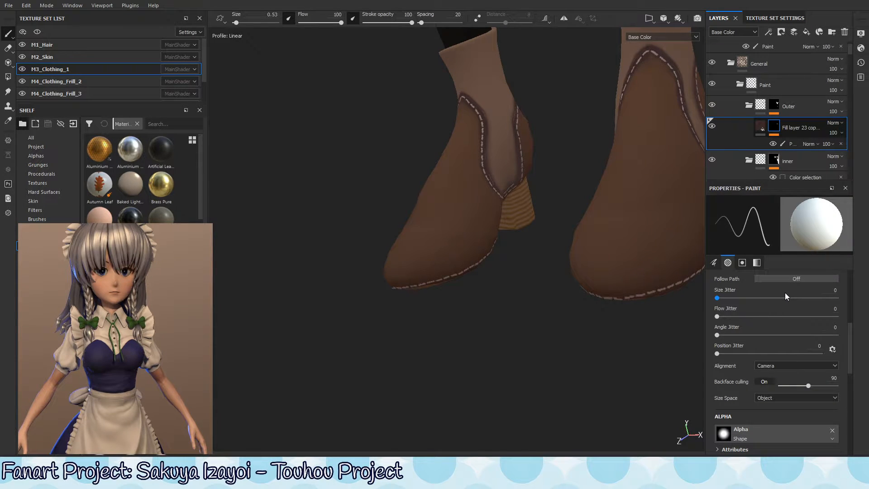
right_click(777, 130)
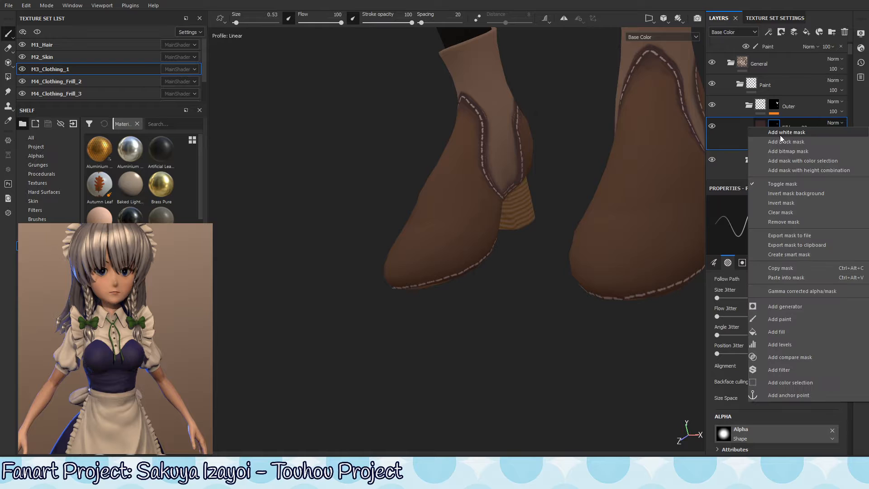
click(791, 222)
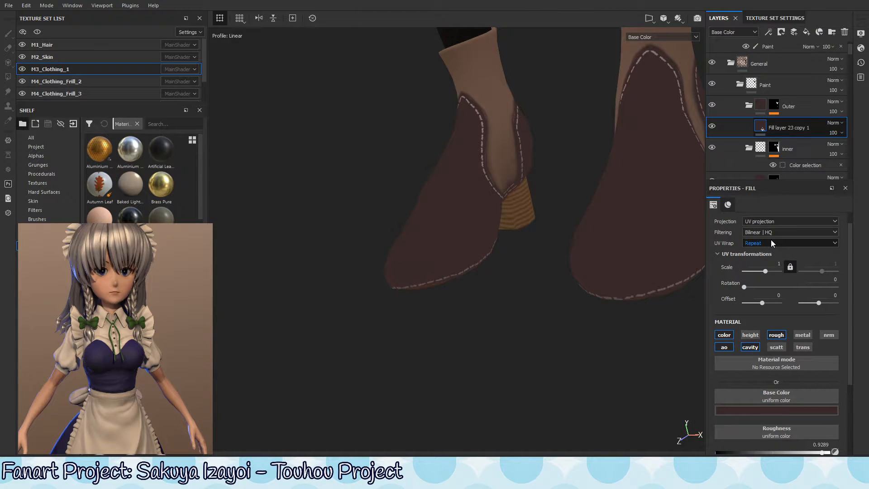
click(712, 104)
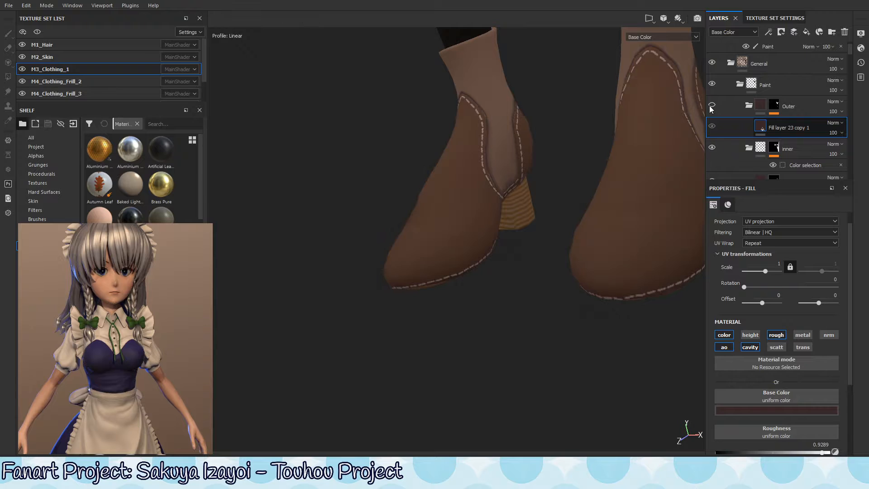
click(712, 105)
alt+drag(423, 227, 542, 229)
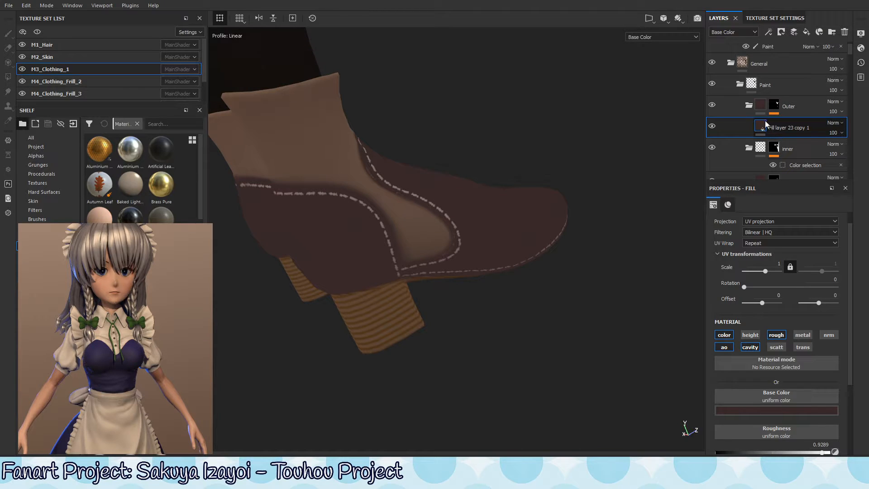
Step: Hide the copied fill layer in Outer to expose the shoe's brown base color, keeping the inner folder visible
click(759, 411)
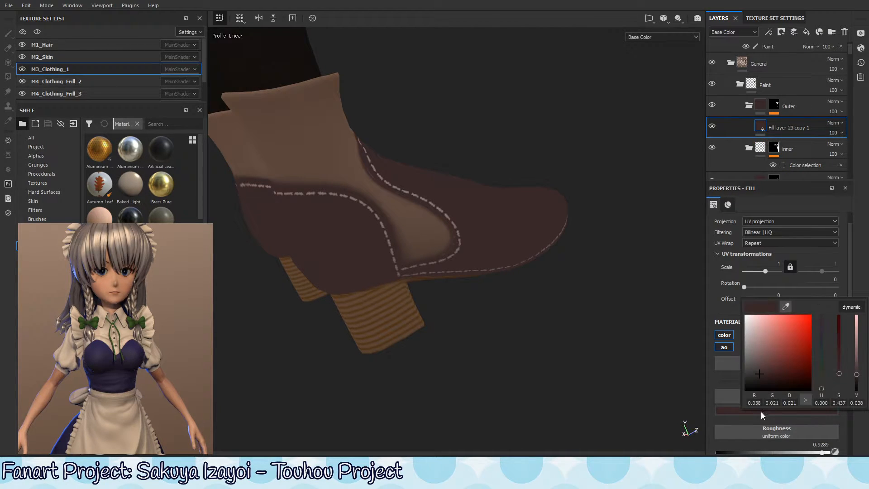
click(712, 126)
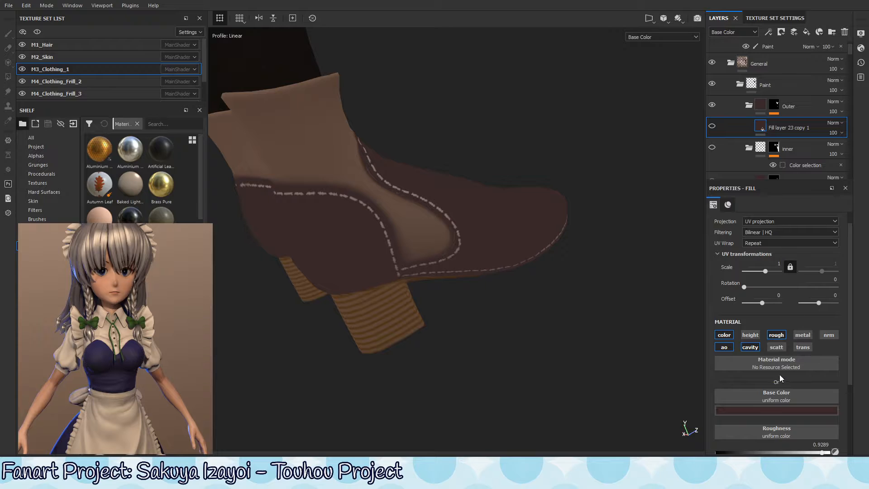
click(774, 411)
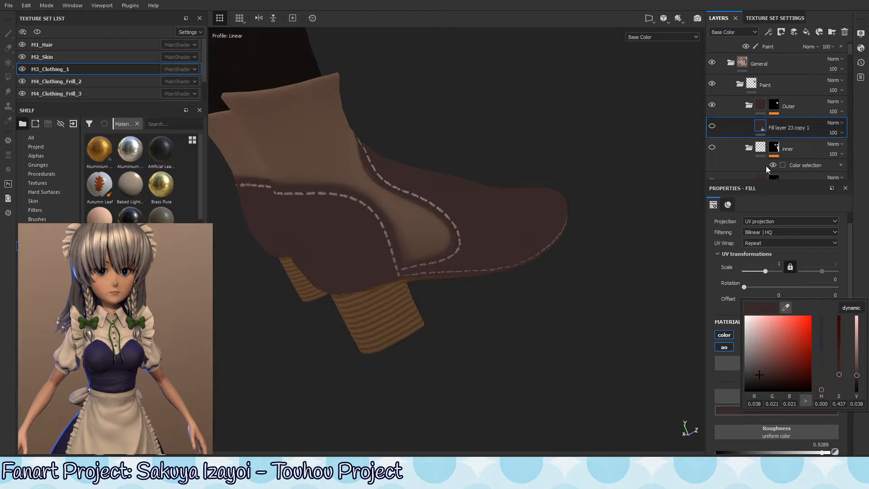
click(713, 149)
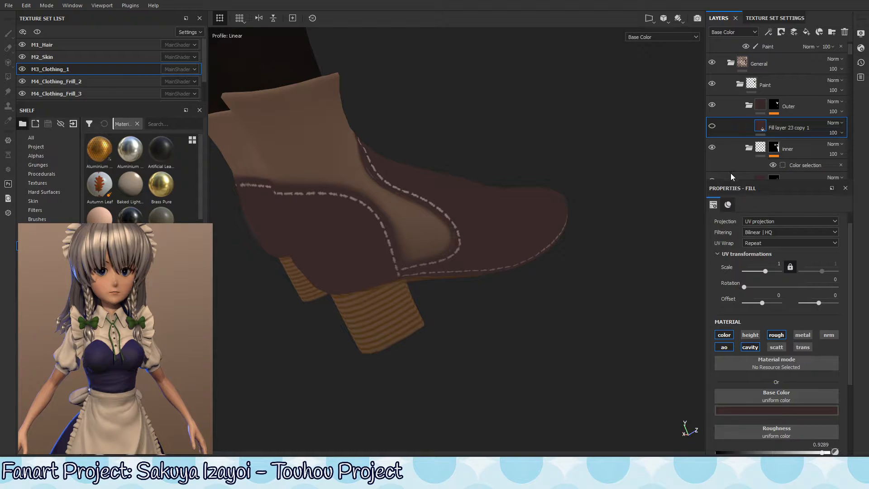
click(711, 127)
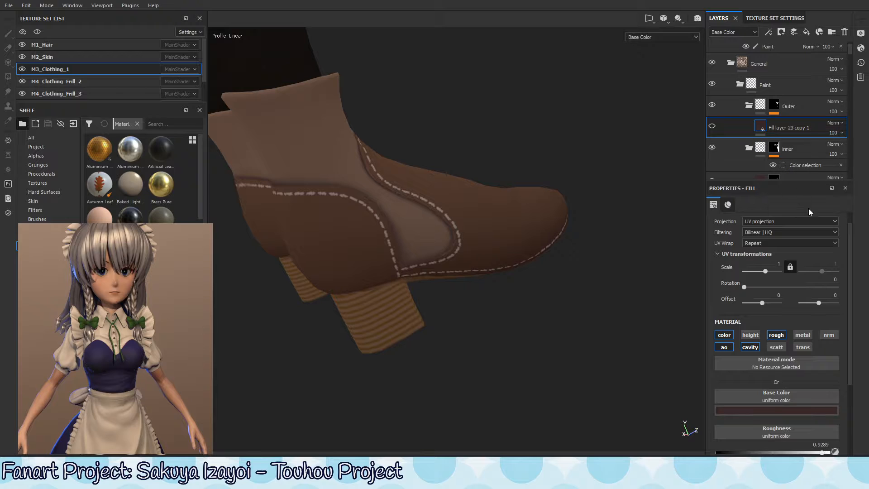
Step: Set the fill copy's base color to a darker, more saturated brown sampled from the outer shoe, and show the layer again
click(778, 411)
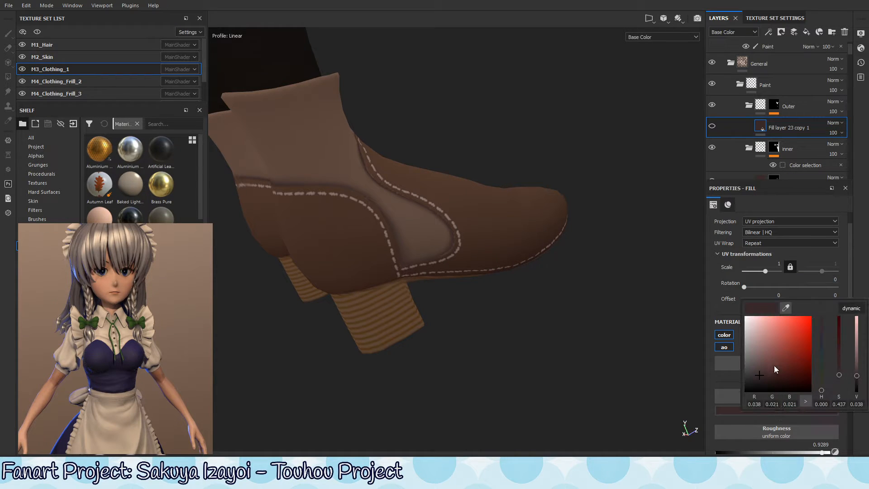
click(786, 307)
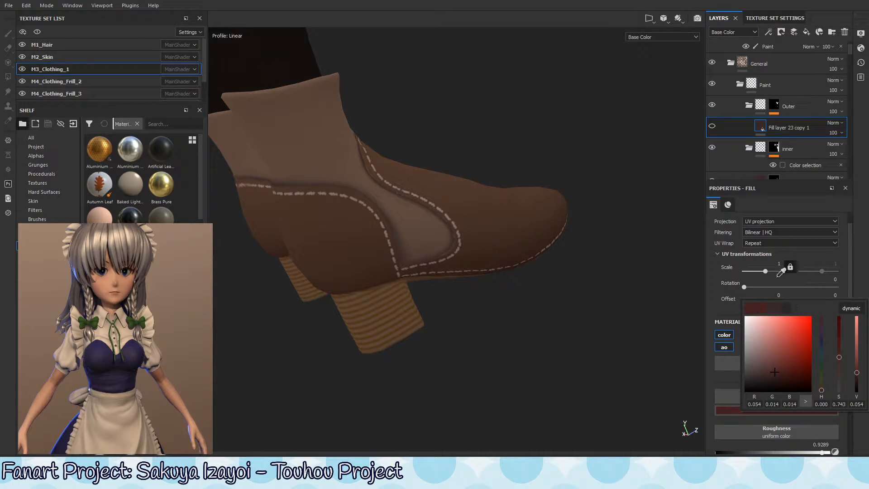
click(488, 251)
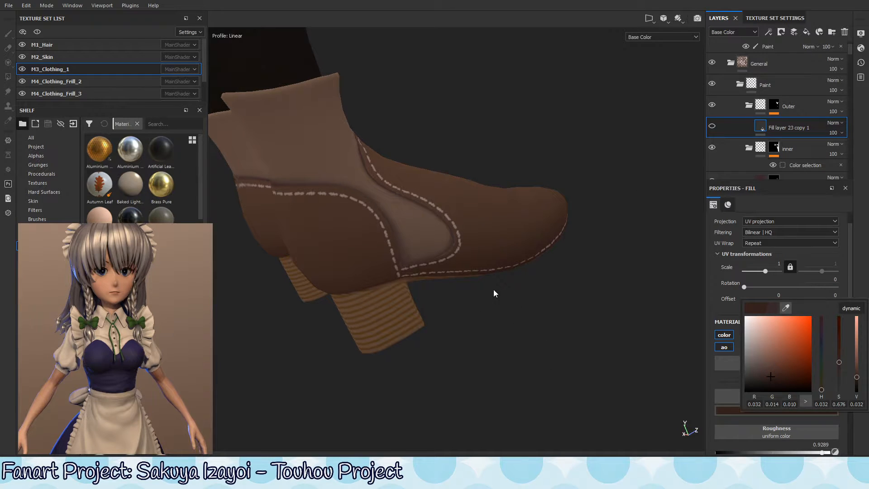
click(777, 378)
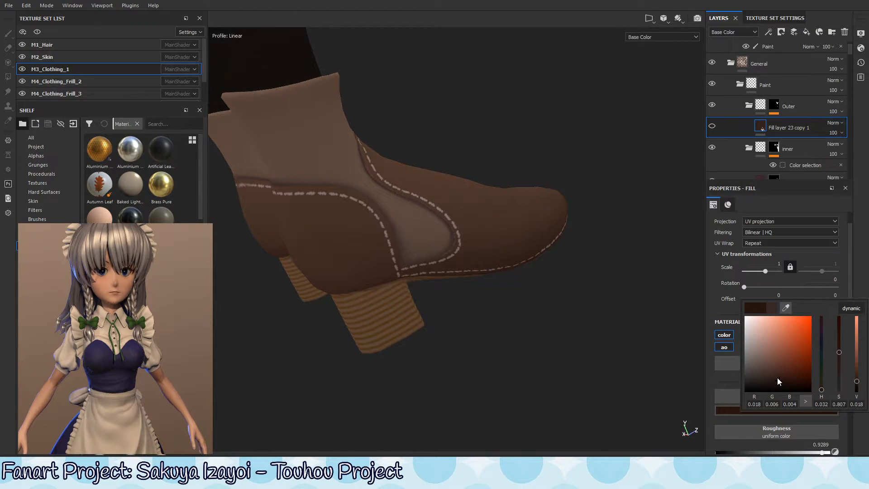
drag(777, 378, 778, 375)
click(868, 283)
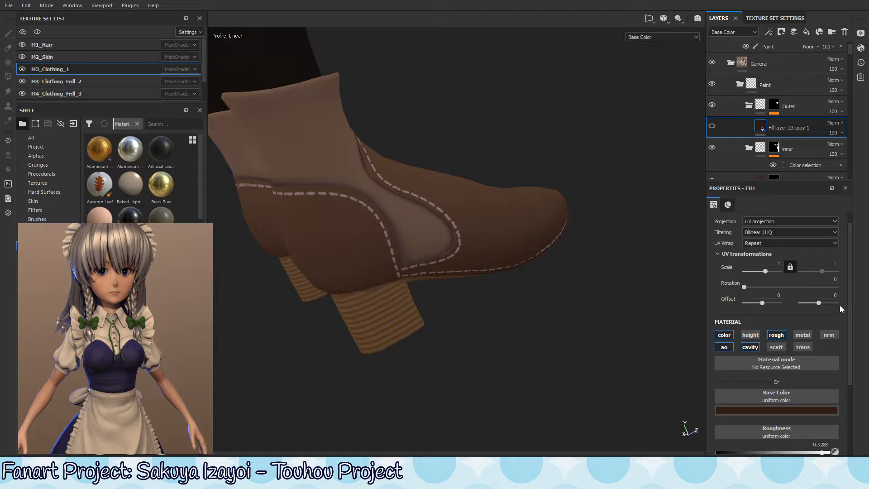
click(712, 126)
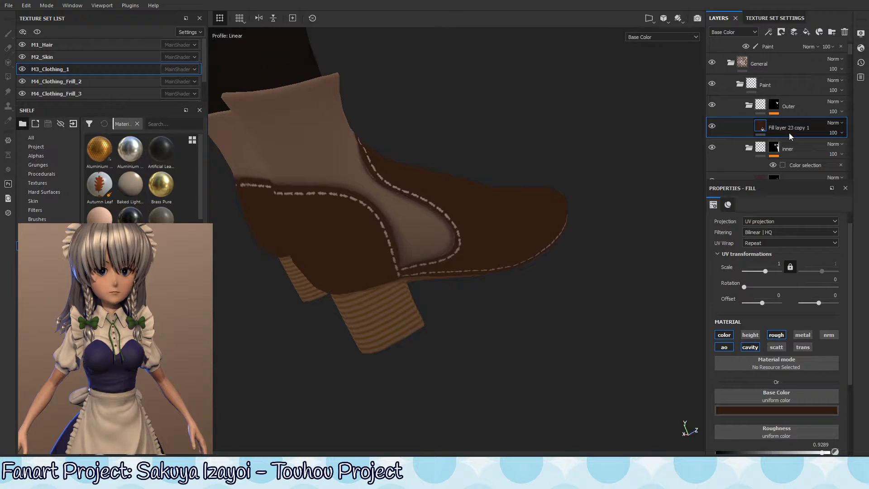
Step: Add a black mask with a paint effect to the dark brown fill layer and lower the brush flow to 31
right_click(759, 130)
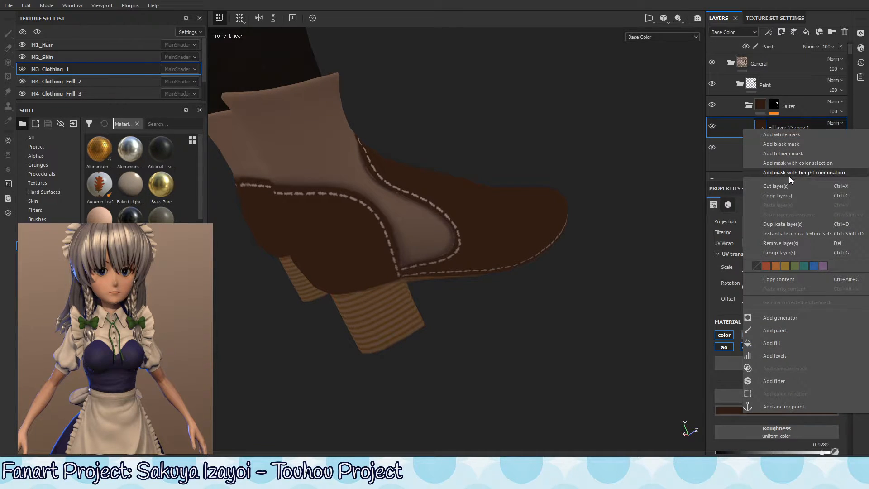
click(791, 143)
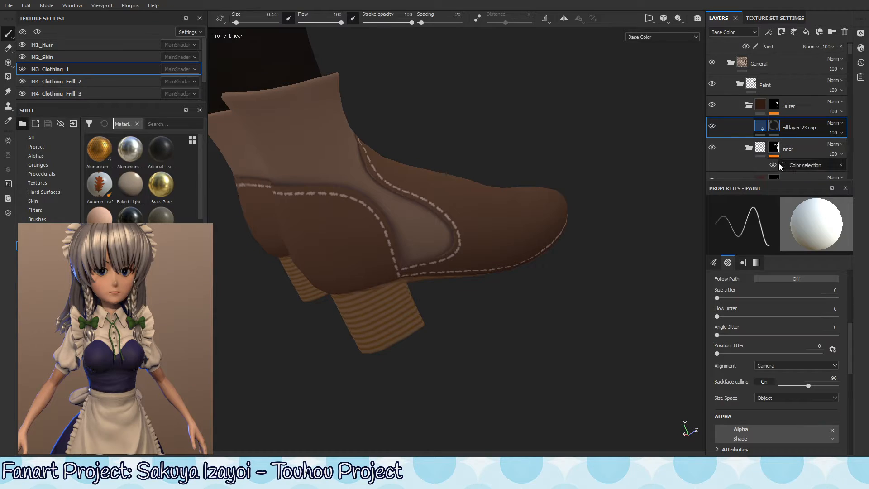
right_click(775, 127)
click(773, 323)
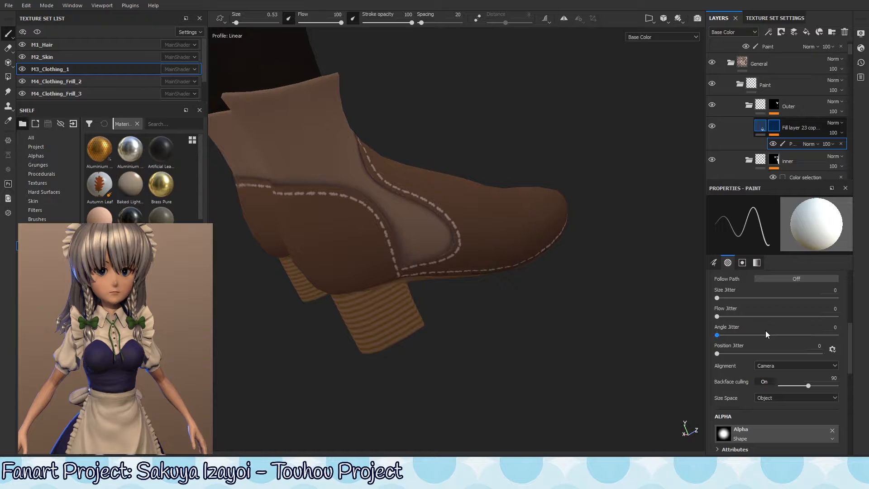
mouse_move(576, 217)
ctrl+mouse_down()
mouse_move(264, 301)
mouse_move(565, 231)
mouse_move(550, 221)
mouse_move(581, 257)
ctrl+mouse_up()
alt+middle_drag(581, 257, 409, 121)
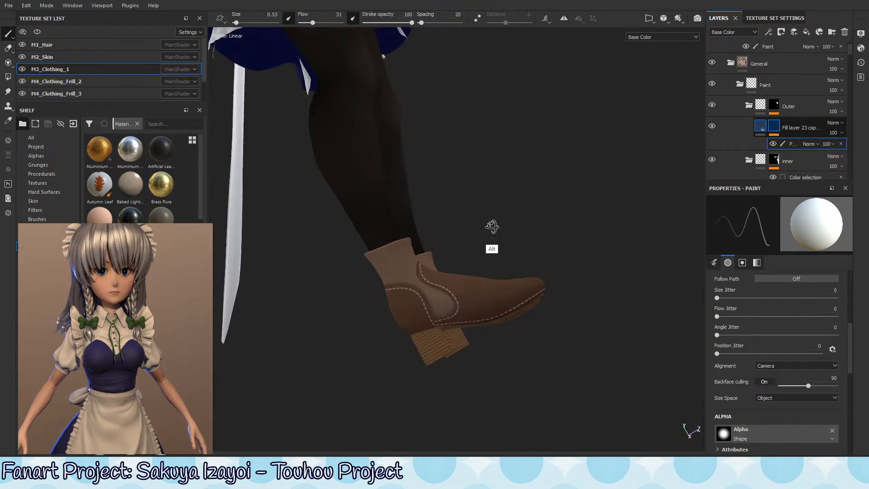
Step: Set the brush size to 3.14 and paint dark brown shading along the outer shoe's sole stitching and toe edge
alt+drag(492, 227, 692, 191)
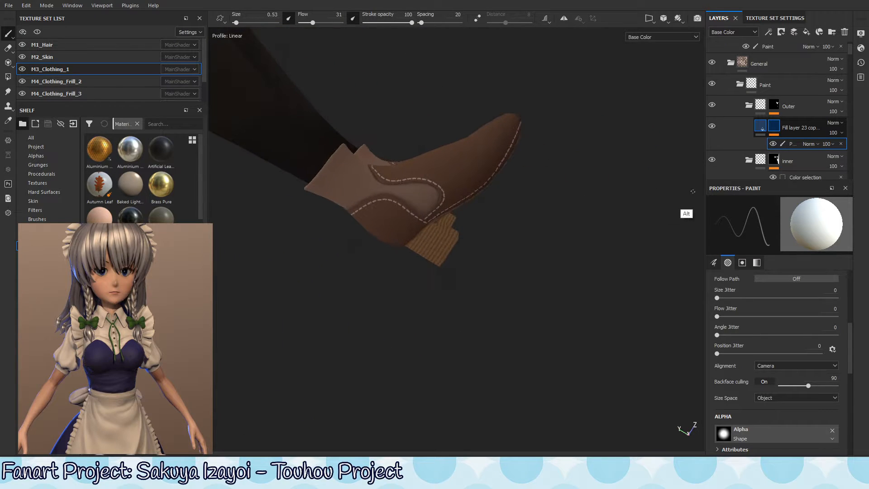
mouse_move(476, 178)
ctrl+right_down()
mouse_move(516, 175)
mouse_move(501, 182)
ctrl+right_up()
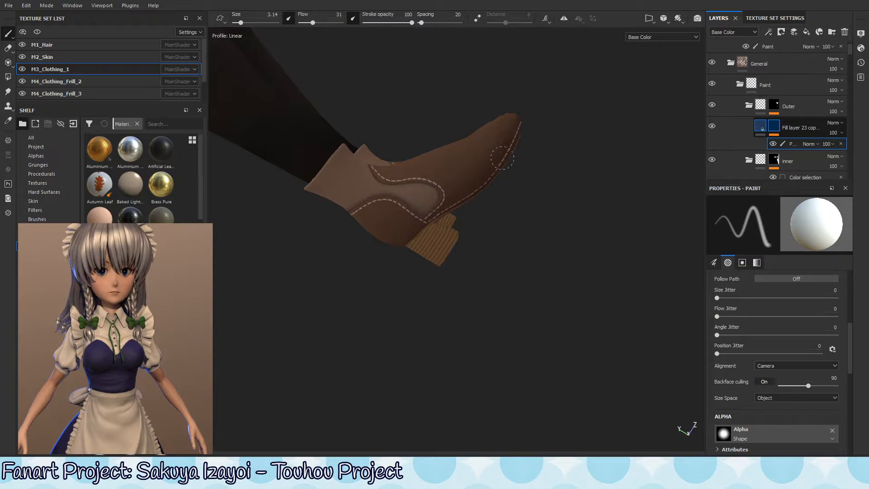
mouse_move(488, 181)
alt+mouse_down()
mouse_move(514, 161)
mouse_move(453, 266)
mouse_move(436, 272)
mouse_move(415, 237)
mouse_move(420, 229)
mouse_move(429, 239)
mouse_move(407, 247)
alt+mouse_up()
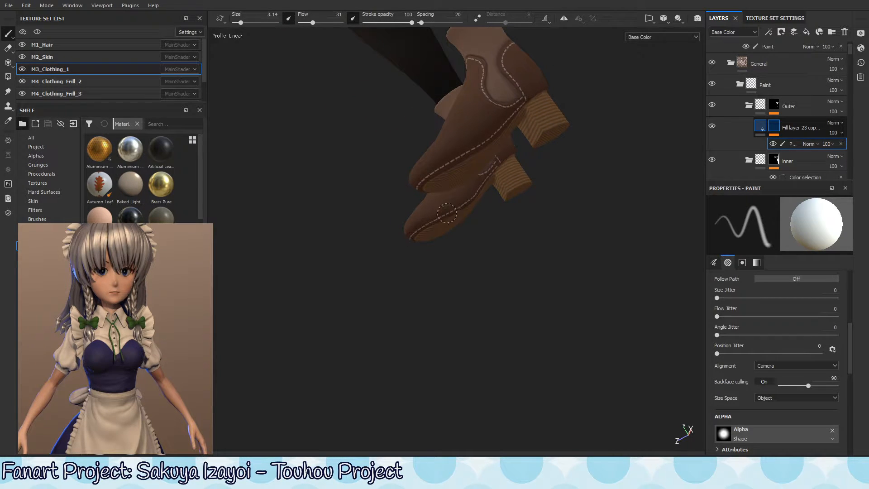
mouse_move(482, 191)
alt+mouse_down()
mouse_move(464, 215)
mouse_move(471, 202)
alt+mouse_up()
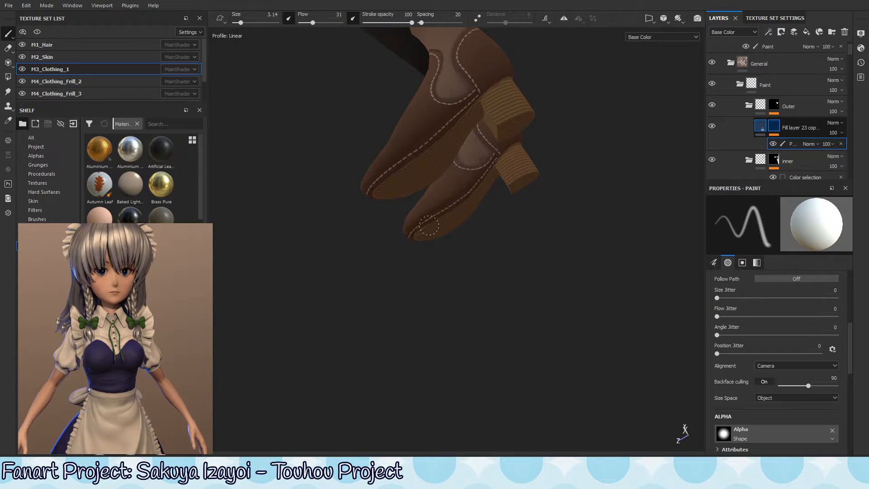
alt+drag(430, 231, 431, 264)
alt+drag(426, 223, 429, 216)
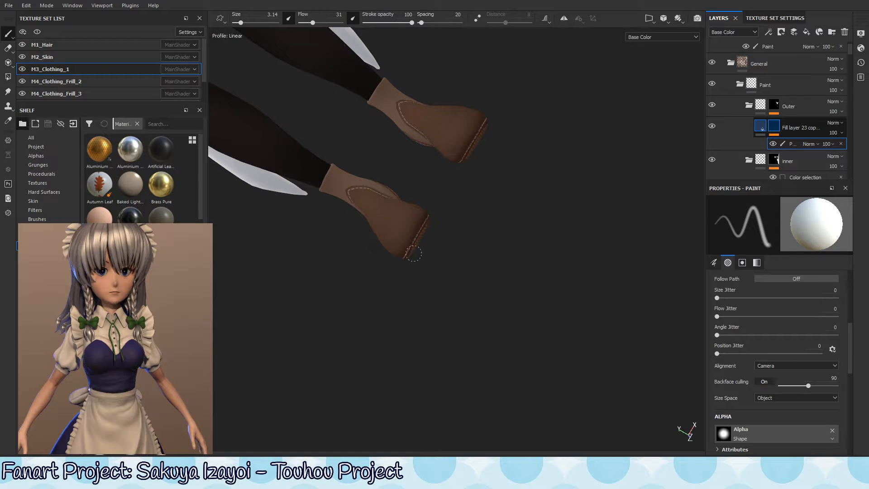
mouse_move(424, 266)
alt+mouse_down()
mouse_move(403, 266)
mouse_move(423, 247)
mouse_move(425, 272)
alt+mouse_up()
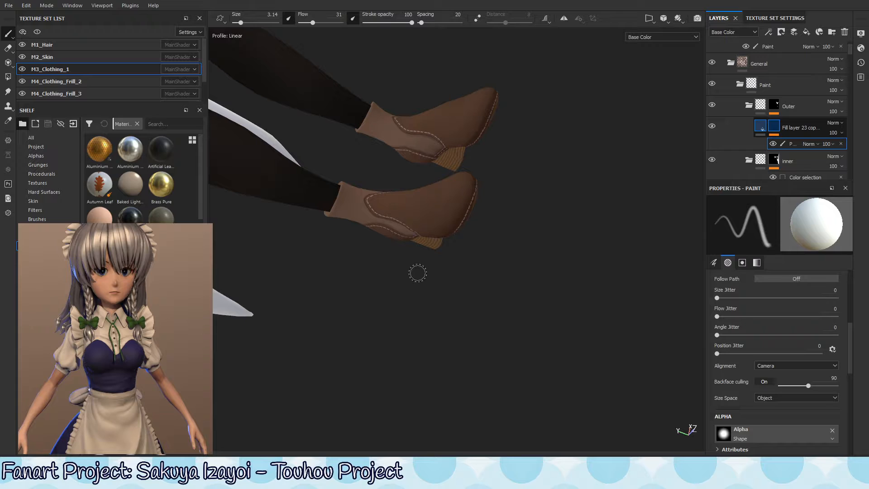
Step: Lower the brush flow to 5 and soften the shading over the top of the toe with black mask paint
mouse_move(466, 223)
ctrl+mouse_down()
mouse_move(466, 244)
mouse_move(332, 319)
ctrl+mouse_up()
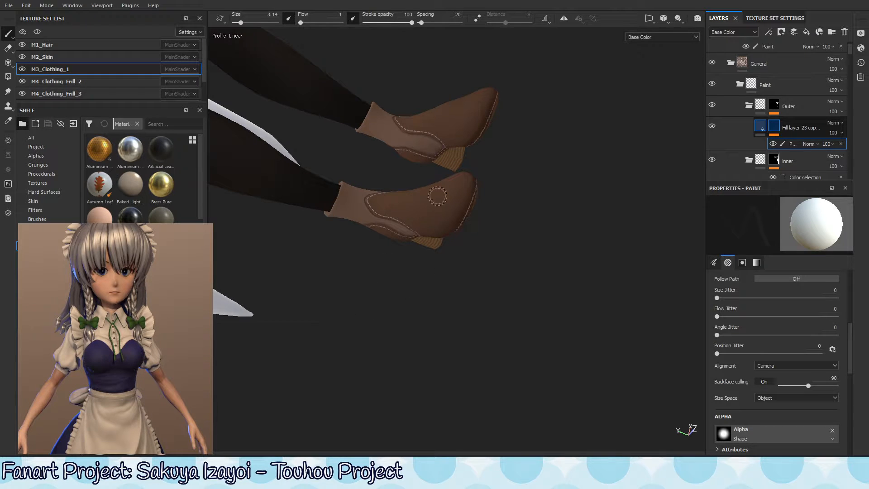
alt+drag(438, 196, 445, 248)
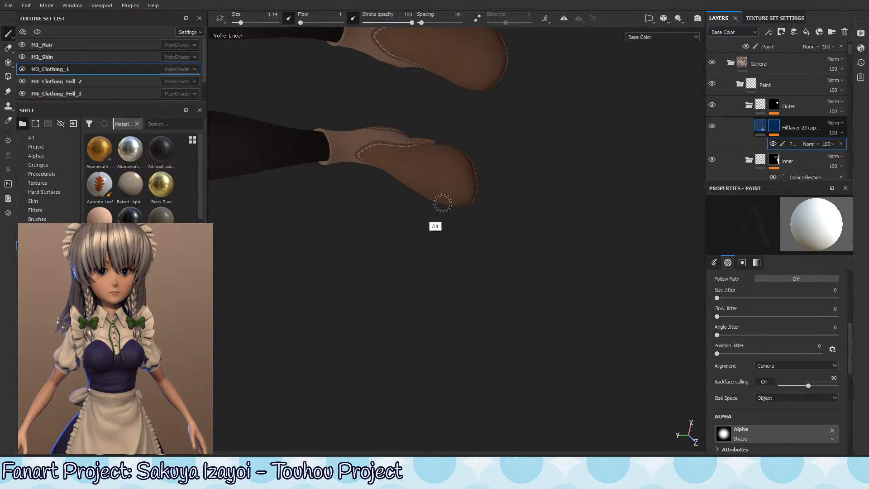
mouse_move(430, 218)
ctrl+mouse_down()
mouse_move(436, 223)
mouse_move(432, 190)
mouse_move(464, 151)
ctrl+mouse_up()
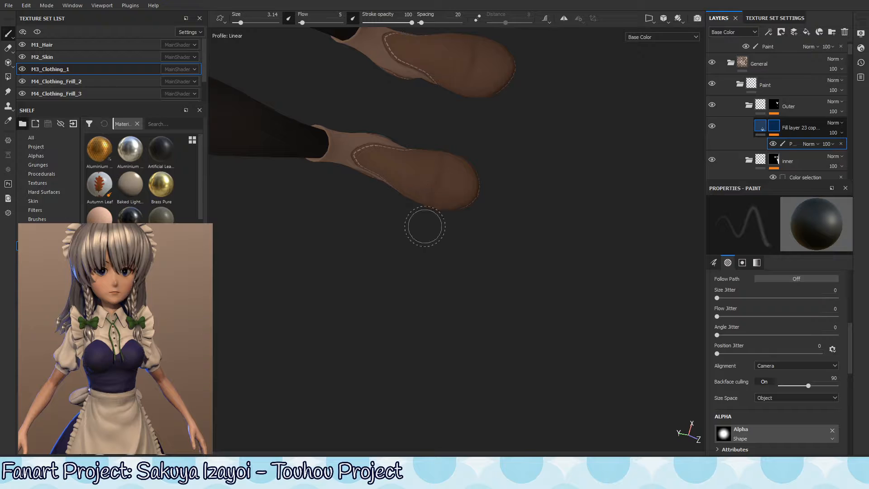
alt+drag(464, 163, 431, 230)
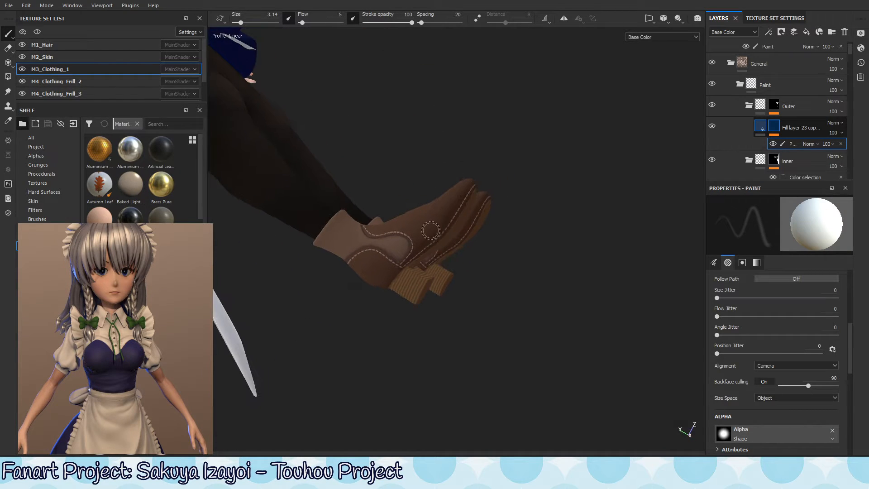
Step: Set the brush size to 3.43 and blend the mask shading along the shoe's side and heel counter
ctrl+right_drag(431, 230, 448, 230)
alt+drag(394, 327, 425, 250)
ctrl+right_drag(425, 251, 409, 258)
alt+drag(422, 282, 428, 184)
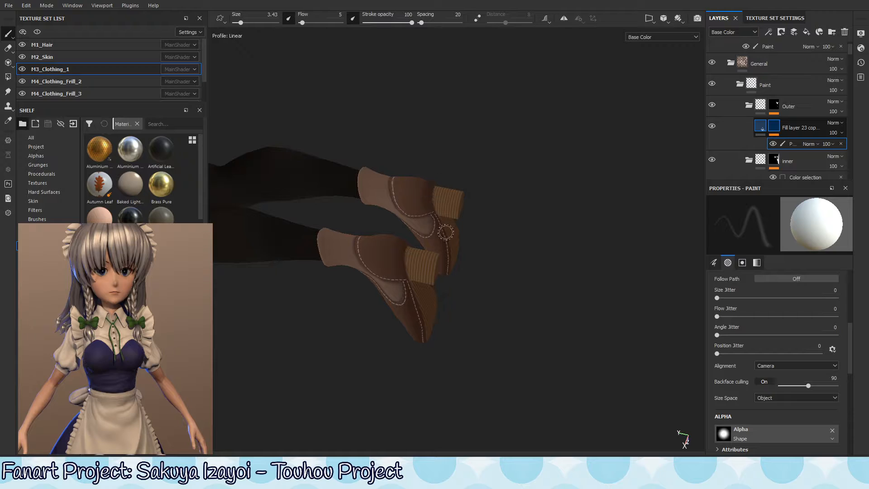
alt+drag(447, 233, 403, 257)
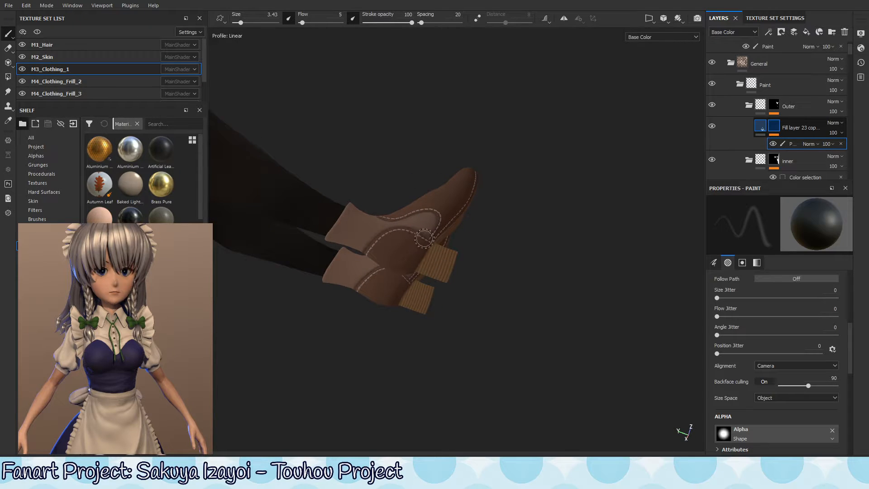
Step: Switch the mask paint to white and build up dark shading around the back of the heel and the front toe edges
key(x)
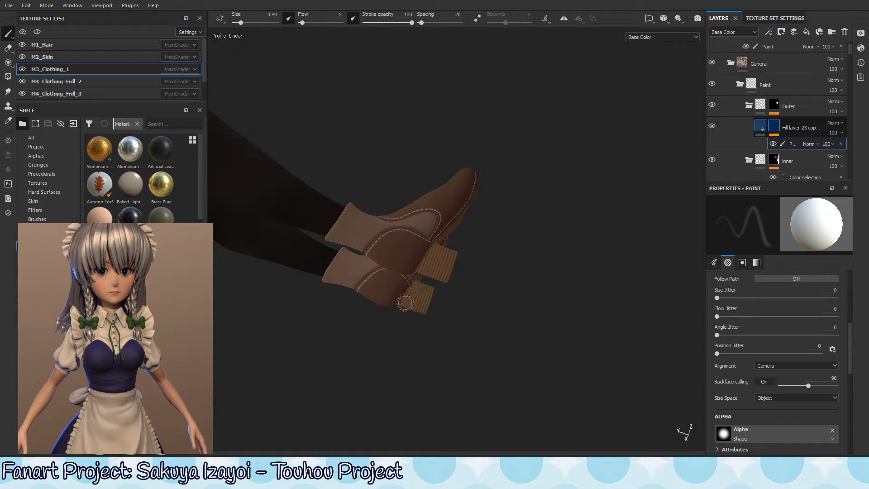
alt+drag(402, 306, 440, 209)
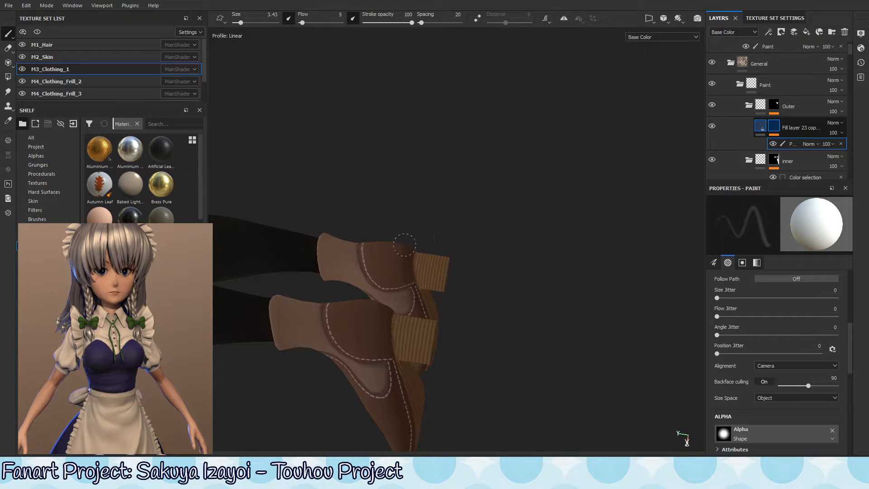
mouse_move(418, 273)
alt+mouse_down()
mouse_move(414, 311)
mouse_move(434, 240)
mouse_move(420, 286)
alt+mouse_up()
alt+drag(419, 249, 491, 235)
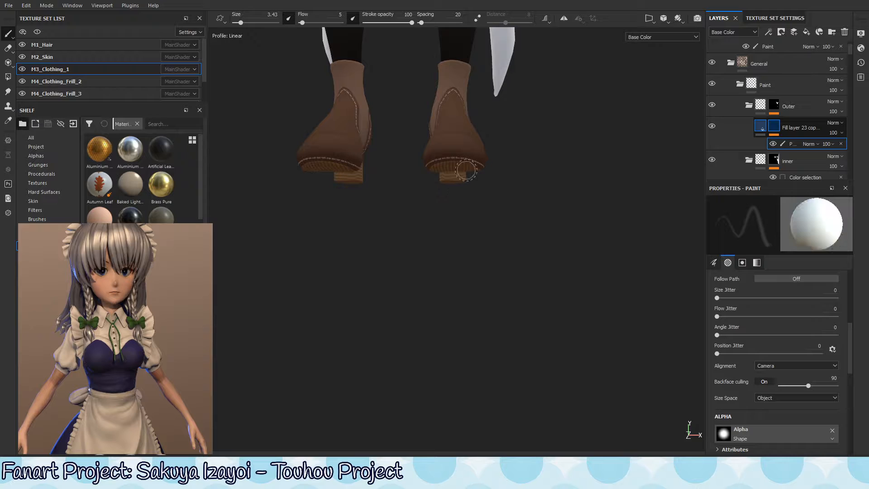
alt+drag(330, 155, 400, 170)
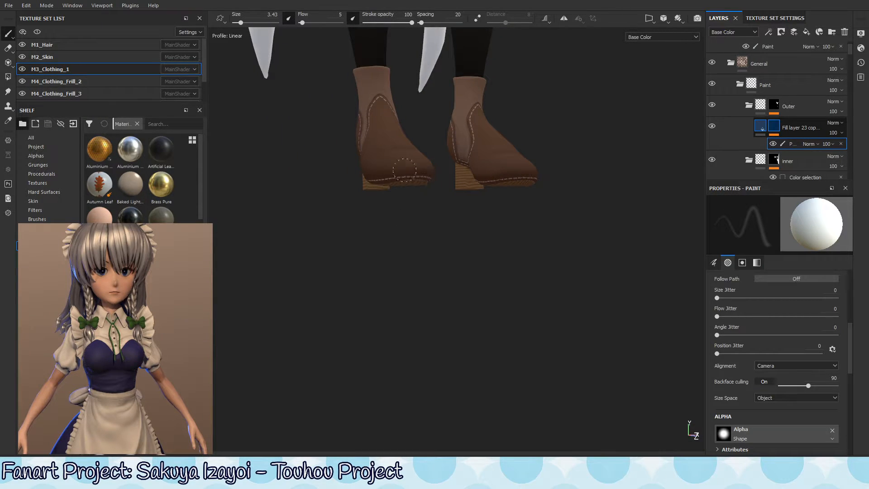
mouse_move(430, 198)
alt+mouse_down()
mouse_move(411, 198)
mouse_move(387, 173)
alt+mouse_up()
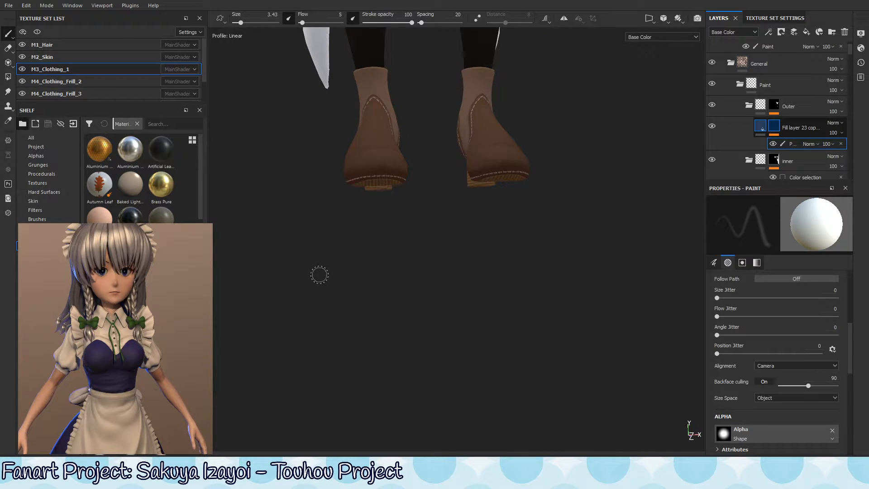
alt+right_drag(399, 202, 412, 162)
alt+drag(412, 161, 405, 181)
Step: Switch the mask paint to black and soften the shading on the front and side of the toe
key(x)
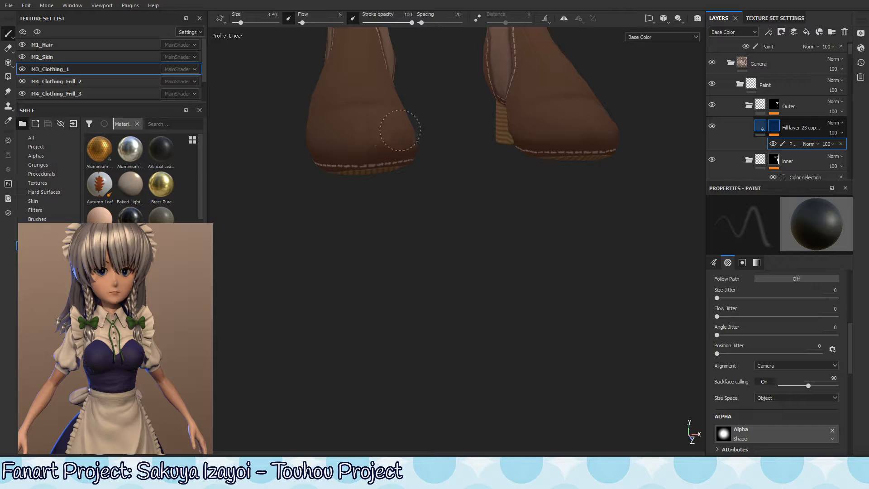
mouse_move(384, 143)
alt+mouse_down()
mouse_move(401, 136)
mouse_move(373, 234)
mouse_move(382, 239)
mouse_move(400, 226)
mouse_move(412, 118)
alt+mouse_up()
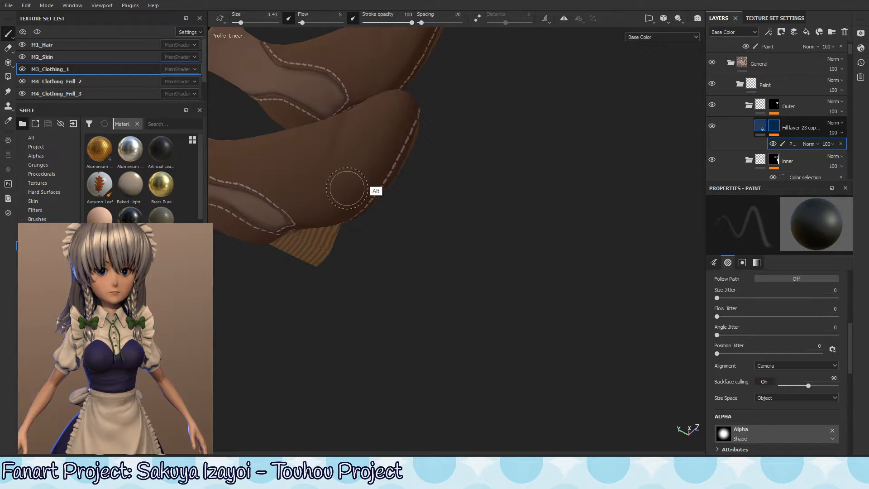
alt+drag(345, 188, 398, 183)
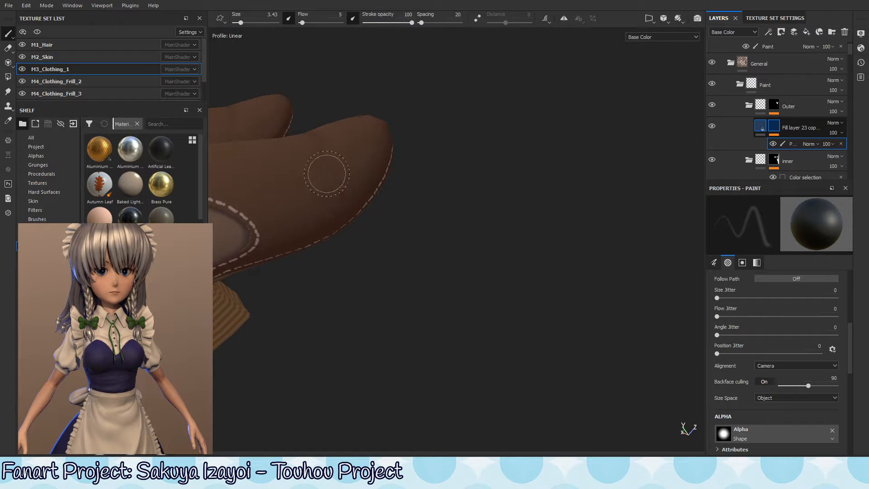
Step: Try painting a stronger dark crease across the toe with white mask paint at flow 16
ctrl+drag(325, 230, 344, 234)
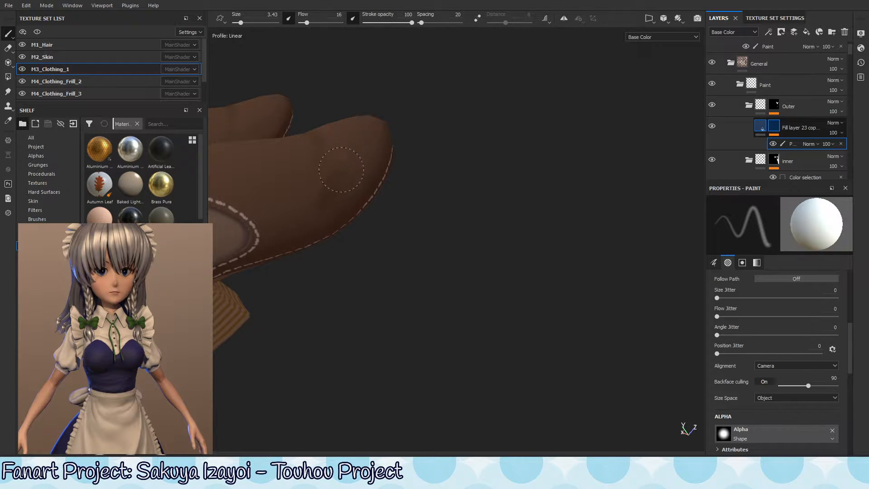
key(ctrl)
mouse_move(384, 205)
alt+mouse_down()
mouse_move(374, 194)
mouse_move(359, 235)
alt+mouse_up()
key(ctrl)
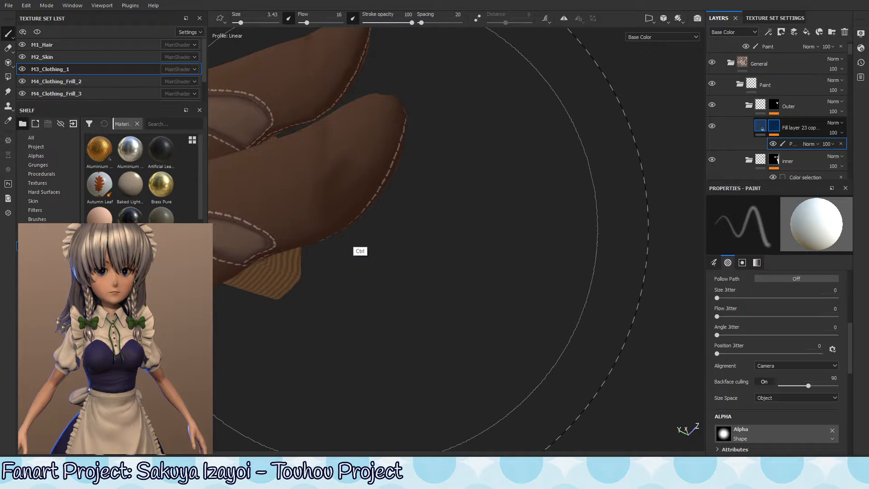
Step: Lower the brush flow to 4 and paint a subtle dark crease across the toe and its side in white
click(301, 22)
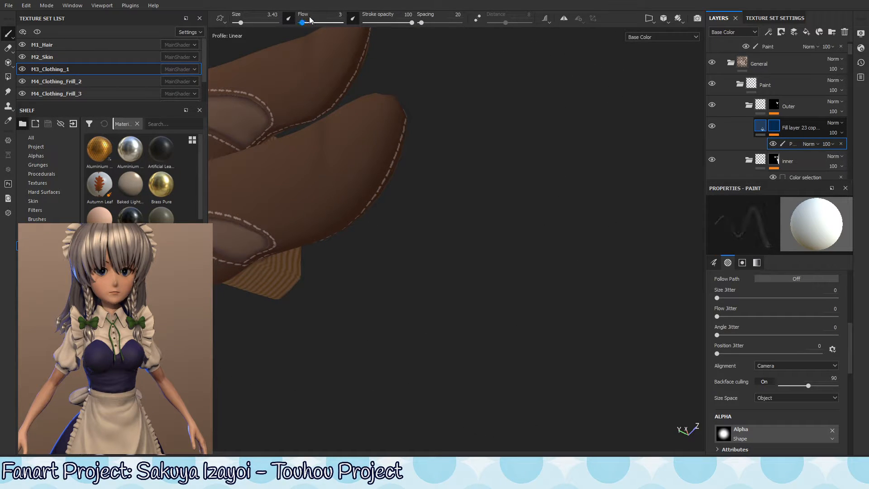
drag(346, 211, 355, 179)
mouse_move(403, 138)
alt+mouse_down()
mouse_move(386, 200)
mouse_move(380, 93)
mouse_move(394, 126)
mouse_move(369, 159)
mouse_move(355, 136)
alt+mouse_up()
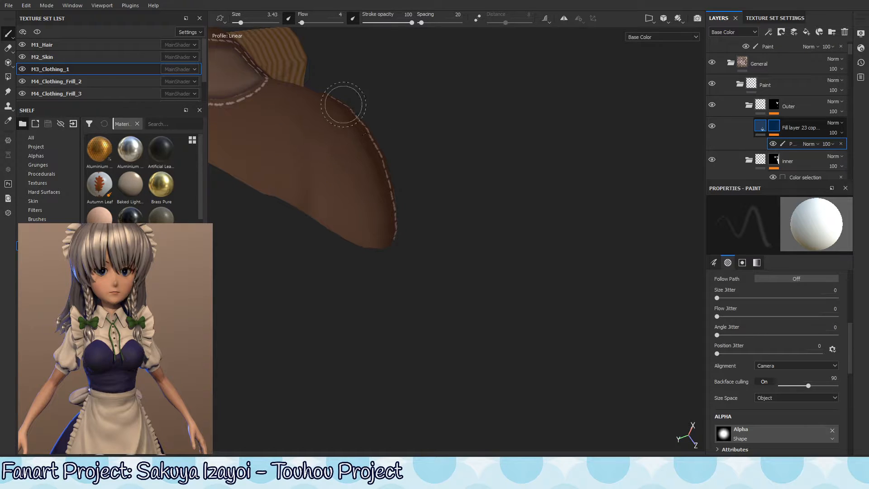
mouse_move(392, 189)
alt+mouse_down()
mouse_move(382, 178)
mouse_move(404, 170)
mouse_move(355, 117)
alt+mouse_up()
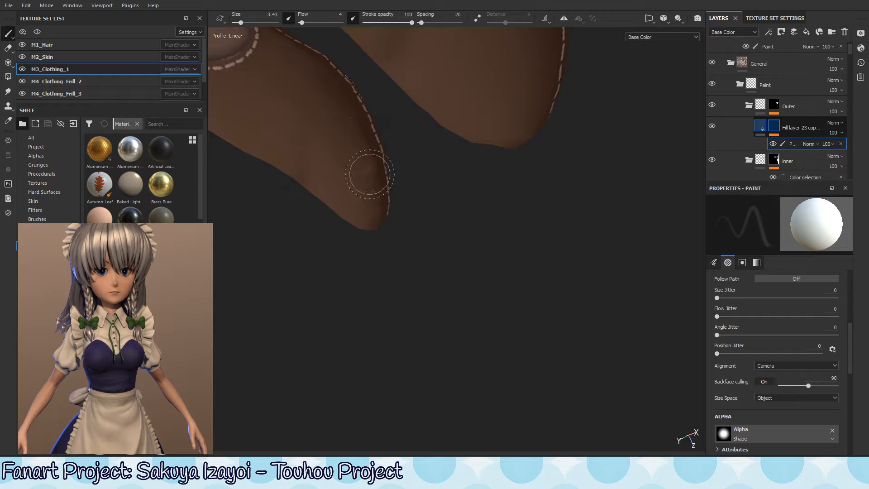
Step: Enlarge the brush to size 9.44 and paint broad, soft dark shading over the side and front of the shoe
alt+middle_drag(328, 132, 388, 192)
ctrl+right_drag(357, 144, 378, 125)
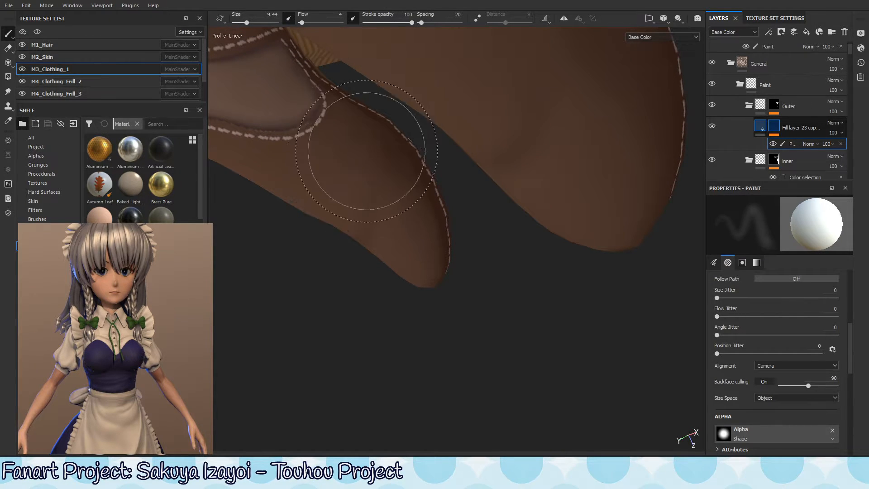
mouse_move(355, 178)
alt+mouse_down()
mouse_move(413, 145)
mouse_move(421, 120)
mouse_move(365, 197)
mouse_move(386, 174)
mouse_move(297, 192)
mouse_move(367, 182)
mouse_move(331, 165)
alt+mouse_up()
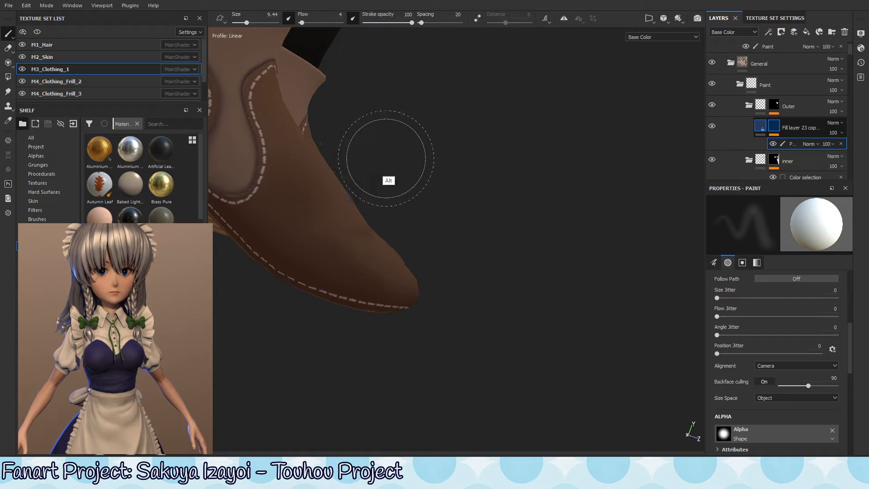
alt+drag(359, 220, 382, 226)
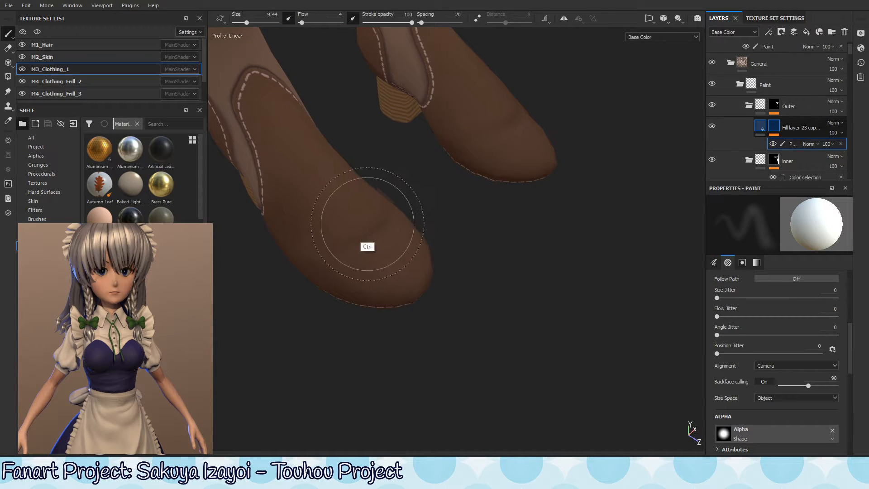
Step: Reduce the brush size to 2.8 and refine the crease above the toe with black mask paint
ctrl+right_drag(367, 225, 319, 243)
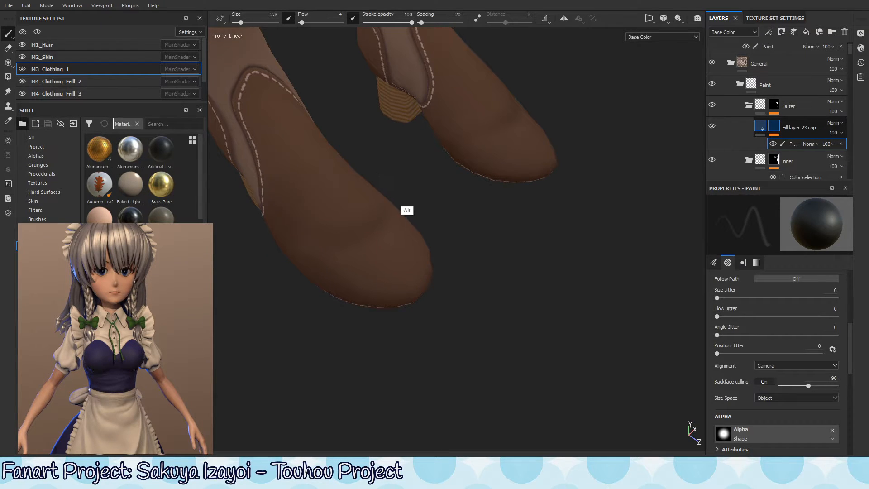
mouse_move(407, 190)
alt+mouse_down()
mouse_move(397, 199)
mouse_move(380, 180)
mouse_move(348, 200)
alt+mouse_up()
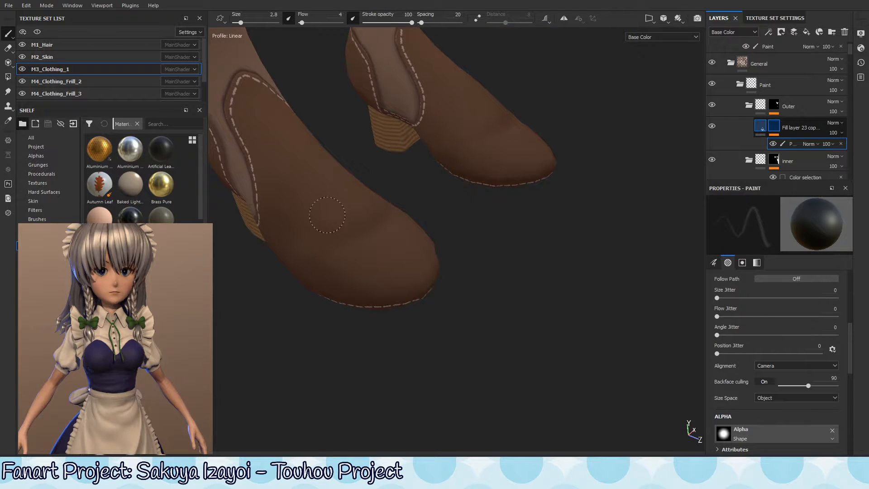
alt+drag(409, 175, 382, 208)
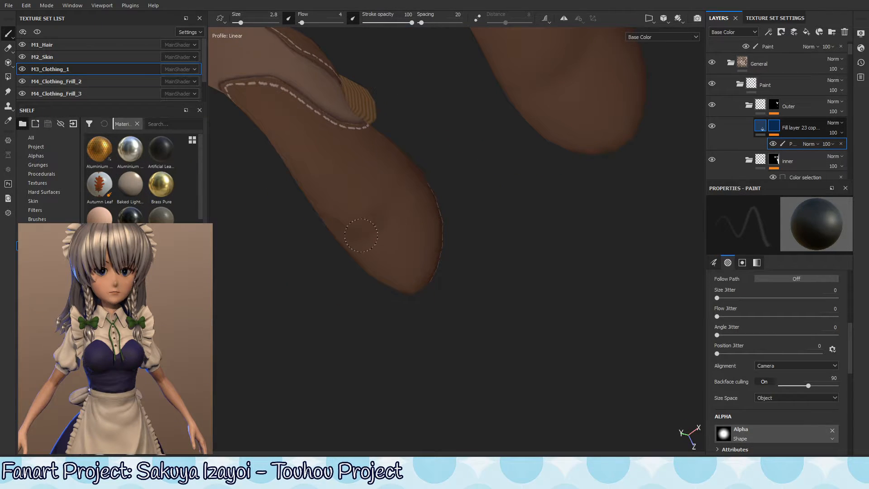
mouse_move(367, 260)
alt+mouse_down()
mouse_move(345, 225)
mouse_move(367, 276)
mouse_move(364, 264)
alt+mouse_up()
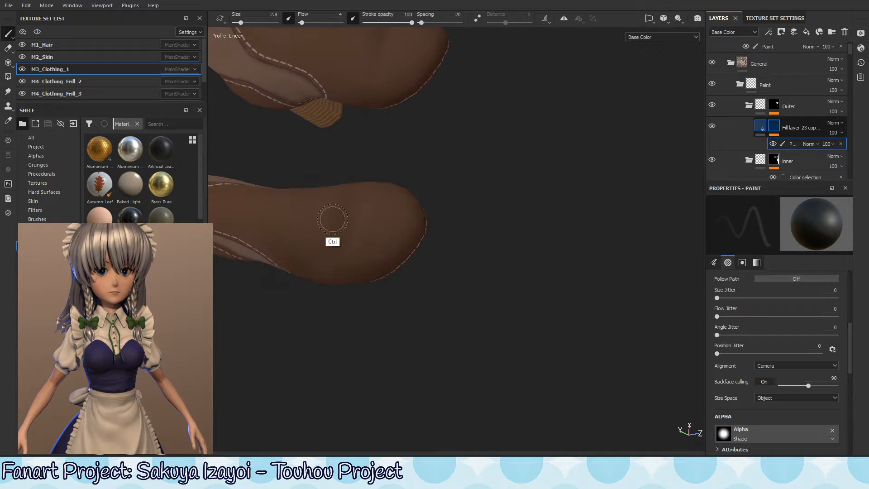
Step: Enlarge the brush to size 3.91 and blend the crease across the shoe's toe with black, then white mask paint
ctrl+right_drag(332, 219, 335, 205)
alt+drag(298, 249, 351, 243)
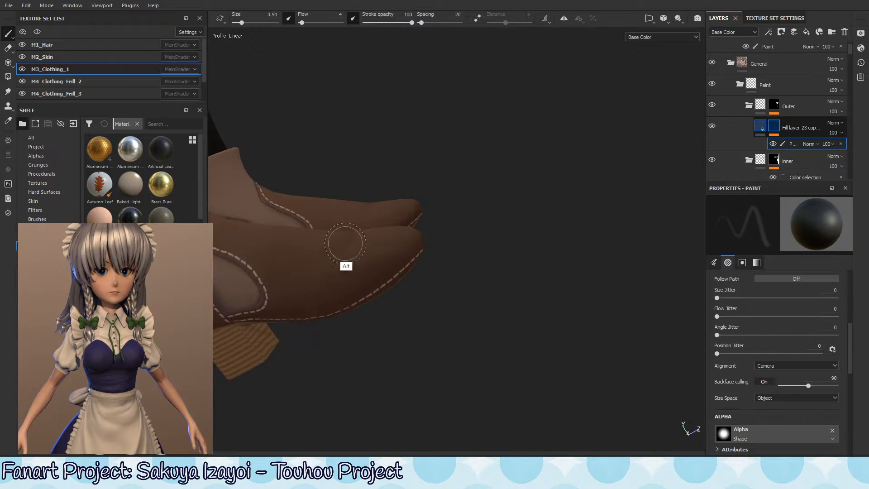
alt+drag(343, 262, 353, 323)
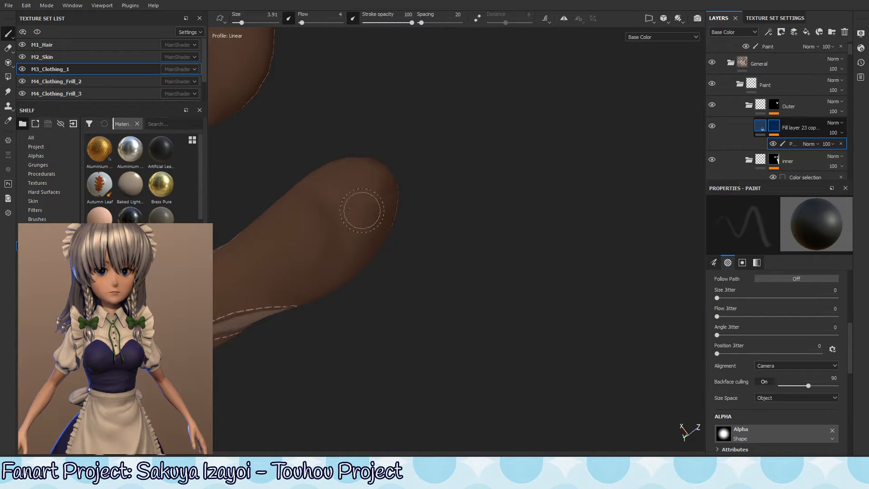
mouse_move(411, 264)
alt+mouse_down()
mouse_move(407, 219)
mouse_move(432, 258)
mouse_move(407, 258)
alt+mouse_up()
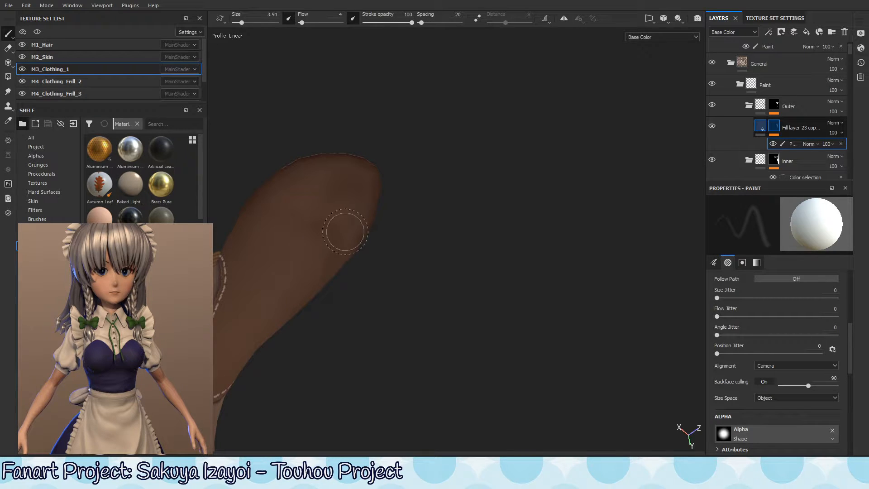
alt+drag(340, 179, 364, 226)
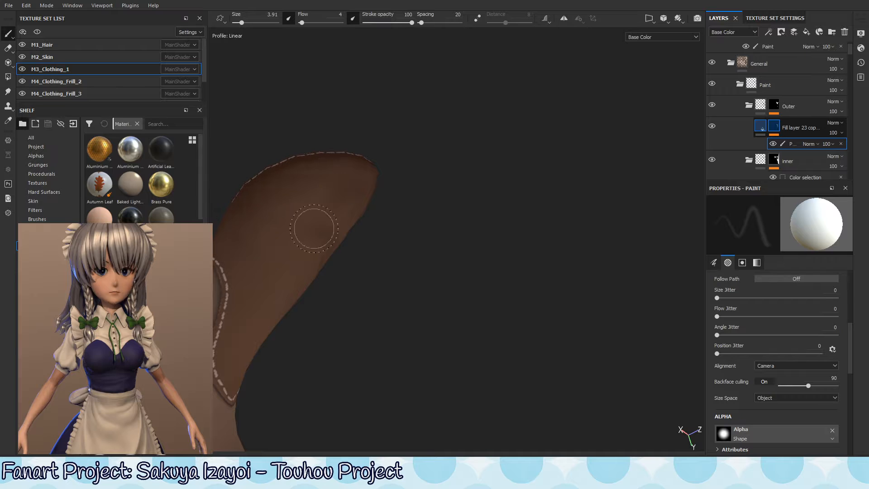
Step: Refine the shading over the toe and instep, alternating white and black mask paint at flow 4
alt+drag(310, 221, 319, 227)
mouse_move(240, 255)
alt+mouse_down()
mouse_move(324, 191)
mouse_move(302, 271)
mouse_move(328, 217)
alt+mouse_up()
key(x)
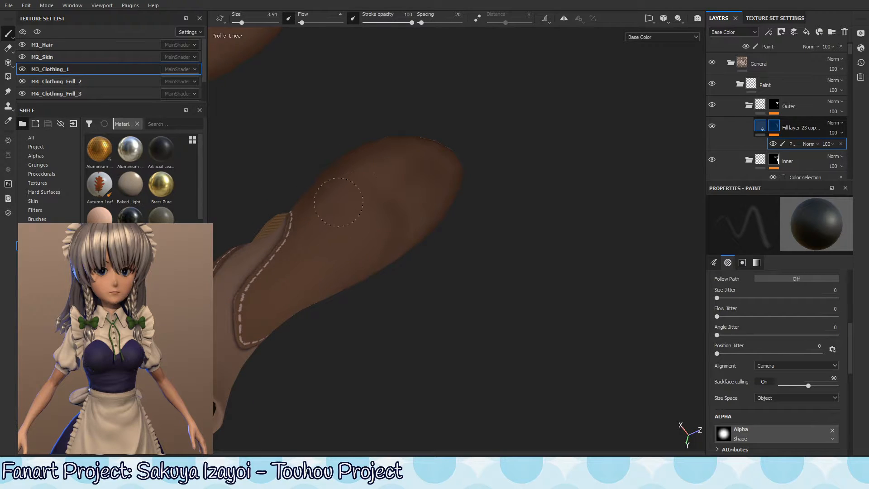
mouse_move(388, 193)
alt+mouse_down()
mouse_move(351, 229)
mouse_move(390, 187)
mouse_move(386, 161)
alt+mouse_up()
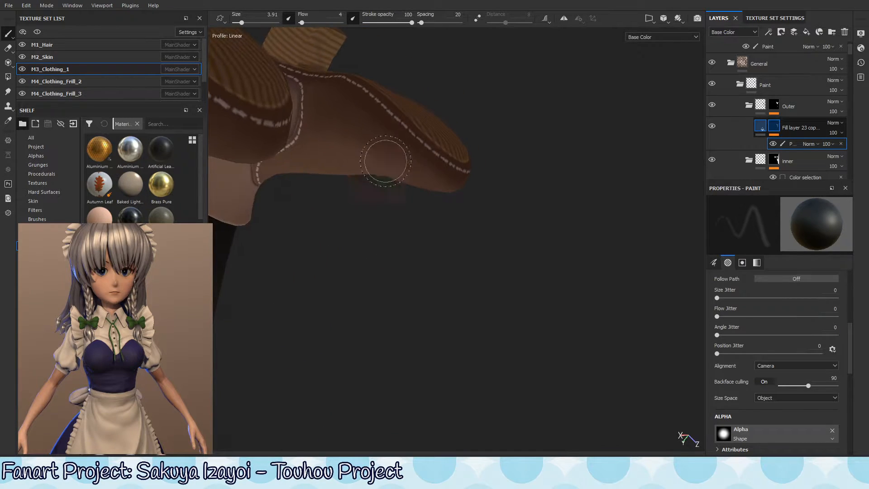
key(x)
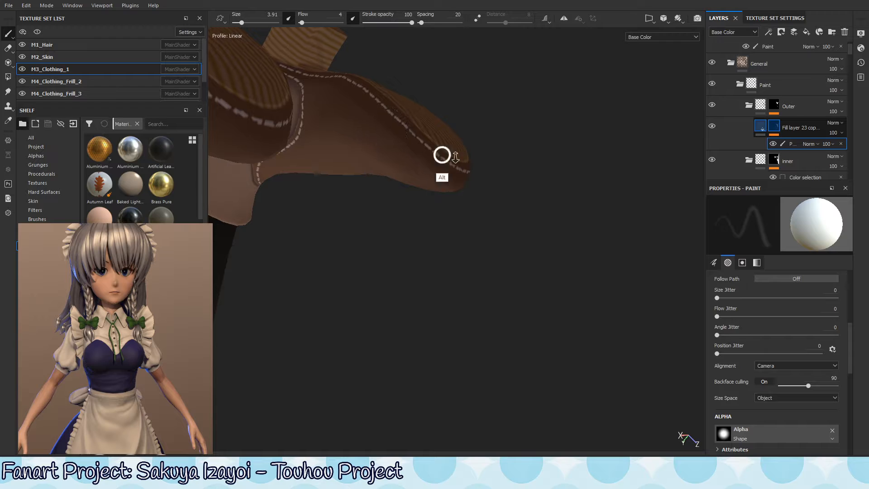
Step: Raise the brush flow to 17 and lighten the area around the toe crease with black mask paint
alt+right_drag(442, 155, 225, 334)
alt+right_drag(490, 236, 353, 280)
alt+drag(393, 240, 549, 148)
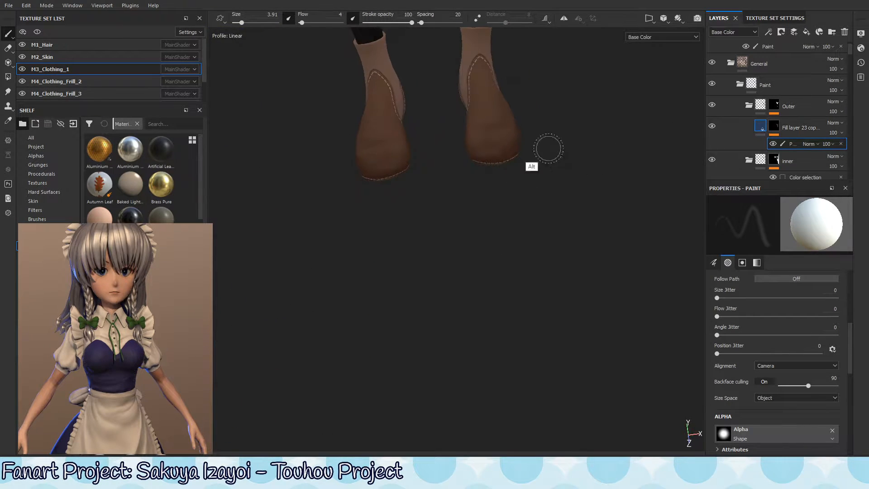
alt+middle_drag(549, 149, 481, 167)
alt+right_drag(480, 167, 593, 149)
ctrl+drag(430, 224, 454, 220)
key(x)
mouse_move(394, 174)
mouse_down()
mouse_move(411, 175)
mouse_move(398, 165)
mouse_up()
Step: Rework the toe crease and the shoe's outer side with black and white mask paint at flow 17
mouse_move(397, 210)
alt+mouse_down()
mouse_move(419, 195)
mouse_move(380, 196)
alt+mouse_up()
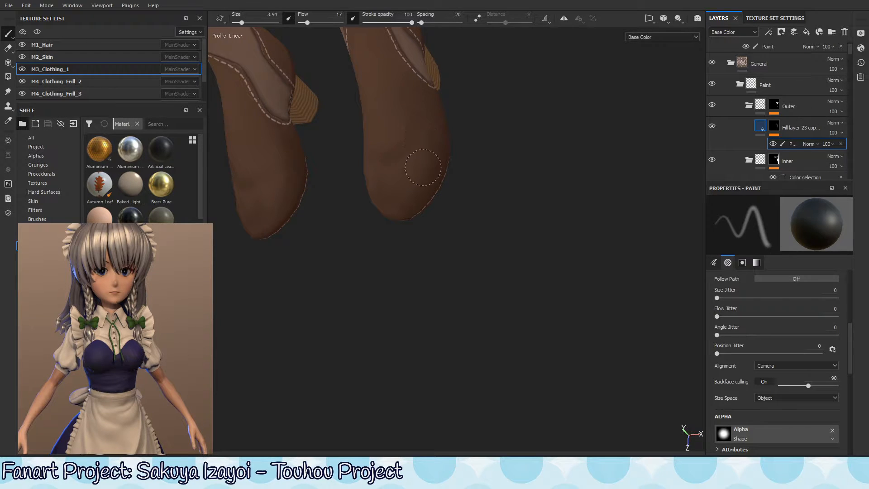
mouse_move(399, 219)
alt+mouse_down()
mouse_move(408, 210)
mouse_move(382, 227)
alt+mouse_up()
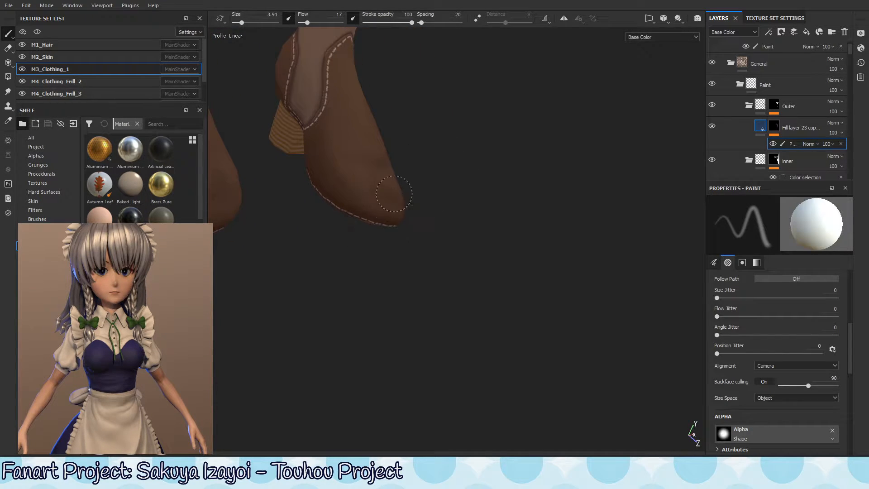
alt+drag(394, 194, 366, 202)
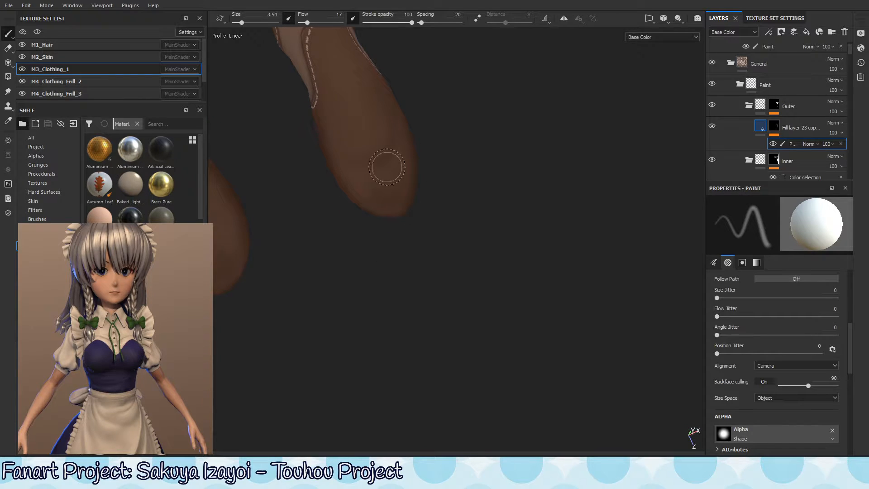
key(x)
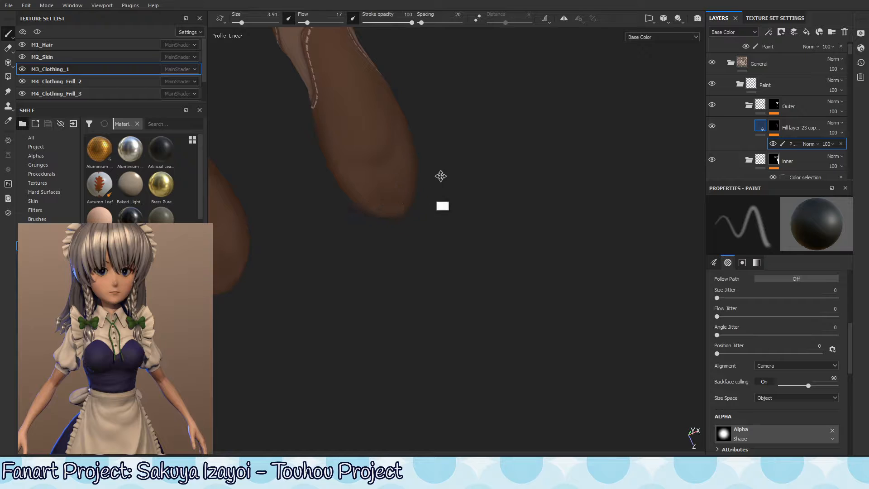
Step: Paint dark shading on the shoe's side and instep beside the stitched seam with white mask paint at flow 17
alt+middle_drag(441, 176, 452, 212)
alt+drag(389, 241, 443, 173)
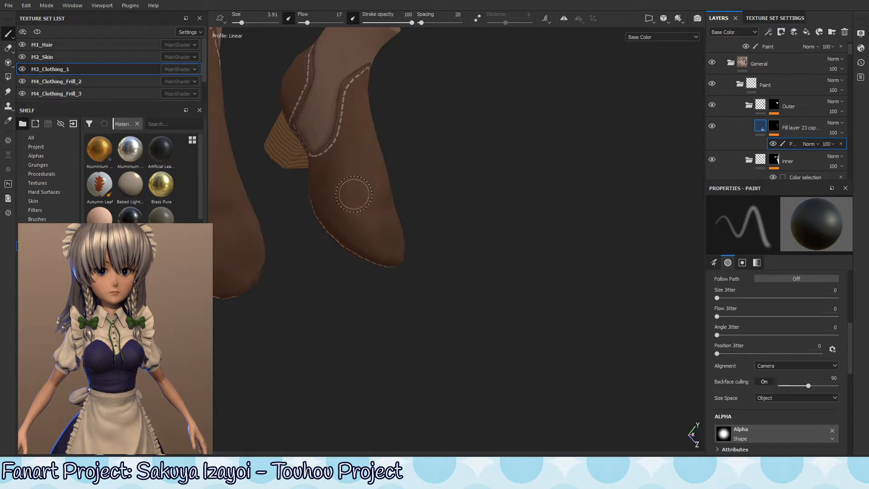
mouse_move(354, 194)
alt+mouse_down()
mouse_move(394, 146)
mouse_move(345, 165)
alt+mouse_up()
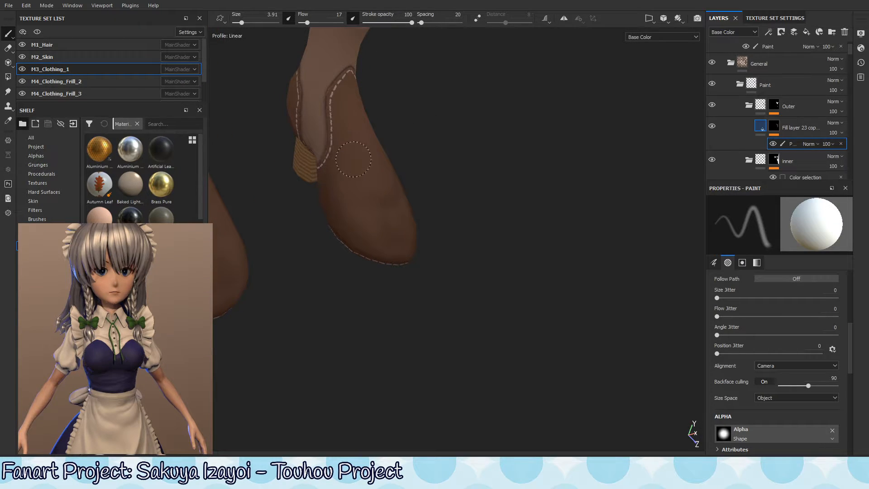
alt+drag(368, 164, 362, 174)
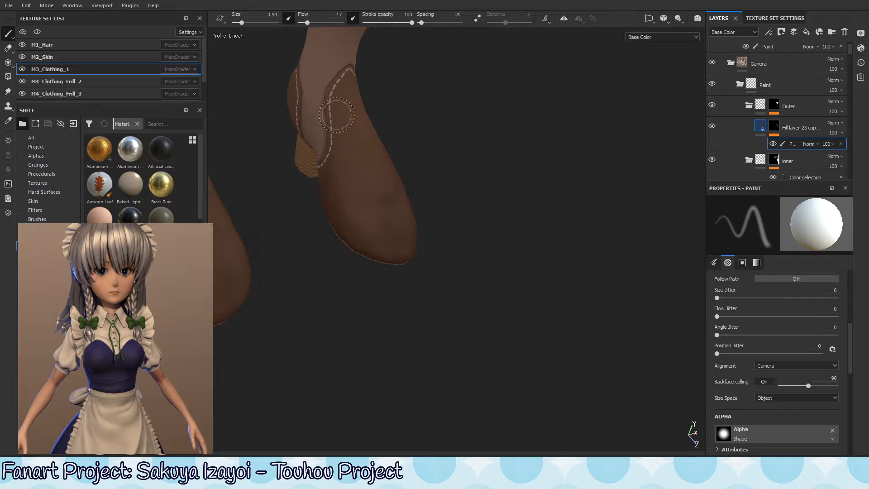
alt+middle_drag(218, 207, 332, 197)
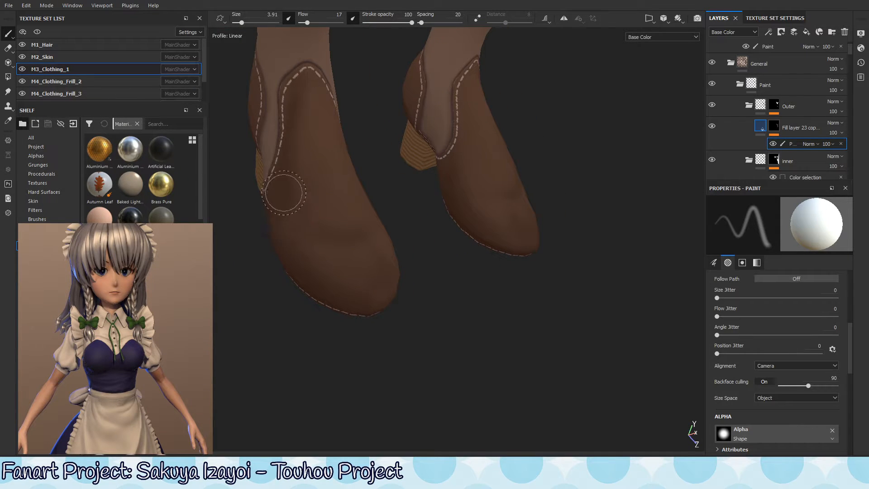
Step: Lower the brush flow to 5 and then 1, and softly blend the shoe's creases and side shading with white and black mask paint
ctrl+drag(330, 155, 313, 165)
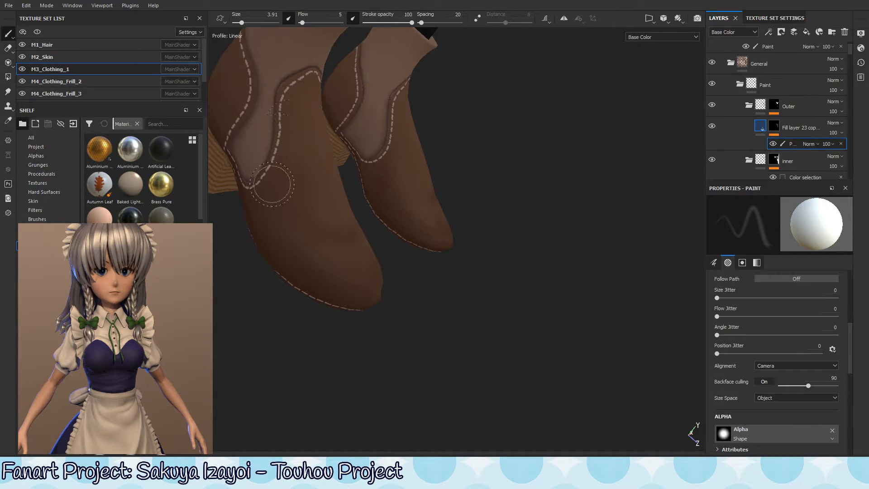
mouse_move(326, 240)
alt+mouse_down()
mouse_move(310, 181)
mouse_move(343, 92)
alt+mouse_up()
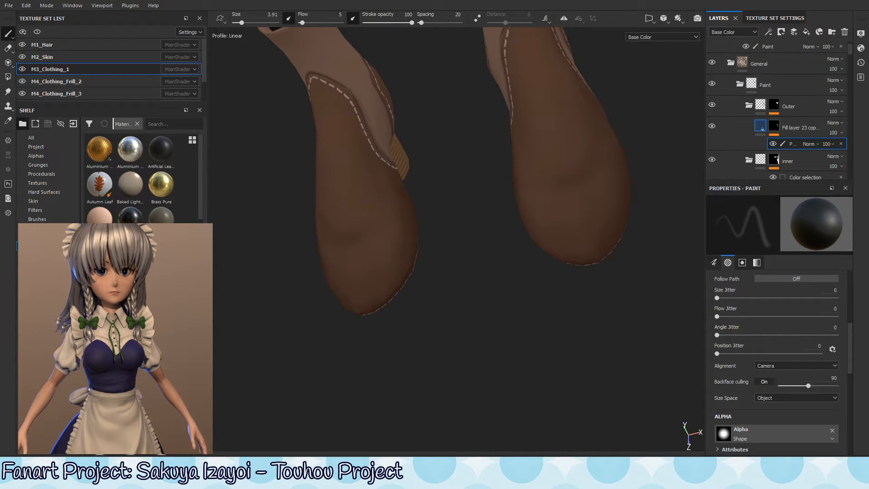
mouse_move(361, 204)
alt+mouse_down()
mouse_move(390, 218)
mouse_move(382, 247)
mouse_move(361, 248)
mouse_move(400, 281)
mouse_move(421, 274)
mouse_move(366, 199)
mouse_move(417, 180)
mouse_move(392, 244)
mouse_move(378, 230)
mouse_move(410, 244)
alt+mouse_up()
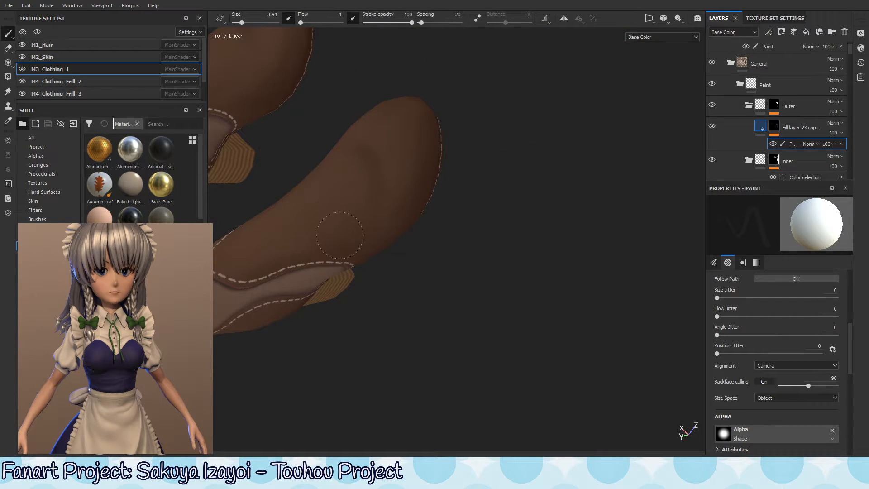
alt+drag(334, 244, 338, 208)
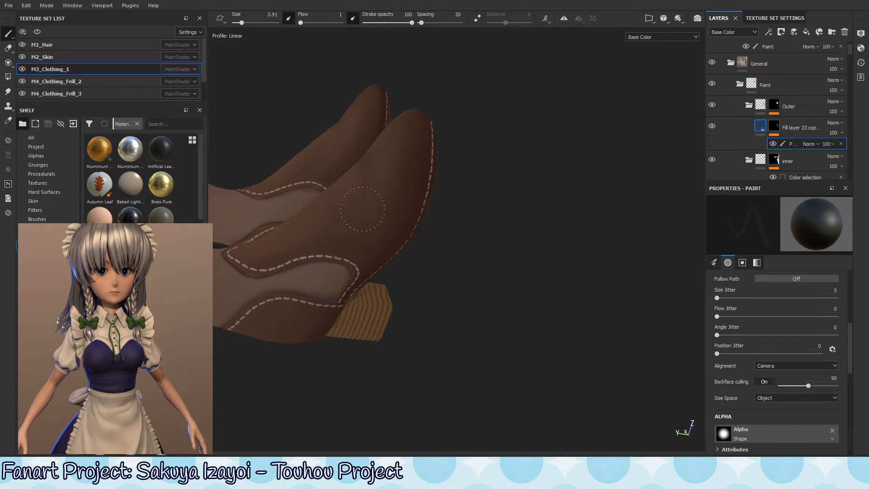
alt+drag(357, 204, 365, 234)
key(x)
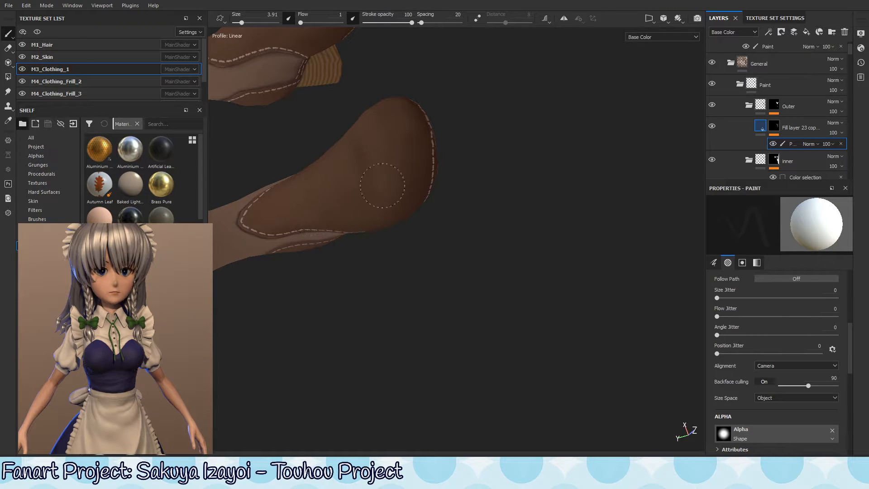
Step: Set the brush to flow 7 and size 6.34 and shade the toe with alternating white and black mask paint
mouse_move(389, 215)
alt+mouse_down()
mouse_move(414, 157)
mouse_move(403, 193)
alt+mouse_up()
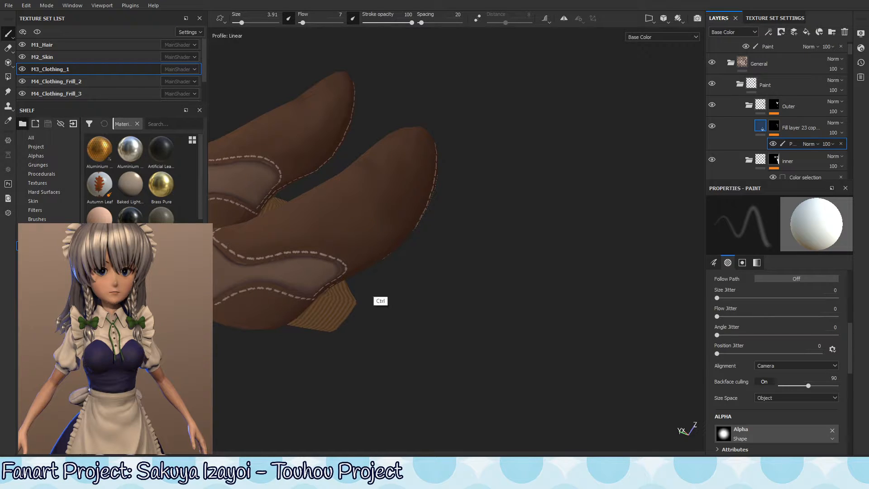
mouse_move(399, 186)
ctrl+right_down()
mouse_move(426, 190)
mouse_move(360, 200)
ctrl+right_up()
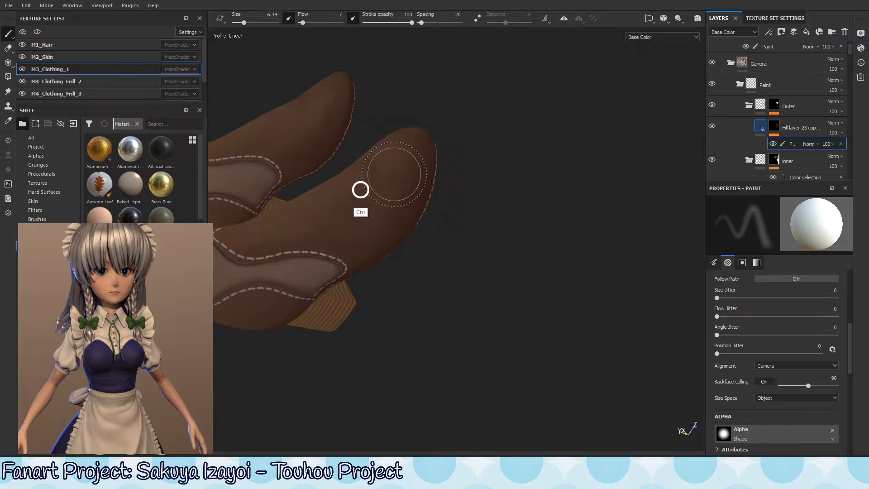
mouse_move(360, 200)
alt+mouse_down()
mouse_move(427, 200)
mouse_move(398, 204)
alt+mouse_up()
key(x)
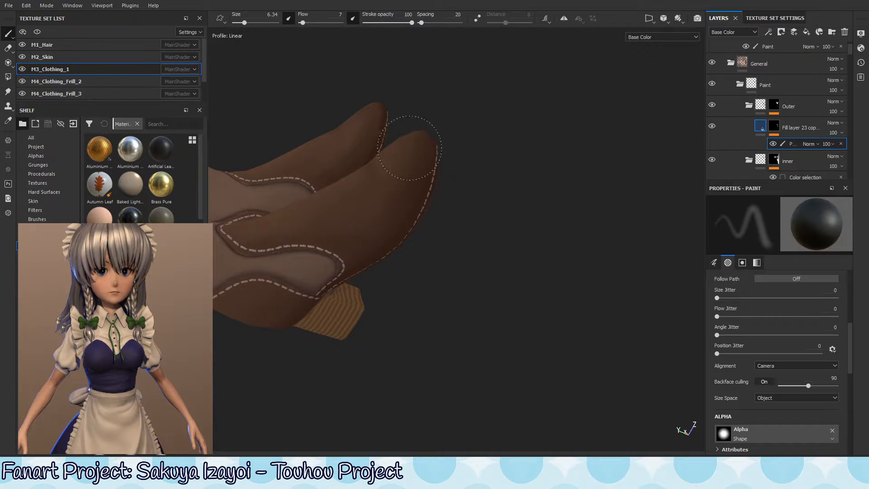
mouse_move(399, 204)
alt+mouse_down()
mouse_move(417, 167)
mouse_move(407, 217)
mouse_move(433, 151)
alt+mouse_up()
key(x)
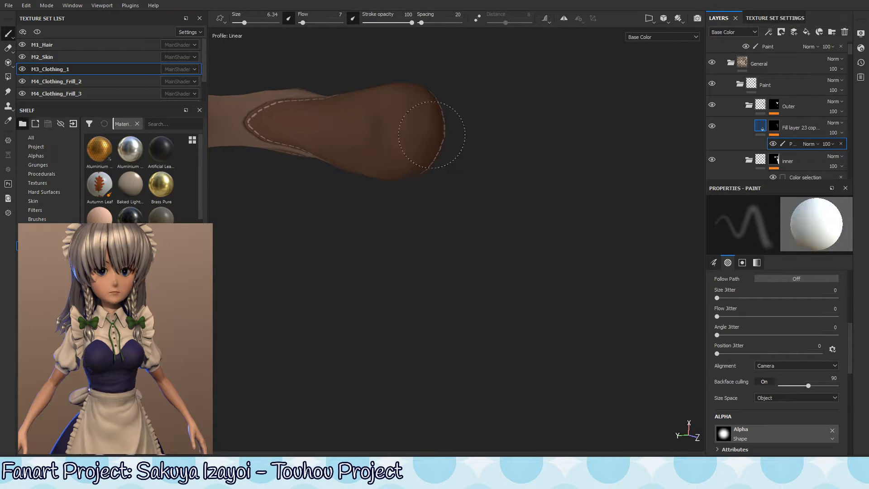
key(x)
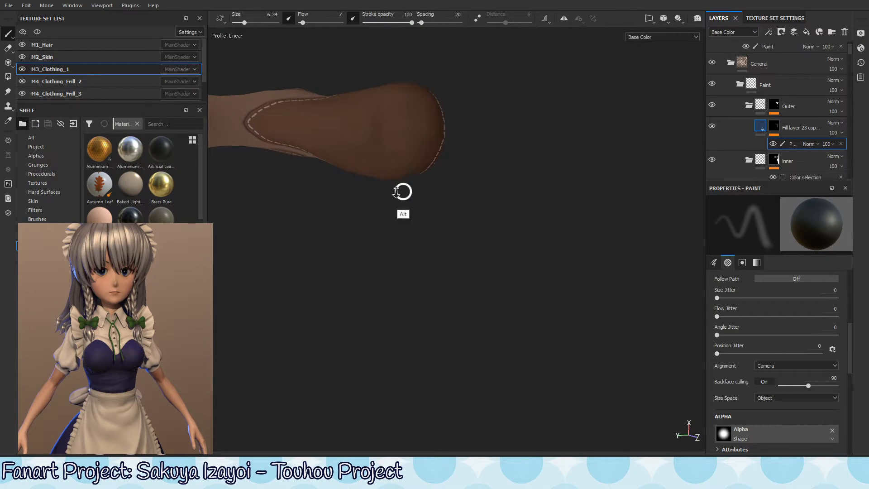
Step: Even out the shading around the toe tip and its stitched edge with black and white mask paint at flow 7
alt+drag(401, 194, 598, 150)
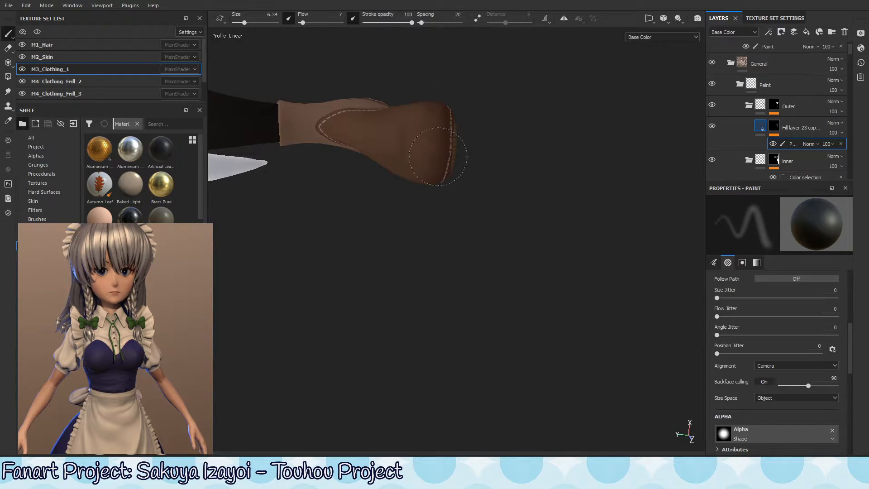
alt+drag(435, 171, 448, 161)
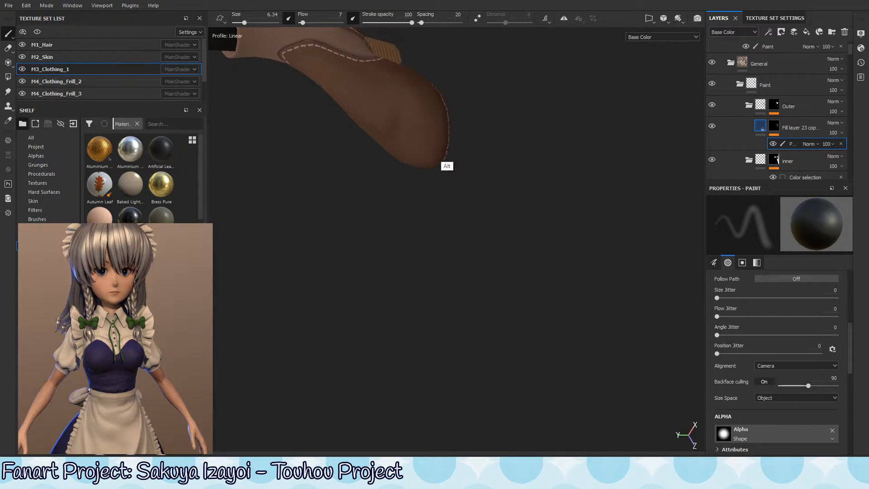
key(x)
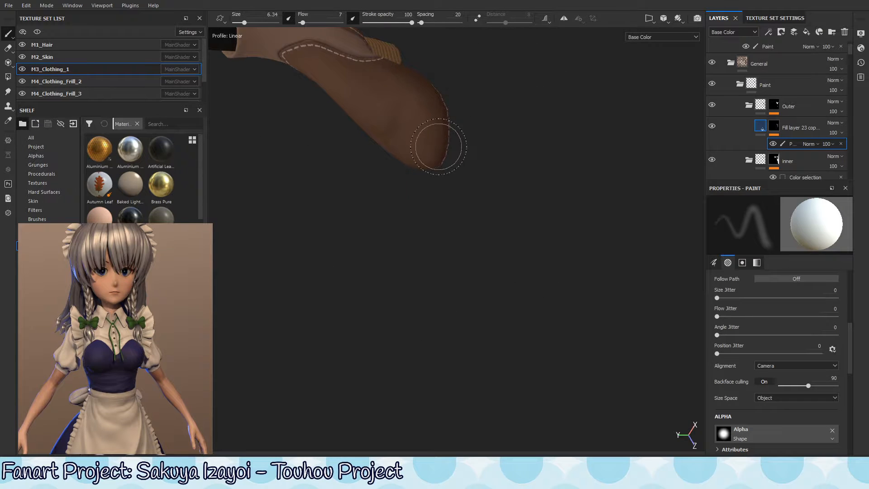
alt+drag(445, 190, 442, 155)
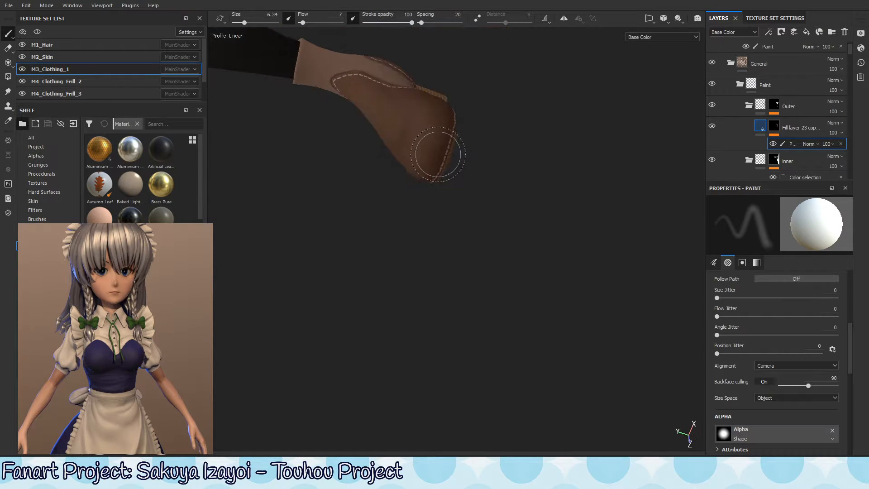
alt+drag(423, 196, 450, 150)
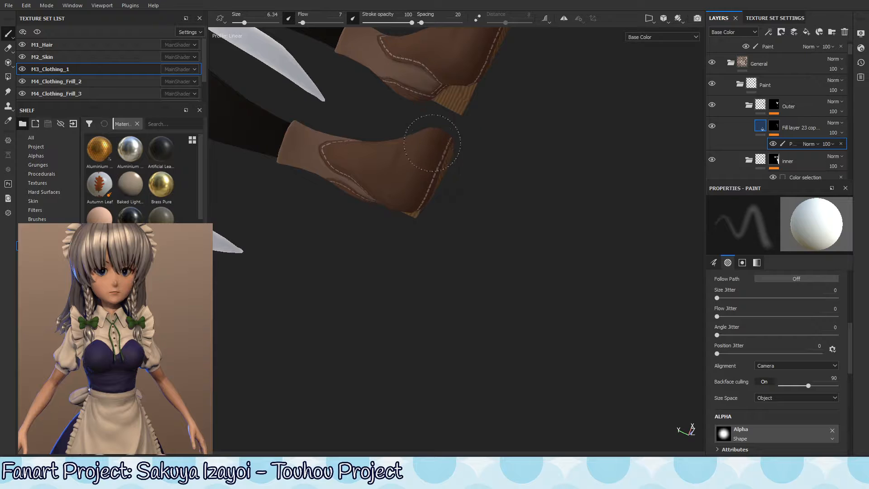
Step: Paint broad, soft dark shading along the shoe's side and instep with white mask paint at size 6.34
alt+drag(407, 217, 442, 147)
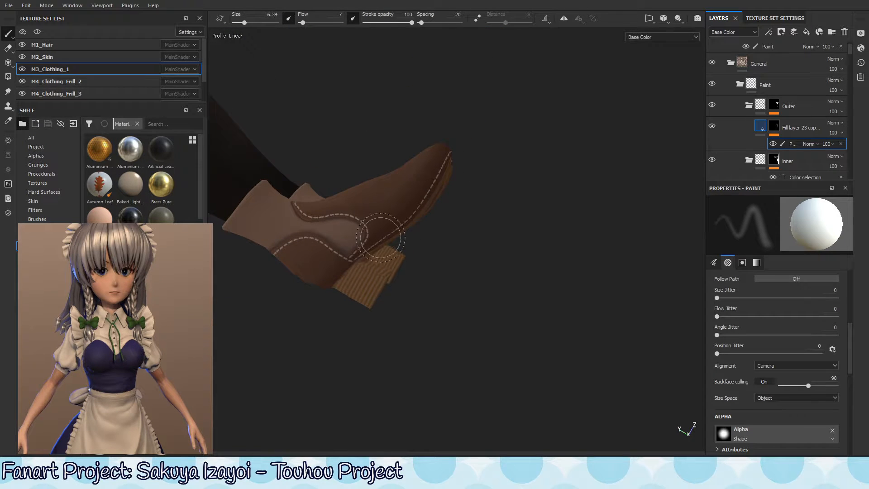
mouse_move(378, 256)
alt+mouse_down()
mouse_move(404, 206)
mouse_move(401, 243)
mouse_move(385, 188)
alt+mouse_up()
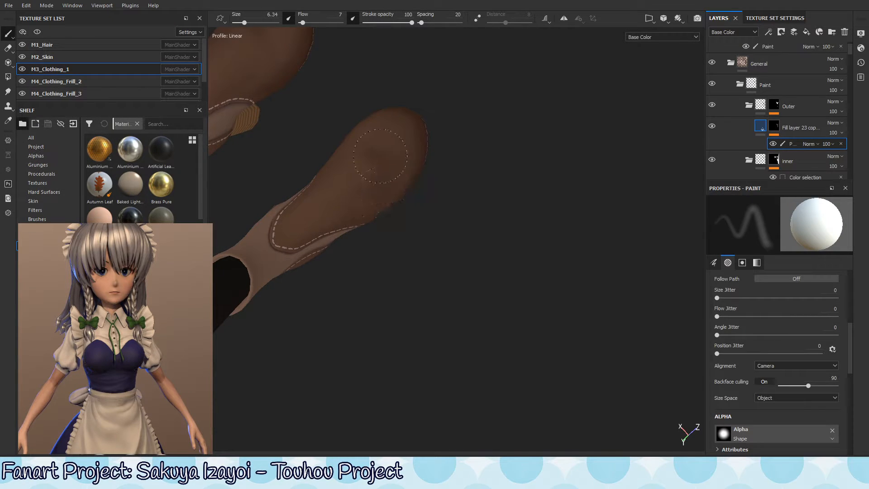
alt+drag(376, 206, 339, 142)
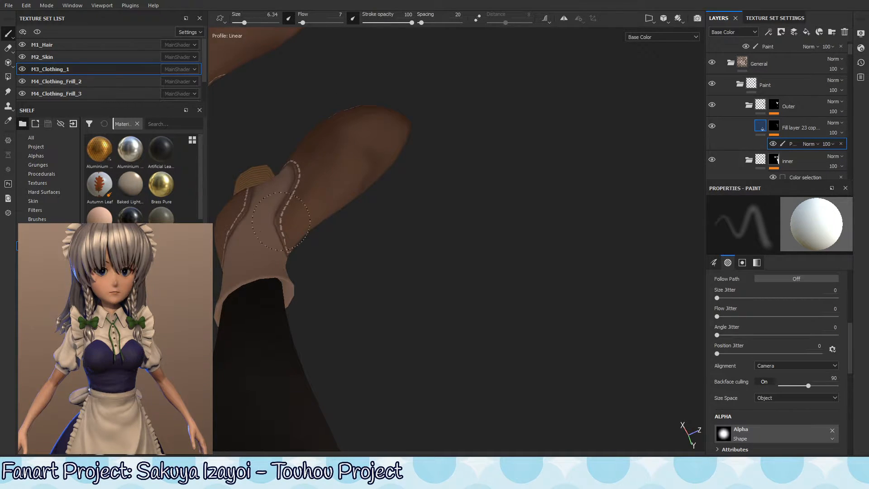
mouse_move(334, 219)
alt+mouse_down()
mouse_move(313, 213)
mouse_move(301, 227)
mouse_move(336, 205)
alt+mouse_up()
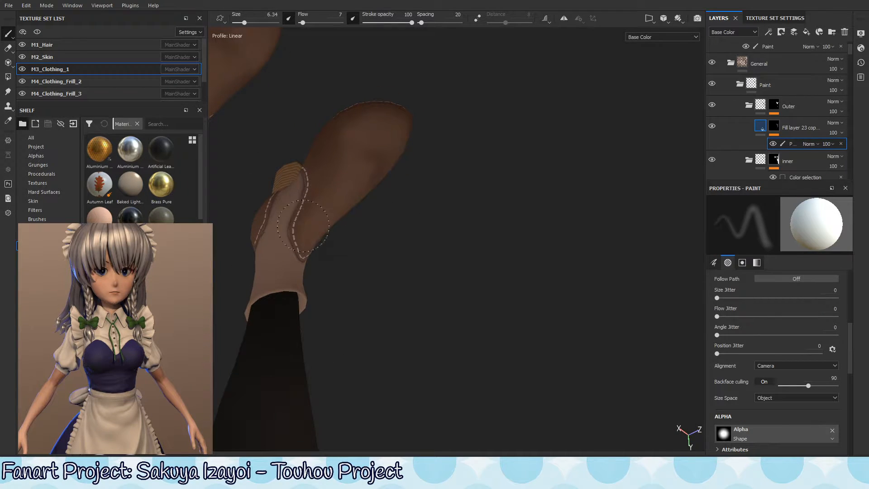
Step: Blend the shading along the shoe's side and instep with black and white mask paint at size 6.34 and flow 7
key(x)
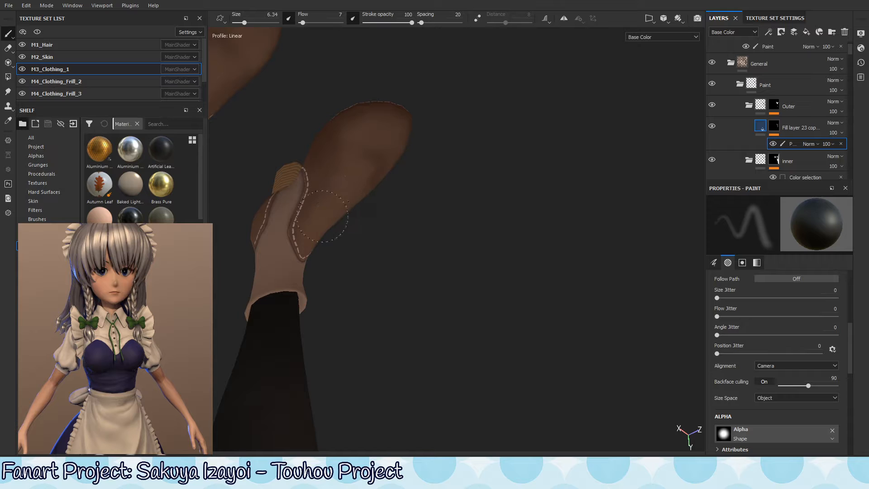
alt+drag(345, 229, 346, 170)
key(x)
key(x)
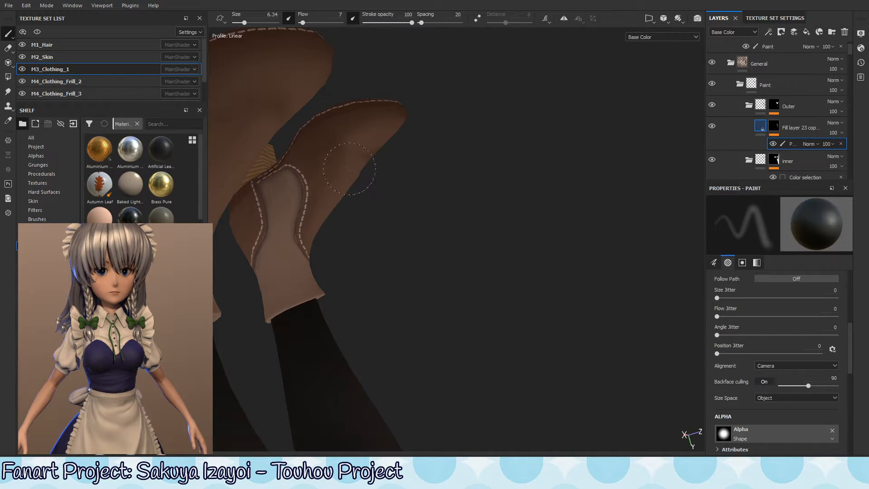
alt+drag(364, 229, 363, 195)
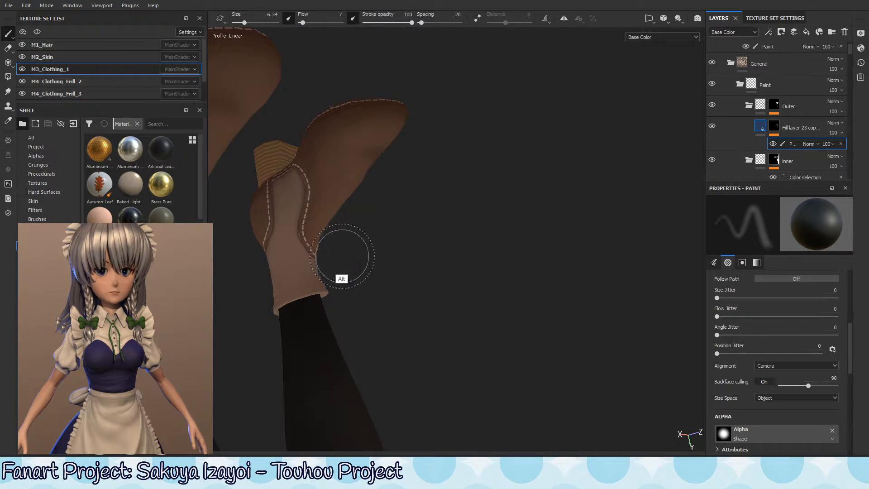
alt+drag(322, 244, 321, 161)
Step: Refine the shading near the toe and its stitched edge with alternating white and black mask paint
key(x)
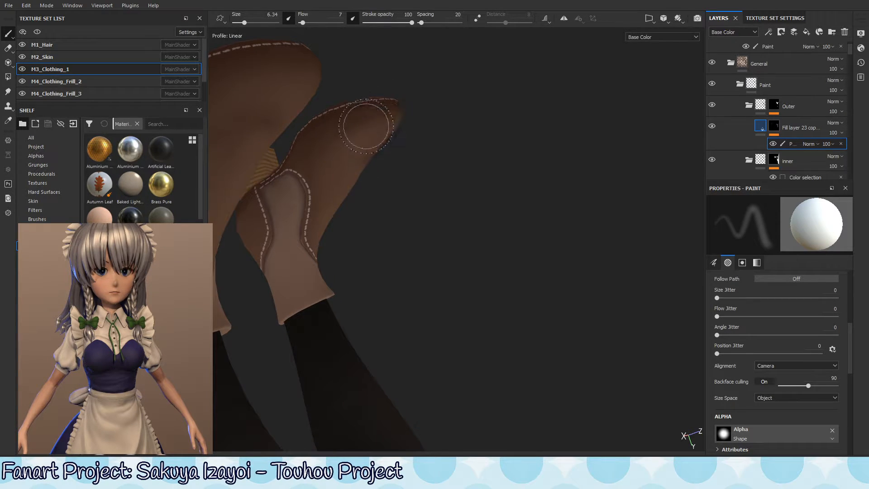
key(x)
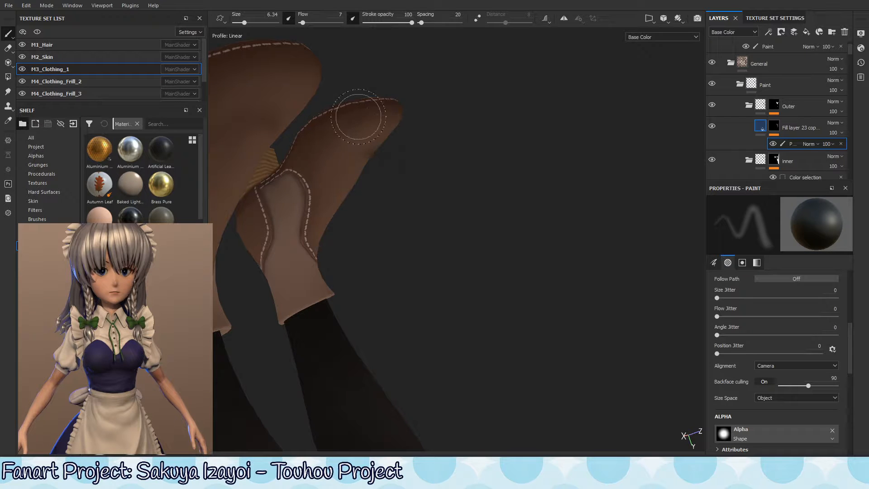
key(x)
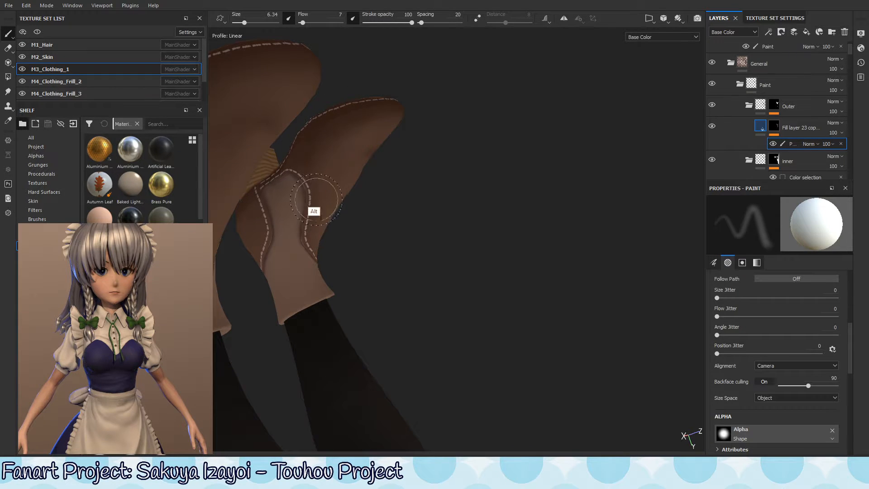
alt+drag(316, 200, 329, 174)
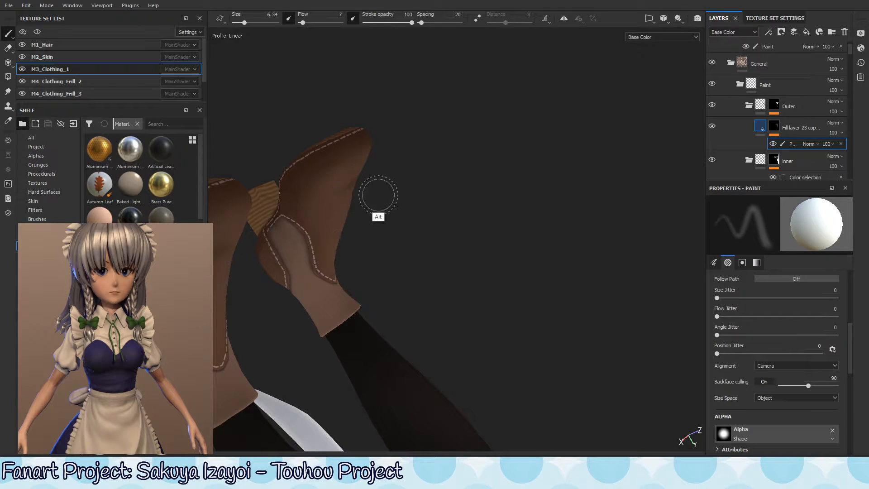
Step: Compare both shoes with the shading fill layer in the Outer folder hidden and shown
alt+drag(378, 190, 357, 228)
alt+middle_drag(357, 228, 404, 245)
alt+right_drag(404, 245, 460, 229)
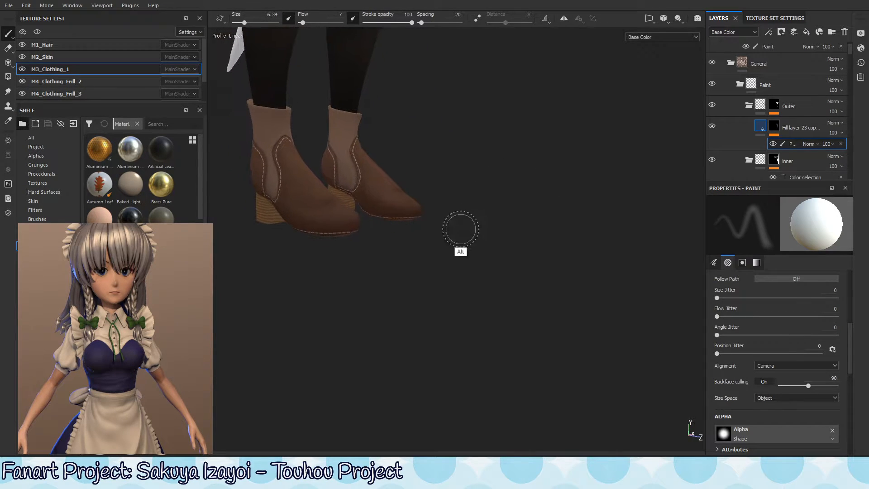
click(711, 125)
click(711, 126)
Step: Soften the dark crease on top of the toe with black mask paint at size 6.34
key(alt)
alt+drag(300, 227, 352, 235)
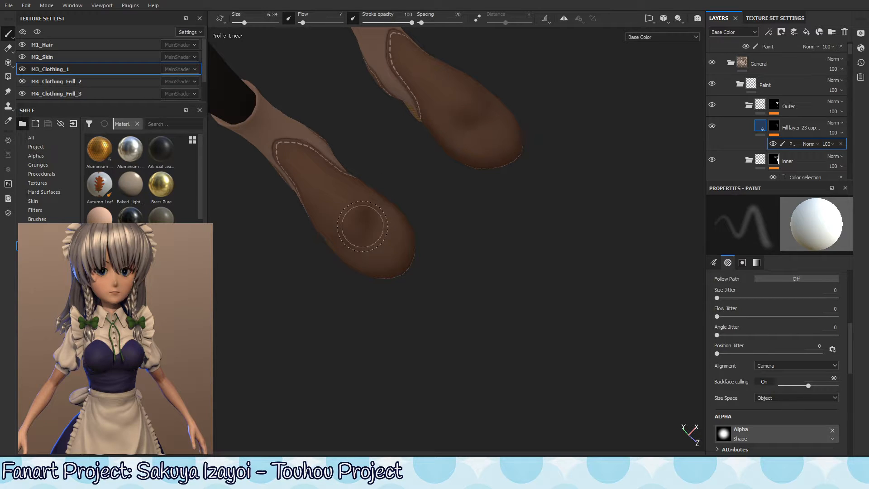
key(x)
mouse_move(363, 226)
mouse_down()
mouse_move(363, 213)
mouse_move(353, 262)
mouse_move(344, 248)
mouse_move(353, 220)
mouse_up()
mouse_move(335, 227)
alt+mouse_down()
mouse_move(368, 229)
mouse_move(349, 249)
mouse_move(332, 241)
alt+mouse_up()
key(x)
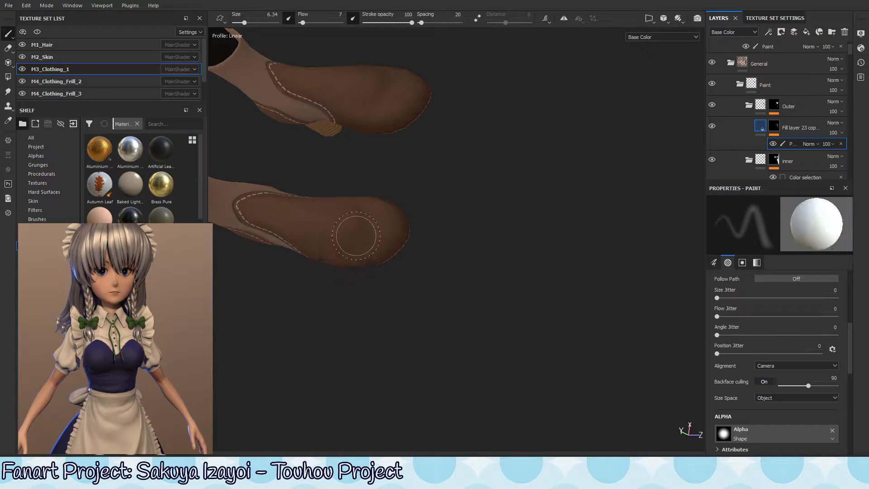
Step: Blend the shading across the toe's upper surface and side with alternating black and white mask paint
mouse_move(480, 203)
alt+mouse_down()
mouse_move(493, 233)
mouse_move(497, 202)
mouse_move(467, 146)
alt+mouse_up()
key(x)
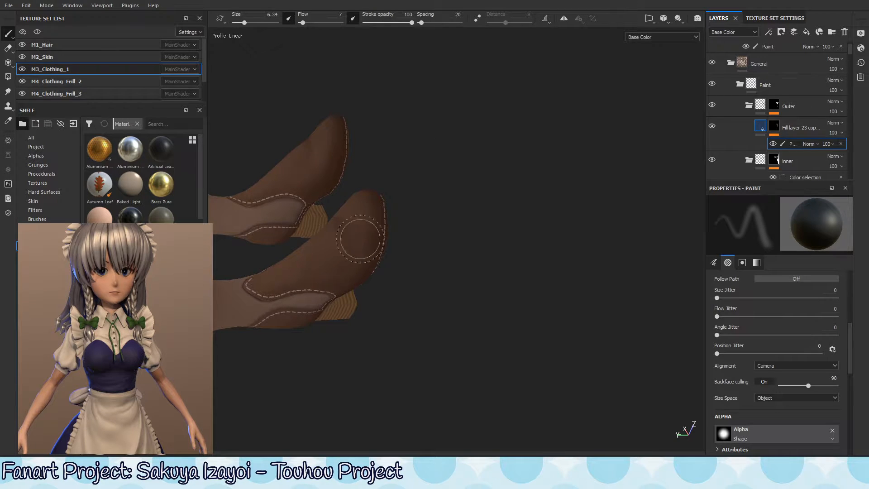
alt+drag(364, 259, 325, 253)
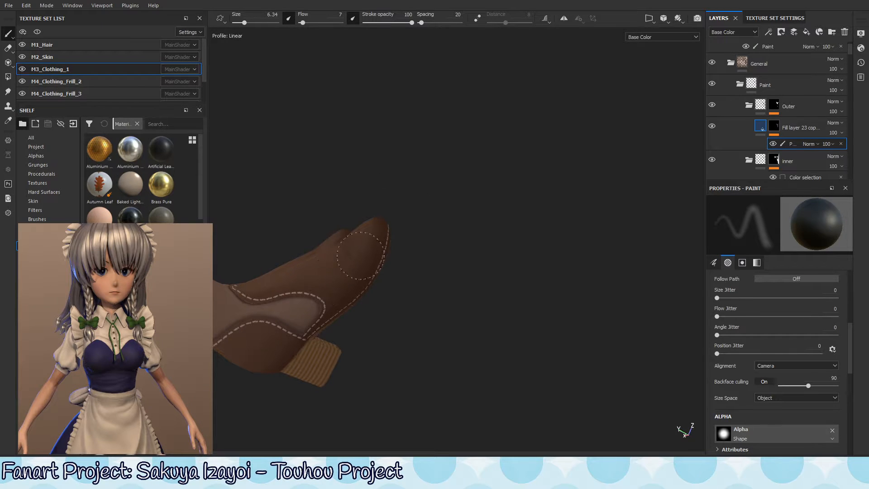
key(x)
alt+drag(375, 232, 377, 285)
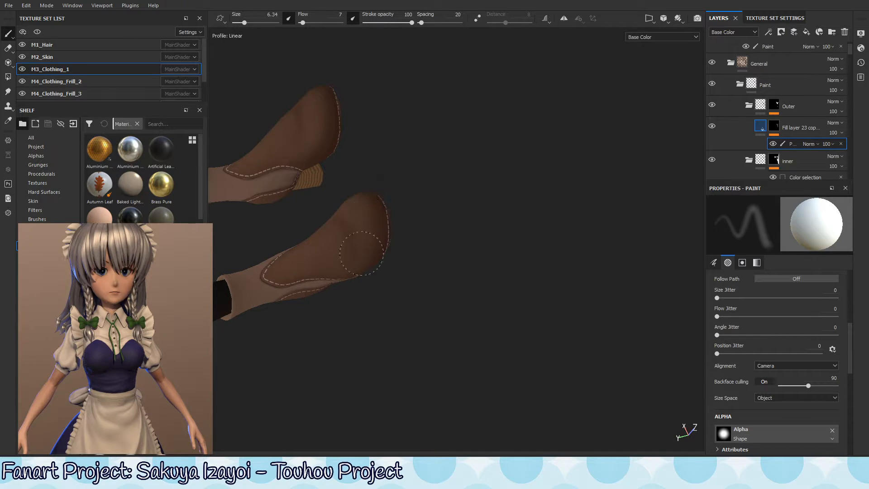
Step: Enlarge the brush to size 7.94 and broadly blend the shoe's front and side with white and black mask paint
alt+drag(365, 275, 394, 224)
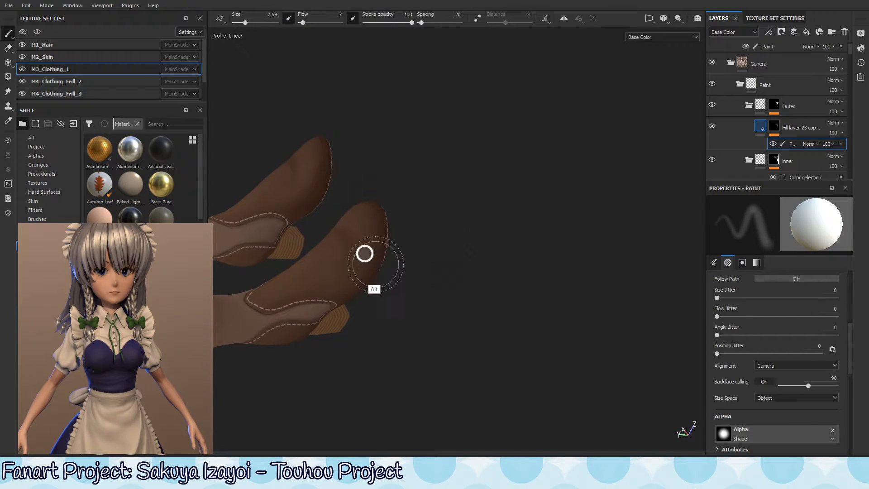
key(x)
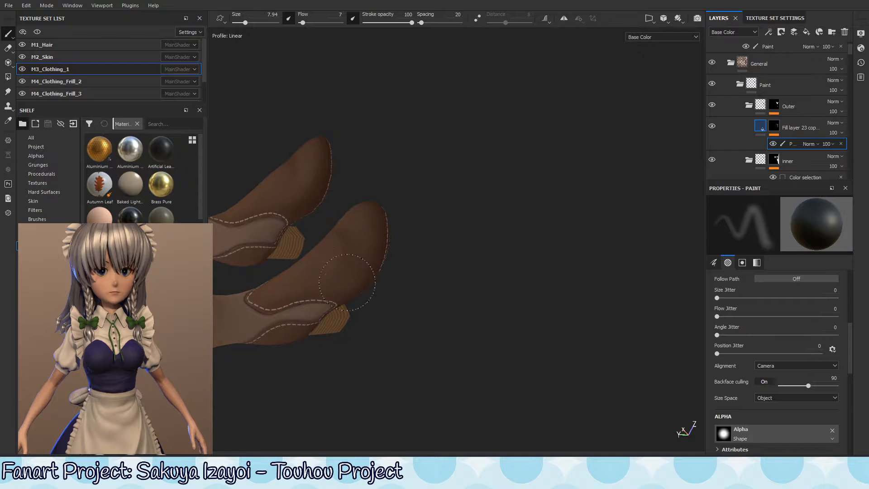
alt+drag(347, 263, 344, 239)
key(x)
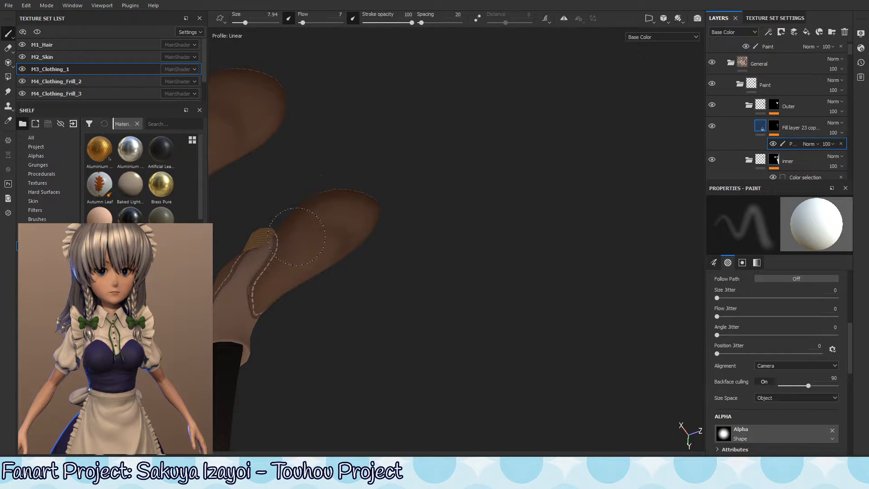
key(x)
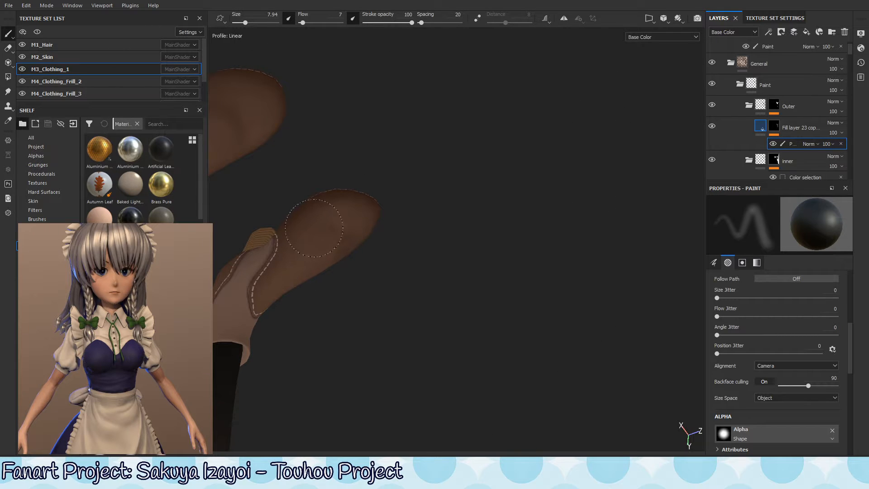
Step: Inspect both shoes from a distance and up close, and set the mask paint to white for more shading
alt+right_drag(415, 231, 351, 235)
alt+drag(365, 246, 325, 237)
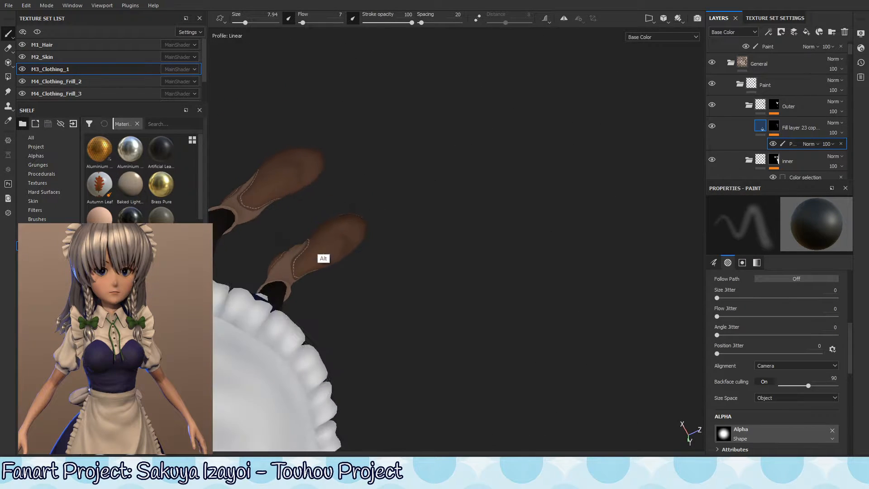
alt+right_drag(326, 237, 612, 150)
mouse_move(407, 227)
alt+mouse_down()
mouse_move(372, 240)
mouse_move(384, 267)
mouse_move(434, 217)
mouse_move(425, 227)
mouse_move(388, 194)
mouse_move(453, 188)
mouse_move(434, 159)
alt+mouse_up()
key(x)
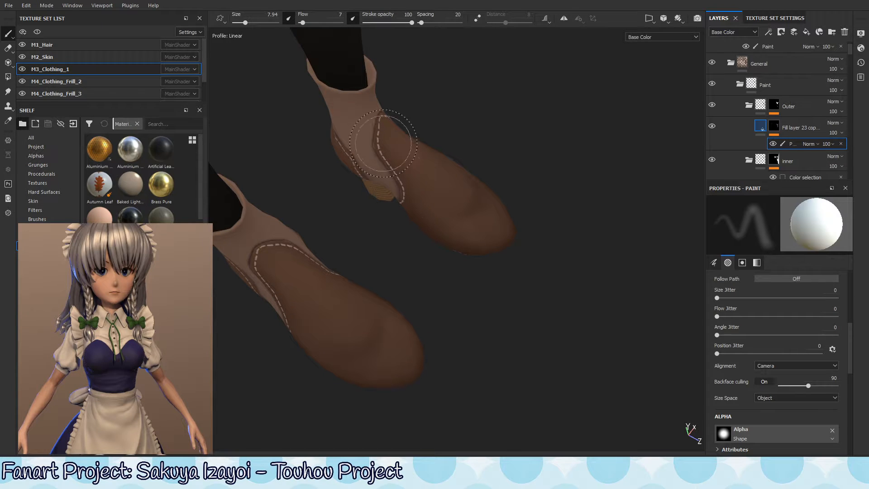
Step: Shade and blend the instep beside the stitched ankle panel with white and black mask paint at size 7.94
alt+drag(428, 222, 349, 210)
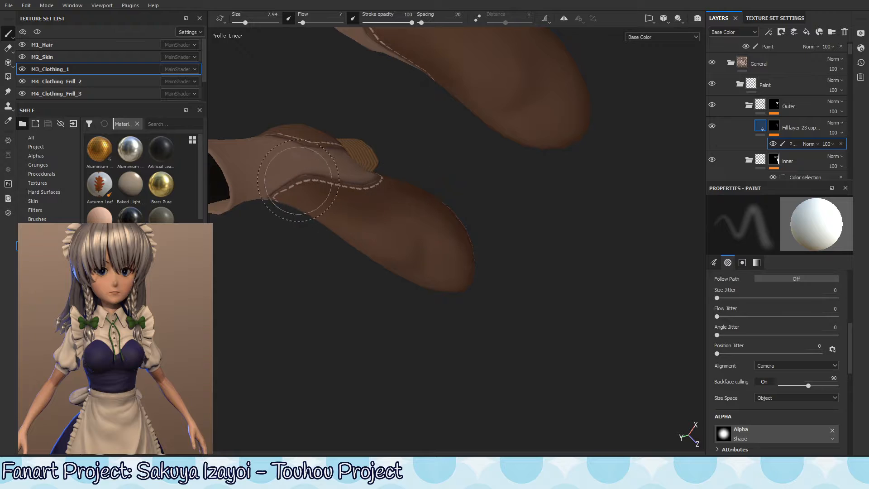
mouse_move(419, 209)
alt+mouse_down()
mouse_move(397, 232)
mouse_move(377, 225)
alt+mouse_up()
key(x)
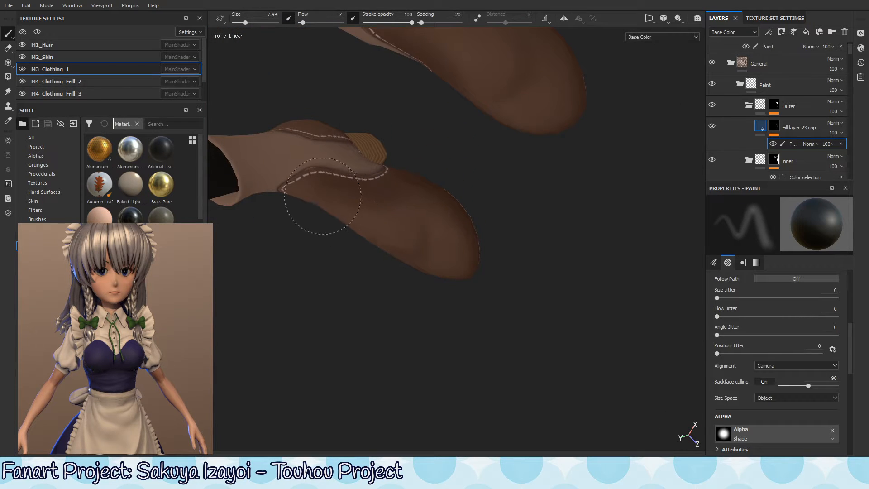
mouse_move(446, 243)
alt+mouse_down()
mouse_move(466, 201)
mouse_move(345, 189)
mouse_move(344, 152)
alt+mouse_up()
key(x)
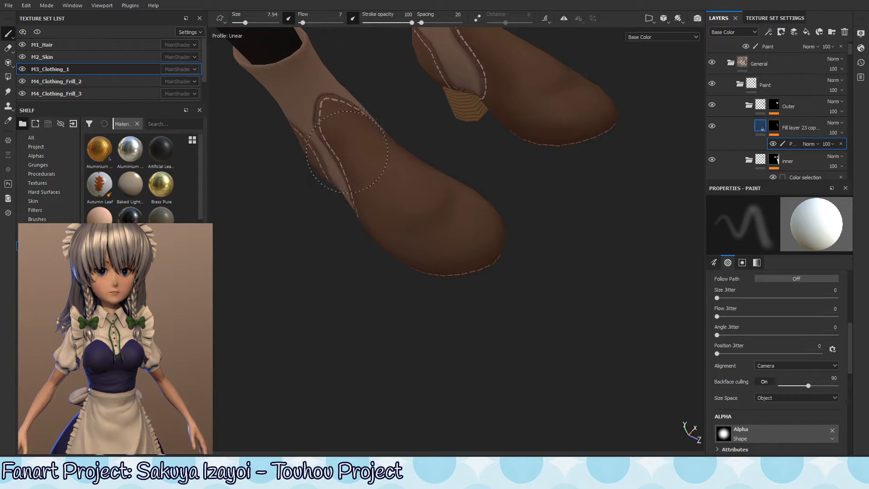
Step: Reduce the brush to size 4.81 and blend the upper instep inside the curved stitching with black and white mask paint
ctrl+right_drag(325, 150, 356, 126)
key(x)
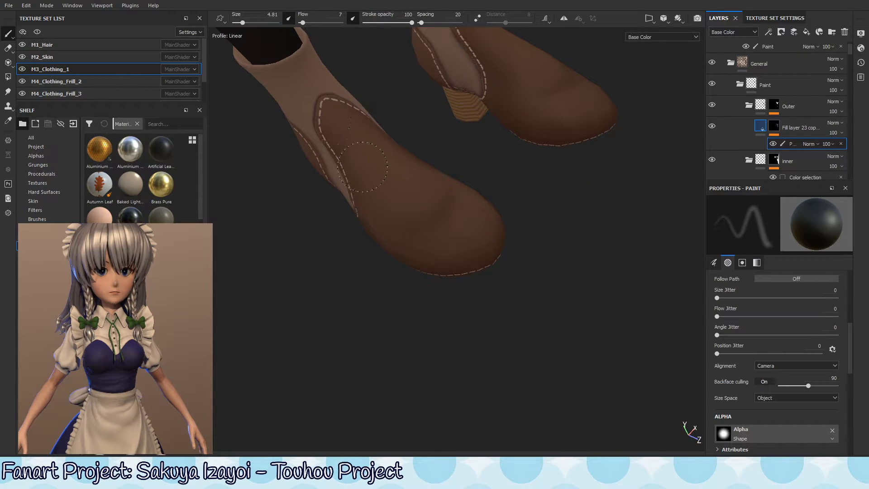
key(x)
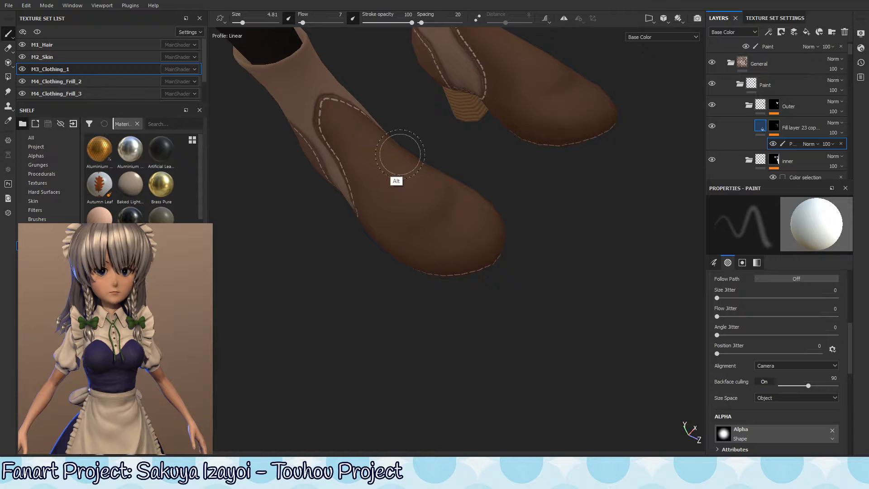
alt+drag(399, 150, 328, 125)
key(x)
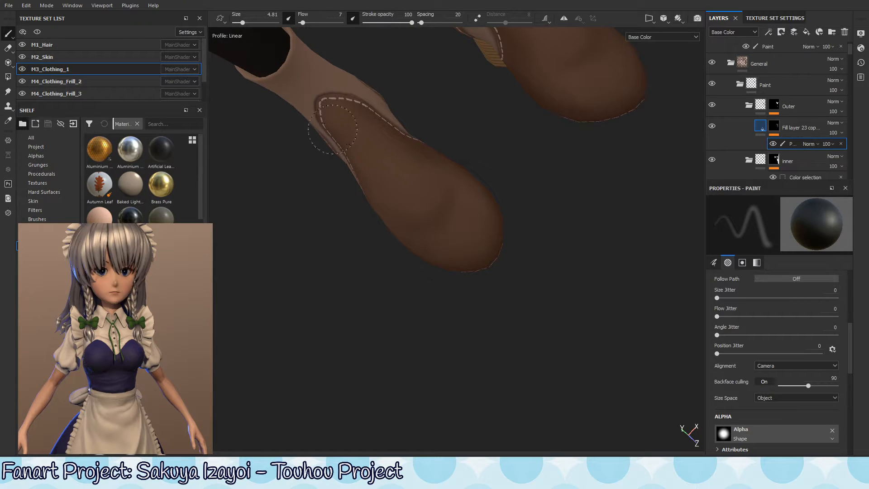
key(x)
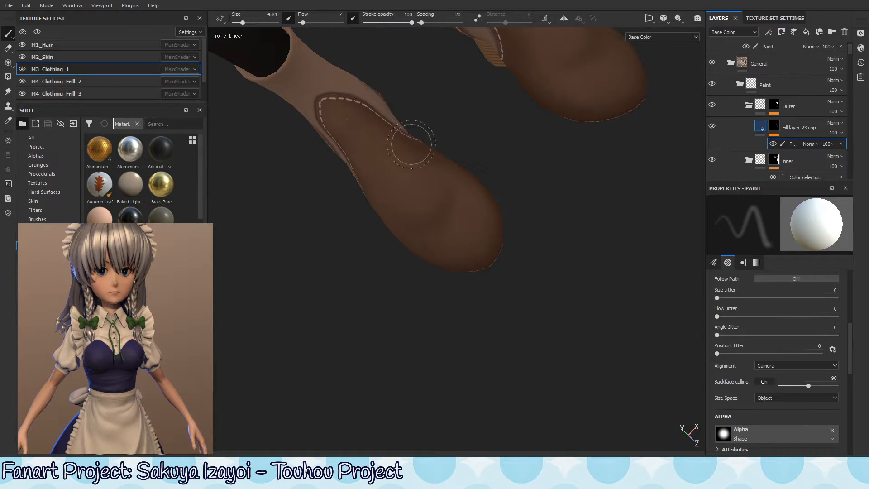
mouse_move(411, 144)
alt+mouse_down()
mouse_move(400, 132)
mouse_move(339, 118)
alt+mouse_up()
Step: Enlarge the brush to size 8.73 and darken the back of the shoe above the wooden heel with white mask paint
alt+drag(406, 128, 493, 62)
alt+middle_drag(493, 62, 449, 138)
alt+drag(448, 137, 422, 144)
ctrl+right_drag(422, 145, 441, 145)
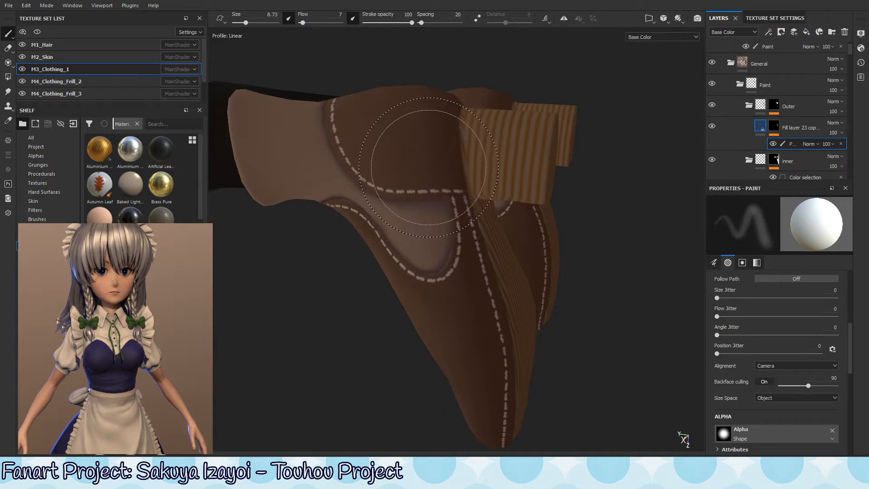
alt+drag(413, 118, 397, 136)
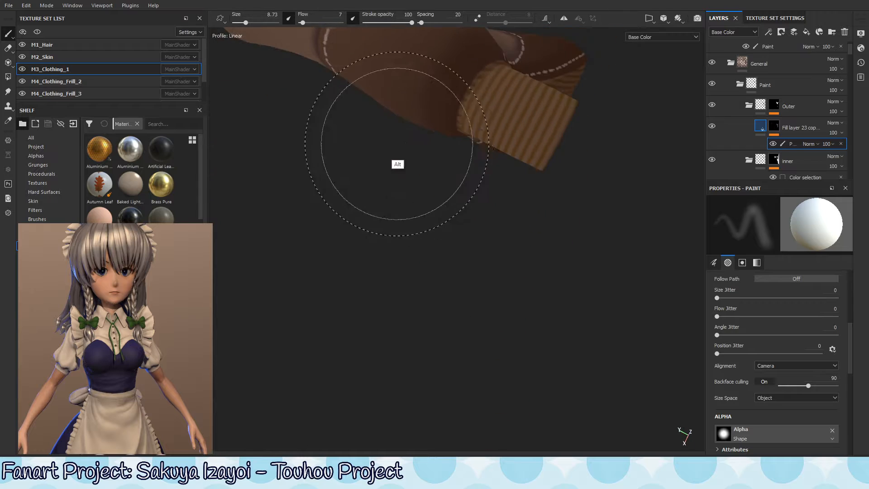
alt+middle_drag(397, 135, 408, 231)
alt+drag(423, 143, 440, 159)
alt+right_drag(440, 159, 387, 258)
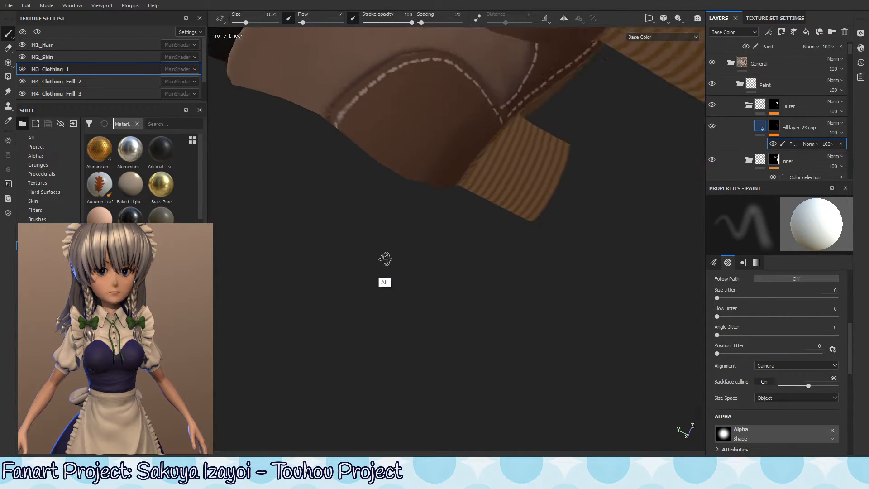
alt+drag(435, 125, 425, 143)
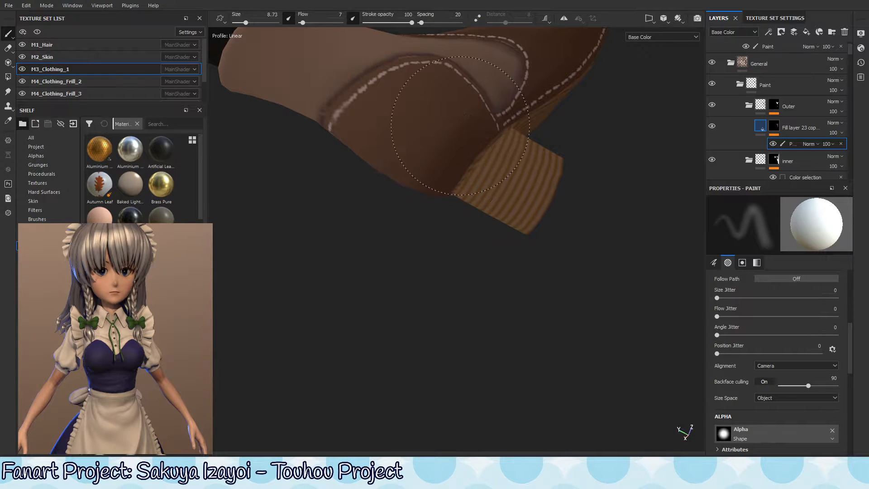
drag(469, 141, 458, 130)
Step: Set the brush to size 5.08 and blend the crease shading across the toe and instep with white and black mask paint
alt+right_drag(279, 225, 245, 253)
alt+drag(433, 231, 442, 198)
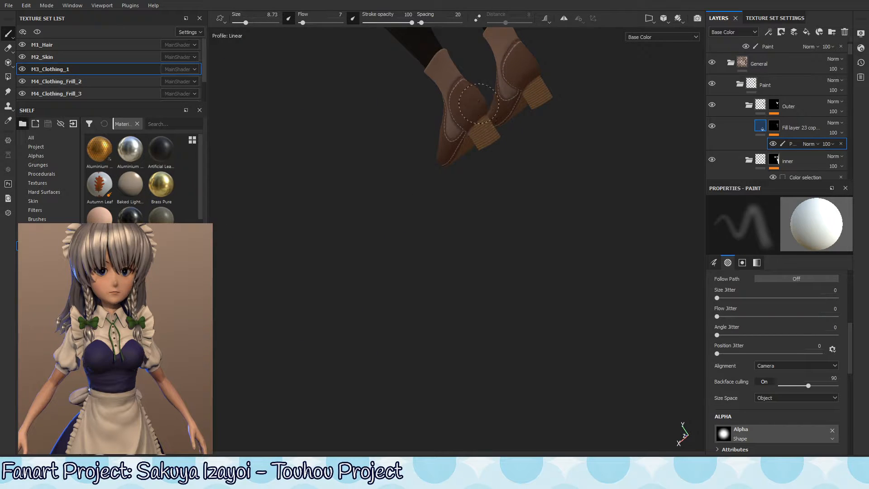
alt+drag(479, 103, 461, 165)
alt+right_drag(462, 164, 475, 125)
mouse_move(478, 107)
alt+mouse_down()
mouse_move(441, 185)
mouse_move(478, 142)
mouse_move(449, 200)
mouse_move(449, 134)
alt+mouse_up()
alt+right_drag(448, 134, 394, 149)
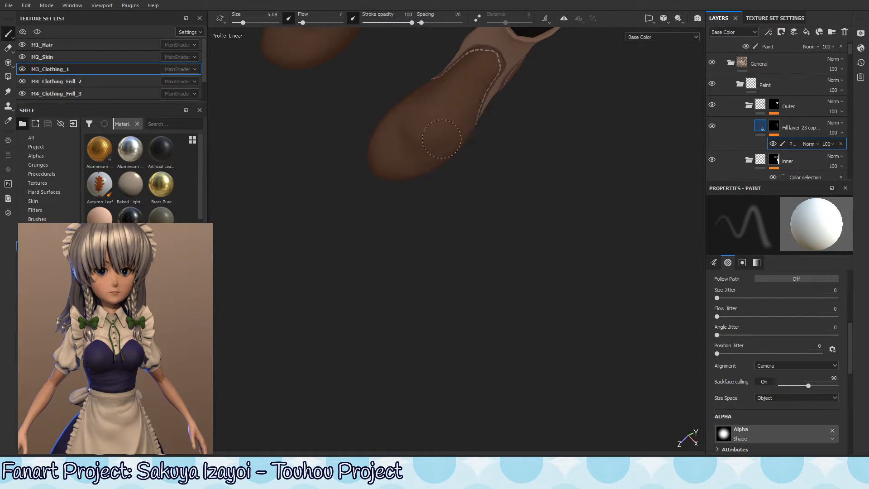
alt+drag(420, 146, 381, 259)
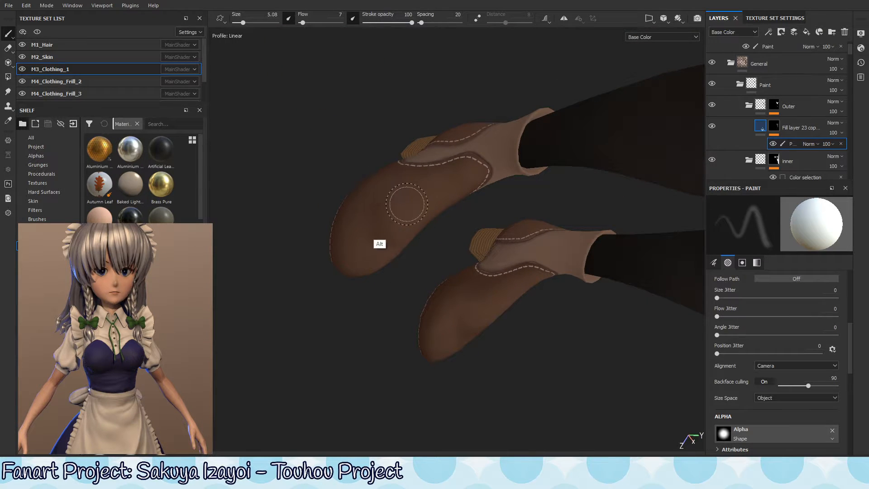
mouse_move(408, 198)
alt+mouse_down()
mouse_move(388, 225)
mouse_move(443, 202)
mouse_move(404, 172)
alt+mouse_up()
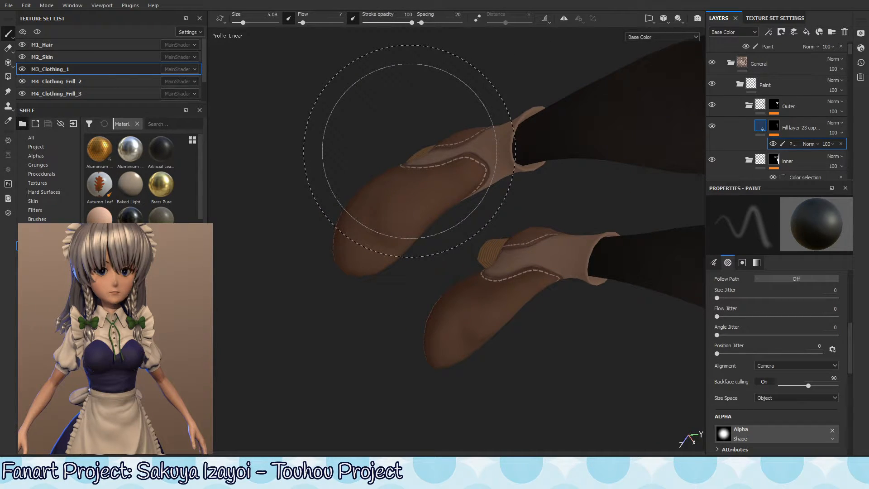
key(x)
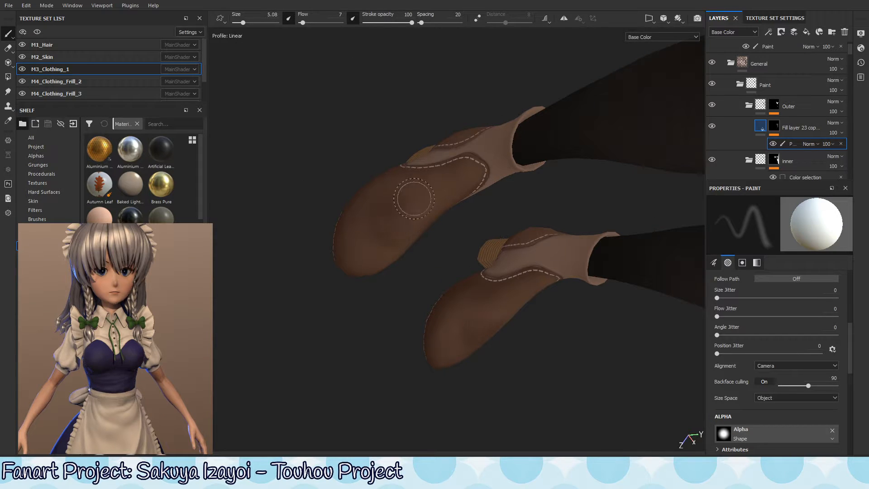
Step: Blend the toe and upper instep shading further with alternating black and white mask paint at size 5.08, flow 7
key(x)
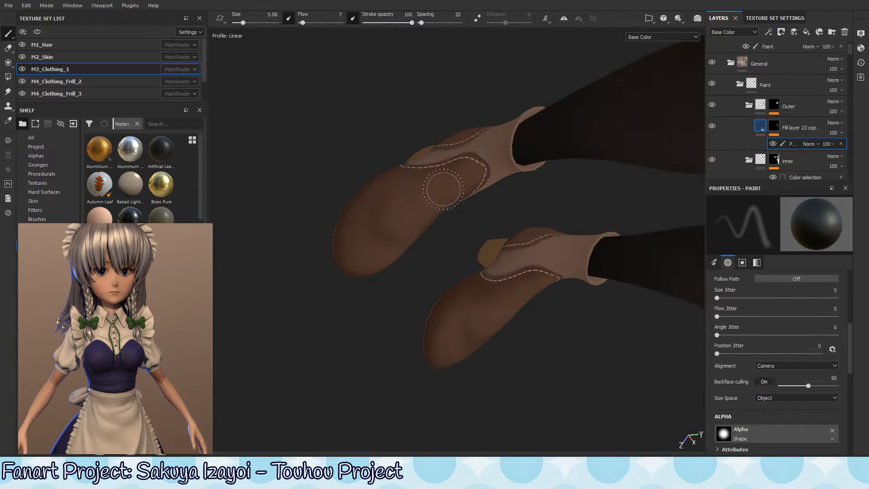
key(x)
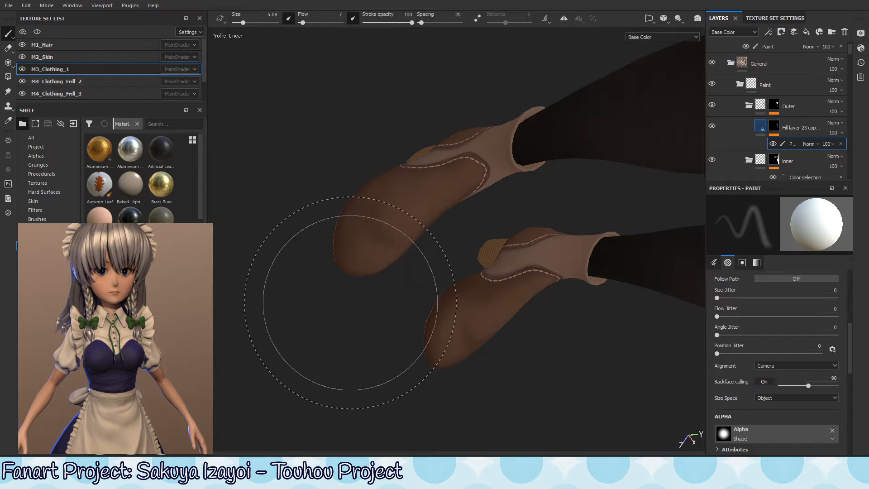
key(x)
Step: Set stroke opacity to 29 and flow to 19, and soften the toe shading with white and black mask paint
alt+drag(403, 236, 388, 220)
mouse_move(396, 254)
ctrl+mouse_down()
mouse_move(381, 254)
mouse_move(398, 253)
ctrl+mouse_up()
drag(411, 22, 373, 23)
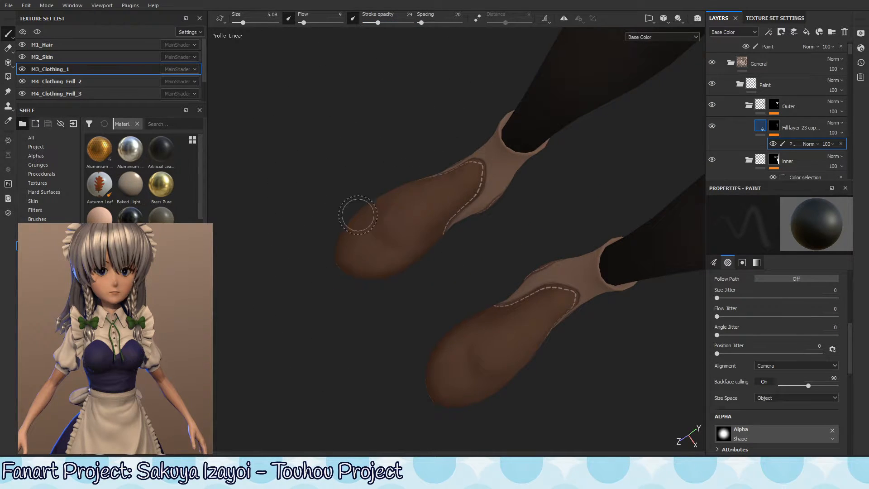
mouse_move(359, 268)
ctrl+mouse_down()
mouse_move(380, 267)
mouse_move(385, 258)
ctrl+mouse_up()
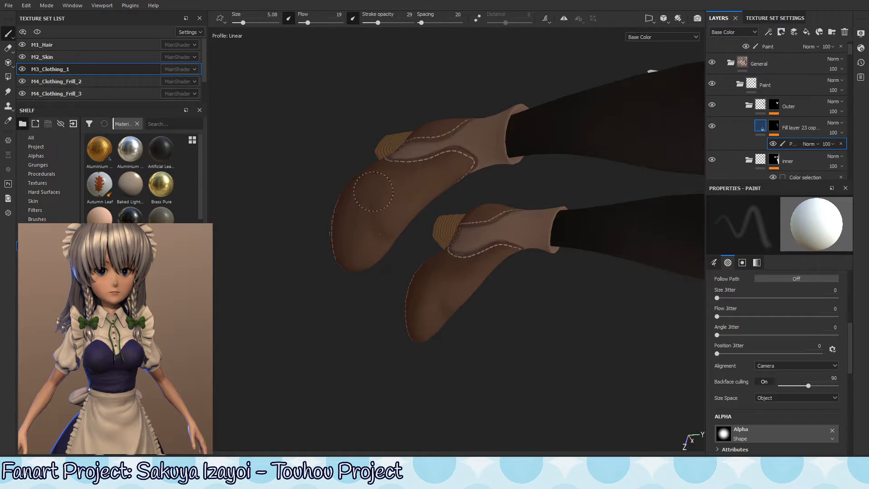
mouse_move(377, 250)
alt+mouse_down()
mouse_move(361, 260)
mouse_move(349, 219)
alt+mouse_up()
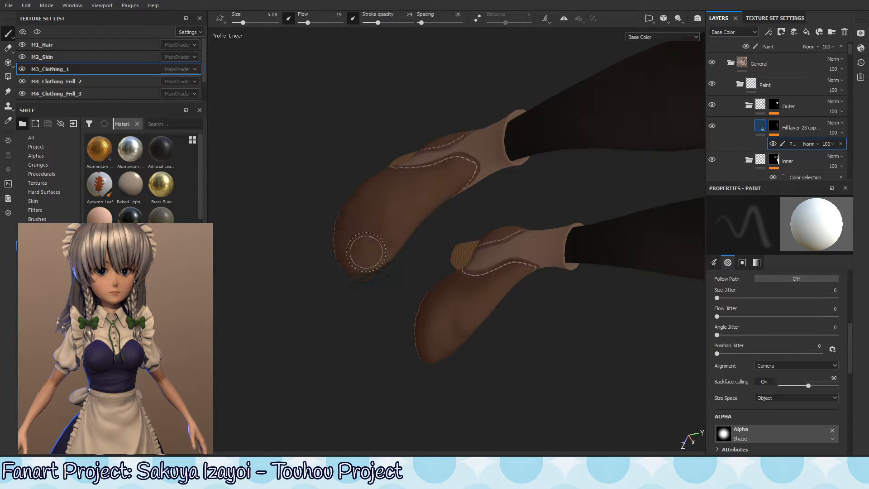
key(x)
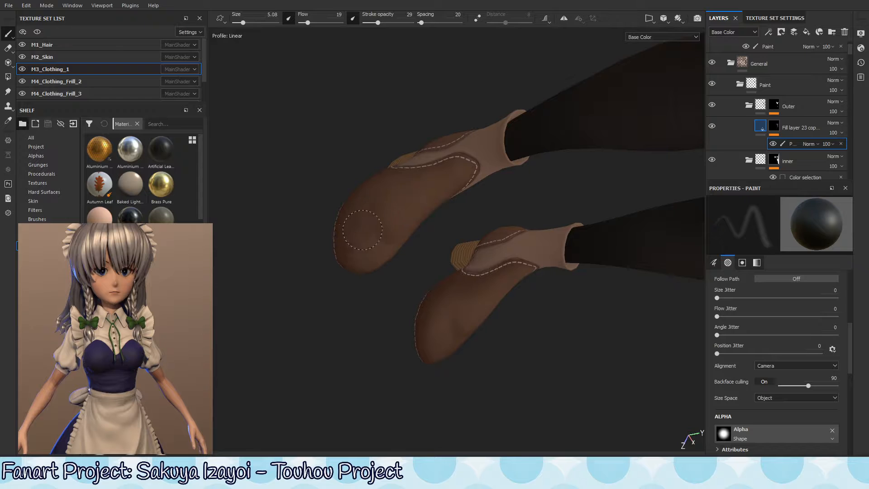
Step: Reduce the brush to size 1.2 and refine the narrow crease behind the toe with black and white mask paint
mouse_move(434, 140)
alt+mouse_down()
mouse_move(404, 213)
mouse_move(405, 323)
mouse_move(394, 301)
mouse_move(445, 220)
mouse_move(392, 294)
alt+mouse_up()
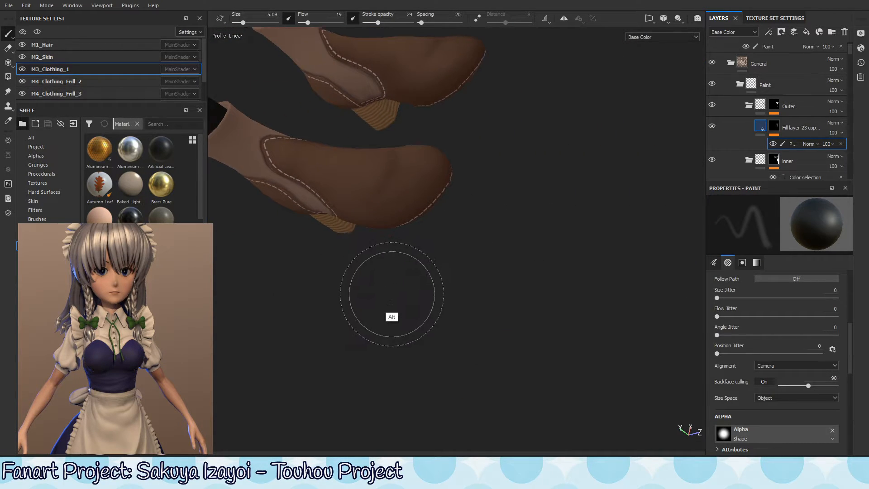
mouse_move(398, 232)
alt+mouse_down()
mouse_move(386, 225)
mouse_move(390, 189)
alt+mouse_up()
ctrl+right_drag(392, 183, 364, 197)
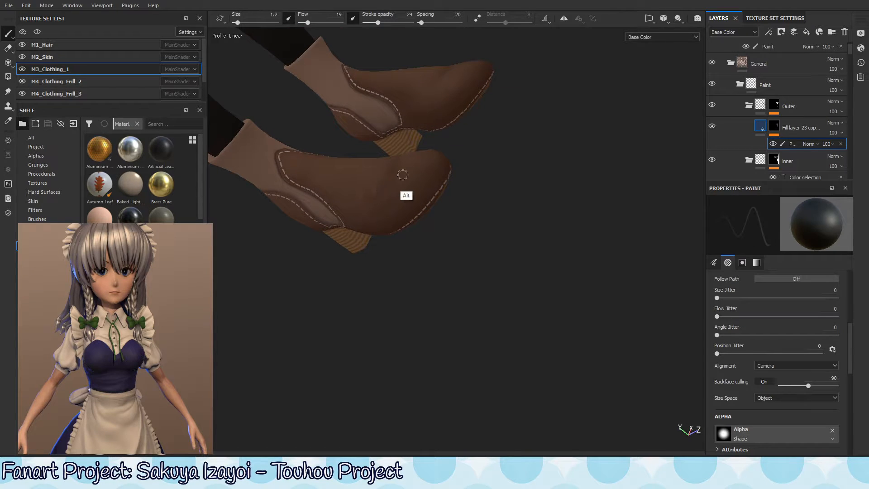
alt+drag(403, 175, 384, 142)
key(x)
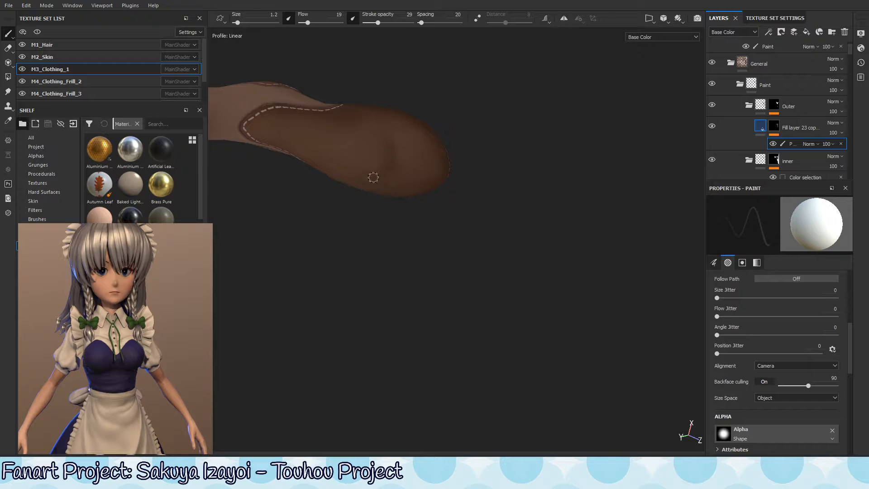
Step: Enlarge the brush to size 2.37 and blend the toe crease with black and white mask paint
alt+drag(454, 185, 456, 146)
key(x)
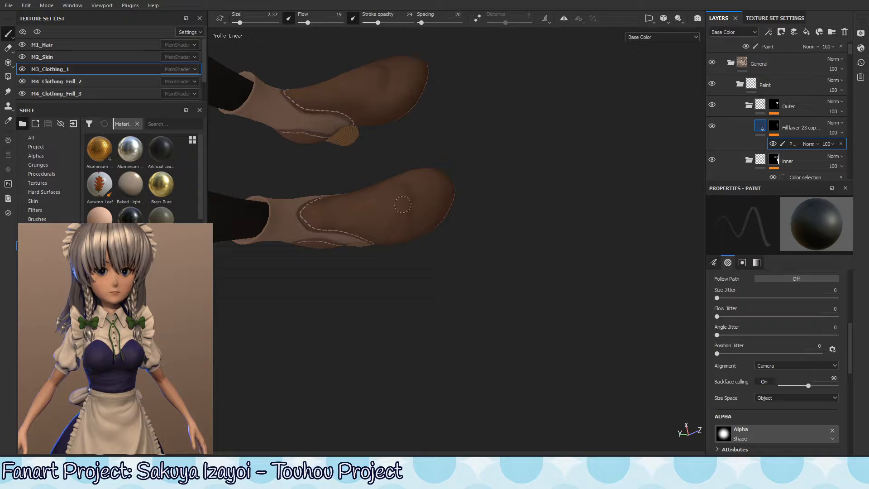
key(x)
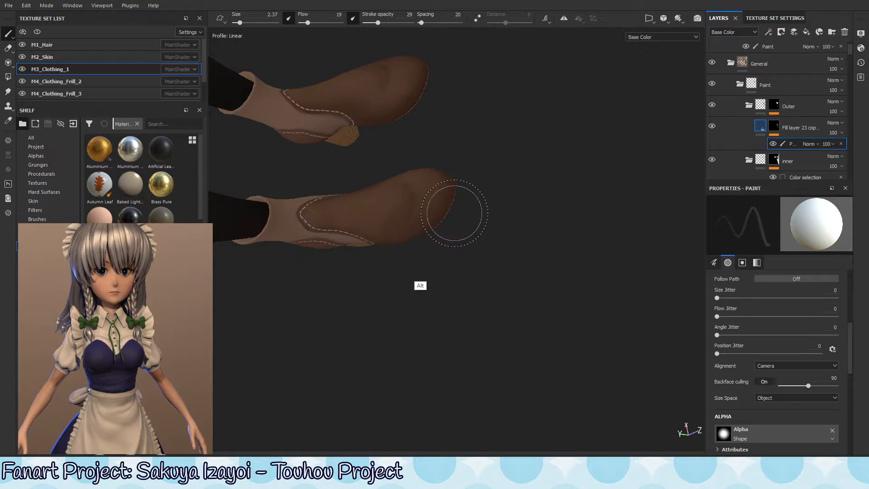
Step: Enlarge the brush to size 7.72 and blend the crease into the side of the instep with black and white mask paint
mouse_move(419, 263)
alt+mouse_down()
mouse_move(409, 248)
mouse_move(450, 208)
mouse_move(421, 233)
mouse_move(388, 239)
alt+mouse_up()
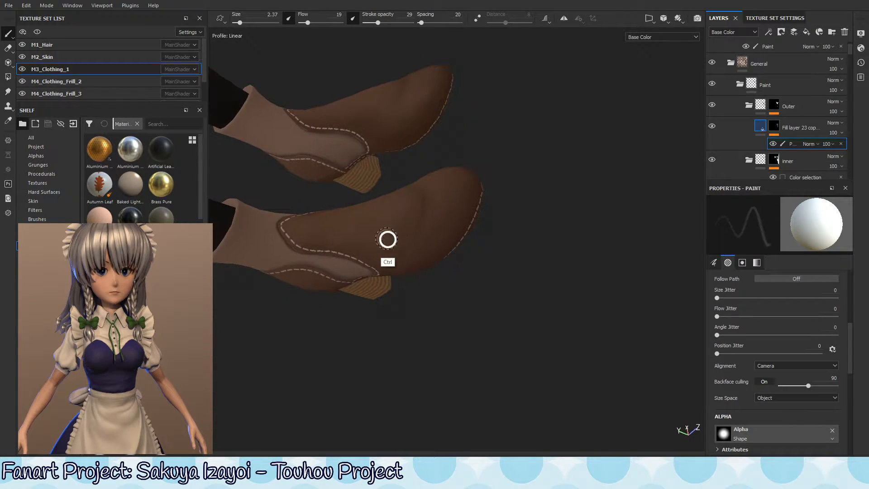
ctrl+right_drag(388, 240, 414, 240)
key(x)
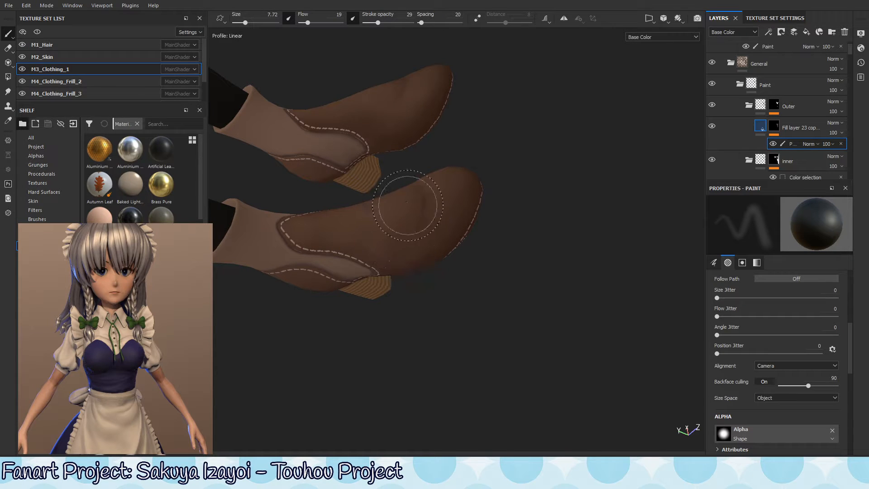
key(x)
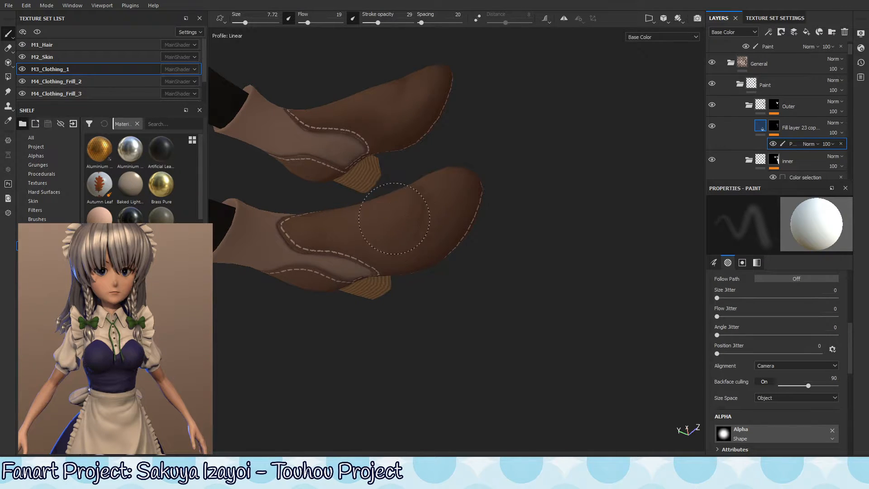
Step: Shade the front of the instep below the stitched ankle edge, alternating white and black mask paint
mouse_move(403, 249)
mouse_down()
mouse_move(410, 258)
mouse_move(442, 230)
mouse_move(405, 260)
mouse_move(502, 250)
mouse_move(534, 321)
mouse_up()
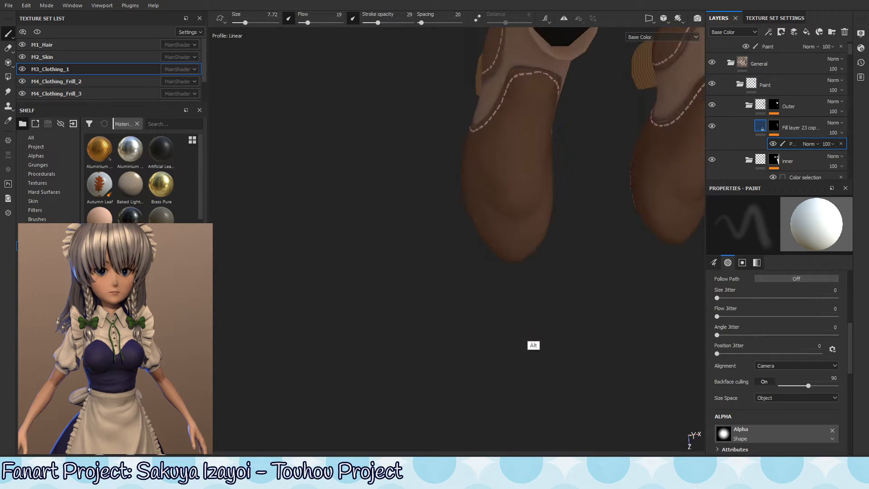
mouse_move(503, 132)
mouse_down()
mouse_move(466, 140)
mouse_move(520, 219)
mouse_move(476, 217)
mouse_up()
key(x)
mouse_move(490, 175)
mouse_down()
mouse_move(528, 179)
mouse_move(516, 183)
mouse_move(527, 167)
mouse_move(519, 174)
mouse_up()
key(x)
Step: Blend the shading along the shoe's side, from the instep to the toe, with white and black mask paint
alt+drag(513, 221, 549, 184)
alt+drag(570, 155, 593, 190)
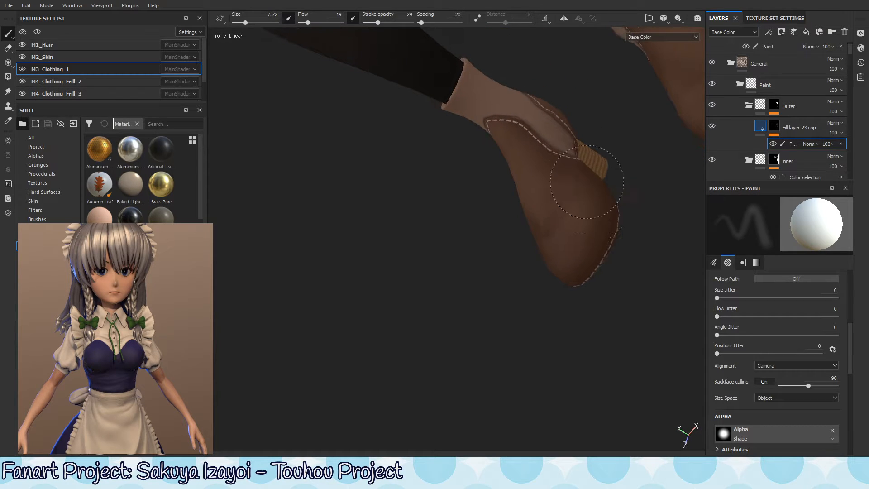
key(x)
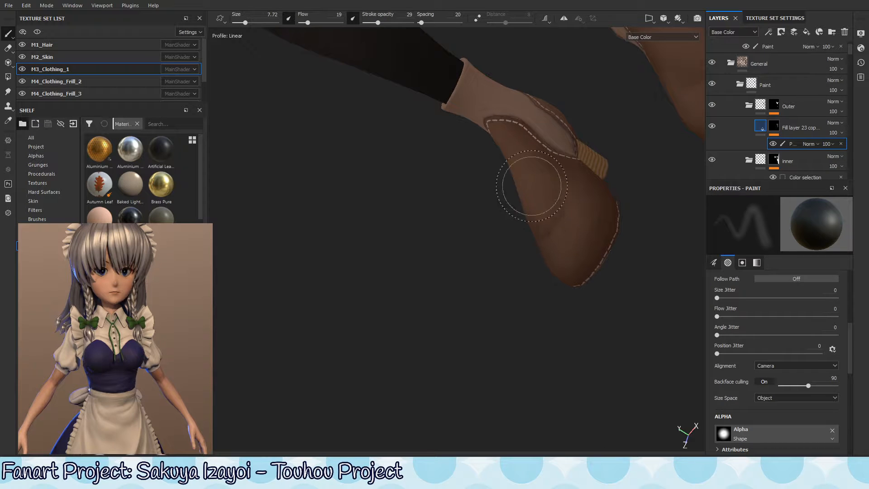
alt+drag(598, 86, 398, 171)
key(x)
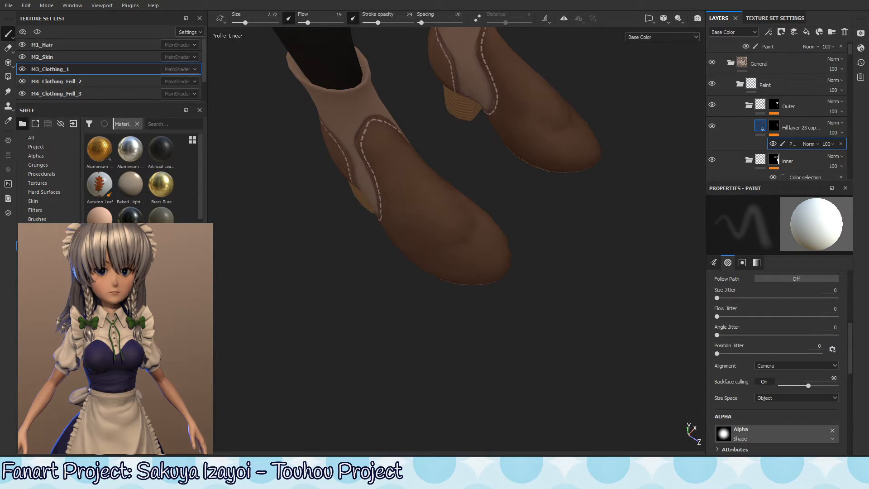
mouse_move(450, 308)
alt+mouse_down()
mouse_move(458, 252)
mouse_move(448, 250)
alt+mouse_up()
key(x)
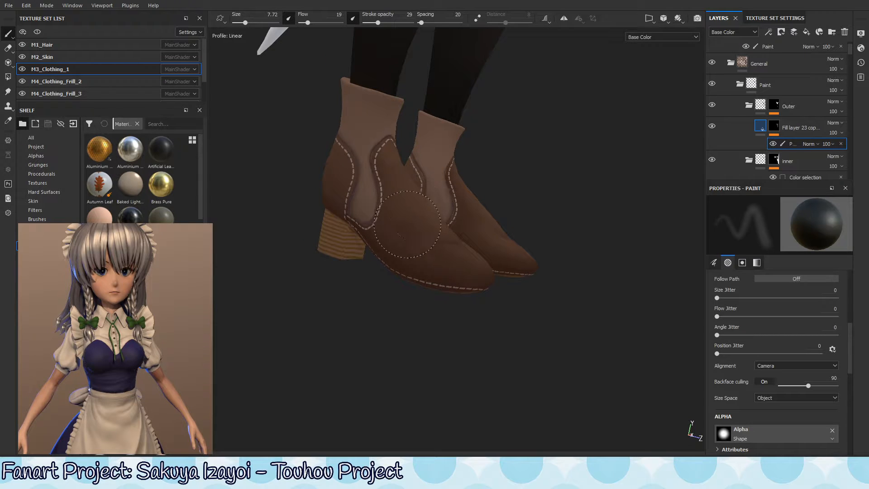
Step: Change the shading fill layer's colour to dark brown and review the shoes from several angles and distances
alt+drag(521, 248, 491, 304)
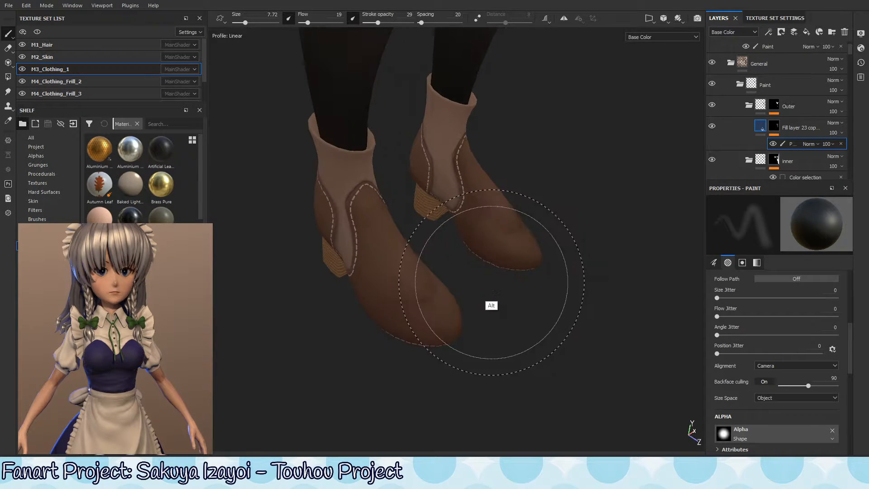
alt+drag(430, 317, 765, 229)
alt+right_drag(765, 228, 708, 258)
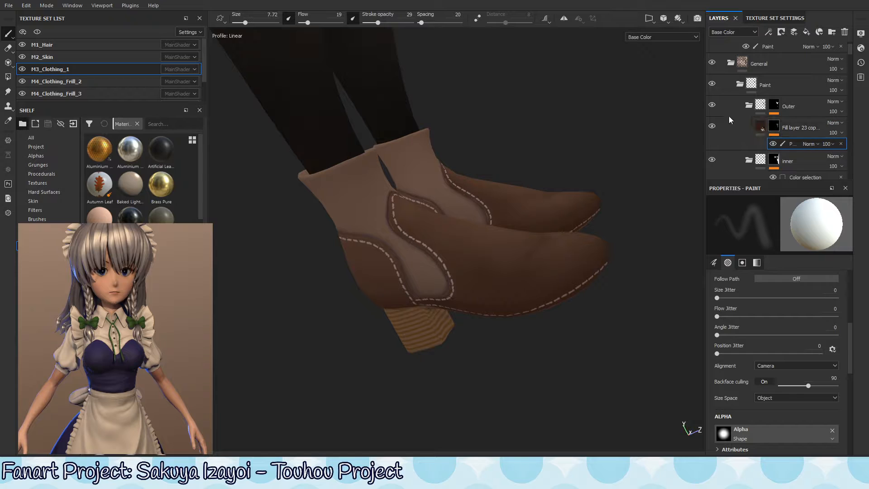
alt+right_drag(680, 159, 346, 341)
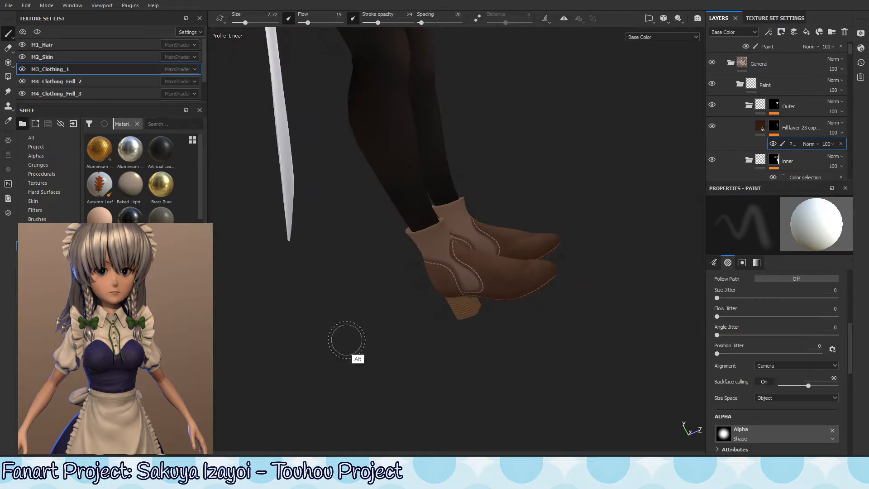
alt+right_drag(502, 281, 435, 329)
alt+shift+drag(547, 311, 533, 313)
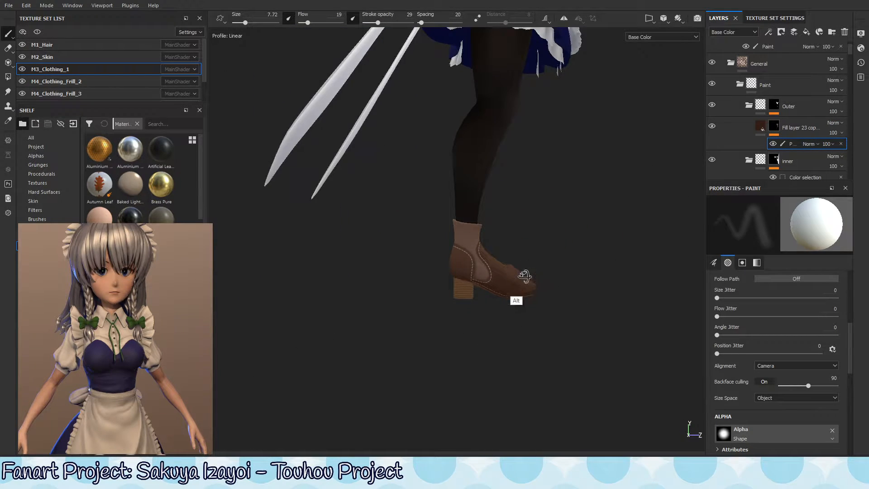
alt+drag(525, 277, 514, 283)
alt+right_drag(514, 283, 666, 290)
alt+drag(665, 291, 591, 281)
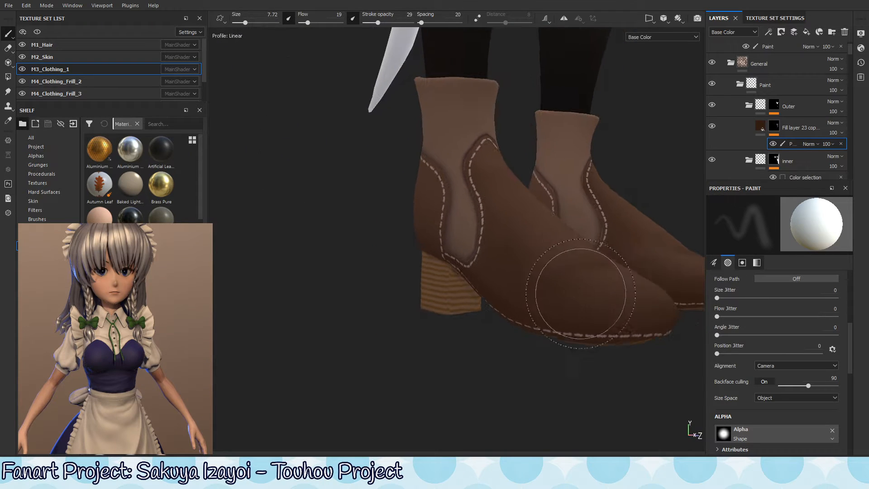
Step: Darken the outer side and toe of the shoe beside the ankle panel with large soft mask strokes
alt+drag(524, 291, 472, 221)
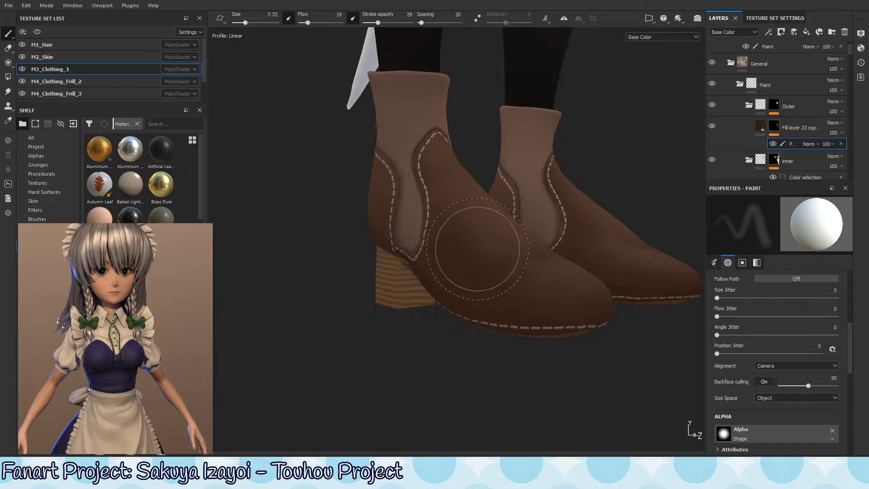
key(x)
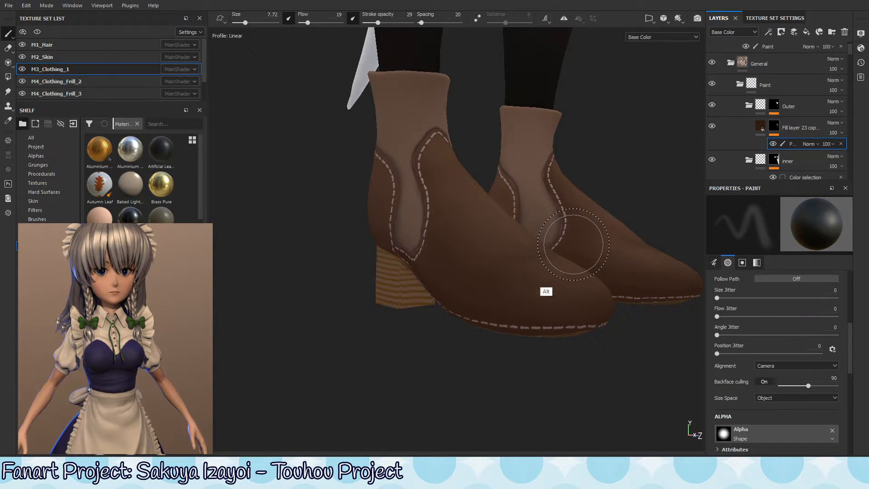
mouse_move(573, 245)
alt+mouse_down()
mouse_move(530, 293)
mouse_move(473, 274)
alt+mouse_up()
key(x)
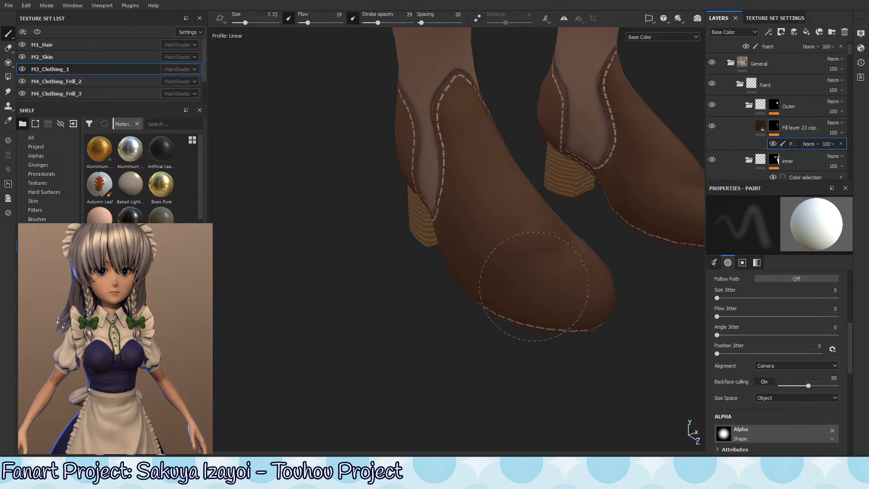
Step: Shade the toe and lighten the middle of the instep up to the stitching with white and black mask paint
mouse_move(602, 275)
alt+mouse_down()
mouse_move(504, 311)
mouse_move(528, 287)
mouse_move(539, 235)
alt+mouse_up()
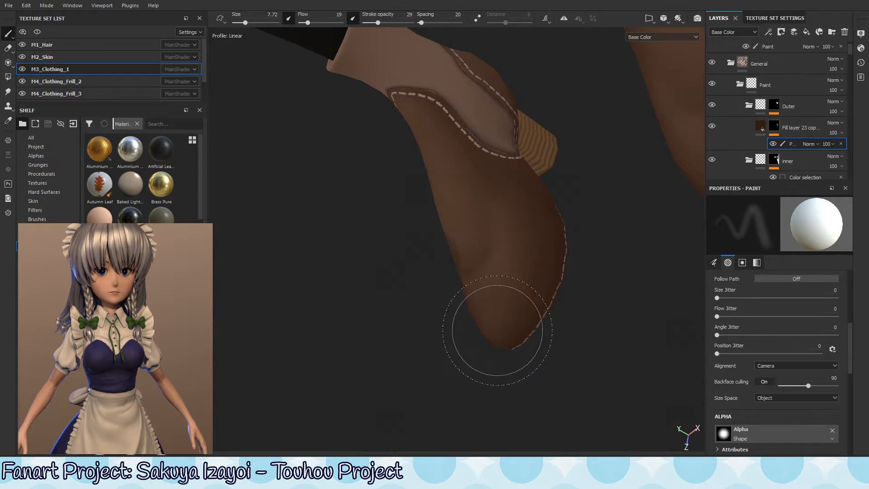
alt+drag(492, 221, 513, 210)
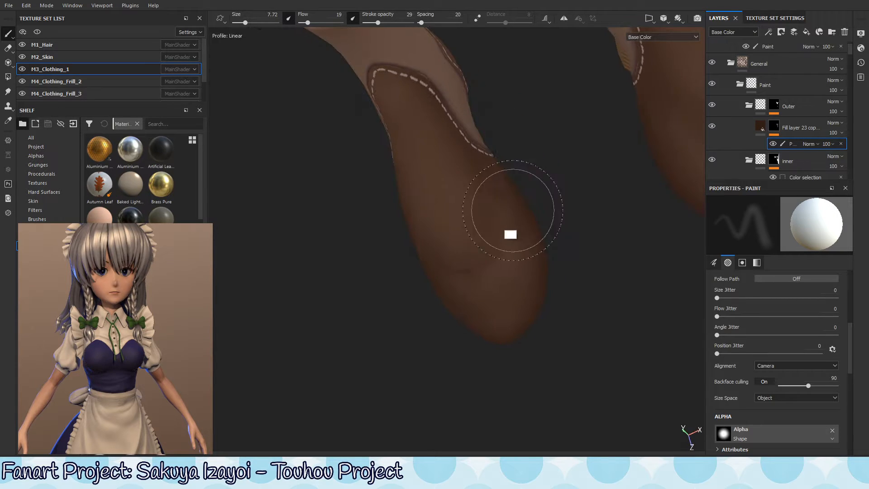
key(x)
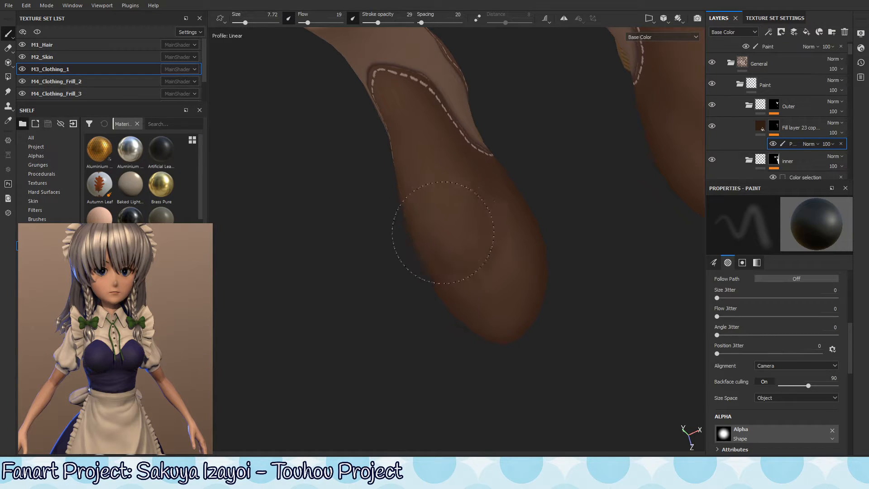
drag(424, 115, 415, 94)
alt+drag(501, 200, 509, 194)
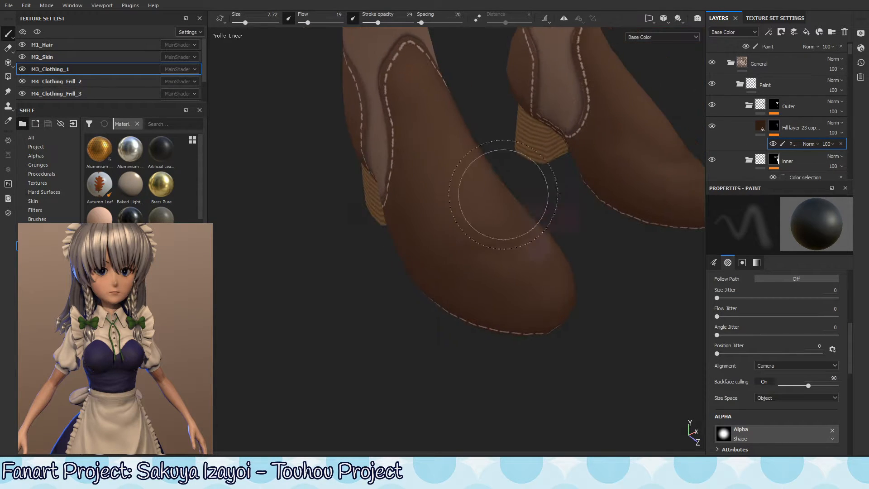
Step: Darken the back of the shoe above the wooden heel with white mask paint at size 7.72
mouse_move(443, 161)
alt+mouse_down()
mouse_move(491, 152)
mouse_move(426, 171)
mouse_move(444, 218)
mouse_move(459, 223)
alt+mouse_up()
scroll(543, 116, down, 5)
scroll(473, 233, up, 4)
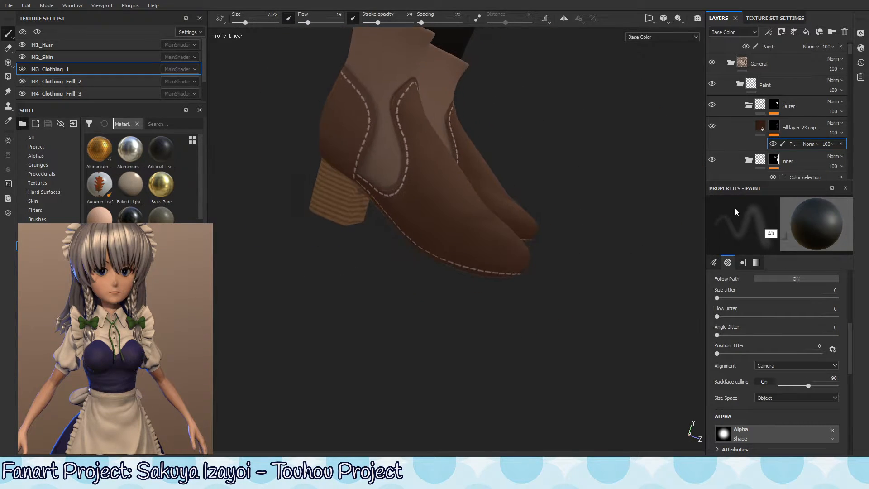
mouse_move(501, 187)
alt+mouse_down()
mouse_move(334, 208)
mouse_move(395, 258)
alt+mouse_up()
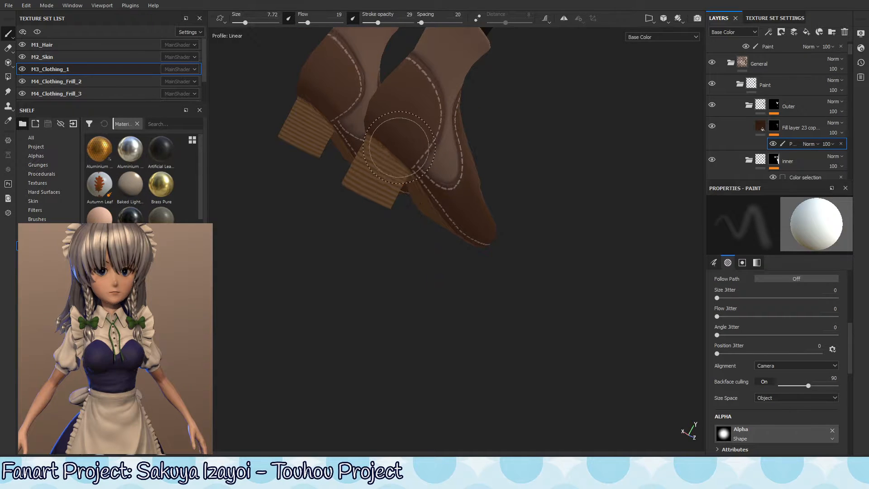
alt+drag(390, 168, 423, 152)
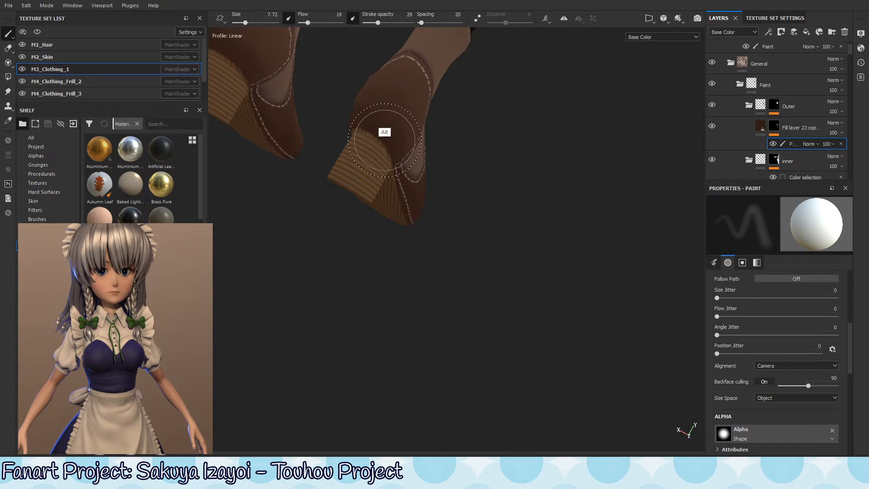
mouse_move(384, 132)
alt+mouse_down()
mouse_move(422, 167)
mouse_move(352, 207)
mouse_move(407, 182)
mouse_move(397, 154)
alt+mouse_up()
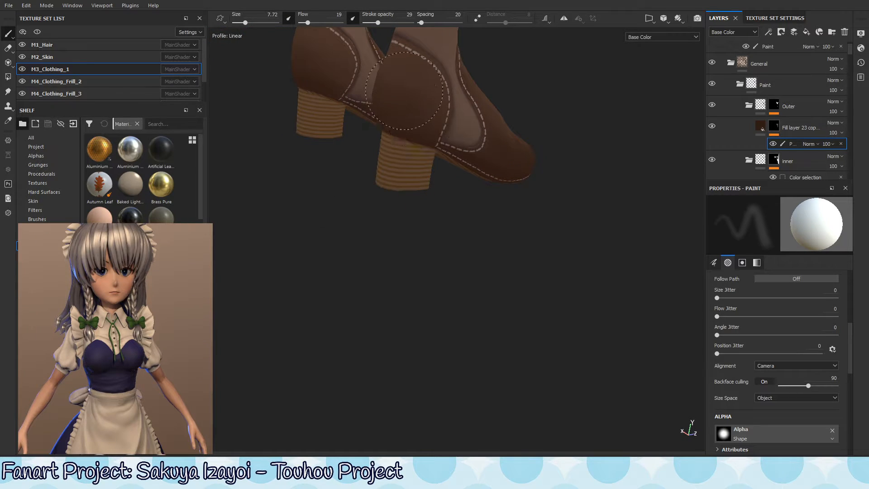
Step: Compare the shoes with the Outer folder's brown shading layer hidden and shown, from the front and back
mouse_move(421, 272)
alt+mouse_down()
mouse_move(445, 229)
mouse_move(437, 330)
mouse_move(417, 339)
alt+mouse_up()
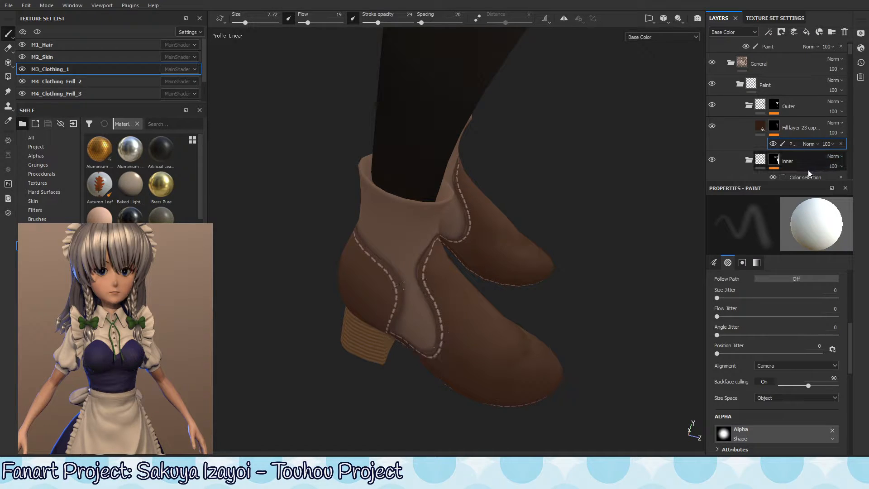
click(711, 127)
click(711, 127)
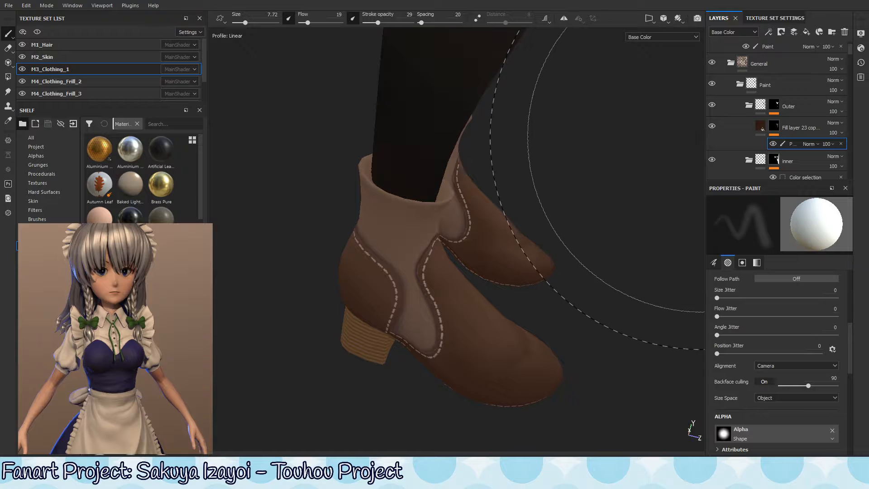
mouse_move(426, 277)
alt+mouse_down()
mouse_move(440, 254)
mouse_move(489, 287)
mouse_move(486, 247)
alt+mouse_up()
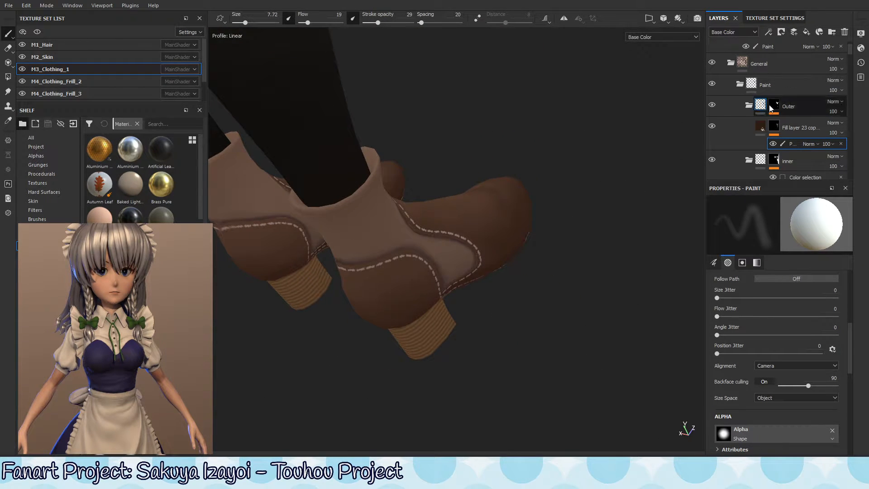
Step: Collapse the Outer folder and check what the inner folder contributes by hiding and showing it
click(749, 105)
click(774, 126)
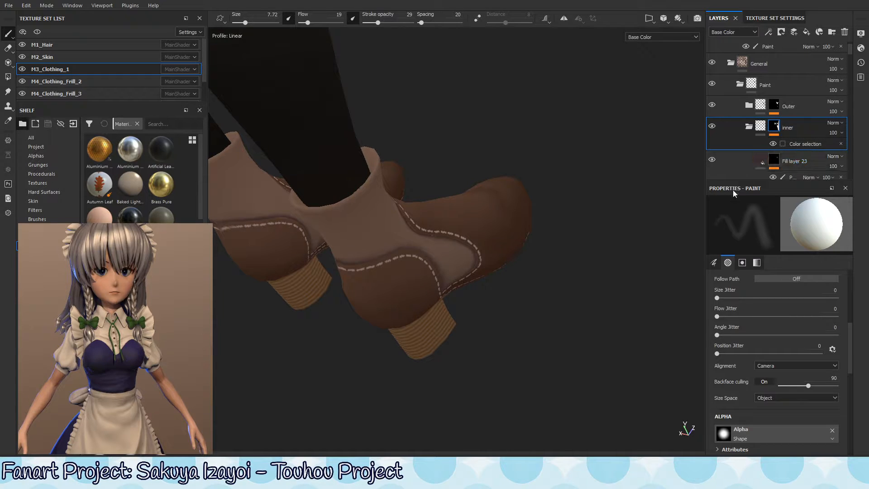
click(712, 126)
click(711, 125)
click(439, 239)
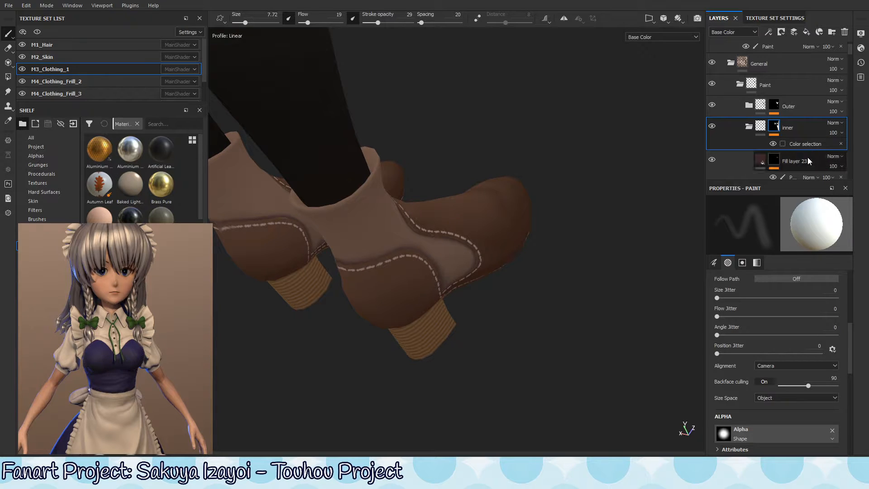
Step: Rename Fill layer 23 in the inner folder to AO
mouse_move(850, 48)
mouse_down()
mouse_move(849, 75)
mouse_move(851, 49)
mouse_up()
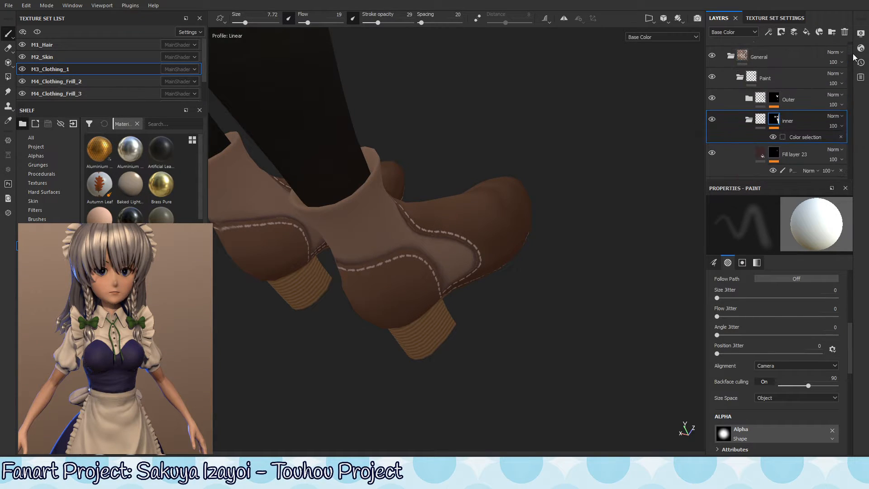
double_click(795, 148)
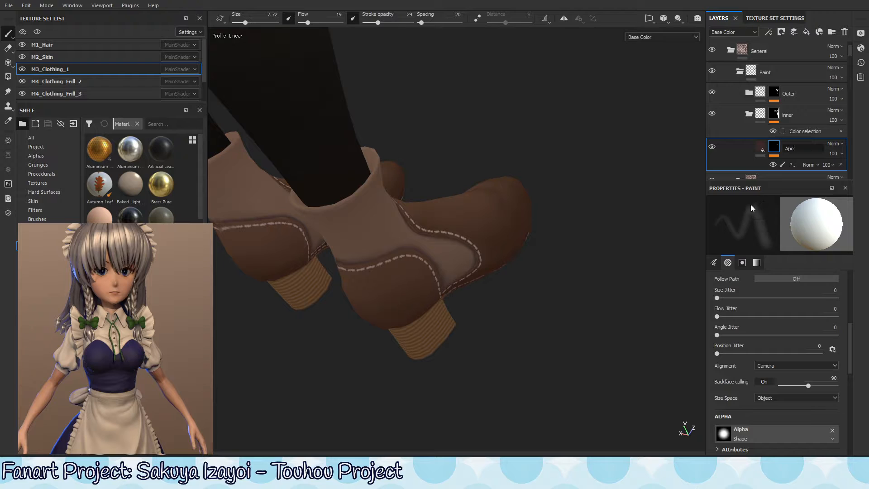
key(BackSpace)
key(BackSpace)
text(O)
key(Return)
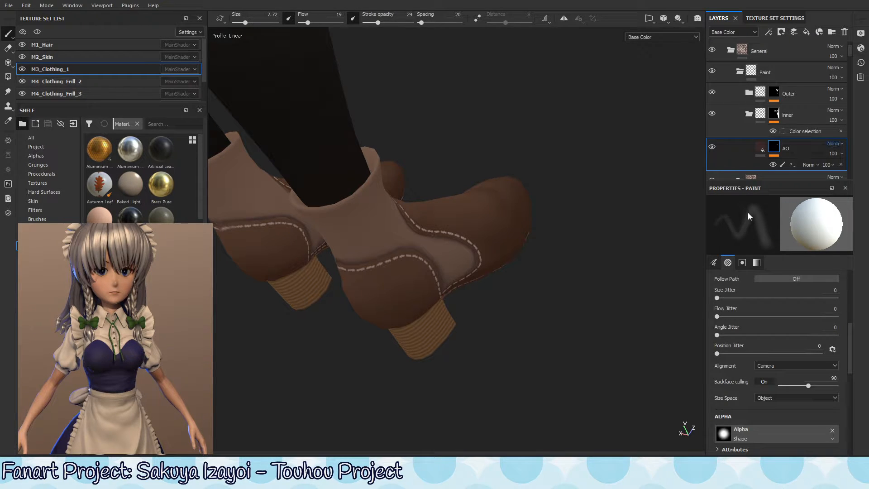
Step: Duplicate the AO layer and rename the lower of the two layers to paint
right_click(803, 146)
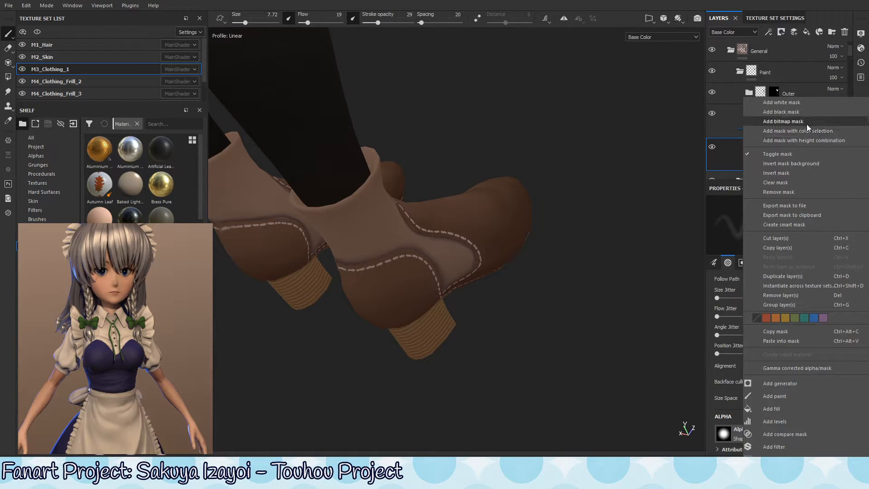
click(788, 276)
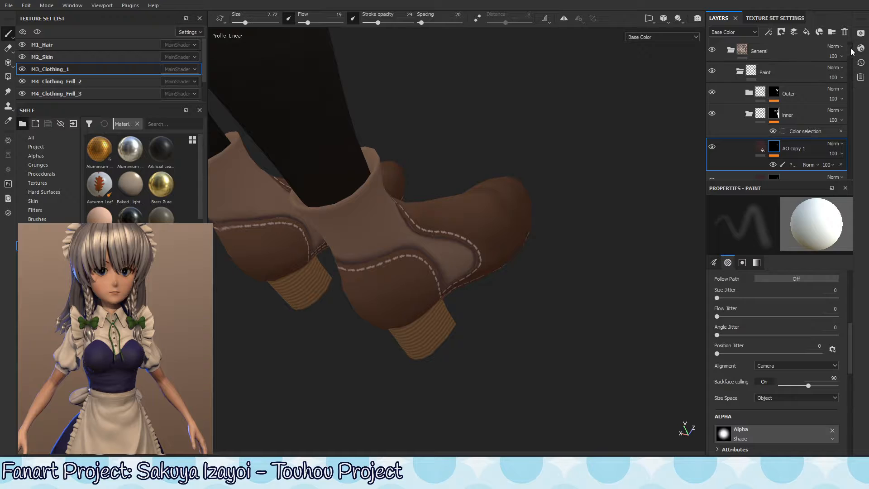
mouse_move(851, 48)
mouse_down()
mouse_move(849, 69)
mouse_move(849, 61)
mouse_up()
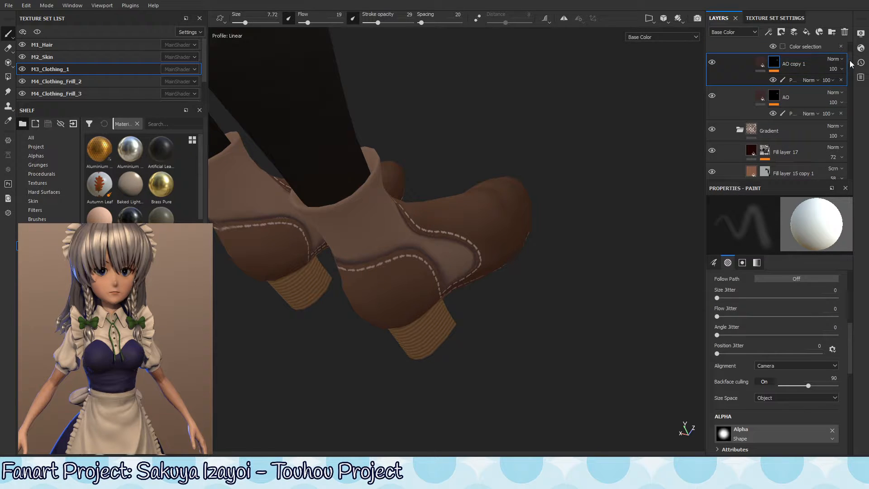
click(786, 96)
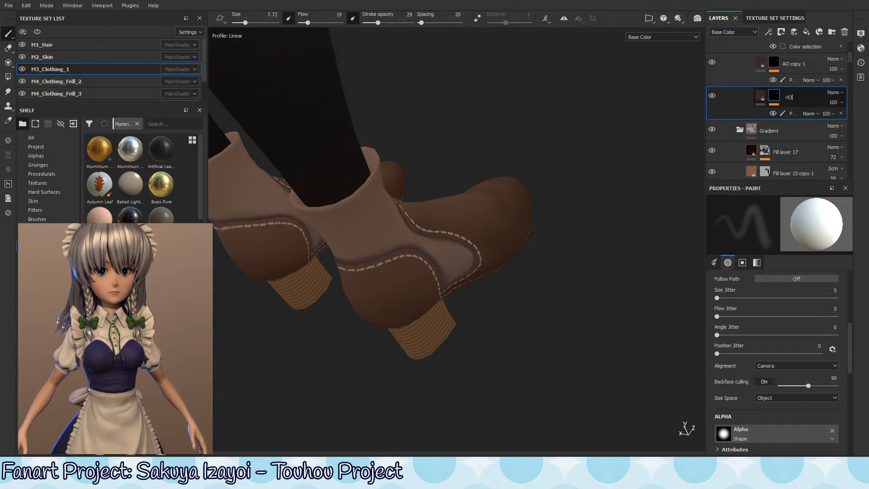
text(pa)
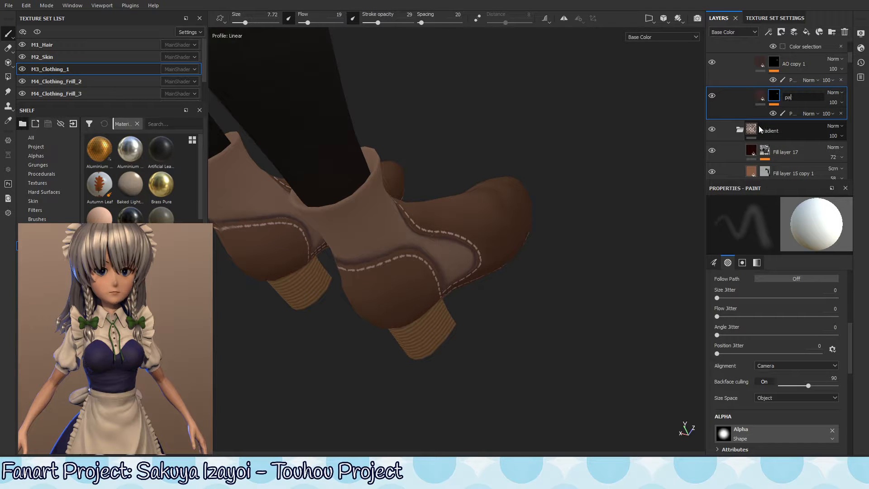
text(int)
key(Return)
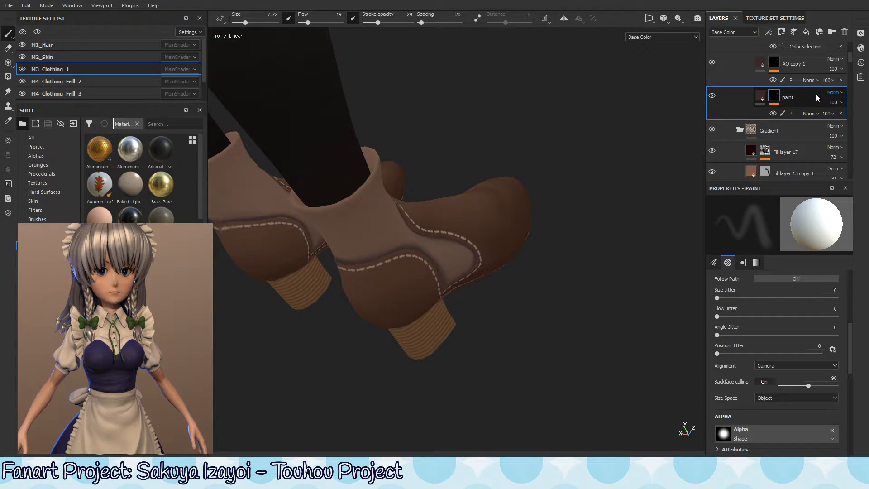
Step: Rename the duplicate layer above paint to AO
double_click(796, 64)
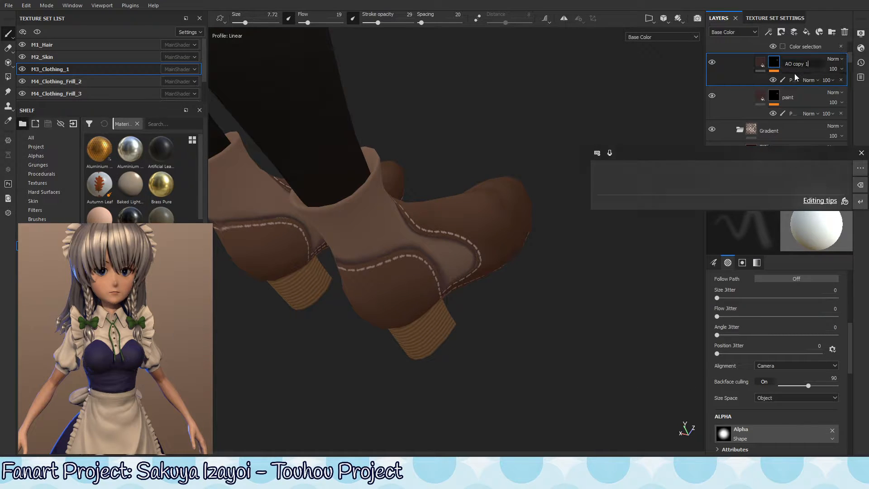
key(BackSpace)
key(BackSpace)
key(BackSpace)
key(BackSpace)
key(BackSpace)
key(BackSpace)
key(BackSpace)
key(Return)
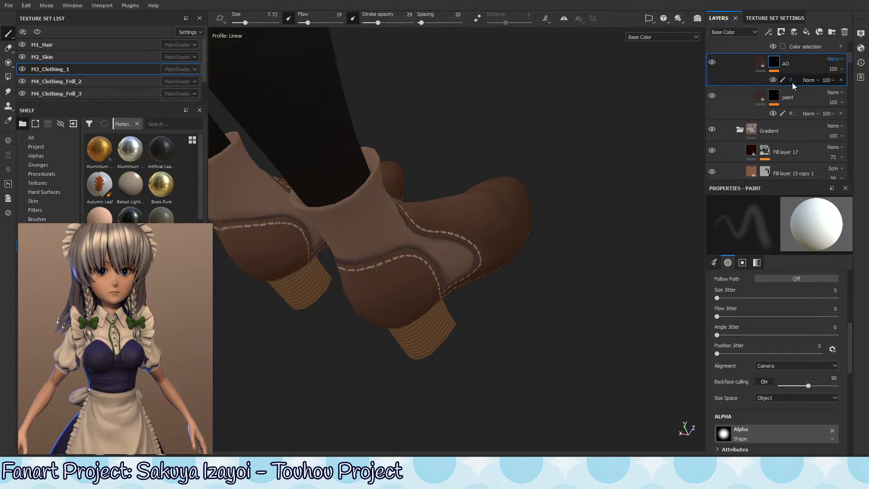
Step: Change the paint layer's base colour to a more saturated dark brown, starting from a colour sampled on the shoe's ankle panel
click(805, 101)
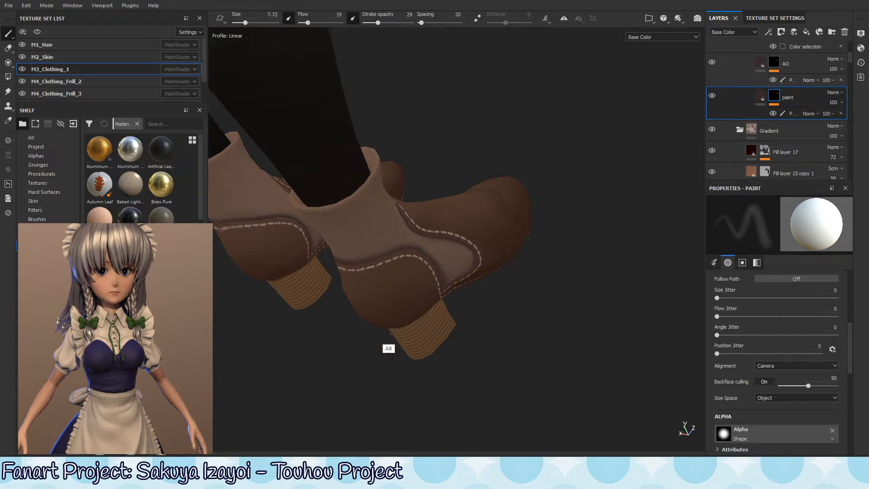
alt+drag(390, 335, 418, 316)
click(761, 95)
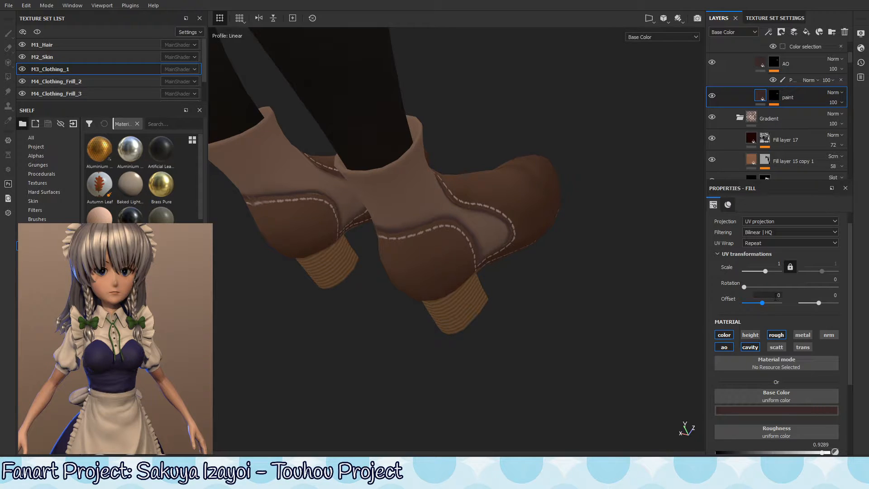
drag(850, 259, 855, 341)
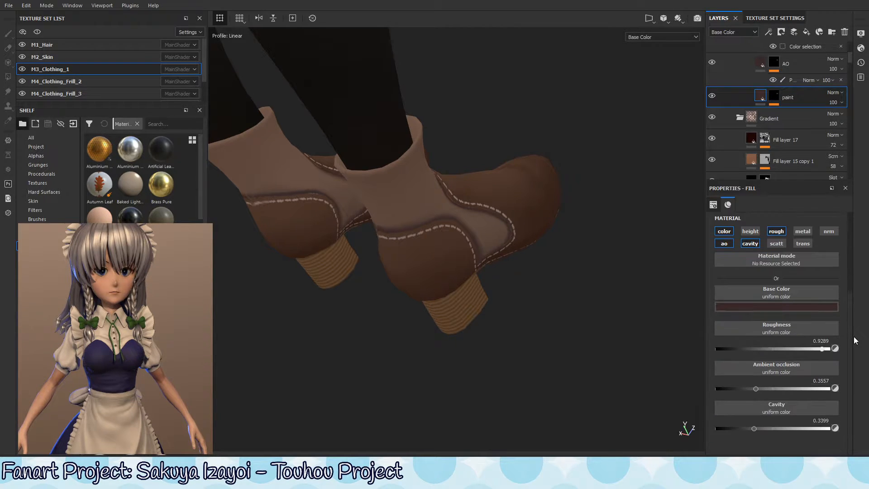
click(762, 307)
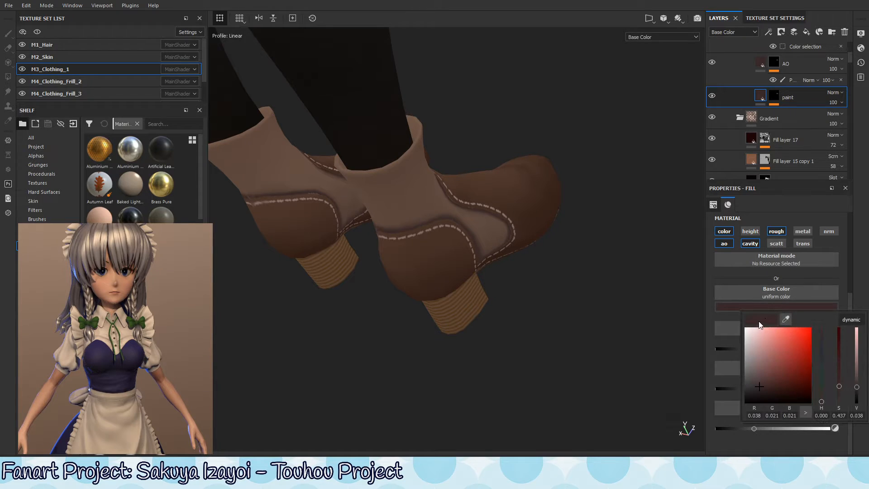
click(785, 321)
click(418, 193)
click(776, 384)
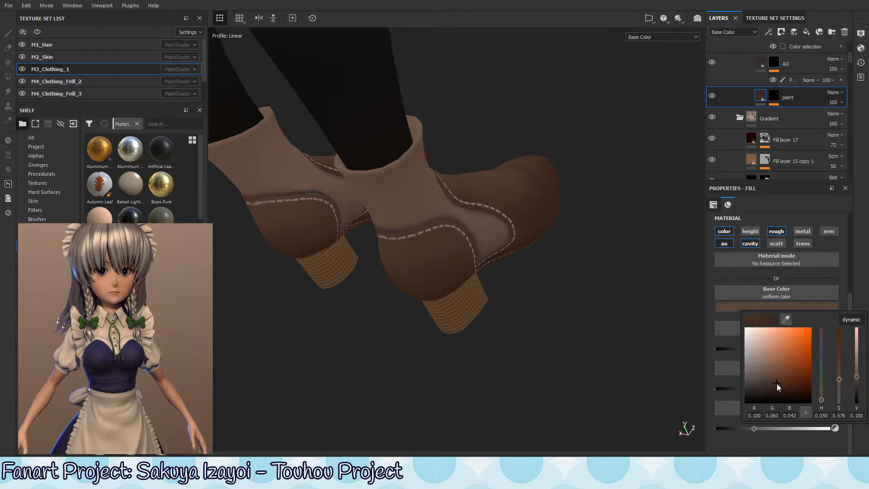
drag(777, 384, 776, 383)
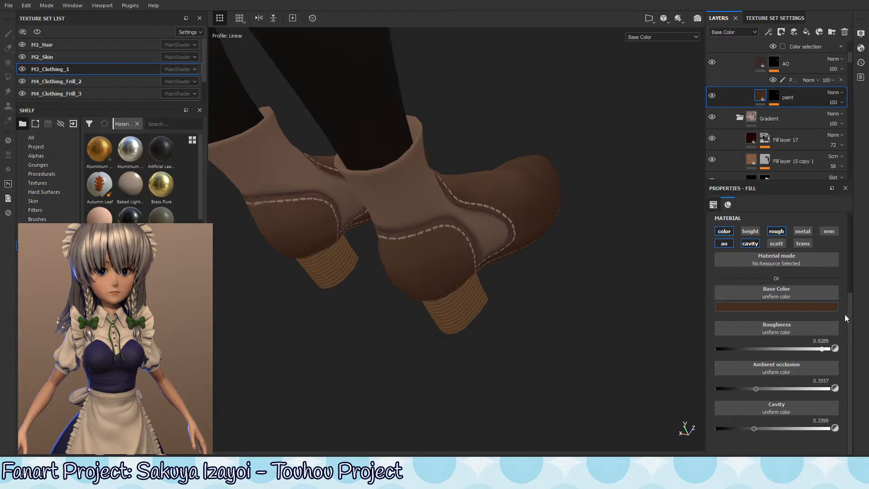
mouse_move(446, 213)
alt+mouse_down()
mouse_move(466, 229)
mouse_move(454, 238)
alt+mouse_up()
Step: Remove the copied paint effect from the paint layer's mask, clear the mask and add a fresh paint effect
click(777, 96)
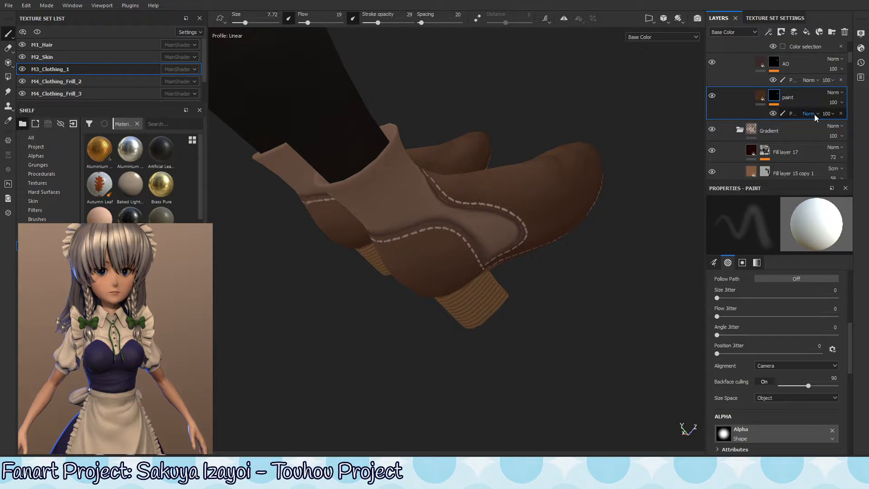
click(808, 113)
click(838, 121)
right_click(775, 95)
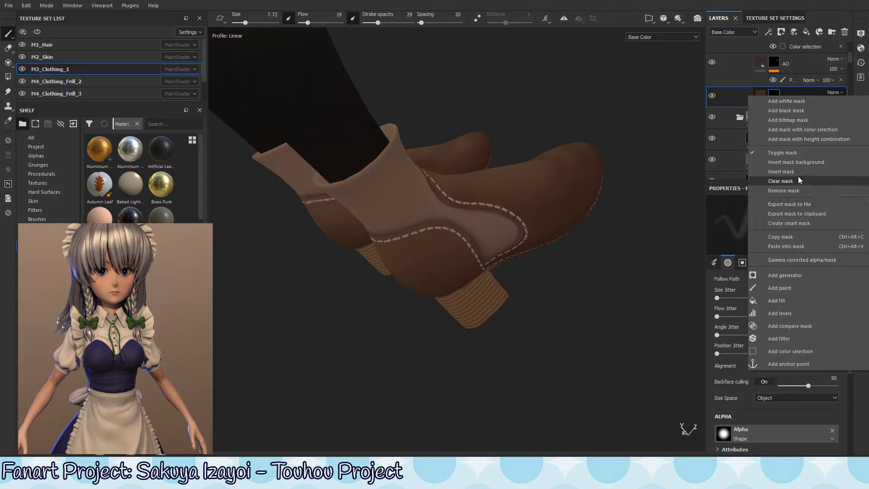
click(796, 180)
right_click(775, 96)
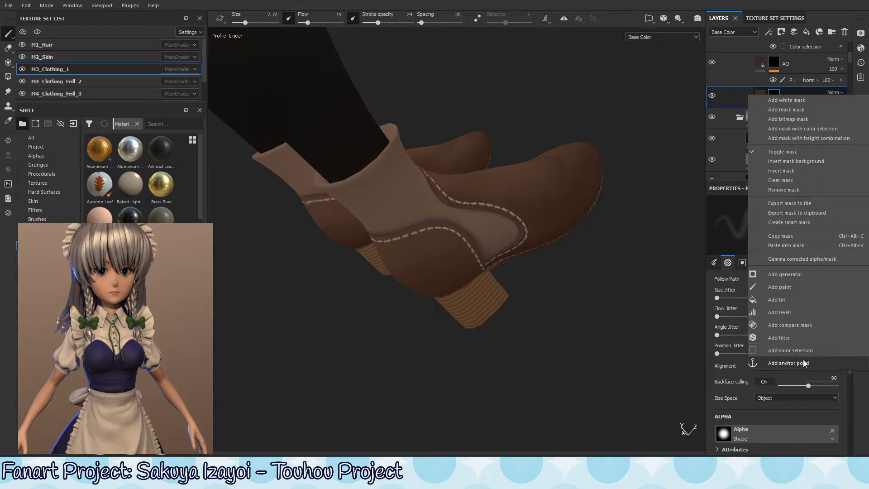
click(780, 287)
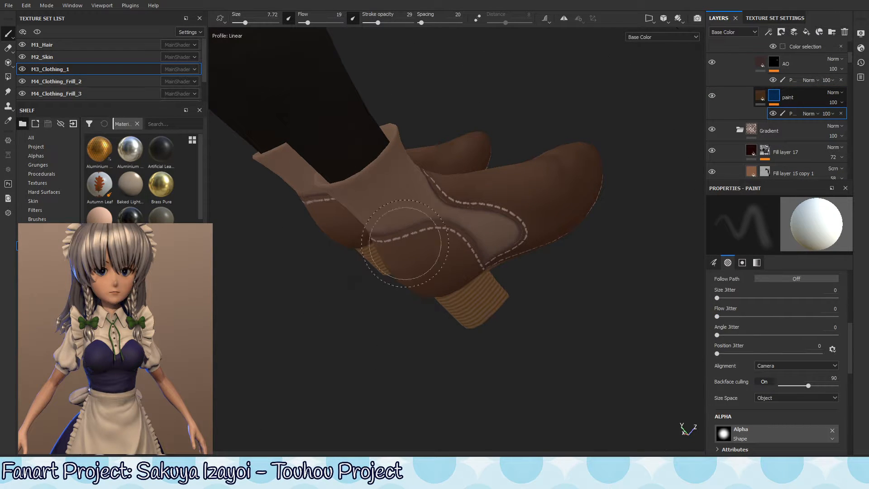
Step: Set both the brush flow and the stroke opacity to 56
mouse_move(412, 242)
ctrl+mouse_down()
mouse_move(529, 251)
mouse_move(485, 267)
ctrl+mouse_up()
drag(378, 22, 391, 22)
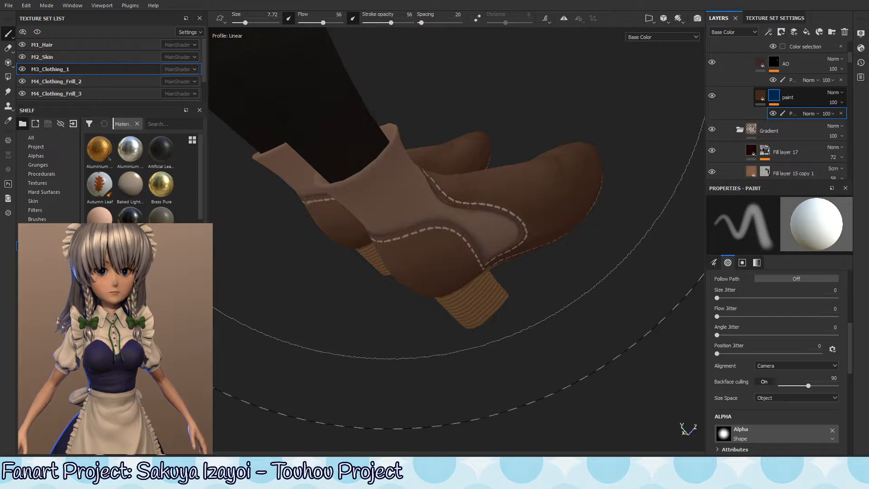
mouse_move(485, 309)
alt+mouse_down()
mouse_move(494, 227)
mouse_move(489, 282)
alt+mouse_up()
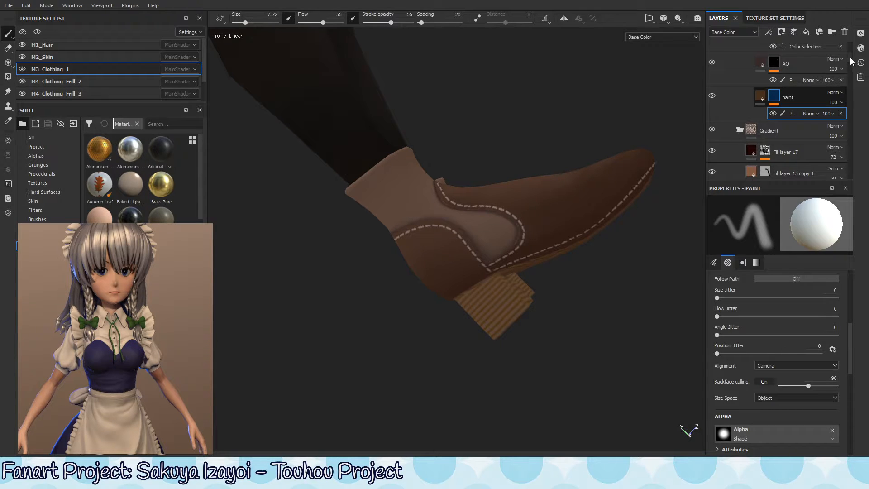
Step: Display the inner folder's mask in a split 3D and UV view around the shoe islands and add a paint effect to it
scroll(779, 81, up, 3)
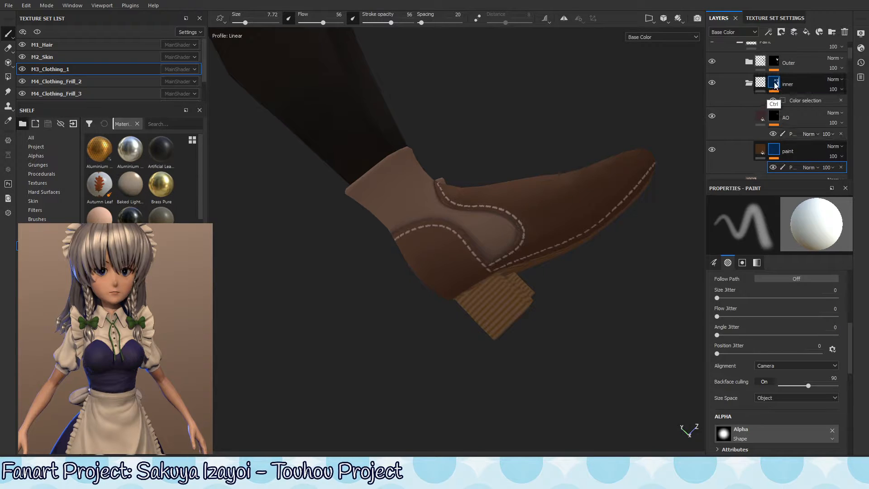
click(773, 92)
alt+click(774, 85)
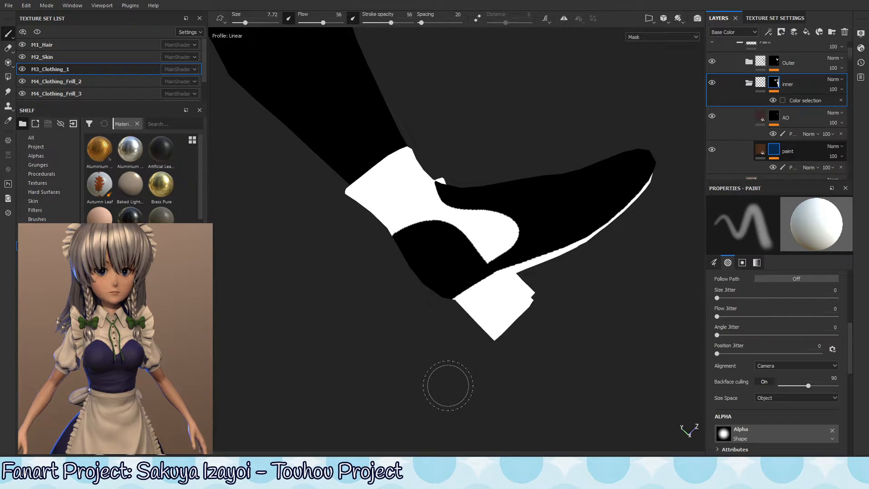
key(F1)
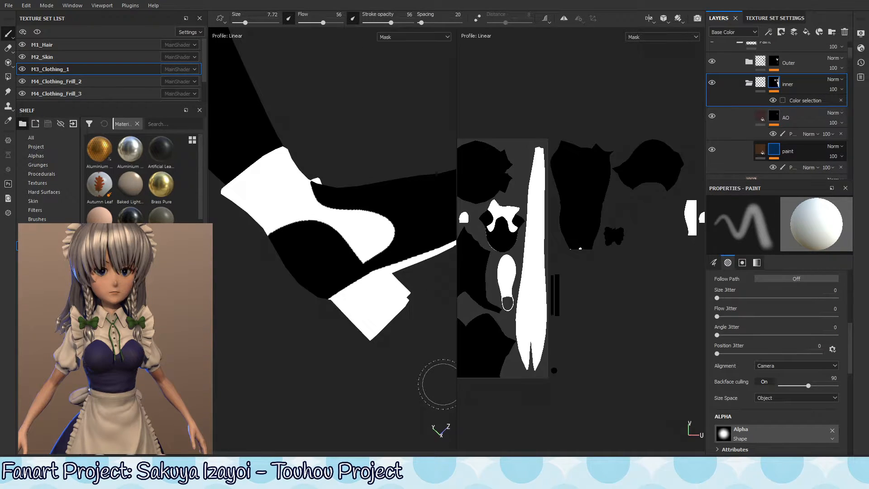
alt+middle_drag(536, 332, 580, 185)
alt+right_drag(579, 186, 611, 149)
alt+middle_drag(564, 108, 527, 295)
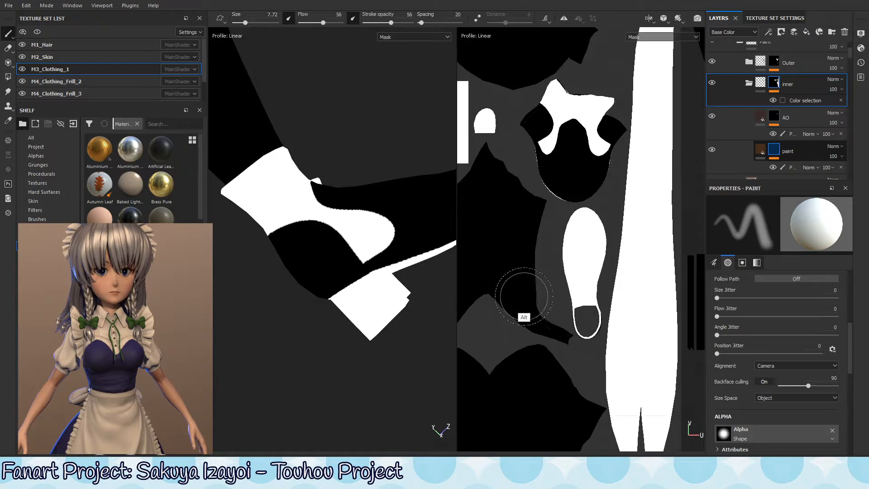
alt+middle_drag(531, 350, 530, 297)
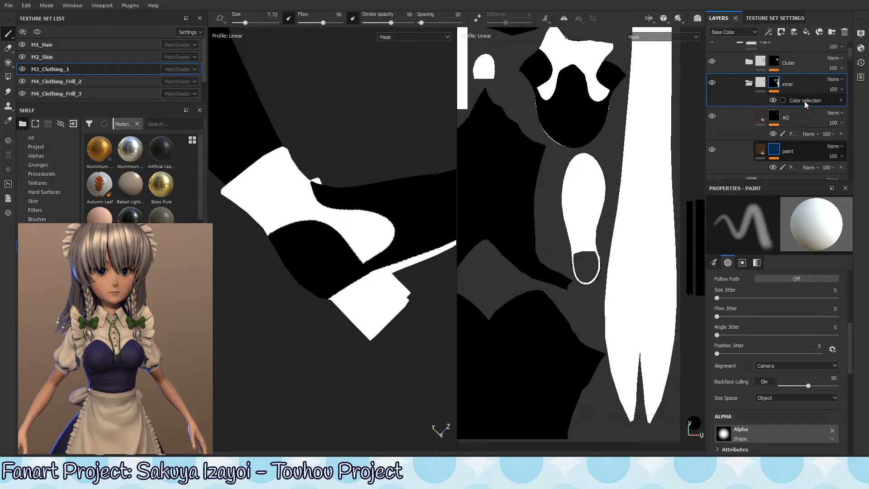
right_click(775, 82)
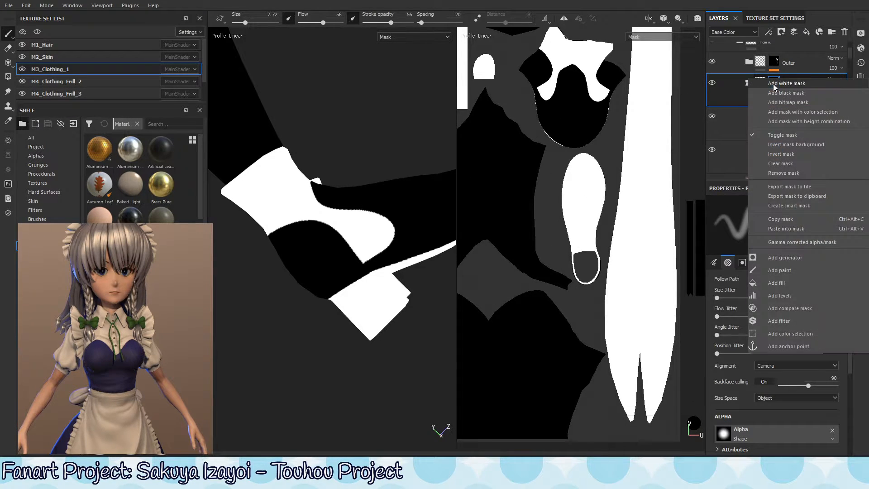
click(792, 270)
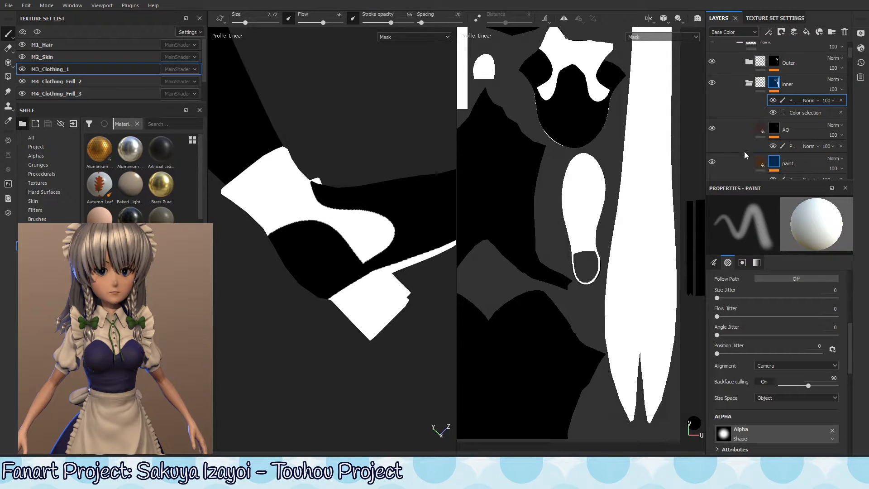
Step: Switch the brush to black and set both the flow and the stroke opacity to 100
alt+middle_drag(546, 279, 552, 297)
key(x)
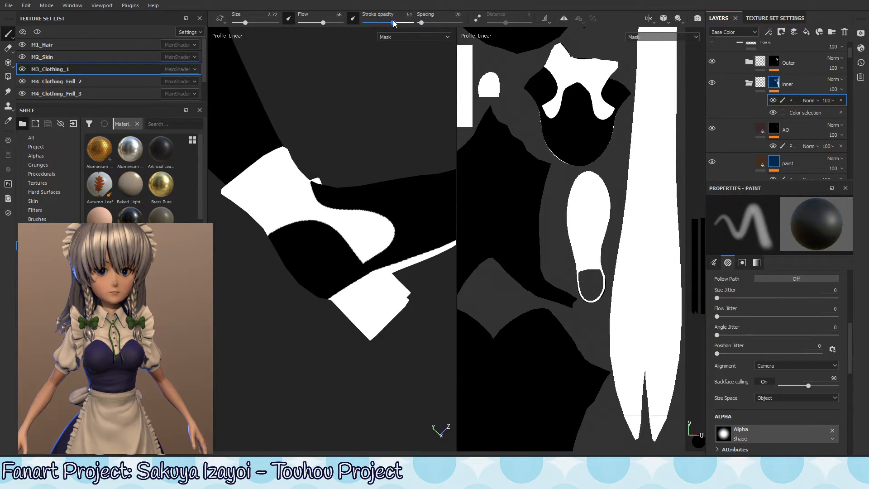
drag(392, 22, 414, 22)
drag(323, 22, 342, 22)
Step: Paint the shoe's heel islands fully black in the inner folder's mask
alt+middle_drag(560, 186, 529, 251)
drag(510, 127, 504, 181)
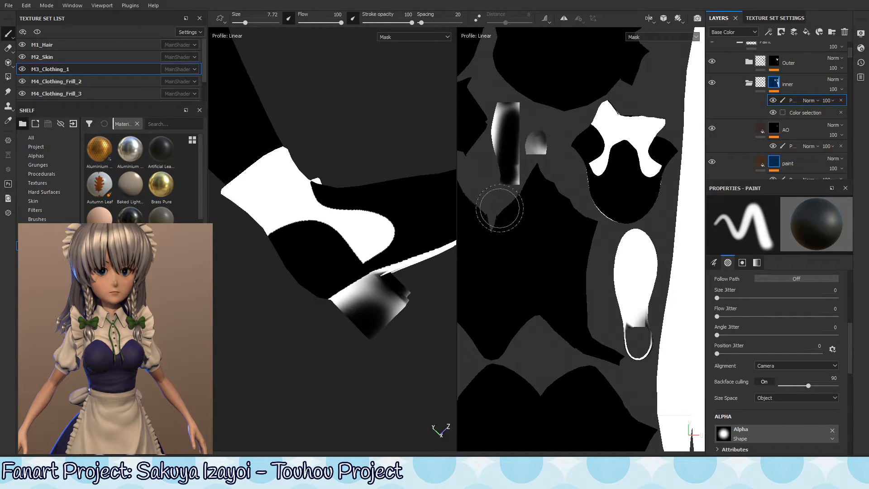
mouse_move(398, 295)
mouse_down()
mouse_move(380, 297)
mouse_move(383, 327)
mouse_move(347, 296)
mouse_move(375, 277)
mouse_up()
Step: Paint the shoe's sole island fully black in the inner folder's mask, covering its upper edge with a brush size of 2.81
alt+middle_drag(568, 328, 486, 269)
mouse_move(552, 292)
mouse_down()
mouse_move(554, 238)
mouse_move(536, 228)
mouse_move(570, 195)
mouse_move(552, 190)
mouse_move(563, 202)
mouse_up()
alt+right_drag(559, 192, 607, 199)
ctrl+right_drag(532, 187, 508, 190)
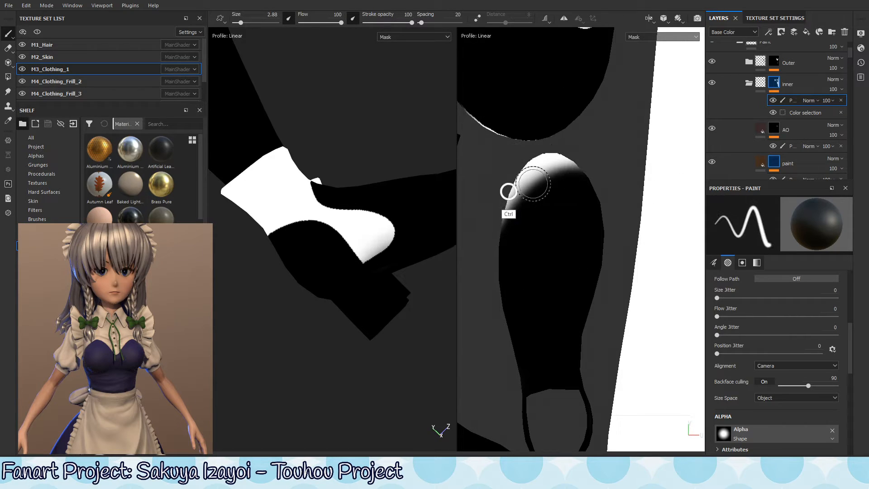
mouse_move(513, 195)
mouse_down()
mouse_move(511, 208)
mouse_move(534, 172)
mouse_move(583, 165)
mouse_up()
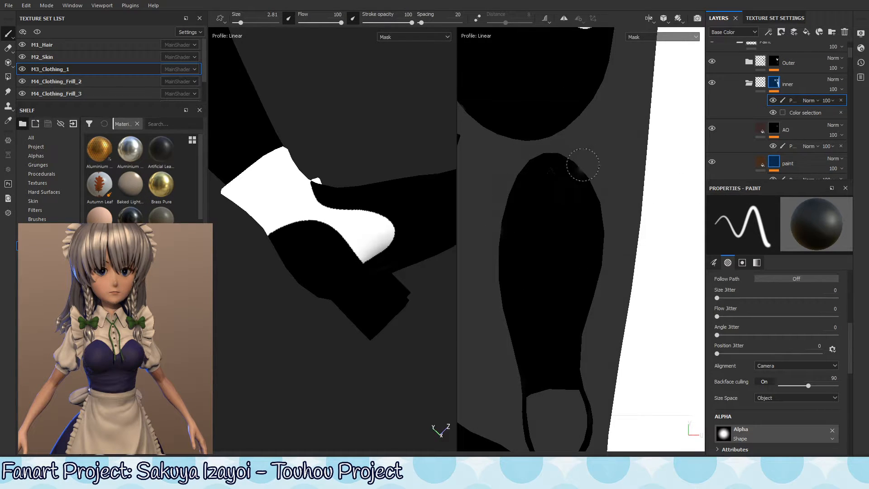
alt+right_drag(583, 317, 422, 276)
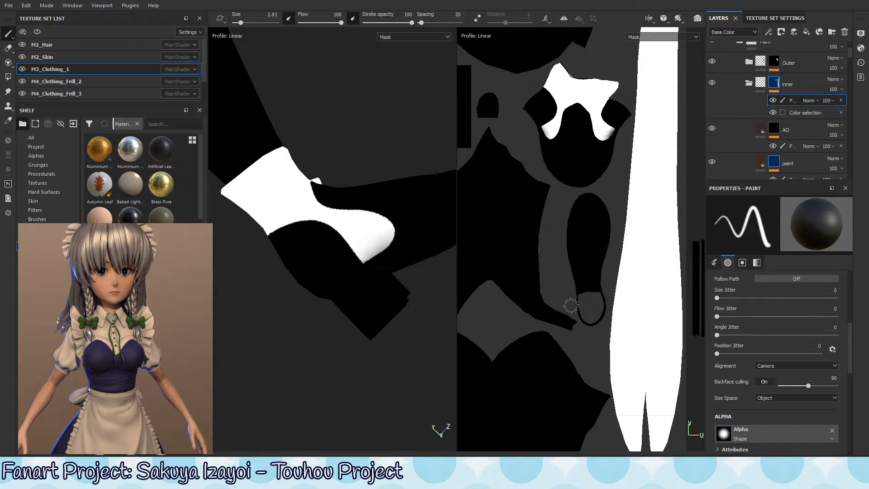
Step: Activate the paint effect on the paint layer's mask in base colour view, with brush size 1.96, flow 15 and stroke opacity 15
click(760, 82)
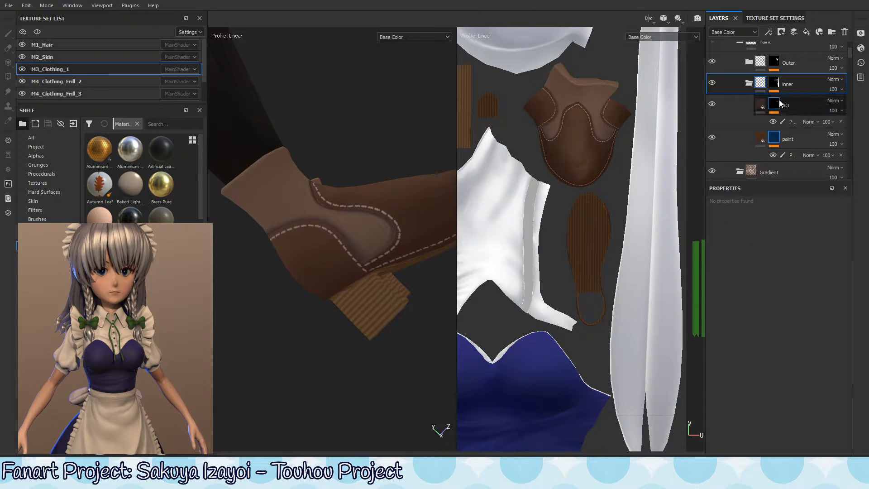
click(804, 140)
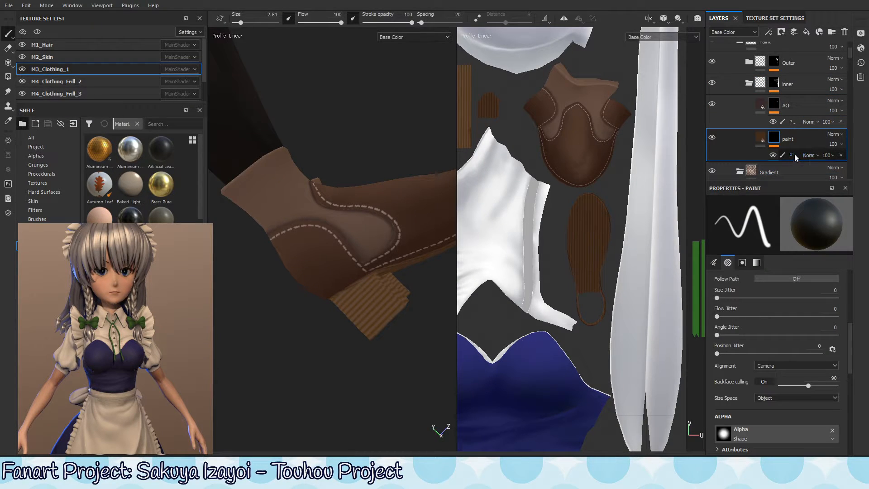
click(795, 155)
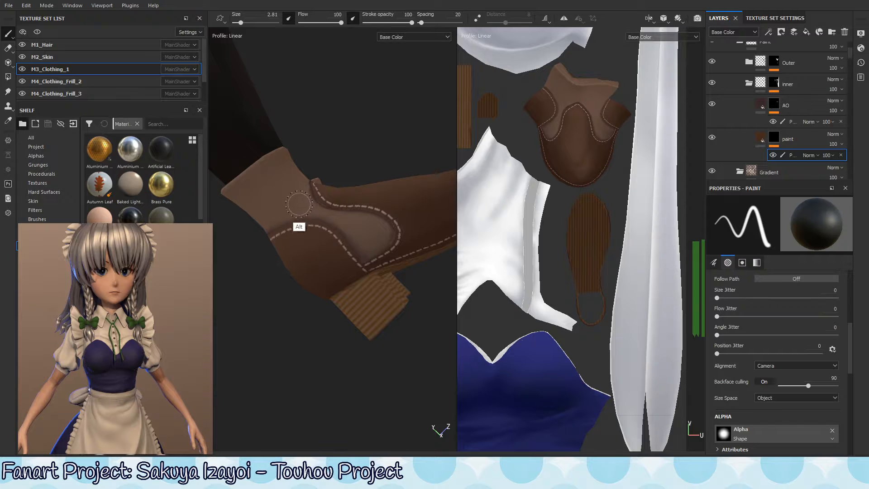
alt+middle_drag(322, 304, 322, 206)
mouse_move(365, 152)
ctrl+right_down()
mouse_move(388, 191)
mouse_move(301, 172)
mouse_move(212, 219)
mouse_move(226, 219)
ctrl+right_up()
ctrl+drag(381, 170, 287, 199)
click(371, 22)
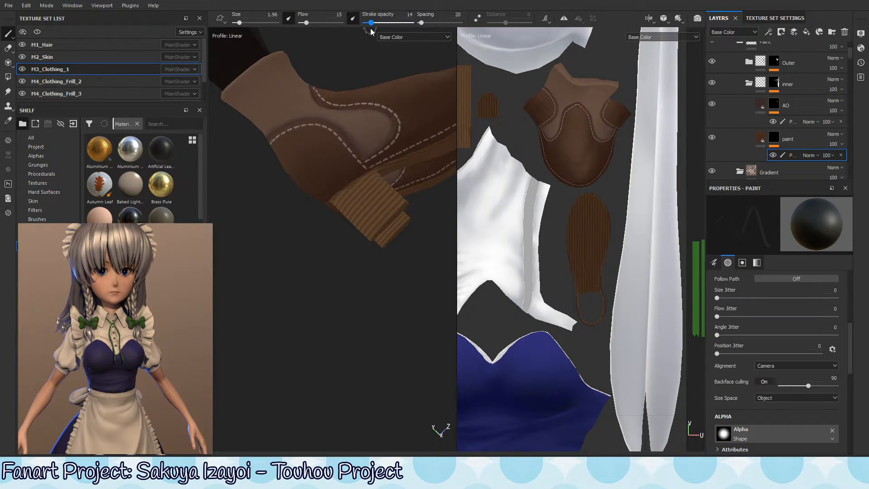
Step: Switch the brush to white and set its size to 4.09, flow to 33 and stroke opacity to 31
scroll(385, 222, up, 1)
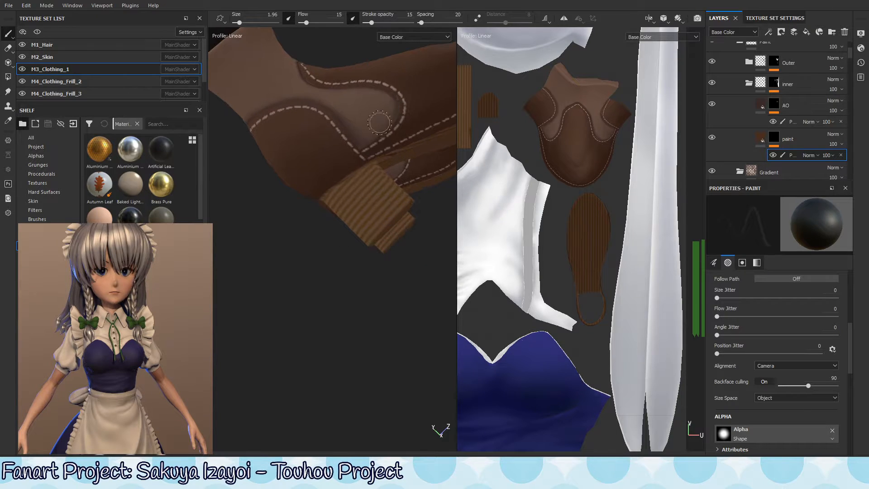
ctrl+right_drag(379, 125, 401, 105)
alt+drag(322, 330, 355, 251)
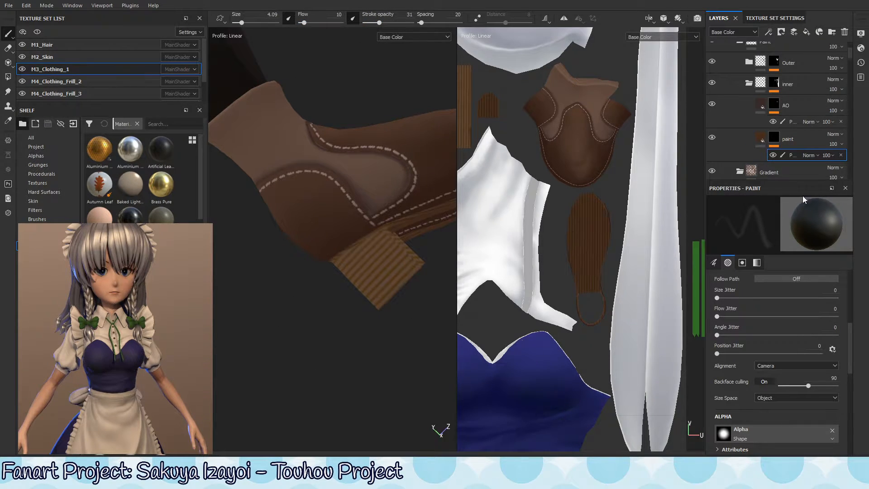
key(x)
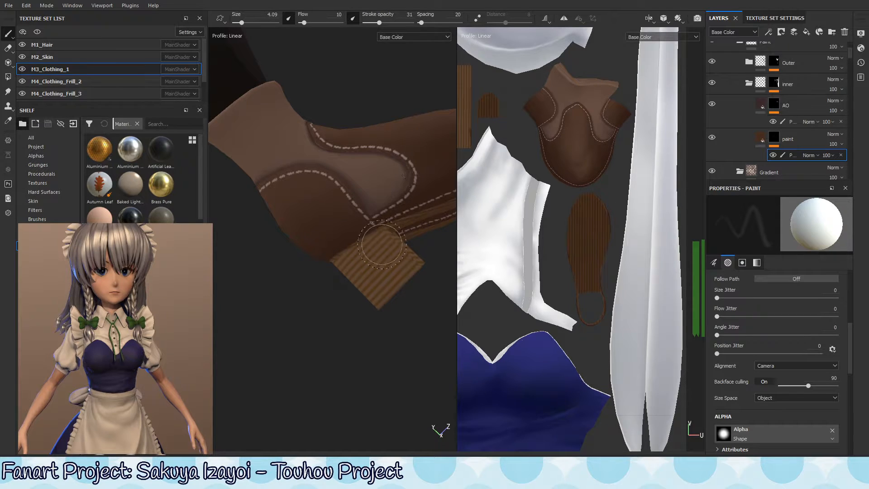
mouse_move(378, 229)
mouse_down()
mouse_move(355, 266)
mouse_move(396, 257)
mouse_up()
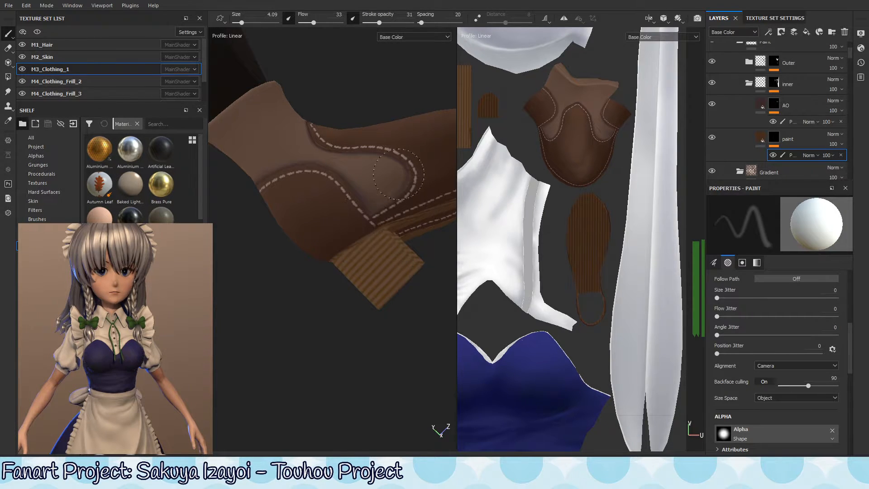
Step: Examine both shoes from several angles, including the whole character and a close view of the ankle opening
mouse_move(346, 215)
alt+mouse_down()
mouse_move(355, 246)
mouse_move(357, 225)
mouse_move(322, 254)
mouse_move(349, 264)
mouse_move(413, 185)
alt+mouse_up()
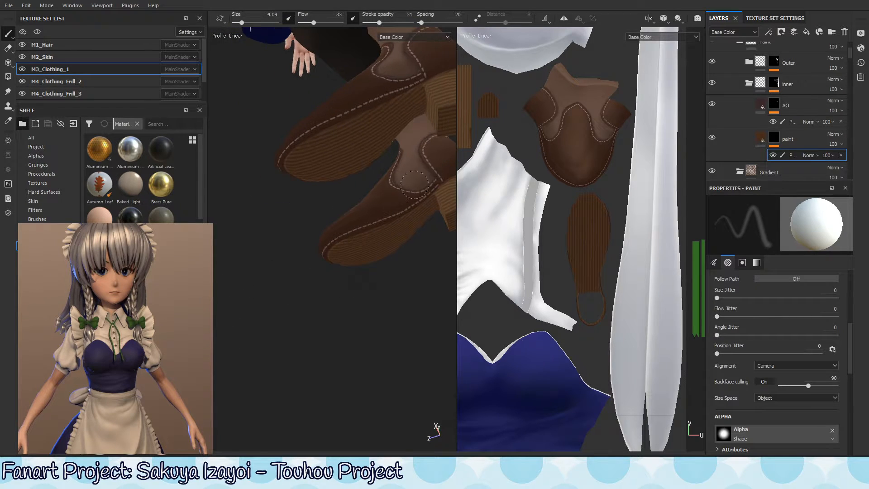
mouse_move(397, 266)
alt+mouse_down()
mouse_move(393, 240)
mouse_move(414, 213)
mouse_move(389, 205)
mouse_move(388, 186)
mouse_move(407, 202)
mouse_move(332, 150)
mouse_move(320, 206)
mouse_move(289, 159)
alt+mouse_up()
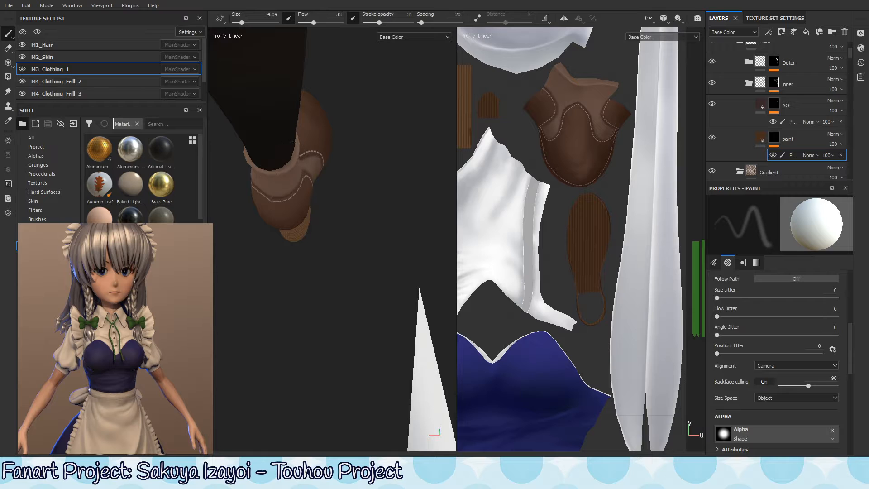
alt+drag(285, 215, 278, 253)
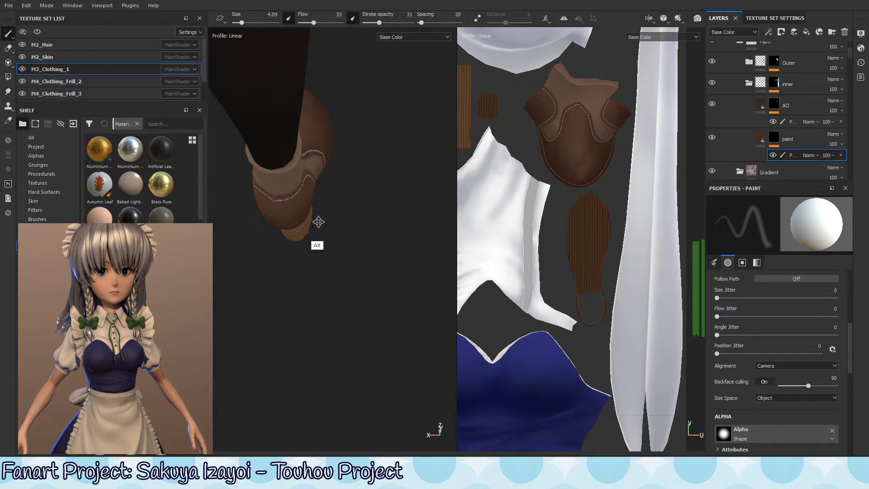
alt+drag(319, 222, 321, 237)
alt+drag(341, 200, 329, 230)
key(F3)
key(F1)
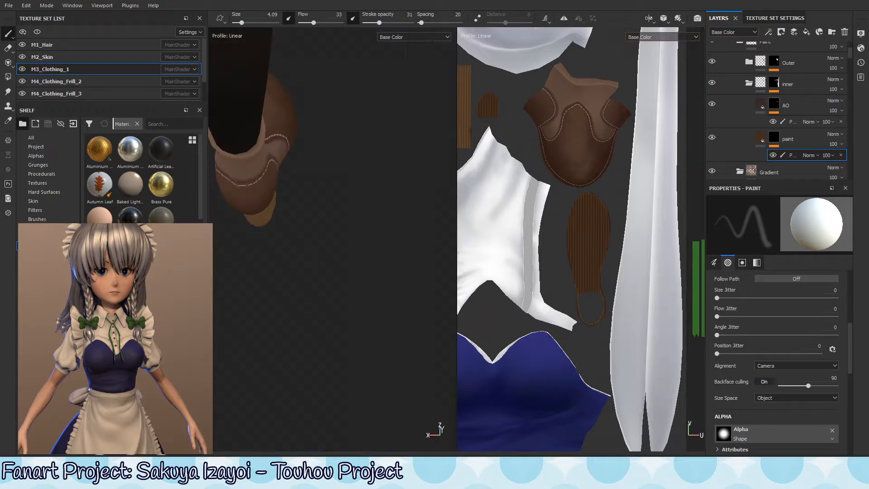
key(F2)
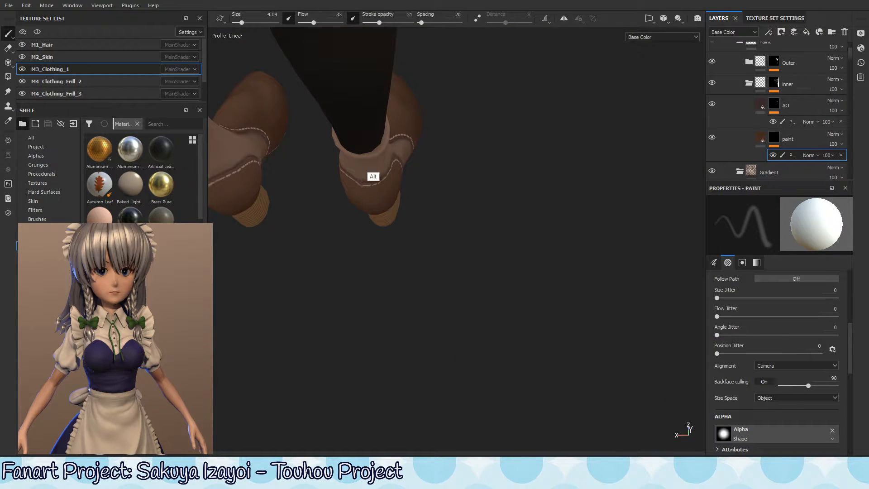
alt+drag(369, 173, 420, 177)
key(f)
alt+drag(424, 236, 531, 312)
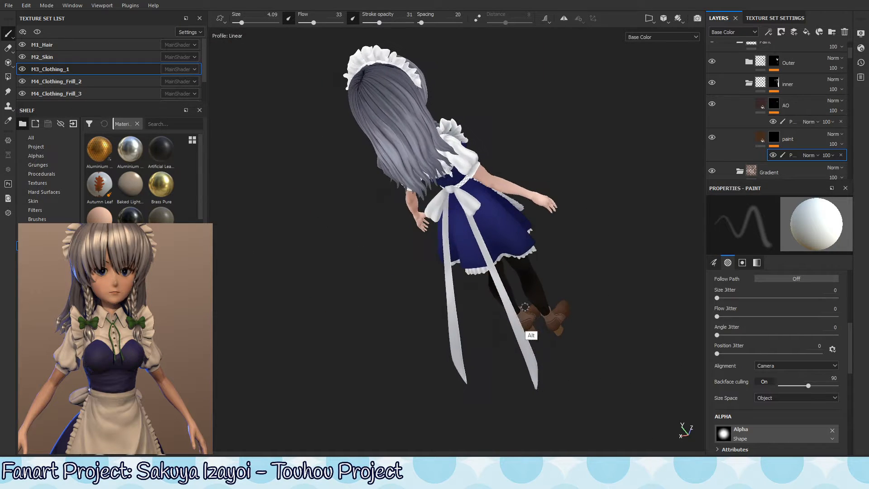
alt+middle_drag(530, 312, 450, 153)
alt+right_drag(450, 154, 699, 131)
alt+drag(417, 130, 401, 142)
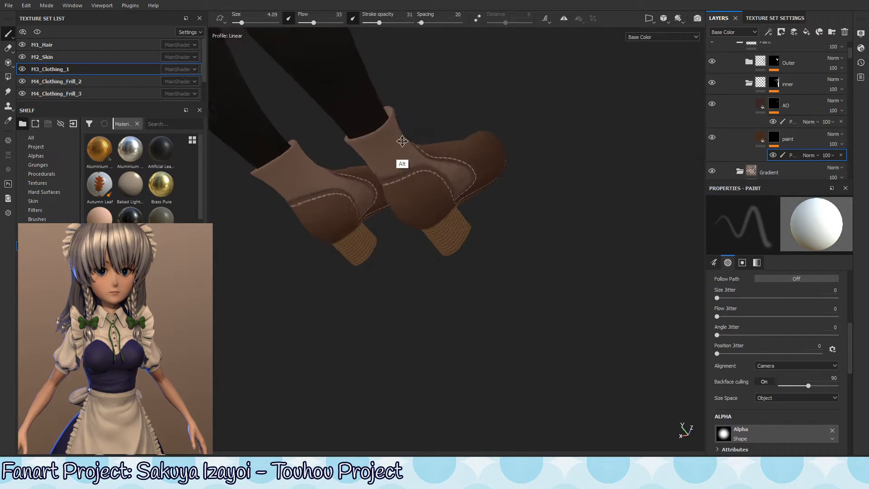
alt+right_drag(401, 141, 693, 64)
mouse_move(381, 144)
alt+mouse_down()
mouse_move(379, 155)
mouse_move(442, 94)
mouse_move(396, 132)
mouse_move(362, 77)
mouse_move(351, 102)
mouse_move(339, 78)
mouse_move(349, 112)
mouse_move(404, 188)
mouse_move(380, 293)
alt+mouse_up()
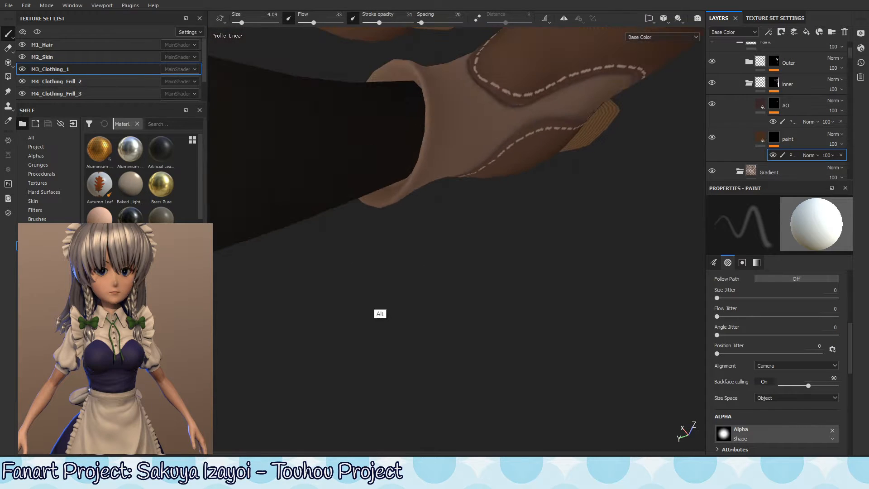
Step: Locate the shoe upper in the UV layout and inspect its ankle collar edge closely
key(F1)
alt+middle_drag(408, 212, 326, 80)
alt+middle_drag(571, 274, 418, 146)
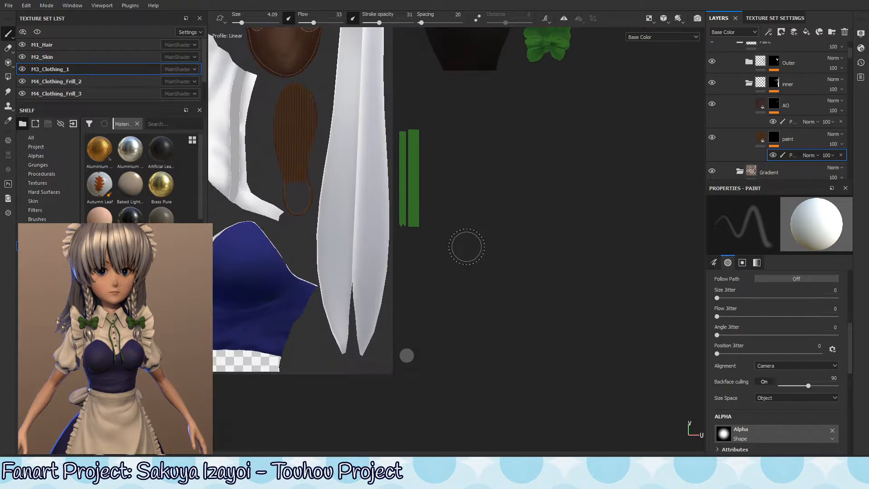
alt+middle_drag(466, 247, 555, 180)
alt+middle_drag(421, 227, 606, 141)
alt+middle_drag(373, 198, 350, 367)
alt+middle_drag(385, 291, 365, 403)
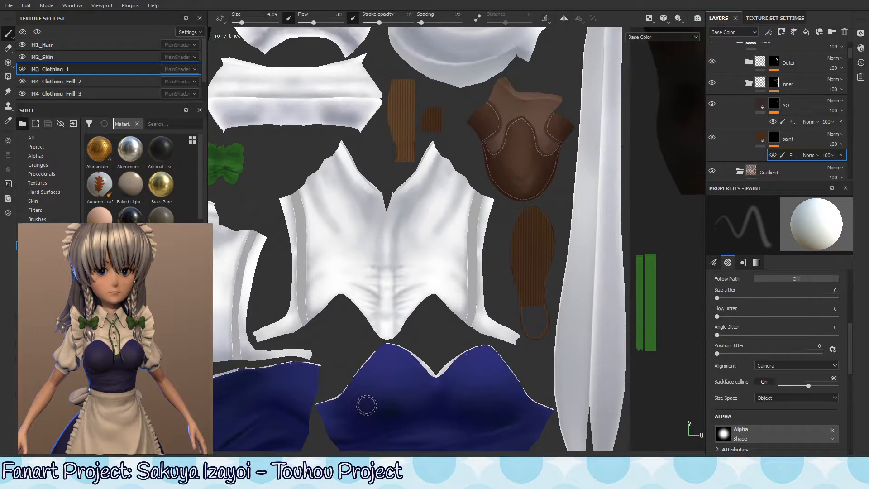
alt+middle_drag(505, 280, 376, 325)
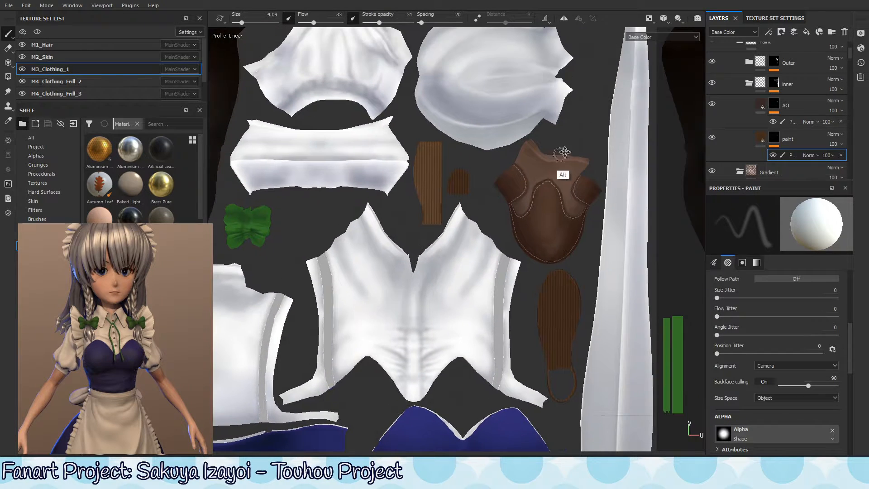
alt+middle_drag(557, 150, 363, 184)
alt+right_drag(362, 184, 739, 180)
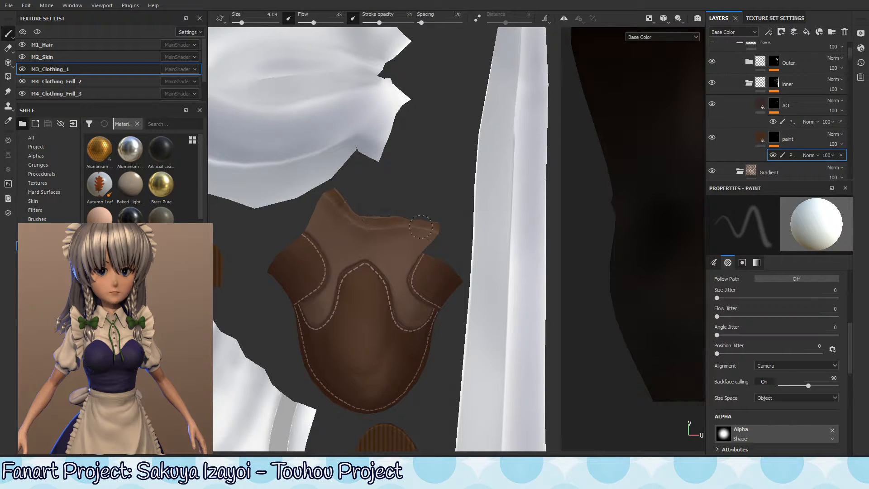
Step: Paint brown shading along the shoe's ankle collar rim, checking it in the split 3D and UV view
key(F1)
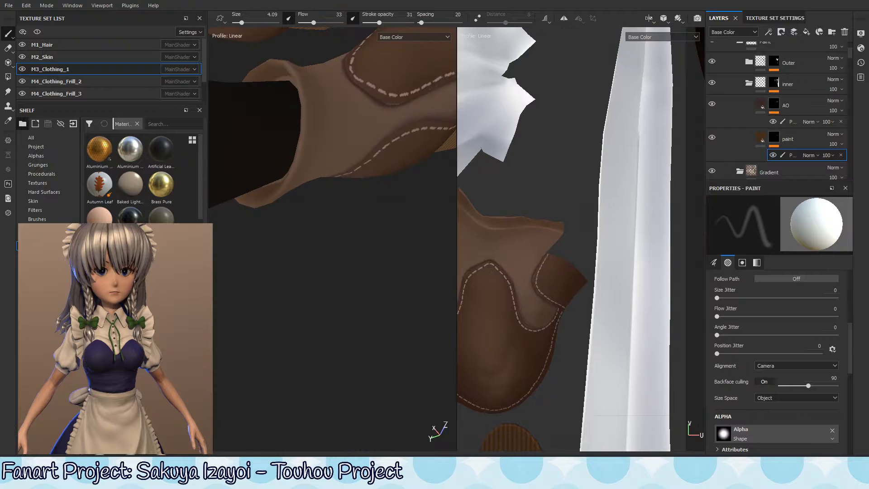
alt+drag(362, 274, 364, 259)
mouse_move(358, 190)
alt+mouse_down()
mouse_move(364, 173)
mouse_move(353, 185)
mouse_move(365, 182)
alt+mouse_up()
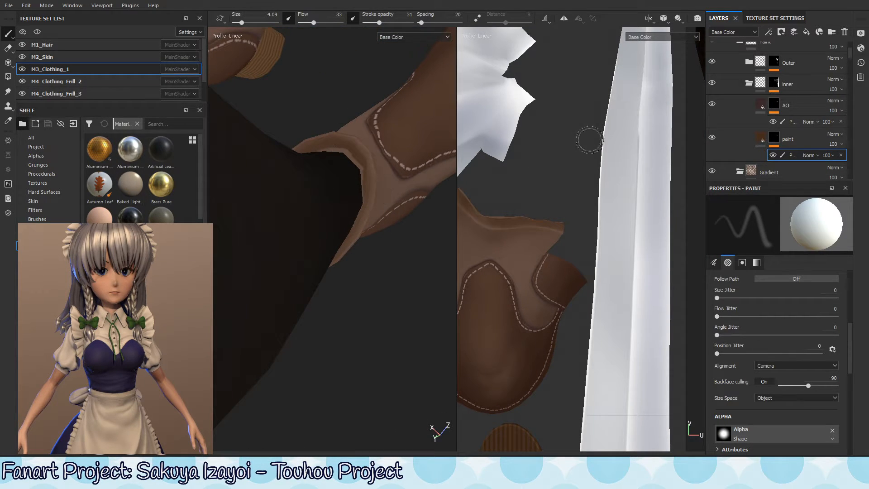
alt+drag(513, 260, 510, 199)
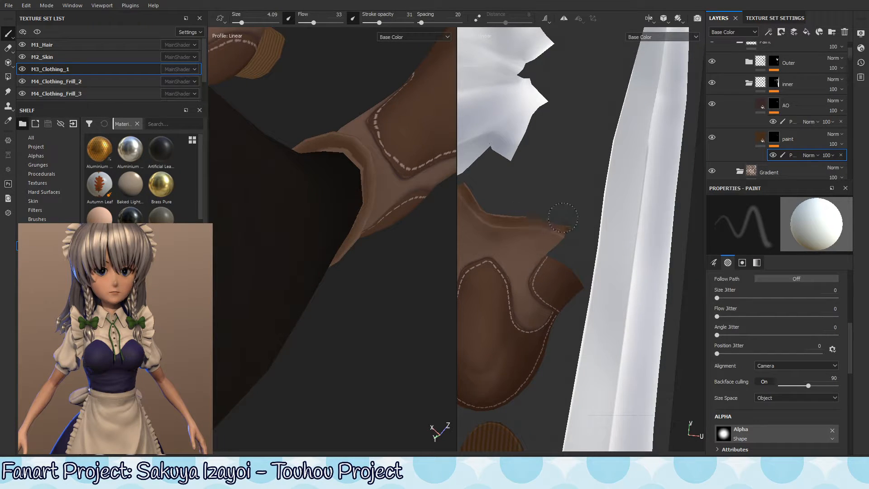
alt+drag(503, 255, 525, 198)
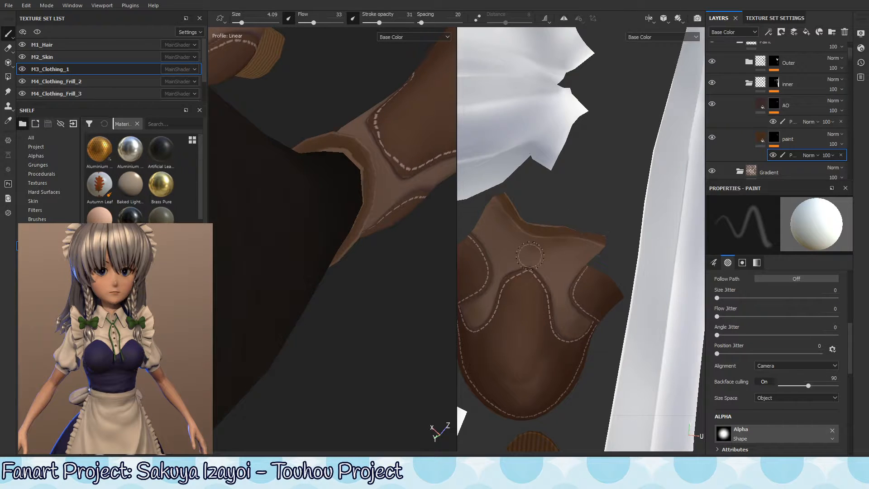
mouse_move(367, 190)
alt+mouse_down()
mouse_move(351, 248)
mouse_move(383, 237)
mouse_move(359, 228)
mouse_move(330, 195)
mouse_move(343, 232)
mouse_move(367, 183)
mouse_move(353, 231)
mouse_move(337, 236)
mouse_move(320, 209)
alt+mouse_up()
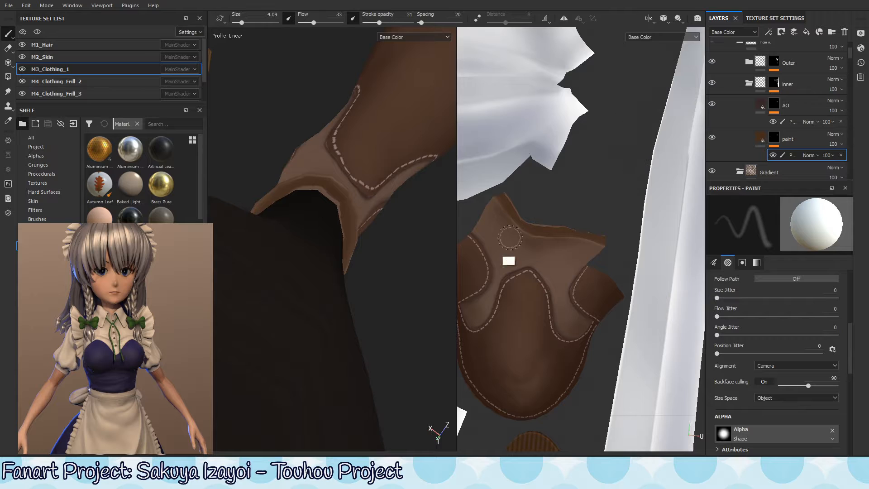
Step: Reduce the brush size to 2.45 and raise the flow to 100 for close work on the collar rim
scroll(510, 237, up, 3)
scroll(582, 209, up, 2)
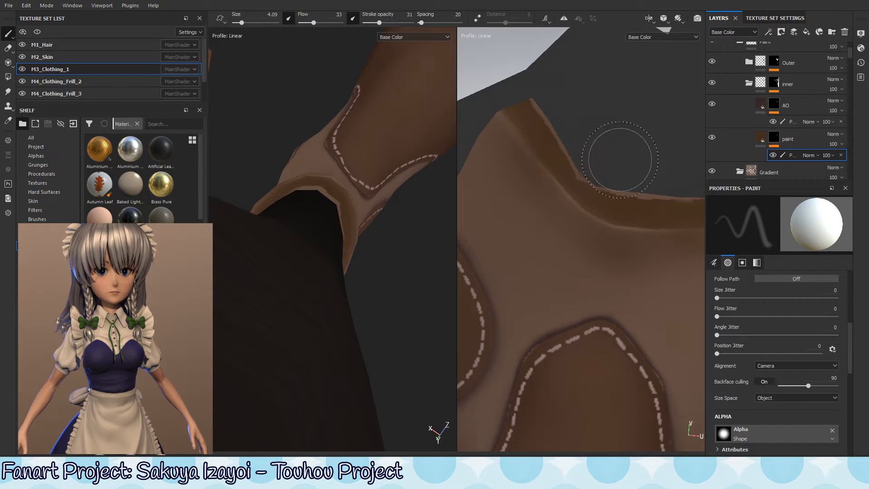
key(bracketleft)
shift+click(592, 192)
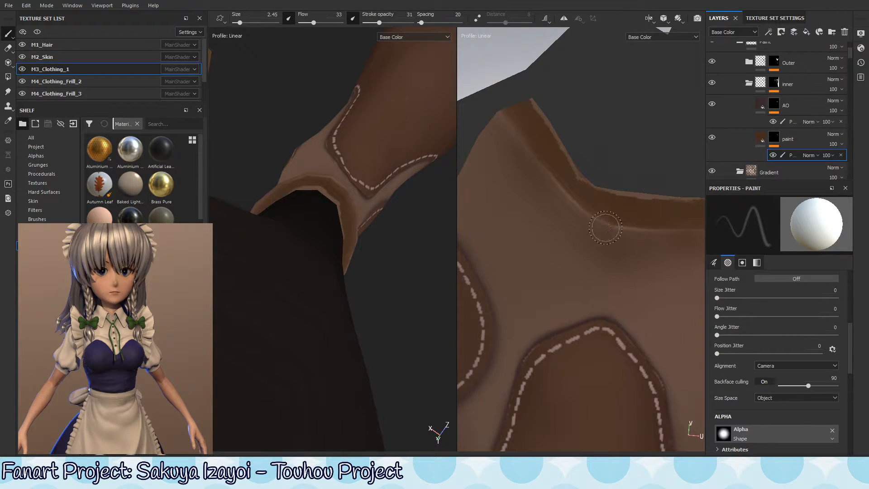
ctrl+drag(542, 273, 731, 252)
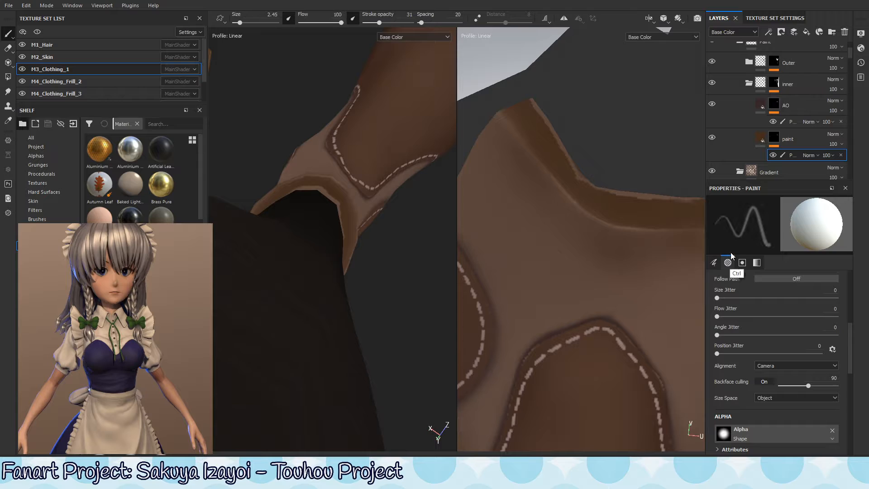
Step: Display the paint layer's mask, undo the last stroke and paint the collar rim solid white with a brush size of 1.32
click(774, 138)
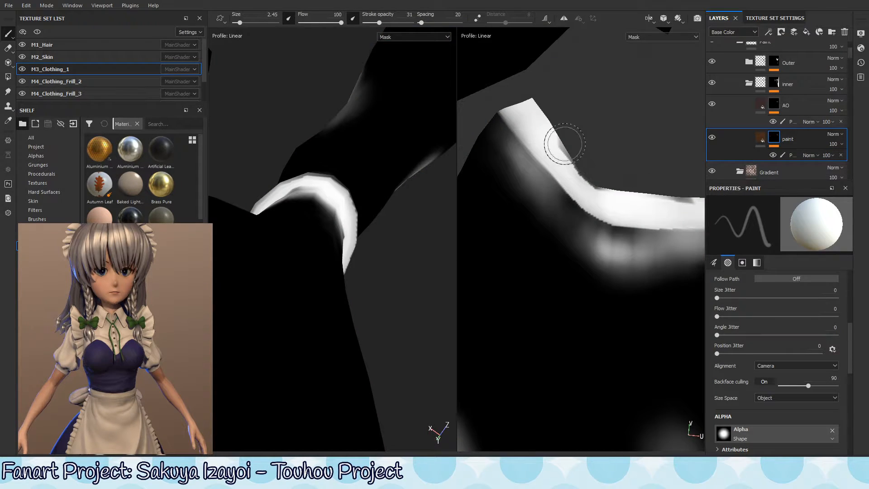
key(ctrl+z)
mouse_move(565, 154)
alt+right_down()
mouse_move(542, 170)
mouse_move(561, 188)
mouse_move(528, 185)
alt+right_up()
drag(572, 149, 604, 198)
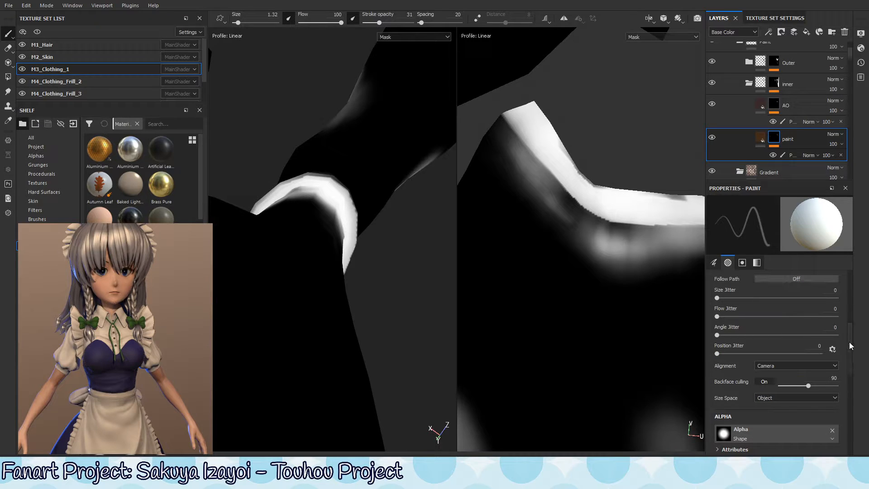
Step: Change the brush alignment to UV and fill the remaining gaps along the collar rim with white in the mask's UV view
click(803, 366)
click(775, 395)
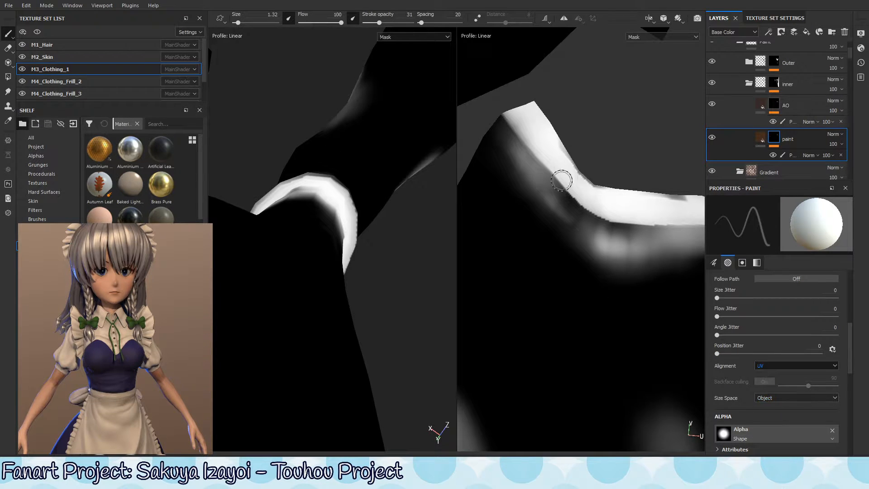
drag(561, 147, 600, 191)
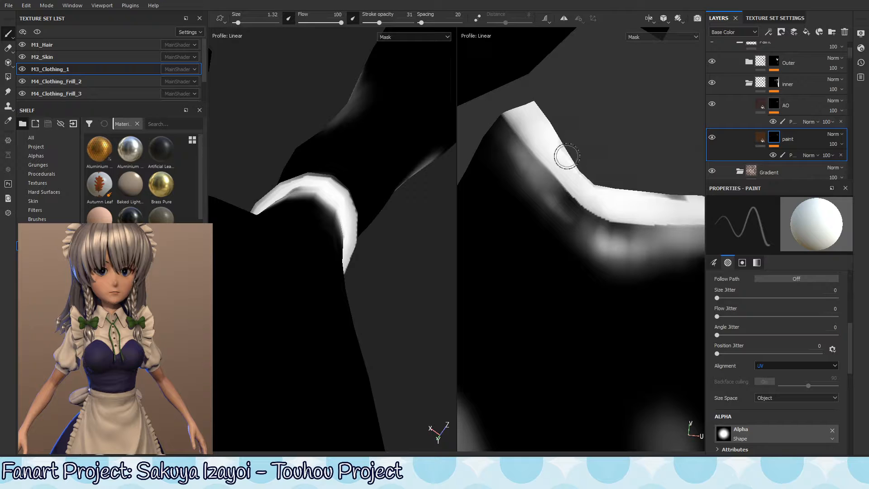
alt+middle_drag(643, 190, 498, 181)
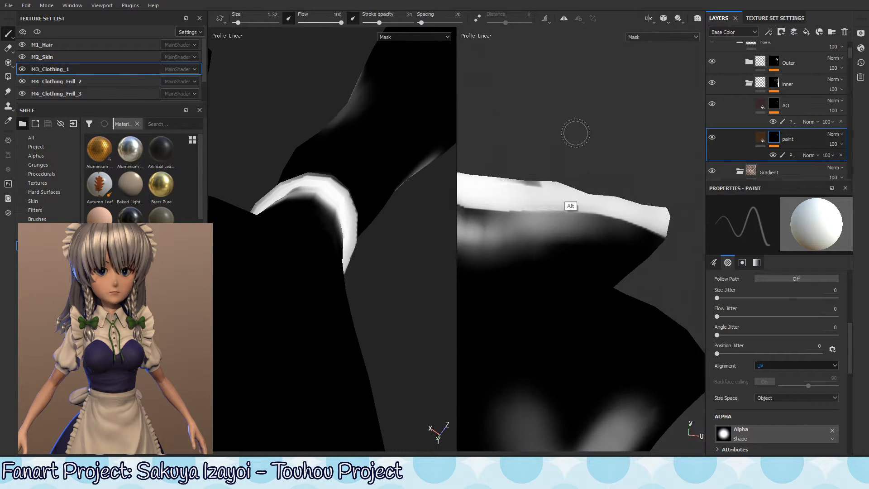
alt+drag(670, 181, 589, 158)
alt+middle_drag(557, 267, 599, 210)
mouse_move(604, 235)
mouse_down()
mouse_move(611, 205)
mouse_move(580, 287)
mouse_up()
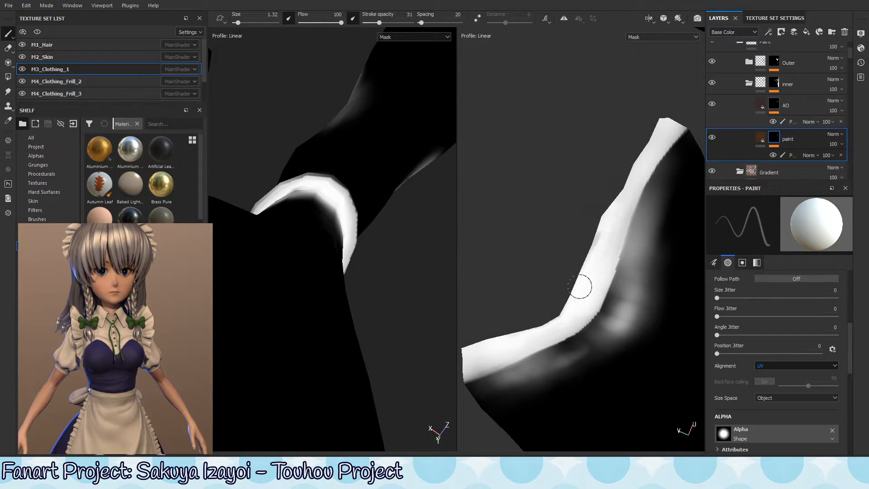
Step: Check the collar rim's mask from several angles on the 3D shoe and enlarge the brush to 3.2
mouse_move(320, 224)
alt+mouse_down()
mouse_move(311, 200)
mouse_move(341, 198)
mouse_move(310, 223)
mouse_move(358, 202)
mouse_move(384, 170)
mouse_move(357, 252)
alt+mouse_up()
alt+drag(329, 140, 330, 197)
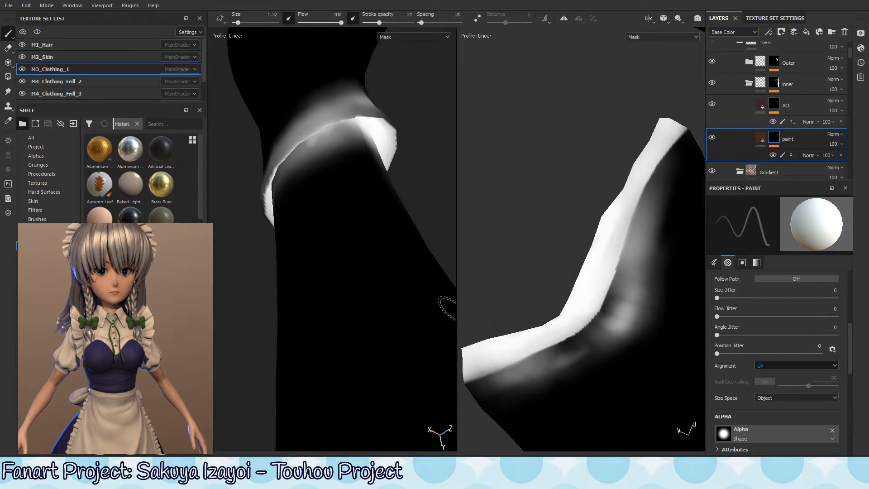
alt+drag(335, 272, 317, 326)
key(m)
scroll(403, 266, down, 5)
mouse_move(370, 136)
alt+mouse_down()
mouse_move(363, 281)
mouse_move(326, 167)
mouse_move(292, 287)
mouse_move(346, 241)
mouse_move(369, 181)
mouse_move(324, 184)
mouse_move(401, 219)
mouse_move(338, 335)
mouse_move(309, 253)
mouse_move(385, 269)
mouse_move(321, 215)
mouse_move(330, 275)
mouse_move(318, 266)
mouse_move(332, 246)
mouse_move(344, 259)
mouse_move(331, 229)
mouse_move(325, 246)
mouse_move(344, 254)
mouse_move(602, 173)
mouse_move(355, 283)
mouse_move(336, 252)
mouse_move(357, 236)
mouse_move(338, 270)
mouse_move(311, 257)
mouse_move(350, 186)
alt+mouse_up()
key(shift+c)
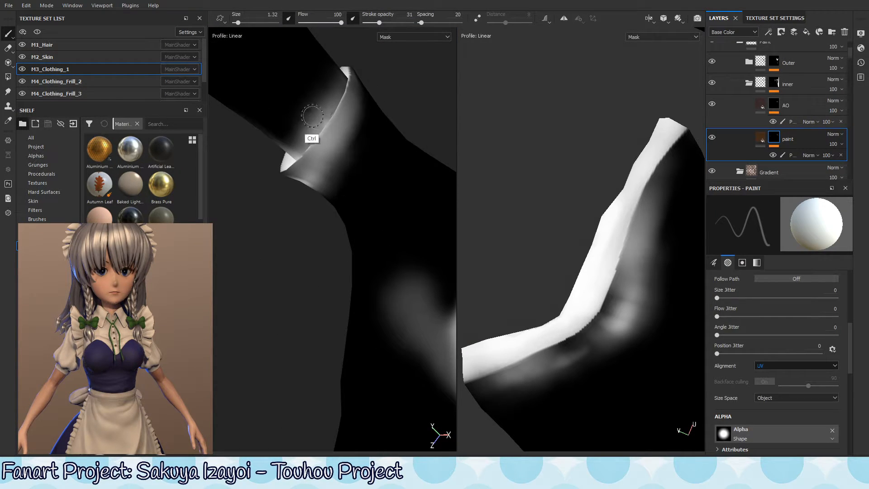
ctrl+right_drag(313, 117, 324, 117)
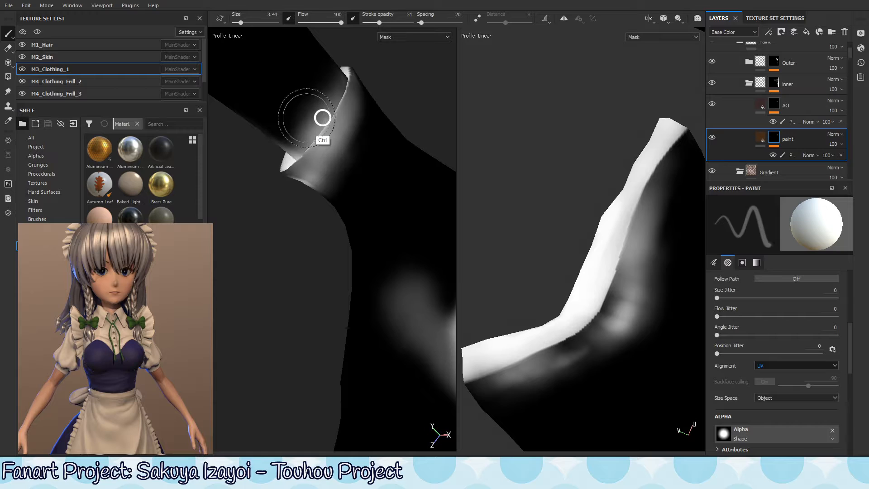
Step: Display the inner folder's mask to examine its coverage at the collar edge
click(763, 134)
click(775, 83)
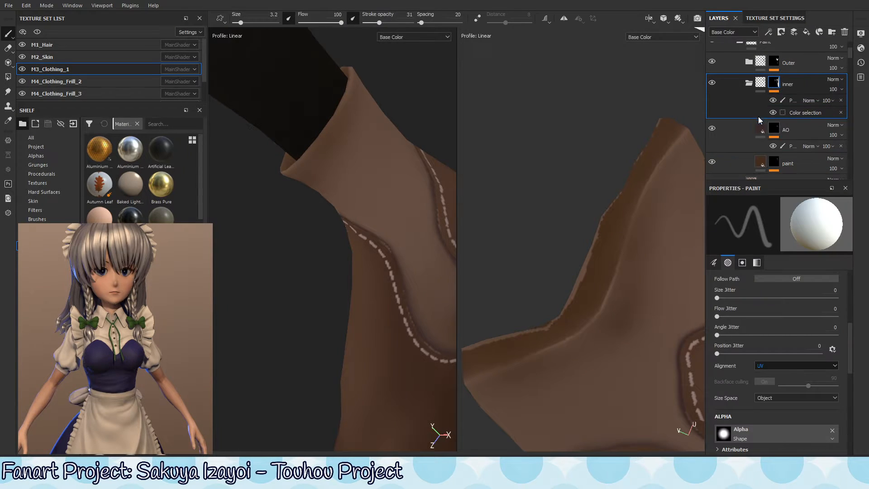
alt+click(775, 83)
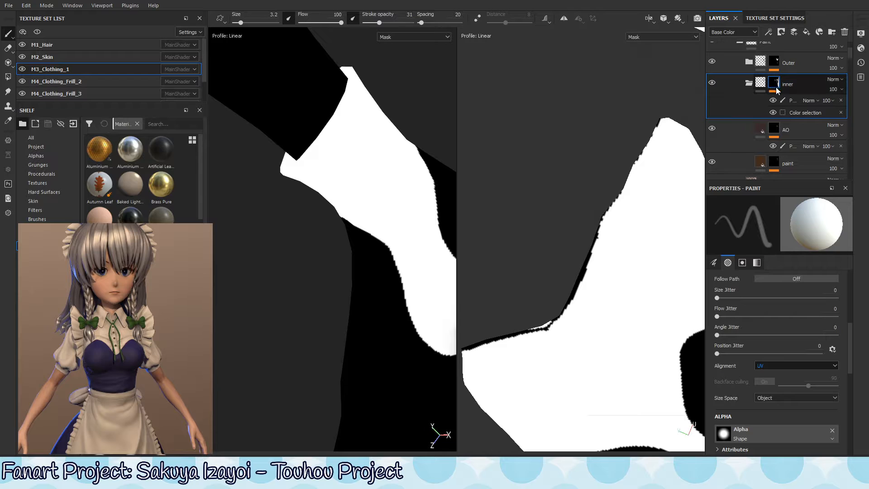
Step: Select the AO layer's mask and compare the collar shading with the AO layer hidden and shown
click(806, 148)
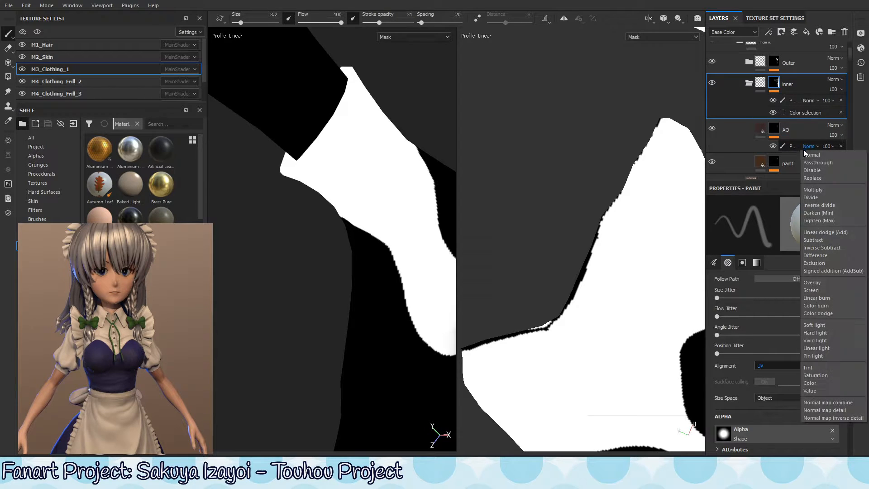
click(798, 146)
click(792, 132)
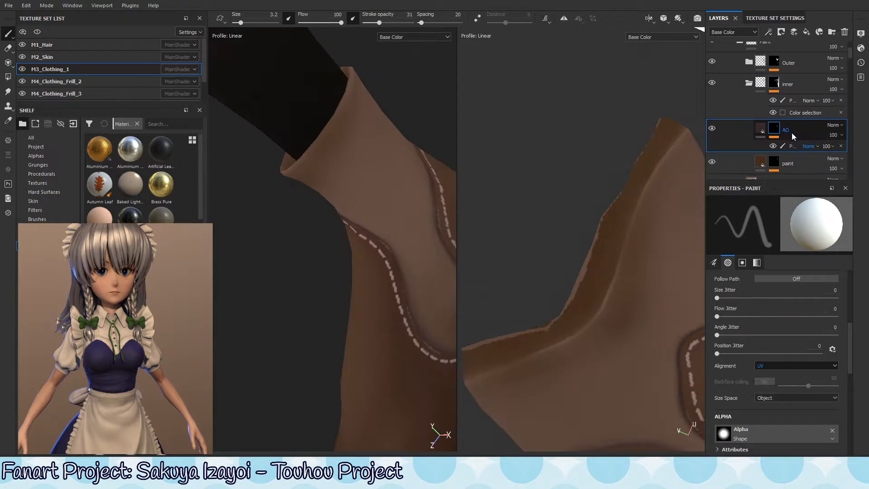
click(804, 147)
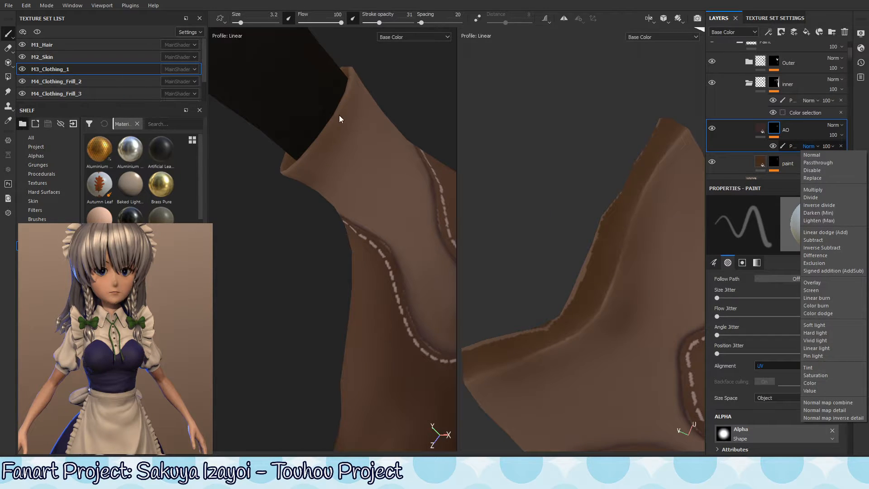
mouse_move(334, 149)
alt+mouse_down()
mouse_move(357, 120)
mouse_move(375, 200)
mouse_move(390, 197)
alt+mouse_up()
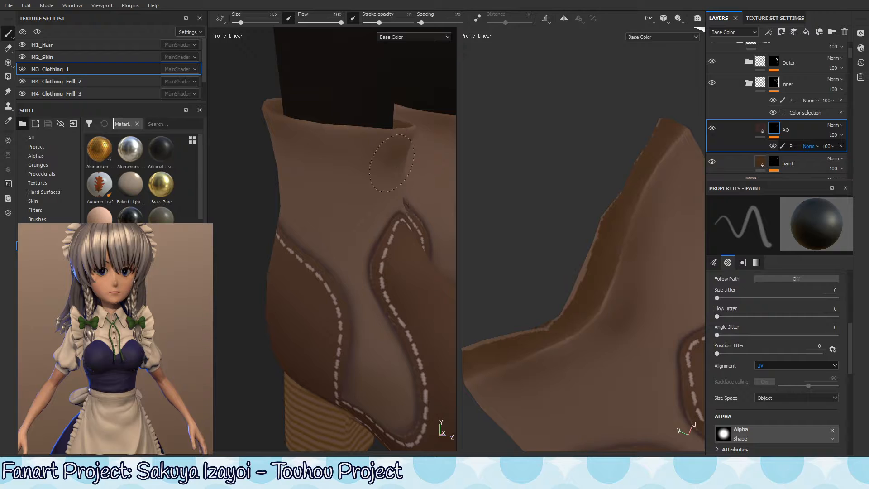
mouse_move(392, 163)
alt+mouse_down()
mouse_move(351, 213)
mouse_move(406, 110)
alt+mouse_up()
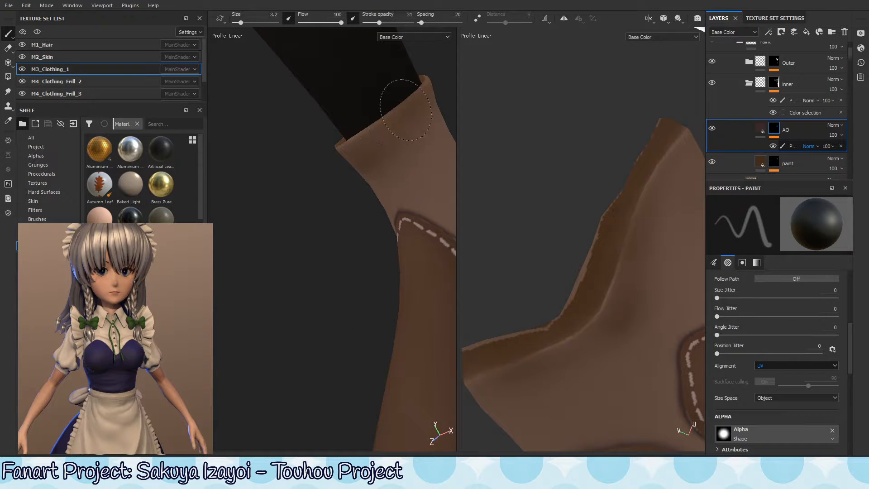
click(713, 128)
click(712, 129)
Step: Make the paint effect in the paint layer's mask active for brushing
click(793, 166)
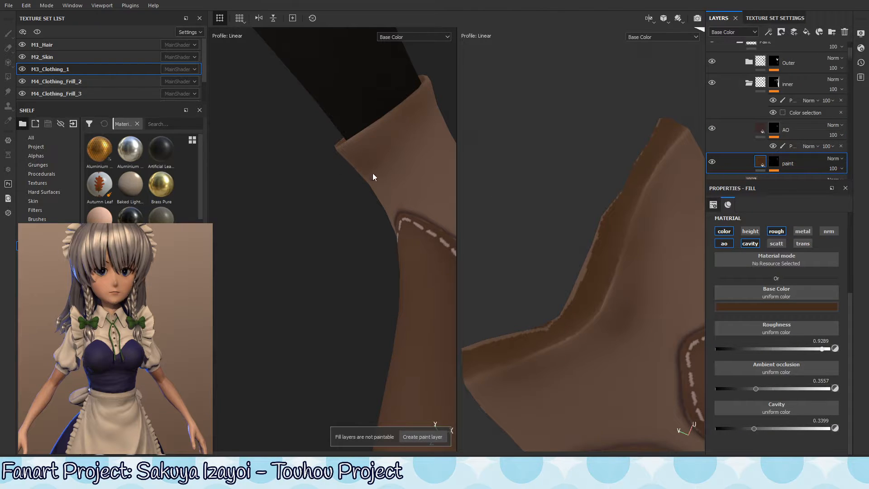
click(774, 164)
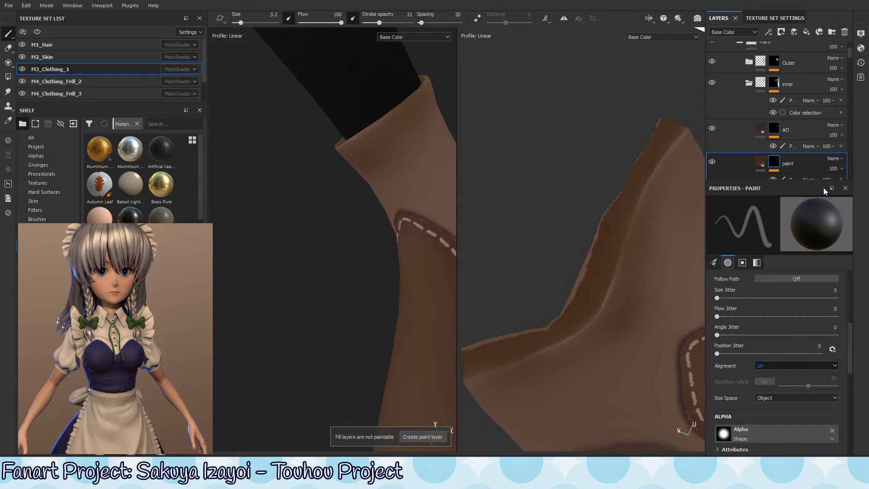
click(808, 179)
click(803, 185)
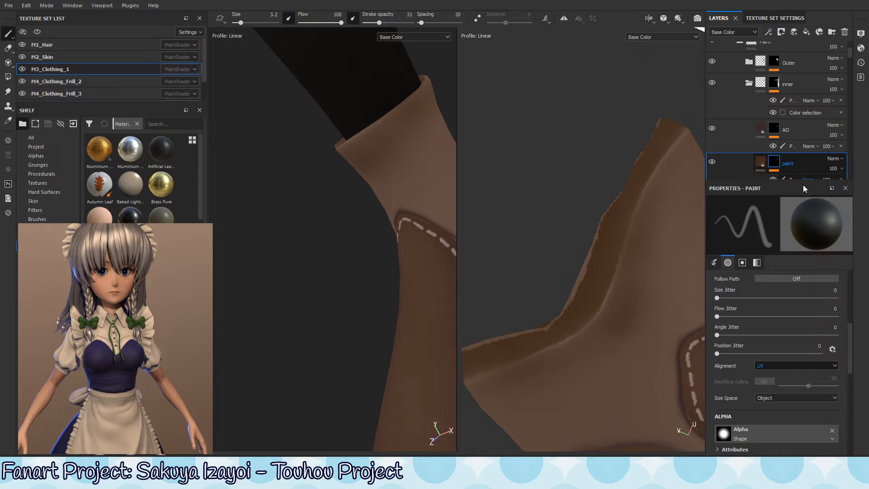
click(797, 177)
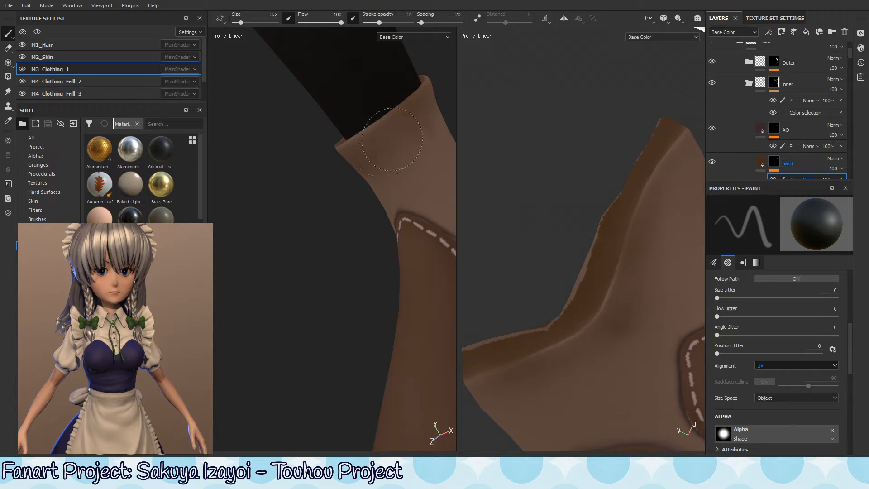
Step: Try to erase the uneven brown shading below the collar rim with black, compare it with the AO layer hidden, and undo the erasing
mouse_move(317, 209)
alt+mouse_down()
mouse_move(339, 210)
mouse_move(361, 234)
mouse_move(323, 248)
mouse_move(379, 246)
alt+mouse_up()
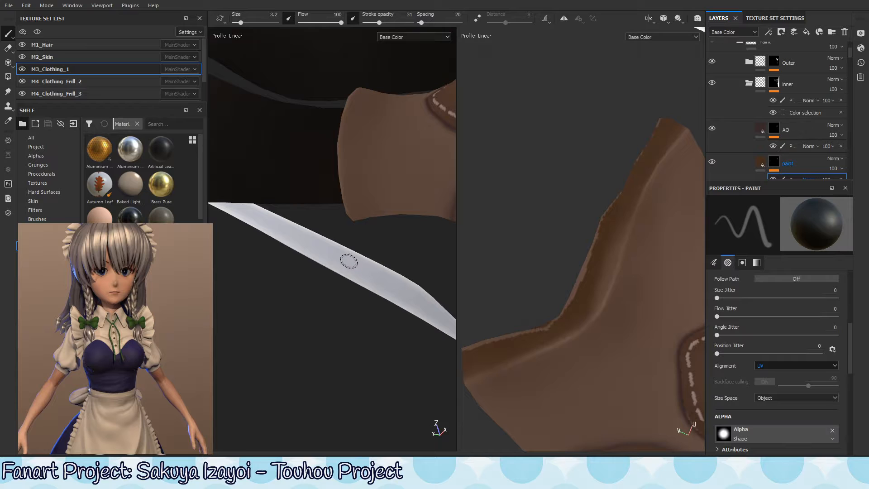
alt+drag(350, 233, 370, 200)
alt+drag(264, 248, 356, 250)
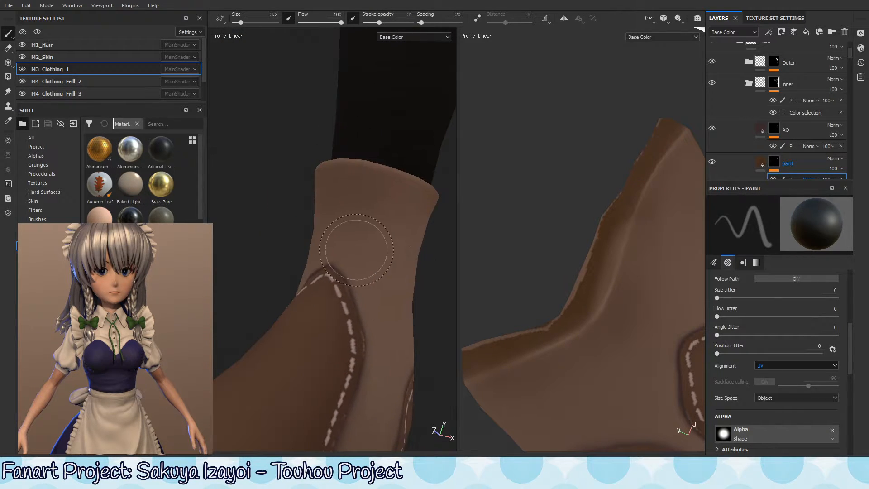
alt+drag(339, 202, 306, 277)
alt+drag(282, 189, 312, 234)
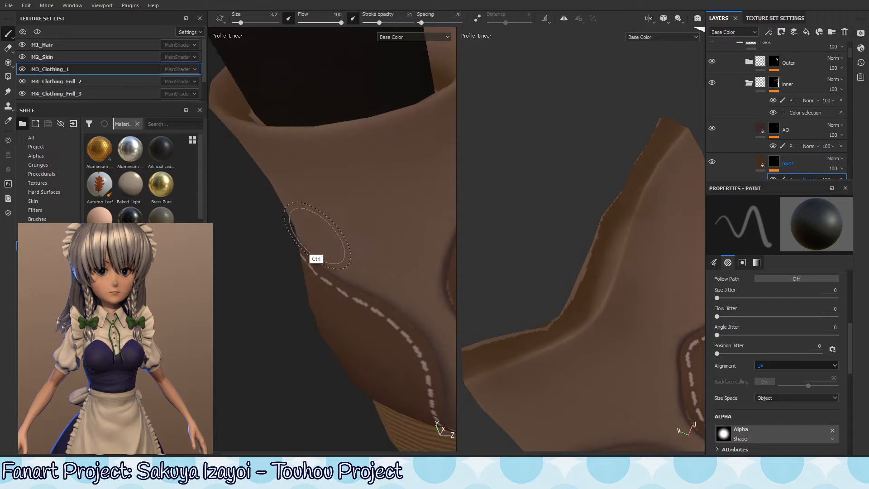
key(ctrl)
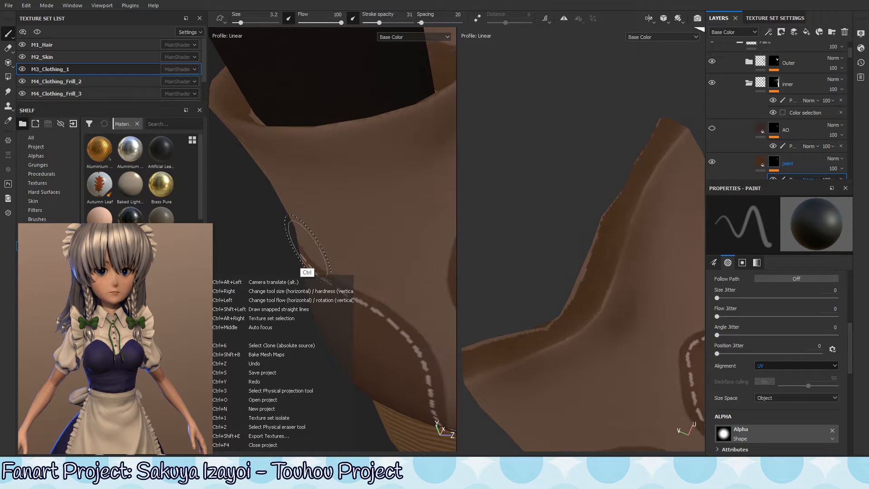
mouse_move(308, 244)
alt+mouse_down()
mouse_move(217, 235)
mouse_move(368, 194)
alt+mouse_up()
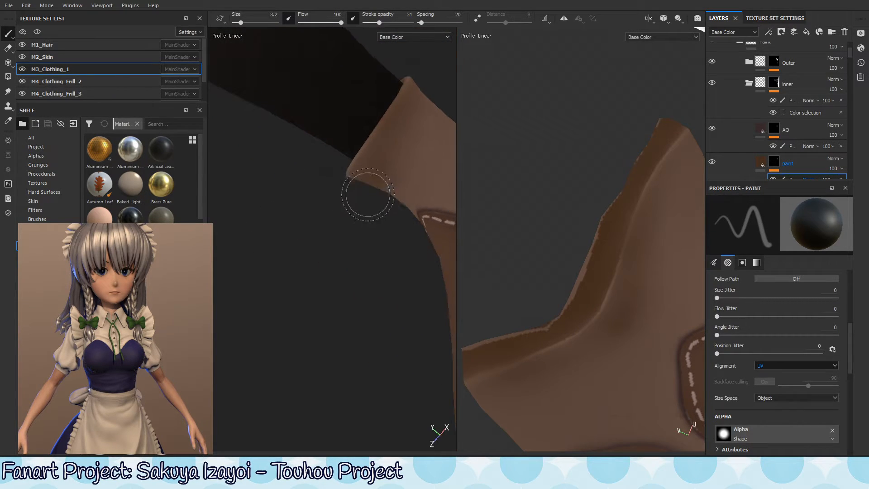
Step: Paint brown shading with a white mask brush around the outside of the shoe's collar rim at size 3.2
alt+drag(347, 221, 392, 127)
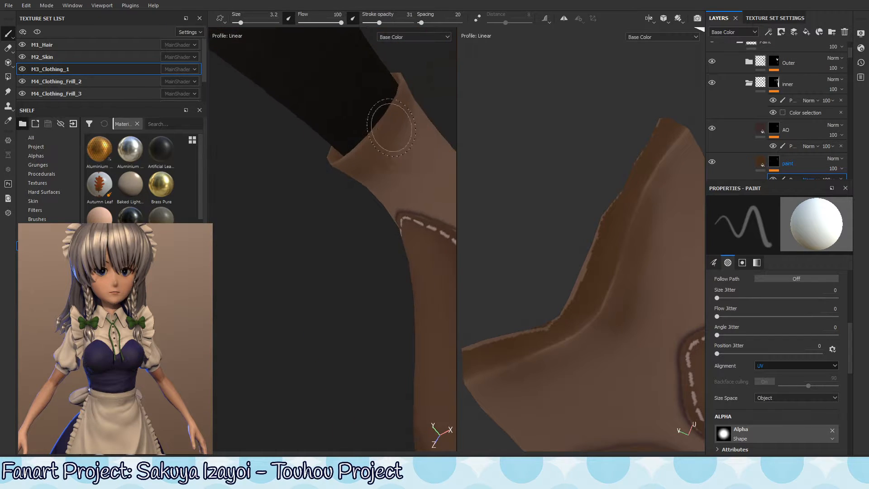
alt+drag(398, 84, 403, 151)
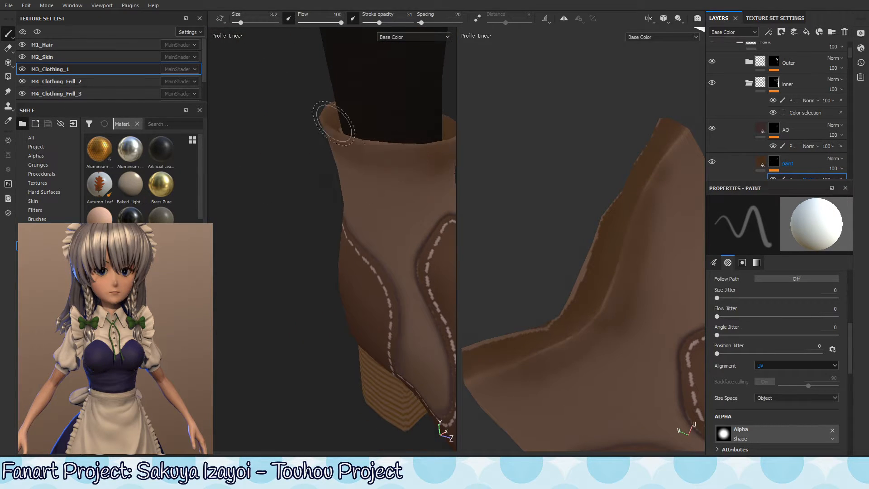
alt+drag(348, 165, 284, 308)
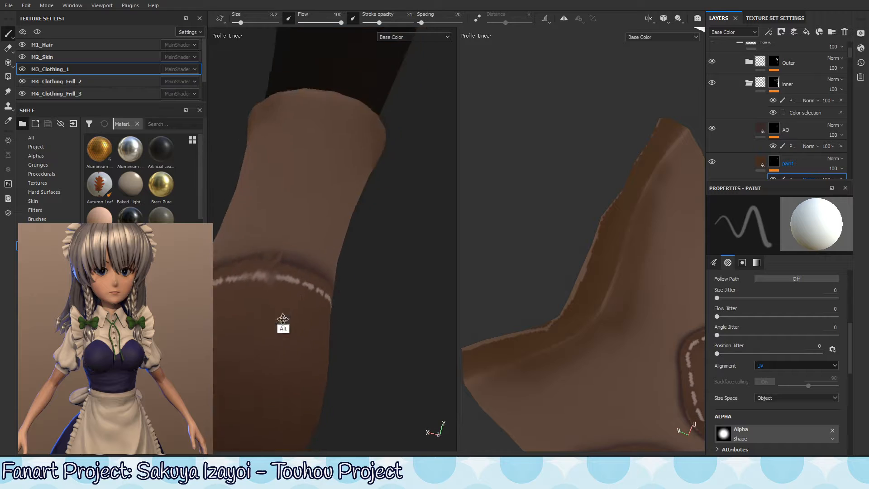
alt+right_drag(284, 308, 256, 264)
alt+right_drag(634, 215, 586, 233)
alt+drag(344, 217, 392, 143)
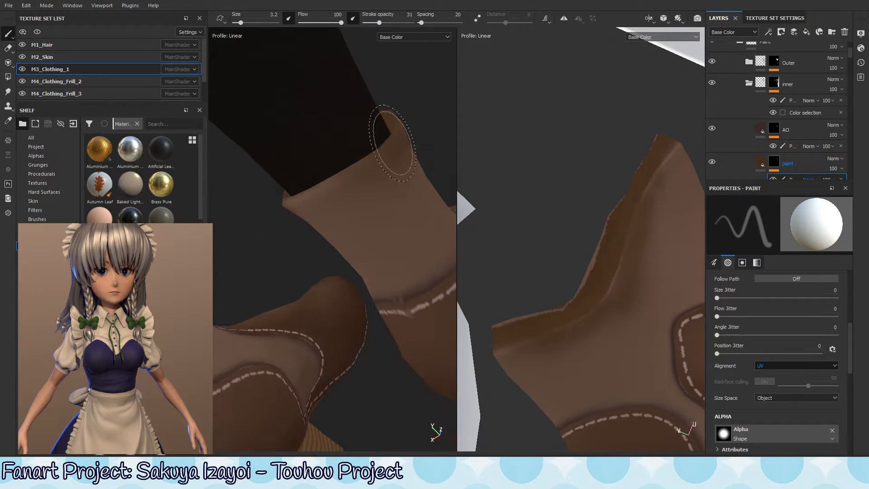
Step: Build up the brown shading into a continuous band around the front, back and sides of the ankle collar
mouse_move(331, 182)
alt+mouse_down()
mouse_move(281, 228)
mouse_move(364, 186)
mouse_move(283, 291)
mouse_move(375, 189)
mouse_move(429, 233)
mouse_move(372, 219)
mouse_move(345, 198)
alt+mouse_up()
mouse_move(319, 257)
alt+mouse_down()
mouse_move(333, 262)
mouse_move(322, 233)
alt+mouse_up()
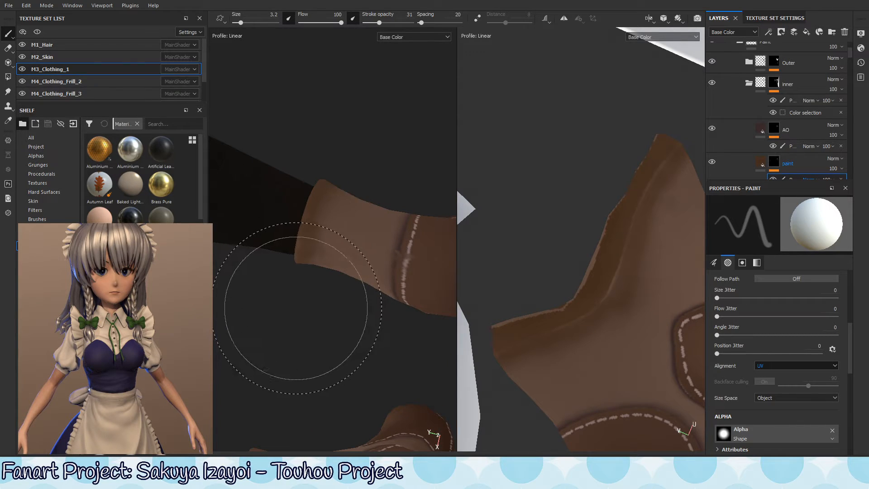
mouse_move(263, 310)
alt+mouse_down()
mouse_move(320, 256)
mouse_move(298, 266)
alt+mouse_up()
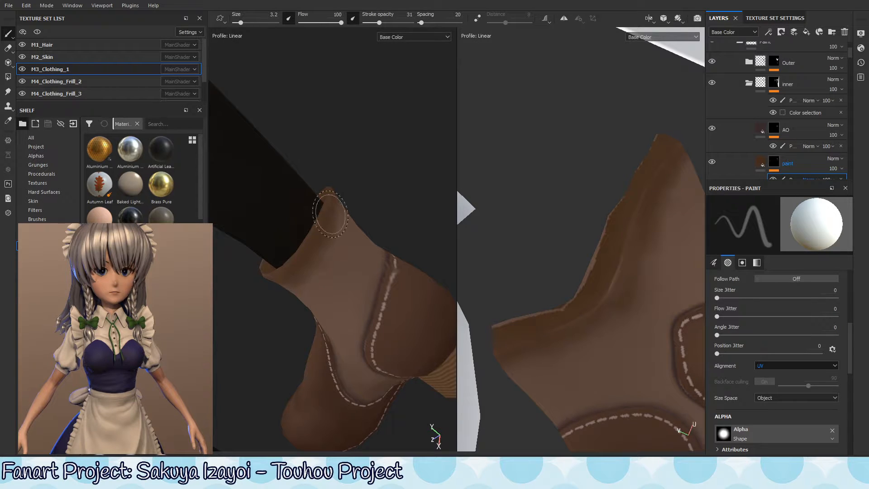
mouse_move(329, 212)
alt+mouse_down()
mouse_move(322, 239)
mouse_move(332, 207)
mouse_move(297, 243)
alt+mouse_up()
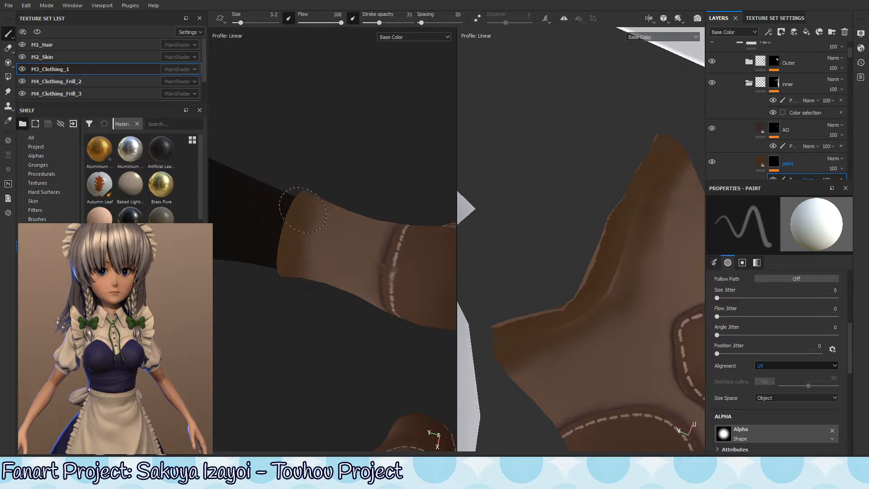
alt+drag(303, 209, 306, 254)
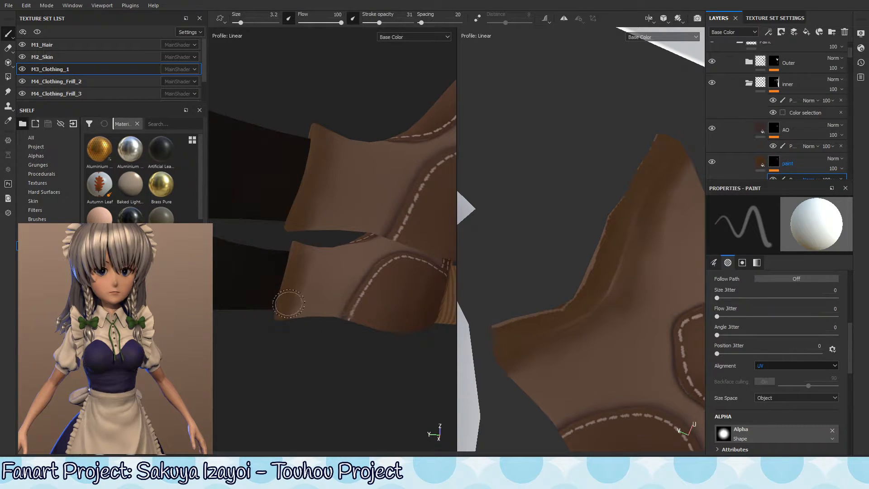
mouse_move(285, 301)
alt+mouse_down()
mouse_move(336, 174)
mouse_move(304, 307)
mouse_move(356, 235)
alt+mouse_up()
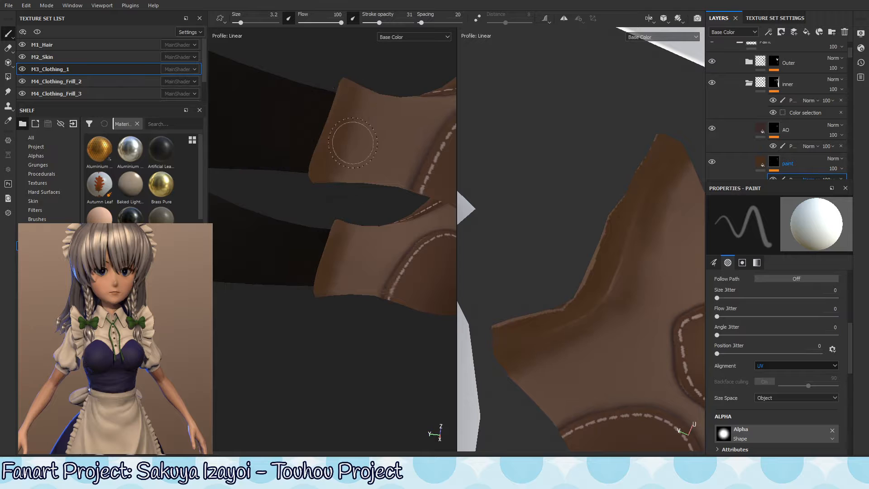
mouse_move(334, 227)
alt+mouse_down()
mouse_move(373, 102)
mouse_move(326, 172)
alt+mouse_up()
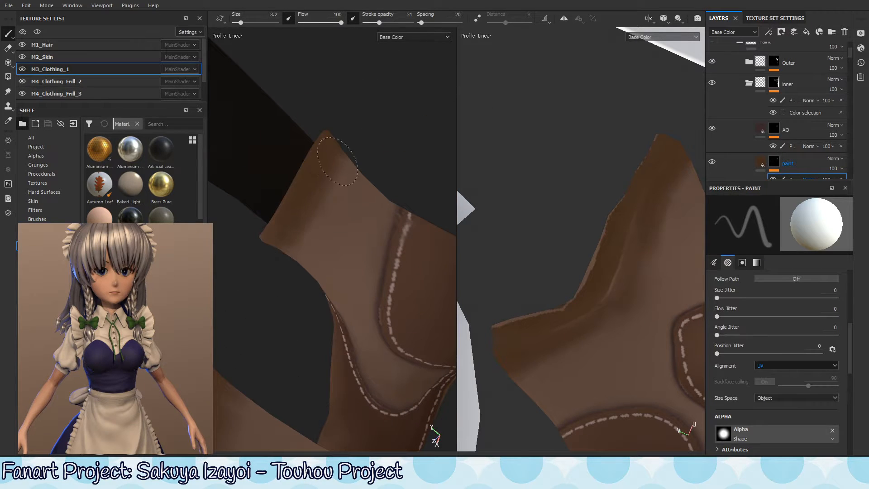
Step: Fade the lower edge of the collar's brown band with a black brush at size 3.72 and flow 13
mouse_move(324, 199)
ctrl+right_down()
mouse_move(363, 221)
mouse_move(312, 236)
mouse_move(323, 247)
ctrl+right_up()
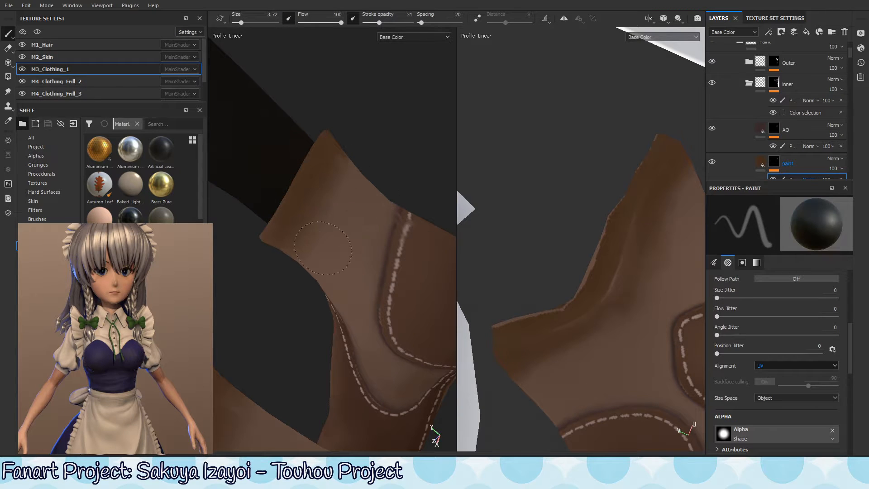
mouse_move(369, 240)
ctrl+mouse_down()
mouse_move(370, 252)
mouse_move(214, 333)
mouse_move(351, 253)
mouse_move(335, 192)
mouse_move(347, 202)
mouse_move(393, 159)
mouse_move(384, 196)
mouse_move(347, 211)
ctrl+mouse_up()
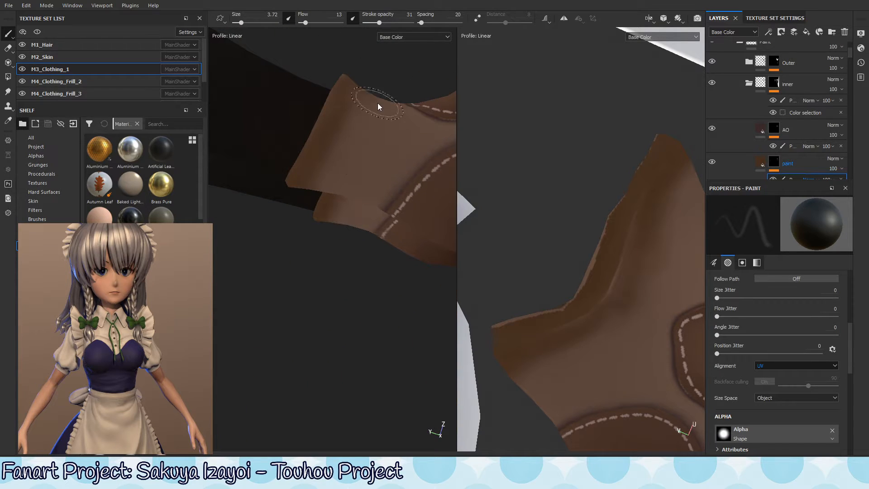
Step: Switch the mask brush back to white and enlarge it to 9.17 for broad, soft collar shading
key(x)
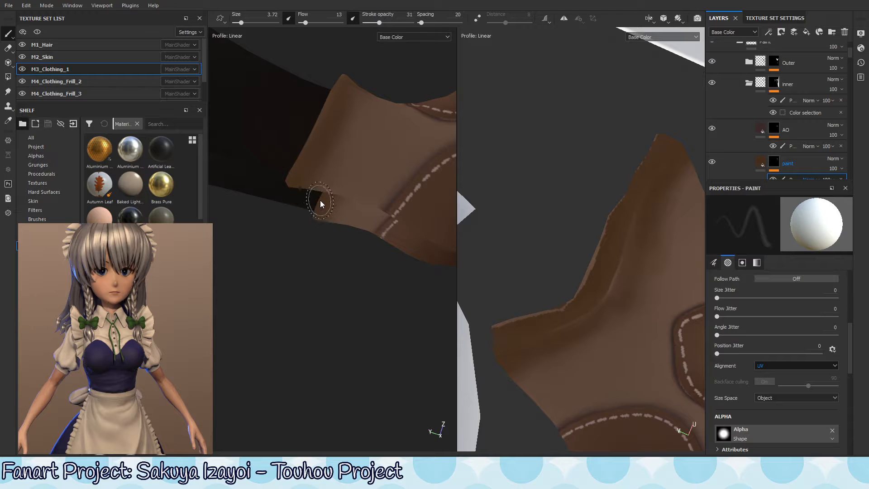
alt+drag(366, 211, 357, 219)
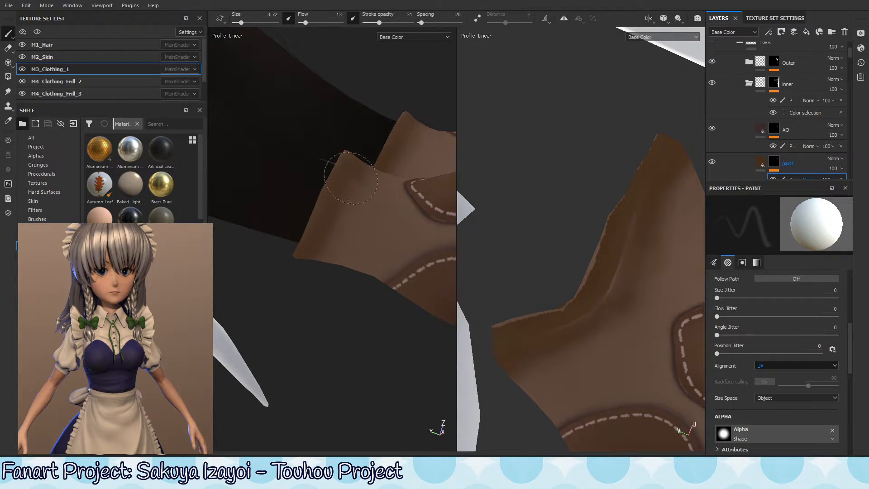
ctrl+right_drag(345, 207, 372, 207)
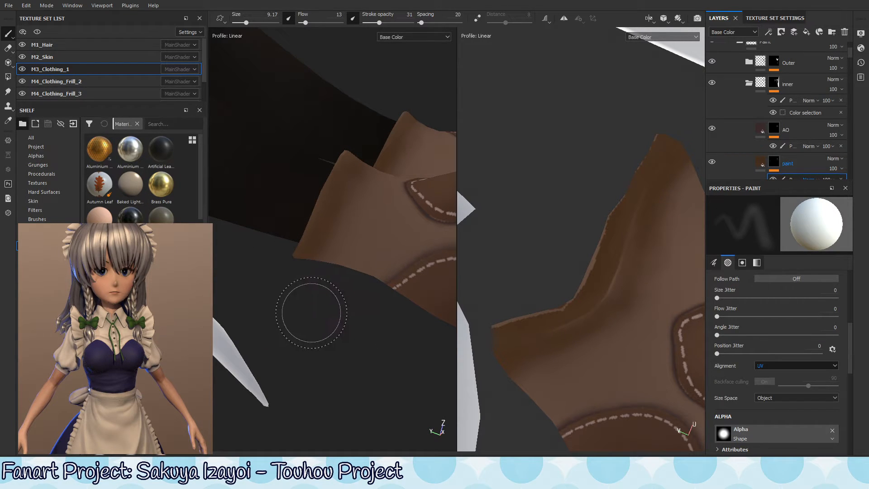
Step: Paint brown shading around the boot's ankle cuff on the paint layer's mask with a size 9.17 brush
alt+drag(324, 258, 368, 125)
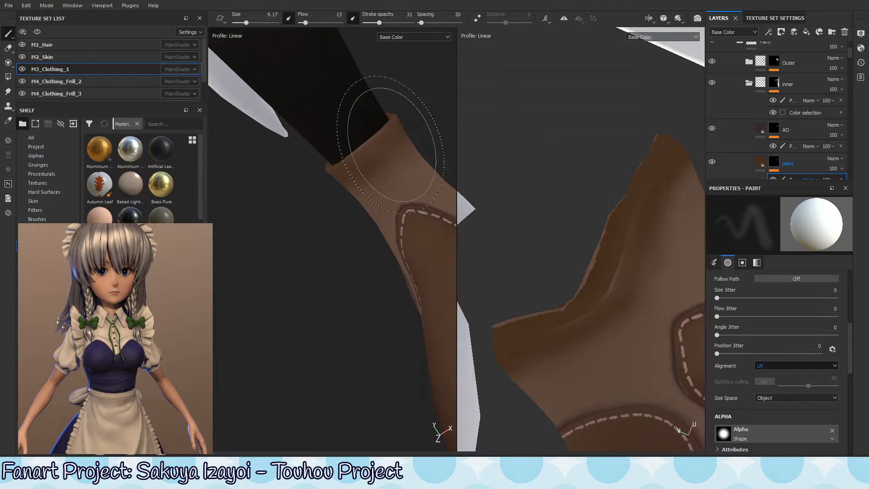
mouse_move(314, 179)
alt+mouse_down()
mouse_move(388, 178)
mouse_move(326, 176)
alt+mouse_up()
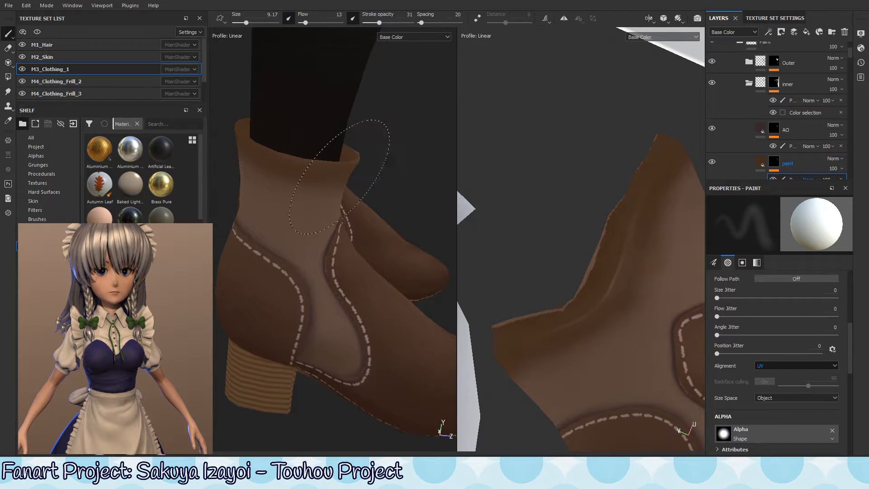
mouse_move(277, 194)
alt+mouse_down()
mouse_move(311, 193)
mouse_move(297, 186)
mouse_move(330, 159)
mouse_move(316, 157)
mouse_move(305, 111)
mouse_move(294, 163)
mouse_move(273, 160)
mouse_move(333, 156)
mouse_move(303, 193)
mouse_move(321, 201)
mouse_move(315, 181)
mouse_move(340, 147)
mouse_move(338, 168)
mouse_move(353, 117)
mouse_move(355, 144)
mouse_move(312, 119)
mouse_move(349, 117)
mouse_move(320, 165)
mouse_move(327, 130)
alt+mouse_up()
alt+drag(349, 81, 336, 152)
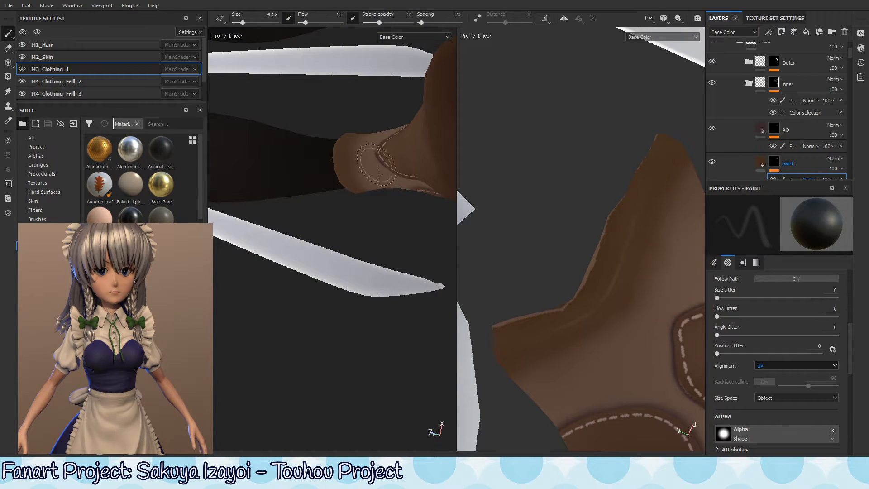
Step: Reduce the brush size to 4.62 and soften the shading below the boot cuff's rim with black on the mask
alt+drag(377, 165, 360, 144)
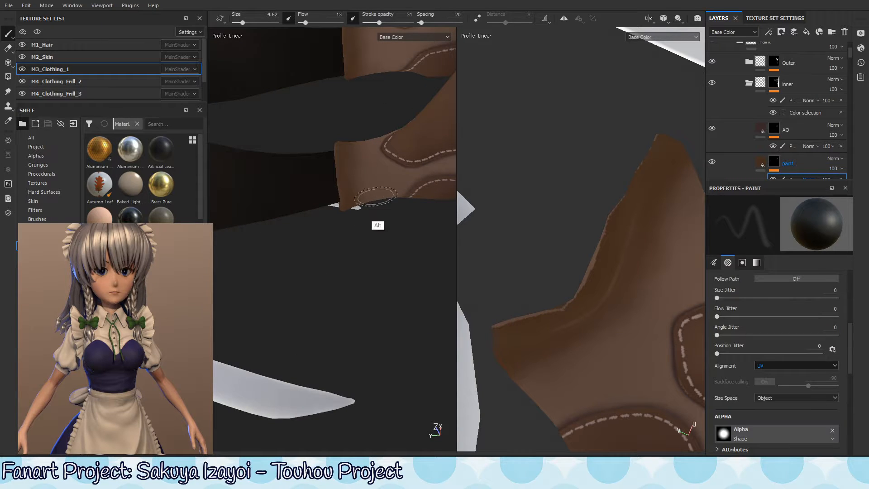
alt+drag(375, 196, 372, 196)
alt+drag(373, 228, 396, 206)
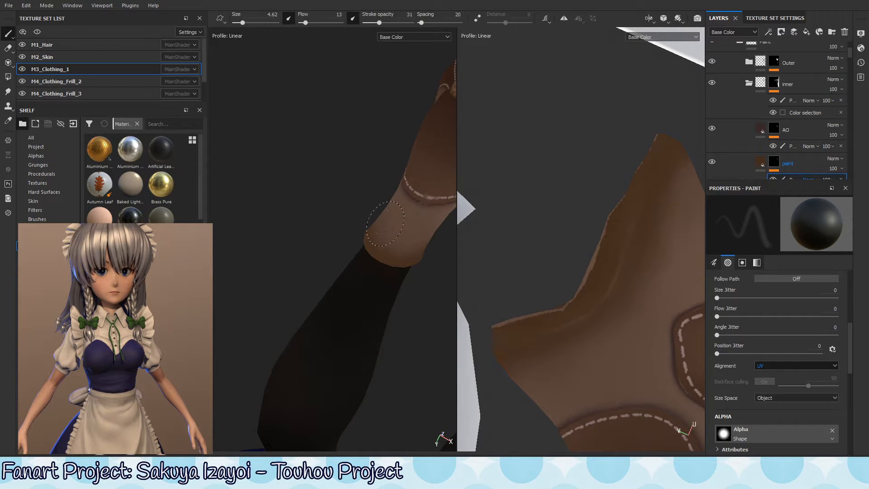
mouse_move(384, 223)
alt+mouse_down()
mouse_move(408, 241)
mouse_move(417, 222)
mouse_move(336, 186)
mouse_move(364, 225)
mouse_move(309, 172)
mouse_move(355, 210)
mouse_move(397, 175)
alt+mouse_up()
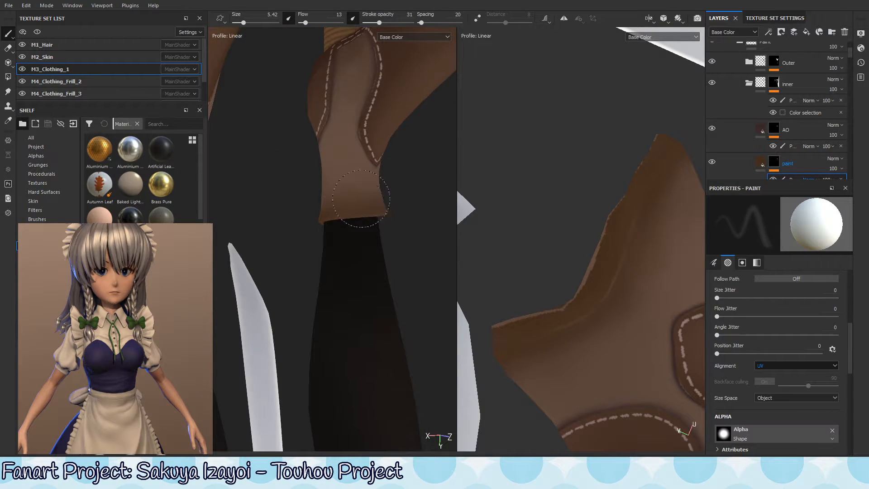
Step: Increase the brush size to 5.42 and blend the shading around the sides and back of the boot cuff
alt+drag(374, 215, 397, 210)
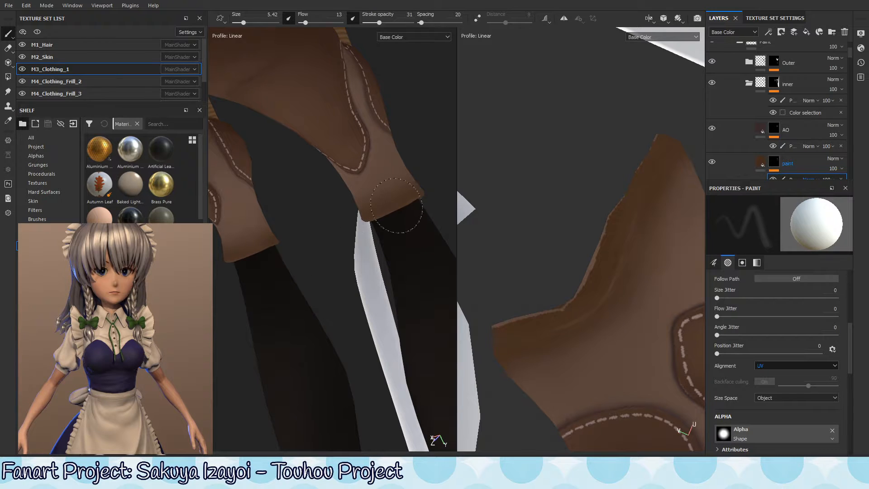
alt+drag(398, 218, 372, 209)
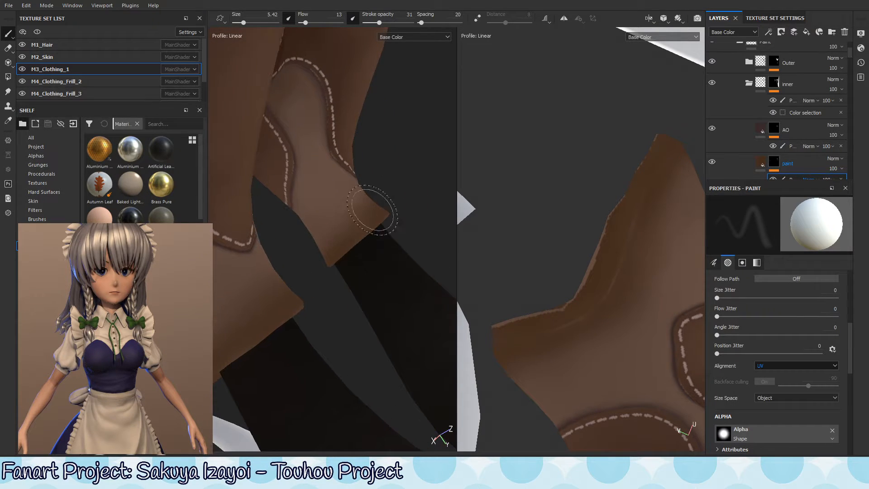
mouse_move(339, 262)
alt+mouse_down()
mouse_move(403, 242)
mouse_move(360, 241)
alt+mouse_up()
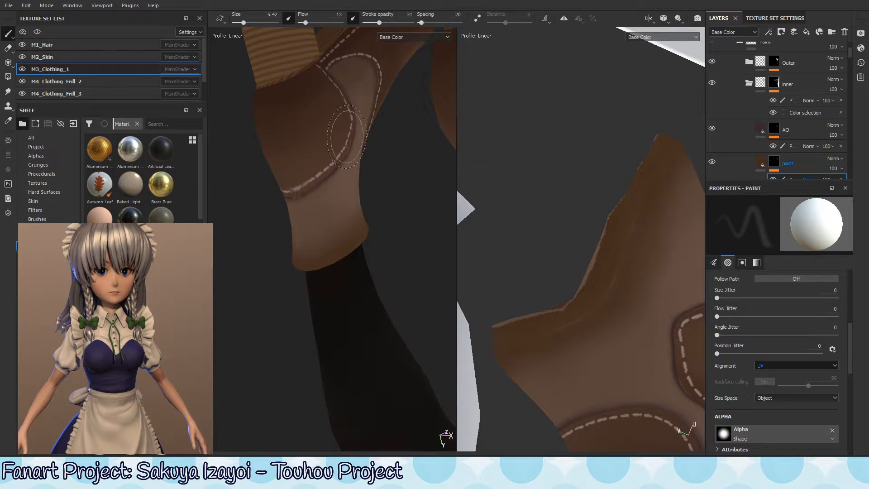
alt+drag(367, 208, 377, 239)
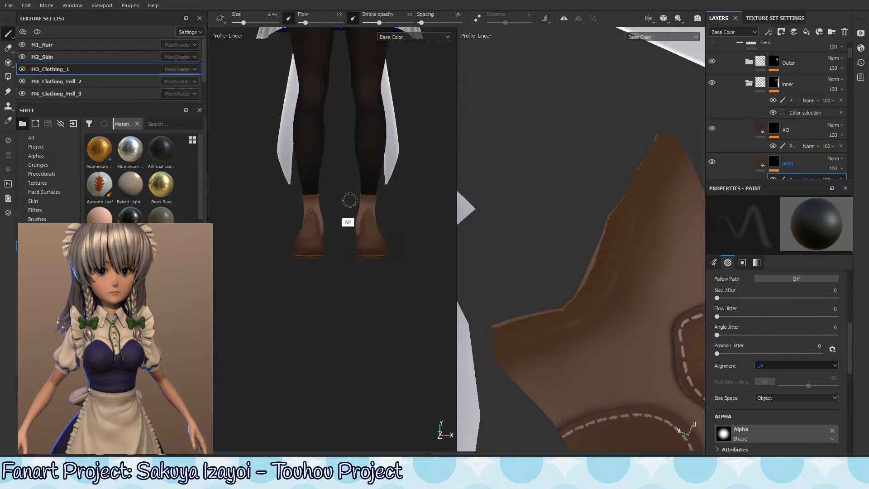
Step: Set the brush size to 5.9 and lighten the shading on the boot shaft and the stitched side panel
alt+right_drag(349, 200, 484, 219)
key(x)
ctrl+right_drag(349, 138, 351, 139)
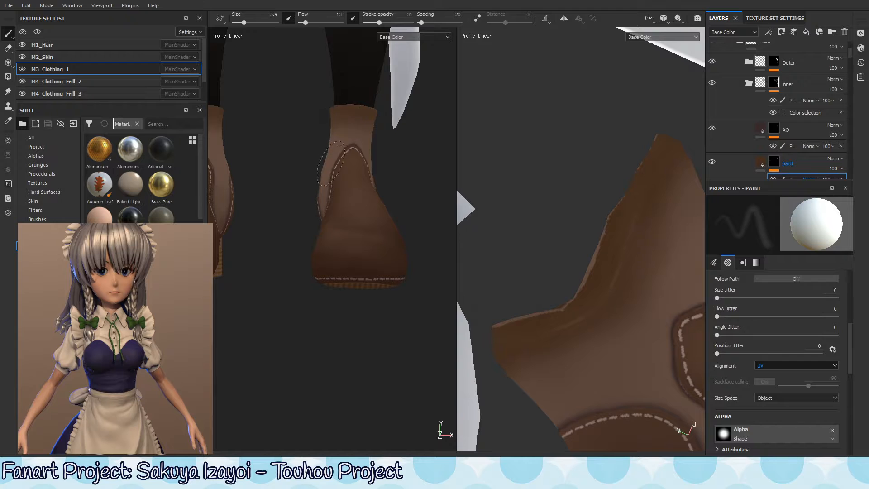
mouse_move(336, 175)
alt+mouse_down()
mouse_move(378, 174)
mouse_move(348, 159)
mouse_move(398, 173)
mouse_move(335, 123)
mouse_move(369, 170)
alt+mouse_up()
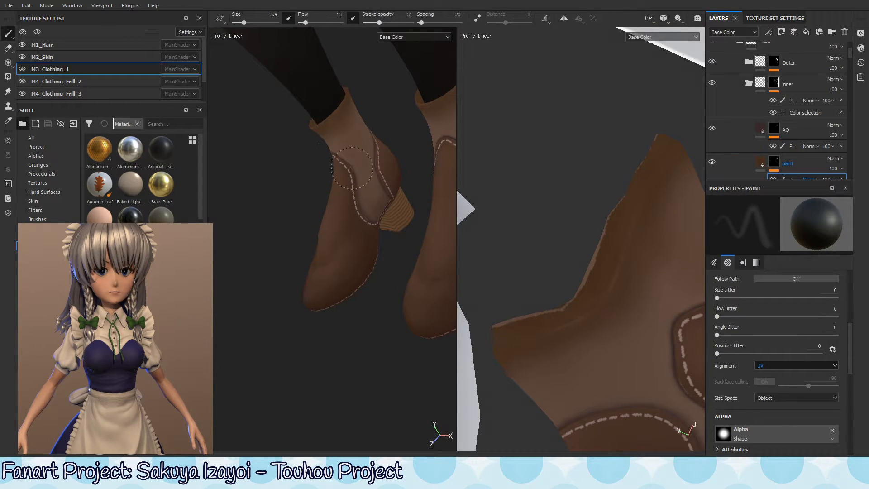
alt+drag(362, 167, 393, 135)
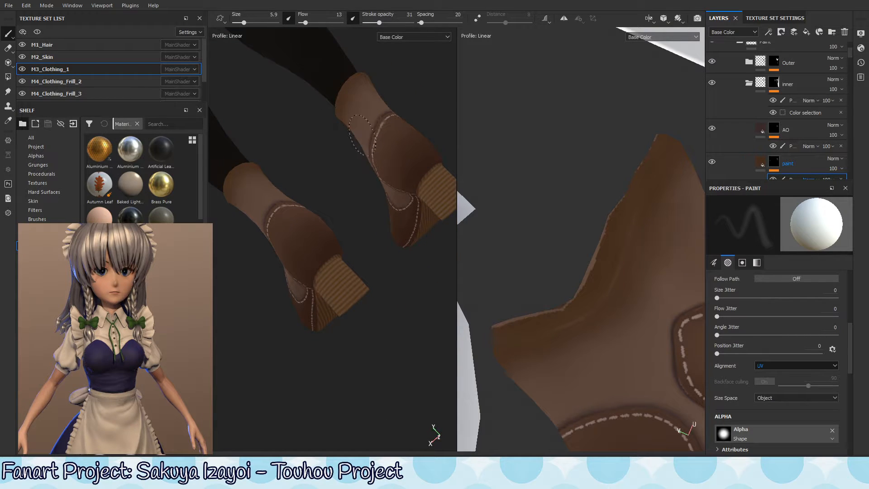
mouse_move(353, 108)
alt+mouse_down()
mouse_move(402, 97)
mouse_move(393, 107)
alt+mouse_up()
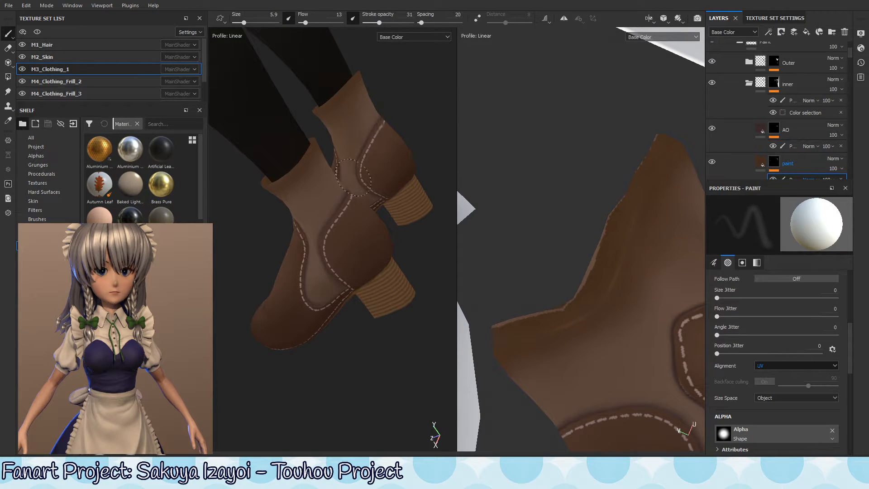
alt+drag(353, 176, 354, 138)
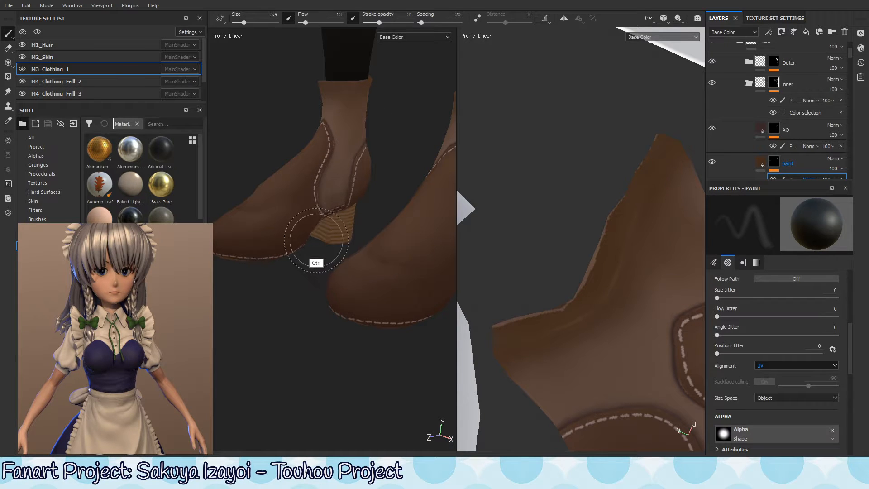
mouse_move(347, 171)
alt+mouse_down()
mouse_move(353, 151)
mouse_move(325, 126)
mouse_move(514, 77)
mouse_move(357, 184)
mouse_move(205, 213)
mouse_move(333, 176)
alt+mouse_up()
Step: Switch the mask colour to white and touch up the shading along the boot's heel-panel stitching
alt+right_drag(328, 177, 334, 186)
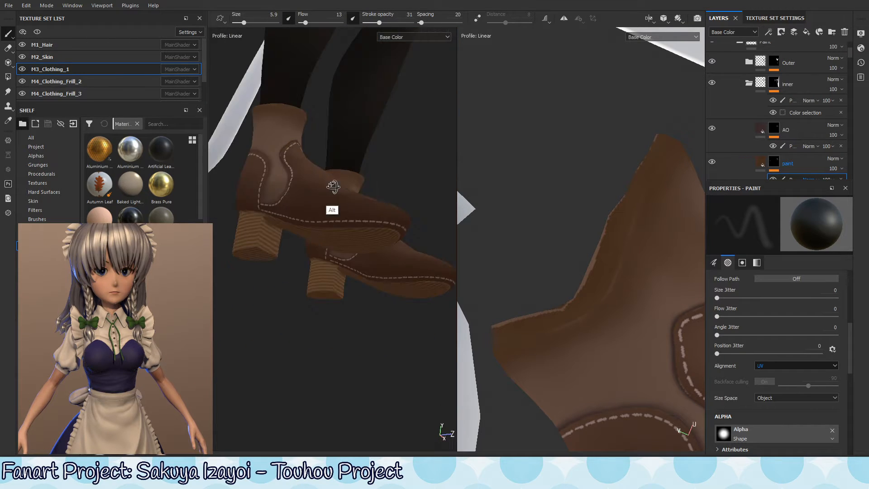
alt+drag(334, 186, 370, 163)
alt+middle_drag(371, 163, 360, 183)
mouse_move(360, 182)
alt+mouse_down()
mouse_move(368, 193)
mouse_move(355, 218)
mouse_move(355, 194)
mouse_move(309, 158)
alt+mouse_up()
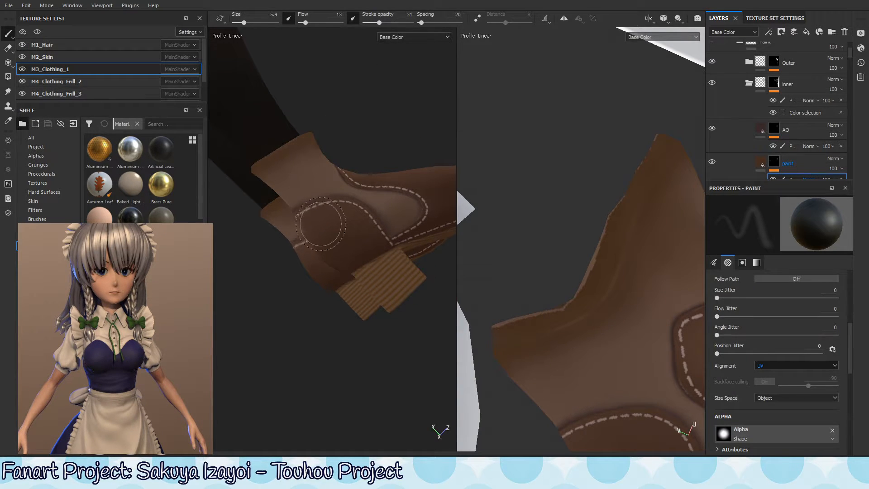
key(x)
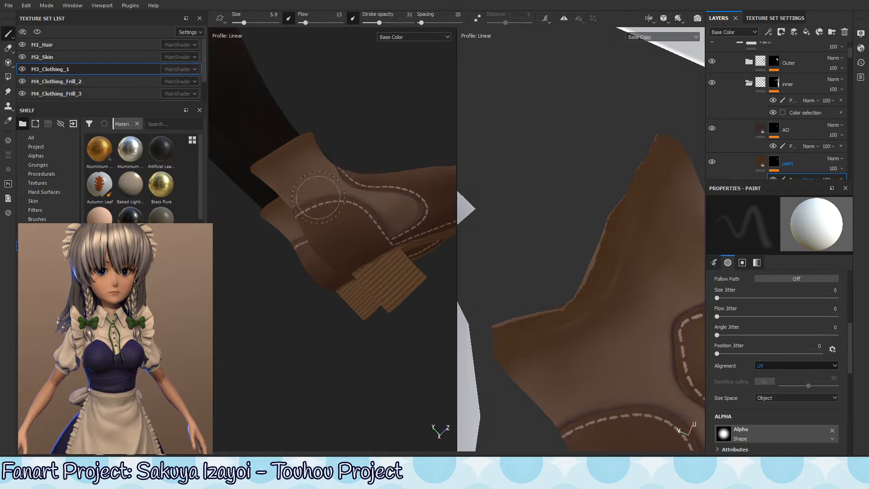
Step: Check the boot shading from a distance and refine it on the outer side of the ankle and shaft
alt+right_drag(377, 264, 344, 319)
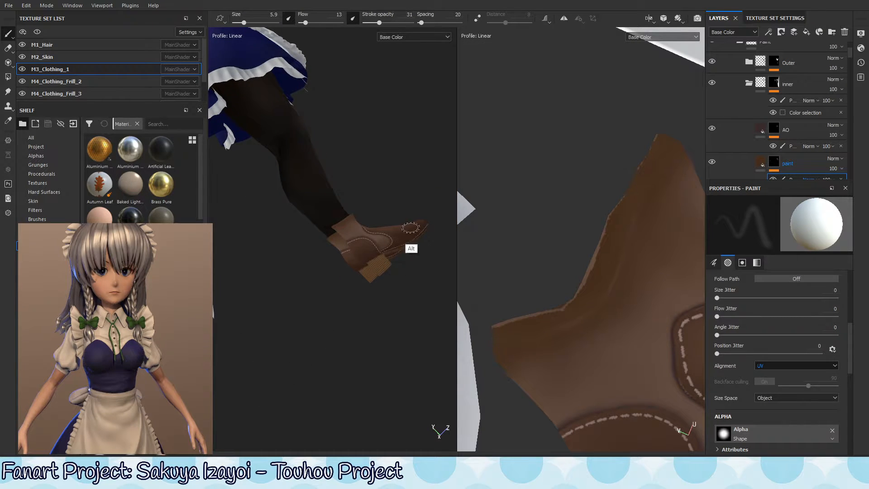
alt+drag(411, 228, 344, 304)
alt+right_drag(344, 305, 571, 227)
alt+drag(403, 208, 315, 181)
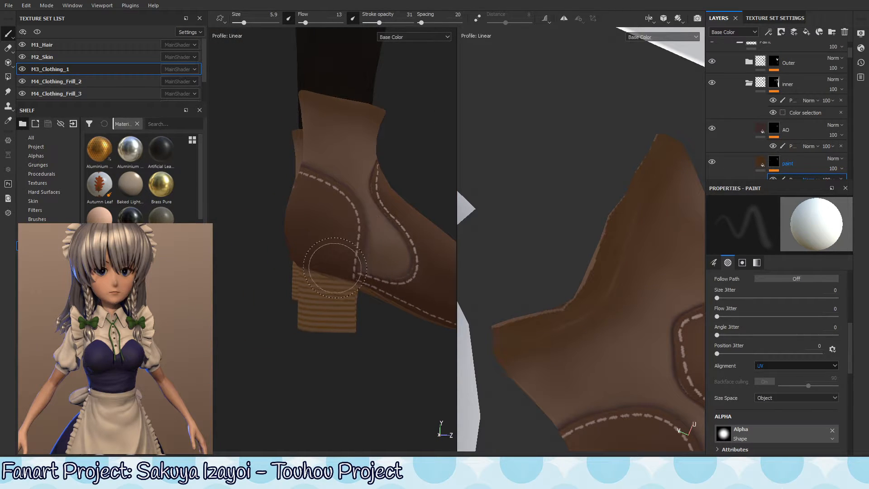
alt+drag(342, 254, 356, 209)
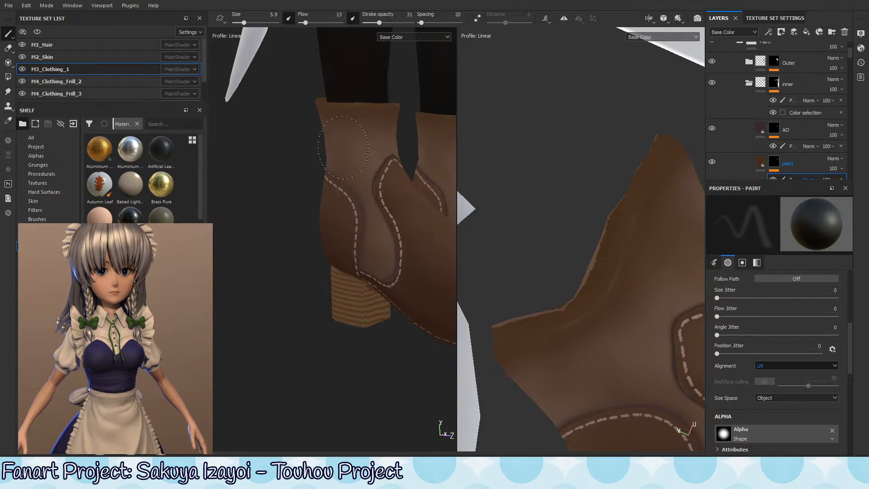
Step: Raise the brush flow to 21 and blend the shading at the back of the ankle above the heel stitching
alt+drag(389, 249, 378, 175)
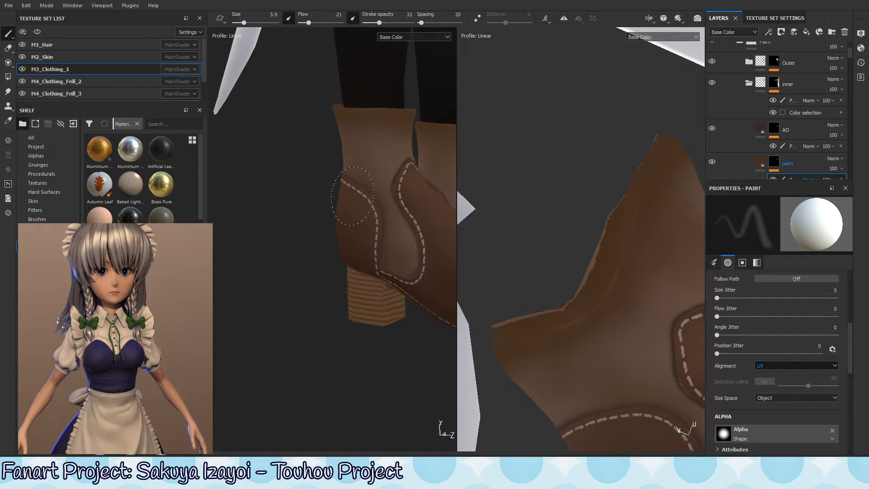
alt+drag(377, 246, 423, 181)
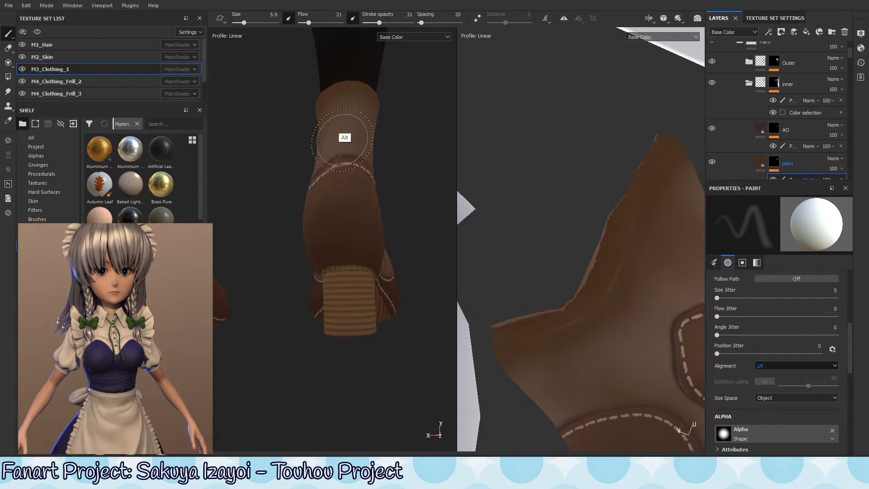
alt+drag(343, 140, 337, 200)
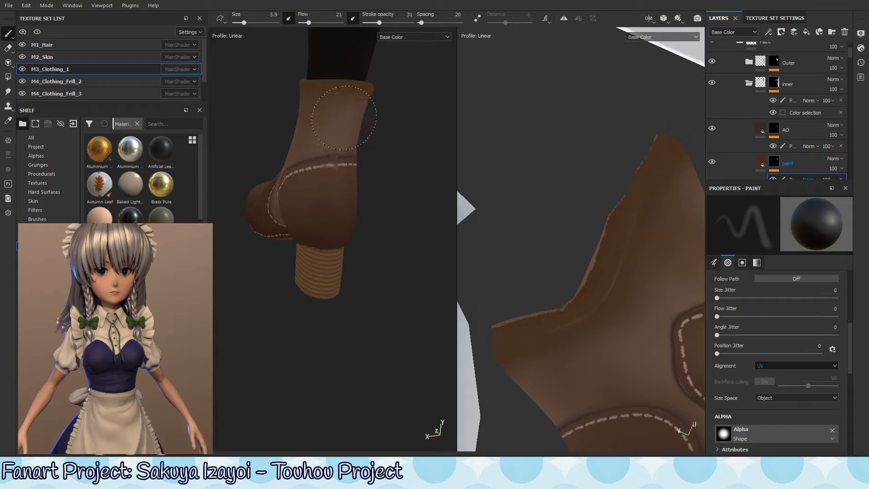
key(x)
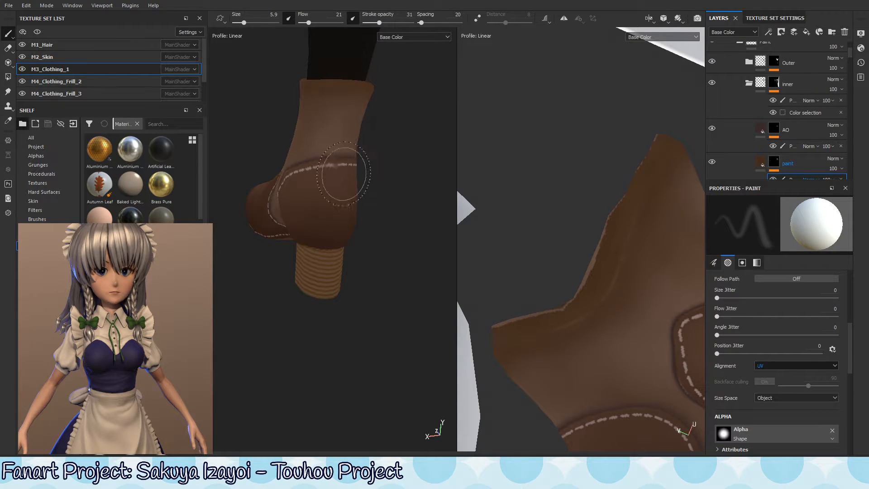
key(alt)
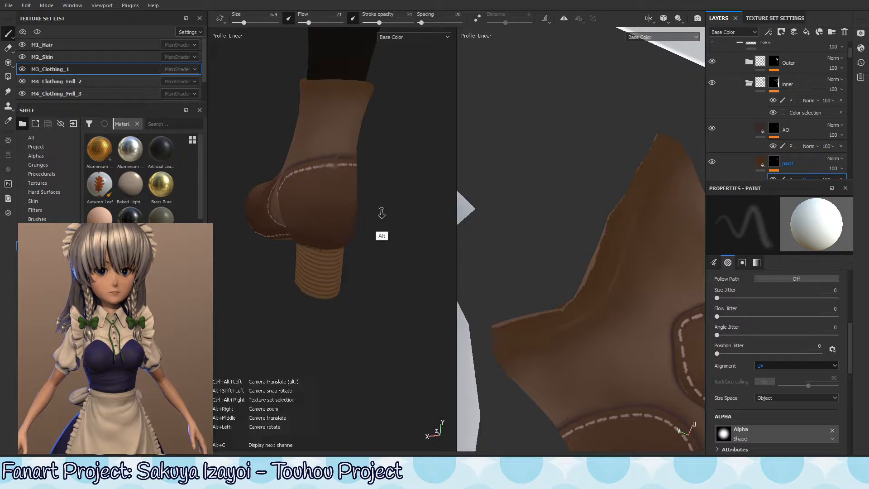
Step: Even out the shading on the back of both boots above the heel seam, alternating black and white on the mask
alt+drag(381, 213, 331, 254)
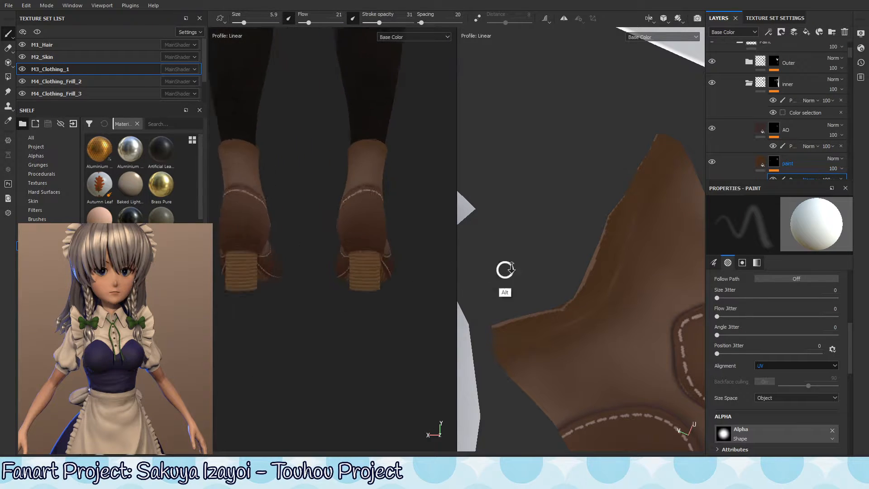
alt+right_drag(505, 269, 530, 268)
key(x)
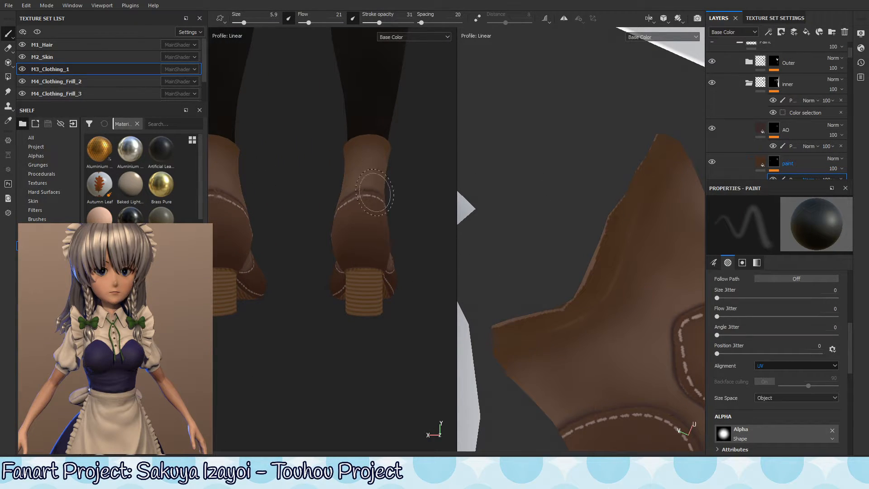
key(x)
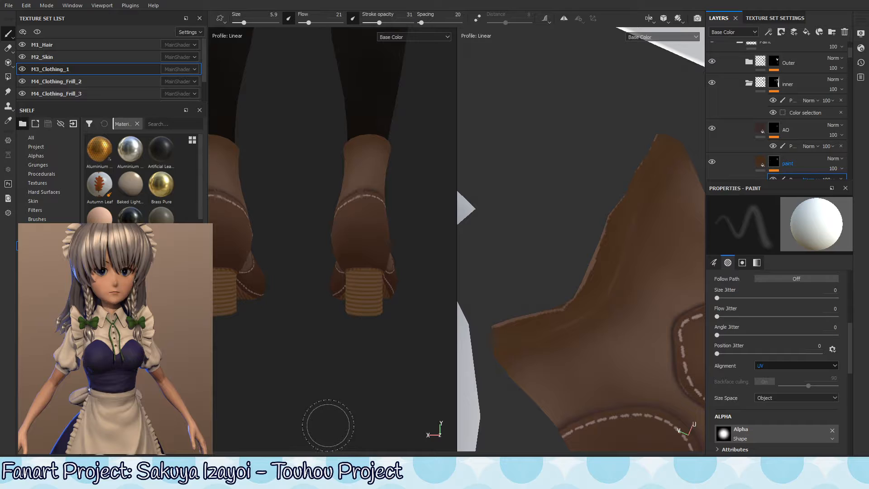
Step: Paint white mask strokes to deepen the brown shading around the boot's rear shaft and inner side
alt+right_drag(342, 206, 393, 232)
mouse_move(393, 233)
alt+mouse_down()
mouse_move(399, 241)
mouse_move(413, 213)
mouse_move(403, 213)
alt+mouse_up()
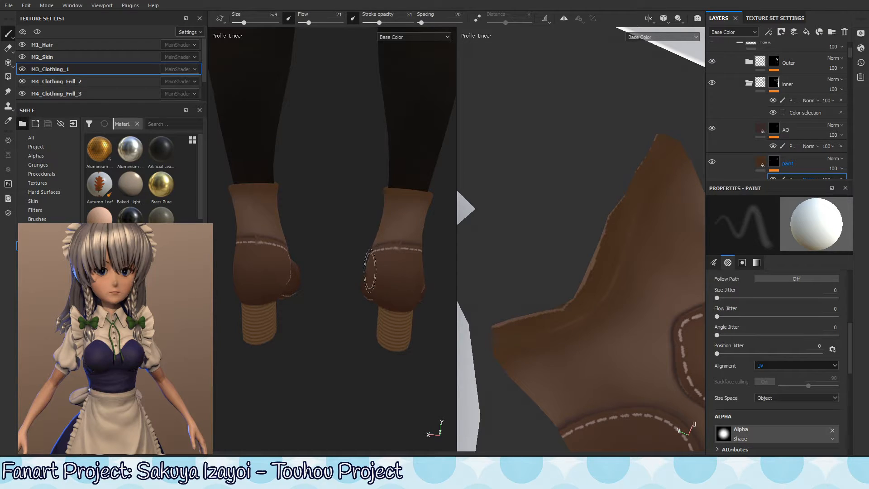
mouse_move(398, 219)
alt+mouse_down()
mouse_move(386, 248)
mouse_move(382, 242)
mouse_move(392, 272)
mouse_move(327, 312)
alt+mouse_up()
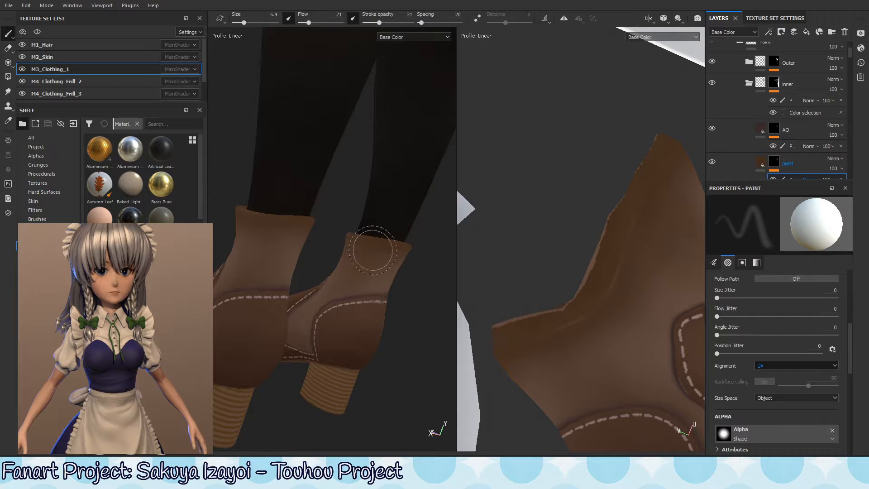
mouse_move(392, 252)
alt+mouse_down()
mouse_move(442, 243)
mouse_move(388, 258)
alt+mouse_up()
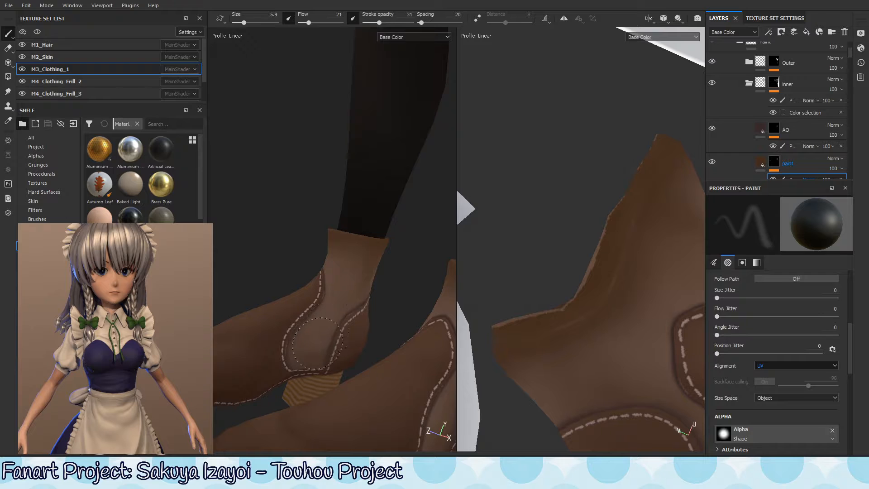
Step: Alternate the mask colour to blend the shading between the boot's side panel and heel stitching
key(x)
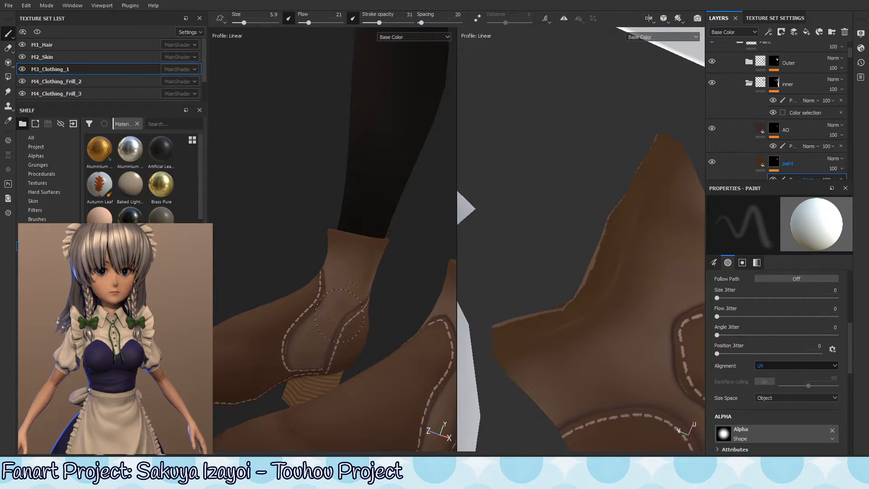
key(x)
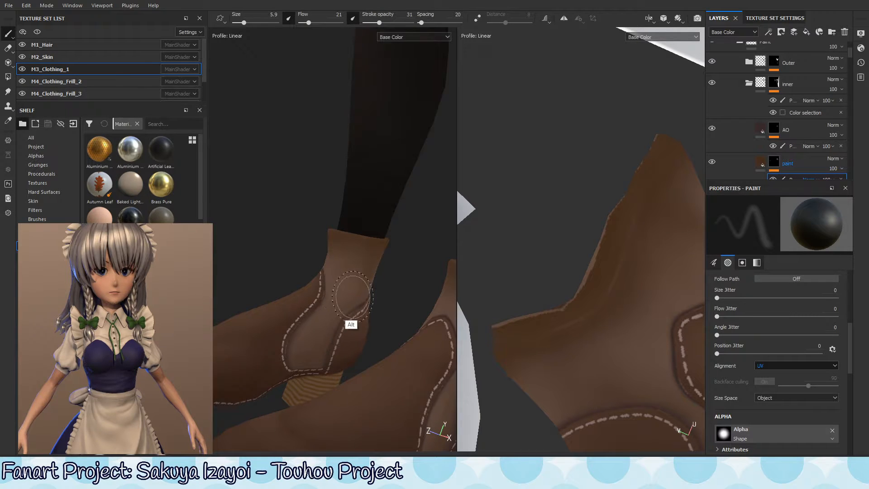
alt+drag(351, 295, 340, 287)
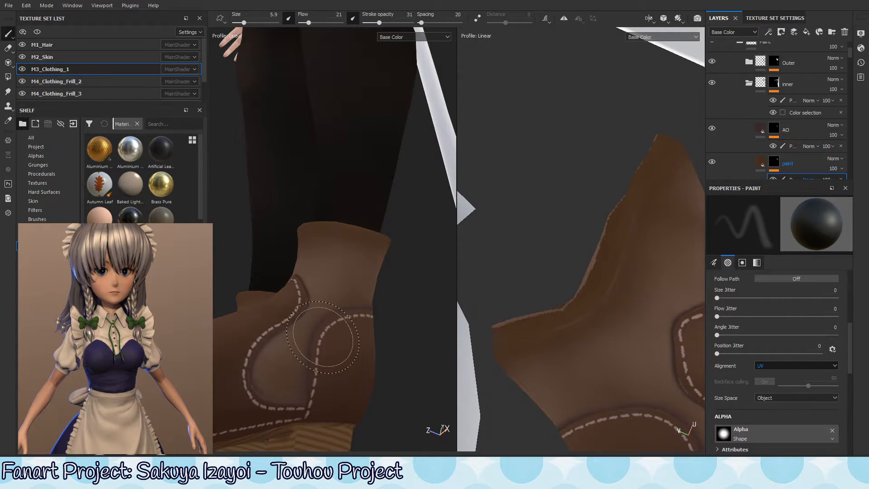
Step: Switch to the 3D-only view and examine the painted shading on both boots from several sides
alt+right_drag(297, 344, 409, 342)
alt+drag(409, 342, 417, 380)
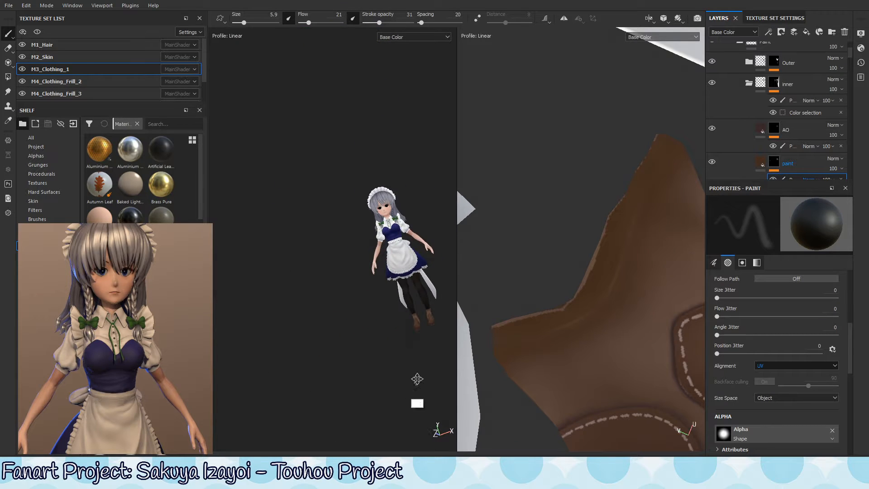
alt+middle_drag(417, 381, 368, 318)
alt+right_drag(369, 318, 571, 260)
alt+shift+drag(382, 295, 391, 296)
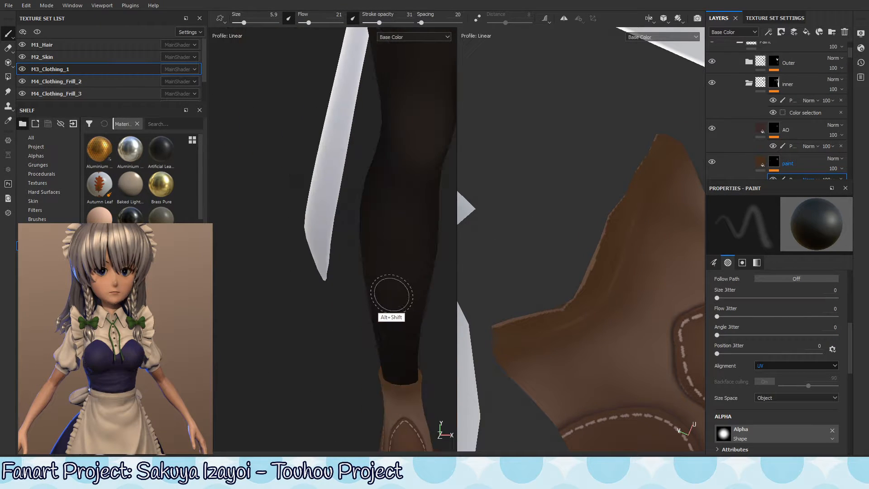
key(F2)
alt+middle_drag(490, 345, 246, 220)
alt+drag(246, 220, 363, 219)
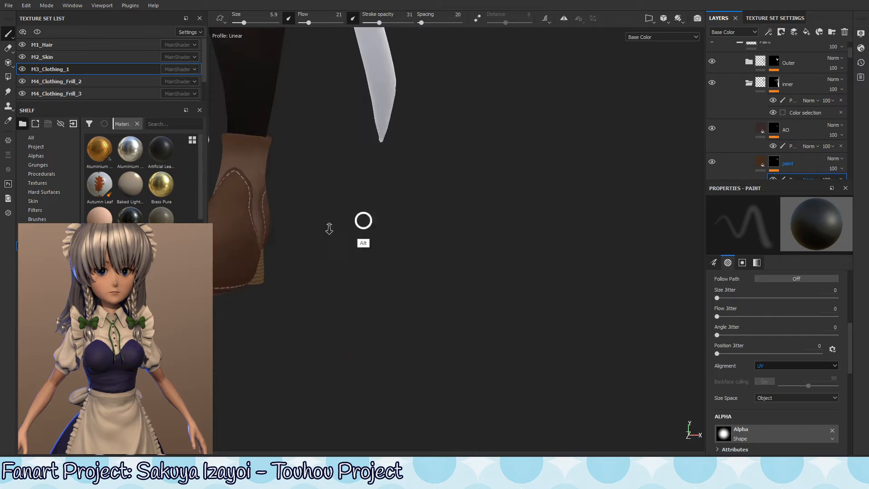
alt+right_drag(363, 219, 362, 294)
alt+middle_drag(362, 294, 566, 380)
alt+drag(566, 381, 502, 302)
alt+middle_drag(502, 302, 454, 271)
alt+drag(454, 270, 525, 260)
alt+right_drag(503, 261, 508, 249)
Step: Touch up the shading around the shafts and side panels of both boots, alternating white and black on the mask
key(x)
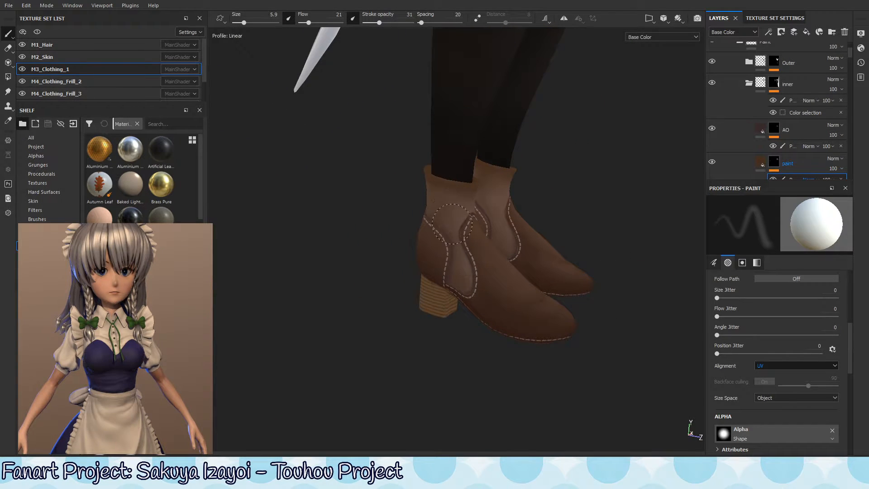
key(x)
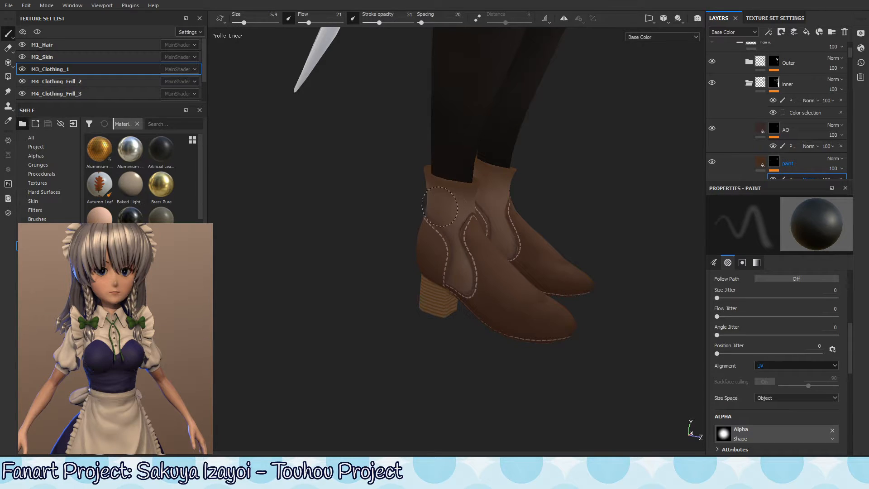
alt+drag(441, 214, 481, 249)
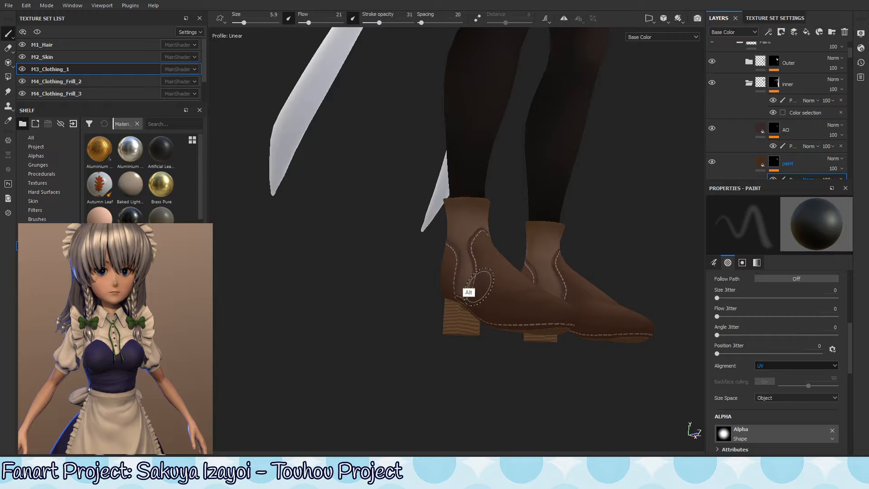
alt+drag(471, 292, 451, 228)
mouse_move(506, 306)
alt+mouse_down()
mouse_move(515, 295)
mouse_move(578, 324)
mouse_move(491, 291)
mouse_move(467, 291)
mouse_move(471, 301)
mouse_move(463, 283)
mouse_move(456, 300)
mouse_move(467, 283)
alt+mouse_up()
key(x)
key(x)
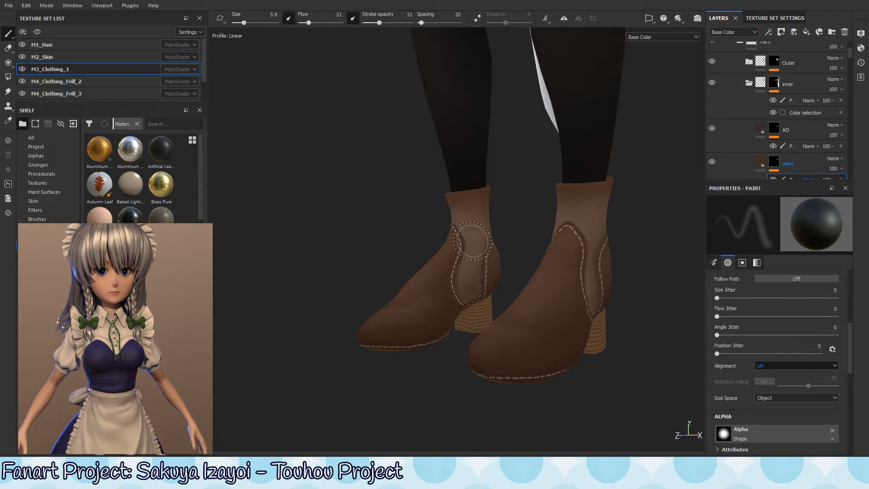
Step: Check the boots from the front and below, collapse the inner folder and find the WoodenSole folder in the layer stack
alt+right_drag(475, 240, 305, 382)
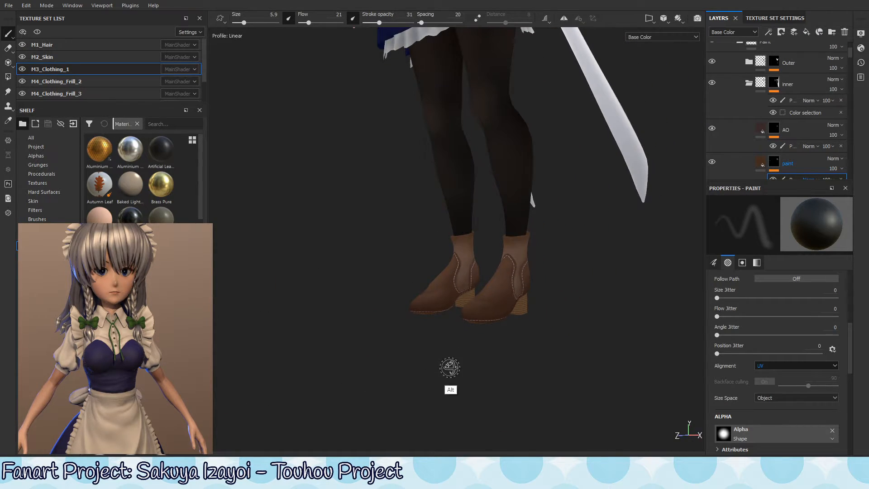
alt+drag(450, 368, 480, 367)
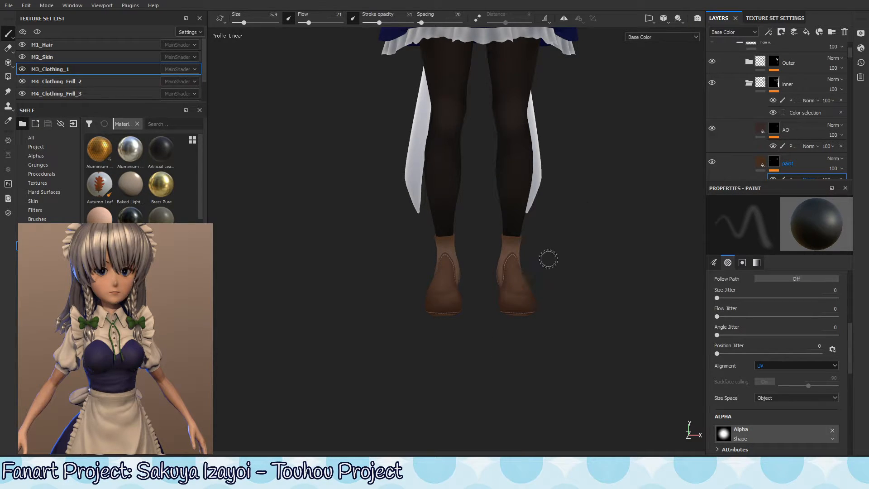
alt+drag(484, 284, 451, 189)
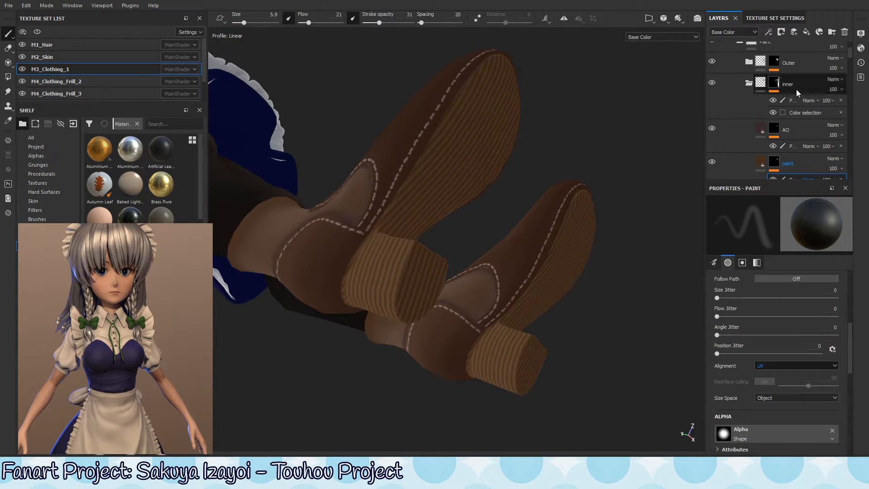
click(749, 83)
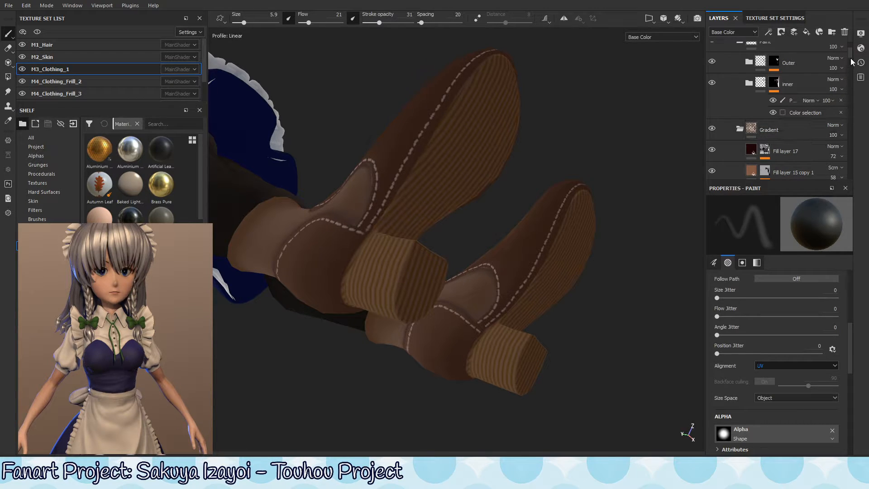
scroll(852, 50, up, 3)
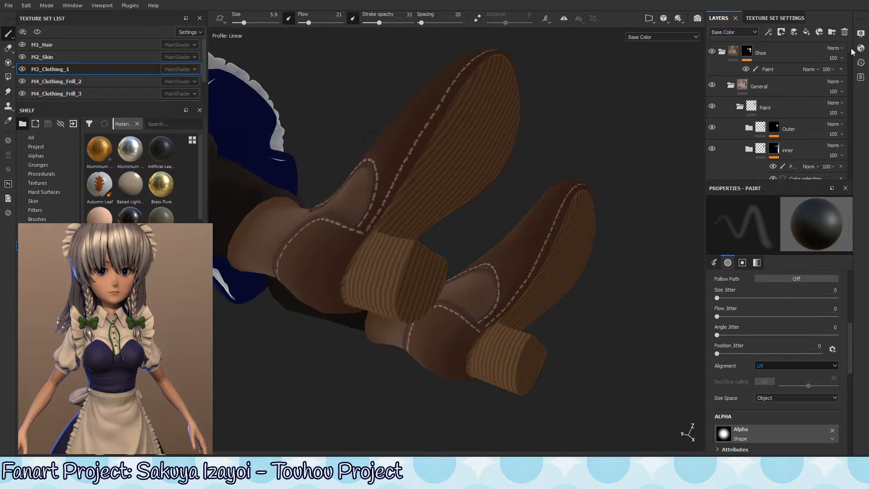
scroll(851, 48, down, 4)
scroll(852, 64, down, 7)
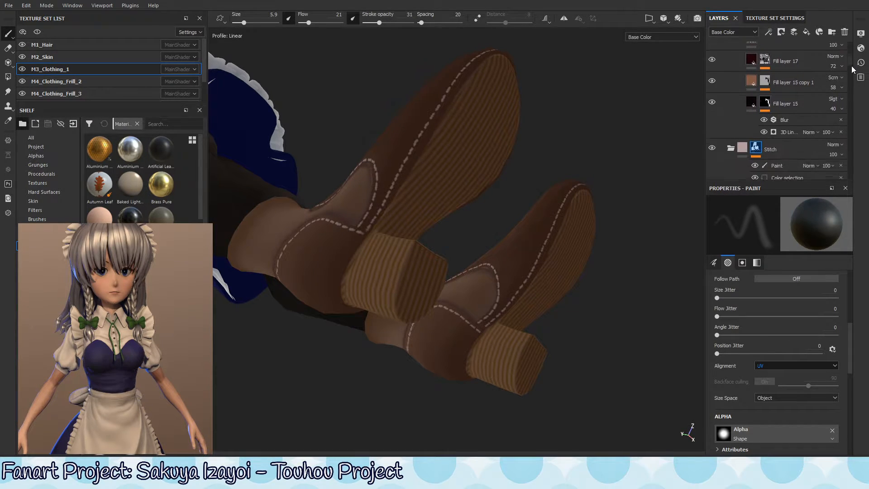
scroll(852, 80, down, 2)
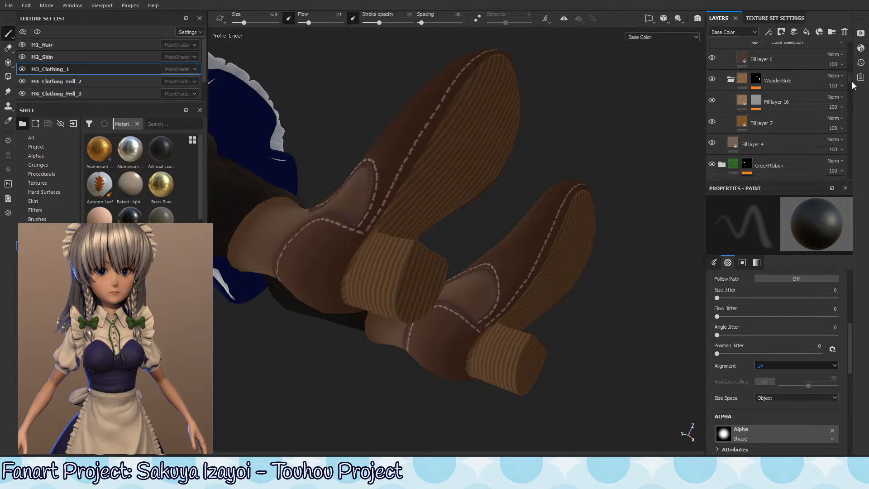
click(805, 71)
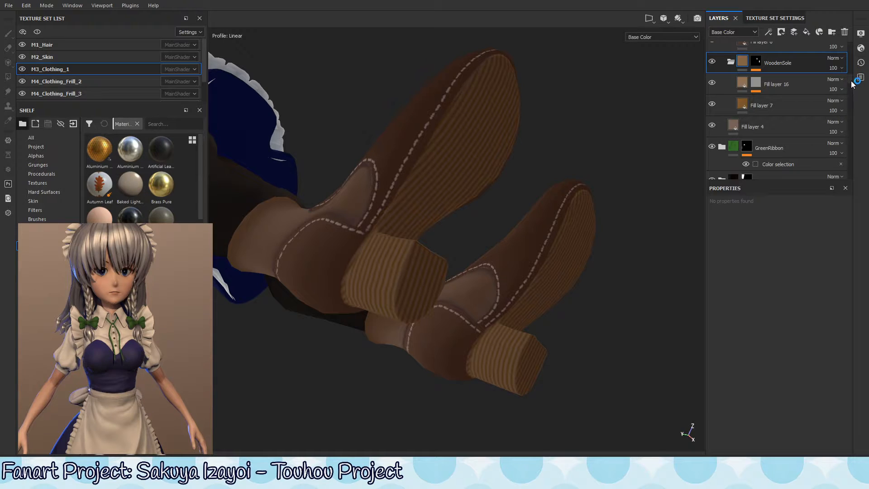
drag(851, 81, 851, 58)
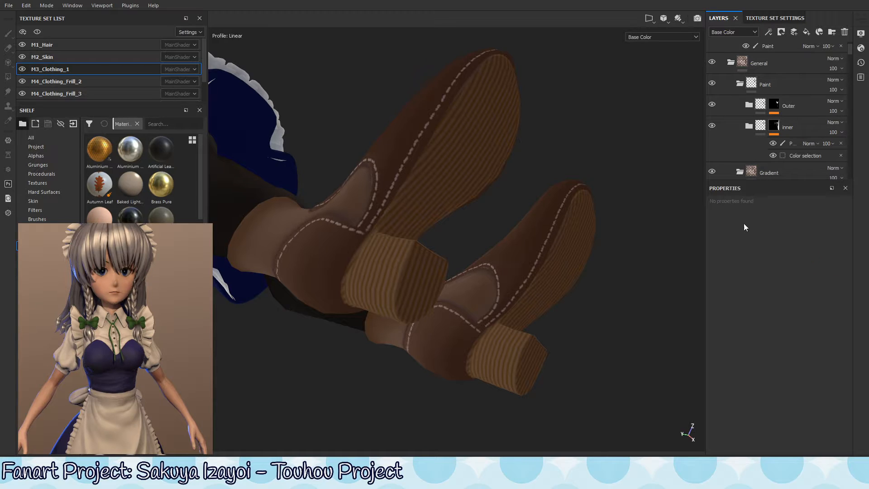
Step: Create a new folder named Sole above the Outer folder in the Paint group
click(812, 100)
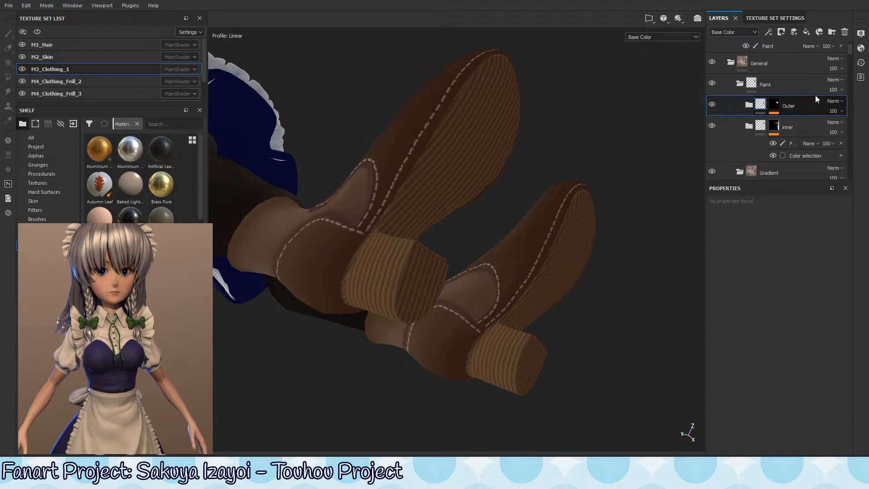
click(832, 31)
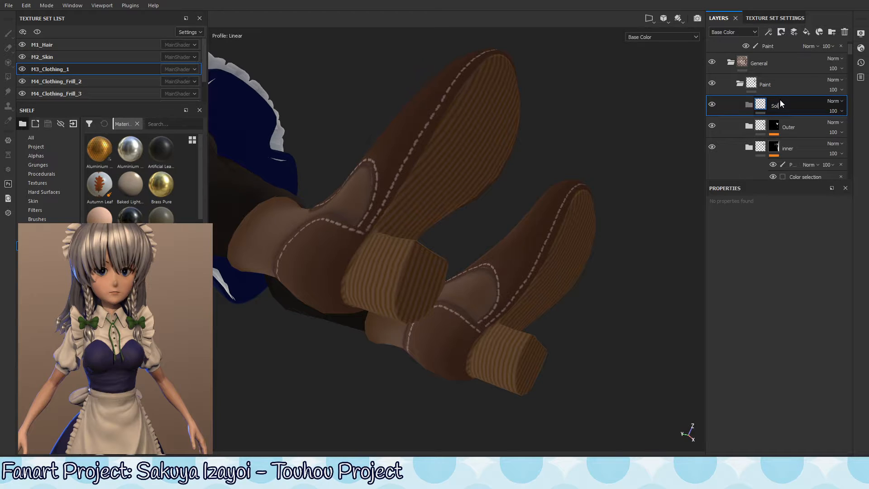
text(e)
key(Return)
Step: Expand the Outer folder and put a copy of its top Fill layer 23 layer into the Sole folder
click(749, 126)
click(805, 148)
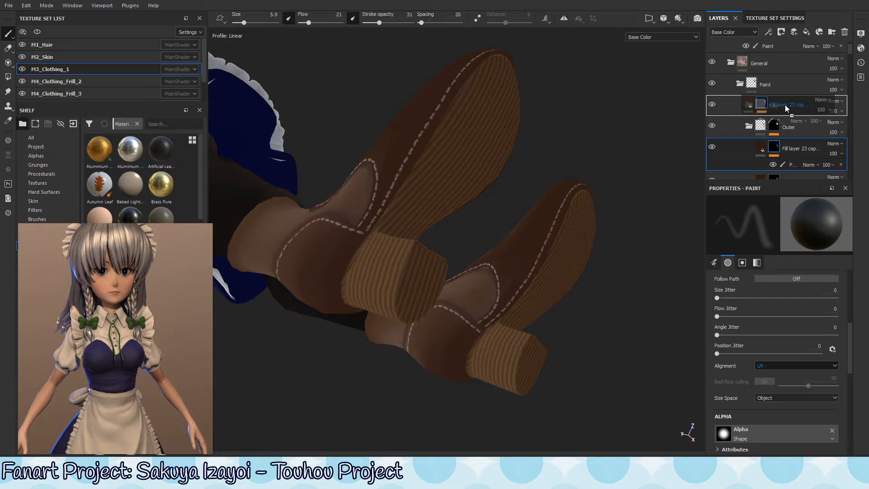
drag(785, 105, 783, 111)
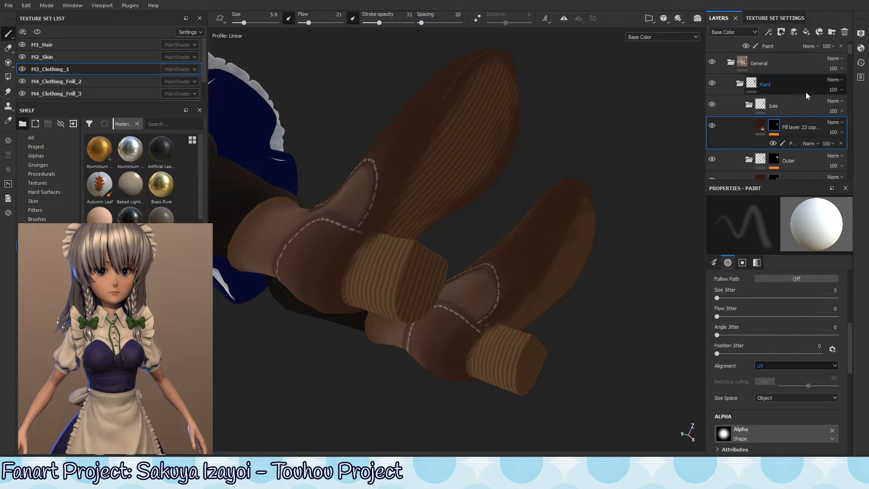
Step: Delete the paint effect from the mask of the fill layer in the Sole folder
click(761, 127)
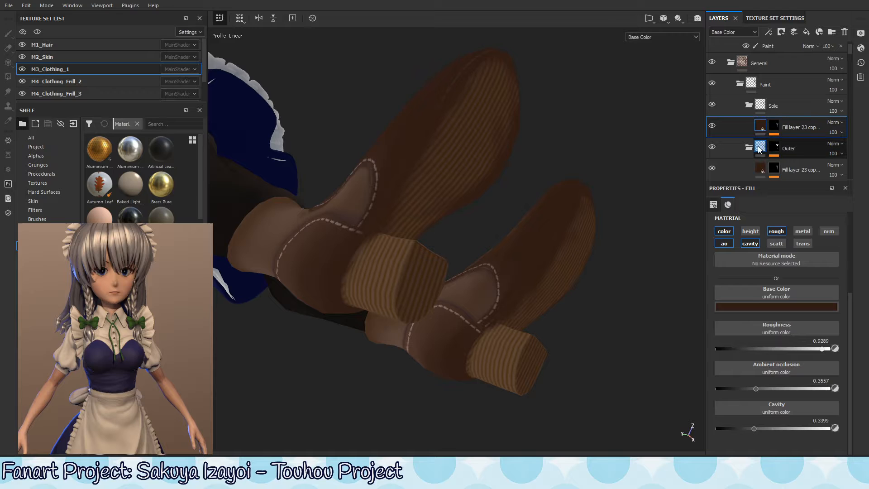
click(774, 127)
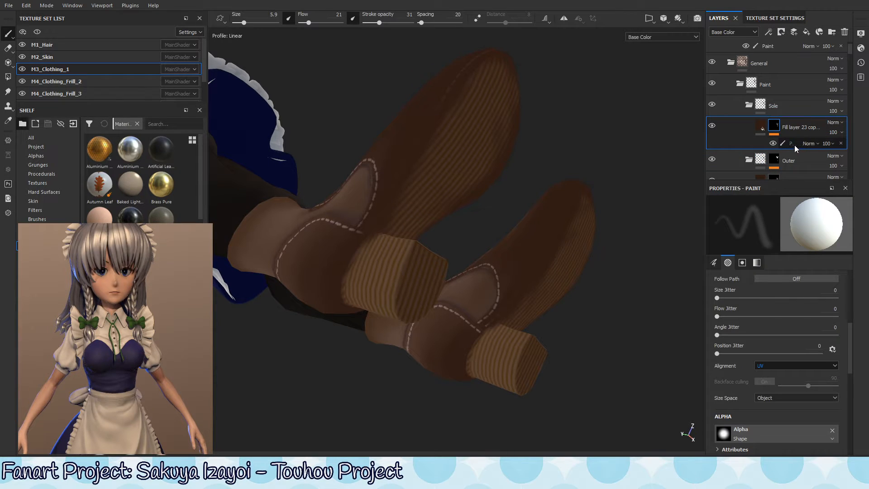
click(841, 143)
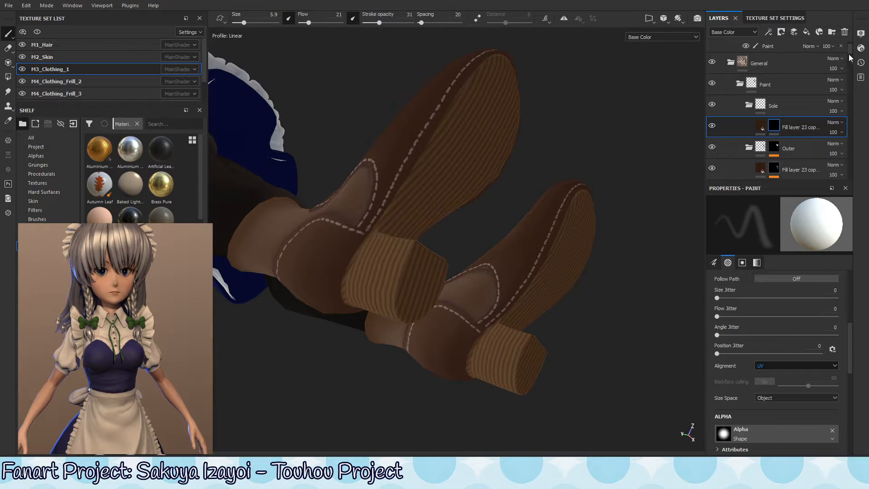
Step: Copy the WoodenSole folder's mask and paste it into a new black mask on the Sole folder
drag(849, 53, 851, 82)
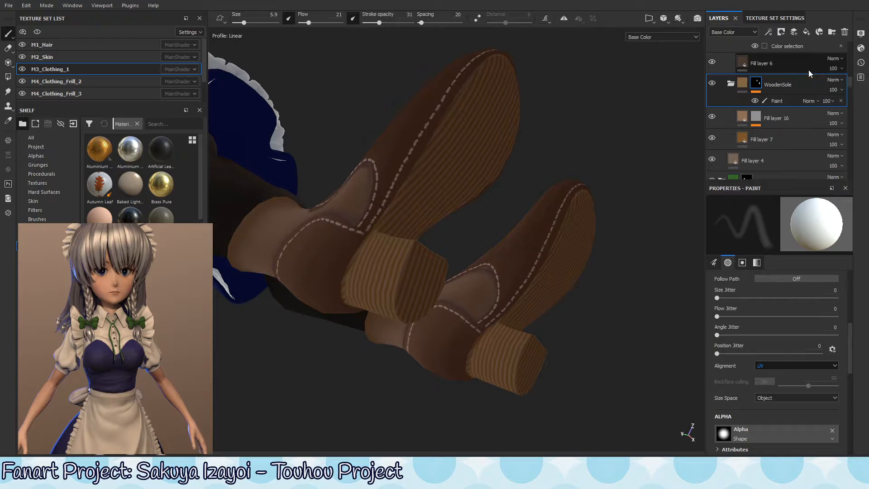
right_click(752, 85)
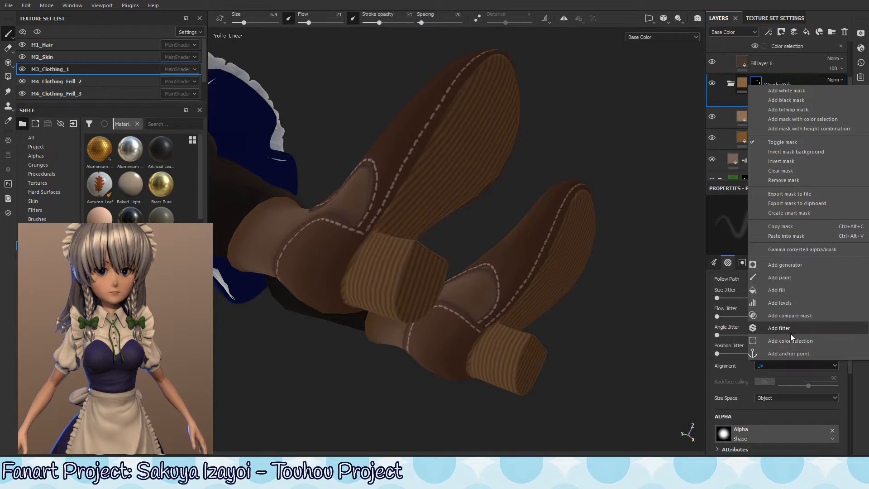
click(789, 228)
drag(851, 85, 851, 55)
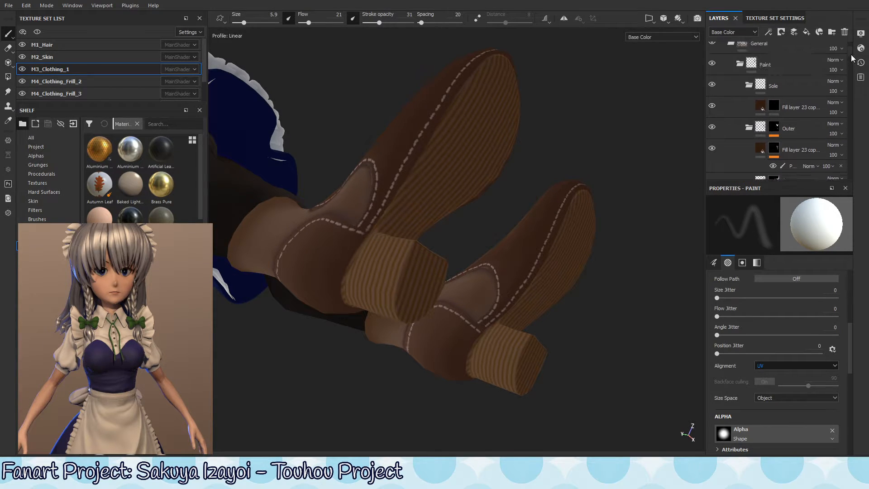
right_click(755, 96)
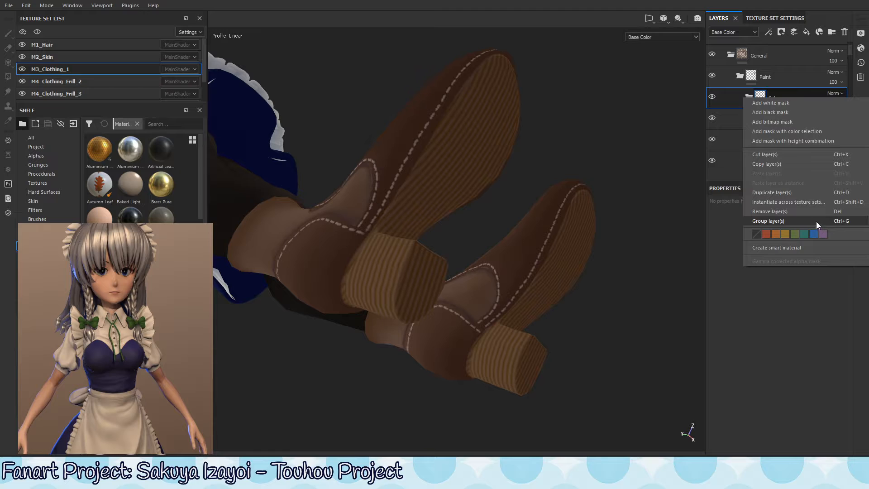
click(780, 112)
right_click(779, 94)
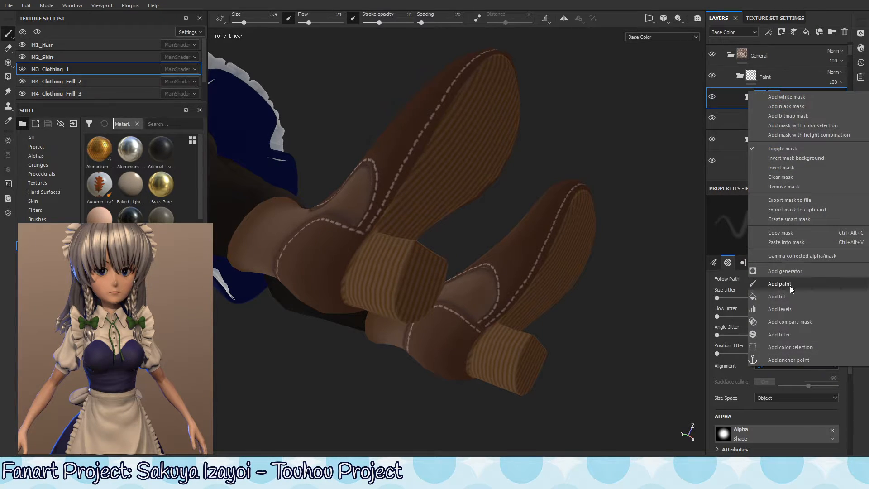
click(797, 243)
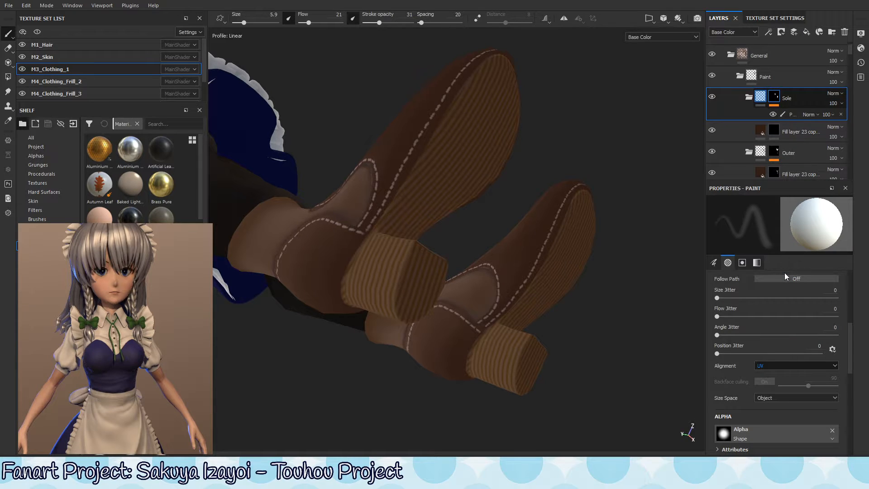
Step: Select the paint effect on the Sole folder's mask and inspect the boot soles and heels from below
click(796, 114)
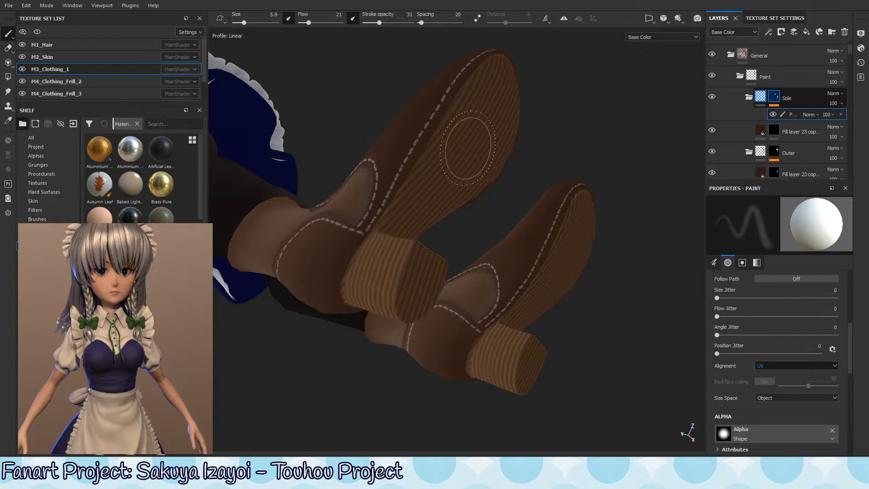
mouse_move(460, 145)
alt+mouse_down()
mouse_move(471, 145)
mouse_move(435, 136)
mouse_move(483, 172)
alt+mouse_up()
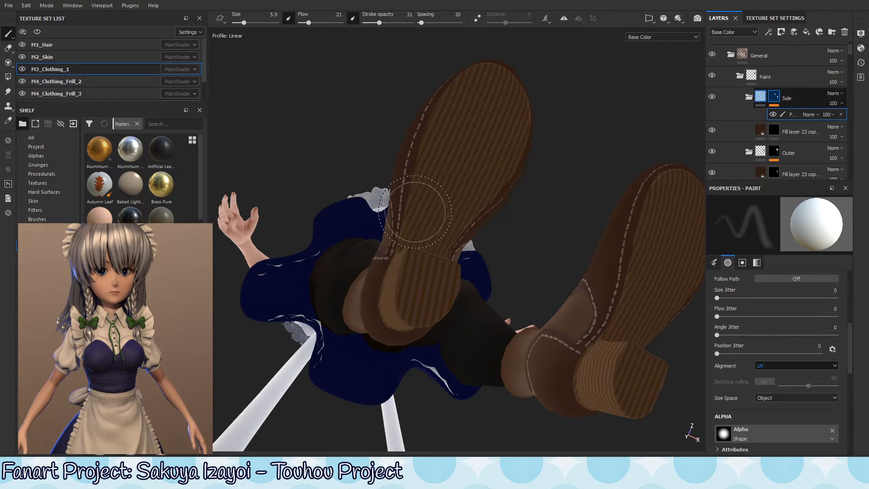
key(x)
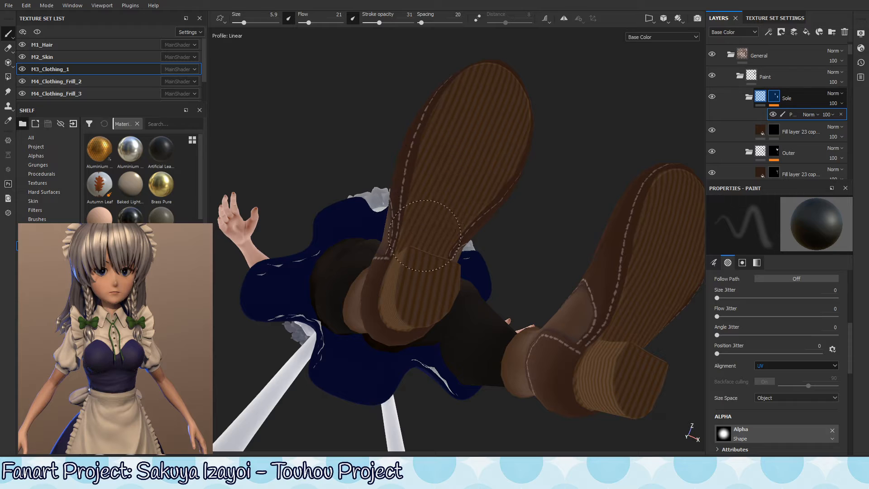
key(x)
click(791, 98)
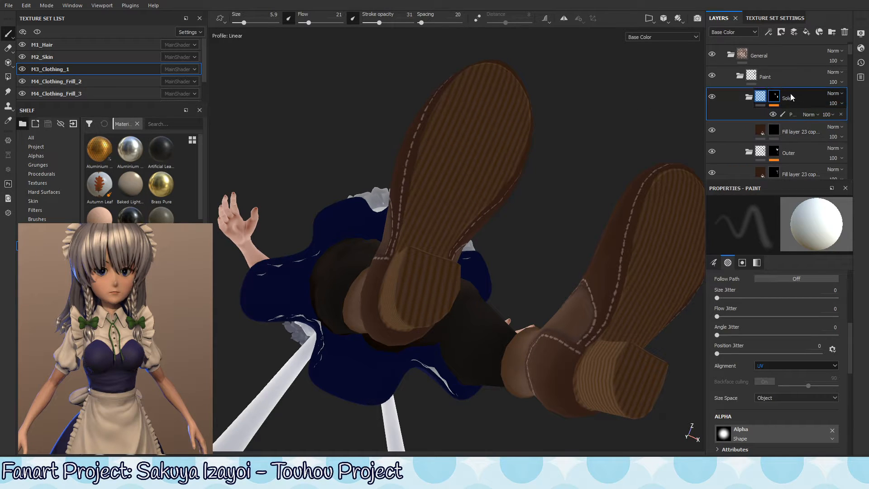
click(809, 114)
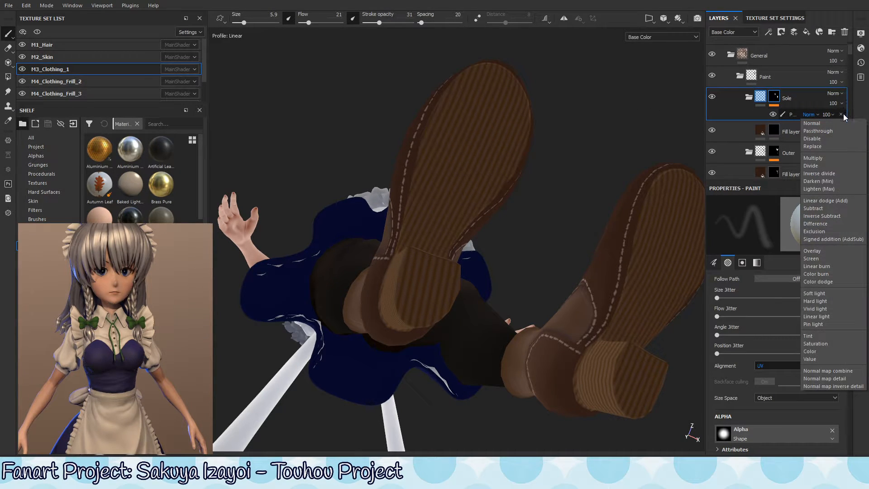
click(844, 114)
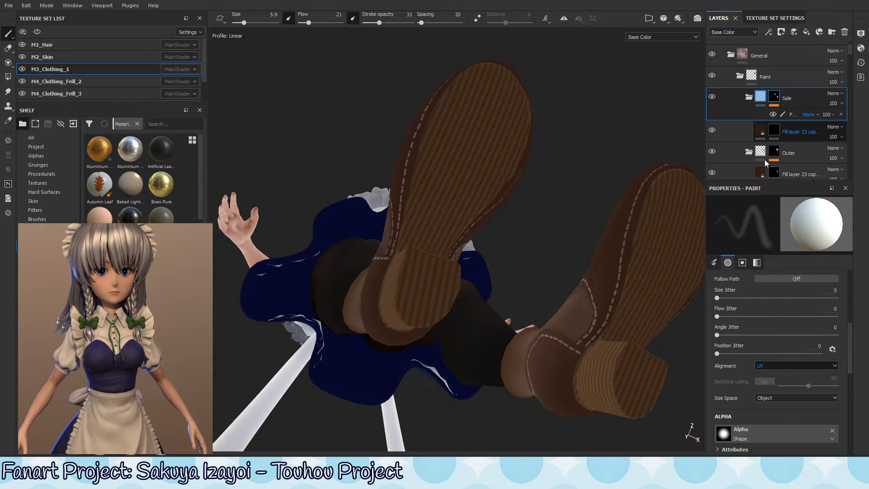
click(840, 114)
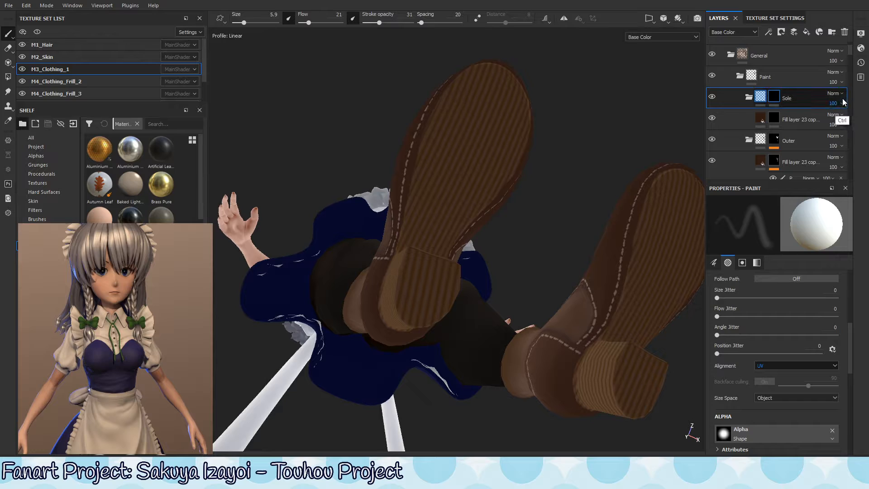
key(ctrl+z)
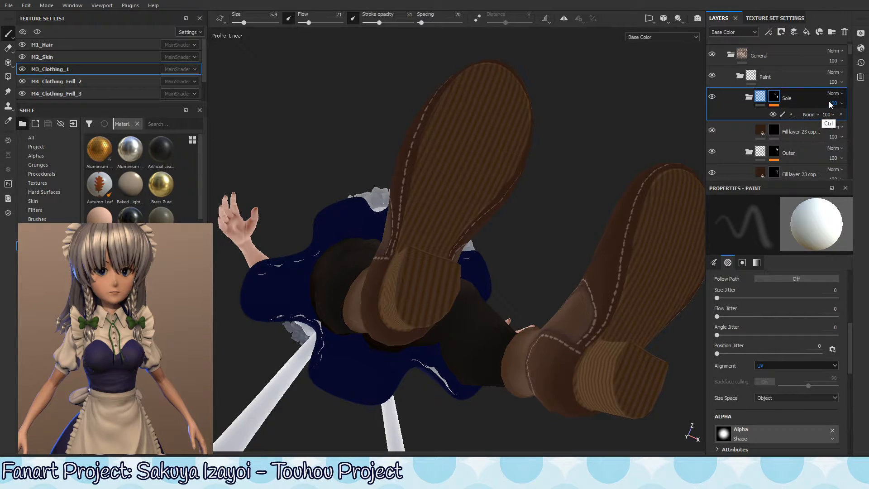
click(712, 97)
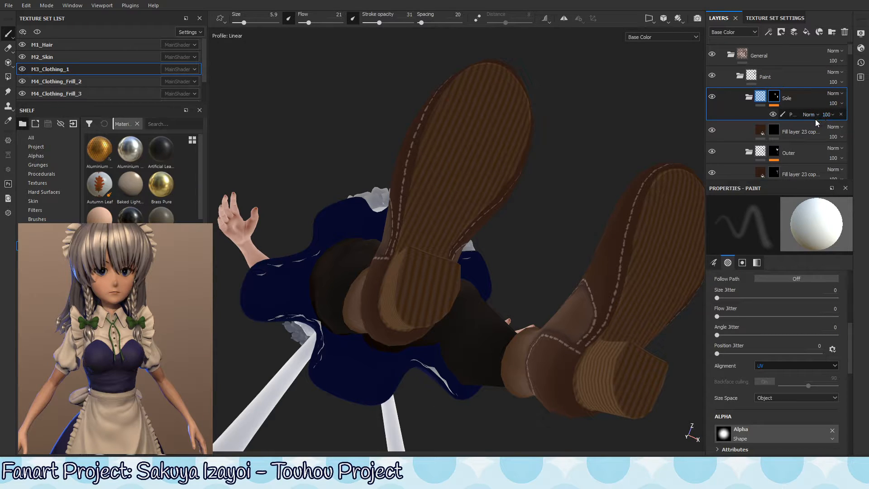
Step: Add a paint effect to the mask of the Fill layer 23 copy in the Sole folder
click(793, 132)
right_click(787, 128)
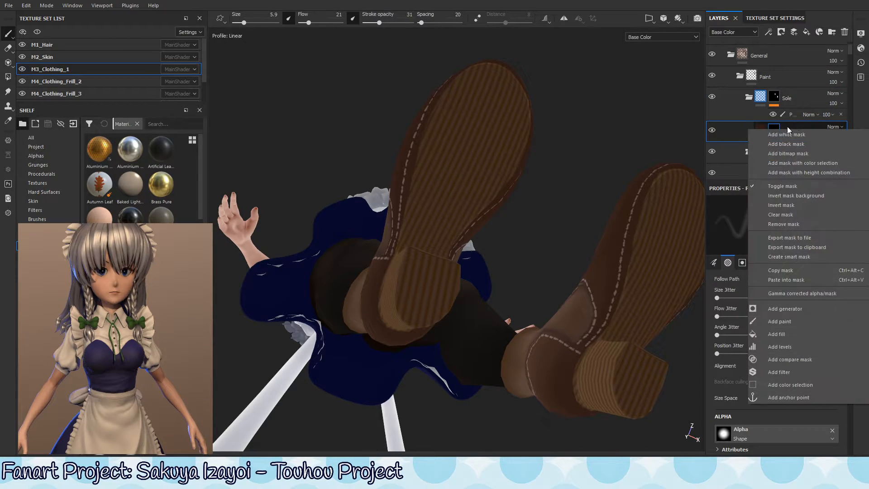
click(792, 321)
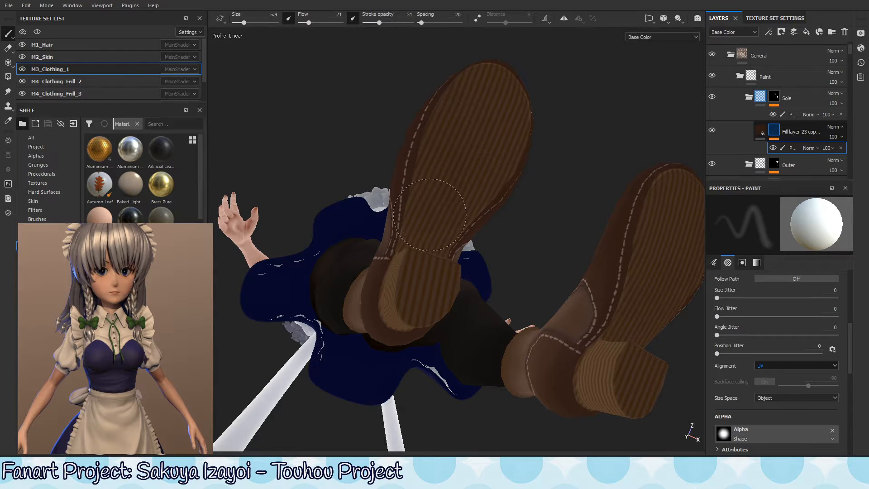
alt+drag(466, 202, 412, 194)
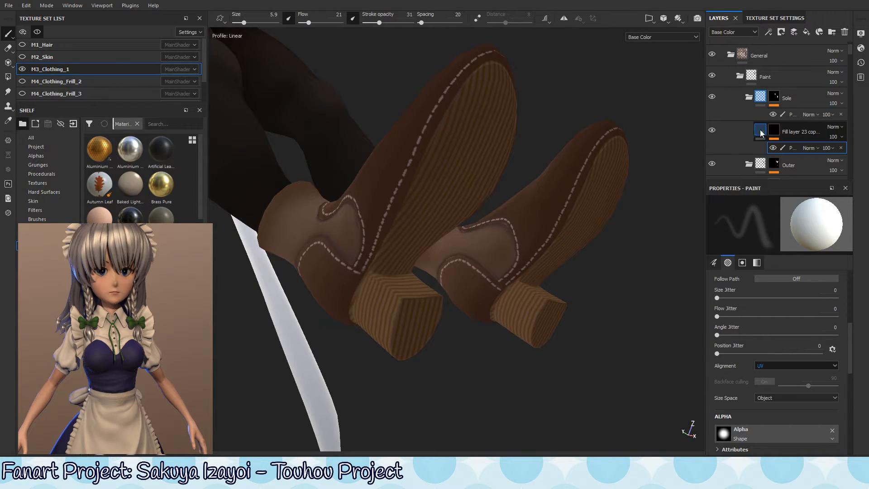
Step: Set the Sole fill layer's base color to a dark, saturated brown with RGB about 0.022, 0.005, 0.001
click(799, 131)
click(750, 308)
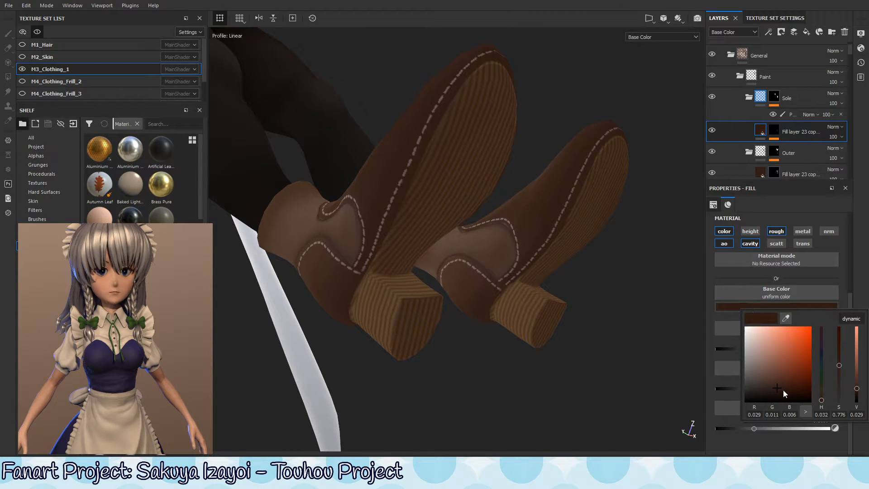
drag(785, 388, 781, 381)
drag(778, 358, 795, 390)
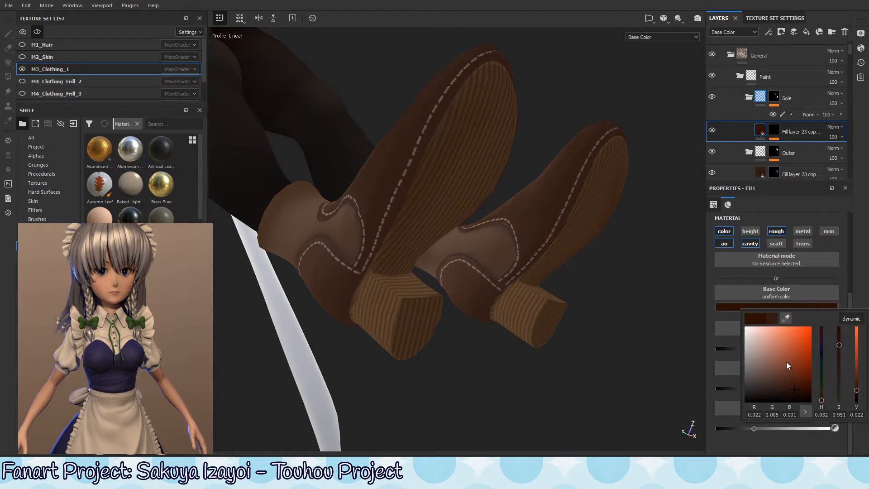
Step: Clear the mask of the Sole fill layer and add a fresh paint effect to it
click(778, 122)
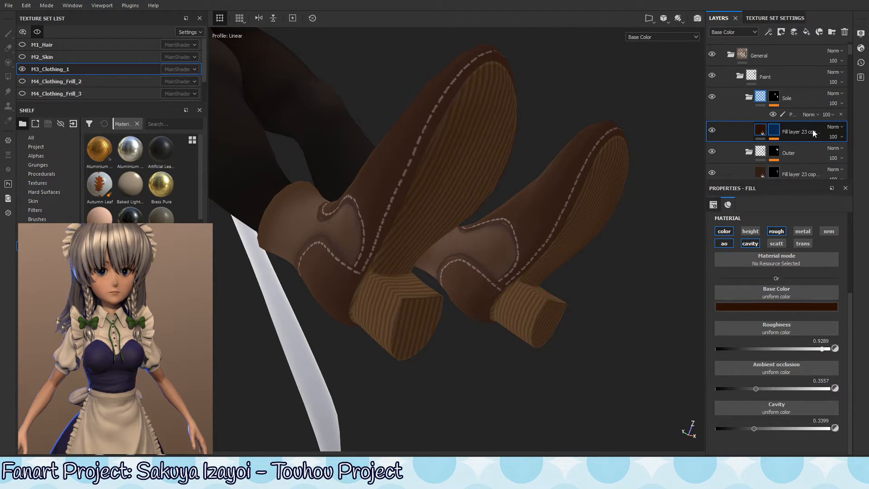
right_click(775, 129)
click(799, 215)
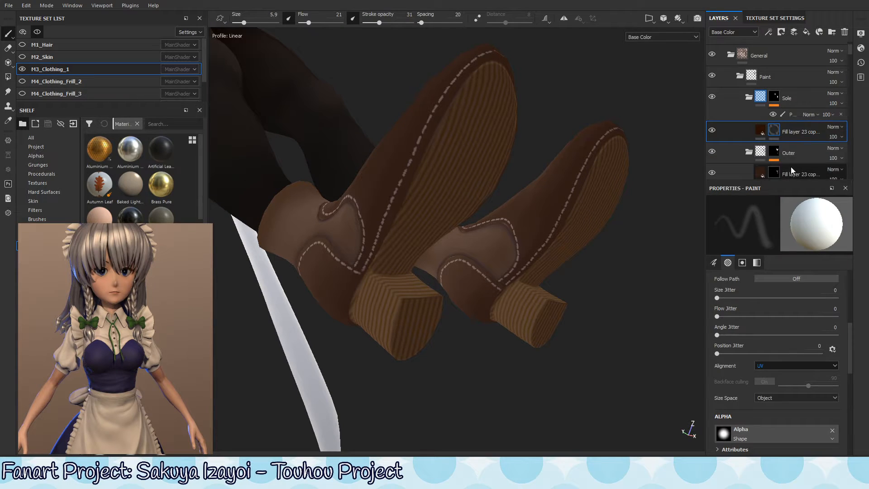
right_click(775, 130)
click(796, 323)
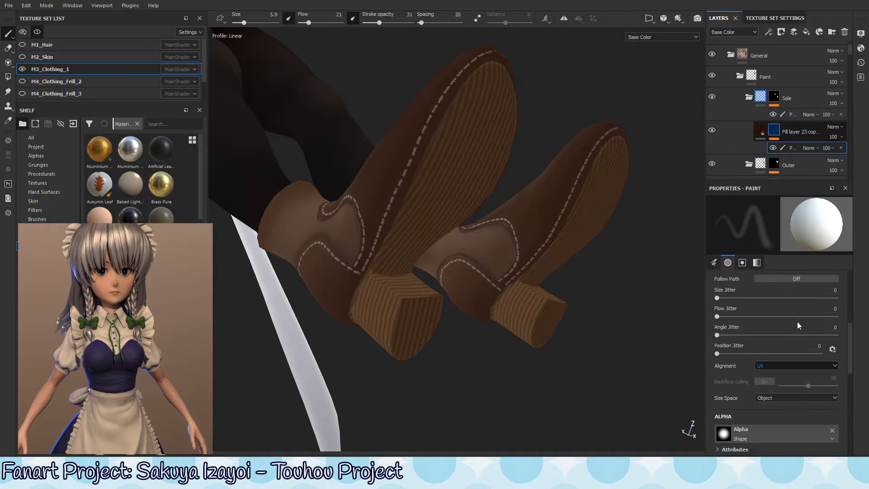
Step: Paint dark shading over the underside of a boot sole in white on the mask, with flow 49 and brush sizes 2.21 and 7.78
ctrl+drag(460, 196, 487, 196)
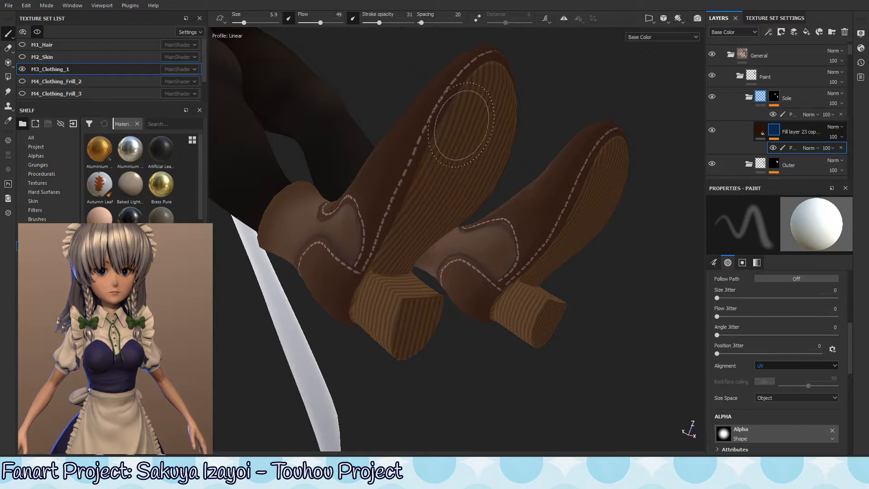
alt+drag(423, 229, 436, 221)
mouse_move(440, 185)
ctrl+right_down()
mouse_move(417, 190)
mouse_move(423, 198)
ctrl+right_up()
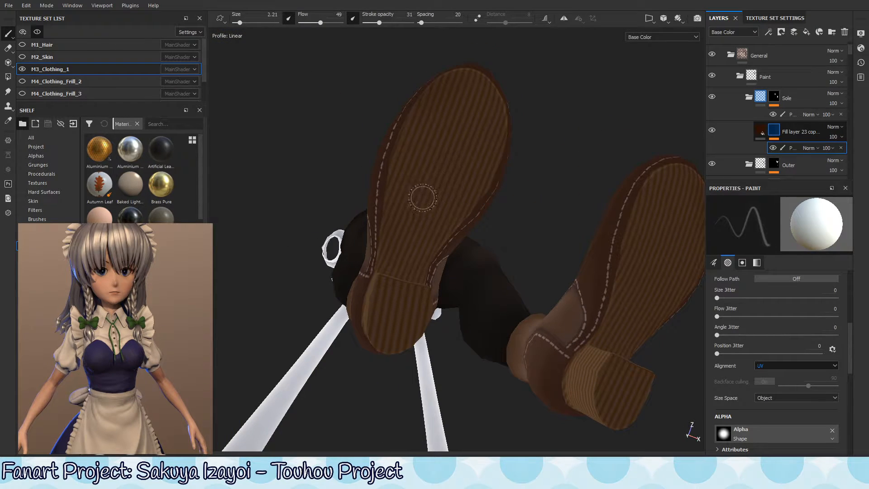
mouse_move(852, 338)
mouse_down()
mouse_move(853, 419)
mouse_move(856, 272)
mouse_up()
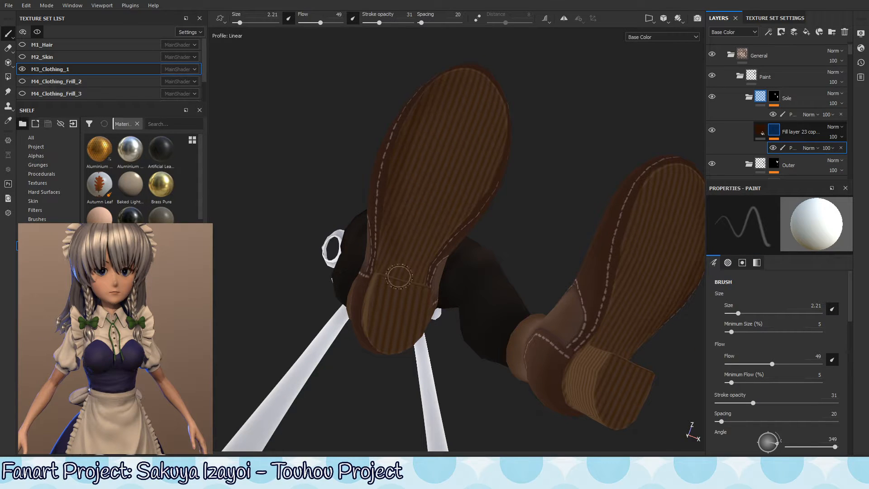
mouse_move(425, 208)
alt+mouse_down()
mouse_move(435, 204)
mouse_move(430, 195)
alt+mouse_up()
ctrl+right_drag(426, 194, 459, 196)
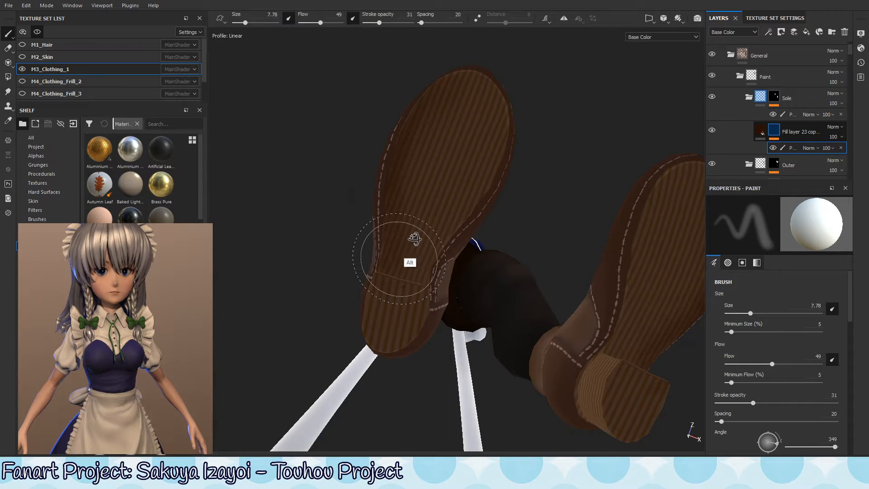
Step: Lighten the shading across the sole by painting black on the mask, with brush sizes 7.78 and 3.37
mouse_move(407, 234)
alt+mouse_down()
mouse_move(414, 298)
mouse_move(368, 282)
mouse_move(394, 250)
mouse_move(369, 257)
alt+mouse_up()
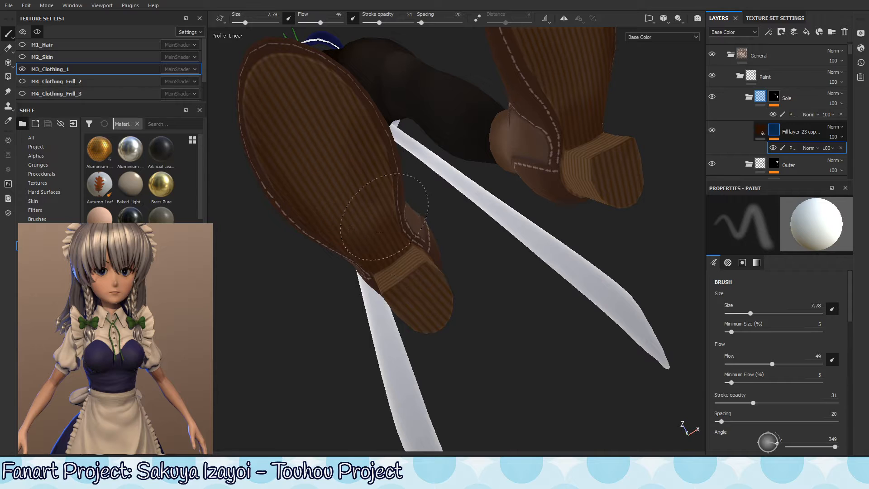
alt+drag(349, 195, 342, 214)
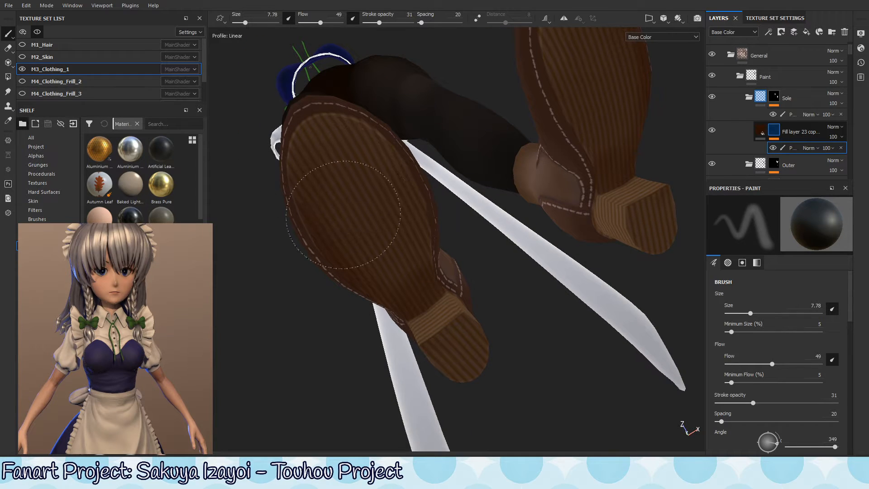
alt+drag(369, 260, 388, 188)
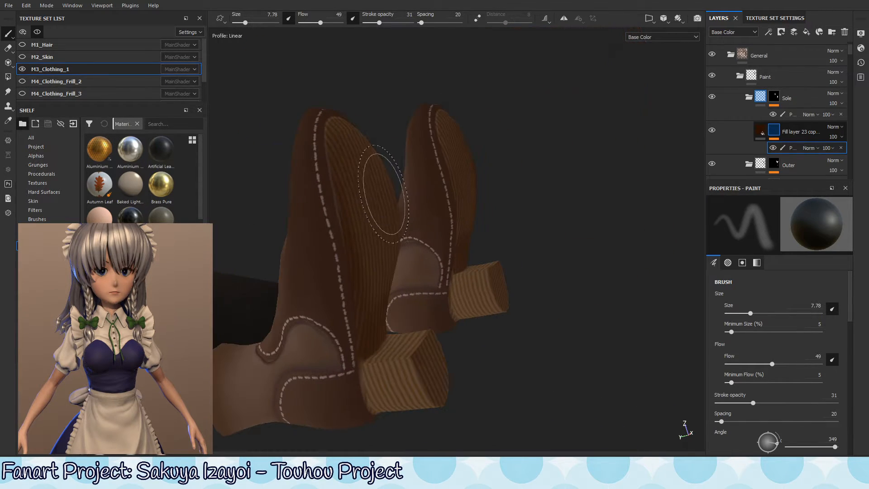
mouse_move(384, 193)
ctrl+right_down()
mouse_move(349, 211)
mouse_move(372, 199)
ctrl+right_up()
alt+drag(371, 198, 339, 223)
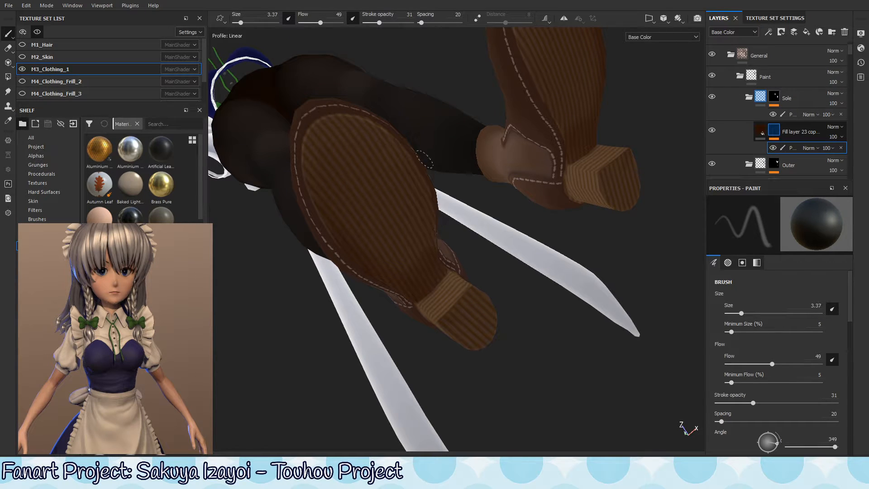
Step: Rebuild the dark shading along the sole in white with brush size 4.06, and blend it in black at size 11.39
key(x)
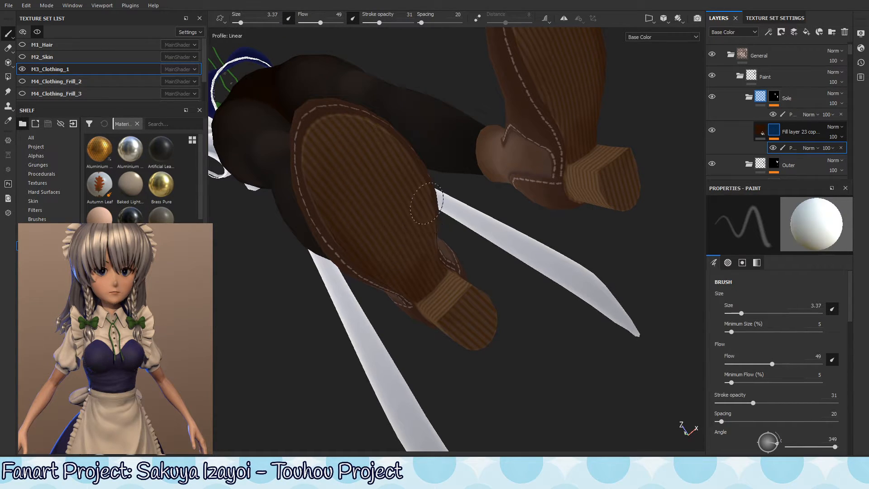
mouse_move(446, 248)
alt+mouse_down()
mouse_move(439, 299)
mouse_move(404, 237)
mouse_move(399, 290)
mouse_move(429, 328)
mouse_move(412, 265)
mouse_move(417, 176)
mouse_move(399, 163)
alt+mouse_up()
ctrl+right_drag(399, 163, 416, 167)
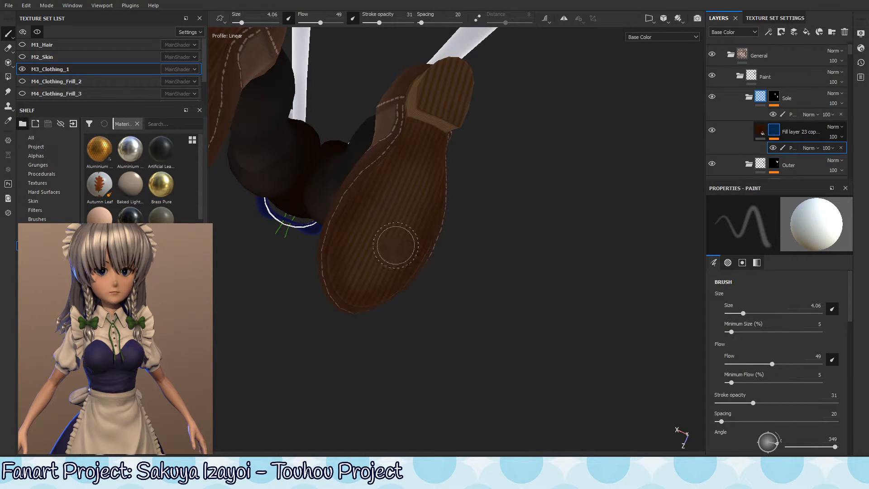
mouse_move(342, 327)
alt+mouse_down()
mouse_move(407, 233)
mouse_move(378, 228)
mouse_move(380, 256)
alt+mouse_up()
ctrl+right_drag(368, 224, 374, 235)
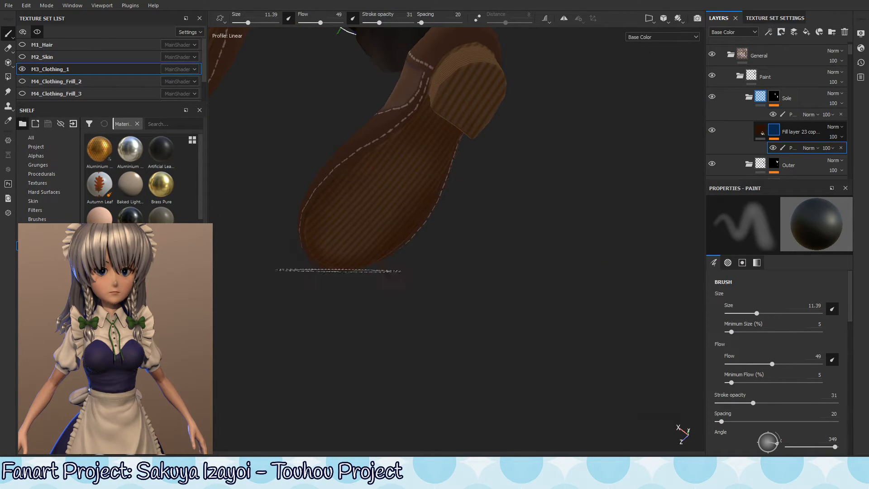
Step: Balance the shading between the toe and arch of the sole, alternating white and black mask paint at brush size 11.39
key(x)
alt+drag(417, 150, 421, 189)
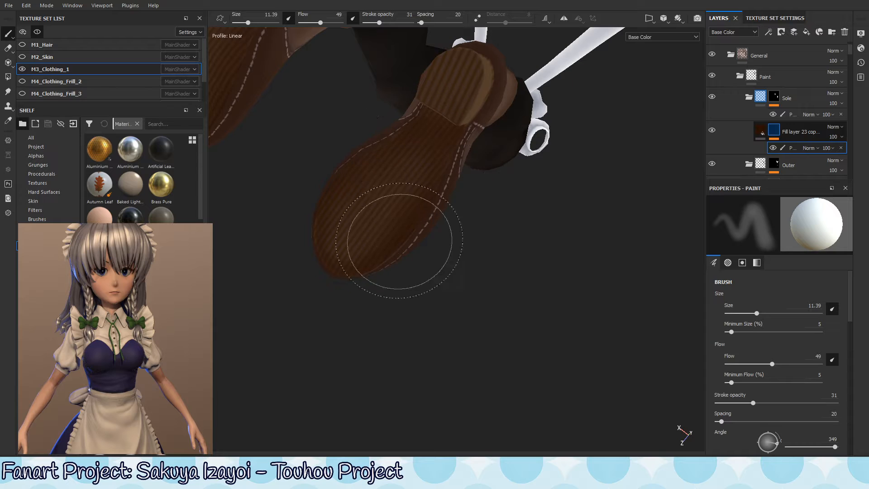
key(x)
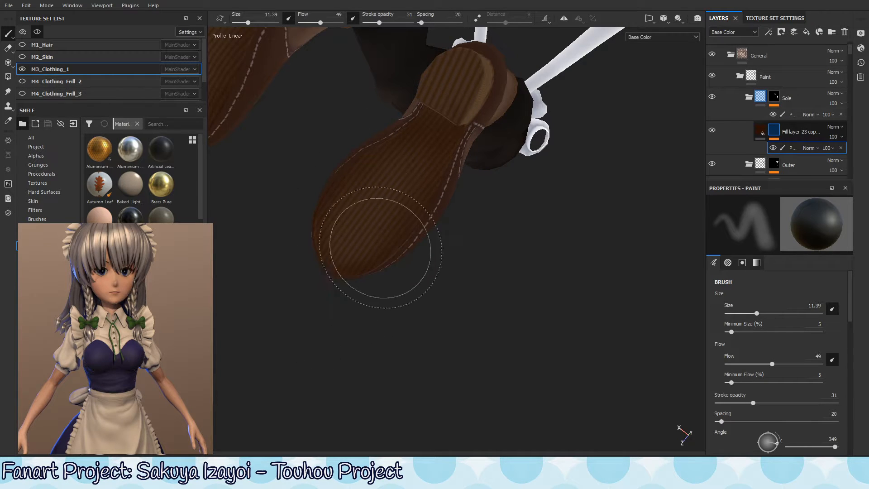
key(x)
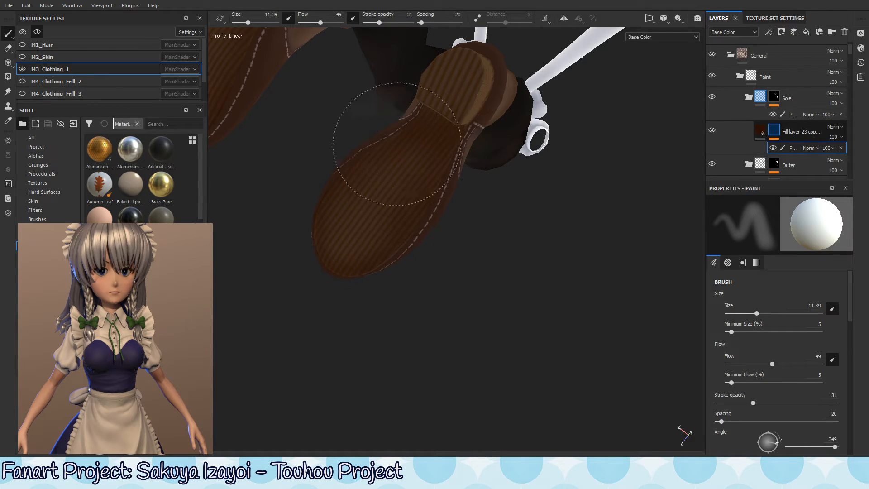
alt+drag(420, 143, 487, 197)
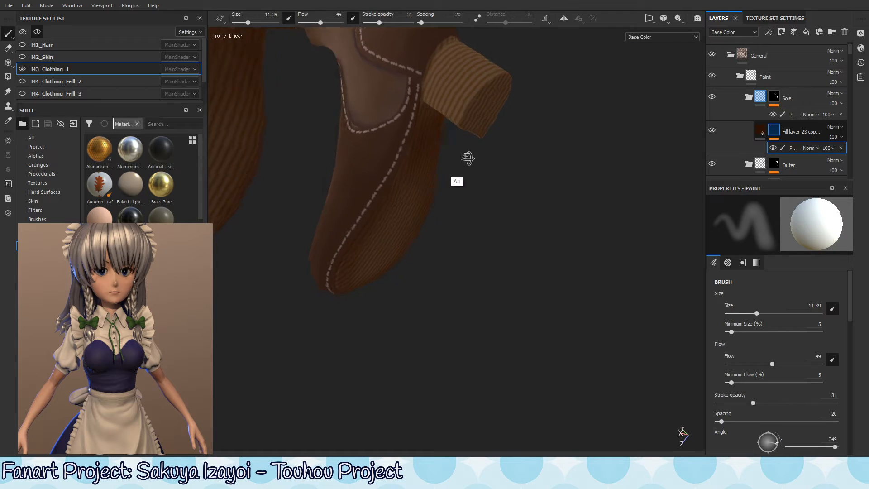
Step: Soften the shading on the ball of the sole in black, and darken the toe edge and arch in white
alt+drag(465, 159, 423, 127)
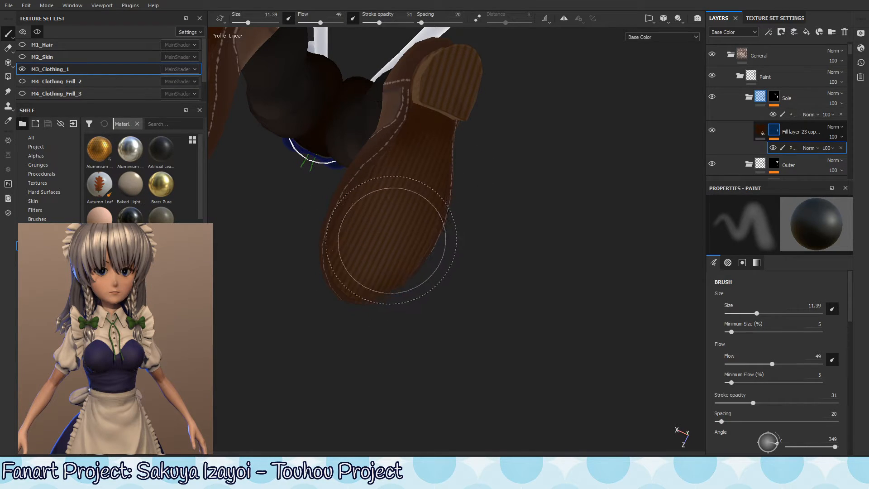
mouse_move(394, 186)
alt+mouse_down()
mouse_move(442, 218)
mouse_move(434, 243)
mouse_move(375, 190)
alt+mouse_up()
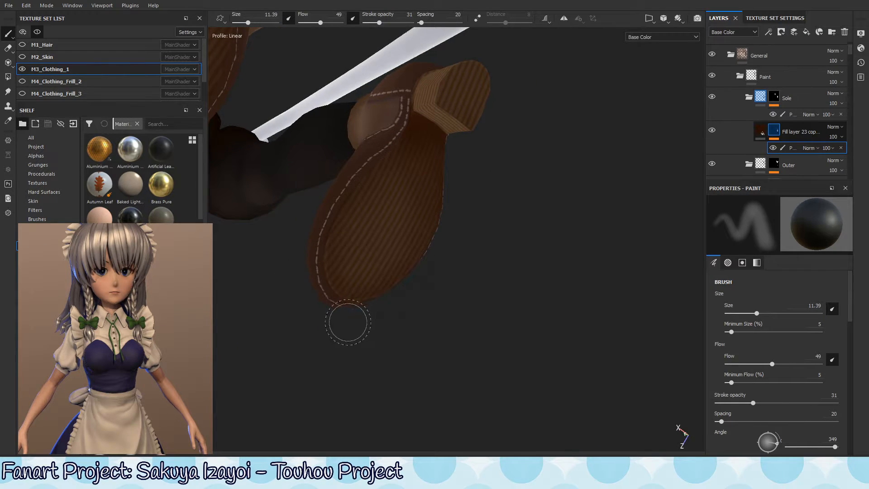
key(x)
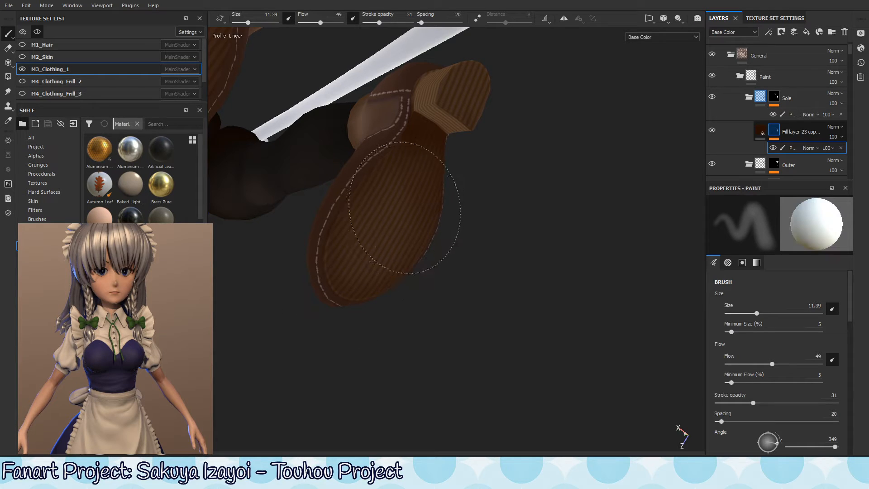
drag(372, 291, 371, 309)
alt+middle_drag(417, 210, 402, 304)
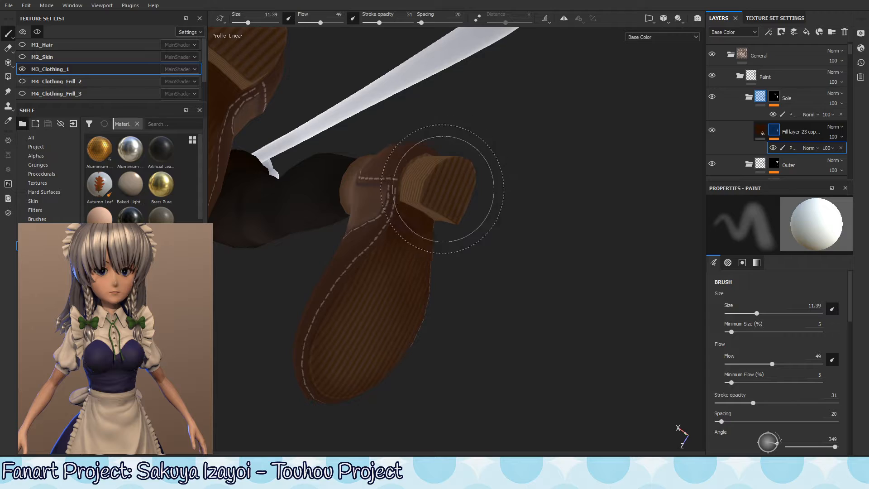
Step: Paint soft dark shading around the wooden heels from the back and side with the 11.39 brush
mouse_move(435, 243)
alt+mouse_down()
mouse_move(437, 229)
mouse_move(434, 248)
mouse_move(392, 304)
mouse_move(427, 269)
mouse_move(444, 208)
mouse_move(432, 235)
mouse_move(447, 212)
mouse_move(439, 219)
mouse_move(468, 219)
mouse_move(448, 197)
mouse_move(452, 225)
mouse_move(460, 225)
mouse_move(485, 173)
alt+mouse_up()
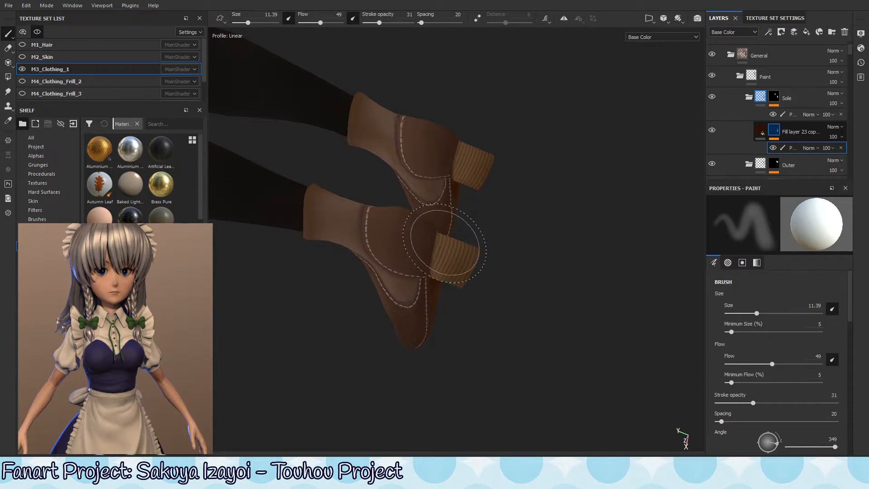
alt+drag(465, 290, 459, 306)
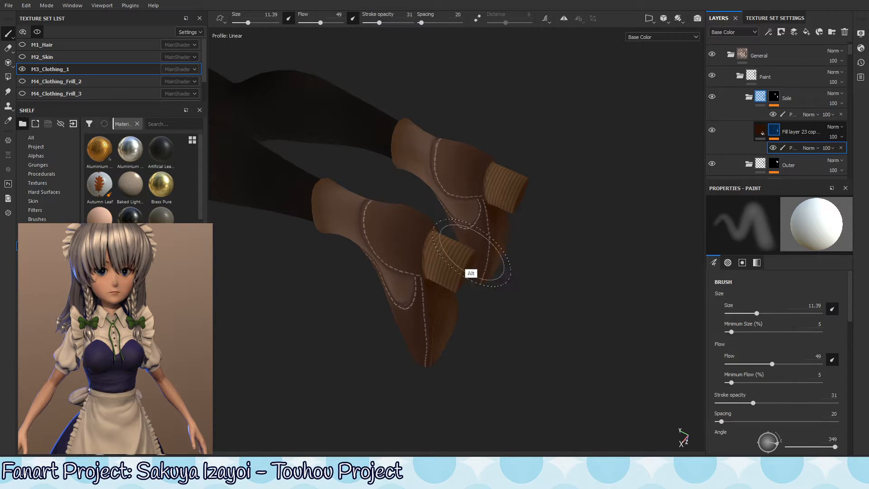
mouse_move(471, 267)
alt+mouse_down()
mouse_move(462, 243)
mouse_move(455, 252)
alt+mouse_up()
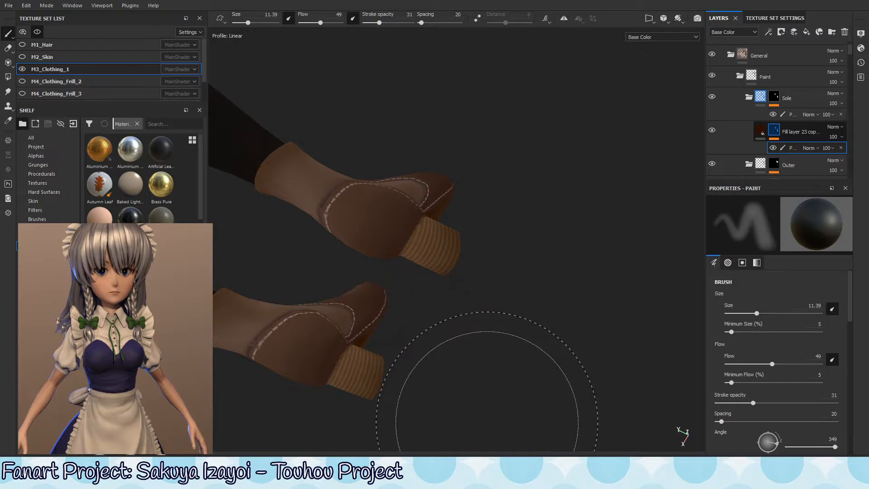
Step: Undo the last black stroke on the heel, and darken the joint between heel and upper in white with brush size 2.5
alt+drag(437, 194, 444, 143)
alt+right_drag(444, 144, 573, 197)
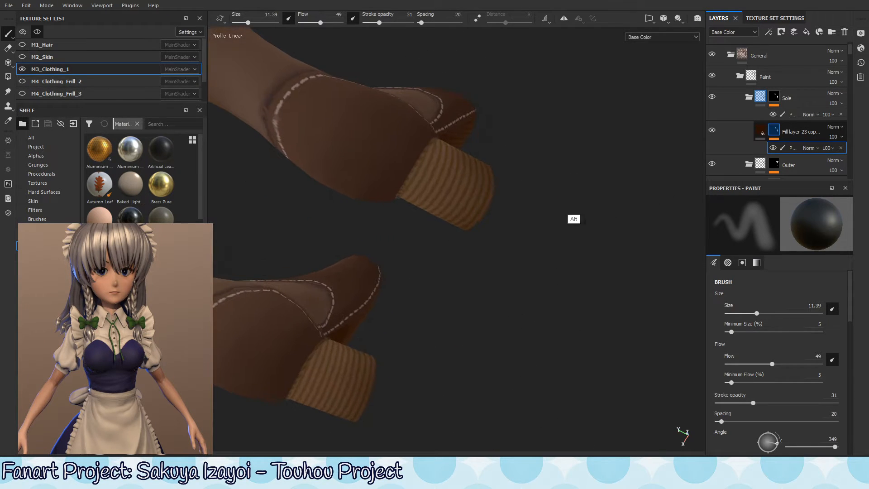
alt+drag(572, 197, 497, 213)
ctrl+right_drag(470, 123, 378, 169)
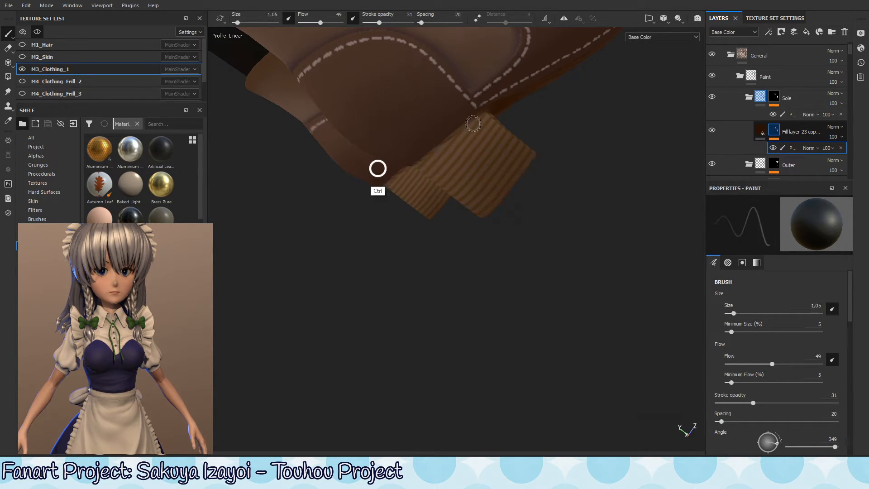
mouse_move(439, 142)
alt+mouse_down()
mouse_move(509, 120)
mouse_move(467, 114)
alt+mouse_up()
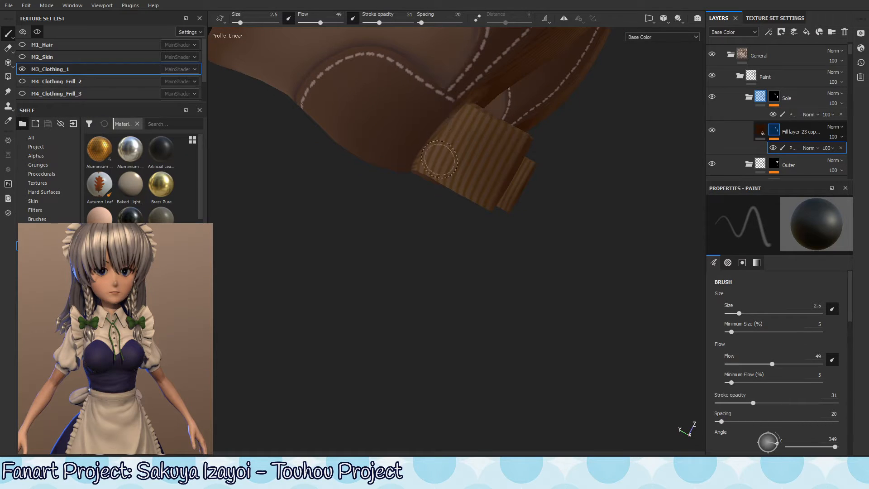
key(ctrl+z)
key(x)
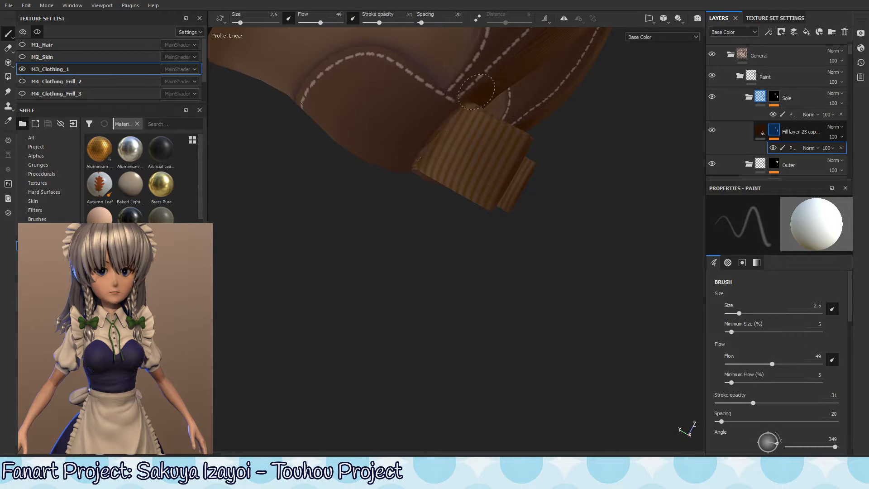
drag(476, 91, 453, 120)
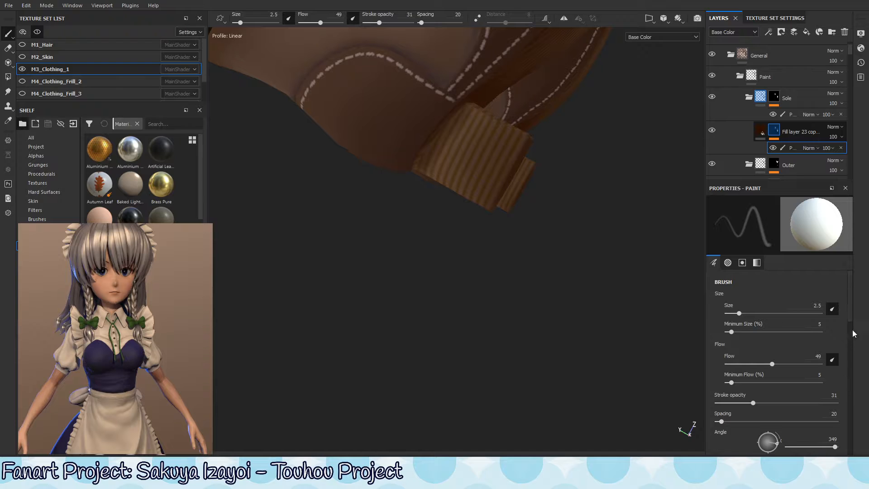
Step: Extend the white mask shading along the heel's upper edge around the inner and outer sides at brush size 2.5
scroll(850, 362, down, 5)
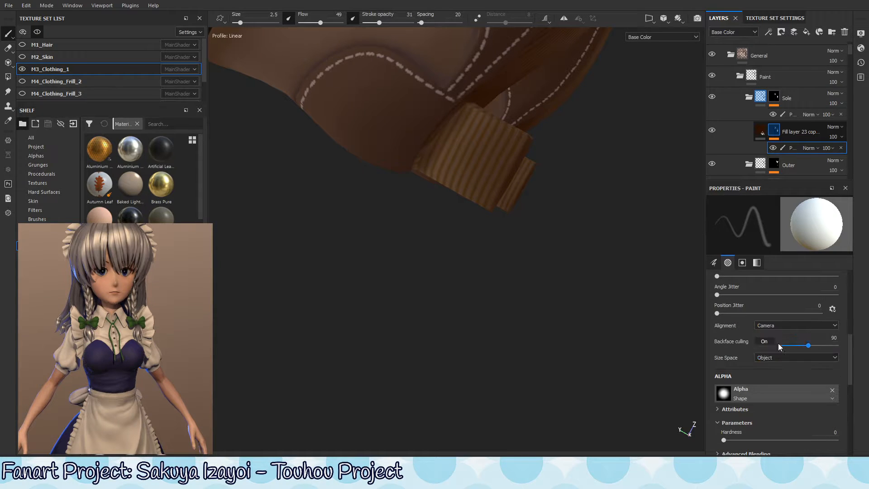
mouse_move(462, 108)
mouse_down()
mouse_move(482, 89)
mouse_move(442, 122)
mouse_move(369, 154)
mouse_move(353, 149)
mouse_move(306, 183)
mouse_move(412, 81)
mouse_up()
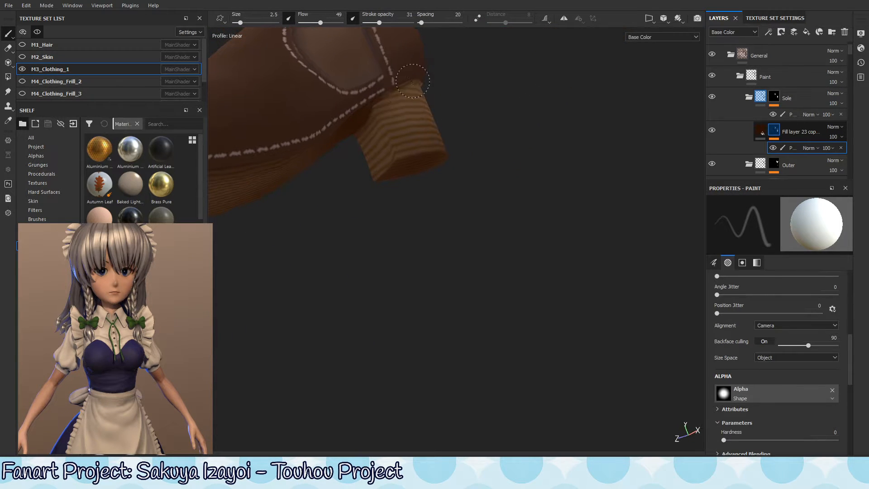
alt+drag(353, 137, 409, 96)
alt+right_drag(399, 243, 396, 294)
alt+drag(395, 294, 387, 272)
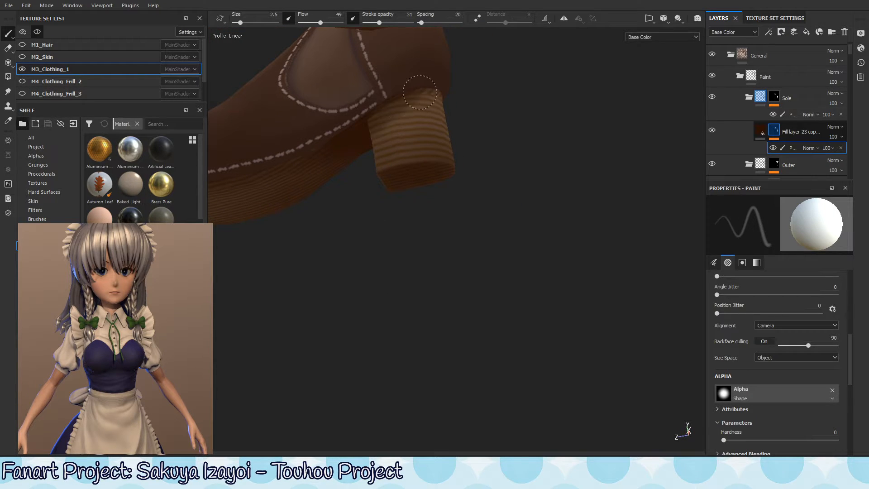
alt+drag(443, 128, 426, 97)
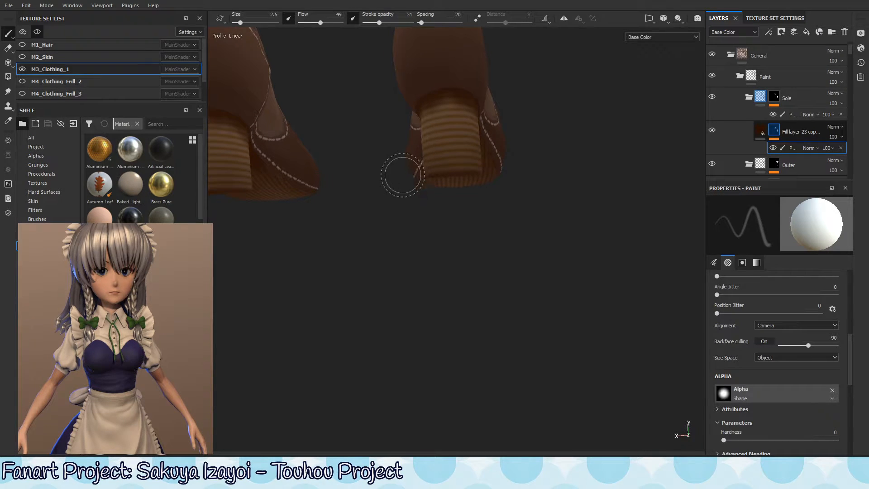
Step: Broaden the dark shading beneath the boot at the tops of the heels in white with brush size 5.47
ctrl+right_drag(444, 110, 470, 112)
mouse_move(427, 115)
alt+mouse_down()
mouse_move(442, 121)
mouse_move(429, 111)
mouse_move(460, 152)
mouse_move(436, 143)
mouse_move(460, 98)
alt+mouse_up()
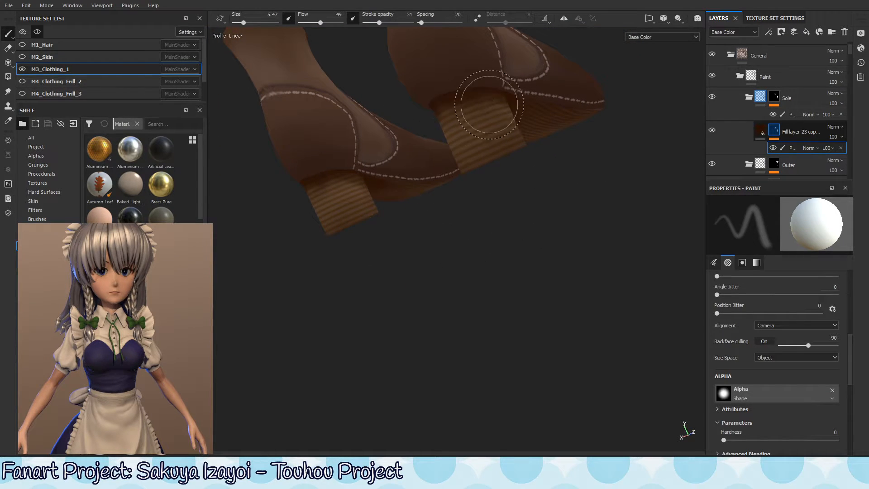
mouse_move(474, 118)
alt+mouse_down()
mouse_move(486, 151)
mouse_move(484, 135)
alt+mouse_up()
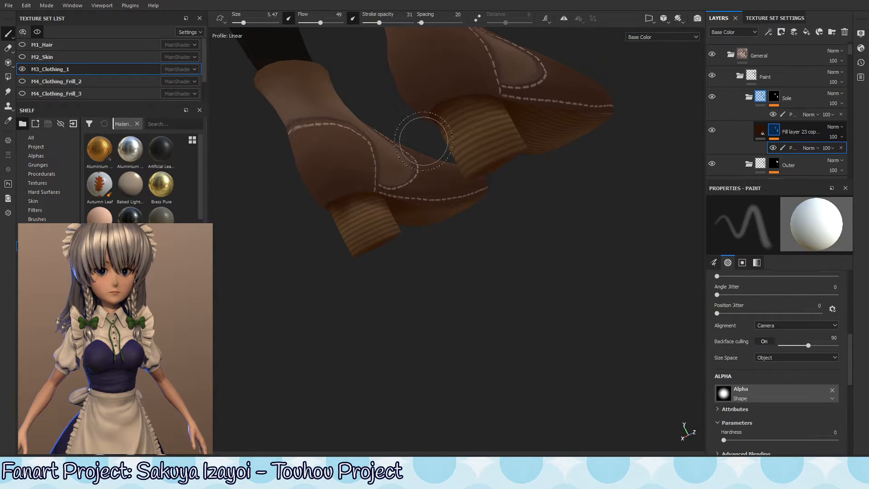
alt+drag(466, 200, 360, 222)
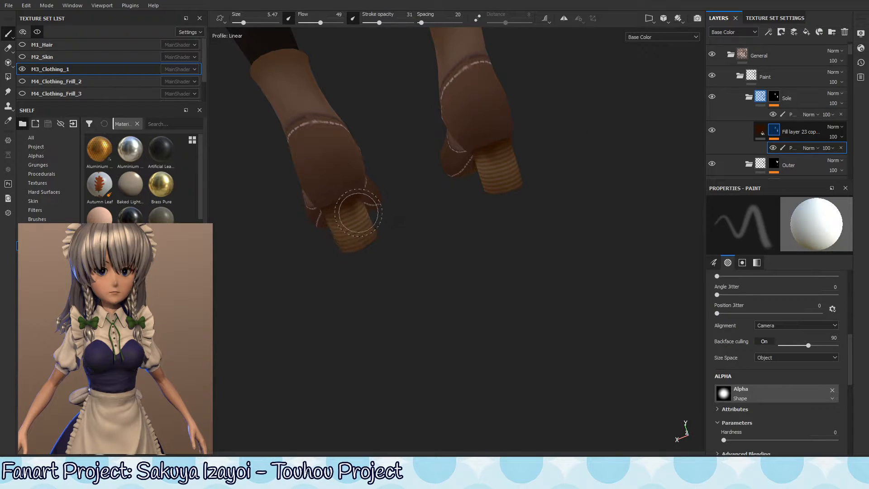
Step: Refine the dark seam at the back and sides of the heels in white with brush sizes 1.79 and 3.68
ctrl+right_drag(350, 225, 329, 223)
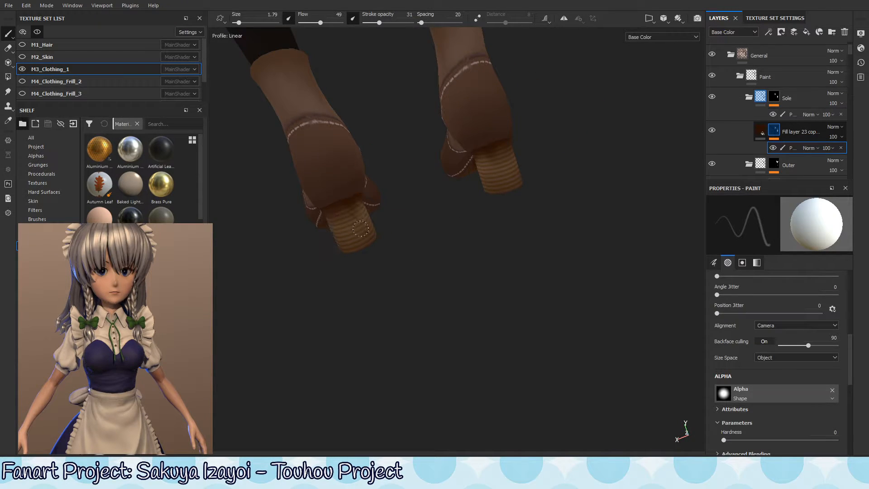
mouse_move(342, 217)
alt+mouse_down()
mouse_move(332, 250)
mouse_move(342, 219)
alt+mouse_up()
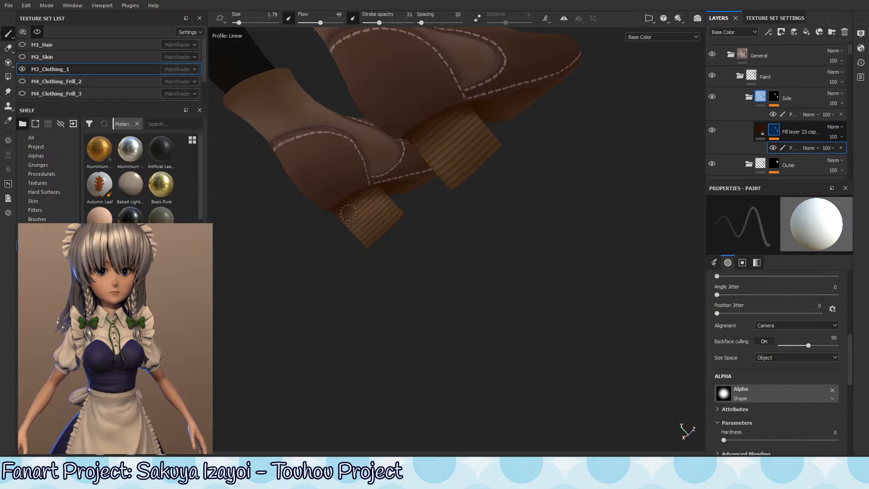
mouse_move(361, 233)
alt+mouse_down()
mouse_move(347, 204)
mouse_move(359, 207)
alt+mouse_up()
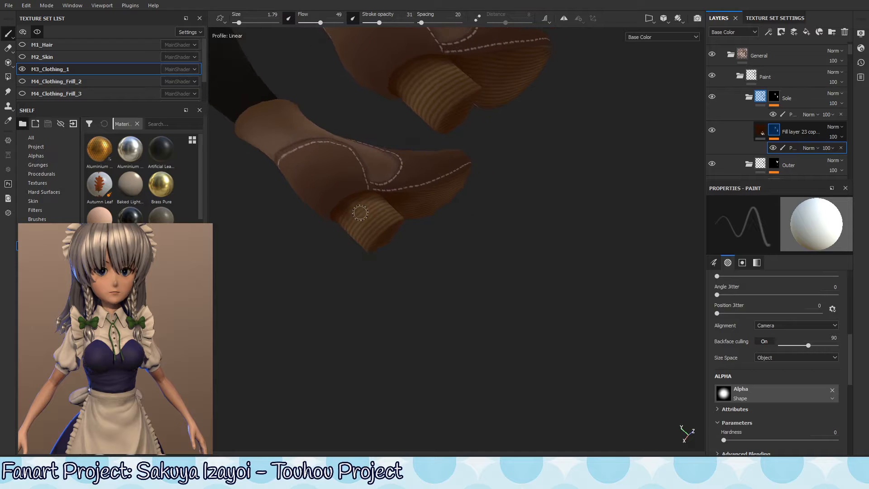
ctrl+right_drag(360, 204, 364, 219)
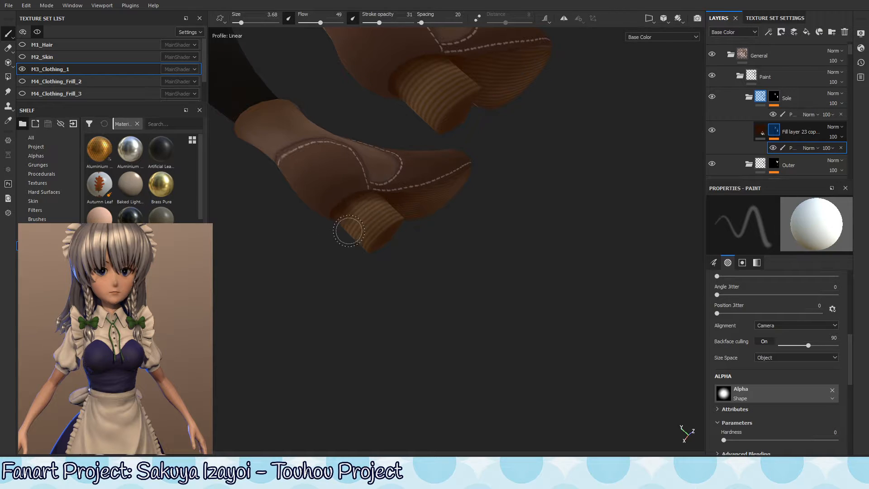
mouse_move(348, 231)
alt+mouse_down()
mouse_move(357, 204)
mouse_move(322, 235)
alt+mouse_up()
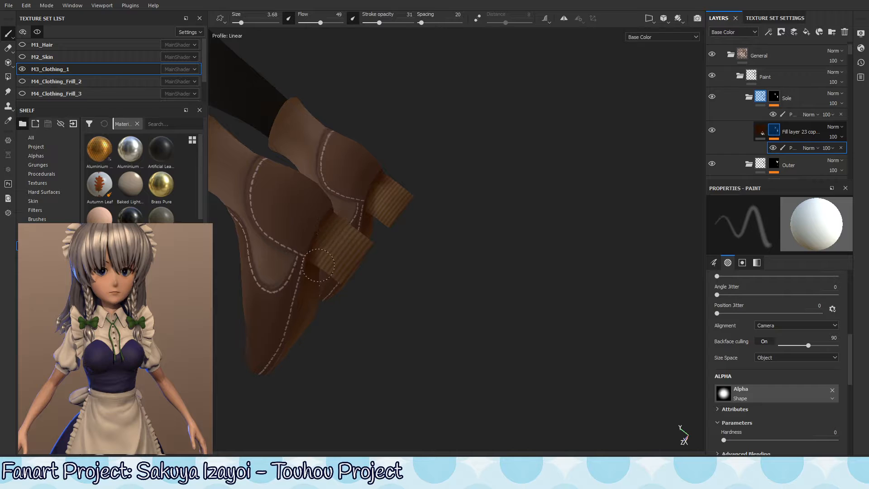
mouse_move(328, 311)
alt+mouse_down()
mouse_move(339, 254)
mouse_move(360, 215)
alt+mouse_up()
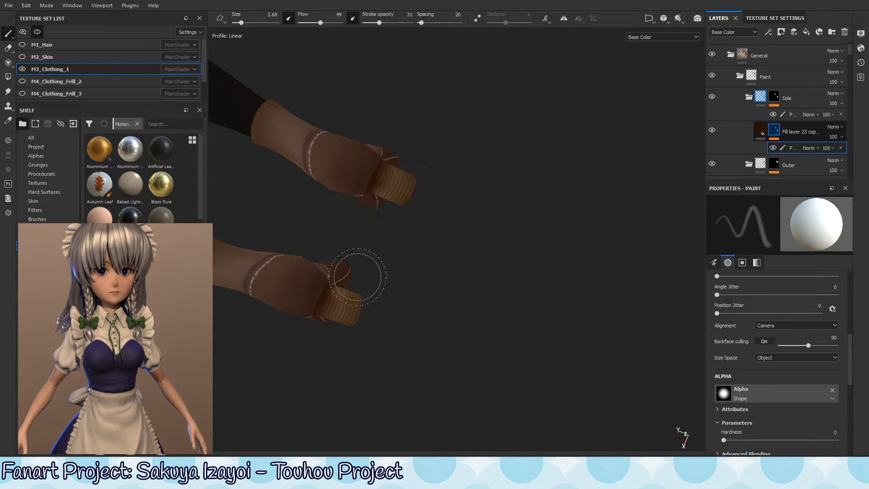
Step: Even out the shading at the back of the heel with black and white mask paint at brush size 2.96
alt+middle_drag(358, 277, 394, 205)
alt+right_drag(394, 205, 487, 243)
mouse_move(355, 226)
ctrl+right_down()
mouse_move(328, 240)
mouse_move(345, 233)
ctrl+right_up()
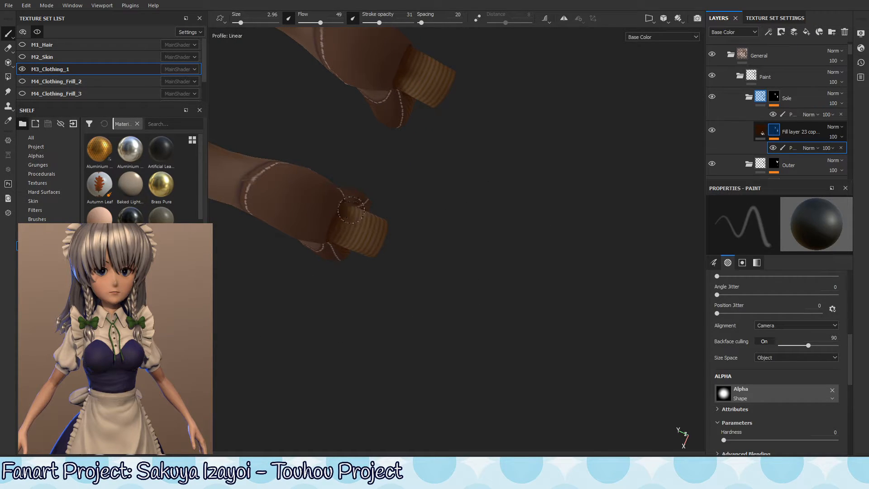
mouse_move(347, 223)
alt+mouse_down()
mouse_move(349, 240)
mouse_move(350, 210)
alt+mouse_up()
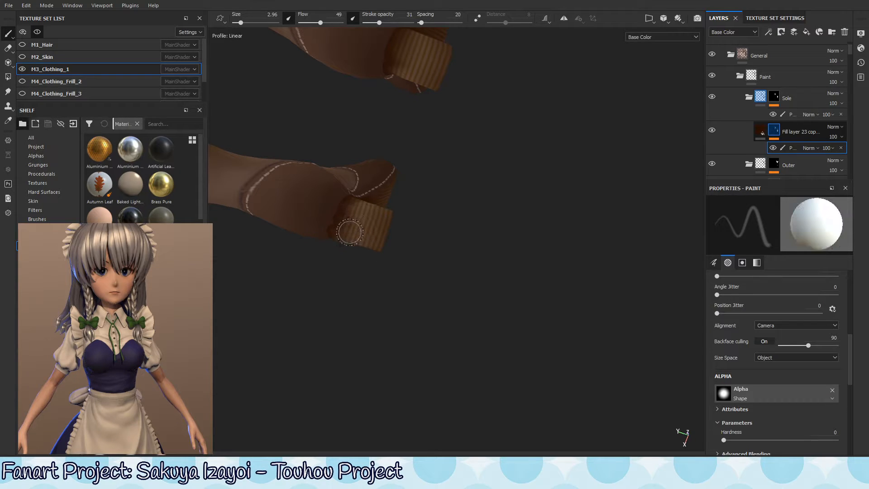
alt+drag(352, 223, 348, 217)
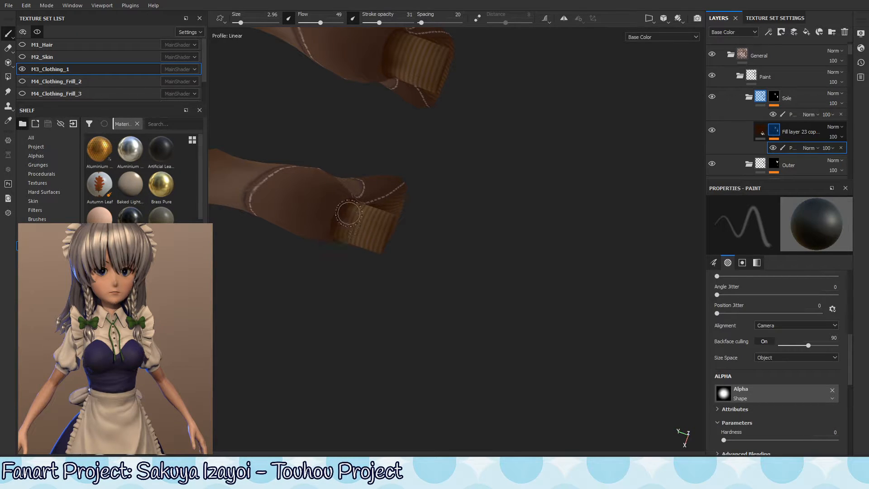
Step: Show the fill layer's mask in the viewport and soften the heel shading in black, raising the brush size to 6.98
key(shift+c)
alt+right_drag(362, 199, 482, 181)
alt+middle_drag(358, 238, 355, 214)
alt+drag(355, 213, 369, 210)
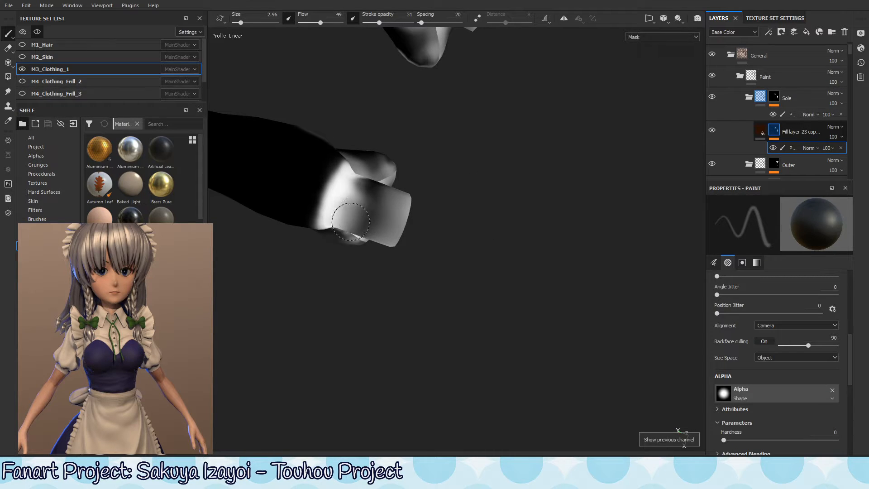
click(809, 146)
click(387, 233)
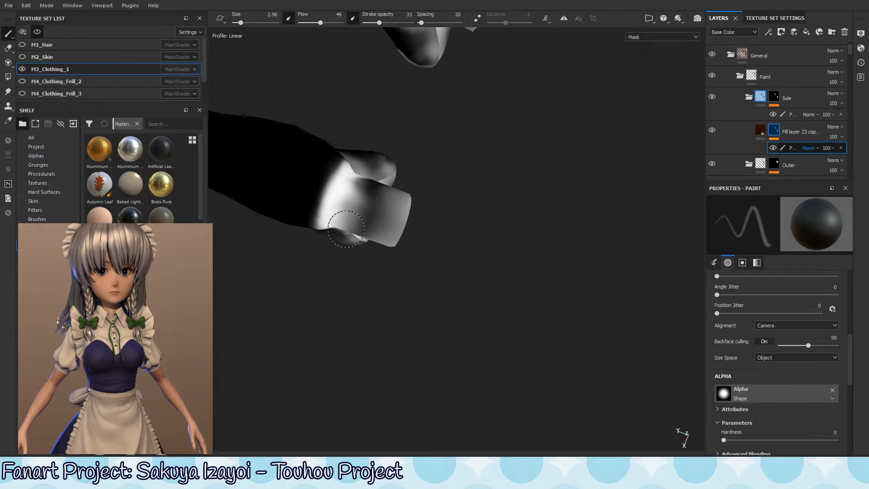
mouse_move(347, 229)
ctrl+right_down()
mouse_move(407, 229)
mouse_move(371, 228)
ctrl+right_up()
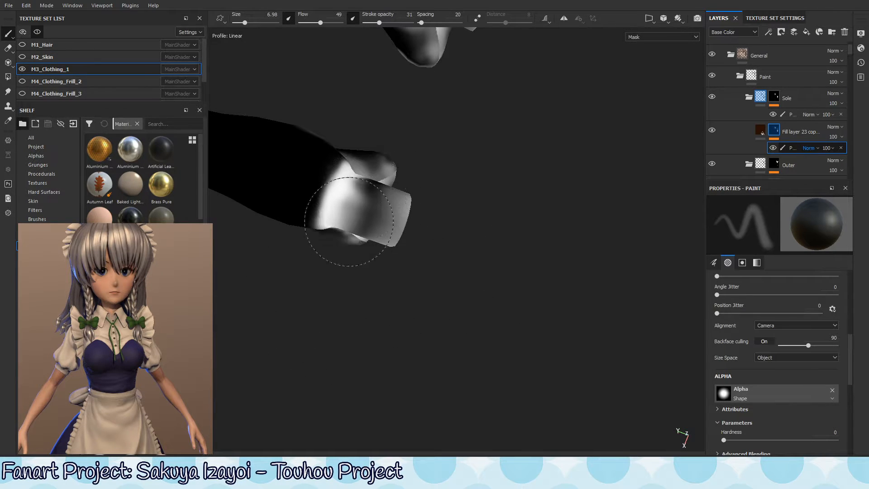
mouse_move(412, 145)
alt+mouse_down()
mouse_move(420, 151)
mouse_move(409, 197)
mouse_move(407, 156)
mouse_move(387, 194)
mouse_move(373, 187)
mouse_move(421, 151)
mouse_move(416, 188)
mouse_move(398, 195)
mouse_move(387, 150)
mouse_move(414, 108)
mouse_move(402, 168)
alt+mouse_up()
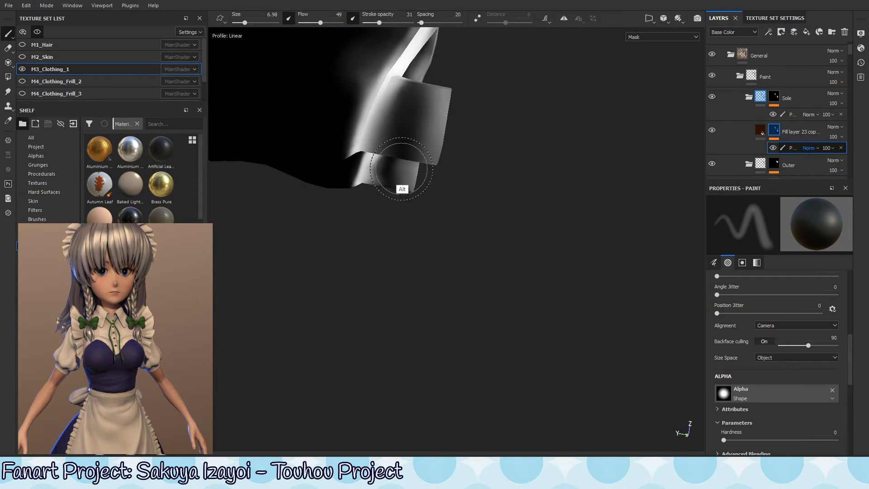
Step: Fade the mask on the heel's sides in black with the 6.98 brush, keeping the upper seam bright
mouse_move(385, 212)
mouse_down()
mouse_move(393, 129)
mouse_move(406, 109)
mouse_move(415, 143)
mouse_move(418, 120)
mouse_move(389, 188)
mouse_up()
mouse_move(387, 145)
mouse_down()
mouse_move(382, 125)
mouse_move(360, 187)
mouse_up()
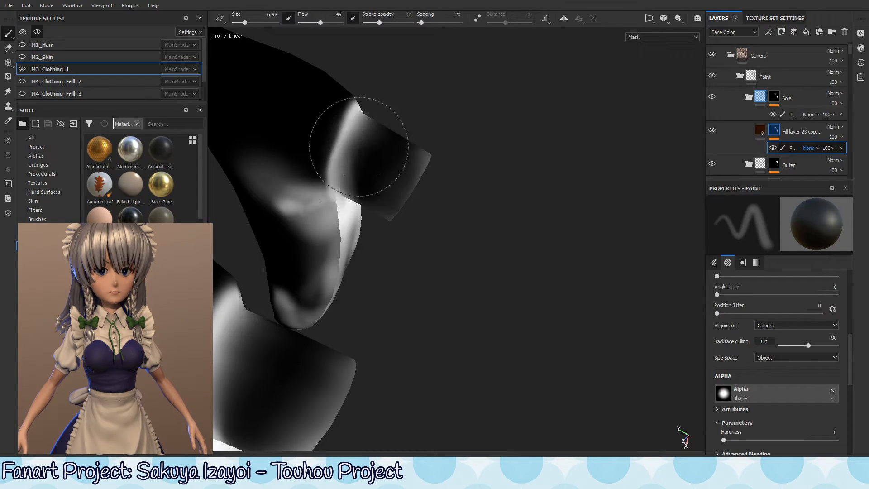
mouse_move(359, 146)
mouse_down()
mouse_move(368, 132)
mouse_move(372, 150)
mouse_up()
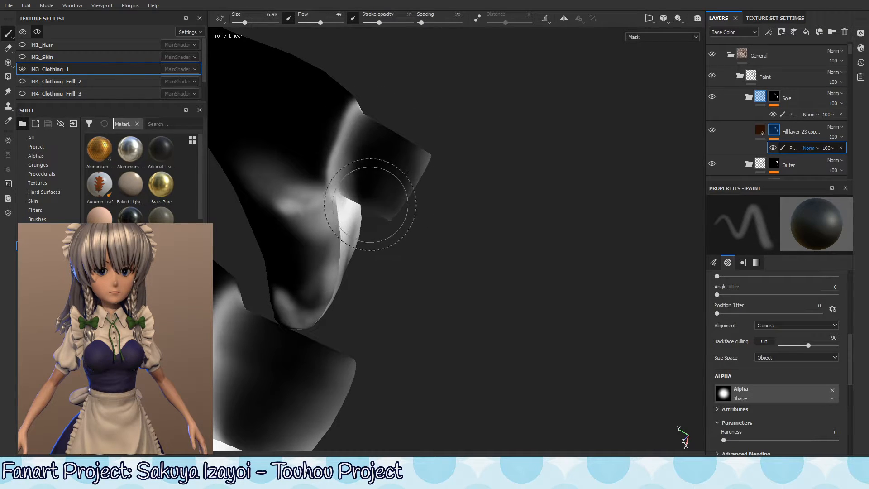
Step: Fade the grey patch on the boot's side beside the heel in black at brush size 6.98
mouse_move(261, 189)
mouse_down()
mouse_move(287, 249)
mouse_move(282, 178)
mouse_move(297, 227)
mouse_up()
key(x)
key(ctrl+z)
key(x)
mouse_move(279, 262)
mouse_down()
mouse_move(281, 194)
mouse_move(310, 213)
mouse_move(287, 175)
mouse_move(308, 253)
mouse_up()
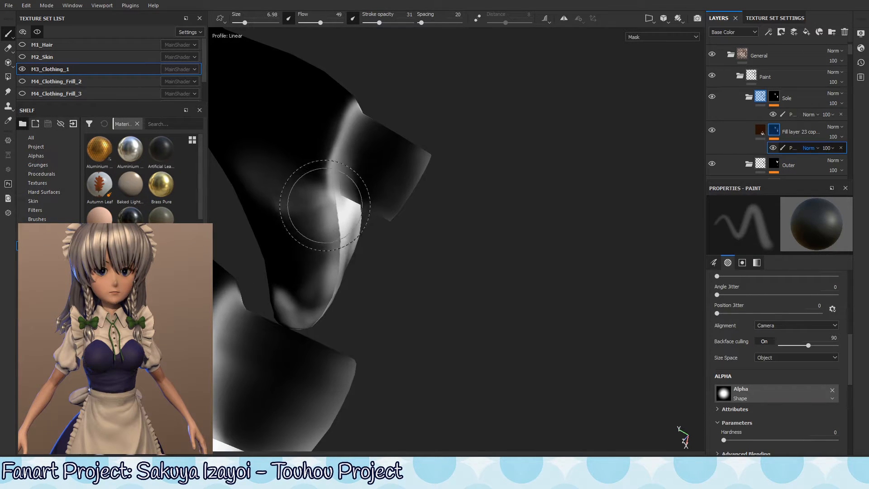
mouse_move(356, 226)
alt+mouse_down()
mouse_move(349, 204)
mouse_move(408, 129)
mouse_move(381, 136)
alt+mouse_up()
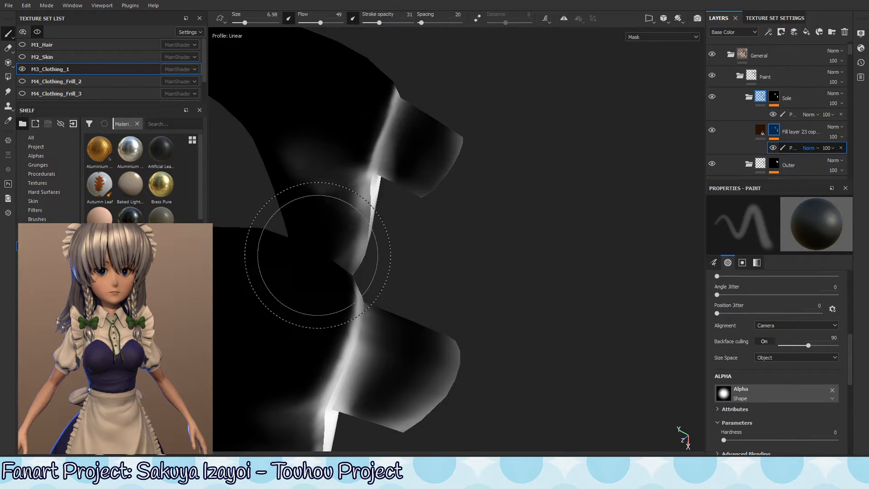
Step: Strengthen the shading band around the top of the heel in white mask paint with the 6.98 brush
key(x)
alt+drag(357, 206, 365, 151)
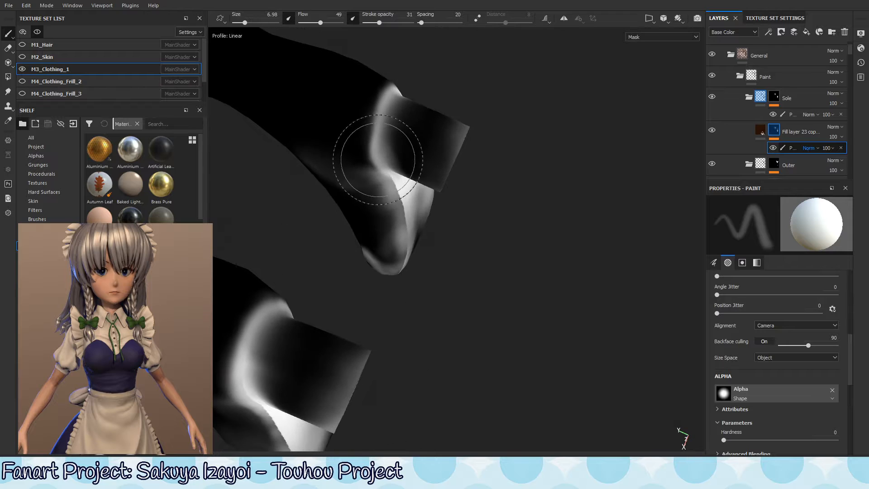
alt+drag(355, 220, 436, 149)
mouse_move(458, 100)
mouse_down()
mouse_move(450, 93)
mouse_move(421, 107)
mouse_up()
mouse_move(371, 226)
alt+mouse_down()
mouse_move(428, 144)
mouse_move(410, 68)
alt+mouse_up()
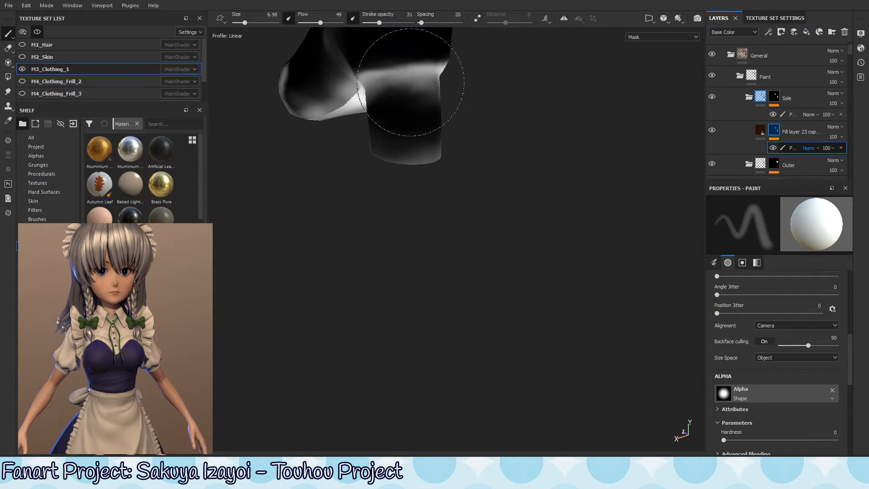
Step: Blend the mask on the heel's back, front and underside in black at brush size 6.98
key(x)
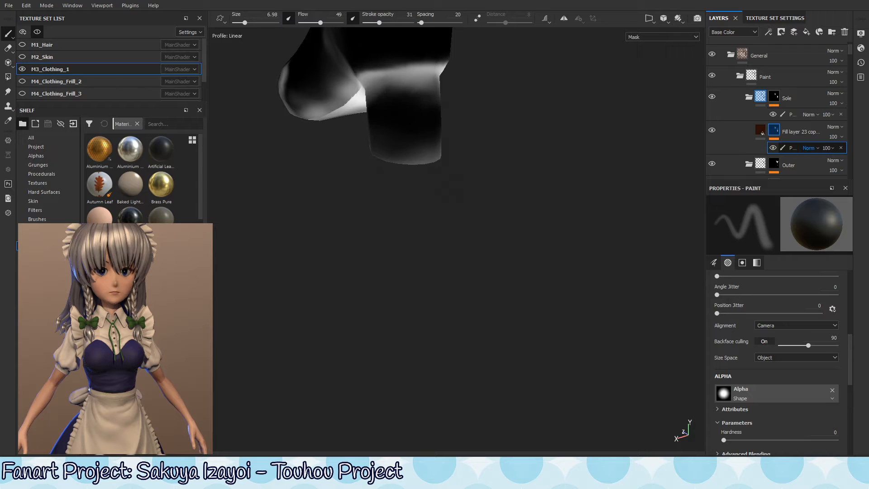
mouse_move(380, 192)
alt+mouse_down()
mouse_move(407, 130)
mouse_move(413, 136)
mouse_move(330, 246)
mouse_move(388, 200)
mouse_move(376, 199)
mouse_move(359, 155)
alt+mouse_up()
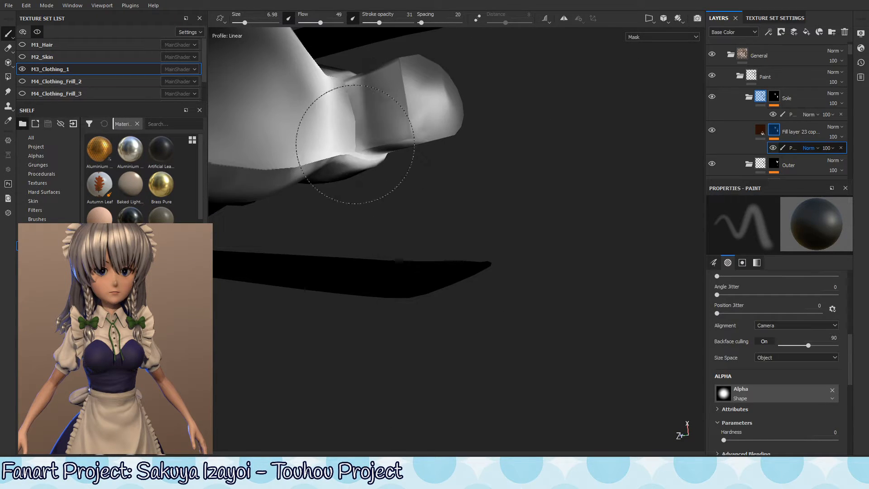
mouse_move(334, 285)
alt+mouse_down()
mouse_move(359, 219)
mouse_move(333, 227)
mouse_move(424, 176)
mouse_move(413, 206)
alt+mouse_up()
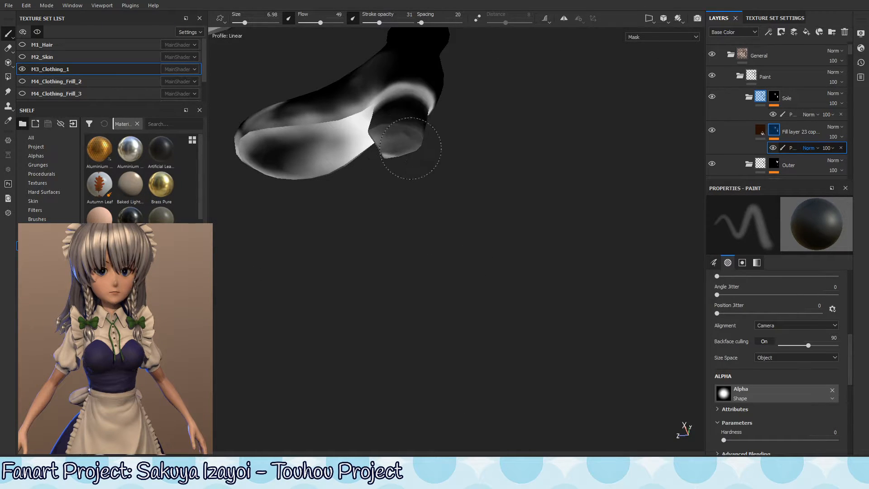
Step: Switch the viewport from the mask to the Cavity map to examine the boot's sole and heel
key(shift+c)
key(shift+c)
key(shift+c)
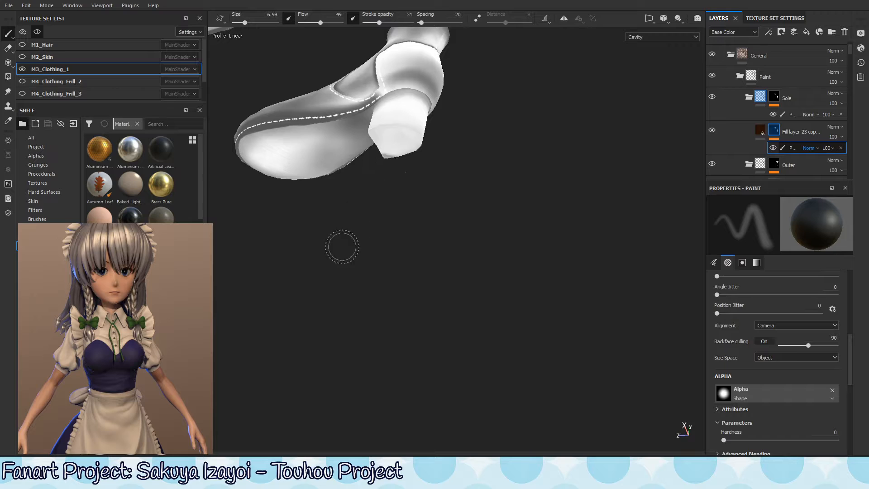
Step: Shade the heel's underside and the adjoining sole in white mask paint at brush size 6.98
key(x)
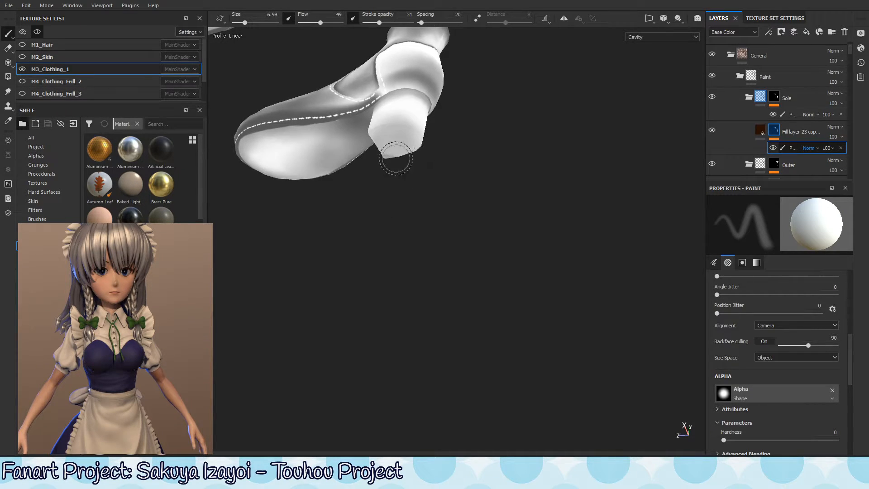
alt+drag(382, 179, 501, 211)
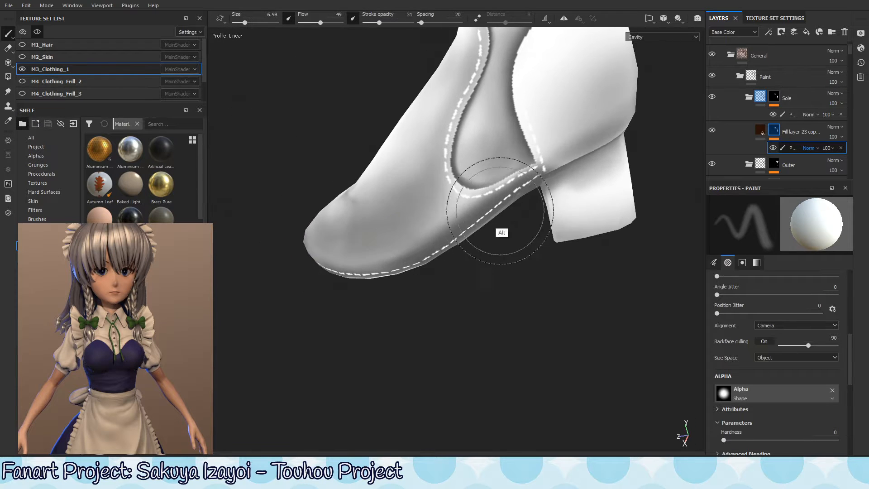
alt+right_drag(501, 211, 401, 292)
alt+middle_drag(517, 267, 486, 244)
alt+drag(399, 238, 466, 200)
alt+middle_drag(536, 244, 495, 204)
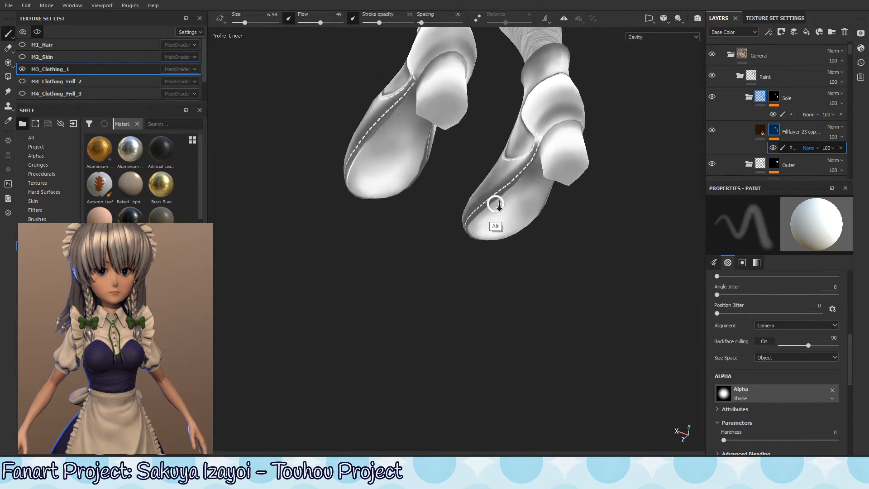
alt+right_drag(494, 204, 525, 183)
Step: Soften the shading on the heel's underside, front and sides in black mask paint with the 6.98 brush
key(x)
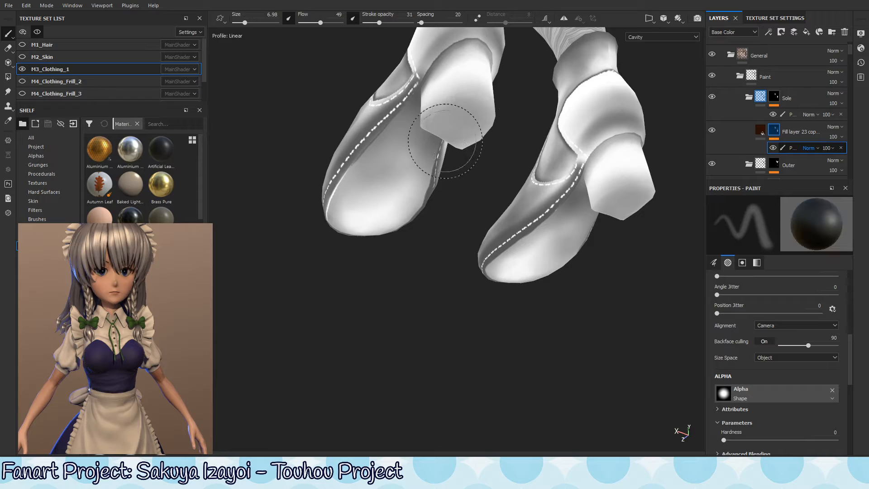
alt+drag(432, 154, 407, 124)
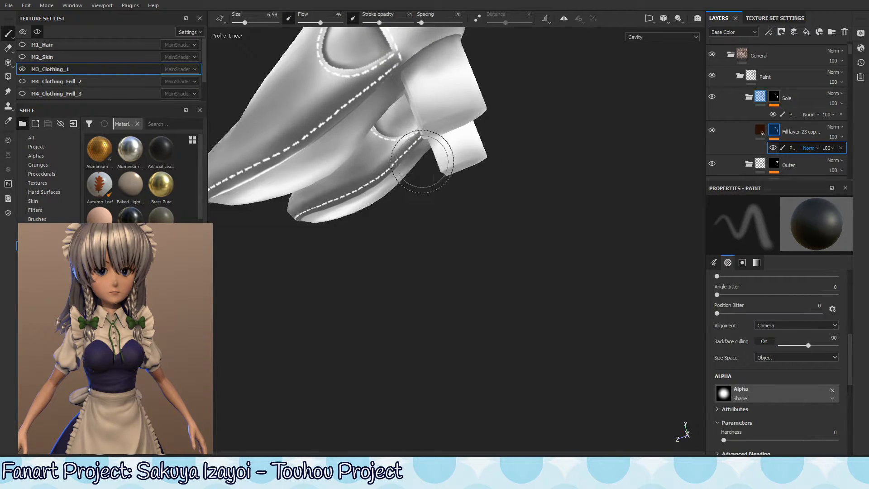
alt+drag(422, 162, 471, 172)
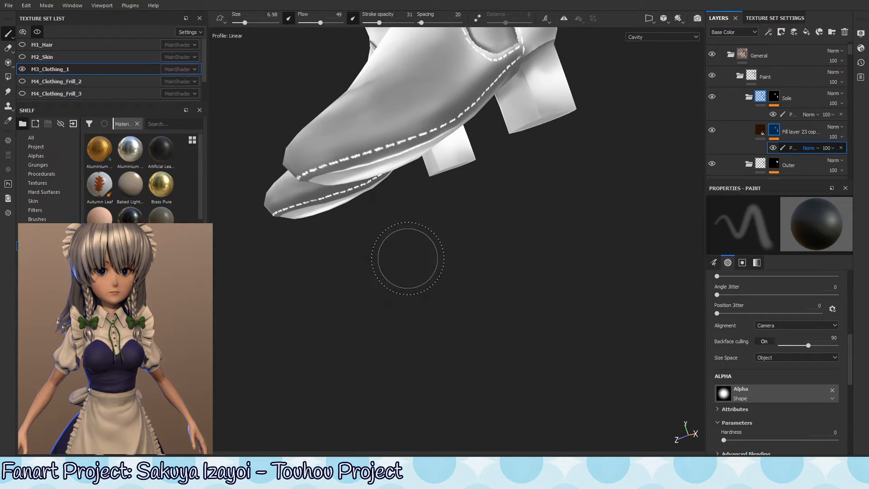
mouse_move(525, 137)
alt+mouse_down()
mouse_move(506, 157)
mouse_move(507, 138)
mouse_move(440, 202)
alt+mouse_up()
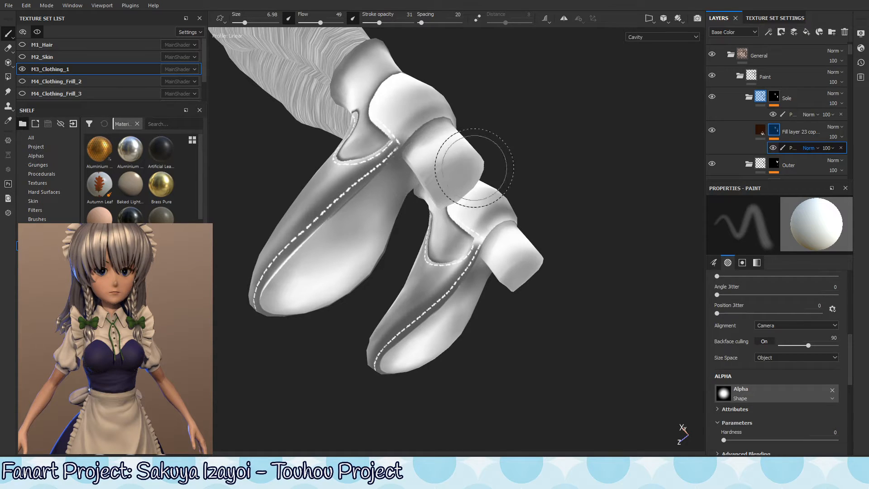
alt+drag(447, 178, 430, 144)
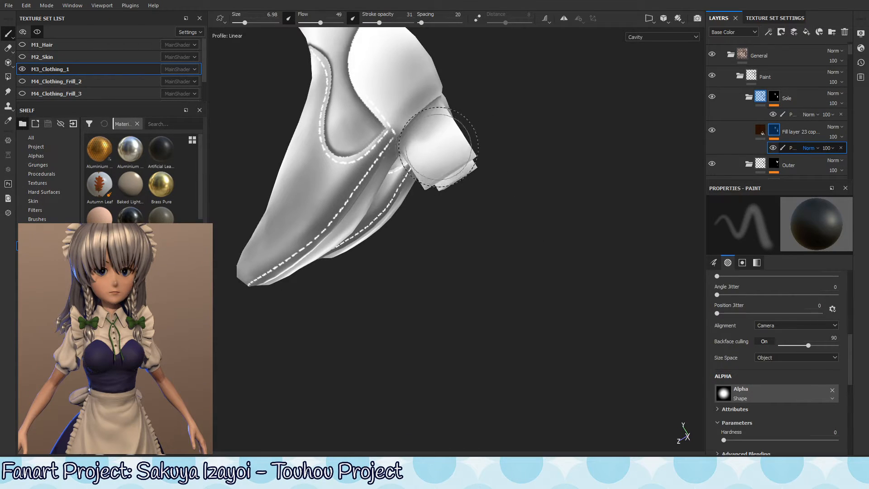
Step: Reduce the brush size to 2.96 and clean up the shading on the heel's side in black mask paint
mouse_move(443, 144)
ctrl+right_down()
mouse_move(403, 155)
mouse_move(413, 155)
ctrl+right_up()
mouse_move(440, 118)
alt+mouse_down()
mouse_move(450, 165)
mouse_move(481, 150)
mouse_move(450, 181)
mouse_move(556, 112)
mouse_move(351, 155)
mouse_move(434, 155)
mouse_move(393, 200)
alt+mouse_up()
mouse_move(394, 200)
ctrl+right_down()
mouse_move(420, 193)
mouse_move(407, 202)
ctrl+right_up()
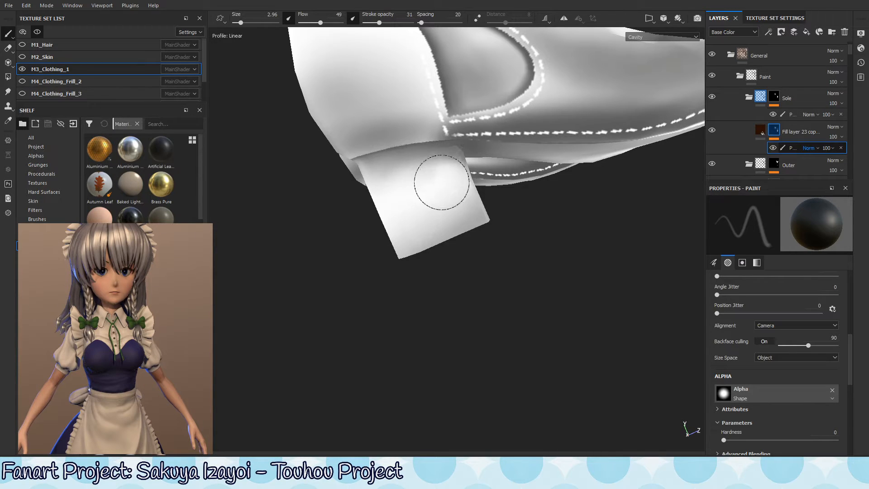
mouse_move(441, 185)
alt+mouse_down()
mouse_move(425, 228)
mouse_move(405, 223)
mouse_move(394, 271)
mouse_move(381, 281)
mouse_move(388, 223)
mouse_move(344, 227)
alt+mouse_up()
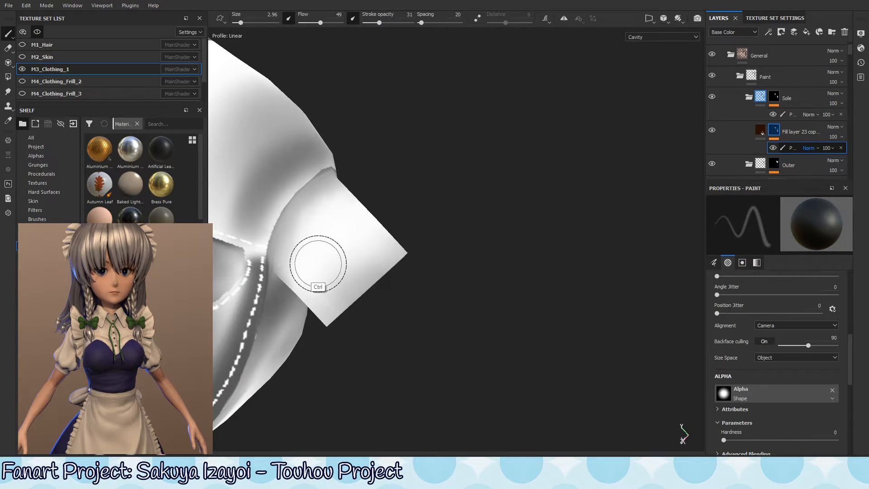
Step: Darken the heel's top edge below the boot in white mask paint at brush size 2.96
key(ctrl)
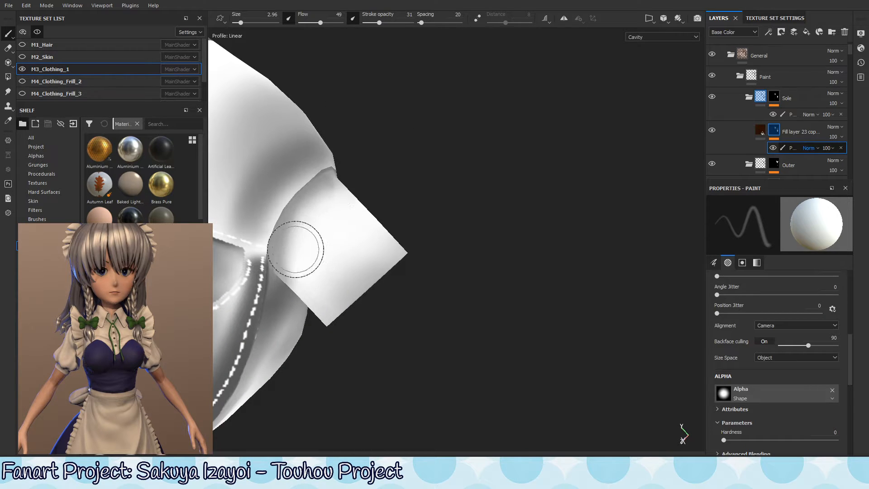
alt+drag(296, 249, 361, 237)
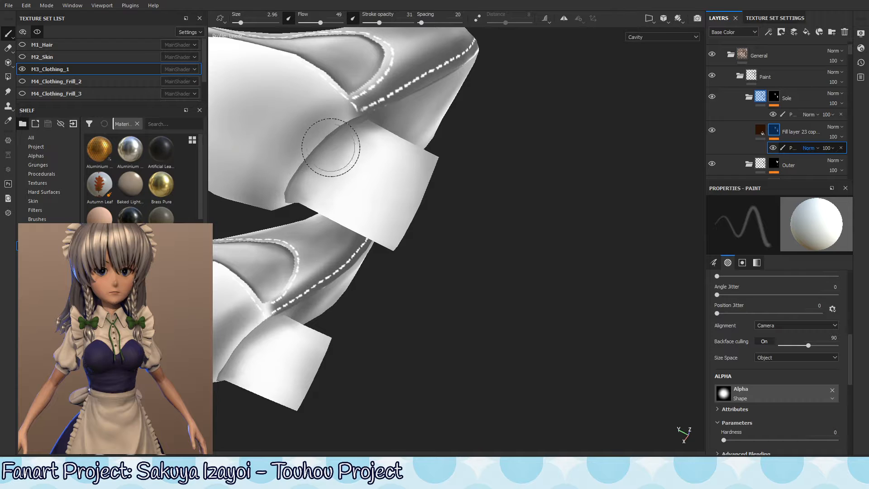
key(x)
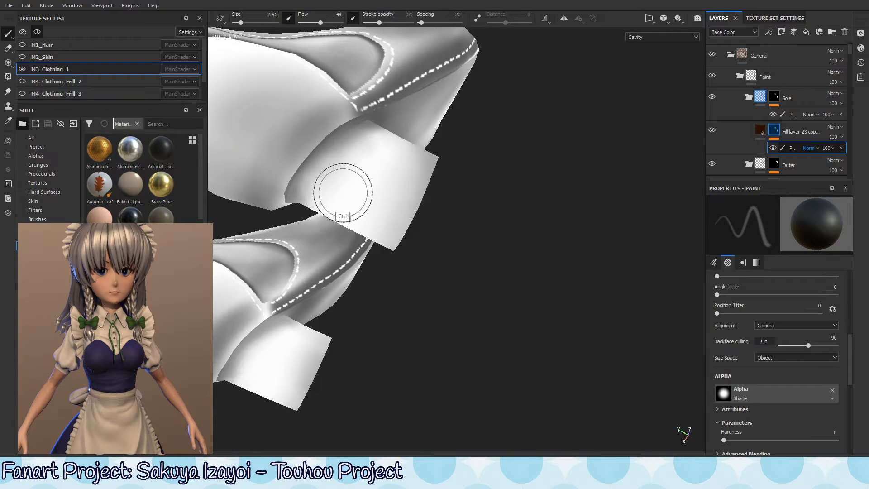
alt+drag(362, 166, 388, 134)
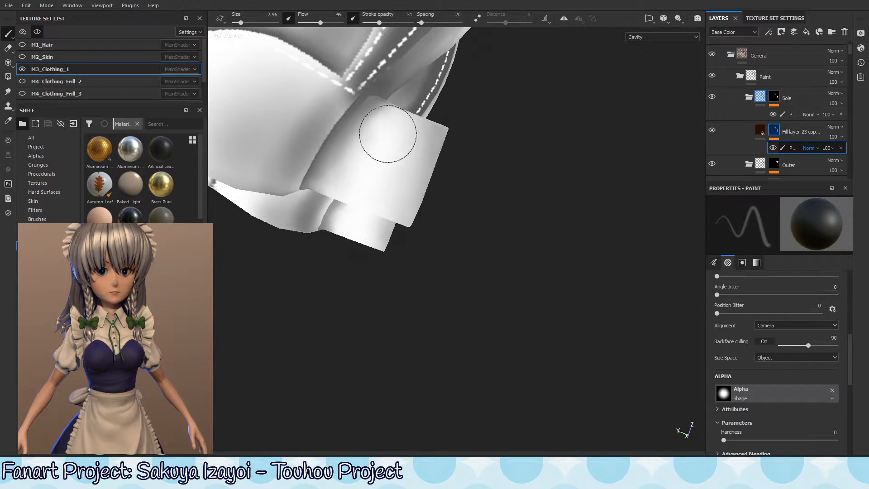
Step: Build up the shading band around the heel's top in white mask paint at brush size 4.76
key(x)
mouse_move(374, 177)
alt+mouse_down()
mouse_move(371, 153)
mouse_move(357, 186)
mouse_move(360, 173)
alt+mouse_up()
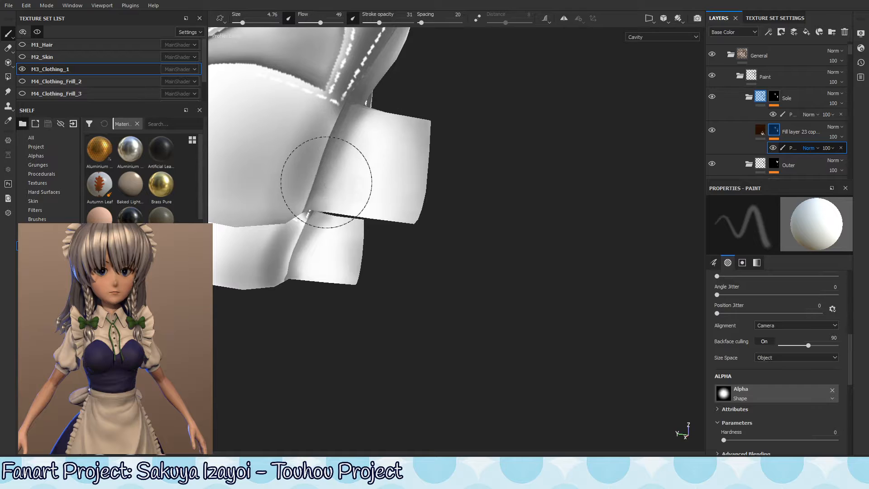
alt+drag(321, 203, 320, 161)
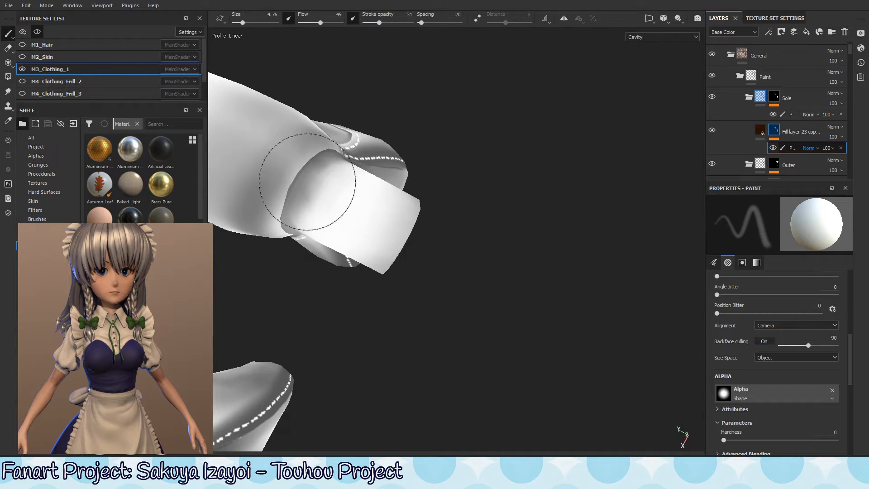
alt+drag(319, 207, 322, 191)
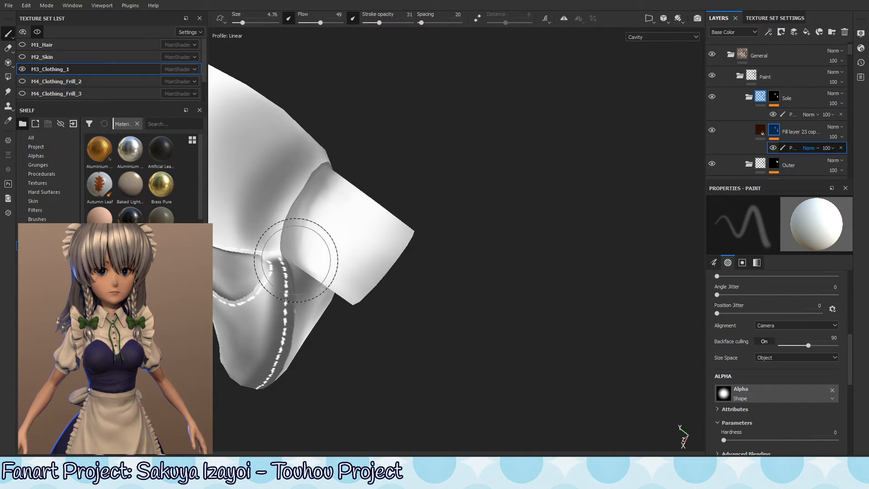
mouse_move(296, 260)
mouse_down()
mouse_move(355, 189)
mouse_move(314, 233)
mouse_move(339, 196)
mouse_move(340, 213)
mouse_move(368, 180)
mouse_move(385, 136)
mouse_move(361, 165)
mouse_move(359, 189)
mouse_move(376, 163)
mouse_move(379, 203)
mouse_move(382, 171)
mouse_move(328, 189)
mouse_up()
key(x)
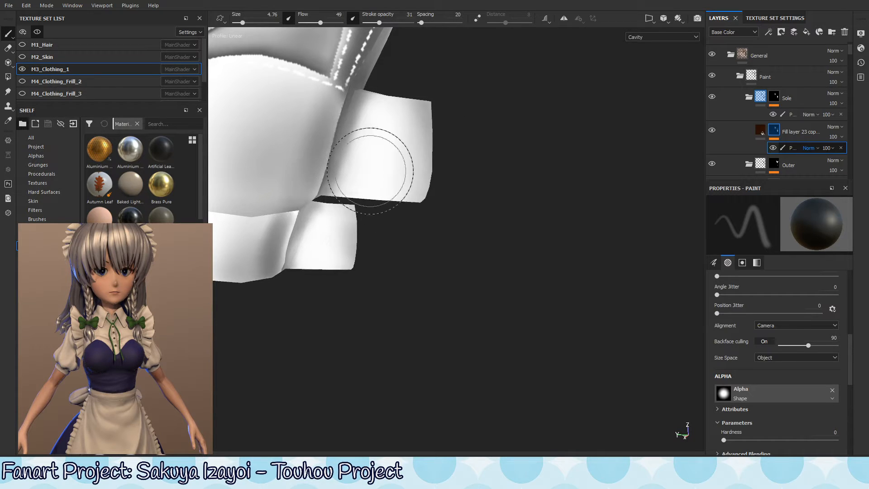
Step: Make the paint effect on the Sole folder's mask active for painting
click(779, 95)
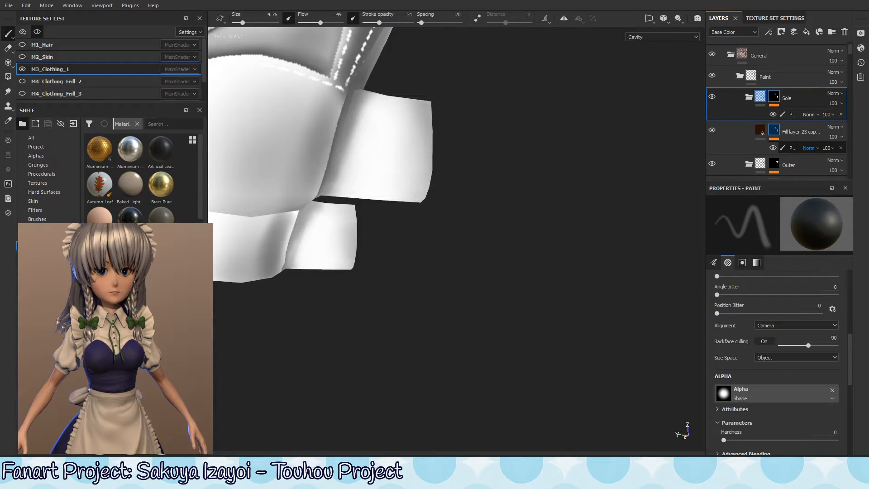
mouse_move(365, 153)
alt+mouse_down()
mouse_move(361, 173)
mouse_move(341, 177)
mouse_move(369, 185)
mouse_move(367, 132)
alt+mouse_up()
key(x)
key(x)
key(x)
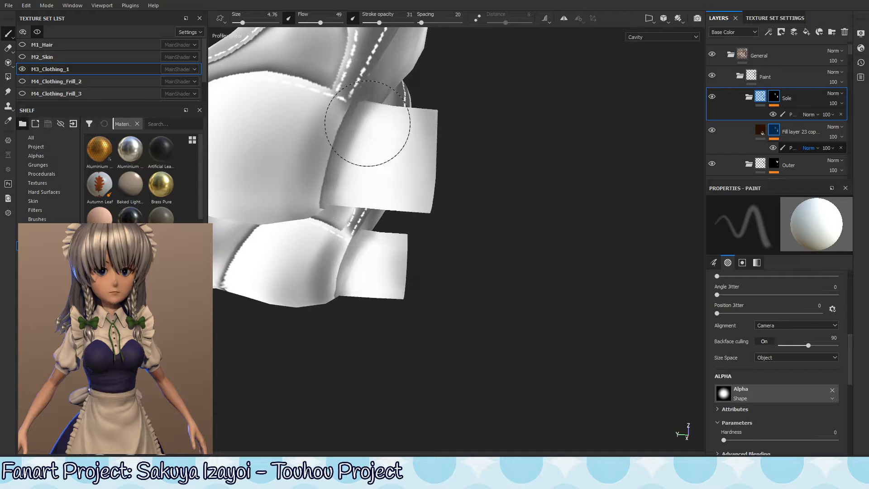
click(808, 114)
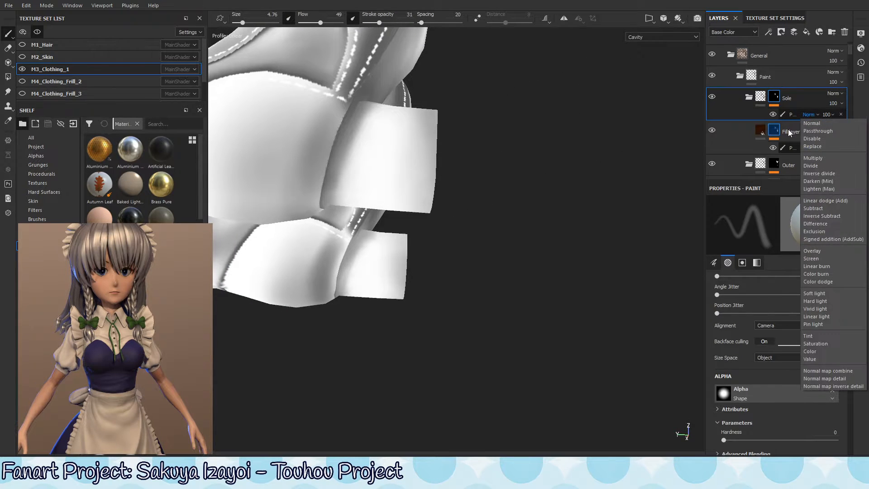
click(819, 88)
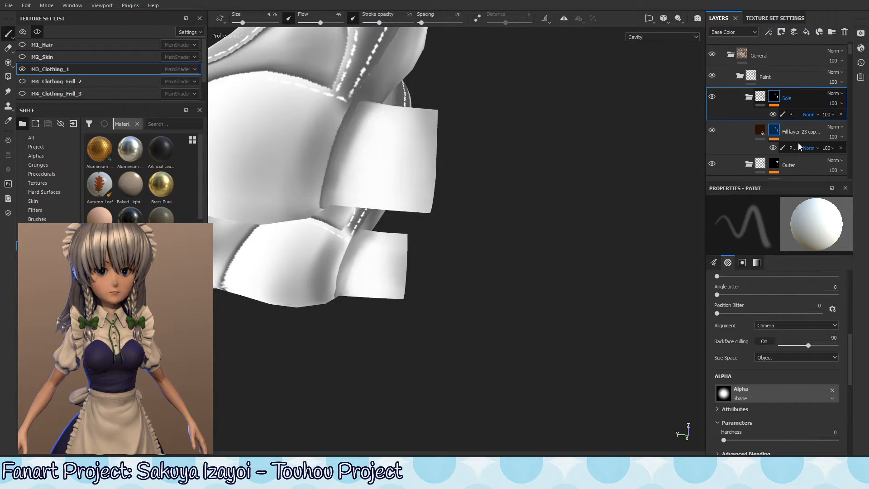
click(802, 113)
click(794, 119)
click(795, 119)
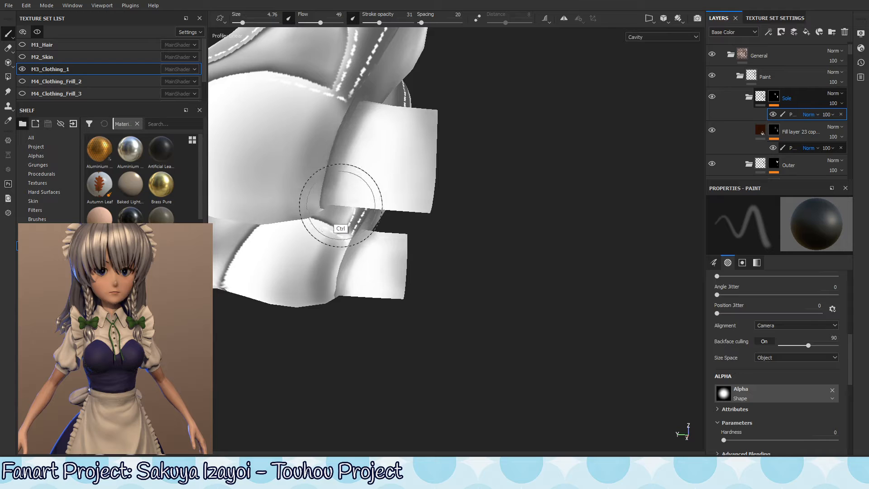
Step: Paint along the seam between heel and boot in white on the Sole mask at size 4.76 and flow 87
mouse_move(370, 173)
alt+mouse_down()
mouse_move(355, 214)
mouse_move(334, 196)
alt+mouse_up()
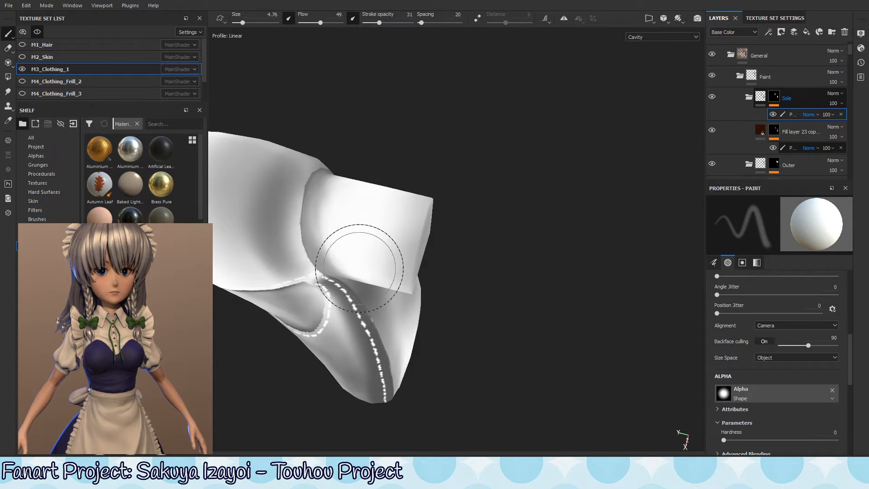
mouse_move(359, 245)
alt+mouse_down()
mouse_move(384, 227)
mouse_move(327, 267)
mouse_move(366, 246)
alt+mouse_up()
key(x)
mouse_move(316, 200)
mouse_down()
mouse_move(330, 284)
mouse_move(332, 210)
mouse_move(316, 254)
mouse_move(330, 287)
mouse_move(306, 318)
mouse_up()
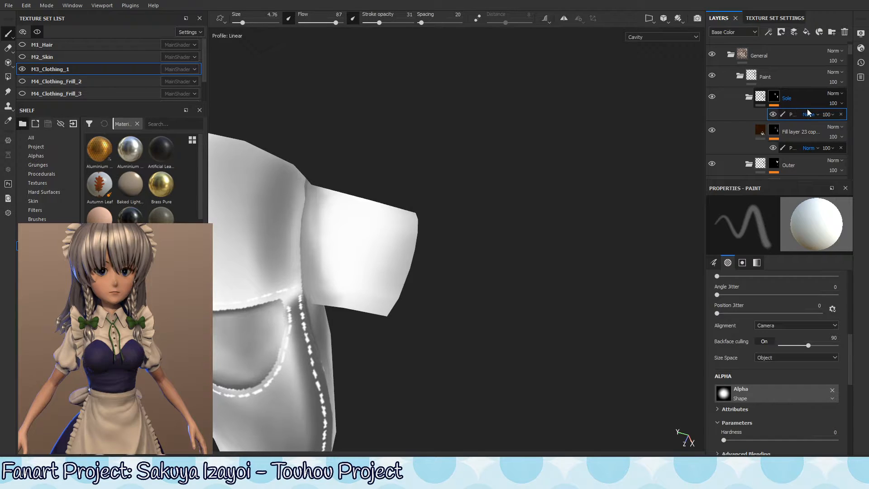
Step: Display the Sole folder's mask in the viewport to examine its edge around the heel
click(766, 117)
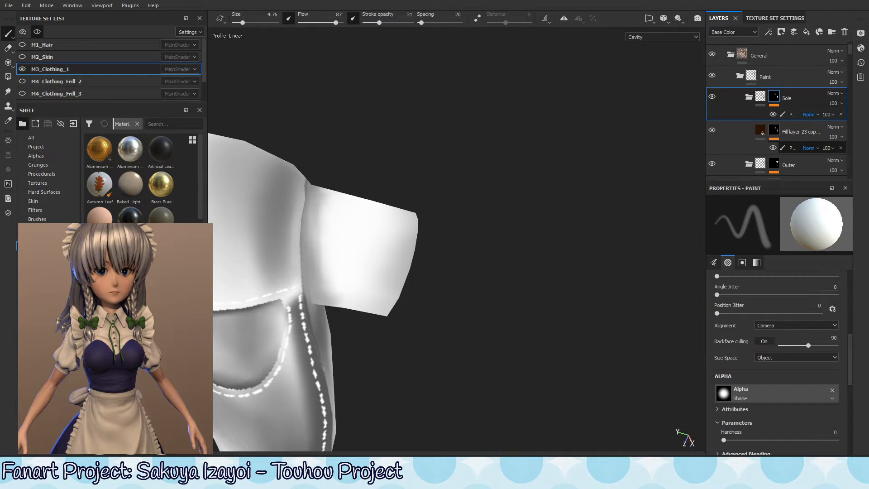
alt+click(771, 100)
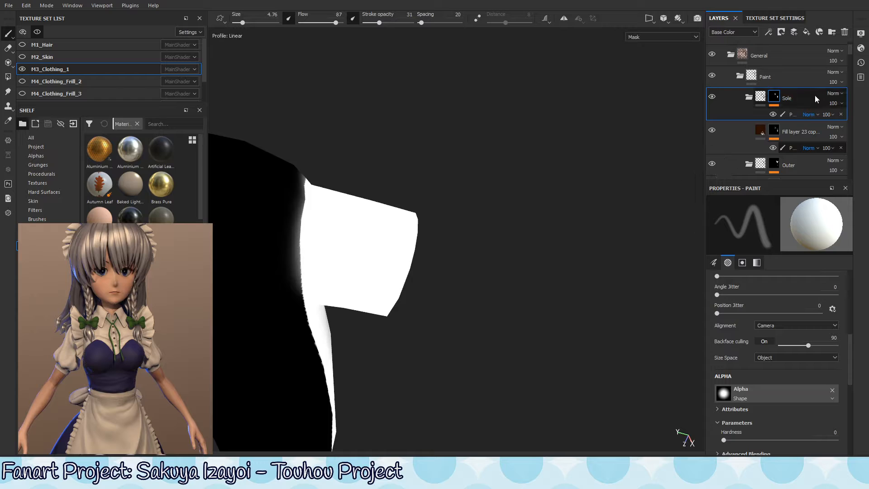
click(799, 113)
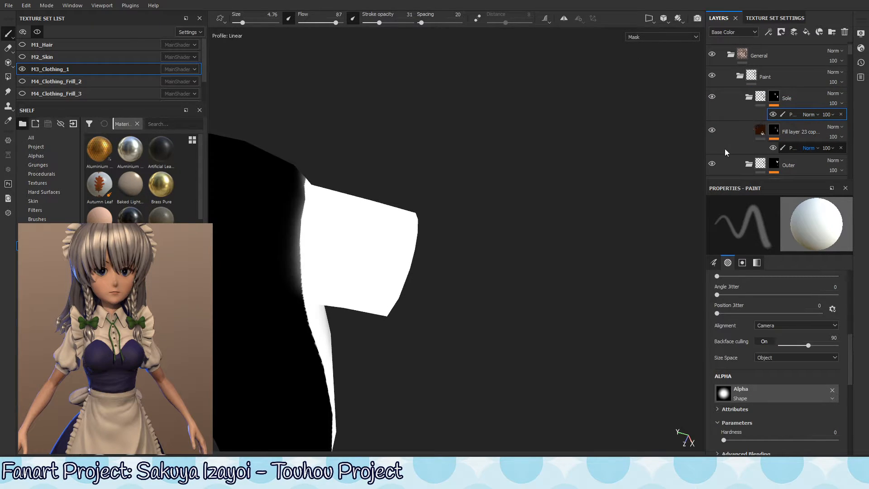
click(805, 114)
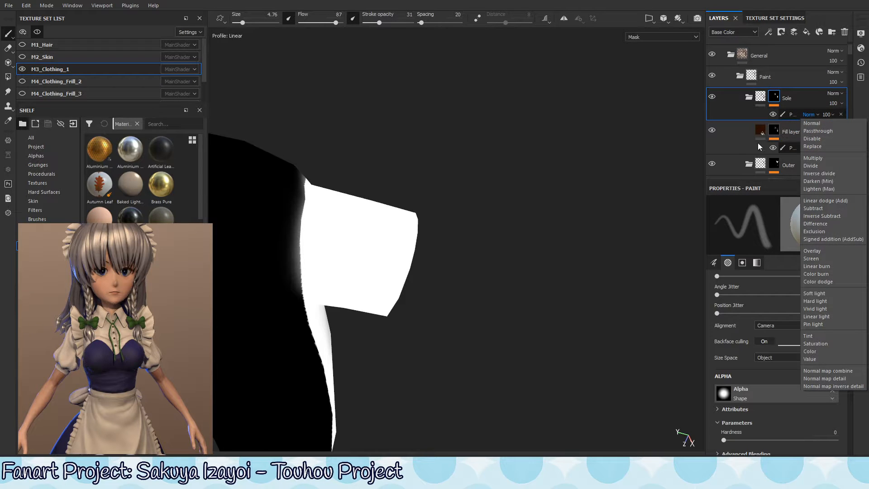
key(Escape)
Step: Examine the boots' heels in the material view and the individual texture channels, ending on Base Color
key(m)
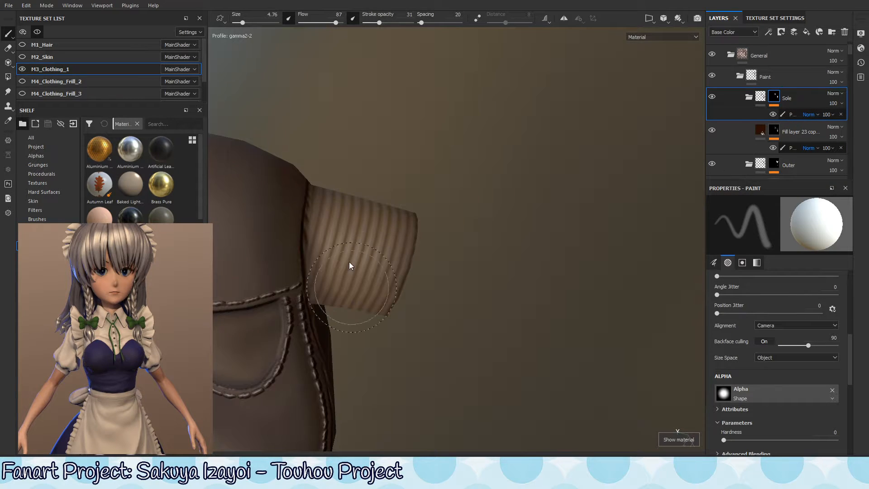
key(shift+c)
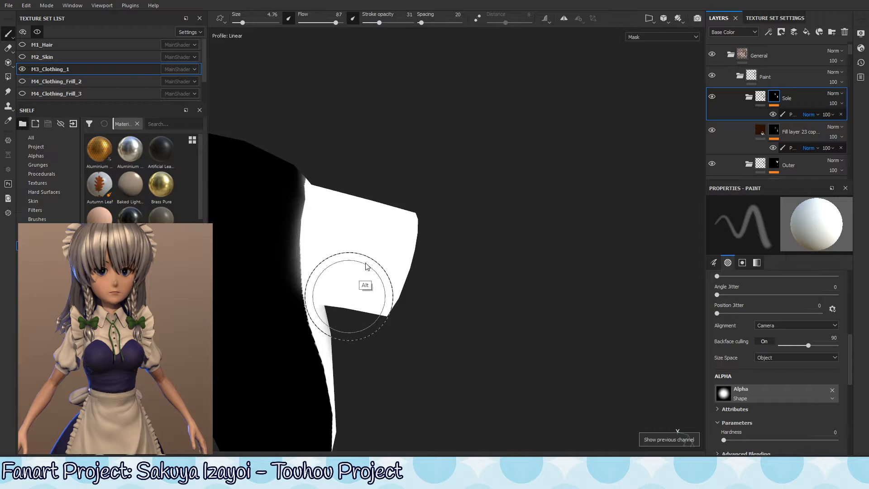
alt+drag(366, 263, 353, 298)
key(shift+c)
key(shift+c)
key(shift+c)
key(shift+c)
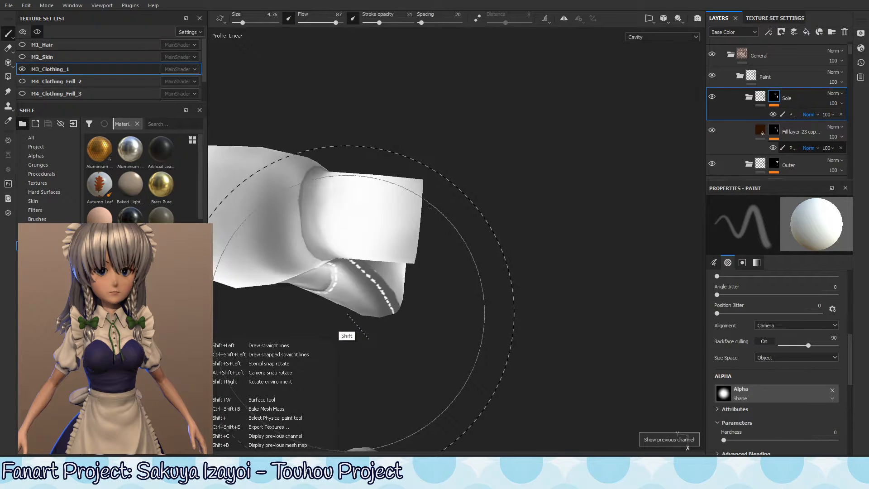
key(shift+c)
key(shift+c)
key(shift+c)
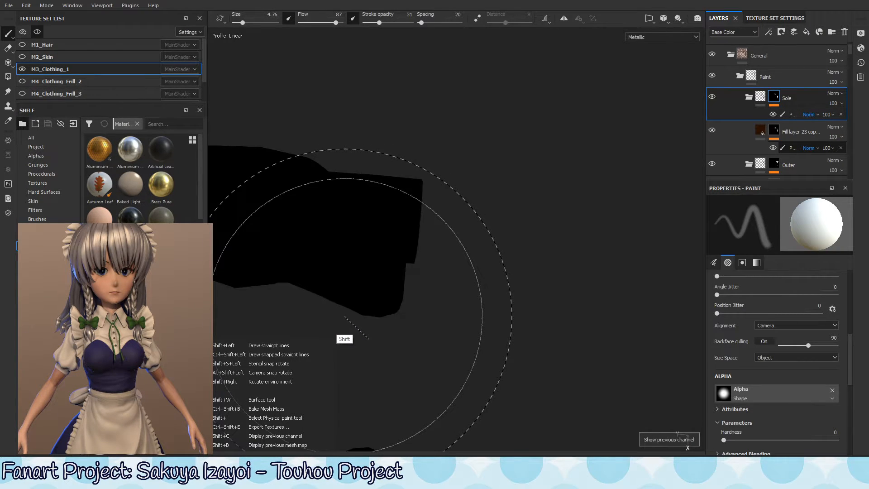
key(shift+c)
key(shift+c)
key(shift+c)
key(shift+c)
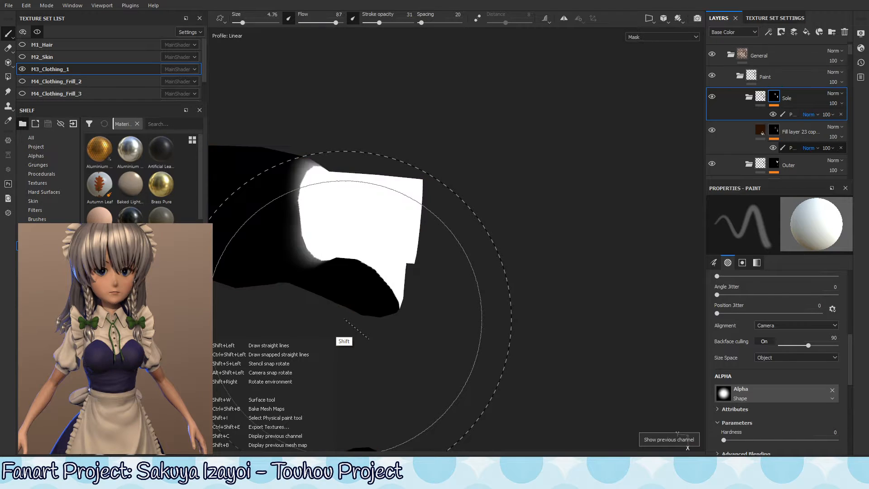
key(shift+c)
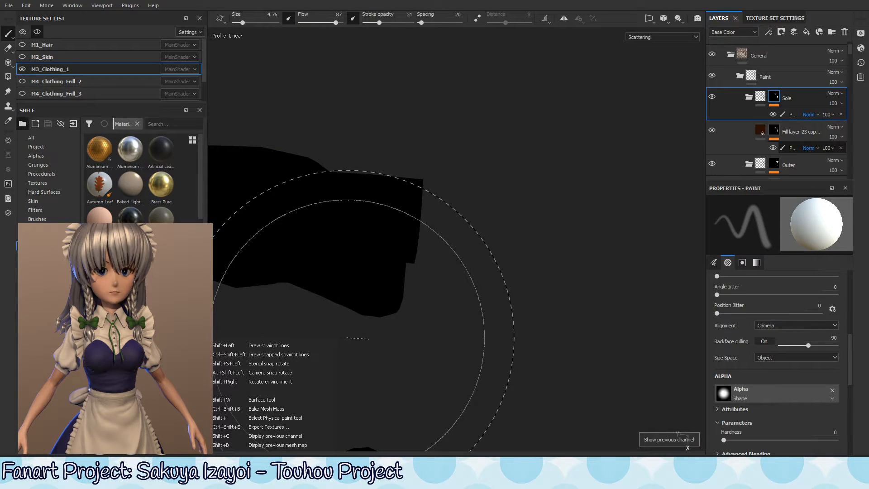
key(shift+c)
key(shift+c)
key(shift+c)
key(shift+c)
key(shift+c)
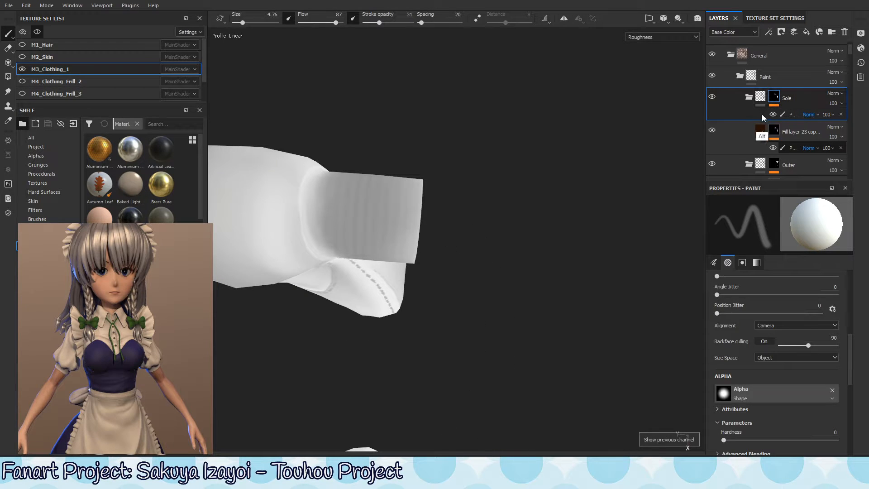
mouse_move(454, 385)
alt+mouse_down()
mouse_move(489, 334)
mouse_move(394, 229)
alt+mouse_up()
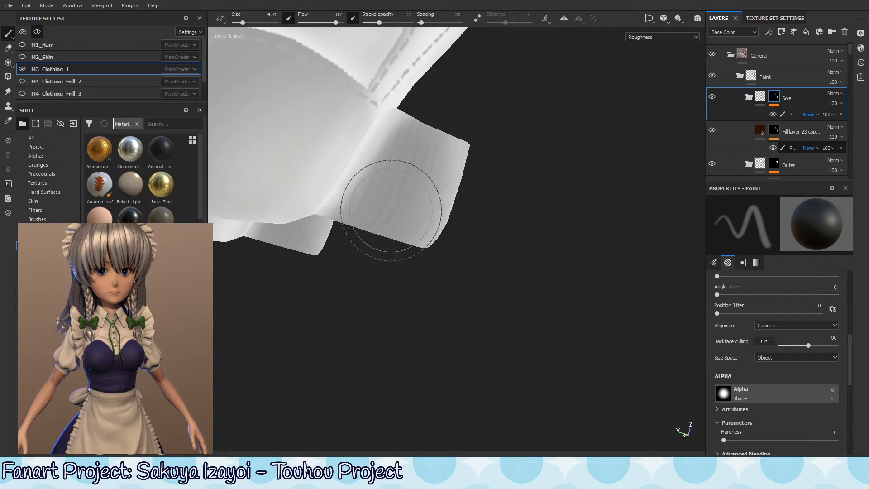
key(shift+c)
key(shift+c)
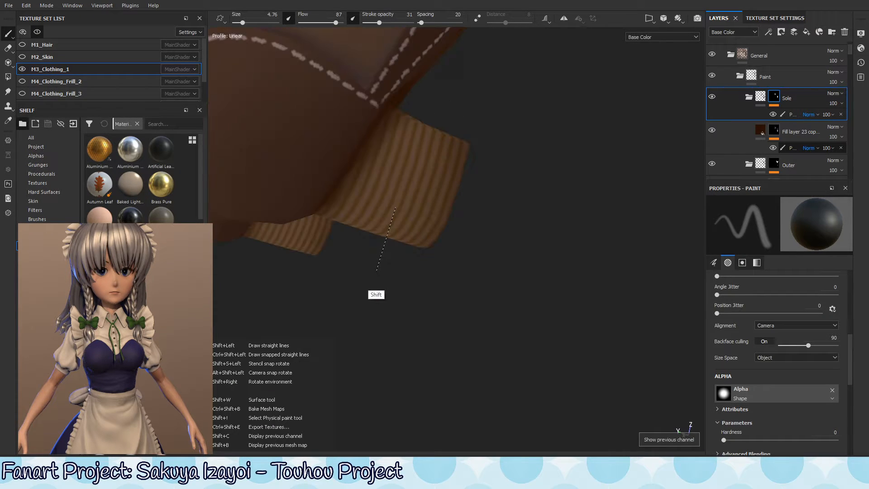
mouse_move(376, 272)
alt+mouse_down()
mouse_move(384, 227)
mouse_move(370, 193)
mouse_move(363, 206)
alt+mouse_up()
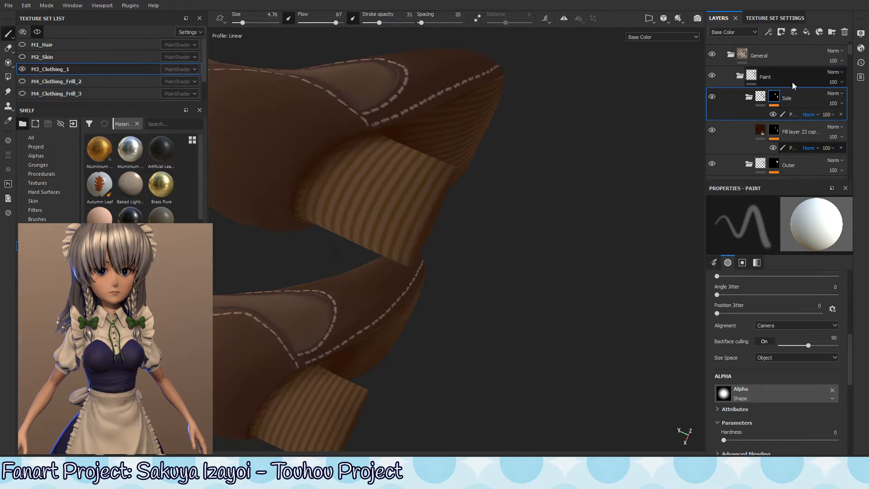
Step: Show the Sole folder's mask and clear the soft white spill beyond the heel seam on its paint effect
alt+click(774, 96)
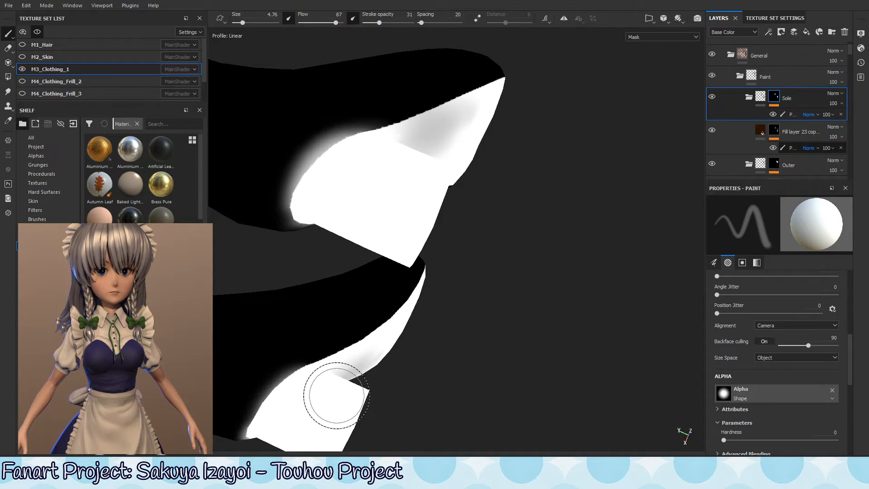
click(799, 114)
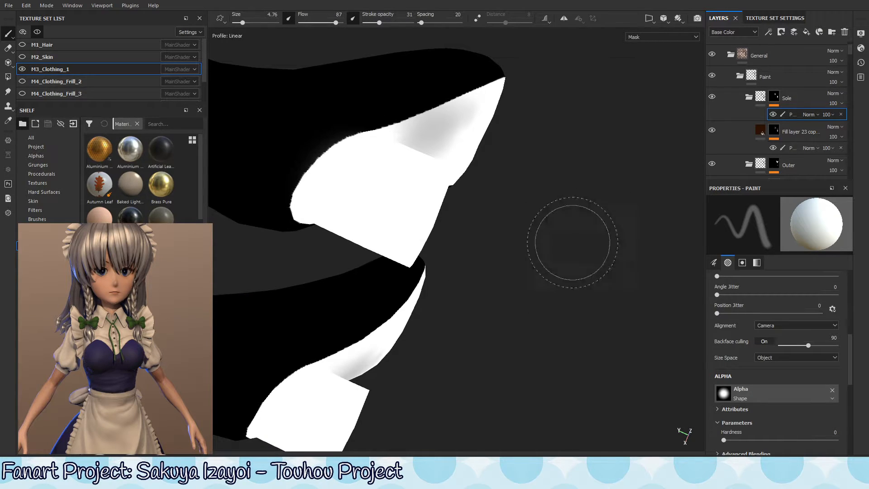
Step: Display the mask of the dark brown fill layer below the Sole folder and examine its shading around the heel
click(799, 148)
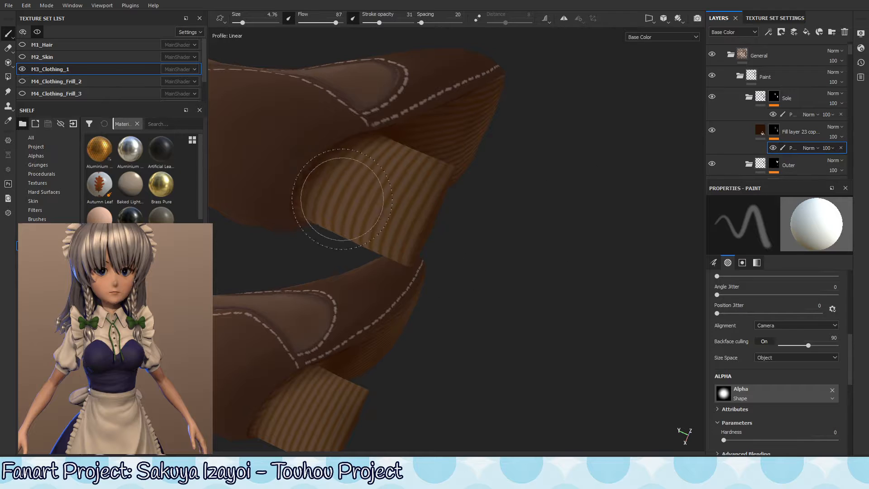
alt+click(777, 131)
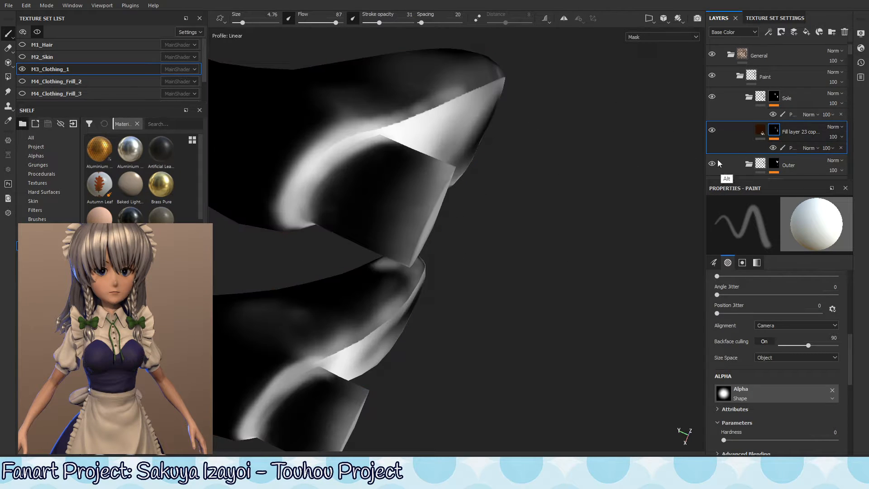
alt+drag(337, 207, 378, 165)
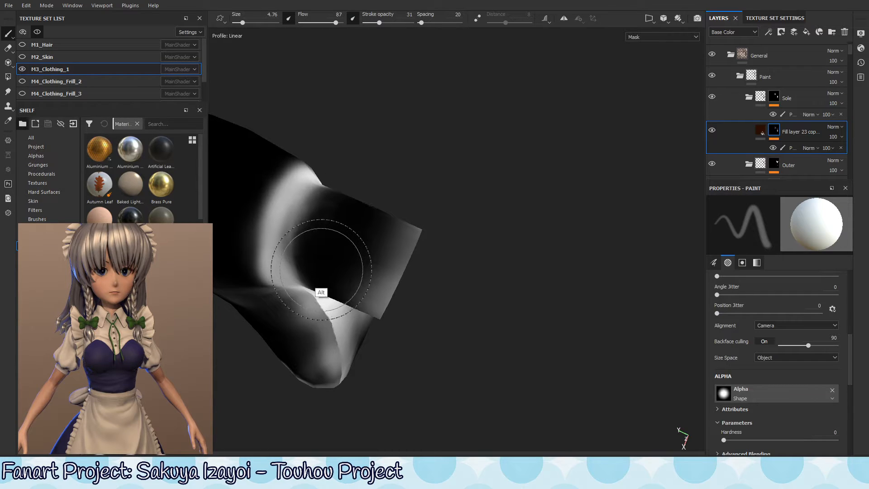
alt+drag(320, 295, 337, 313)
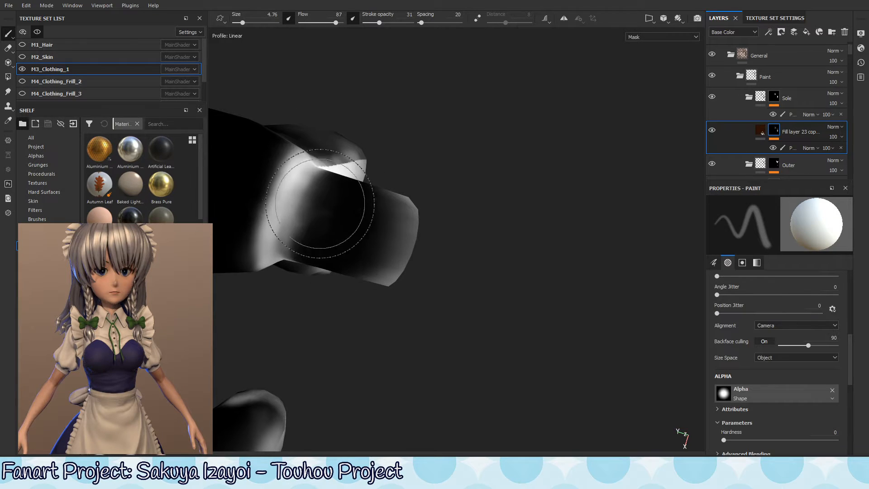
Step: Touch up the shading band where the heel meets the boot in black at brush size 2 and flow 87
key(x)
ctrl+right_drag(337, 209, 316, 223)
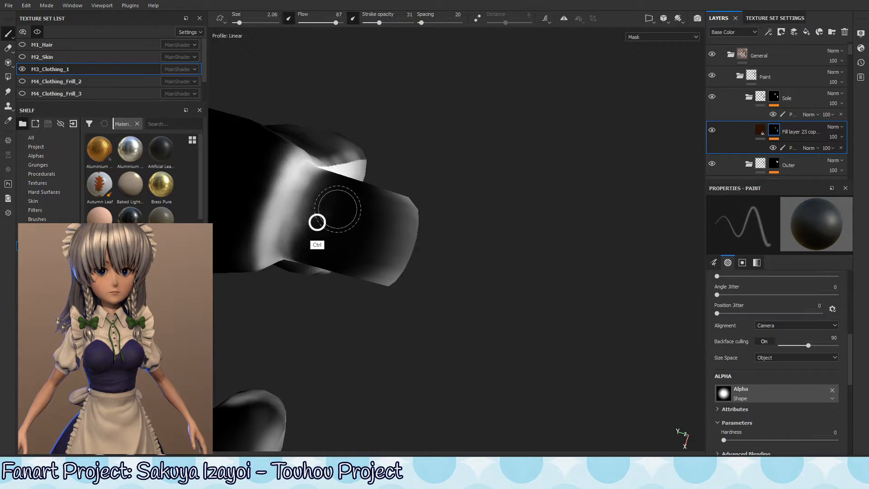
alt+drag(322, 216, 322, 235)
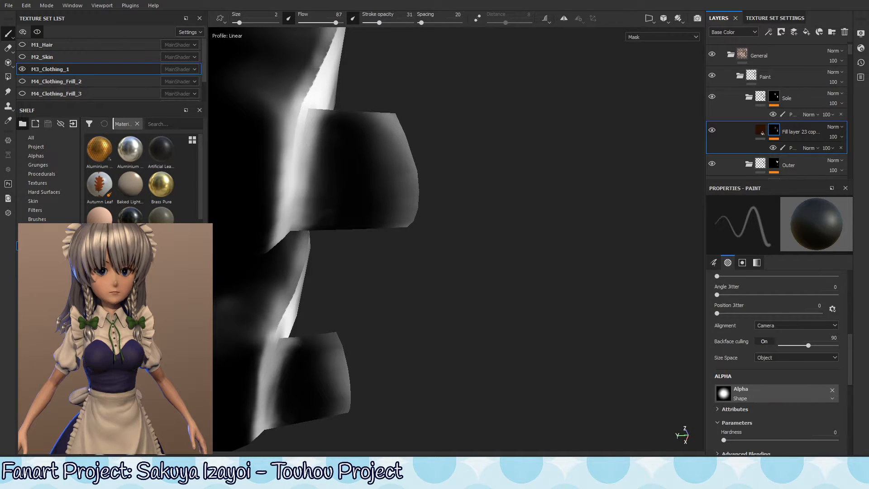
mouse_move(344, 216)
alt+mouse_down()
mouse_move(341, 226)
mouse_move(352, 148)
mouse_move(319, 204)
alt+mouse_up()
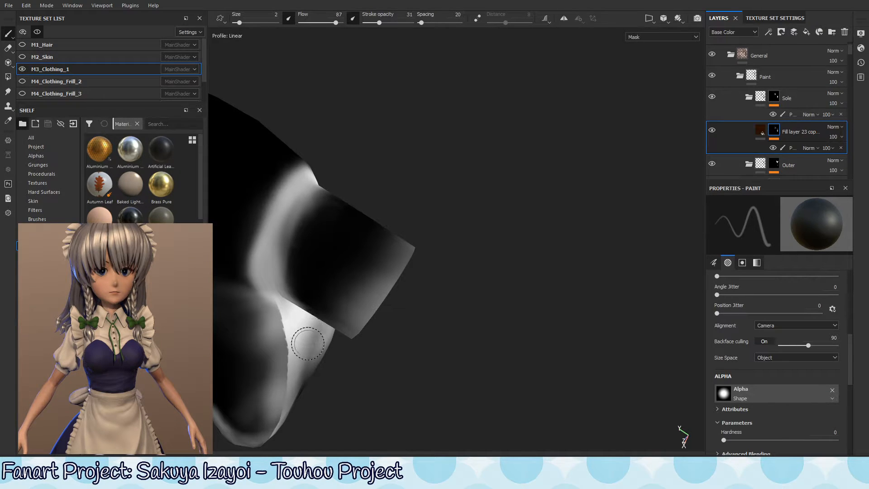
mouse_move(333, 194)
alt+mouse_down()
mouse_move(326, 223)
mouse_move(334, 218)
alt+mouse_up()
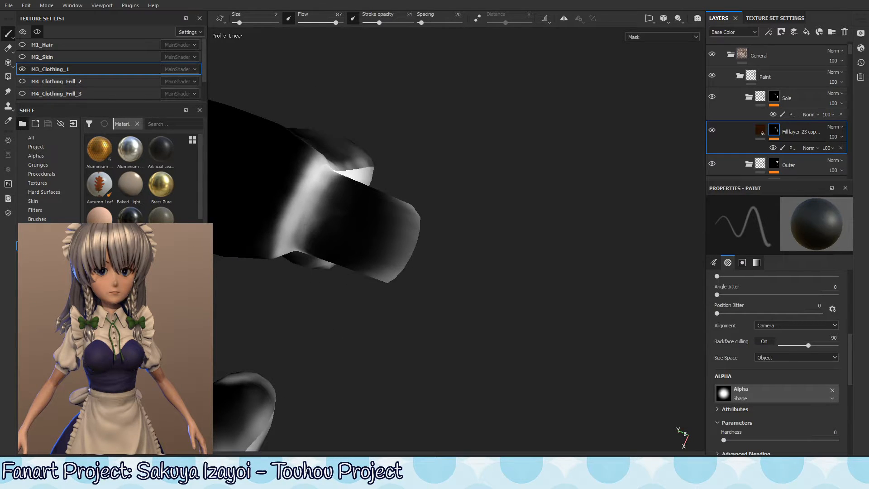
Step: Paint a white shading band across the heel's top on the brown fill layer's mask paint effect at size 5.37
click(797, 148)
key(x)
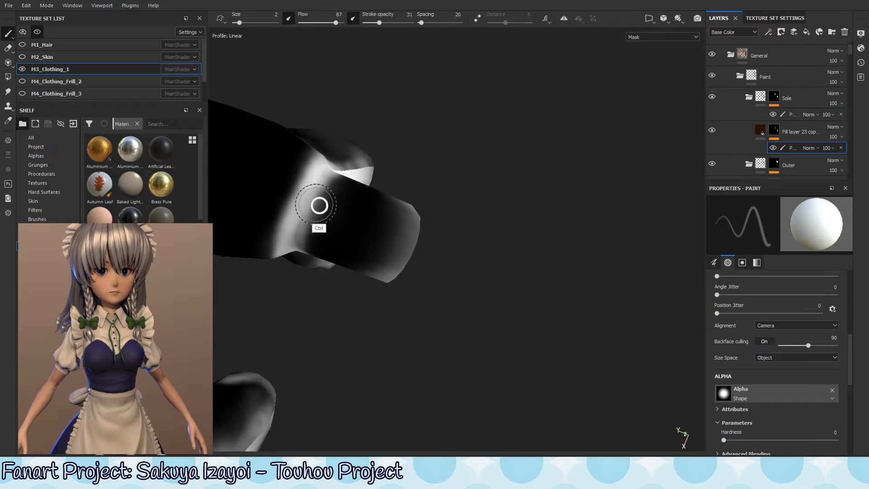
ctrl+right_drag(319, 206, 344, 205)
drag(312, 205, 322, 190)
drag(303, 219, 314, 193)
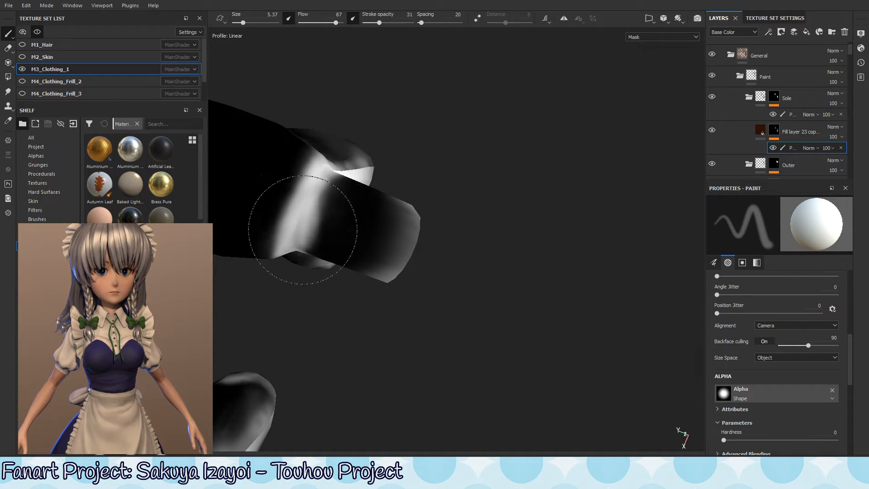
mouse_move(302, 230)
mouse_down()
mouse_move(312, 208)
mouse_move(320, 252)
mouse_move(310, 175)
mouse_up()
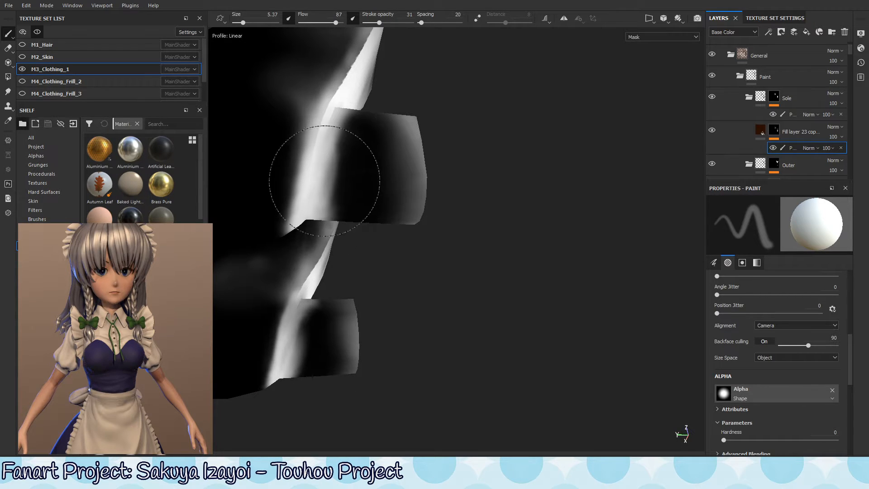
drag(313, 211, 321, 194)
mouse_move(330, 232)
mouse_down()
mouse_move(328, 136)
mouse_move(291, 247)
mouse_up()
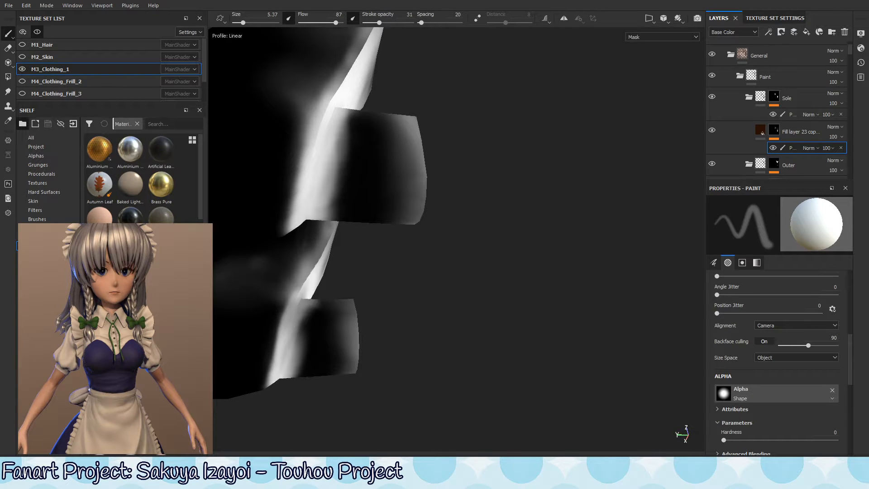
Step: Shape the inner edge of the heel's shading band, alternating black and white mask paint at size 5.37 and flow 87
key(x)
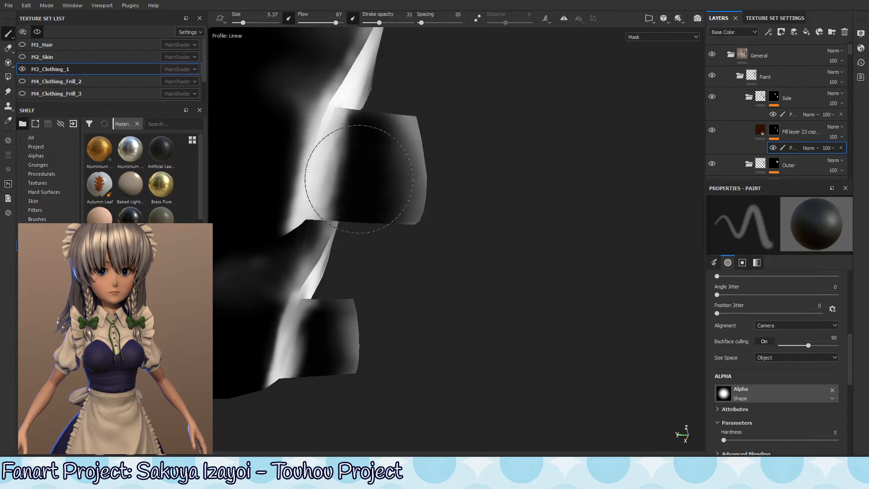
drag(359, 179, 355, 212)
alt+right_drag(384, 183, 327, 203)
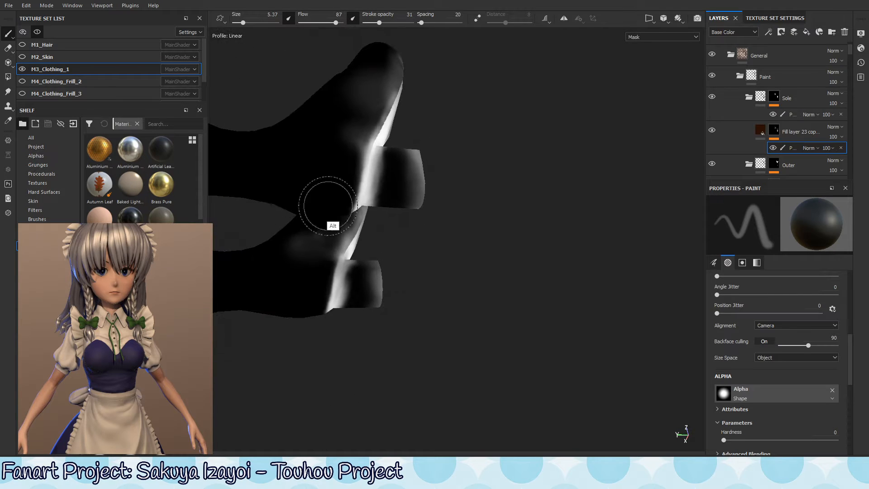
mouse_move(401, 169)
alt+mouse_down()
mouse_move(390, 175)
mouse_move(424, 149)
mouse_move(528, 180)
mouse_move(402, 218)
mouse_move(398, 156)
mouse_move(384, 219)
alt+mouse_up()
key(x)
key(x)
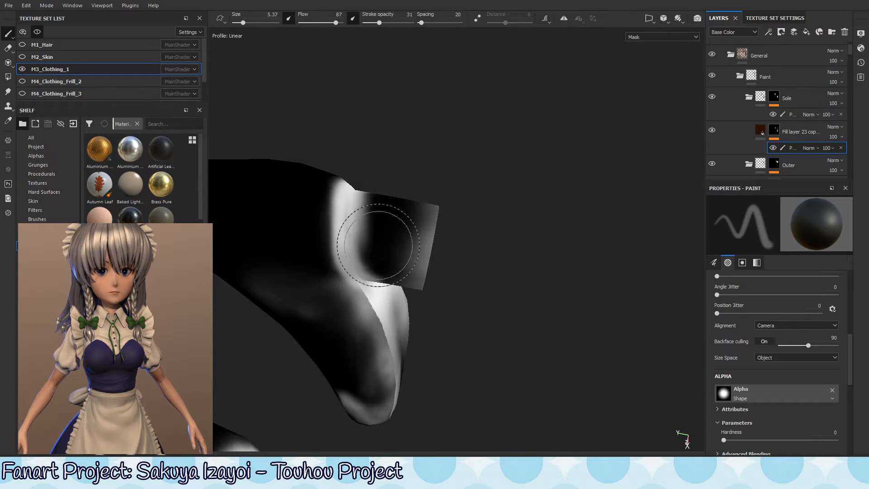
key(x)
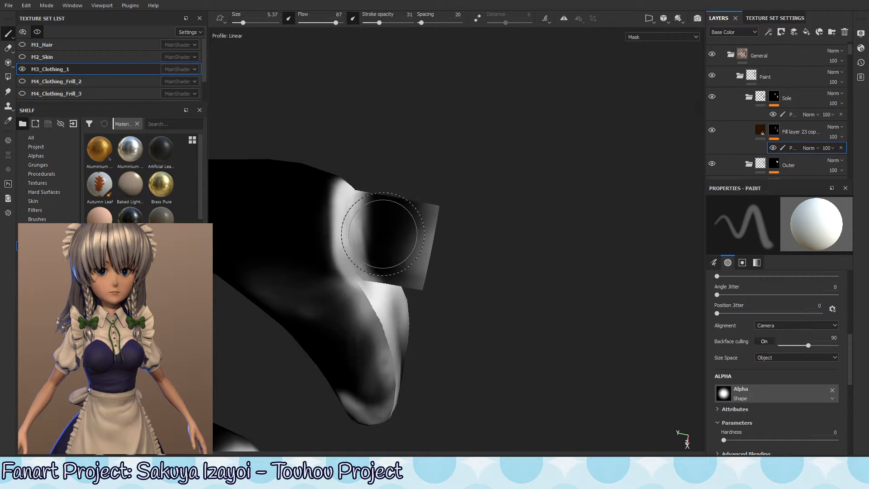
key(x)
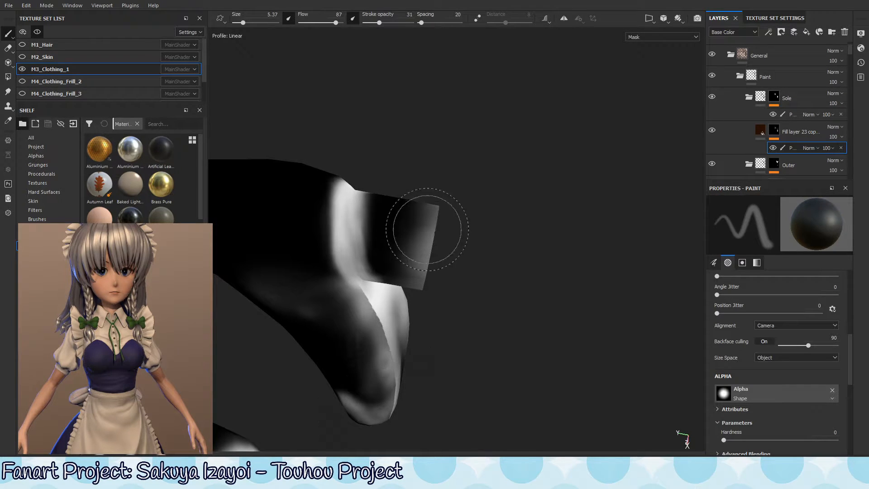
key(x)
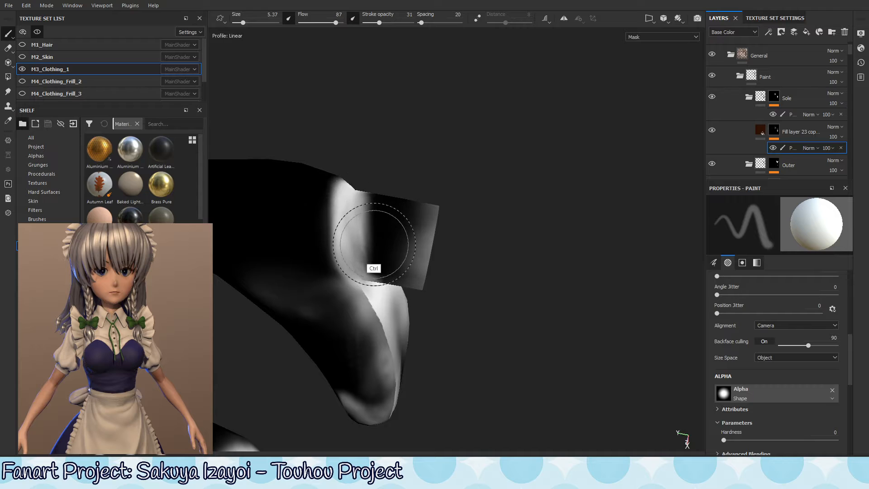
Step: Soften the inner edge of the heel's shading band in black and white mask paint at size 5.37 and flow 17
mouse_move(392, 257)
ctrl+right_down()
mouse_move(413, 291)
mouse_move(269, 343)
ctrl+right_up()
alt+drag(375, 208, 378, 247)
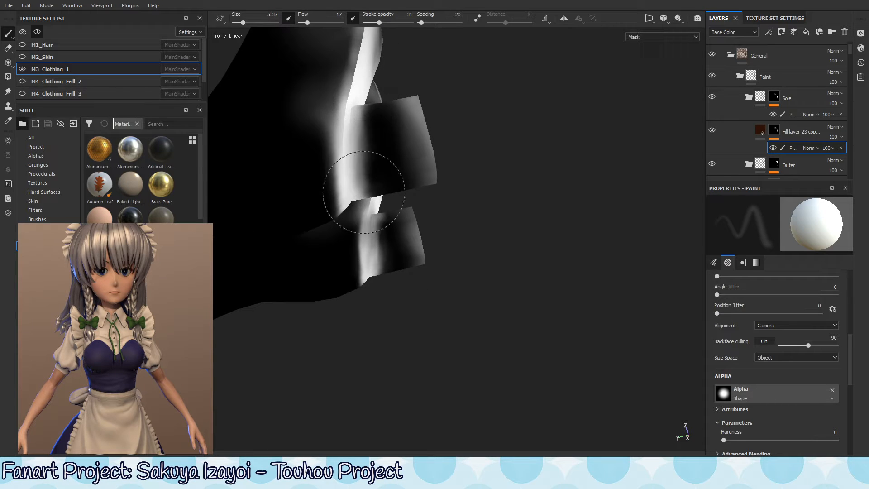
alt+drag(392, 140, 394, 151)
key(x)
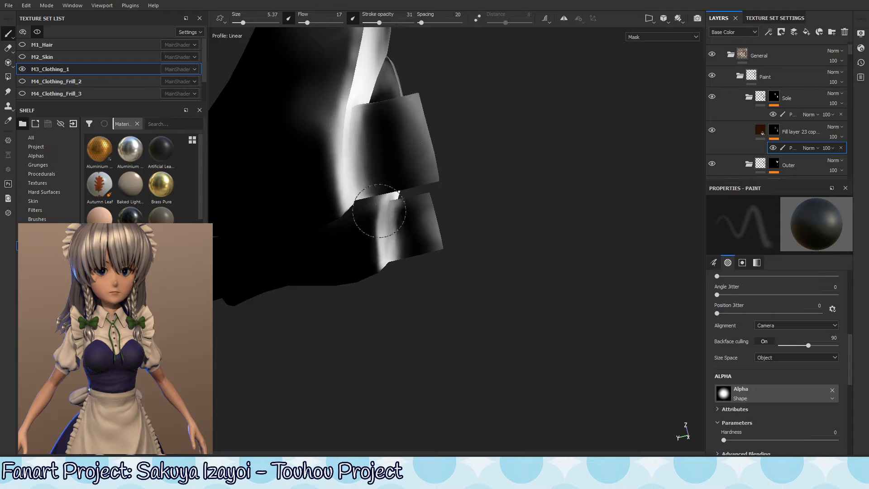
alt+drag(396, 146, 384, 163)
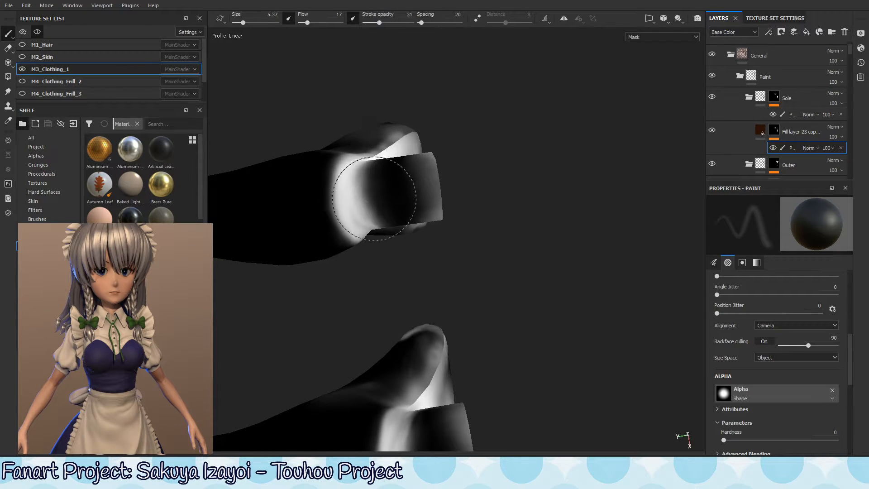
alt+drag(374, 199, 401, 227)
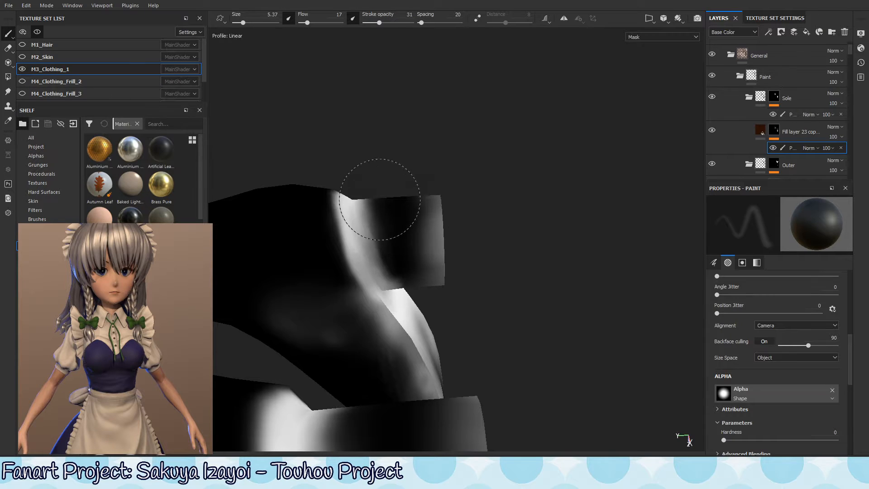
key(x)
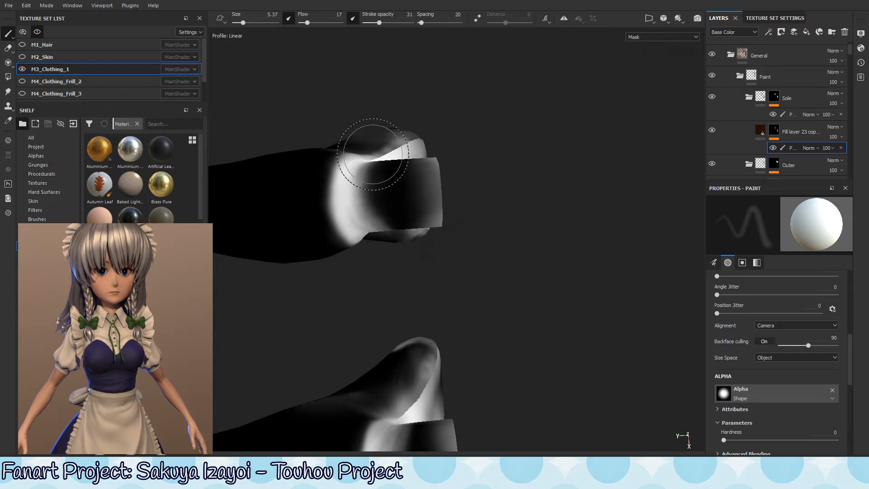
alt+drag(372, 154, 375, 215)
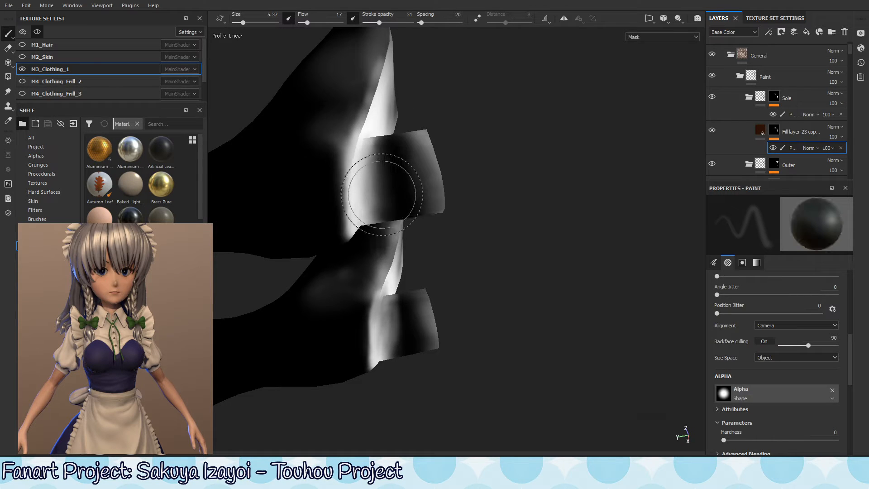
Step: Blend the shading band toward the middle of the heel's sides, alternating black and white at flow 17 and stroke opacity 31
drag(379, 123, 388, 213)
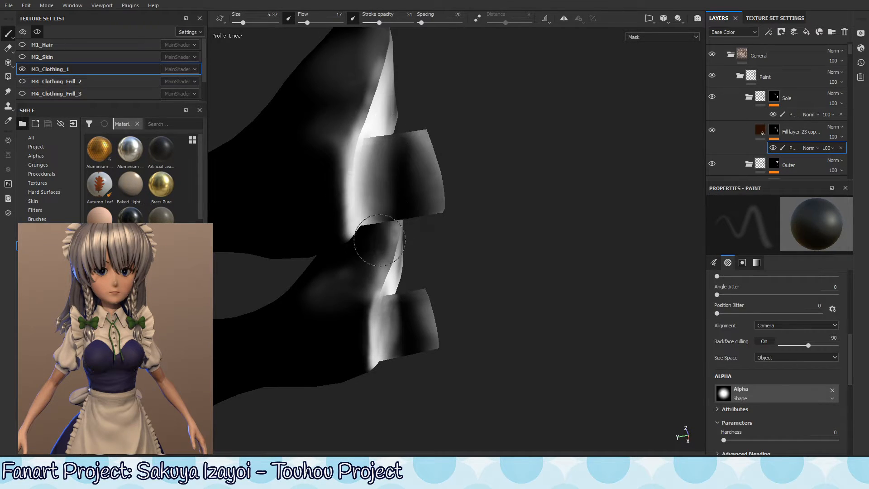
alt+drag(392, 214, 383, 150)
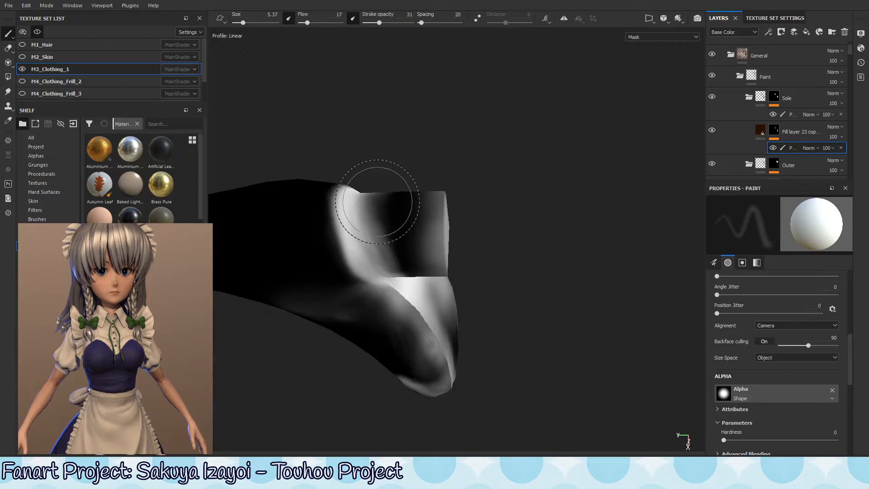
key(x)
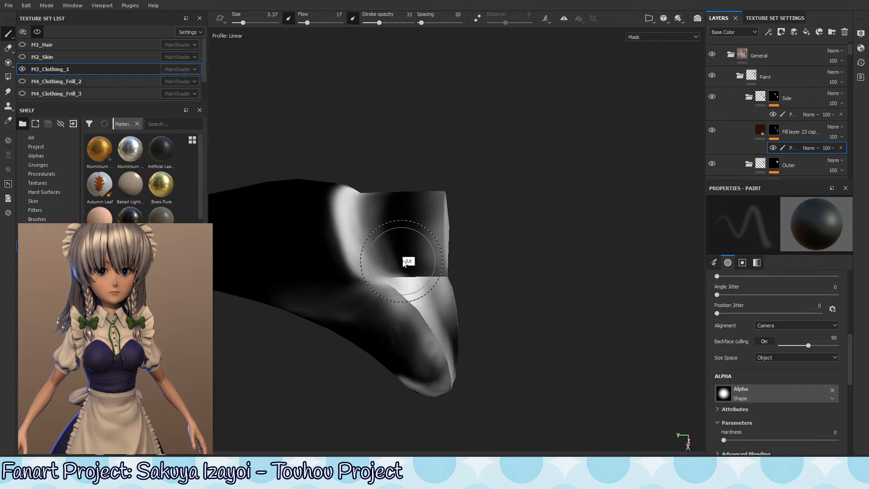
alt+drag(404, 262, 384, 290)
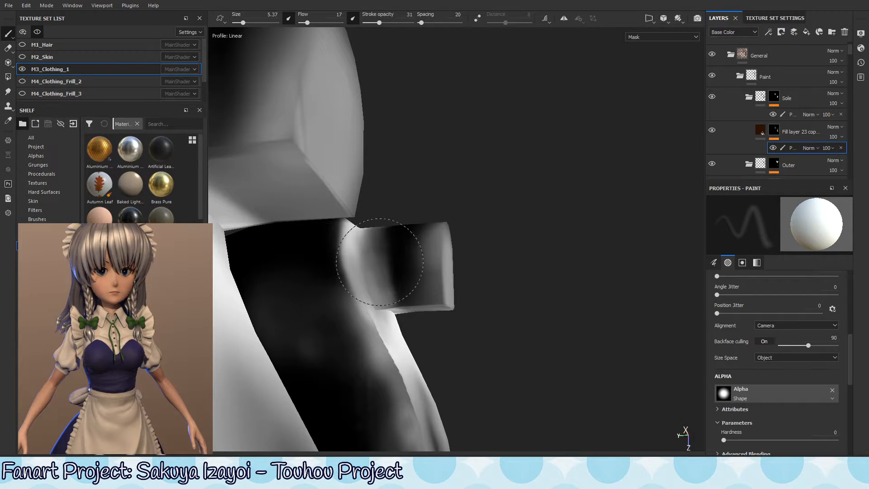
mouse_move(384, 292)
alt+mouse_down()
mouse_move(393, 285)
mouse_move(386, 211)
alt+mouse_up()
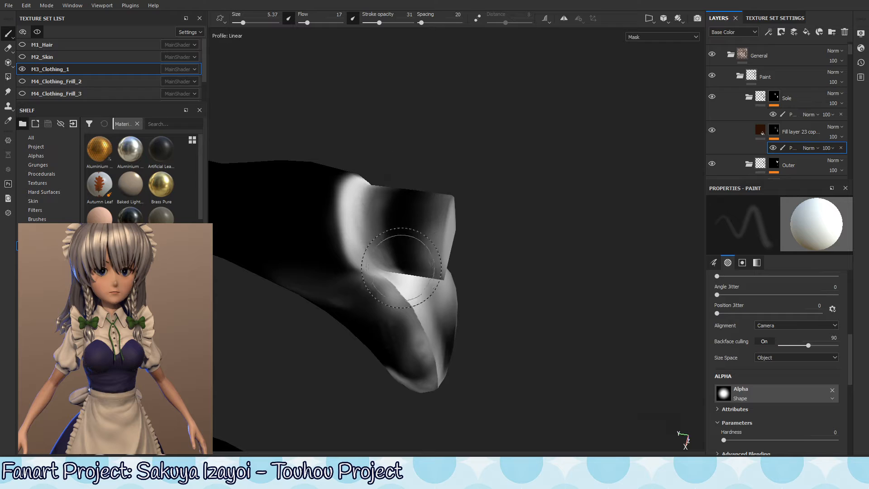
mouse_move(407, 247)
alt+mouse_down()
mouse_move(399, 222)
mouse_move(402, 230)
alt+mouse_up()
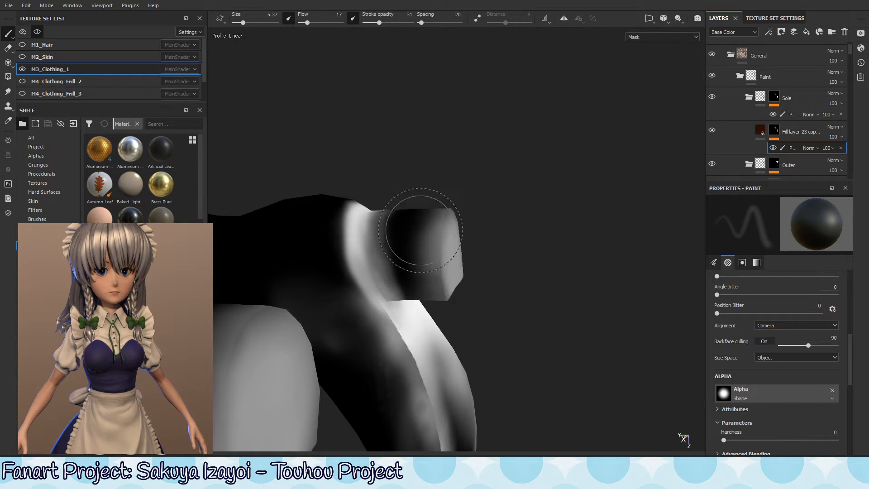
key(x)
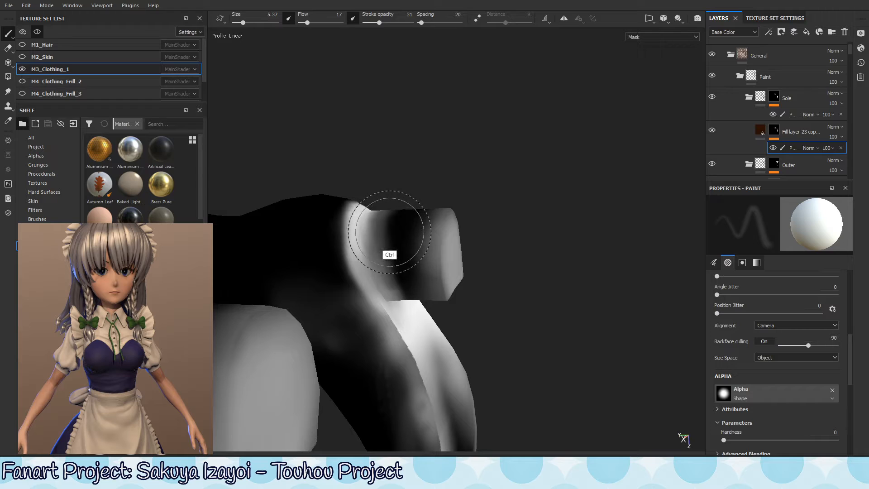
Step: Smooth the heel's mask gradient in fine black and white strokes at flow 7, with the stroke opacity lowered to 18
mouse_move(442, 255)
ctrl+mouse_down()
mouse_move(394, 271)
mouse_move(408, 270)
ctrl+mouse_up()
alt+drag(399, 223, 378, 184)
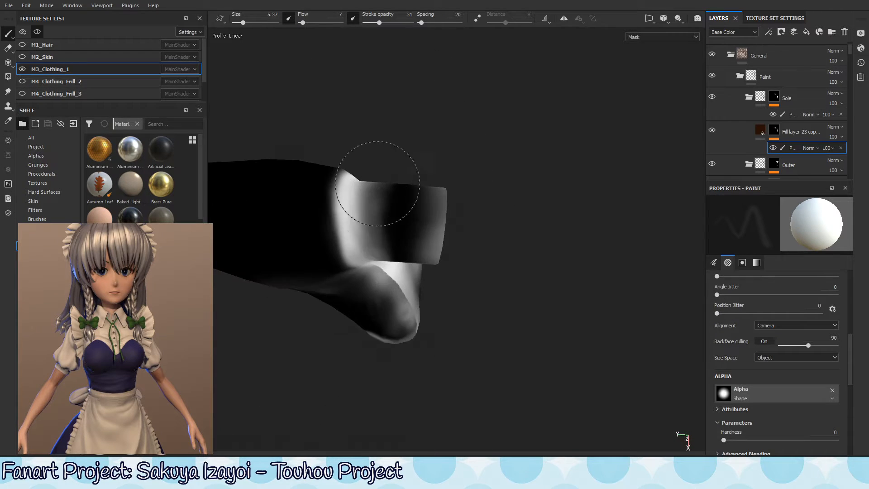
alt+drag(408, 232, 379, 229)
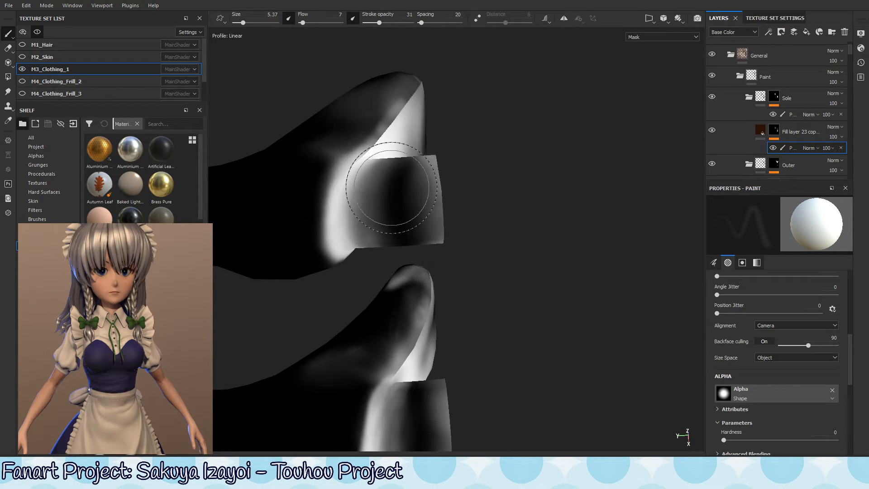
drag(379, 23, 373, 22)
alt+drag(382, 174, 387, 137)
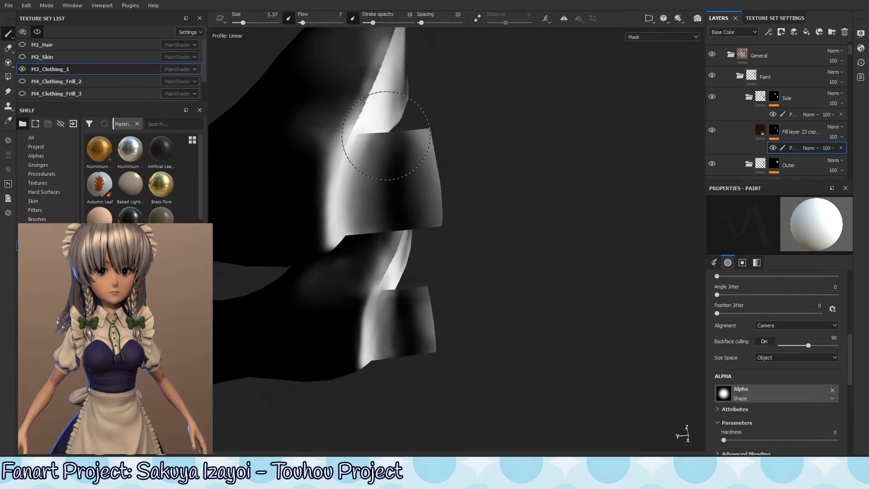
key(x)
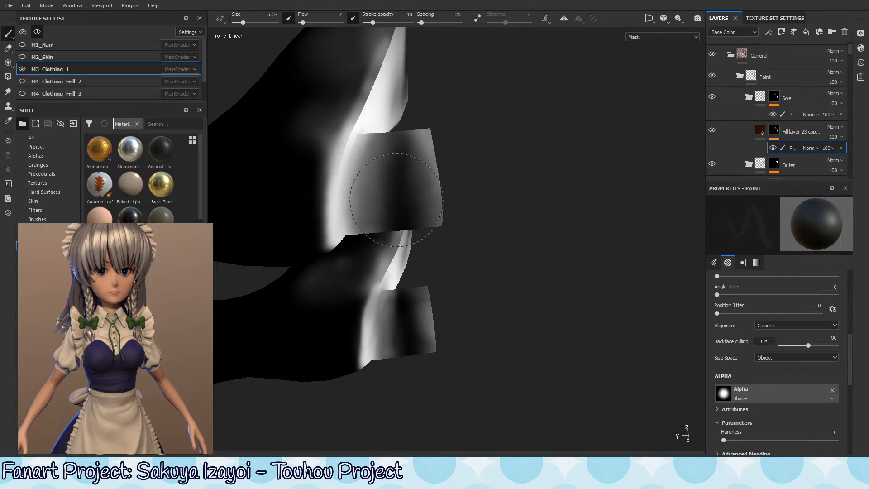
alt+drag(379, 203, 407, 174)
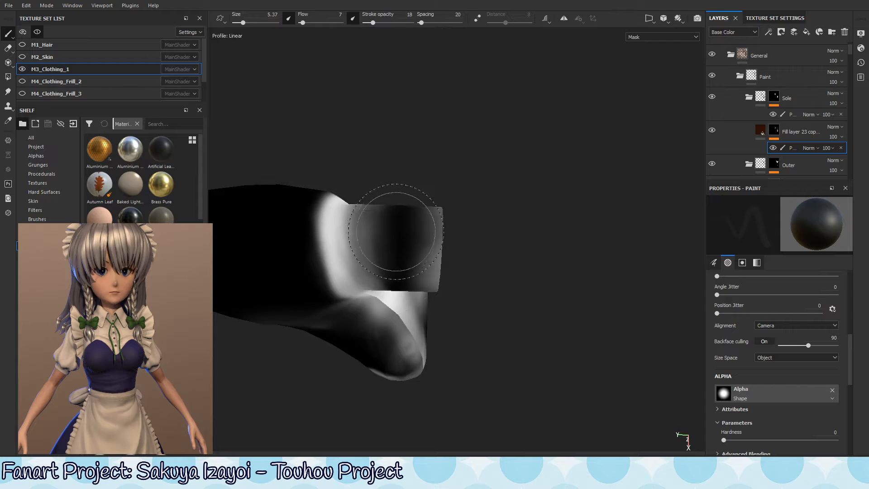
key(x)
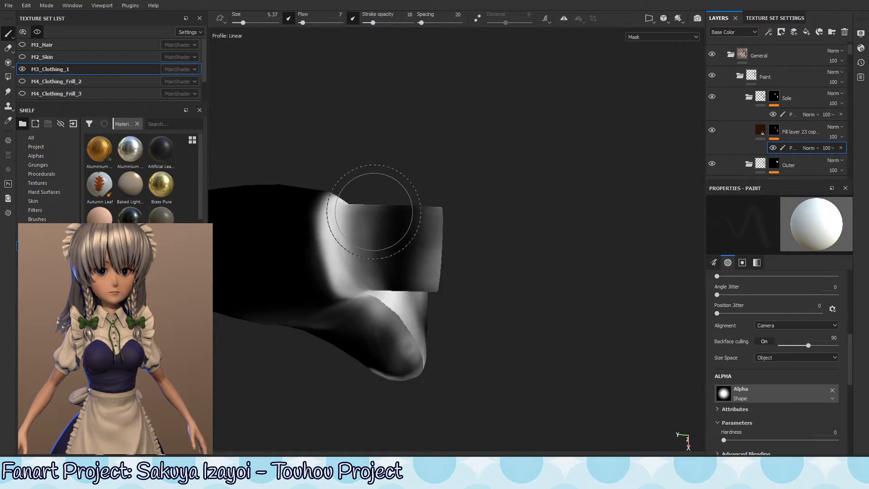
drag(382, 279, 368, 287)
alt+drag(371, 219, 391, 231)
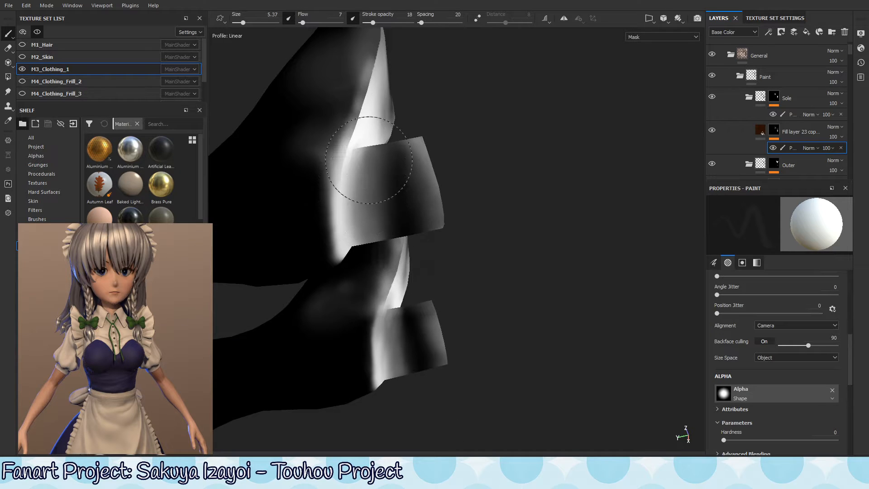
Step: Brush a broader white gradient around the heel on the mask at size 8.05 and flow 15
key(x)
mouse_move(394, 187)
ctrl+right_down()
mouse_move(420, 187)
mouse_move(391, 186)
ctrl+right_up()
mouse_move(393, 191)
mouse_down()
mouse_move(381, 219)
mouse_move(407, 169)
mouse_move(385, 206)
mouse_move(396, 211)
mouse_move(418, 198)
mouse_move(394, 171)
mouse_move(395, 246)
mouse_move(359, 107)
mouse_up()
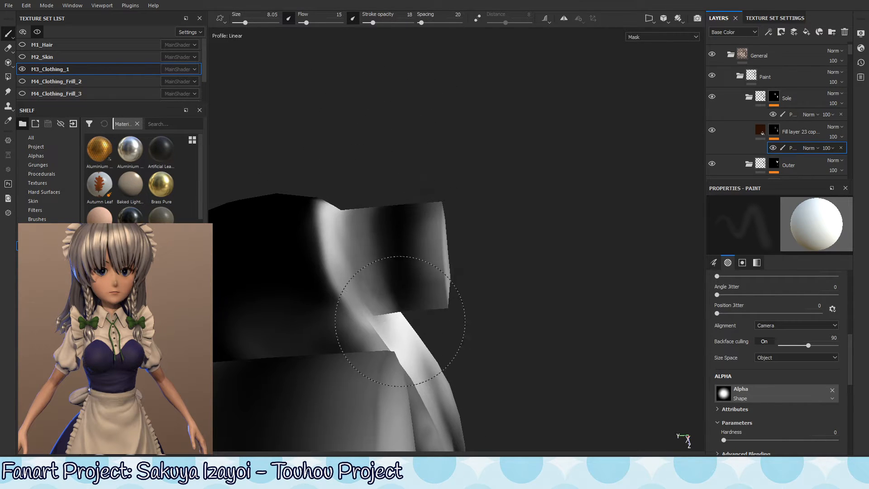
mouse_move(384, 317)
alt+mouse_down()
mouse_move(360, 225)
mouse_move(398, 310)
alt+mouse_up()
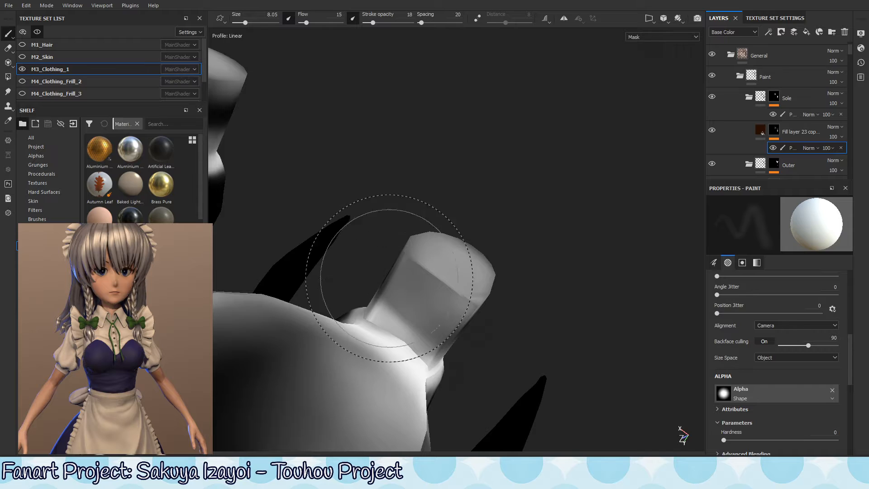
mouse_move(397, 281)
alt+mouse_down()
mouse_move(409, 320)
mouse_move(403, 202)
mouse_move(389, 236)
mouse_move(398, 254)
alt+mouse_up()
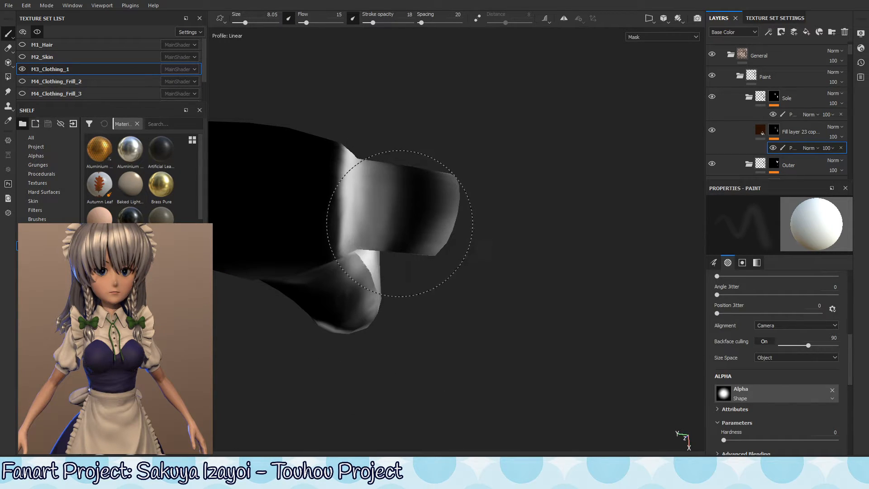
mouse_move(394, 249)
alt+mouse_down()
mouse_move(388, 209)
mouse_move(384, 241)
alt+mouse_up()
alt+right_drag(383, 239, 480, 190)
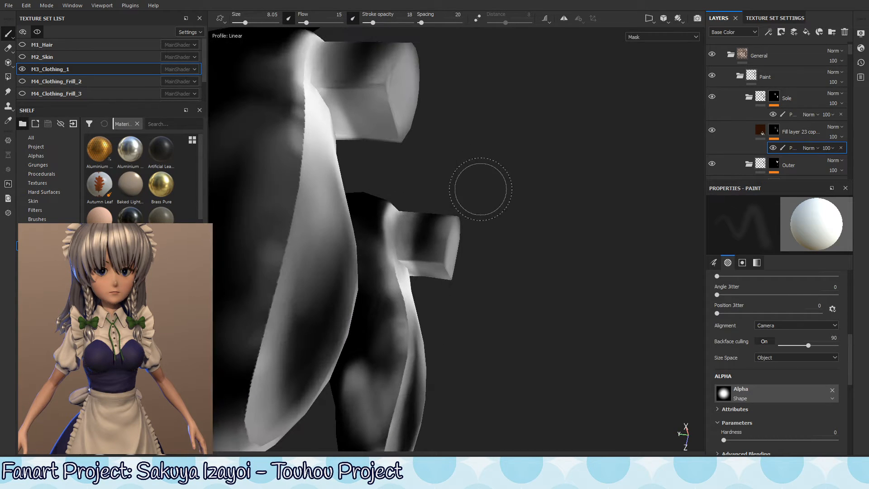
Step: Display the full material and examine the boots' shading and heels from several angles and under different lighting
key(m)
alt+right_drag(527, 209, 369, 213)
mouse_move(369, 213)
alt+mouse_down()
mouse_move(394, 290)
mouse_move(436, 255)
alt+mouse_up()
alt+right_drag(436, 255, 316, 238)
mouse_move(316, 239)
alt+mouse_down()
mouse_move(368, 236)
mouse_move(398, 249)
alt+mouse_up()
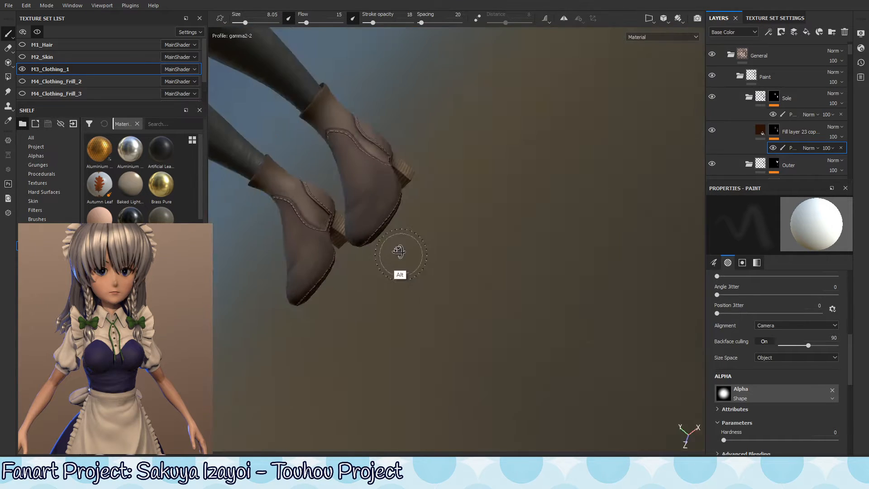
mouse_move(398, 249)
alt+right_down()
mouse_move(463, 215)
mouse_move(510, 227)
mouse_move(398, 311)
alt+right_up()
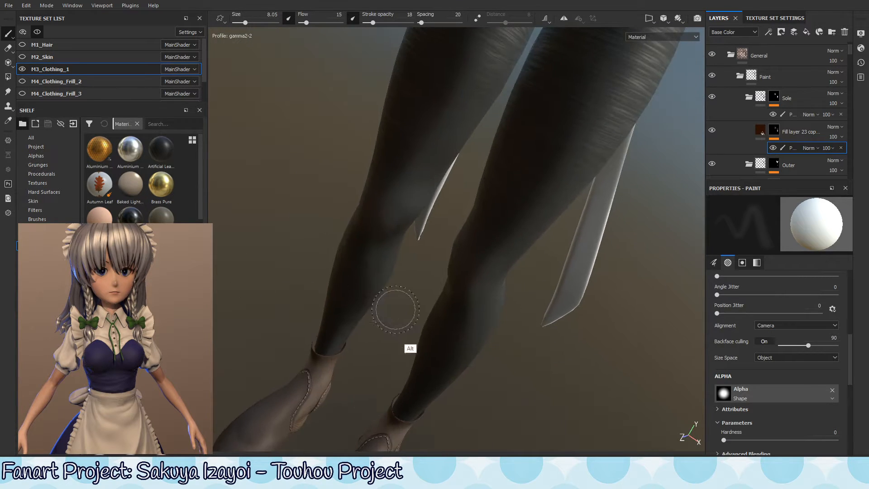
alt+middle_drag(398, 311, 407, 197)
alt+drag(407, 198, 494, 231)
alt+drag(514, 305, 520, 202)
shift+right_drag(520, 202, 444, 239)
mouse_move(475, 235)
alt+mouse_down()
mouse_move(446, 235)
mouse_move(473, 228)
mouse_move(481, 212)
mouse_move(425, 149)
alt+mouse_up()
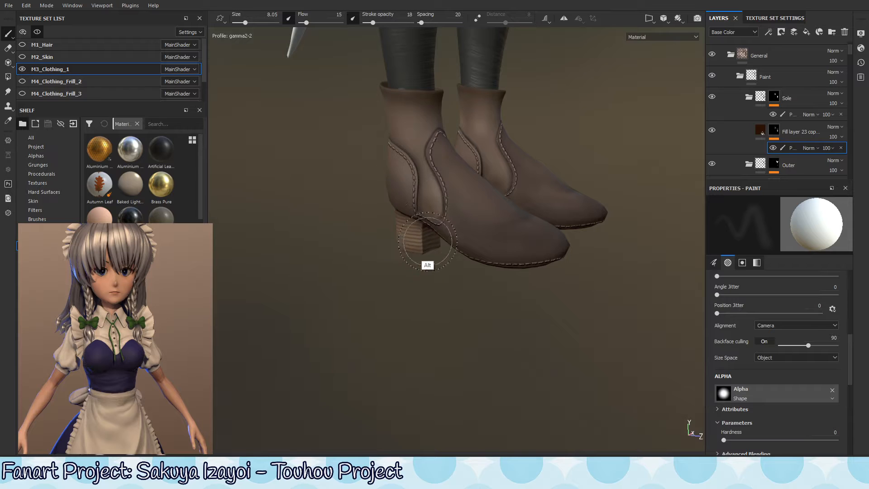
mouse_move(427, 240)
alt+mouse_down()
mouse_move(444, 330)
mouse_move(439, 323)
alt+mouse_up()
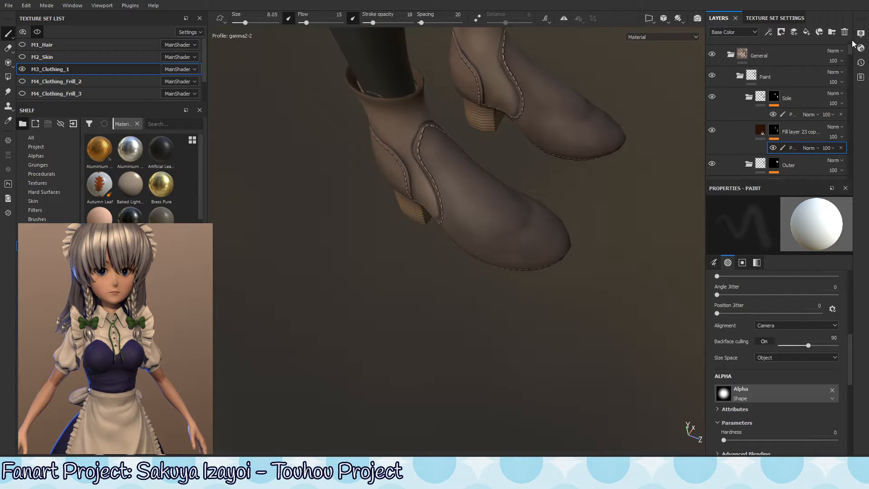
Step: Select Fill layer 16 in the WoodenSole folder and toggle its visibility off and on to compare the heel's appearance
scroll(849, 70, down, 5)
scroll(850, 70, down, 3)
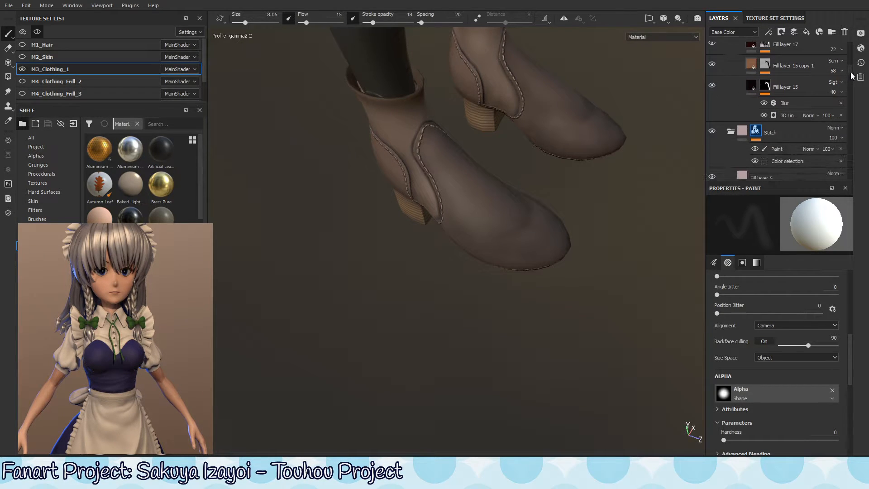
click(796, 66)
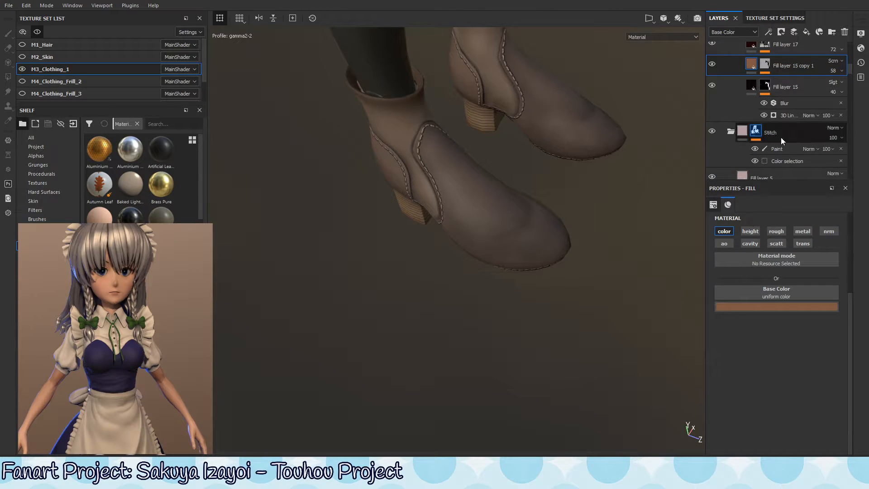
scroll(854, 71, down, 5)
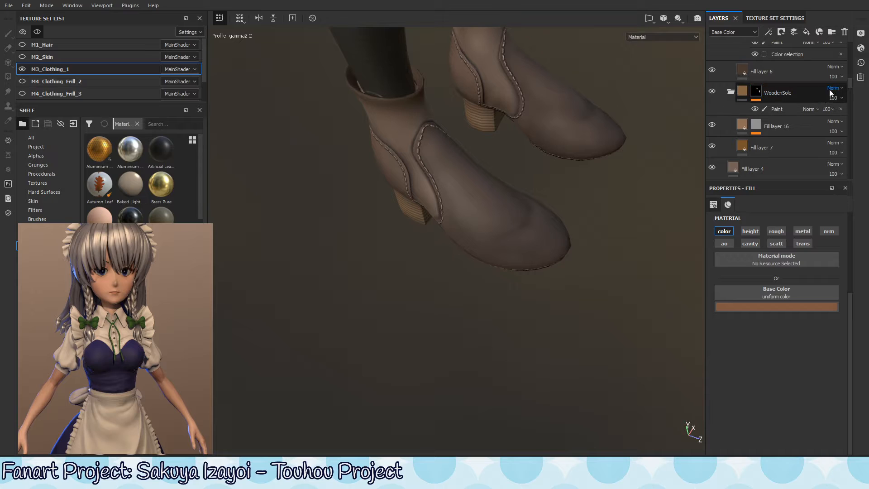
click(797, 132)
click(711, 126)
click(711, 126)
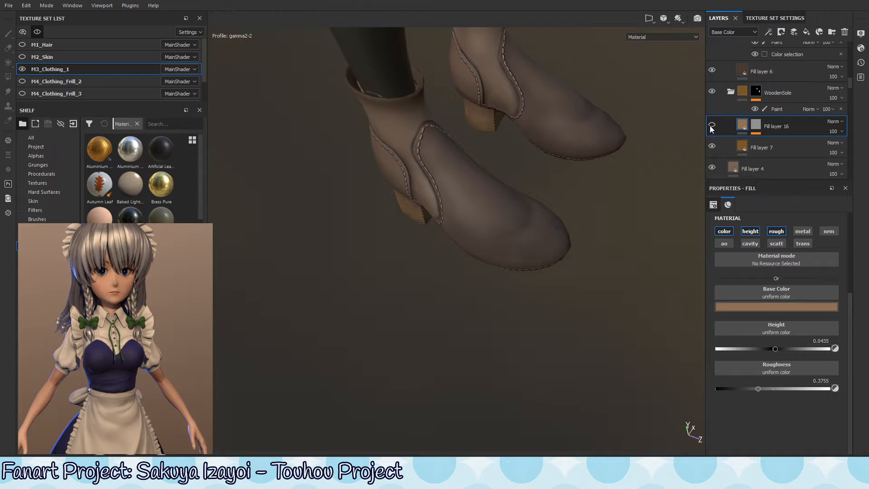
Step: Enable the cavity channel on Fill layer 16, set it to 0.6324, and check the heel stripes under rotated lighting
alt+drag(449, 232, 498, 249)
shift+right_drag(498, 248, 475, 282)
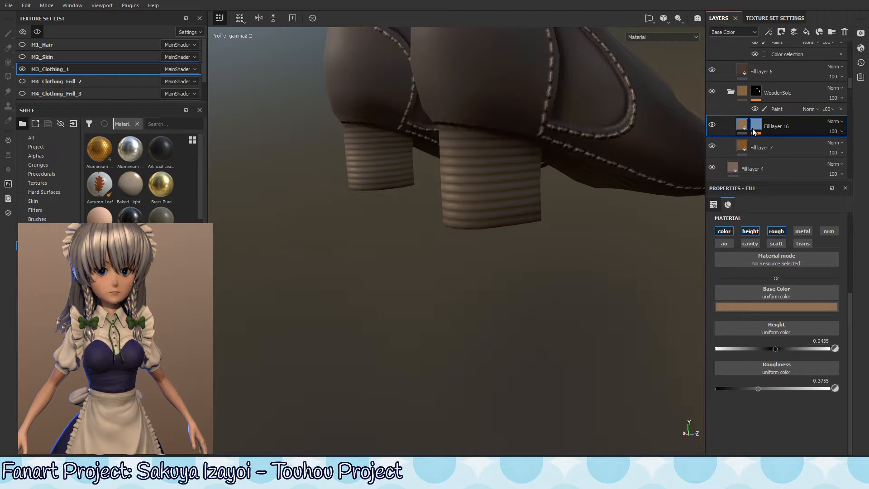
click(751, 245)
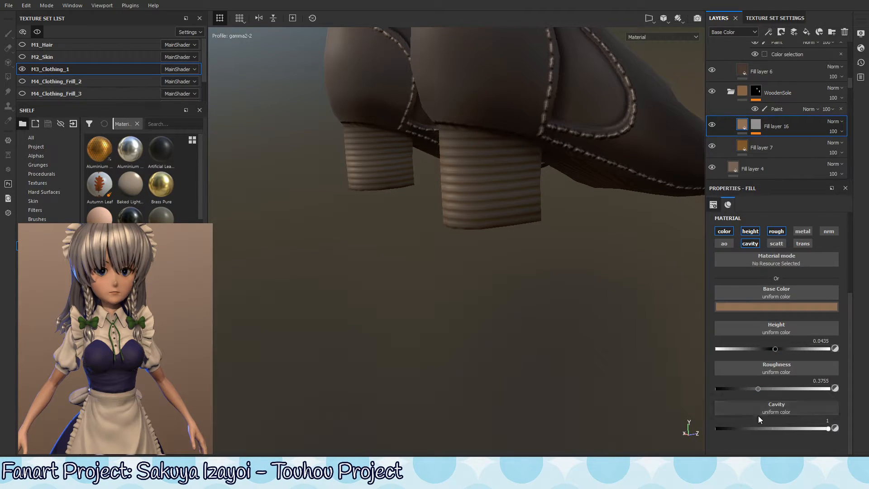
drag(829, 428, 795, 447)
shift+right_drag(643, 372, 616, 362)
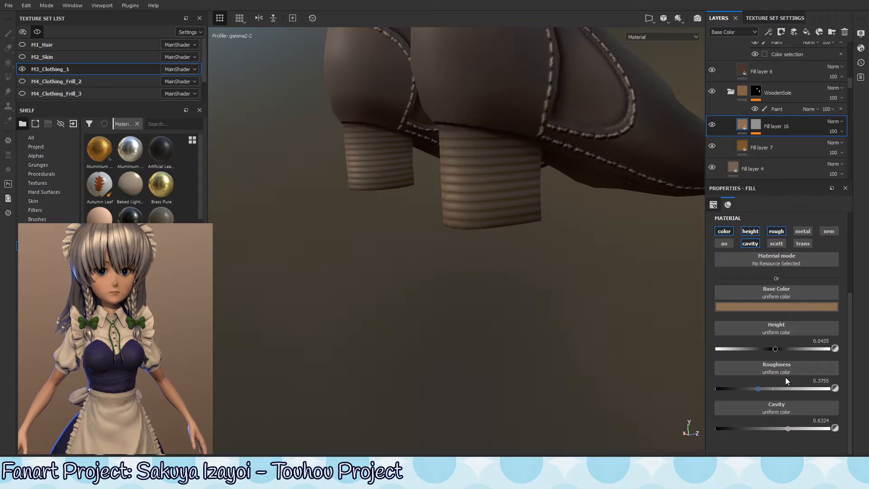
Step: Compare the heel stripes with Fill layer 16 hidden and shown, and set that layer's cavity to 1
click(712, 125)
click(712, 124)
drag(788, 429, 843, 421)
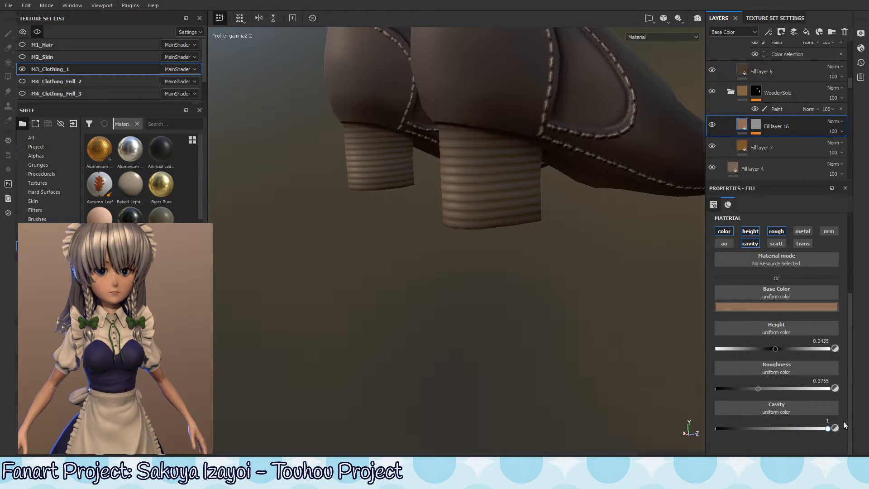
Step: Enable the cavity channel on Fill layer 7, set it to 0.6364, and set the layer's roughness to 0.8142
click(788, 145)
click(740, 244)
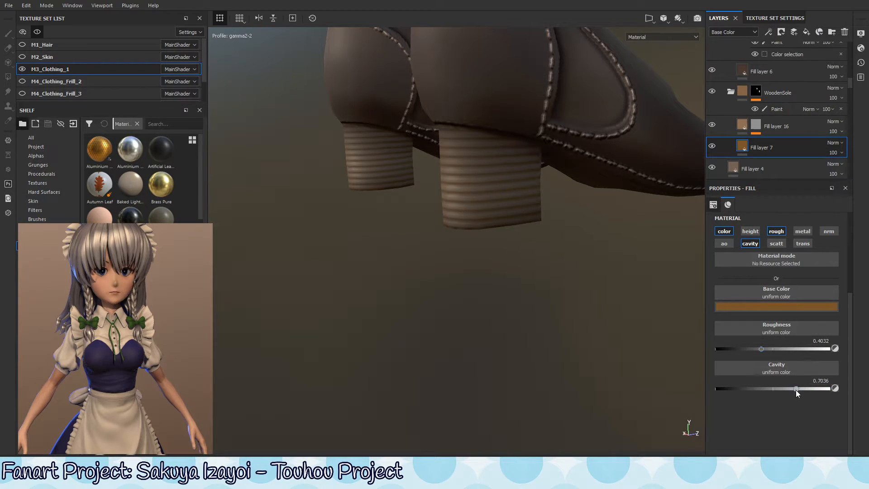
drag(790, 392, 790, 393)
drag(761, 349, 809, 351)
Step: Slightly raise Fill layer 16's roughness, and set Fill layer 7's roughness to 0.8617 and cavity to 0.6087
click(748, 133)
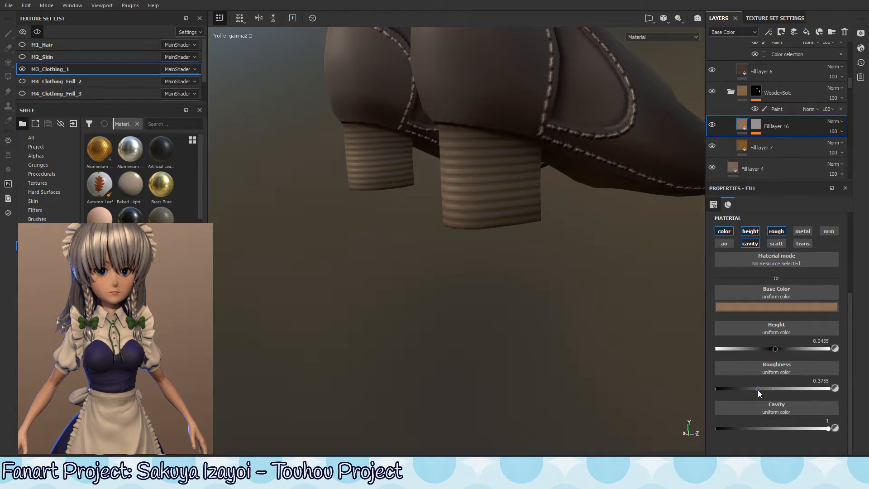
mouse_move(758, 390)
mouse_down()
mouse_move(778, 390)
mouse_move(762, 392)
mouse_up()
click(745, 146)
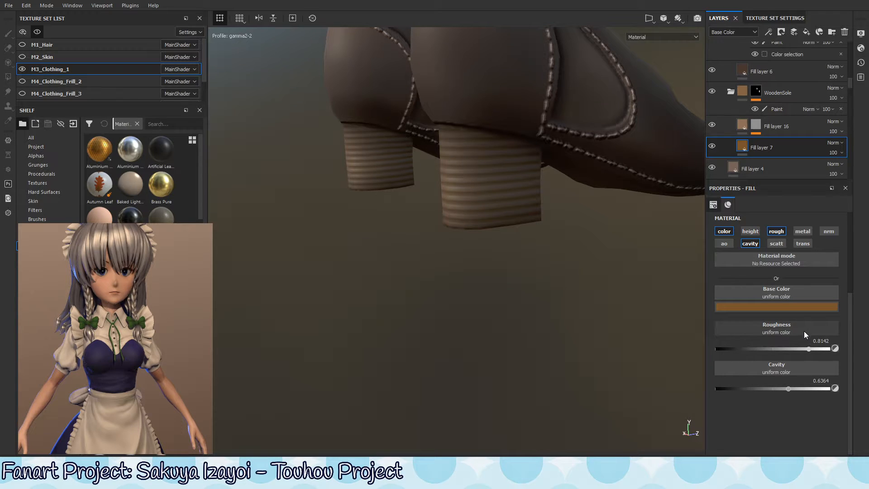
click(792, 389)
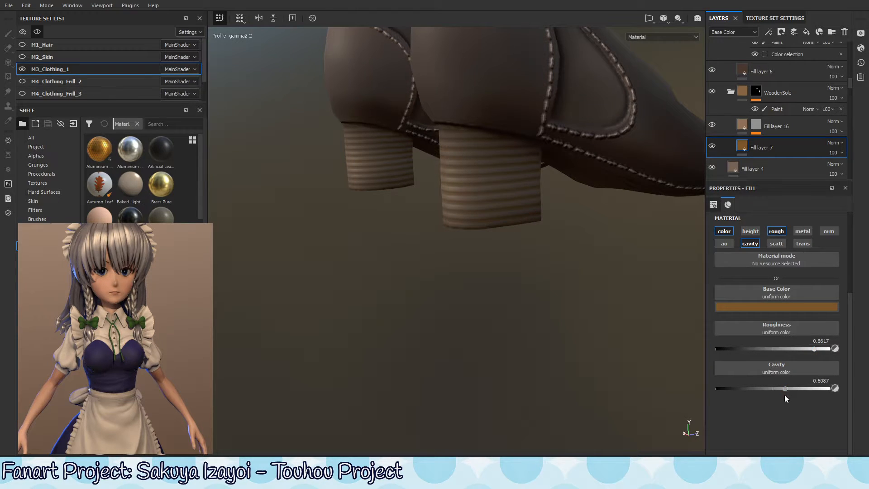
Step: Change Fill layer 7's base color to a more reddish brown with R 0.217, G 0.076 and B 0.020
click(787, 307)
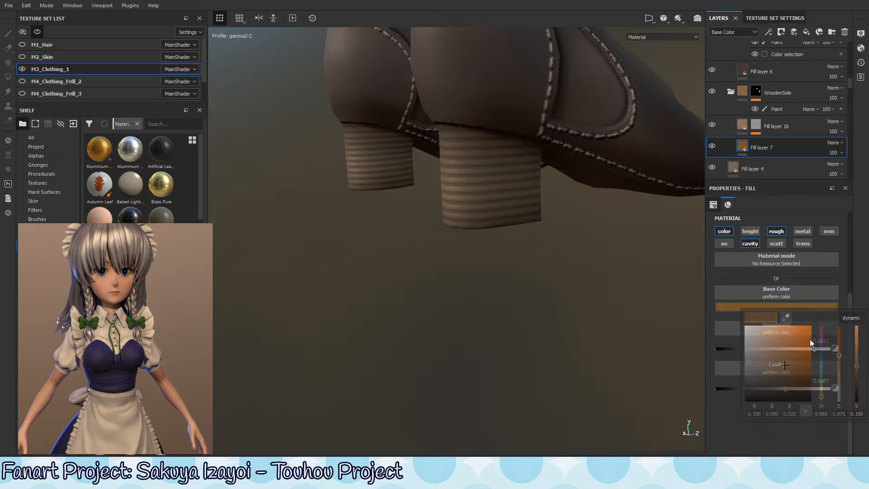
drag(787, 366, 787, 369)
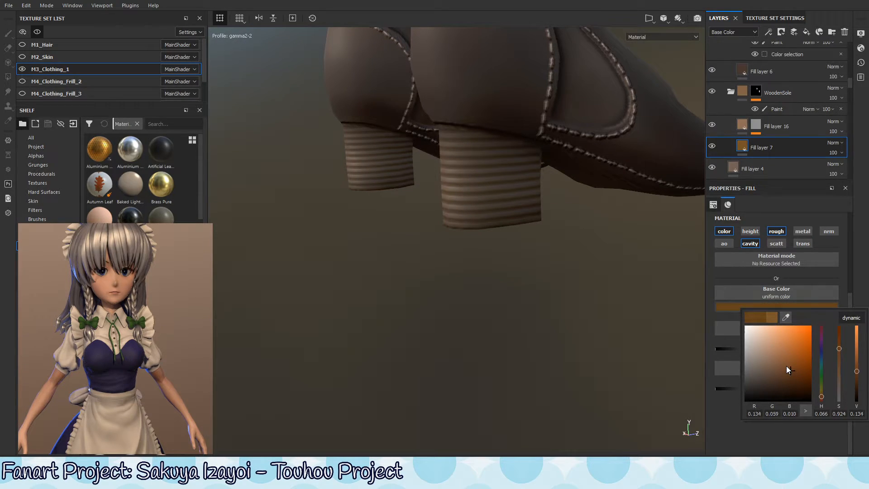
click(786, 366)
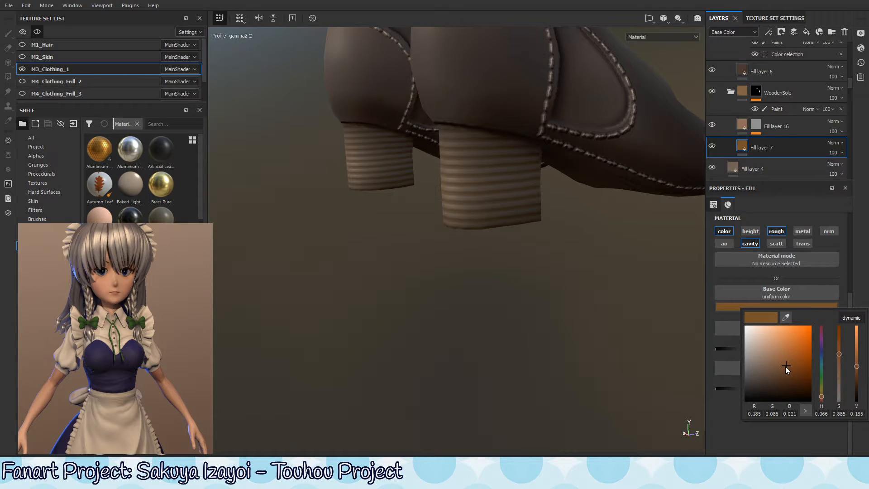
drag(822, 400, 823, 400)
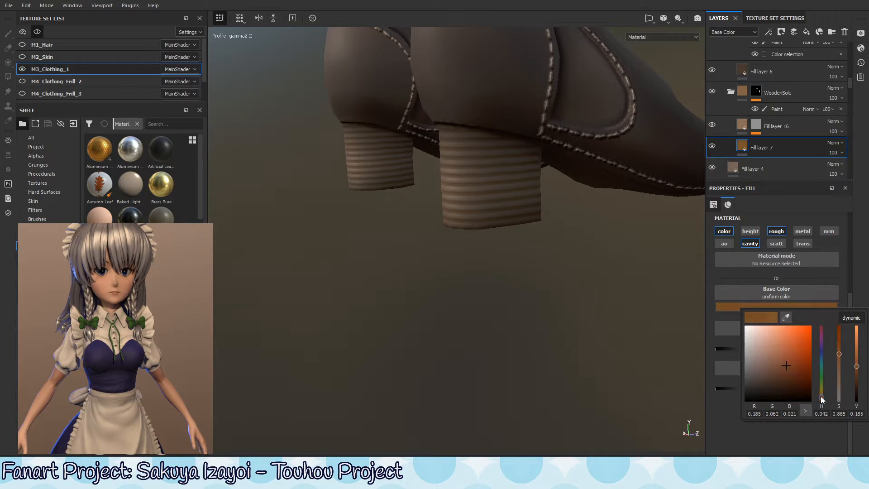
click(789, 364)
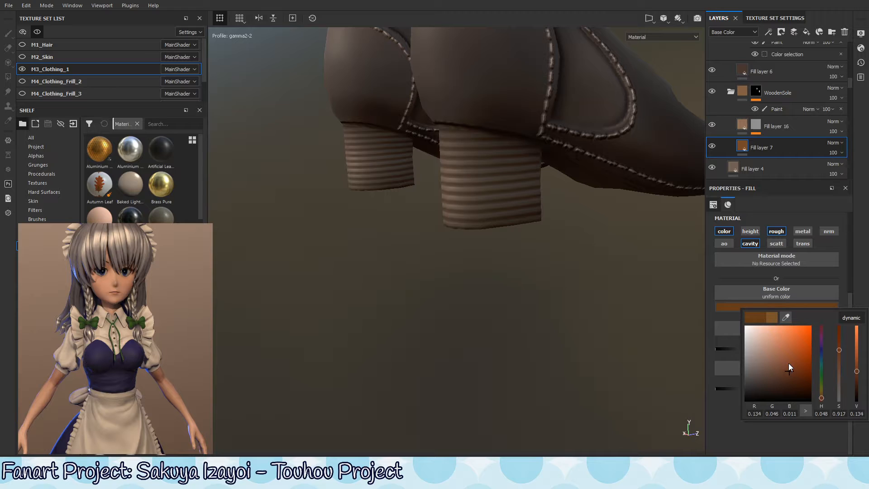
drag(789, 364, 789, 363)
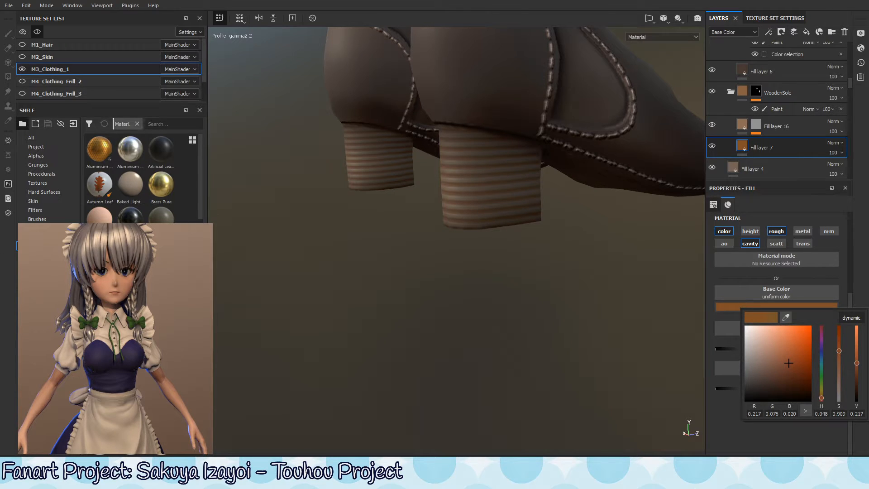
key(Escape)
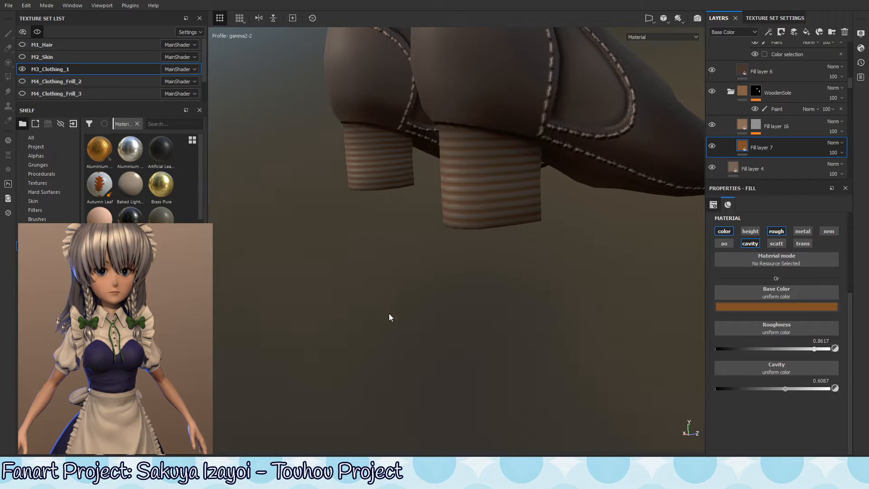
Step: Examine both heels from behind and compare them with Fill layer 16 hidden and shown
click(386, 301)
click(380, 317)
alt+drag(473, 188, 612, 172)
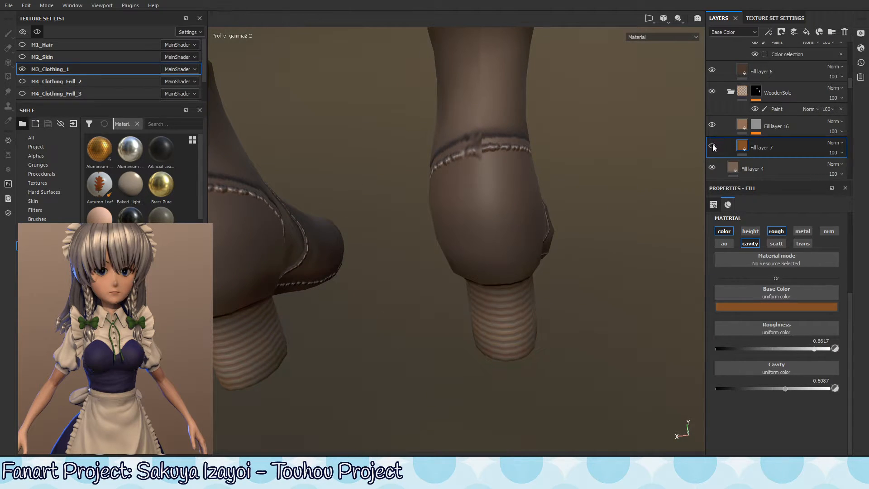
click(712, 125)
click(712, 126)
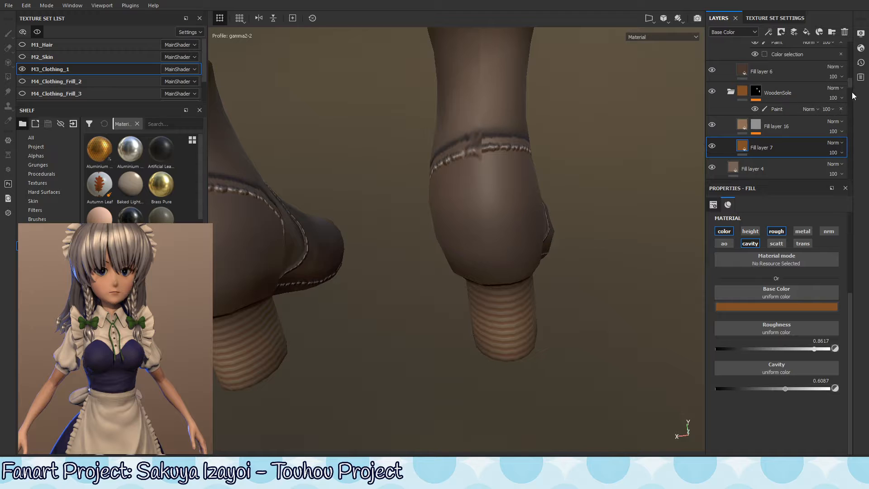
Step: Toggle the Paint folder, its Sole subfolder and the Fill layer 23 copy beneath off and on to compare their effect on the boots
drag(851, 85, 857, 59)
click(712, 56)
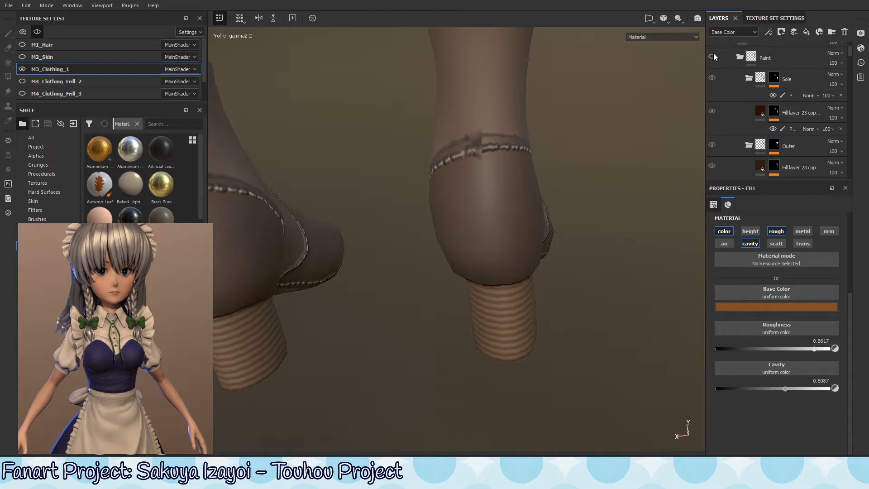
click(712, 55)
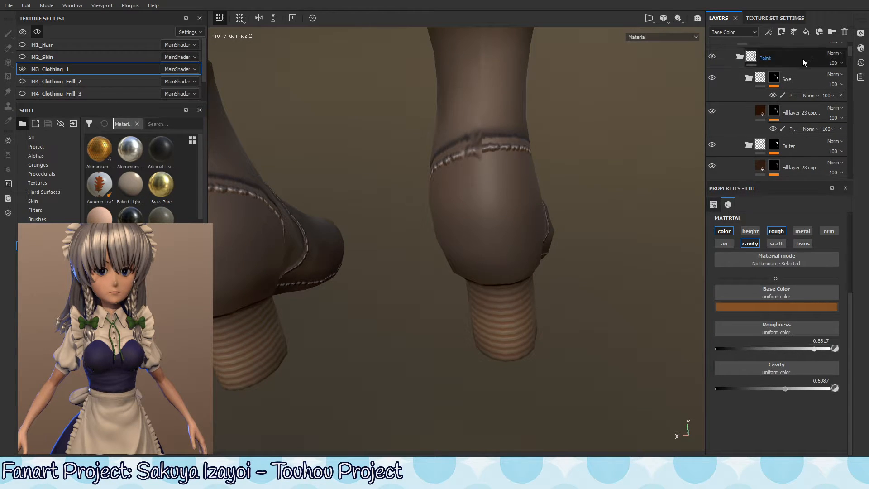
click(712, 78)
click(712, 78)
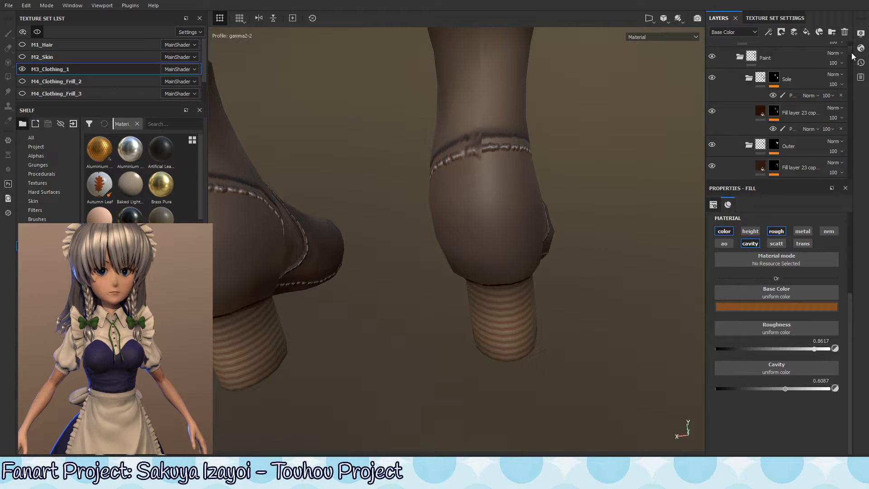
click(712, 110)
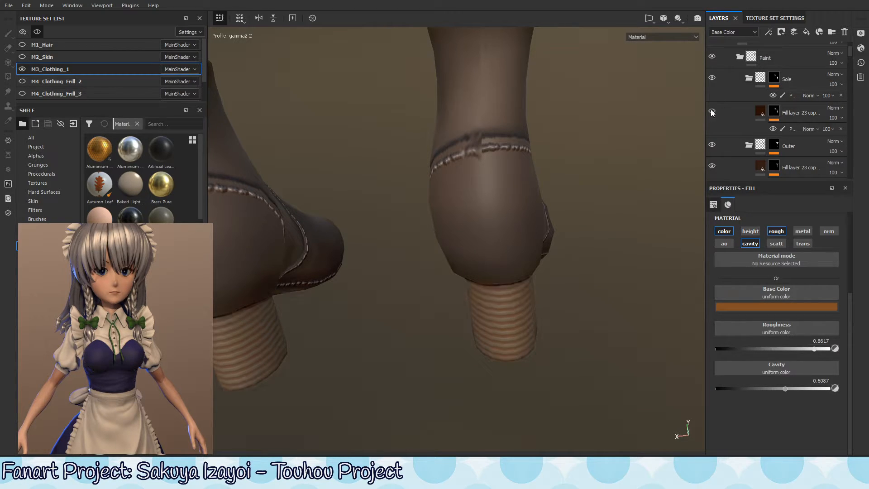
click(712, 111)
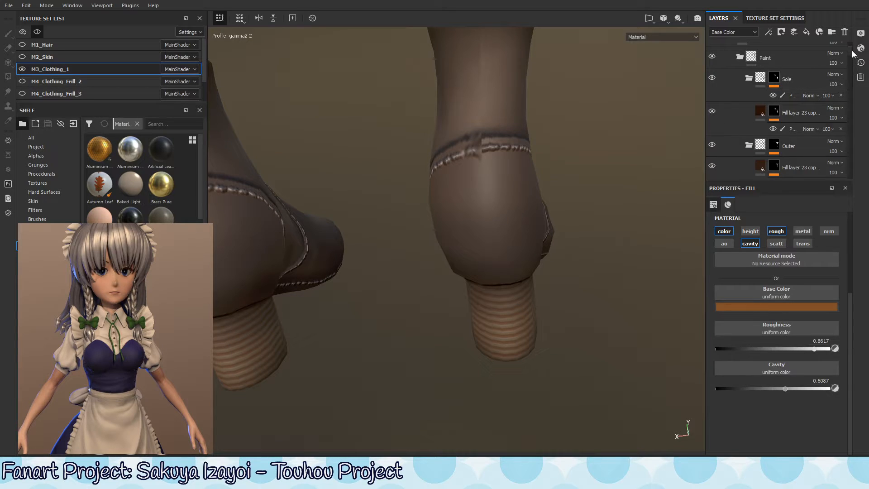
Step: Toggle the Stitch folder, Fill layer 15 and Fill layer 15 copy 1 off and on to check their effect on the ankle seam
drag(852, 51, 851, 70)
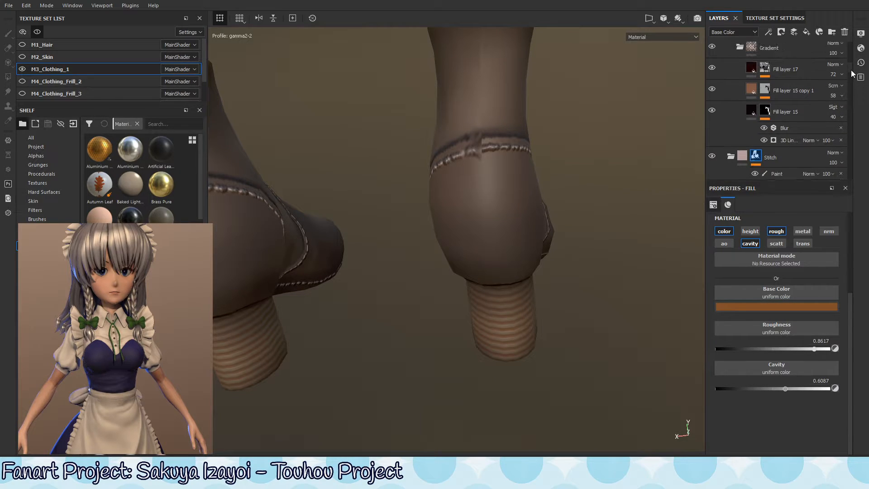
click(712, 164)
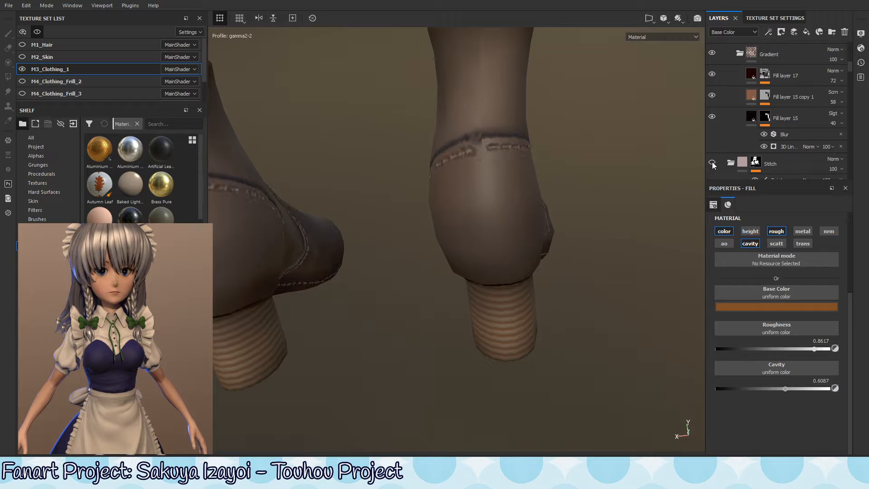
click(712, 163)
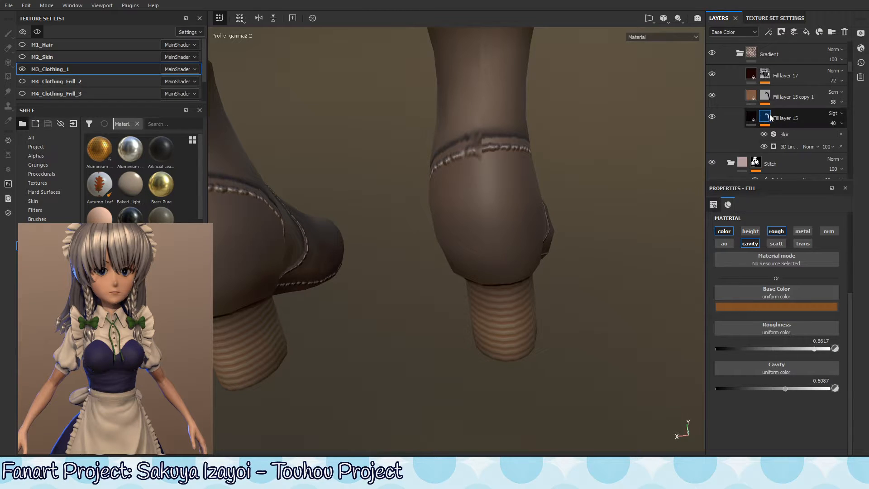
click(713, 117)
click(712, 117)
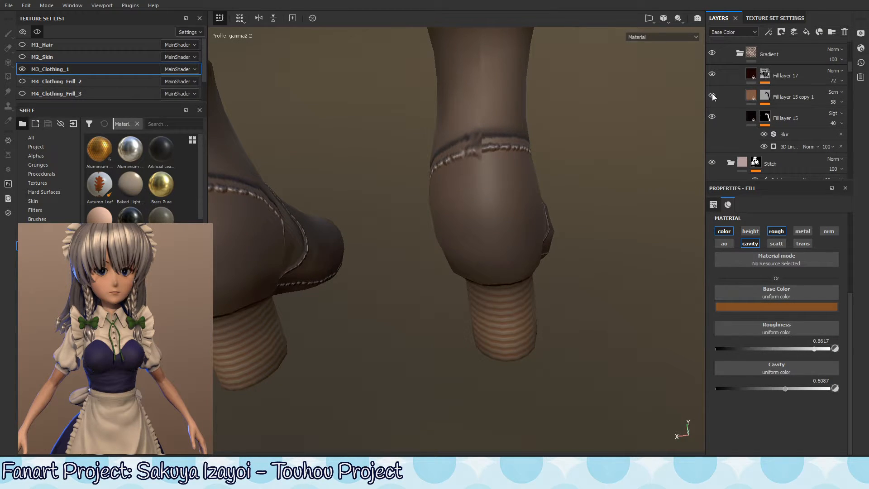
click(712, 96)
click(714, 95)
Step: Toggle the inner folder and the Fill layer 23 copy in the Outer folder off and on to check the ankle seam
scroll(850, 67, up, 5)
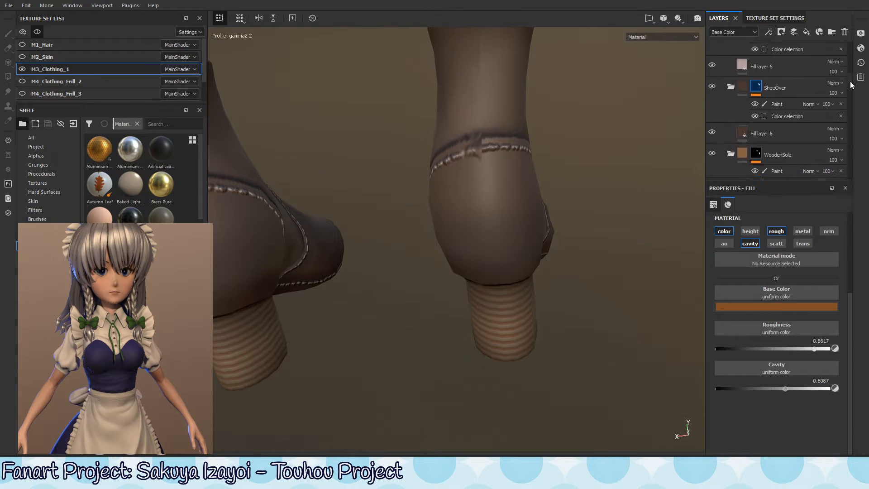
scroll(849, 64, up, 2)
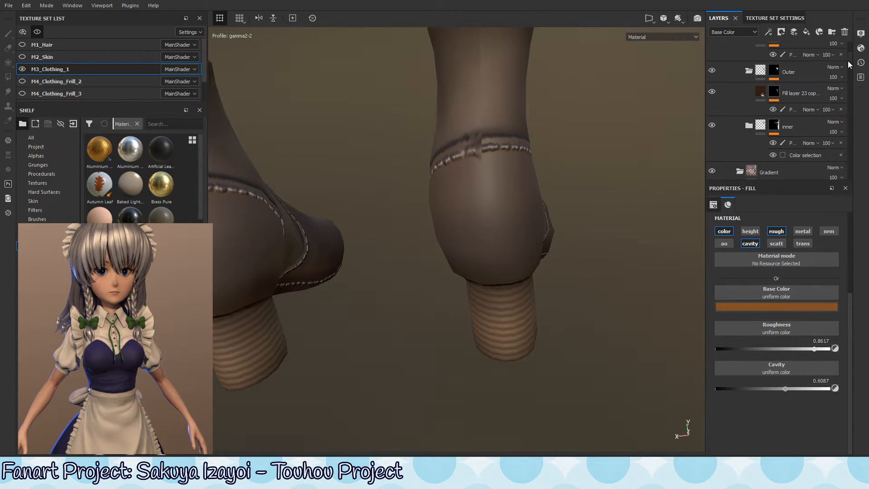
click(712, 125)
click(713, 125)
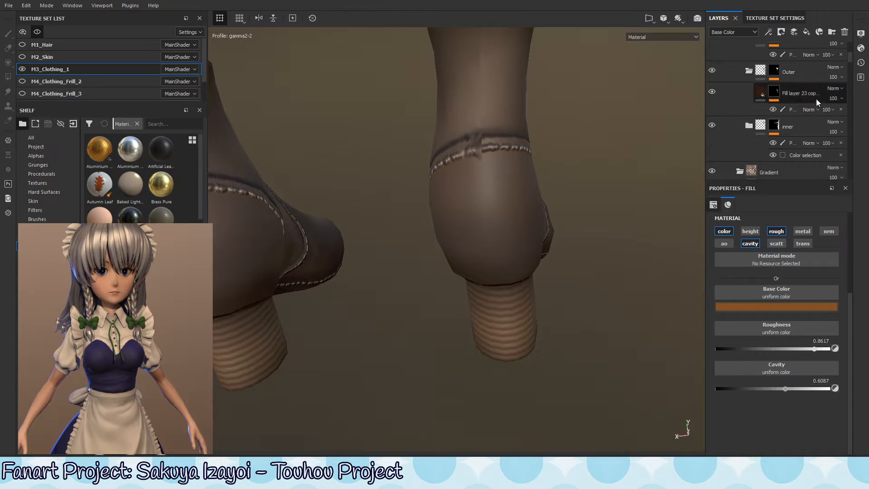
click(712, 92)
click(712, 92)
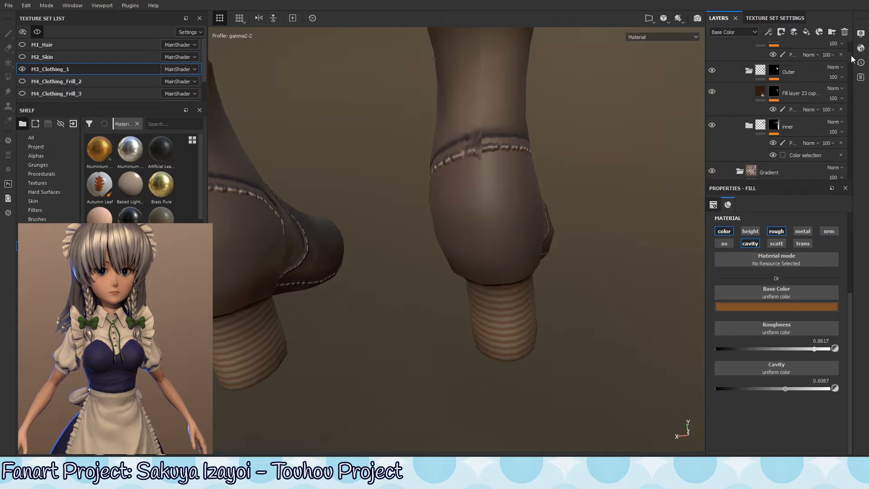
Step: Select the Stitch folder's mask and compare the boot seams with the folder hidden and shown
scroll(852, 61, down, 6)
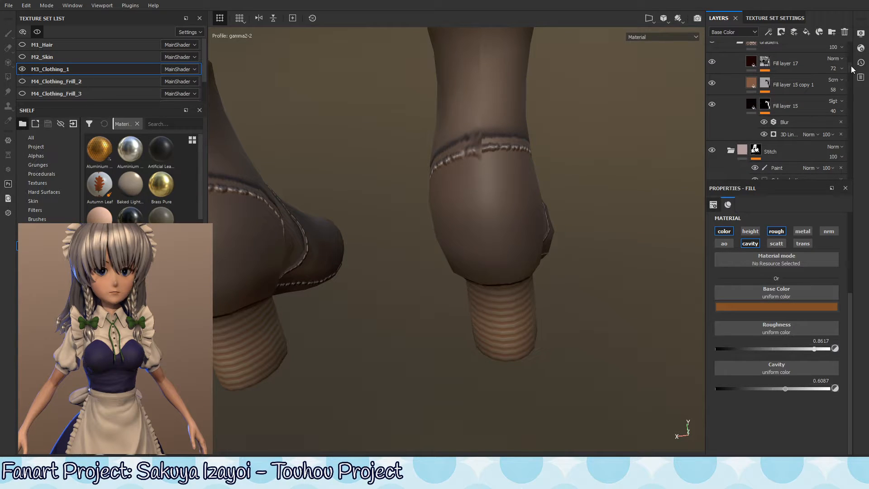
click(756, 150)
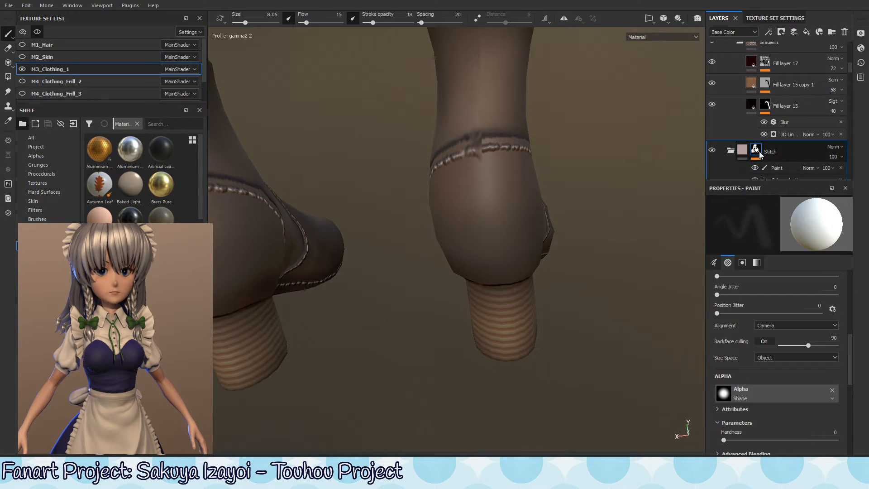
click(712, 150)
click(712, 150)
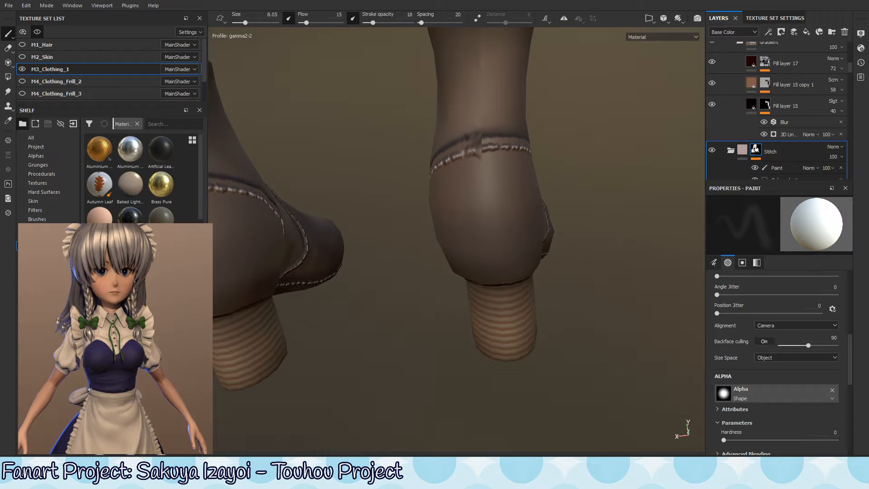
Step: Inspect the stitching at the back of the ankle in the Mask and Normal+Height+Mesh views, and check the edit history
mouse_move(521, 141)
alt+mouse_down()
mouse_move(543, 186)
mouse_move(520, 244)
mouse_move(512, 219)
mouse_move(453, 195)
mouse_move(488, 196)
mouse_move(481, 187)
alt+mouse_up()
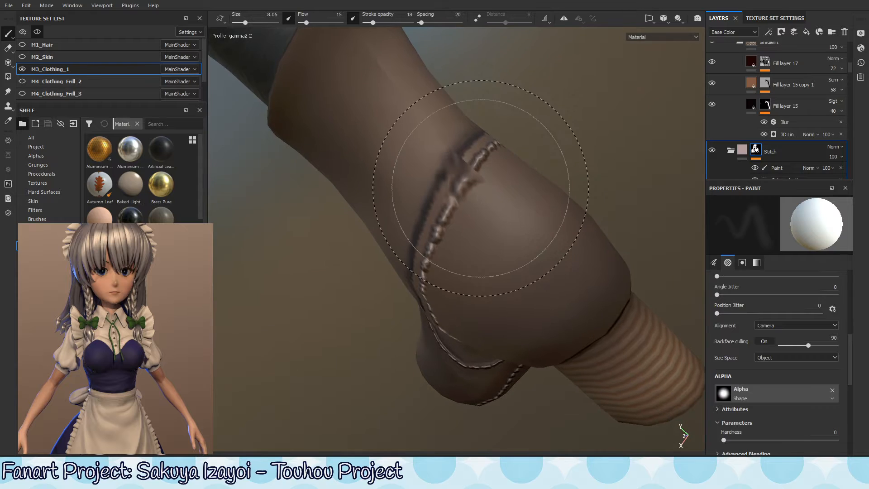
key(shift+c)
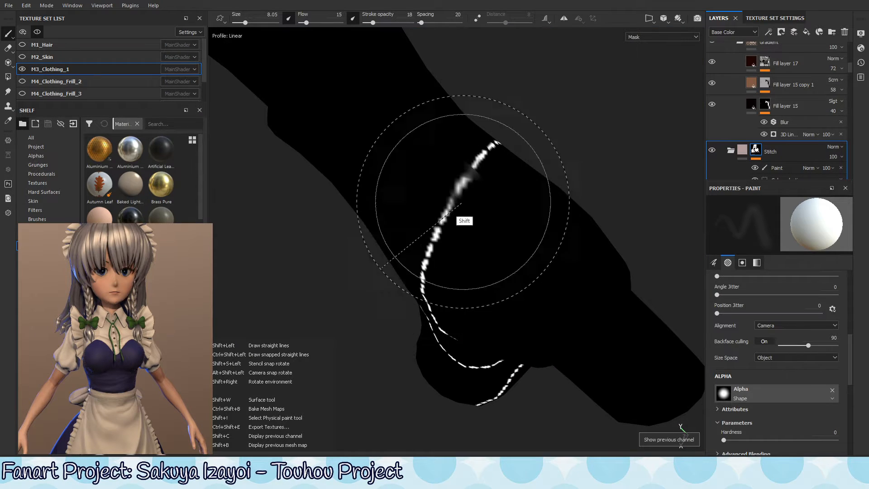
key(shift+c)
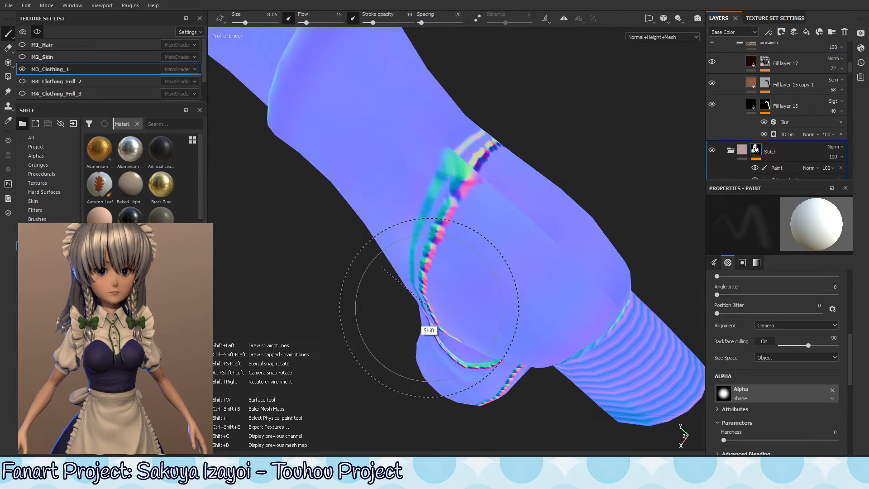
click(858, 65)
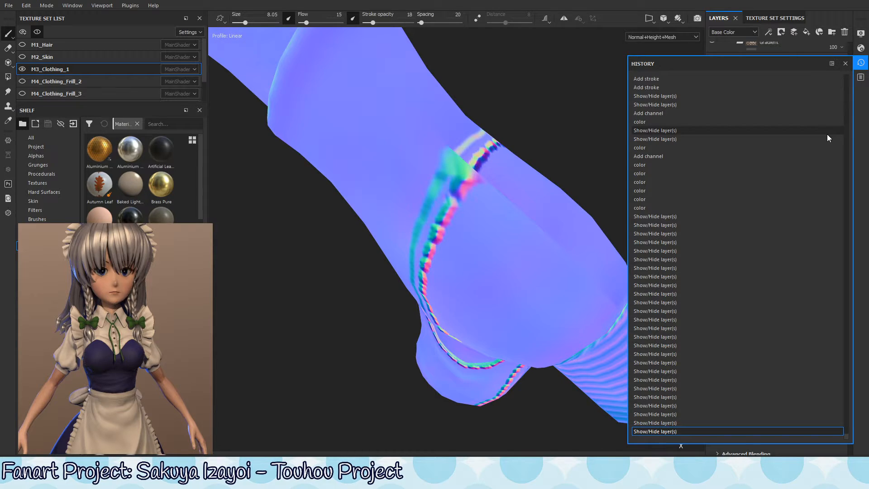
click(845, 64)
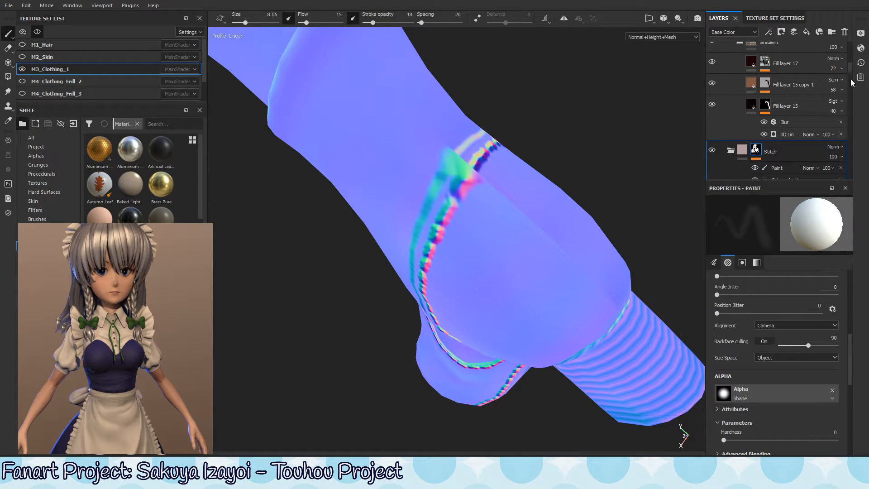
Step: Add a new fill layer directly above Fill layer 5 inside the Stitch folder
scroll(853, 75, down, 3)
scroll(853, 79, up, 1)
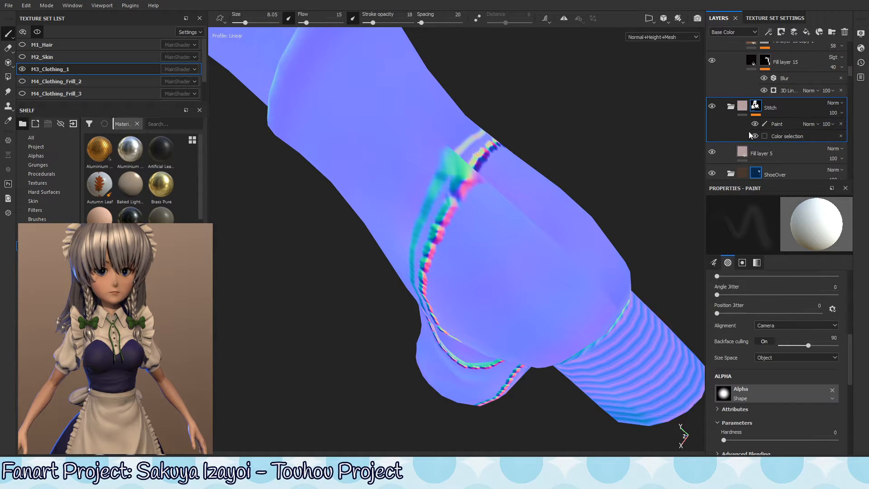
click(790, 154)
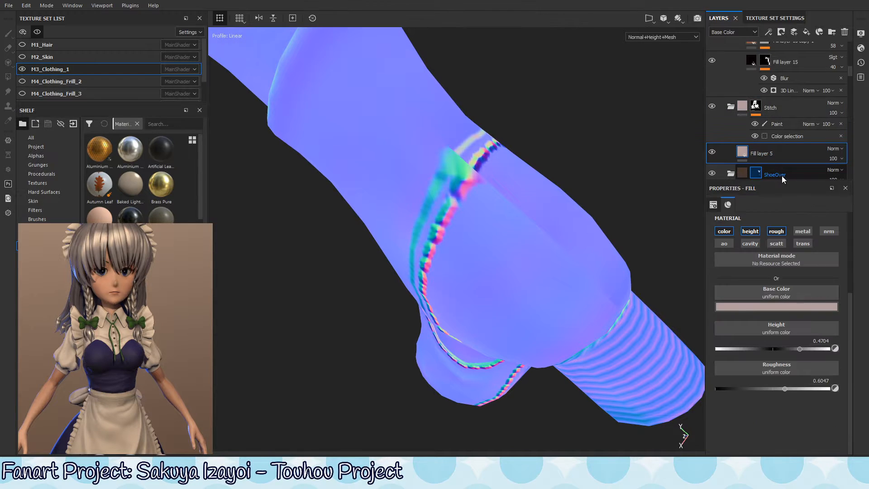
click(807, 32)
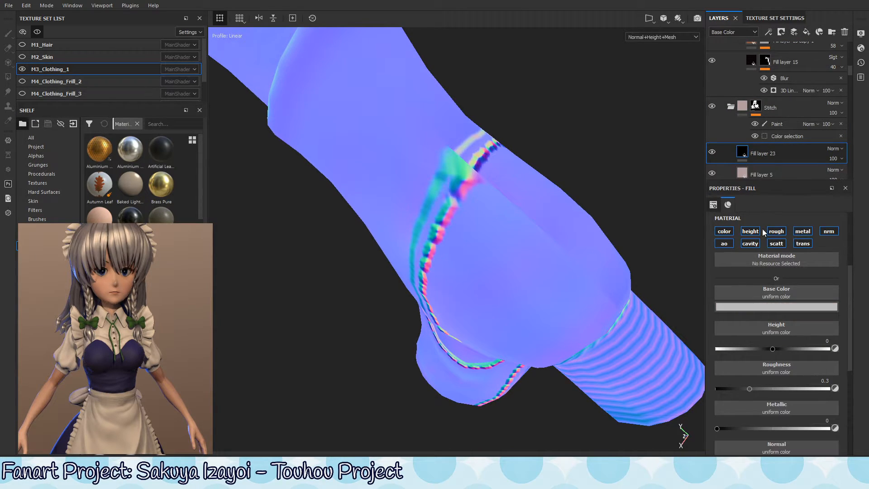
click(837, 149)
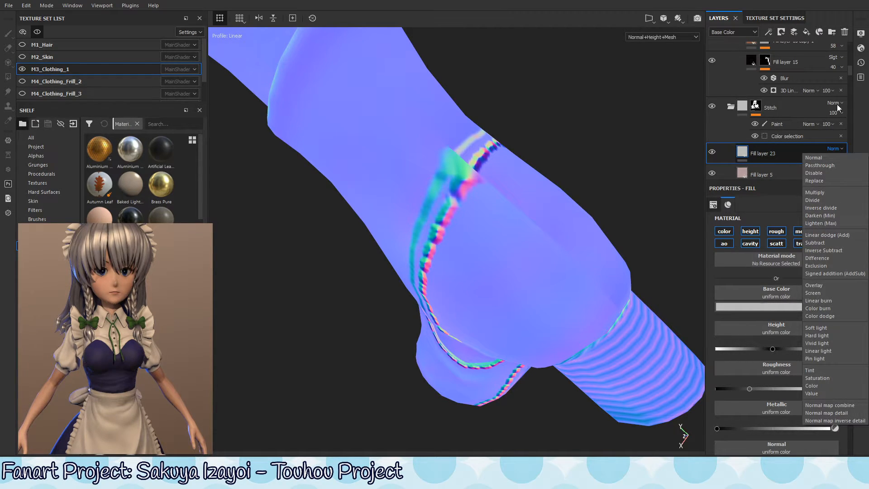
Step: Set the Normal mixing of the M3_Clothing_1 texture set to Replace and inspect the boot's ankle seam
click(768, 15)
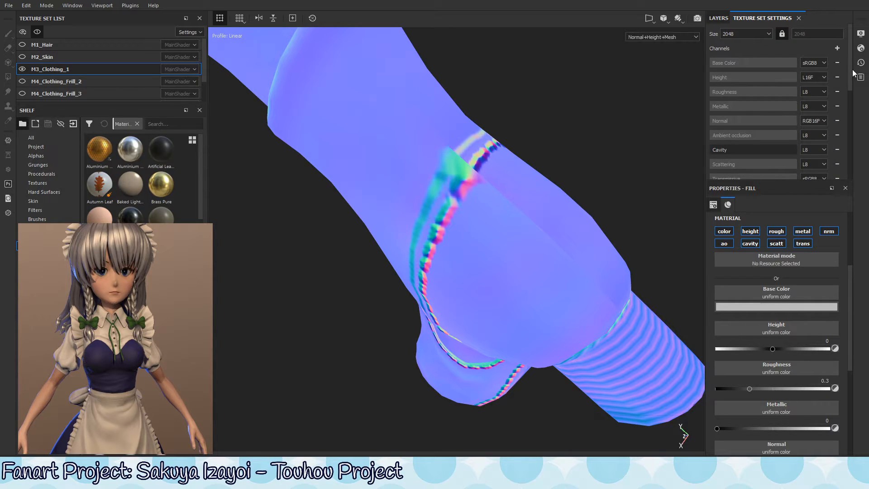
scroll(849, 99, down, 5)
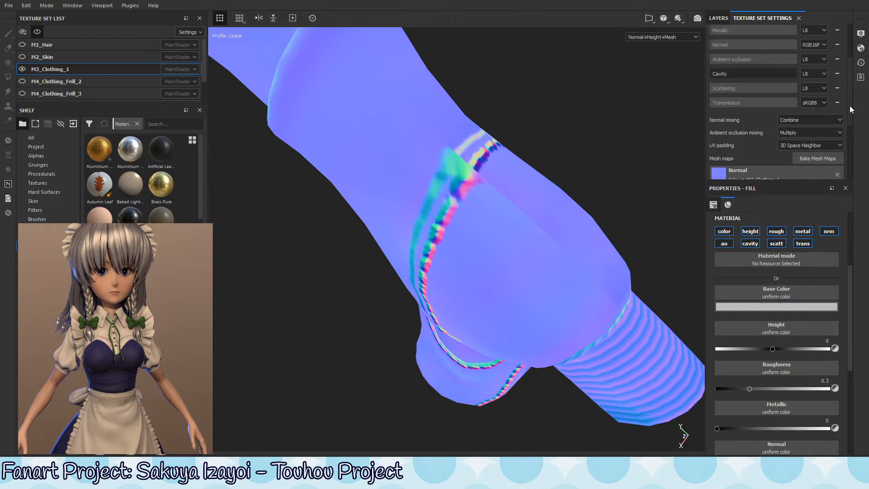
click(832, 120)
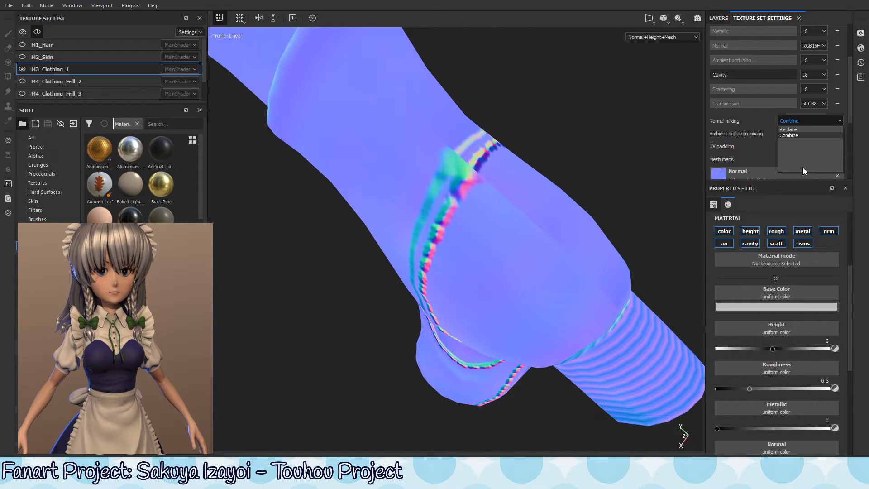
click(790, 129)
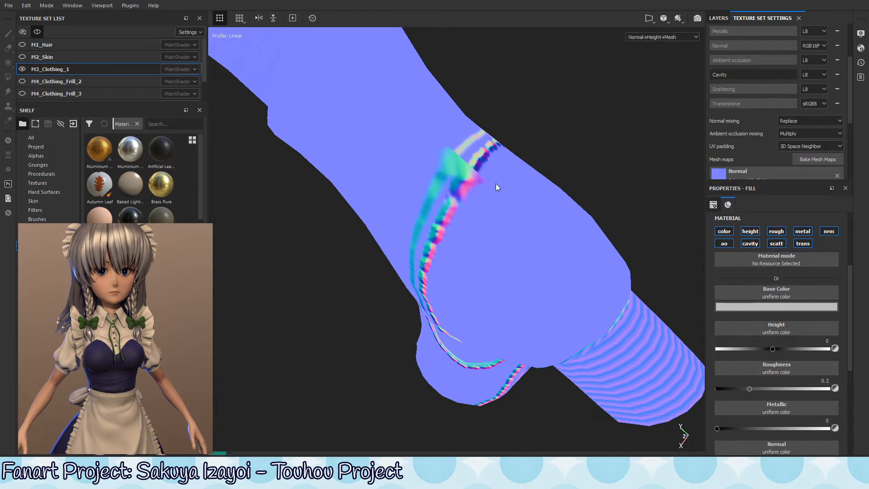
alt+right_drag(502, 256, 683, 251)
alt+drag(586, 273, 594, 265)
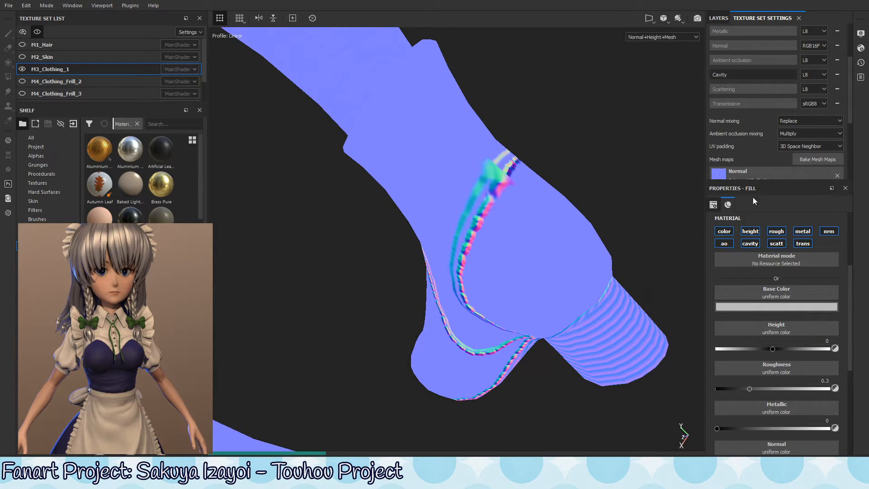
Step: Disable every channel of the new fill layer in the Stitch folder except the normal channel
click(719, 18)
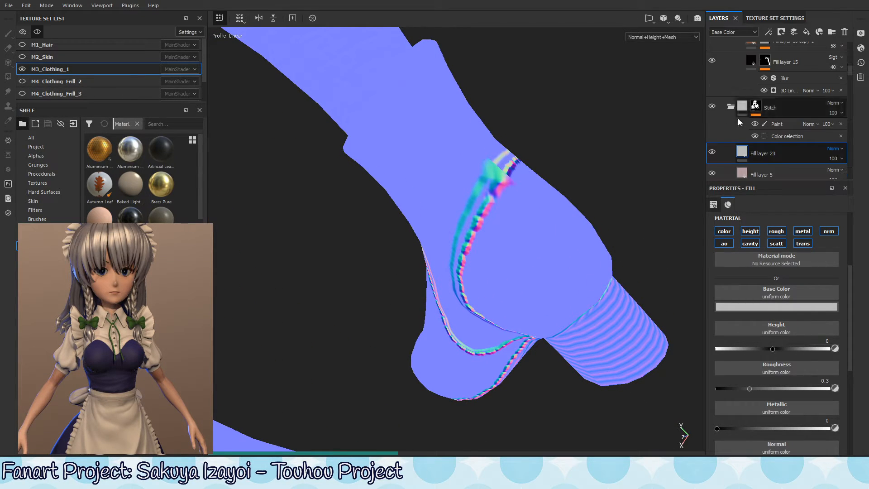
click(727, 232)
click(724, 243)
click(750, 243)
click(803, 243)
click(776, 243)
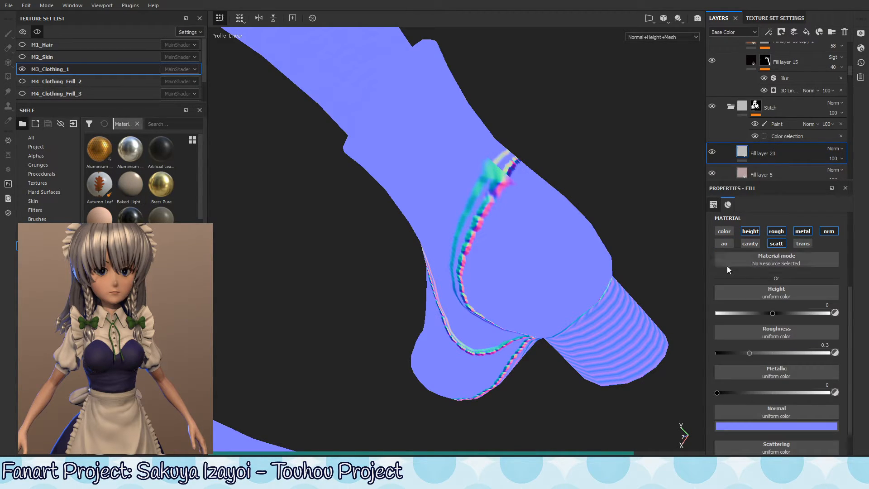
click(750, 231)
click(777, 231)
click(803, 231)
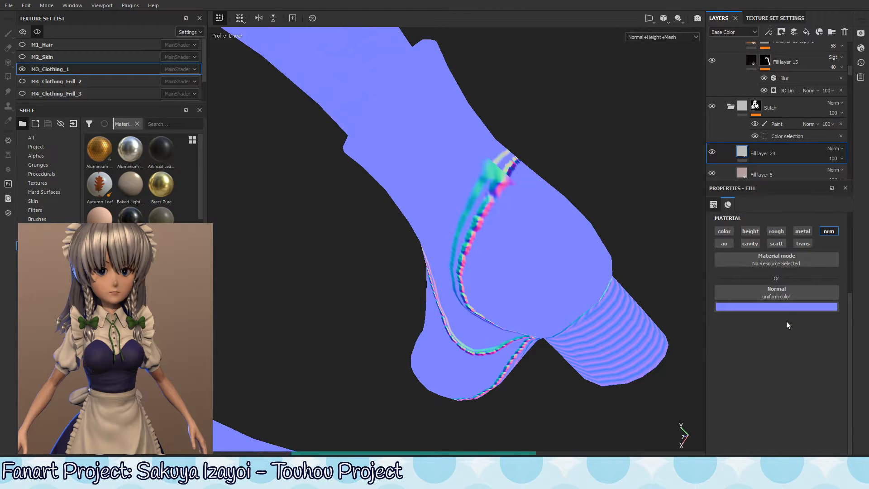
Step: Check the uniform normal color of Fill layer 23 and add a black mask to the layer
click(786, 307)
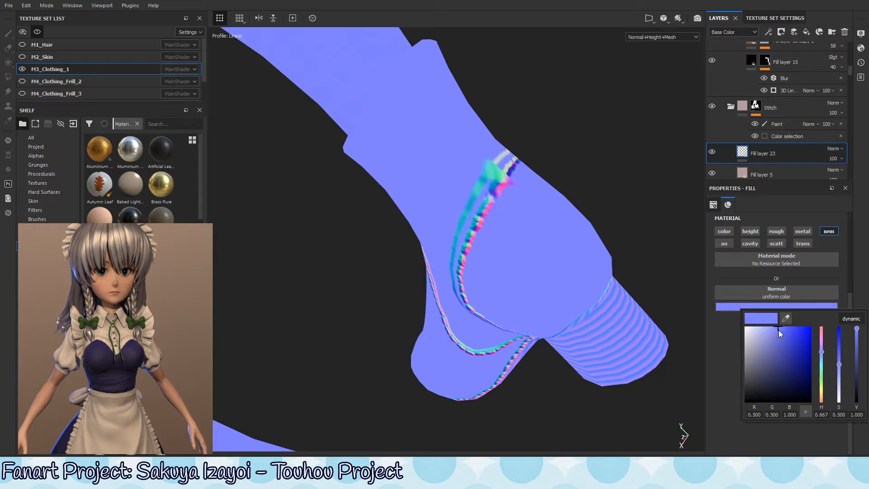
click(849, 266)
right_click(741, 155)
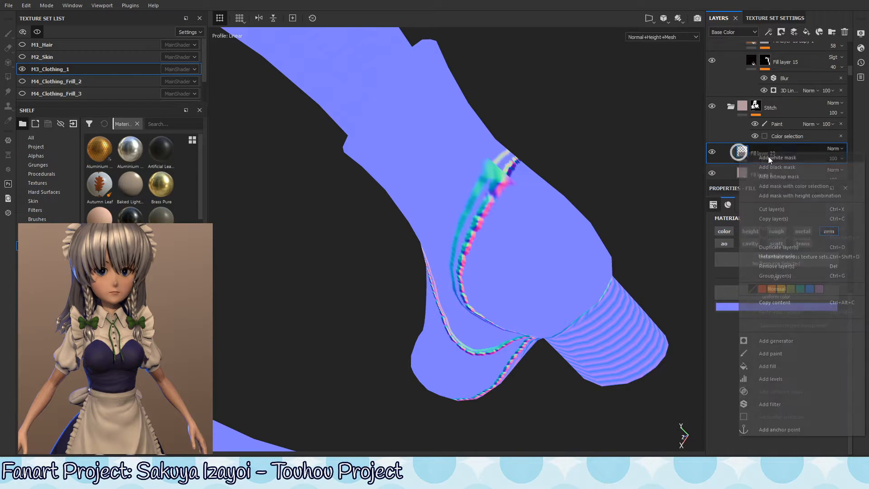
click(775, 168)
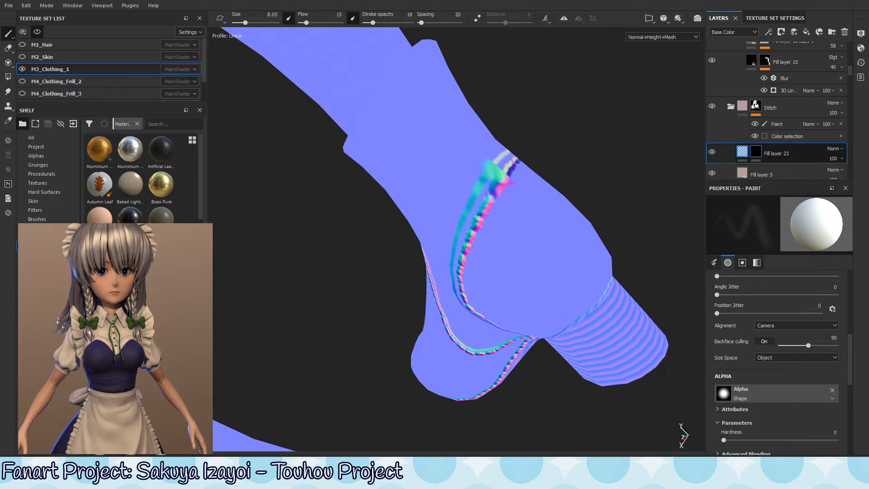
Step: Select the Base layer near the end of the layer stack and search the shelf's materials and all resources for "norm"
scroll(774, 162, down, 5)
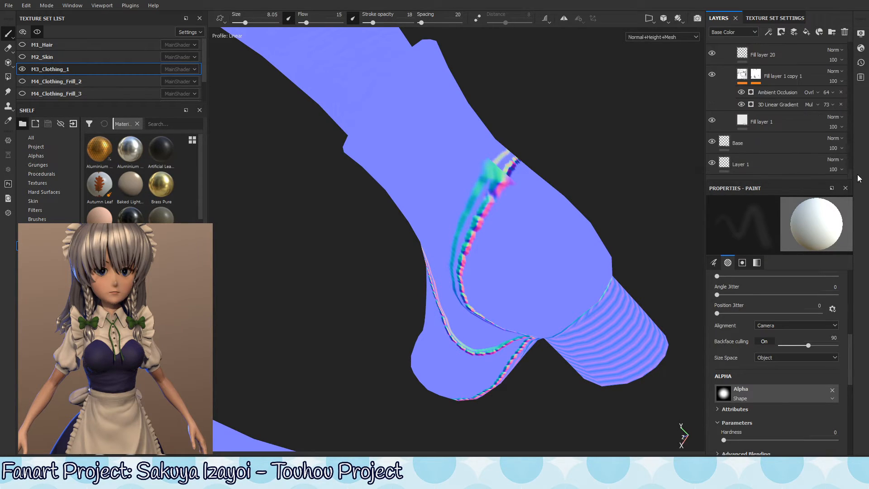
click(769, 147)
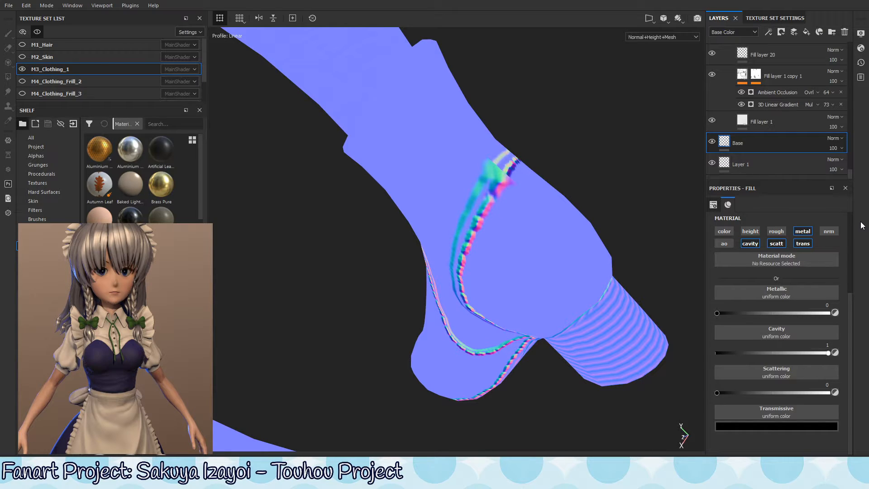
click(169, 128)
text(NORM)
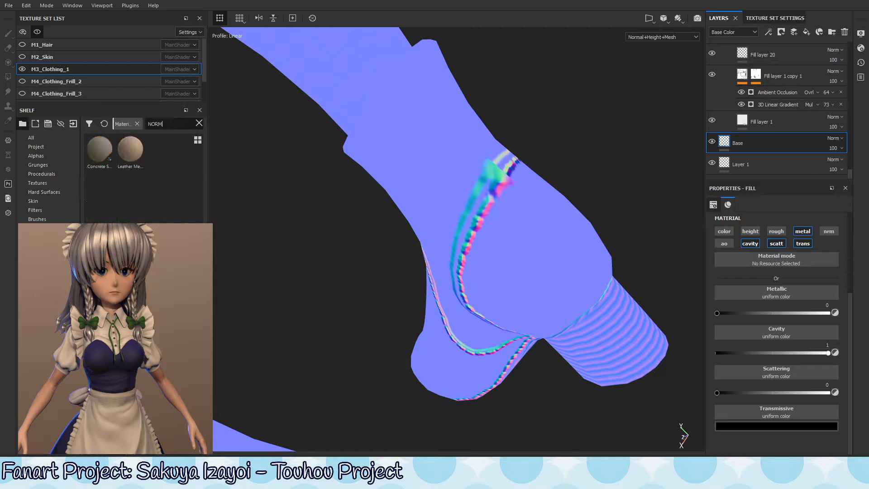
click(56, 137)
text(noi)
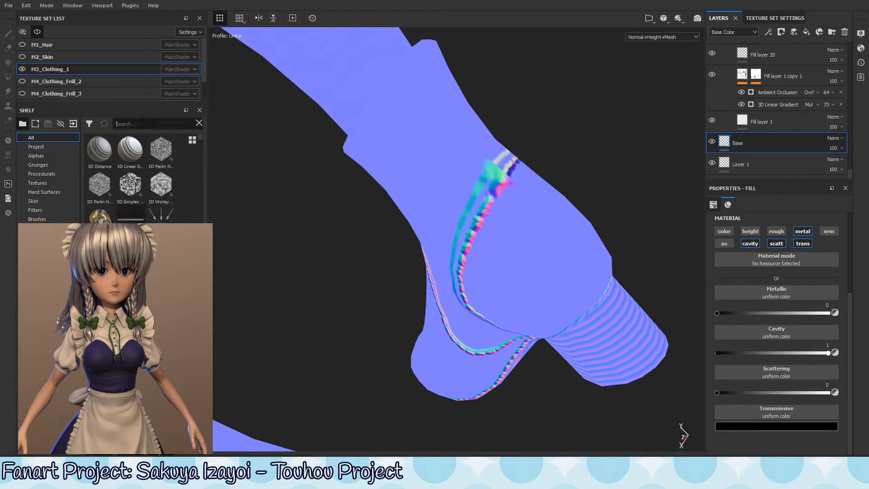
key(BackSpace)
text(r)
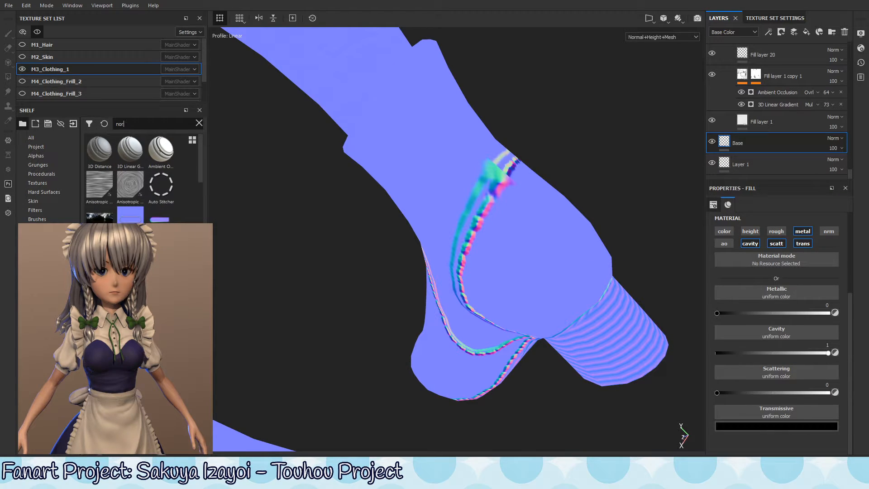
text(m)
Step: List the project resources in the shelf with larger thumbnails and widen the shelf to fit two columns
click(36, 155)
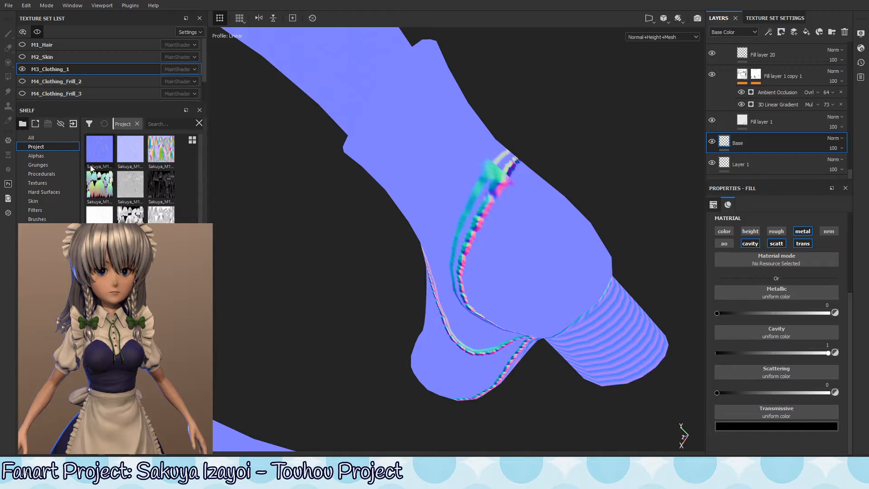
click(36, 146)
click(193, 140)
click(218, 177)
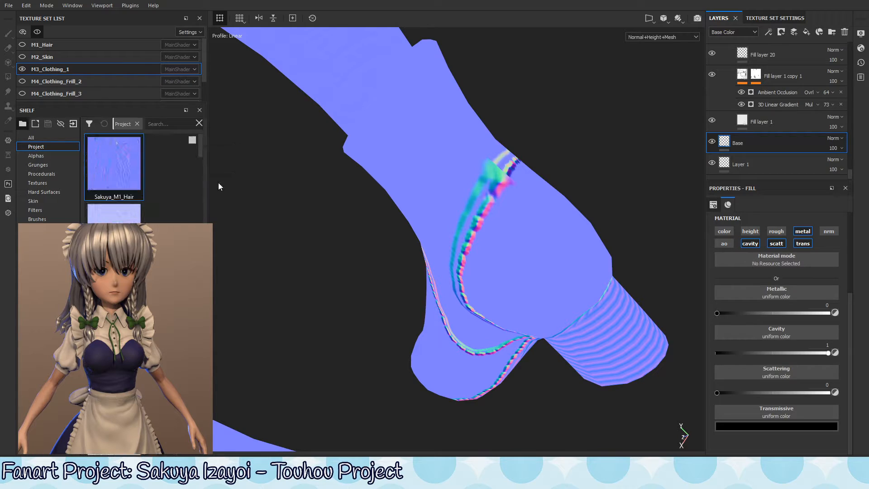
click(114, 213)
scroll(199, 179, down, 2)
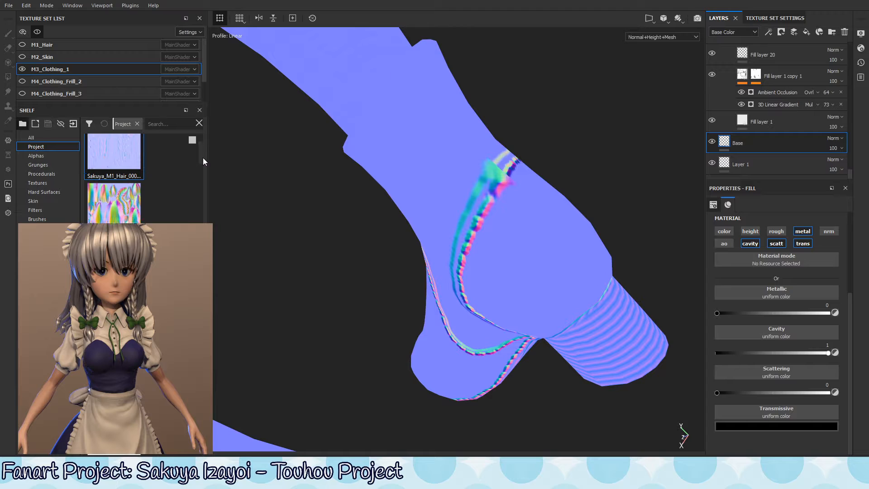
scroll(202, 158, up, 1)
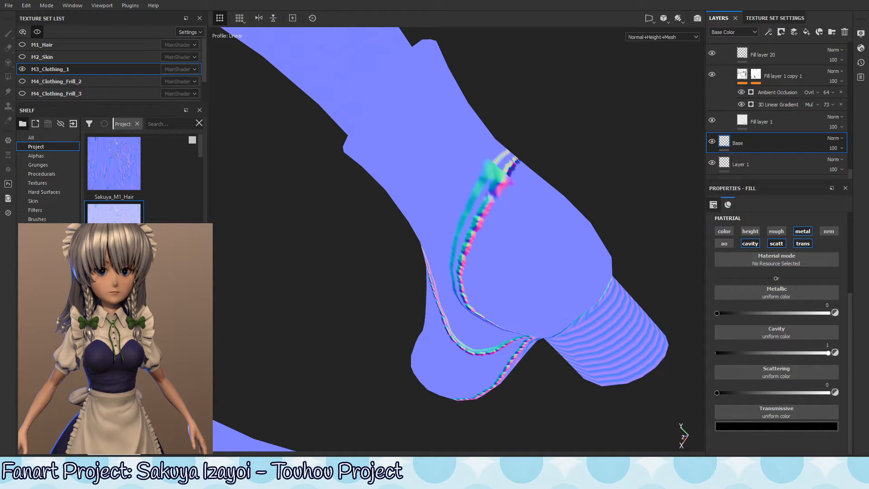
mouse_move(212, 244)
mouse_down()
mouse_move(261, 243)
mouse_move(222, 243)
mouse_up()
mouse_move(172, 183)
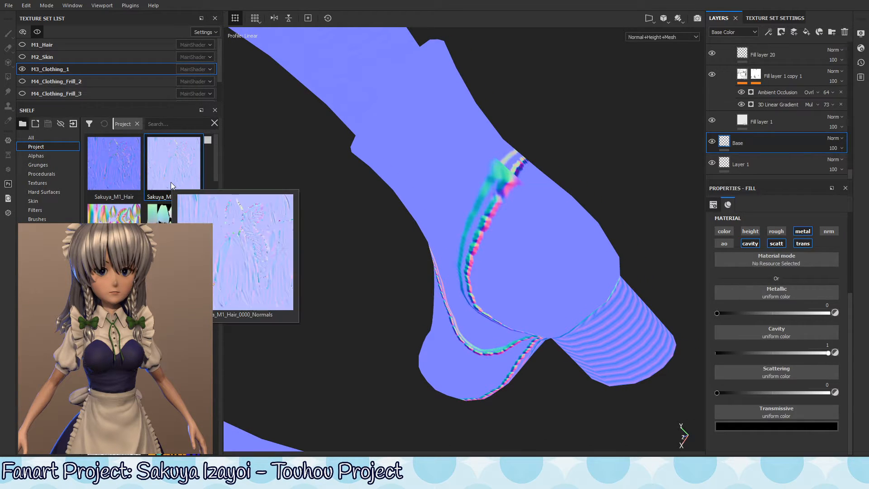
Step: Search the project resources for "norm" and look through the baked normal maps of the texture sets
click(172, 124)
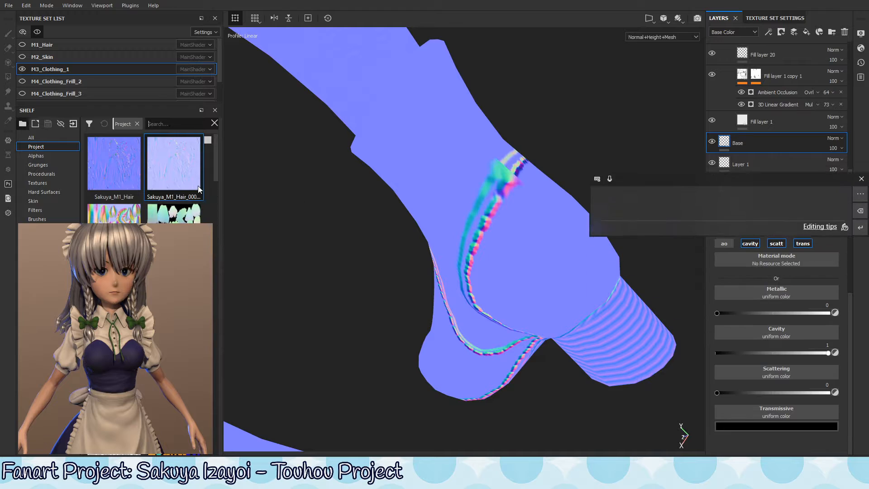
text(norm)
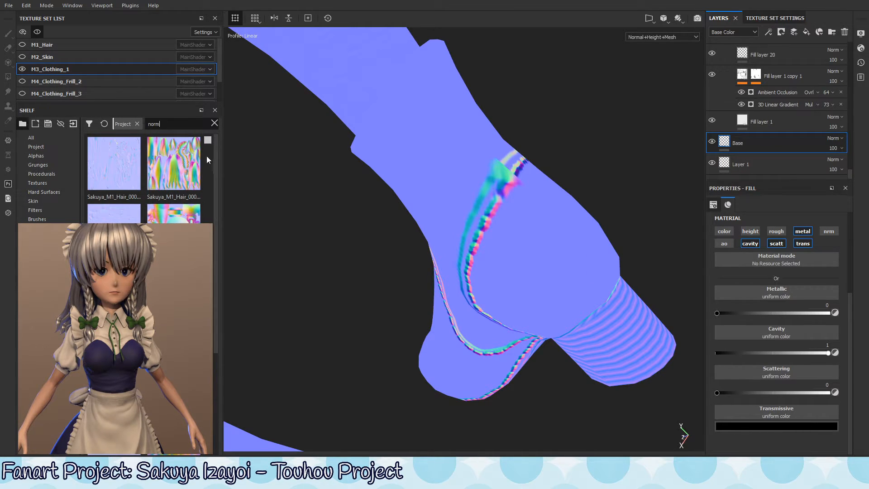
click(208, 140)
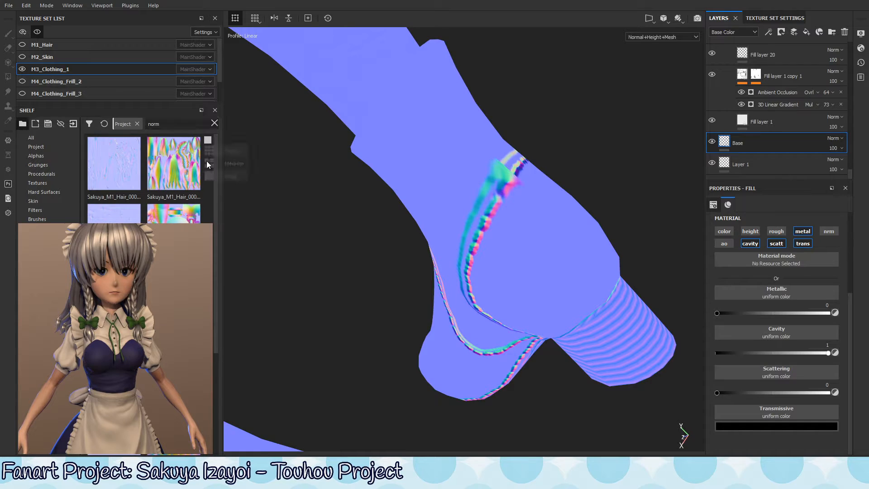
click(218, 137)
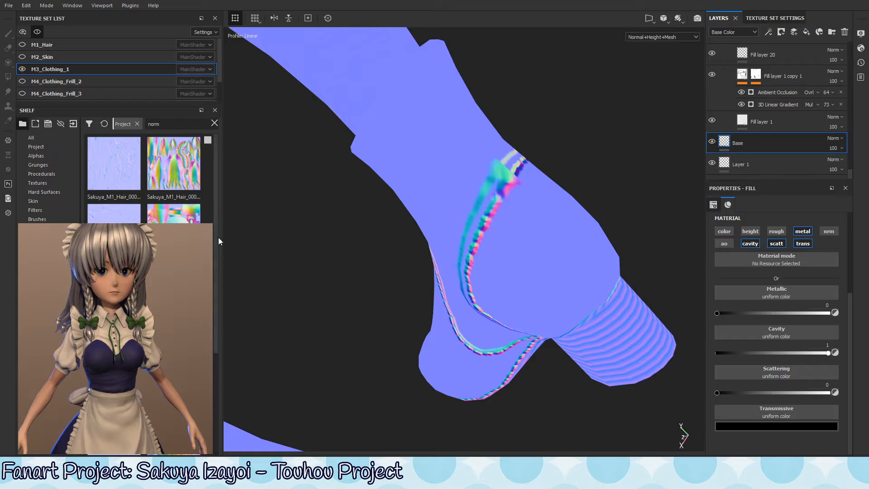
drag(215, 201, 212, 307)
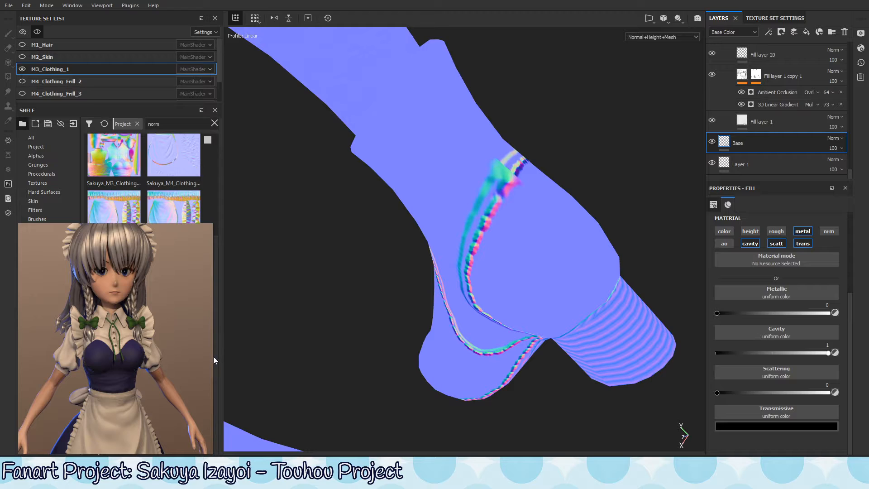
drag(216, 357, 220, 287)
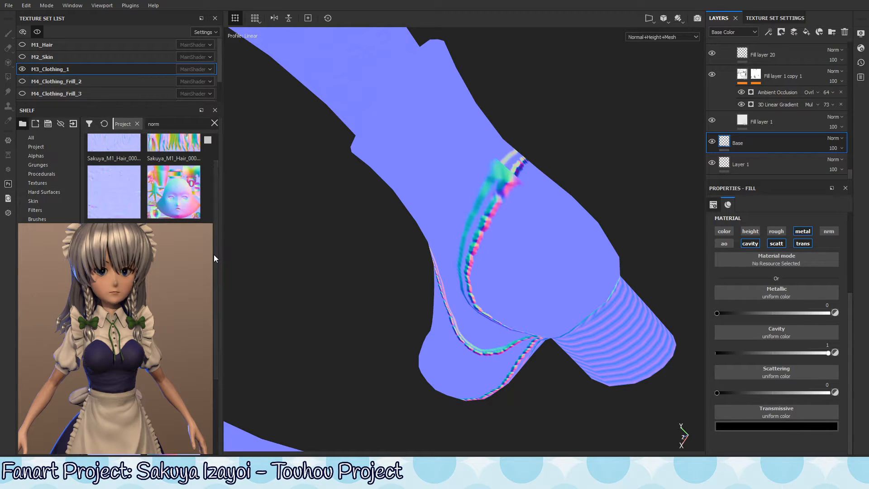
drag(216, 234, 212, 314)
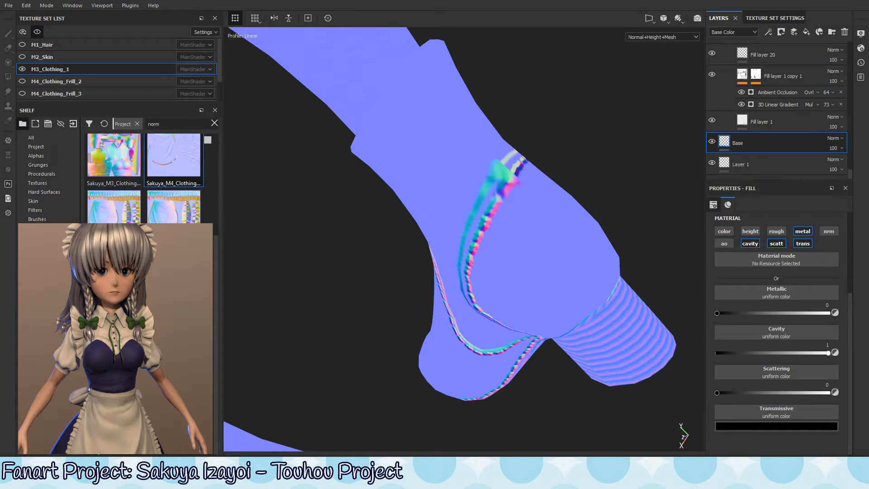
Step: Clear the search and filter the project resources by "M3" to look for the clothing maps
click(36, 147)
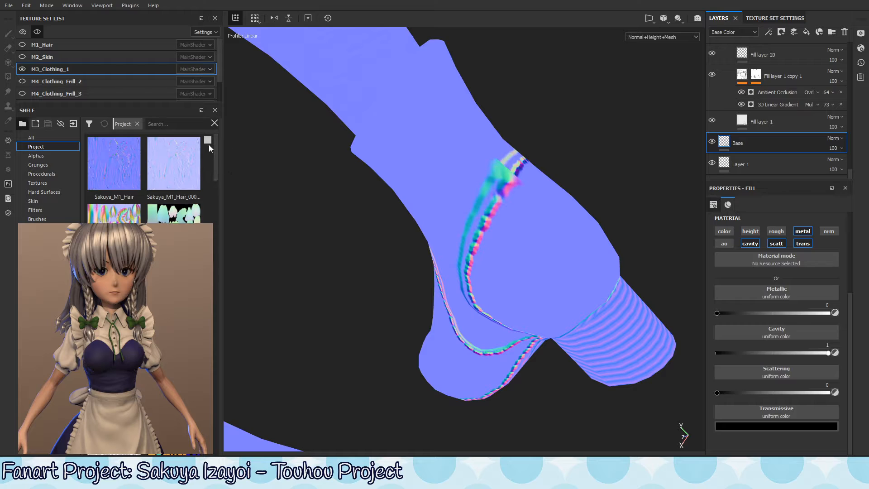
drag(216, 155, 215, 204)
click(174, 123)
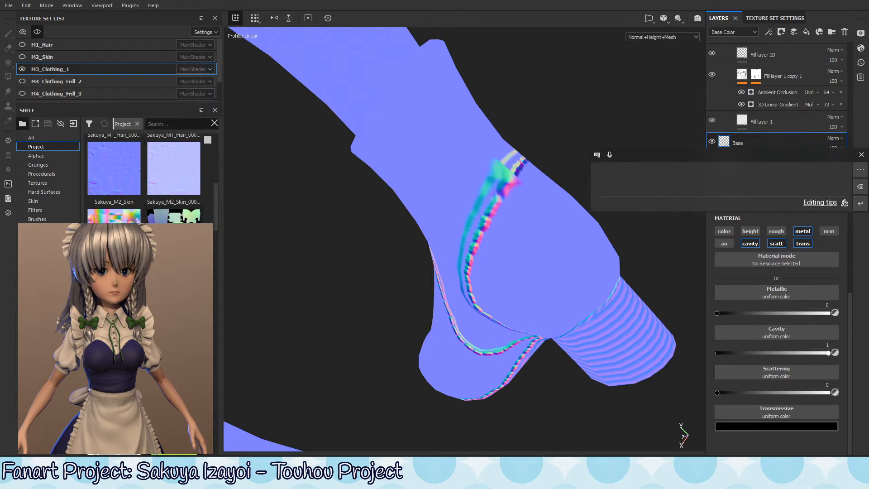
text(M3)
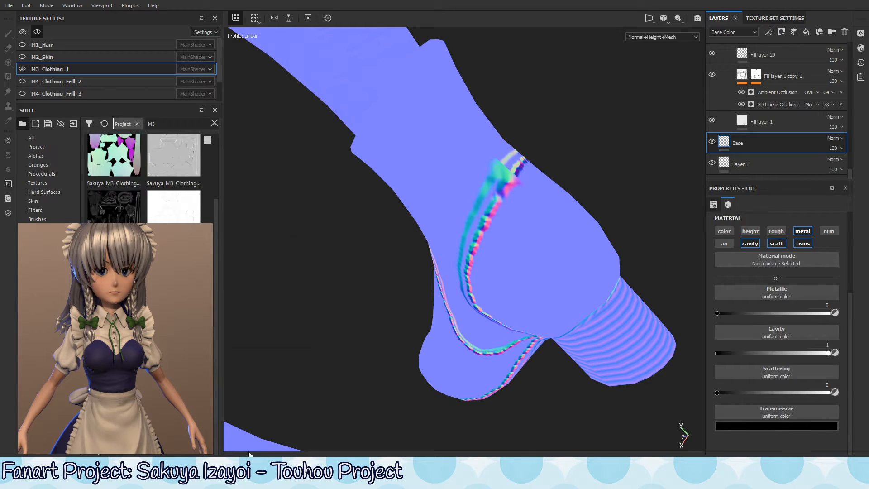
Step: Assign the baked Sakuya_M3_Clothing_1 normal map to the Base layer and enable its normal channel
scroll(219, 210, up, 3)
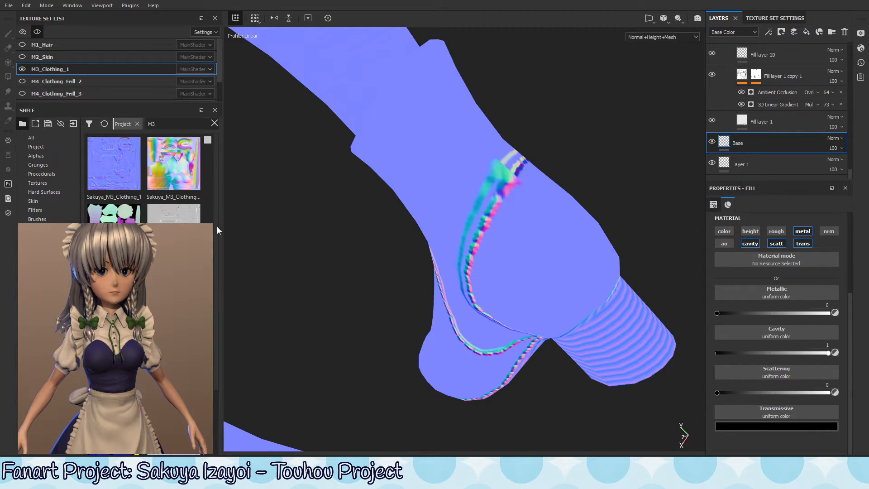
click(121, 162)
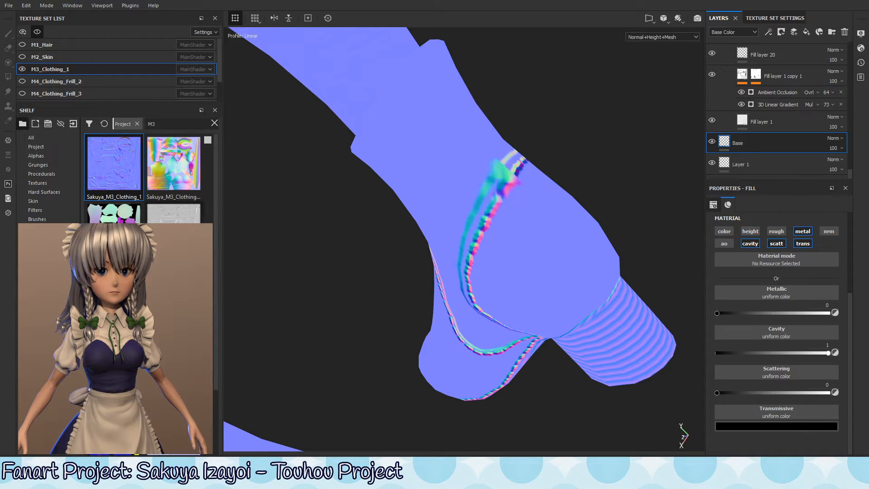
mouse_move(115, 169)
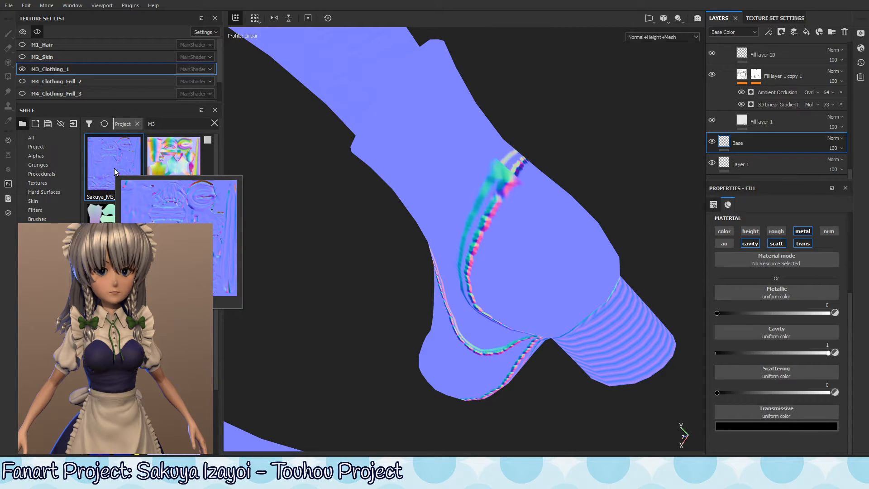
drag(119, 170, 783, 337)
click(829, 232)
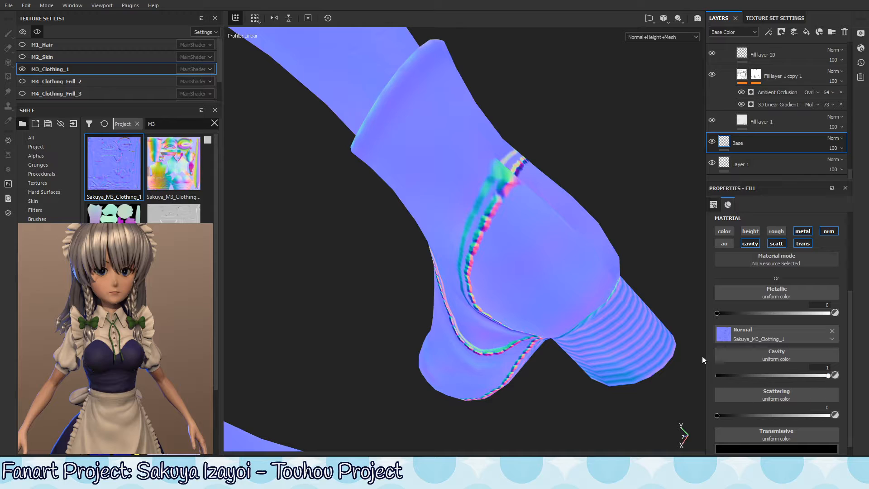
Step: Inspect the boots' normals from several angles, comparing them with the baked normal map removed from the Base layer and reassigned
alt+right_drag(572, 239, 422, 272)
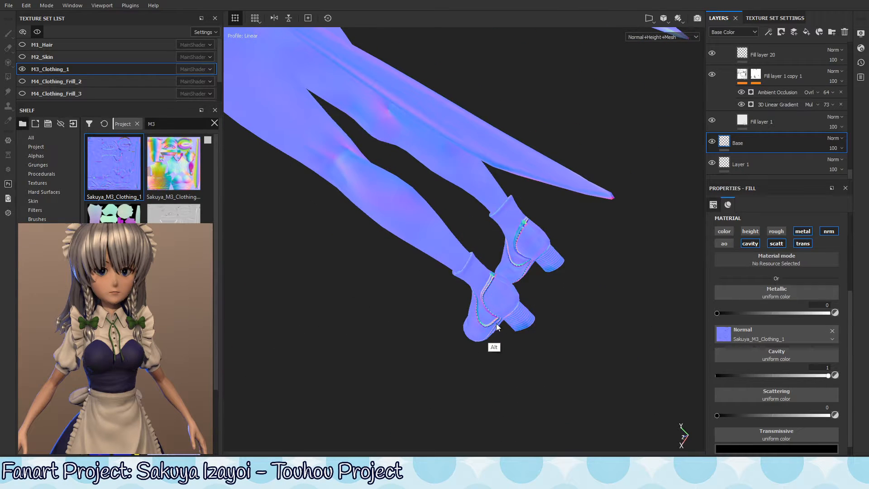
alt+drag(495, 326, 528, 318)
alt+right_drag(528, 318, 675, 215)
alt+drag(471, 290, 471, 258)
alt+middle_drag(471, 258, 461, 292)
alt+right_drag(461, 292, 484, 301)
alt+drag(484, 301, 511, 307)
click(832, 331)
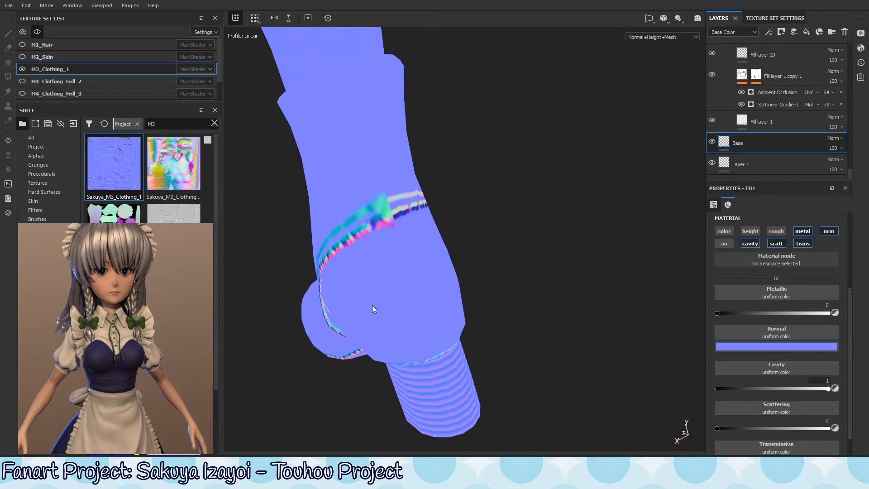
drag(112, 169, 784, 339)
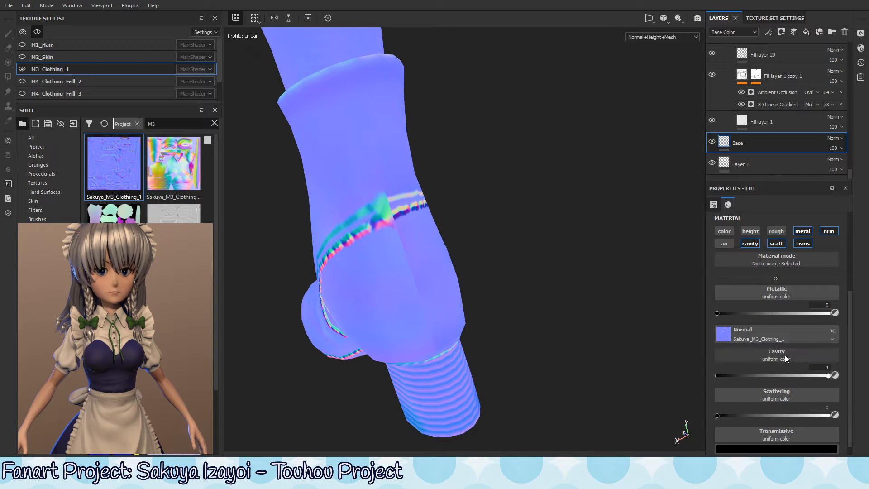
Step: Set the Base layer's blending mode to Normal for the Normal channel
click(733, 30)
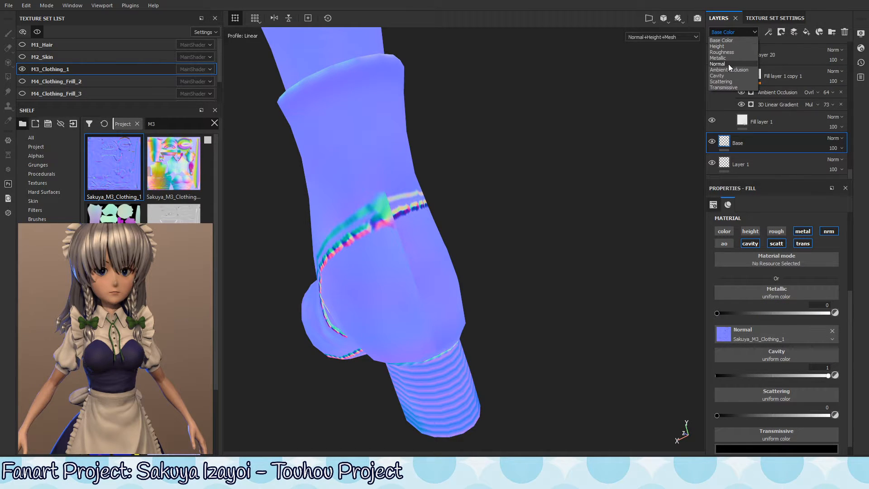
click(735, 64)
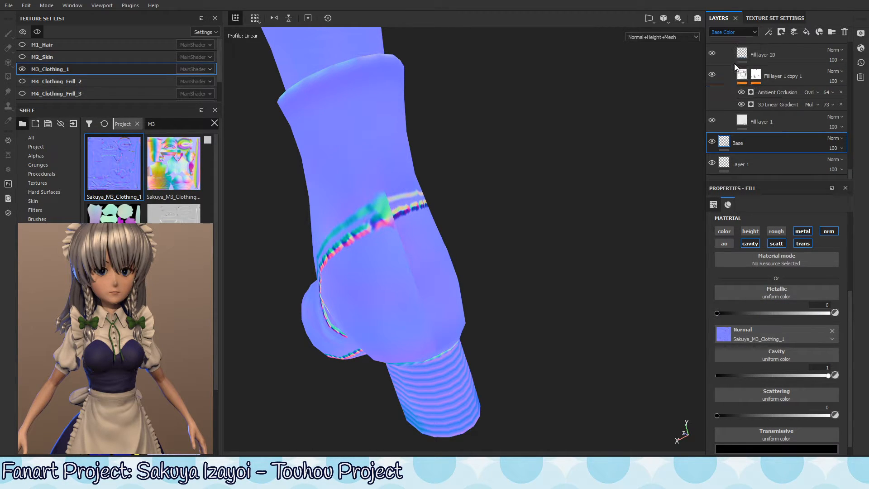
click(836, 138)
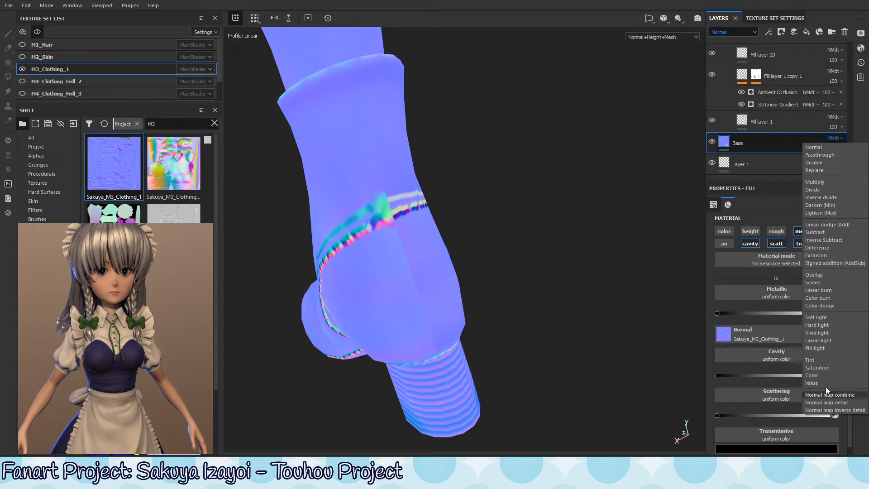
click(817, 148)
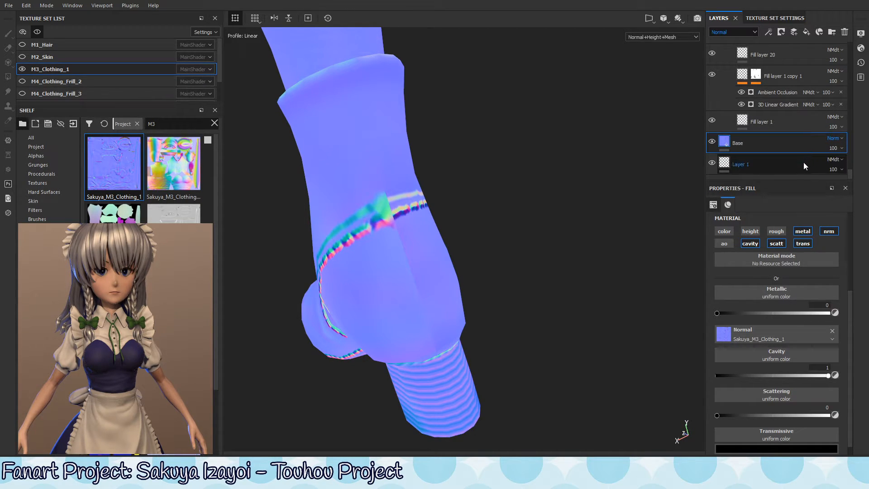
alt+drag(418, 339, 465, 277)
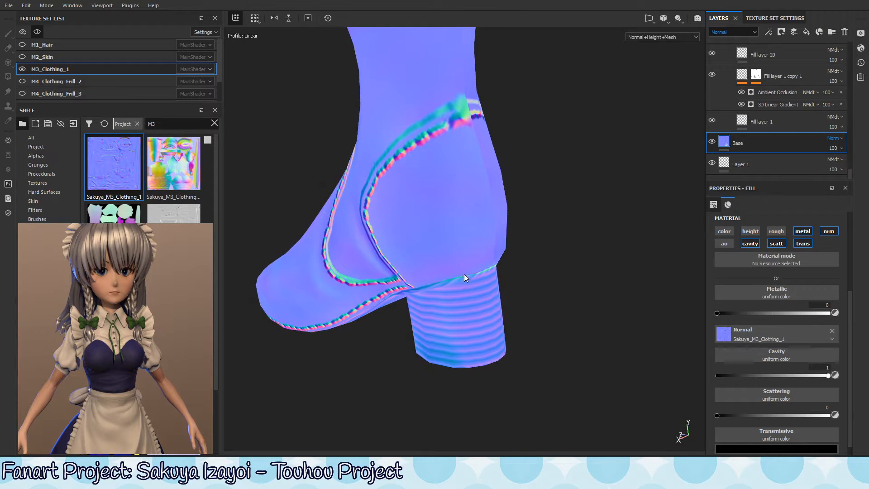
Step: Display the full material and compare the boots under rotated lighting with the Base layer's normal channel off and on
key(m)
mouse_move(544, 239)
alt+right_down()
mouse_move(463, 278)
mouse_move(531, 262)
mouse_move(448, 316)
mouse_move(477, 307)
mouse_move(450, 287)
alt+right_up()
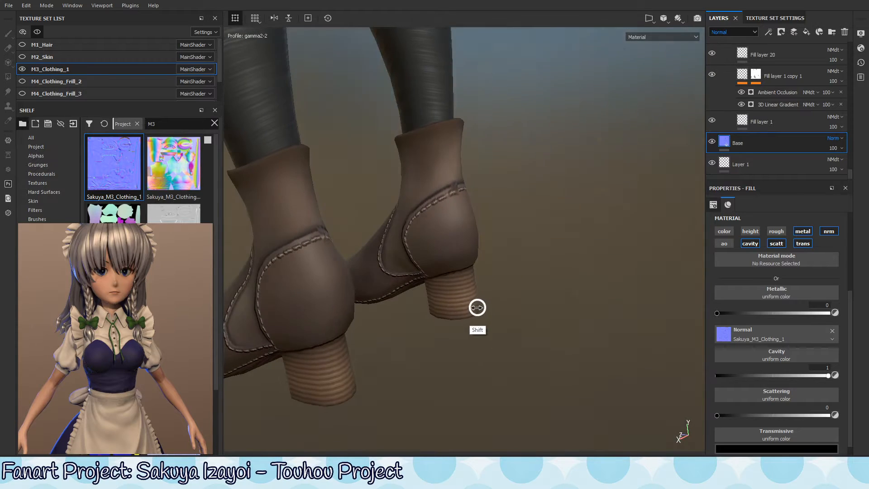
alt+drag(450, 287, 586, 256)
mouse_move(586, 256)
shift+right_down()
mouse_move(650, 258)
mouse_move(611, 279)
mouse_move(630, 272)
mouse_move(649, 313)
shift+right_up()
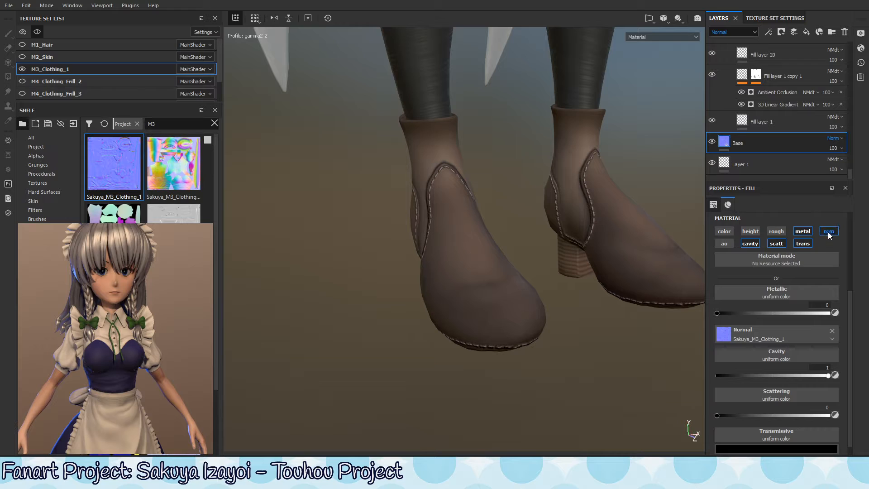
click(829, 232)
click(829, 231)
Step: Examine the stockings and boots from several angles to judge the shading with the baked normal map
alt+middle_drag(532, 225, 498, 293)
alt+drag(498, 293, 542, 291)
alt+middle_drag(539, 190, 530, 272)
alt+right_drag(530, 272, 506, 258)
alt+drag(507, 258, 439, 289)
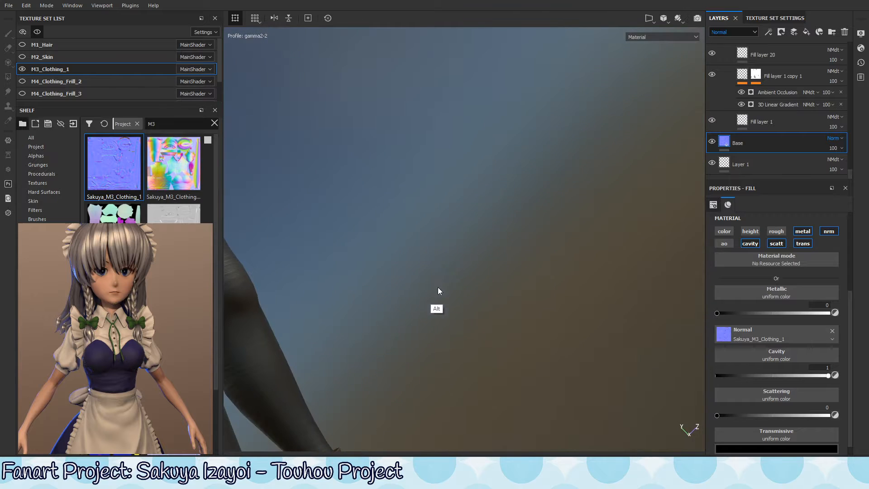
alt+middle_drag(439, 289, 444, 295)
alt+drag(444, 294, 476, 294)
alt+middle_drag(475, 294, 561, 185)
alt+drag(423, 315, 469, 294)
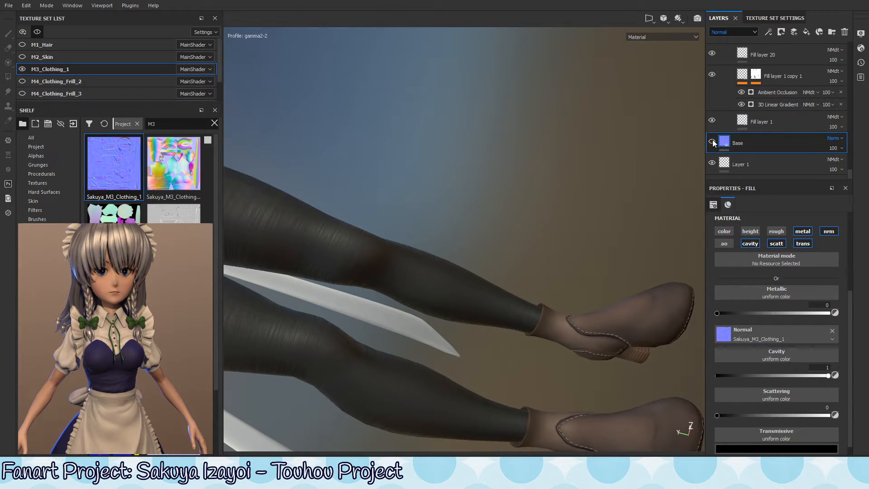
Step: Try Combine as the M3_Clothing_1 normal mixing on the clothing and legs, and return it to Replace
click(775, 18)
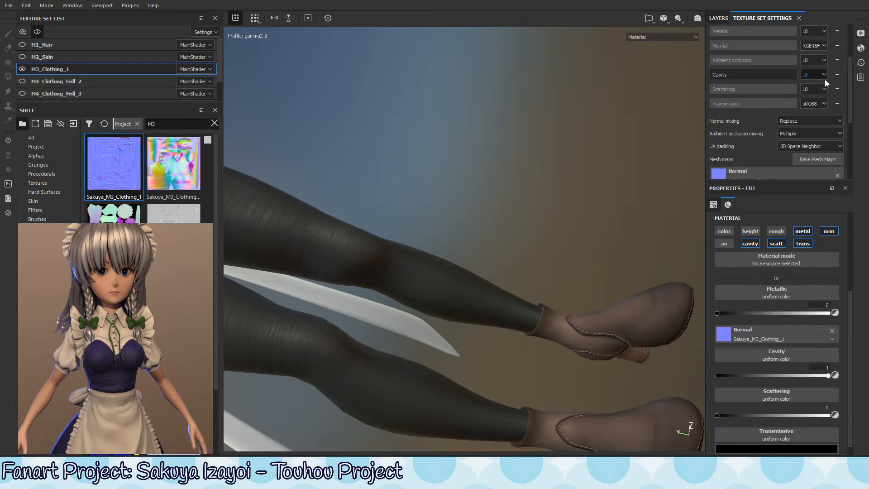
click(824, 120)
click(795, 136)
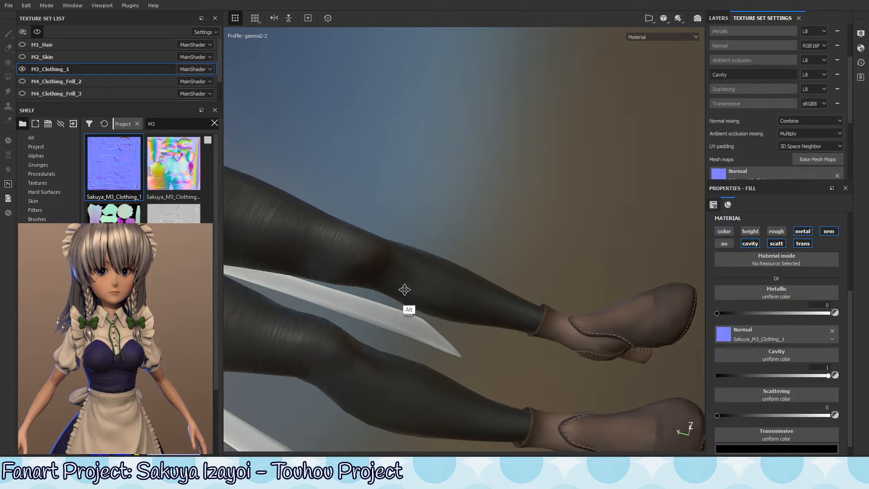
alt+drag(408, 291, 522, 248)
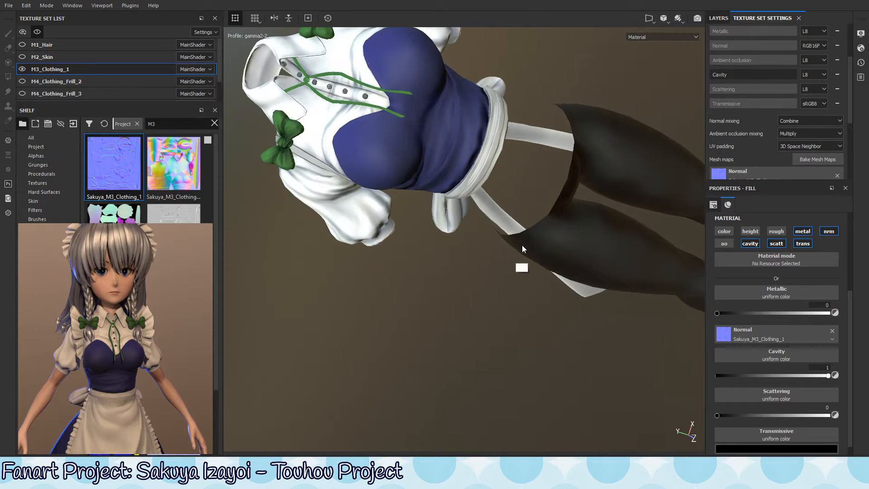
alt+drag(420, 172, 536, 237)
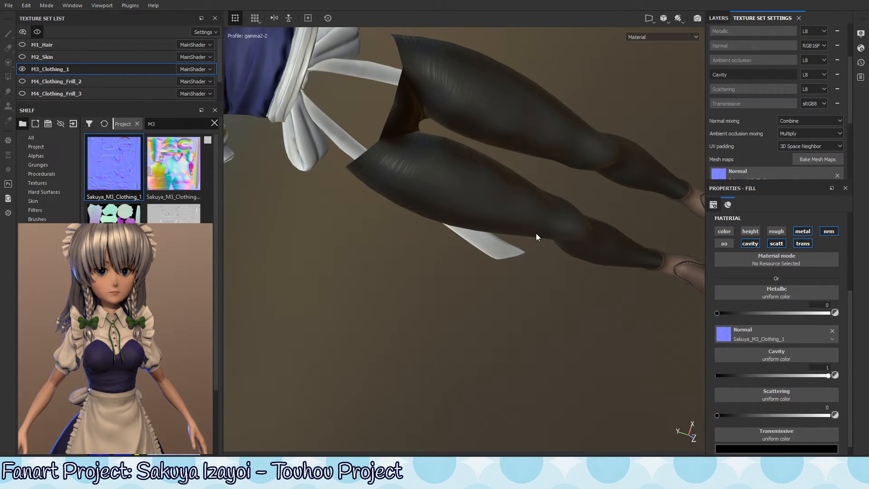
click(805, 120)
click(791, 131)
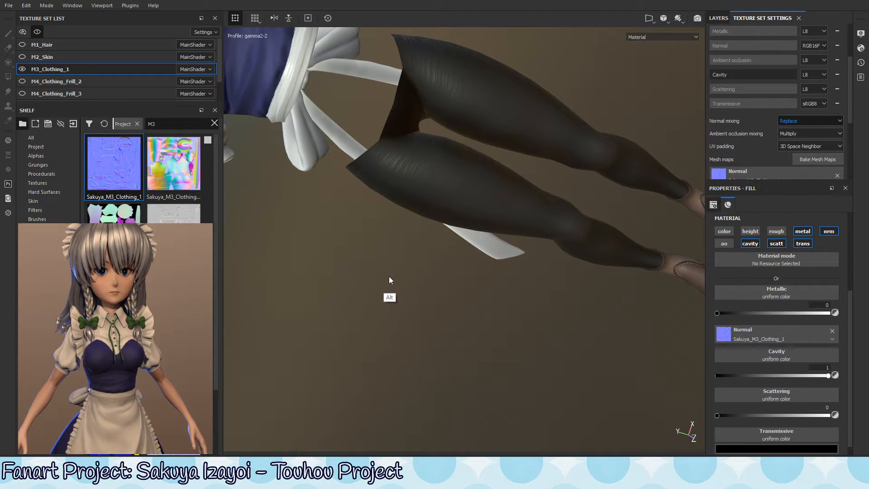
click(383, 293)
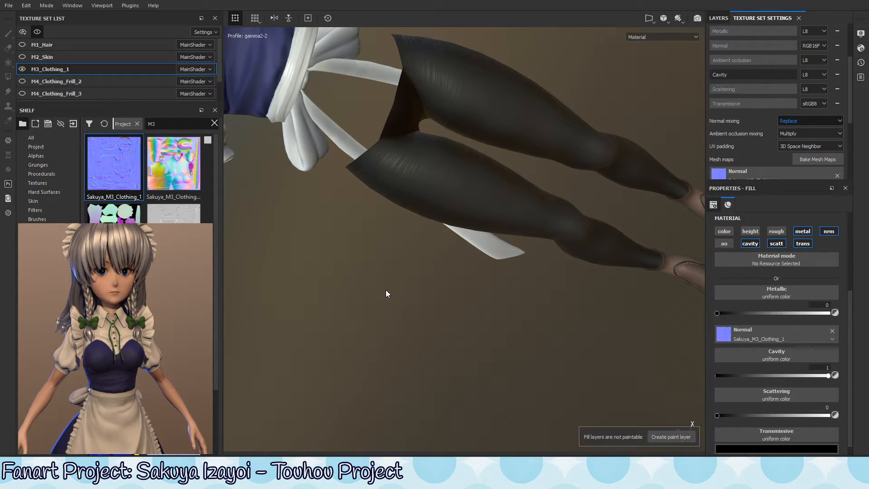
Step: Display only the Normal channel and examine the boots' ankle and heel up close
mouse_move(385, 237)
alt+middle_down()
mouse_move(407, 275)
mouse_move(434, 286)
alt+middle_up()
key(shift+c)
key(shift+c)
key(shift+c)
key(shift+c)
key(shift+c)
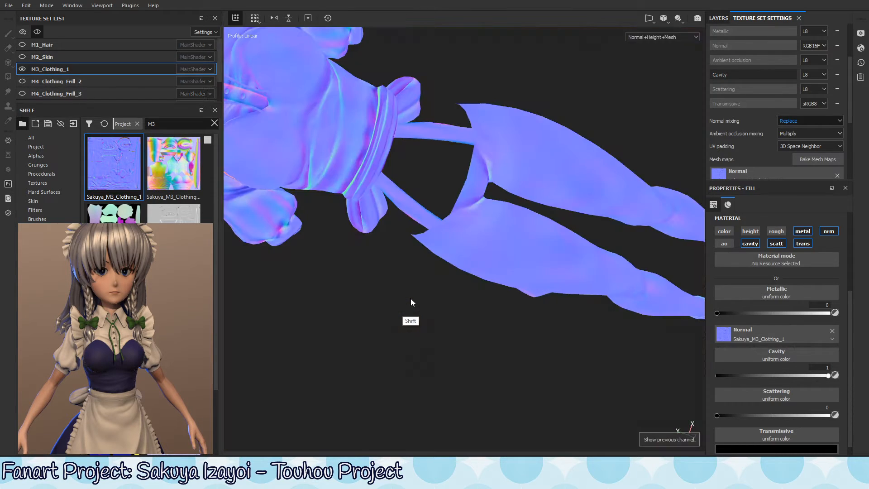
key(shift+c)
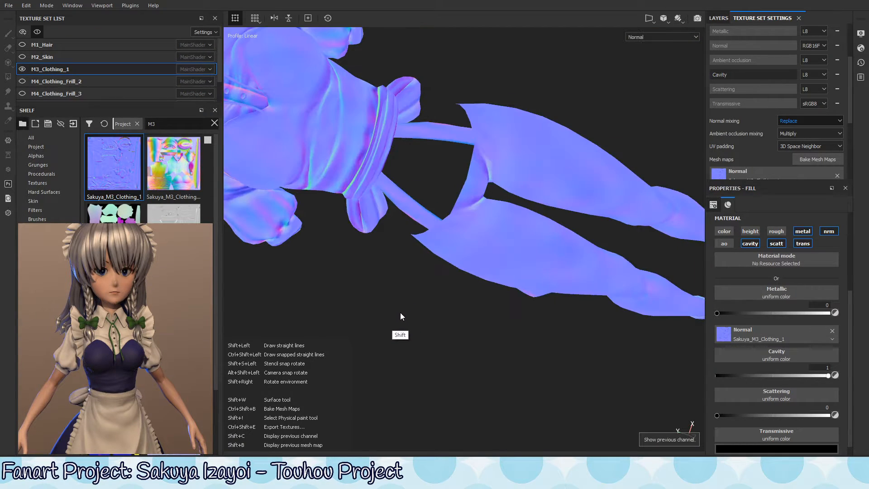
alt+drag(398, 315, 534, 208)
alt+right_drag(550, 201, 607, 192)
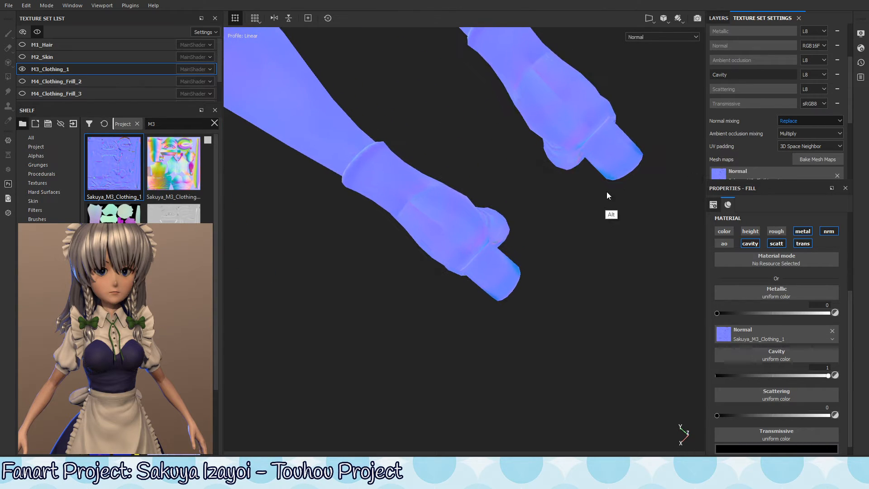
alt+middle_drag(606, 191, 498, 276)
alt+right_drag(498, 276, 555, 170)
alt+middle_drag(555, 170, 472, 263)
alt+drag(472, 266, 466, 179)
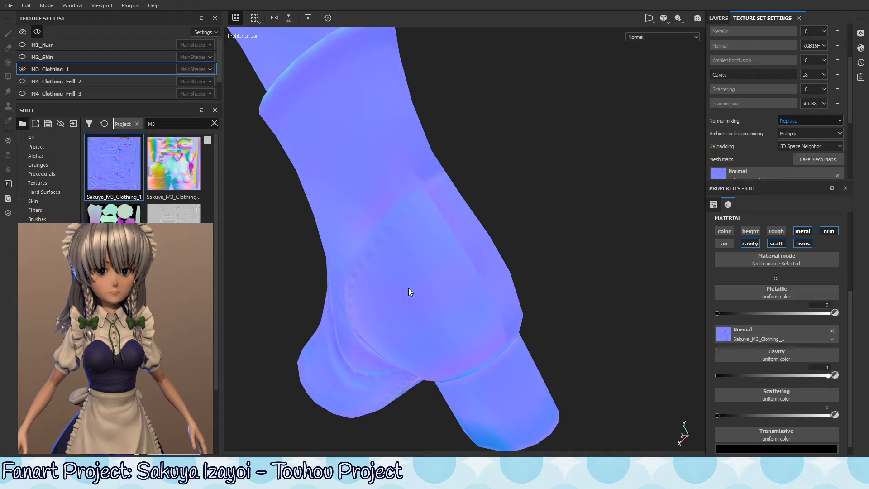
Step: Return to the material display and examine the stitching at the back of the ankle under rotated lighting
key(m)
alt+drag(504, 247, 596, 186)
alt+middle_drag(595, 186, 471, 268)
shift+right_drag(471, 268, 511, 298)
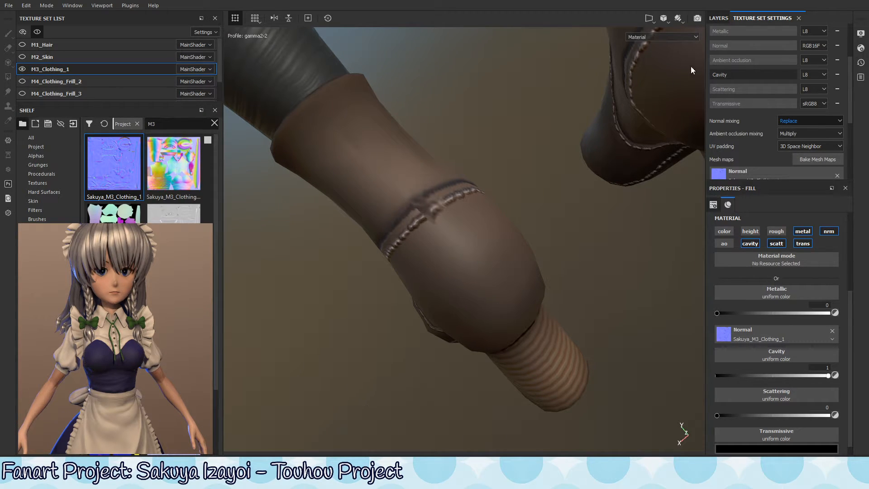
Step: Add a new paint layer directly above the Base layer
click(718, 18)
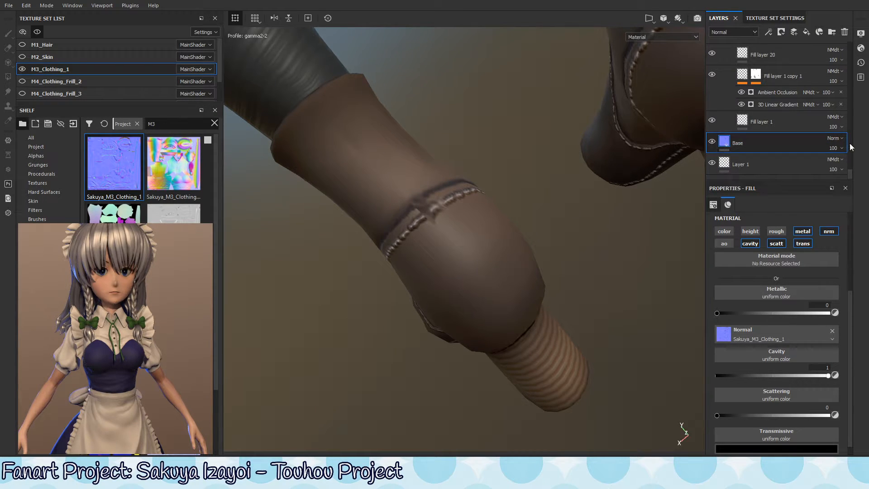
scroll(854, 144, up, 5)
scroll(853, 141, up, 3)
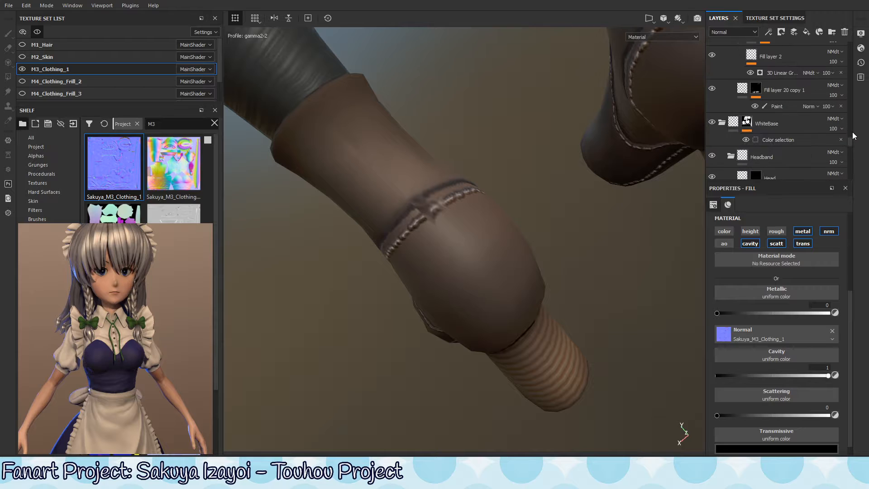
drag(851, 146, 849, 174)
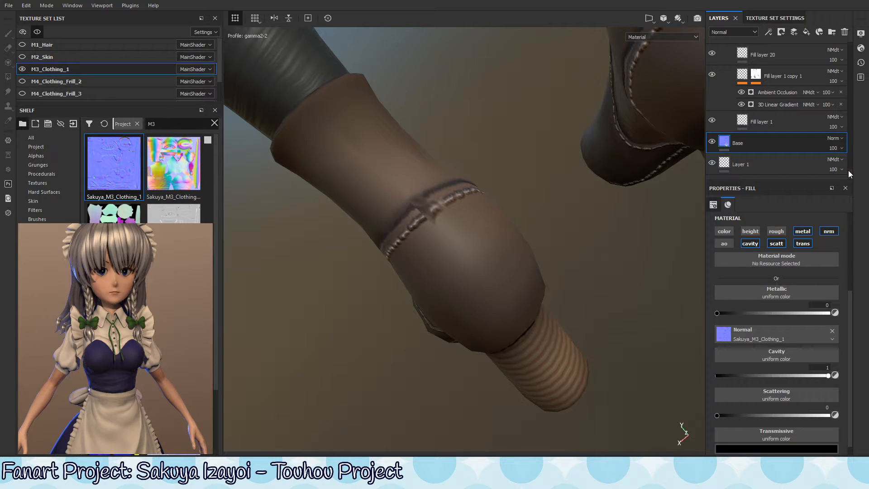
click(735, 40)
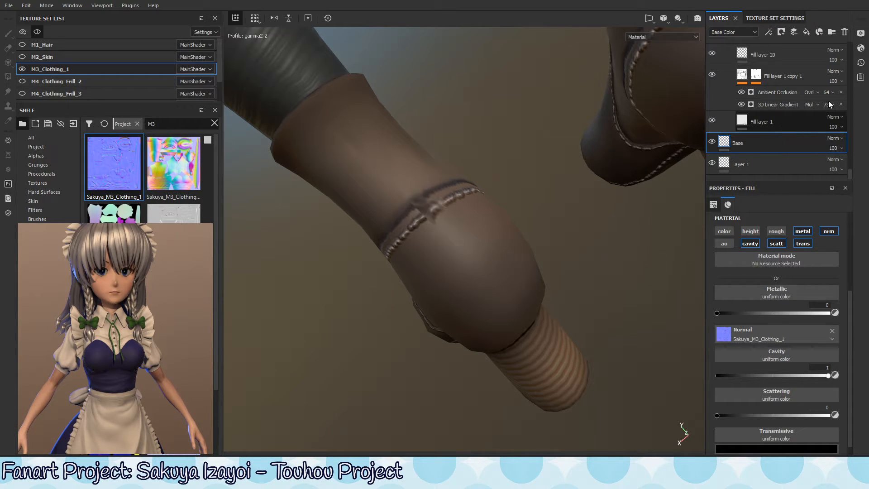
click(796, 34)
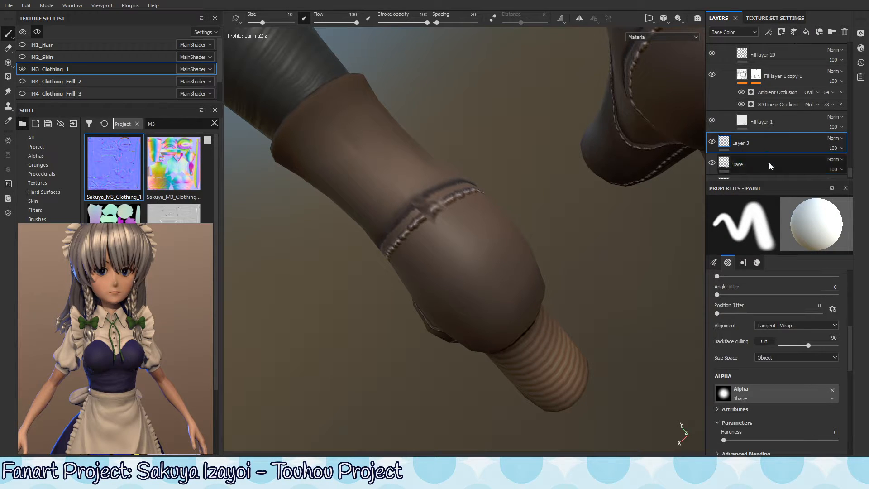
Step: Show the layer stack's Normal channel and limit the new paint layer's brush to painting only the normal channel
click(737, 33)
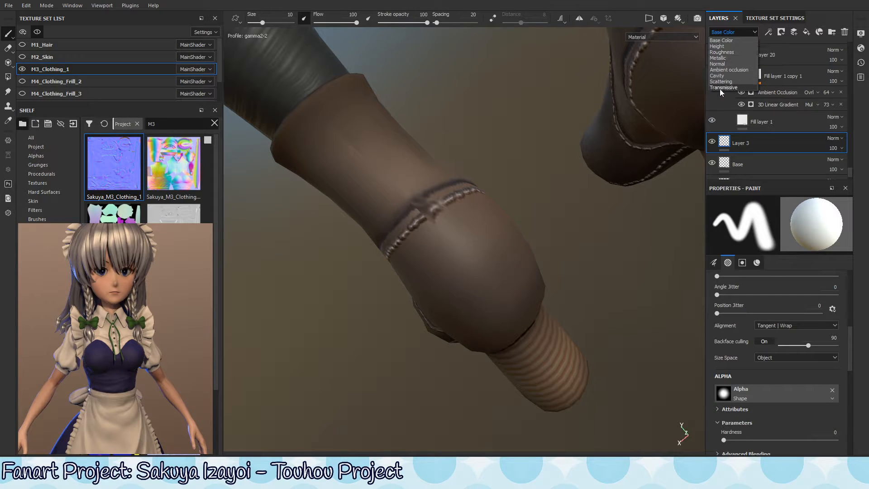
click(727, 64)
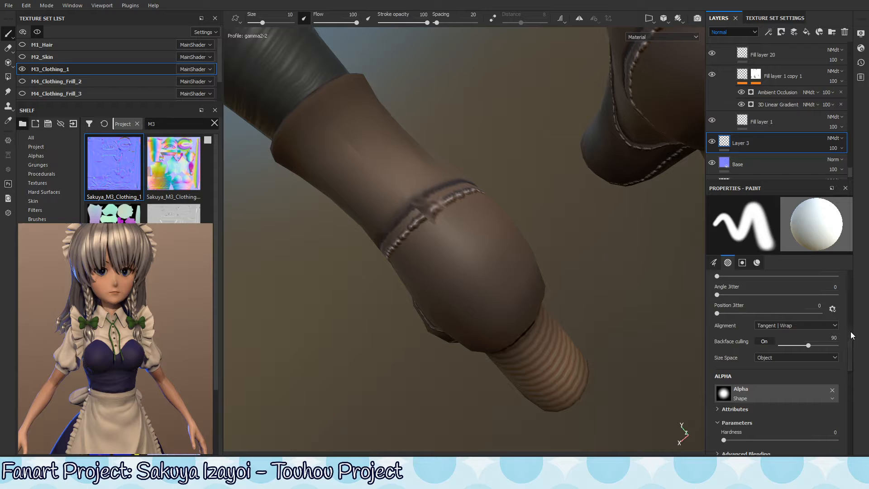
drag(851, 331, 848, 380)
click(727, 327)
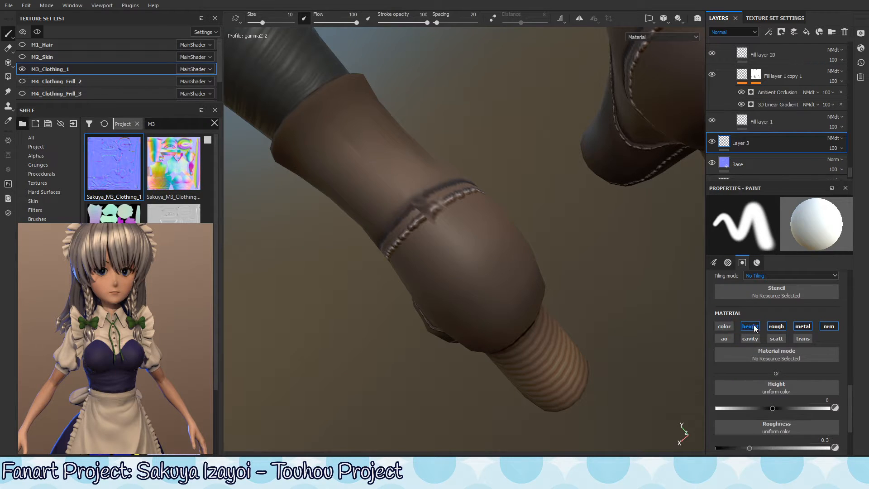
click(753, 326)
click(782, 327)
click(803, 327)
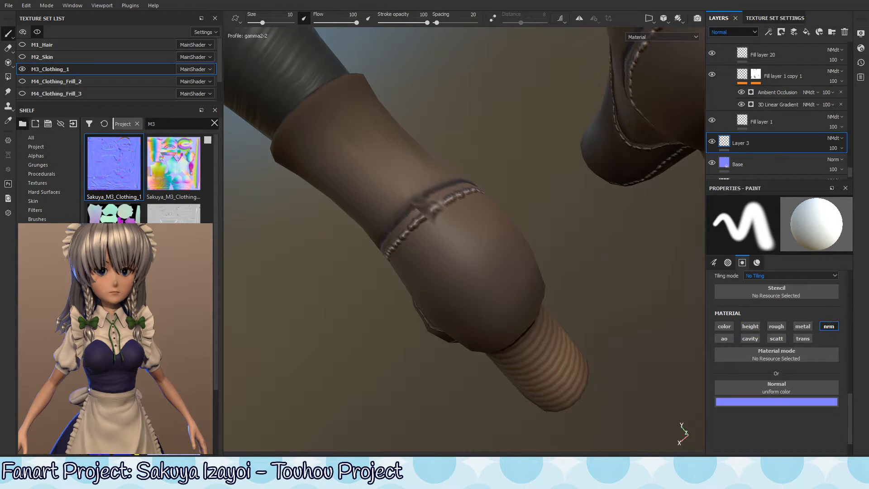
Step: Reduce the brush size to 1.24 and set the new paint layer's Normal channel blending to Normal
alt+middle_drag(429, 224, 470, 213)
ctrl+right_drag(472, 211, 424, 230)
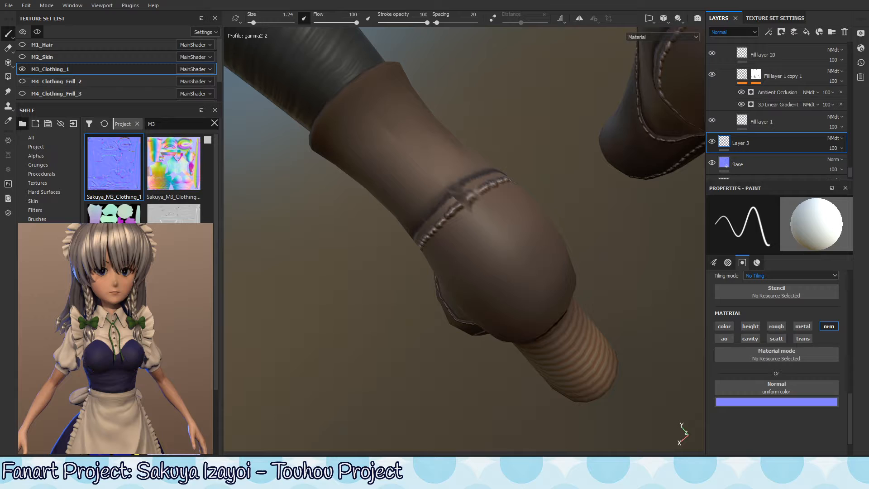
click(834, 138)
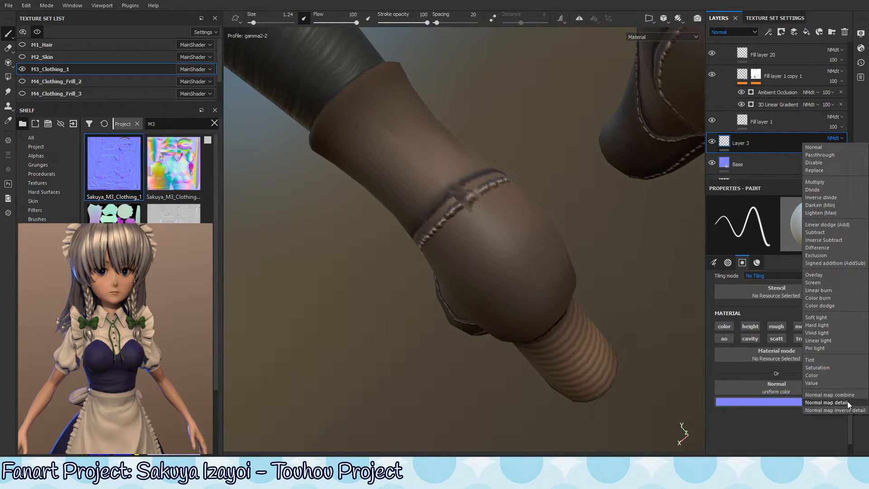
click(814, 147)
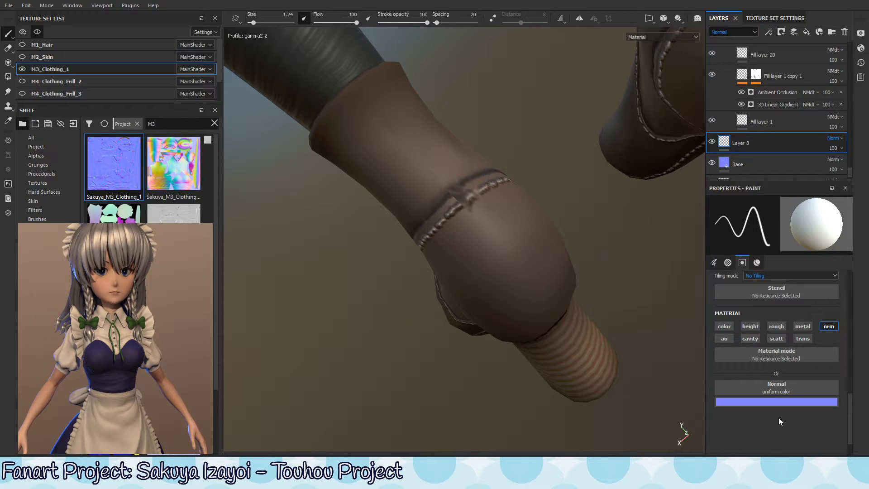
Step: Display the Normal and then the Height channel on the boot, list the layers by Height, and examine the ankle seam
key(shift+c)
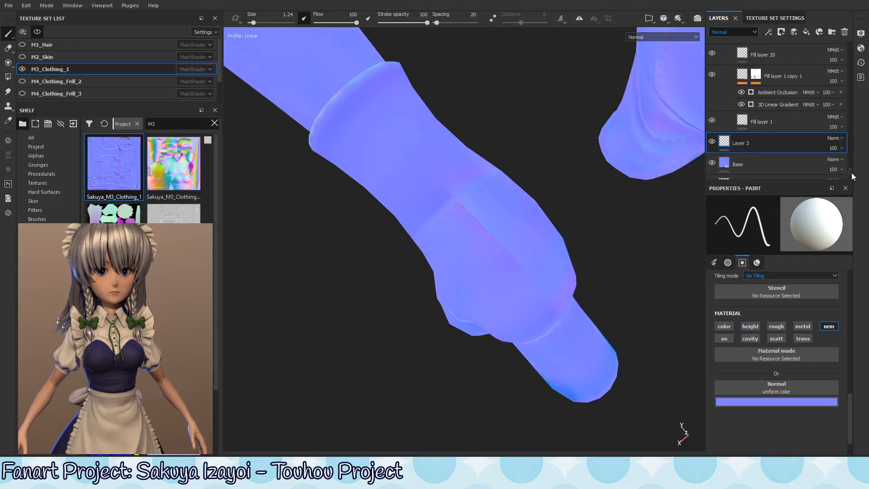
click(743, 31)
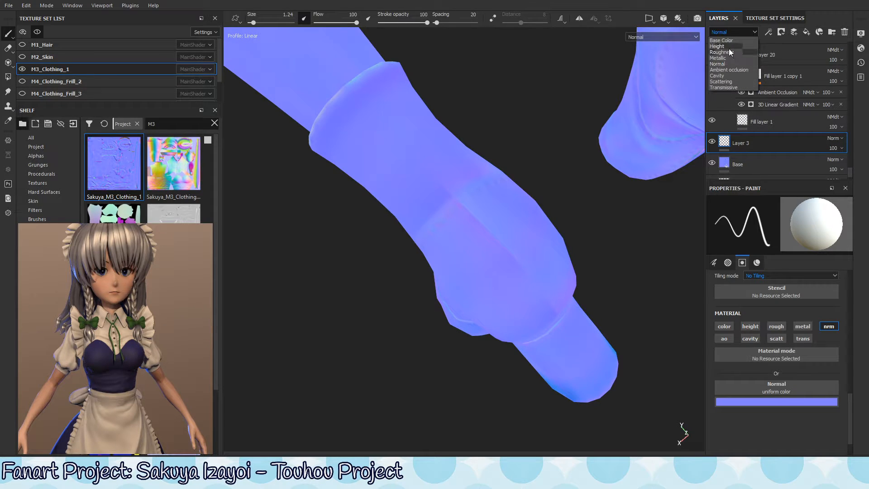
click(729, 47)
key(alt)
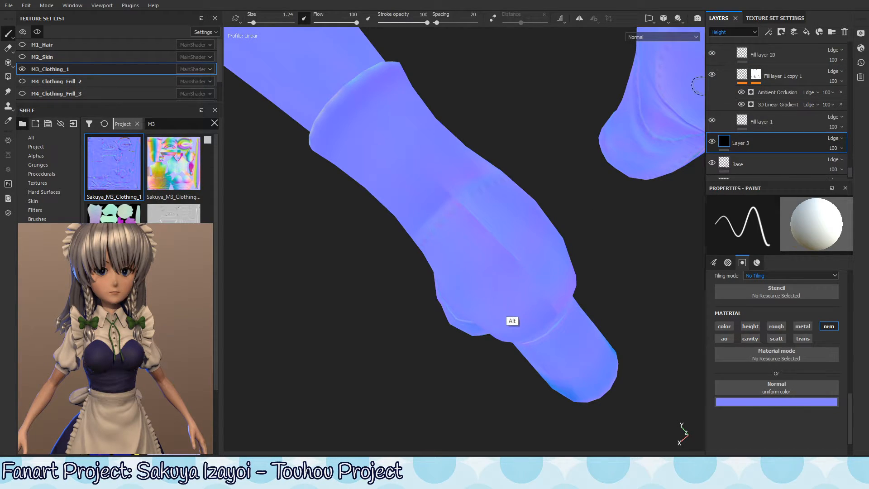
click(673, 36)
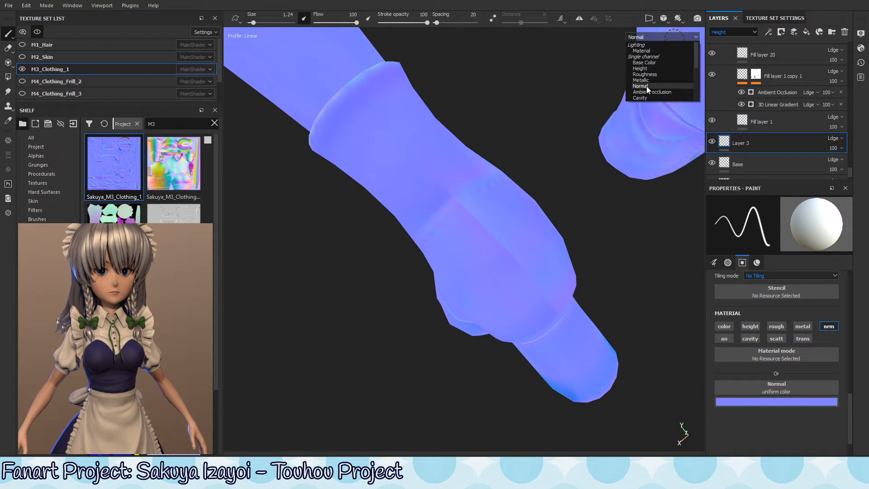
click(641, 68)
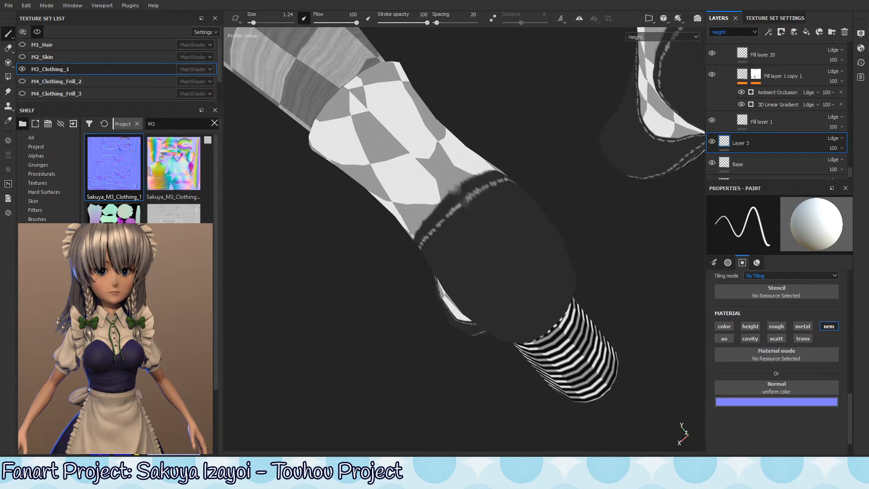
alt+middle_drag(445, 297, 448, 315)
alt+right_drag(448, 316, 462, 378)
alt+middle_drag(444, 265, 446, 288)
mouse_move(493, 257)
alt+mouse_down()
mouse_move(602, 178)
mouse_move(480, 268)
mouse_move(505, 252)
alt+mouse_up()
Step: Cycle through the single-channel displays, such as Cavity and Normal, and compare the ankle seam in each
key(m)
key(shift+c)
key(shift+c)
key(shift+c)
key(shift+c)
key(shift+c)
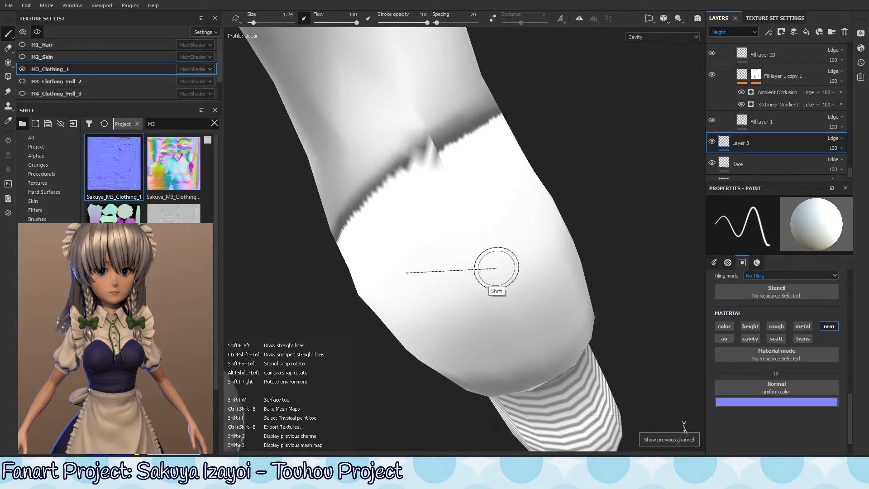
key(shift+c)
key(shift+c)
alt+drag(498, 257, 508, 233)
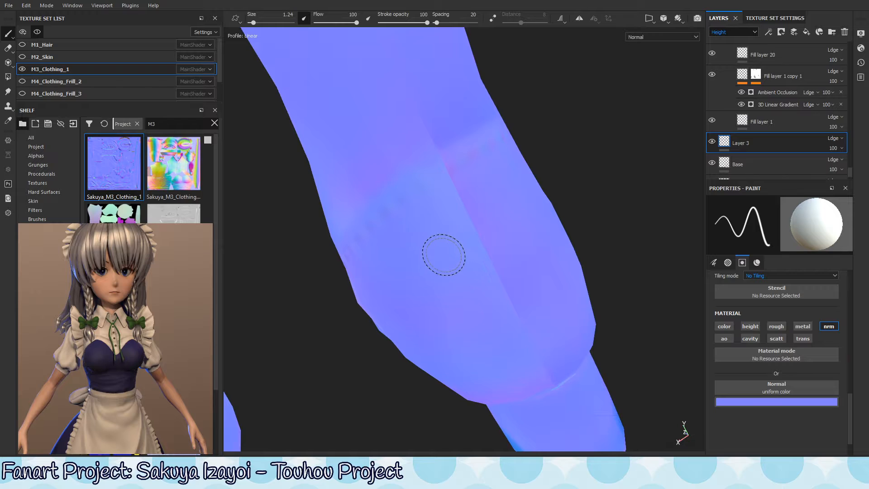
Step: Return to the material display and examine the stitching at the back of the ankle with the brush size at 0.94
key(m)
mouse_move(457, 199)
ctrl+right_down()
mouse_move(433, 208)
mouse_move(441, 206)
ctrl+right_up()
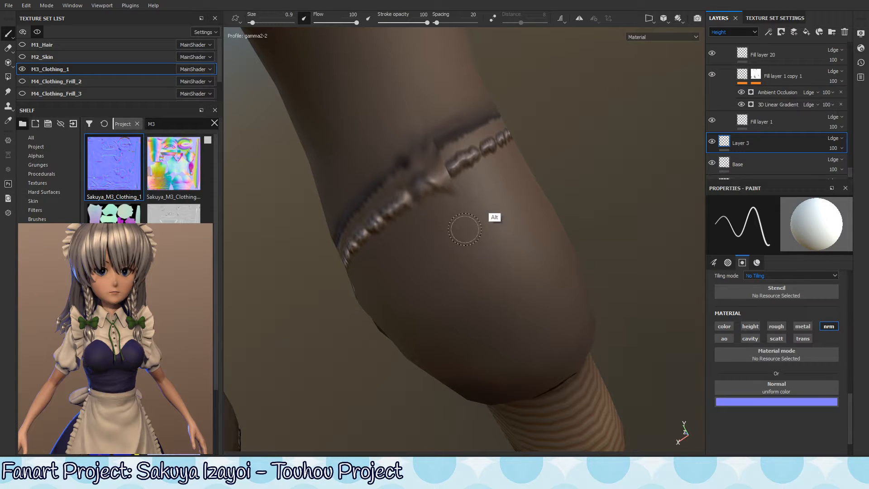
alt+right_drag(465, 228, 424, 191)
ctrl+right_drag(434, 127, 445, 119)
alt+drag(435, 127, 439, 221)
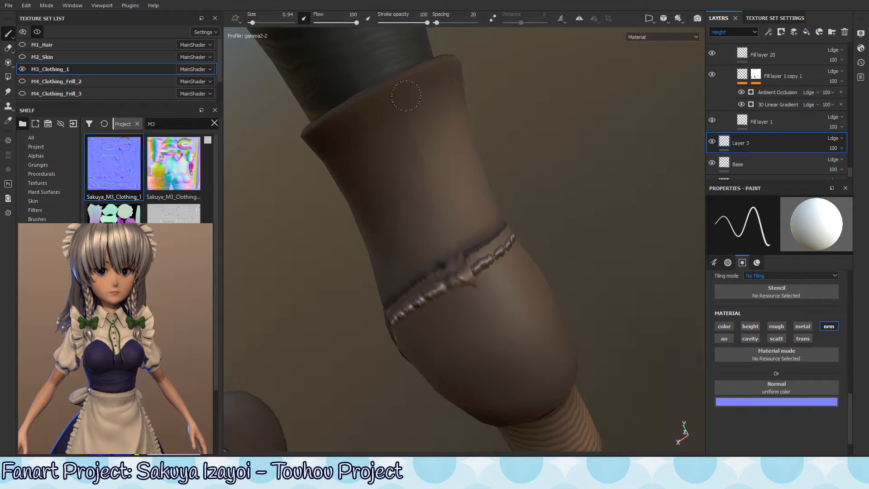
key(ctrl)
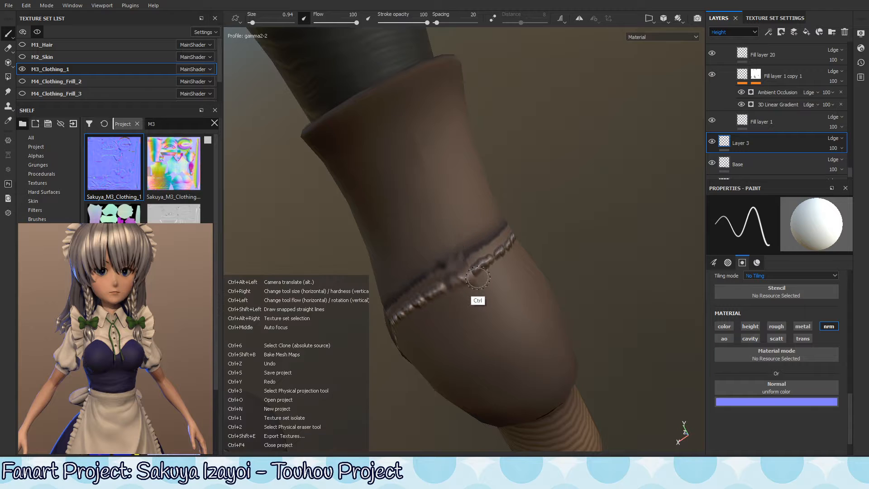
mouse_move(476, 271)
alt+mouse_down()
mouse_move(483, 252)
mouse_move(473, 260)
alt+mouse_up()
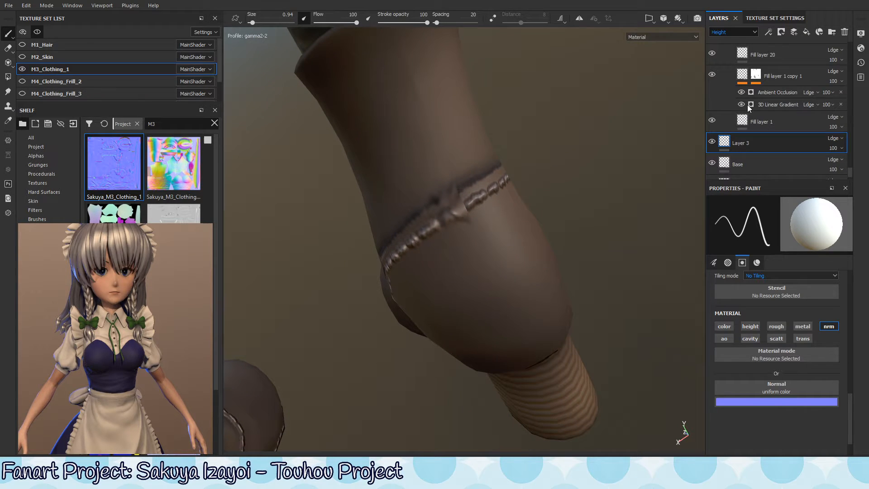
Step: Hide the unused paint layer above Base and delete it from the stack
click(712, 142)
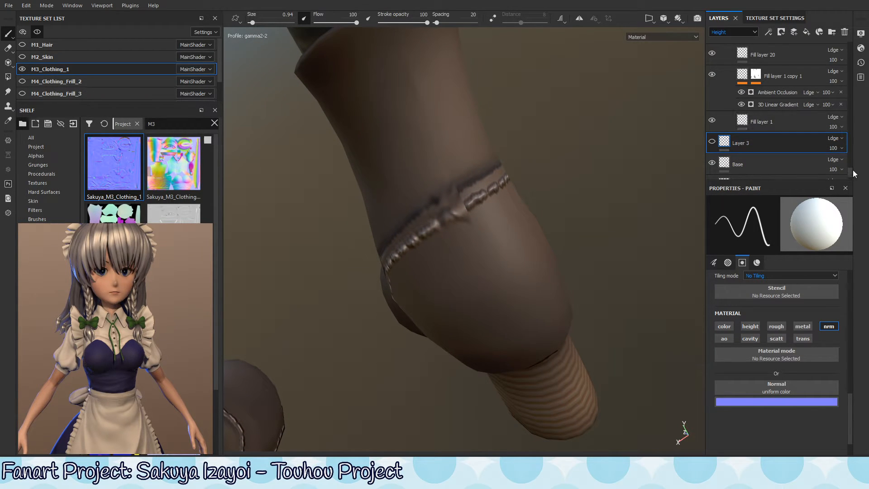
click(789, 118)
click(789, 151)
key(Delete)
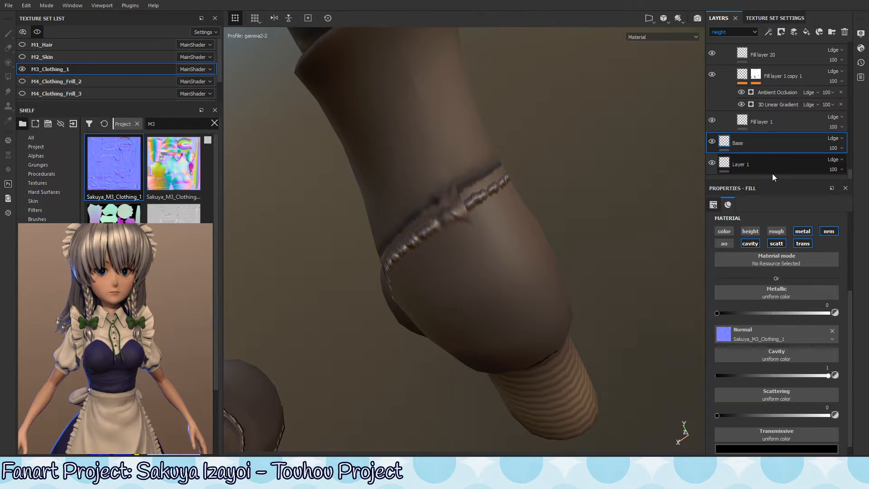
Step: Toggle the visibility of the Gradient folder and Fill layer 17 to check their effect on the boot
mouse_move(851, 175)
mouse_down()
mouse_move(857, 58)
mouse_move(854, 77)
mouse_move(856, 68)
mouse_up()
click(720, 87)
click(713, 82)
click(712, 82)
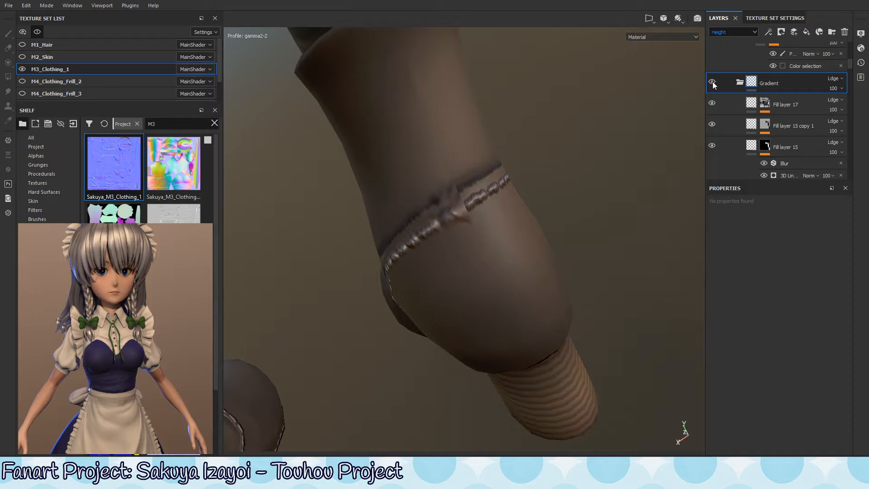
click(799, 104)
click(713, 103)
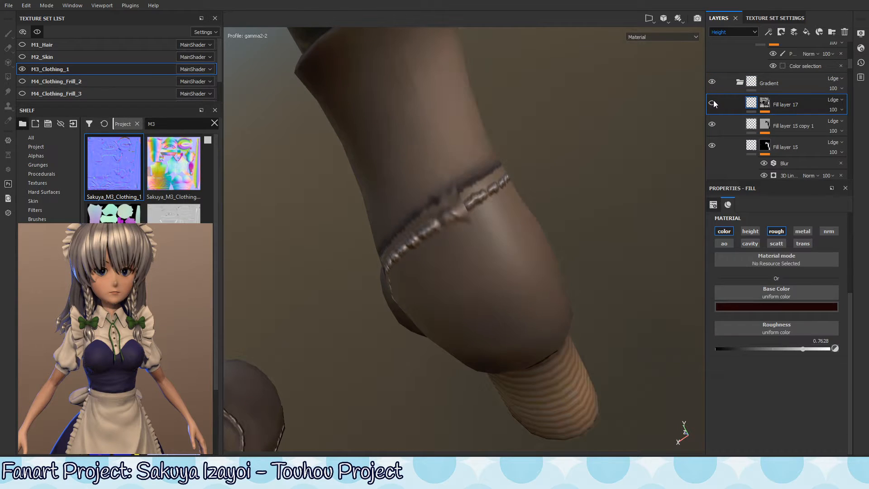
click(713, 103)
Step: Toggle Fill layer 15 copy 1 and Fill layer 15 off and on to check their effect on the ankle
click(794, 129)
click(712, 125)
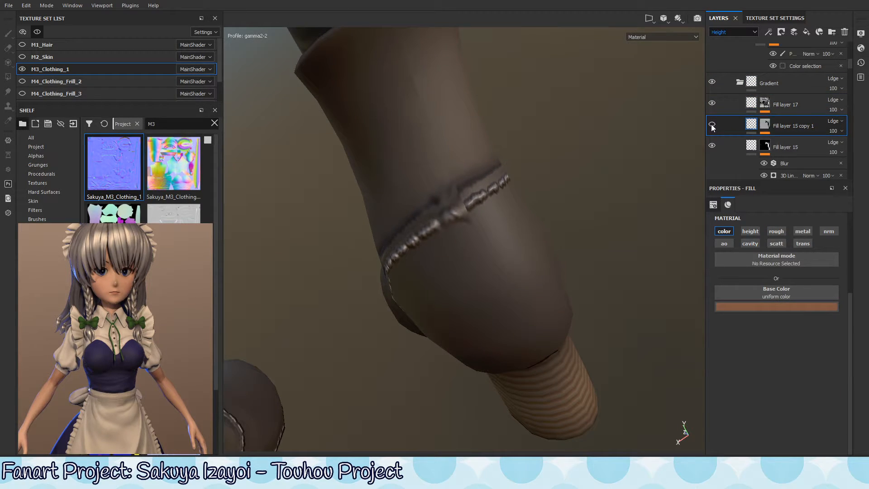
click(712, 125)
click(811, 151)
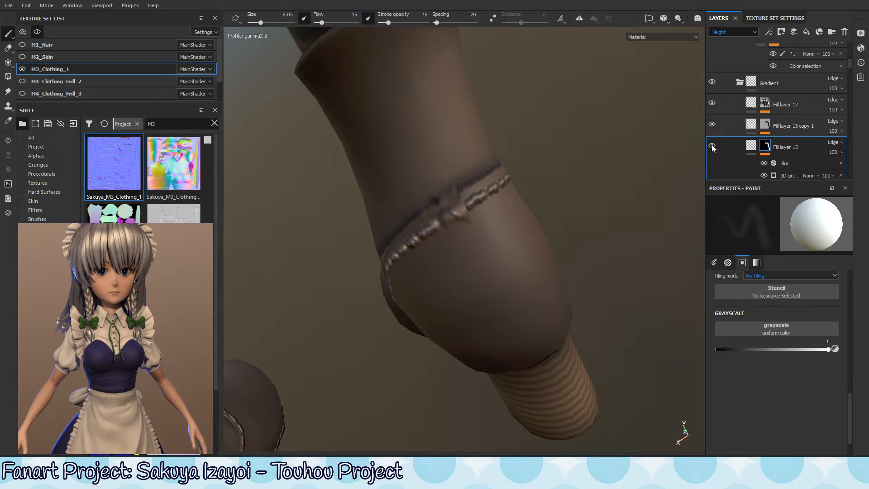
click(712, 146)
click(712, 146)
Step: Toggle the ShoeOver folder's visibility and display its mask on the boot
scroll(850, 72, down, 5)
scroll(850, 75, down, 4)
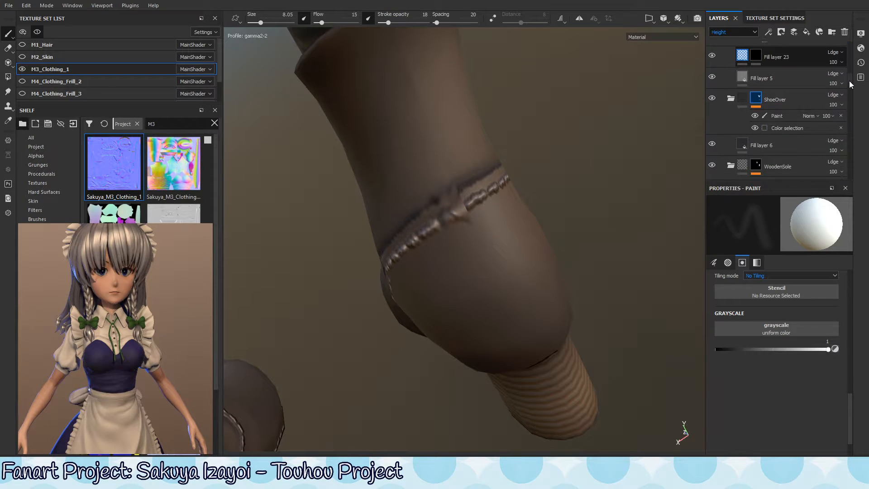
click(711, 92)
click(711, 93)
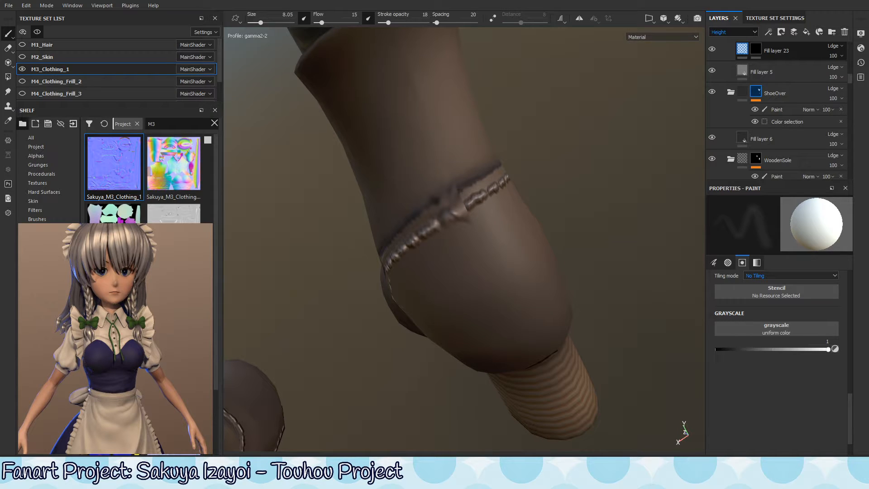
alt+click(755, 94)
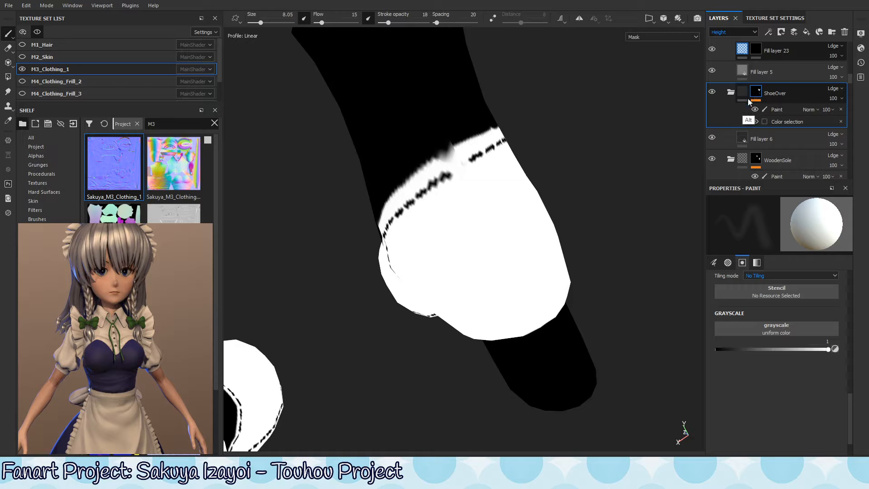
Step: Reduce the brush size to 0.33 and examine the ShoeOver mask around the ankle stitching and heel
mouse_move(472, 177)
ctrl+right_down()
mouse_move(416, 194)
mouse_move(433, 177)
ctrl+right_up()
alt+drag(472, 245, 433, 239)
alt+right_drag(433, 240, 568, 212)
alt+middle_drag(568, 212, 325, 335)
alt+drag(572, 167, 597, 152)
alt+right_drag(547, 177, 511, 119)
alt+drag(511, 118, 452, 181)
alt+right_drag(445, 181, 436, 184)
alt+middle_drag(436, 184, 398, 303)
alt+drag(398, 303, 411, 326)
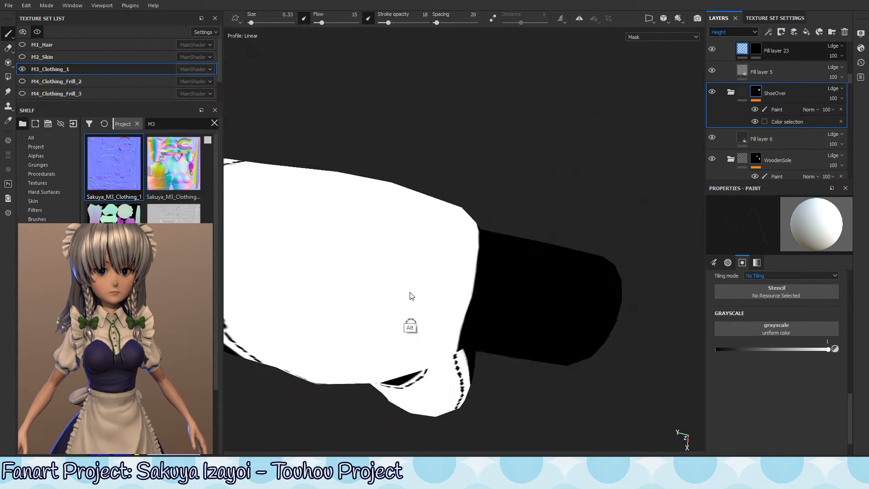
alt+right_drag(439, 215, 386, 224)
alt+middle_drag(386, 225, 483, 179)
alt+drag(484, 179, 502, 170)
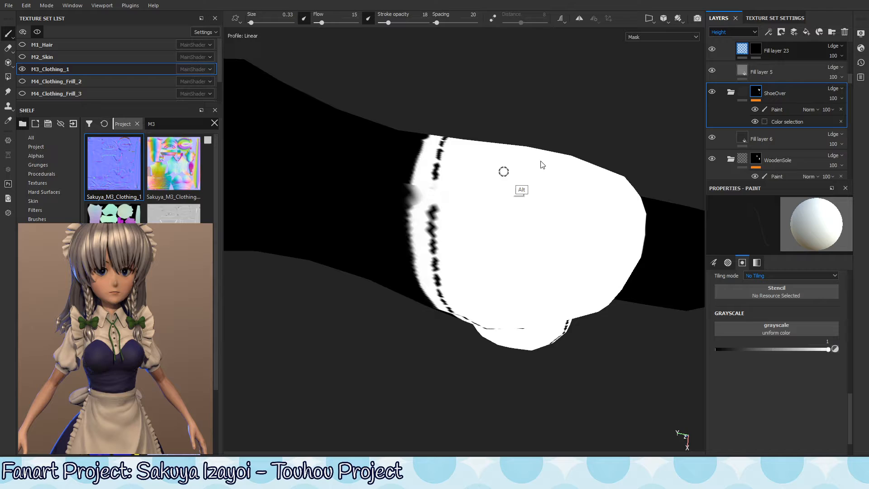
Step: Switch the layer stack to Base Color, select the ShoeOver mask, and set the brush to 84 stroke opacity and 99 flow
click(790, 109)
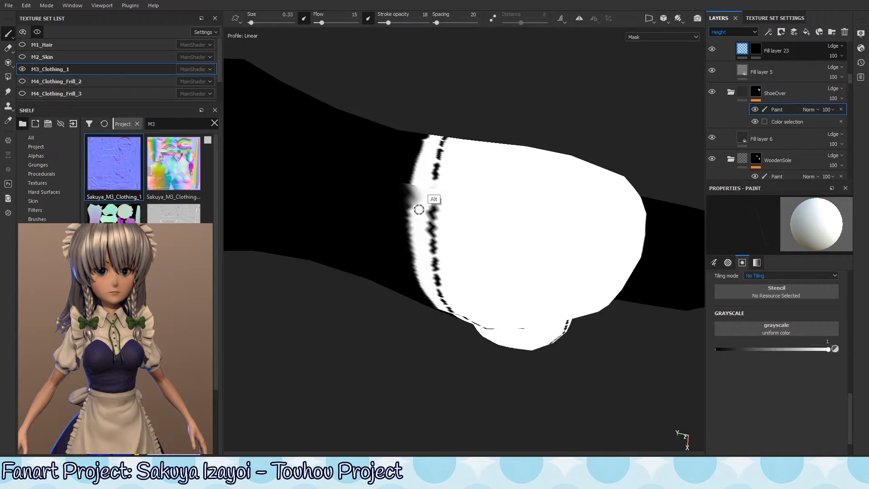
alt+drag(419, 209, 429, 170)
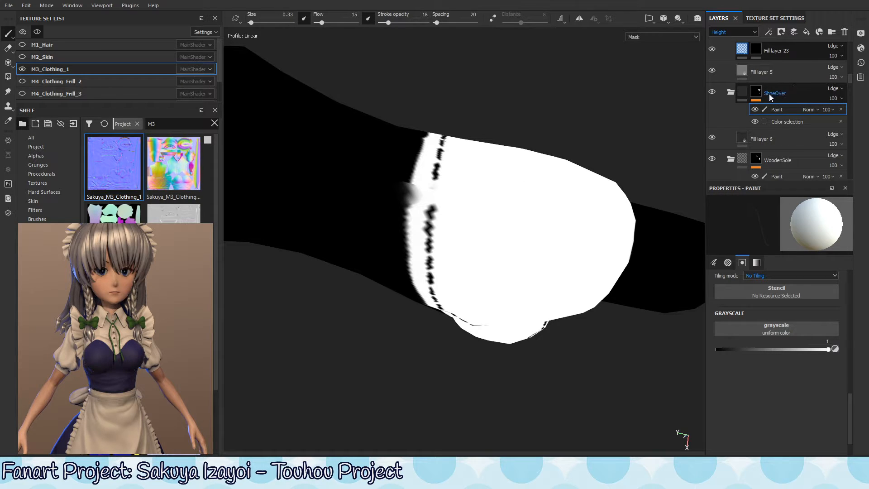
click(748, 30)
click(732, 40)
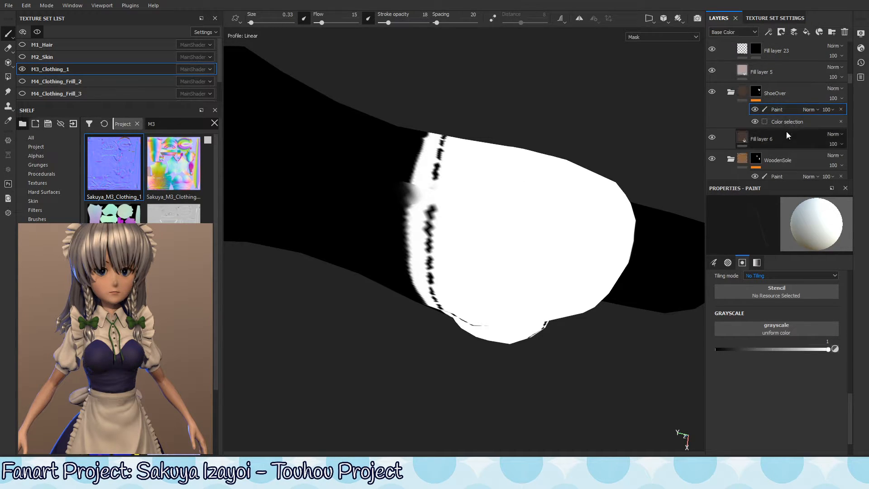
click(797, 88)
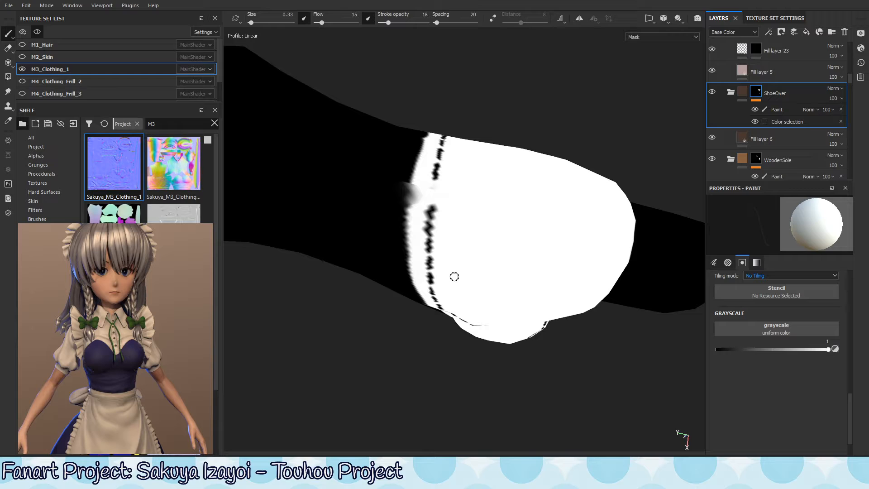
drag(388, 23, 420, 23)
drag(321, 23, 356, 22)
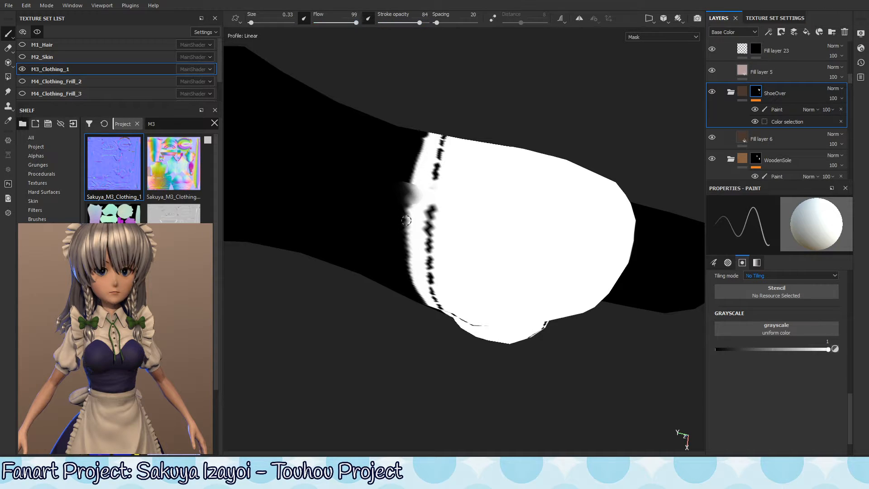
Step: Try white strokes along the ShoeOver mask's ankle edge, reducing the brush size to 0.26 for the second, and undo them
drag(406, 220, 391, 286)
click(790, 109)
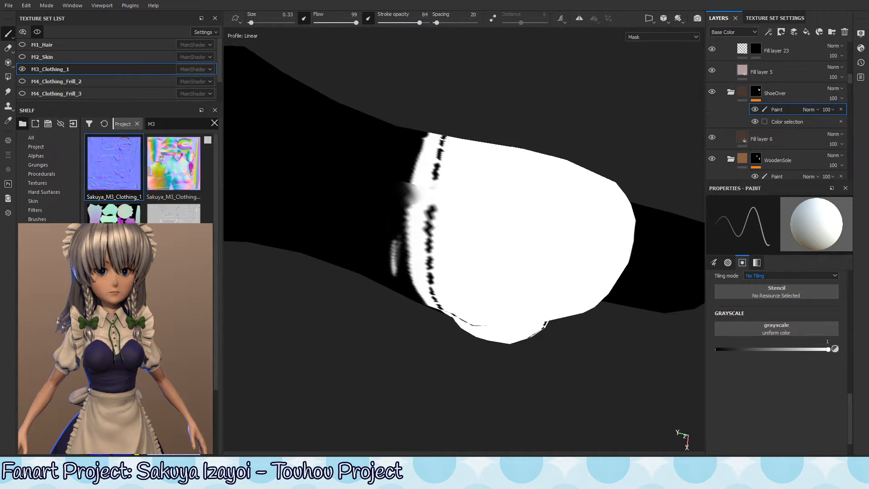
key(ctrl+z)
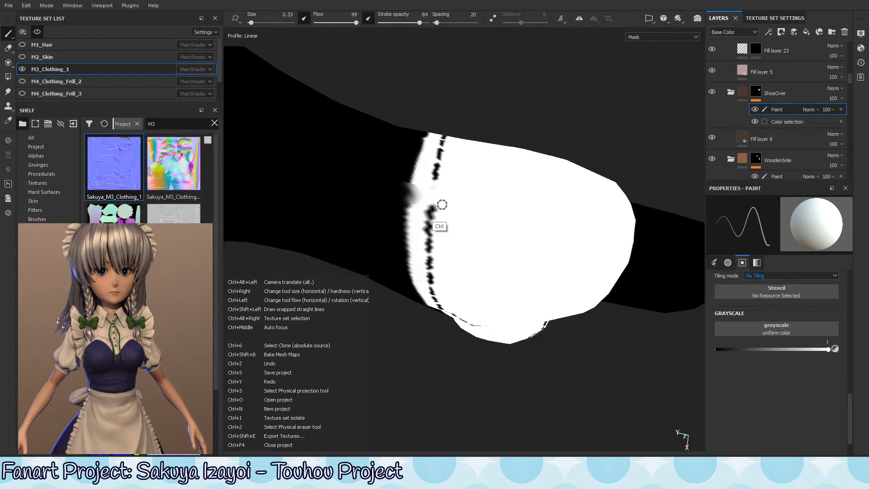
ctrl+right_drag(410, 213, 407, 212)
mouse_move(402, 187)
mouse_down()
mouse_move(418, 195)
mouse_move(415, 204)
mouse_move(415, 195)
mouse_up()
key(ctrl+z)
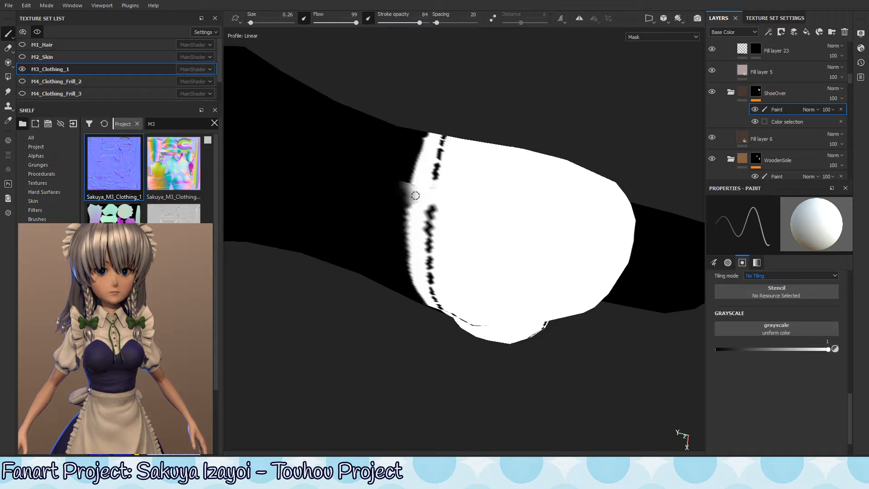
key(ctrl+z)
Step: Look through the mask brush's settings for its alpha hardness parameter
scroll(851, 344, up, 10)
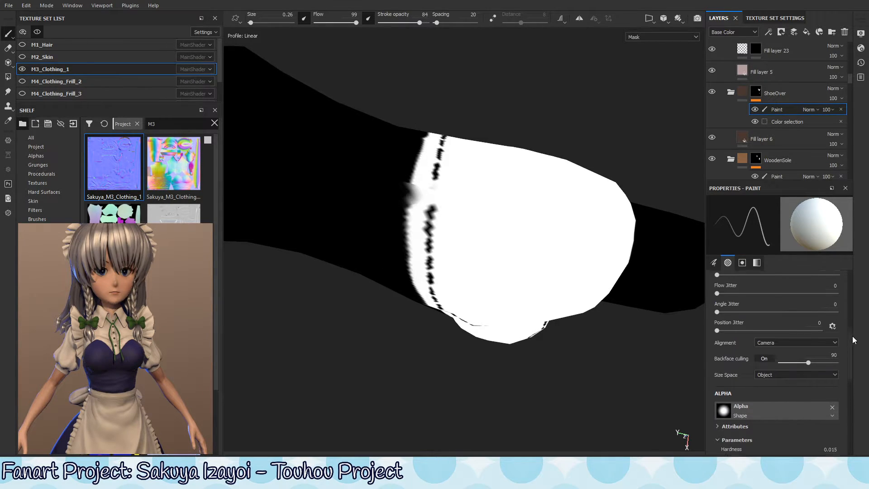
scroll(853, 339, down, 5)
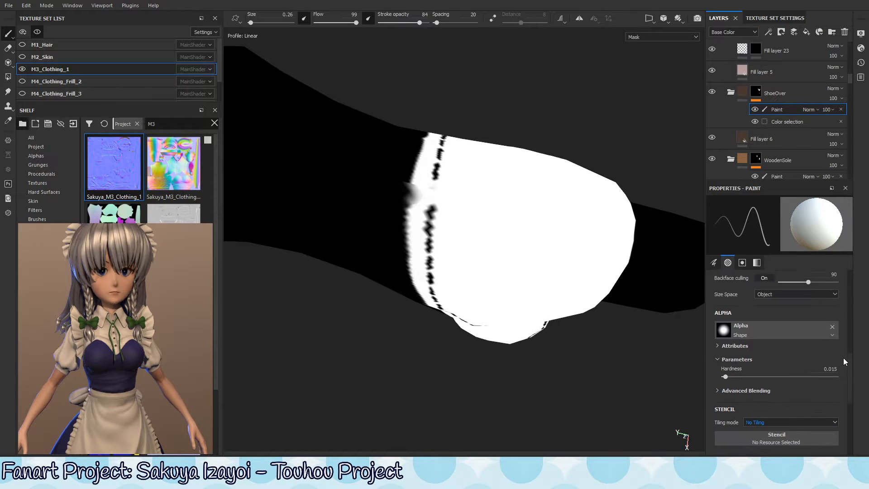
scroll(844, 358, down, 1)
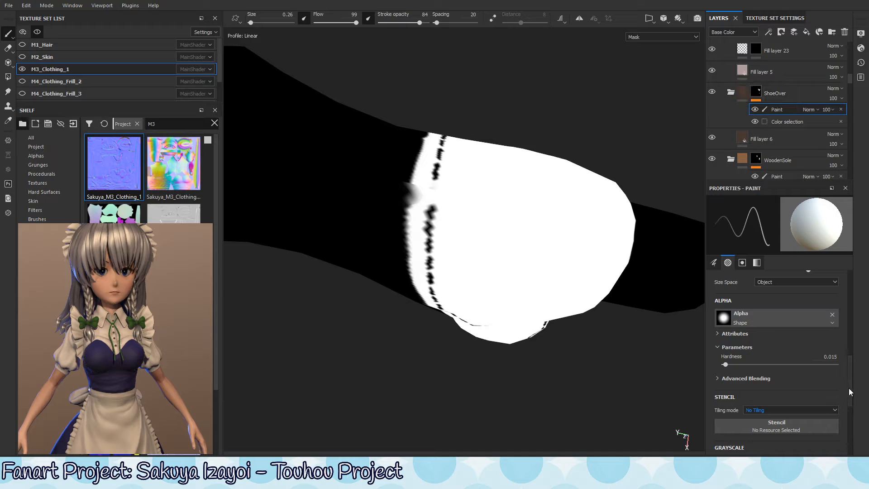
Step: Set the brush alignment to UV and try a stroke over the smudged heel seam in the ShoeOver mask
scroll(855, 381, down, 3)
scroll(855, 381, up, 4)
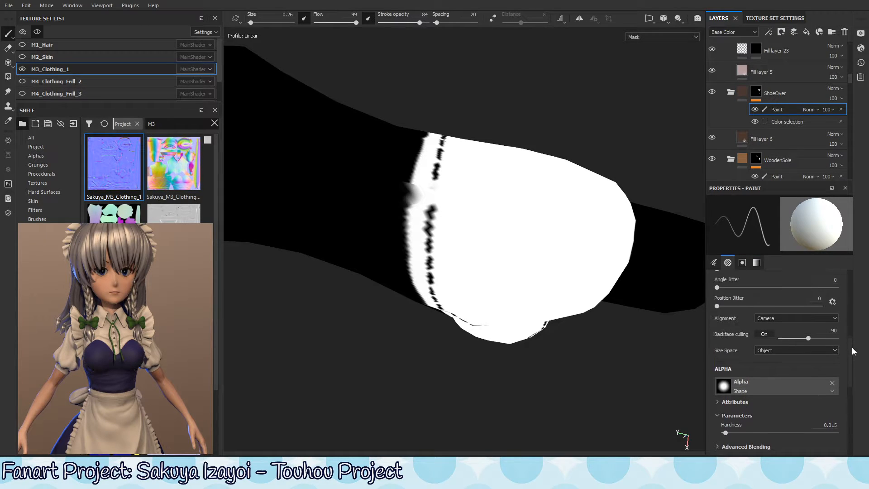
click(776, 322)
click(770, 348)
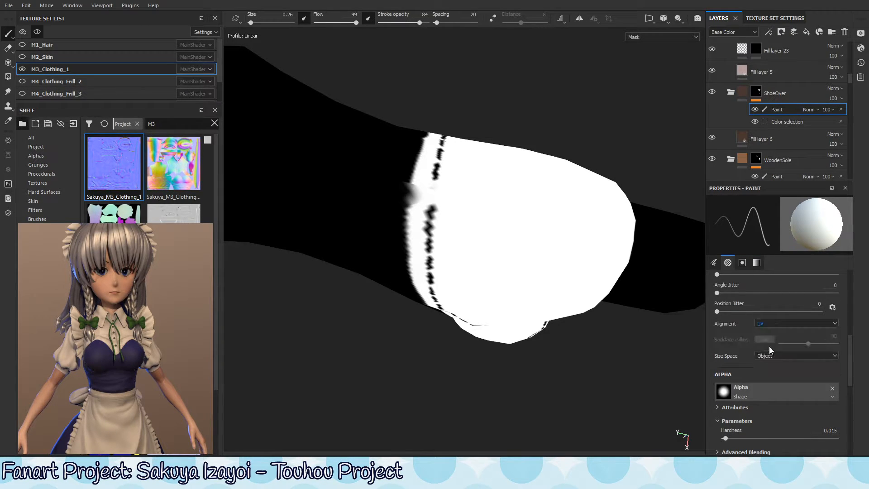
mouse_move(417, 202)
mouse_down()
mouse_move(410, 193)
mouse_move(418, 197)
mouse_move(414, 208)
mouse_move(402, 179)
mouse_move(397, 207)
mouse_move(406, 177)
mouse_move(399, 208)
mouse_up()
key(x)
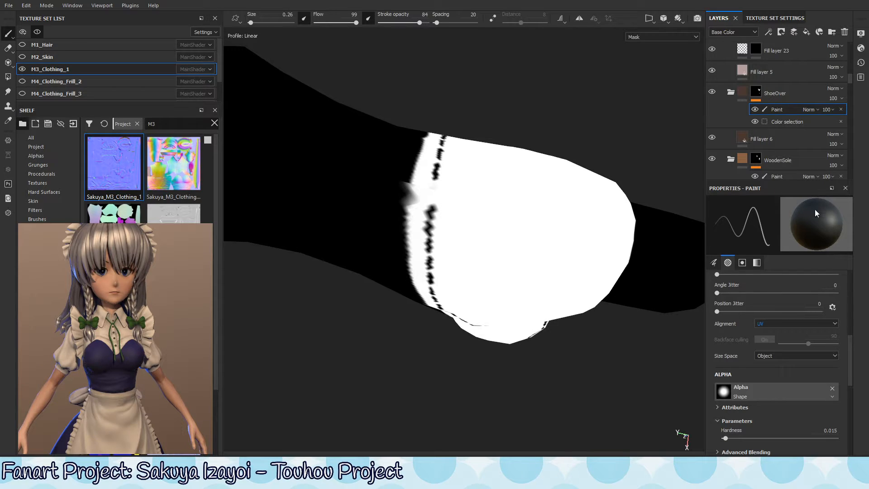
Step: Set the brush alignment to Tangent | Wrap, try black strokes over the heel seam smudge, and undo the last two
click(794, 324)
click(794, 339)
drag(410, 181, 406, 211)
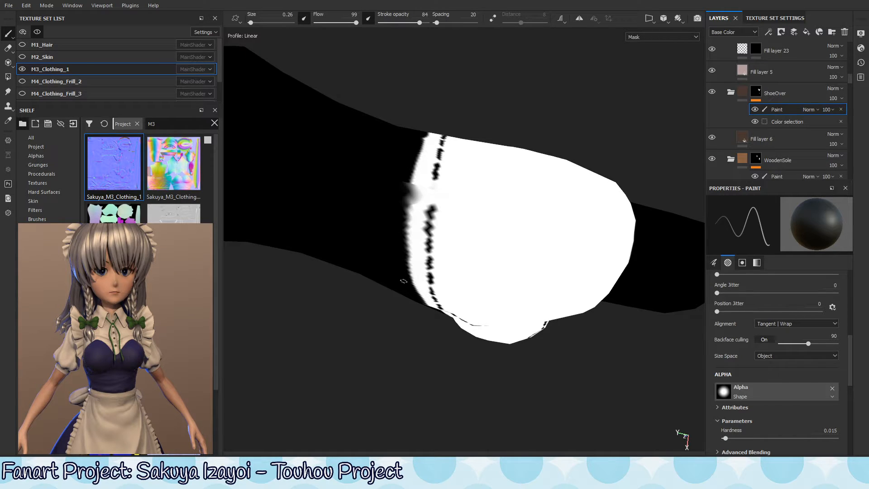
mouse_move(407, 214)
mouse_down()
mouse_move(410, 158)
mouse_move(413, 200)
mouse_up()
mouse_move(452, 129)
alt+mouse_down()
mouse_move(467, 177)
mouse_move(491, 115)
mouse_move(433, 225)
mouse_move(419, 213)
alt+mouse_up()
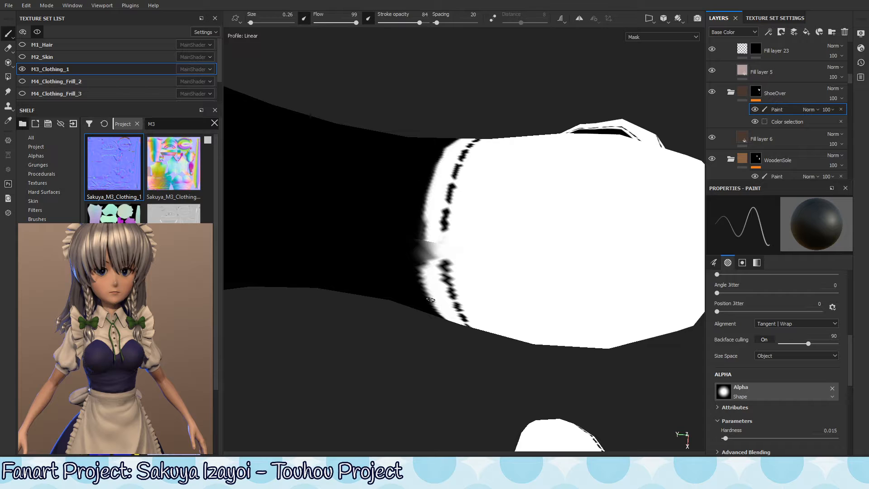
mouse_move(431, 300)
alt+mouse_down()
mouse_move(436, 249)
mouse_move(426, 271)
mouse_move(429, 252)
mouse_move(425, 264)
mouse_move(426, 294)
mouse_move(436, 229)
mouse_move(446, 239)
mouse_move(434, 207)
mouse_move(474, 146)
mouse_move(438, 224)
alt+mouse_up()
key(ctrl+z)
key(ctrl+z)
Step: Paint black along the outer edge of the white heel area to trim the smudge at the mask's seam
drag(475, 140, 426, 227)
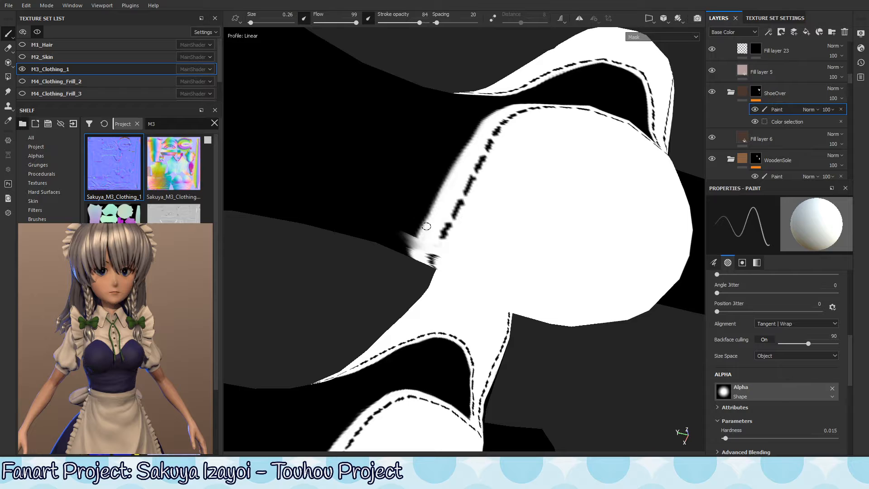
drag(481, 130, 439, 199)
alt+drag(474, 145, 484, 127)
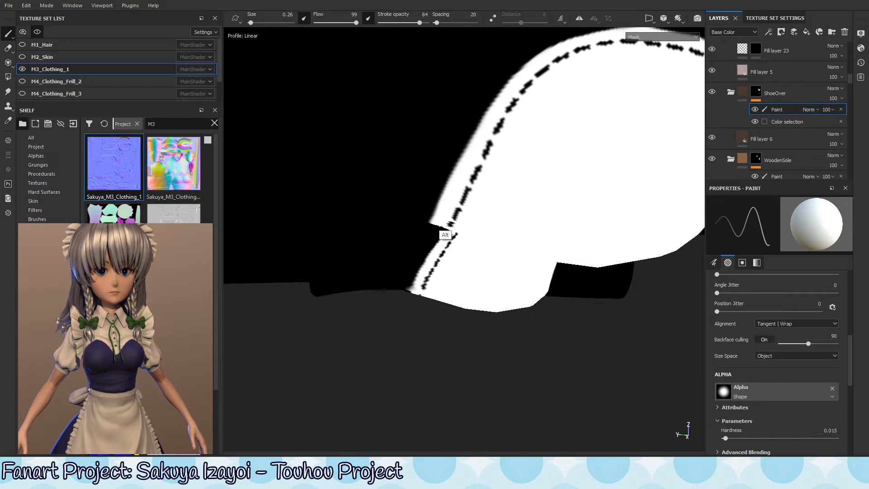
alt+drag(446, 214, 453, 192)
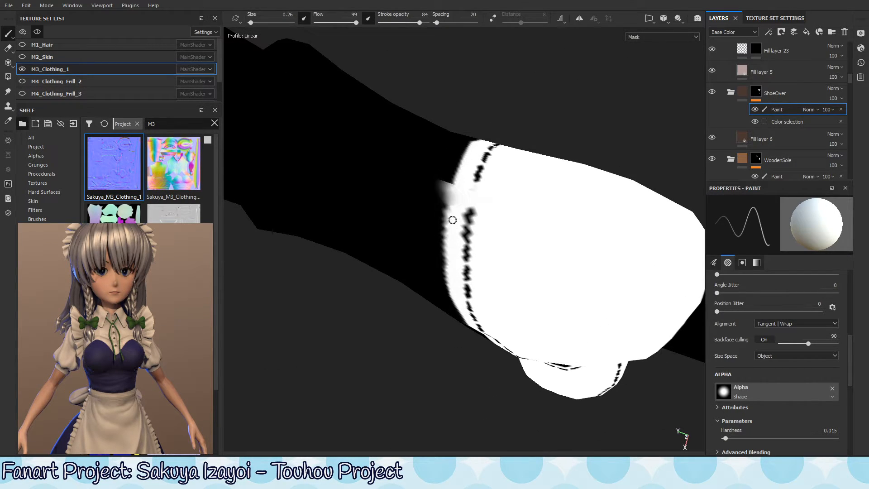
drag(440, 163, 444, 189)
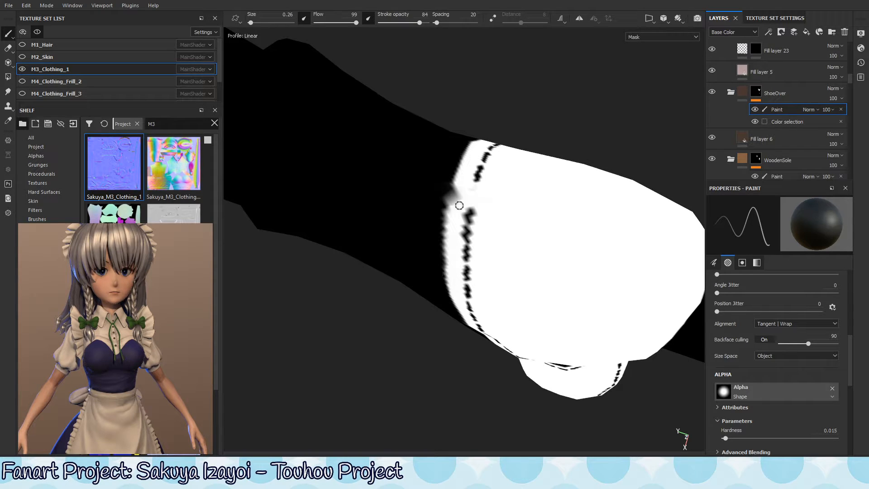
Step: Show the full material in the viewport and retouch the heel seam smudge with white mask paint
key(m)
mouse_move(471, 184)
alt+mouse_down()
mouse_move(481, 207)
mouse_move(504, 172)
mouse_move(490, 206)
mouse_move(449, 198)
alt+mouse_up()
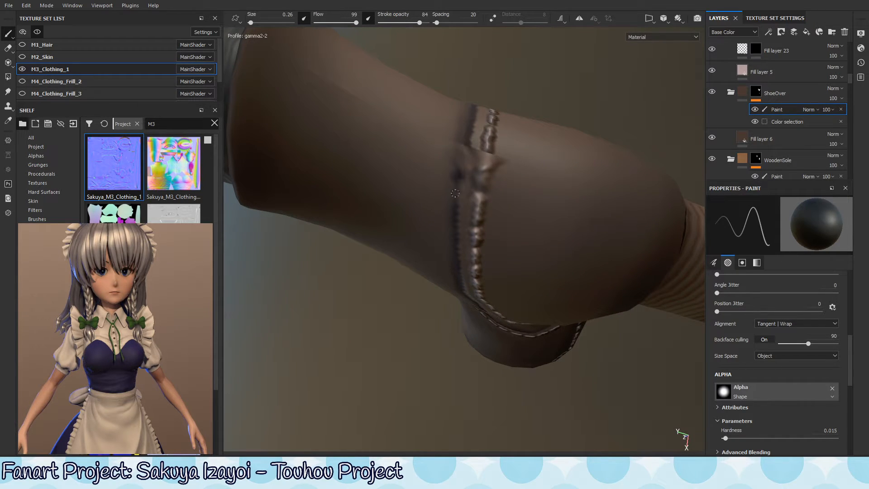
alt+drag(514, 202, 497, 125)
alt+right_drag(478, 181, 722, 96)
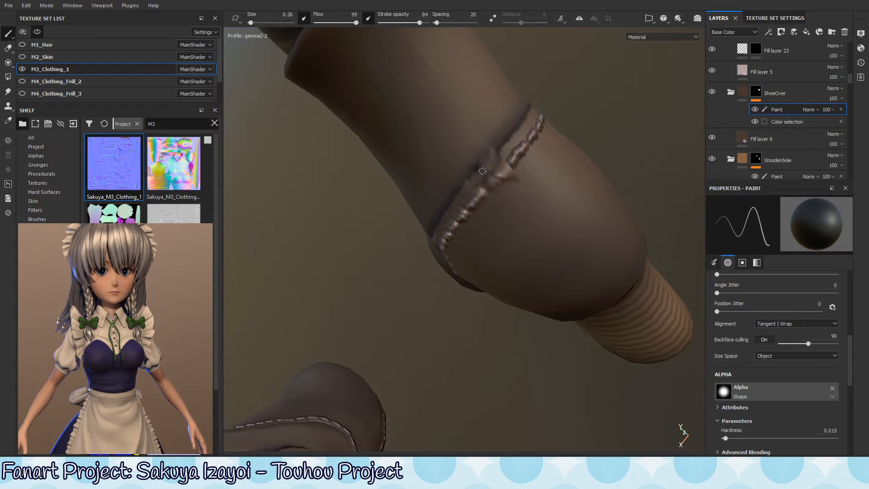
key(x)
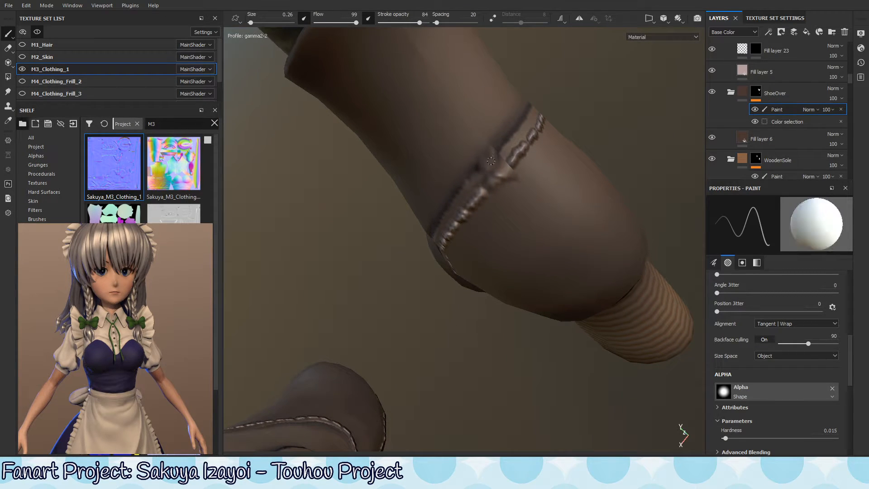
alt+drag(460, 233, 459, 188)
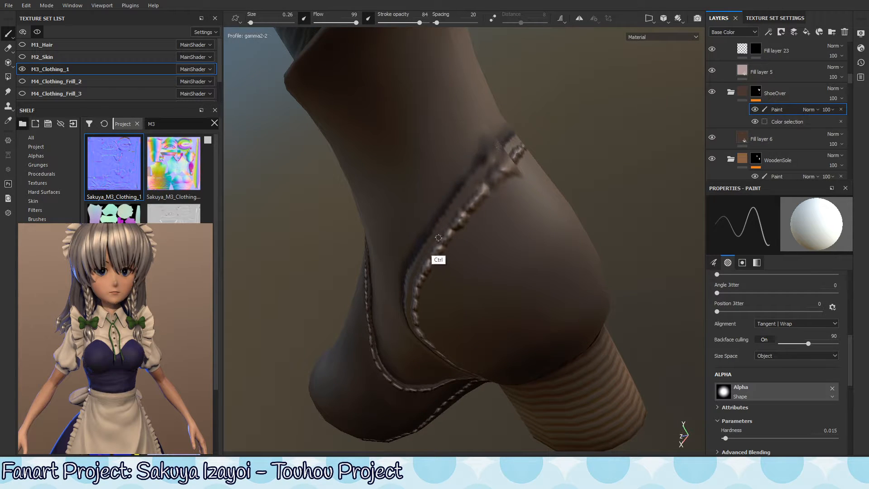
Step: Check the heel seams on both boots from behind and show the 3D and UV views side by side
scroll(466, 209, down, 4)
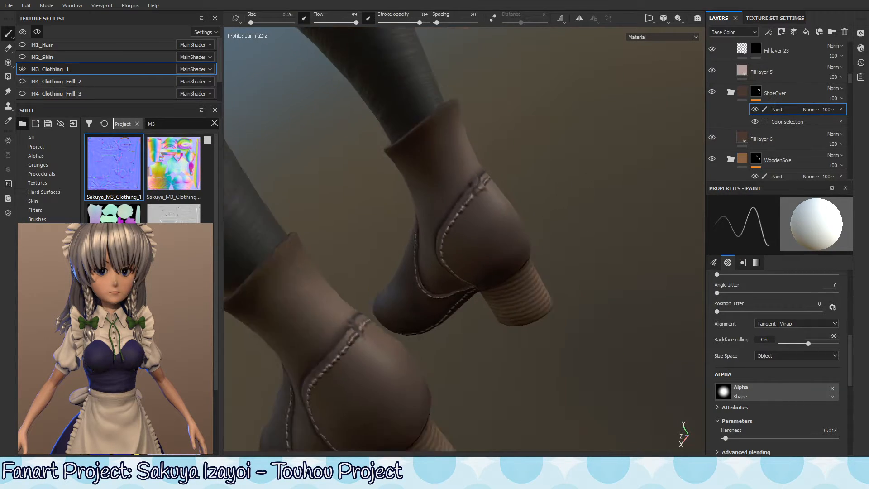
scroll(539, 190, down, 2)
alt+drag(540, 190, 545, 257)
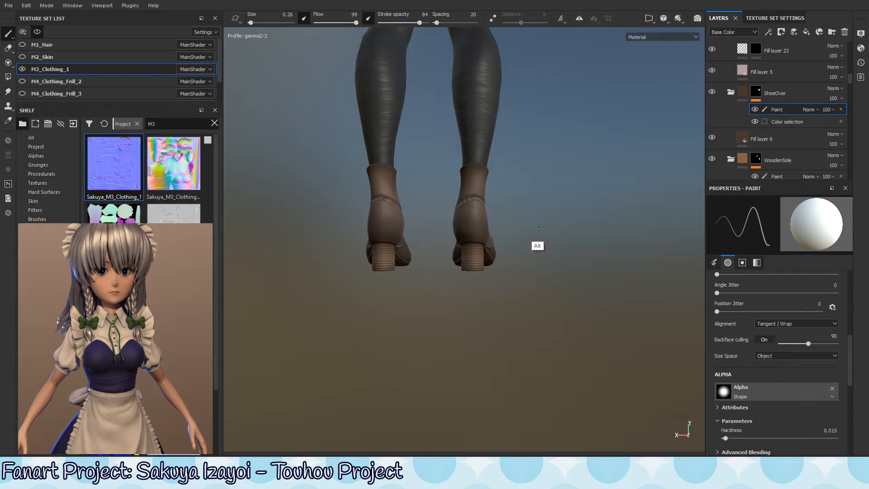
alt+right_drag(388, 198, 788, 176)
alt+right_drag(358, 233, 679, 199)
alt+drag(414, 140, 423, 239)
key(F3)
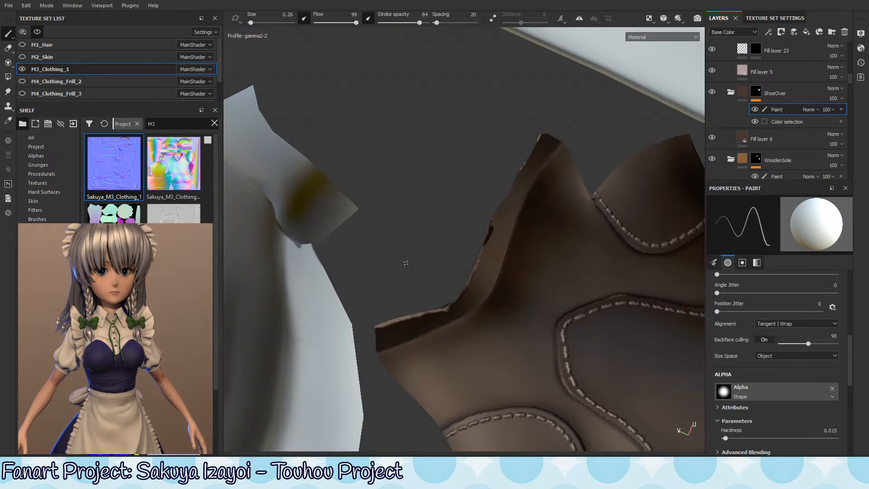
key(F1)
alt+drag(638, 339, 638, 128)
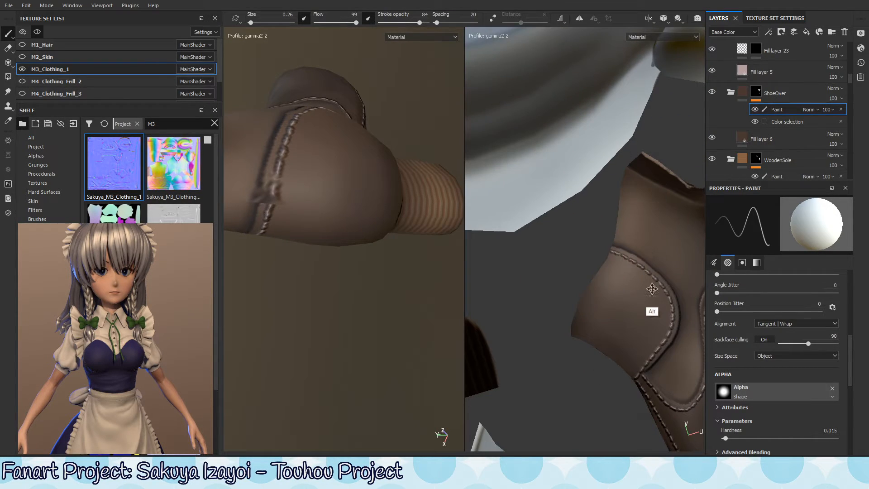
Step: Paint white in the UV view over the leather edge where the heel stitching meets the UV border
alt+drag(643, 297, 681, 181)
alt+middle_drag(674, 276, 546, 274)
alt+right_drag(551, 271, 782, 180)
alt+middle_drag(622, 153, 604, 205)
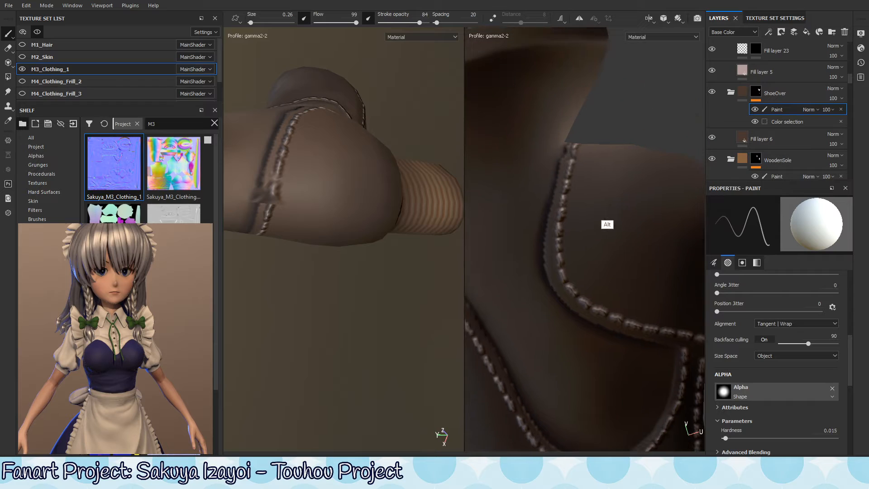
alt+right_drag(566, 165, 730, 184)
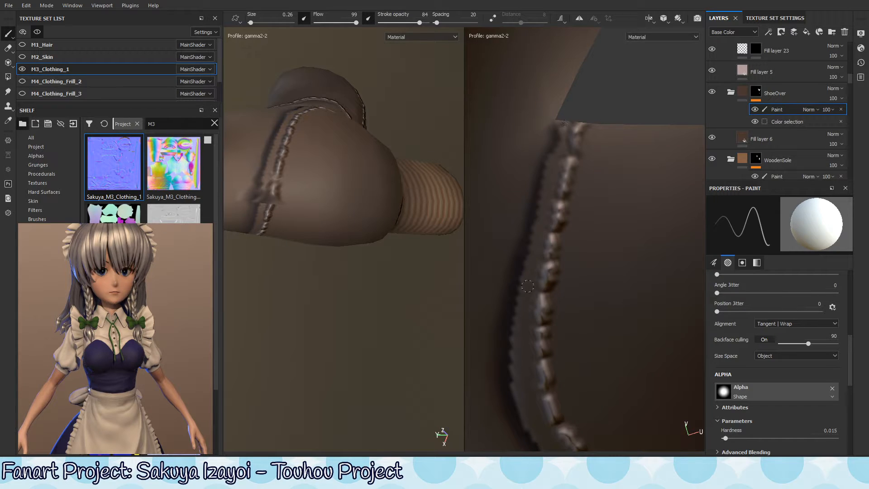
drag(551, 118, 546, 167)
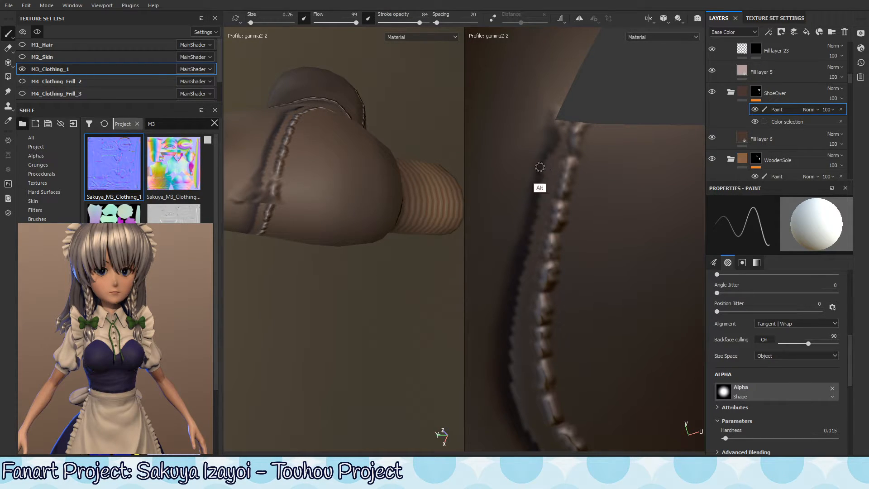
alt+middle_drag(541, 168, 566, 192)
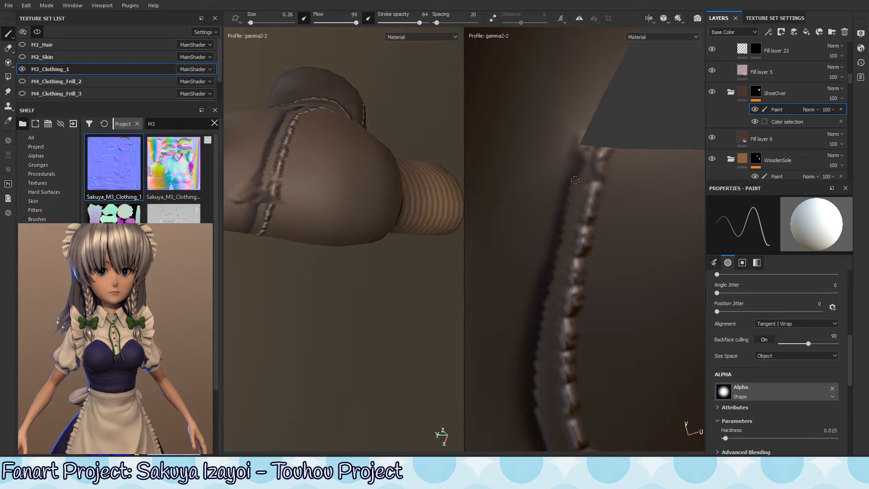
mouse_move(410, 261)
alt+mouse_down()
mouse_move(417, 219)
mouse_move(408, 219)
mouse_move(390, 272)
mouse_move(393, 302)
mouse_move(402, 274)
alt+mouse_up()
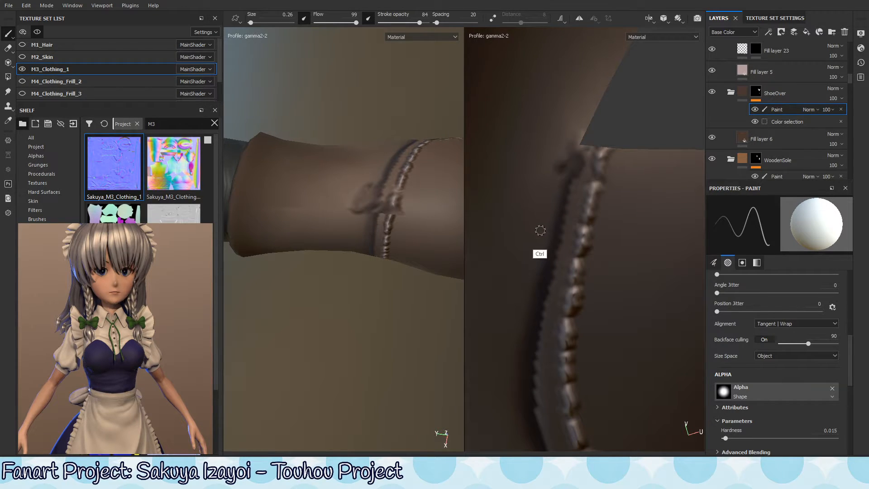
drag(551, 191, 563, 178)
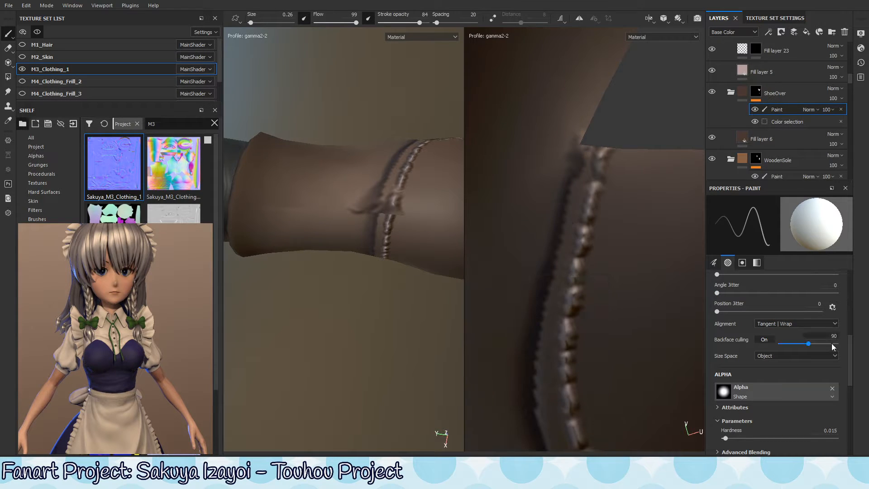
Step: Set the brush alignment to UV and its size space to Texture
click(790, 324)
click(779, 349)
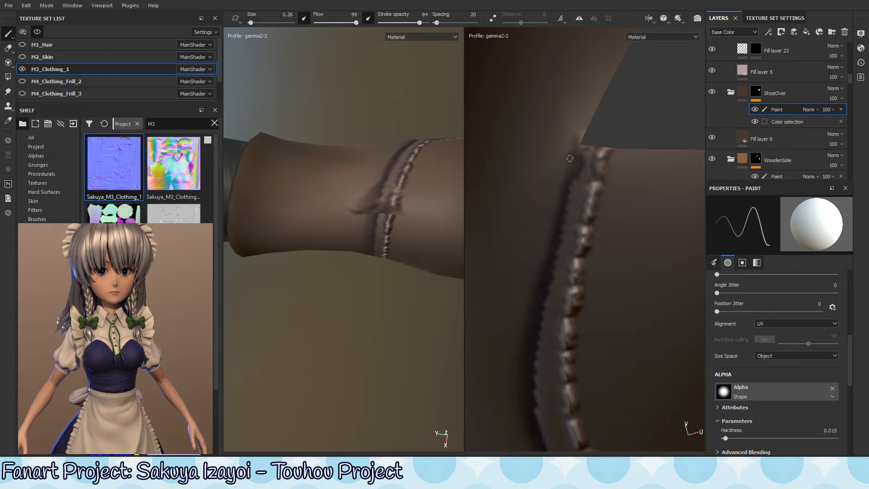
click(809, 357)
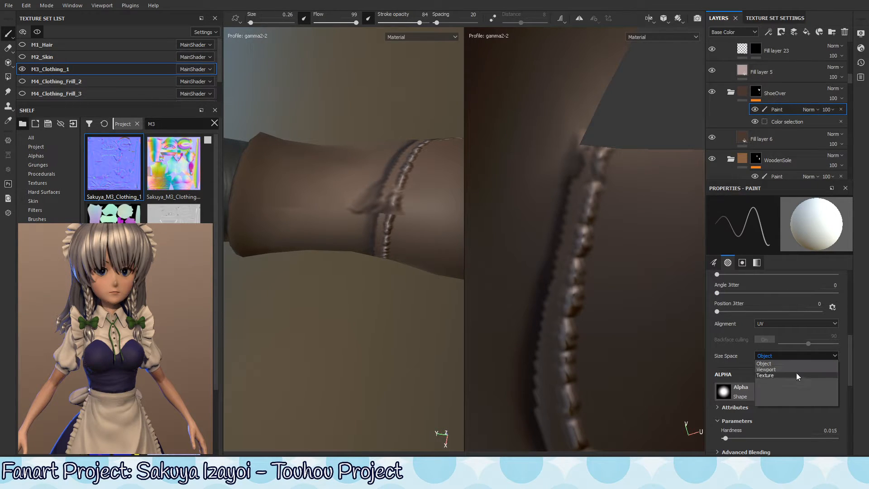
click(798, 372)
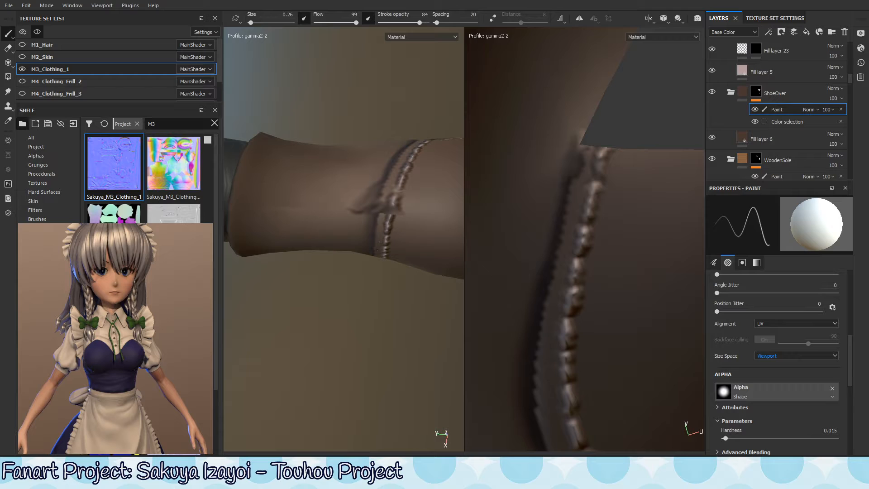
click(764, 397)
click(722, 352)
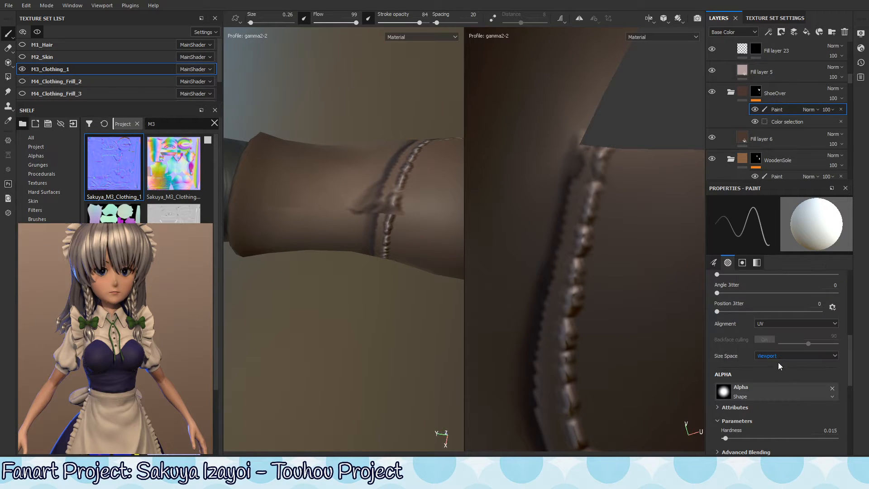
click(778, 358)
click(768, 377)
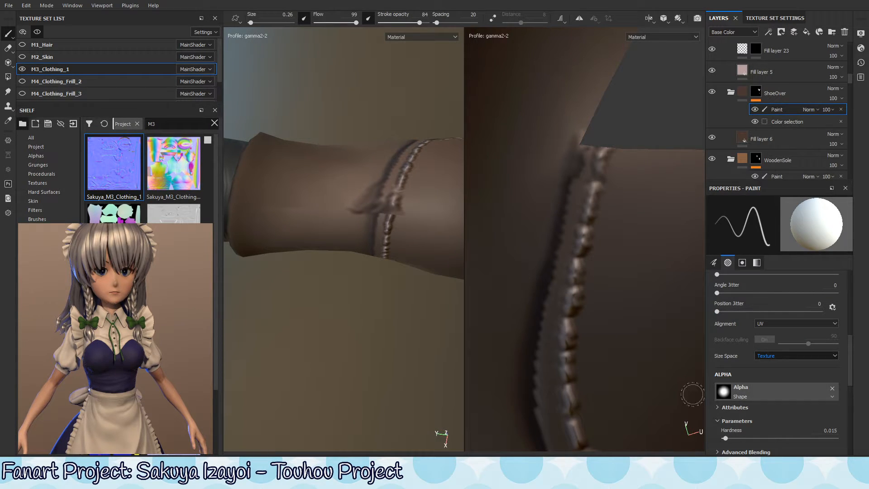
Step: Set the brush size to 0.13 and hardness to 0.915, and retouch the heel seam smudge with black and white
mouse_move(382, 222)
ctrl+right_down()
mouse_move(387, 33)
mouse_move(381, 211)
mouse_move(388, 186)
mouse_move(253, 254)
ctrl+right_up()
alt+middle_drag(366, 201, 305, 326)
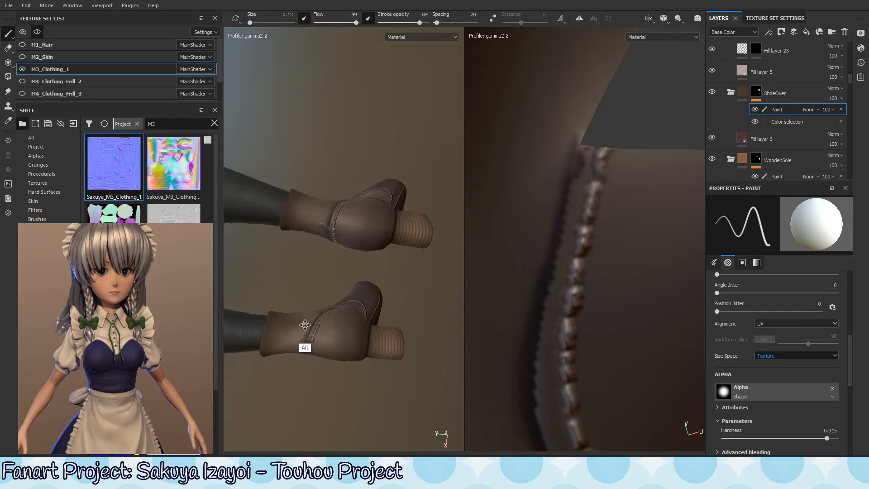
alt+right_drag(305, 326, 553, 212)
alt+middle_drag(365, 113, 341, 385)
alt+drag(381, 181, 371, 205)
alt+drag(319, 267, 324, 228)
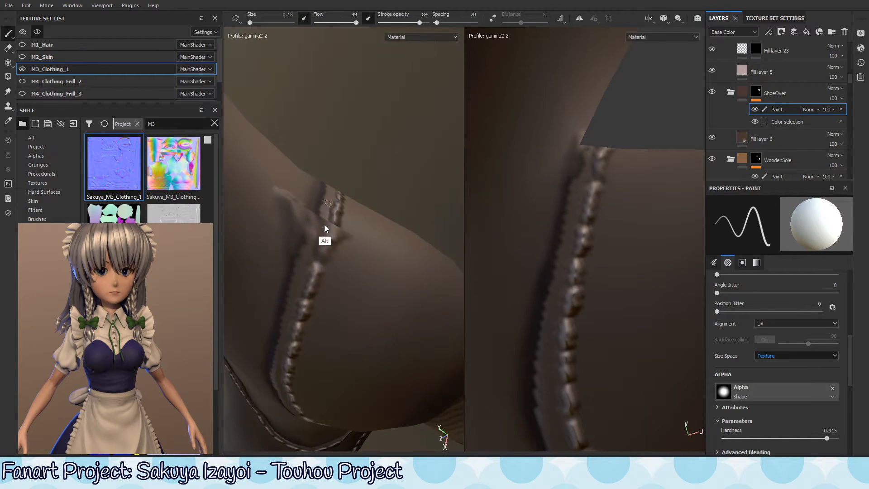
alt+drag(303, 273, 323, 244)
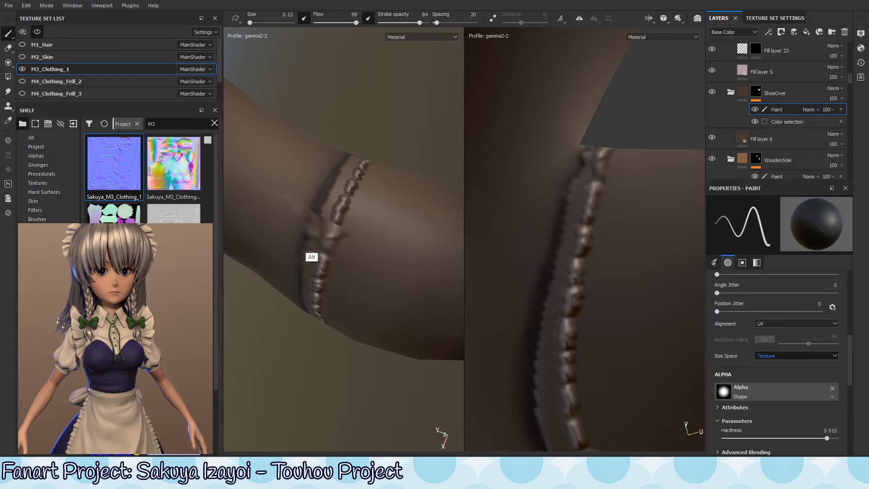
alt+drag(310, 252, 305, 250)
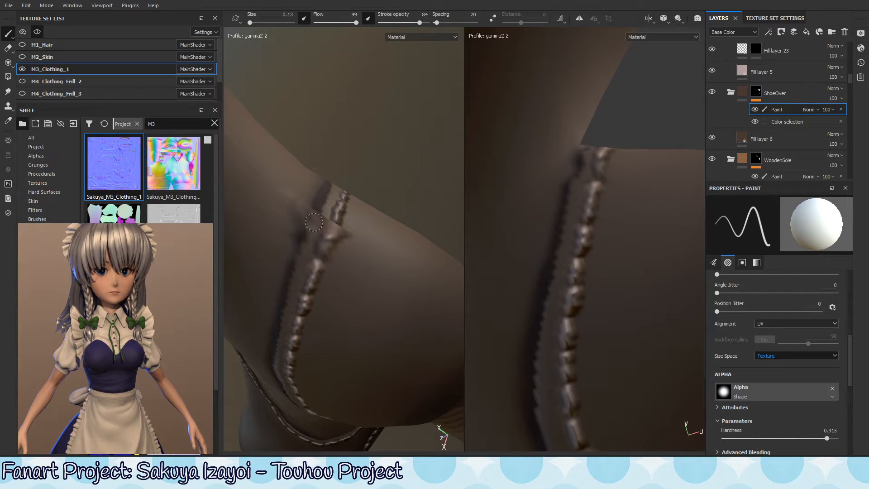
Step: Examine the stitched heel seams on both boots in the 3D view
mouse_move(287, 279)
alt+mouse_down()
mouse_move(314, 258)
mouse_move(297, 287)
alt+mouse_up()
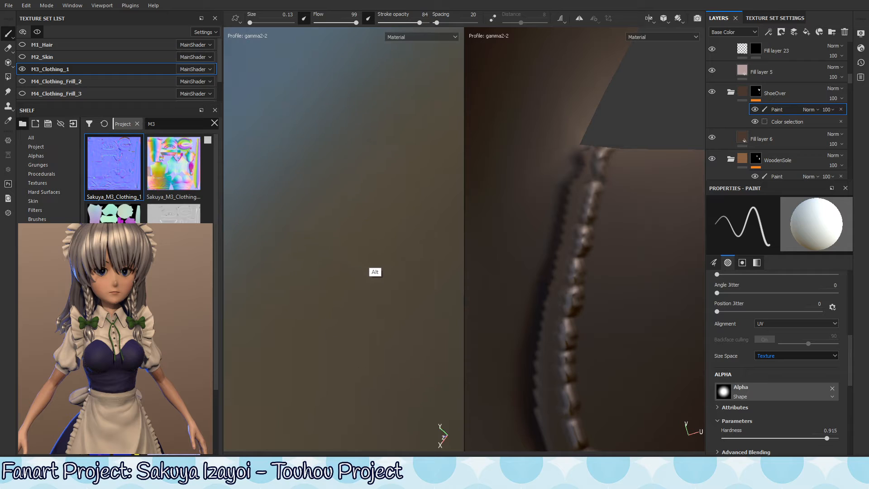
key(f)
alt+middle_drag(390, 276, 316, 230)
alt+right_drag(316, 230, 671, 126)
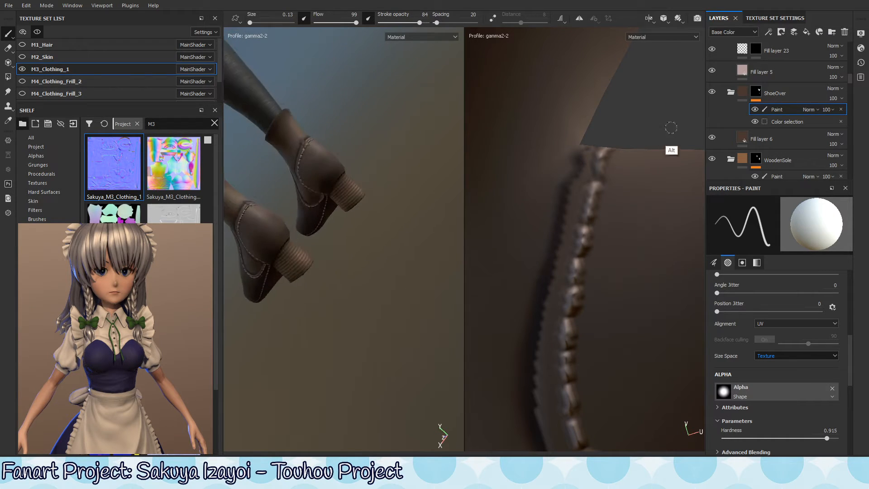
alt+right_drag(353, 199, 424, 184)
alt+drag(423, 184, 316, 186)
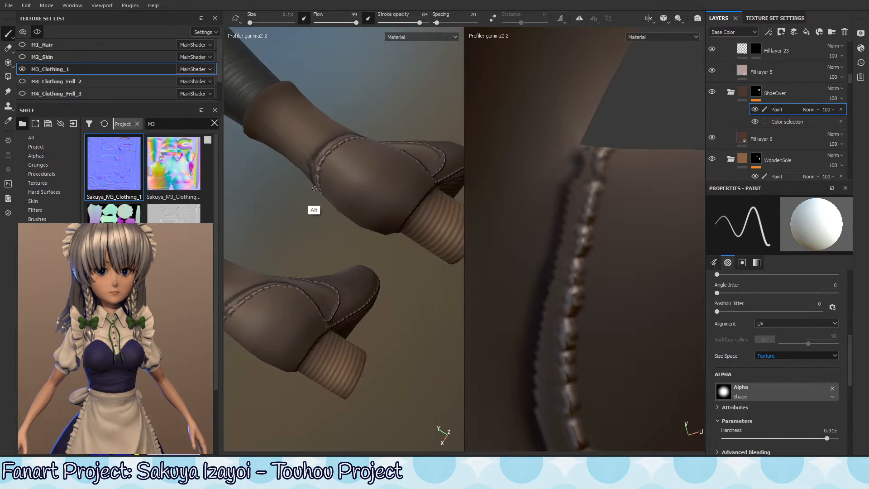
Step: Show only the ShoeOver folder's mask in the viewports, with the heel seam in view
alt+right_drag(317, 186, 363, 173)
mouse_move(363, 173)
alt+mouse_down()
mouse_move(345, 196)
mouse_move(356, 174)
alt+mouse_up()
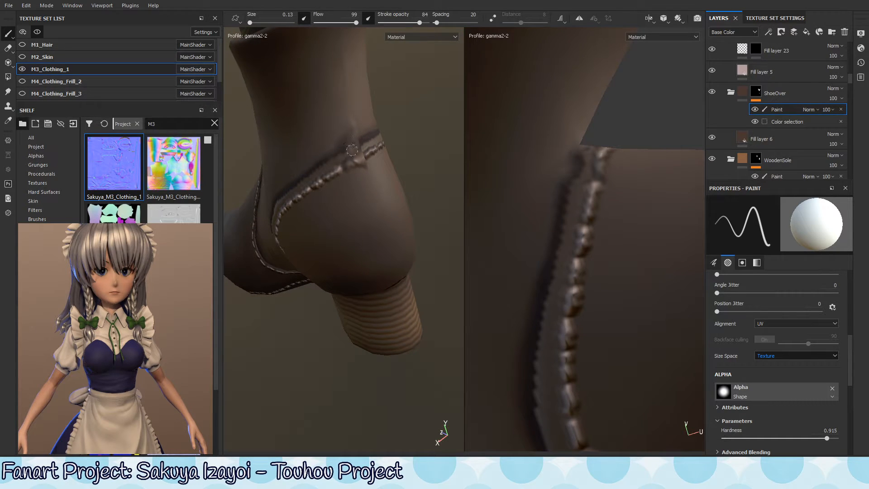
alt+drag(352, 150, 359, 168)
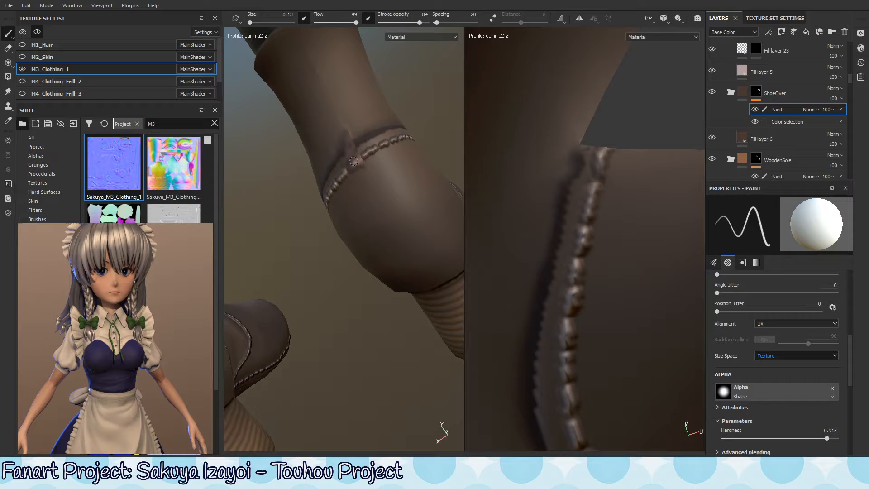
mouse_move(378, 190)
alt+mouse_down()
mouse_move(367, 175)
mouse_move(357, 213)
mouse_move(366, 199)
mouse_move(317, 191)
alt+mouse_up()
key(alt)
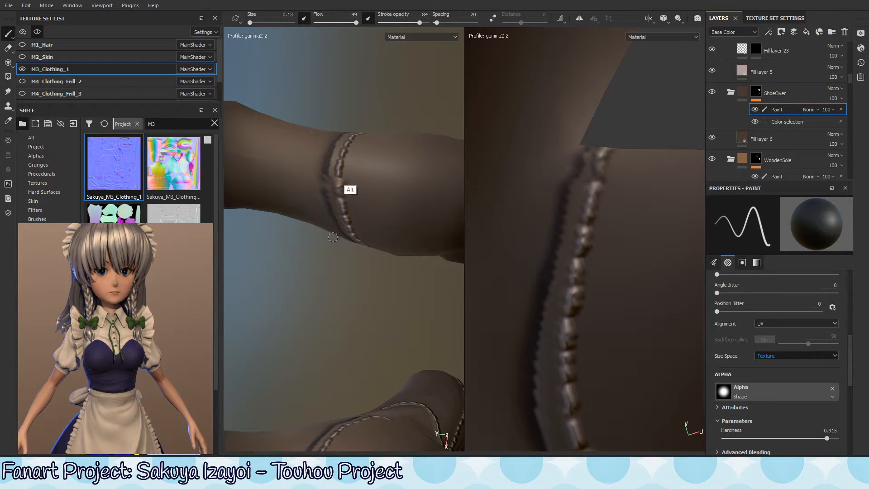
alt+drag(332, 237, 360, 188)
alt+drag(357, 201, 354, 229)
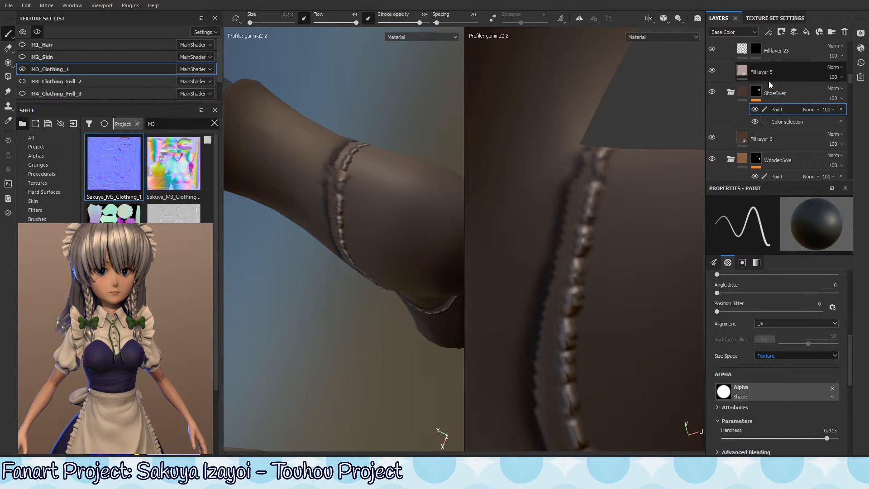
alt+click(756, 92)
Step: Set the brush size to 0.39 and hardness to 0.89, and paint white over the stitch dashes beside the heel seam
alt+drag(341, 193, 347, 173)
key(x)
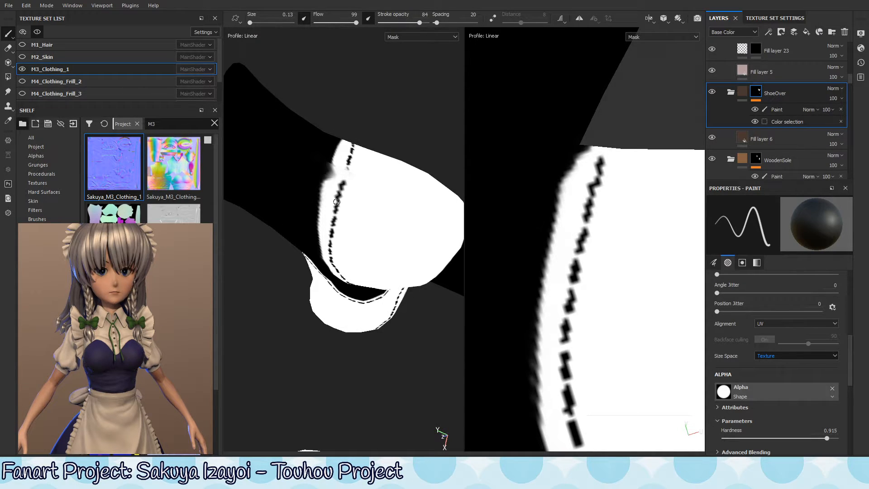
mouse_move(339, 215)
alt+mouse_down()
mouse_move(347, 249)
mouse_move(365, 183)
alt+mouse_up()
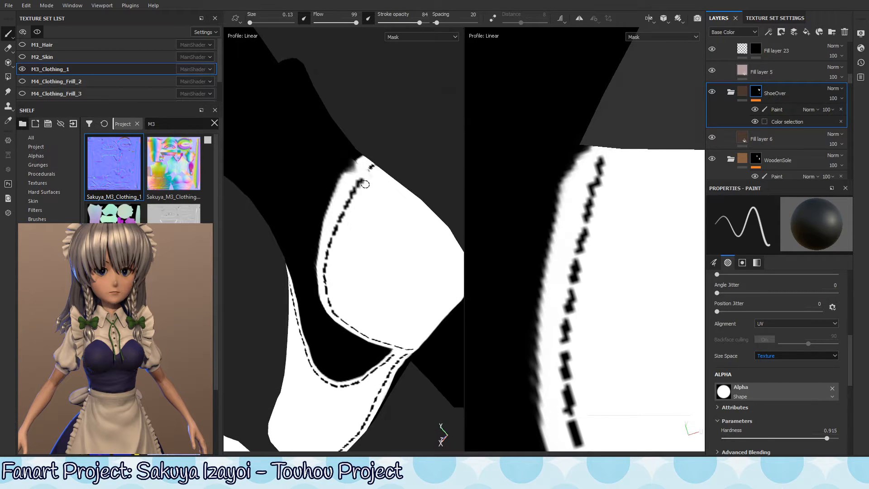
right_click(366, 188)
mouse_move(360, 197)
ctrl+right_down()
mouse_move(369, 197)
mouse_move(345, 199)
ctrl+right_up()
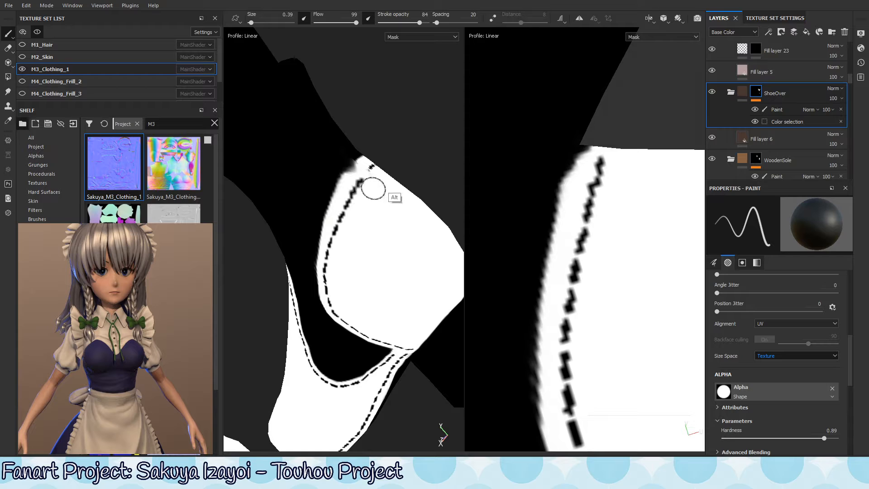
mouse_move(375, 191)
alt+mouse_down()
mouse_move(386, 194)
mouse_move(384, 173)
mouse_move(378, 226)
alt+mouse_up()
key(x)
click(351, 184)
click(351, 185)
click(356, 179)
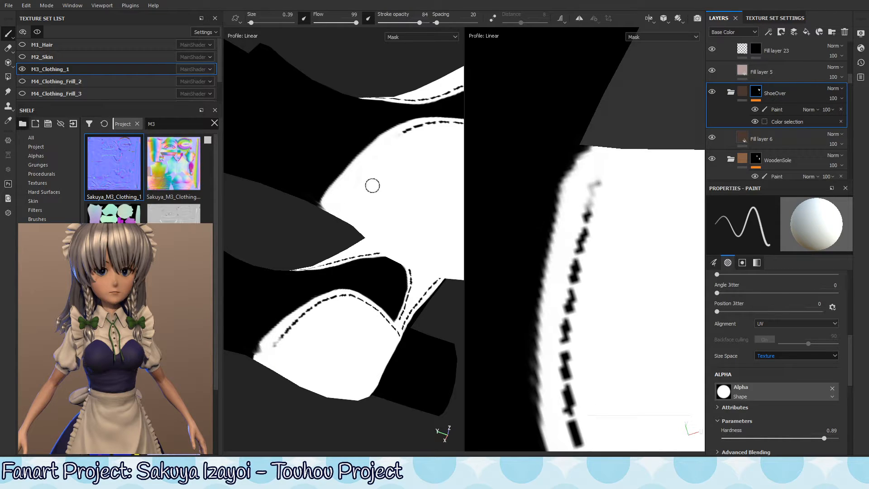
Step: Raise the brush flow and stroke opacity to 100 and paint white over more of the heel panel's stitching
alt+drag(400, 145, 403, 119)
drag(420, 23, 428, 22)
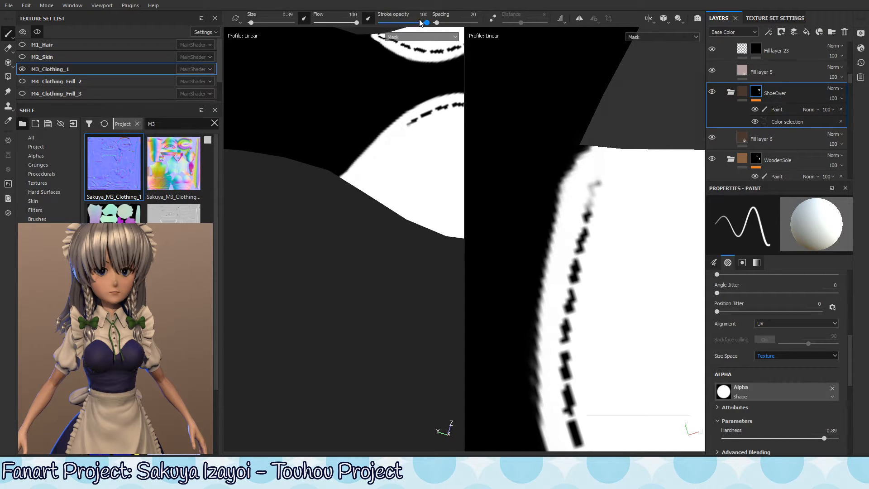
alt+drag(425, 58, 376, 260)
drag(384, 178, 376, 253)
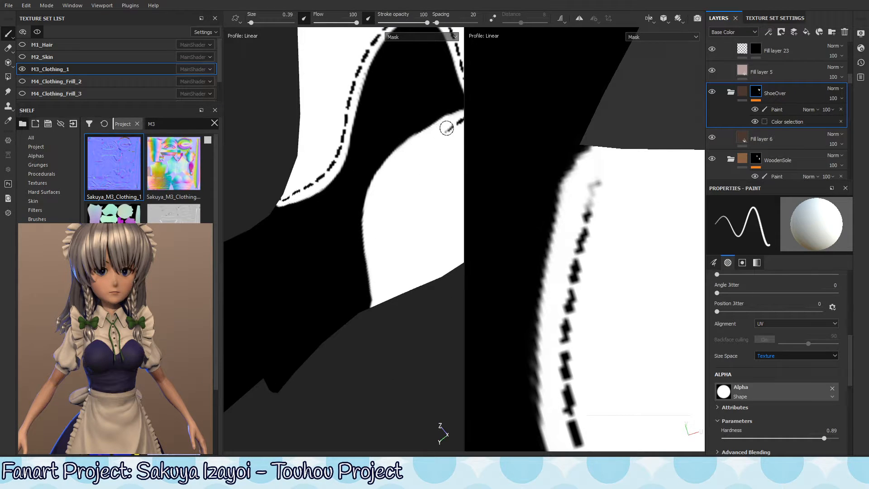
Step: Paint white over the stitch dashes along the boot's side and around the upper corner of the white panel
mouse_move(423, 184)
alt+mouse_down()
mouse_move(365, 194)
mouse_move(398, 210)
mouse_move(380, 228)
mouse_move(388, 203)
mouse_move(355, 120)
mouse_move(346, 174)
mouse_move(362, 170)
mouse_move(345, 172)
mouse_move(370, 81)
alt+mouse_up()
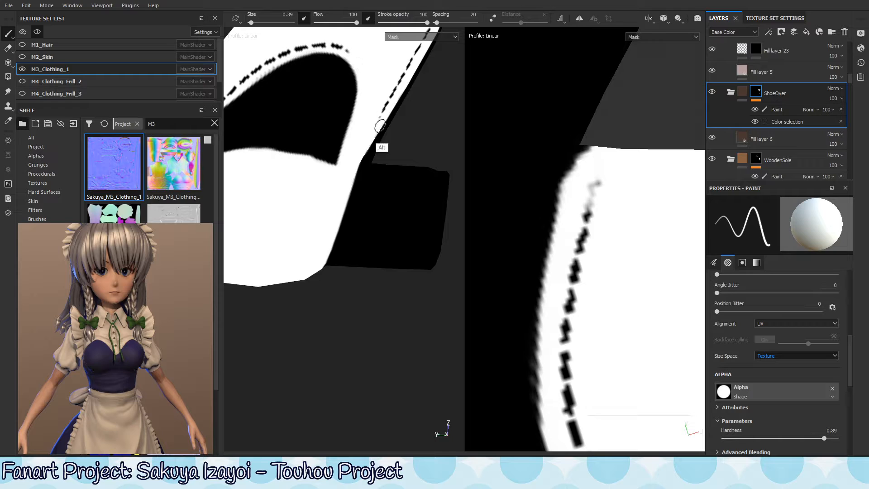
mouse_move(380, 126)
alt+mouse_down()
mouse_move(355, 82)
mouse_move(299, 145)
mouse_move(367, 123)
mouse_move(308, 204)
alt+mouse_up()
drag(343, 134, 299, 253)
drag(326, 155, 296, 272)
mouse_move(301, 221)
alt+mouse_down()
mouse_move(361, 192)
mouse_move(345, 179)
mouse_move(336, 204)
mouse_move(334, 186)
mouse_move(351, 240)
mouse_move(334, 246)
mouse_move(368, 239)
mouse_move(363, 143)
alt+mouse_up()
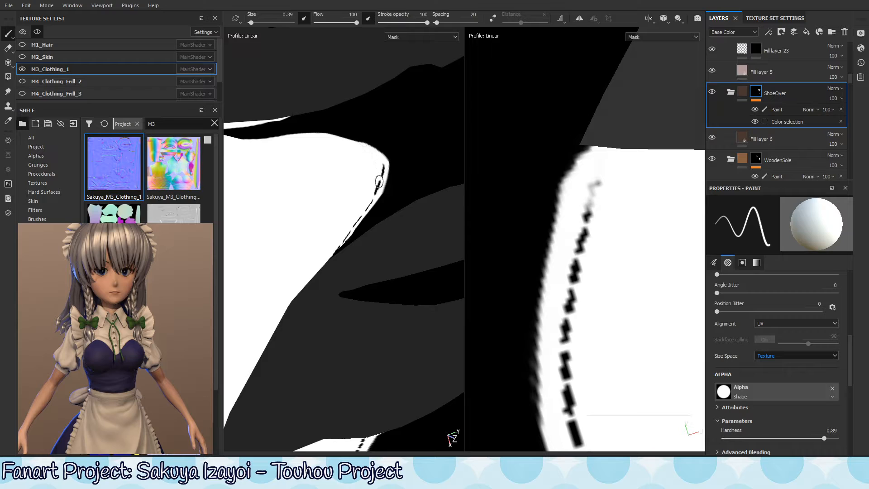
mouse_move(379, 182)
mouse_down()
mouse_move(364, 152)
mouse_move(368, 195)
mouse_move(365, 169)
mouse_up()
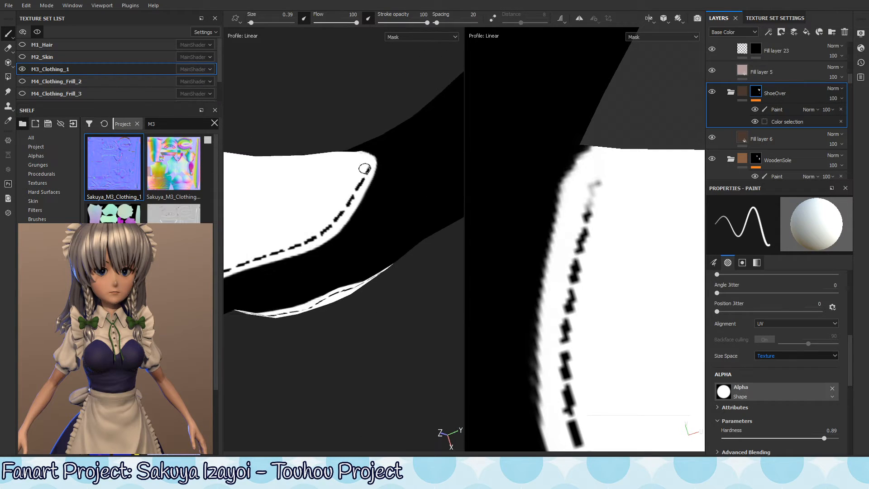
key(alt)
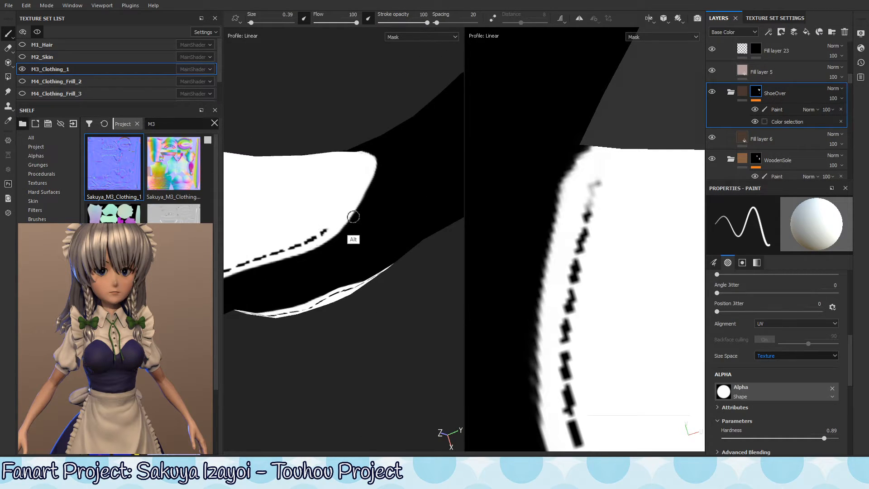
Step: Paint white over the stitch dashes bordering the boot's black side opening
mouse_move(360, 277)
alt+mouse_down()
mouse_move(404, 178)
mouse_move(396, 141)
mouse_move(370, 235)
mouse_move(285, 243)
mouse_move(242, 344)
mouse_move(271, 209)
mouse_move(308, 213)
mouse_move(276, 254)
mouse_move(348, 160)
alt+mouse_up()
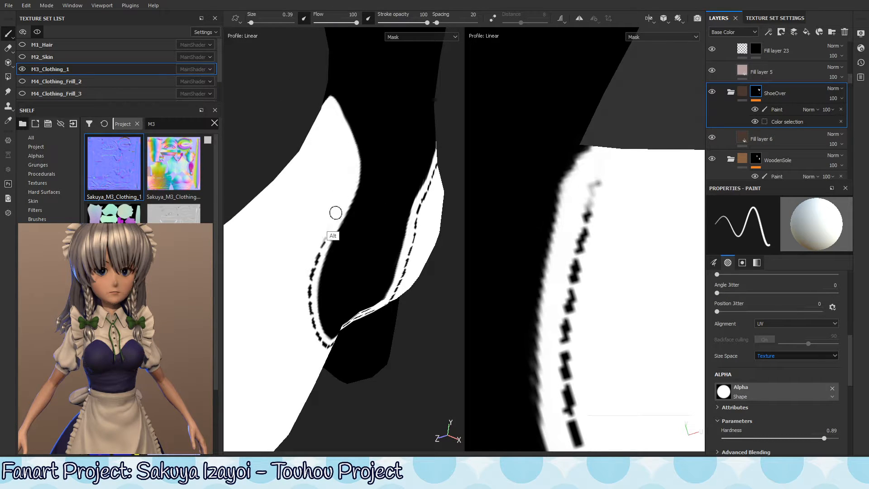
alt+drag(325, 342, 318, 221)
mouse_move(319, 221)
alt+right_down()
mouse_move(291, 219)
mouse_move(316, 216)
alt+right_up()
alt+middle_drag(317, 216, 352, 202)
mouse_move(351, 202)
alt+mouse_down()
mouse_move(340, 232)
mouse_move(317, 237)
mouse_move(301, 211)
mouse_move(304, 188)
mouse_move(326, 197)
alt+mouse_up()
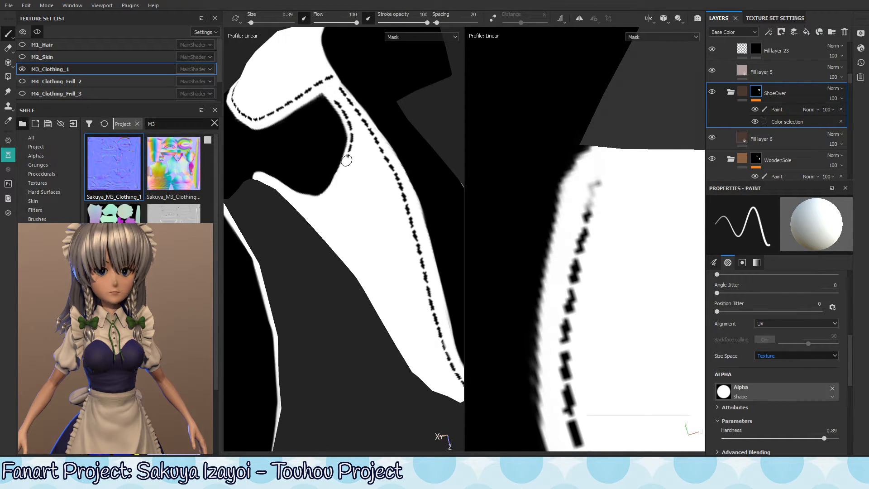
drag(351, 136, 347, 154)
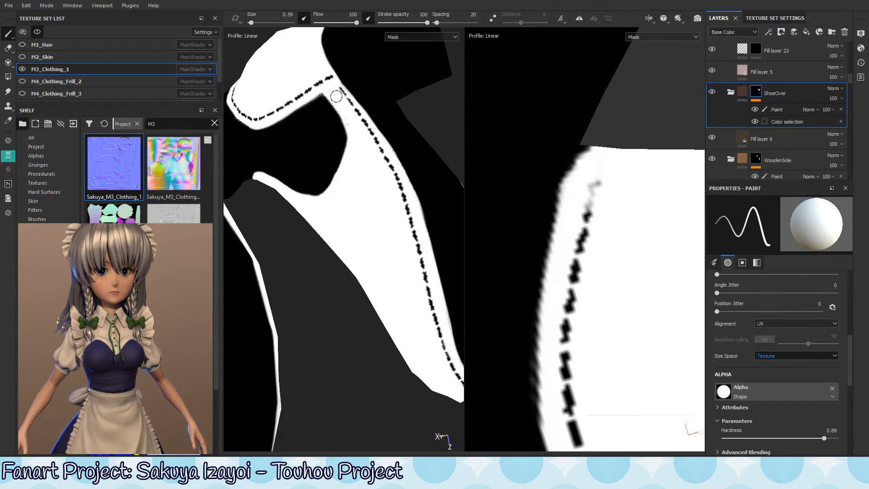
Step: Paint out the stitching along the boot's sole edge down to the toe in white, redoing one unwanted stroke
mouse_move(361, 174)
alt+mouse_down()
mouse_move(353, 96)
mouse_move(374, 142)
mouse_move(342, 74)
mouse_move(354, 120)
alt+mouse_up()
drag(355, 155, 337, 305)
key(ctrl+z)
drag(346, 209, 330, 270)
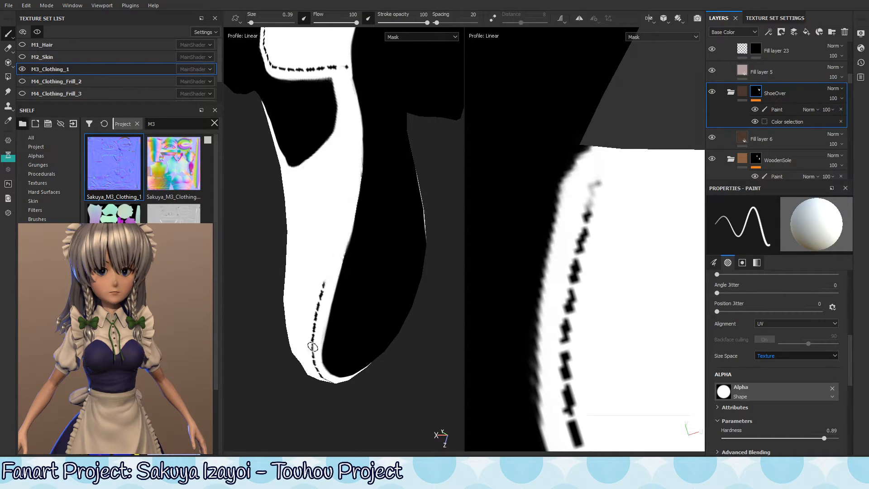
mouse_move(318, 368)
alt+mouse_down()
mouse_move(328, 179)
mouse_move(327, 253)
alt+mouse_up()
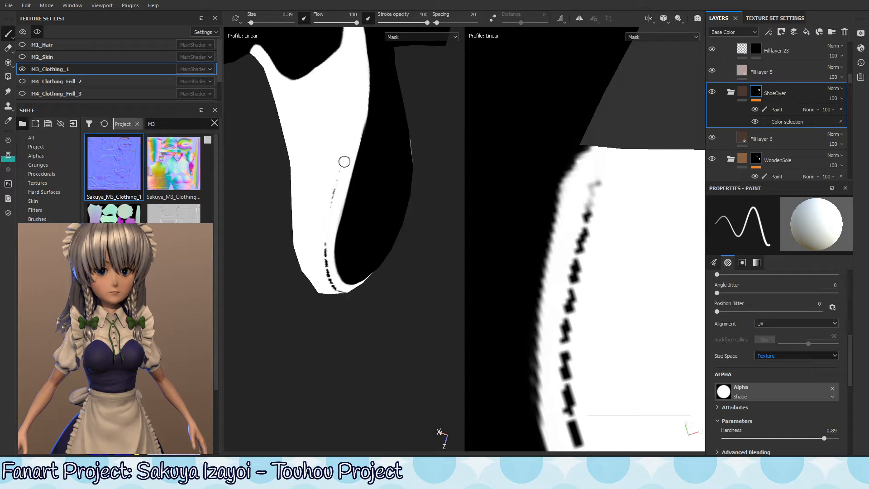
drag(344, 161, 328, 283)
Step: Paint white over the remaining stitch dashes along the sole edge on the other side of the toe
alt+middle_drag(358, 268, 360, 239)
alt+drag(359, 240, 324, 199)
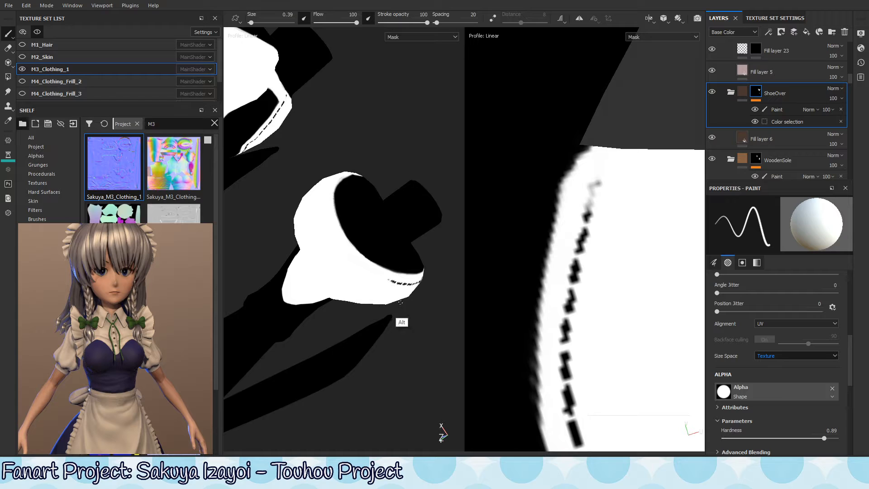
alt+drag(404, 319, 389, 210)
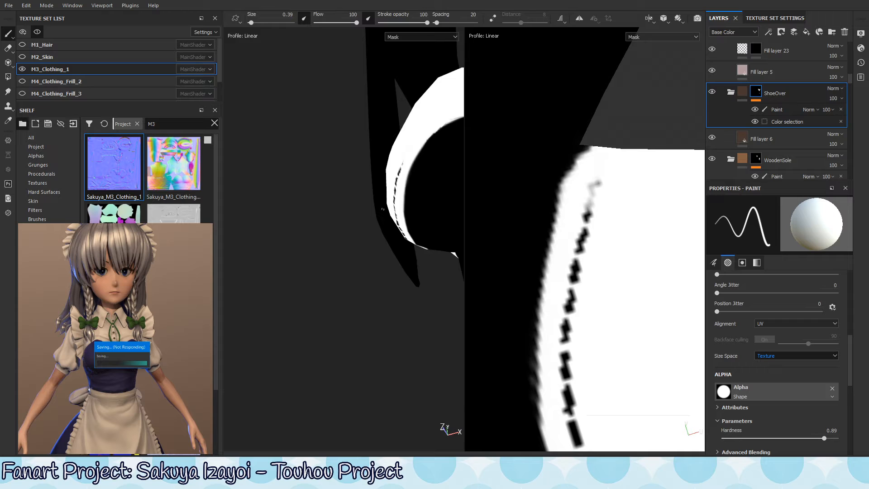
right_click(407, 156)
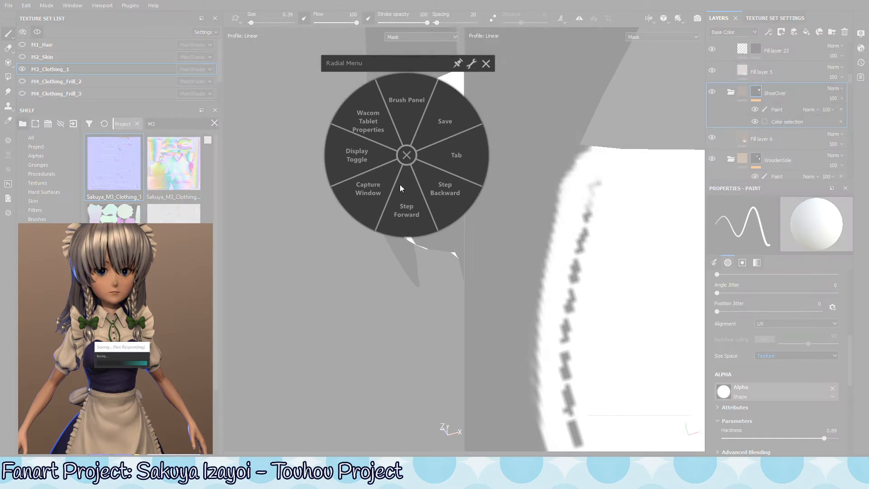
click(408, 158)
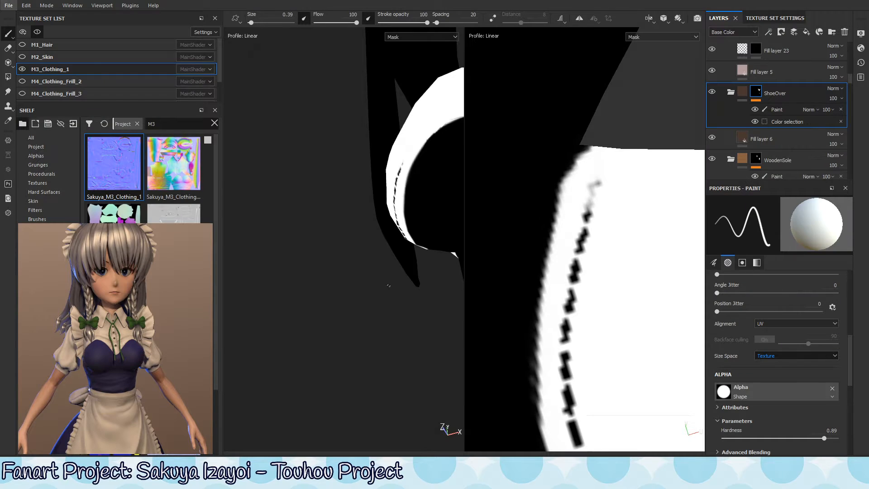
alt+drag(425, 144, 371, 189)
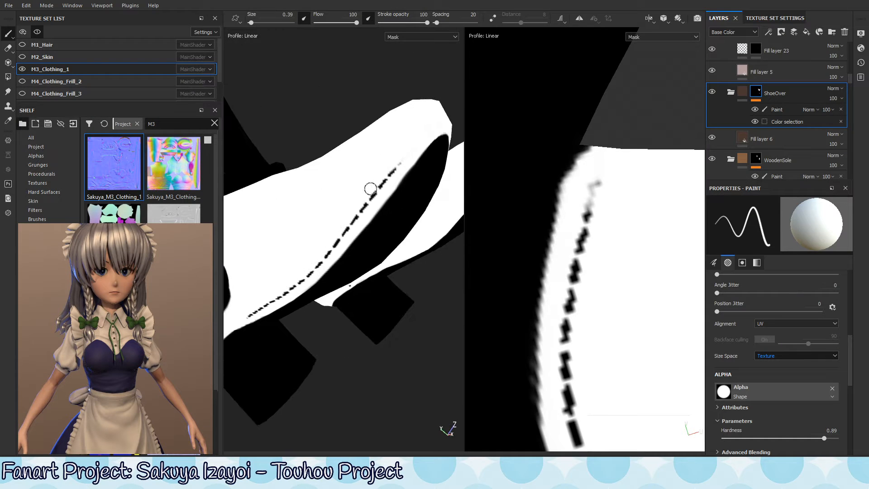
mouse_move(406, 150)
mouse_down()
mouse_move(308, 274)
mouse_move(398, 212)
mouse_move(428, 159)
mouse_move(471, 137)
mouse_move(437, 159)
mouse_up()
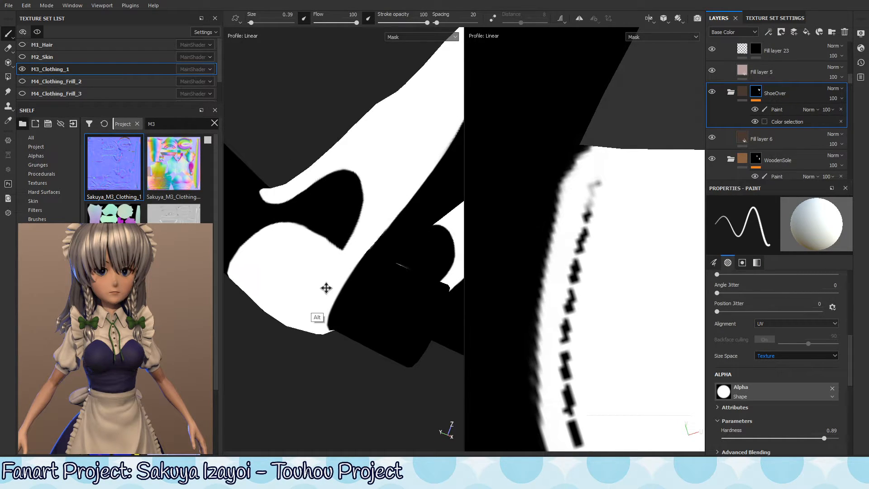
Step: Paint white over the last stitch dashes along the back and side edges of the heel panels
mouse_move(326, 287)
alt+mouse_down()
mouse_move(287, 311)
mouse_move(295, 359)
mouse_move(381, 199)
mouse_move(376, 187)
alt+mouse_up()
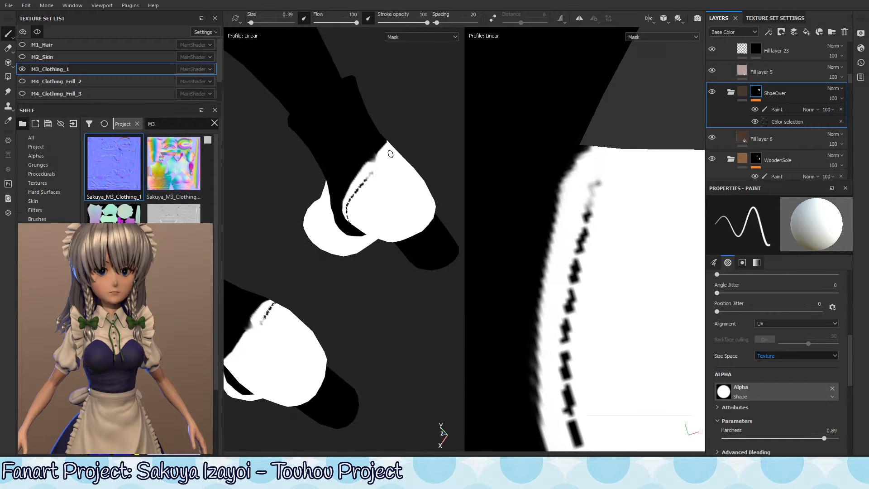
drag(387, 156, 363, 190)
alt+drag(359, 227, 369, 201)
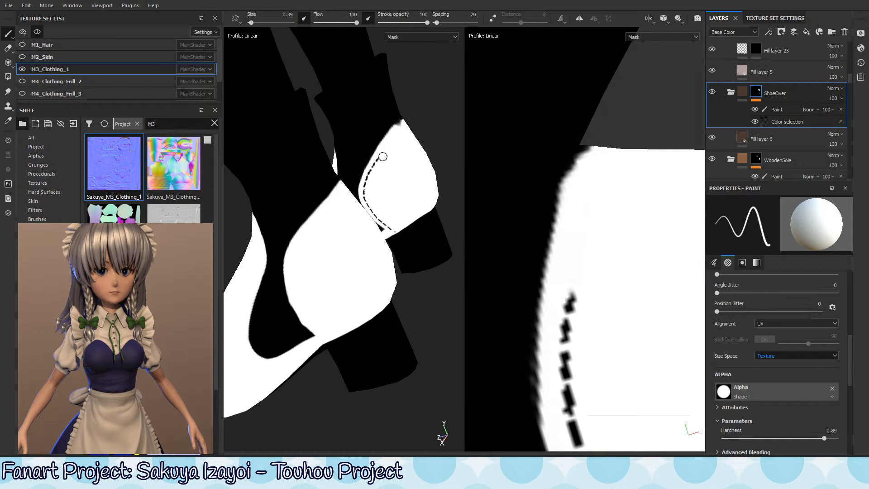
mouse_move(380, 159)
mouse_down()
mouse_move(366, 184)
mouse_move(378, 212)
mouse_move(368, 217)
mouse_move(403, 229)
mouse_move(391, 198)
mouse_move(425, 226)
mouse_move(414, 192)
mouse_move(366, 233)
mouse_move(419, 140)
mouse_move(307, 145)
mouse_move(302, 115)
mouse_up()
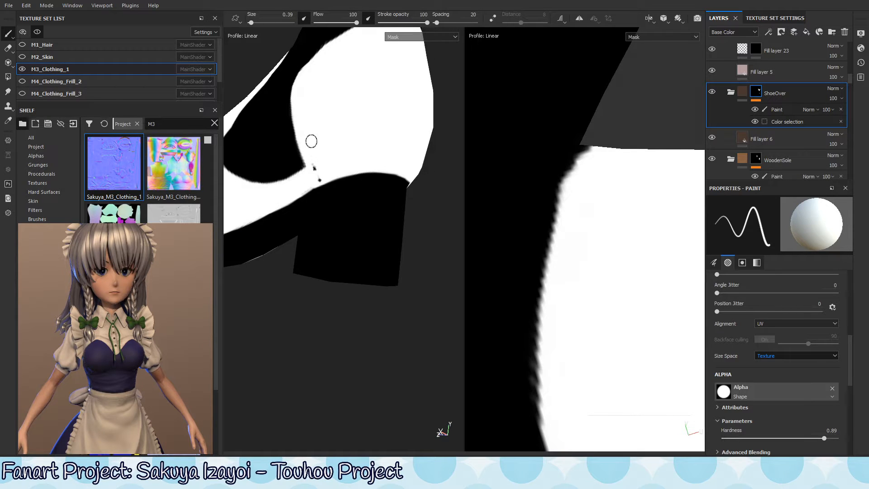
alt+drag(322, 159, 339, 156)
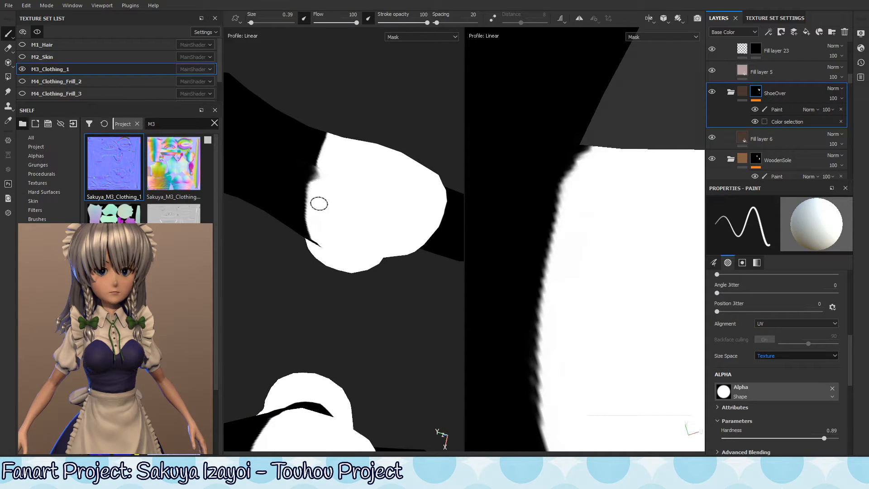
Step: Set the brush's size space to Viewport and its size to 7.02
click(783, 357)
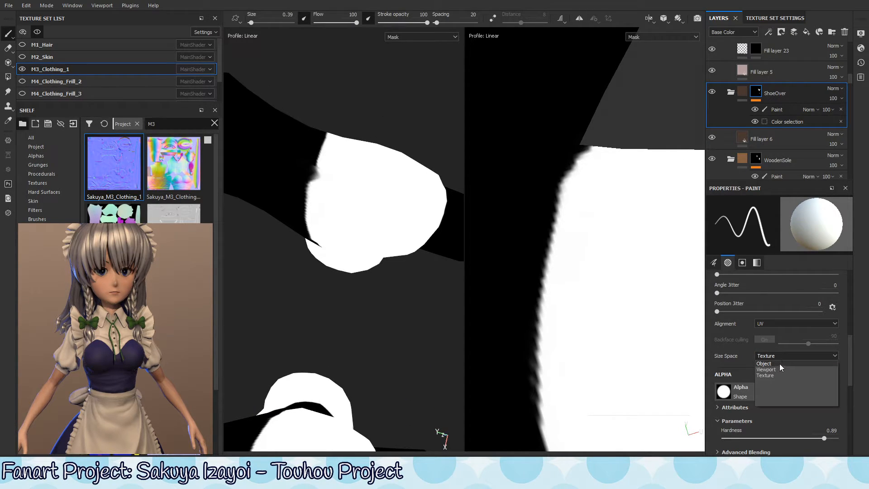
click(779, 363)
click(778, 356)
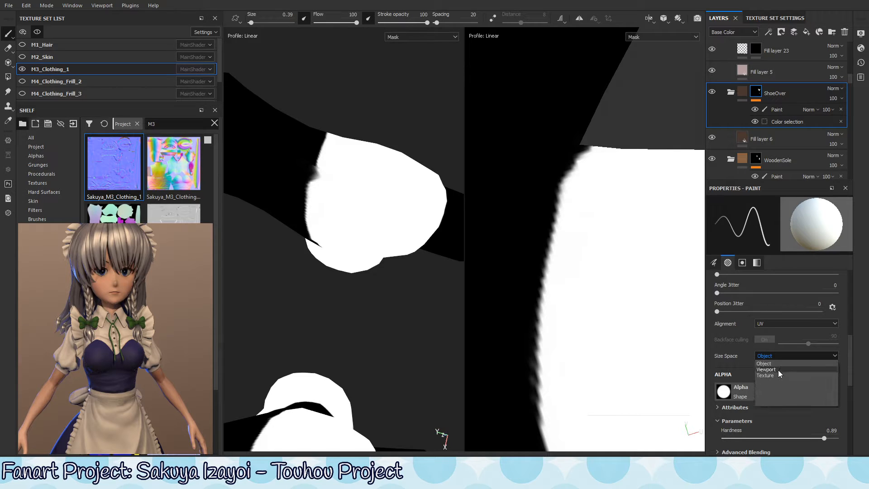
click(778, 370)
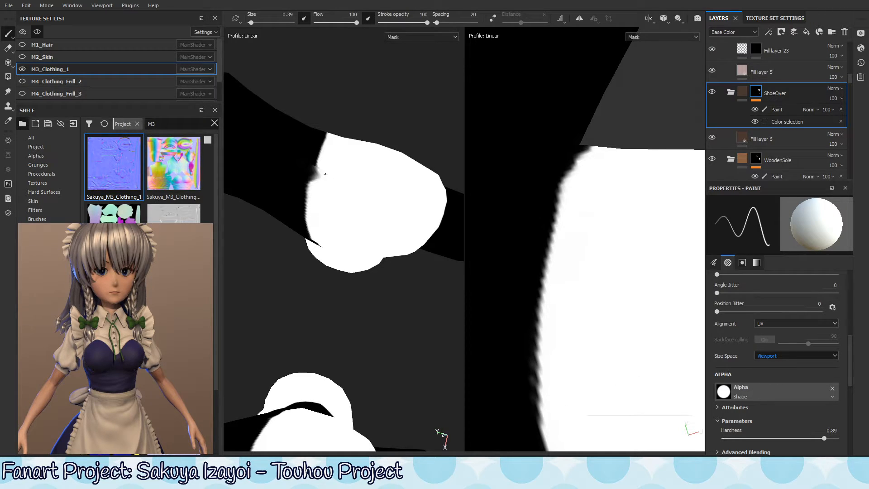
ctrl+right_drag(347, 173, 377, 172)
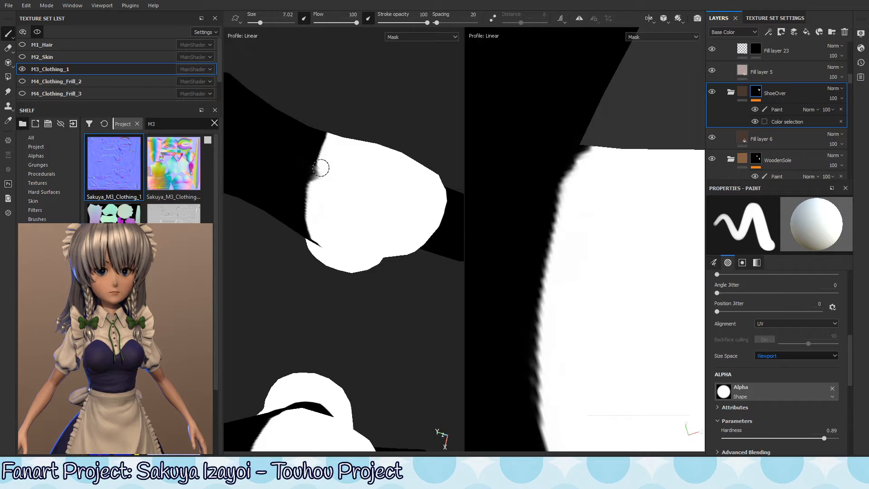
Step: Paint white along the heel edge in the ShoeOver mask's Paint effect, using a brush of size 5.33 and hardness 0.88
click(782, 109)
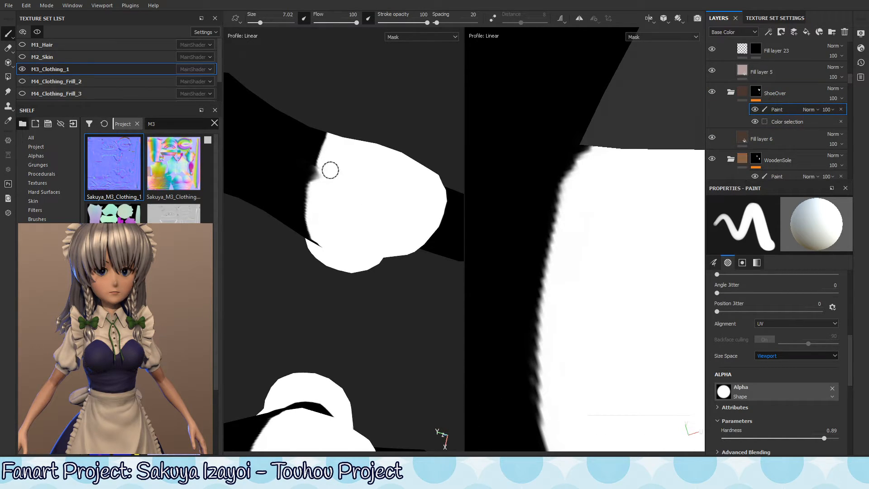
mouse_move(330, 169)
mouse_down()
mouse_move(313, 169)
mouse_move(314, 205)
mouse_up()
key(ctrl+z)
mouse_move(321, 172)
alt+mouse_down()
mouse_move(341, 157)
mouse_move(339, 147)
alt+mouse_up()
ctrl+right_drag(341, 146, 331, 155)
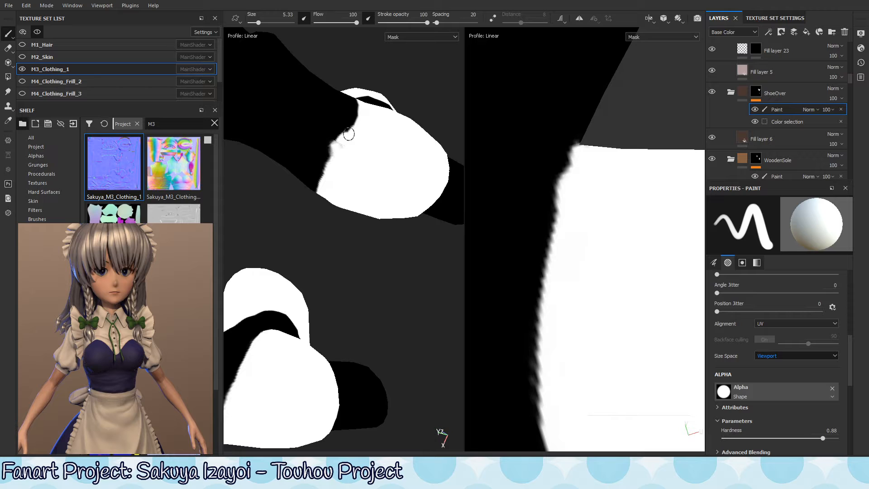
drag(340, 139, 339, 154)
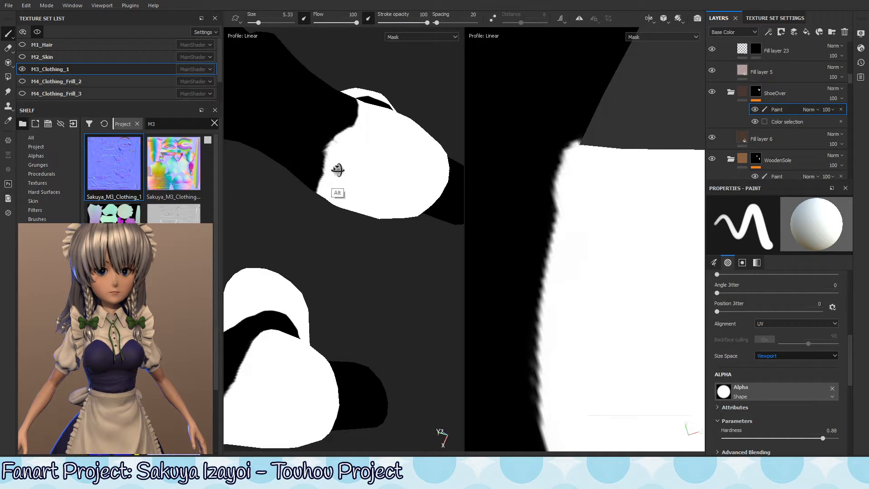
mouse_move(334, 189)
alt+mouse_down()
mouse_move(355, 118)
mouse_move(313, 236)
alt+mouse_up()
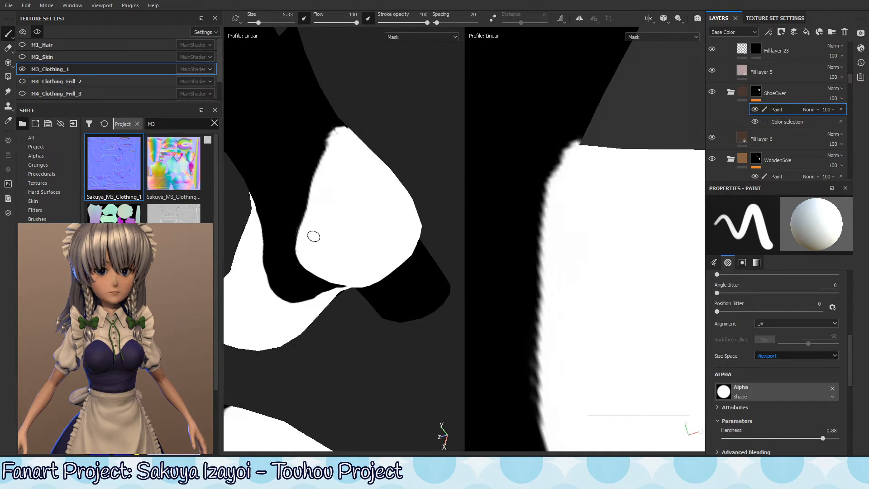
mouse_move(334, 137)
mouse_down()
mouse_move(301, 244)
mouse_move(309, 244)
mouse_up()
Step: Switch the viewports from the mask through Normal+Height+Mesh to Material and examine the leather edge around the heel
alt+drag(352, 156, 403, 164)
key(shift+c)
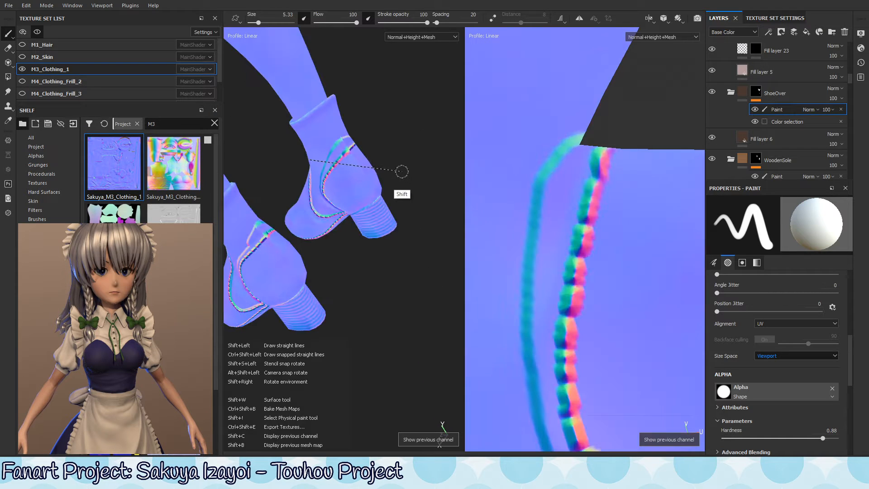
key(m)
alt+drag(384, 209, 367, 164)
alt+drag(307, 179, 339, 230)
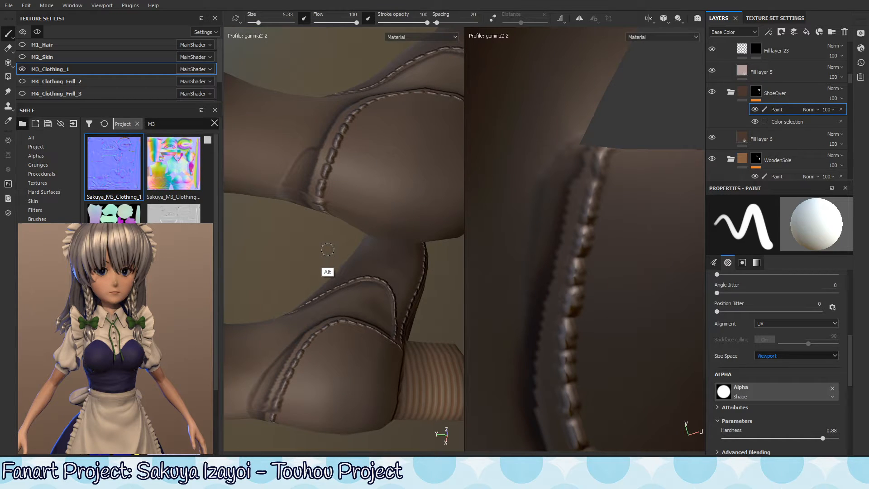
mouse_move(325, 256)
alt+mouse_down()
mouse_move(367, 165)
mouse_move(362, 143)
mouse_move(349, 218)
mouse_move(325, 256)
alt+mouse_up()
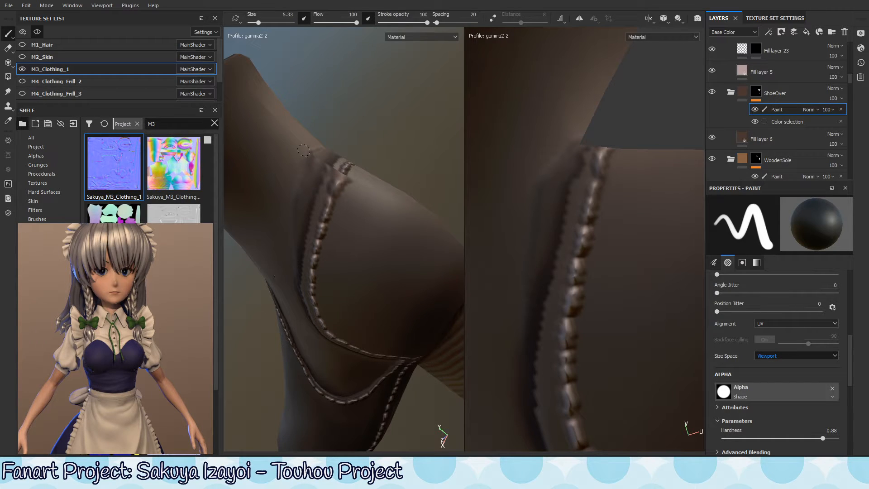
Step: Refine the ShoeOver mask's leather edge beside the heel stitching on both sides of the back seam
alt+drag(304, 150, 333, 123)
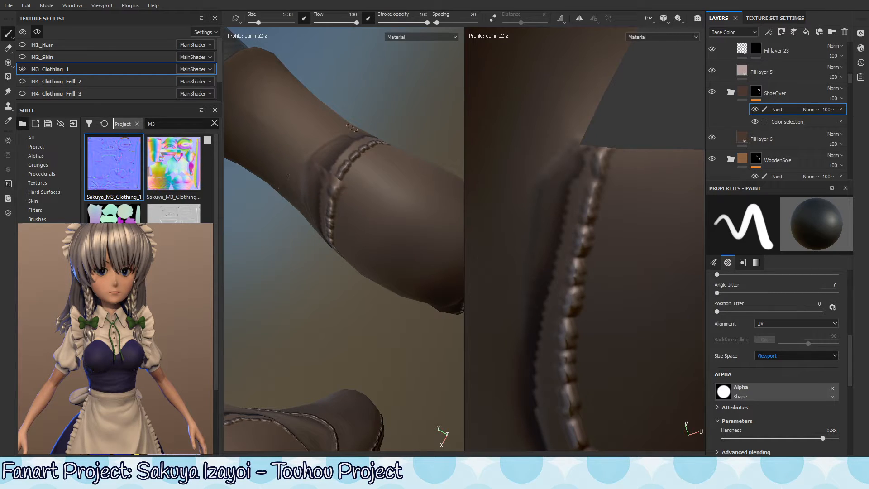
alt+drag(302, 194, 327, 173)
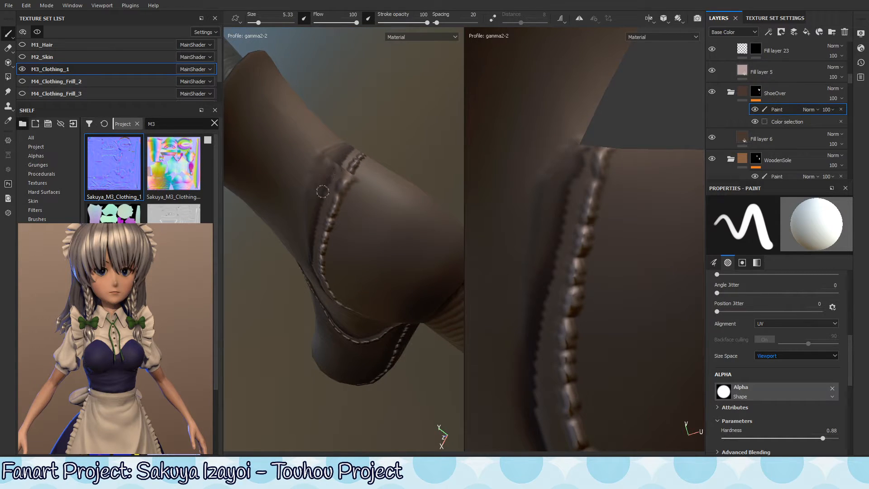
alt+drag(317, 216, 342, 272)
mouse_move(343, 209)
alt+mouse_down()
mouse_move(346, 239)
mouse_move(359, 252)
mouse_move(329, 218)
alt+mouse_up()
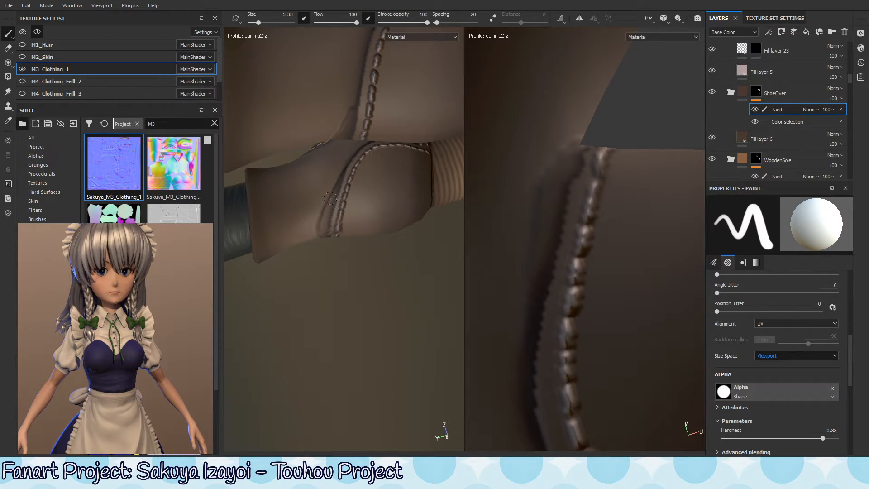
drag(326, 231, 331, 206)
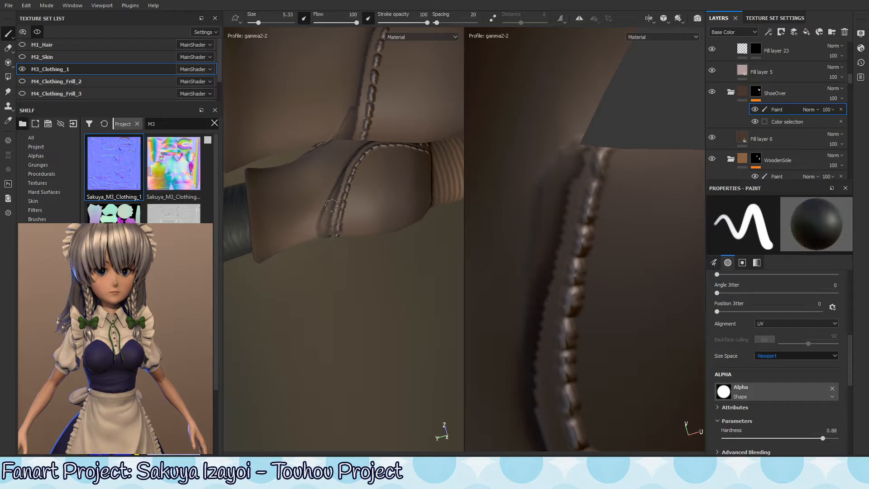
key(x)
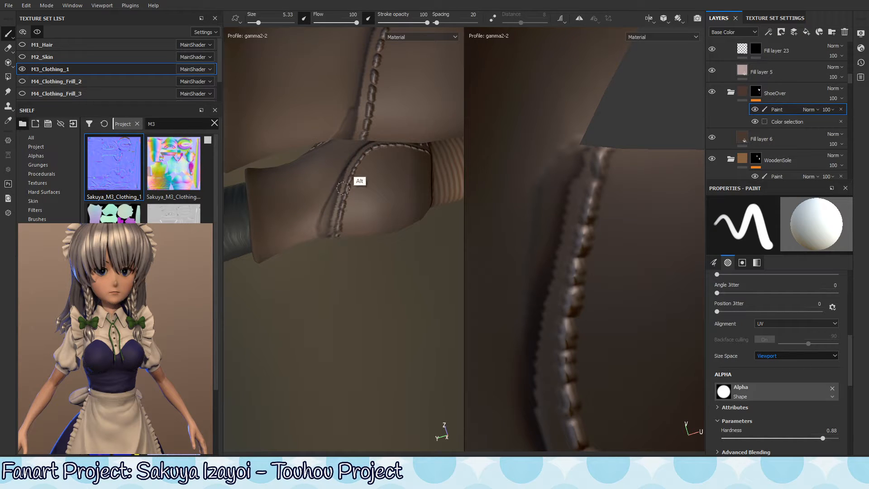
Step: Extend the leather edge outward along the heel stitching towards the UV seam, alternating between black and white paint
alt+drag(358, 151, 385, 208)
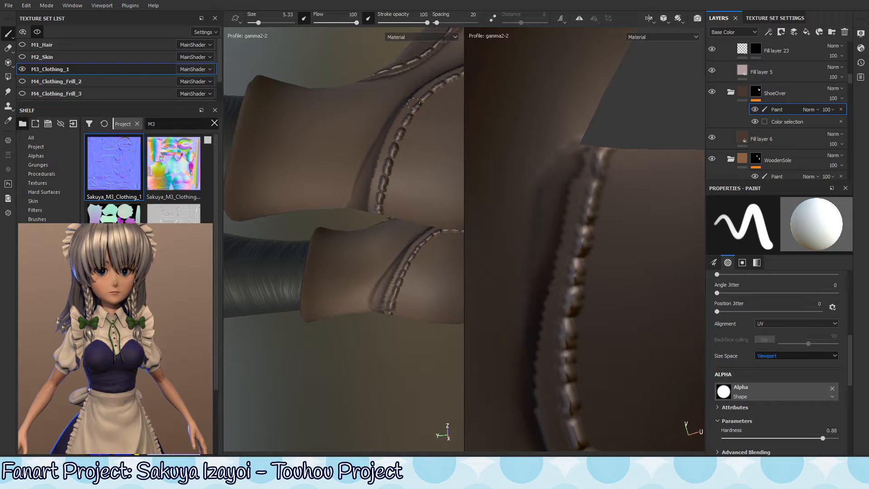
mouse_move(381, 166)
alt+mouse_down()
mouse_move(394, 183)
mouse_move(406, 126)
mouse_move(361, 238)
mouse_move(345, 212)
alt+mouse_up()
key(x)
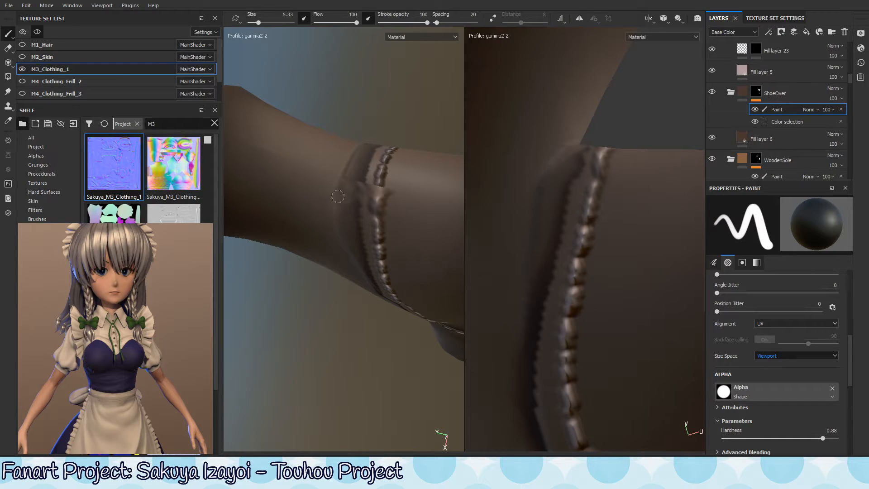
alt+drag(341, 186, 351, 176)
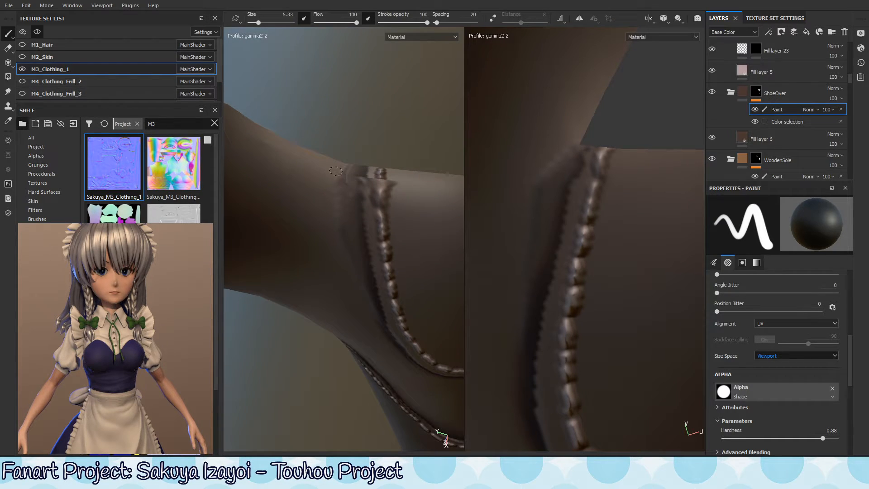
alt+drag(339, 265, 362, 189)
key(x)
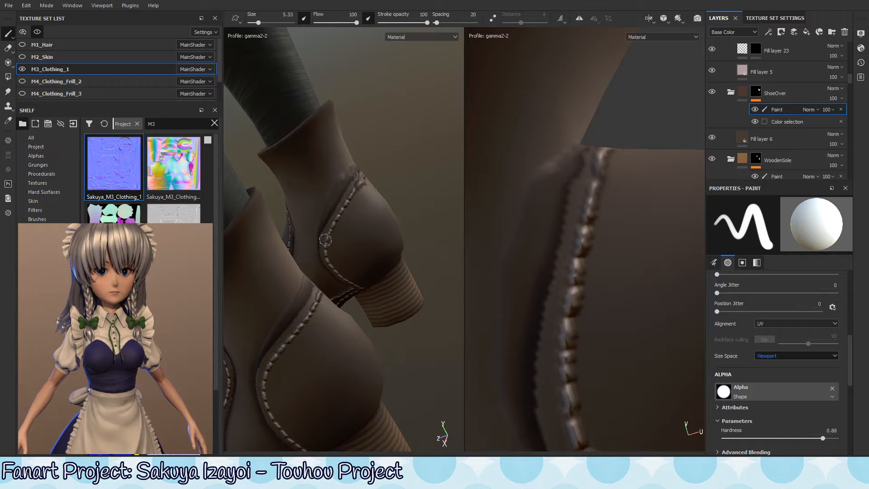
Step: Widen the leather border along the side of the heel panel and even it out where it crosses the UV seam
alt+drag(330, 256, 345, 216)
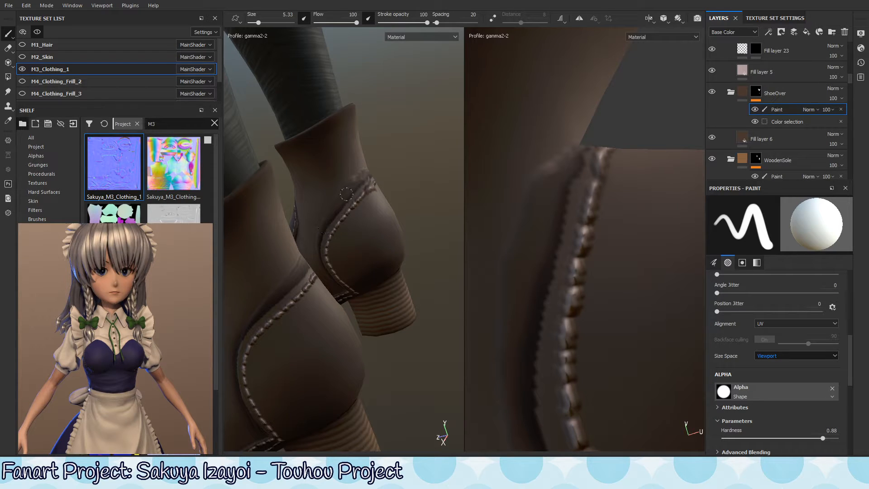
mouse_move(334, 202)
alt+mouse_down()
mouse_move(330, 231)
mouse_move(350, 224)
mouse_move(313, 223)
mouse_move(341, 191)
alt+mouse_up()
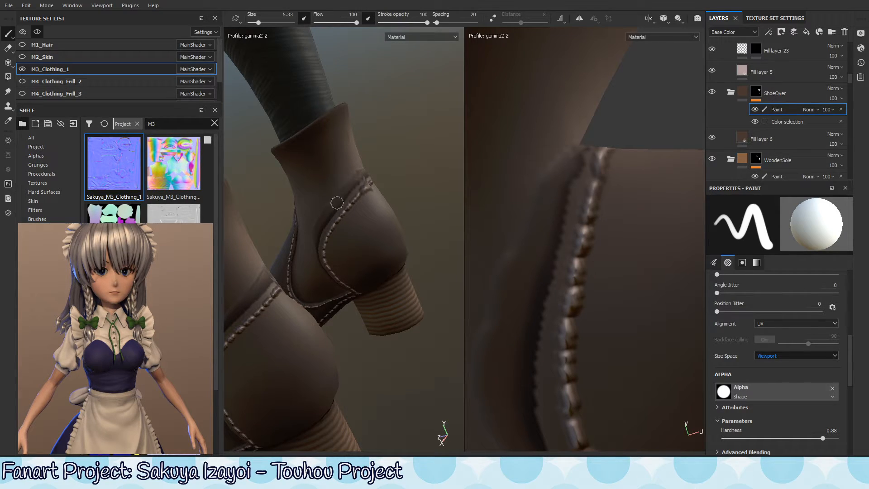
alt+drag(318, 207, 355, 170)
mouse_move(355, 171)
alt+right_down()
mouse_move(426, 180)
mouse_move(349, 205)
alt+right_up()
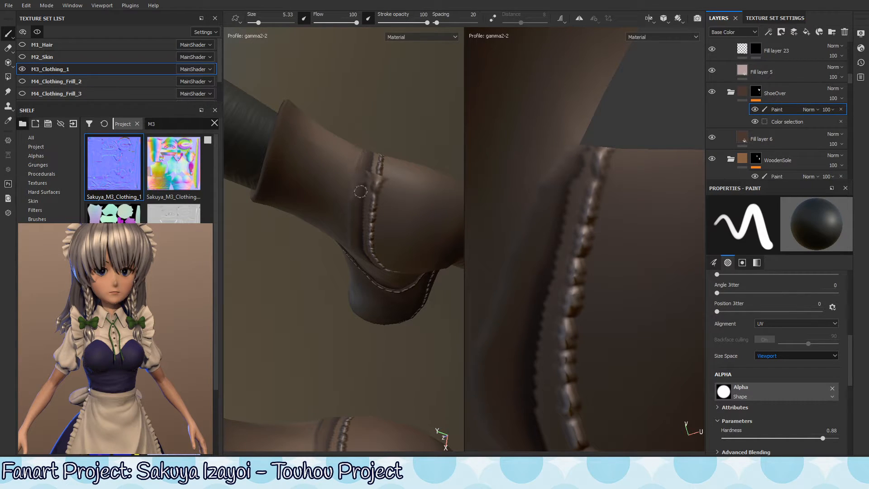
mouse_move(361, 191)
alt+mouse_down()
mouse_move(377, 235)
mouse_move(360, 186)
mouse_move(361, 229)
mouse_move(355, 190)
alt+mouse_up()
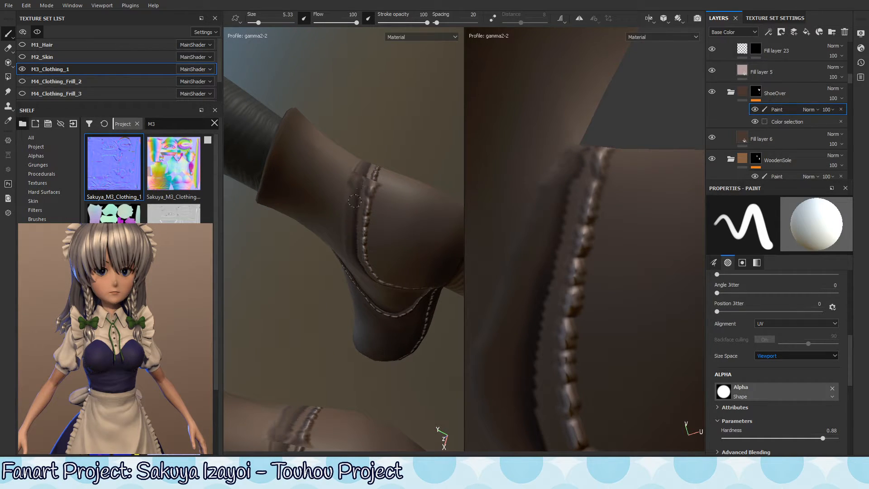
mouse_move(354, 201)
mouse_down()
mouse_move(359, 249)
mouse_move(355, 207)
mouse_up()
mouse_move(365, 177)
alt+mouse_down()
mouse_move(372, 213)
mouse_move(369, 190)
mouse_move(351, 247)
mouse_move(367, 173)
alt+mouse_up()
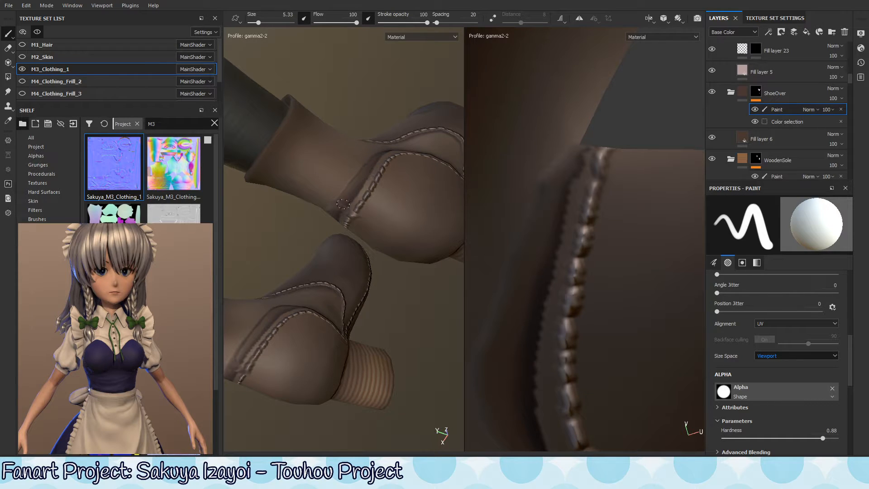
Step: Clean up the leather edge around the ankle beside the heel stitching, swapping the mask paint colour between strokes
mouse_move(360, 179)
alt+mouse_down()
mouse_move(394, 174)
mouse_move(407, 109)
alt+mouse_up()
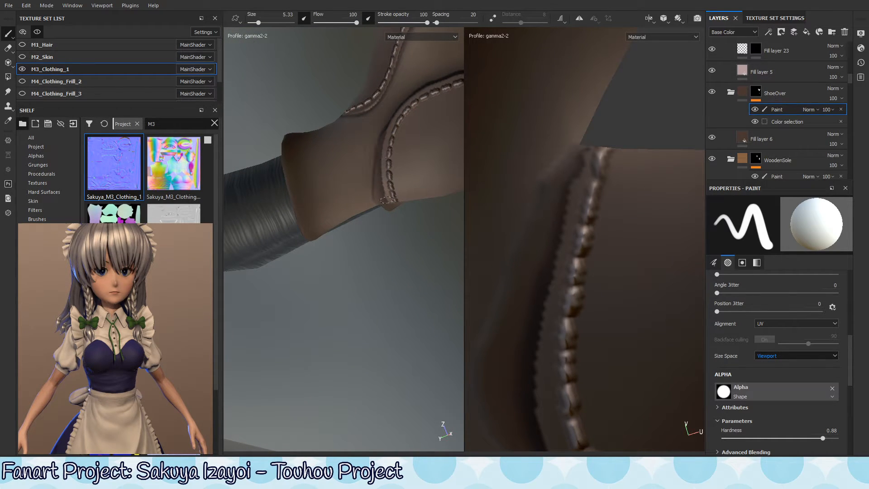
key(x)
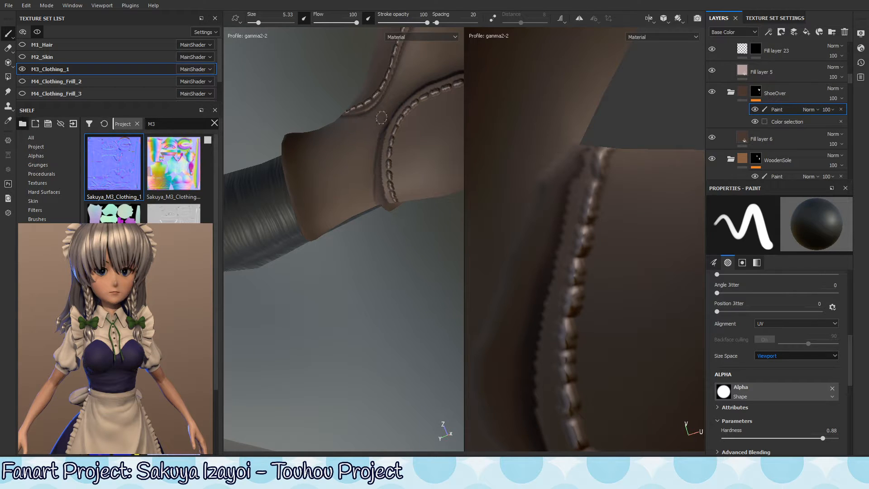
alt+drag(375, 171, 387, 113)
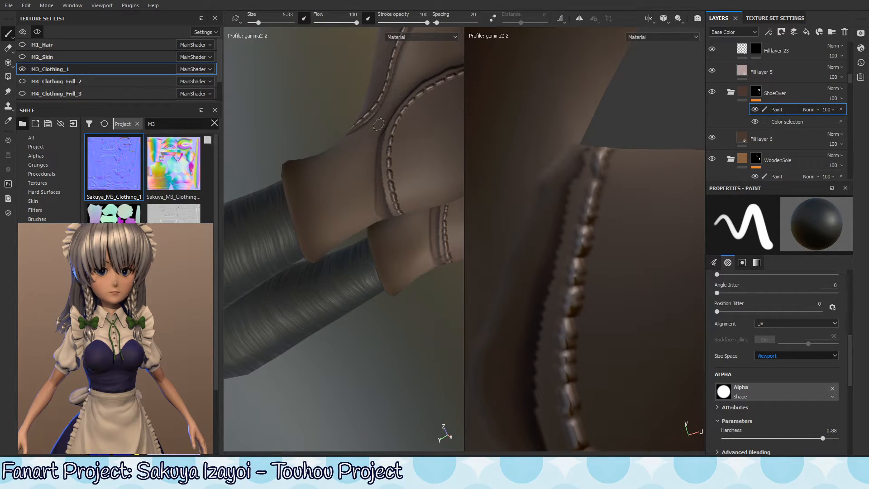
mouse_move(370, 179)
alt+mouse_down()
mouse_move(369, 198)
mouse_move(361, 163)
alt+mouse_up()
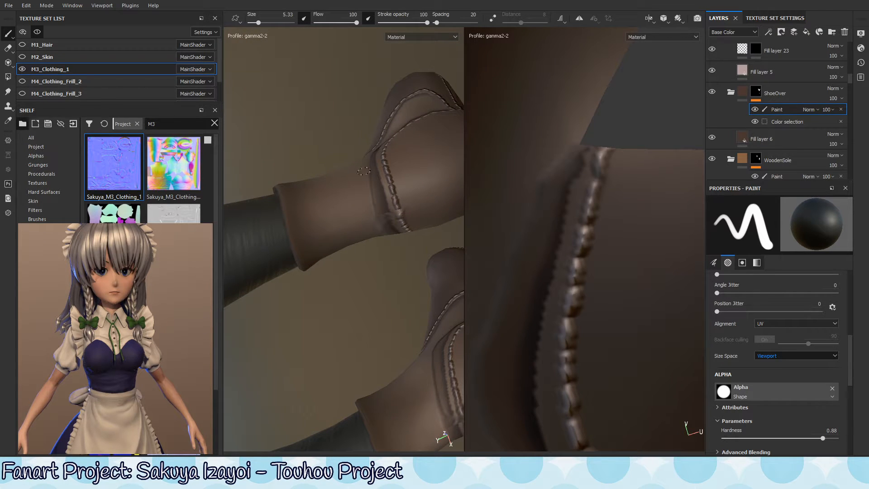
alt+drag(375, 250, 369, 187)
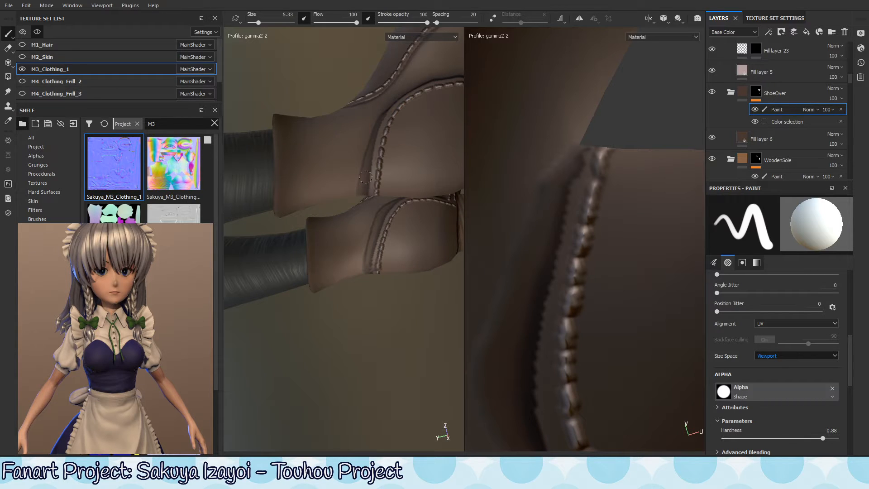
alt+drag(377, 147, 369, 194)
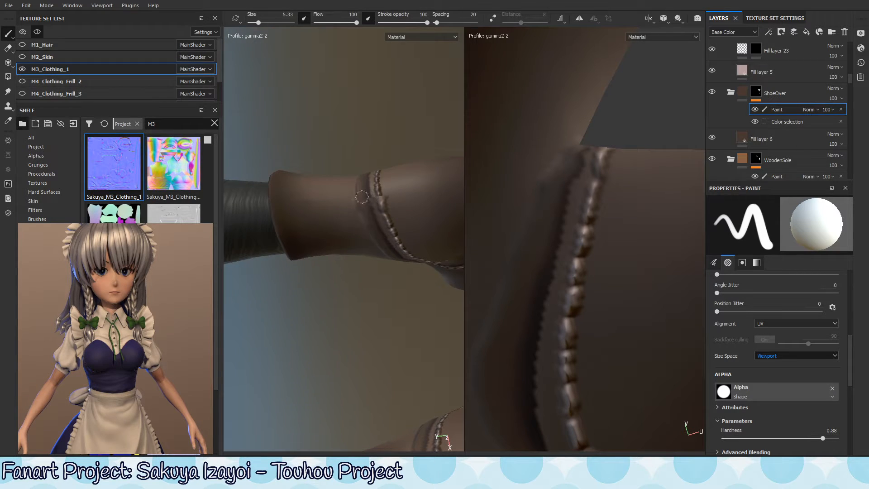
Step: Display the Normal+Height+Mesh channel and paint along the leather edge to align it across the heel's UV seam
mouse_move(381, 247)
alt+mouse_down()
mouse_move(394, 199)
mouse_move(380, 239)
alt+mouse_up()
key(shift+c)
mouse_move(382, 177)
alt+mouse_down()
mouse_move(375, 206)
mouse_move(353, 172)
mouse_move(355, 209)
alt+mouse_up()
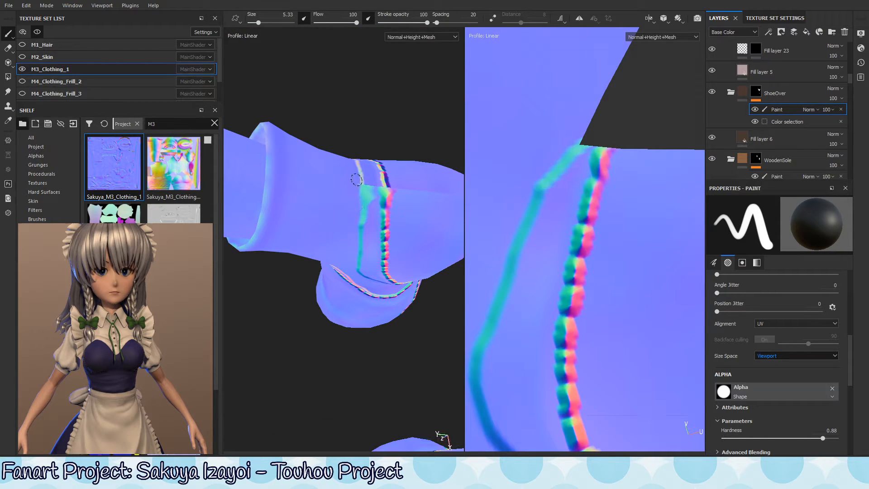
mouse_move(359, 180)
mouse_down()
mouse_move(355, 248)
mouse_move(359, 227)
mouse_up()
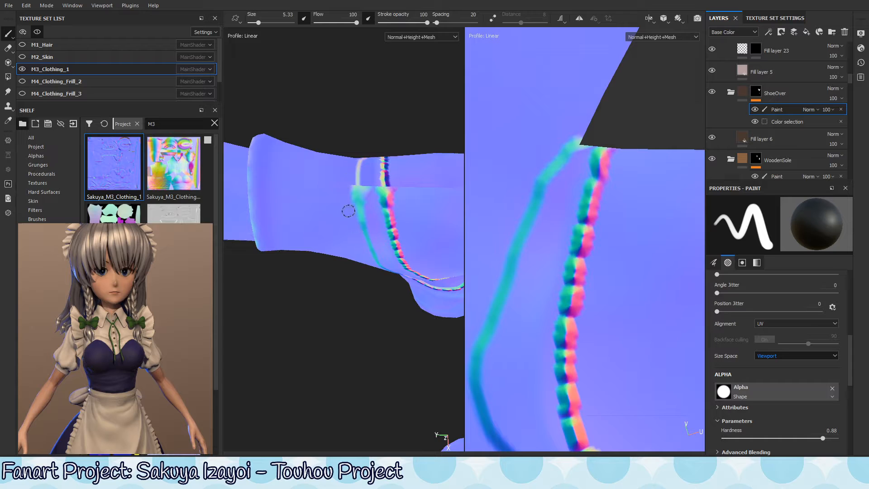
drag(352, 181, 352, 207)
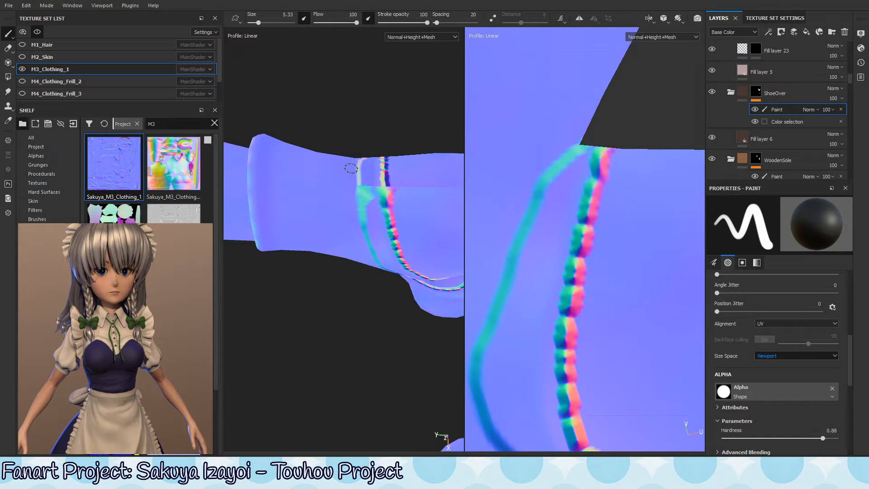
Step: Return to the Material view and touch up the leather edge at the heel seam with one more dab
key(m)
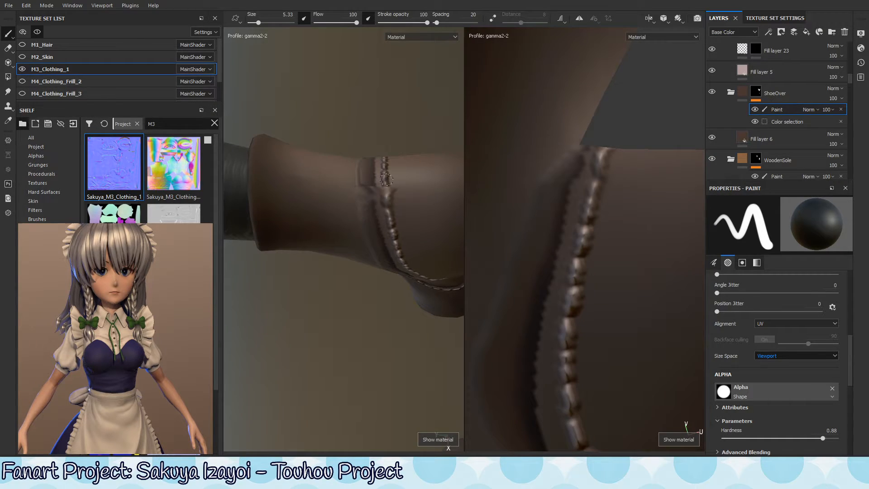
alt+drag(386, 179, 378, 204)
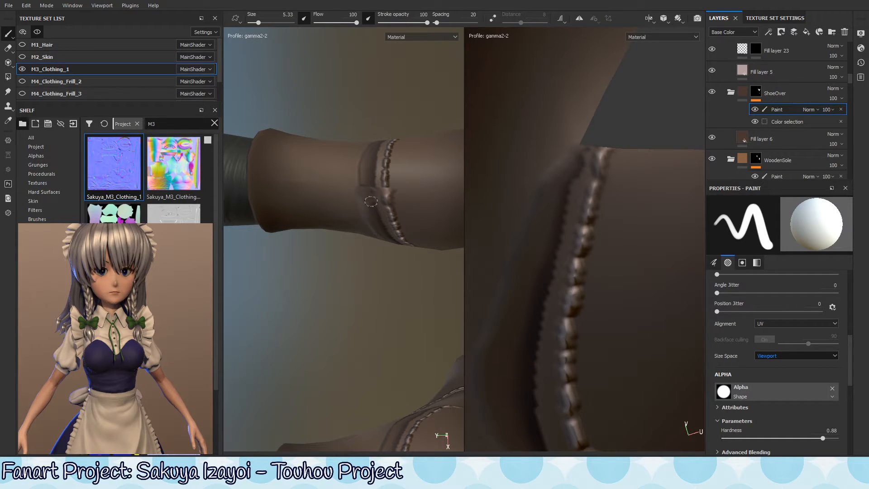
click(363, 176)
alt+drag(398, 224, 359, 211)
Step: Swap the mask paint colour and set the brush to size 3.06 with hardness 0.78
key(x)
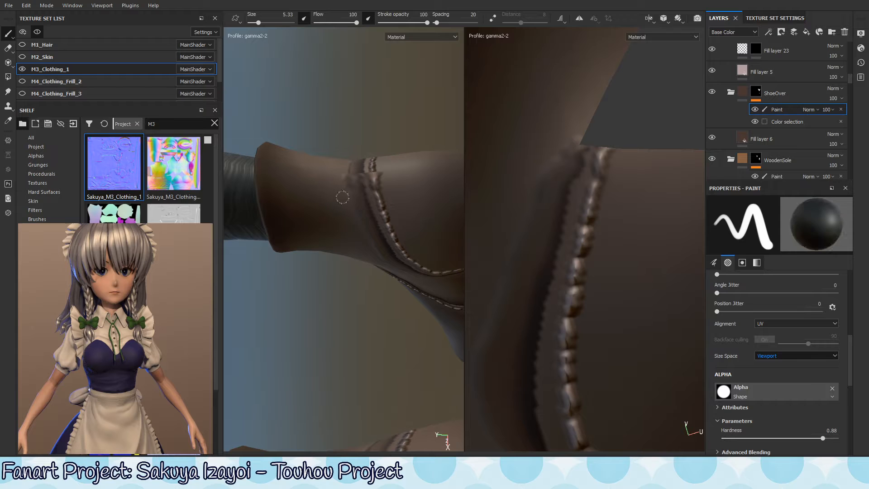
ctrl+right_drag(340, 192, 316, 208)
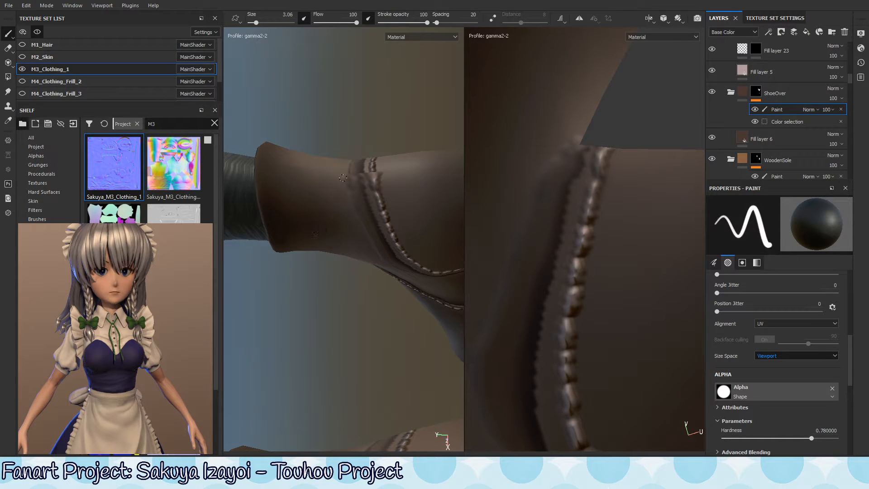
alt+right_drag(373, 231, 309, 295)
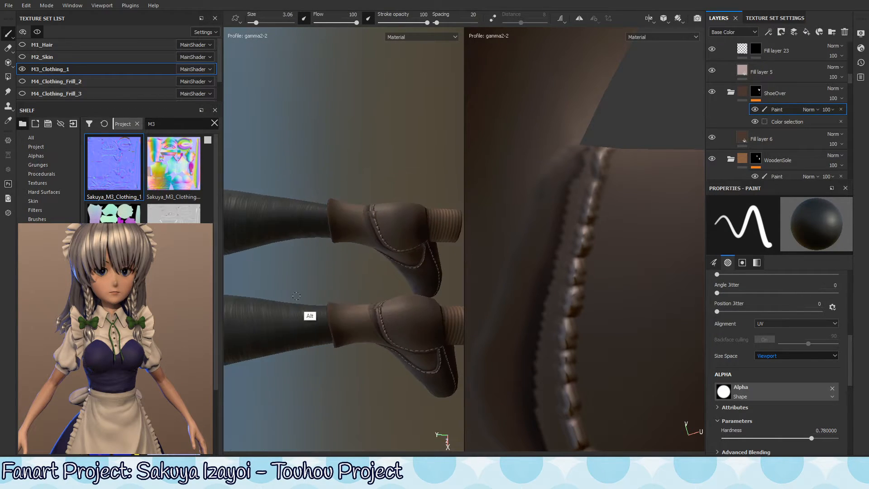
Step: Examine the leather edge and stitching around both boots' heels from the back and sides
alt+right_drag(426, 257, 396, 225)
alt+drag(396, 224, 419, 263)
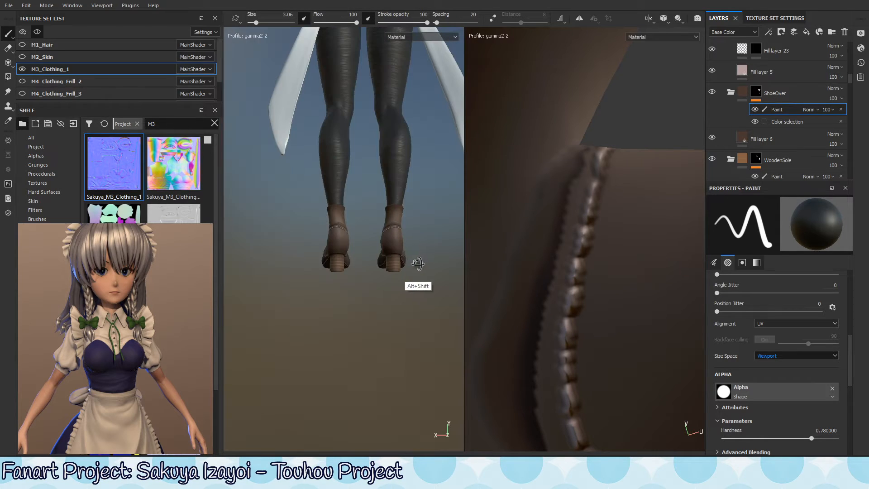
alt+right_drag(386, 256, 667, 196)
alt+middle_drag(398, 213, 389, 239)
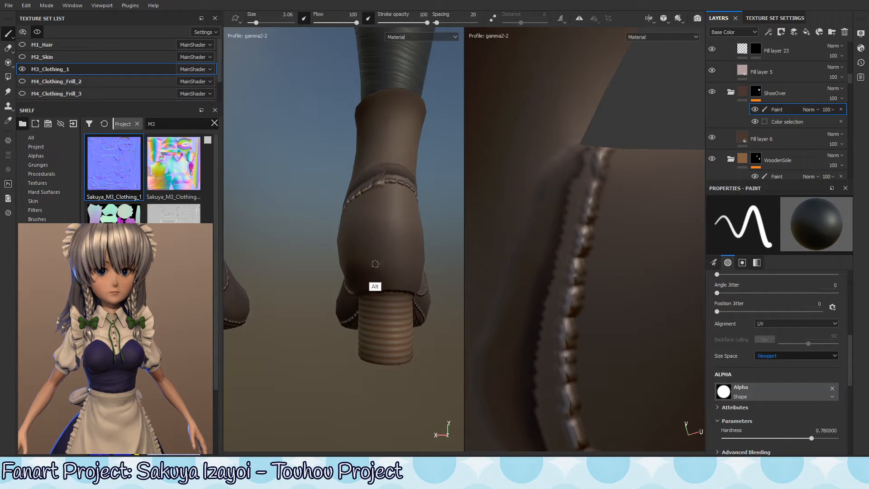
alt+drag(372, 274, 332, 328)
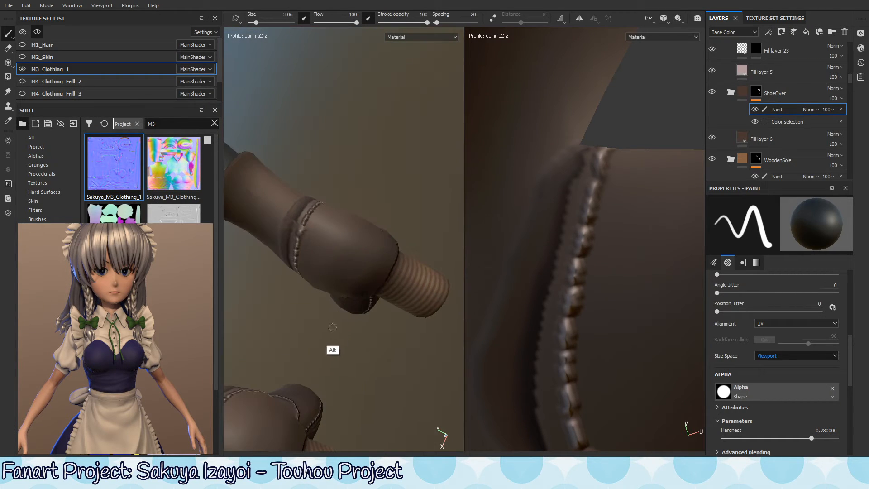
alt+drag(356, 302, 379, 204)
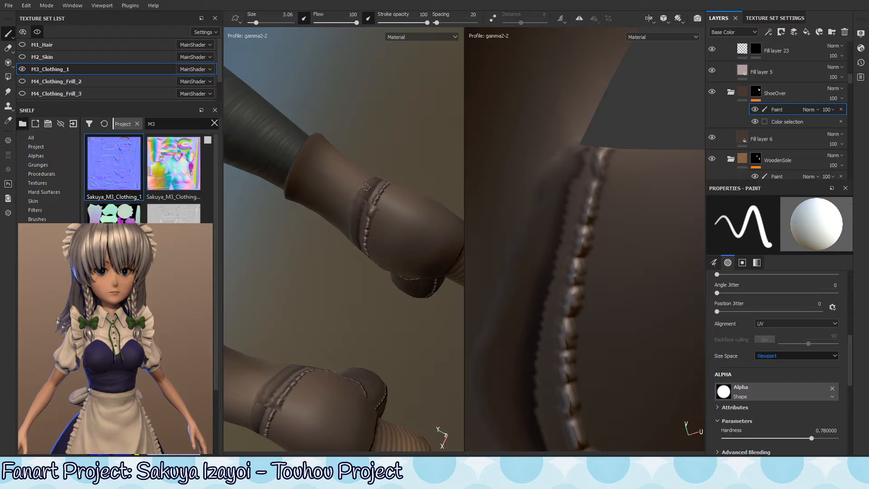
mouse_move(357, 201)
alt+mouse_down()
mouse_move(367, 190)
mouse_move(359, 199)
alt+mouse_up()
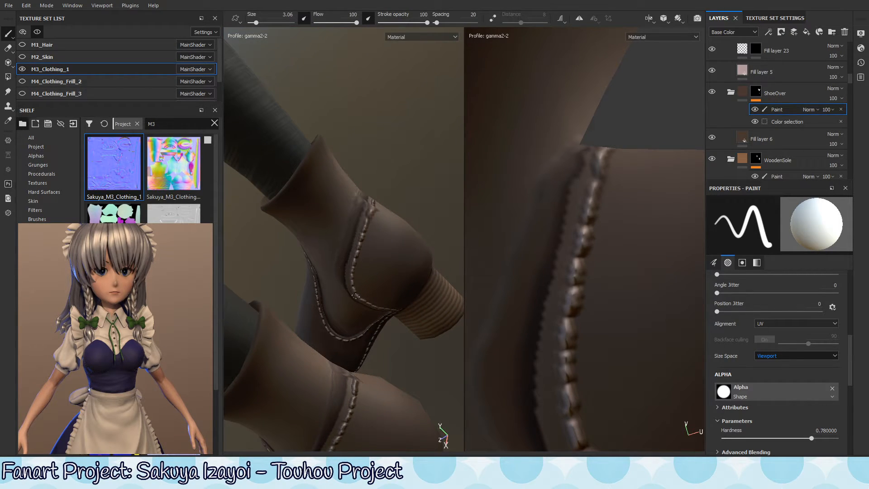
alt+drag(355, 334, 355, 235)
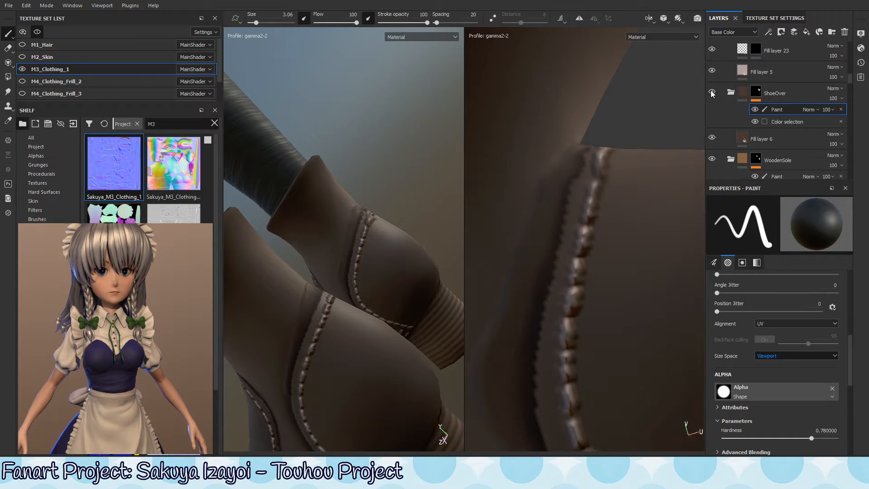
alt+drag(365, 241, 357, 257)
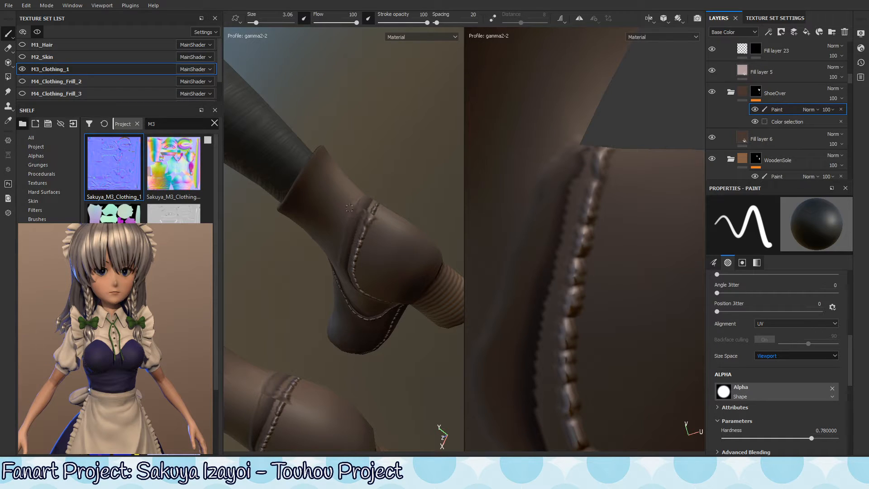
alt+drag(384, 224, 375, 238)
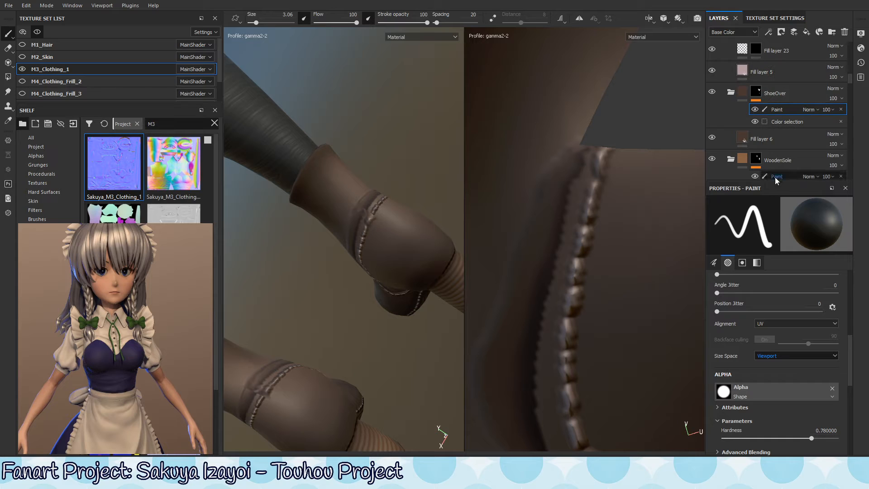
Step: Check the contents of the ShoeOver folder and copy its mask
click(730, 92)
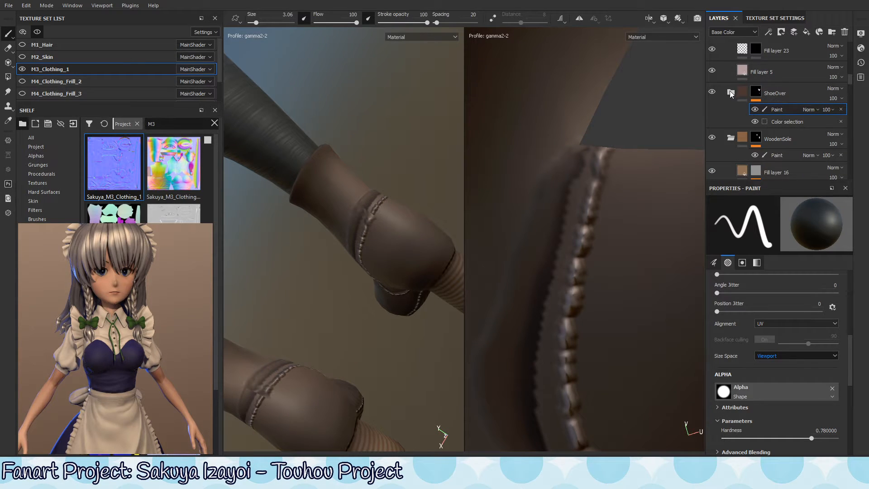
click(731, 93)
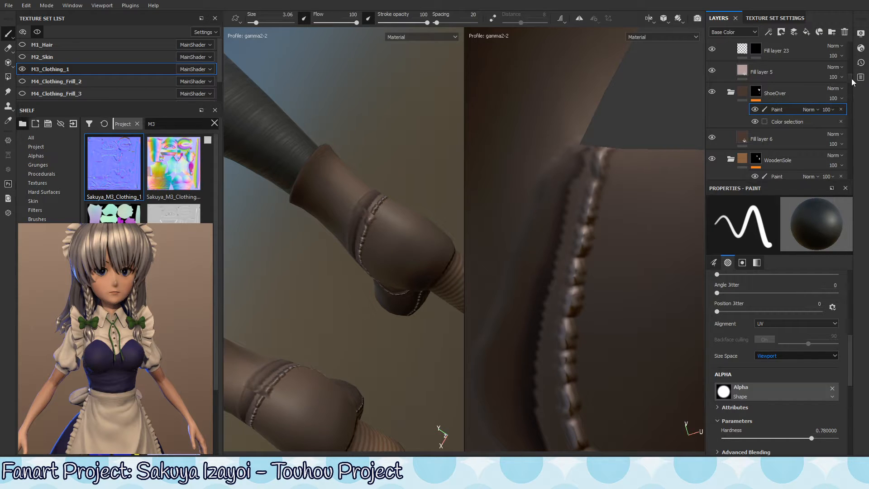
scroll(797, 91, down, 1)
click(757, 74)
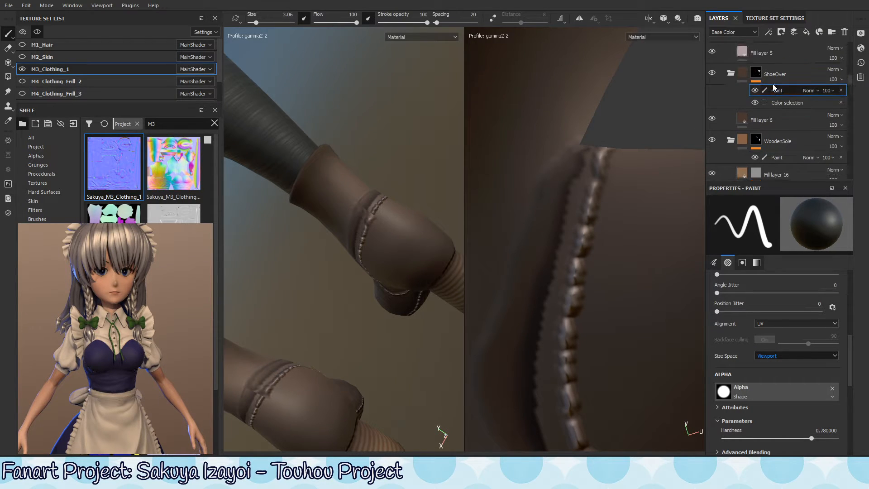
right_click(759, 77)
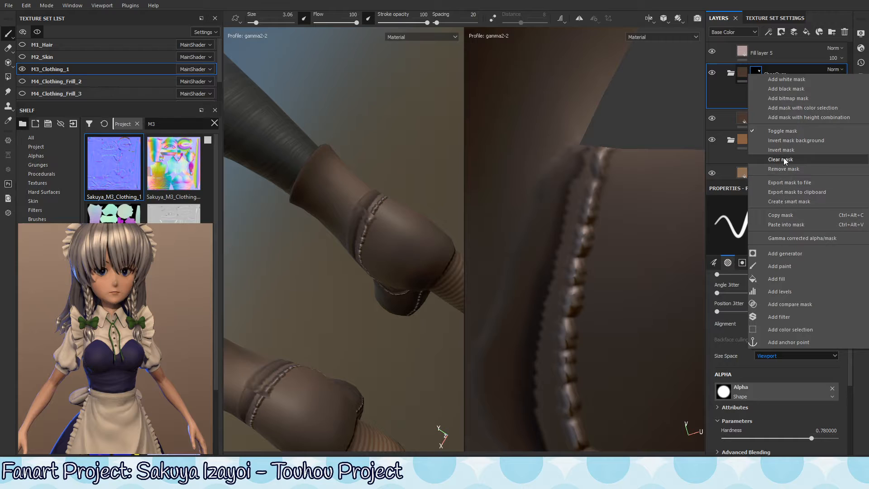
click(789, 216)
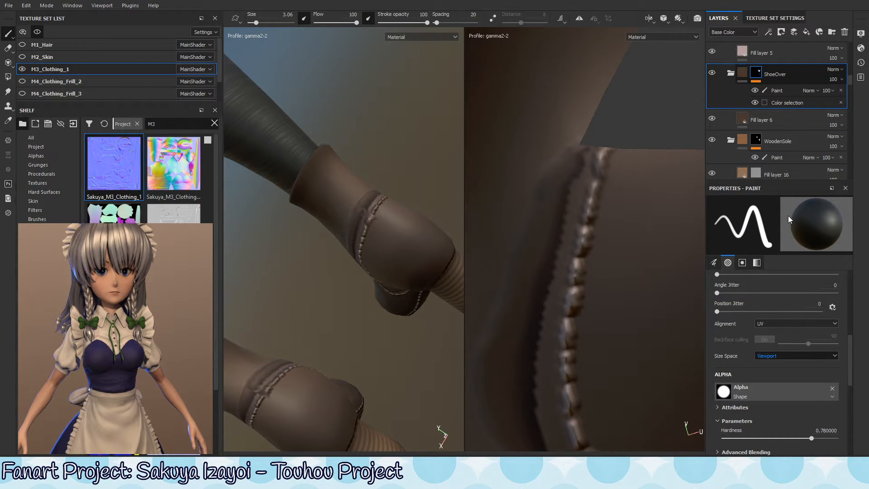
Step: Find the Sole folder in the General group's Paint folder, check its effect by toggling visibility, and collapse it
drag(850, 80, 850, 51)
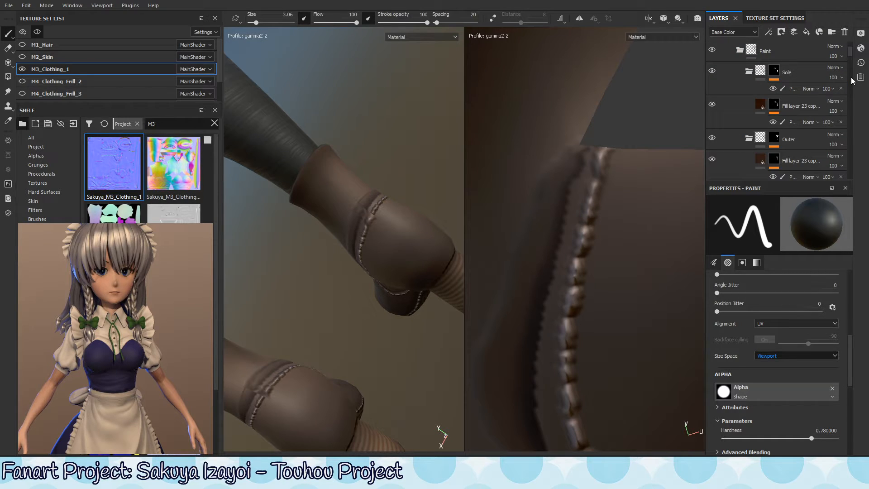
scroll(850, 81, down, 3)
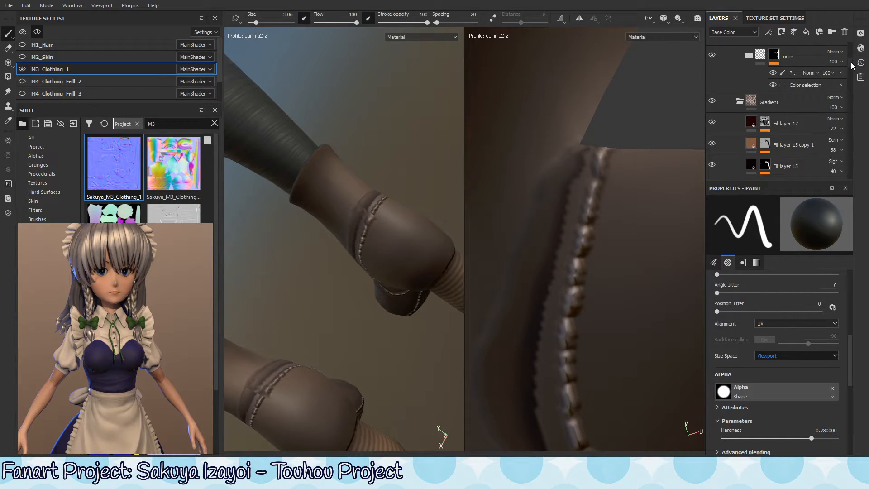
scroll(851, 62, up, 3)
scroll(851, 56, up, 3)
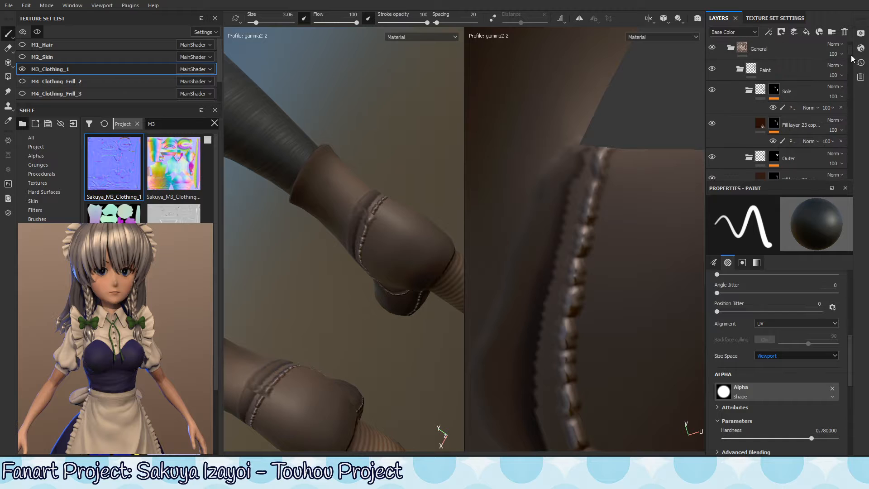
click(712, 115)
click(712, 115)
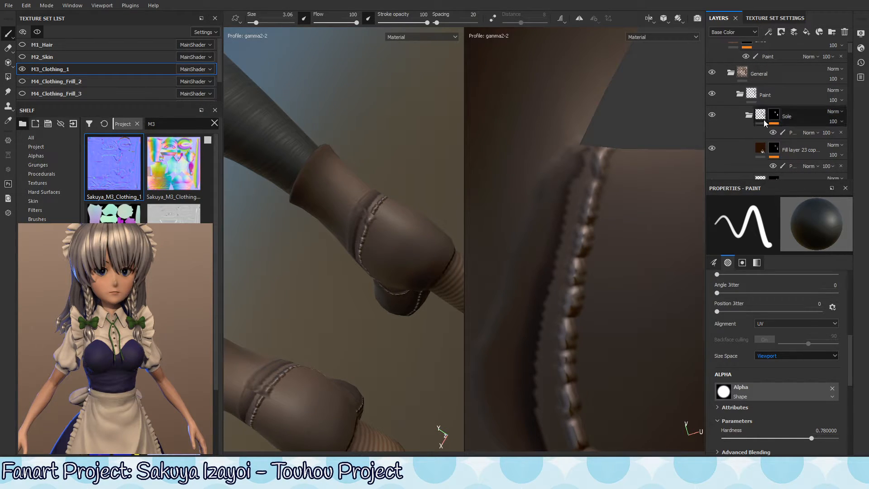
click(749, 116)
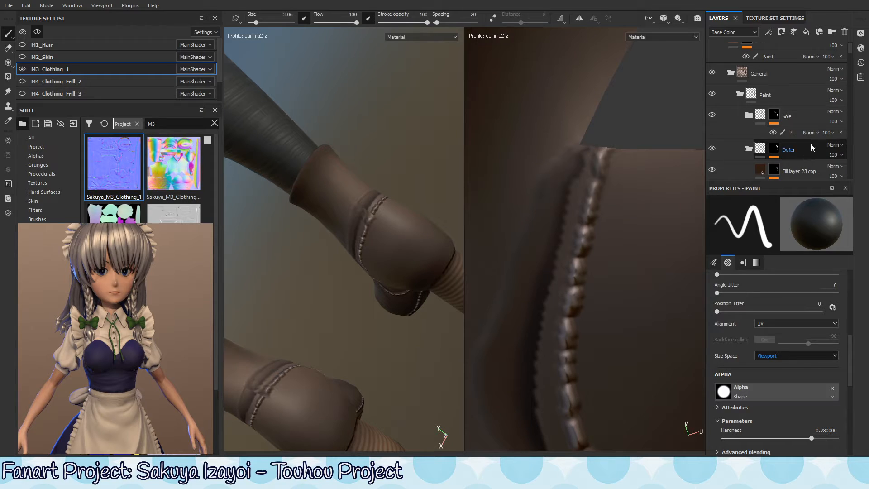
Step: Paste the copied ShoeOver mask into the Outer folder's mask and collapse the folder
click(778, 146)
click(713, 148)
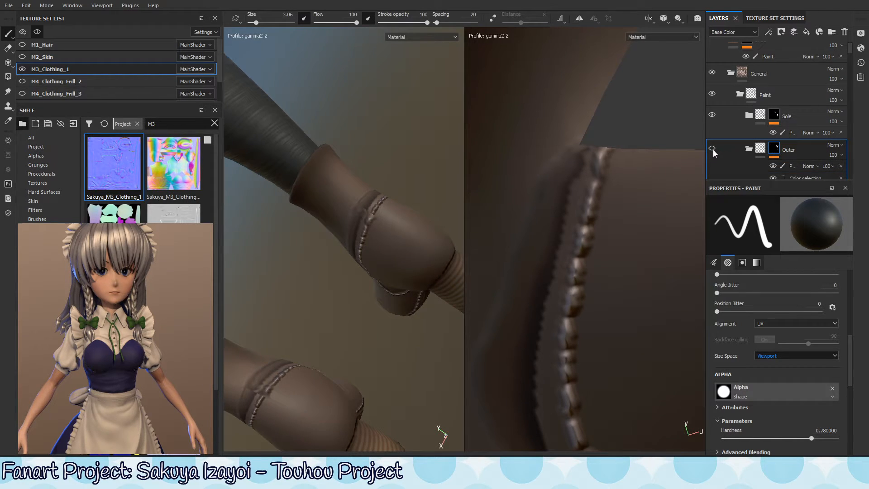
click(713, 149)
right_click(776, 148)
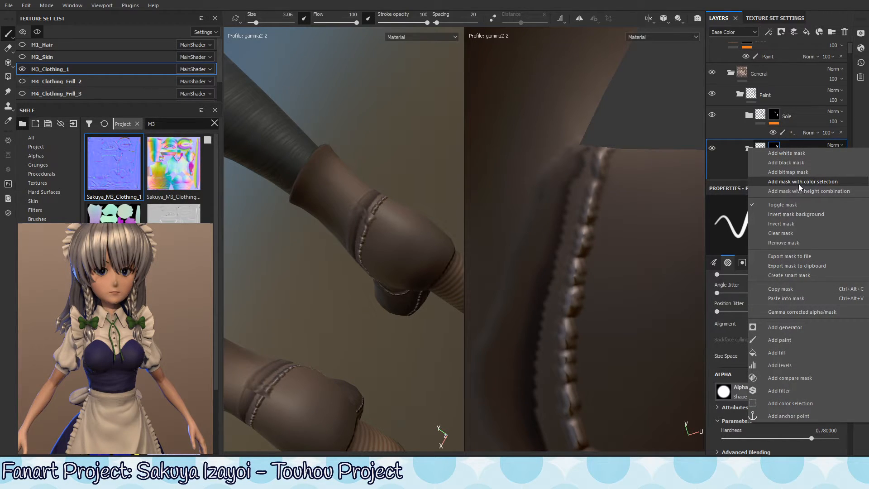
click(810, 297)
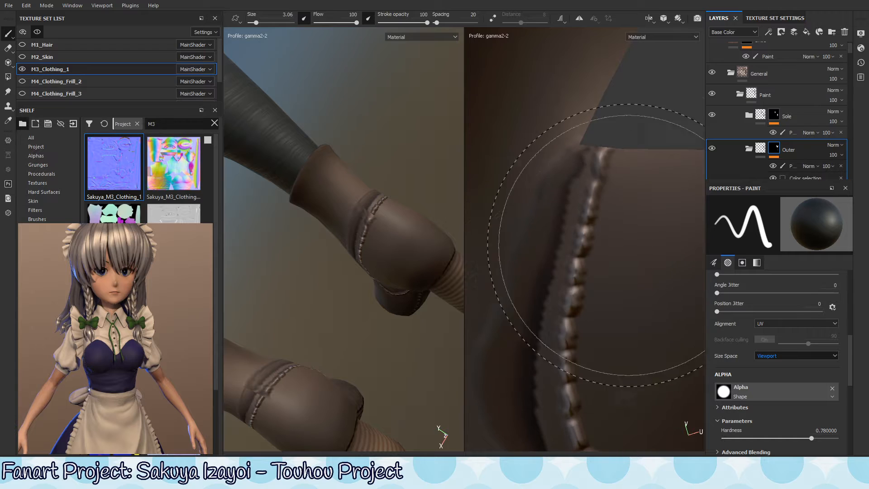
click(710, 149)
click(710, 148)
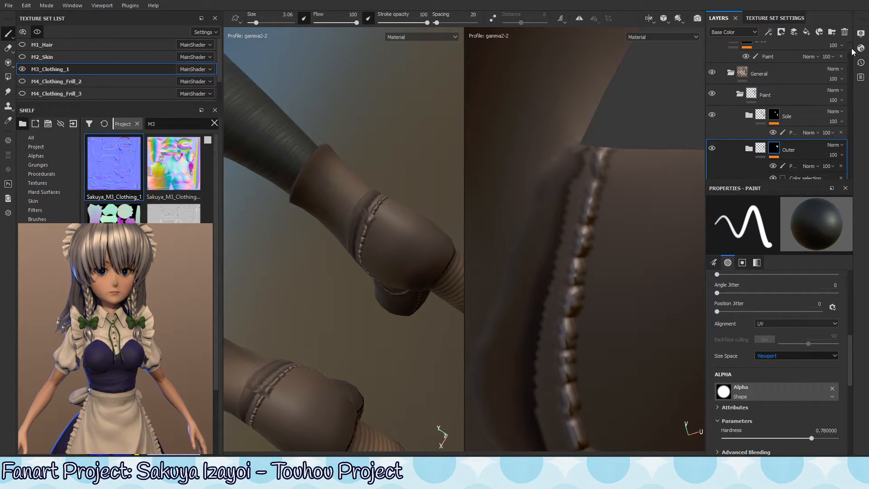
Step: Expand the inner folder and toggle its visibility to check what it affects on the boots
mouse_move(850, 51)
mouse_down()
mouse_move(850, 85)
mouse_move(851, 78)
mouse_up()
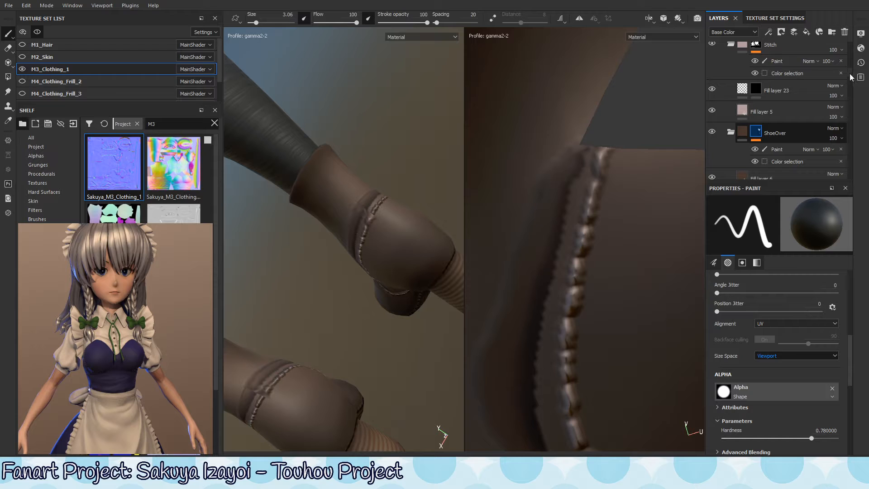
mouse_move(849, 73)
mouse_down()
mouse_move(851, 52)
mouse_move(850, 66)
mouse_up()
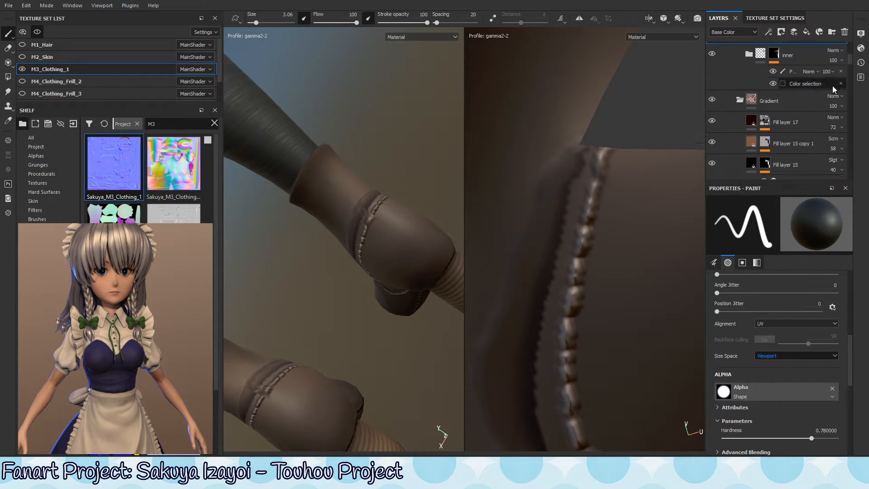
click(749, 54)
click(711, 53)
click(711, 54)
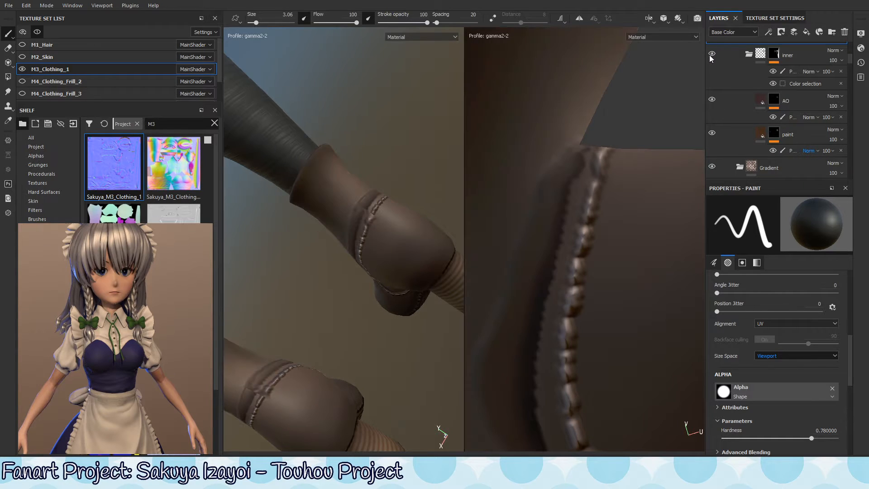
Step: Display the inner folder's mask and inspect its boundary around the heels of both boots
click(770, 81)
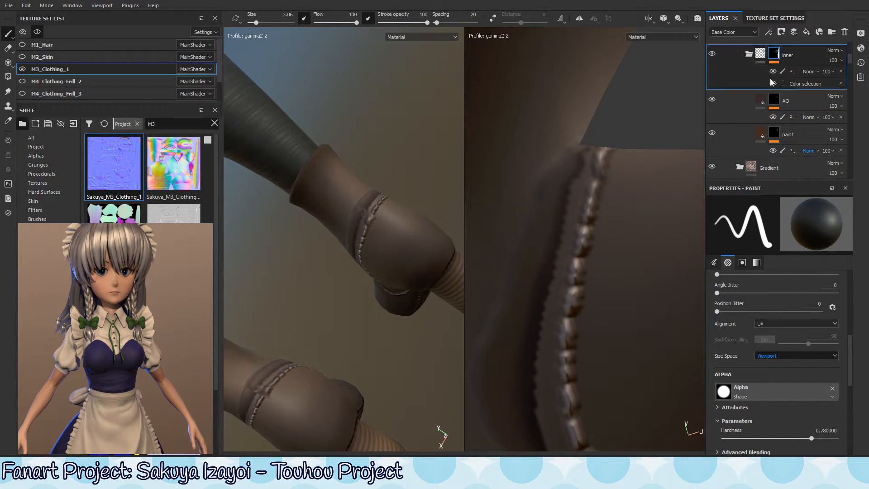
alt+click(774, 53)
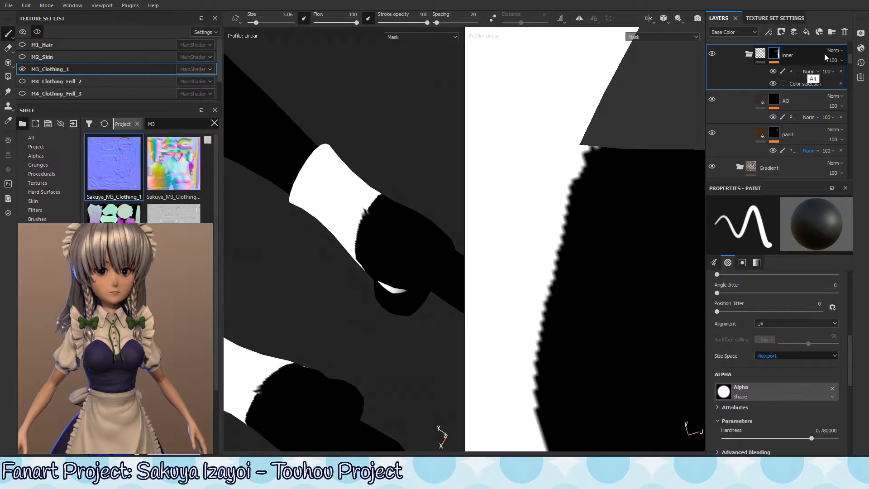
alt+drag(437, 319, 426, 199)
alt+middle_drag(425, 199, 411, 218)
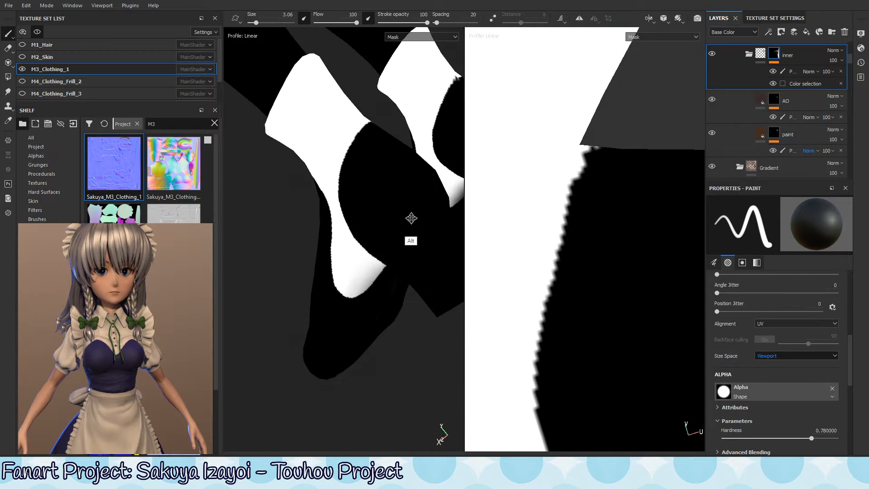
alt+drag(411, 219, 410, 230)
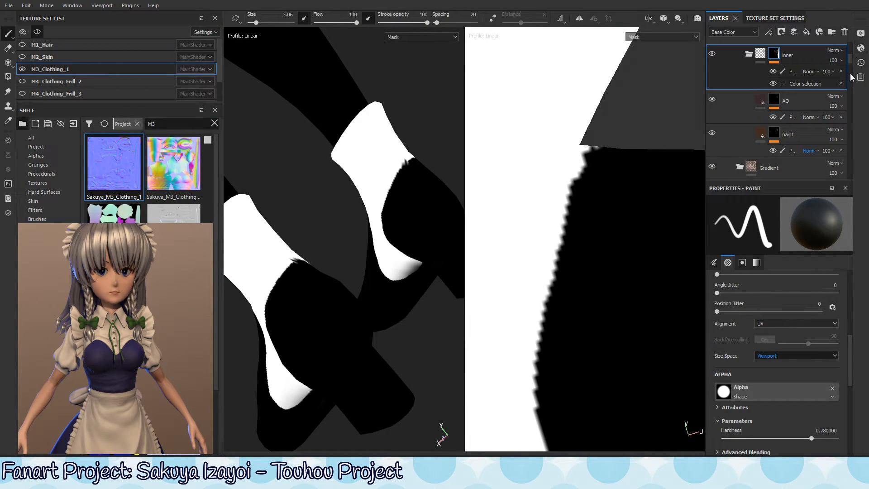
Step: Return to the Material view and add a new paint effect to the inner folder's mask
click(803, 84)
click(794, 72)
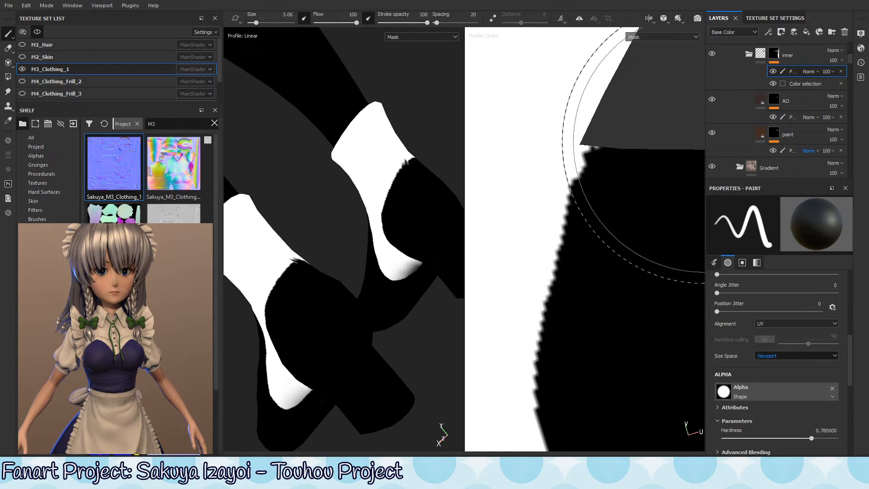
key(m)
alt+drag(417, 206, 369, 179)
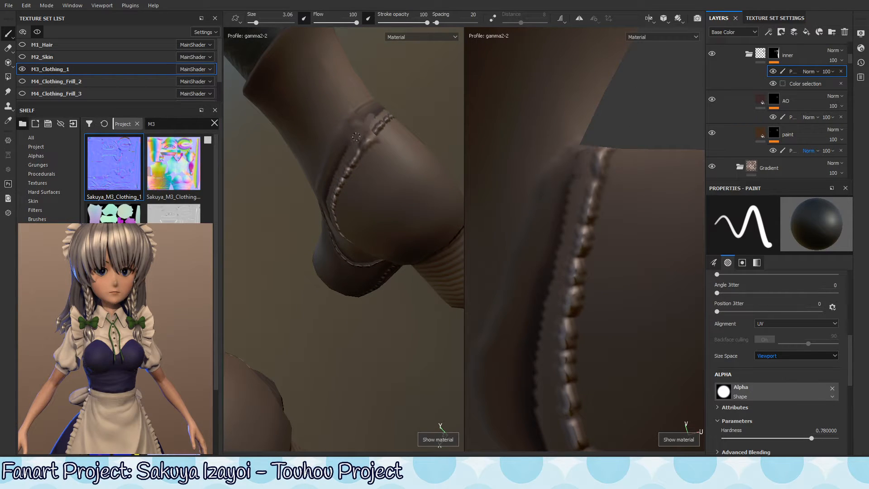
right_click(784, 62)
click(779, 353)
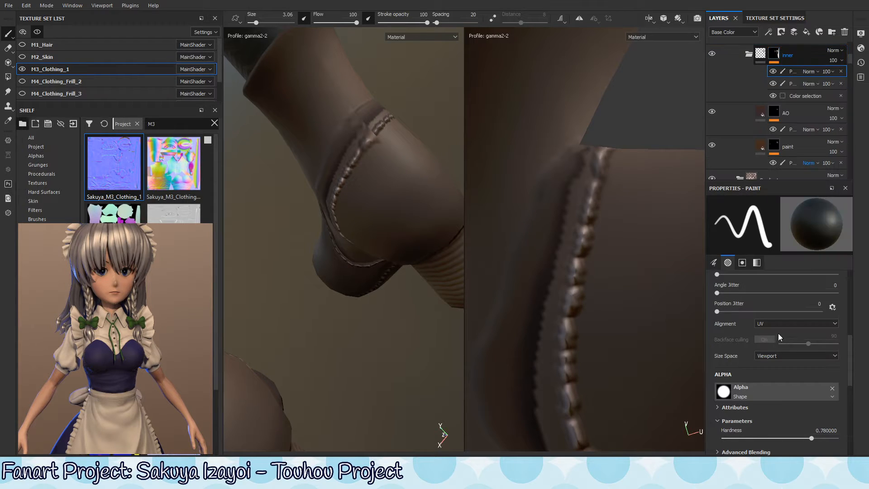
Step: Set the brush size to 6.19 and paint black into the inner mask along the stitching at the back of the heel
alt+drag(388, 148, 368, 166)
key(x)
key(x)
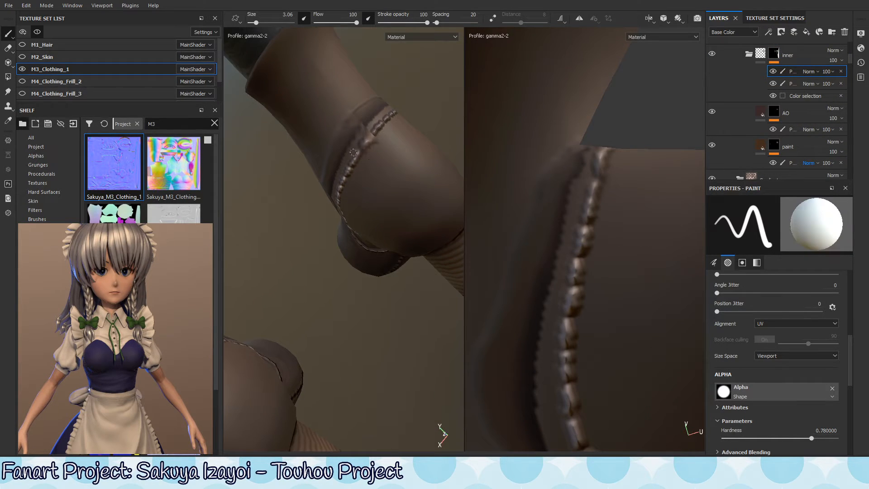
ctrl+right_drag(365, 148, 379, 147)
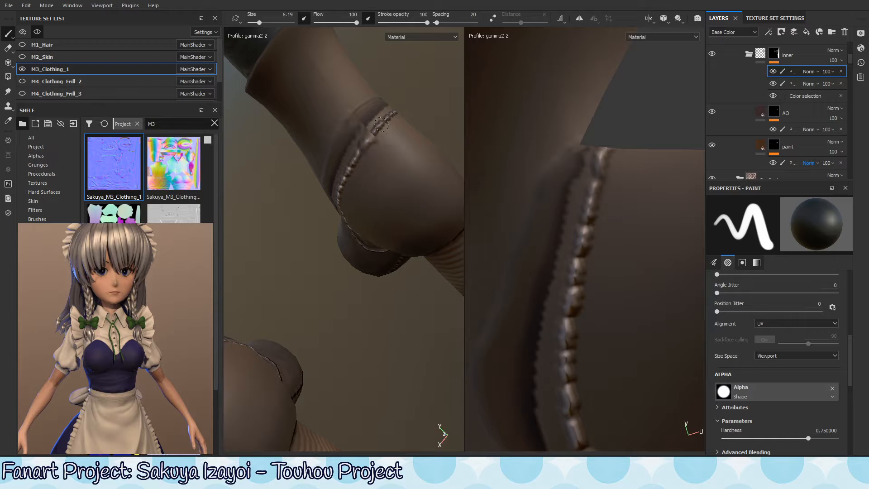
drag(382, 117, 358, 136)
Step: Paint out the inner folder's dark shading between the stitching and the wider leather edge at the upper heel
alt+drag(353, 180, 369, 169)
alt+right_drag(359, 182, 326, 226)
alt+drag(327, 226, 240, 292)
alt+drag(346, 251, 331, 257)
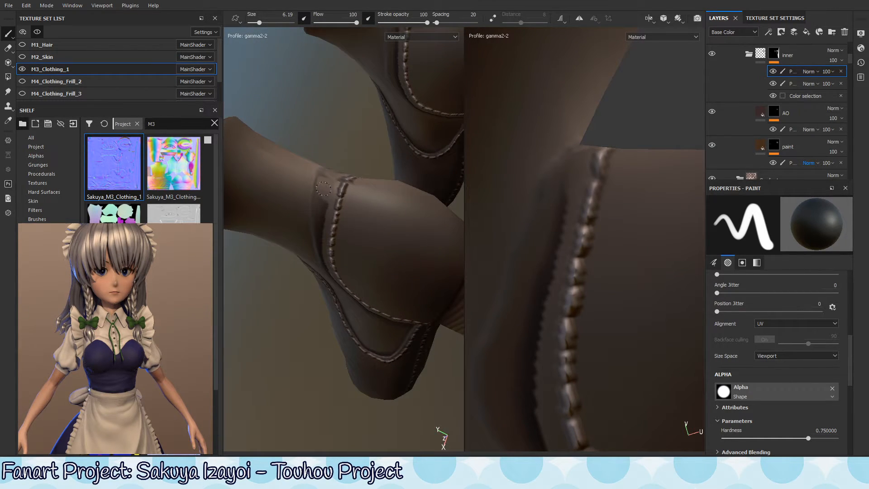
mouse_move(332, 190)
alt+mouse_down()
mouse_move(314, 207)
mouse_move(320, 228)
mouse_move(338, 217)
mouse_move(360, 257)
alt+mouse_up()
mouse_move(354, 202)
mouse_down()
mouse_move(349, 241)
mouse_move(365, 282)
mouse_move(361, 227)
mouse_move(392, 211)
mouse_move(370, 187)
mouse_move(381, 258)
mouse_move(392, 237)
mouse_move(373, 221)
mouse_move(355, 244)
mouse_move(367, 274)
mouse_move(369, 251)
mouse_move(410, 186)
mouse_move(433, 224)
mouse_move(376, 200)
mouse_move(413, 227)
mouse_move(346, 216)
mouse_move(410, 227)
mouse_move(448, 254)
mouse_move(562, 124)
mouse_up()
alt+right_drag(567, 123, 417, 209)
alt+drag(360, 169, 357, 243)
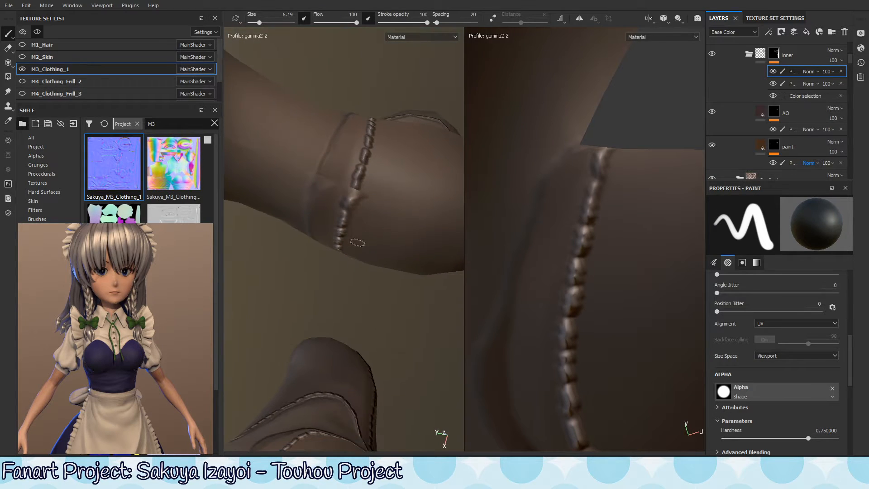
Step: Continue clearing the inner mask across the heel seam and along the stitching on both sides of the boot
alt+drag(322, 195, 351, 218)
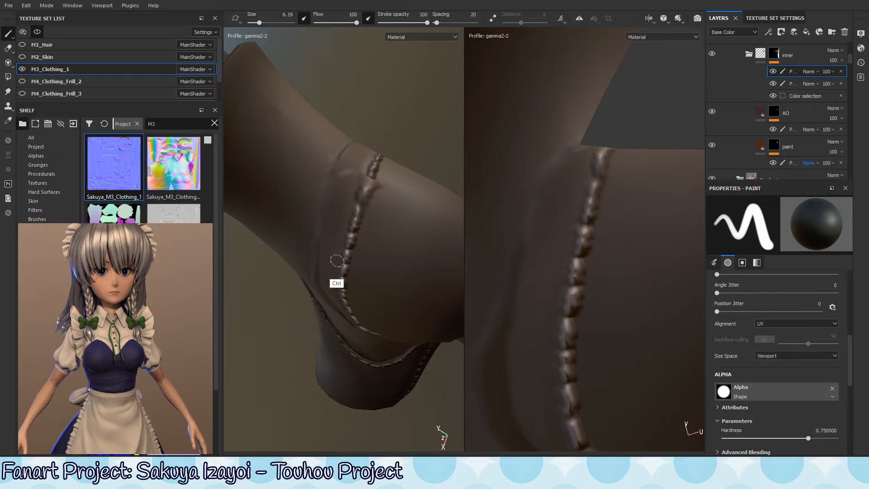
alt+drag(333, 200, 362, 194)
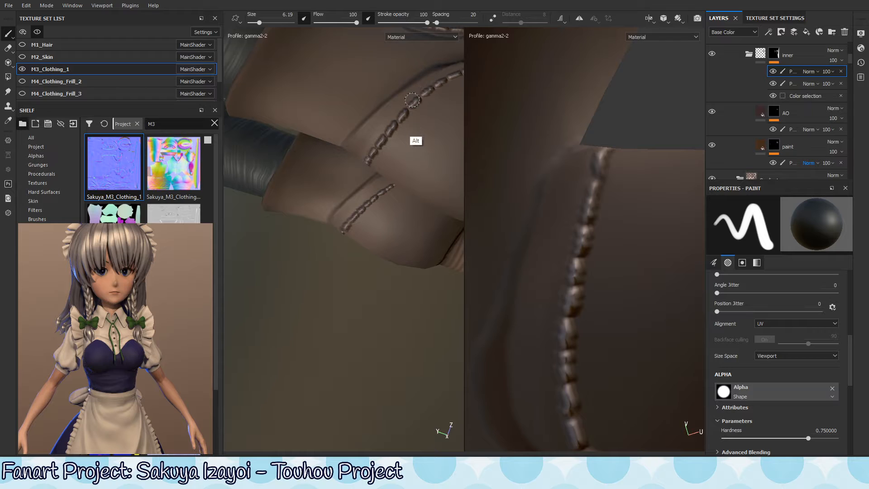
alt+drag(411, 100, 331, 224)
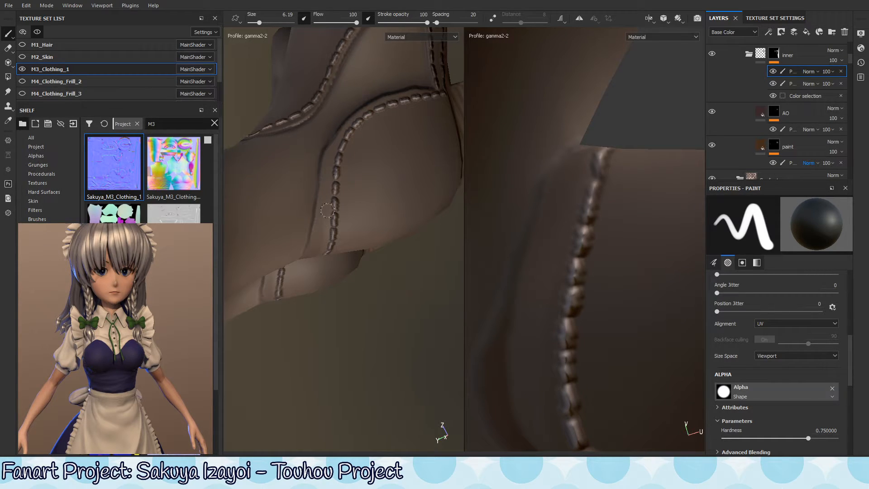
mouse_move(325, 179)
alt+mouse_down()
mouse_move(324, 231)
mouse_move(333, 171)
alt+mouse_up()
mouse_move(330, 245)
alt+mouse_down()
mouse_move(335, 203)
mouse_move(350, 196)
mouse_move(321, 247)
alt+mouse_up()
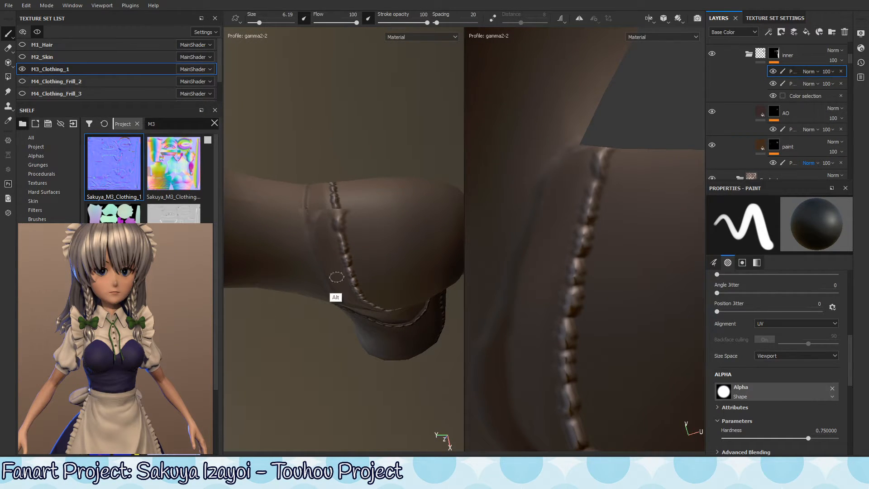
alt+drag(337, 277, 325, 247)
Step: Mask out the leftover shading beside the stitching down the lower heel curve toward the sole
right_click(335, 237)
click(338, 237)
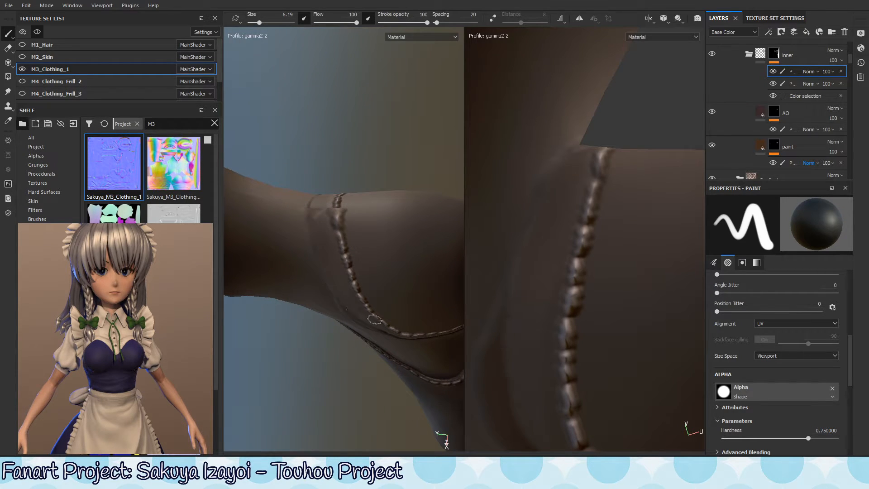
alt+drag(344, 287, 346, 239)
alt+drag(319, 310, 403, 232)
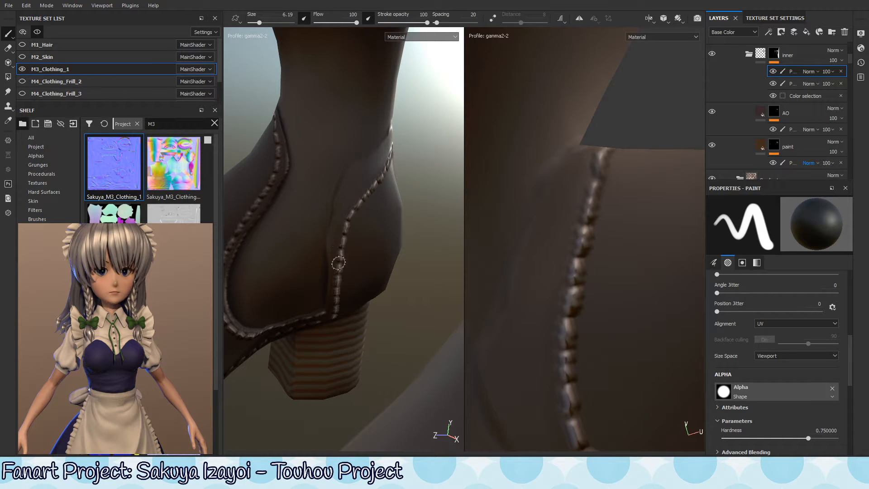
alt+drag(335, 281, 314, 219)
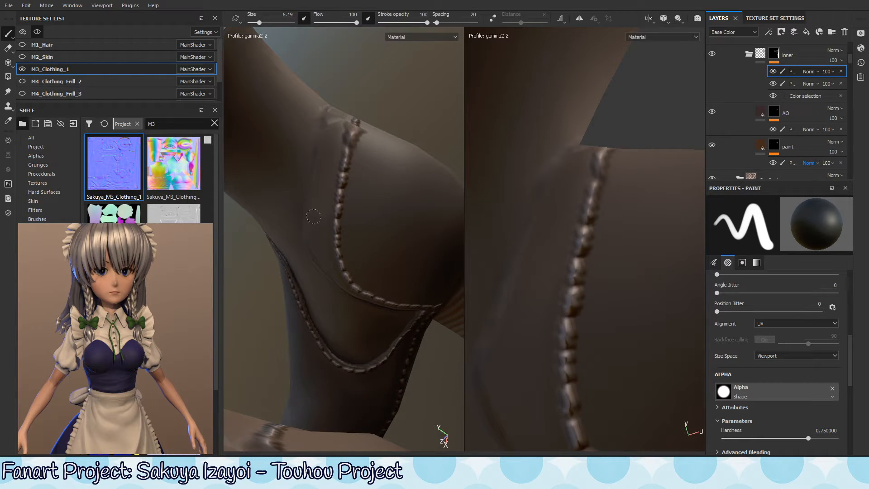
alt+drag(352, 286, 301, 250)
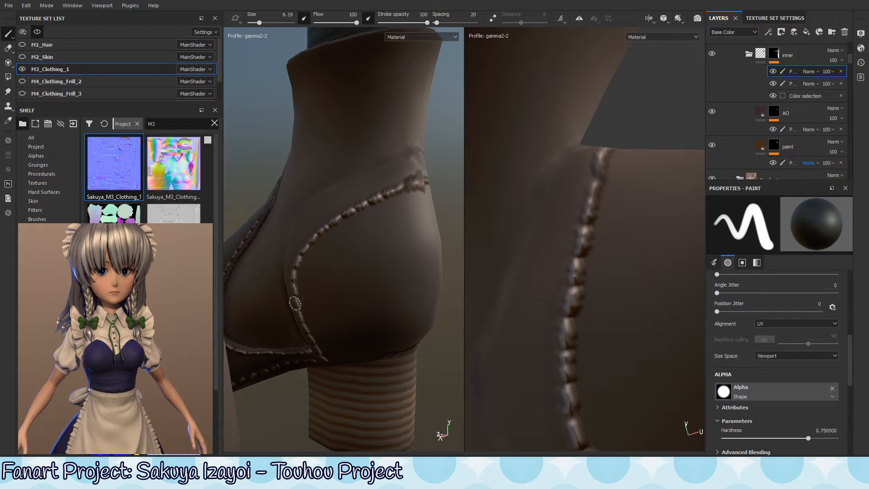
alt+drag(318, 220, 300, 242)
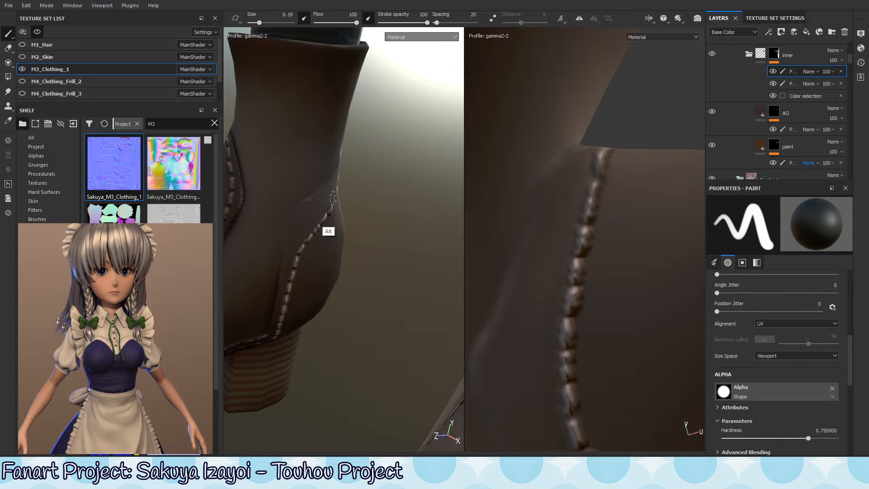
Step: Refine the inner mask with black strokes so its boundary follows the raised leather edge around the heel
alt+drag(333, 198, 300, 215)
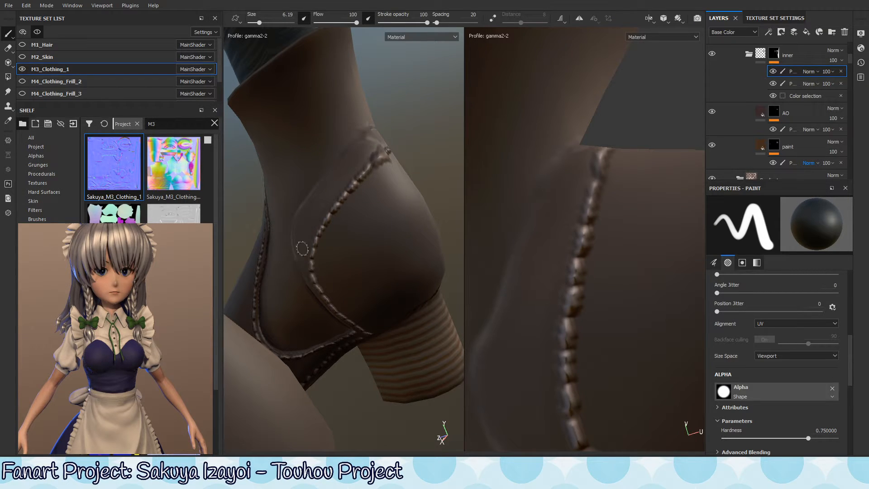
mouse_move(308, 271)
alt+mouse_down()
mouse_move(303, 254)
mouse_move(312, 285)
mouse_move(333, 262)
mouse_move(300, 260)
alt+mouse_up()
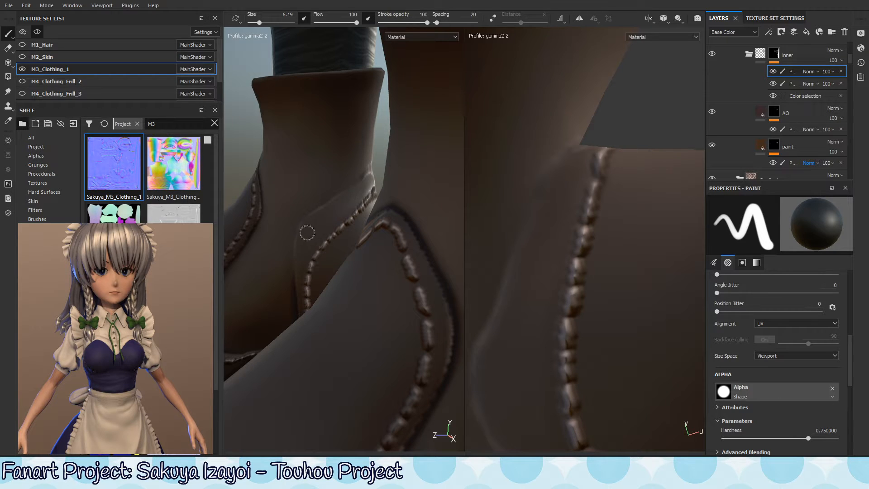
alt+drag(317, 244, 312, 248)
mouse_move(339, 223)
alt+mouse_down()
mouse_move(292, 263)
mouse_move(378, 168)
mouse_move(318, 220)
alt+mouse_up()
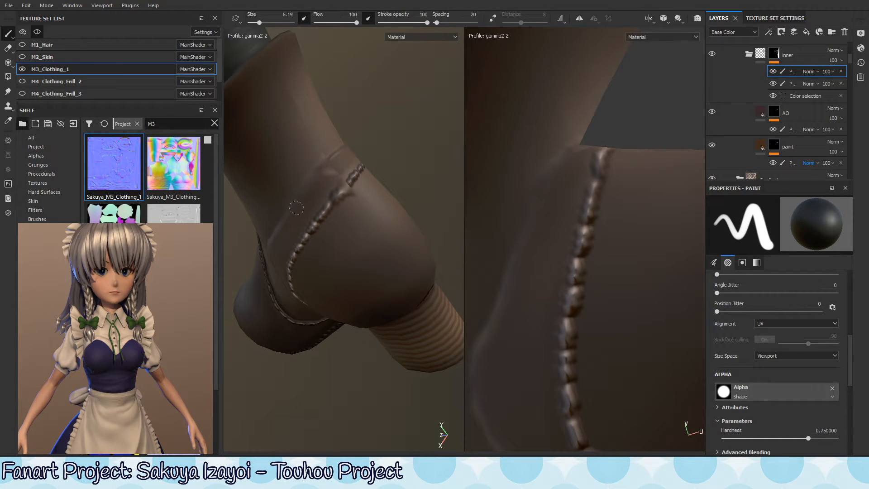
alt+drag(297, 208, 355, 131)
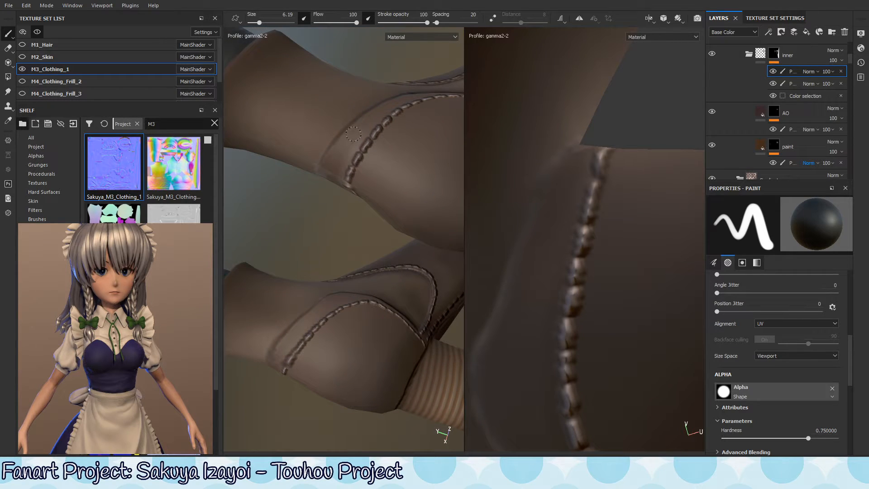
alt+drag(329, 175, 337, 159)
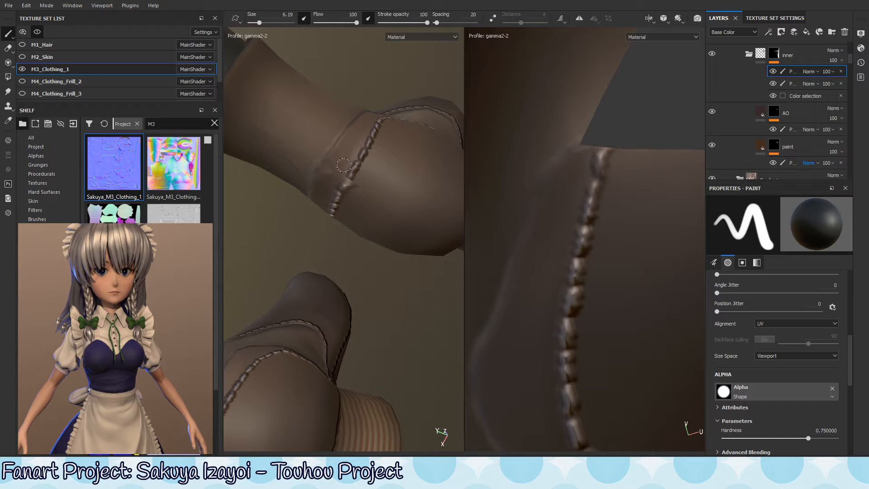
alt+drag(338, 206, 404, 163)
Step: Rotate the environment lighting, switch to a white brush with flow 28, and select the inner mask's top paint effect
click(783, 112)
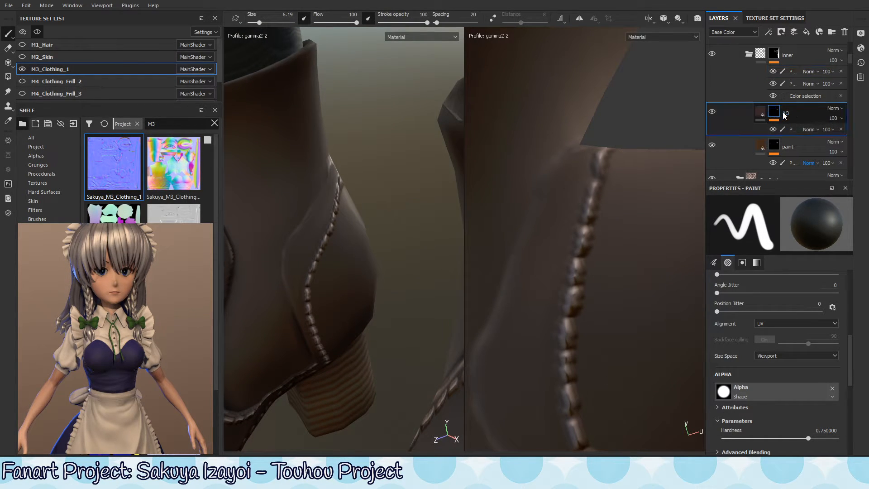
alt+drag(314, 268, 361, 174)
shift+right_drag(406, 233, 455, 217)
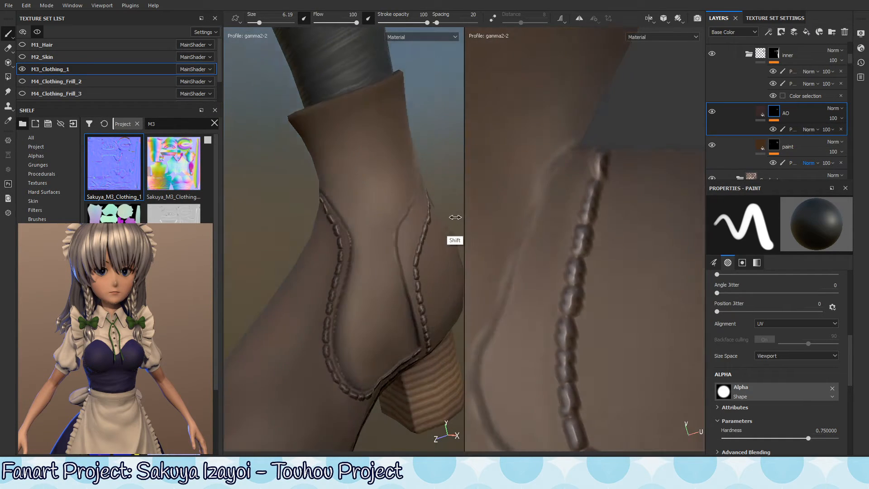
mouse_move(456, 217)
alt+mouse_down()
mouse_move(379, 228)
mouse_move(318, 252)
mouse_move(272, 305)
mouse_move(219, 321)
alt+mouse_up()
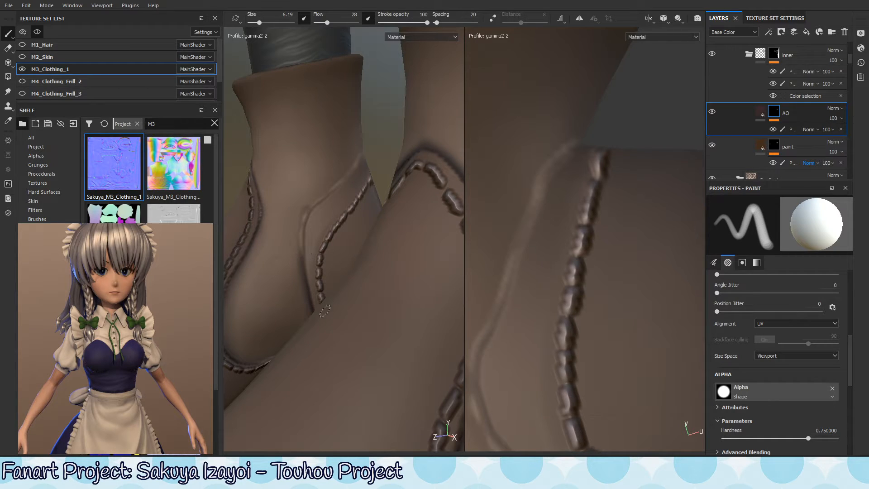
click(791, 70)
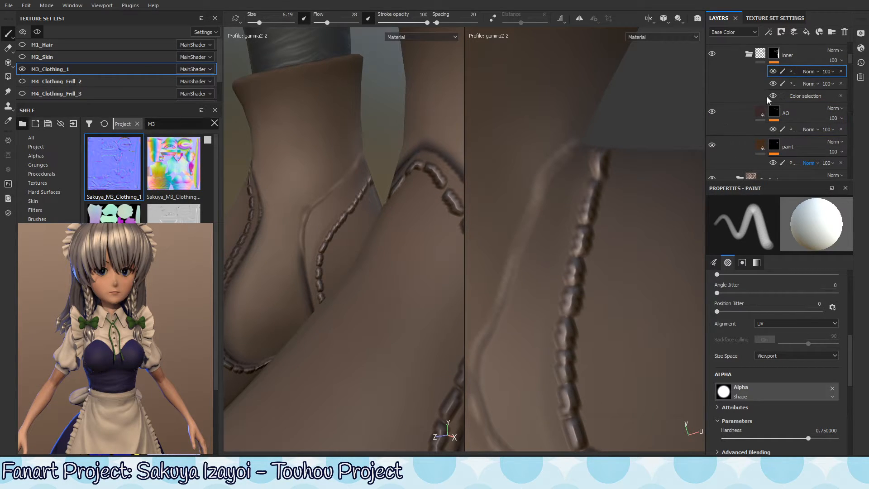
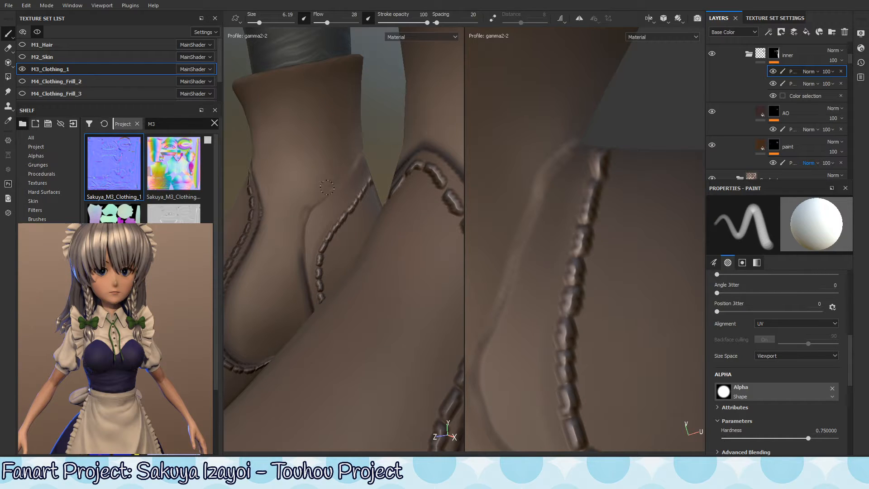
Step: Brush soft white strokes along the outside of the leather edge to restore the inner folder's shading there
key(alt)
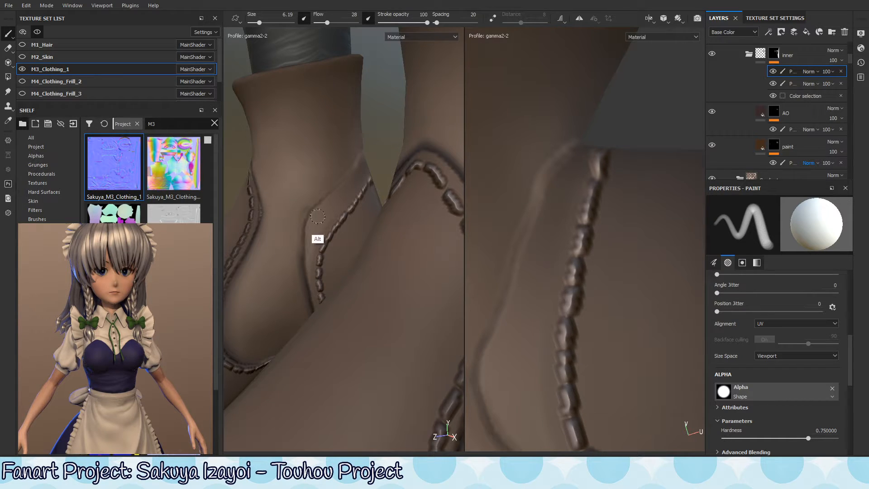
alt+drag(315, 212, 348, 164)
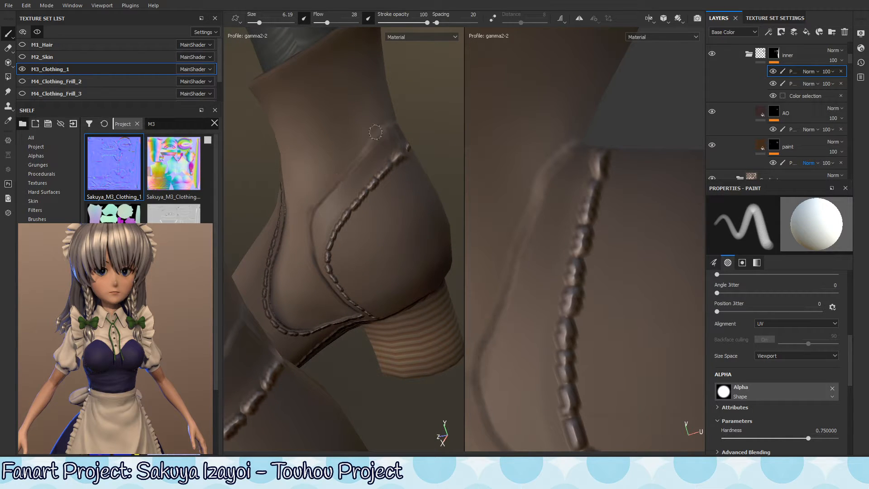
key(ctrl)
mouse_move(348, 219)
alt+mouse_down()
mouse_move(351, 208)
mouse_move(338, 215)
mouse_move(332, 304)
mouse_move(332, 218)
alt+mouse_up()
alt+drag(382, 158, 401, 171)
shift+right_drag(382, 182, 414, 194)
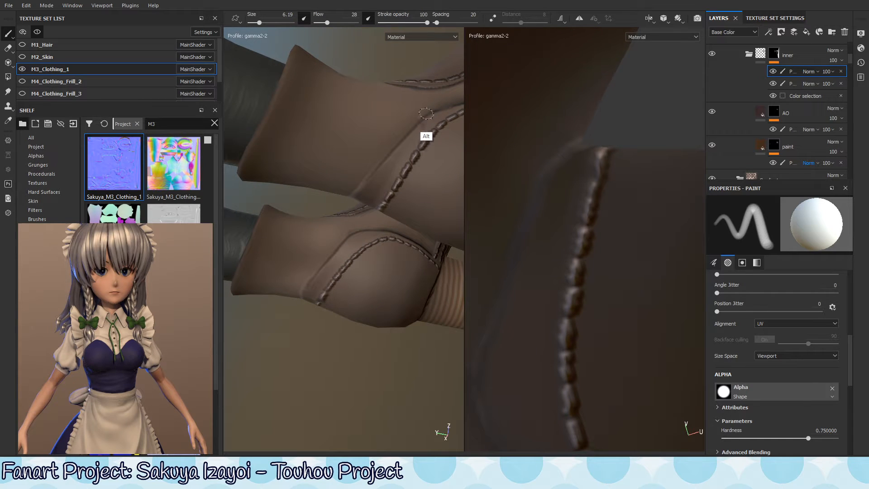
alt+drag(436, 116, 357, 159)
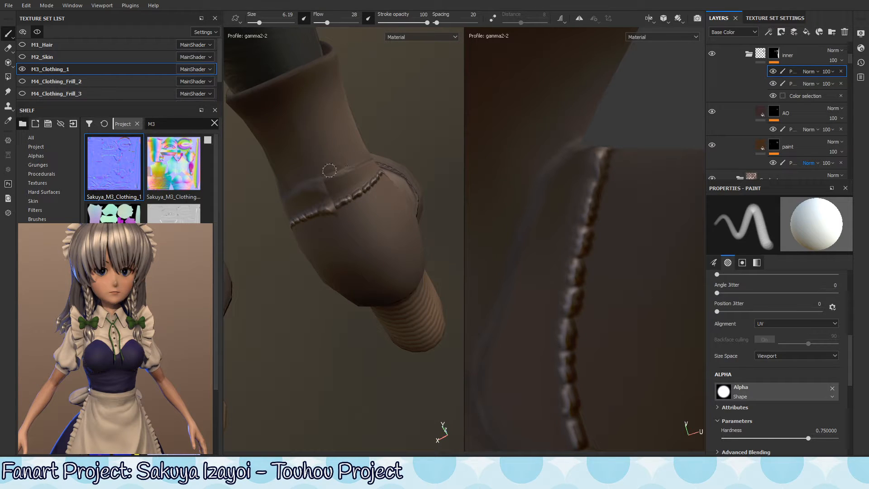
Step: Display the inner mask and smooth its jagged boundary at the upper heel with alternating white and black strokes
key(c)
mouse_move(349, 199)
alt+mouse_down()
mouse_move(352, 177)
mouse_move(277, 198)
mouse_move(304, 209)
mouse_move(291, 240)
mouse_move(342, 213)
mouse_move(270, 304)
mouse_move(336, 213)
mouse_move(305, 240)
mouse_move(383, 258)
mouse_move(339, 254)
mouse_move(407, 277)
mouse_move(388, 254)
mouse_move(409, 217)
mouse_move(386, 219)
mouse_move(423, 185)
mouse_move(392, 210)
mouse_move(379, 238)
mouse_move(398, 204)
mouse_move(356, 240)
mouse_move(404, 195)
alt+mouse_up()
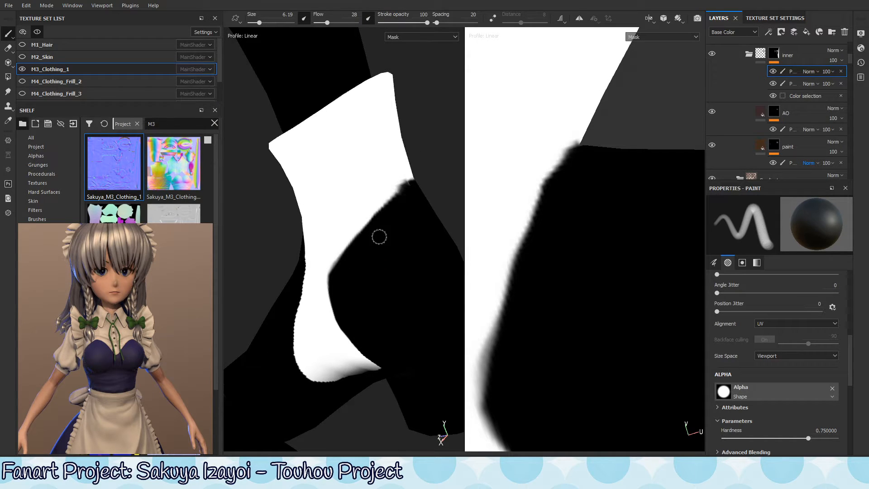
mouse_move(378, 237)
alt+mouse_down()
mouse_move(369, 245)
mouse_move(408, 217)
mouse_move(395, 188)
alt+mouse_up()
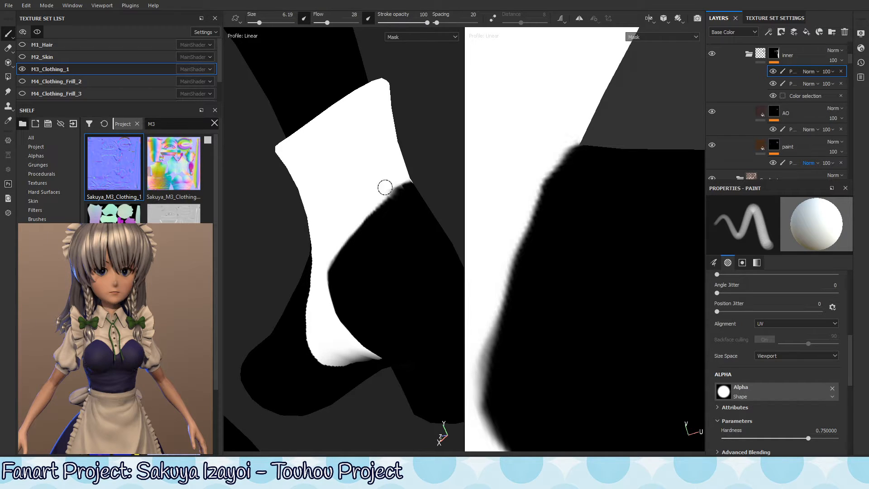
mouse_move(403, 172)
alt+mouse_down()
mouse_move(357, 227)
mouse_move(395, 199)
mouse_move(352, 225)
mouse_move(327, 254)
mouse_move(395, 237)
mouse_move(393, 203)
alt+mouse_up()
key(x)
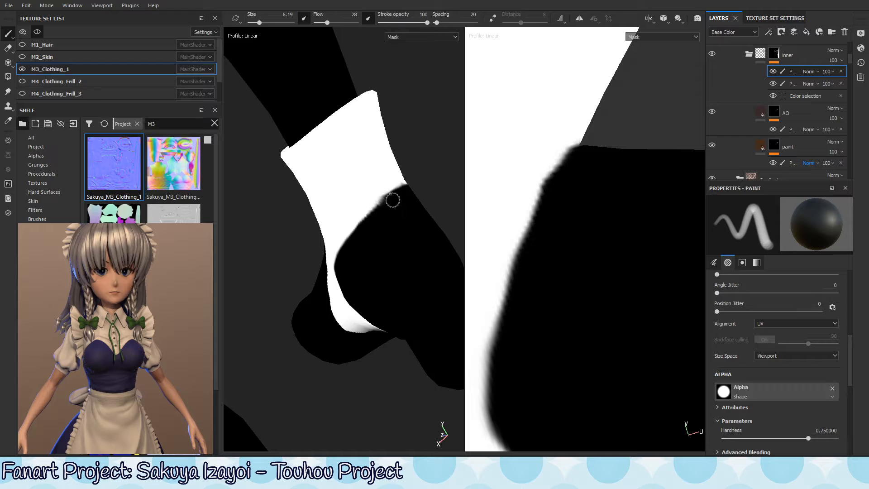
mouse_move(392, 195)
mouse_down()
mouse_move(361, 252)
mouse_move(384, 243)
mouse_move(374, 193)
mouse_move(367, 201)
mouse_up()
key(x)
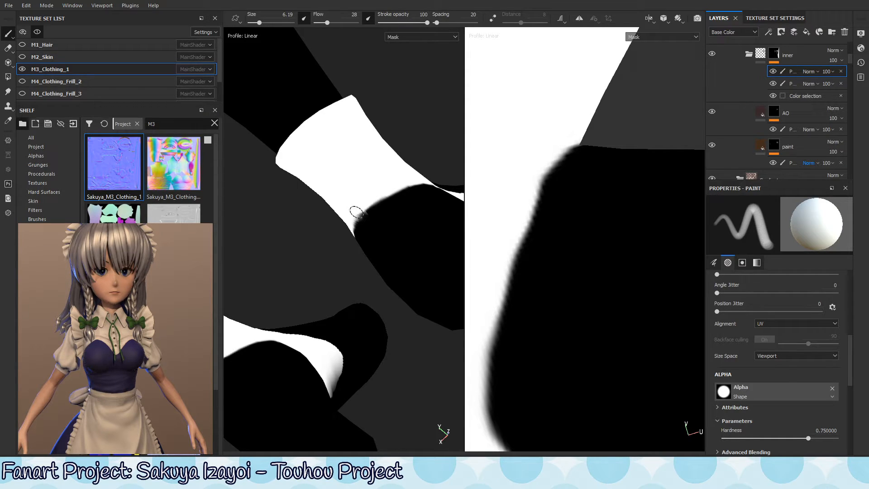
Step: Return to the Material view and examine the leather edge and shading around the heels of both boots
alt+right_drag(390, 190, 223, 341)
alt+right_drag(407, 253, 217, 298)
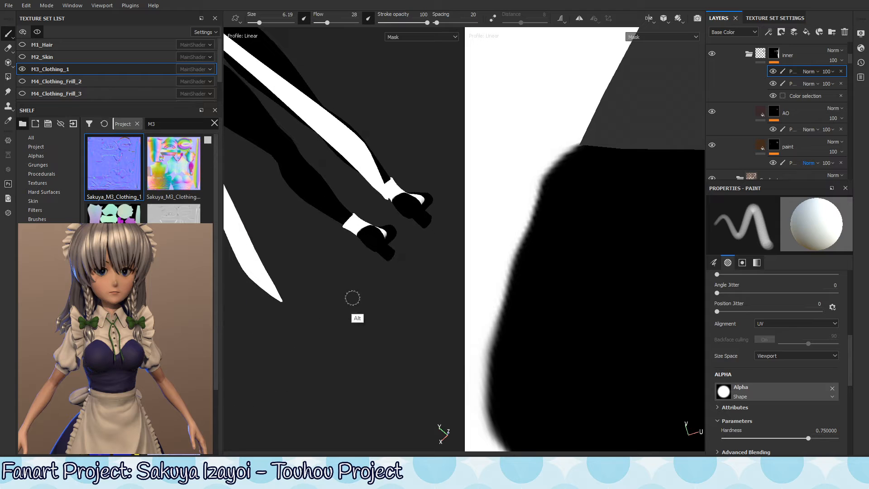
mouse_move(354, 299)
alt+mouse_down()
mouse_move(389, 291)
mouse_move(378, 301)
mouse_move(371, 294)
alt+mouse_up()
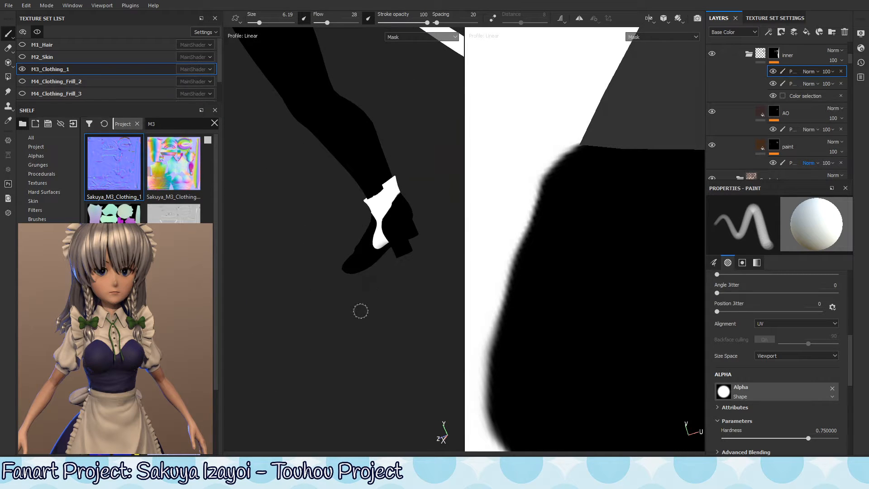
key(m)
alt+right_drag(366, 246, 485, 235)
alt+drag(393, 267, 360, 303)
alt+middle_drag(361, 303, 365, 272)
mouse_move(325, 242)
alt+mouse_down()
mouse_move(382, 245)
mouse_move(330, 258)
alt+mouse_up()
alt+right_drag(287, 299, 398, 272)
alt+drag(398, 271, 331, 271)
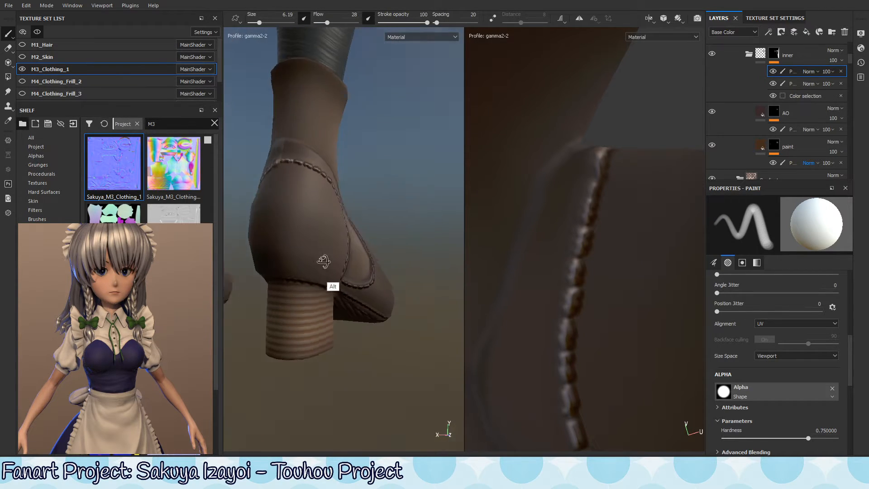
alt+right_drag(331, 271, 345, 260)
alt+drag(345, 261, 354, 267)
alt+right_drag(354, 267, 235, 295)
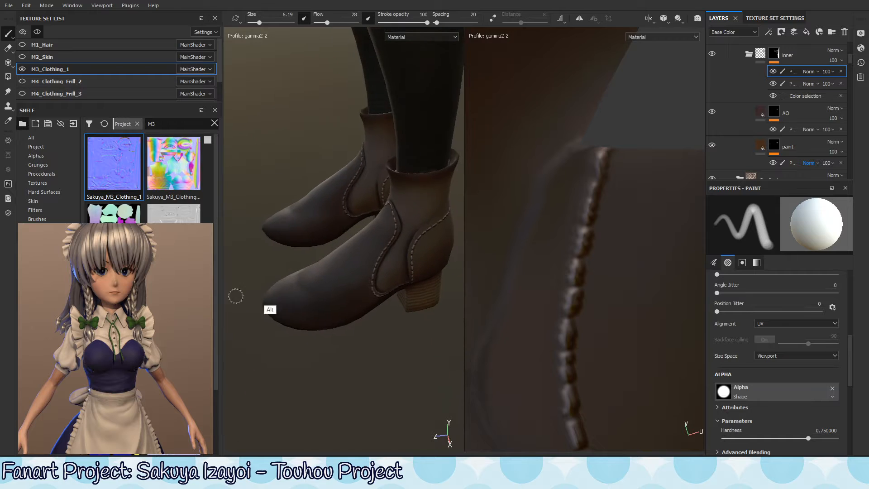
Step: Select the AO layer's paint effect, rotate the environment lighting, and touch up the shading along the heel's leather edge with black and white strokes
alt+drag(272, 286, 420, 235)
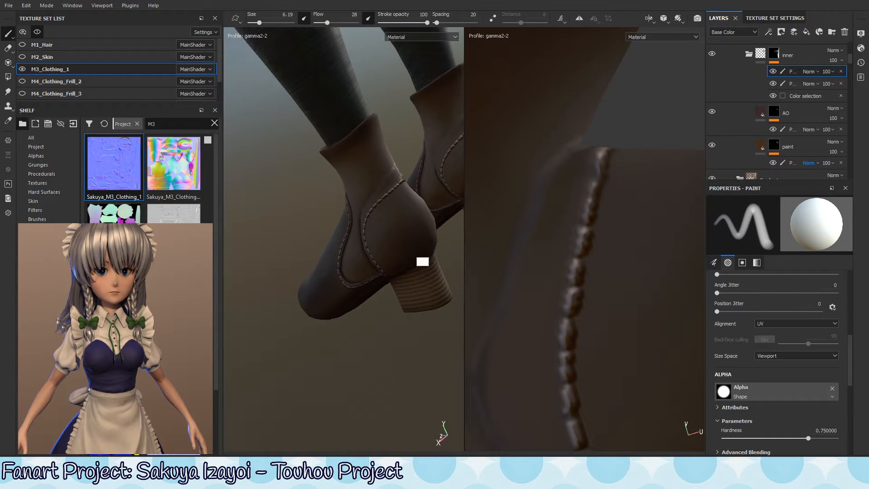
click(801, 129)
click(801, 124)
click(797, 126)
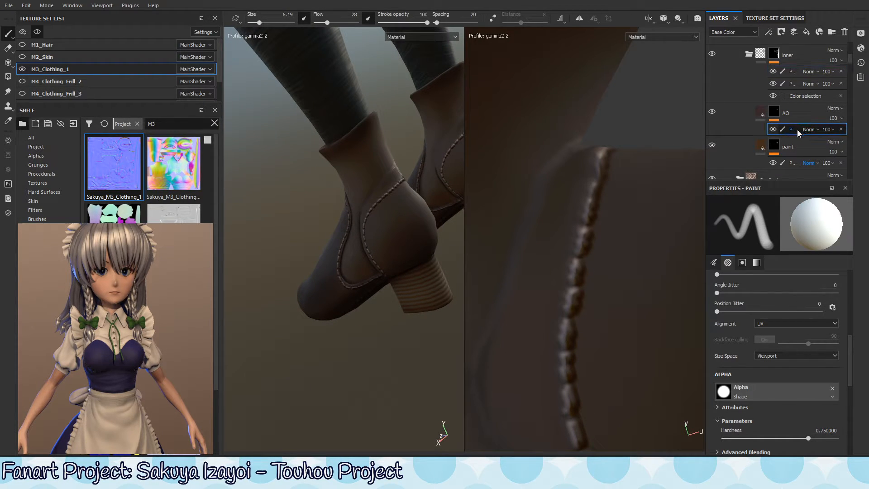
alt+right_drag(405, 231, 458, 212)
alt+drag(458, 211, 355, 213)
shift+right_drag(355, 213, 423, 203)
key(x)
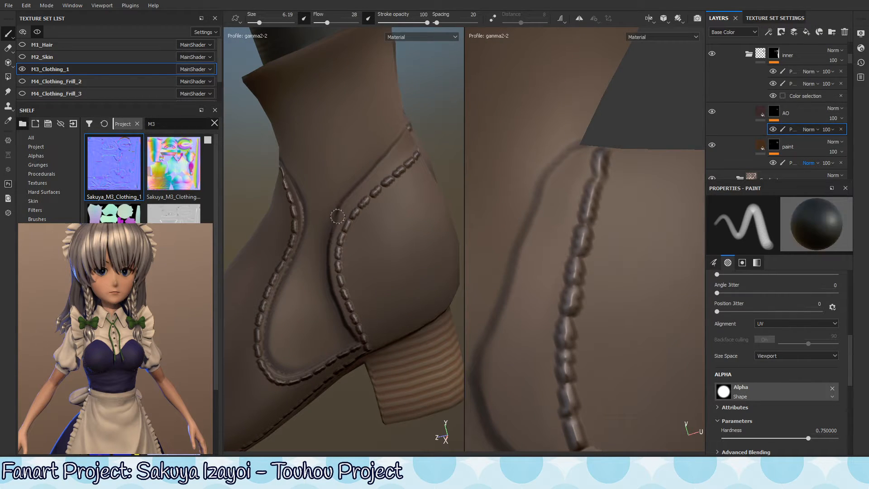
key(x)
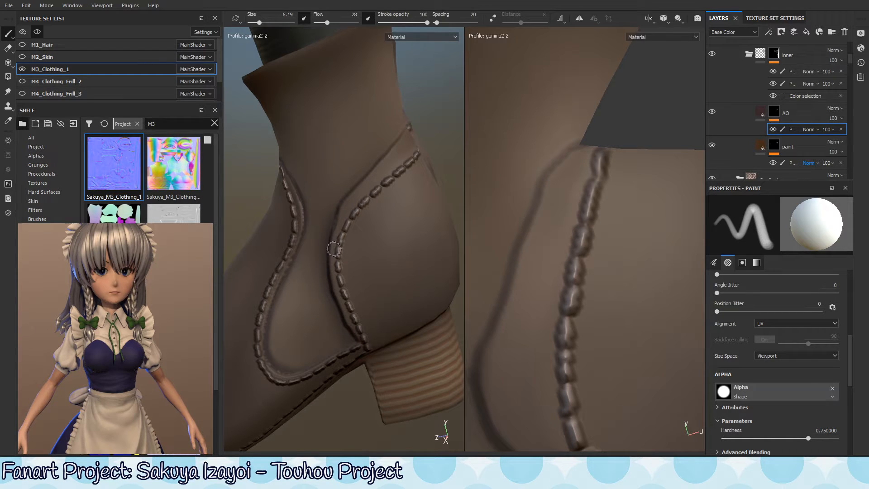
Step: Try shading strokes along the heel's leather edge with brush flow 76 and with flow 25, undoing each stroke
ctrl+drag(334, 249, 449, 216)
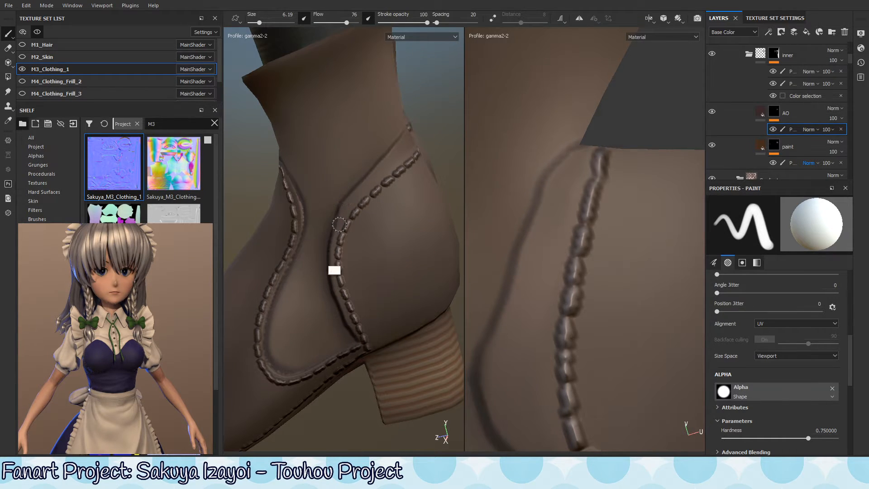
mouse_move(338, 245)
alt+mouse_down()
mouse_move(353, 193)
mouse_move(400, 210)
mouse_move(339, 262)
alt+mouse_up()
drag(369, 207, 319, 259)
key(ctrl+z)
mouse_move(379, 254)
ctrl+mouse_down()
mouse_move(274, 329)
mouse_move(262, 328)
ctrl+mouse_up()
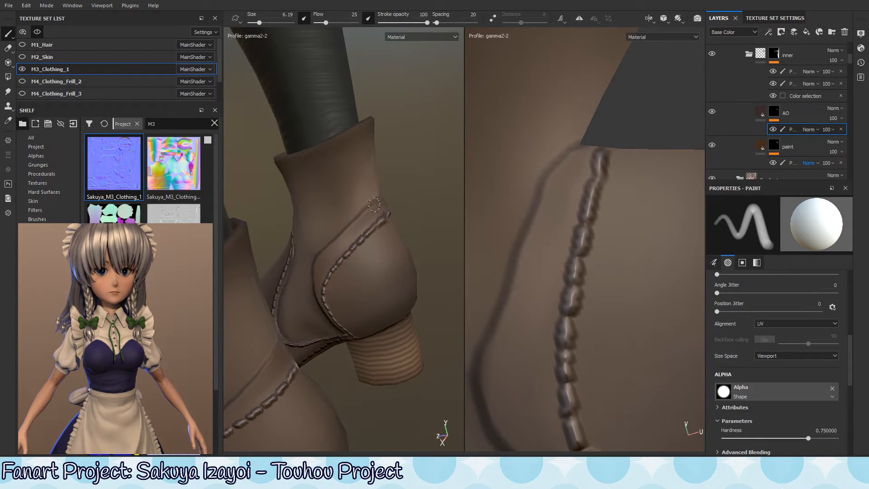
drag(373, 205, 320, 259)
key(ctrl+z)
Step: Set the brush flow to 5 and build up soft AO shading along the heel's leather edge, alternating white and black
mouse_move(376, 258)
ctrl+mouse_down()
mouse_move(345, 259)
mouse_move(330, 271)
ctrl+mouse_up()
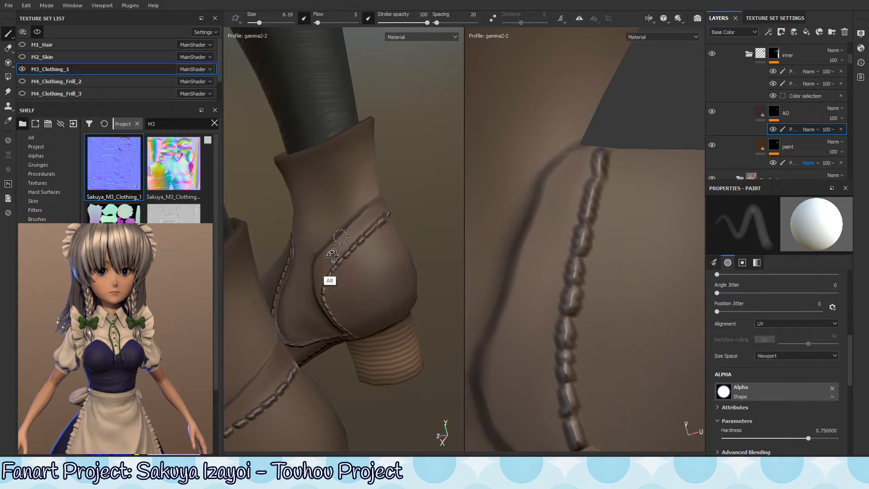
mouse_move(336, 250)
alt+mouse_down()
mouse_move(324, 250)
mouse_move(333, 275)
mouse_move(348, 264)
mouse_move(328, 254)
alt+mouse_up()
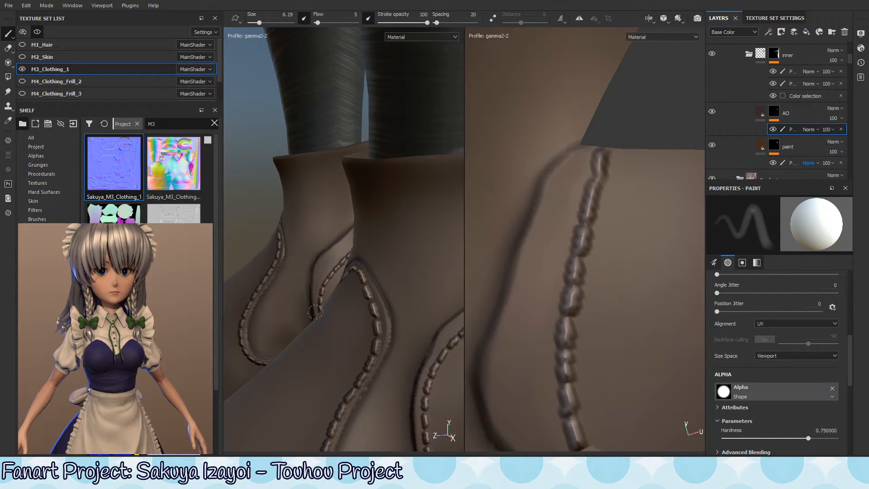
alt+drag(316, 312, 317, 266)
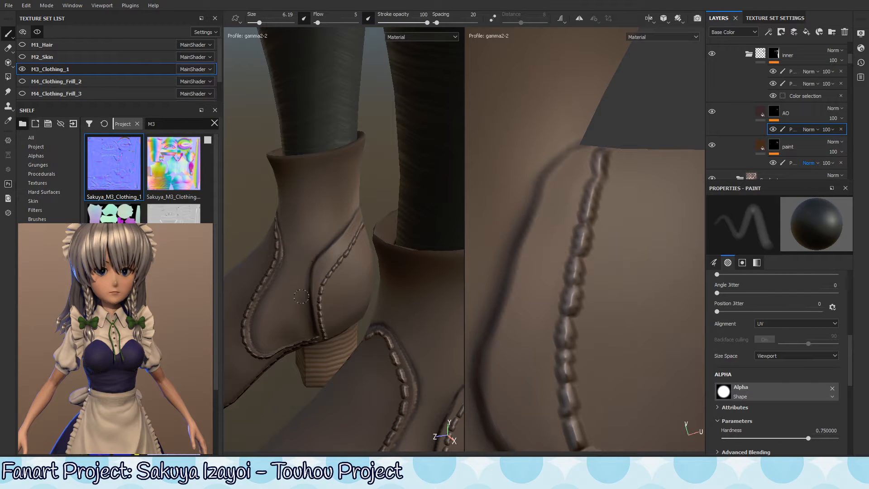
key(x)
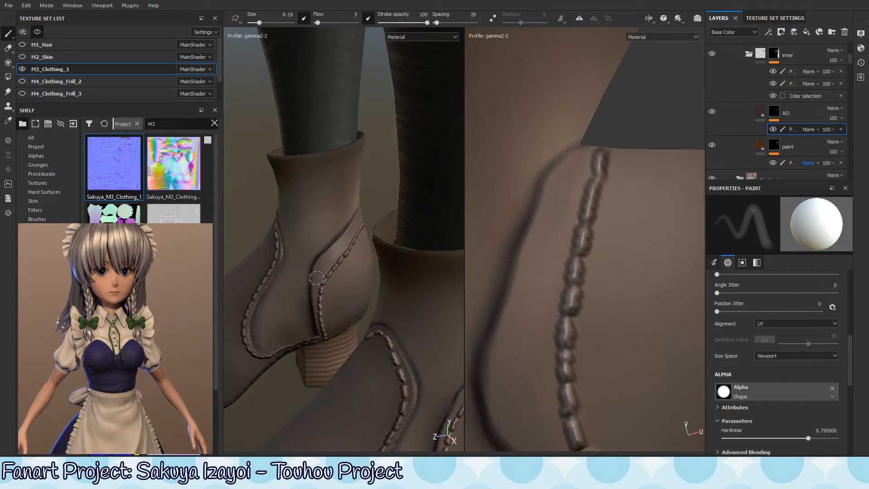
Step: Deepen the AO shading along the leather edge around the back of the heel with soft white strokes
alt+drag(351, 277, 373, 199)
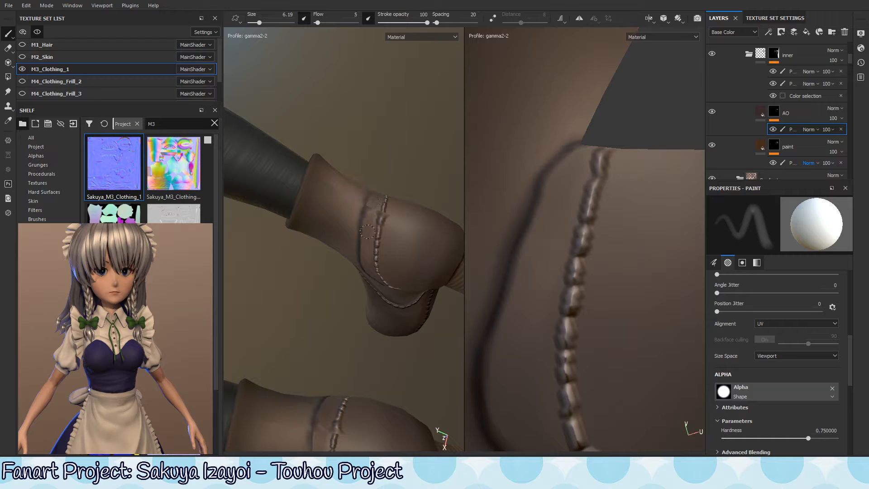
alt+drag(377, 238, 386, 232)
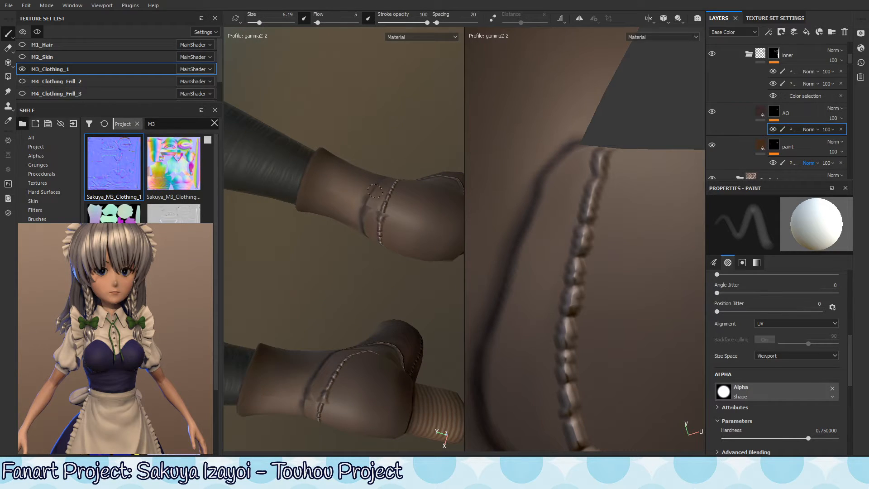
mouse_move(375, 191)
alt+mouse_down()
mouse_move(382, 205)
mouse_move(396, 196)
mouse_move(413, 159)
mouse_move(415, 188)
mouse_move(400, 164)
mouse_move(388, 174)
mouse_move(386, 201)
alt+mouse_up()
shift+right_drag(387, 200, 417, 182)
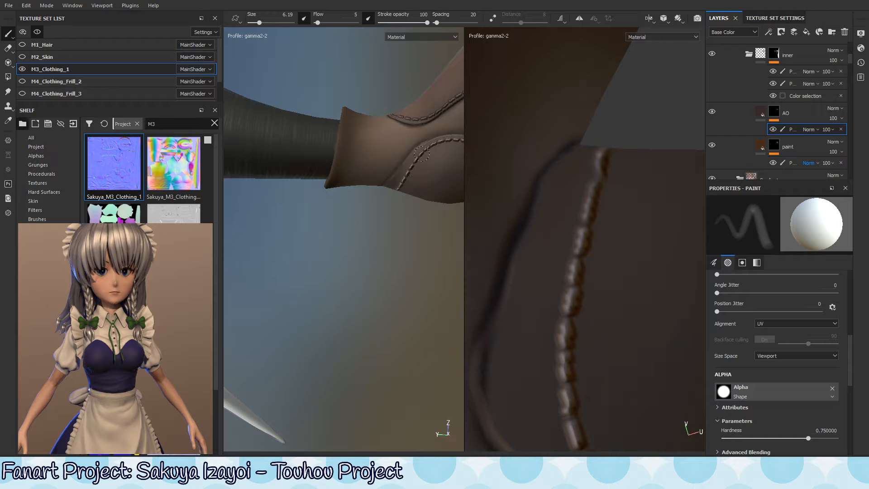
alt+drag(432, 181, 334, 163)
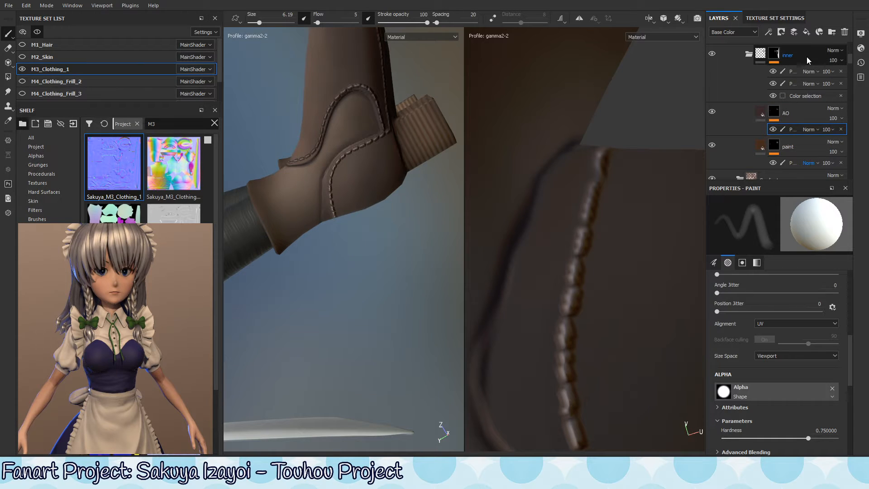
Step: Select the inner mask's top paint effect and inspect the leather edge above the heel up close
click(798, 72)
click(800, 72)
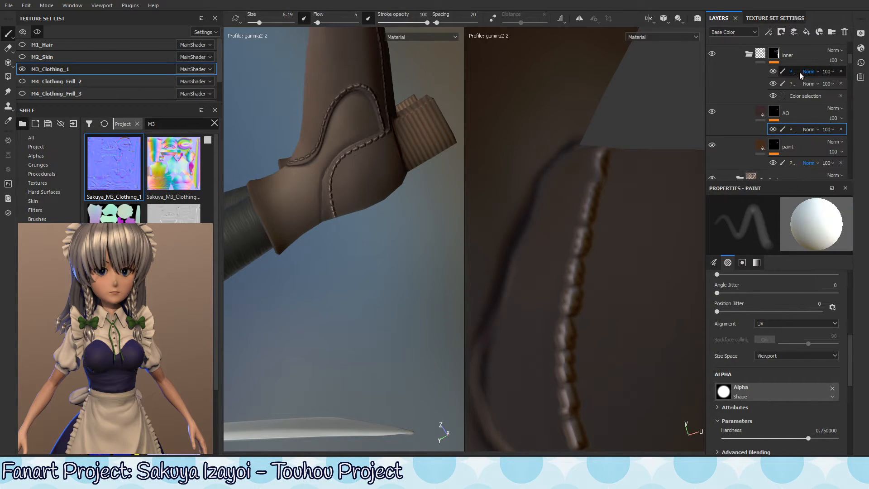
click(798, 69)
alt+drag(335, 161, 346, 142)
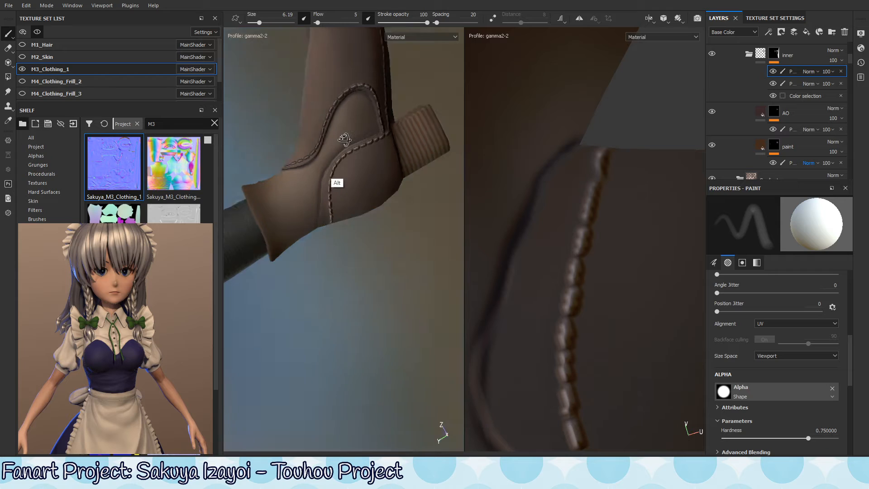
mouse_move(420, 141)
alt+right_down()
mouse_move(440, 132)
mouse_move(345, 163)
alt+right_up()
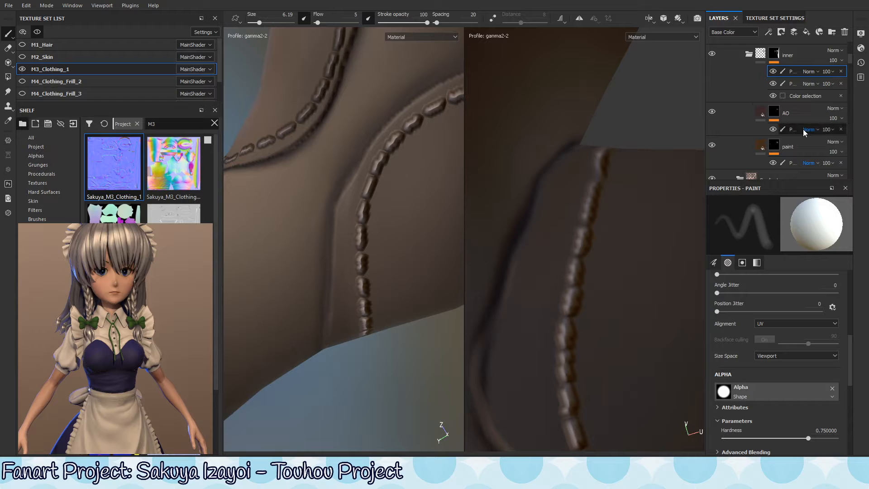
Step: Select the ShoeOver mask's paint effect, check its mask at the leather edge, set the brush flow to 100, and return to the Material view
drag(852, 57, 849, 83)
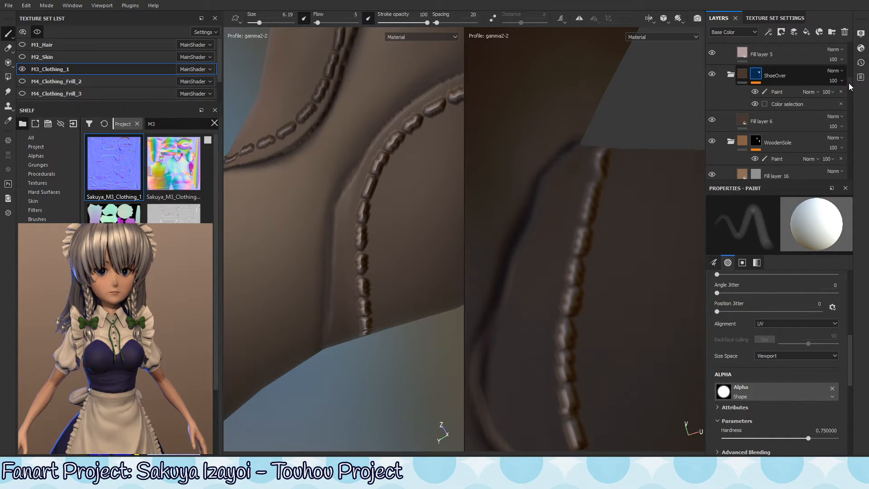
click(799, 90)
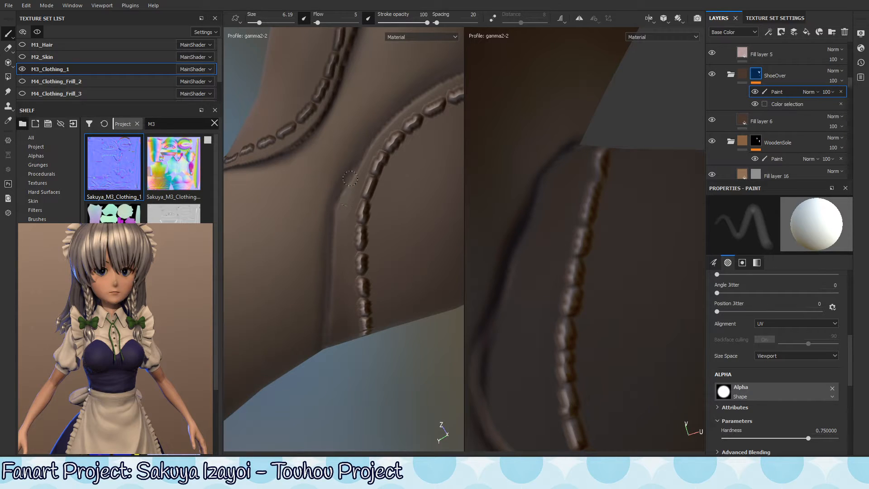
key(x)
key(x)
alt+right_drag(400, 183, 240, 315)
alt+right_drag(389, 271, 249, 355)
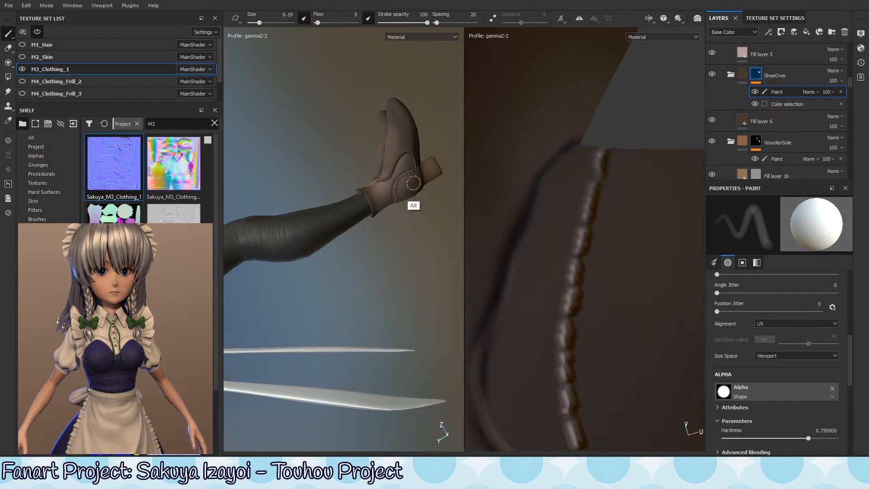
alt+drag(414, 183, 426, 228)
alt+right_drag(351, 207, 496, 213)
alt+middle_drag(415, 207, 373, 218)
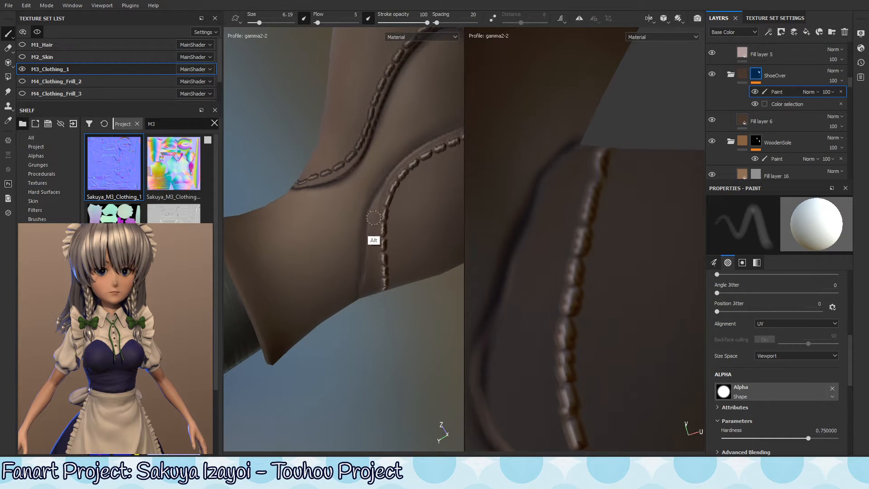
key(shift+c)
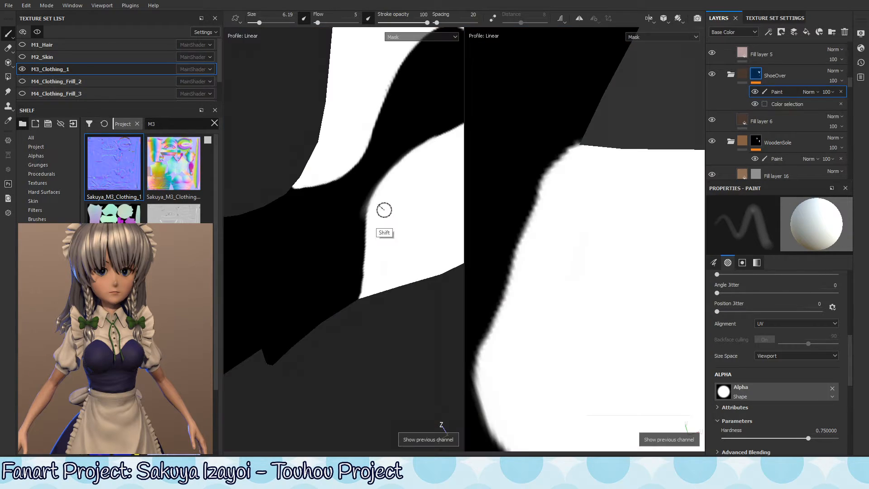
mouse_move(377, 200)
mouse_down()
mouse_move(419, 149)
mouse_move(380, 186)
mouse_move(376, 214)
mouse_move(415, 211)
mouse_move(398, 212)
mouse_up()
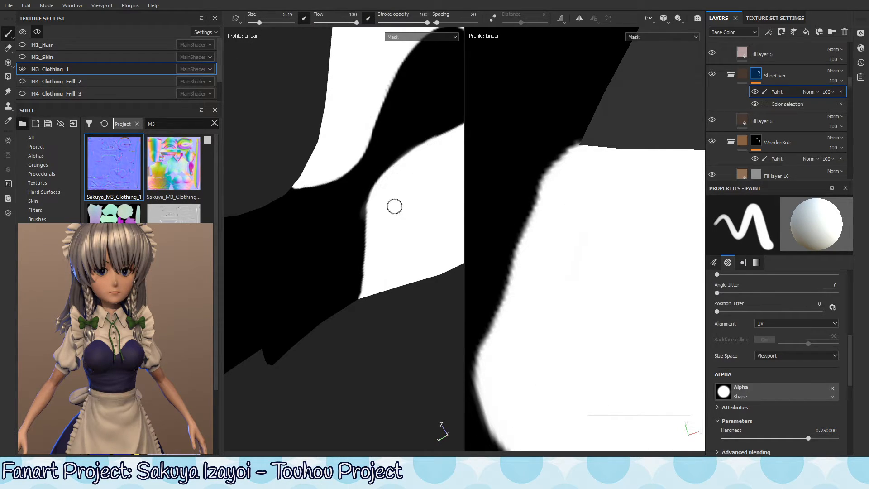
key(m)
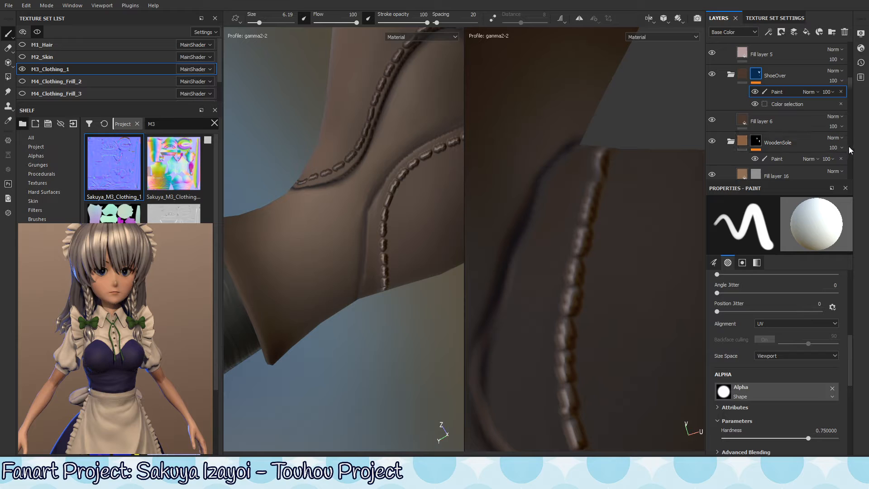
Step: Toggle the Outer folder's visibility off and on to compare the shading, and select its mask
drag(852, 82, 852, 62)
scroll(846, 66, up, 3)
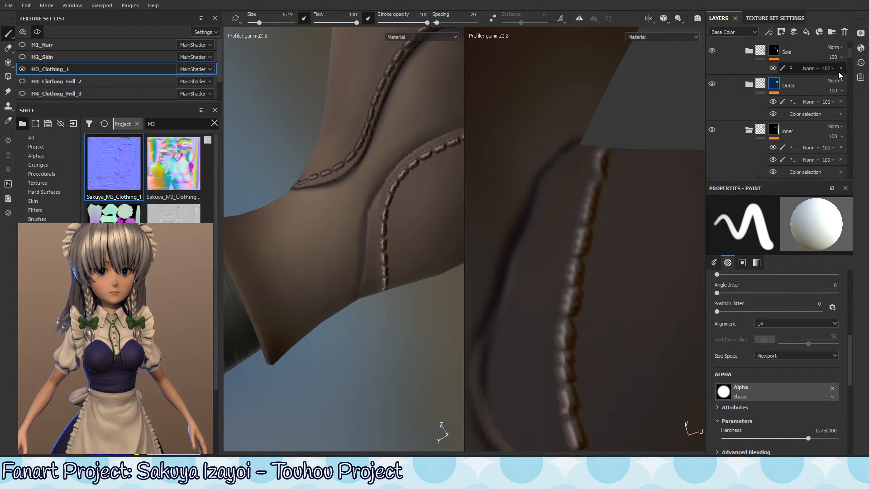
click(711, 83)
click(709, 83)
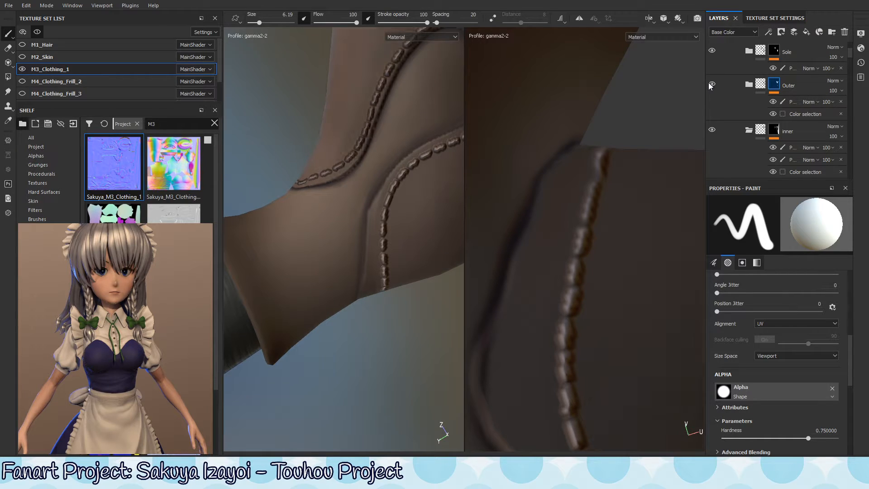
click(778, 83)
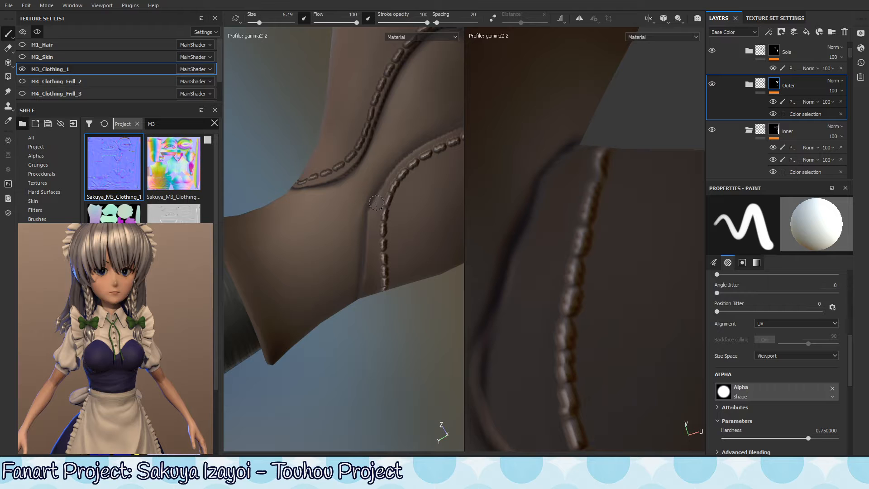
Step: Examine how the leather edge, shading and stitching line up across the back heel seam
alt+drag(373, 228, 408, 239)
alt+right_drag(408, 238, 413, 267)
alt+drag(412, 267, 387, 260)
shift+right_drag(393, 258, 355, 331)
alt+right_drag(430, 256, 497, 289)
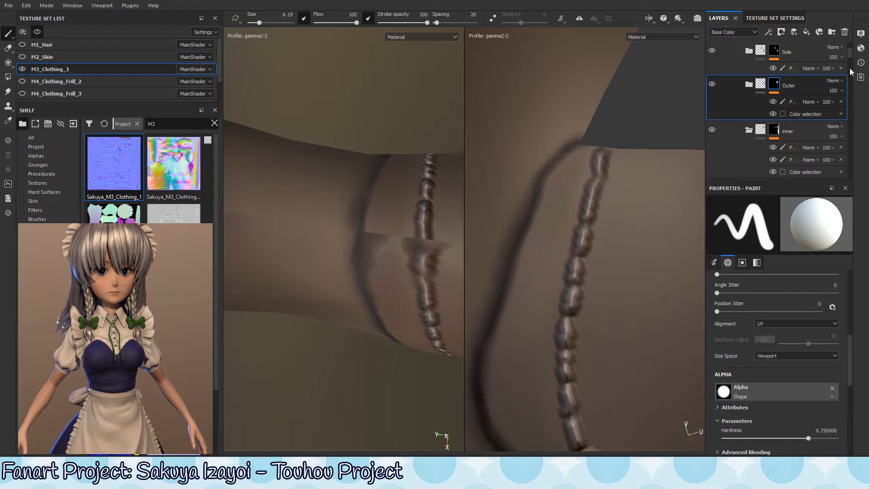
alt+right_drag(289, 344, 417, 156)
alt+right_drag(388, 245, 511, 389)
alt+middle_drag(414, 403, 408, 296)
alt+right_drag(408, 297, 548, 295)
alt+middle_drag(385, 229, 399, 272)
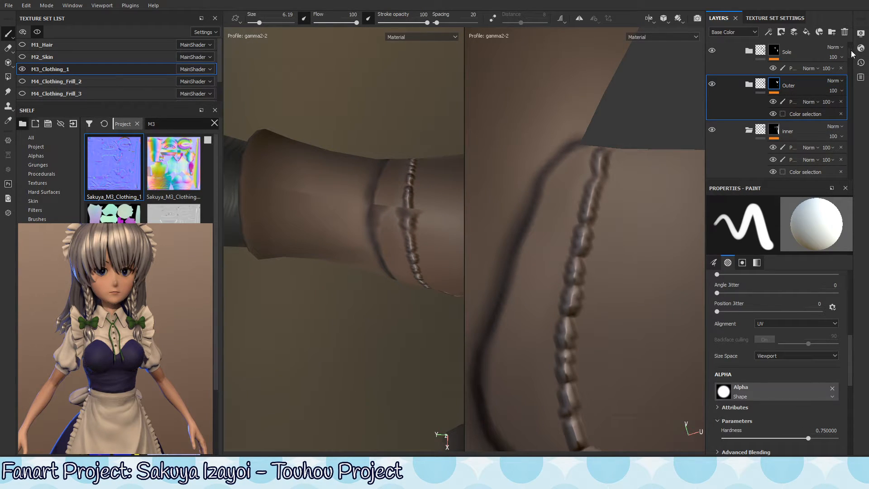
Step: Toggle the AO layer's visibility off and on to compare the shading at the heel seam
mouse_move(852, 50)
mouse_down()
mouse_move(852, 32)
mouse_move(853, 70)
mouse_up()
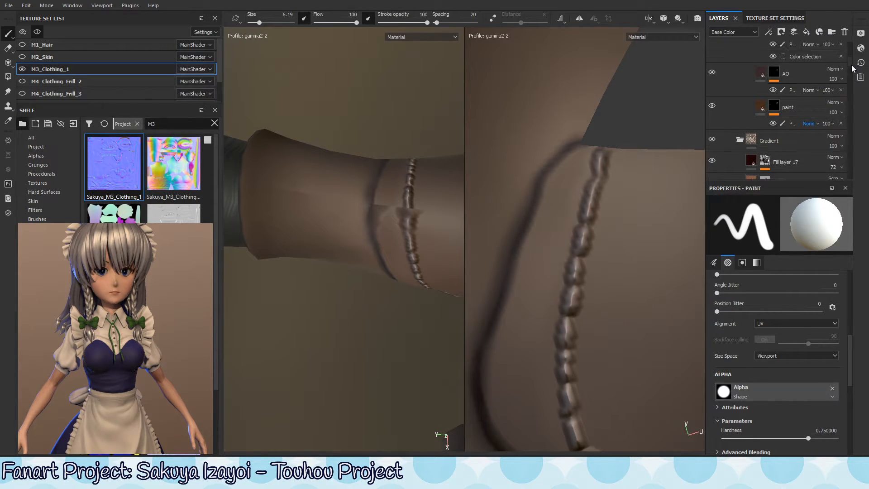
click(711, 80)
click(711, 80)
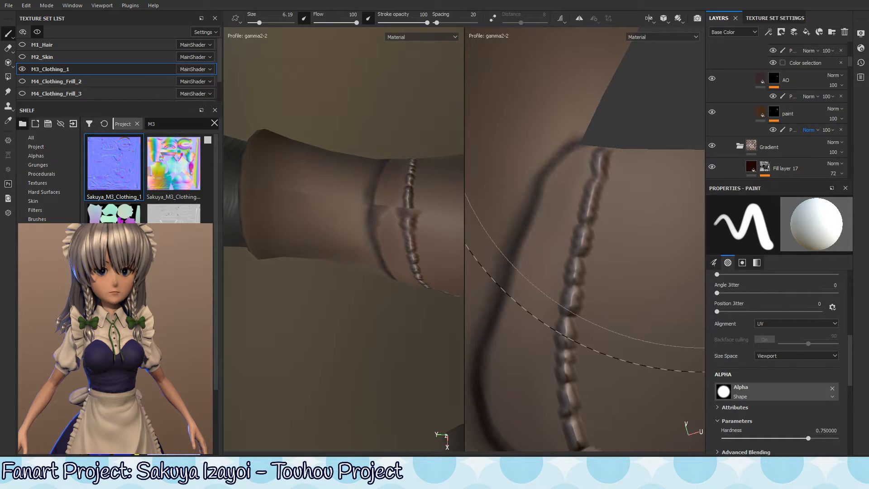
Step: Refine the ShoeOver mask's paint along the leather edge at the heel seam with a size 5.33 brush at 0.4 hardness
drag(849, 66, 850, 78)
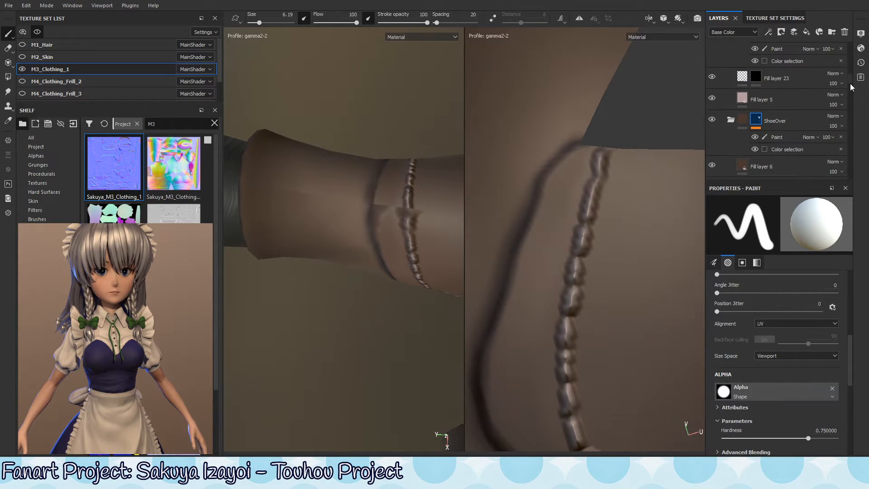
click(774, 137)
alt+drag(390, 276, 392, 287)
key(c)
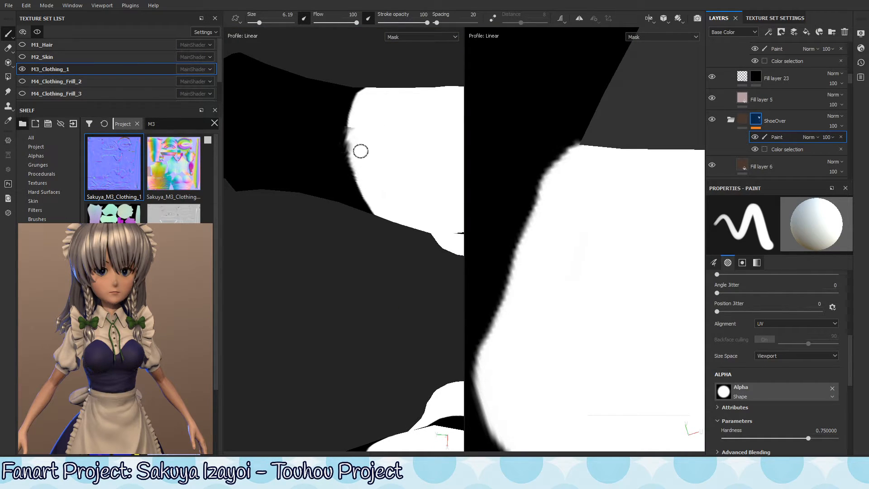
mouse_move(359, 130)
ctrl+right_down()
mouse_move(318, 163)
mouse_move(327, 163)
mouse_move(313, 163)
ctrl+right_up()
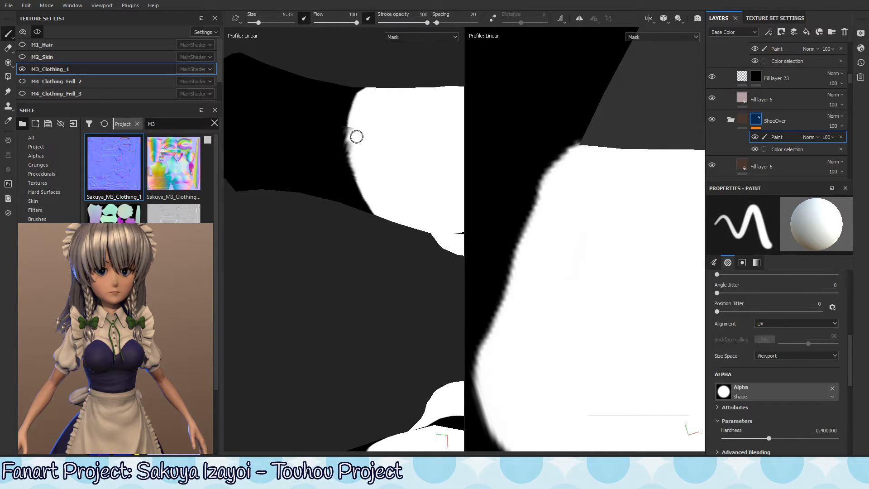
drag(356, 144, 358, 118)
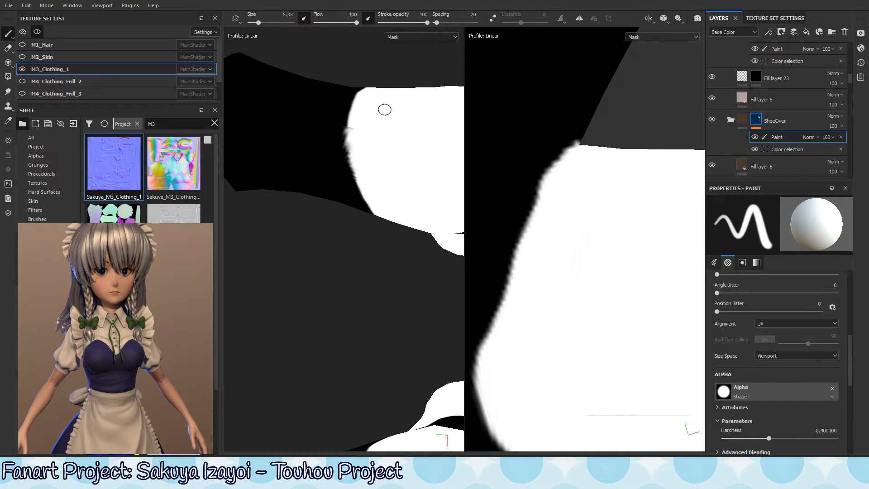
key(m)
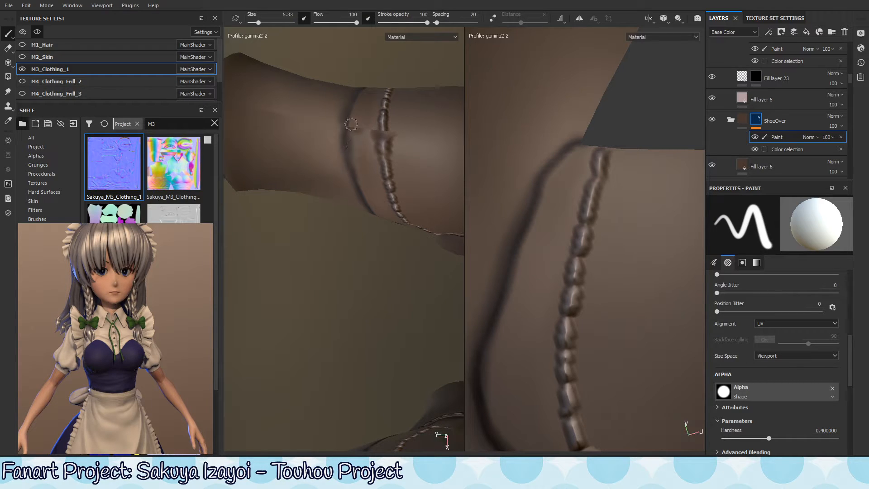
drag(356, 155, 347, 120)
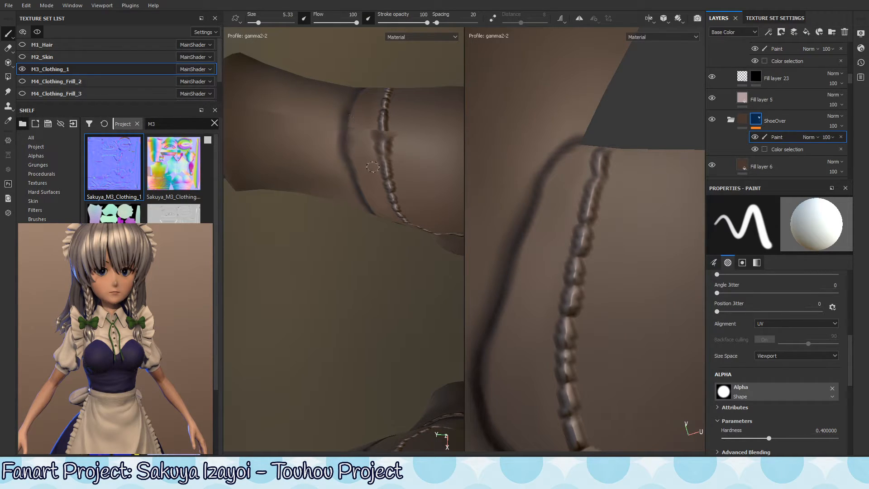
key(x)
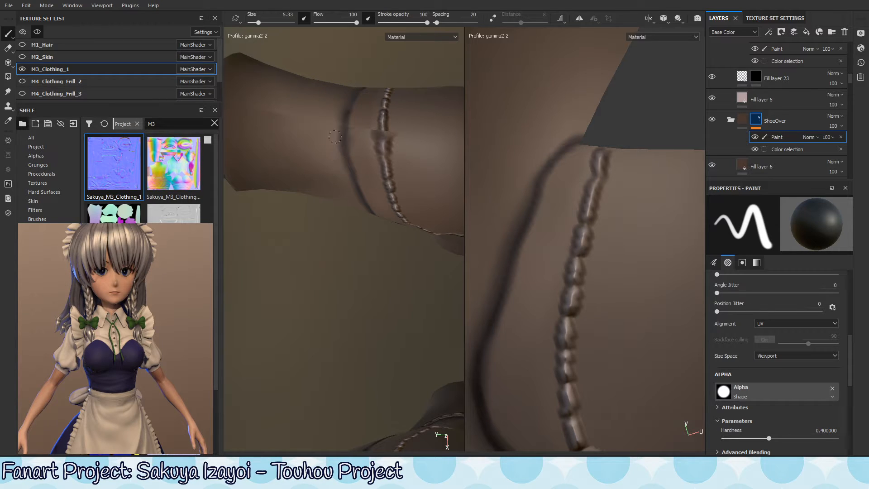
Step: Touch up the leather edge on the back of the heel in the ShoeOver mask, undoing a misplaced stroke
alt+right_drag(383, 204, 182, 432)
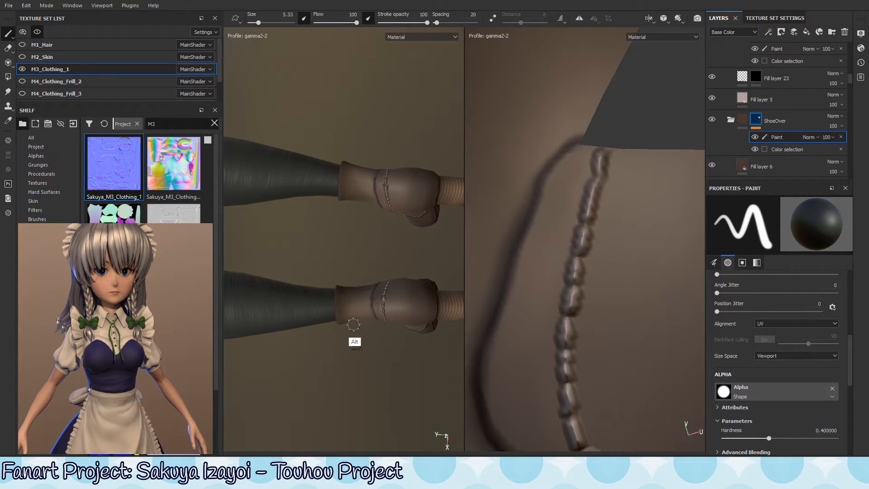
alt+drag(392, 163, 451, 182)
alt+right_drag(454, 182, 452, 159)
key(x)
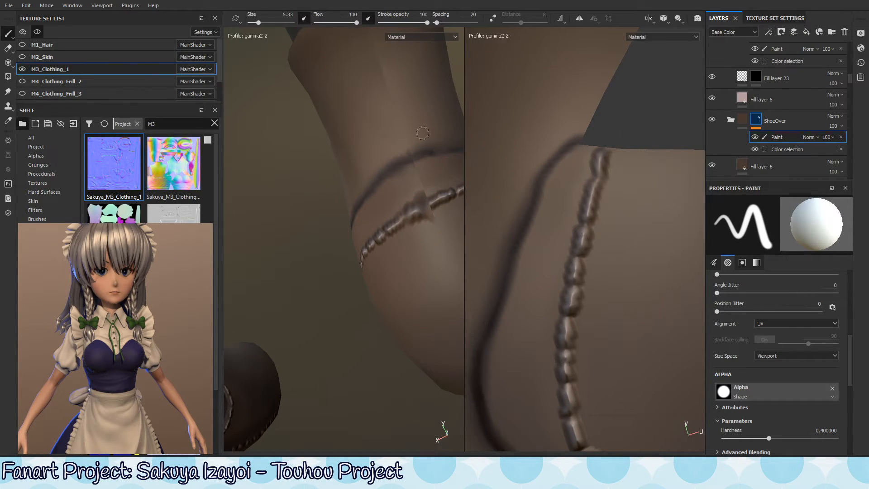
drag(356, 189, 429, 141)
key(ctrl+z)
key(x)
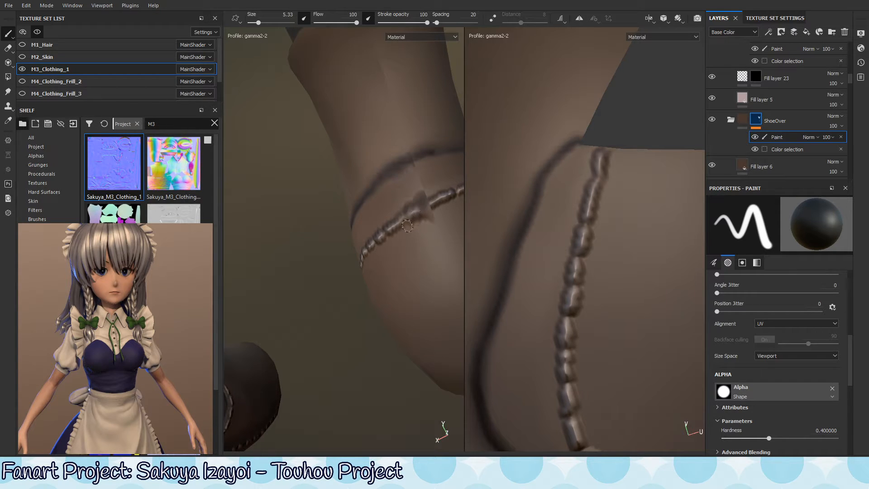
alt+right_drag(415, 207, 226, 273)
key(x)
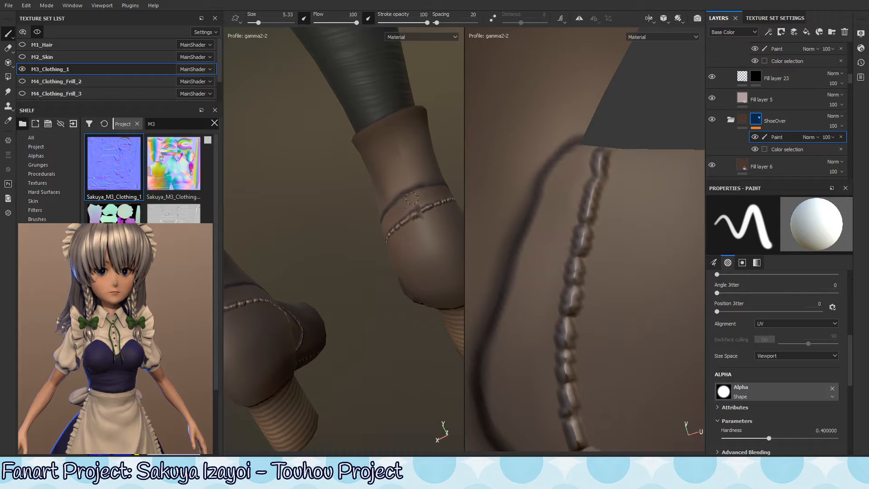
alt+drag(398, 218, 413, 196)
mouse_move(380, 226)
mouse_down()
mouse_move(392, 215)
mouse_move(414, 235)
mouse_move(382, 240)
mouse_move(461, 240)
mouse_up()
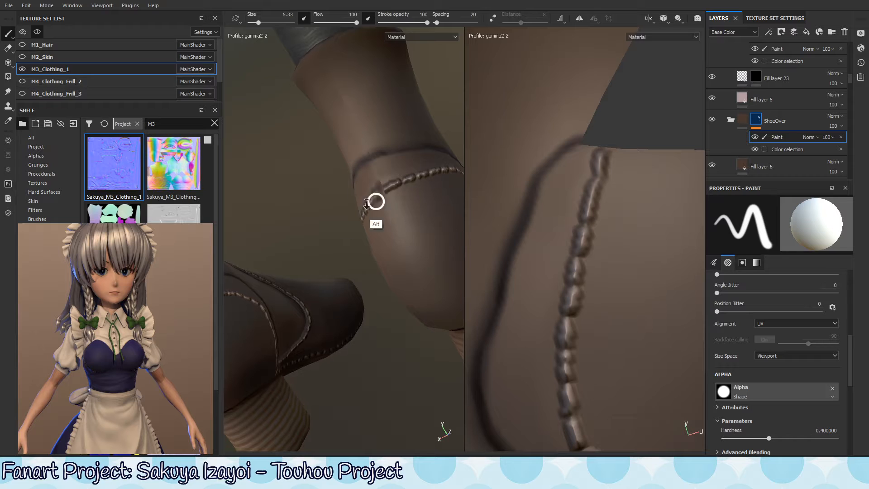
Step: Examine how the leather edge runs around the back of the heel from behind and from the side
alt+right_drag(374, 199, 389, 242)
alt+shift+drag(389, 242, 359, 248)
alt+right_drag(355, 289, 643, 253)
alt+middle_drag(362, 229, 337, 287)
alt+drag(336, 287, 334, 273)
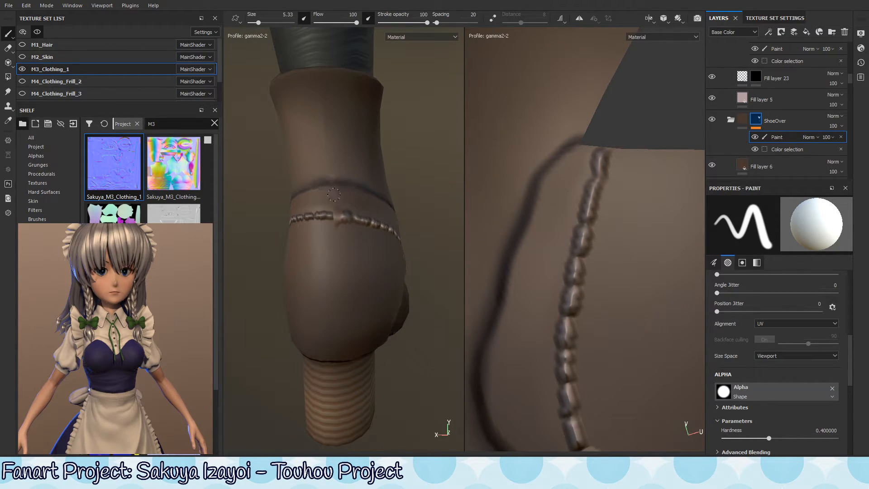
alt+drag(354, 281, 343, 244)
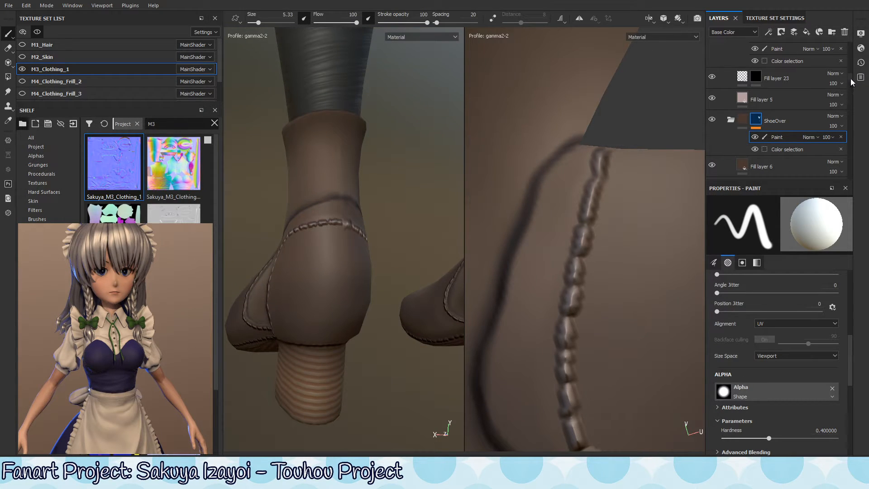
Step: Select the Stitch mask's paint effect and toggle its visibility off and on to compare the heel stitching
mouse_move(851, 82)
mouse_down()
mouse_move(851, 104)
mouse_move(852, 81)
mouse_up()
click(792, 93)
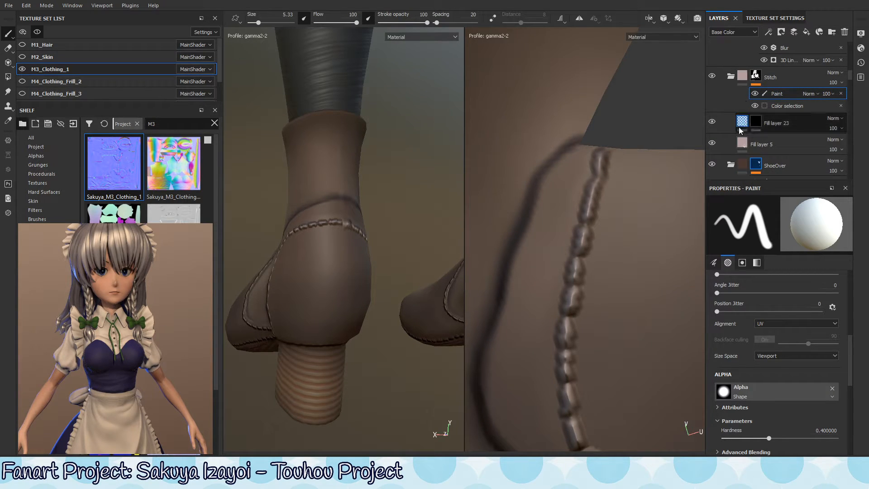
click(753, 94)
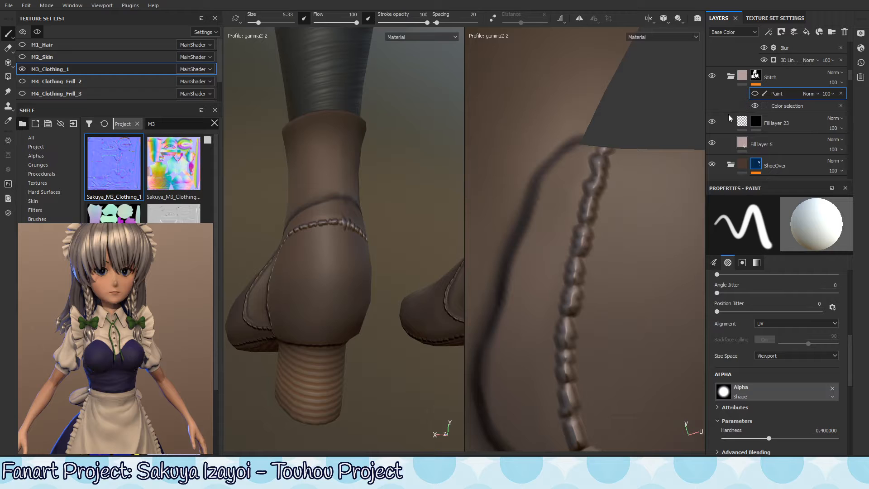
alt+drag(289, 281, 362, 283)
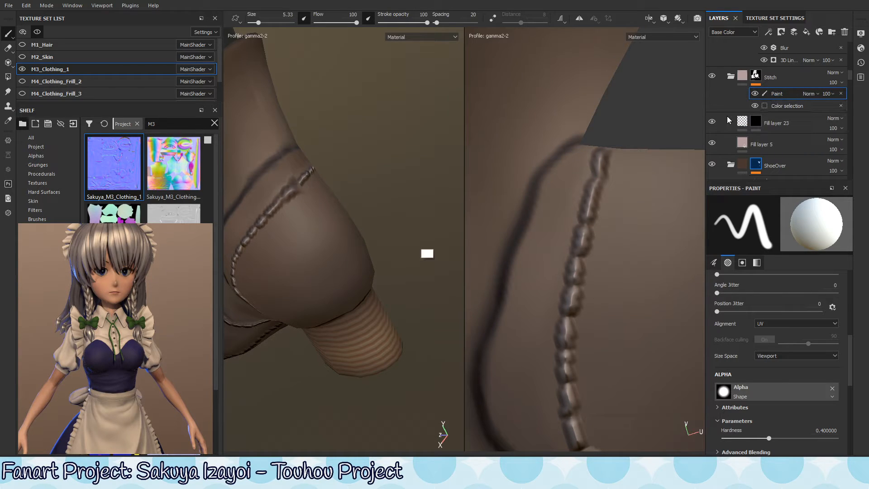
Step: Erase the stitching along the heel panel from the Stitch mask in black, using a size 9.67 brush at 0.375 hardness
mouse_move(420, 233)
alt+mouse_down()
mouse_move(370, 216)
mouse_move(370, 190)
alt+mouse_up()
key(x)
ctrl+right_drag(364, 192, 374, 199)
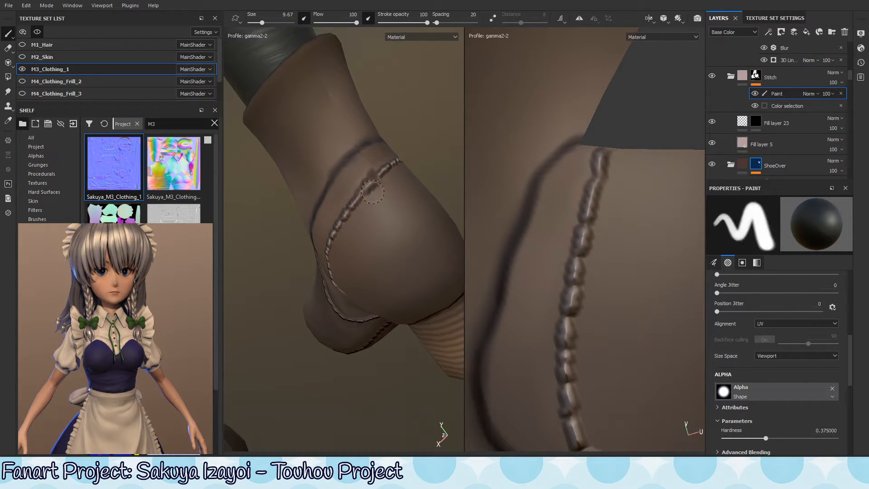
mouse_move(380, 179)
mouse_down()
mouse_move(356, 196)
mouse_move(389, 179)
mouse_move(394, 164)
mouse_move(407, 181)
mouse_move(312, 255)
mouse_move(434, 186)
mouse_move(383, 216)
mouse_move(417, 196)
mouse_move(353, 219)
mouse_move(338, 236)
mouse_up()
alt+right_drag(354, 195, 480, 204)
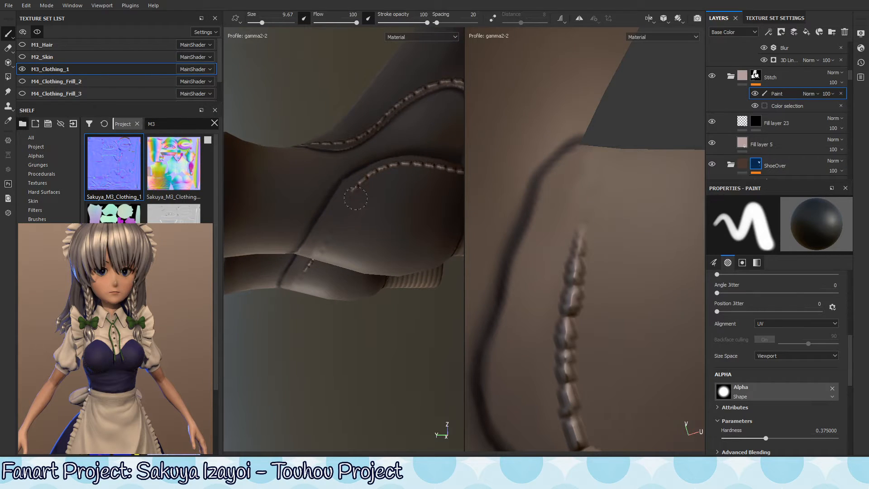
mouse_move(354, 205)
alt+mouse_down()
mouse_move(374, 222)
mouse_move(353, 210)
mouse_move(387, 197)
mouse_move(377, 215)
mouse_move(436, 198)
alt+mouse_up()
alt+right_drag(437, 198, 487, 202)
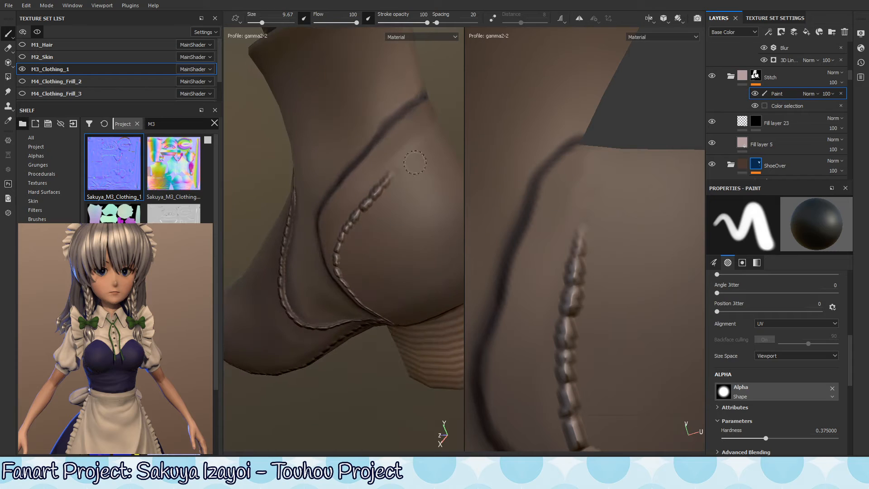
mouse_move(392, 177)
mouse_down()
mouse_move(346, 226)
mouse_move(339, 257)
mouse_move(354, 240)
mouse_move(352, 218)
mouse_move(335, 258)
mouse_up()
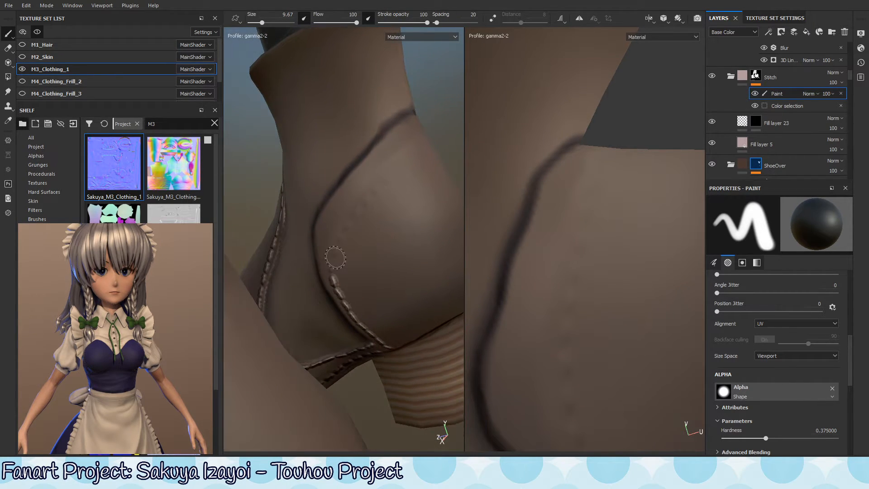
Step: Paint separate white stitches following the heel panel's leather edge with a size 1.66 brush at 0.25 hardness
ctrl+right_drag(333, 278, 324, 298)
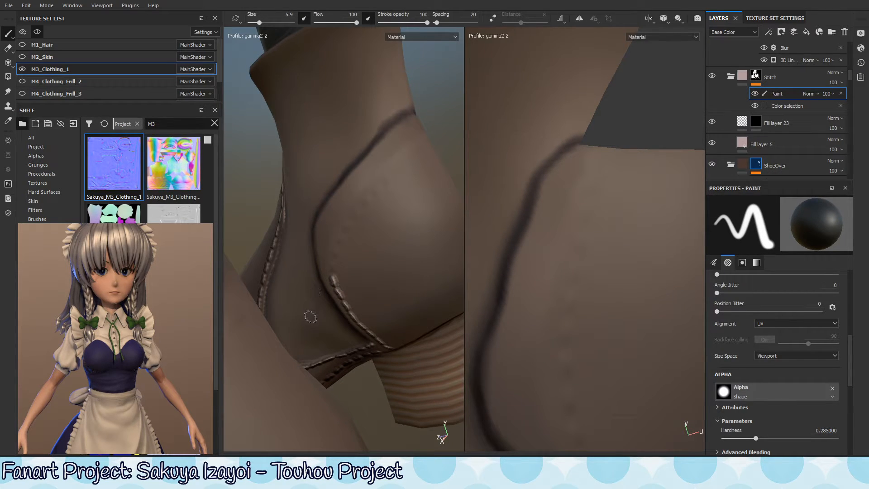
key(x)
ctrl+right_drag(331, 270, 320, 275)
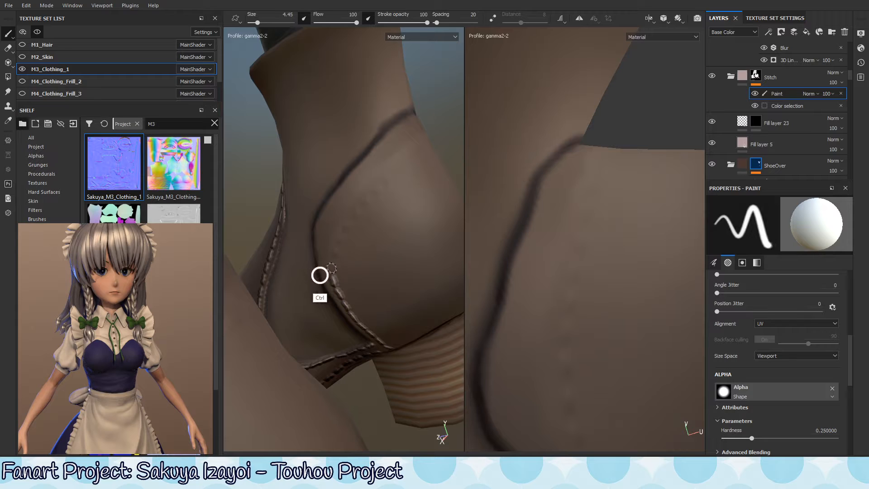
ctrl+drag(523, 237, 510, 248)
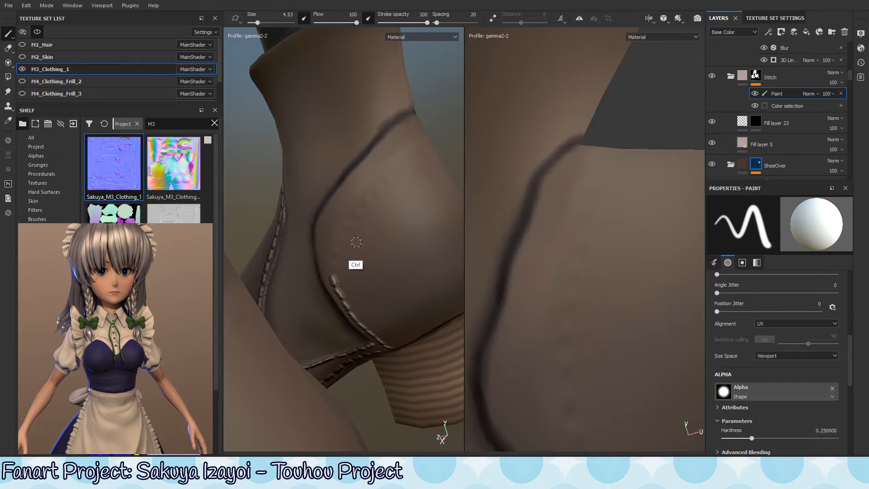
ctrl+right_drag(326, 271, 330, 267)
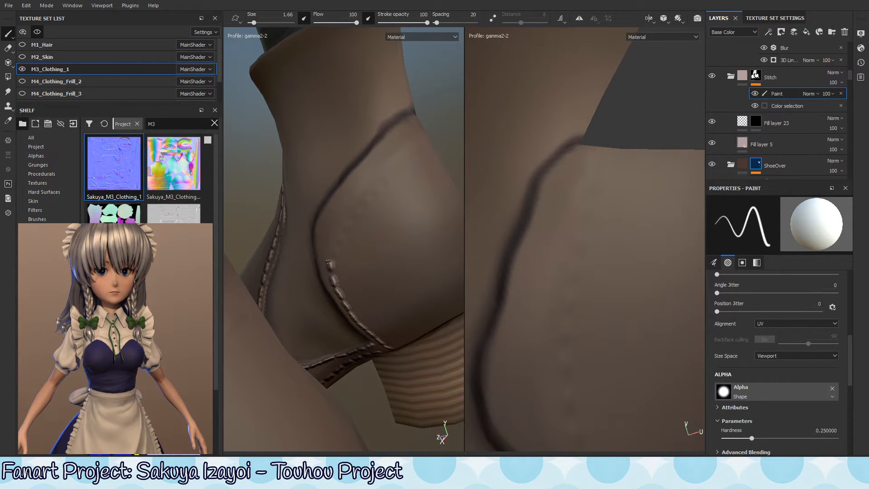
key(ctrl+z)
click(325, 249)
click(326, 232)
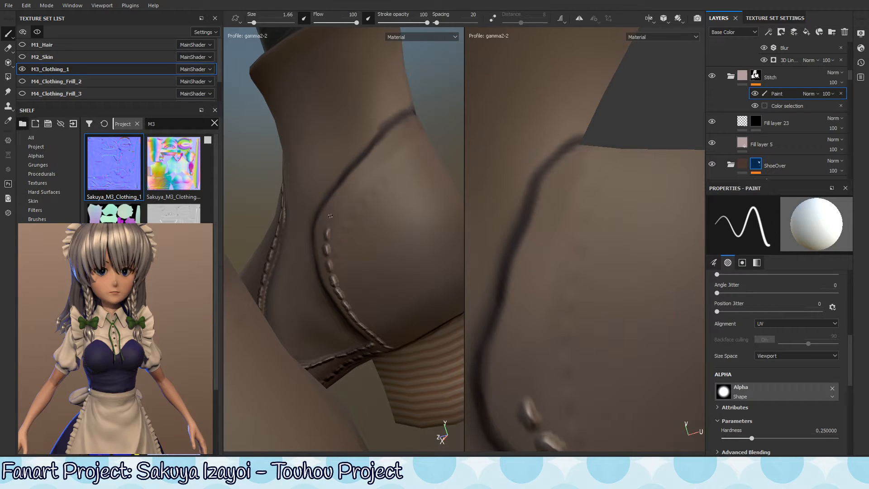
click(333, 217)
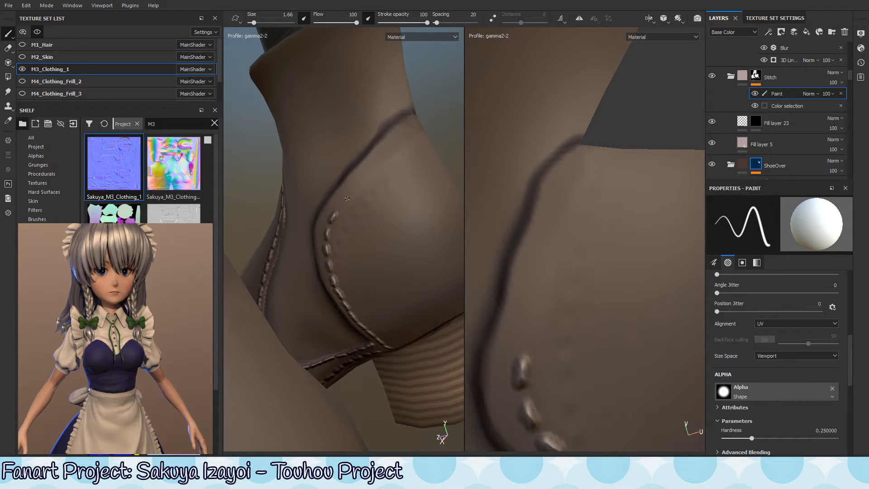
click(342, 208)
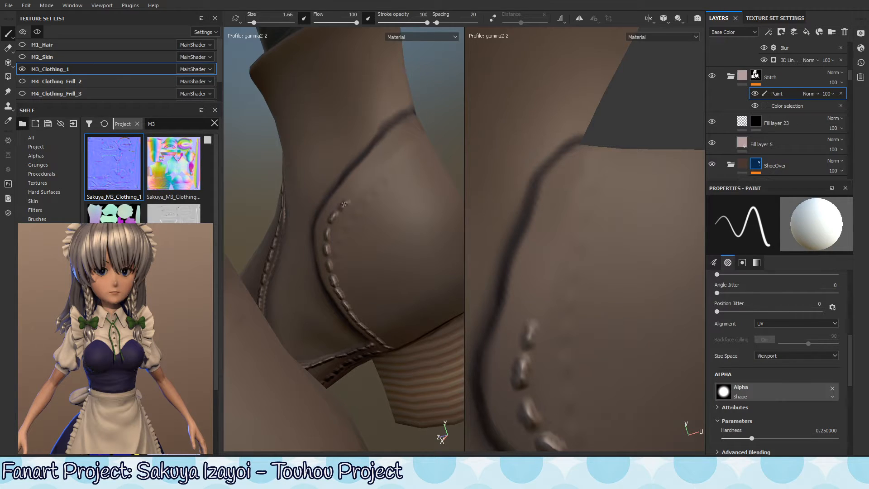
click(355, 189)
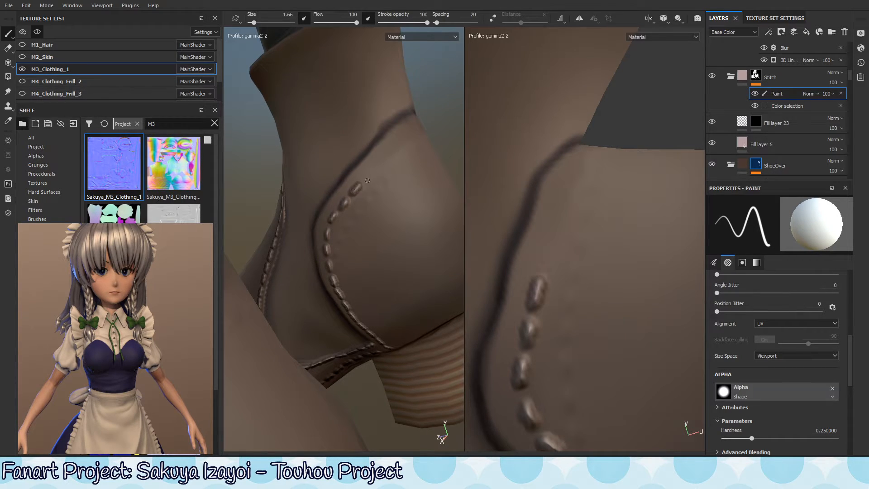
Step: Continue the row of separate stitches up to the heel seam, undoing and repainting the misplaced ones
click(367, 177)
key(ctrl+z)
drag(367, 177, 370, 172)
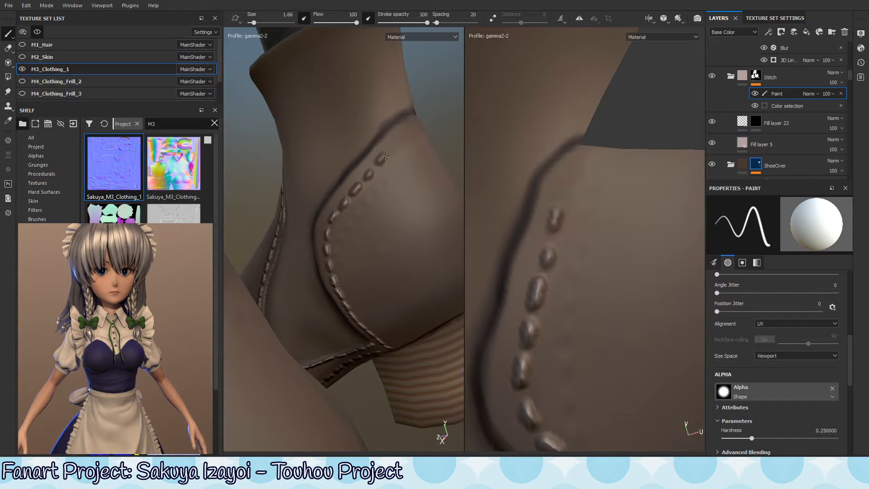
key(ctrl+z)
key(ctrl+z)
key(ctrl+z)
mouse_move(402, 142)
mouse_down()
mouse_move(390, 208)
mouse_move(413, 285)
mouse_move(409, 264)
mouse_move(439, 213)
mouse_move(406, 244)
mouse_up()
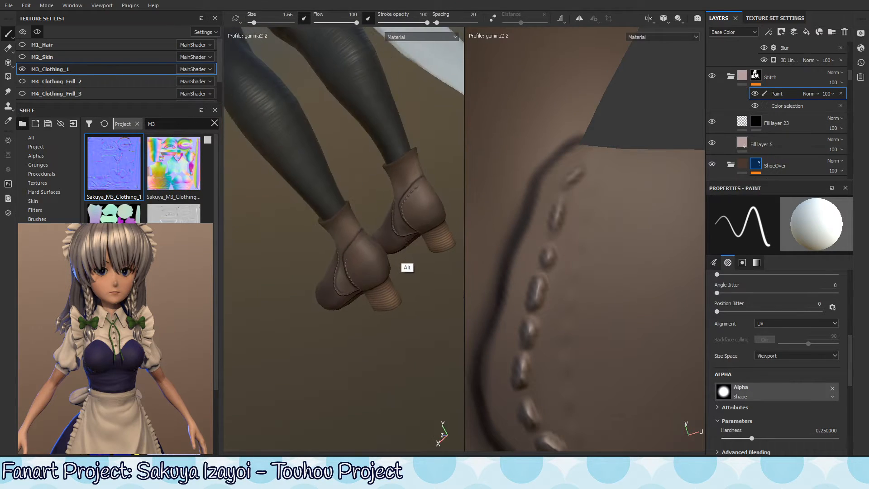
Step: Thicken the upper stitches near the heel seam to match the rest of the row
alt+middle_drag(407, 245, 380, 259)
alt+right_drag(381, 259, 423, 197)
alt+middle_drag(423, 197, 365, 199)
alt+drag(365, 200, 399, 172)
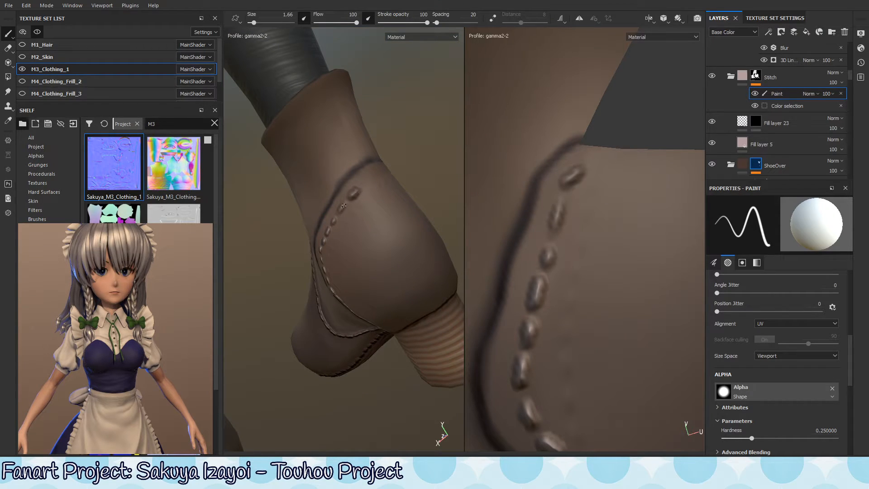
alt+drag(341, 209, 335, 219)
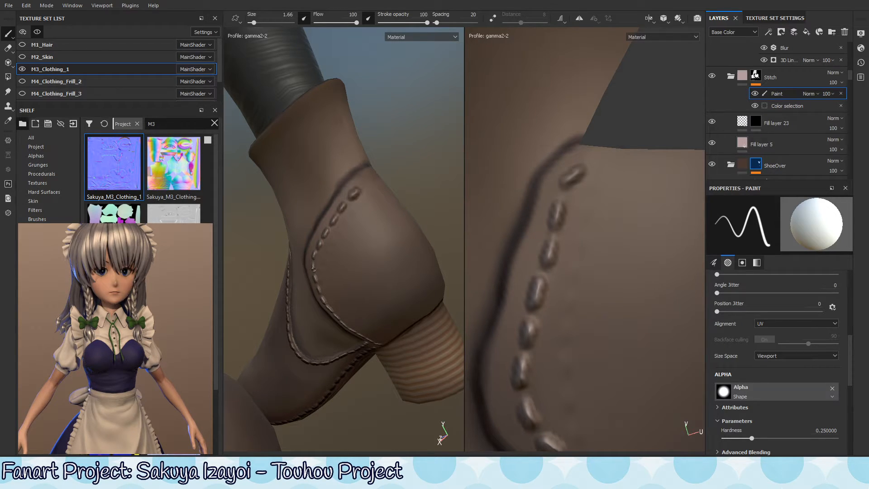
Step: Trim the topmost stitch beside the heel seam by painting over it in black
alt+right_drag(386, 245, 327, 305)
alt+right_drag(400, 243, 521, 248)
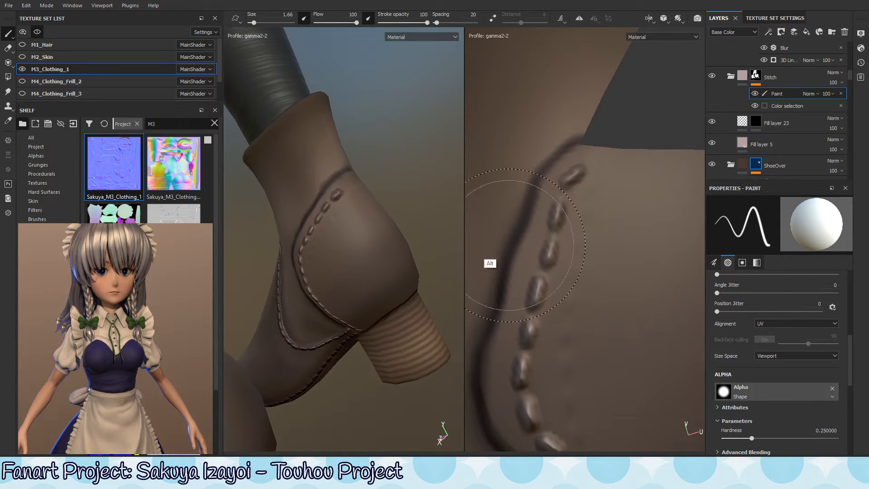
key(x)
drag(342, 193, 338, 196)
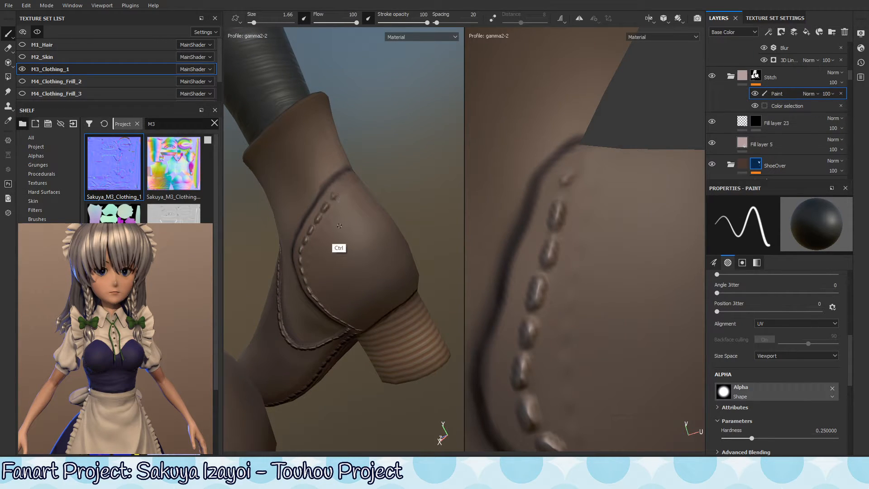
Step: Undo the last trim of the topmost stitch beside the heel seam and trim it again in black
key(ctrl+z)
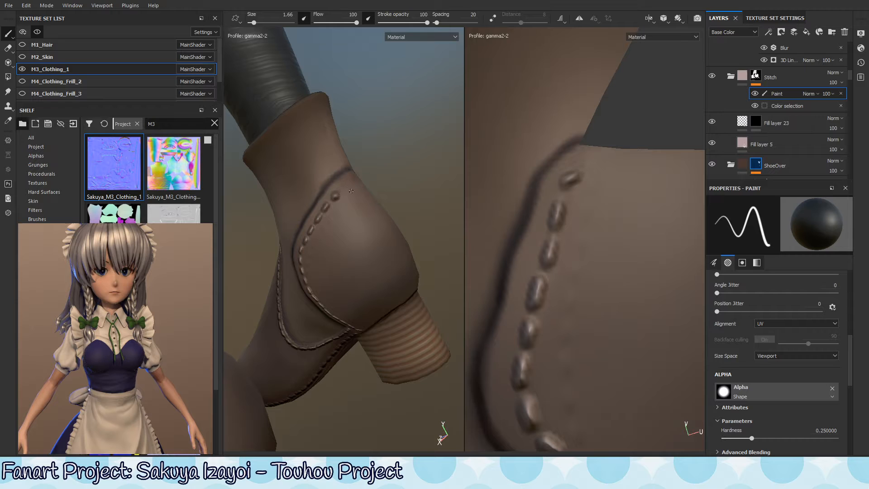
alt+right_drag(360, 182, 311, 338)
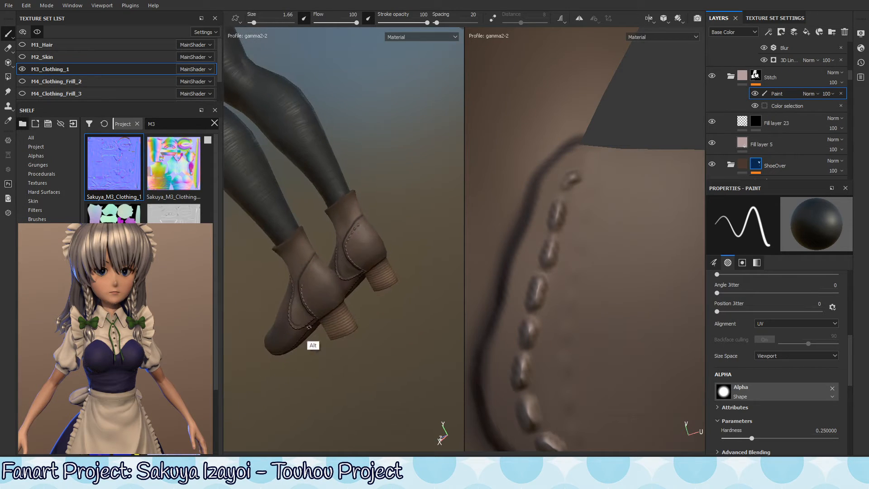
mouse_move(398, 223)
alt+mouse_down()
mouse_move(355, 270)
mouse_move(352, 228)
mouse_move(376, 241)
alt+mouse_up()
alt+right_drag(376, 240, 417, 207)
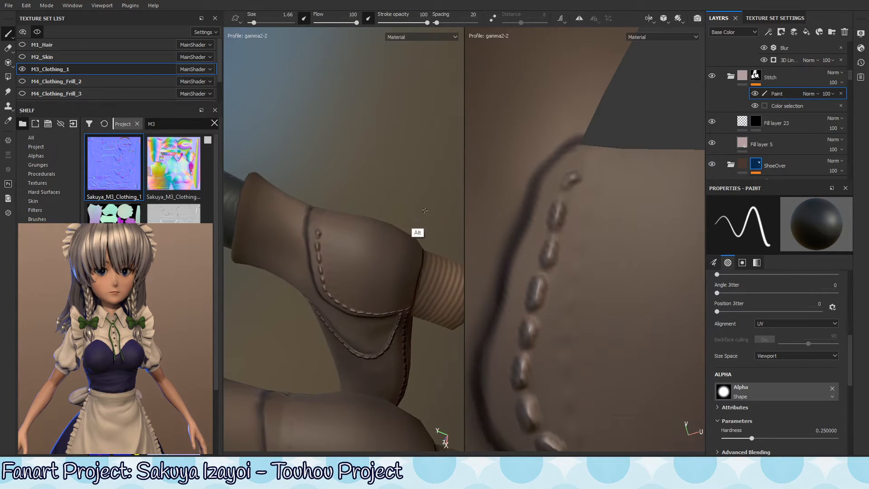
alt+drag(417, 207, 321, 215)
Step: Try painting a white stitch over the heel seam just past the topmost stitch, undoing each attempt
key(x)
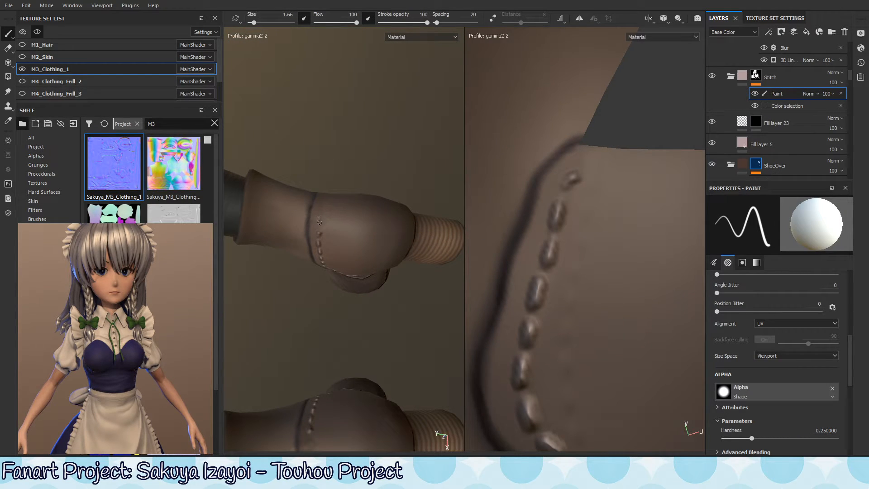
mouse_move(317, 238)
alt+right_down()
mouse_move(520, 189)
mouse_move(514, 213)
alt+right_up()
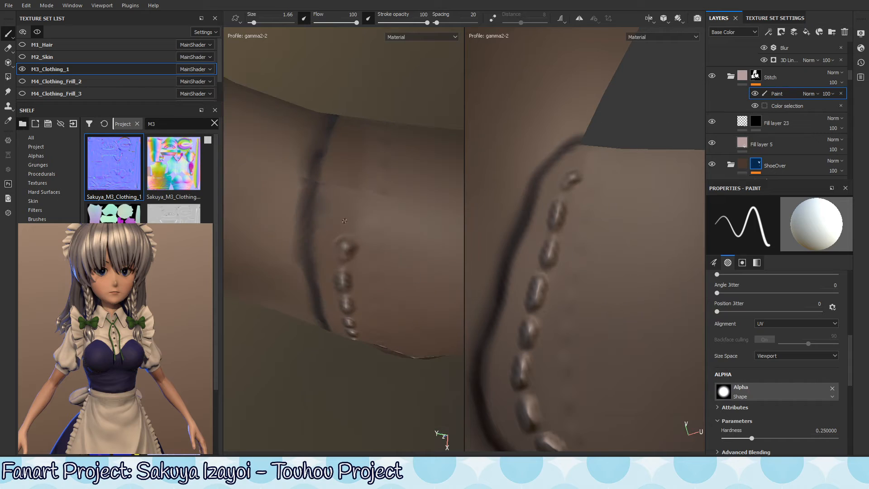
drag(339, 203, 346, 224)
key(ctrl+z)
mouse_move(334, 192)
mouse_down()
mouse_move(353, 205)
mouse_move(360, 228)
mouse_up()
key(ctrl+z)
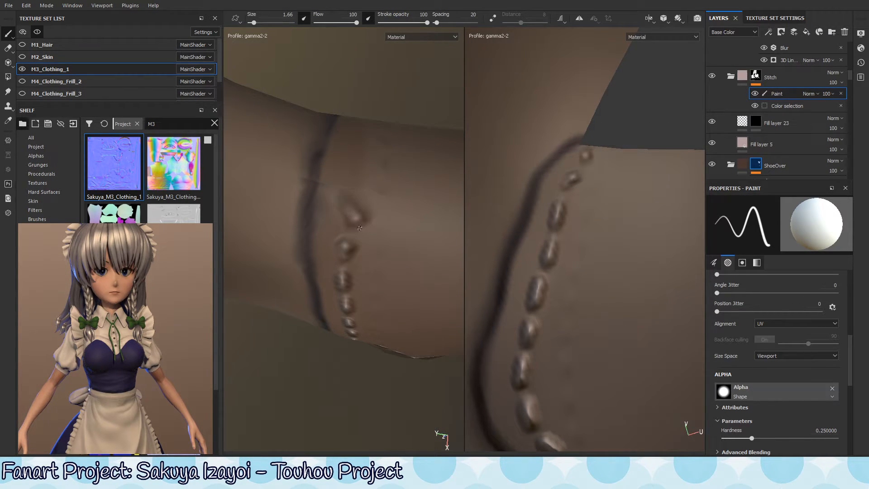
key(ctrl+z)
key(ctrl+z)
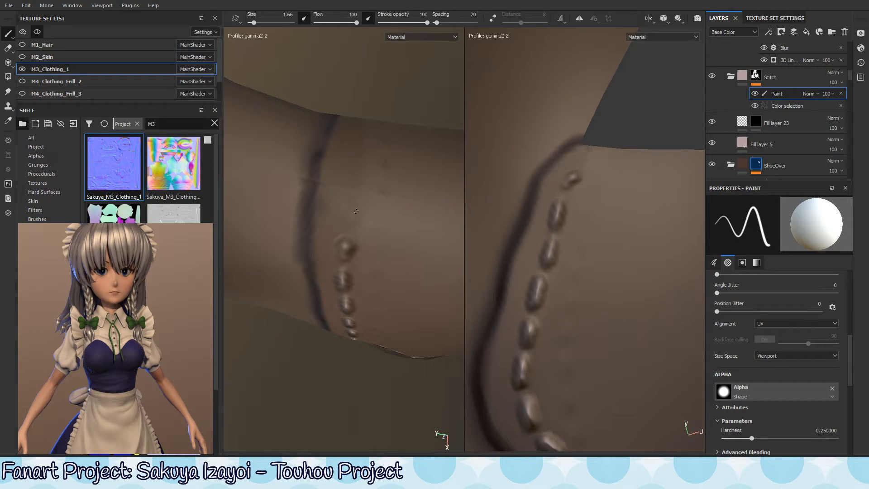
Step: Try adding a white stitch beyond the heel seam and another on the seam itself, then undo them
click(355, 173)
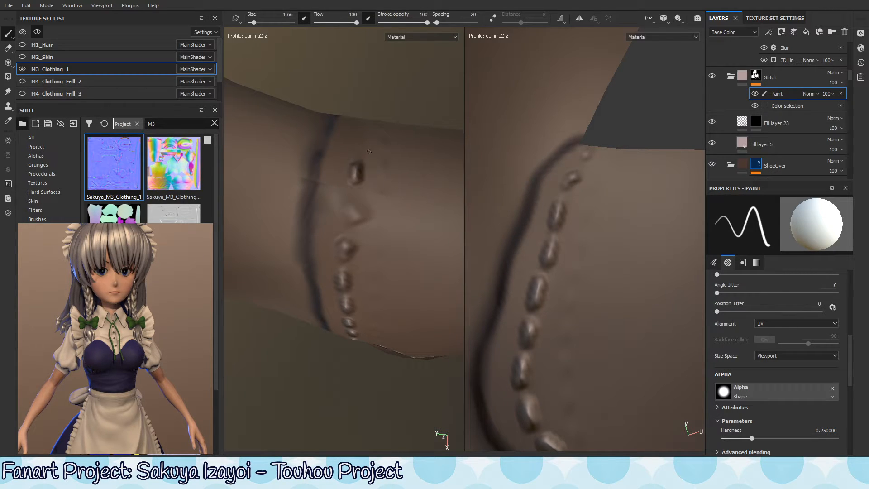
alt+right_drag(387, 186, 315, 316)
alt+drag(427, 241, 419, 219)
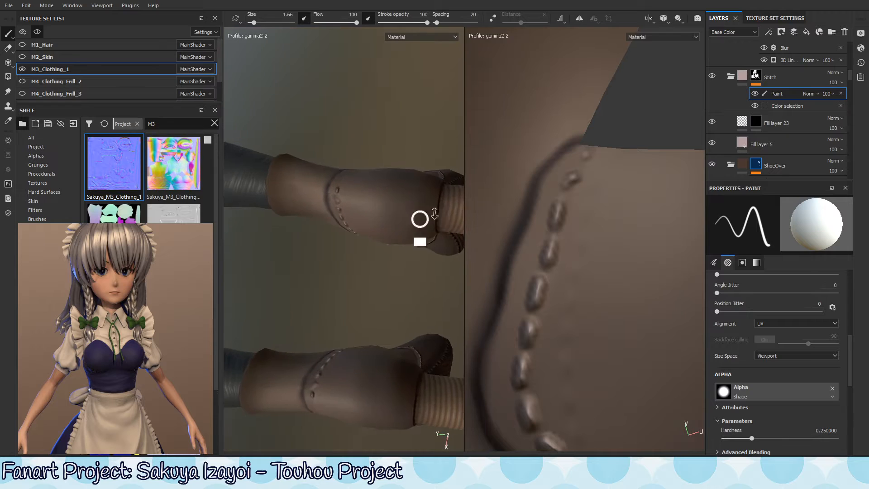
alt+right_drag(419, 219, 613, 178)
alt+drag(346, 194, 260, 177)
click(260, 177)
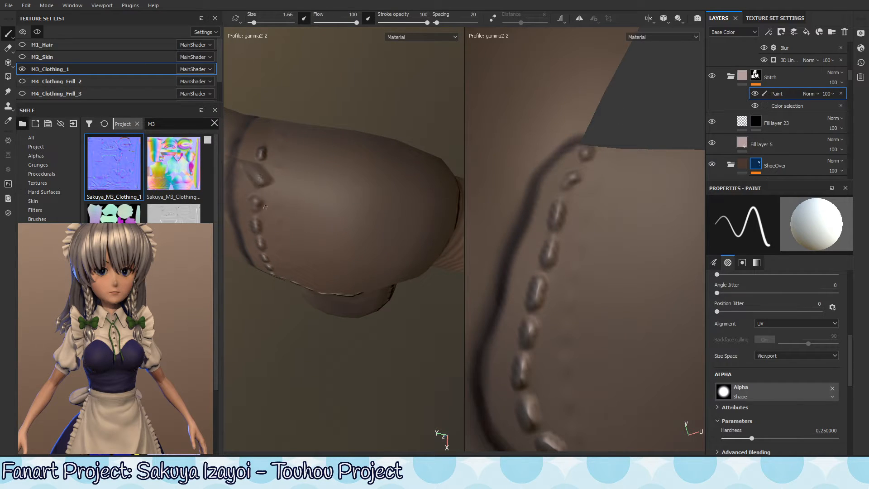
key(ctrl+z)
key(ctrl+z)
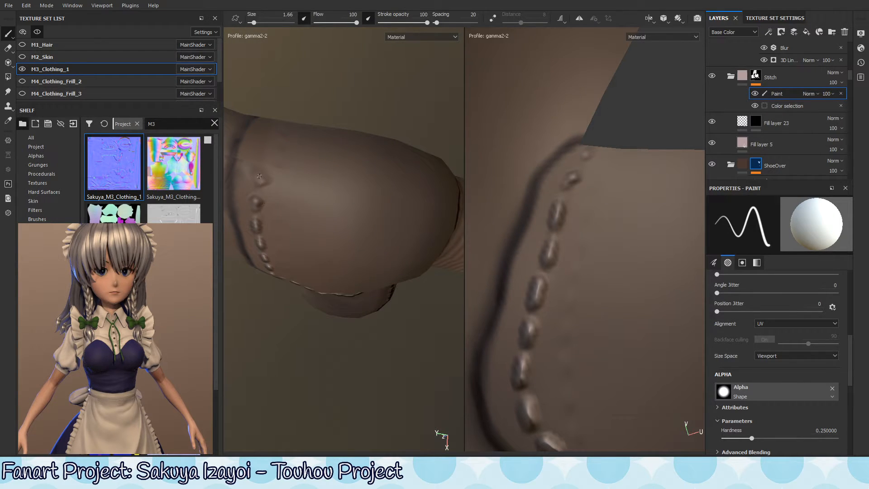
Step: Try longer white strokes across the heel seam, then undo them together with the trim of the topmost stitch
mouse_move(260, 180)
mouse_down()
mouse_move(246, 167)
mouse_move(248, 238)
mouse_up()
drag(257, 158, 271, 152)
key(ctrl+z)
key(ctrl+z)
key(ctrl+z)
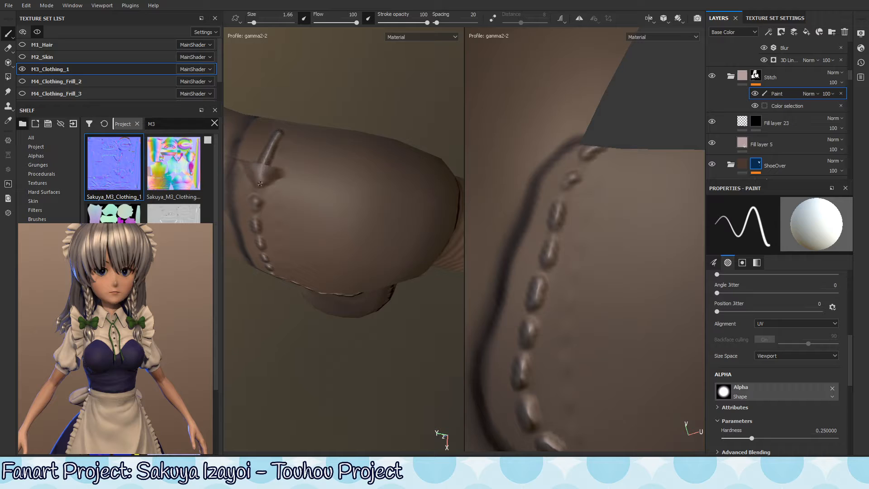
Step: Undo the topmost stitch before the heel seam and repaint it in white in line with the row
mouse_move(287, 149)
alt+mouse_down()
mouse_move(269, 191)
mouse_move(311, 203)
mouse_move(276, 204)
alt+mouse_up()
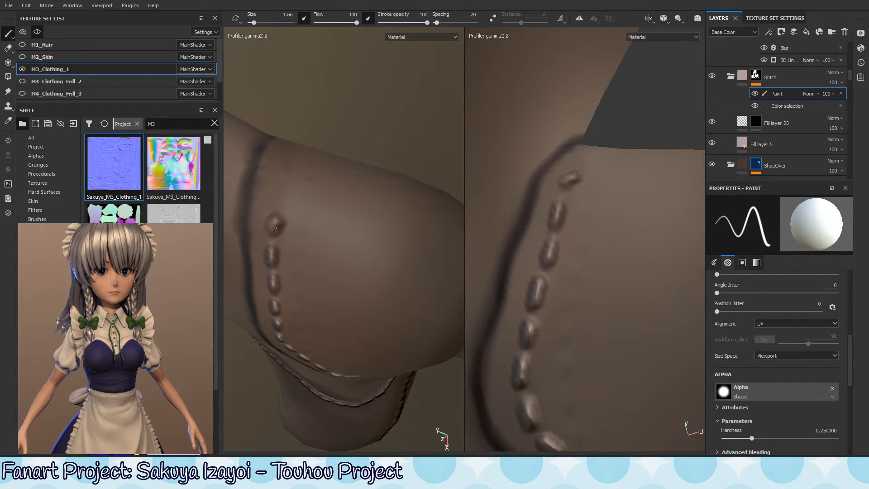
key(ctrl+z)
alt+right_drag(313, 212, 218, 390)
alt+right_drag(307, 247, 467, 305)
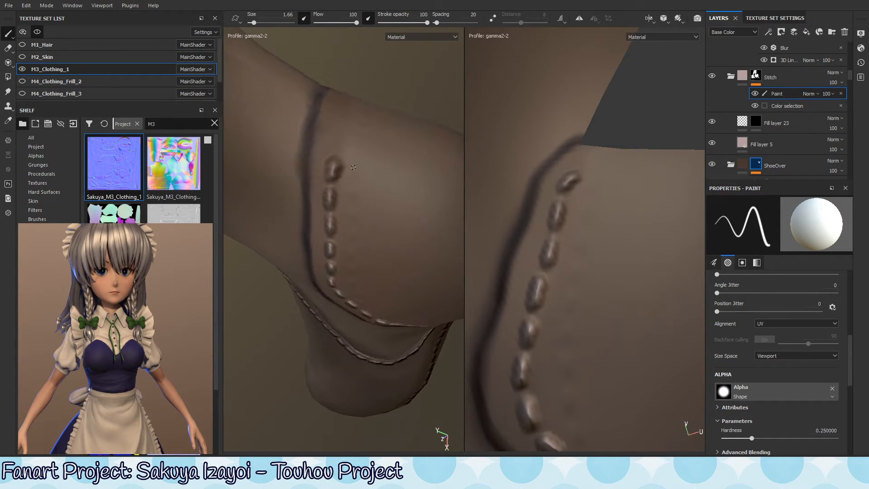
Step: Paint a white stitch on the far side of the heel seam, following the leather edge
alt+right_drag(382, 191, 297, 321)
mouse_move(403, 189)
alt+mouse_down()
mouse_move(380, 224)
mouse_move(388, 194)
alt+mouse_up()
alt+right_drag(388, 194, 591, 165)
mouse_move(389, 142)
alt+mouse_down()
mouse_move(380, 128)
mouse_move(370, 138)
mouse_move(392, 93)
alt+mouse_up()
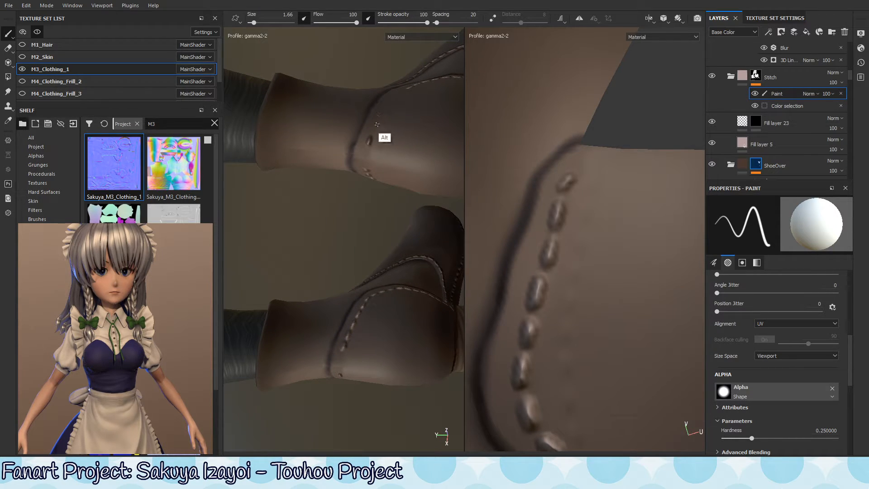
Step: Examine the heel stitching around both sides of the seam from several angles and distances
mouse_move(376, 124)
alt+mouse_down()
mouse_move(412, 112)
mouse_move(403, 97)
mouse_move(458, 127)
mouse_move(401, 84)
mouse_move(406, 79)
alt+mouse_up()
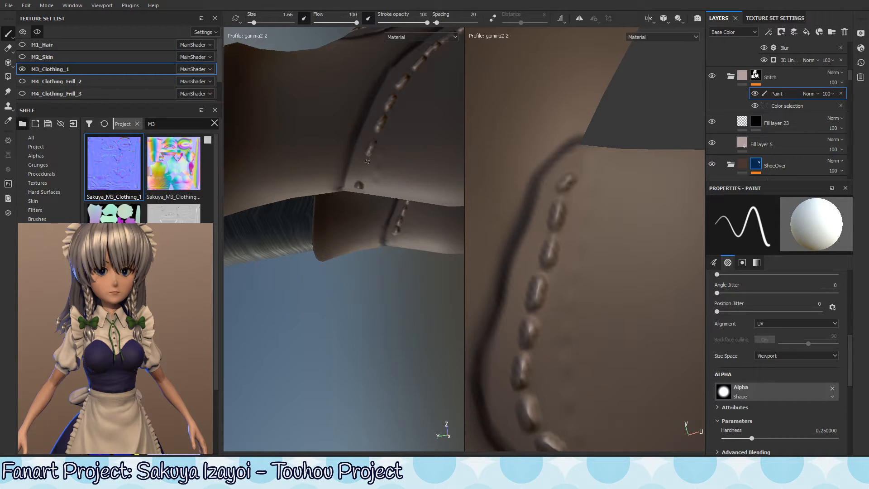
alt+right_drag(390, 232, 262, 325)
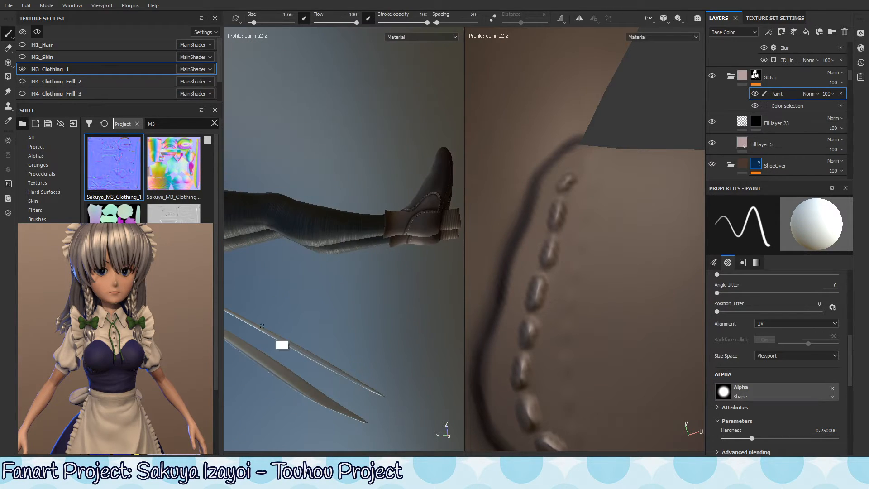
alt+drag(442, 234, 341, 292)
shift+right_drag(345, 296, 389, 296)
alt+middle_drag(364, 294, 382, 260)
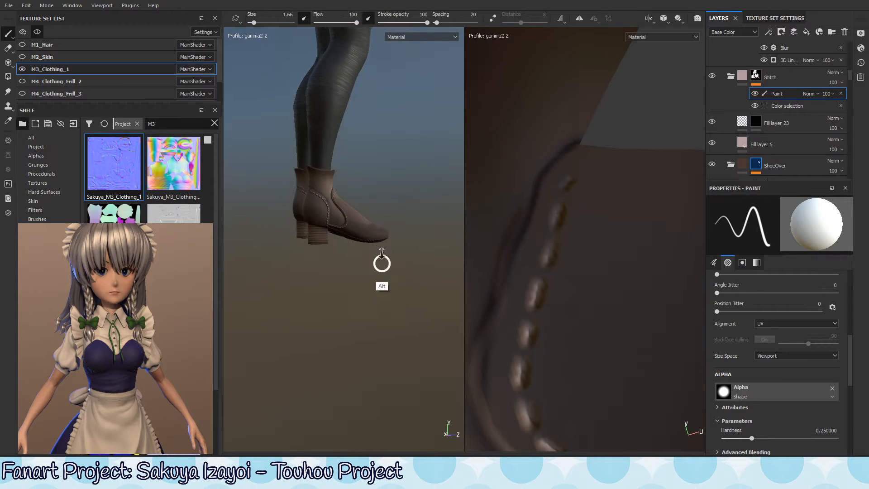
alt+right_drag(382, 260, 407, 264)
mouse_move(406, 263)
alt+mouse_down()
mouse_move(395, 282)
mouse_move(403, 265)
mouse_move(396, 265)
alt+mouse_up()
alt+middle_drag(409, 241, 344, 260)
alt+right_drag(344, 260, 603, 251)
alt+drag(398, 200, 382, 213)
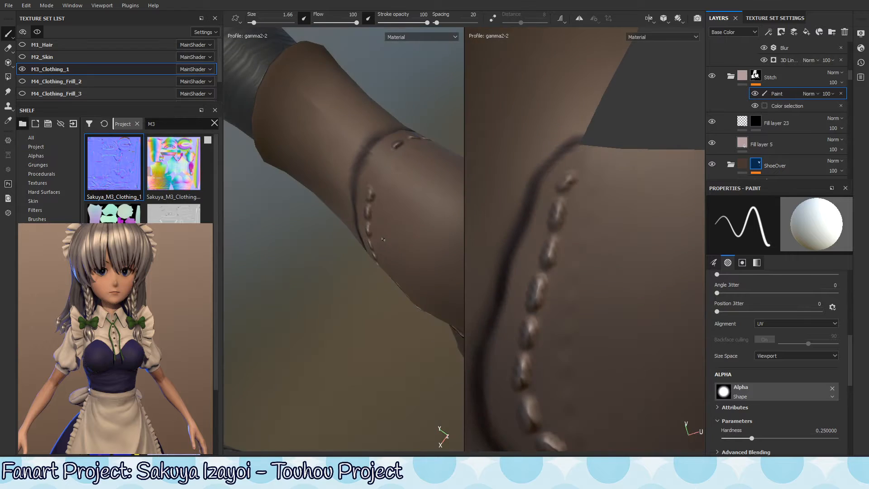
Step: Undo the last stroke and paint a white stitch across the heel seam gap with brush size 1.02
key(ctrl+z)
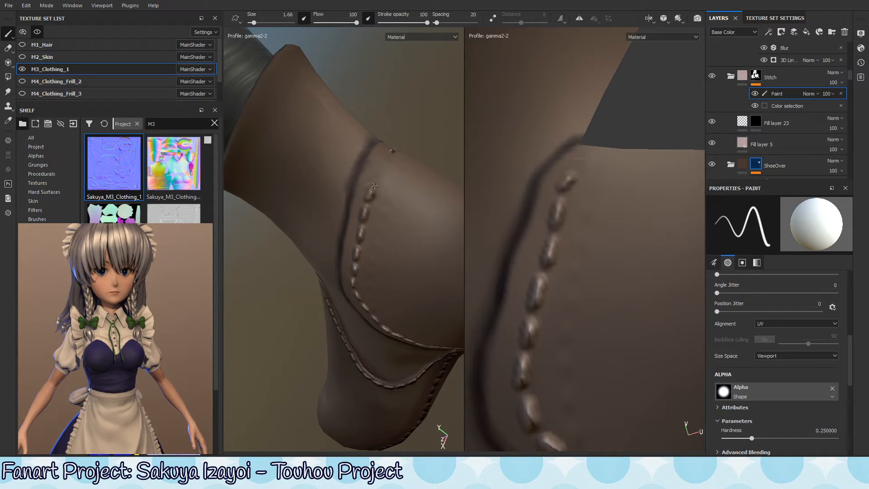
alt+drag(376, 189, 399, 130)
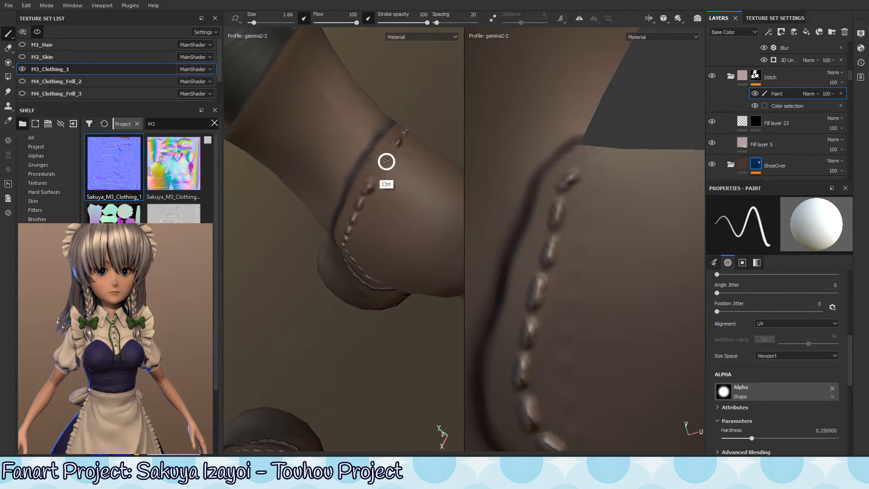
ctrl+right_drag(386, 161, 384, 160)
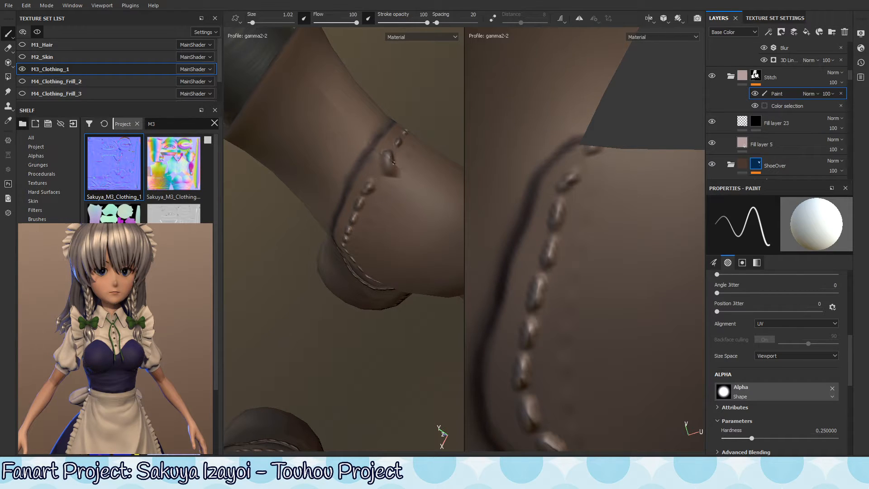
alt+right_drag(403, 192, 383, 306)
alt+drag(383, 305, 389, 269)
alt+right_drag(429, 198, 543, 210)
Step: Display the Stitch mask on its own and frame the heel seam stitches in both the 3D and UV views
key(x)
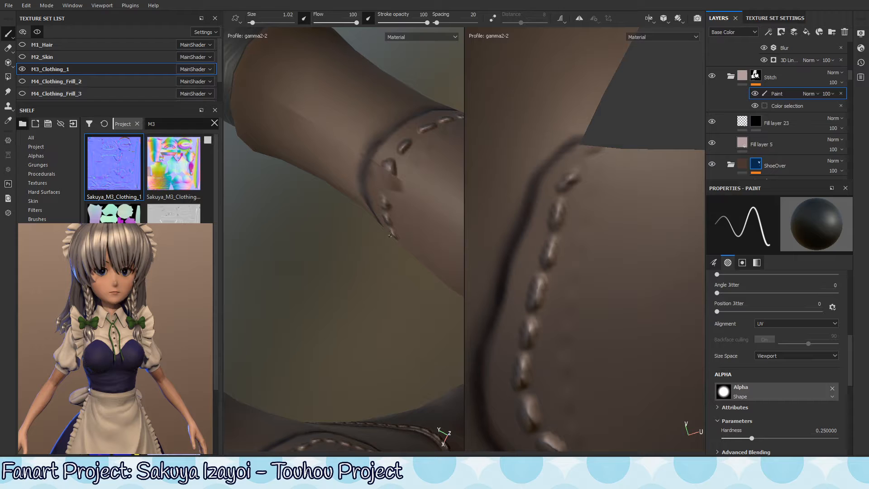
key(m)
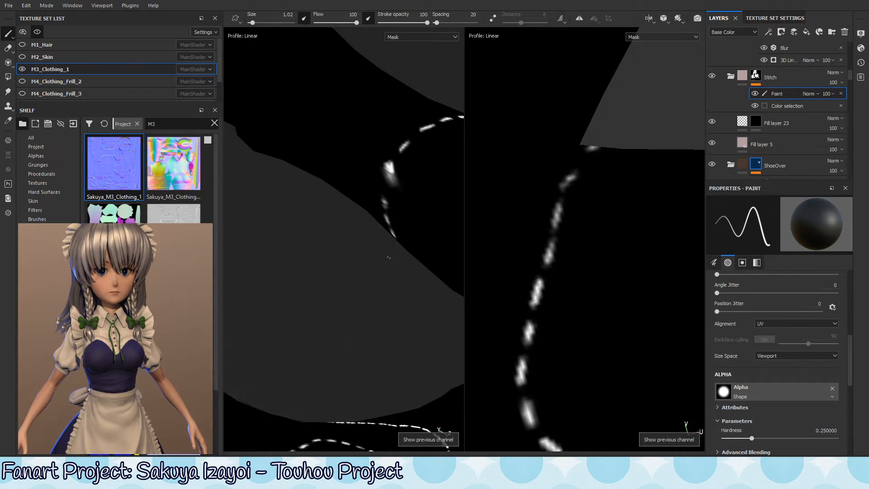
alt+right_drag(392, 181, 643, 158)
mouse_move(442, 166)
alt+mouse_down()
mouse_move(393, 221)
mouse_move(394, 180)
alt+mouse_up()
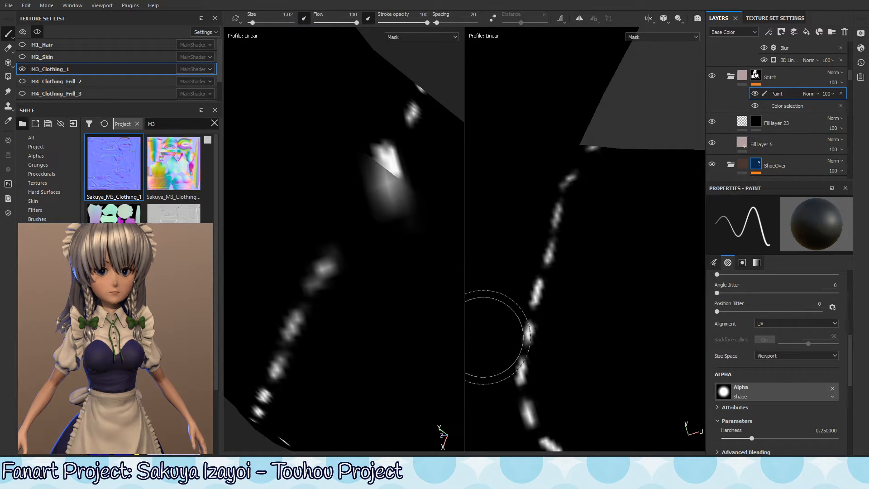
alt+middle_drag(608, 171, 593, 235)
Step: Try painting the seam stitch in white in the UV view, reducing the brush size to 0.19, and undo the strokes
key(x)
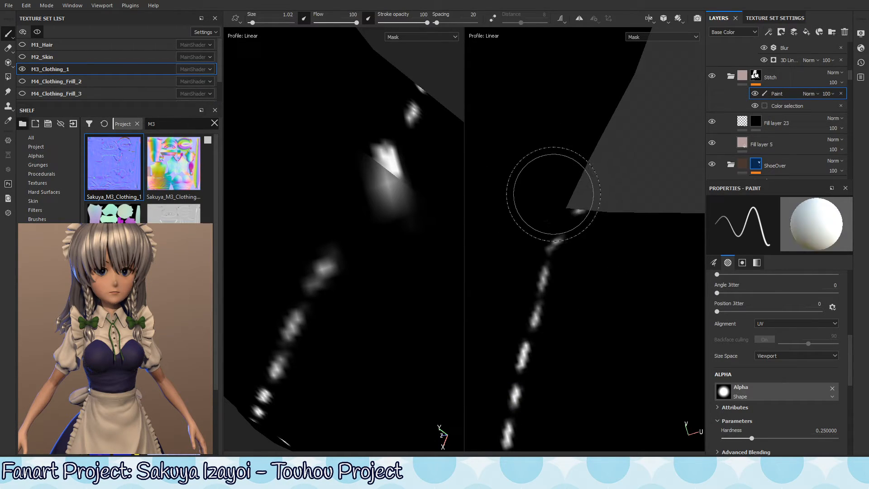
drag(570, 177, 526, 229)
key(ctrl+z)
ctrl+right_drag(527, 240, 491, 226)
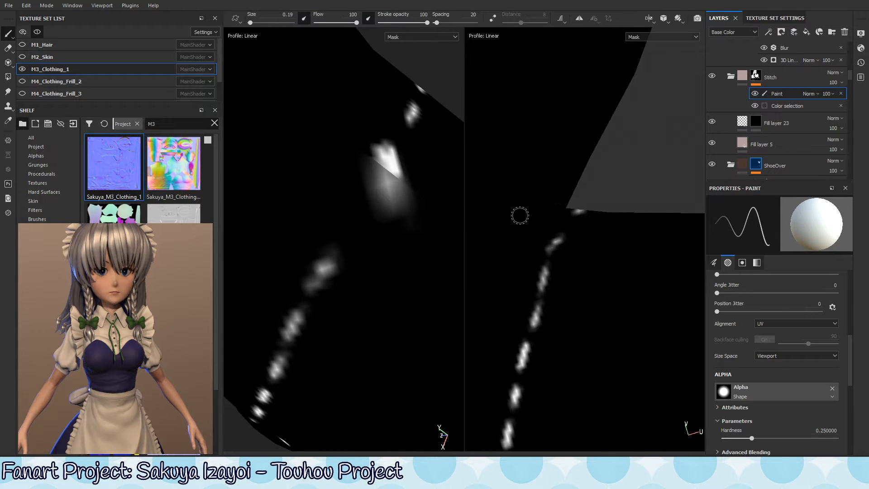
drag(577, 185, 541, 205)
key(ctrl+z)
Step: Set the brush's size space to Texture and test a white stroke over the seam stitch, then undo it
click(802, 356)
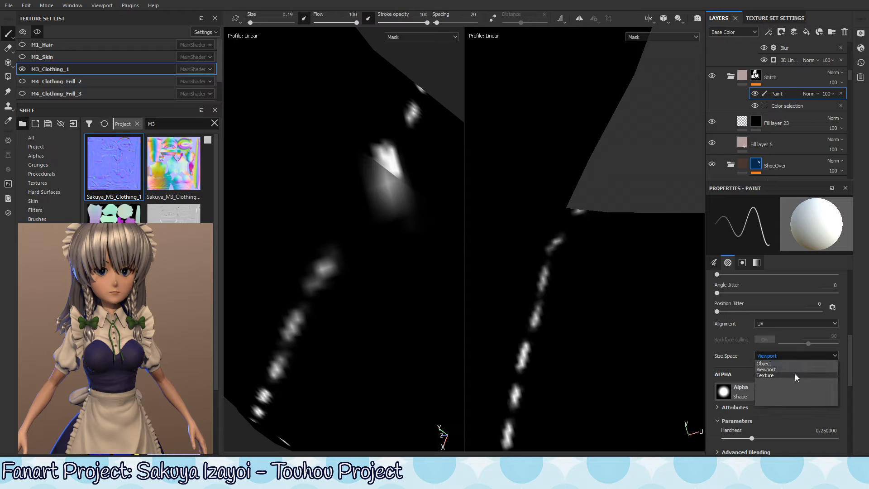
click(794, 374)
mouse_move(385, 149)
mouse_down()
mouse_move(369, 183)
mouse_move(396, 295)
mouse_move(420, 149)
mouse_move(415, 266)
mouse_up()
key(ctrl+z)
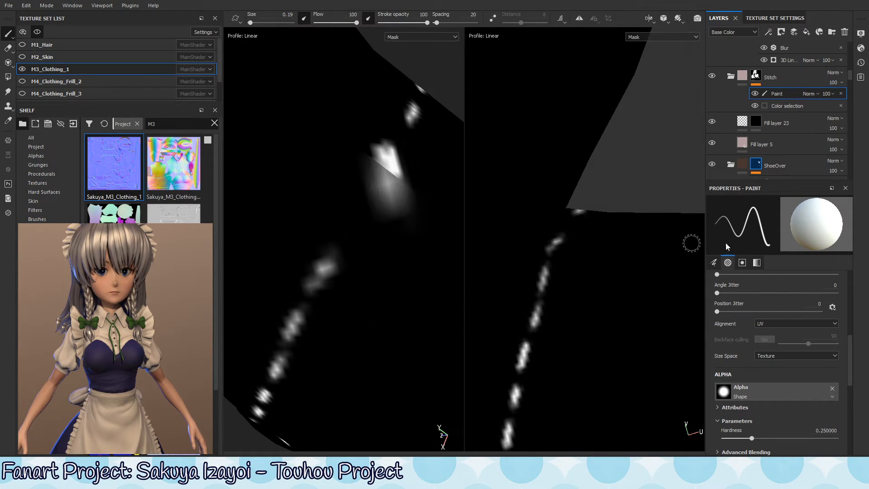
Step: Keep the brush alignment on UV, return the size space to Viewport, and undo another test stroke on the seam stitch
click(780, 326)
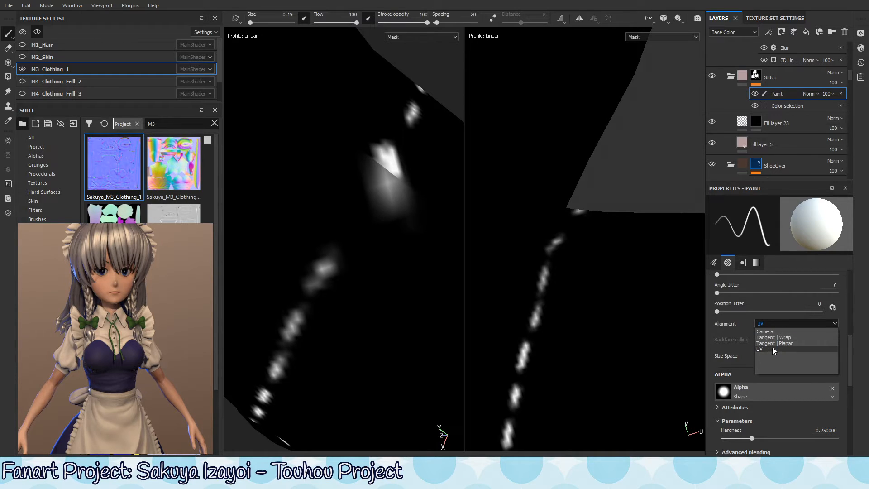
click(773, 347)
click(774, 355)
click(767, 370)
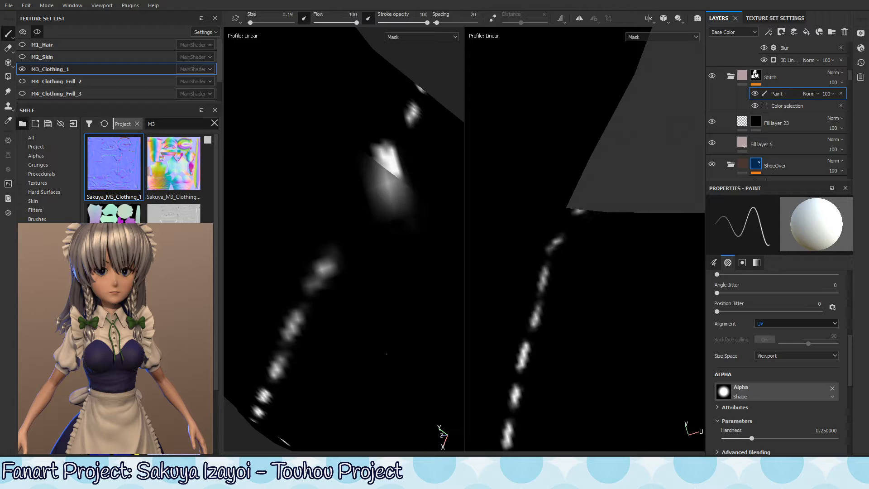
mouse_move(385, 212)
mouse_down()
mouse_move(381, 222)
mouse_move(386, 199)
mouse_up()
key(ctrl+z)
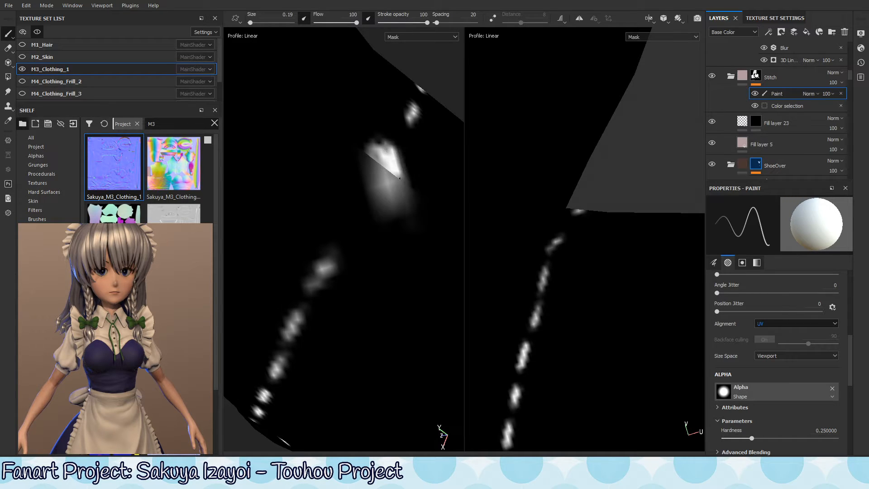
Step: Fill the stitch across the heel seam solid white with a size 10.59 brush at 0.265 hardness
ctrl+right_drag(387, 183, 421, 186)
mouse_move(380, 165)
mouse_down()
mouse_move(387, 194)
mouse_move(381, 155)
mouse_move(376, 186)
mouse_up()
ctrl+right_drag(376, 186, 394, 181)
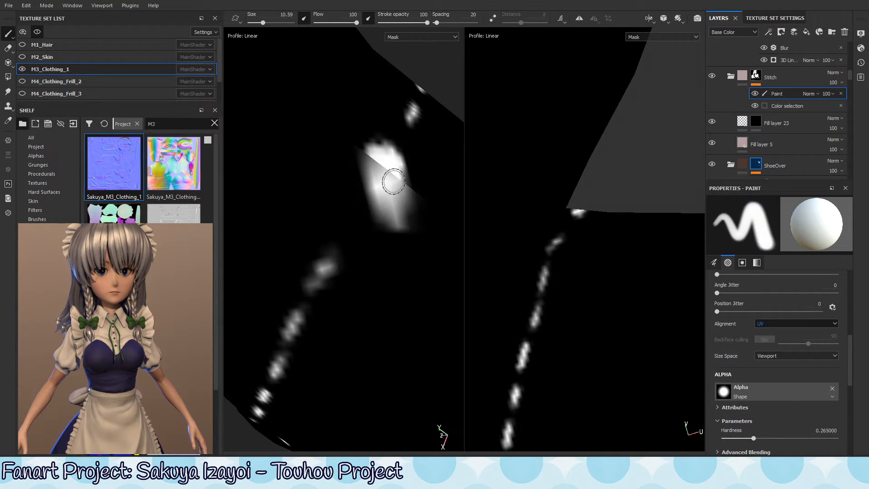
mouse_move(394, 181)
mouse_down()
mouse_move(371, 180)
mouse_move(380, 147)
mouse_move(401, 198)
mouse_move(384, 150)
mouse_move(394, 212)
mouse_move(397, 166)
mouse_move(411, 214)
mouse_up()
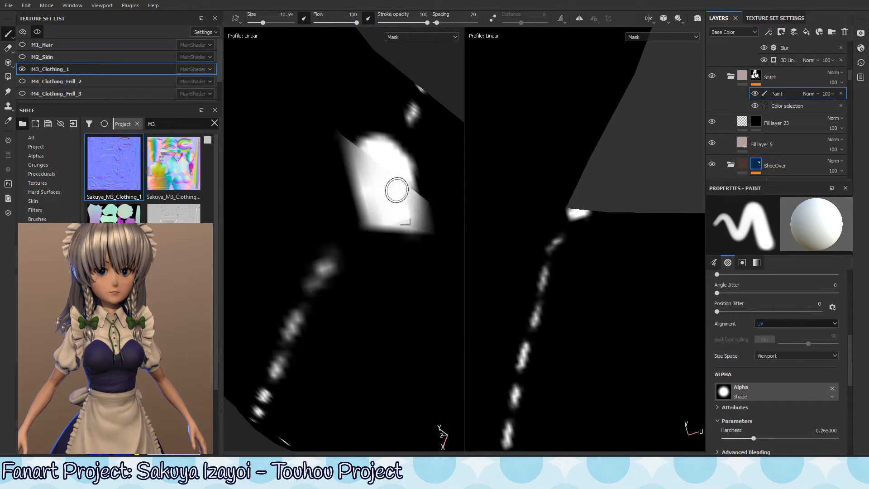
scroll(432, 235, down, 5)
mouse_move(401, 245)
alt+mouse_down()
mouse_move(399, 254)
mouse_move(398, 231)
mouse_move(407, 240)
mouse_move(393, 256)
mouse_move(345, 263)
mouse_move(339, 202)
mouse_move(316, 175)
mouse_move(324, 211)
alt+mouse_up()
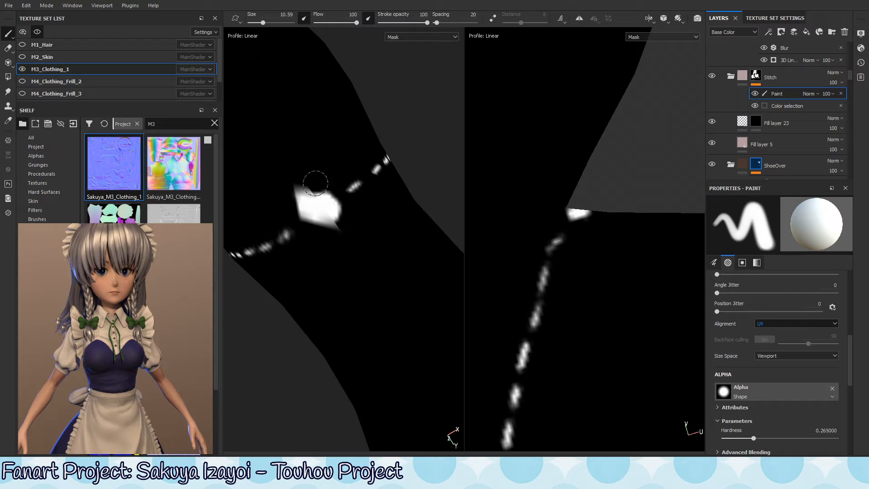
Step: Extend the white patch on both sides of the heel seam into a rough diamond, reducing the brush size to 5.92
scroll(320, 200, down, 3)
mouse_move(326, 212)
alt+mouse_down()
mouse_move(419, 211)
mouse_move(302, 183)
alt+mouse_up()
scroll(302, 183, up, 3)
mouse_move(341, 210)
mouse_down()
mouse_move(337, 243)
mouse_move(354, 266)
mouse_move(354, 283)
mouse_move(350, 263)
mouse_up()
mouse_move(333, 222)
mouse_down()
mouse_move(333, 204)
mouse_move(335, 235)
mouse_move(382, 295)
mouse_up()
mouse_move(382, 295)
alt+mouse_down()
mouse_move(384, 248)
mouse_move(389, 268)
mouse_move(326, 275)
mouse_move(385, 215)
mouse_move(382, 249)
mouse_move(407, 236)
mouse_move(390, 247)
mouse_move(402, 250)
alt+mouse_up()
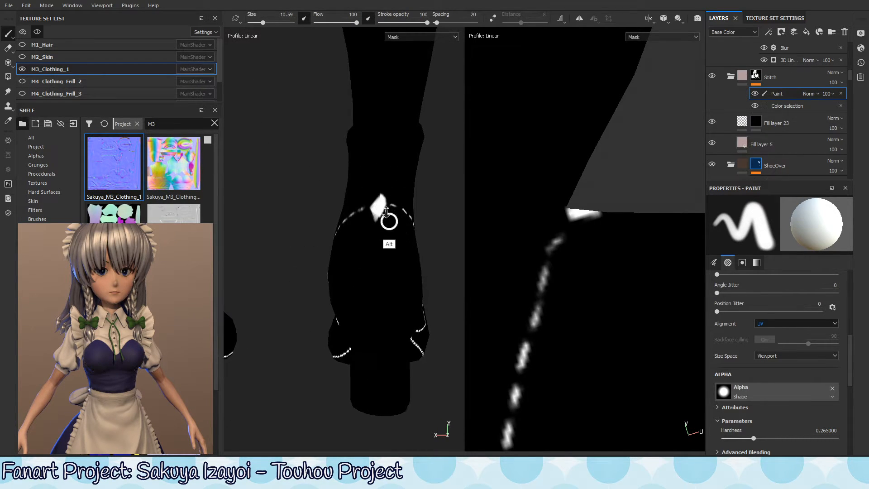
alt+right_drag(388, 221, 442, 212)
ctrl+right_drag(365, 212, 346, 229)
mouse_move(344, 209)
mouse_down()
mouse_move(372, 210)
mouse_move(370, 228)
mouse_move(386, 198)
mouse_move(354, 253)
mouse_up()
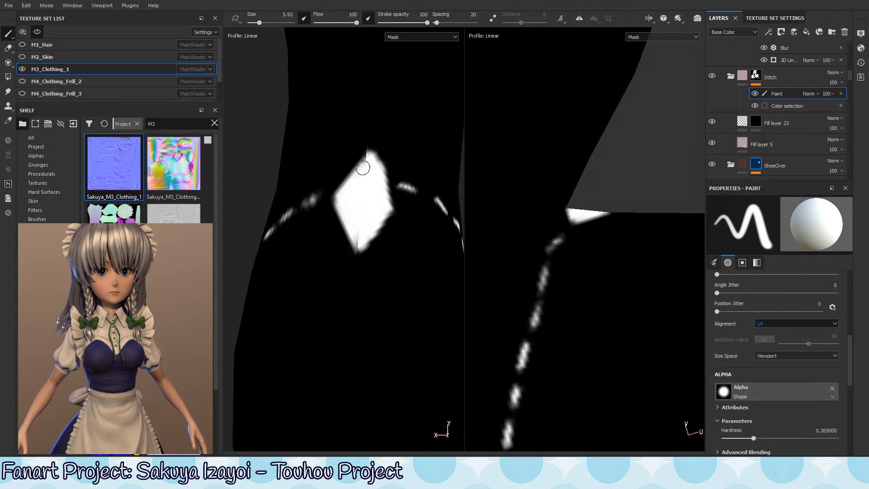
Step: Fill out the diamond's edges and pointed tips in white, undoing and redoing the strokes along one upper edge
drag(363, 167, 372, 149)
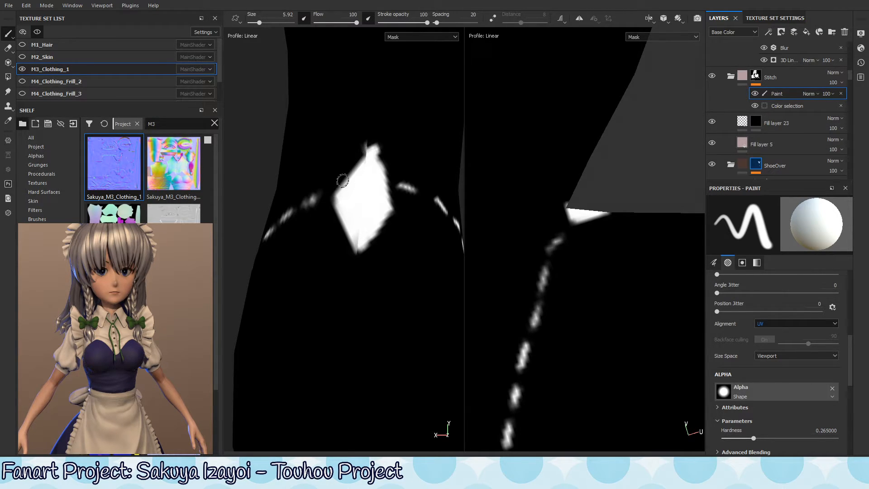
mouse_move(358, 169)
mouse_down()
mouse_move(352, 163)
mouse_move(335, 202)
mouse_move(339, 184)
mouse_move(341, 202)
mouse_up()
key(ctrl+z)
key(ctrl+z)
drag(361, 167, 337, 190)
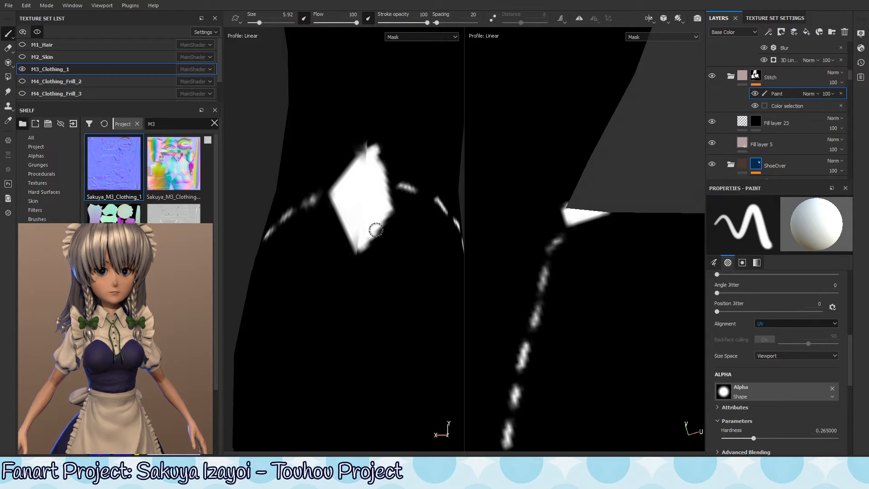
drag(378, 226, 368, 247)
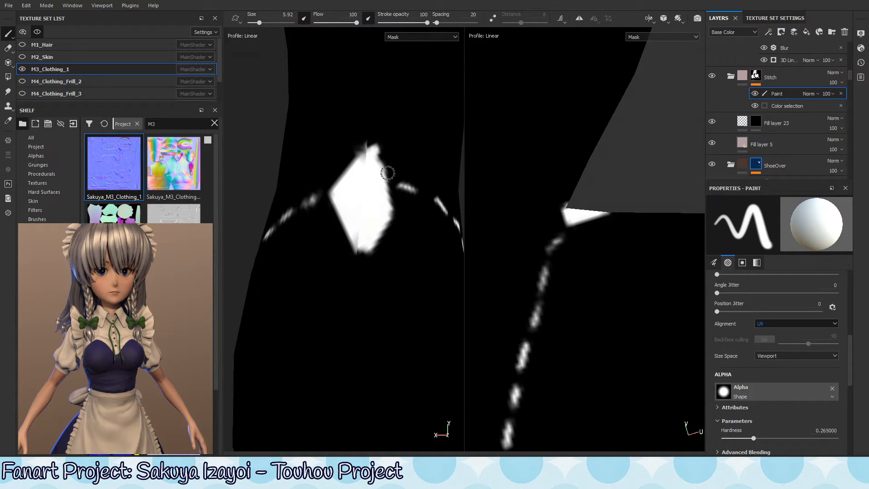
drag(387, 172, 389, 197)
drag(377, 229, 368, 252)
Step: Trim the diamond's uneven edges straight with black strokes from the size 5.92 brush
key(x)
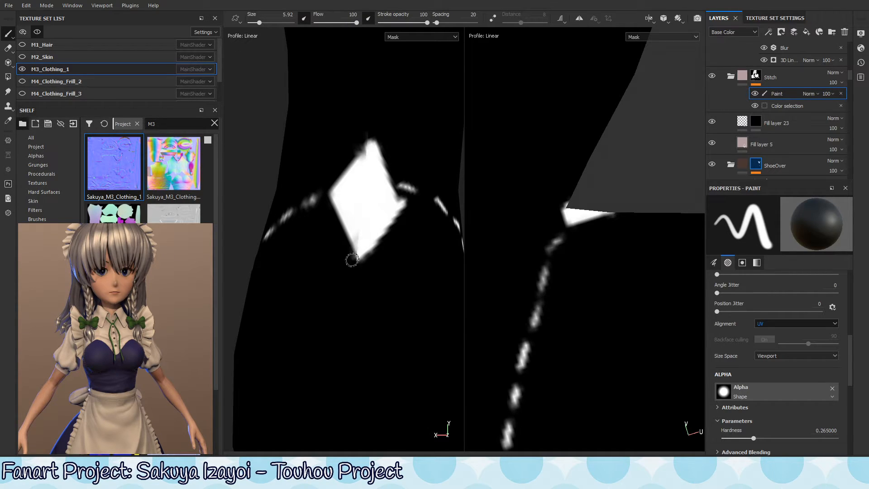
mouse_move(408, 207)
mouse_down()
mouse_move(403, 188)
mouse_move(380, 258)
mouse_up()
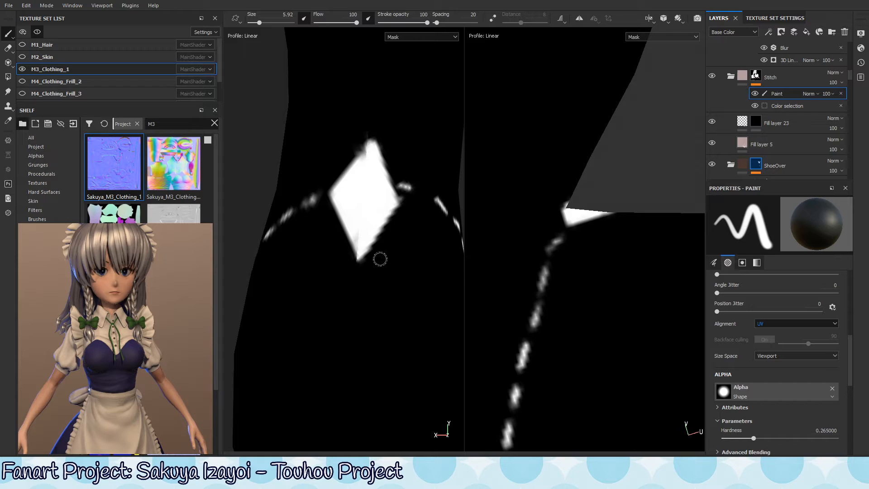
drag(376, 133, 329, 196)
alt+right_drag(295, 249, 304, 344)
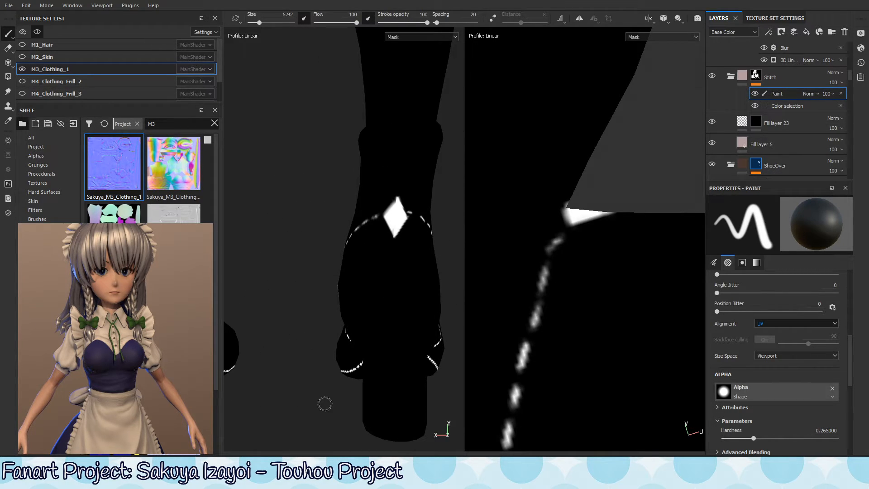
Step: Show the full material and examine the diamond and its neighbouring stitches around the boot heel from several angles
key(m)
alt+drag(402, 267, 415, 256)
alt+right_drag(415, 256, 413, 301)
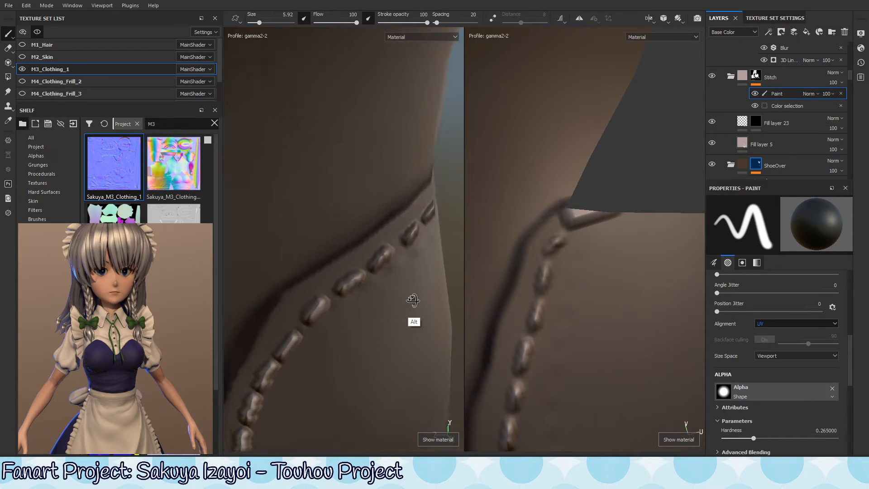
alt+drag(413, 301, 423, 267)
alt+right_drag(422, 267, 402, 296)
alt+drag(402, 296, 276, 338)
alt+middle_drag(276, 338, 359, 370)
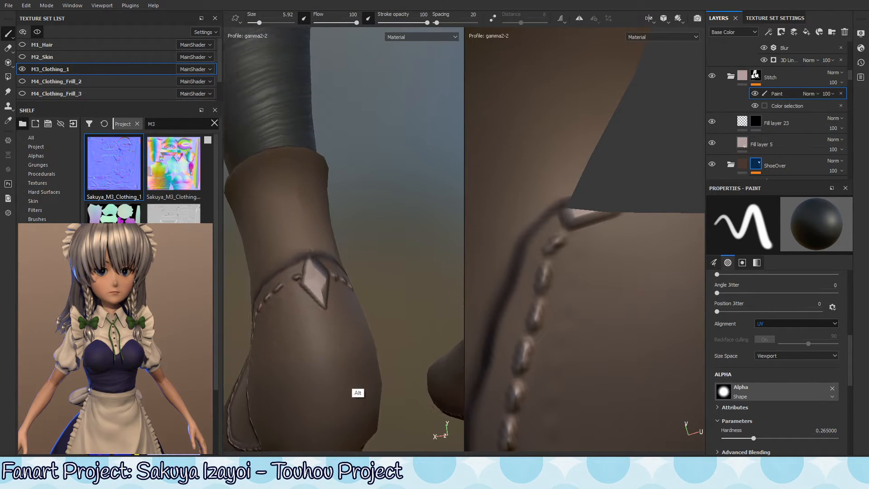
alt+right_drag(359, 370, 297, 232)
alt+drag(297, 233, 316, 243)
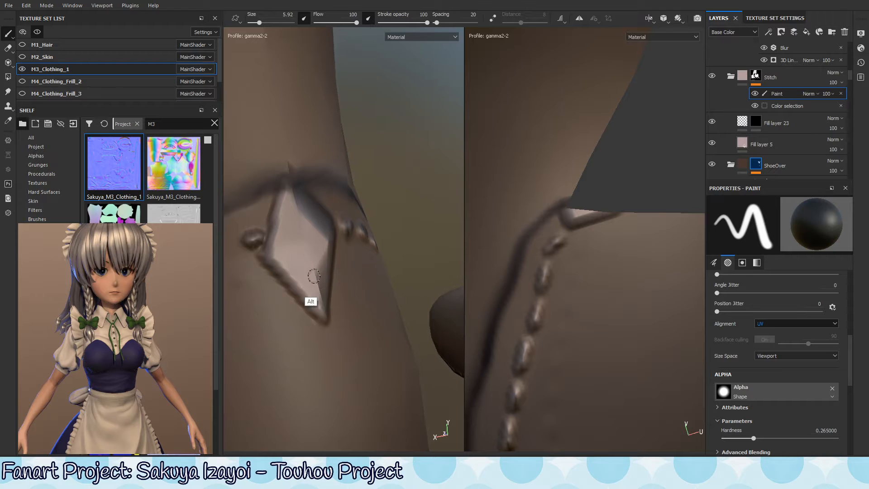
alt+middle_drag(294, 249, 390, 190)
alt+right_drag(390, 190, 282, 228)
mouse_move(279, 228)
alt+mouse_down()
mouse_move(394, 256)
mouse_move(403, 245)
alt+mouse_up()
alt+right_drag(403, 245, 383, 218)
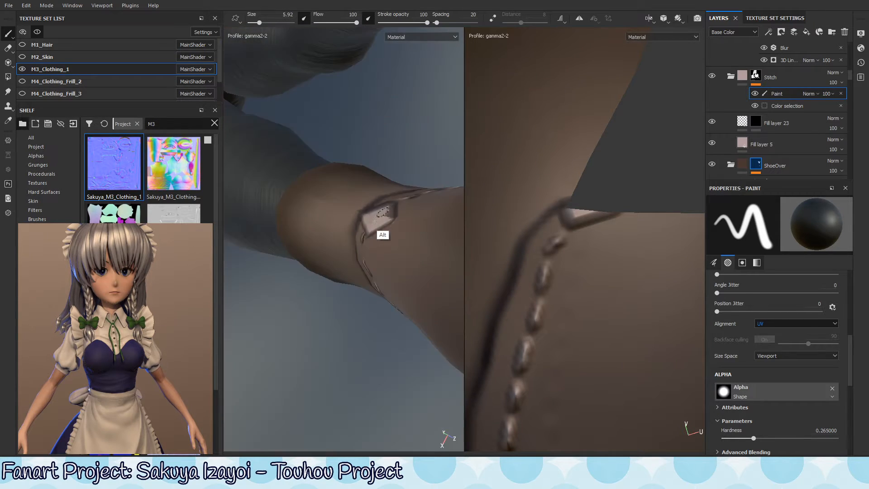
alt+drag(383, 217, 356, 255)
alt+right_drag(356, 256, 388, 286)
Step: Enlarge the brush to size 11.38 and erase the diamond from the heel seam in black
key(x)
ctrl+right_drag(362, 245, 377, 244)
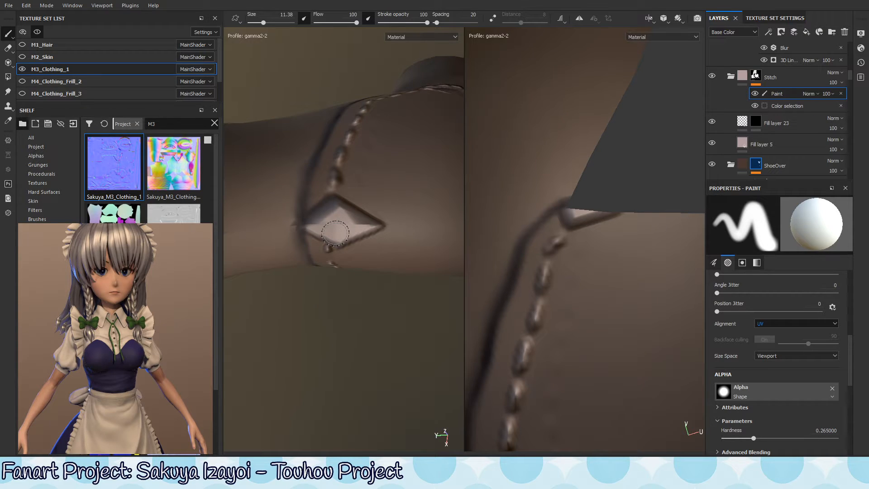
alt+drag(392, 117, 355, 185)
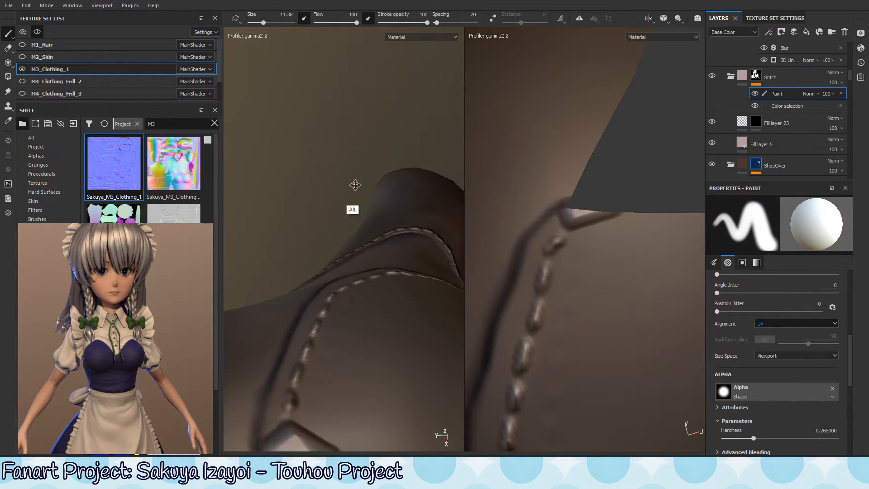
alt+middle_drag(355, 184, 365, 219)
alt+drag(364, 219, 382, 279)
alt+middle_drag(379, 258, 387, 207)
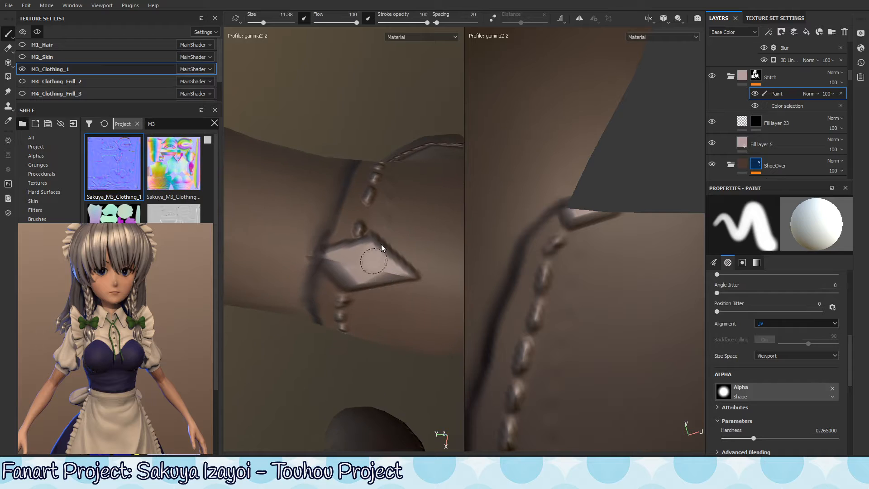
mouse_move(375, 259)
mouse_down()
mouse_move(398, 251)
mouse_move(388, 286)
mouse_move(382, 240)
mouse_move(388, 271)
mouse_move(412, 267)
mouse_move(351, 249)
mouse_move(316, 260)
mouse_up()
key(ctrl+z)
key(x)
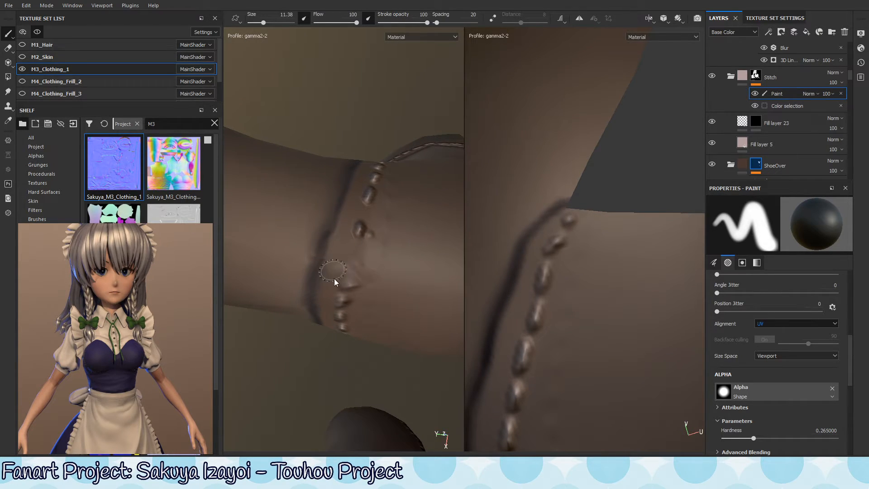
mouse_move(369, 258)
mouse_down()
mouse_move(356, 273)
mouse_move(378, 288)
mouse_up()
Step: Rework the stitch beside the heel seam in white and black with a size 6.22 brush at 0.25 hardness
key(x)
mouse_move(357, 240)
ctrl+right_down()
mouse_move(343, 241)
mouse_move(354, 241)
ctrl+right_up()
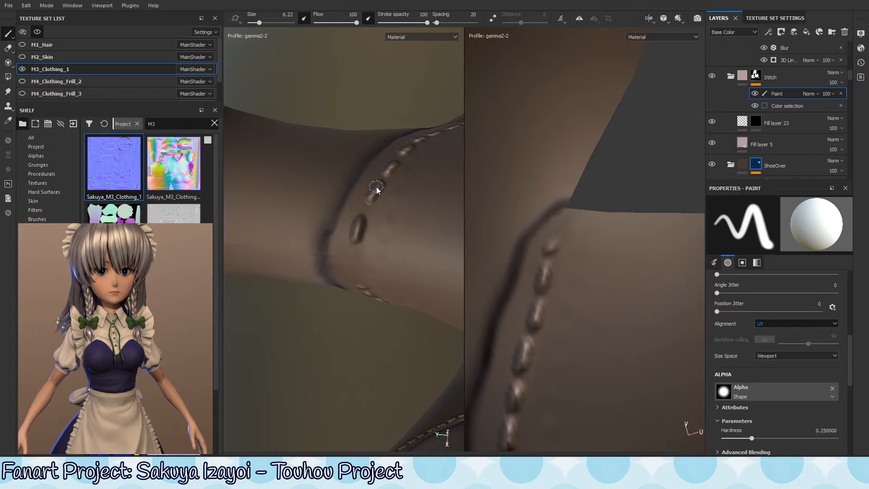
key(x)
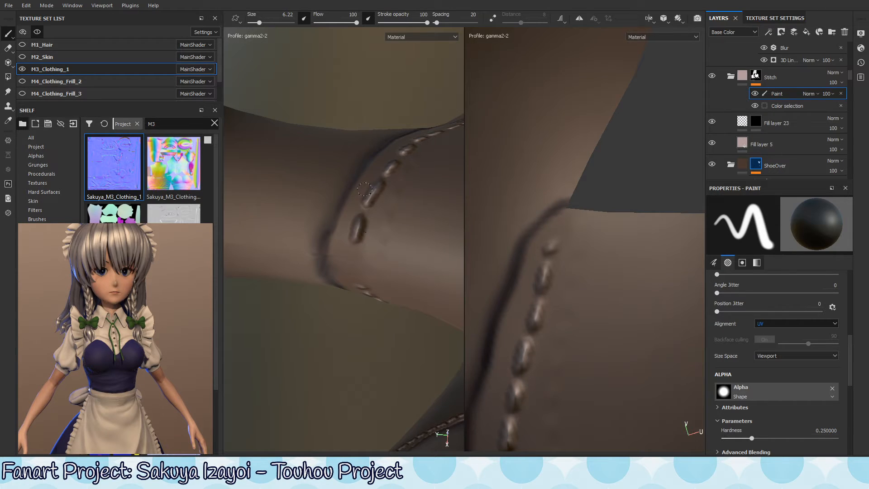
mouse_move(361, 202)
alt+mouse_down()
mouse_move(396, 226)
mouse_move(408, 299)
mouse_move(424, 258)
mouse_move(409, 260)
mouse_move(398, 266)
mouse_move(491, 264)
mouse_move(401, 229)
mouse_move(403, 187)
alt+mouse_up()
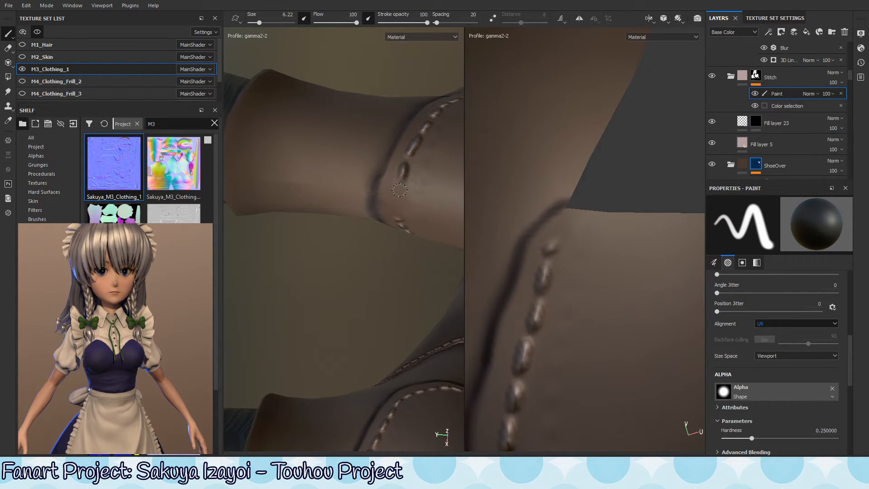
key(ctrl+z)
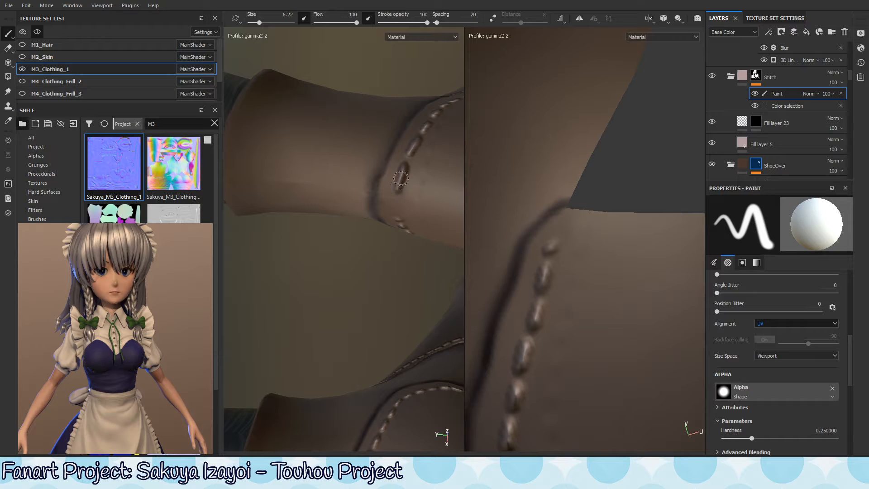
alt+drag(404, 196, 410, 169)
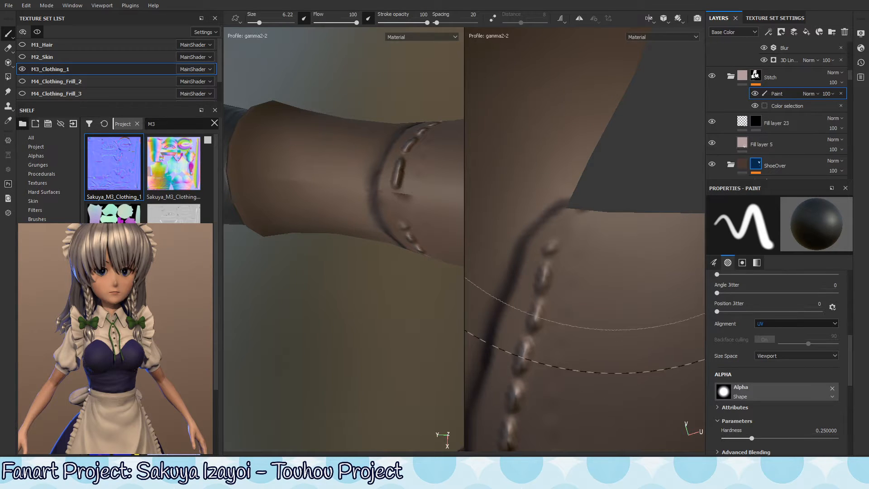
Step: Touch up the last stitch before the seam in white and black with a size 0.19 brush at 0.24 hardness
ctrl+right_drag(592, 226, 392, 311)
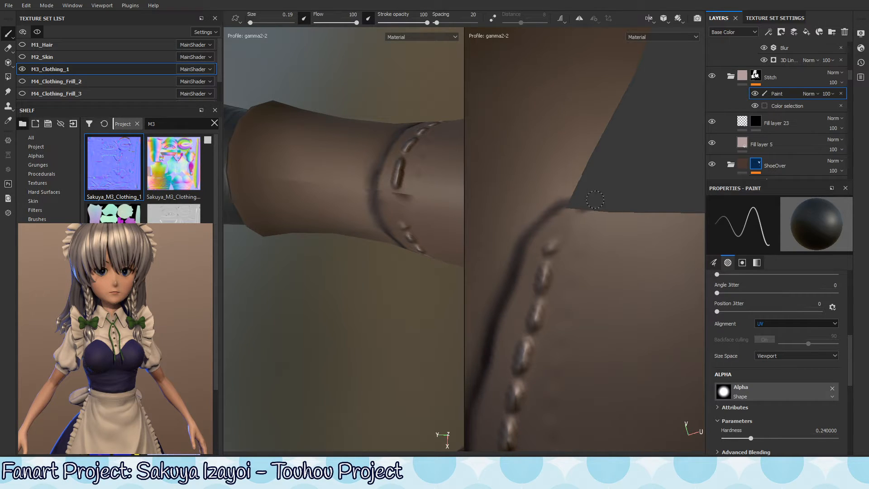
key(c)
mouse_move(402, 222)
alt+mouse_down()
mouse_move(412, 196)
mouse_move(401, 227)
alt+mouse_up()
key(m)
key(x)
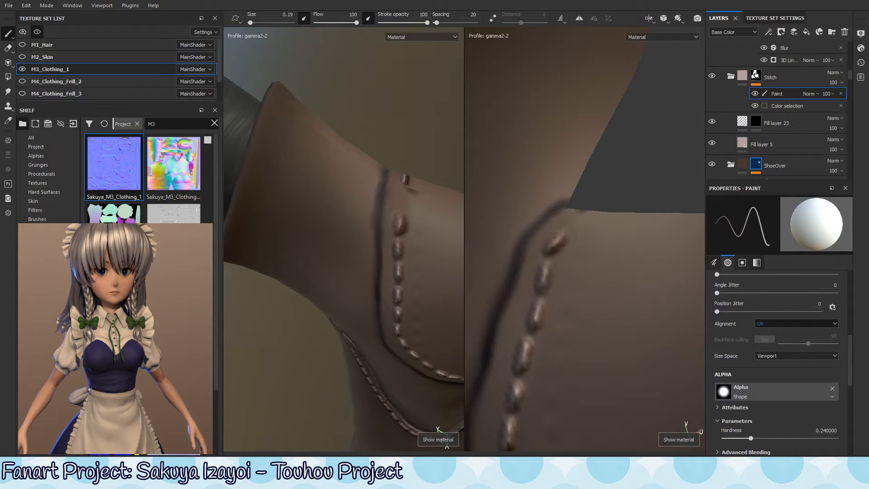
key(ctrl+z)
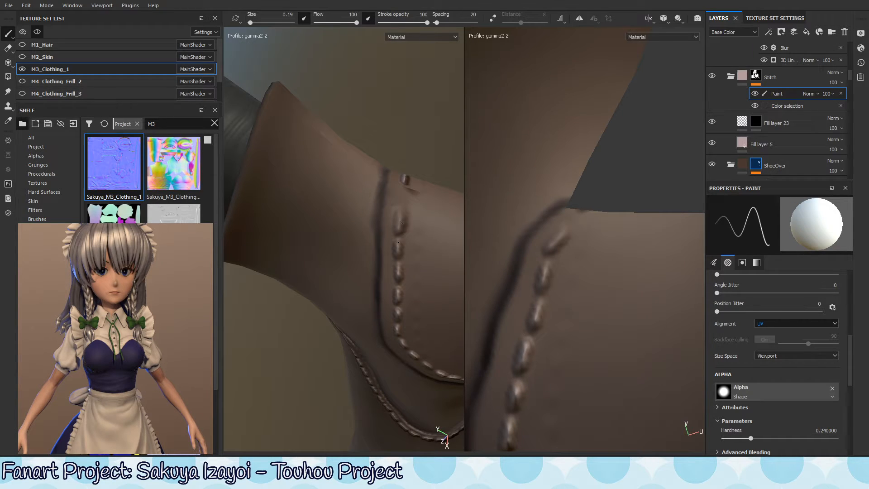
key(x)
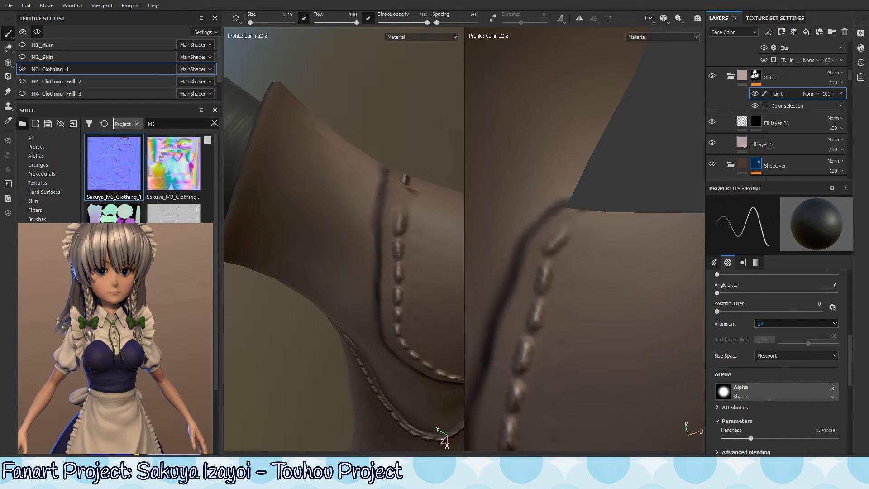
key(x)
Step: Show only the 3D view and erase the smudge at the heel seam in black with a size 5.29 brush
mouse_move(401, 211)
alt+mouse_down()
mouse_move(389, 237)
mouse_move(408, 264)
mouse_move(394, 285)
mouse_move(416, 235)
mouse_move(368, 291)
mouse_move(417, 310)
mouse_move(409, 330)
mouse_move(353, 301)
alt+mouse_up()
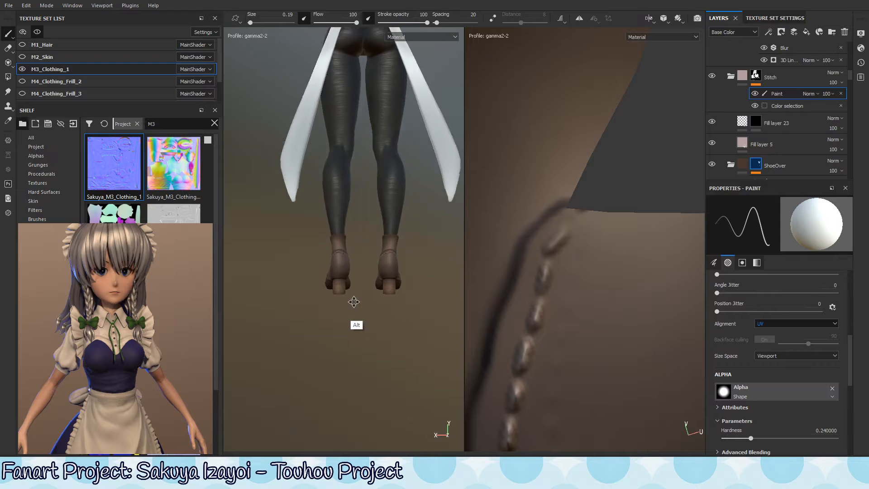
alt+right_drag(354, 301, 585, 261)
key(F2)
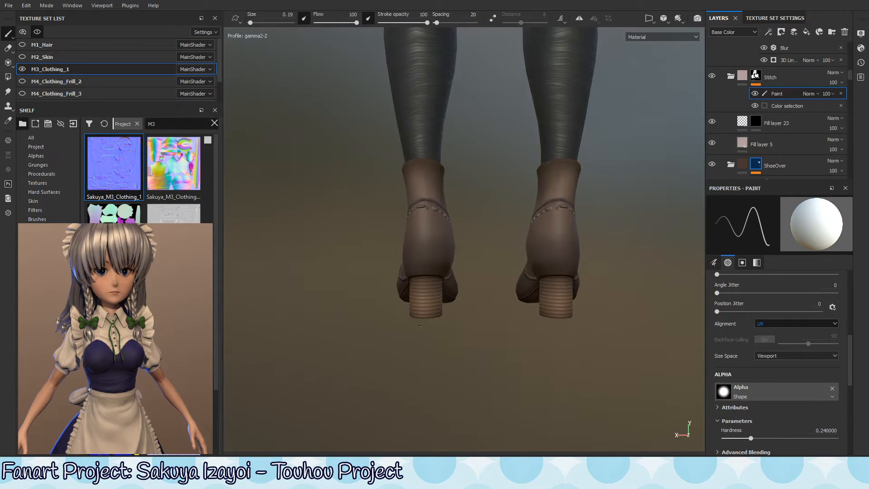
alt+middle_drag(568, 234, 494, 233)
alt+right_drag(494, 232, 741, 202)
alt+drag(478, 172, 640, 222)
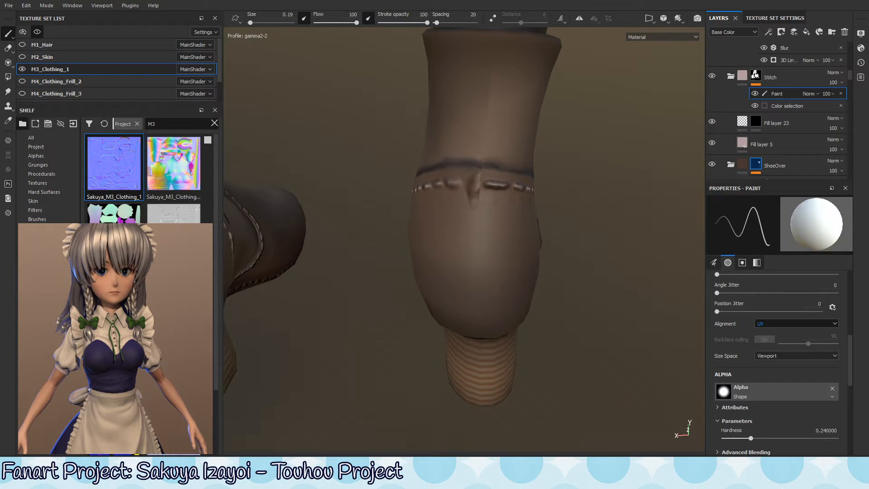
mouse_move(480, 184)
ctrl+right_down()
mouse_move(488, 208)
mouse_move(495, 201)
ctrl+right_up()
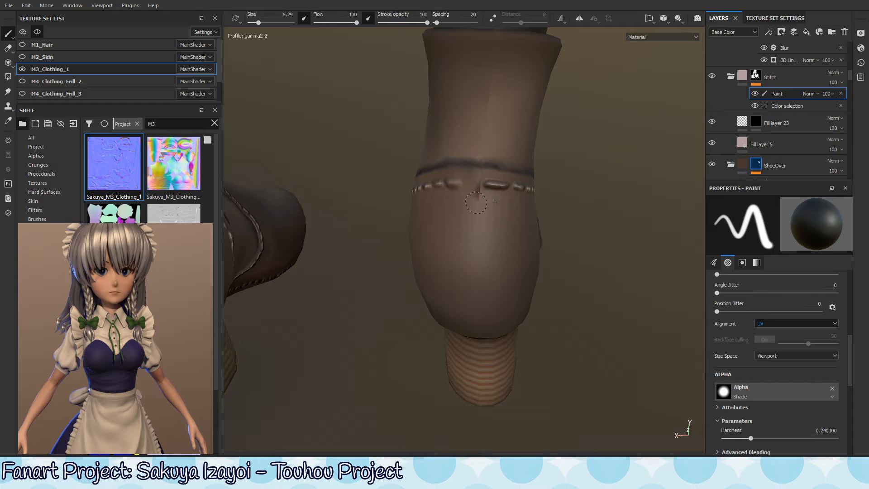
Step: Display the stitch mask and repaint the faded stitch near the seam in white at size 2.14, trimming its overrun in black
key(m)
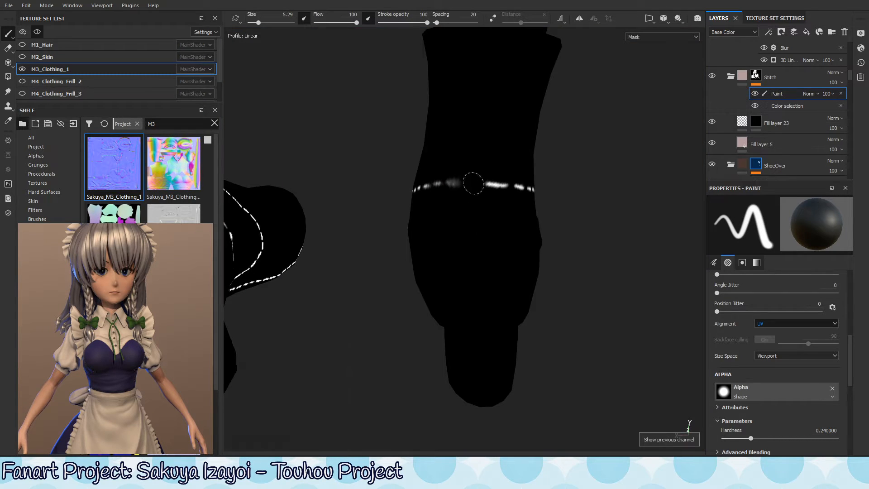
mouse_move(458, 213)
alt+mouse_down()
mouse_move(468, 201)
mouse_move(487, 230)
mouse_move(441, 194)
alt+mouse_up()
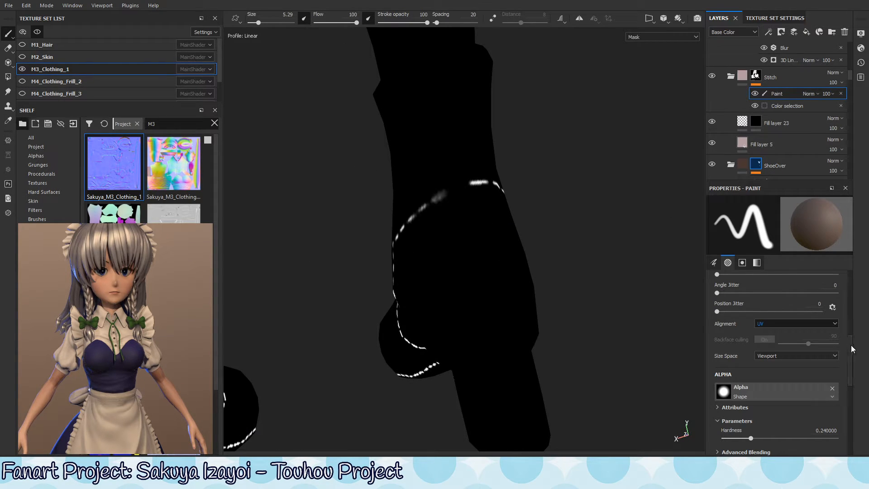
drag(851, 348, 849, 435)
drag(819, 316, 857, 314)
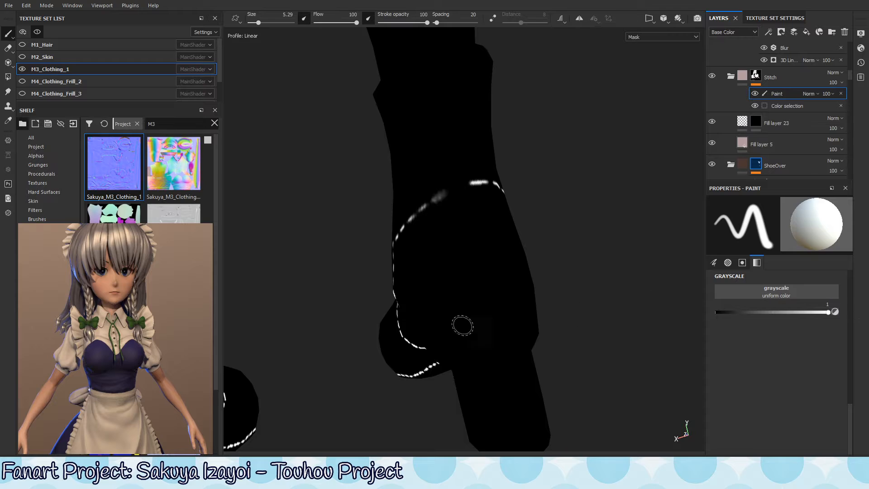
key(x)
mouse_move(445, 196)
ctrl+right_down()
mouse_move(428, 196)
mouse_move(442, 193)
ctrl+right_up()
key(x)
mouse_move(442, 199)
mouse_down()
mouse_move(450, 185)
mouse_move(438, 206)
mouse_up()
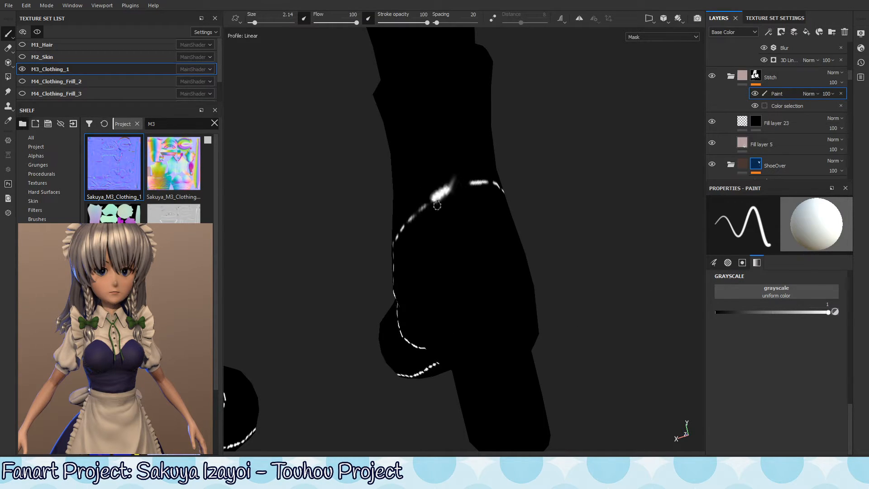
key(x)
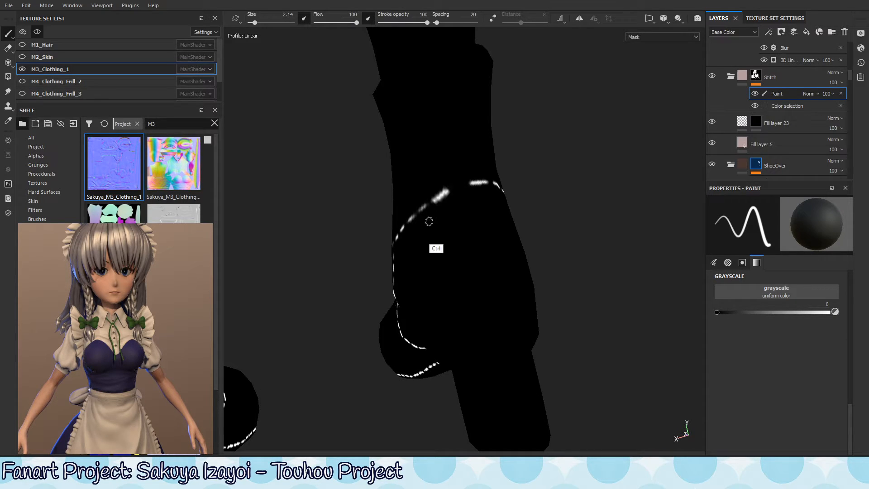
Step: Undo the last stroke and refine the stitches beside the heel seam in white and black with a size 1.58 brush
key(ctrl+z)
alt+drag(440, 208, 414, 248)
key(x)
mouse_move(420, 212)
ctrl+right_down()
mouse_move(409, 216)
mouse_move(419, 212)
ctrl+right_up()
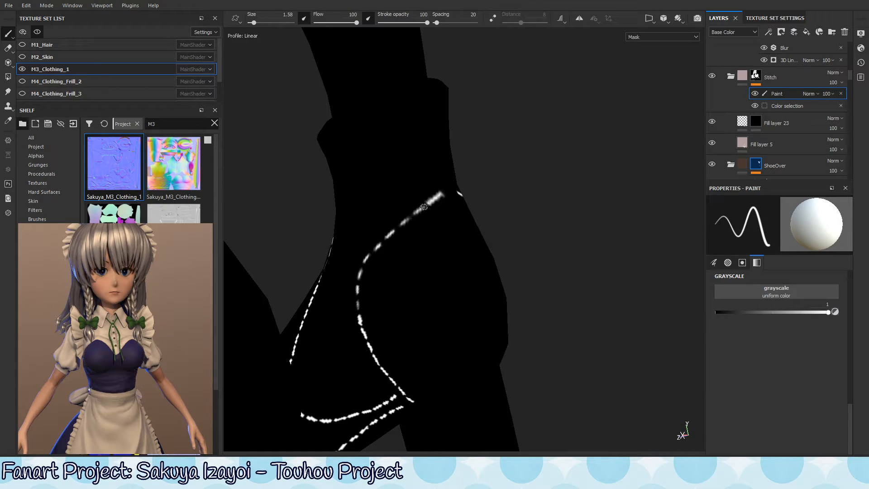
key(x)
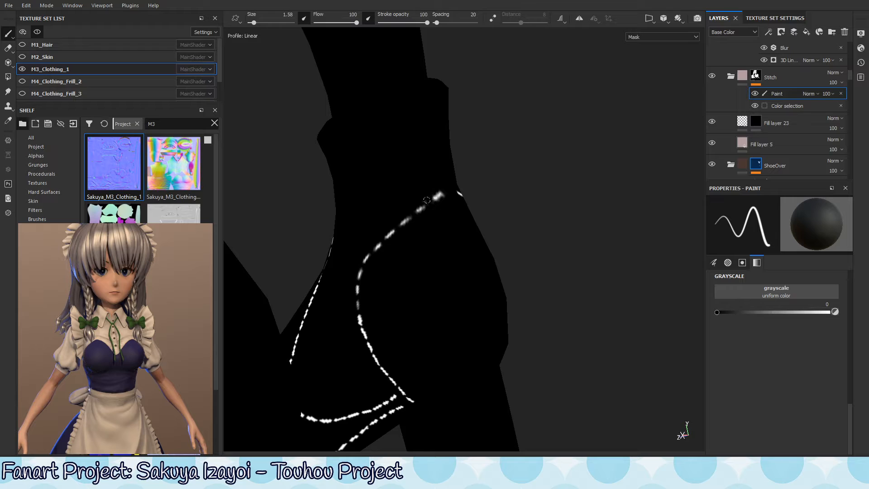
key(x)
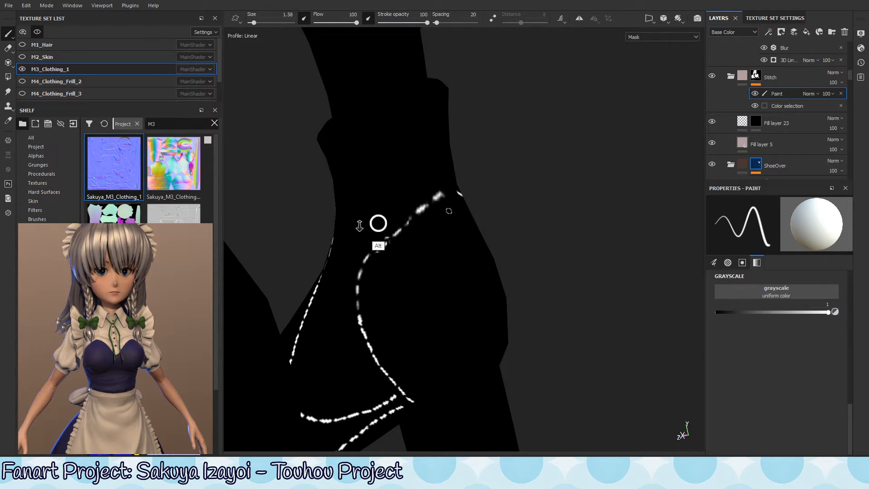
Step: Try to extend the last stitch toward the heel seam in white at size 1.58, and undo the stroke
alt+drag(379, 222, 361, 236)
alt+right_drag(361, 237, 433, 228)
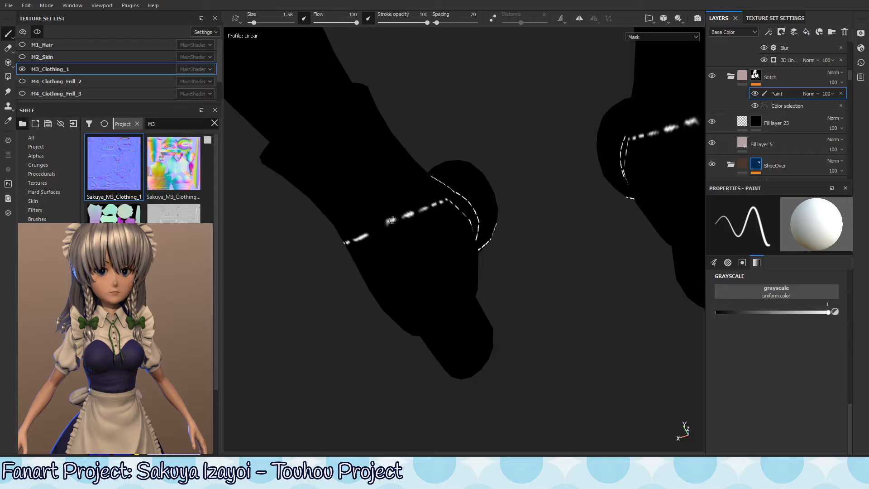
alt+drag(390, 225, 365, 236)
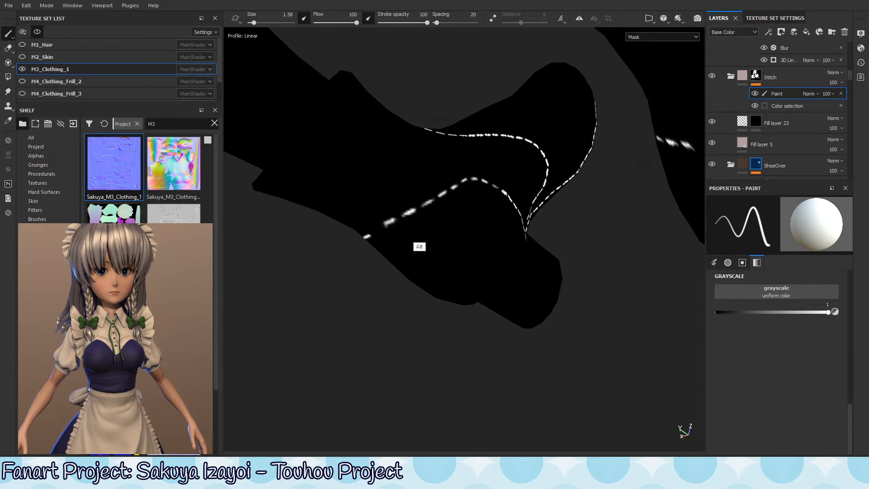
alt+right_drag(415, 227, 421, 226)
alt+drag(422, 225, 493, 213)
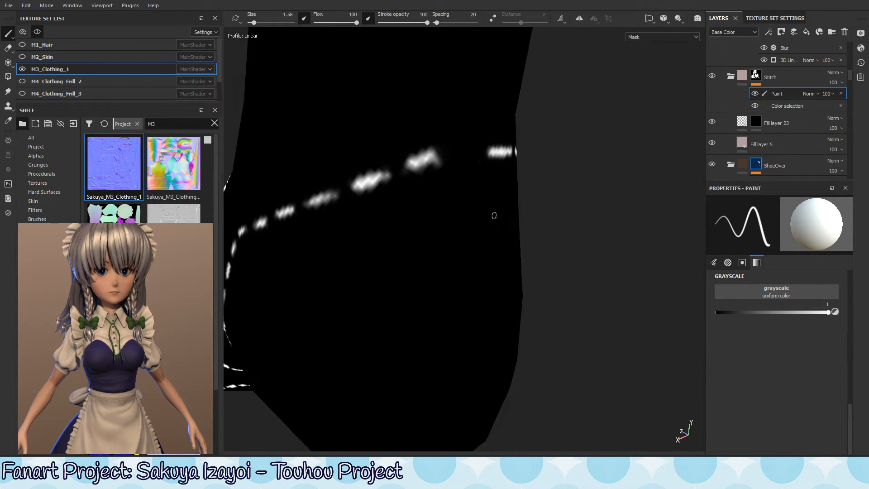
mouse_move(442, 156)
mouse_down()
mouse_move(452, 142)
mouse_move(444, 150)
mouse_up()
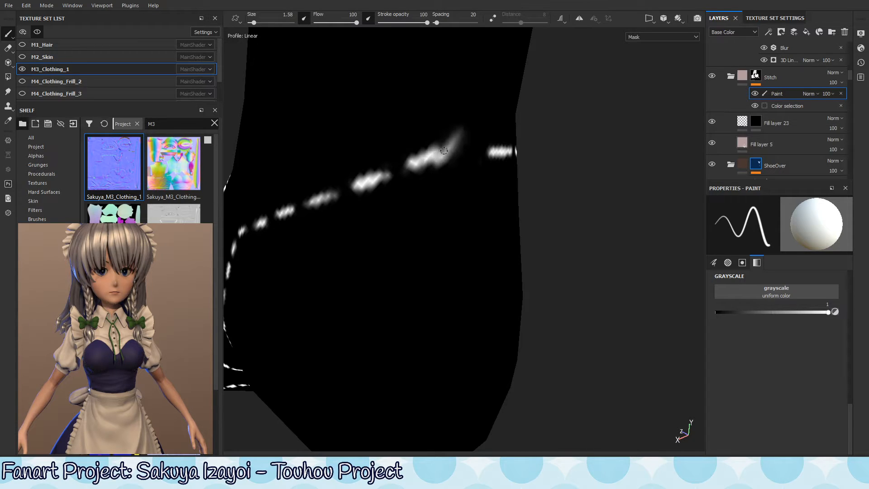
key(ctrl+z)
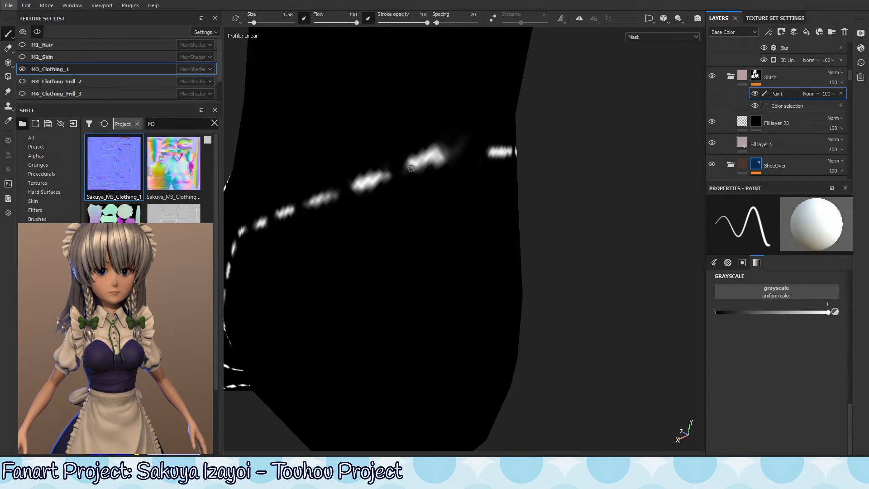
Step: Switch the brush to black, show the full material and examine the stitching across the back of the heels
alt+right_drag(416, 165, 420, 170)
alt+drag(420, 170, 470, 133)
key(x)
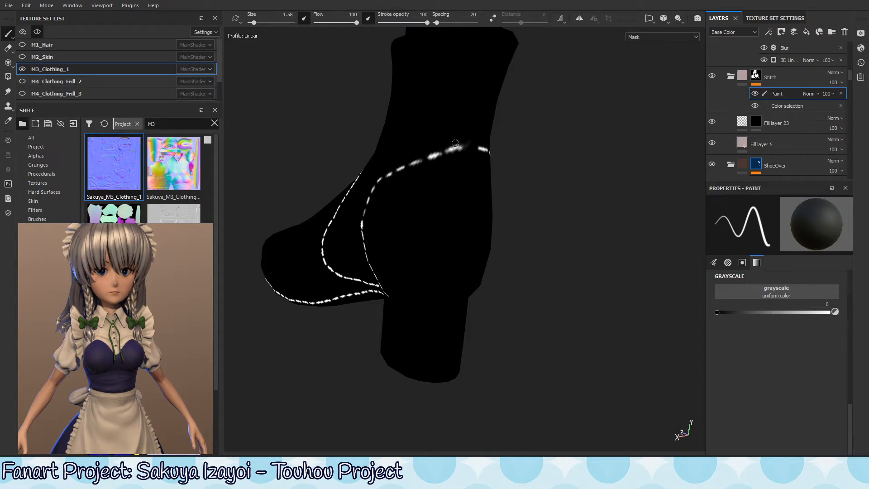
alt+right_drag(516, 165, 376, 276)
key(m)
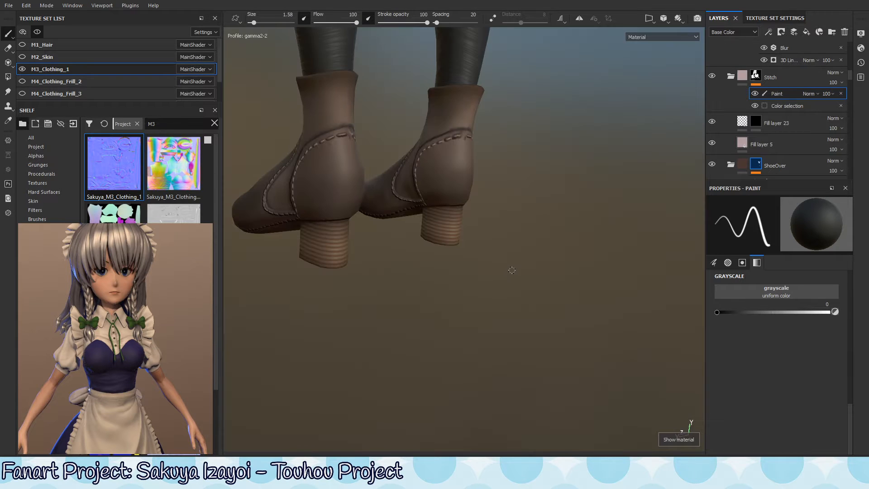
alt+right_drag(571, 216, 427, 201)
alt+drag(427, 201, 421, 202)
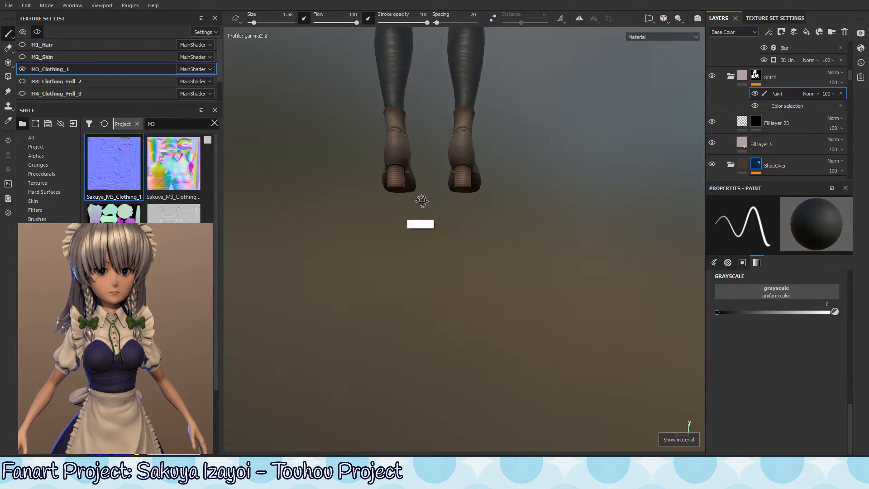
alt+right_drag(418, 193, 578, 118)
alt+right_drag(494, 142, 829, 101)
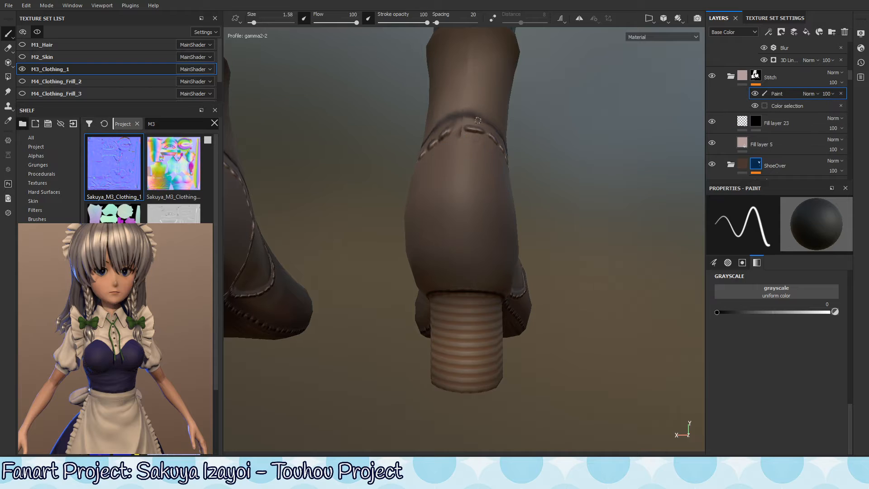
mouse_move(465, 114)
alt+mouse_down()
mouse_move(469, 101)
mouse_move(458, 143)
alt+mouse_up()
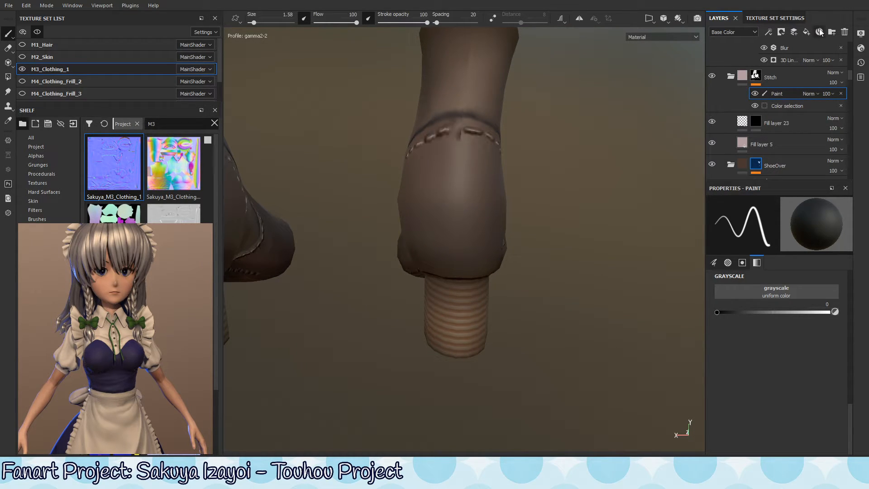
Step: Display the Stitch mask and erase the faint smear at the heel seam in black with a size 3.37 brush
click(780, 79)
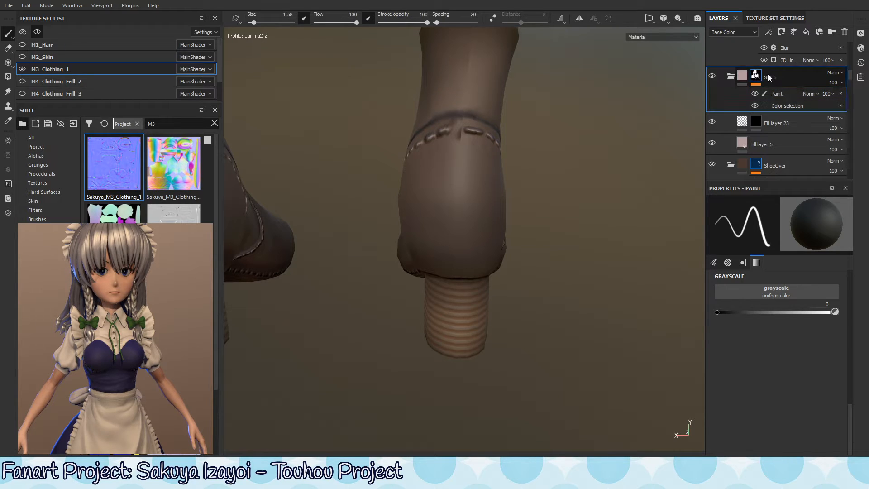
scroll(426, 127, up, 3)
key(x)
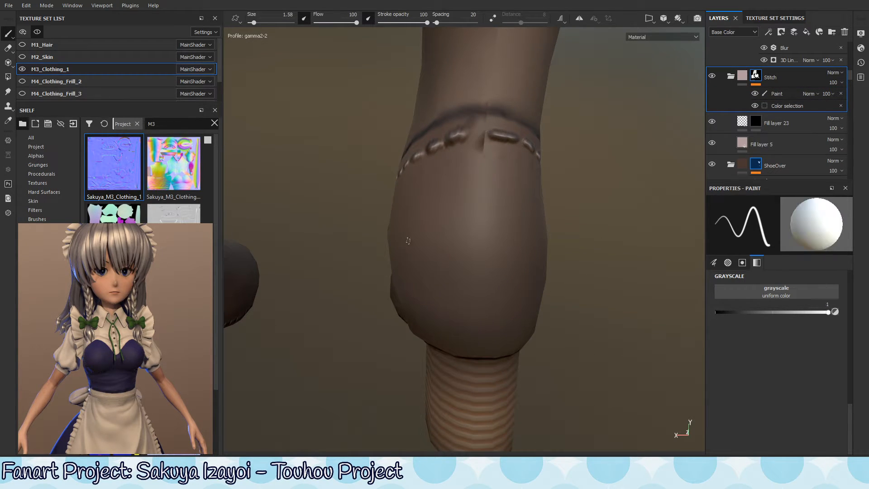
key(x)
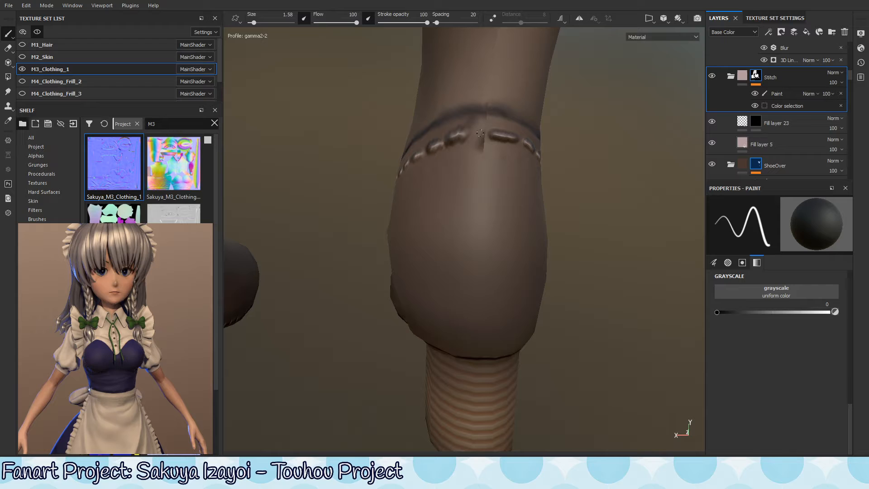
alt+click(755, 77)
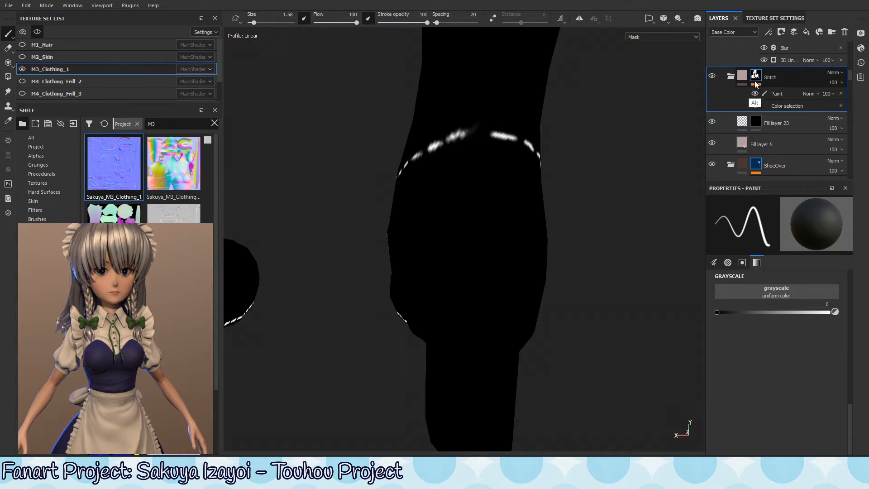
alt+right_drag(475, 132, 491, 135)
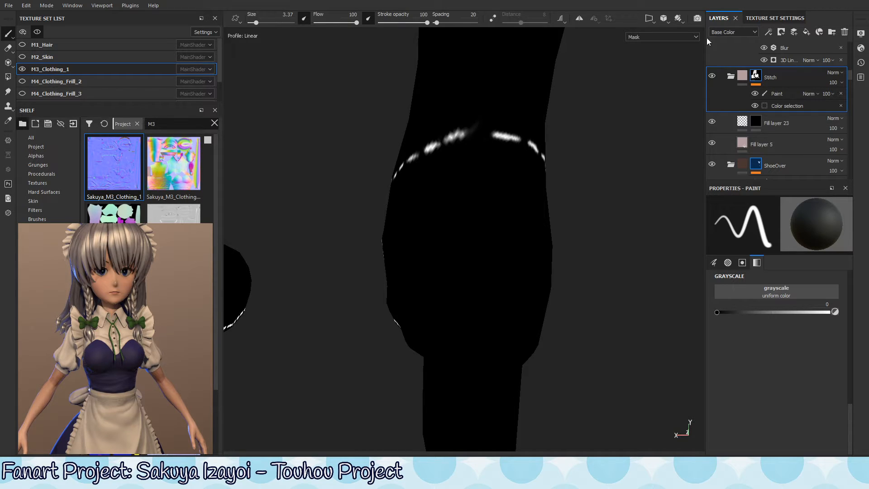
click(787, 92)
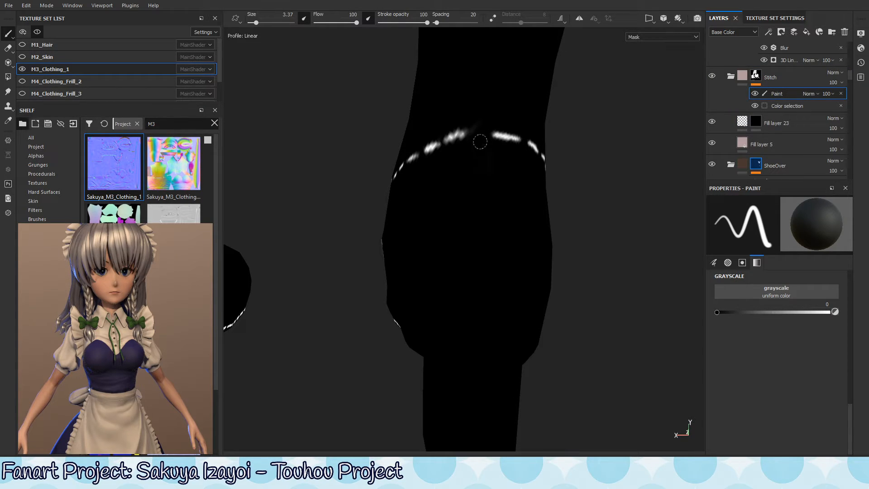
click(775, 75)
click(756, 76)
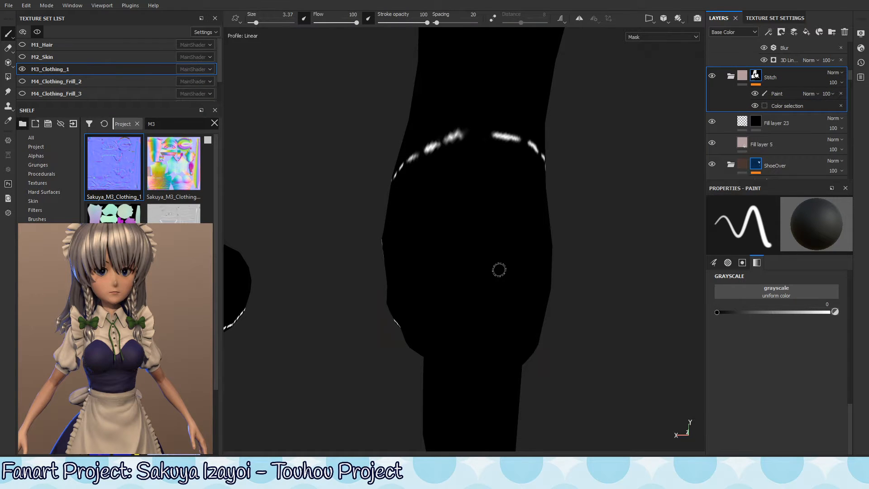
Step: Return to the material view and examine the boots' stitching from the back, the front and up close from the side
key(m)
alt+drag(498, 201, 492, 235)
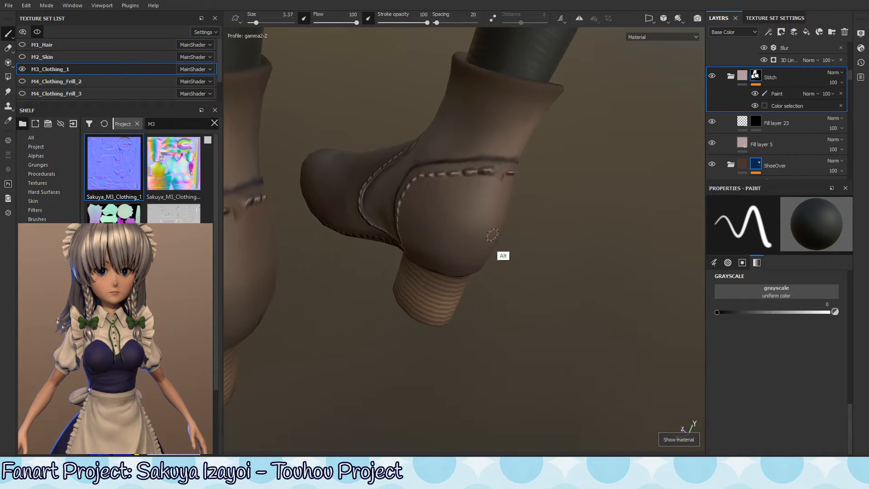
alt+right_drag(492, 235, 395, 322)
alt+drag(395, 322, 369, 297)
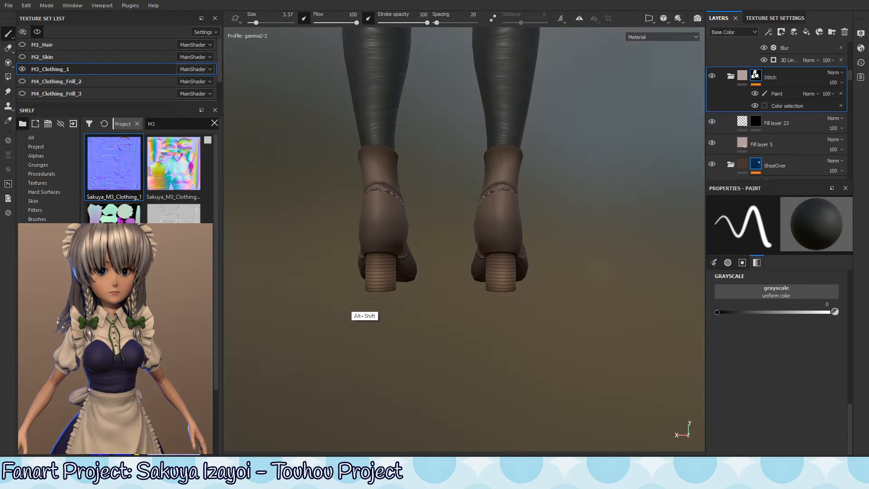
alt+right_drag(570, 242, 238, 310)
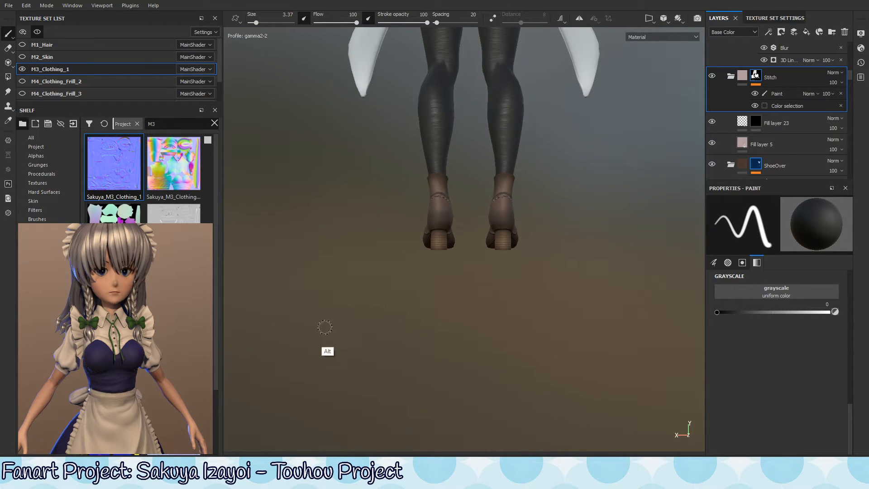
alt+drag(311, 384, 549, 237)
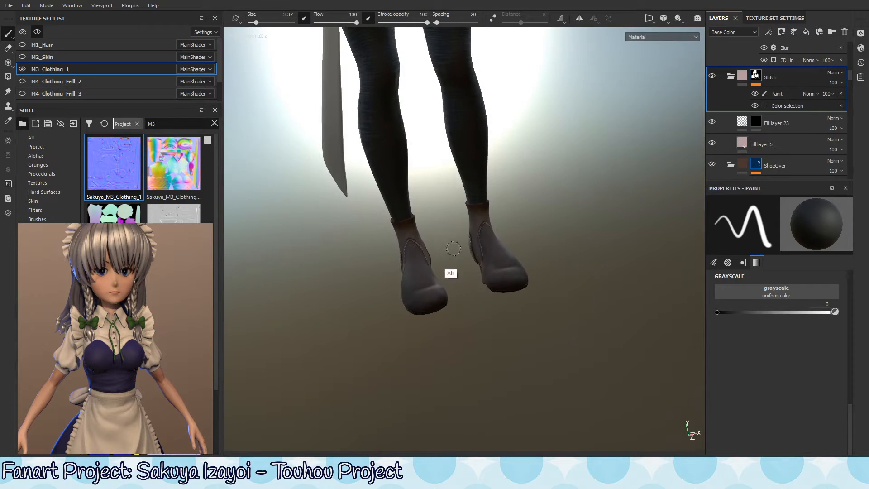
alt+right_drag(454, 249, 605, 176)
mouse_move(436, 254)
alt+mouse_down()
mouse_move(514, 226)
mouse_move(443, 252)
mouse_move(472, 259)
alt+mouse_up()
mouse_move(471, 258)
shift+right_down()
mouse_move(390, 291)
mouse_move(425, 285)
shift+right_up()
alt+right_drag(345, 241, 615, 233)
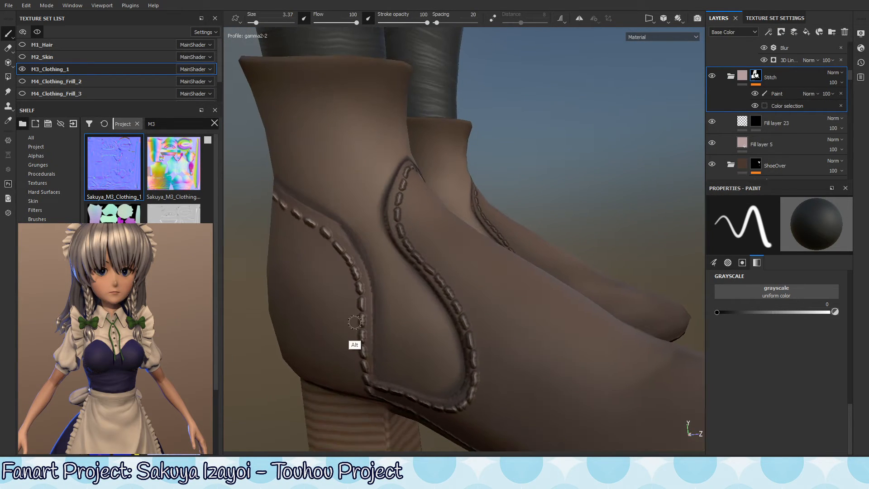
alt+drag(450, 301, 442, 320)
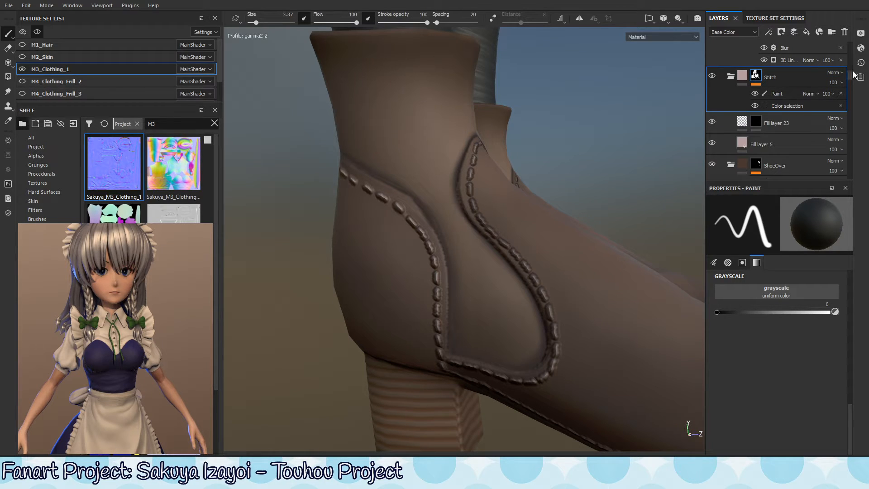
Step: Select the Paint effect in the ShoeOver folder's mask and switch the brush to white
scroll(852, 78, down, 5)
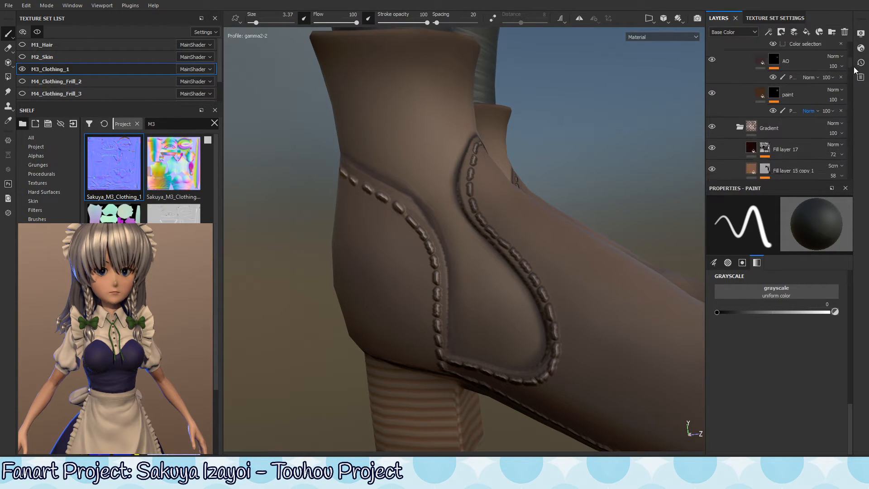
scroll(855, 73, down, 3)
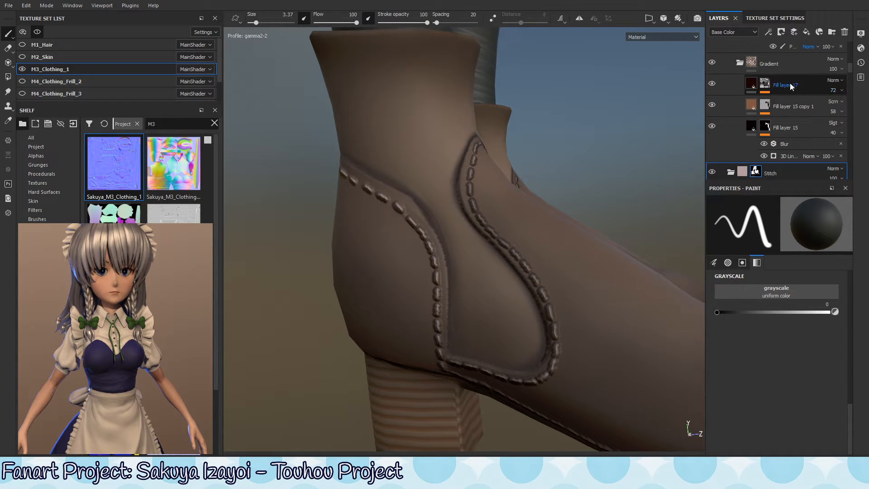
click(765, 81)
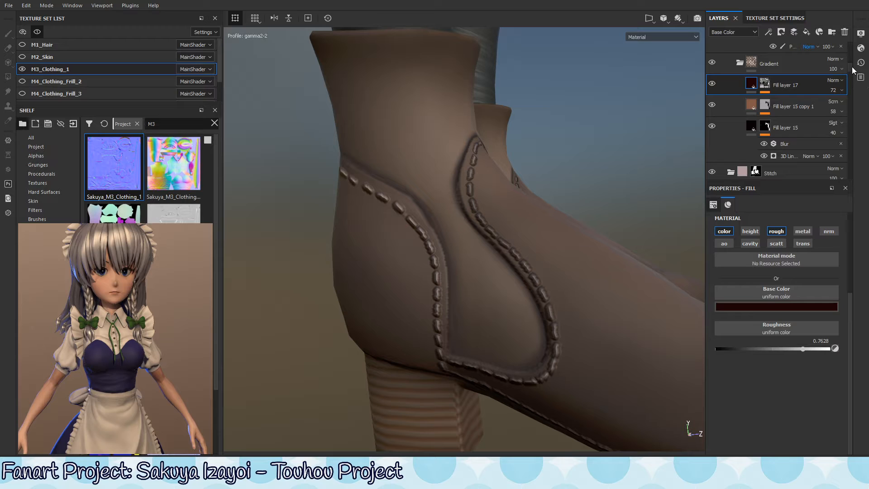
scroll(854, 70, down, 6)
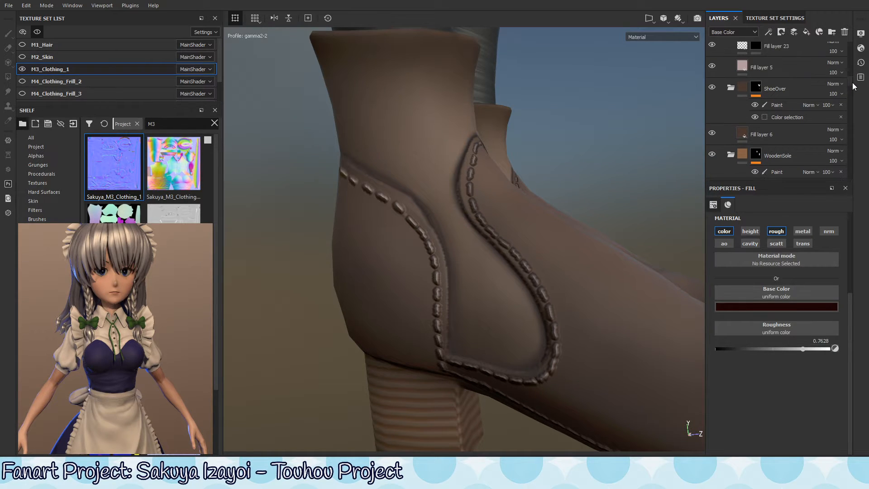
click(786, 105)
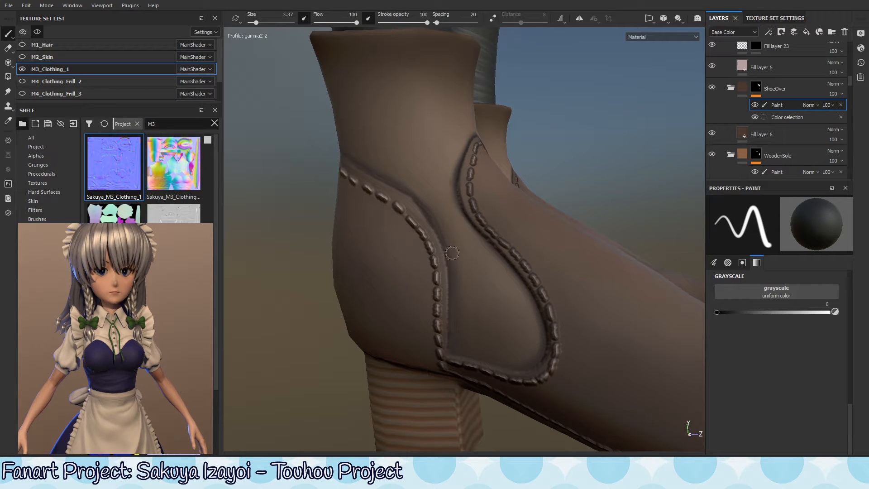
key(x)
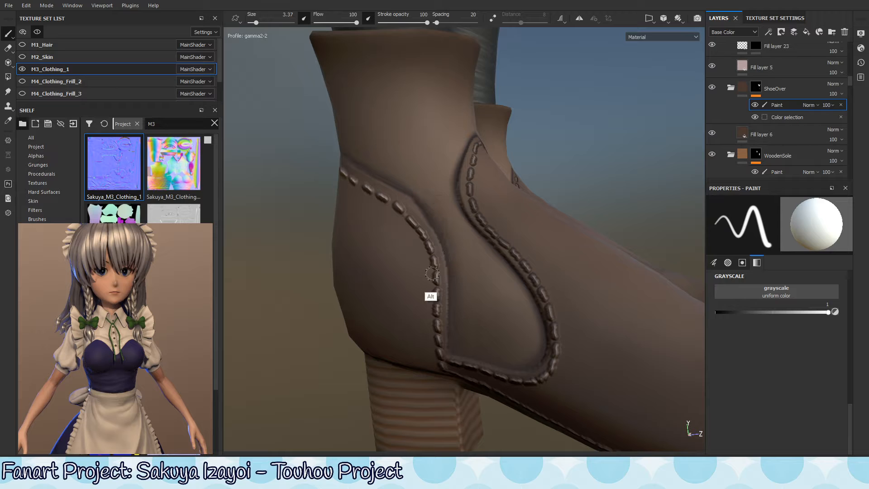
mouse_move(430, 297)
alt+mouse_down()
mouse_move(446, 239)
mouse_move(500, 271)
mouse_move(472, 226)
mouse_move(449, 296)
mouse_move(575, 196)
alt+mouse_up()
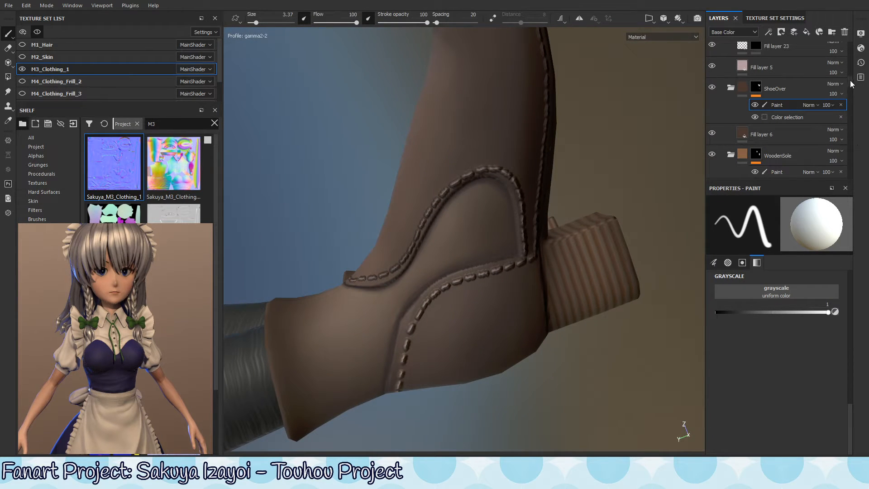
Step: Select the upper Paint effect in the inner folder's mask and switch the brush to black
scroll(850, 80, up, 5)
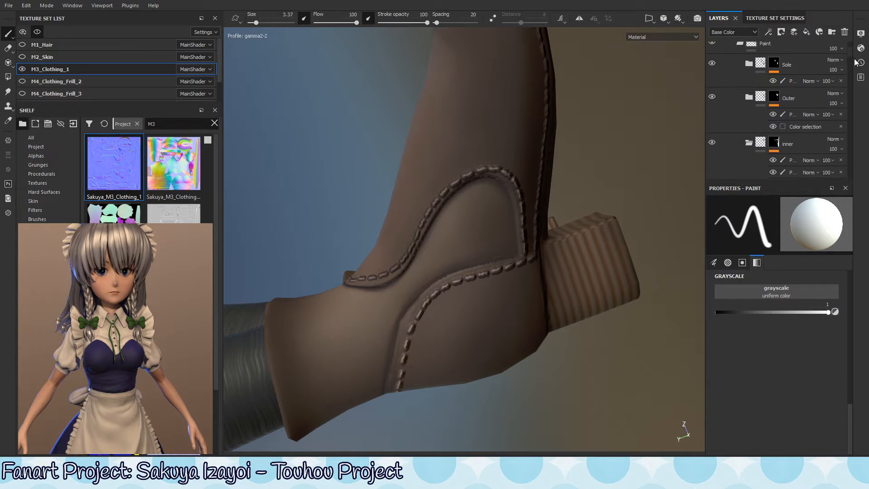
scroll(815, 91, down, 1)
click(768, 127)
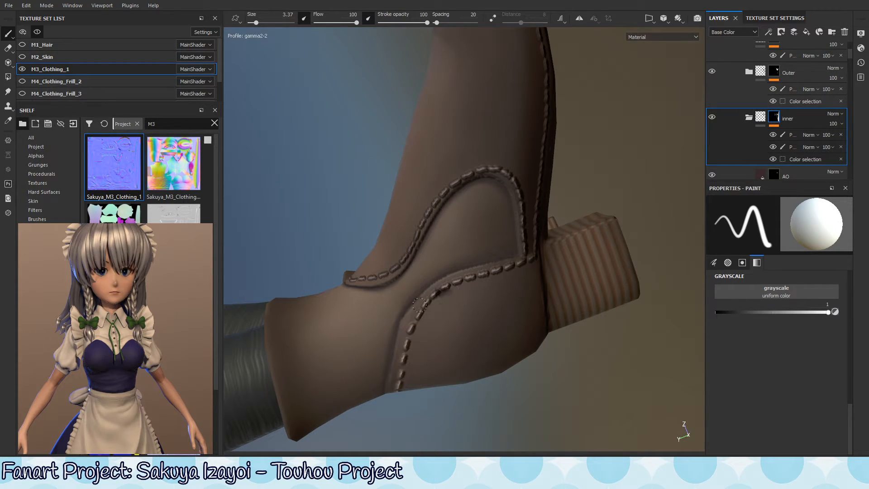
key(x)
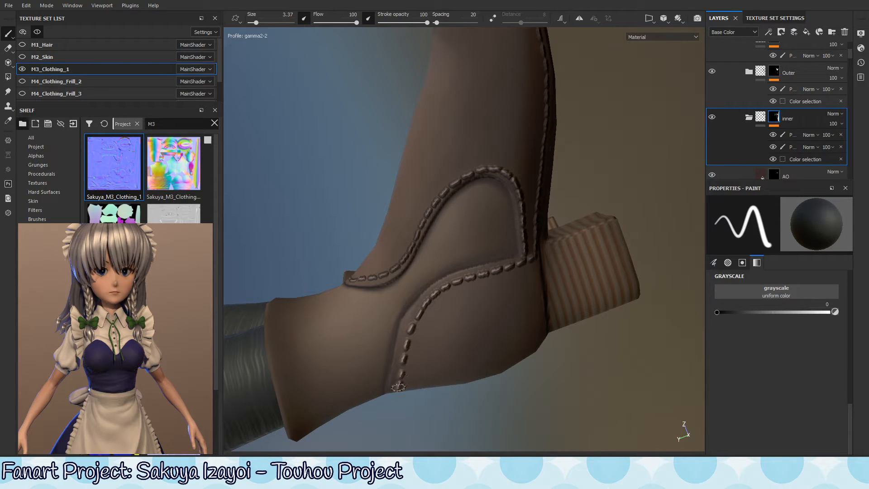
click(808, 135)
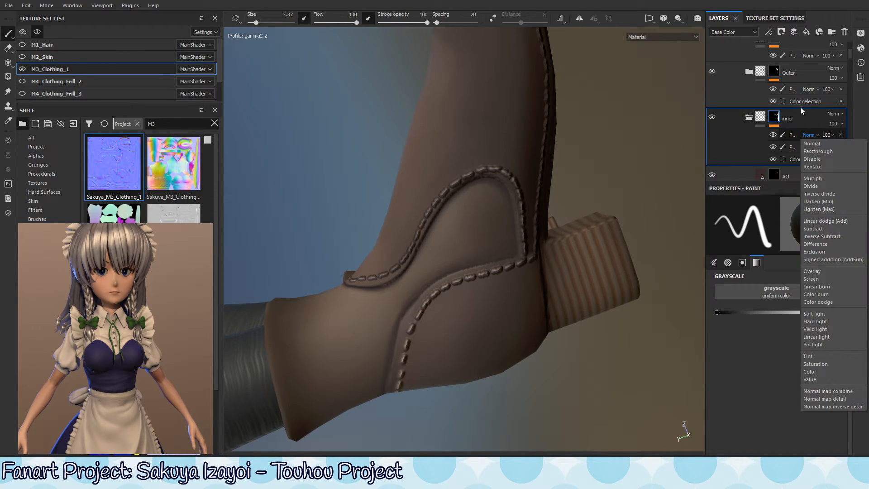
click(801, 108)
click(814, 134)
click(804, 142)
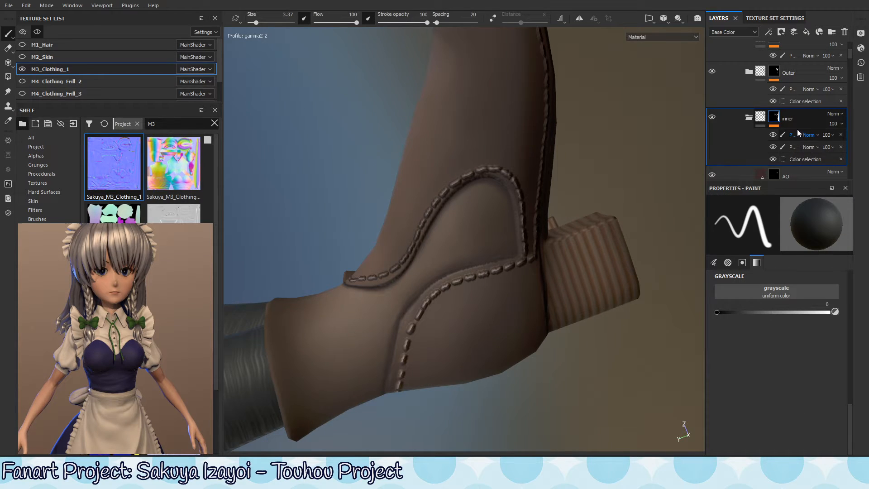
click(796, 133)
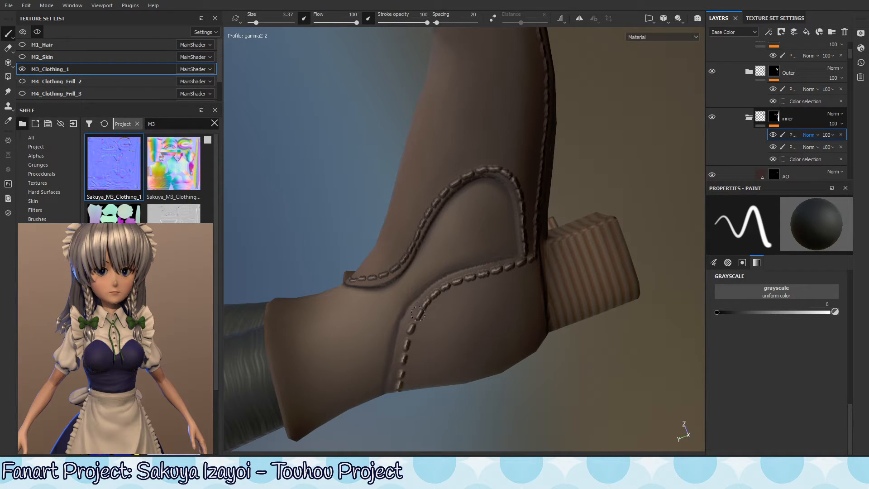
Step: Undo the test stroke, reduce the brush size to 2.36 and erase the inner mask's spill beside the boot's side stitching
key(ctrl+z)
ctrl+right_drag(411, 317, 406, 322)
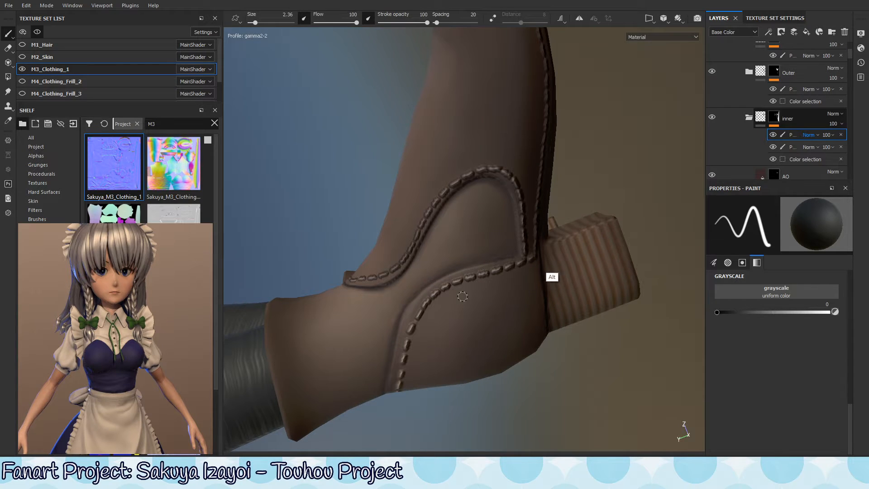
alt+drag(462, 297, 478, 260)
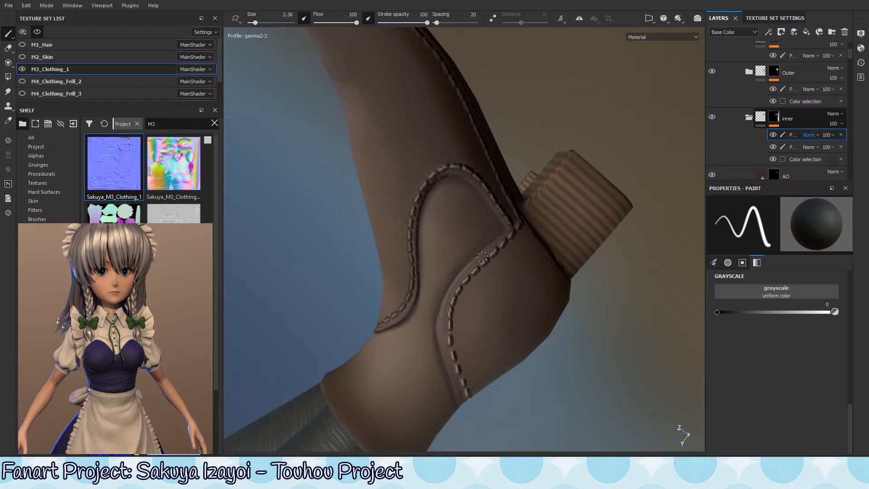
alt+drag(456, 361, 443, 252)
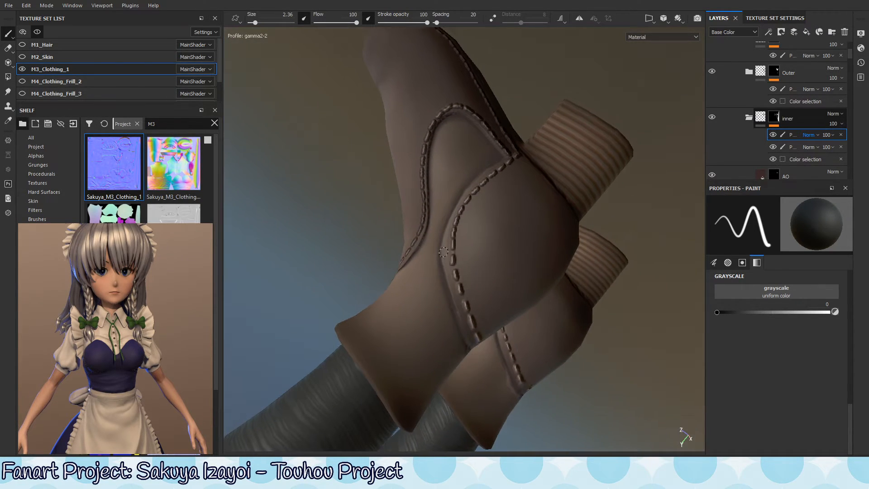
alt+drag(472, 333, 464, 310)
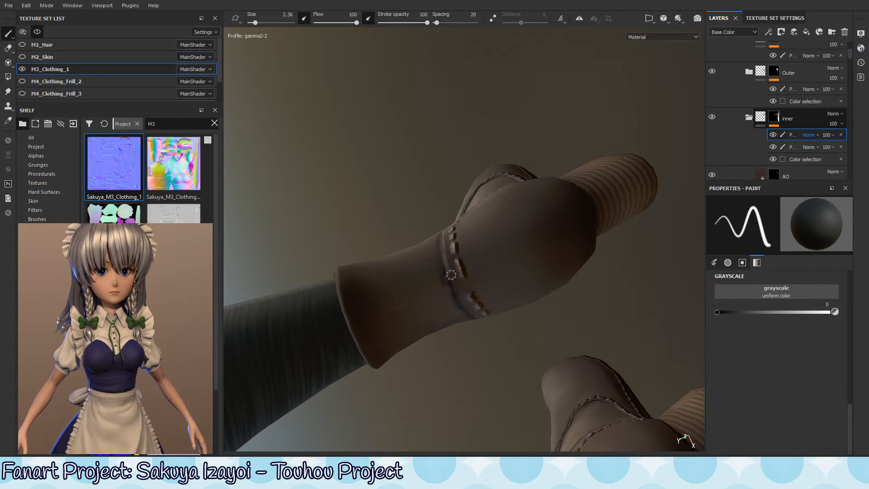
alt+drag(448, 232, 452, 270)
key(ctrl+z)
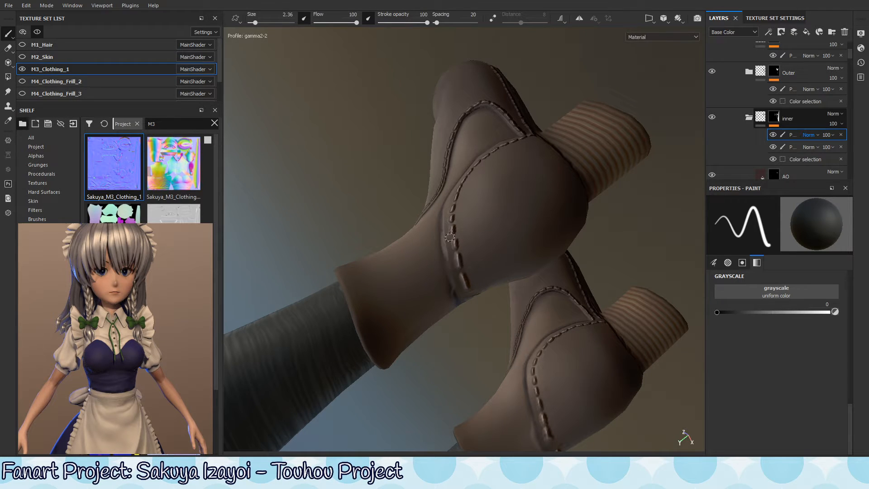
Step: Continue cleaning the inner mask in black around the back of the heel and along the opposite side's stitching
alt+shift+drag(454, 249, 469, 210)
mouse_move(469, 210)
shift+right_down()
mouse_move(456, 219)
mouse_move(479, 201)
mouse_move(475, 211)
shift+right_up()
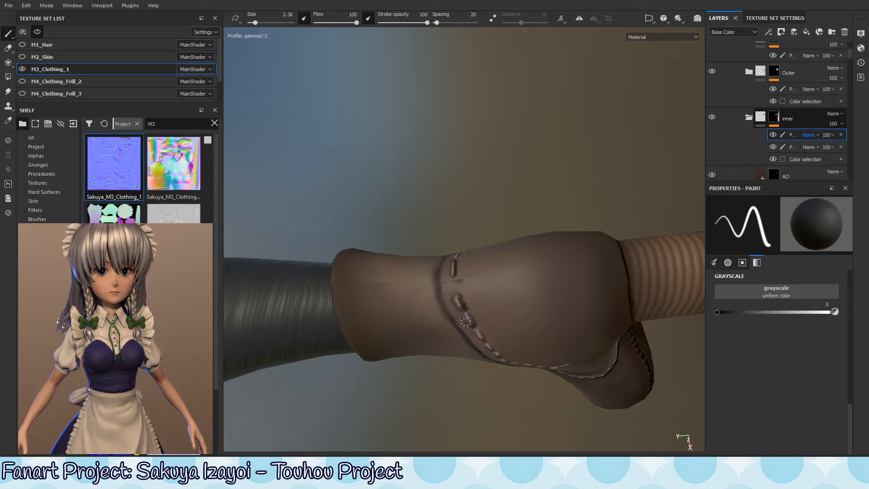
alt+drag(474, 317, 471, 290)
alt+right_drag(471, 289, 466, 304)
alt+drag(466, 305, 469, 330)
alt+middle_drag(500, 245, 473, 312)
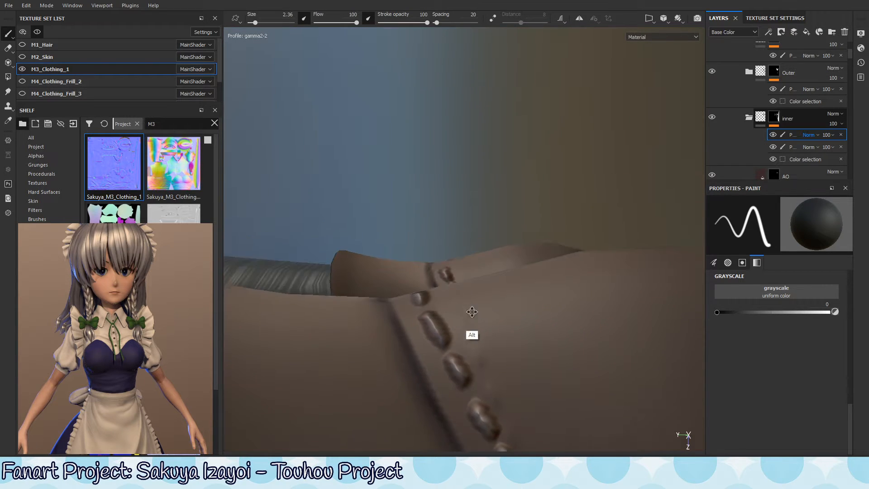
alt+right_drag(472, 312, 450, 293)
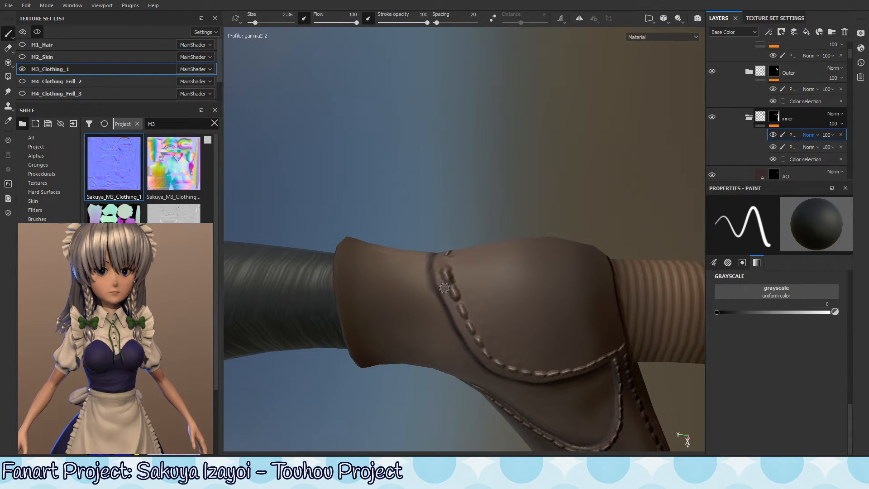
mouse_move(492, 365)
alt+mouse_down()
mouse_move(457, 253)
mouse_move(425, 287)
alt+mouse_up()
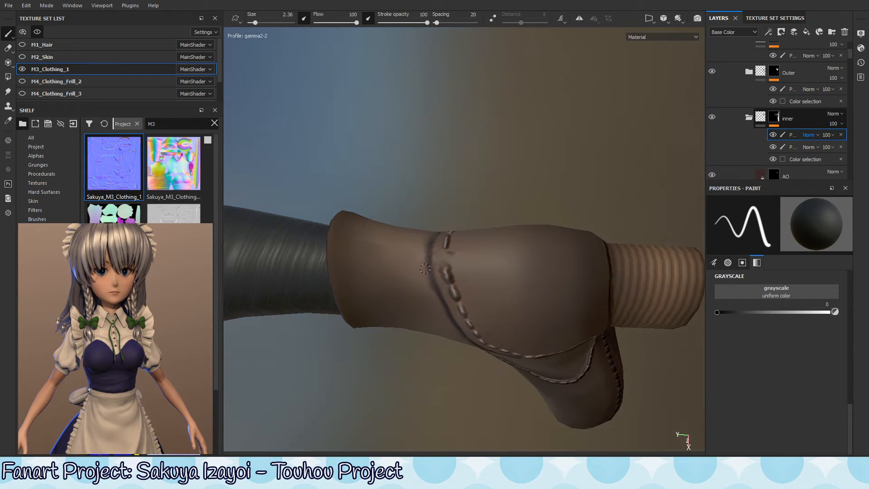
Step: Paint the inner mask in white along the seam across the back of the heel and trim the excess in black
key(x)
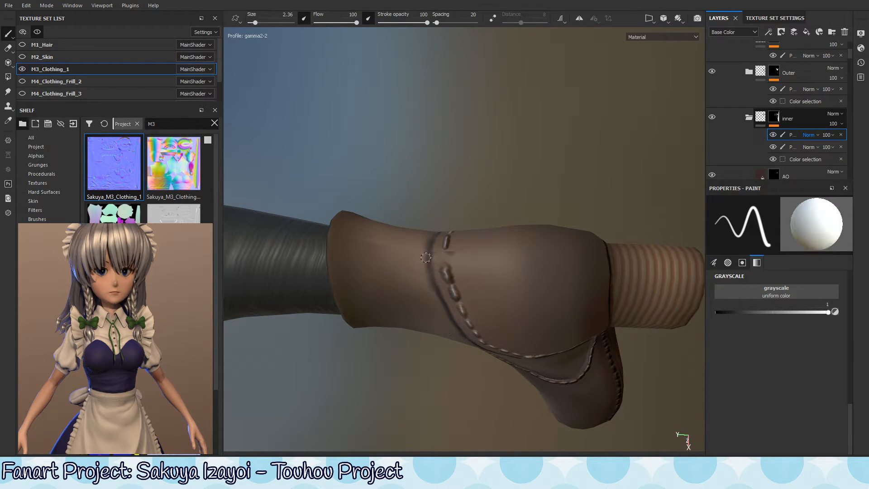
mouse_move(430, 272)
alt+mouse_down()
mouse_move(430, 235)
mouse_move(434, 252)
alt+mouse_up()
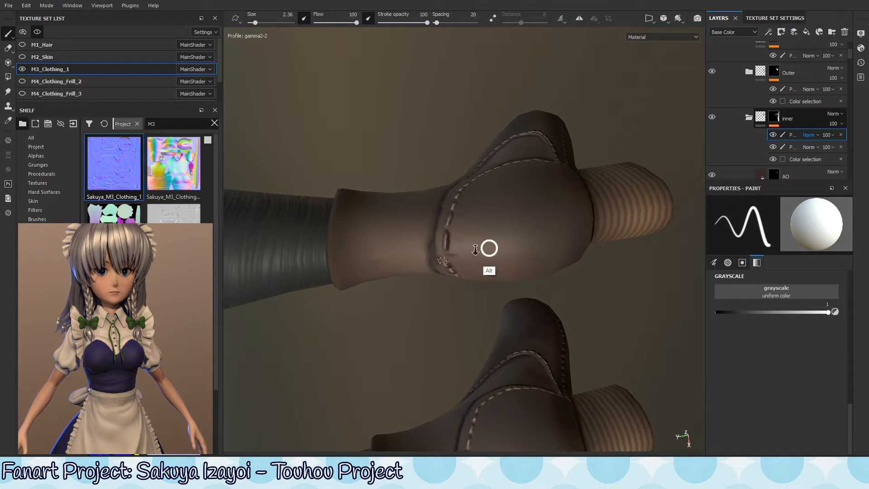
alt+drag(489, 246, 566, 253)
alt+drag(578, 284, 566, 267)
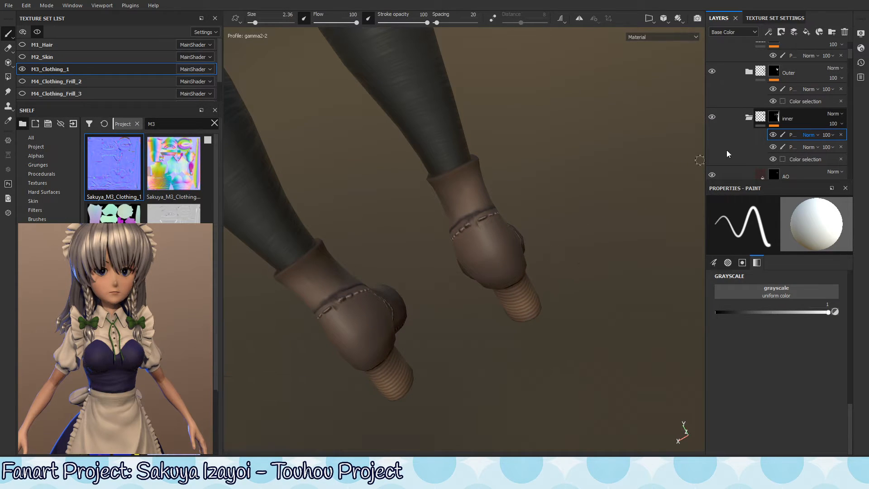
alt+right_drag(459, 229, 622, 202)
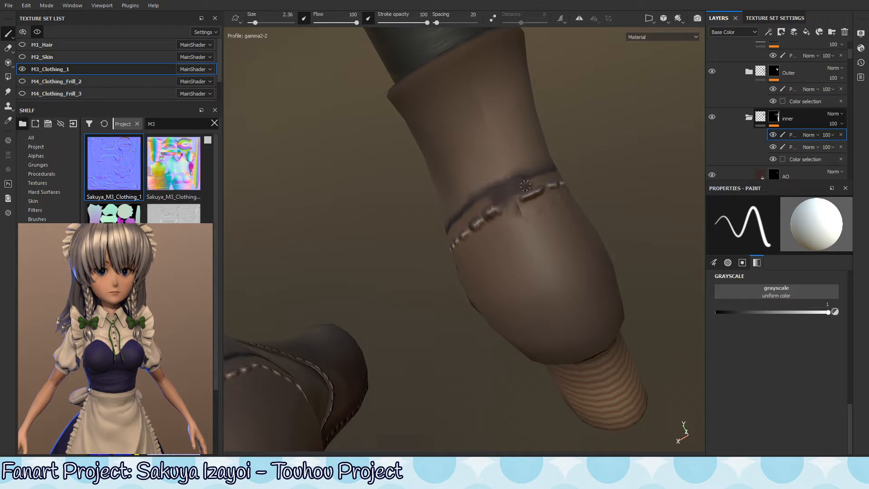
key(x)
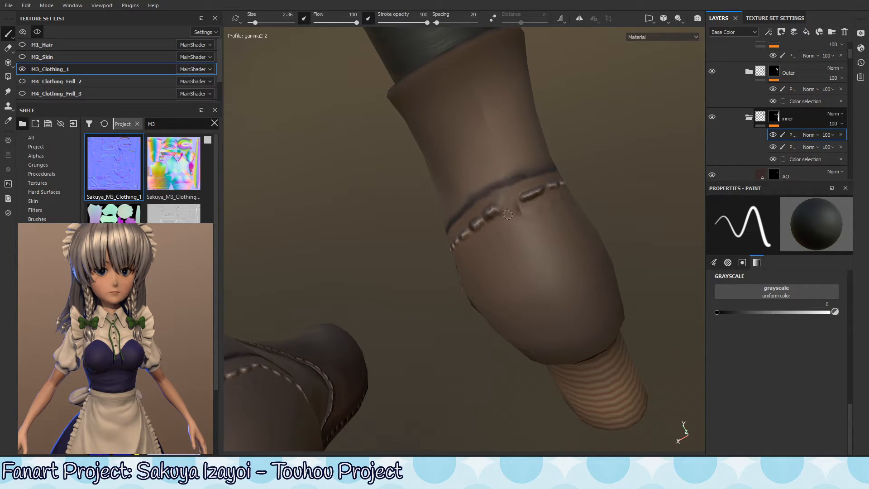
Step: Toggle the inner folder's visibility to compare, switch the brush back to white and view both boots from behind
click(709, 118)
click(709, 118)
key(x)
alt+right_drag(531, 205, 217, 185)
alt+right_drag(558, 285, 295, 282)
alt+drag(569, 292, 544, 323)
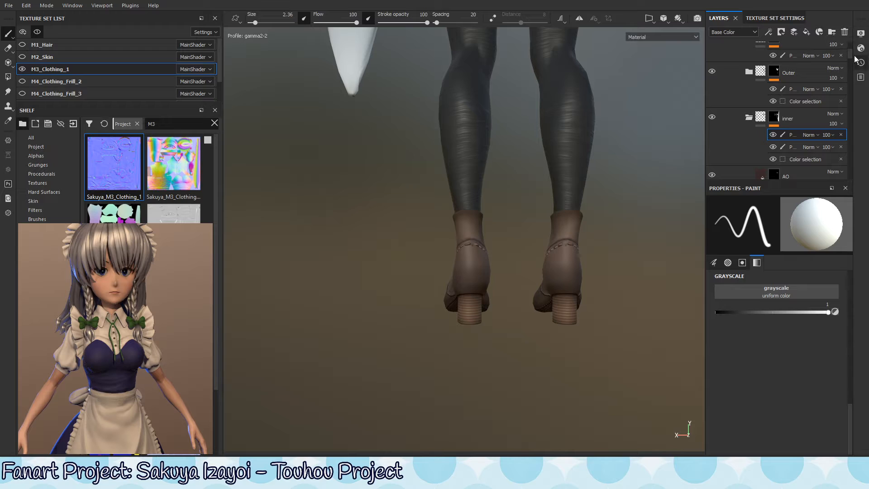
Step: Look through the layer stack and inspect the Base fill layer's material channels and normal map
scroll(849, 54, up, 5)
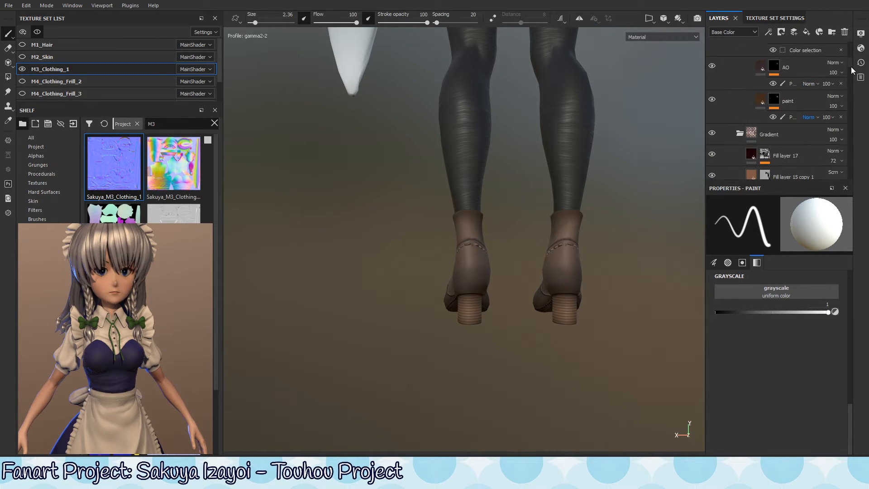
scroll(851, 72, down, 2)
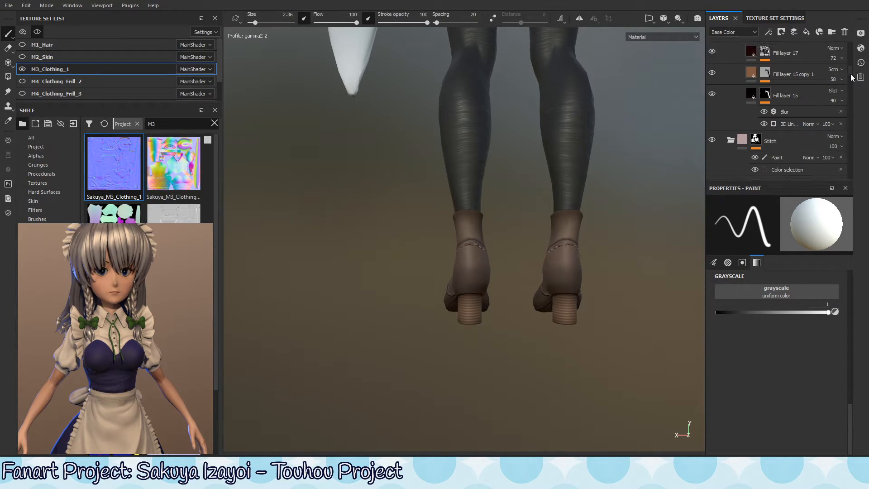
scroll(851, 72, up, 1)
scroll(853, 75, down, 3)
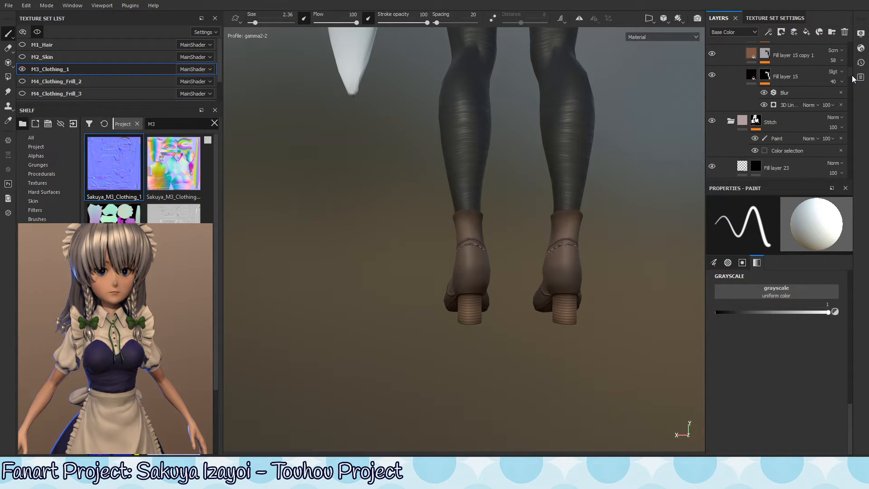
scroll(853, 78, down, 1)
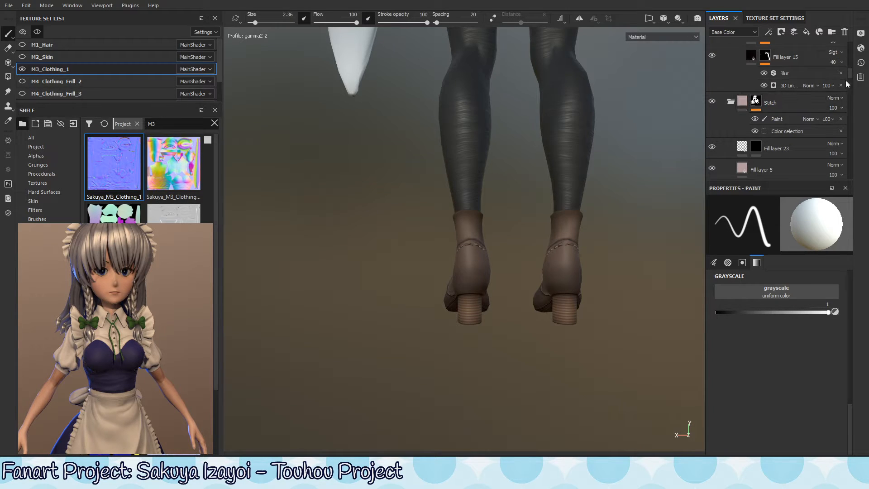
drag(851, 75, 849, 184)
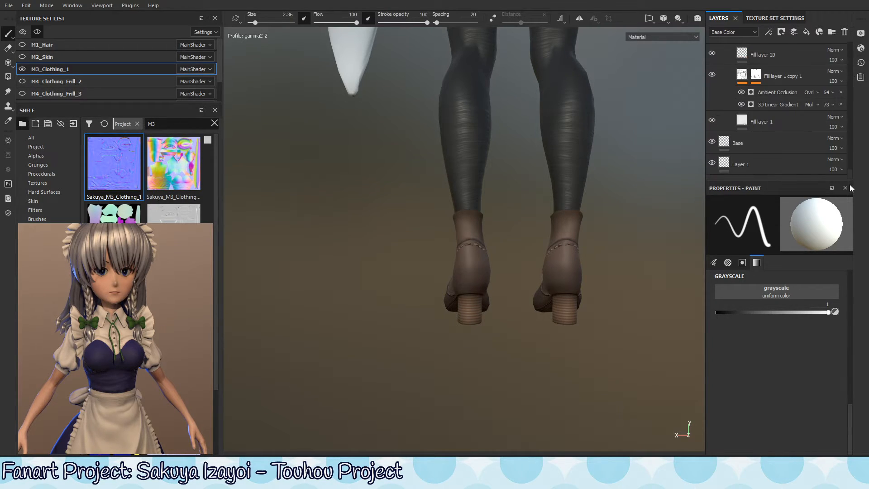
click(767, 141)
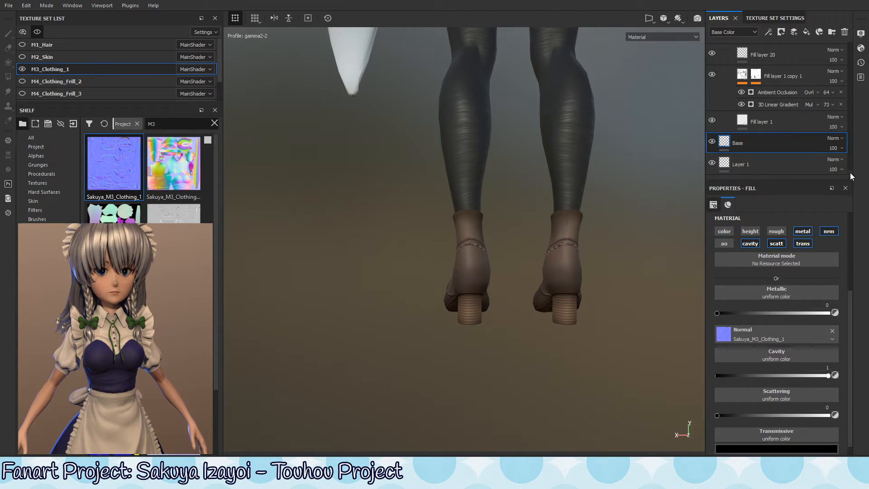
drag(851, 176, 868, 82)
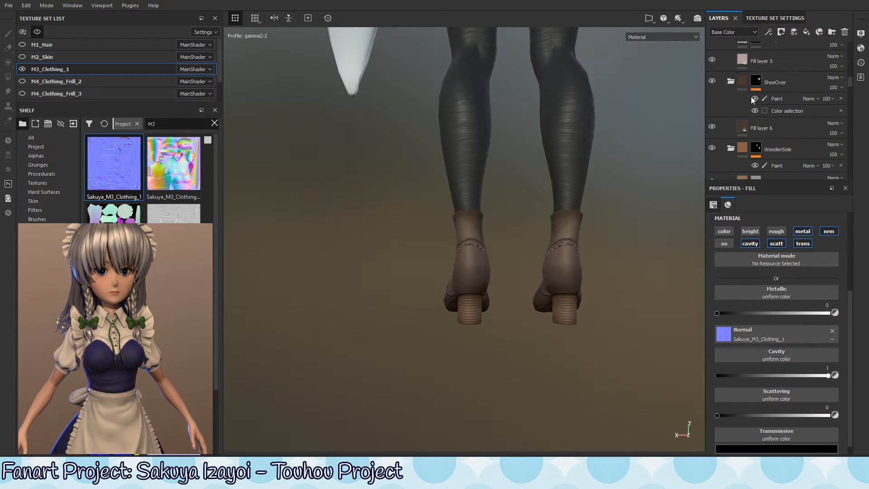
scroll(851, 88, up, 4)
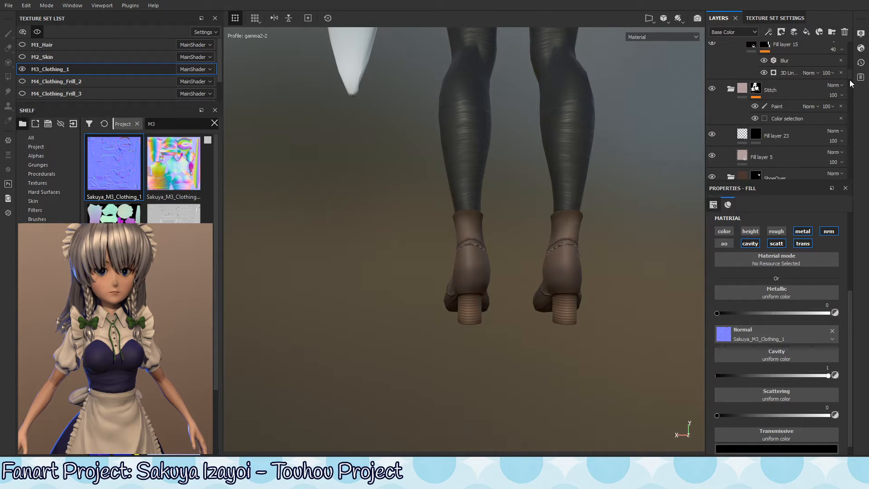
Step: Compare the boots with the inner and Outer folders hidden and shown in turn, selecting the Outer folder's mask for the second check
click(805, 88)
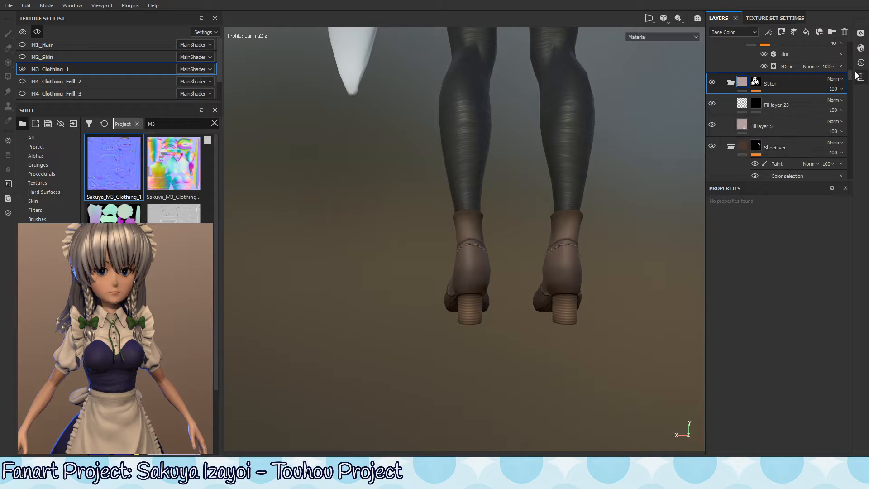
scroll(850, 69, up, 4)
scroll(849, 68, up, 4)
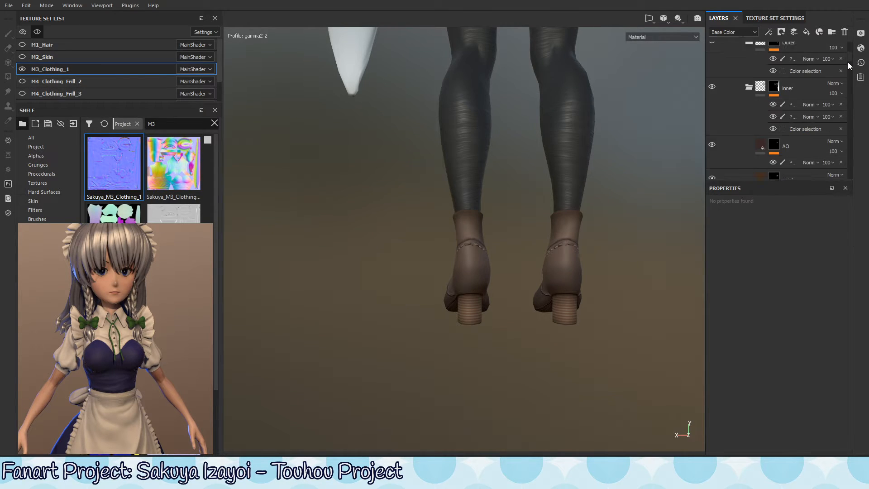
click(712, 125)
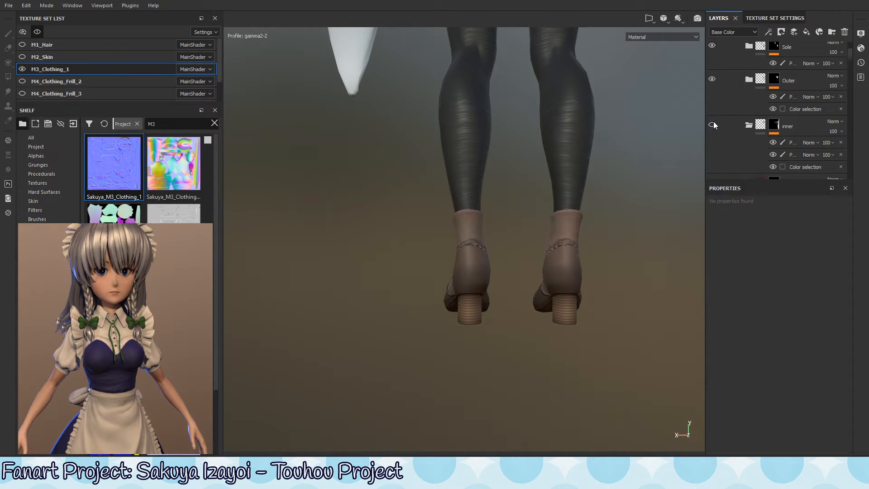
click(709, 122)
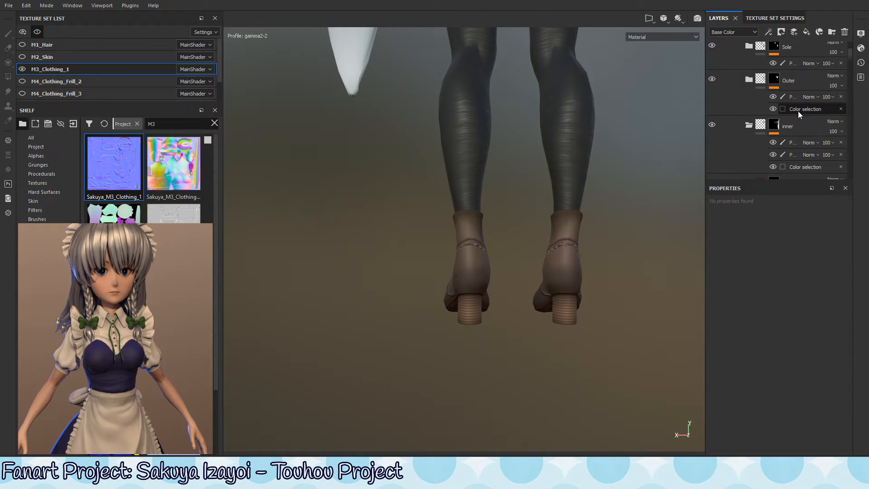
click(738, 97)
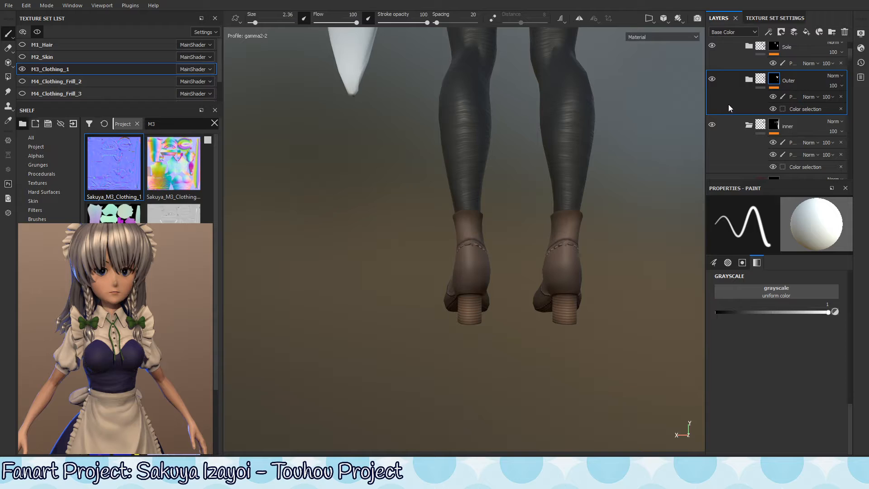
click(713, 80)
click(713, 80)
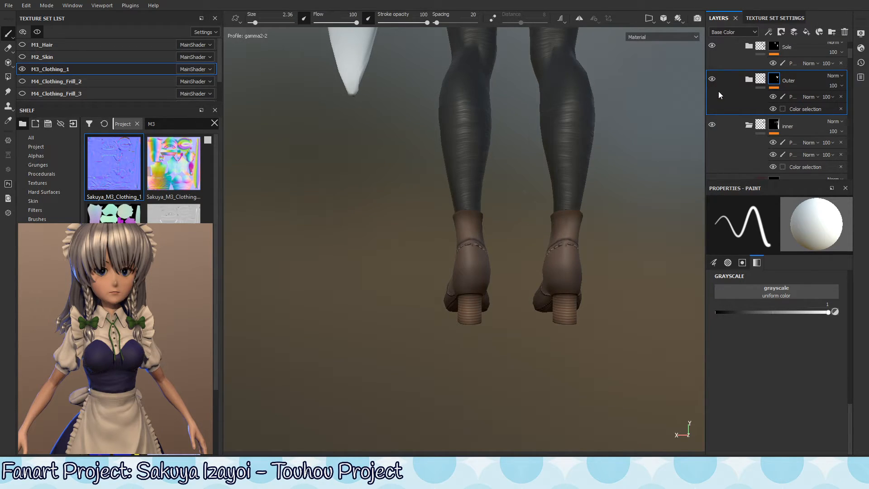
Step: Toggle the visibility of the inner, AO and paint layers to check what each contributes to the boots
click(712, 125)
click(712, 125)
scroll(851, 73, down, 3)
scroll(851, 62, down, 1)
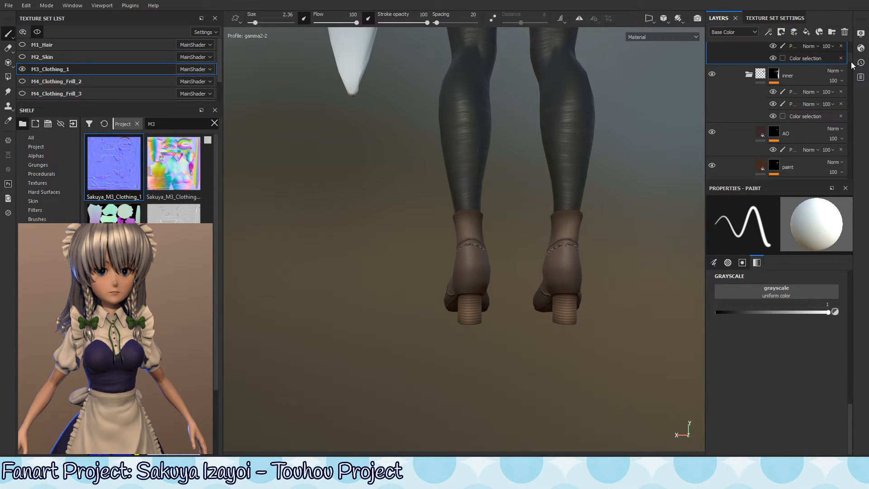
click(711, 62)
click(711, 61)
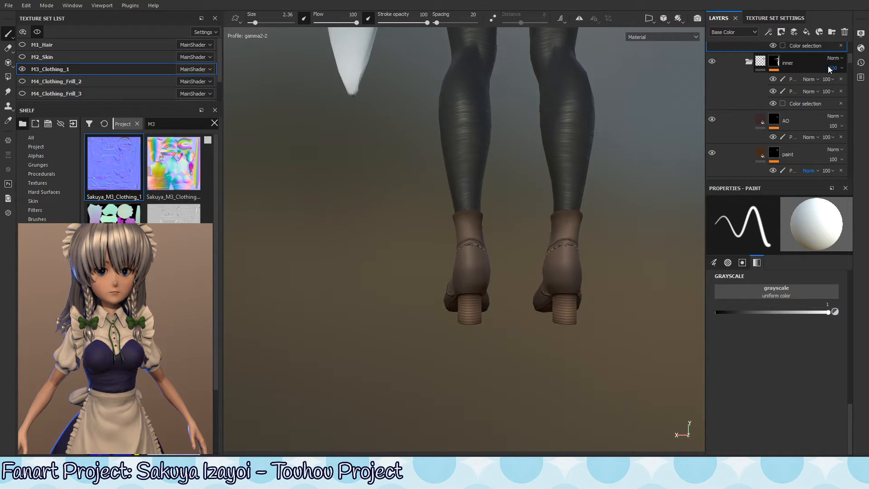
click(712, 119)
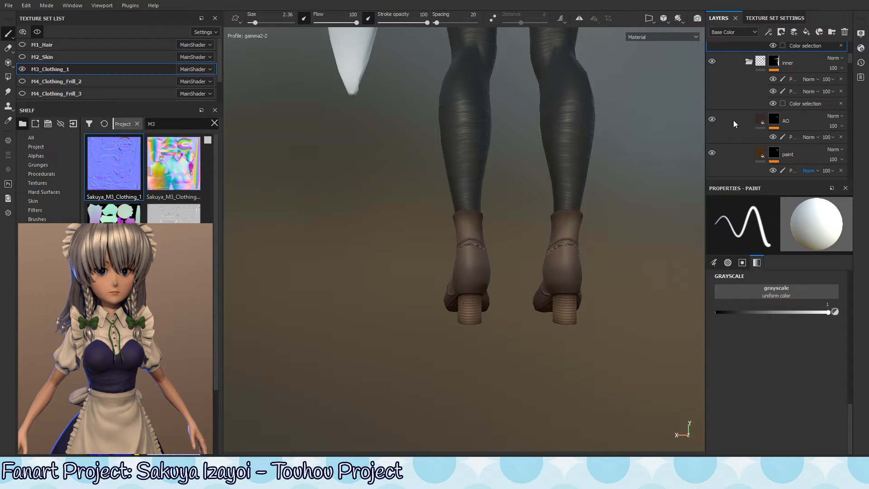
click(712, 154)
click(712, 154)
Step: Locate the Stitch folder and compare the boot's heel seam up close with the folder hidden and shown
drag(852, 58, 852, 87)
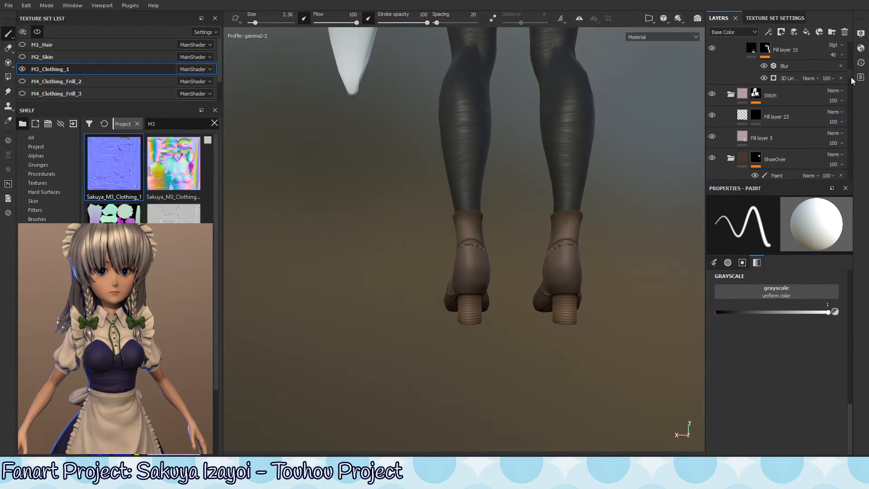
click(723, 94)
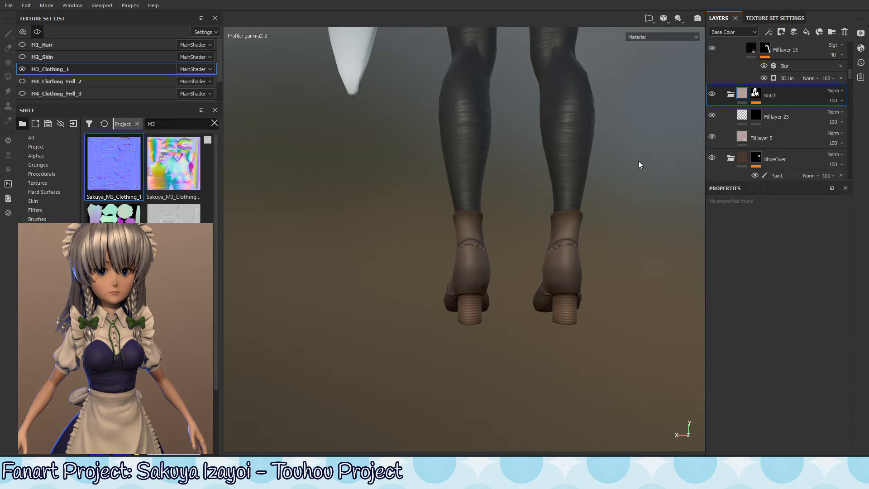
alt+middle_drag(471, 250, 491, 167)
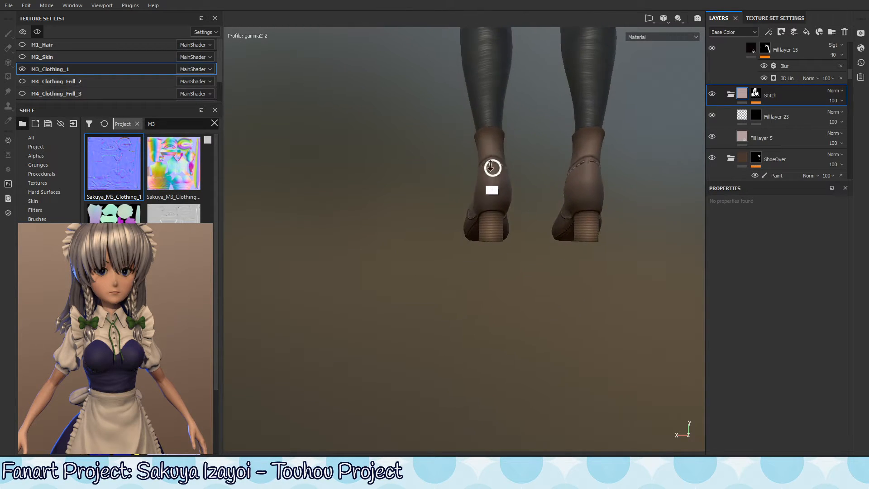
alt+drag(492, 168, 547, 168)
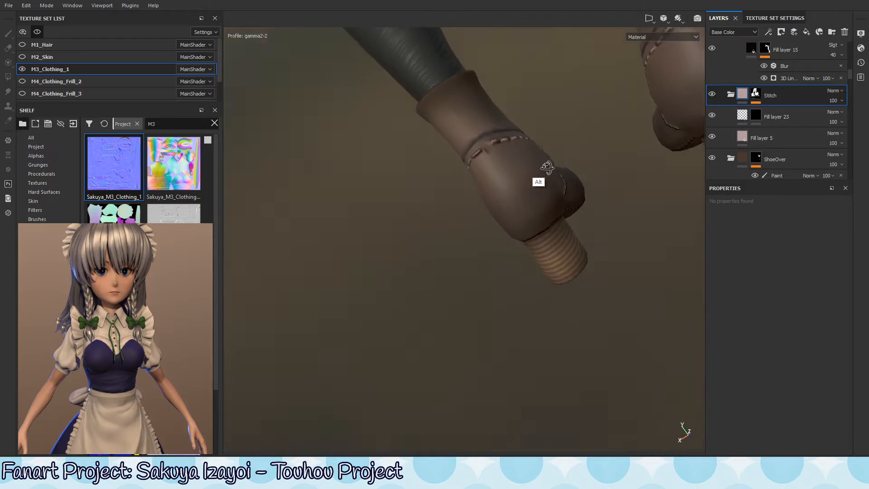
alt+right_drag(547, 167, 724, 141)
mouse_move(498, 172)
alt+mouse_down()
mouse_move(466, 170)
mouse_move(486, 169)
alt+mouse_up()
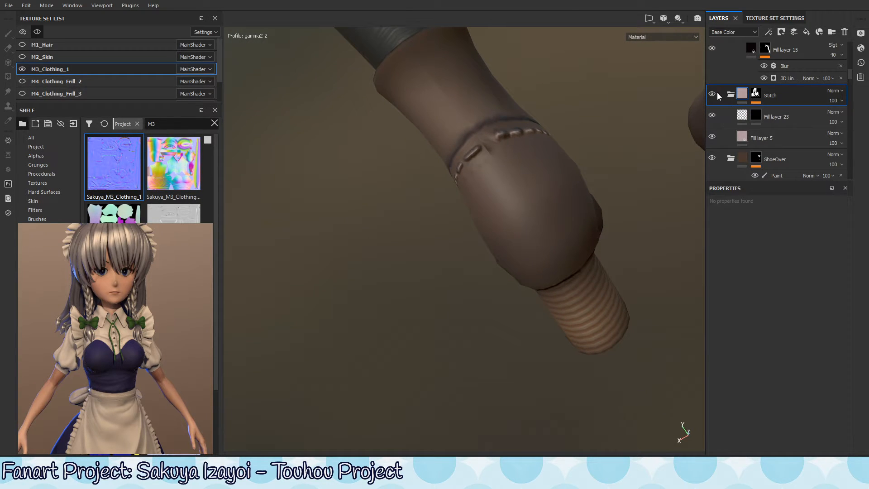
click(757, 116)
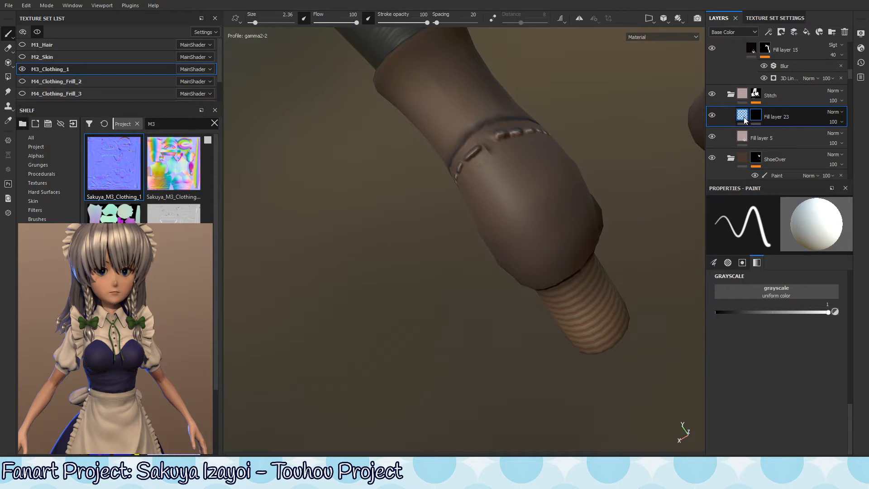
click(710, 94)
click(710, 95)
click(709, 94)
click(710, 95)
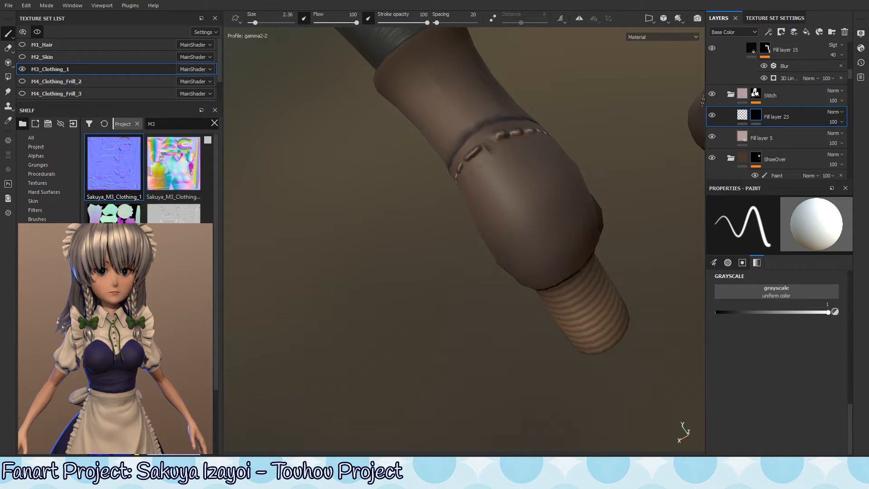
scroll(485, 155, up, 2)
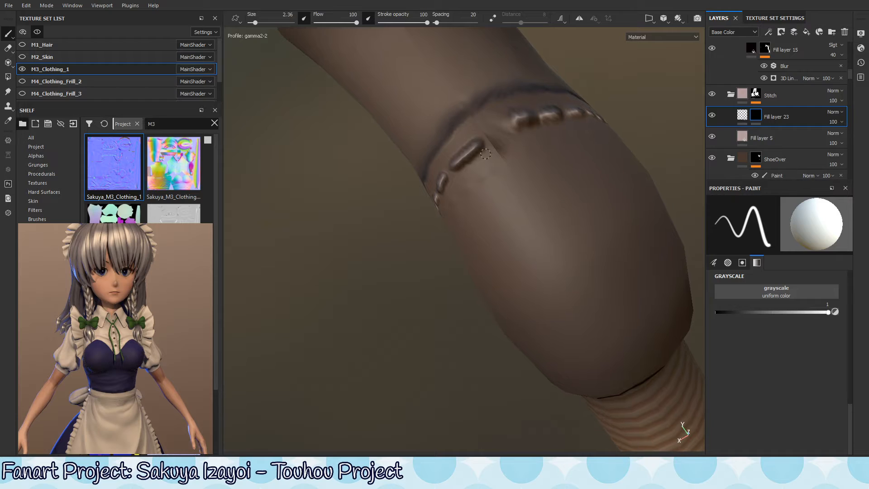
Step: Paint black in the Stitch mask's Paint effect with brush size 6.04 to remove stray stitching at the heel seam
click(731, 94)
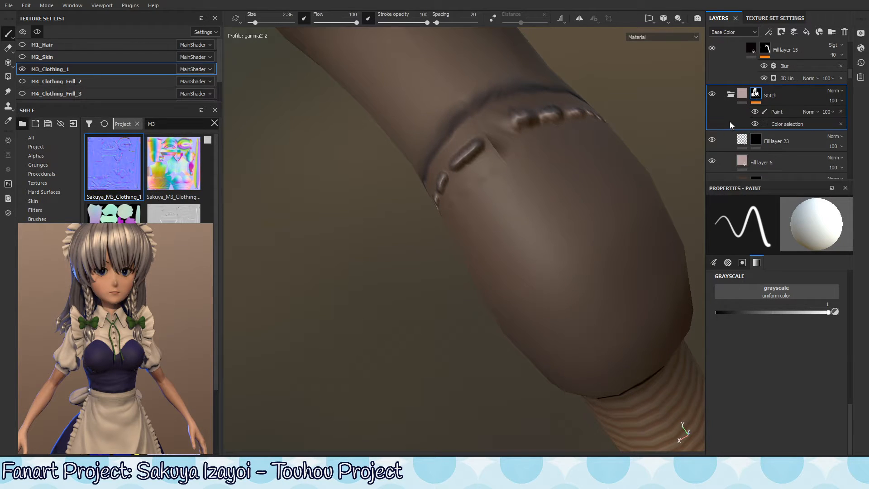
click(792, 111)
key(x)
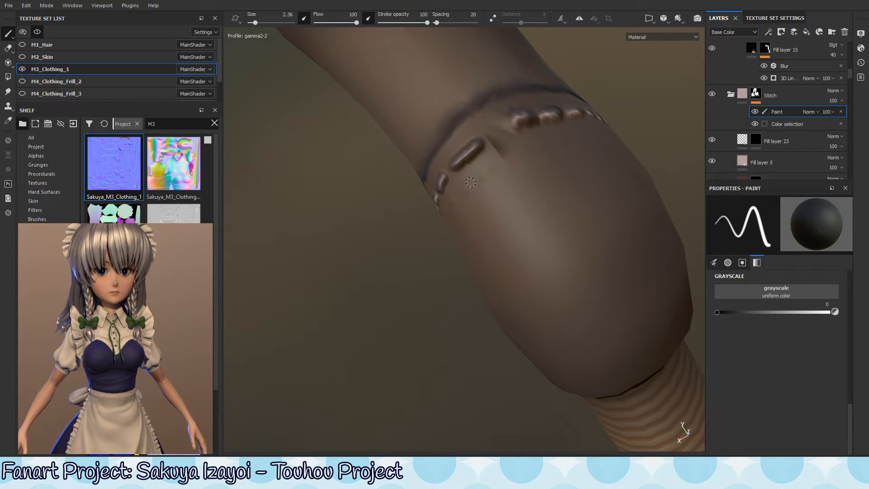
click(743, 97)
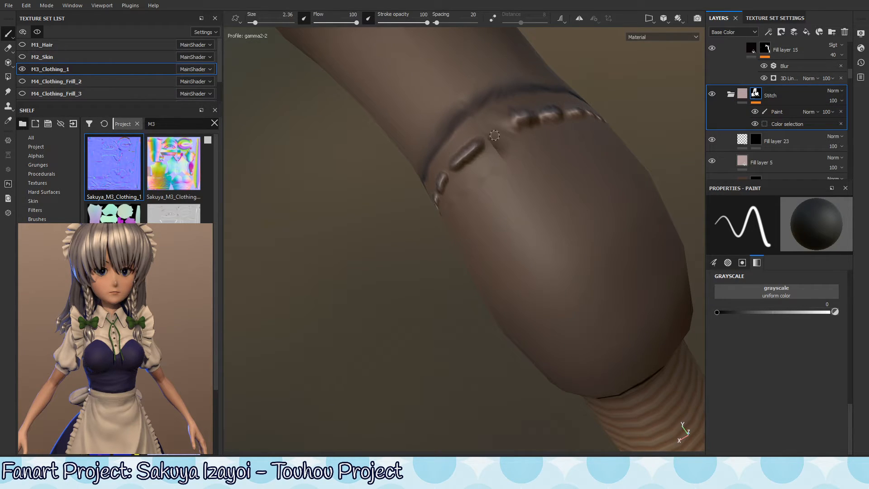
ctrl+right_drag(509, 150, 514, 145)
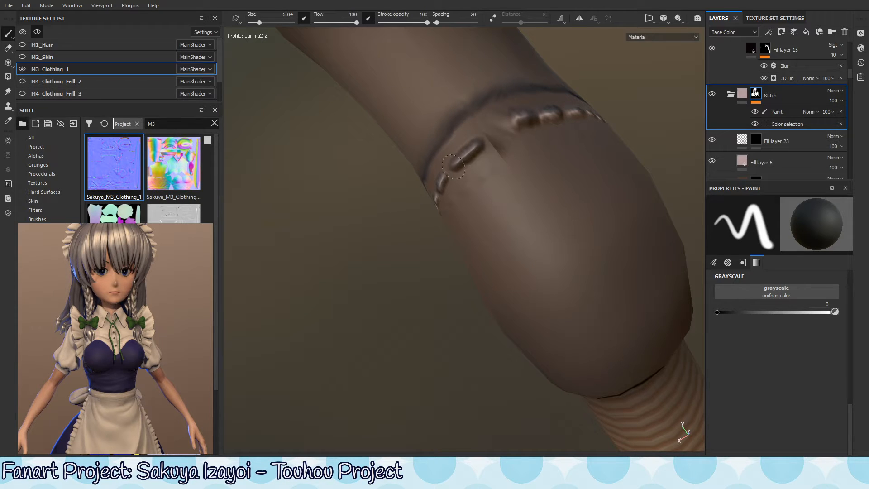
mouse_move(507, 192)
alt+mouse_down()
mouse_move(237, 359)
mouse_move(432, 197)
alt+mouse_up()
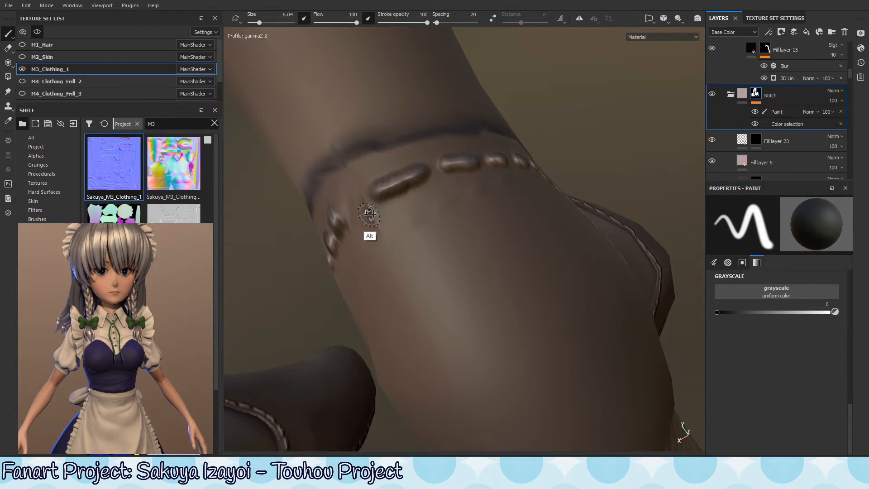
alt+drag(369, 211, 375, 235)
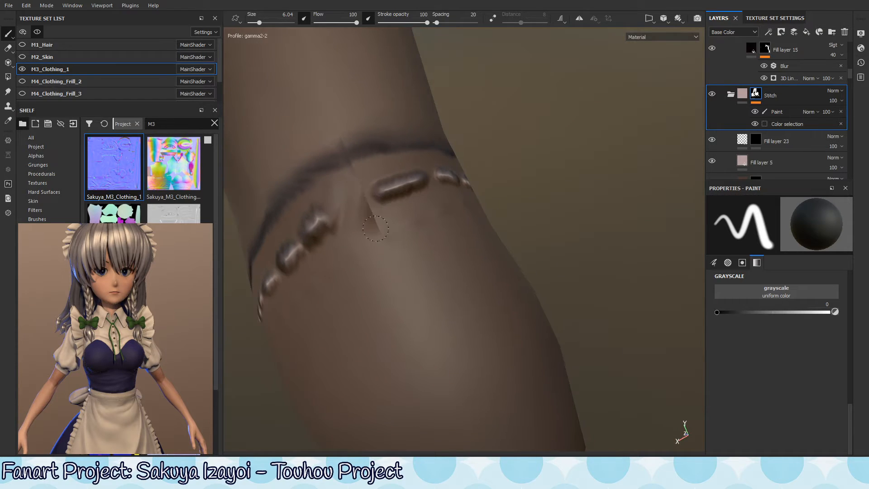
drag(368, 191, 375, 194)
click(797, 111)
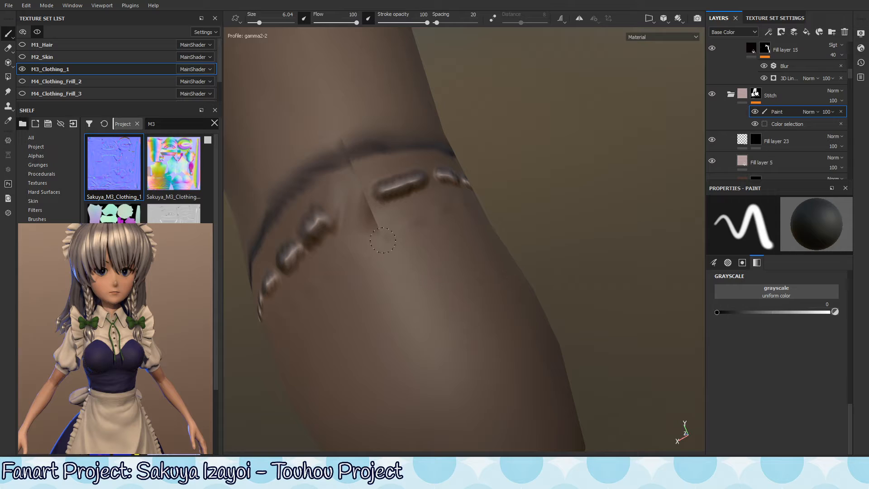
drag(342, 223, 338, 199)
alt+right_drag(407, 196, 380, 197)
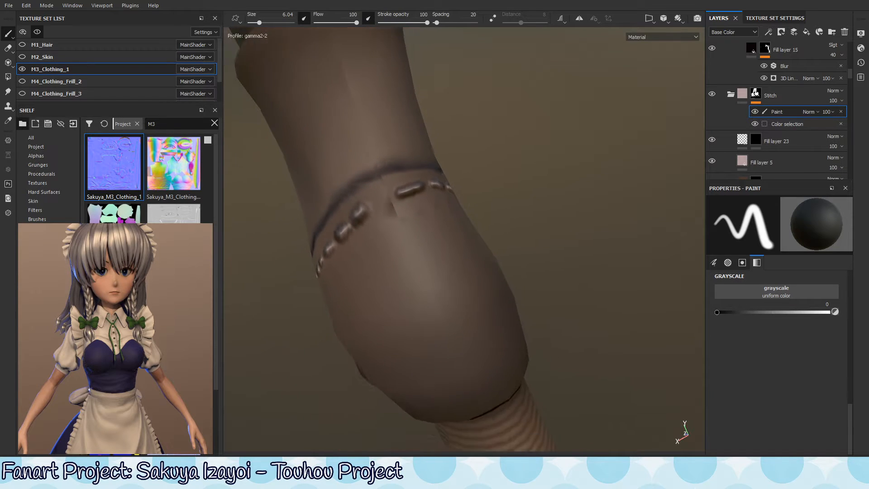
Step: Inspect the heel seam in the material and Normal+Height+Mesh views with the Stitch folder hidden and shown
mouse_move(425, 285)
alt+mouse_down()
mouse_move(446, 285)
mouse_move(430, 290)
alt+mouse_up()
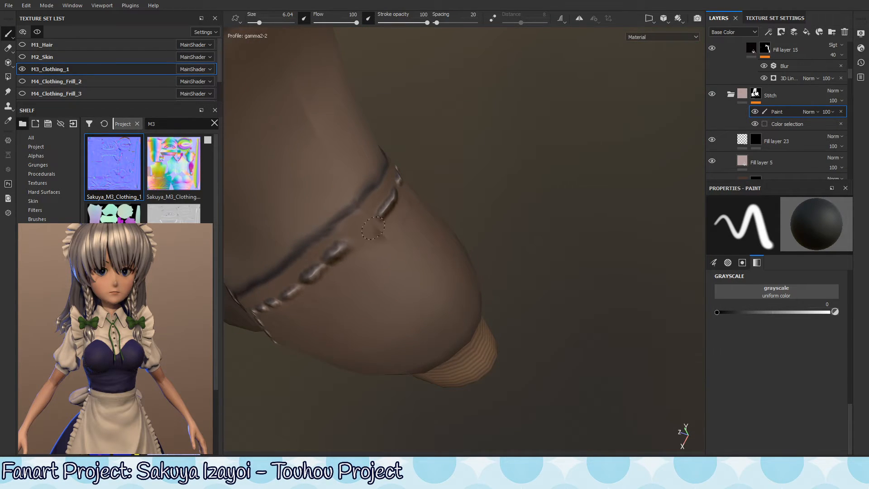
mouse_move(380, 245)
alt+mouse_down()
mouse_move(392, 249)
mouse_move(381, 207)
mouse_move(383, 234)
alt+mouse_up()
click(712, 94)
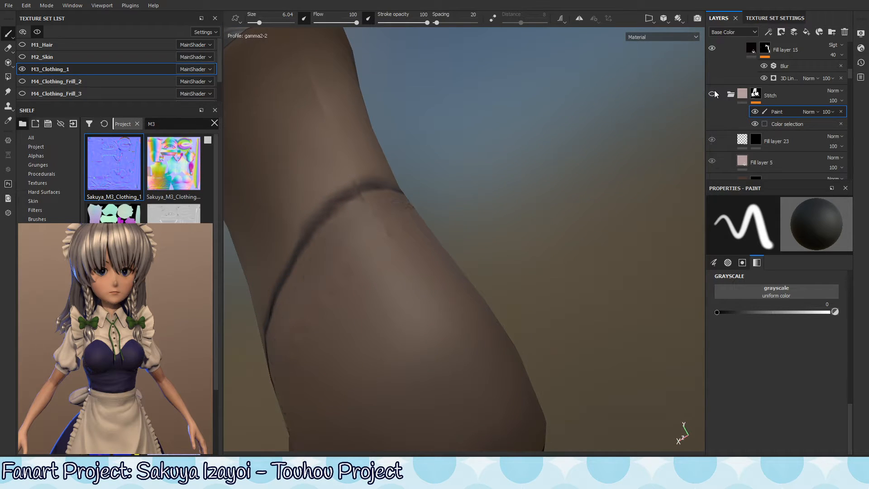
click(712, 94)
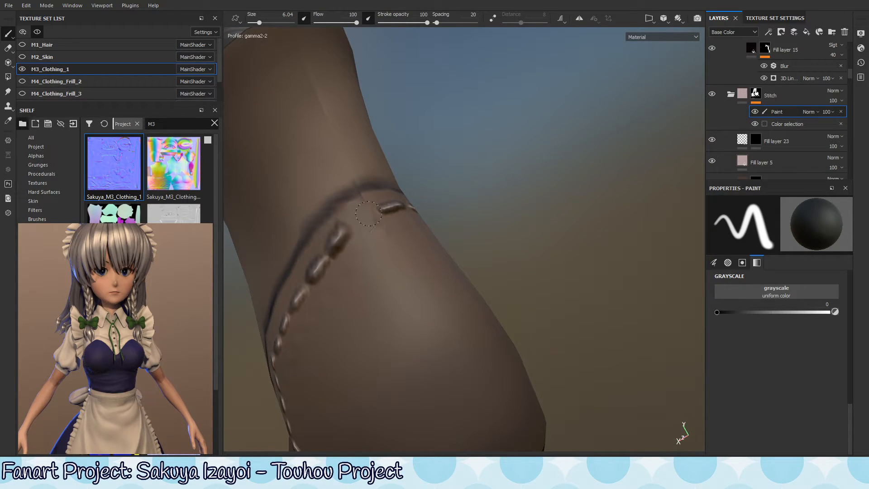
key(shift+c)
key(shift+c)
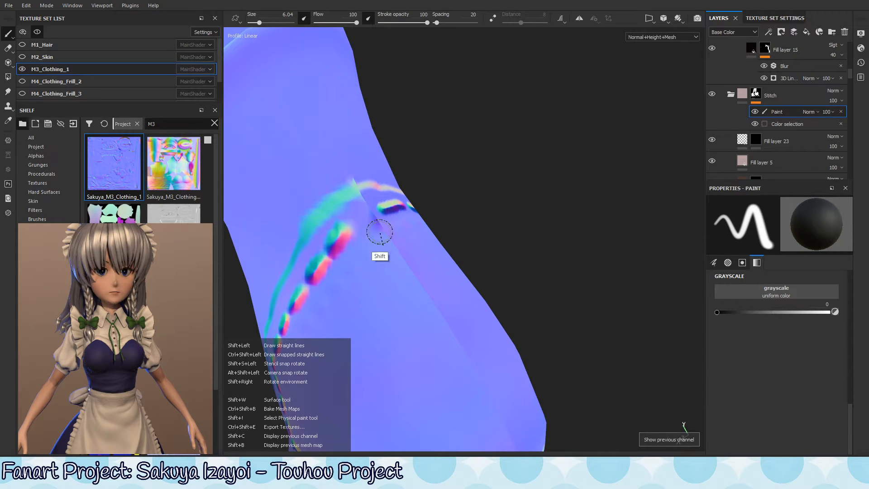
alt+drag(359, 297, 394, 254)
click(712, 93)
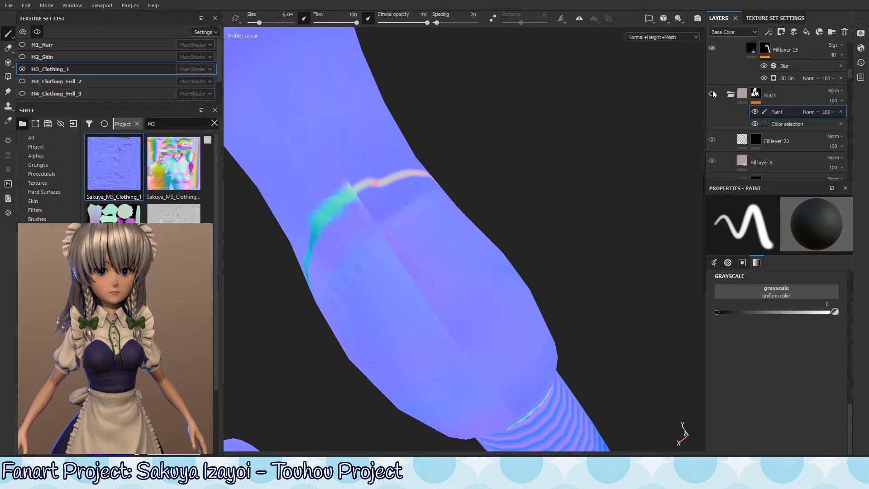
click(713, 94)
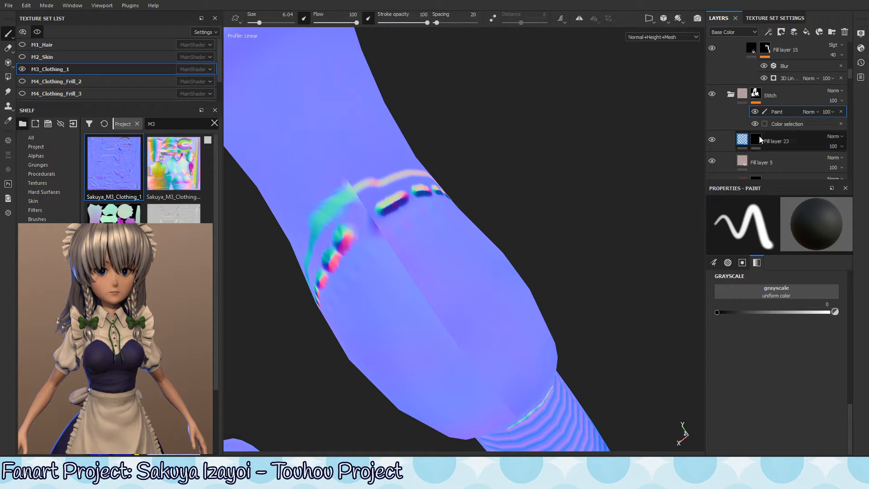
Step: Examine the Stitch mask effects and the layers inside the folder to find the source of the seam artifact
click(788, 124)
click(785, 112)
click(728, 103)
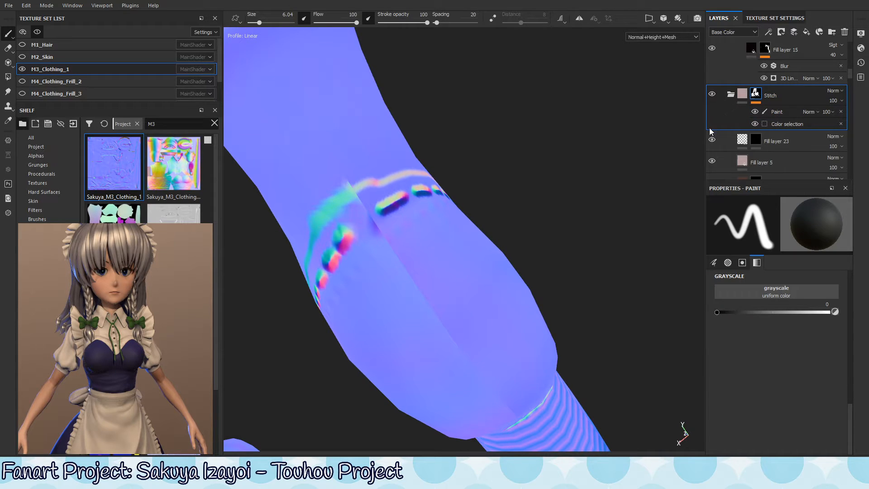
click(744, 93)
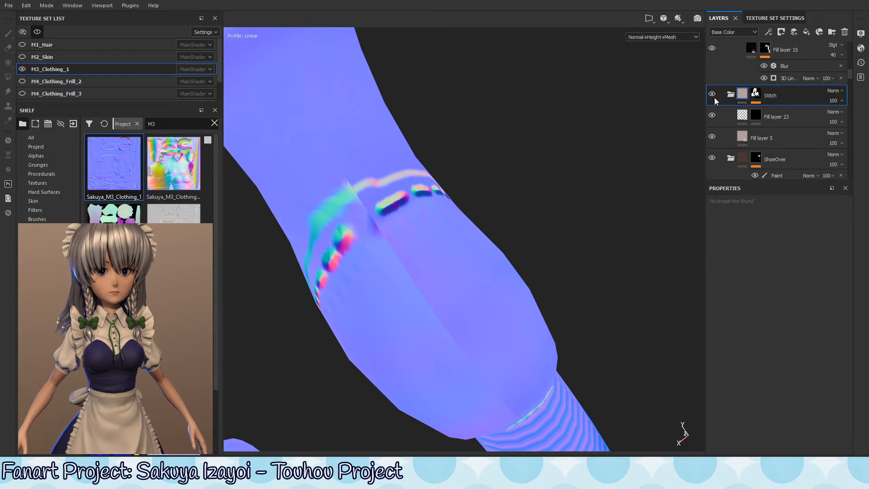
click(799, 118)
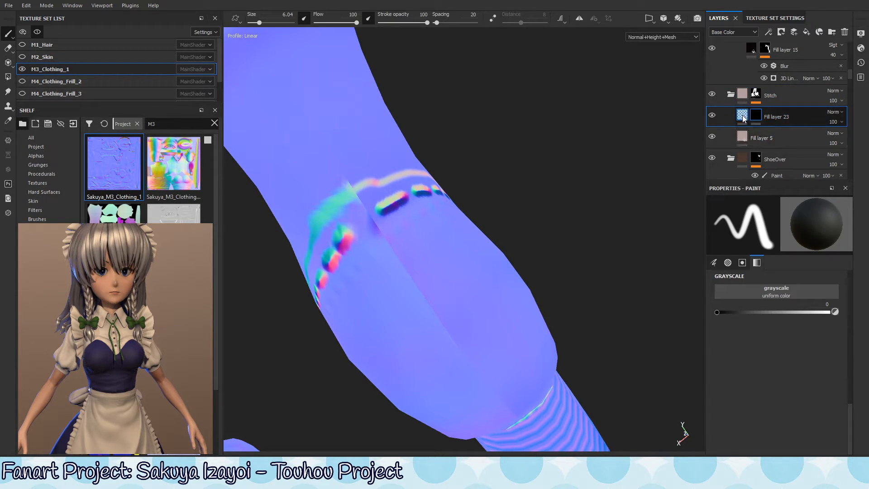
click(754, 119)
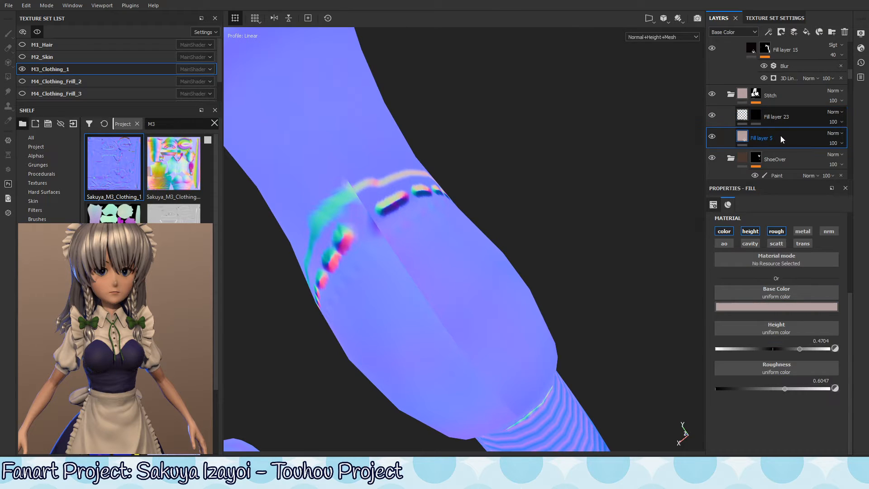
click(754, 118)
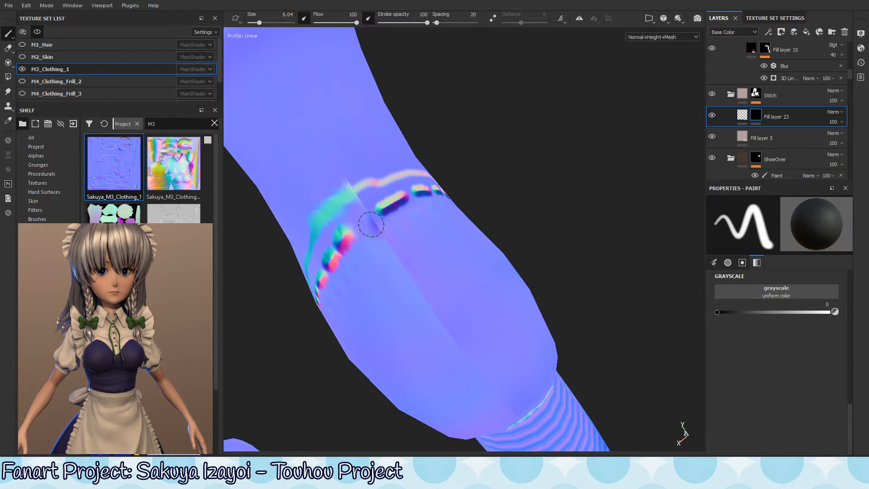
key(x)
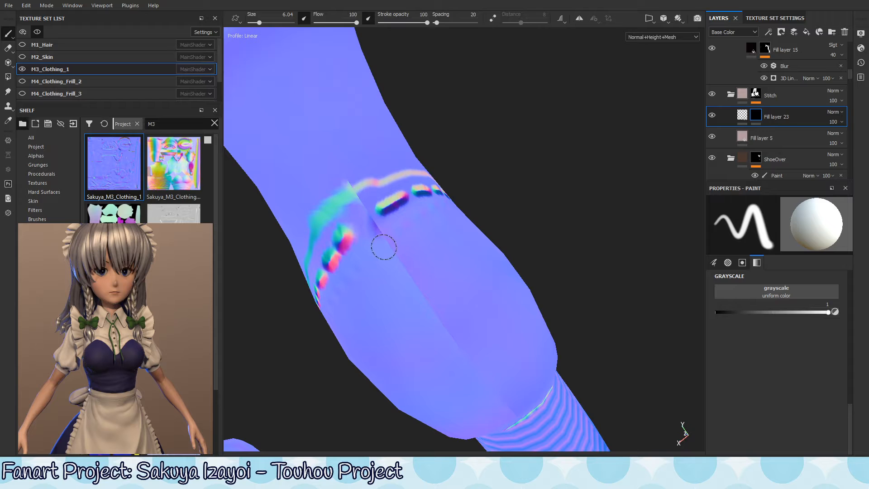
mouse_move(373, 322)
alt+mouse_down()
mouse_move(423, 307)
mouse_move(442, 209)
mouse_move(465, 290)
alt+mouse_up()
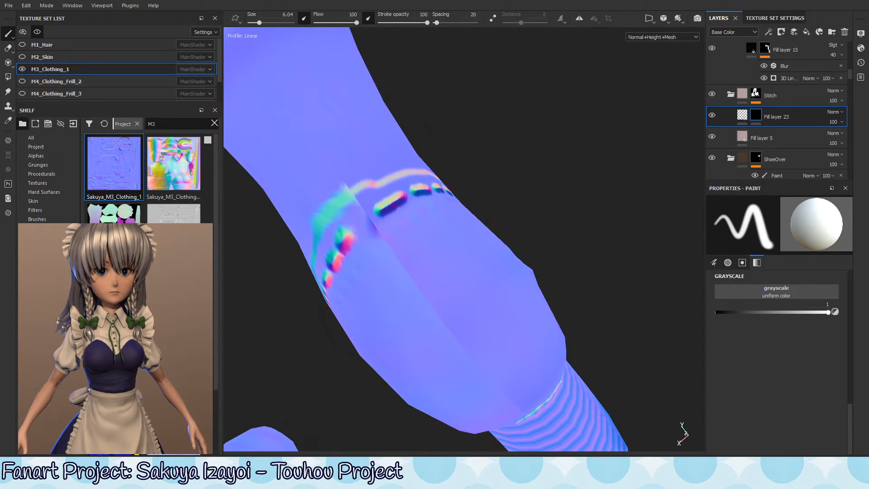
click(713, 93)
click(712, 94)
Step: Set the height of Fill layer 5 to 0.1225 and return to the material view
click(780, 137)
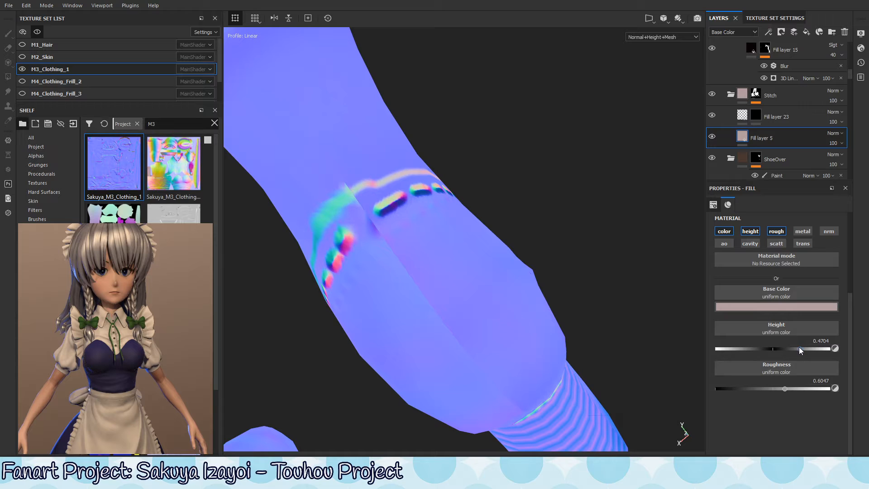
drag(799, 349, 780, 353)
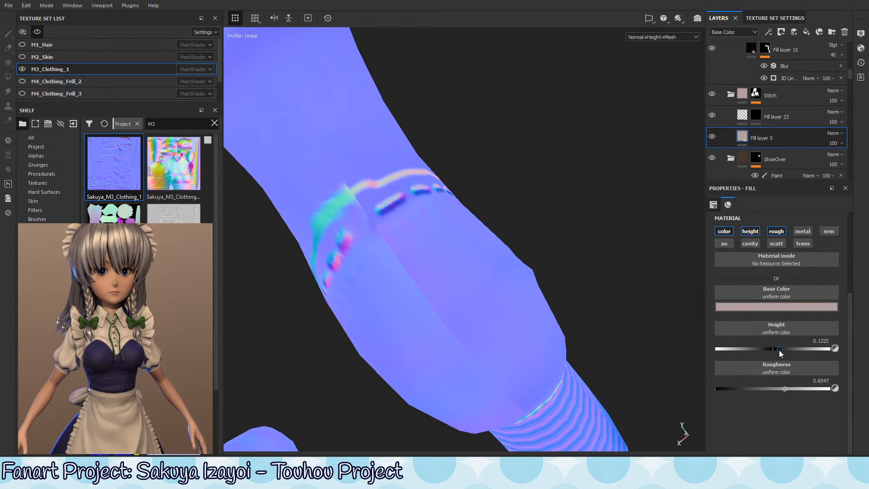
alt+middle_drag(496, 339, 470, 253)
key(m)
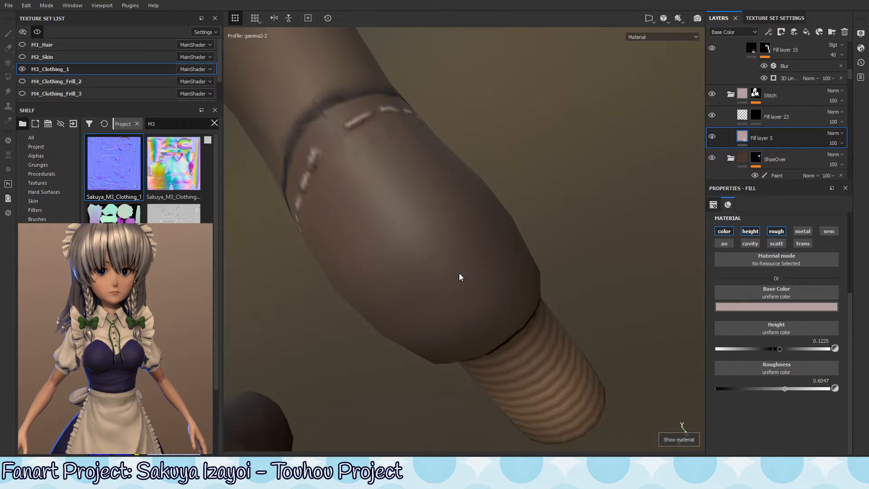
Step: Inspect the heel seam from several angles, toggling Fill layer 5 and checking the mask of Fill layer 23
alt+right_drag(581, 209, 371, 258)
alt+drag(370, 258, 539, 230)
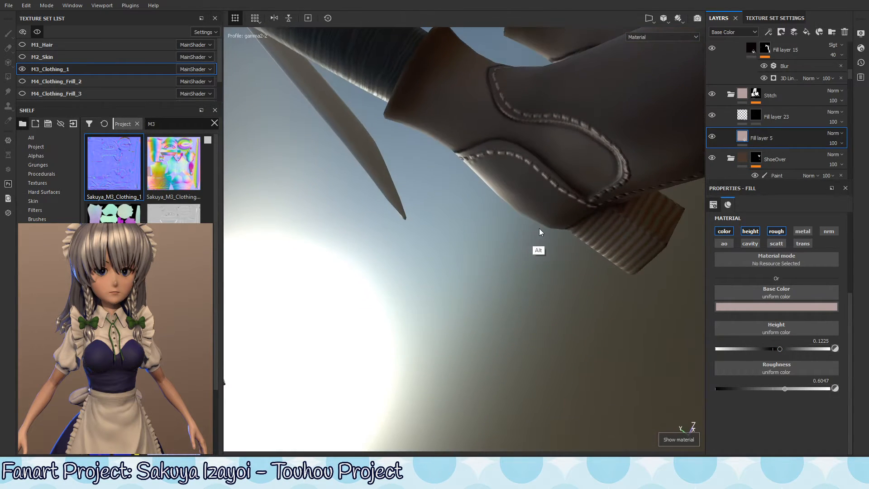
shift+right_drag(539, 230, 530, 259)
alt+drag(531, 258, 426, 247)
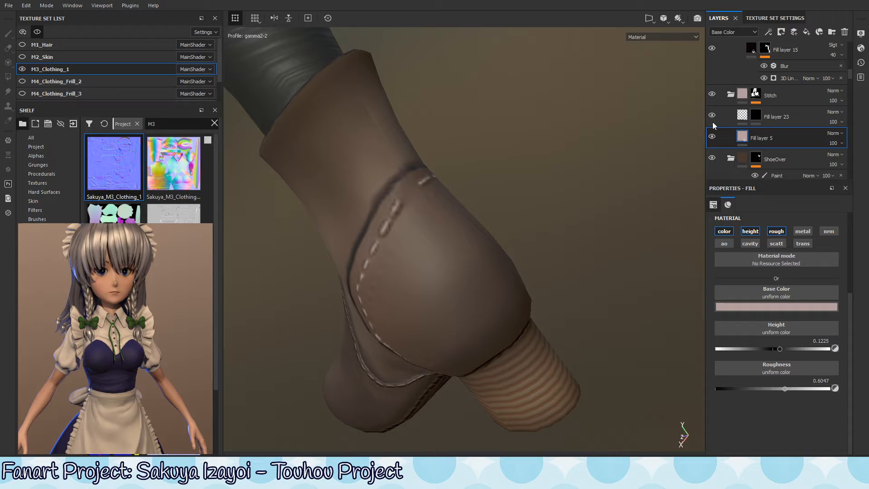
click(712, 136)
click(712, 136)
click(755, 116)
key(1)
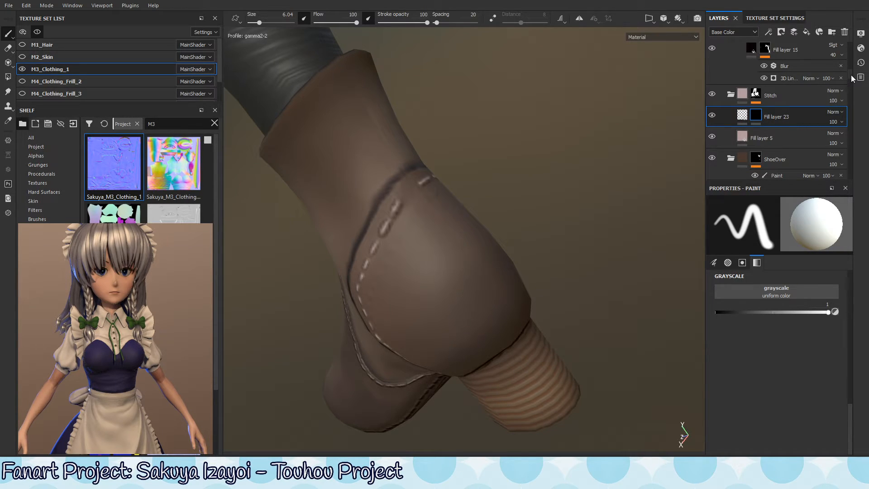
Step: Add a new fill layer directly above Fill layer 6 inside the ShoeOver folder
mouse_move(851, 75)
mouse_down()
mouse_move(850, 66)
mouse_move(851, 85)
mouse_up()
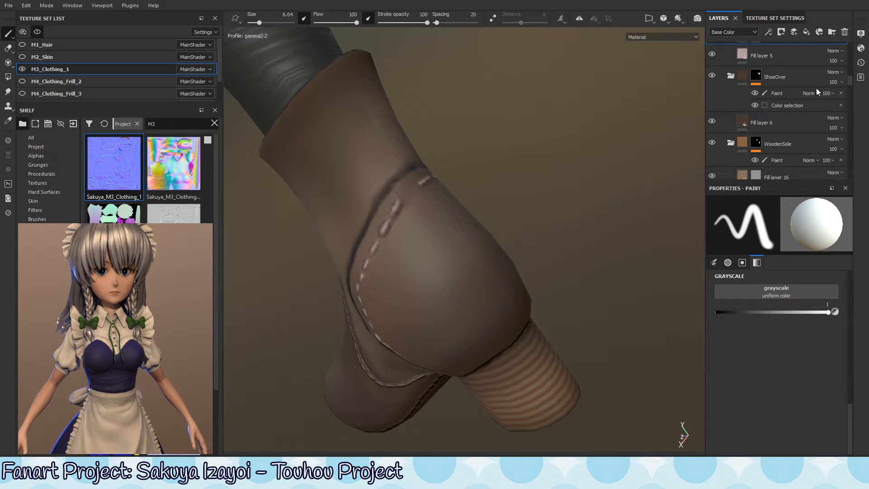
click(794, 124)
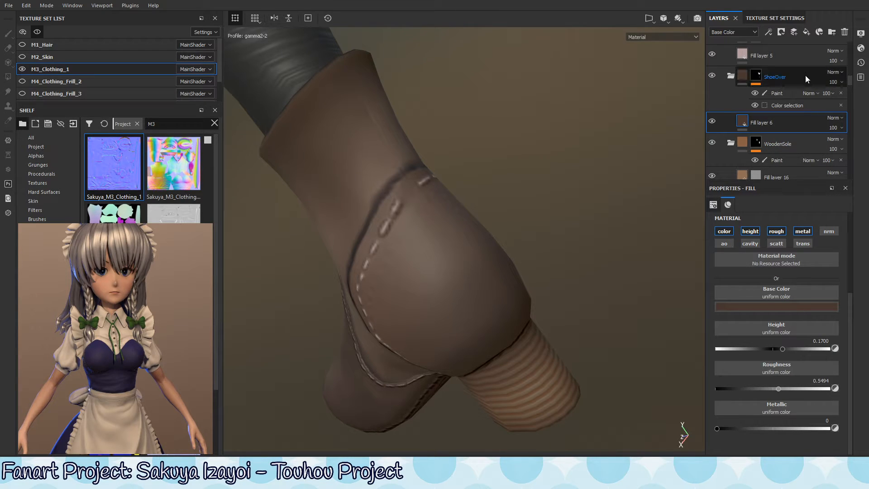
click(806, 33)
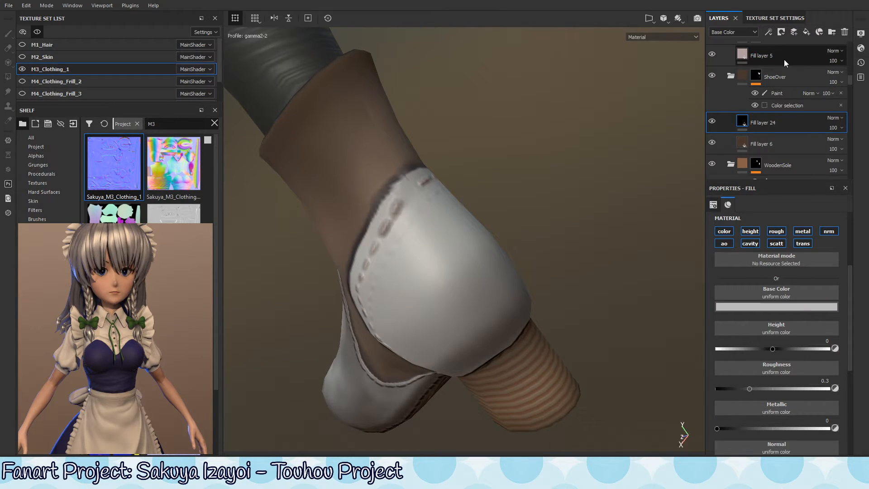
Step: Disable every material channel of the new fill layer except normal, and compare the heel with the layer hidden and shown
click(721, 232)
click(727, 243)
click(748, 244)
click(752, 232)
click(776, 232)
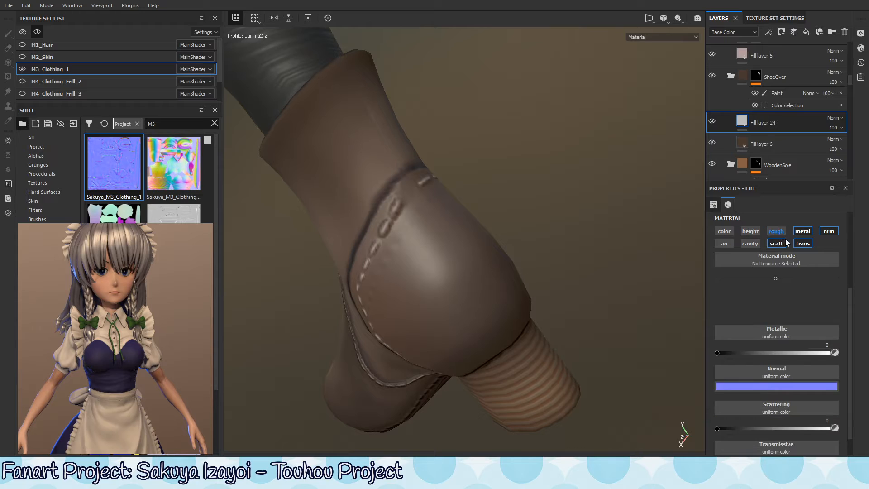
click(780, 242)
click(803, 244)
click(803, 231)
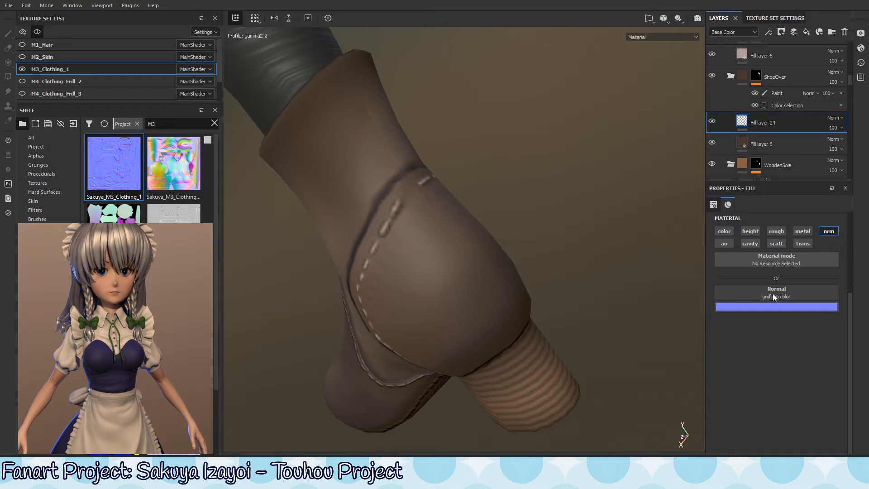
click(712, 121)
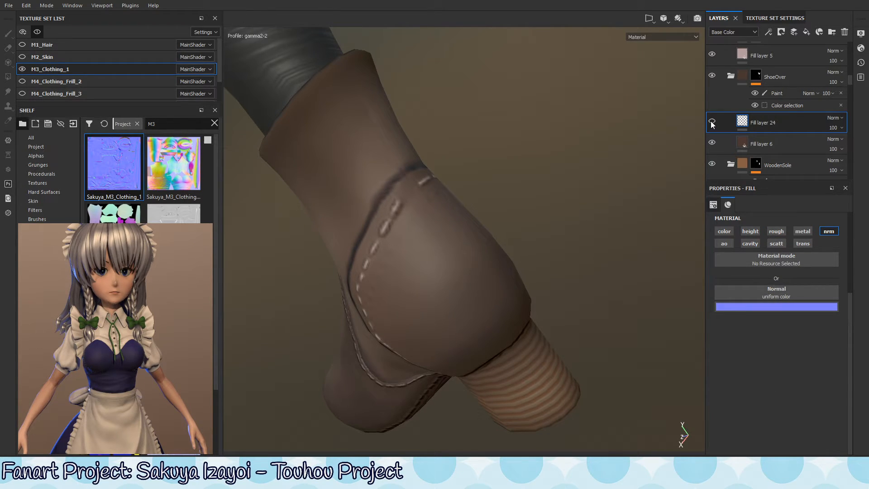
click(711, 121)
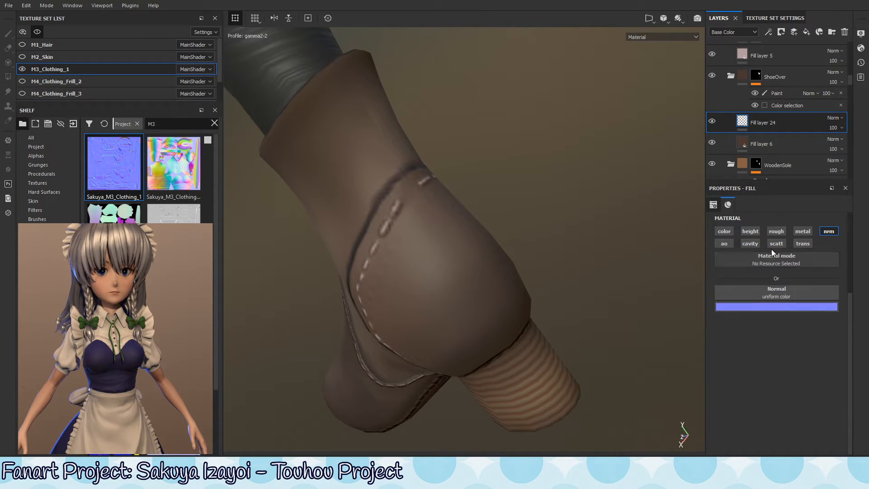
Step: Add a black mask with a Paint effect to the new normal-only fill layer
right_click(755, 117)
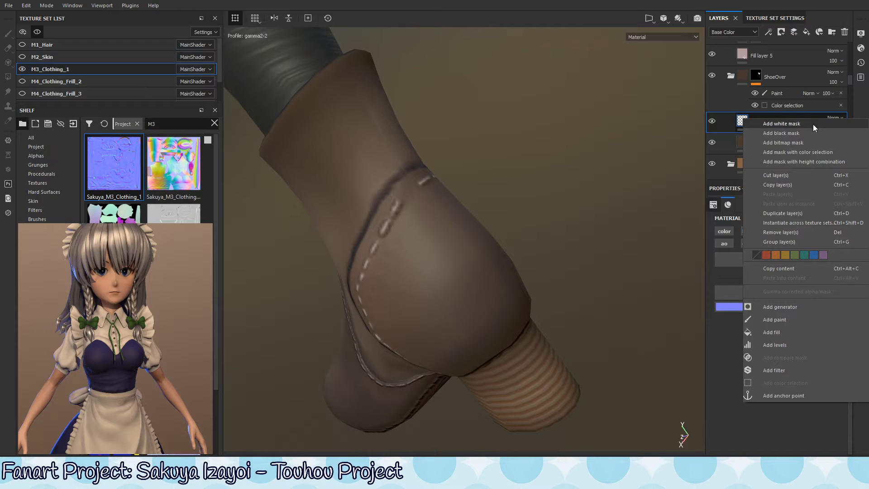
click(797, 133)
key(1)
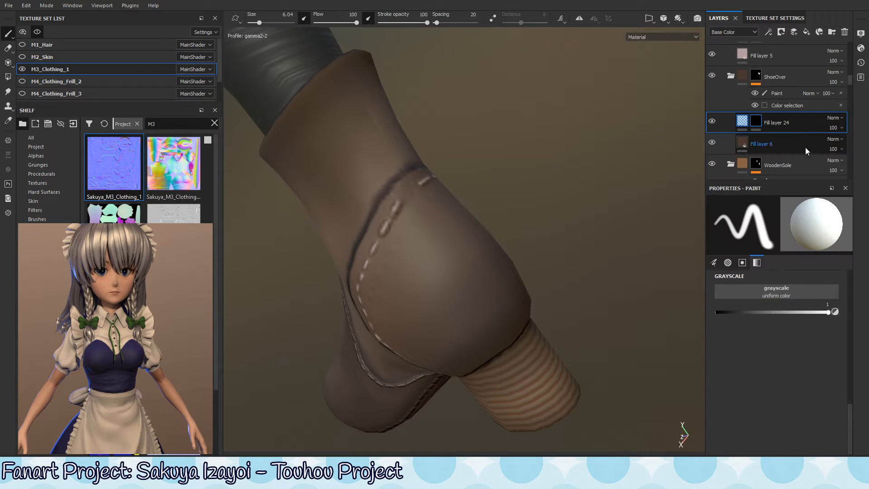
right_click(759, 121)
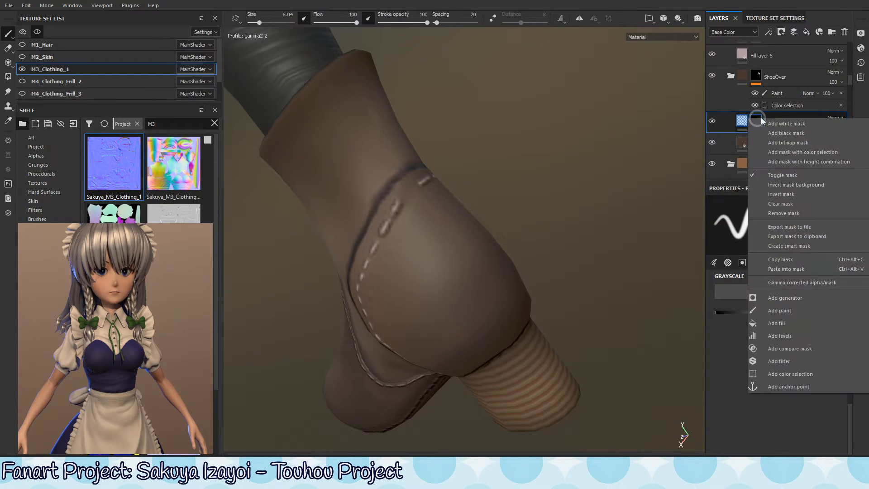
click(797, 312)
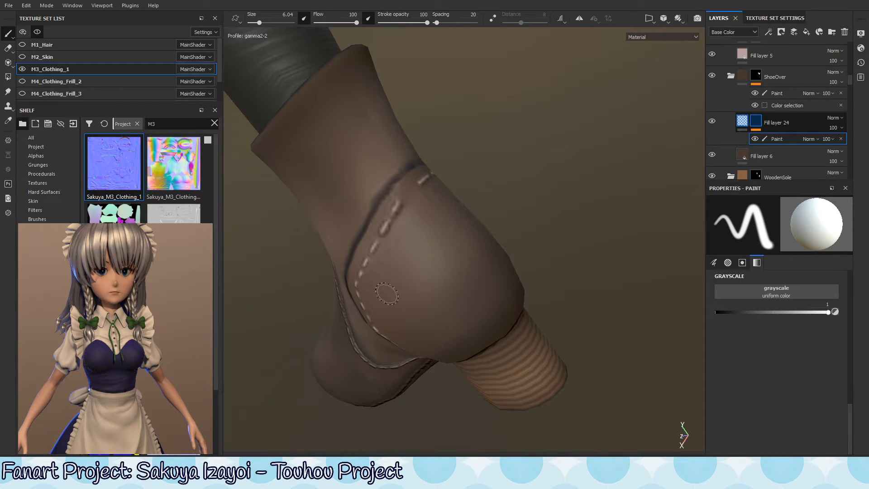
Step: Check the heel in the Normal+Height+Mesh view and compare Fill layer 24's fill settings with its mask
mouse_move(386, 251)
alt+mouse_down()
mouse_move(440, 248)
mouse_move(436, 234)
alt+mouse_up()
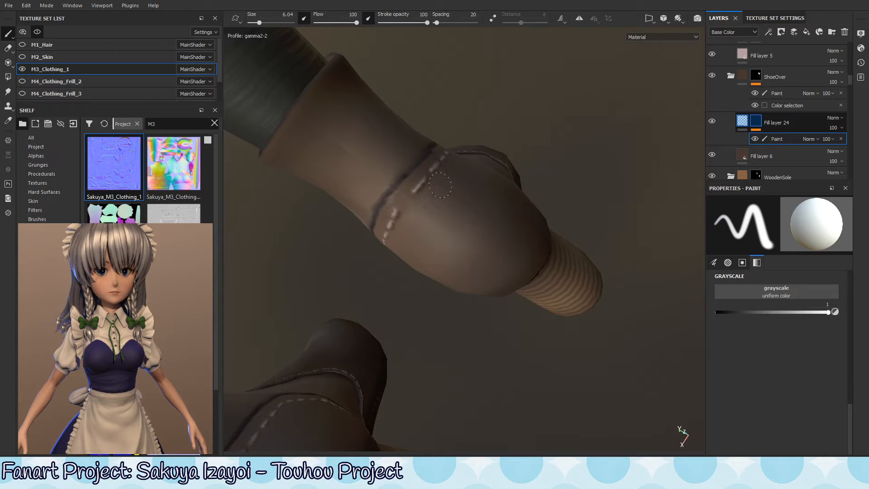
alt+drag(495, 218, 506, 214)
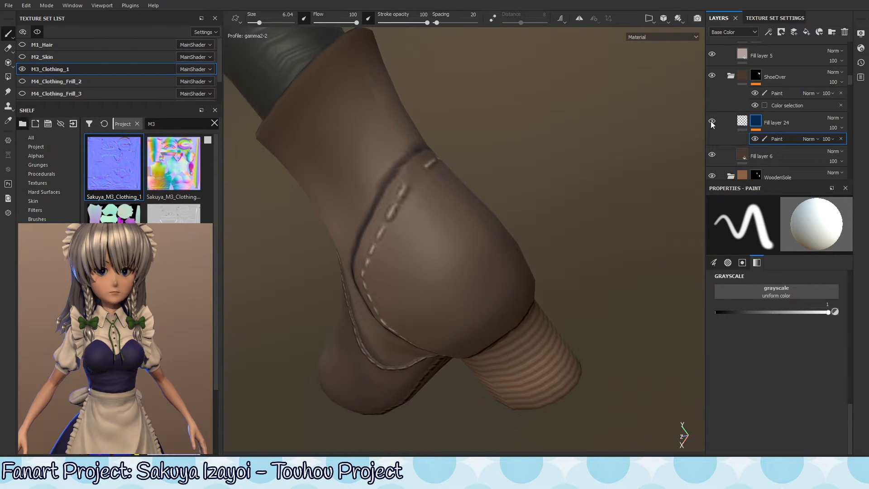
key(shift+c)
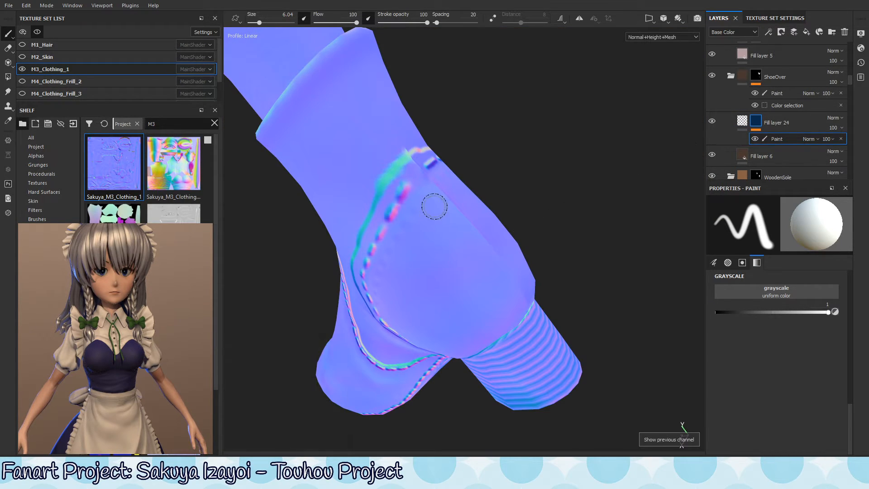
key(alt)
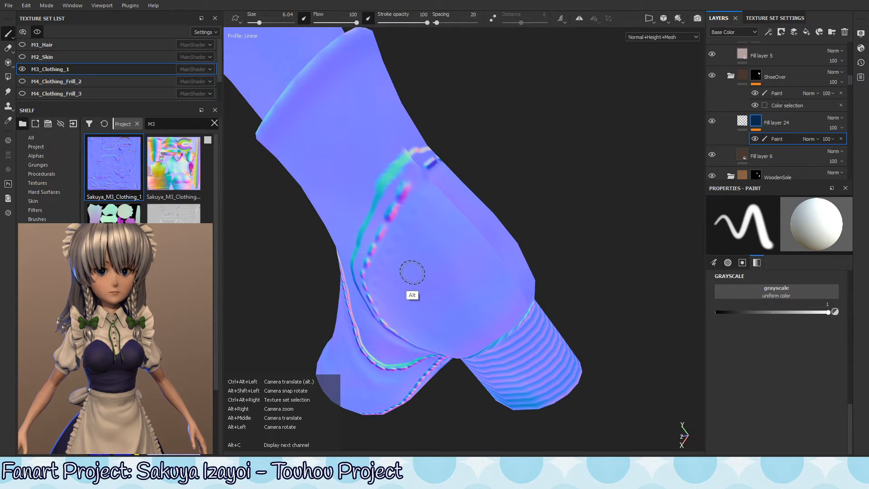
click(742, 121)
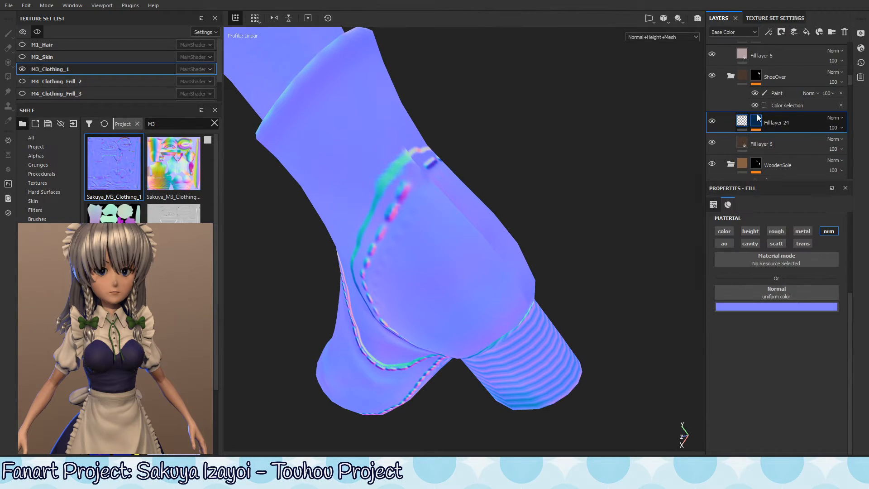
click(756, 120)
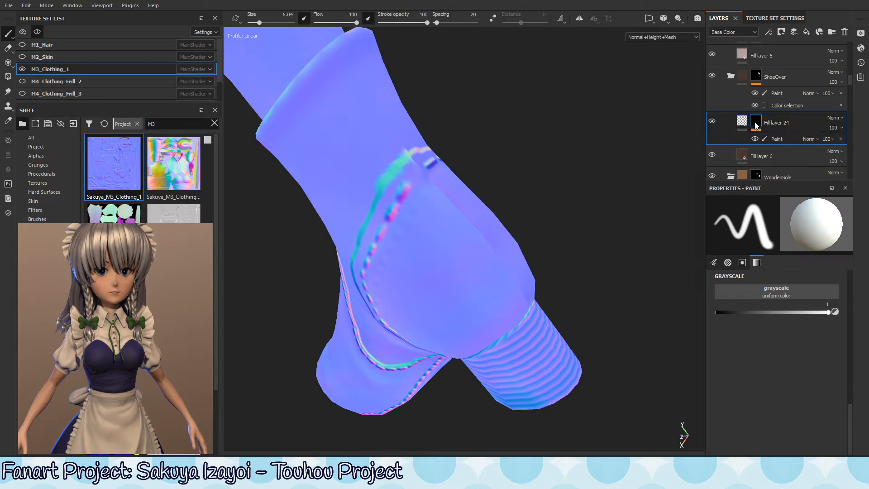
Step: Display the Normal channel's blending in the layer stack and set Fill layer 24's blend mode to Normal
click(743, 32)
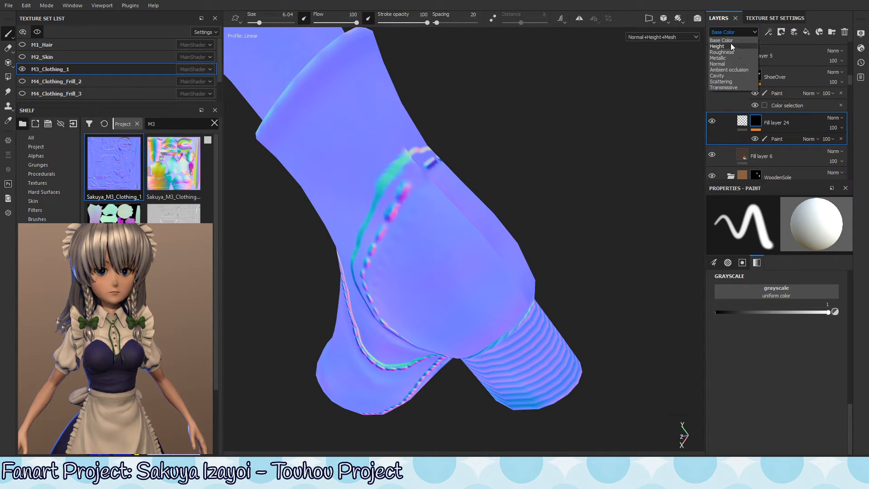
click(730, 64)
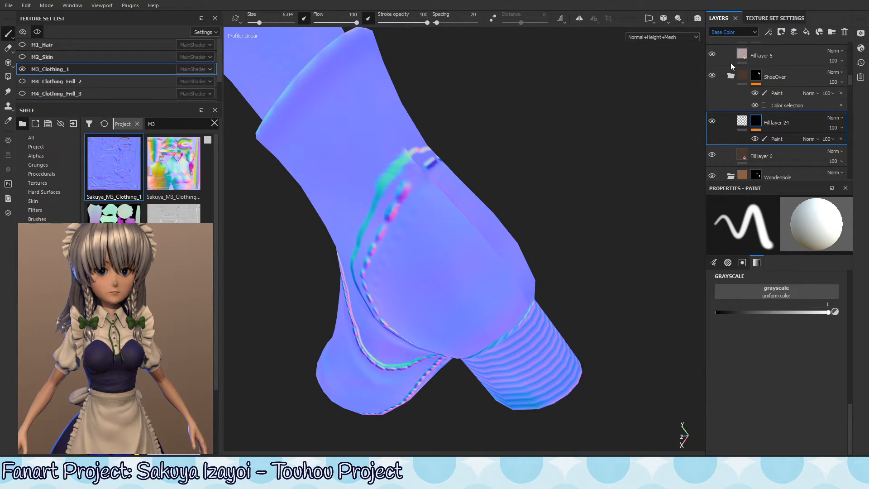
click(838, 119)
click(827, 127)
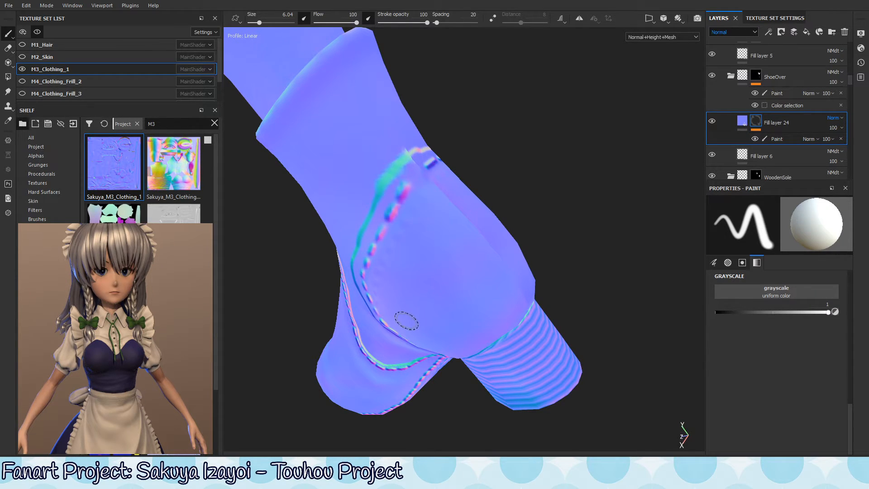
Step: Turn off pen pressure for the brush size and select the Paint effect in Fill layer 24's mask
alt+drag(420, 276, 412, 259)
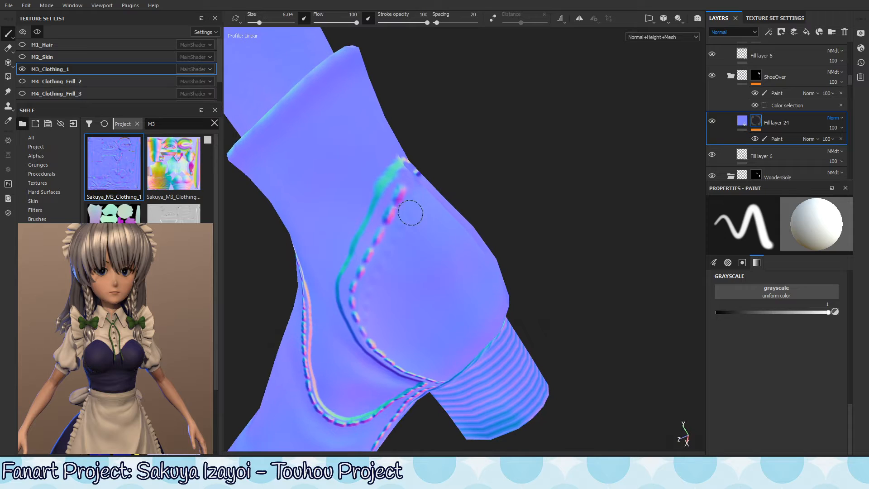
click(304, 18)
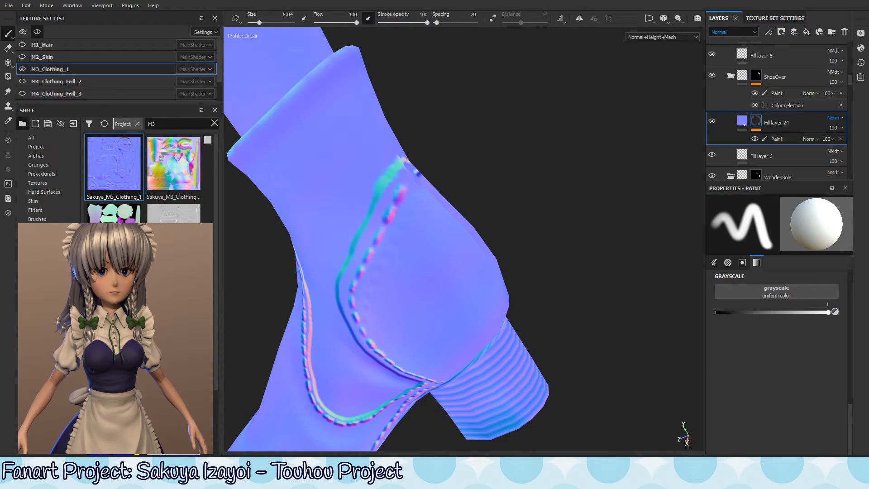
click(795, 136)
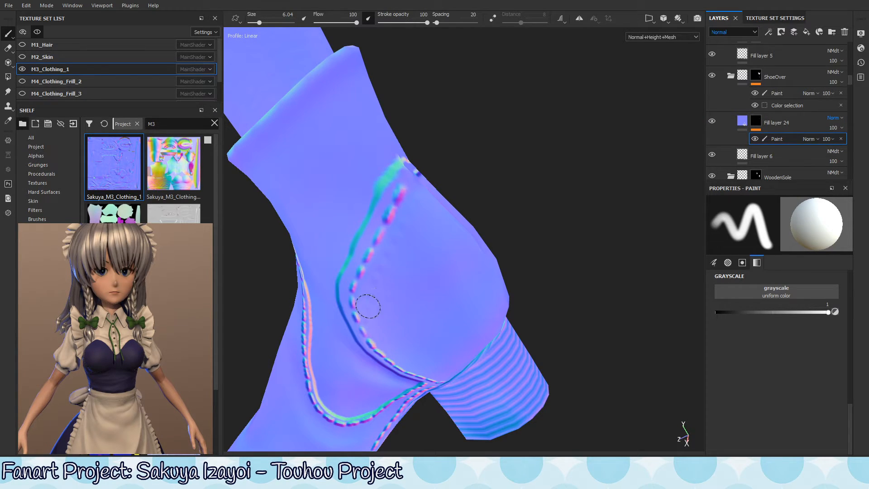
alt+drag(438, 277, 417, 195)
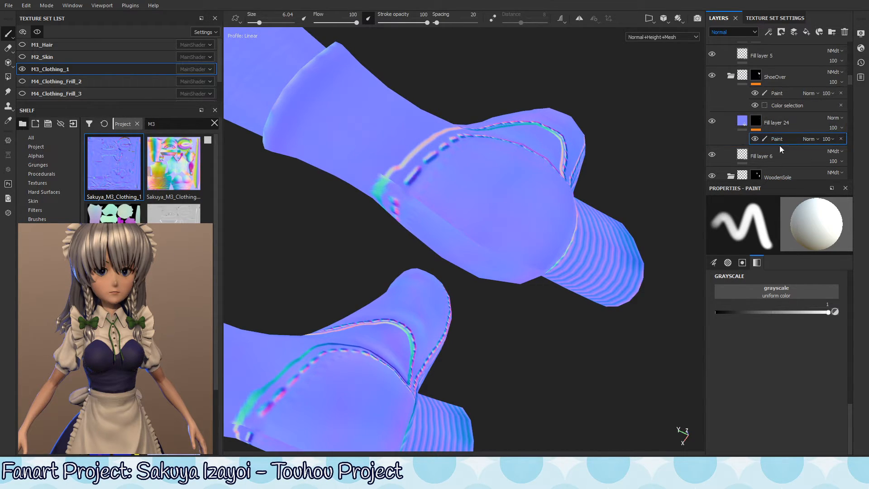
Step: Compare the heel with Fill layer 24 hidden and shown, and examine the seam in the baked Normal mesh map
click(756, 127)
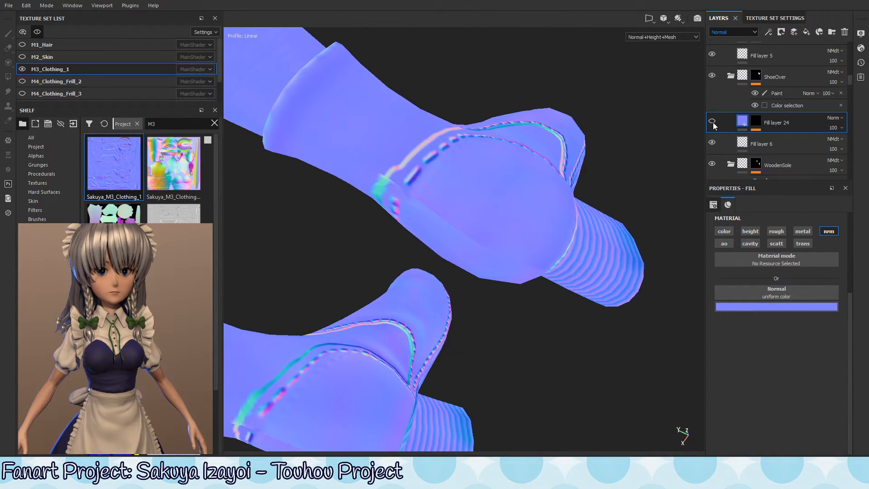
key(shift+b)
key(shift+b)
key(shift+b)
key(shift+b)
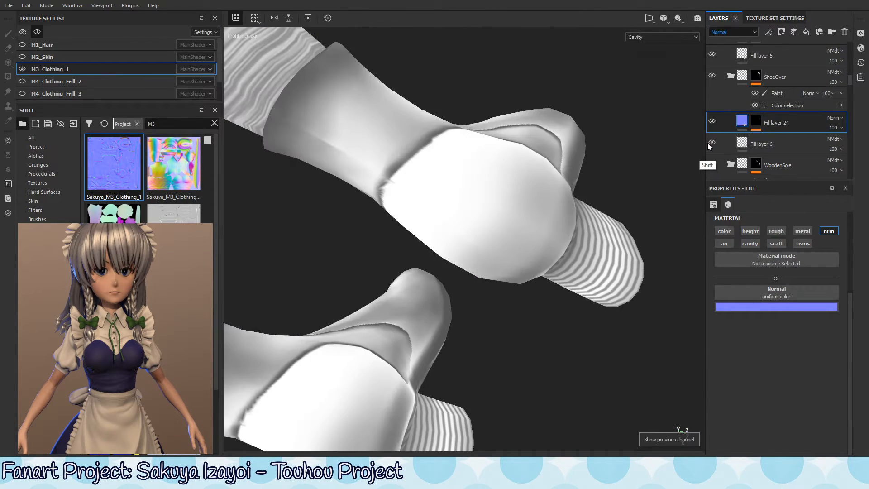
key(shift+b)
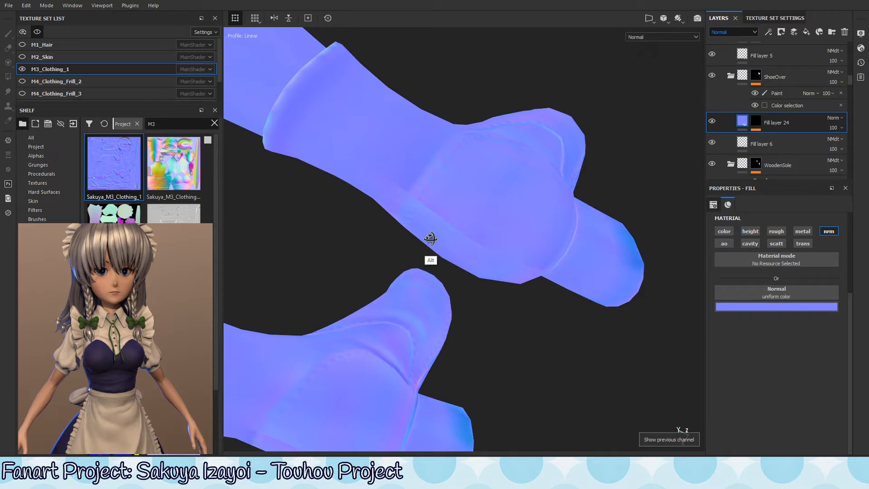
mouse_move(429, 237)
alt+mouse_down()
mouse_move(457, 200)
mouse_move(371, 372)
mouse_move(466, 202)
mouse_move(446, 241)
alt+mouse_up()
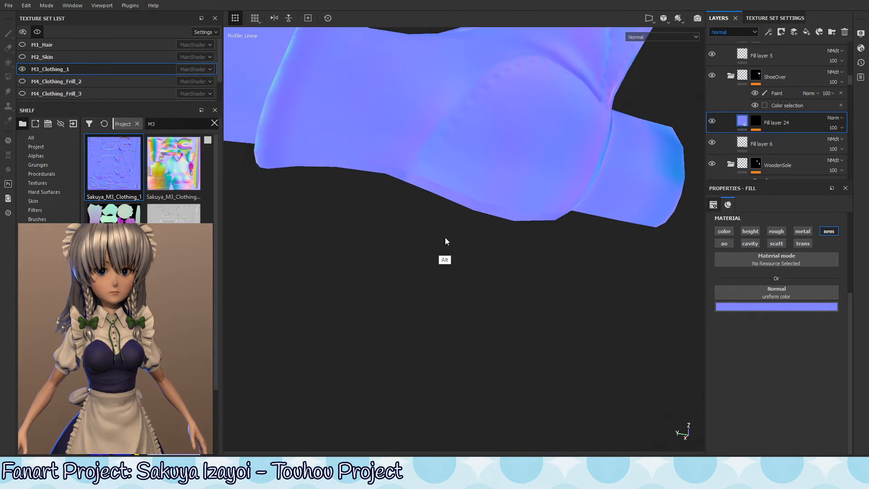
Step: Select the Paint effect in Fill layer 24's mask and examine the heel's seam and stitching in the Normal channel view
click(756, 121)
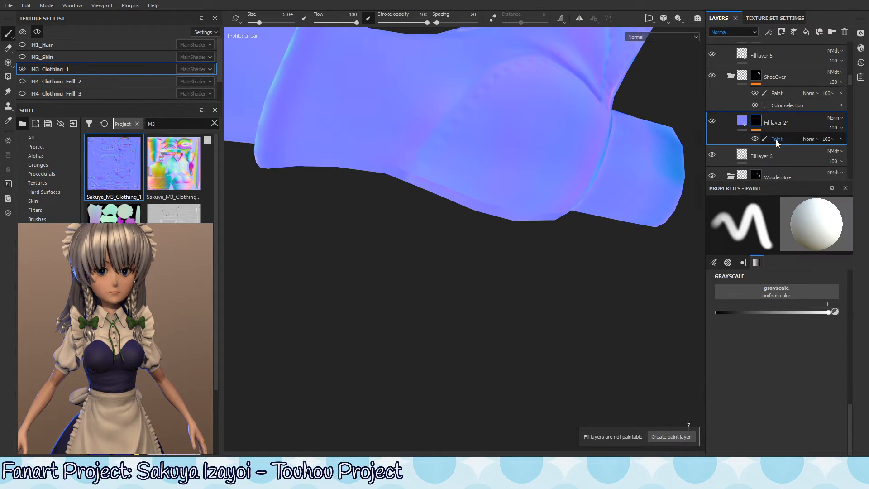
click(779, 139)
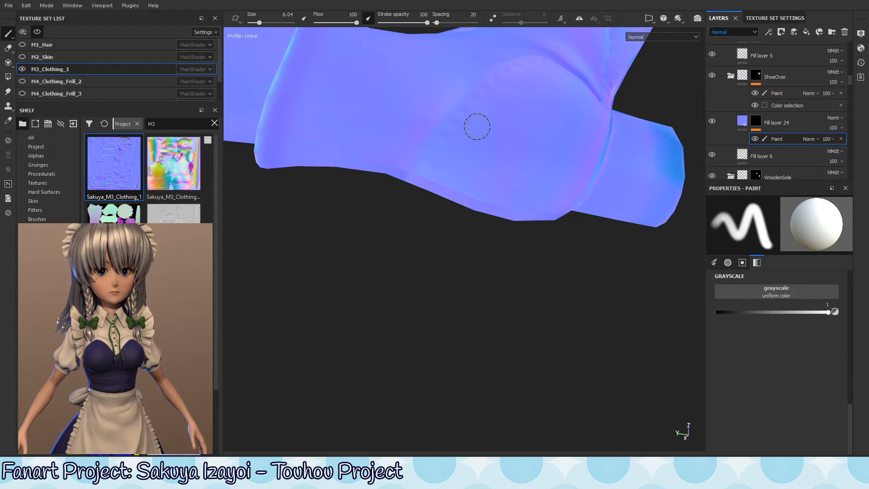
alt+middle_drag(611, 105, 489, 227)
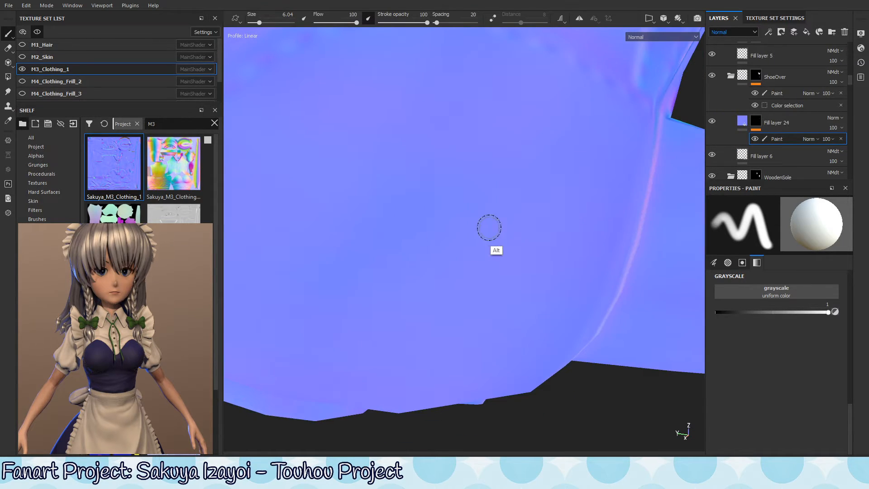
alt+right_drag(541, 175, 339, 241)
alt+middle_drag(339, 240, 412, 231)
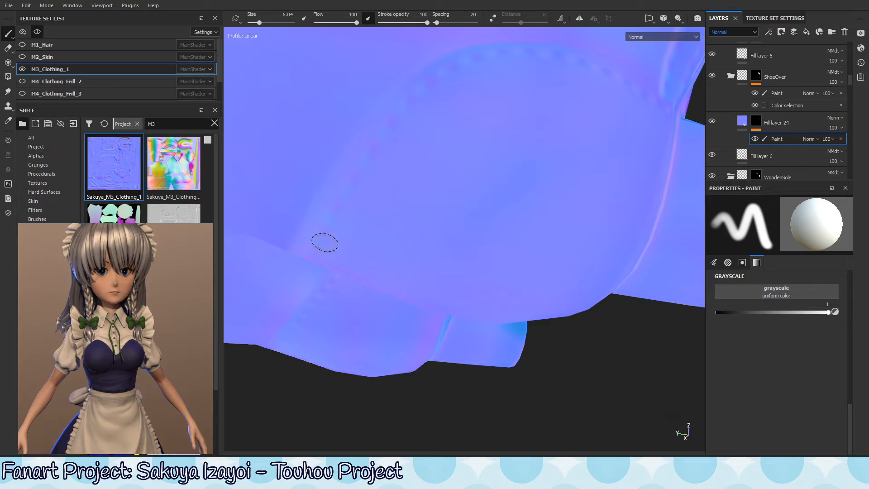
alt+right_drag(398, 213, 287, 250)
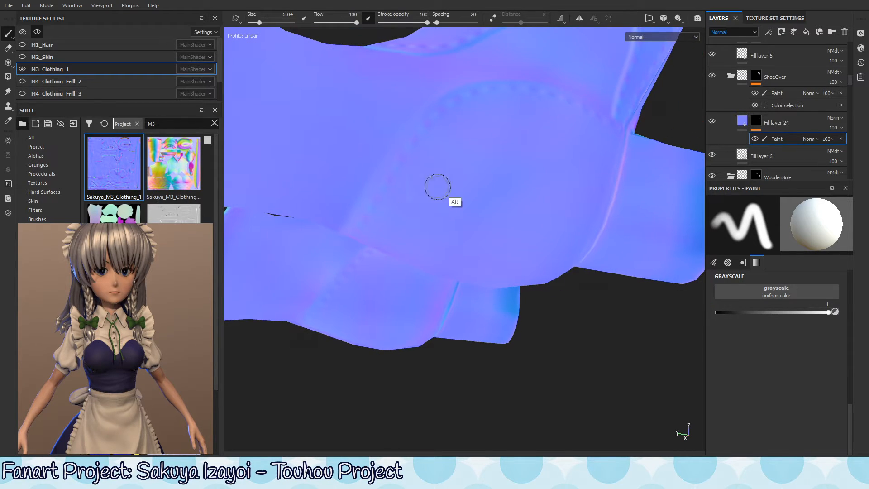
Step: Try the Normal map combine blend mode on Fill layer 24 and reselect its mask's Paint effect
click(803, 123)
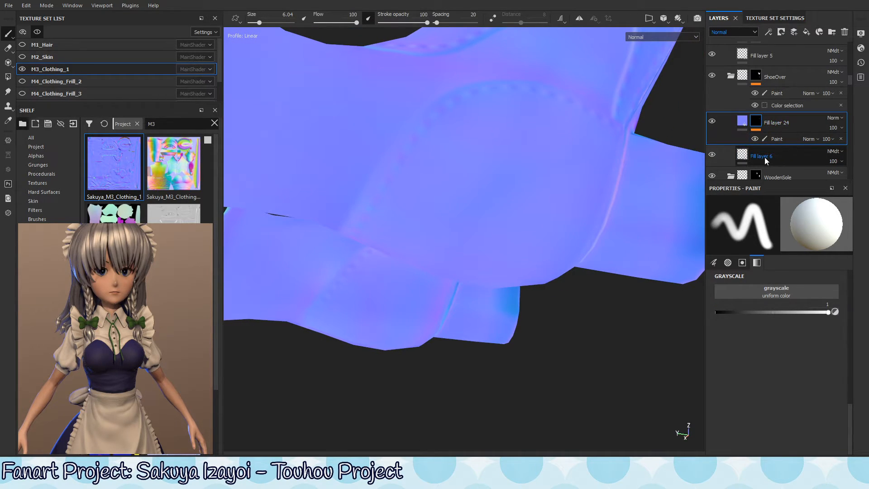
click(835, 118)
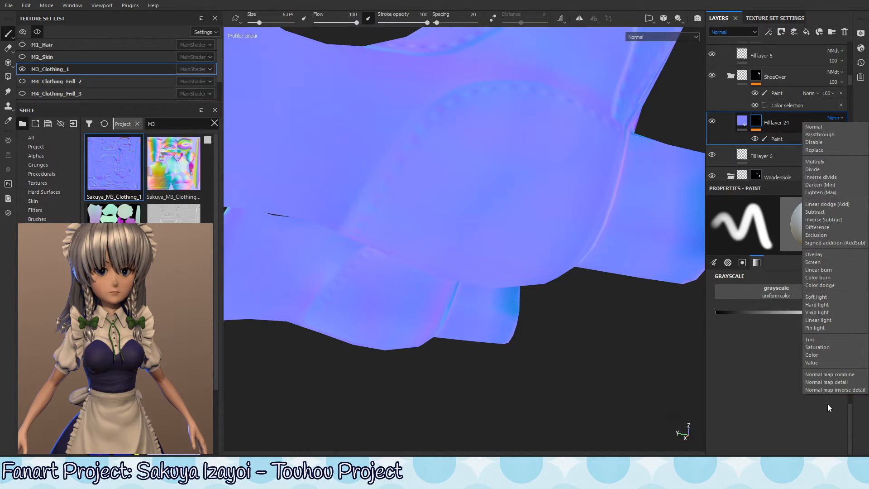
click(843, 374)
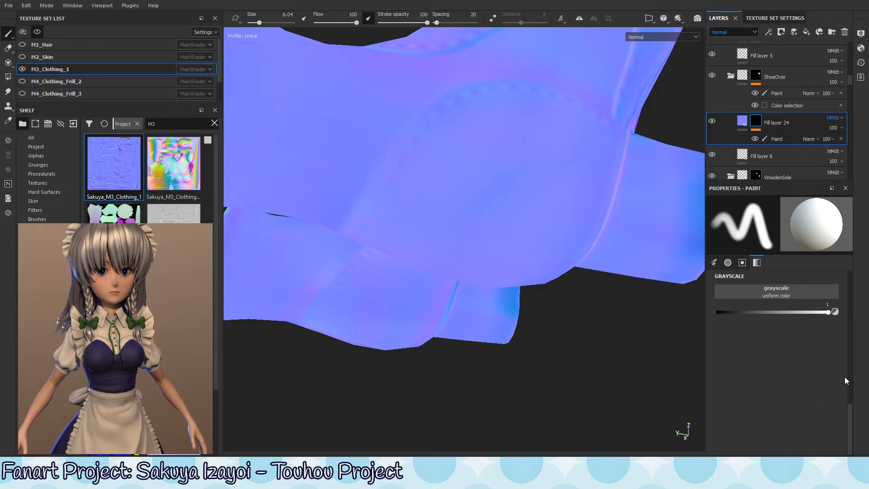
click(781, 18)
click(719, 18)
click(786, 136)
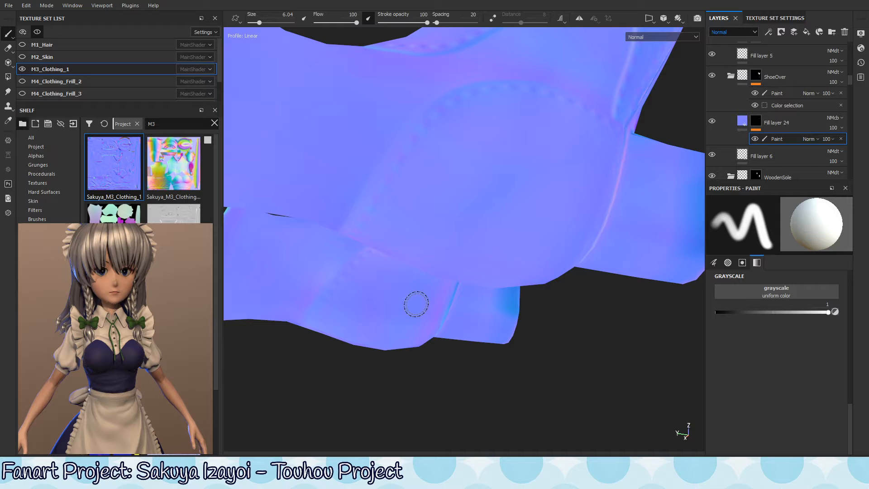
Step: Check Fill layer 24's fill, mask and visibility, and inspect the fill settings of Fill layer 6 beneath it
click(840, 120)
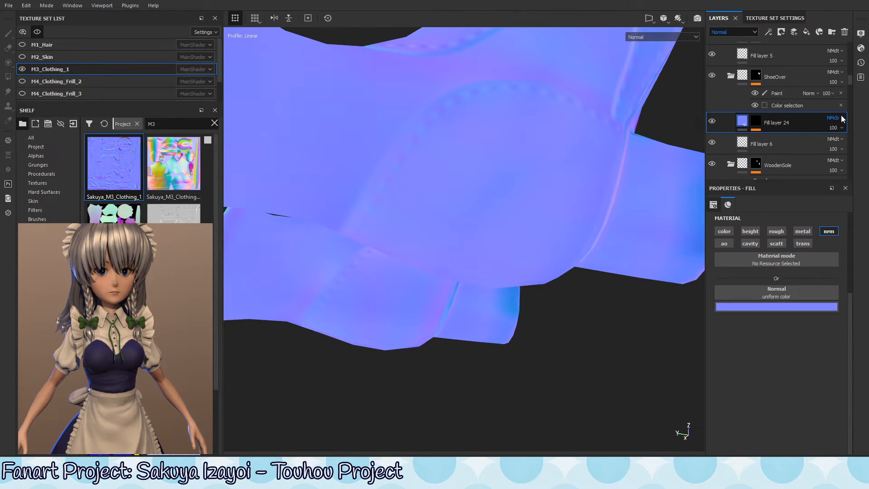
click(756, 129)
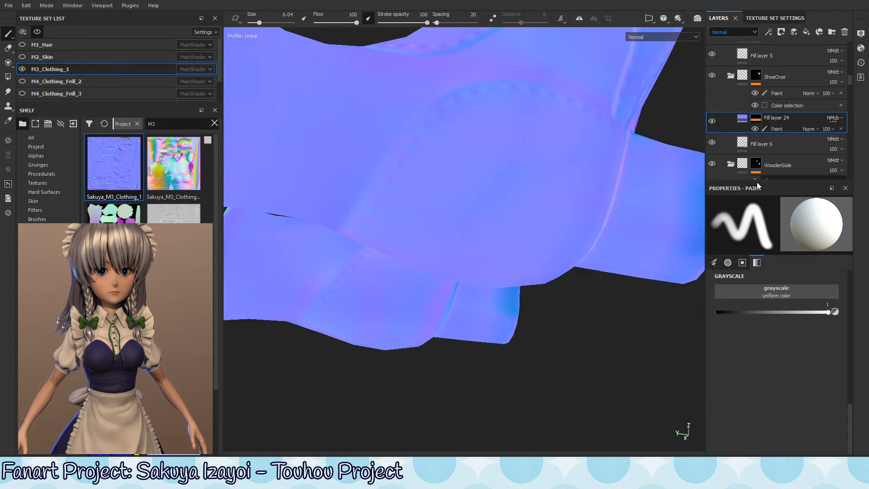
click(836, 118)
click(783, 121)
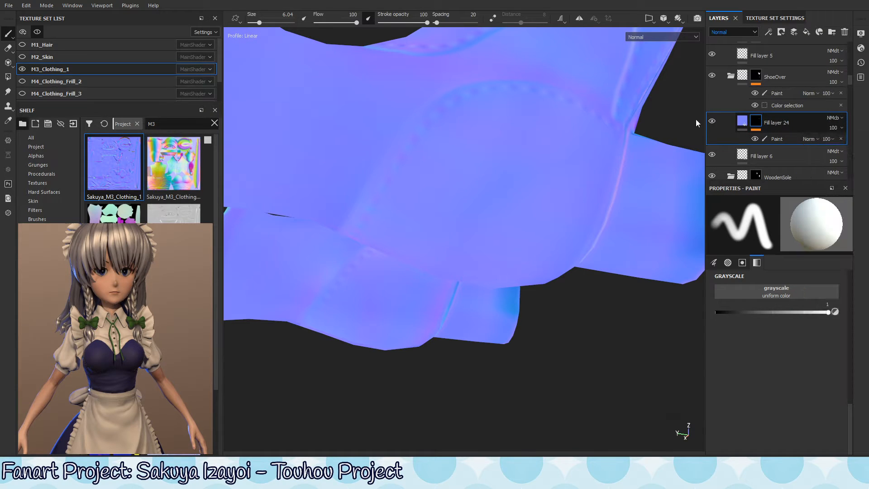
click(711, 121)
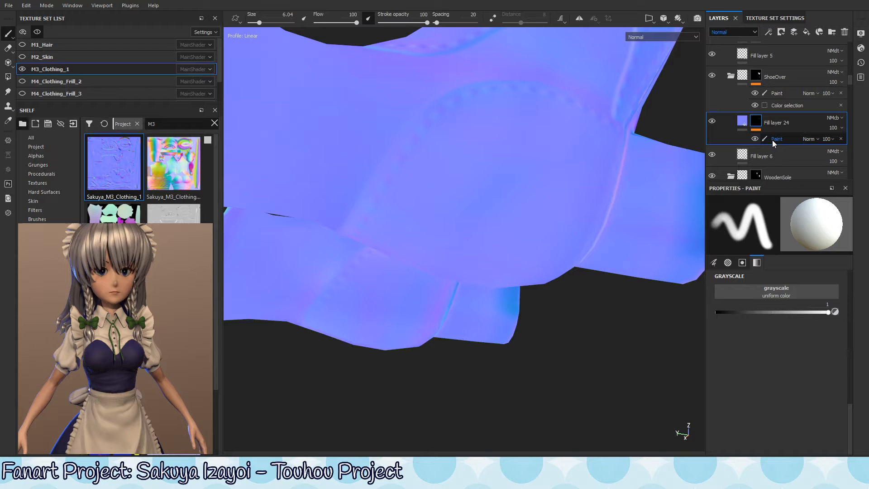
click(712, 77)
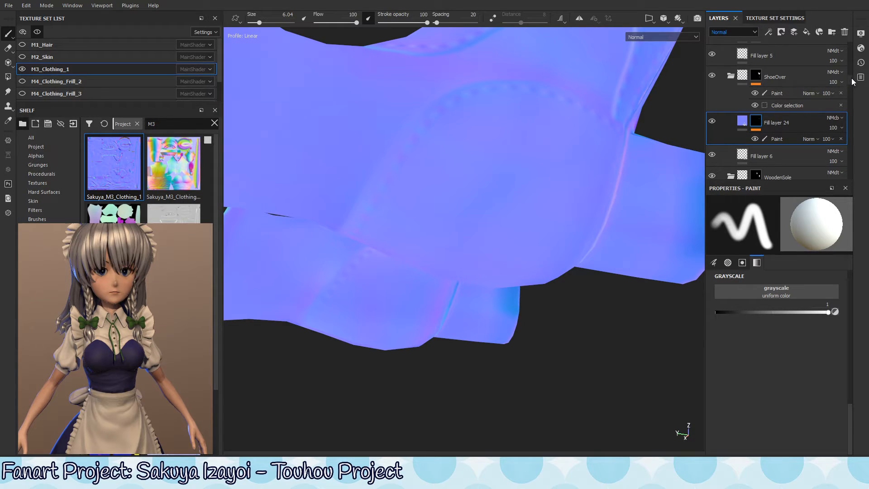
mouse_move(851, 80)
mouse_down()
mouse_move(849, 109)
mouse_move(850, 79)
mouse_up()
click(778, 168)
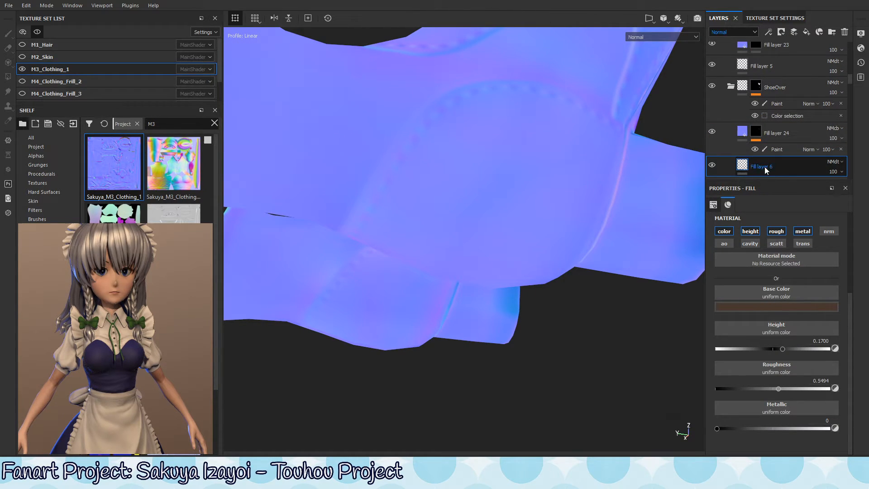
Step: Move Fill layer 24 to the top of the layer stack, above the Shoe folder
mouse_move(806, 130)
mouse_down()
mouse_move(803, 28)
mouse_move(785, 54)
mouse_up()
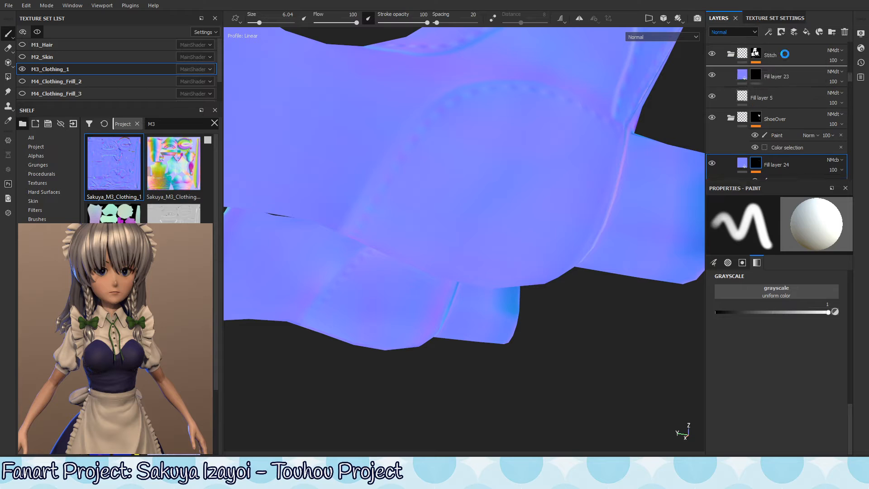
mouse_move(841, 75)
mouse_down()
mouse_move(815, 77)
mouse_move(810, 27)
mouse_move(795, 45)
mouse_up()
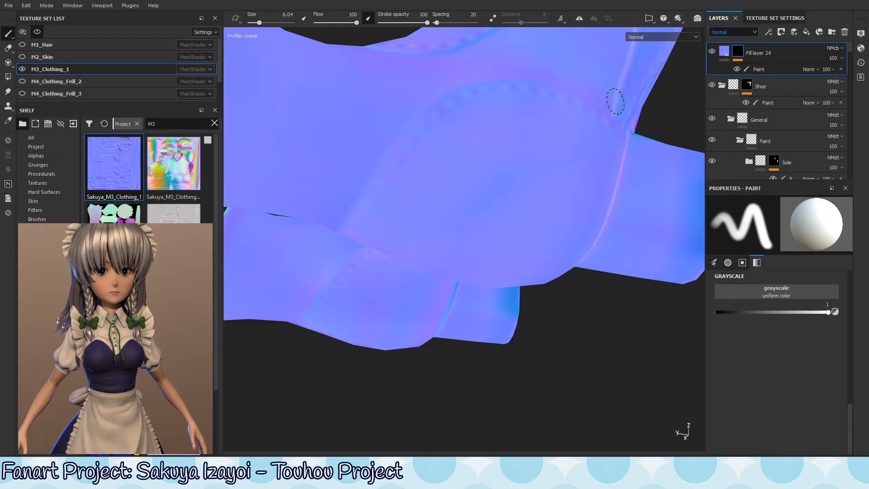
click(773, 57)
key(1)
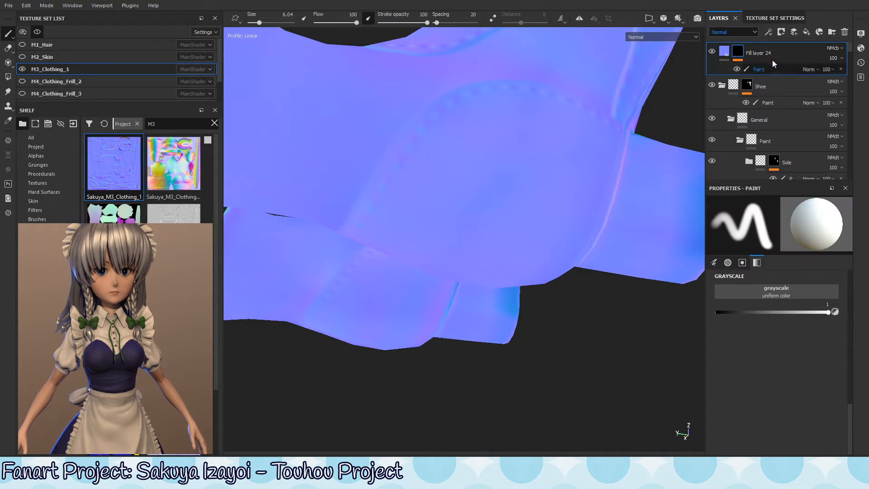
click(782, 70)
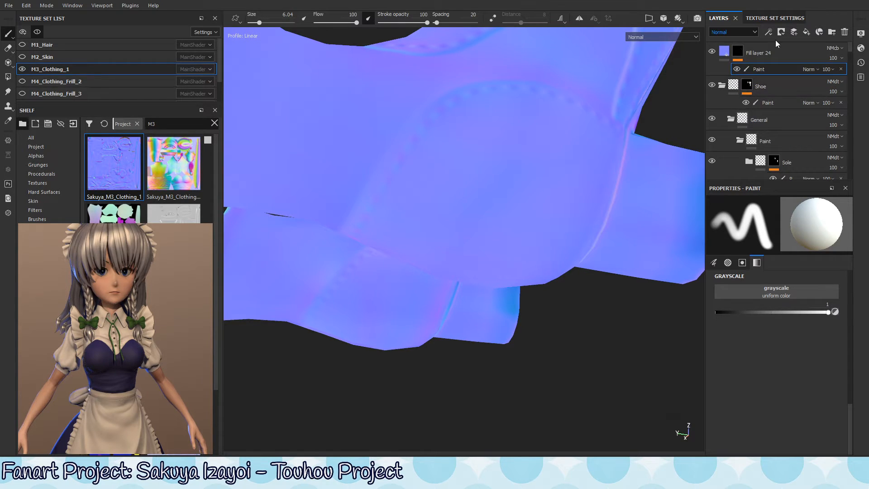
click(729, 53)
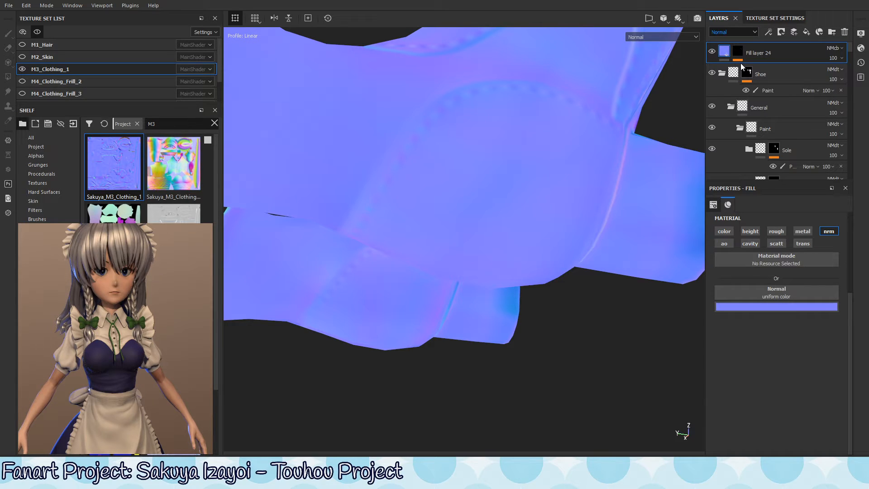
Step: Paint white in Fill layer 24's mask over the side stitching of the boots
alt+drag(455, 211, 565, 205)
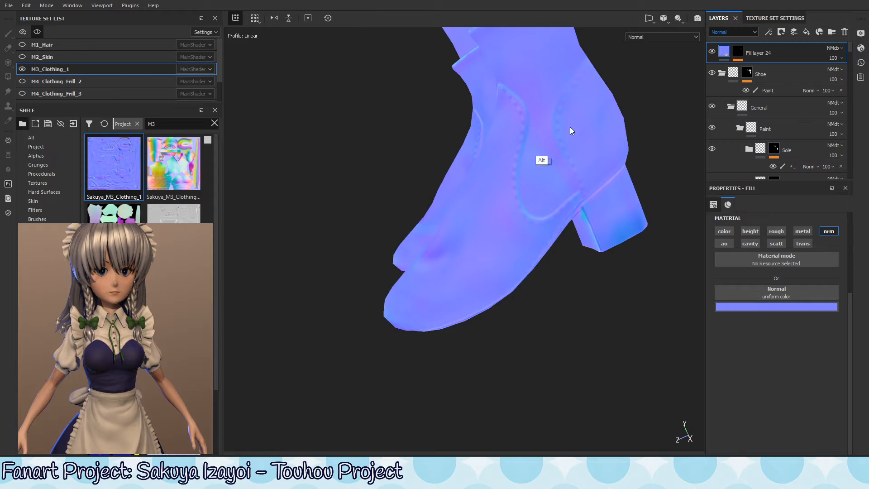
mouse_move(569, 127)
alt+mouse_down()
mouse_move(444, 188)
mouse_move(653, 161)
mouse_move(492, 171)
alt+mouse_up()
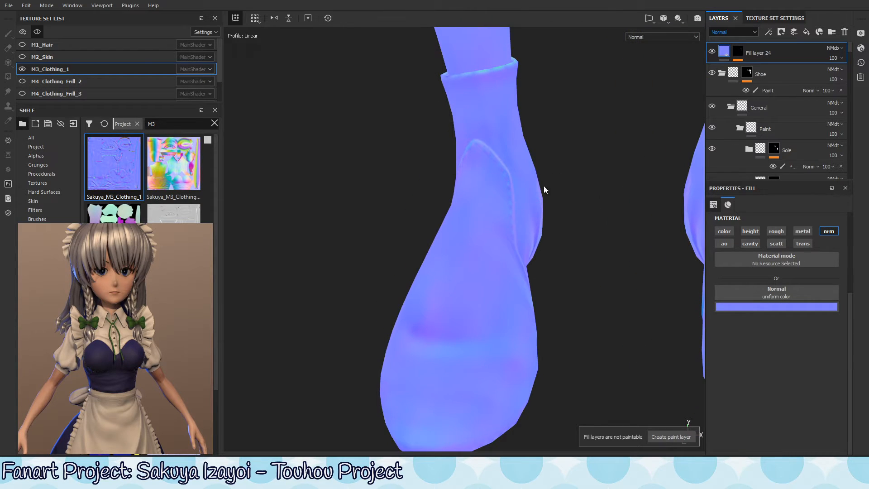
click(752, 70)
click(743, 47)
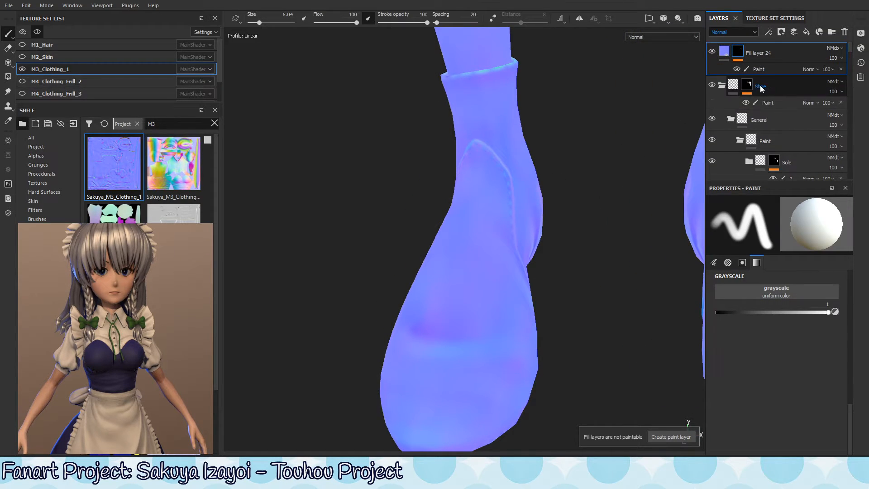
click(787, 69)
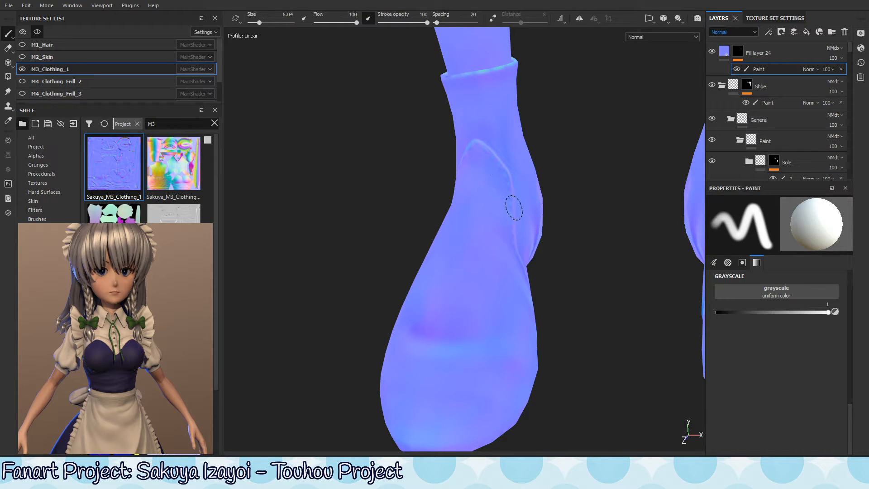
alt+drag(462, 172, 434, 191)
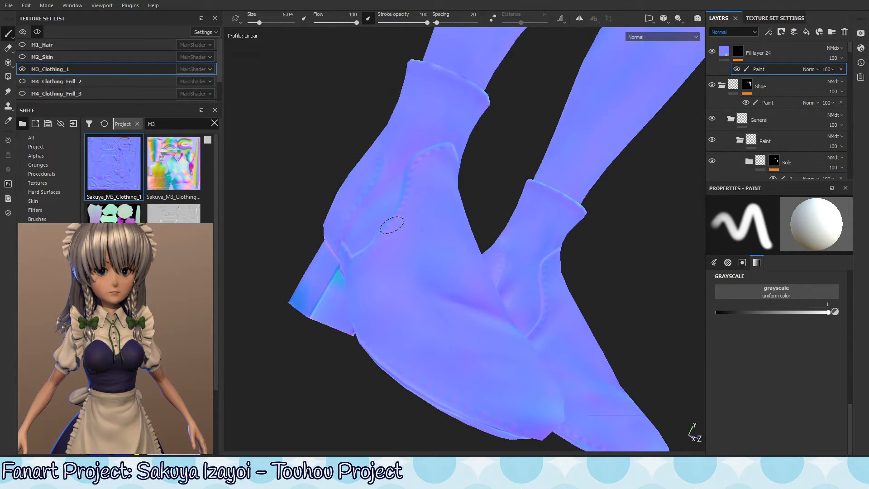
mouse_move(413, 235)
alt+mouse_down()
mouse_move(438, 217)
mouse_move(498, 226)
mouse_move(563, 204)
alt+mouse_up()
Step: Check Fill layer 24's uniform Normal color and compare the boot in the Material and Normal views
click(729, 49)
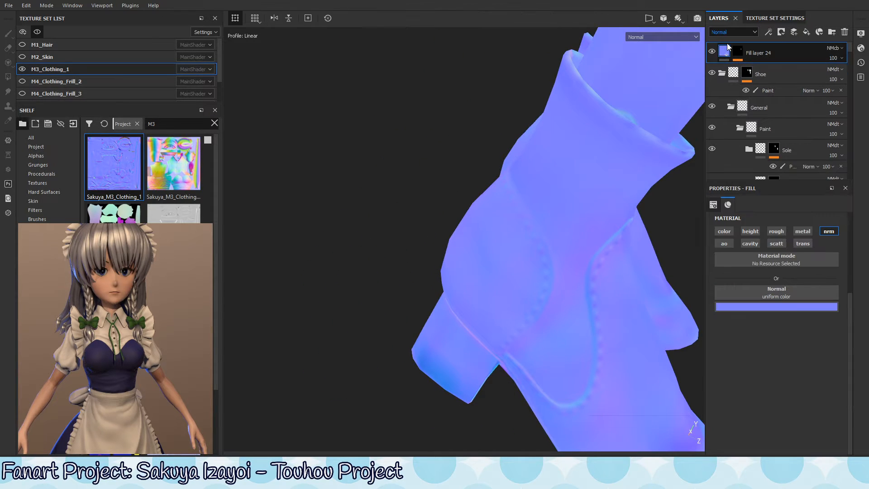
click(777, 306)
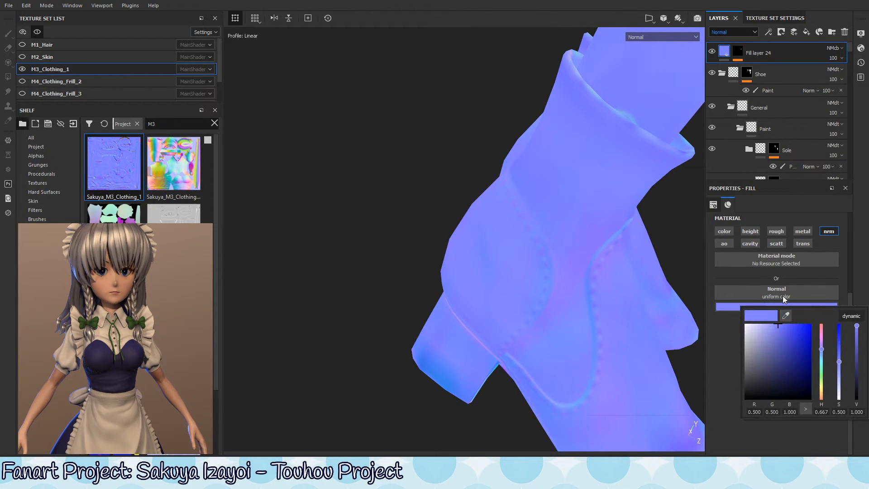
click(786, 443)
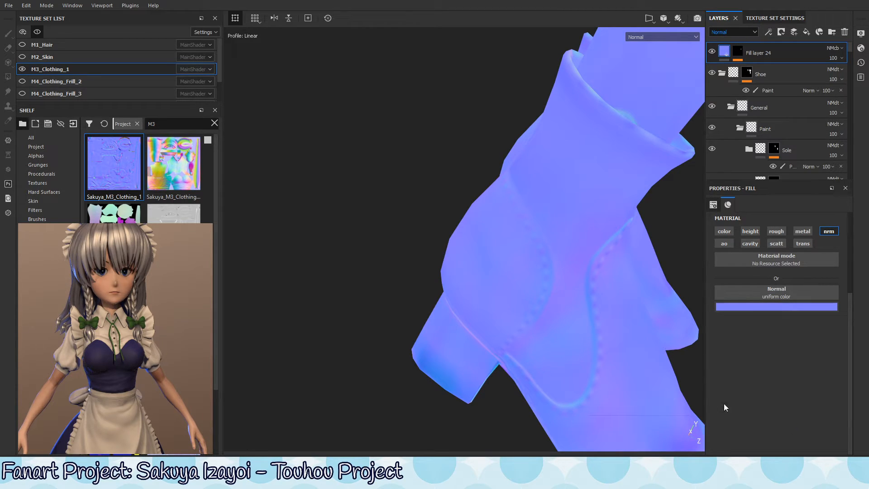
alt+drag(563, 231, 550, 262)
key(c)
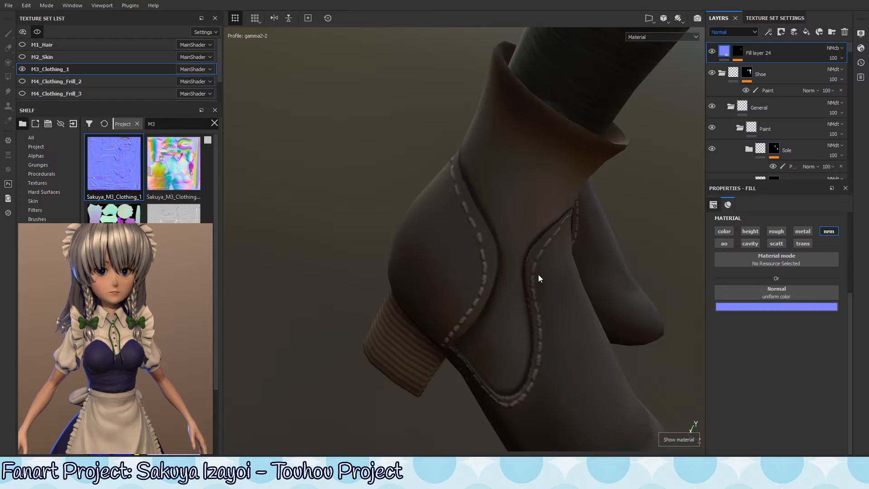
key(shift+c)
mouse_move(537, 279)
alt+mouse_down()
mouse_move(555, 246)
mouse_move(536, 287)
mouse_move(545, 277)
alt+mouse_up()
Step: Display Fill layer 24's mask on the model and examine the painted strokes across both boots
click(739, 48)
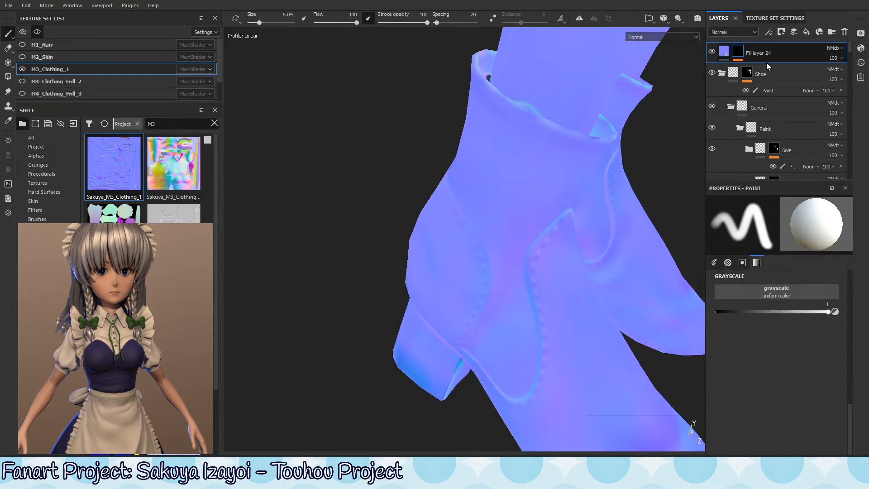
alt+click(739, 53)
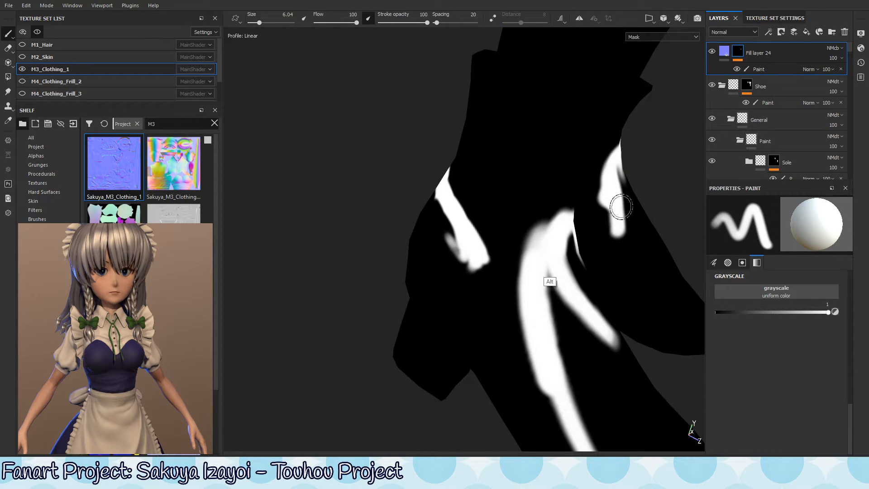
alt+middle_drag(550, 280, 482, 212)
alt+right_drag(481, 213, 386, 261)
Step: Try the Normal map inverse detail, Normal map detail and Normal map combine blend modes on Fill layer 24's Normal channel
click(725, 53)
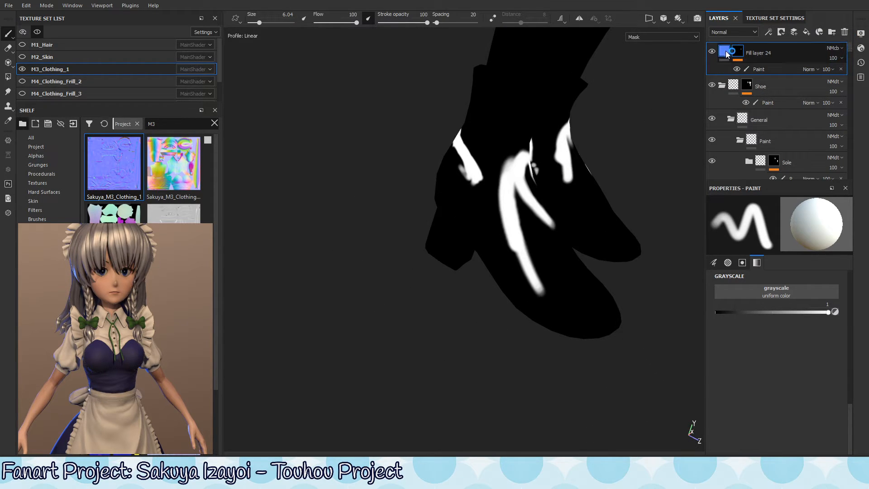
click(834, 48)
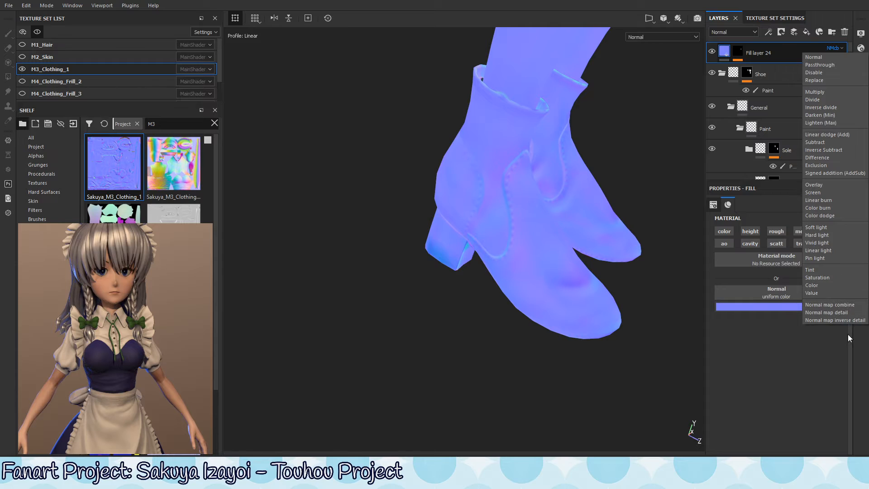
click(855, 320)
click(840, 48)
click(832, 311)
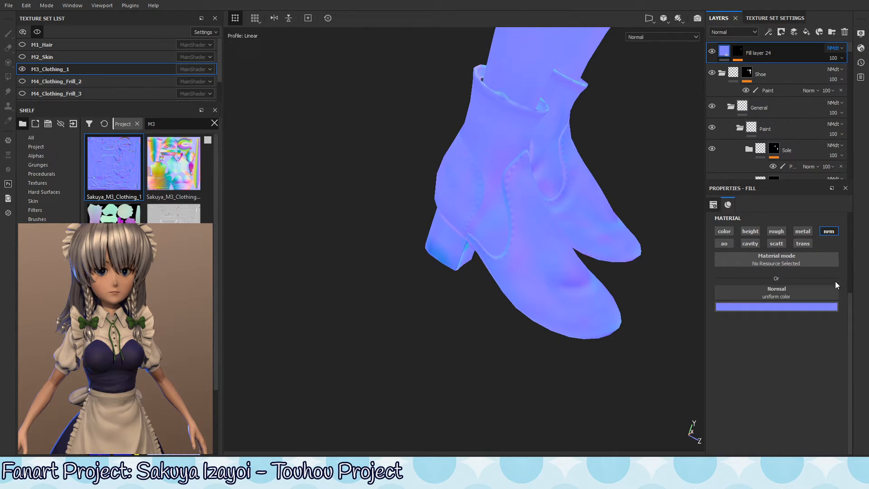
click(838, 48)
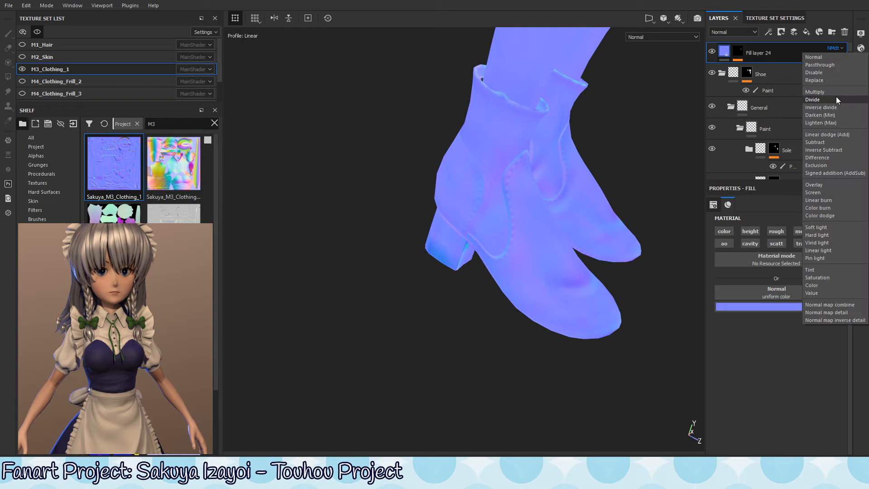
click(843, 305)
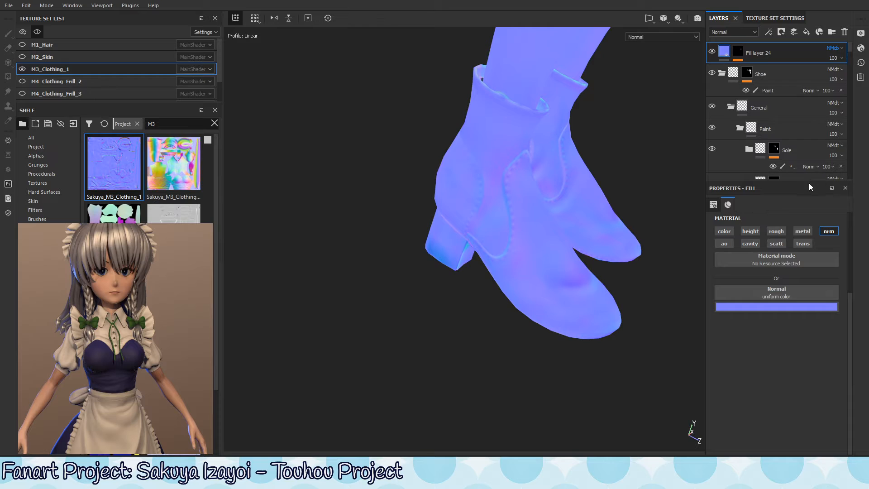
click(745, 31)
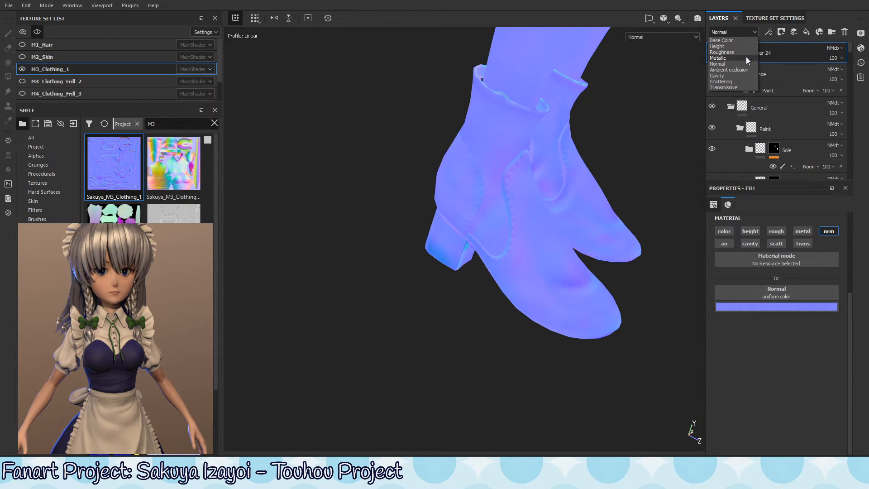
click(784, 59)
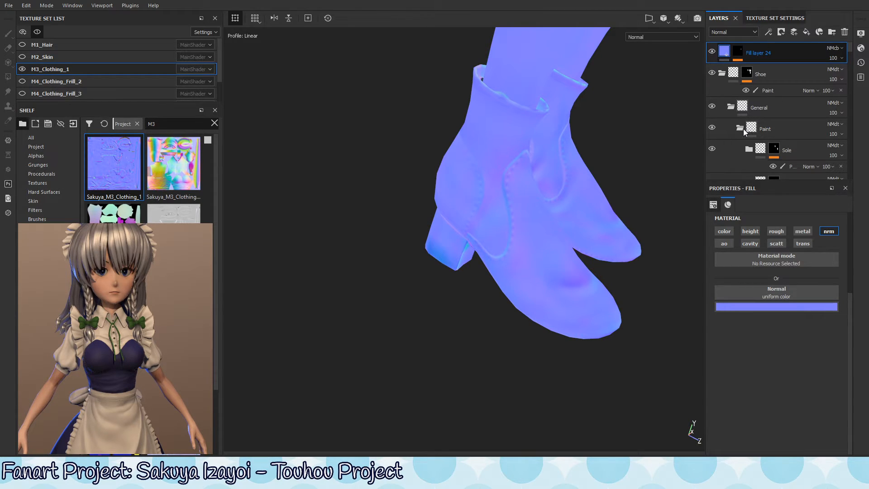
click(778, 306)
mouse_move(781, 361)
mouse_down()
mouse_move(776, 346)
mouse_move(779, 353)
mouse_move(762, 357)
mouse_move(748, 346)
mouse_move(779, 324)
mouse_up()
Step: Set Fill layer 24's blend mode to Normal in the Normal channel
alt+drag(577, 270, 563, 284)
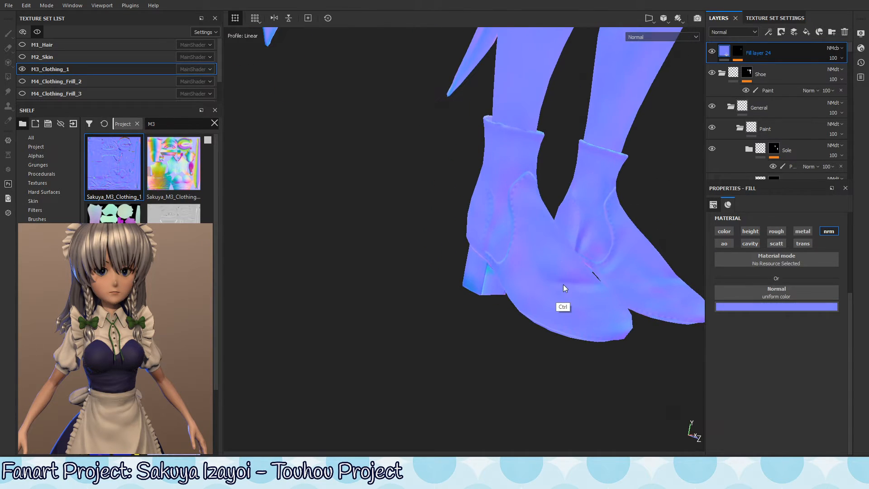
alt+middle_drag(551, 300, 555, 331)
scroll(555, 332, up, 3)
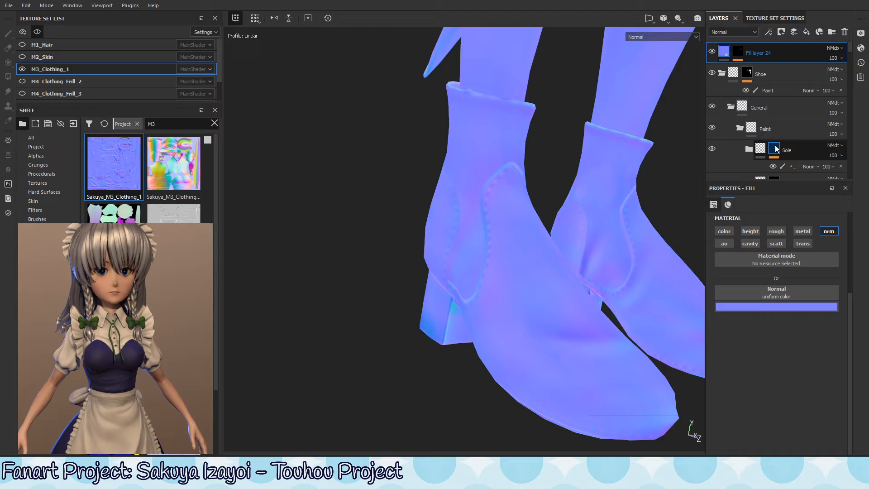
click(837, 48)
click(848, 312)
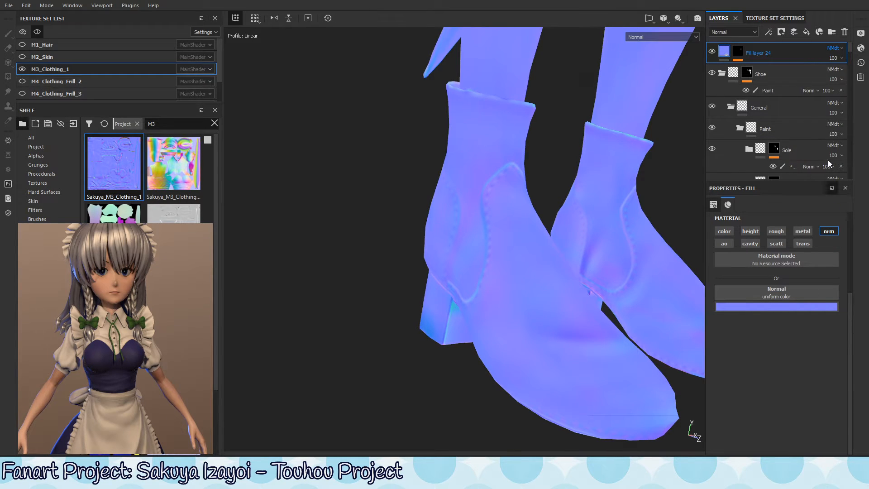
click(837, 48)
click(839, 58)
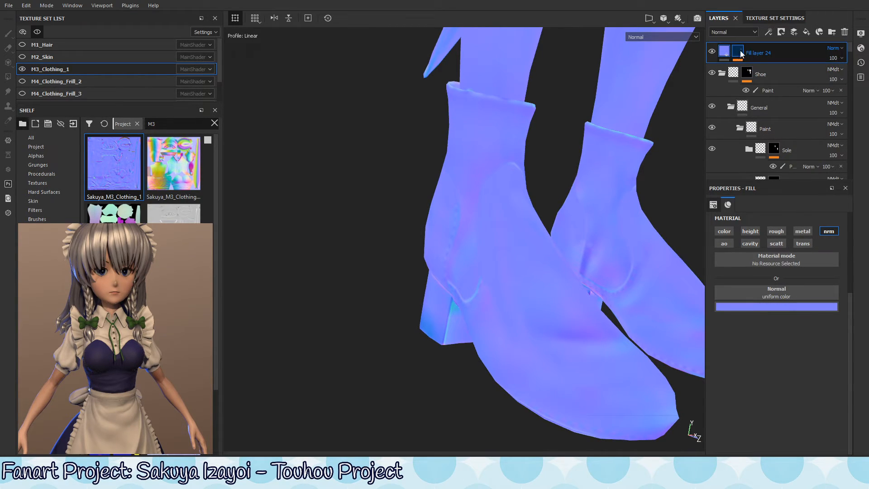
Step: Clear Fill layer 24's mask and add a fresh paint effect to it
click(740, 52)
click(772, 69)
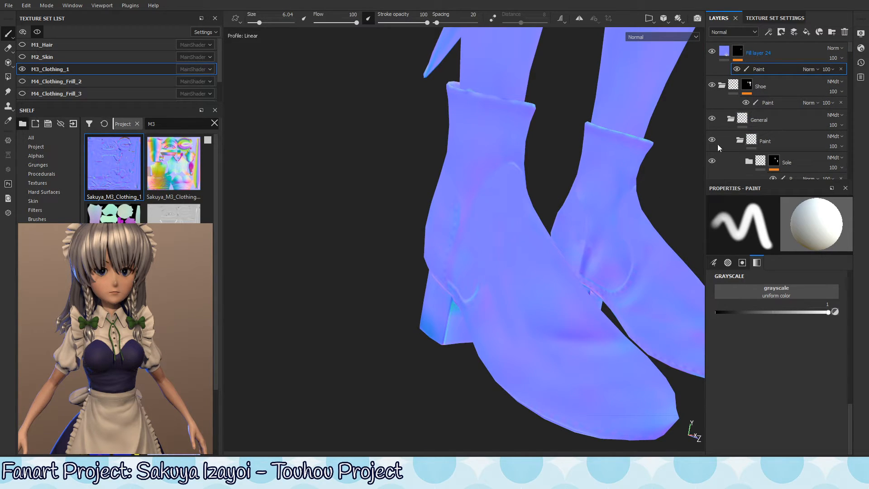
click(743, 57)
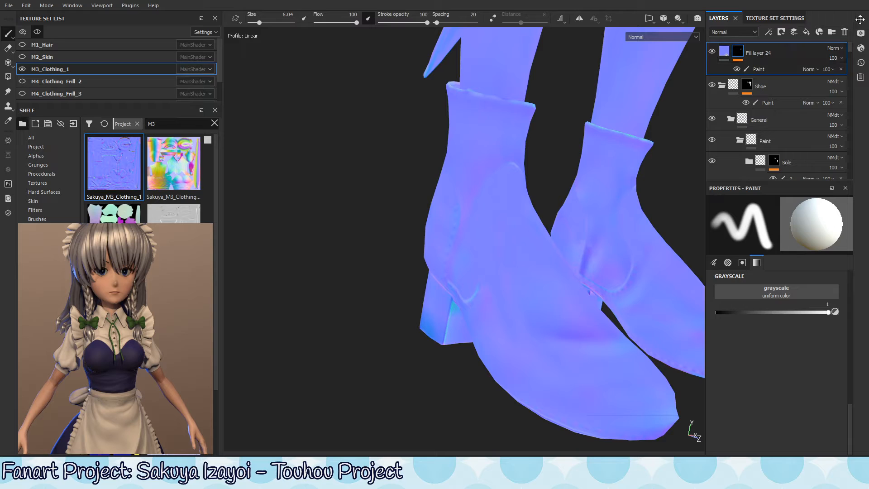
click(739, 53)
right_click(740, 53)
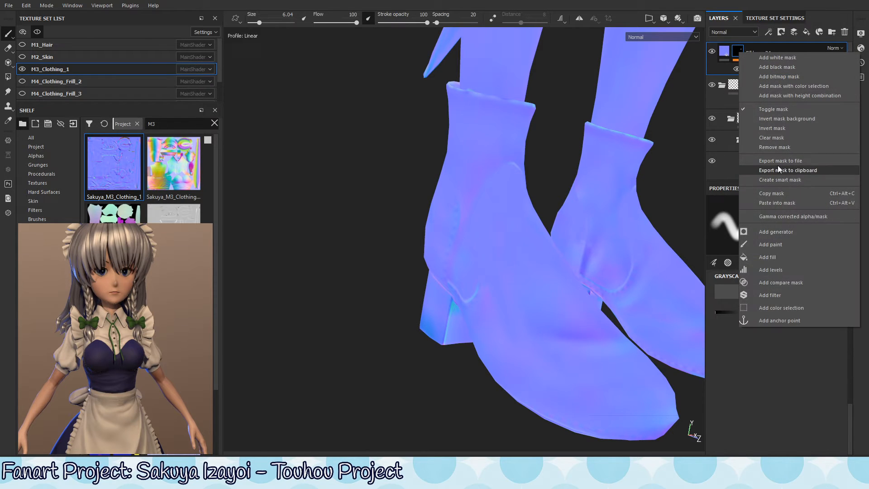
click(768, 139)
right_click(735, 58)
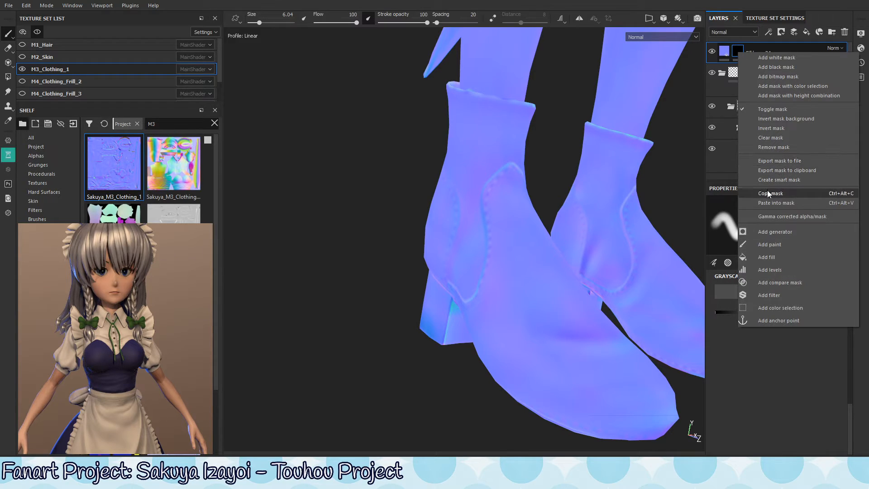
click(789, 248)
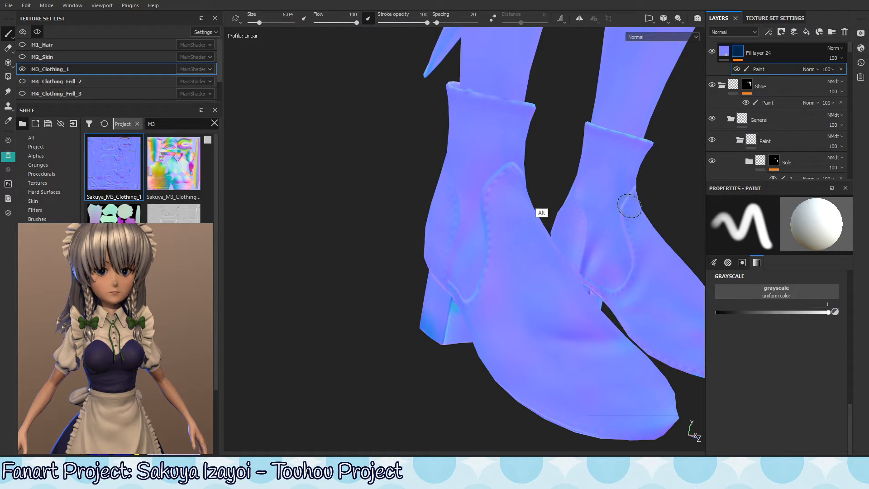
Step: Paint white in Fill layer 24's mask along the heel seam stitching of the boot with a brush size of 3.75
mouse_move(540, 195)
alt+mouse_down()
mouse_move(563, 188)
mouse_move(462, 136)
mouse_move(528, 206)
mouse_move(482, 268)
mouse_move(448, 282)
mouse_move(582, 254)
mouse_move(479, 185)
mouse_move(485, 169)
alt+mouse_up()
ctrl+right_drag(488, 163, 479, 169)
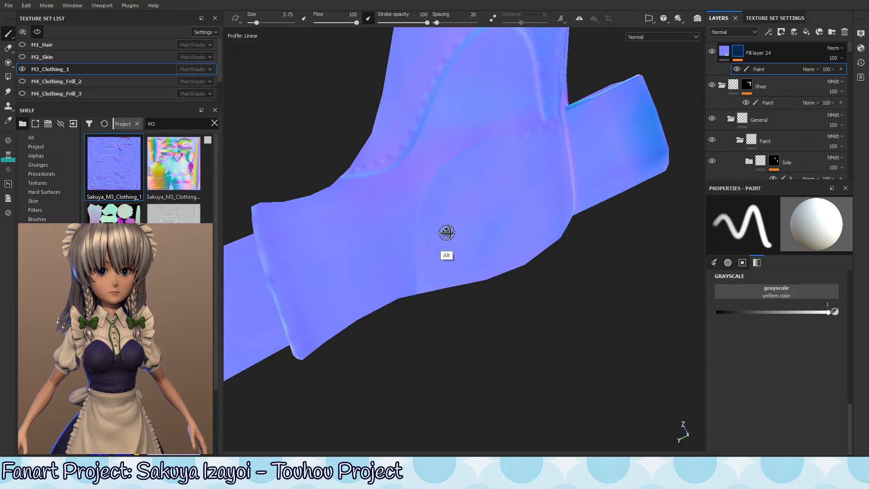
alt+drag(444, 233, 428, 231)
alt+drag(429, 291, 447, 227)
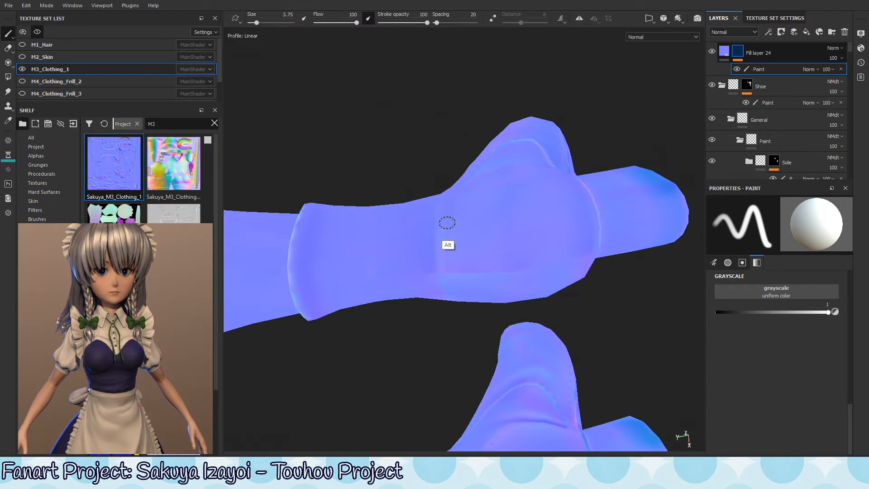
mouse_move(451, 277)
alt+mouse_down()
mouse_move(471, 246)
mouse_move(447, 267)
alt+mouse_up()
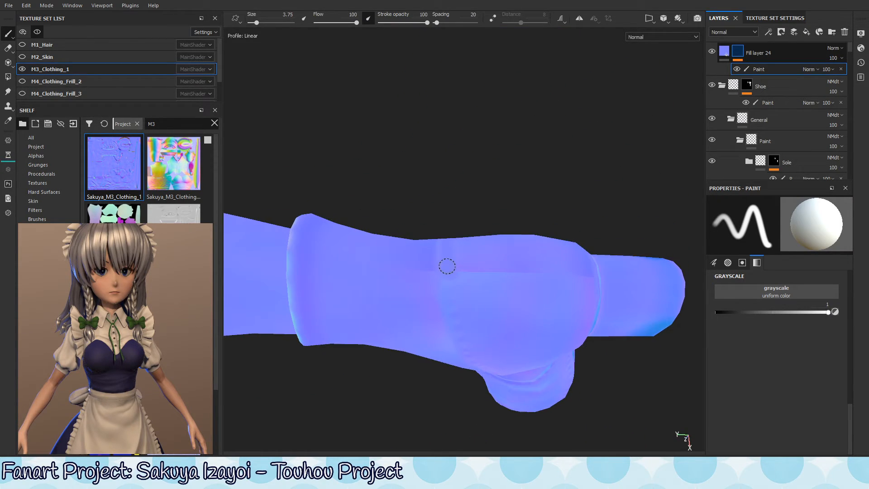
alt+drag(480, 358, 478, 297)
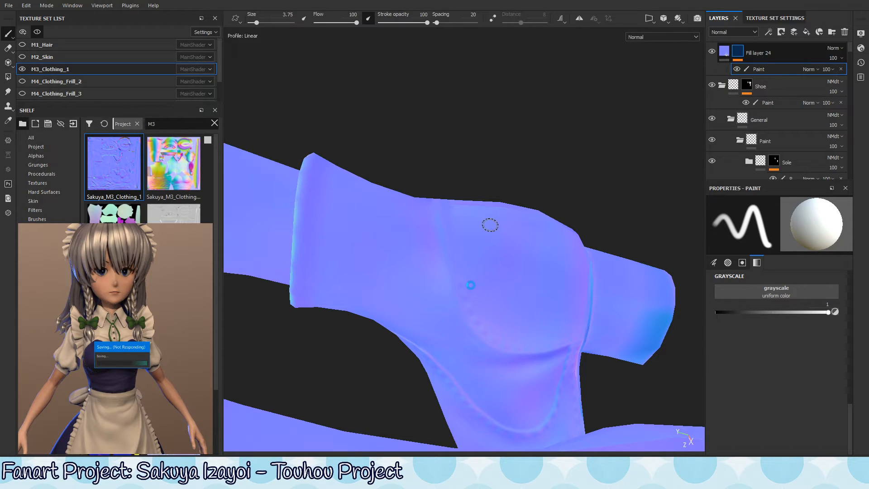
alt+drag(487, 298, 287, 361)
alt+middle_drag(623, 253, 523, 252)
mouse_move(522, 252)
alt+mouse_down()
mouse_move(493, 231)
mouse_move(565, 138)
mouse_move(571, 199)
mouse_move(357, 283)
mouse_move(514, 258)
mouse_move(456, 154)
mouse_move(490, 206)
mouse_move(533, 238)
mouse_move(506, 242)
alt+mouse_up()
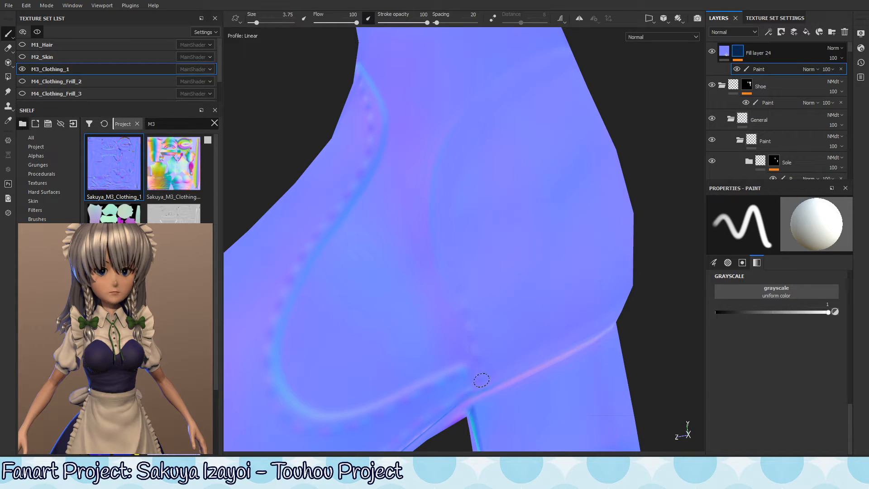
mouse_move(481, 380)
alt+mouse_down()
mouse_move(547, 227)
mouse_move(297, 311)
mouse_move(574, 208)
mouse_move(549, 233)
alt+mouse_up()
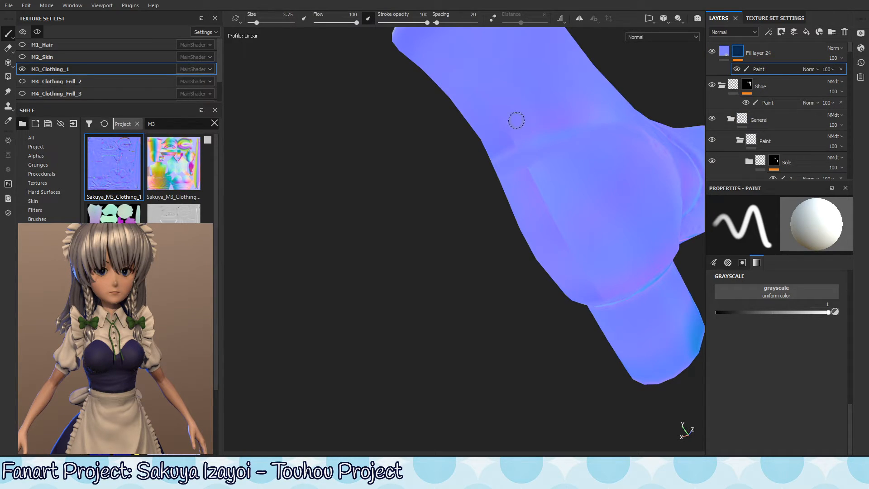
alt+drag(535, 246, 570, 226)
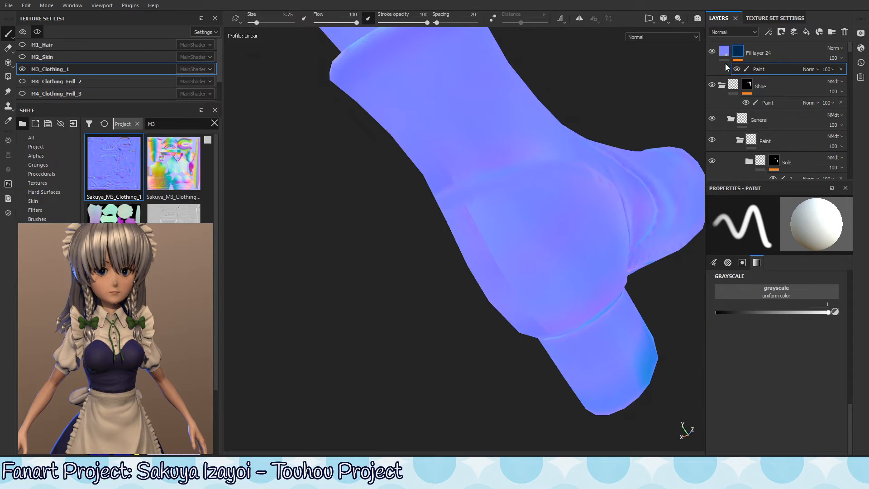
Step: Paint white in Fill layer 24's mask over the seam down the back of the heel with a brush size of 6.75
click(760, 52)
click(774, 68)
alt+drag(542, 202, 587, 152)
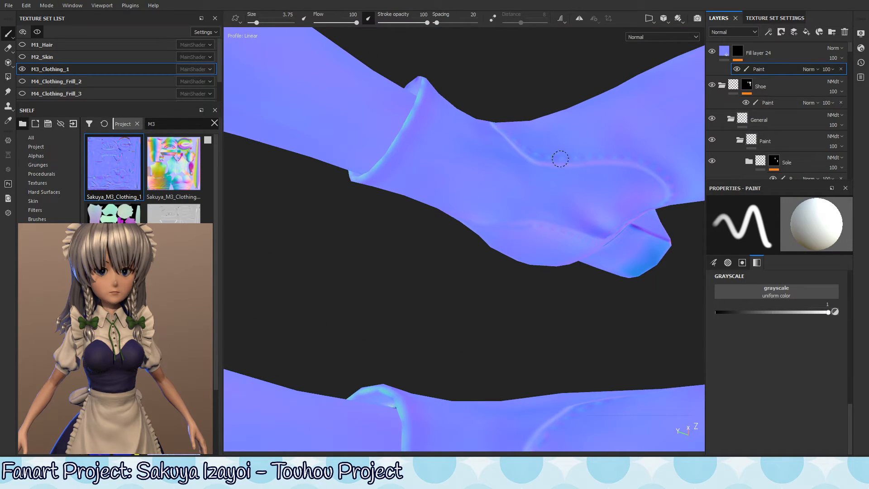
alt+drag(518, 229, 567, 245)
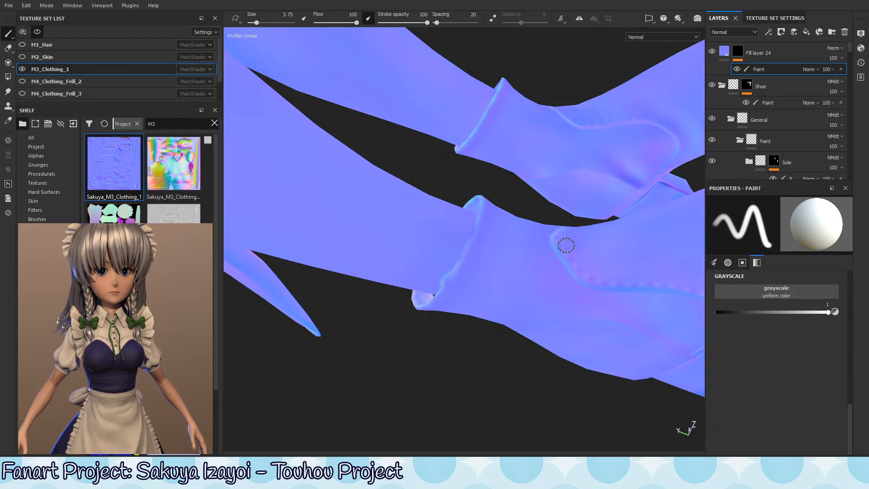
alt+drag(617, 335, 537, 354)
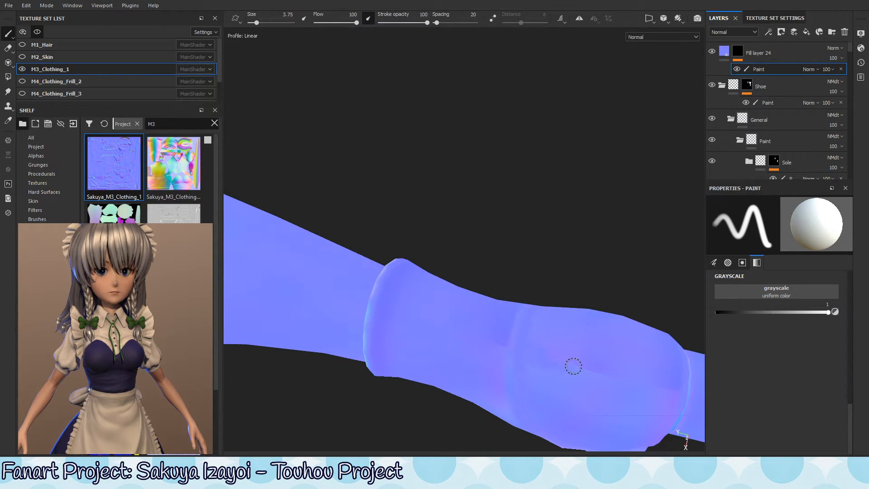
mouse_move(582, 326)
alt+mouse_down()
mouse_move(576, 361)
mouse_move(535, 317)
alt+mouse_up()
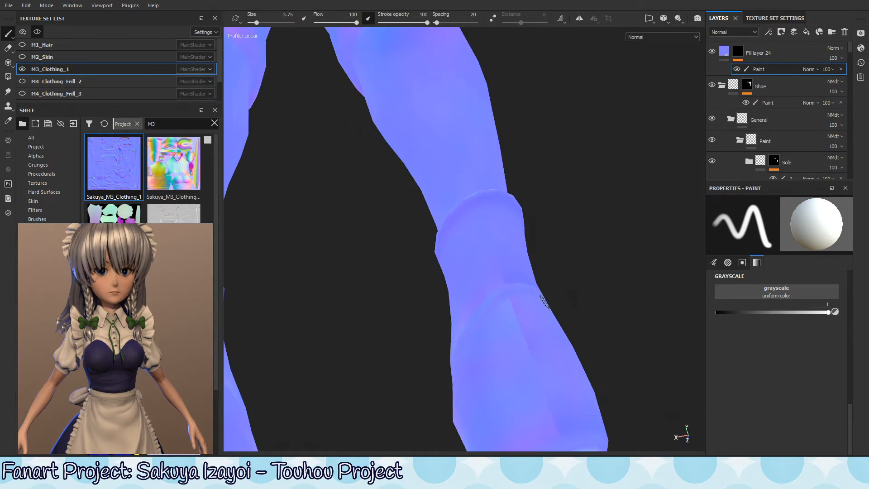
ctrl+right_drag(535, 317, 543, 317)
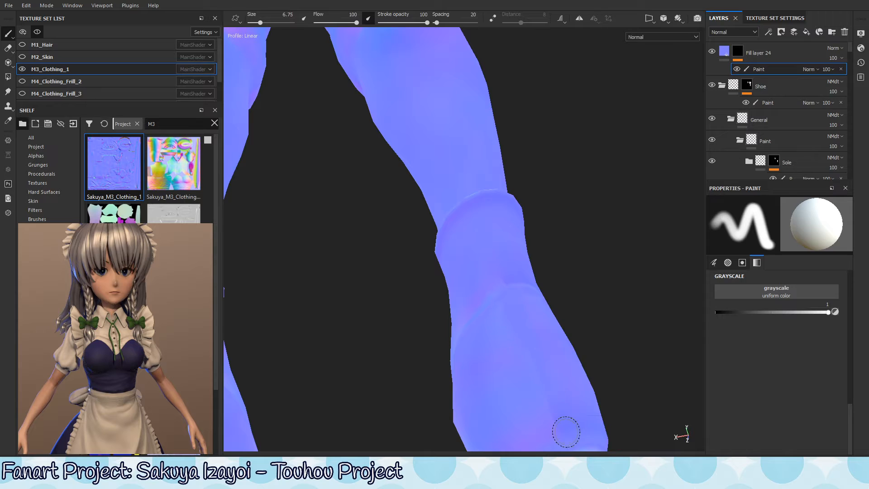
alt+drag(551, 399, 513, 317)
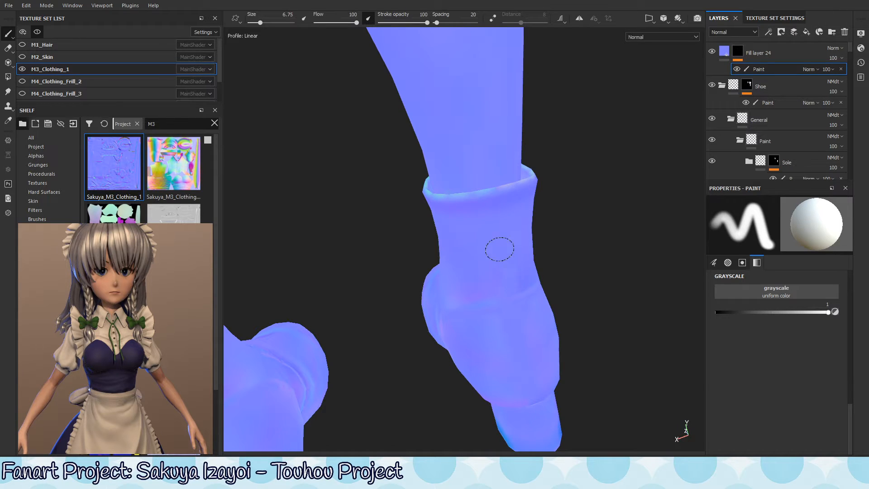
Step: Show the full material and examine the heel seams and stitching on both boots from behind and from the side
alt+drag(511, 288, 523, 333)
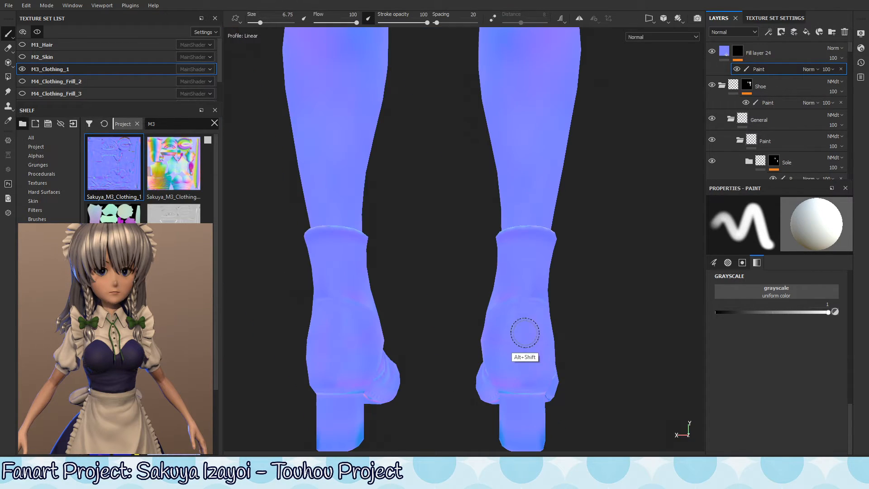
key(m)
alt+right_drag(555, 328, 714, 264)
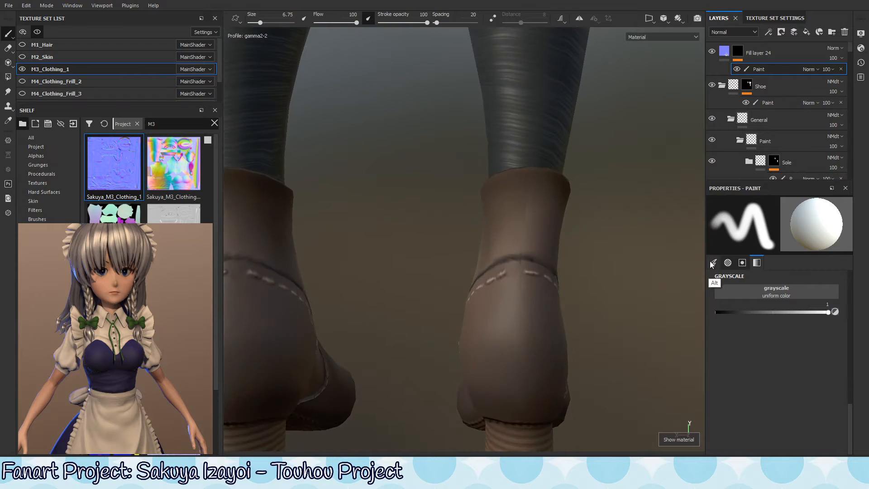
alt+drag(581, 272, 602, 267)
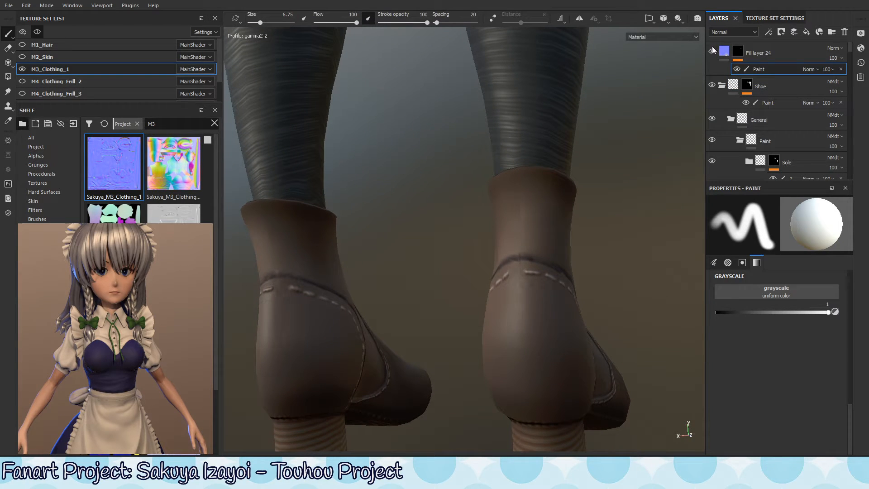
mouse_move(528, 302)
alt+mouse_down()
mouse_move(545, 297)
mouse_move(533, 303)
alt+mouse_up()
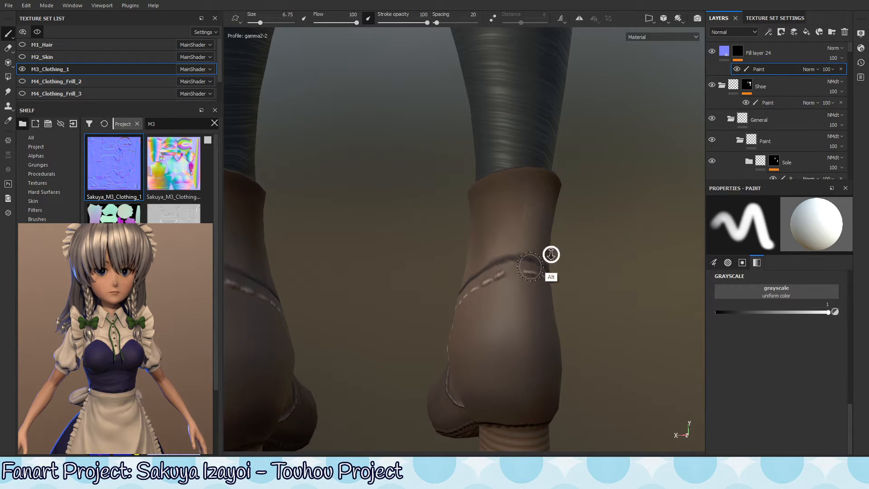
alt+right_drag(551, 254, 349, 359)
alt+right_drag(575, 301, 575, 265)
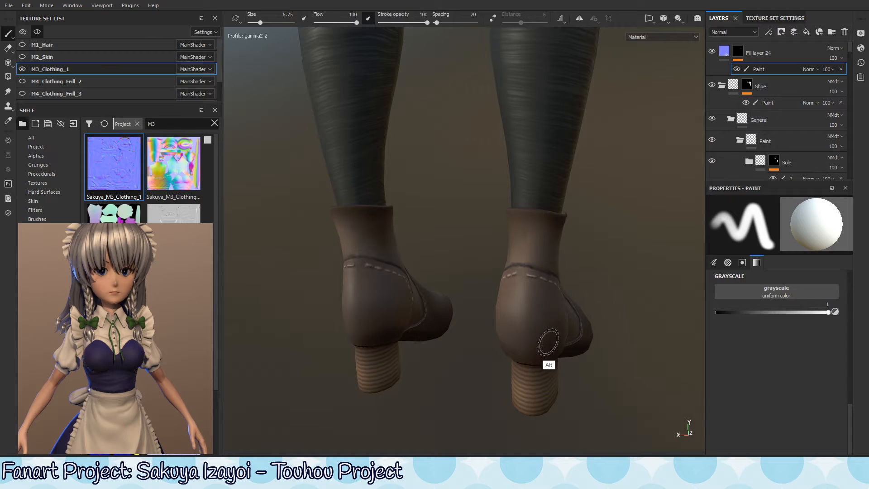
mouse_move(548, 343)
alt+mouse_down()
mouse_move(557, 308)
mouse_move(574, 330)
mouse_move(552, 307)
mouse_move(530, 318)
mouse_move(538, 316)
alt+mouse_up()
mouse_move(543, 316)
shift+right_down()
mouse_move(603, 310)
mouse_move(555, 349)
mouse_move(548, 337)
shift+right_up()
alt+drag(547, 337, 516, 356)
shift+right_drag(516, 356, 761, 336)
mouse_move(507, 315)
alt+mouse_down()
mouse_move(503, 284)
mouse_move(492, 355)
mouse_move(510, 293)
alt+mouse_up()
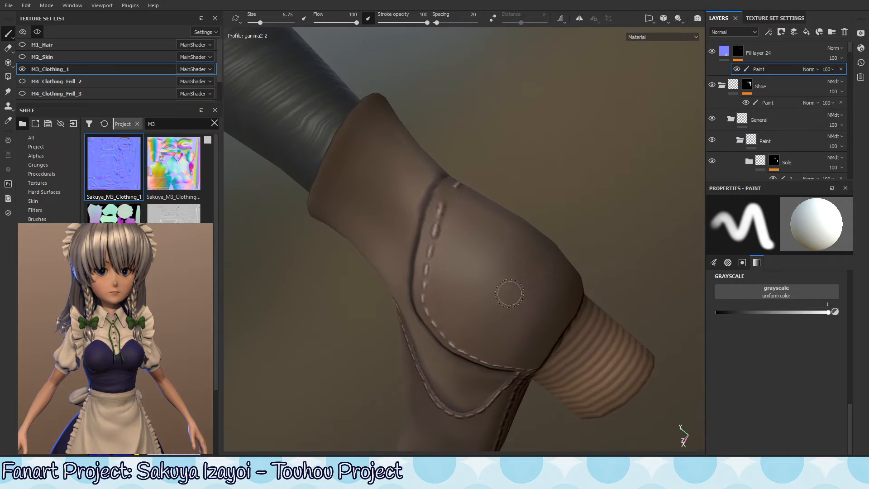
Step: Enable the ambient occlusion channel on Fill layer 24 in addition to its normal channel
mouse_move(510, 293)
shift+right_down()
mouse_move(491, 304)
mouse_move(544, 274)
mouse_move(509, 309)
mouse_move(520, 303)
shift+right_up()
click(763, 18)
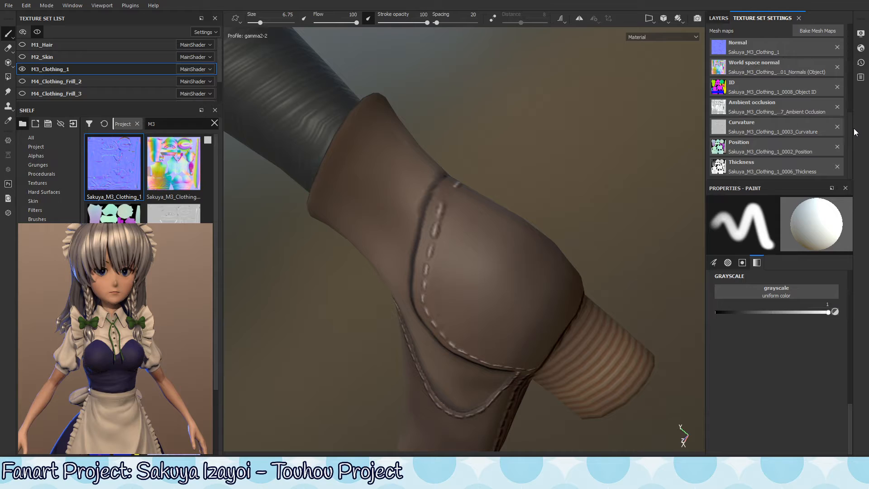
scroll(842, 118, up, 5)
click(719, 18)
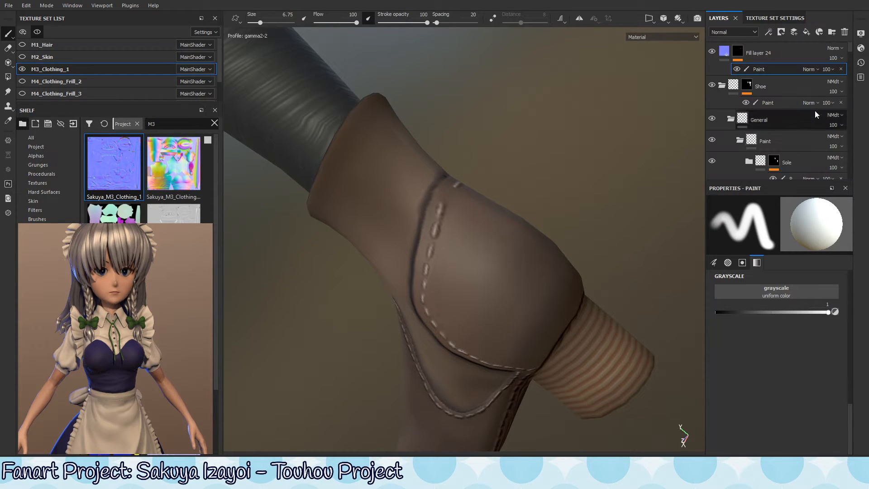
click(726, 54)
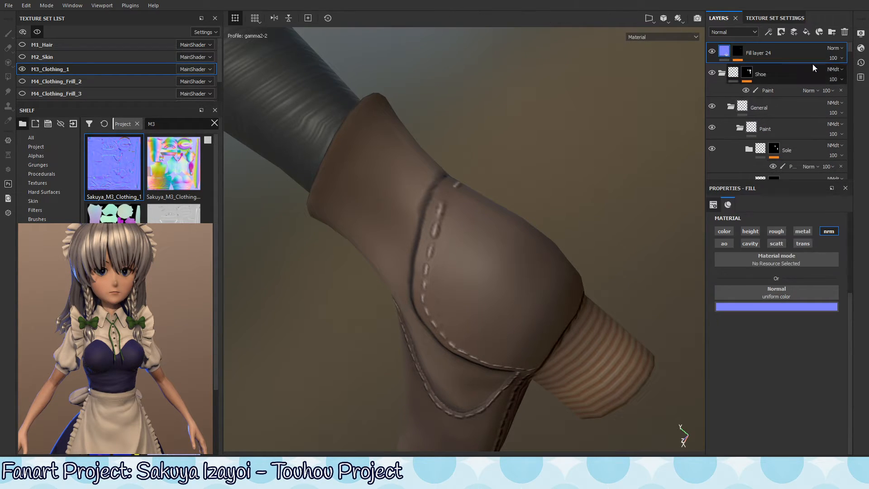
click(725, 244)
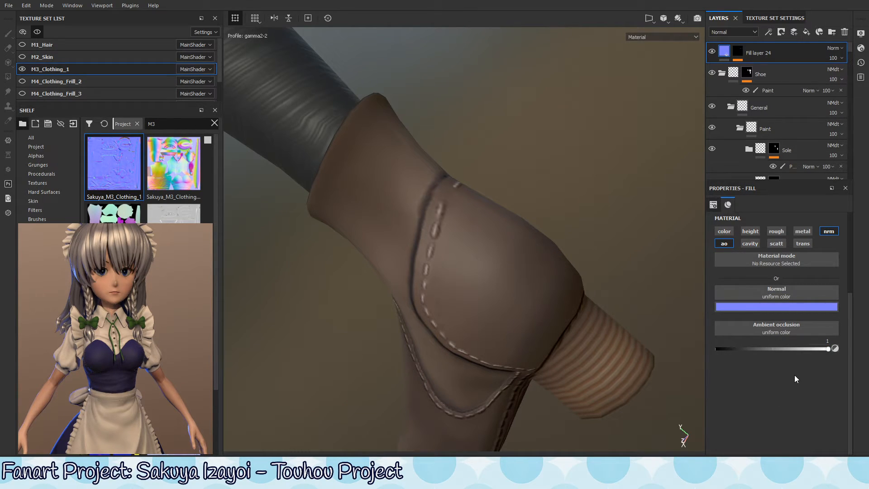
Step: Cycle the viewport through the individual channels to ambient occlusion and examine the masked area on the boot's heel
alt+middle_drag(484, 281, 501, 257)
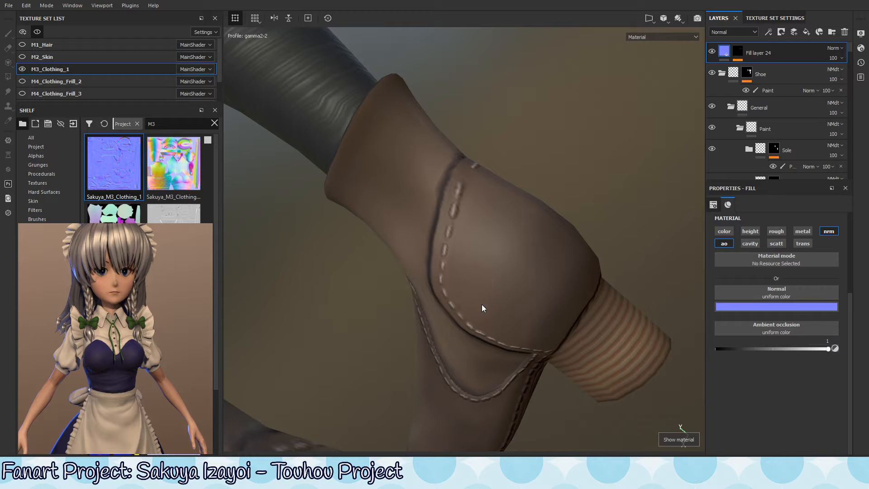
key(shift+c)
key(shift+c)
key(shift+c)
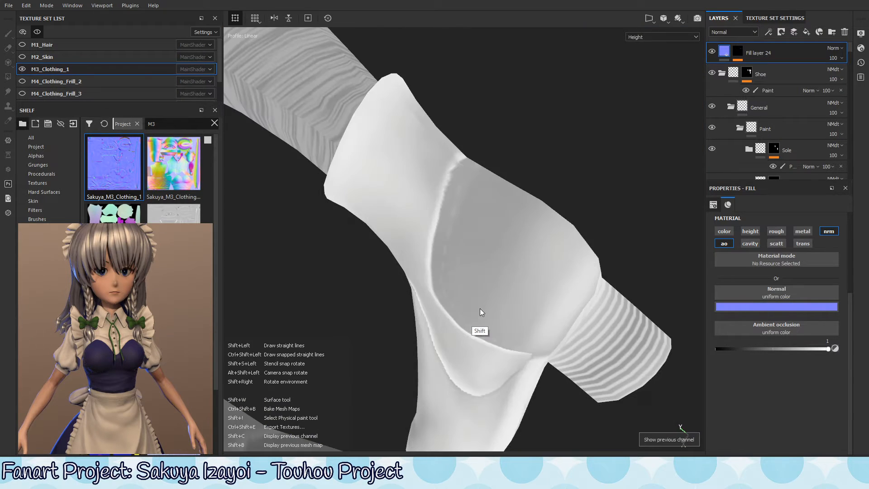
key(shift+c)
key(shift+c)
key(shift+c)
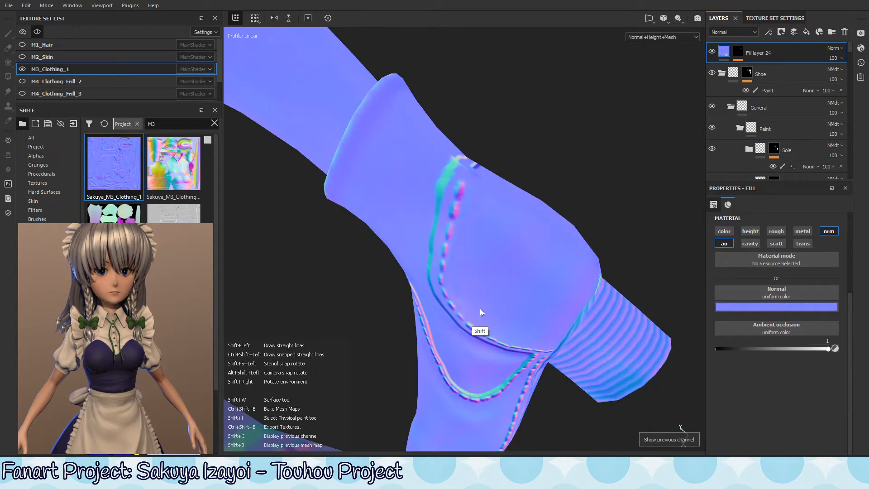
key(shift+c)
key(shift+c)
key(shift+c)
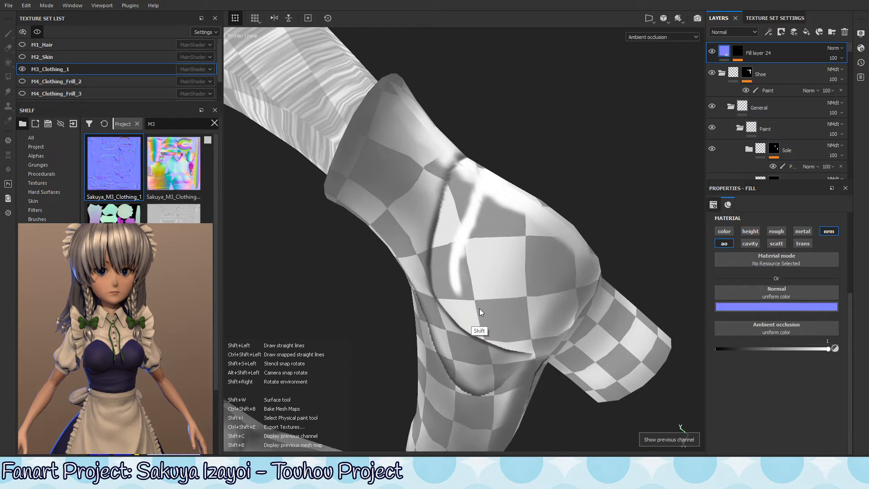
alt+drag(479, 309, 503, 267)
Step: Enable ambient occlusion on the Base layer and assign the M3_Clothing_1 baked Ambient Occlusion map to that channel
drag(850, 47, 857, 215)
click(781, 147)
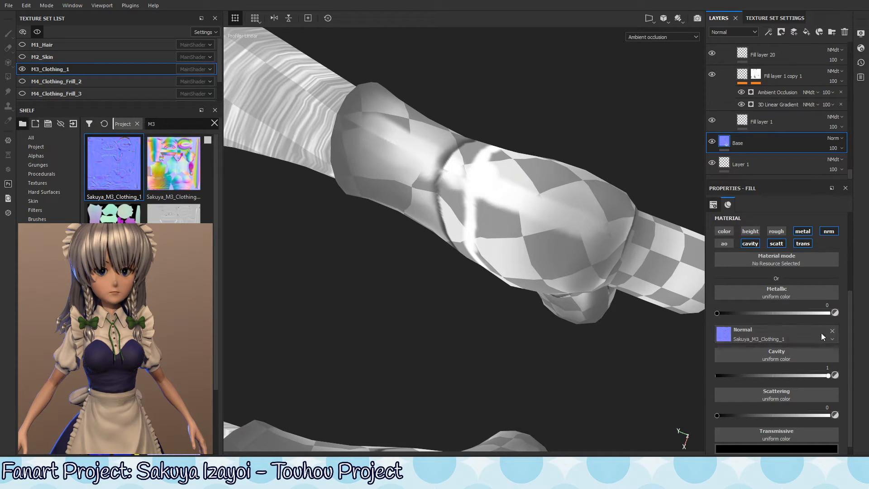
click(727, 244)
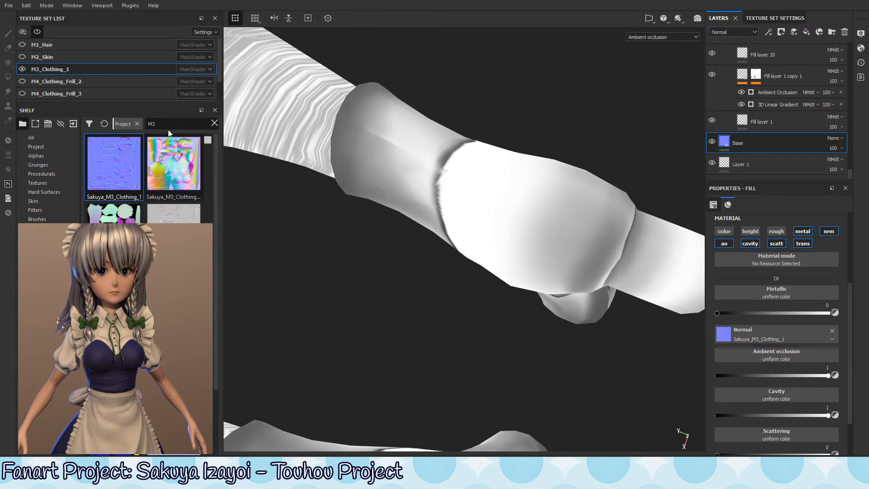
click(168, 123)
text(_)
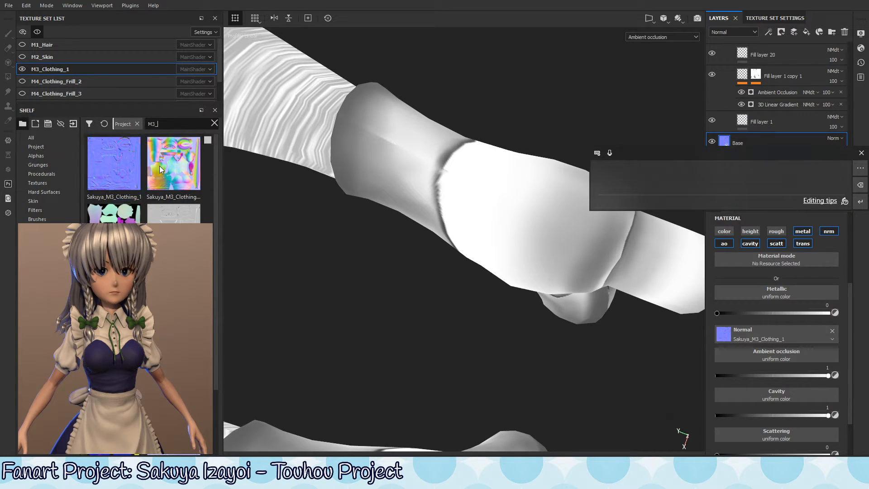
text(clothing)
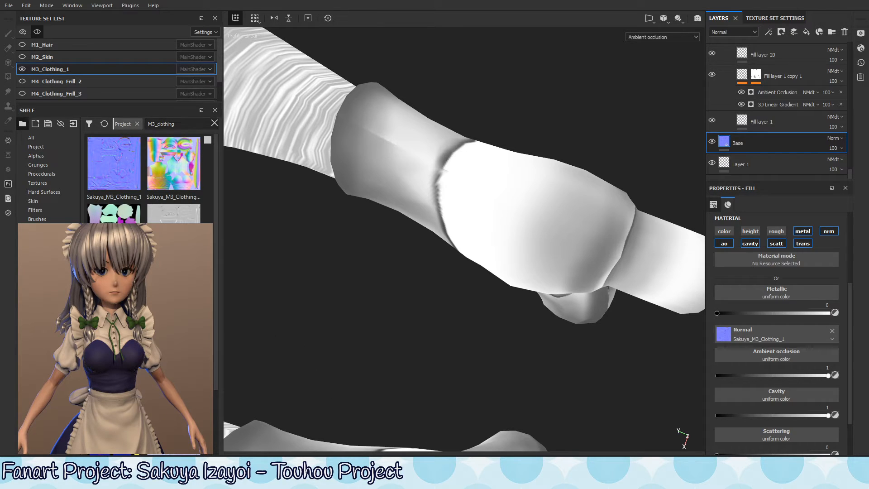
mouse_move(174, 292)
mouse_move(171, 357)
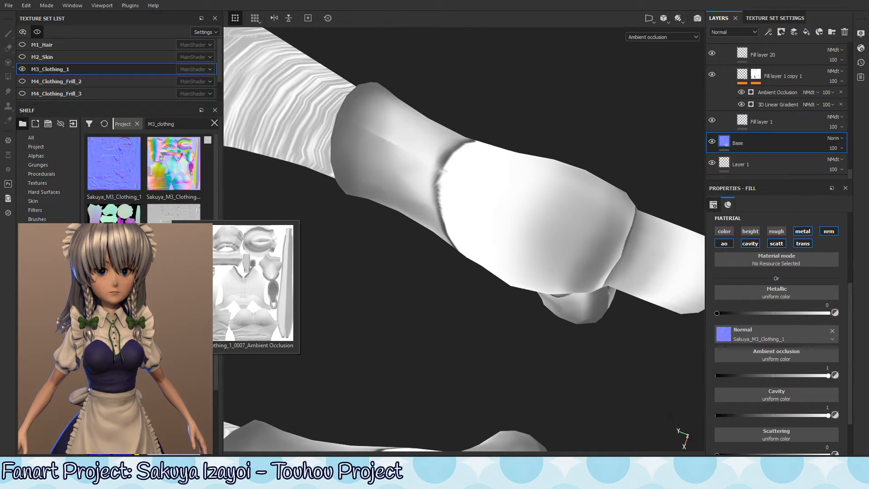
mouse_move(171, 357)
mouse_down()
mouse_move(190, 362)
mouse_move(626, 308)
mouse_move(836, 317)
mouse_move(781, 362)
mouse_up()
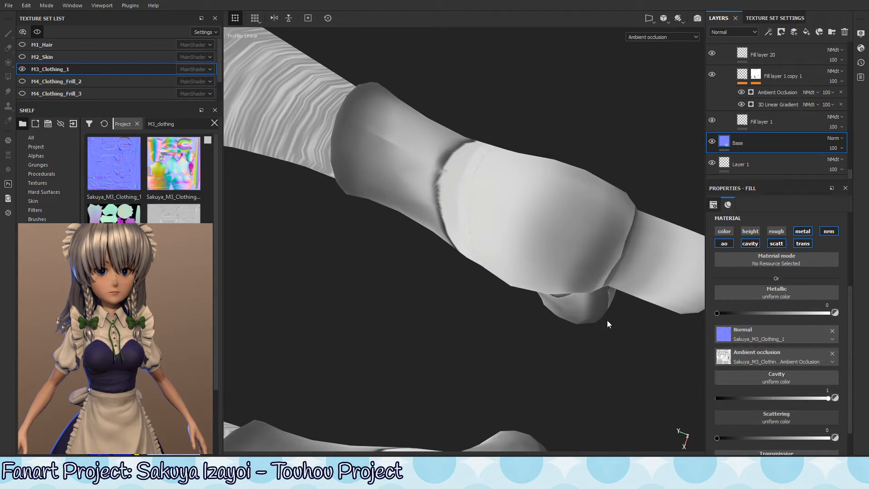
Step: Select the paint effect in Fill layer 24's mask and set the texture set's ambient occlusion mixing to Replace
scroll(850, 175, up, 5)
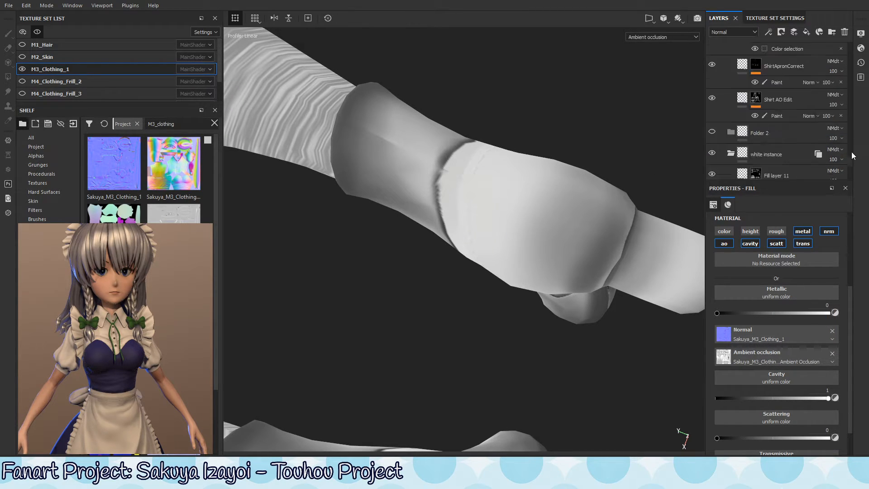
click(727, 51)
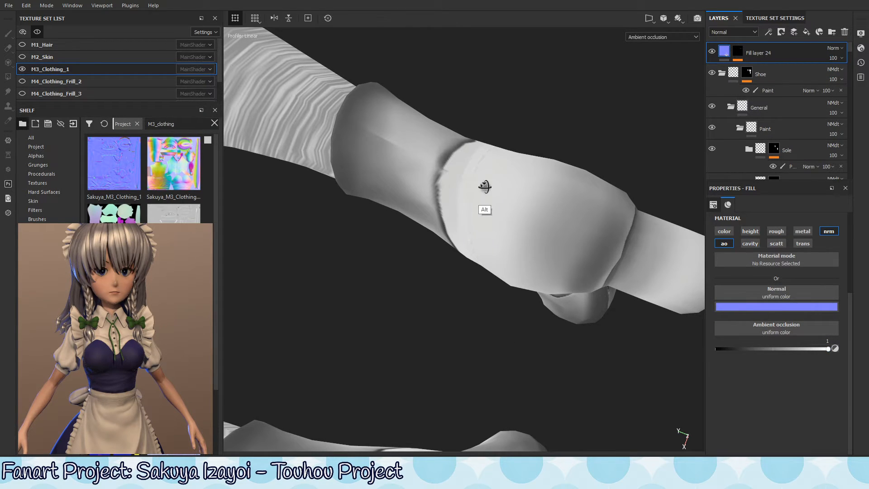
alt+drag(485, 186, 493, 198)
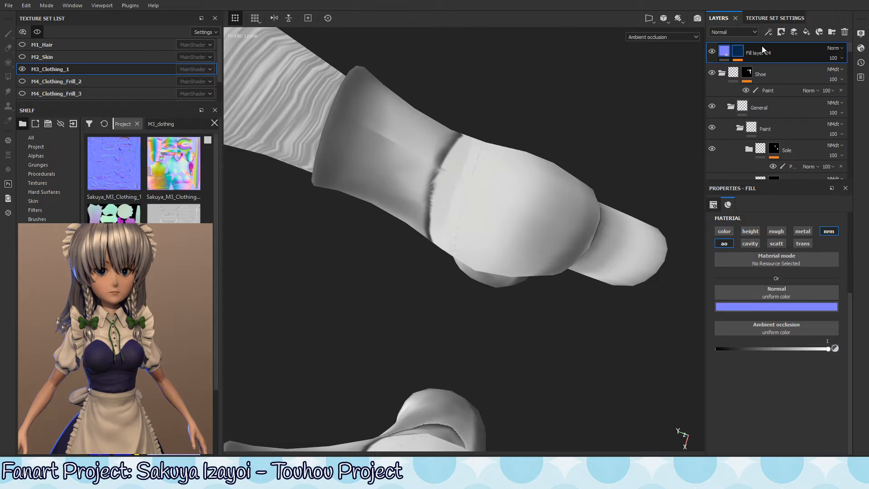
click(738, 51)
mouse_move(513, 289)
alt+mouse_down()
mouse_move(529, 235)
mouse_move(510, 291)
alt+mouse_up()
click(778, 67)
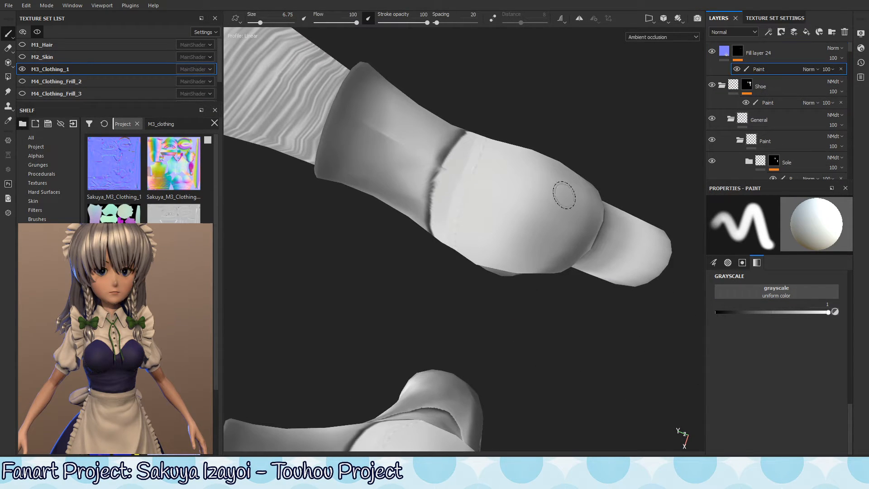
mouse_move(470, 255)
alt+mouse_down()
mouse_move(502, 186)
mouse_move(495, 202)
alt+mouse_up()
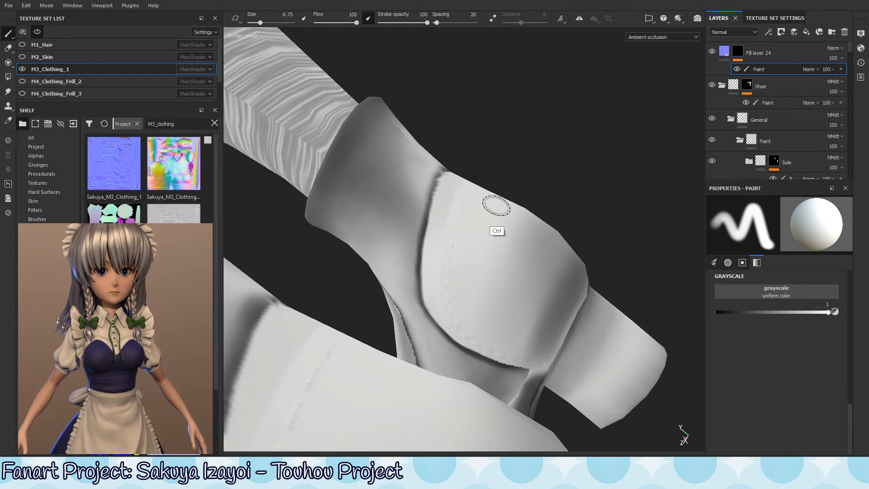
click(789, 16)
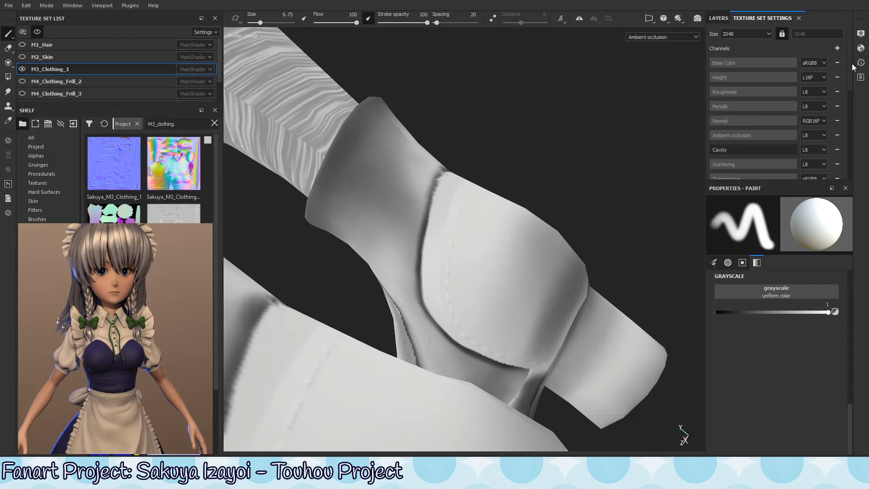
drag(852, 63, 856, 110)
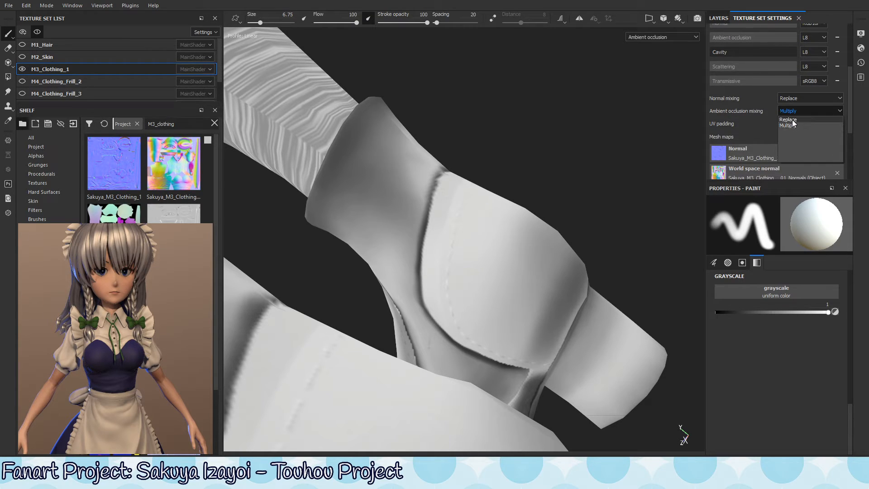
click(793, 120)
click(719, 19)
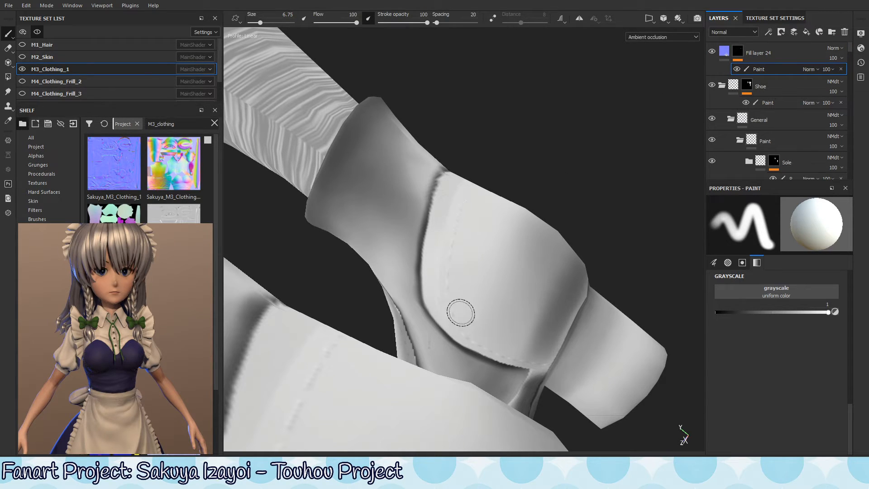
Step: Set Fill layer 24's blend mode to Normal for the ambient occlusion channel
click(779, 53)
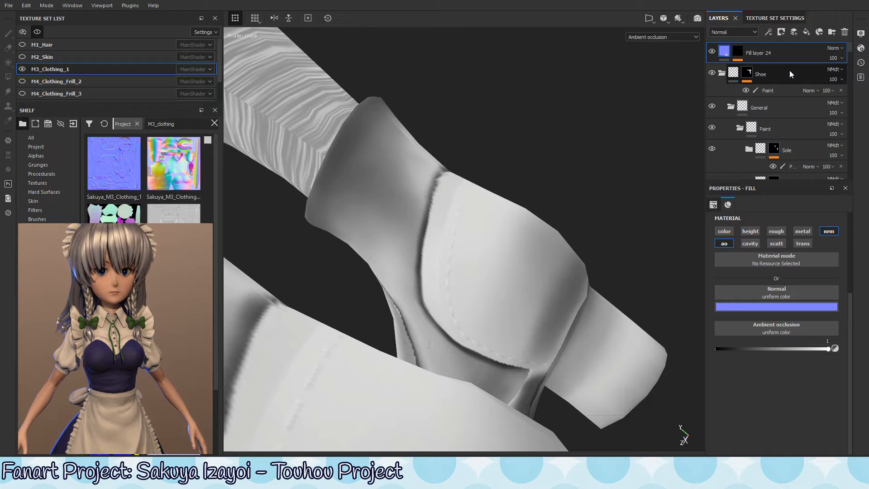
click(733, 31)
click(729, 70)
click(833, 49)
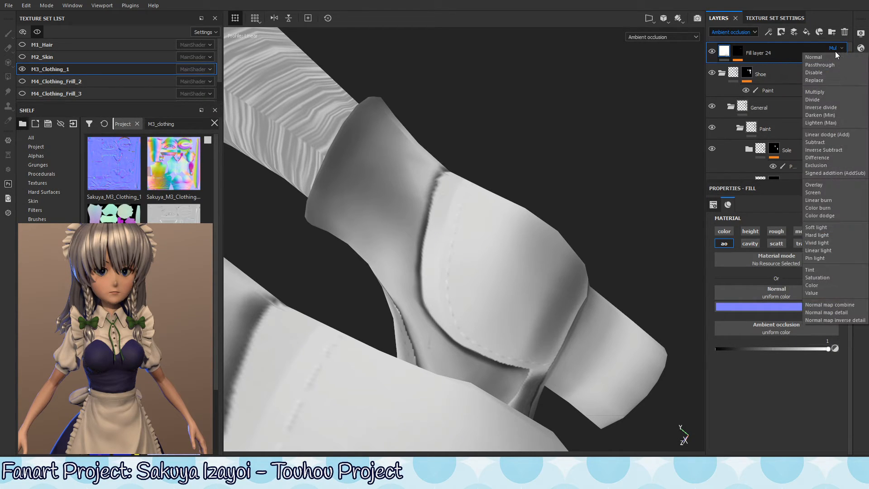
click(822, 58)
Step: Show the full material and set Fill layer 24's ambient occlusion value to 0.8972, judging the shading on the heel
alt+drag(507, 258, 546, 179)
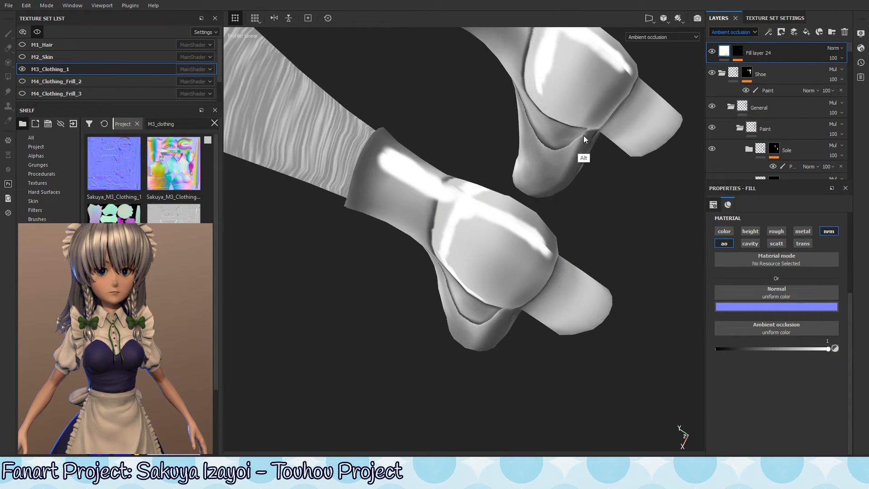
alt+drag(584, 138, 509, 271)
key(m)
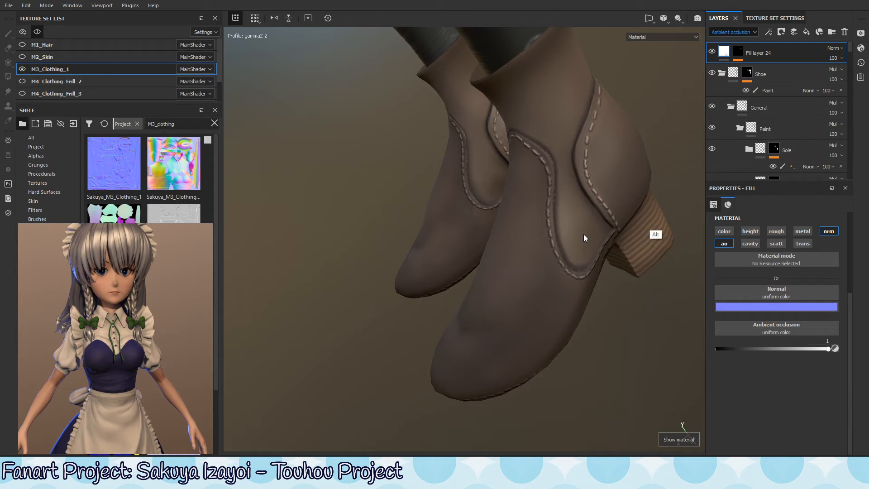
mouse_move(584, 238)
alt+mouse_down()
mouse_move(570, 262)
mouse_move(568, 235)
mouse_move(583, 236)
alt+mouse_up()
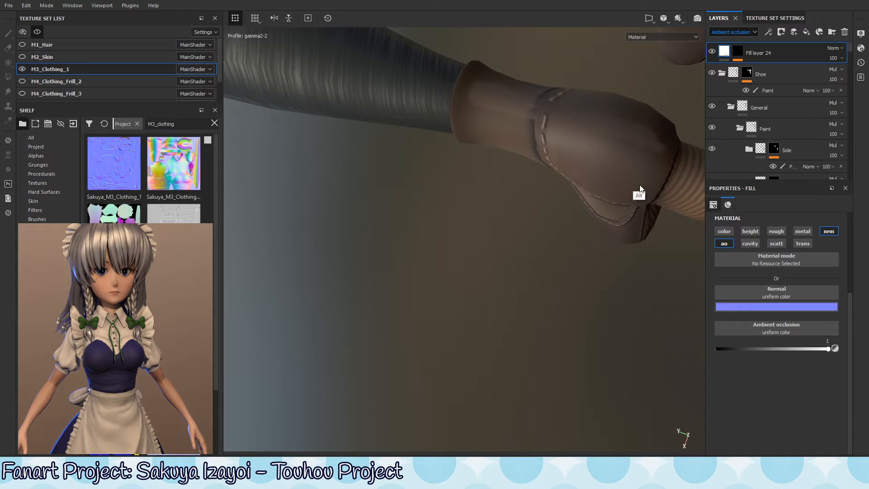
alt+drag(640, 189, 661, 190)
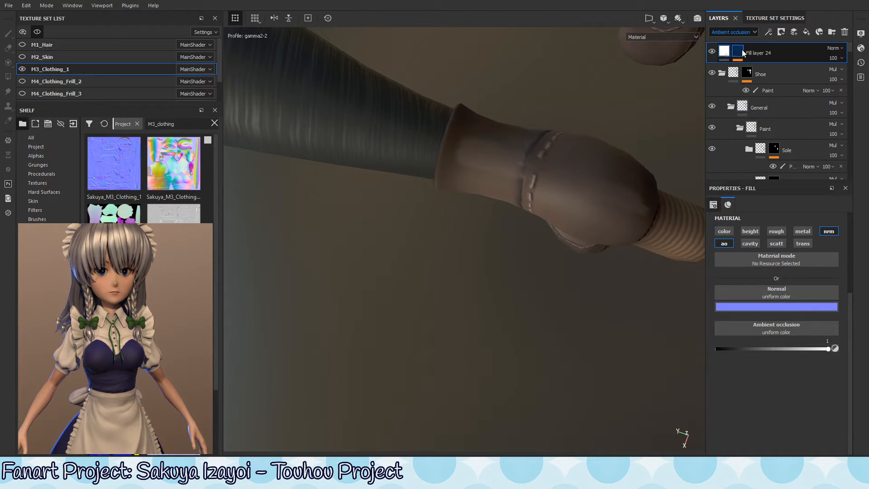
drag(830, 348, 791, 349)
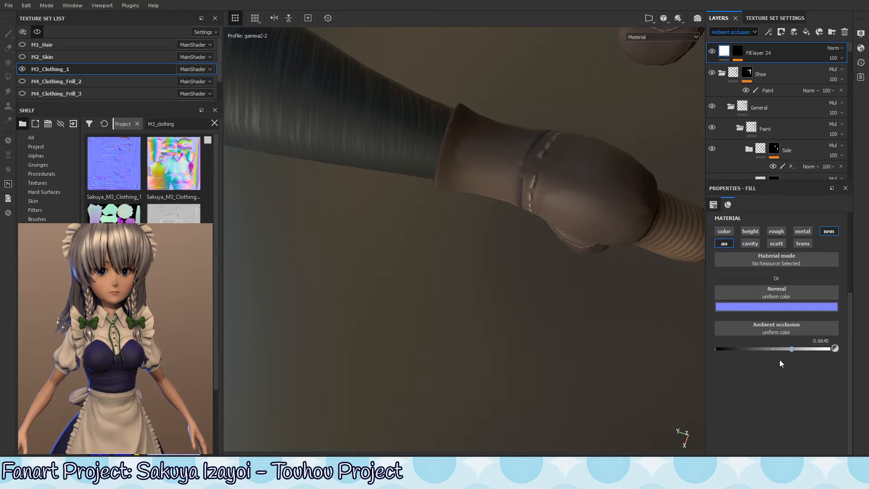
click(818, 352)
alt+drag(471, 244, 578, 240)
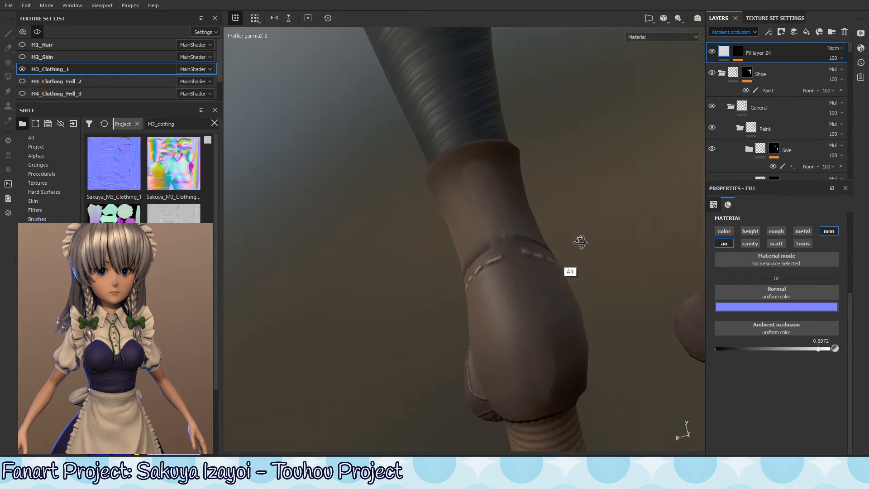
Step: Paint black in Fill layer 24's mask on the boot shaft above the heel seam with a brush size of 10.23, then check both boots
click(786, 68)
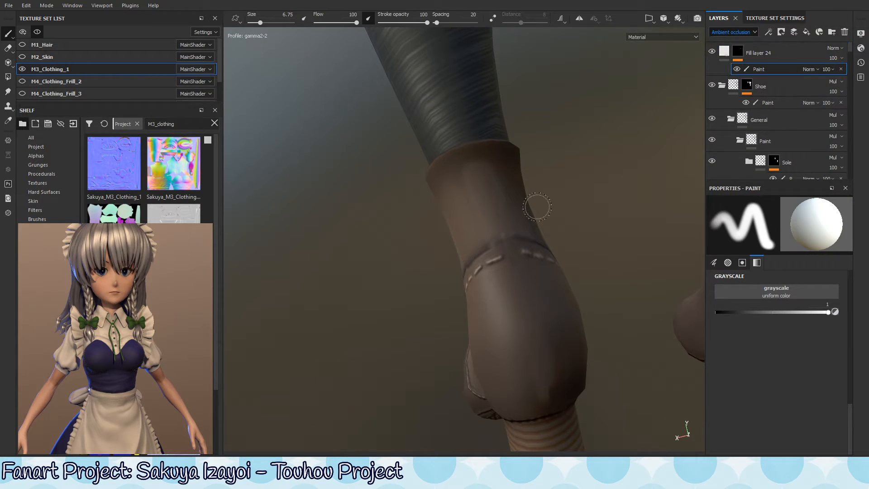
key(x)
key(bracketright)
key(bracketright)
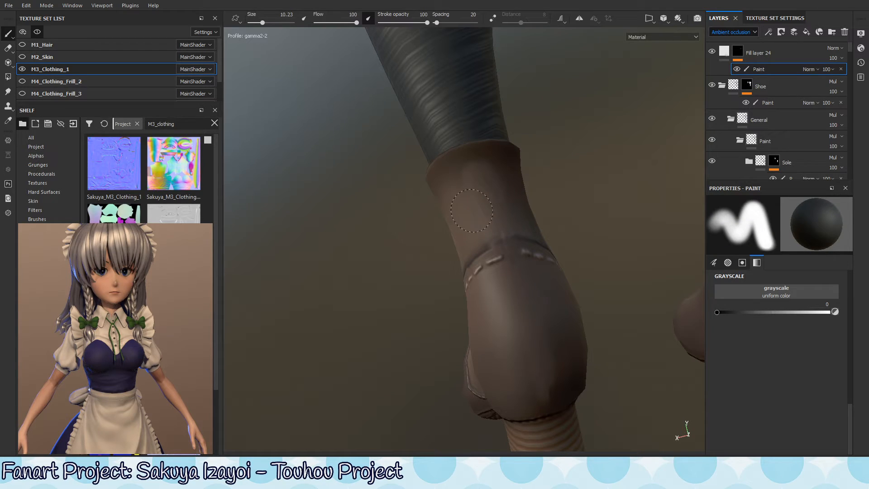
key(ctrl+z)
alt+middle_drag(359, 258, 262, 351)
drag(517, 239, 514, 253)
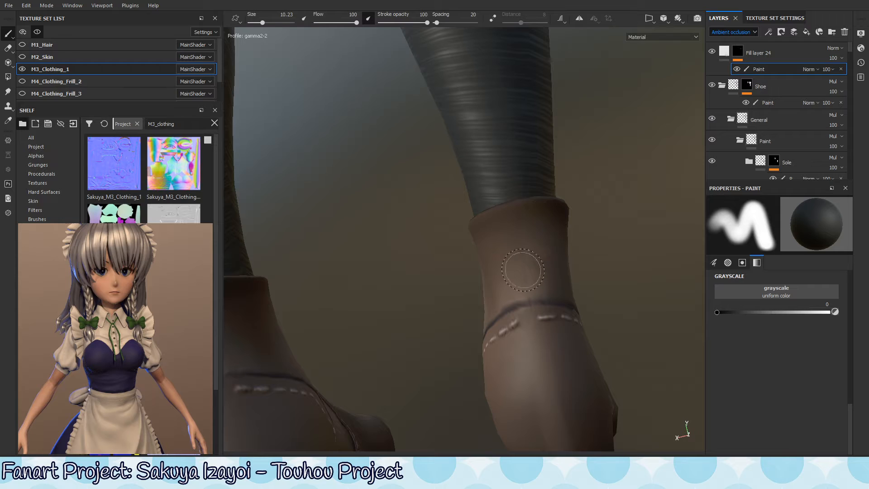
alt+drag(555, 248, 557, 304)
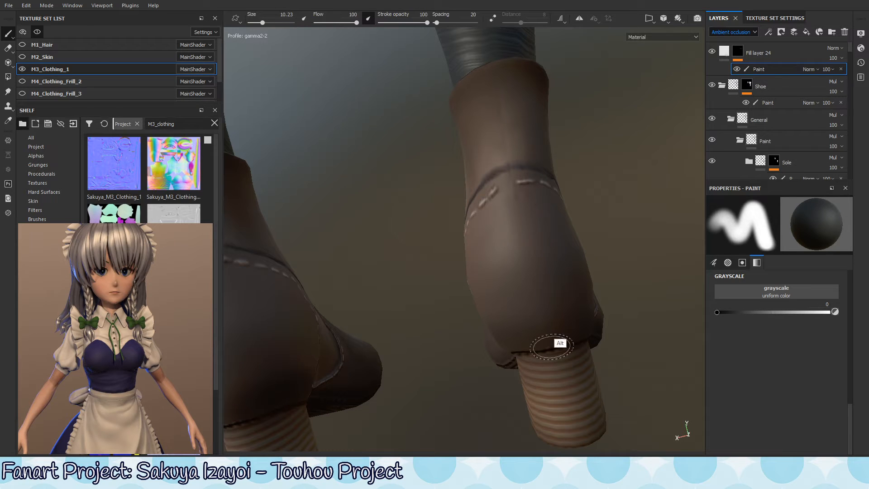
alt+right_drag(552, 347, 318, 378)
alt+right_drag(538, 270, 432, 391)
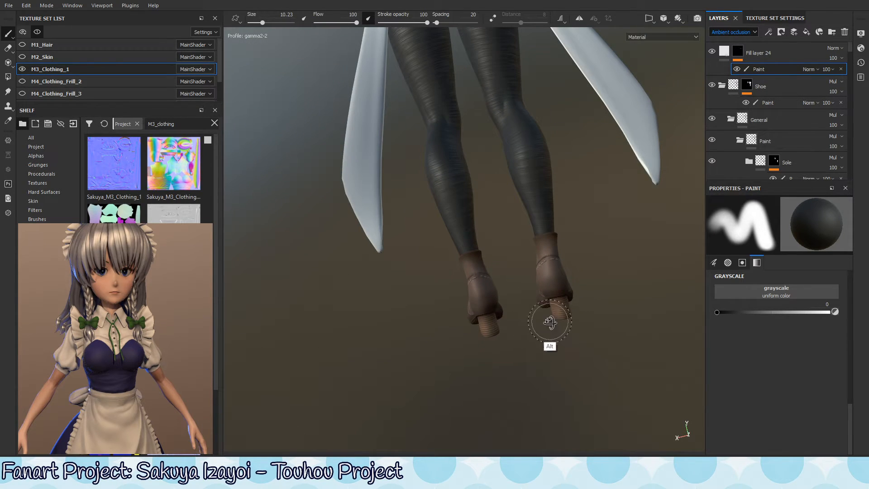
Step: Inspect both boots from the back, sides and front to check the heel seam and shaft shading
alt+drag(550, 321, 553, 304)
alt+right_drag(553, 305, 684, 298)
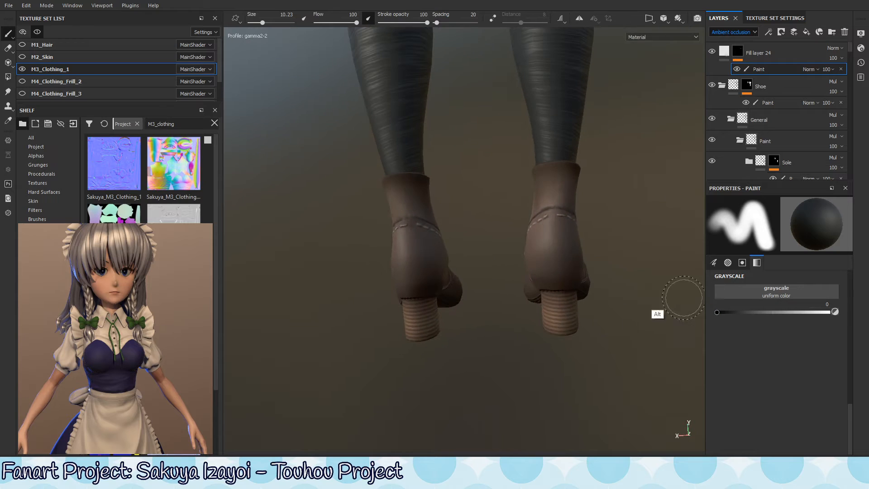
scroll(563, 174, up, 3)
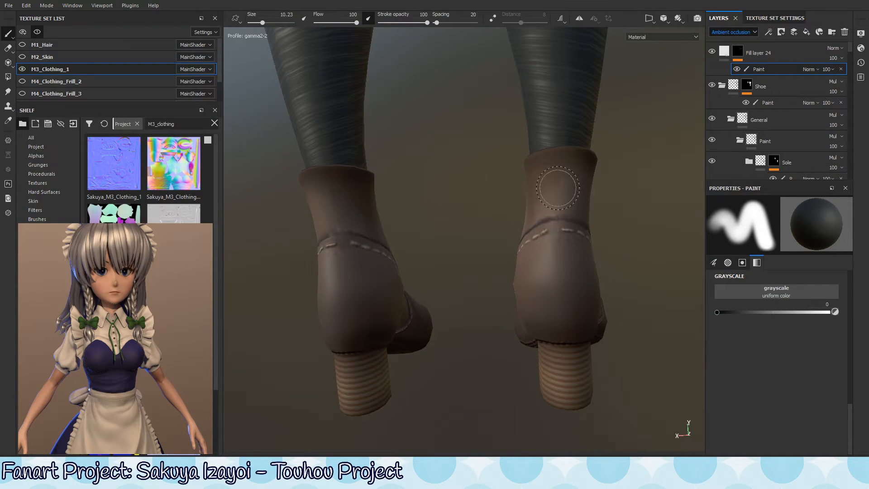
alt+drag(572, 184, 555, 188)
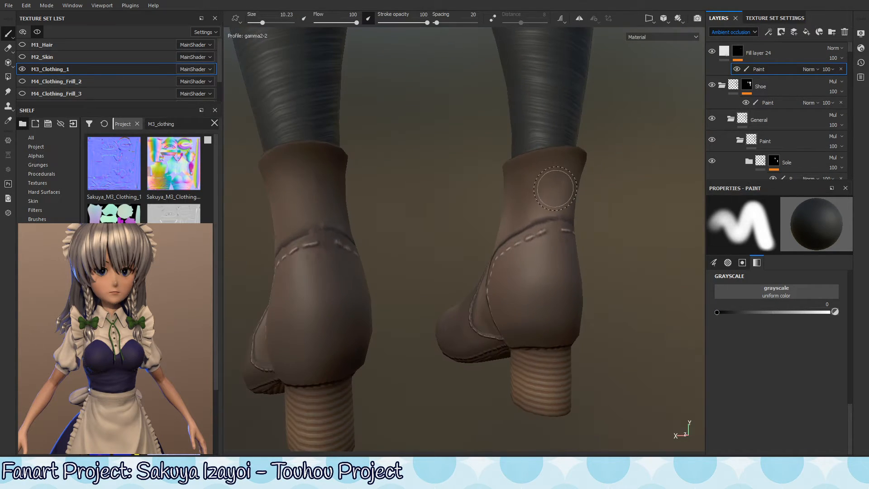
alt+right_drag(494, 247, 289, 342)
mouse_move(289, 342)
alt+mouse_down()
mouse_move(405, 375)
mouse_move(489, 349)
mouse_move(557, 345)
mouse_move(577, 295)
mouse_move(572, 343)
mouse_move(578, 312)
alt+mouse_up()
alt+middle_drag(459, 382, 485, 306)
alt+right_drag(606, 256, 306, 282)
alt+right_drag(417, 276, 768, 230)
shift+right_drag(552, 271, 526, 337)
alt+drag(526, 338, 484, 294)
mouse_move(516, 292)
shift+right_down()
mouse_move(576, 295)
mouse_move(506, 338)
mouse_move(537, 326)
mouse_move(524, 323)
shift+right_up()
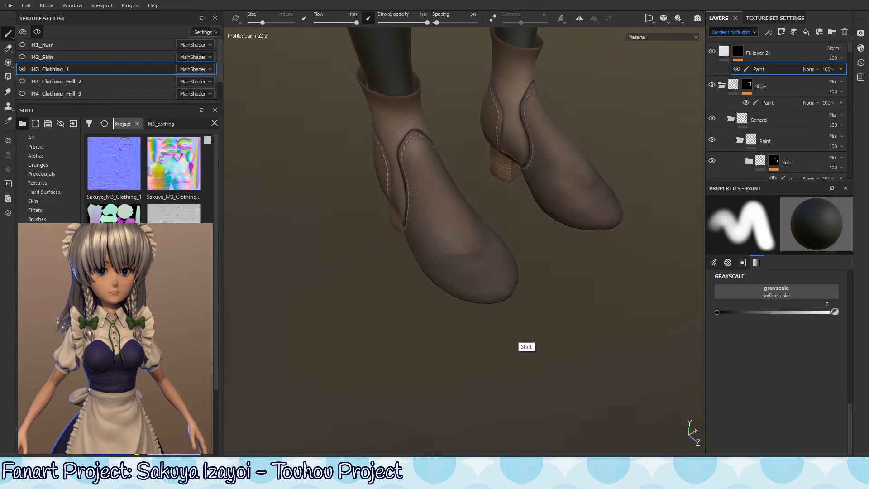
alt+drag(524, 324, 550, 310)
shift+right_drag(550, 310, 372, 328)
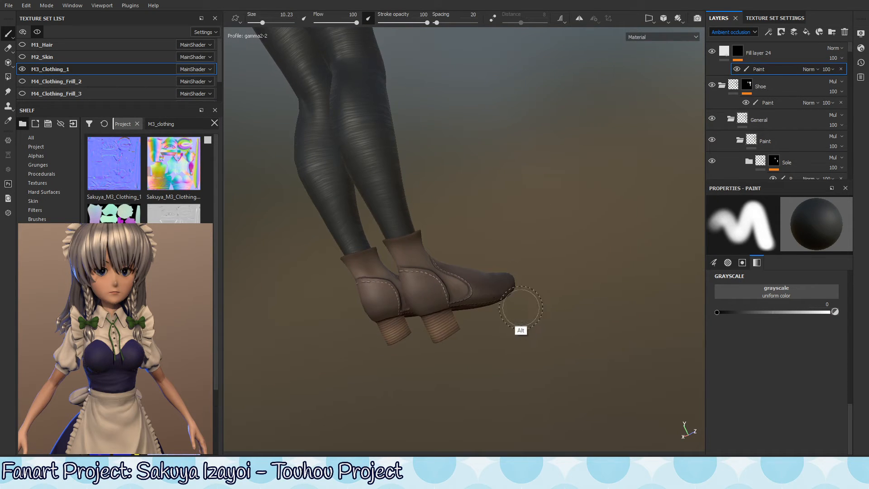
alt+drag(523, 310, 563, 299)
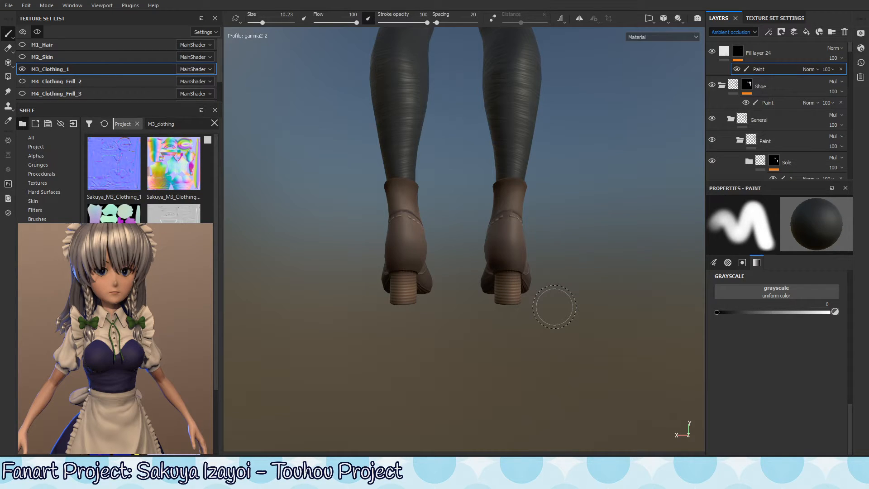
Step: Export only the M3_Clothing_1 texture set as 8-bit PNG with the Unreal Engine 4 (Cav) configuration
click(7, 6)
click(59, 165)
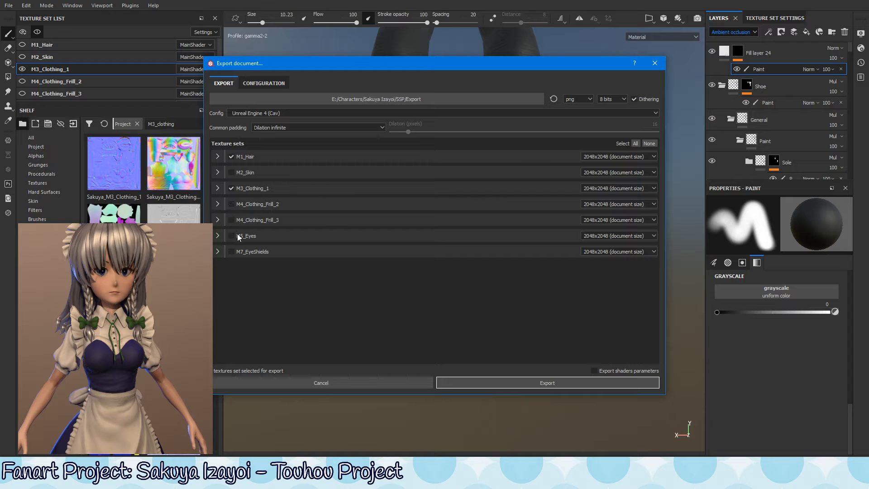
click(490, 386)
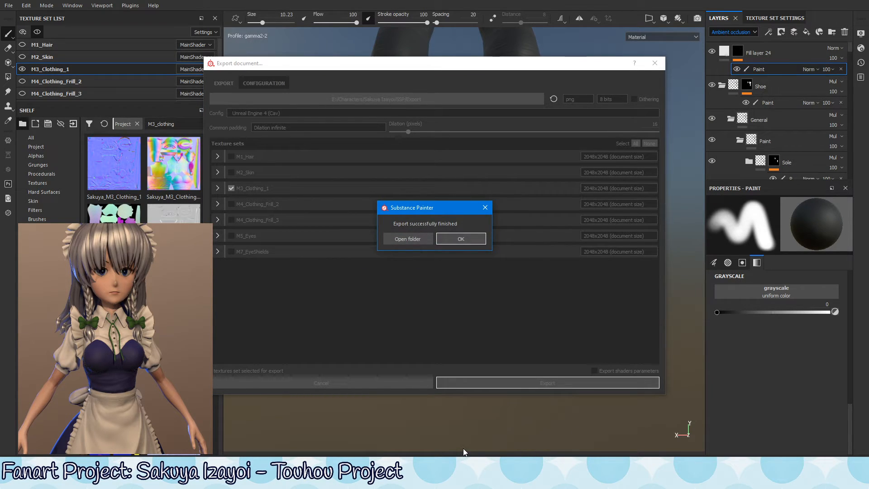
click(460, 239)
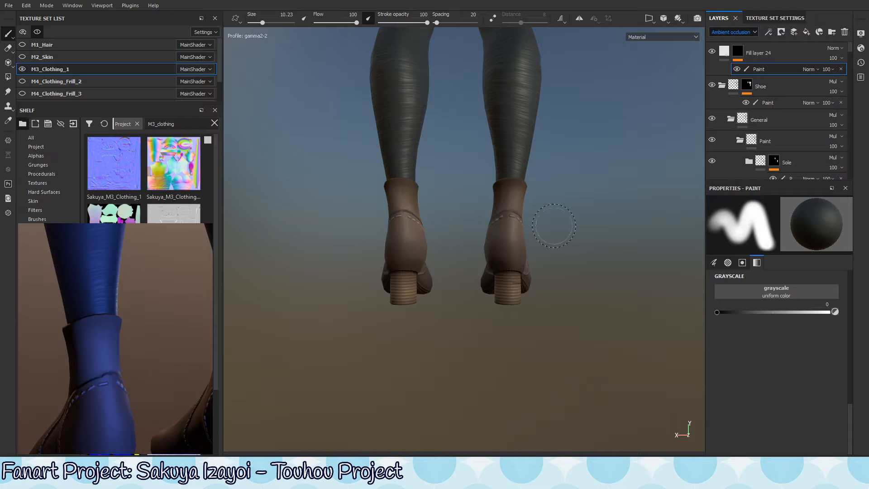
Step: Toggle the General folder's visibility and hide its Paint subfolder to examine their effect on the heel seam
alt+right_drag(582, 229, 813, 221)
mouse_move(516, 138)
alt+mouse_down()
mouse_move(528, 230)
mouse_move(531, 170)
mouse_move(509, 159)
mouse_move(504, 188)
mouse_move(485, 202)
alt+mouse_up()
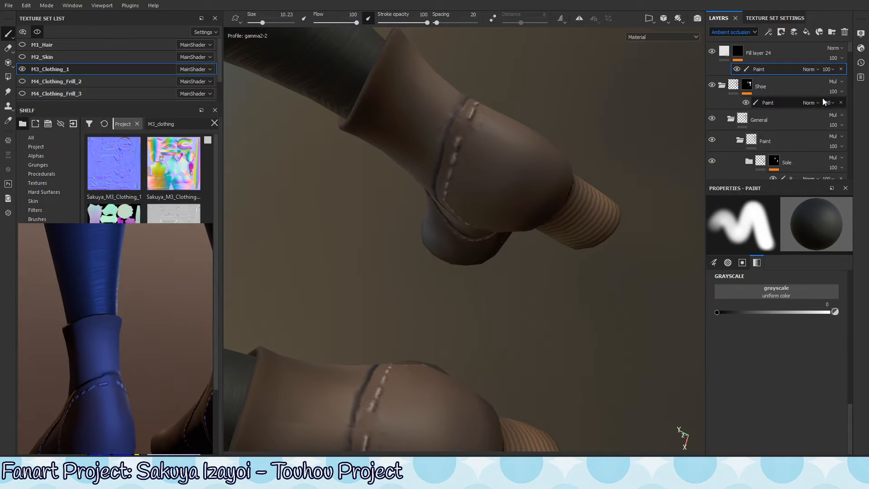
click(783, 126)
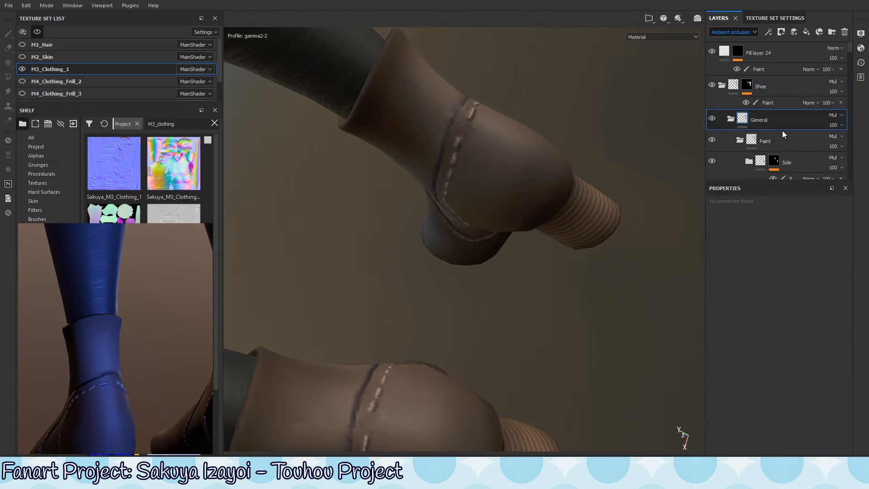
click(712, 119)
click(712, 119)
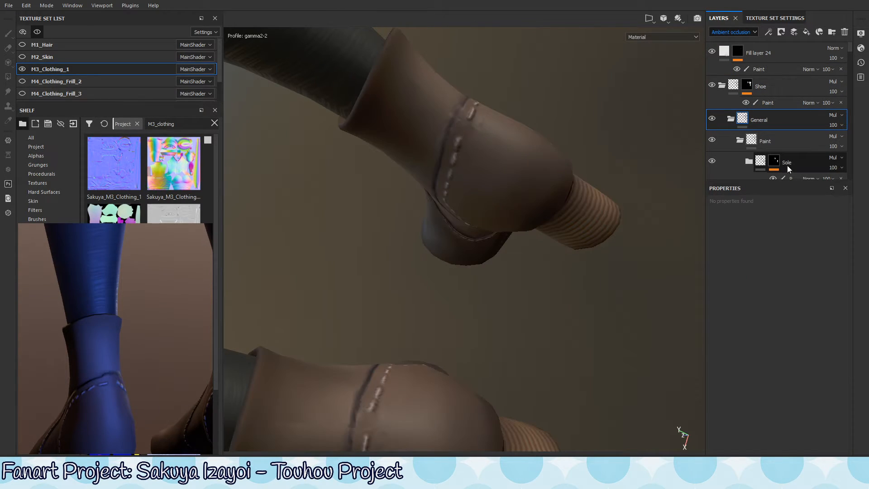
click(741, 142)
click(713, 141)
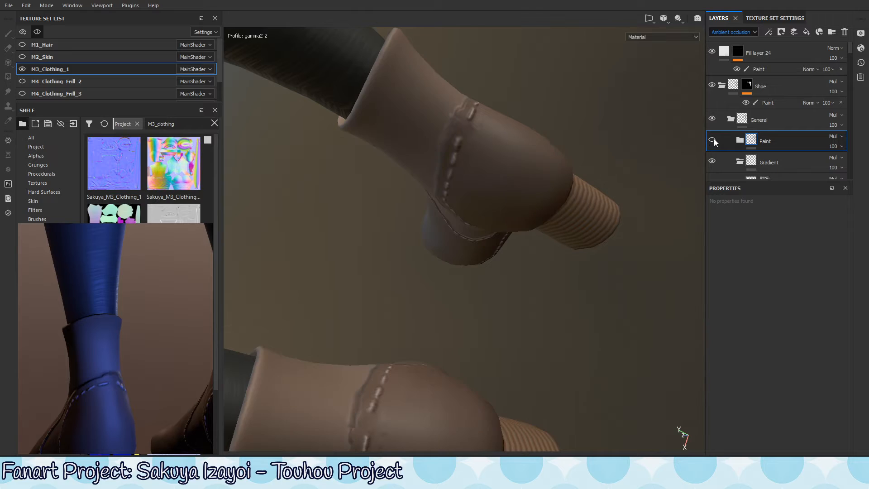
Step: Collapse the Stitch folder in the layer stack and hide Fill layer 24
click(796, 165)
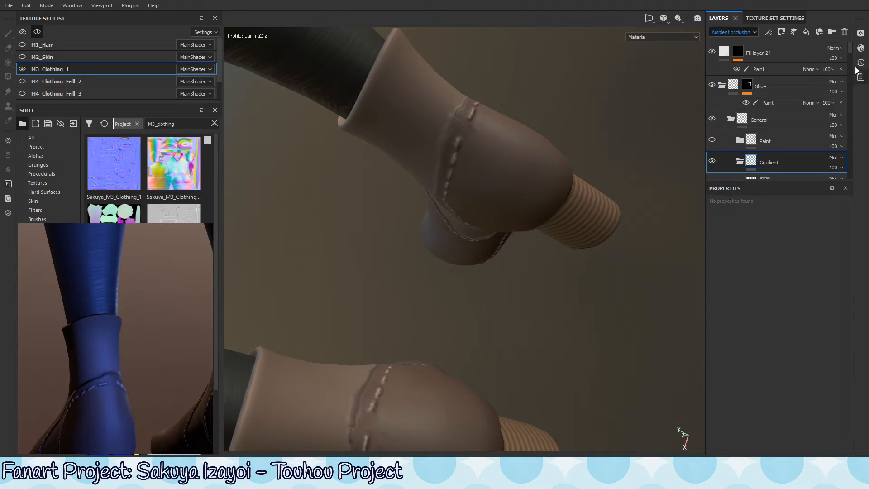
drag(852, 49, 851, 64)
scroll(851, 64, down, 1)
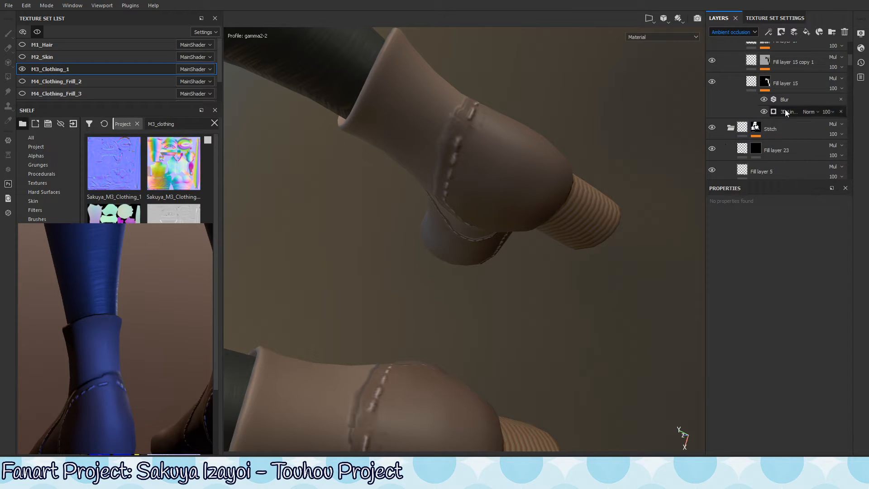
click(731, 128)
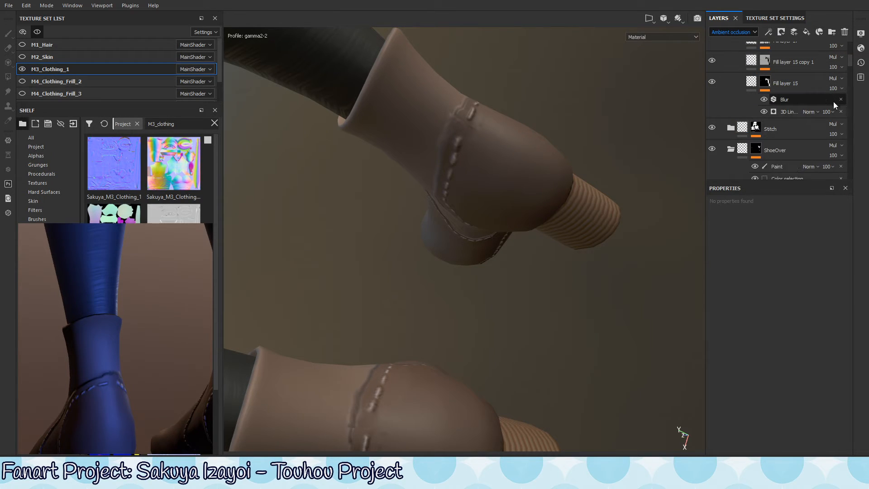
drag(850, 64, 851, 35)
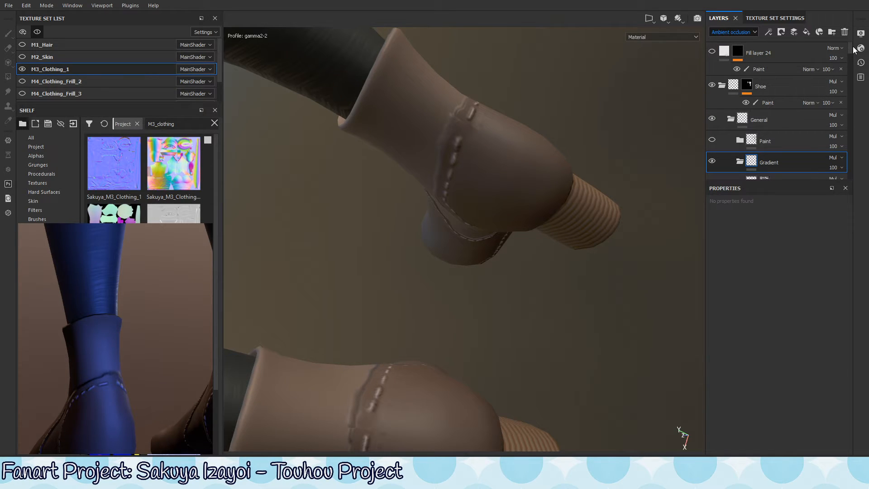
mouse_move(852, 63)
mouse_down()
mouse_move(851, 78)
mouse_move(855, 50)
mouse_up()
drag(851, 48, 845, 71)
Step: Toggle Fill layer 6's visibility to examine how it contributes to the heel seam
click(712, 114)
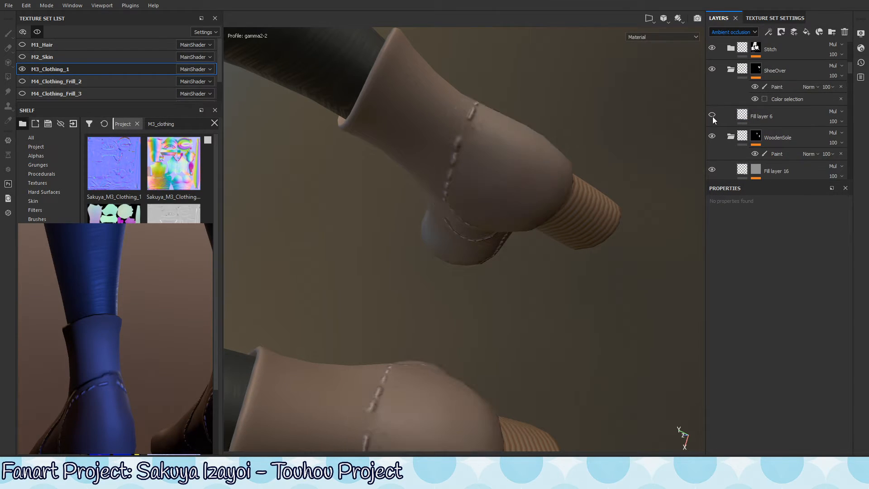
click(712, 114)
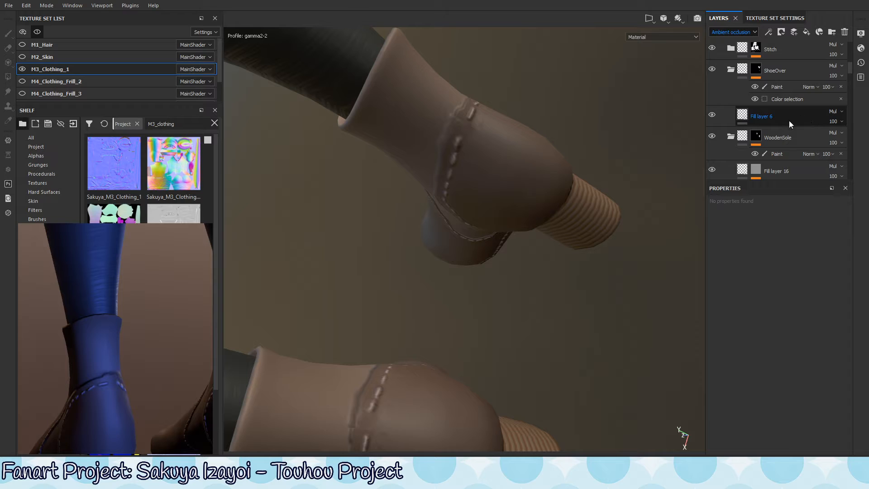
click(769, 154)
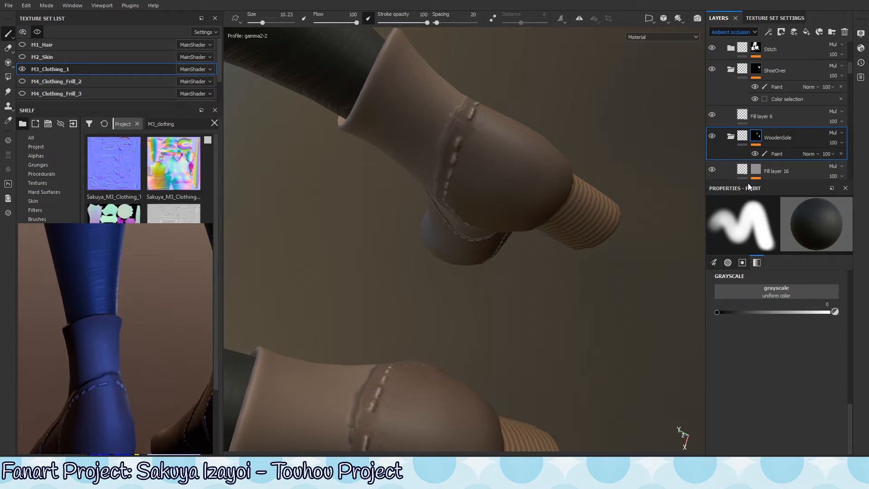
click(712, 115)
click(712, 115)
Step: Disable the paint effect in the ShoeOver folder's mask, comparing the heel seam with and without it
click(755, 87)
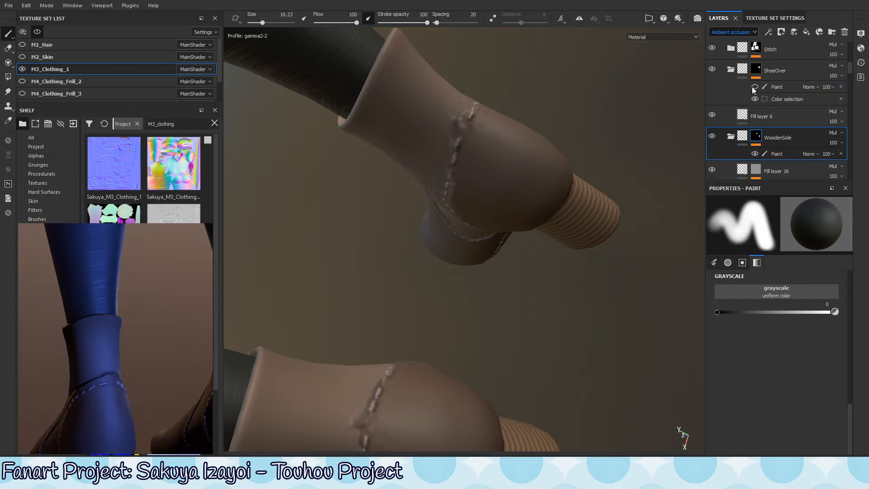
click(755, 86)
click(755, 87)
alt+drag(473, 239, 566, 172)
Step: Expand the Stitch folder, disable the paint effect in its mask, and check the heel stitching on both boots
click(732, 47)
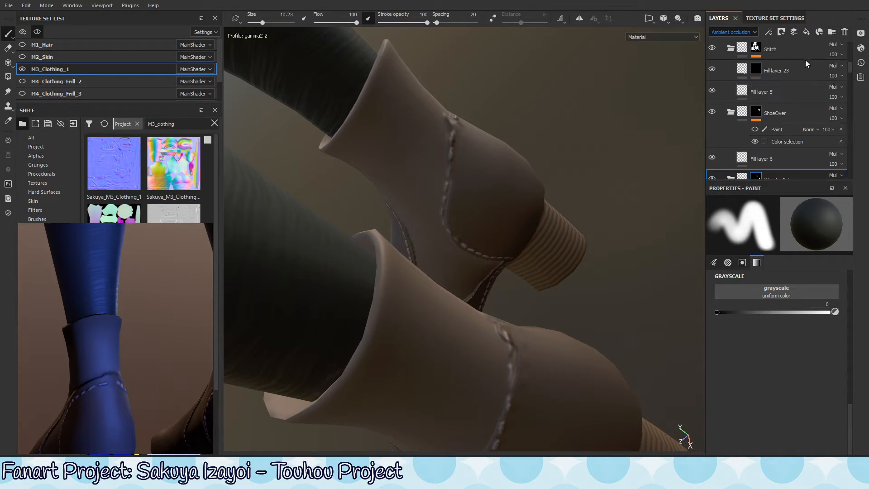
click(712, 69)
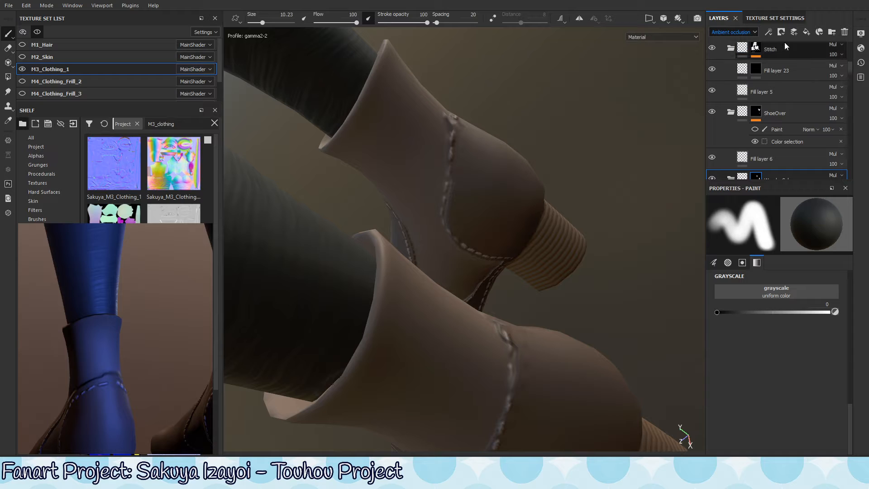
click(814, 52)
click(755, 66)
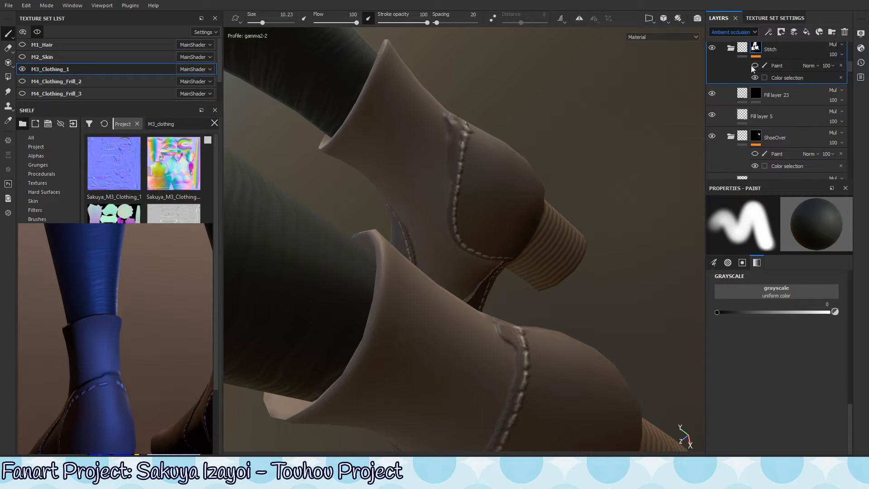
alt+drag(525, 242, 499, 161)
alt+right_drag(500, 161, 388, 265)
alt+drag(388, 265, 488, 172)
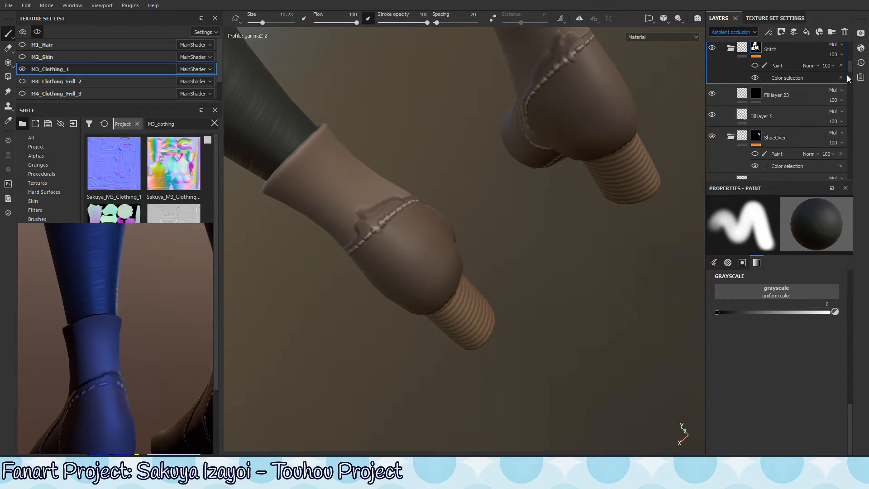
Step: Toggle Fill layer 15, Fill layer 17 and Fill layer 15 copy 1 off and on to compare the heel shading
scroll(851, 66, up, 5)
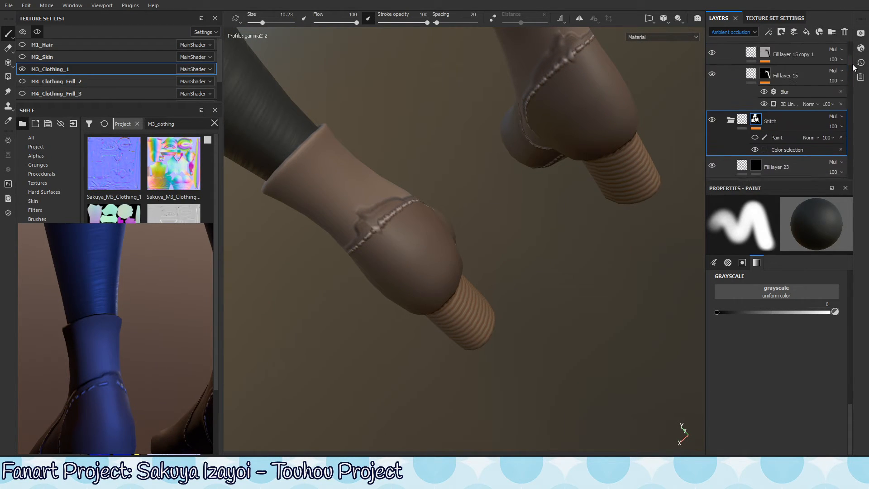
scroll(851, 62, down, 2)
click(711, 90)
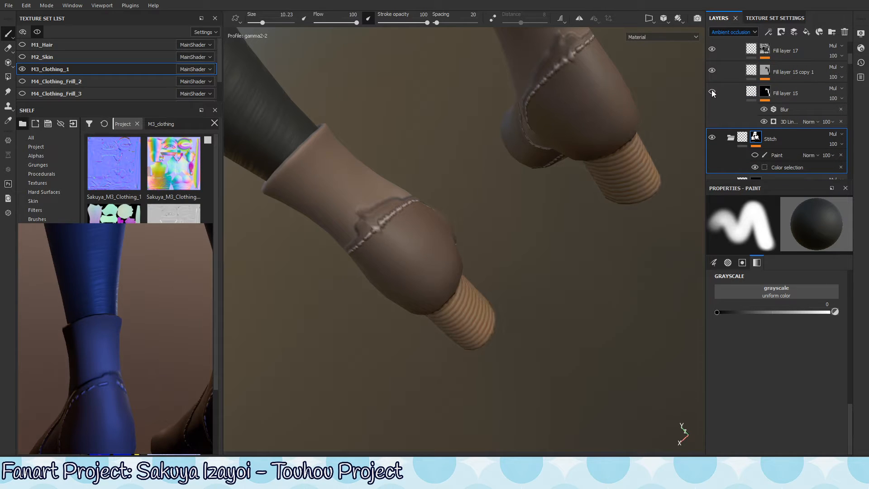
click(712, 89)
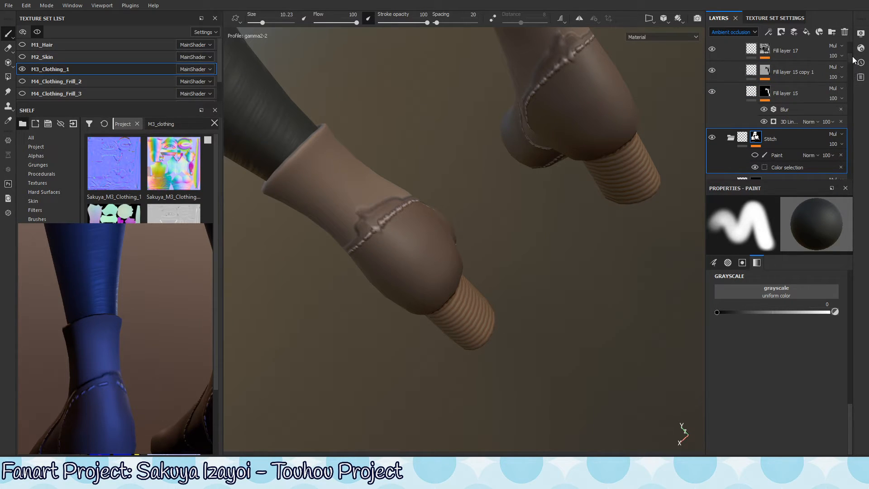
mouse_move(851, 59)
mouse_down()
mouse_move(853, 76)
mouse_move(853, 55)
mouse_up()
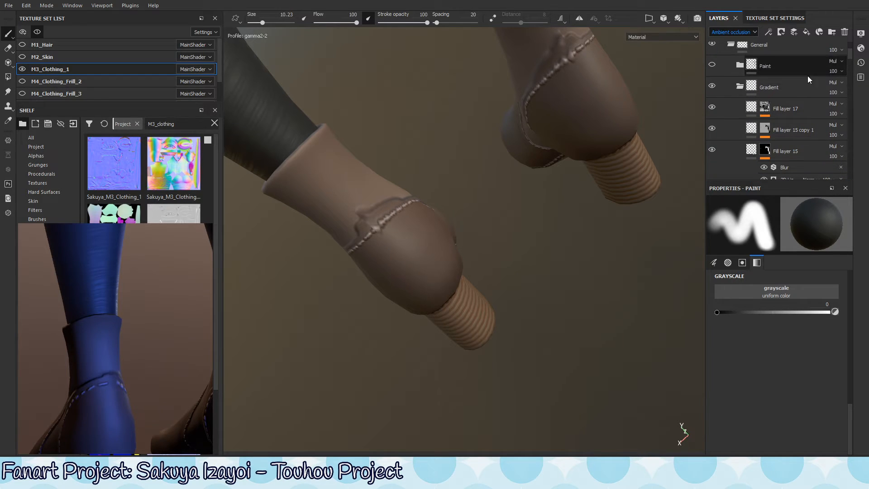
click(713, 106)
click(713, 105)
click(713, 128)
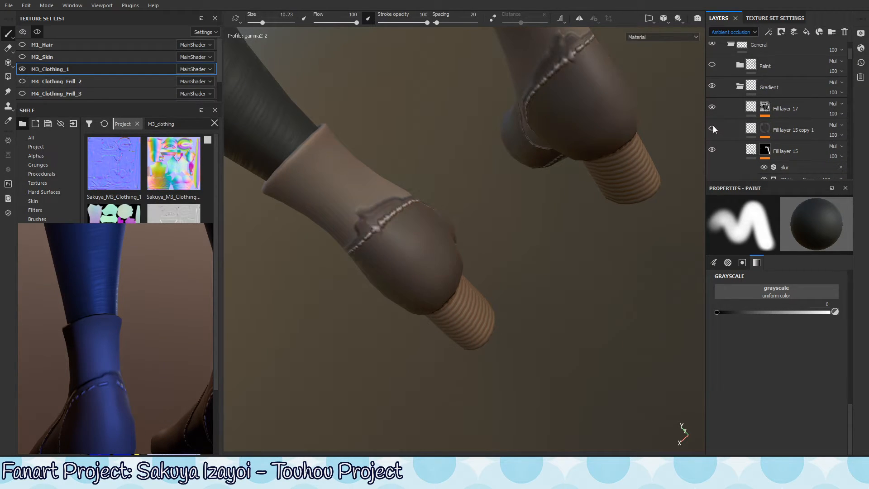
click(712, 129)
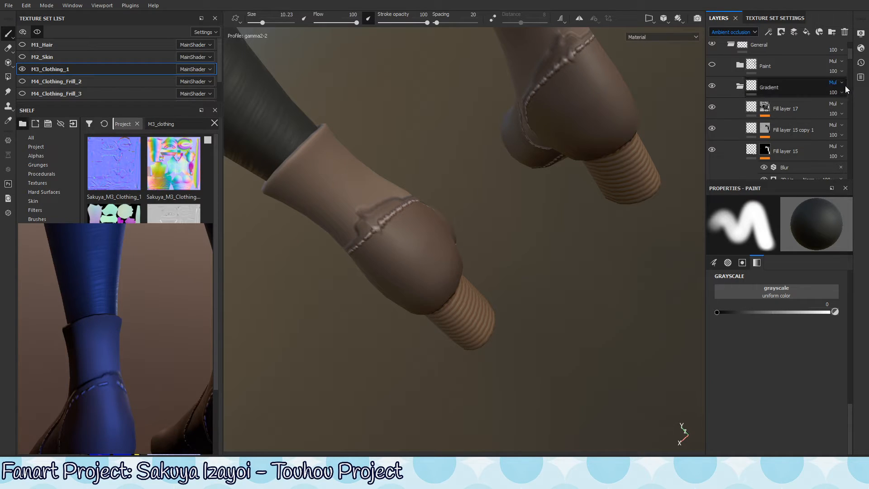
Step: Expand and show the Paint folder inside General, and expand its Sole subfolder
click(740, 65)
click(718, 64)
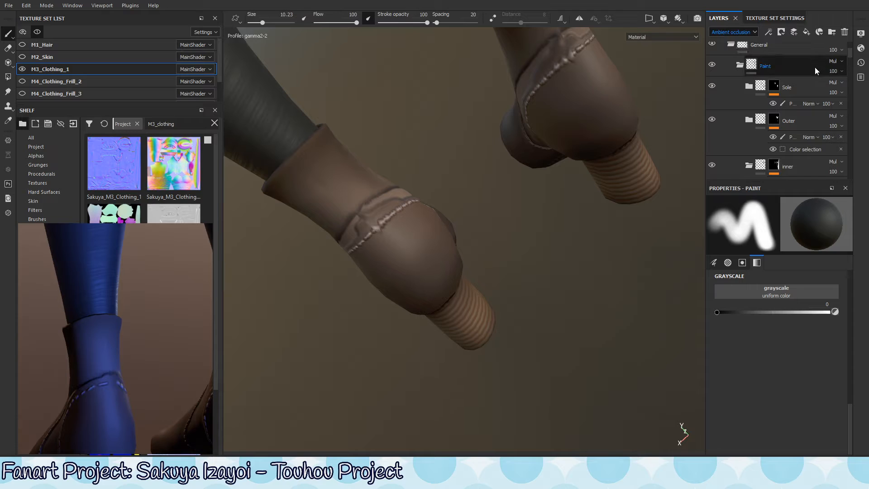
click(749, 86)
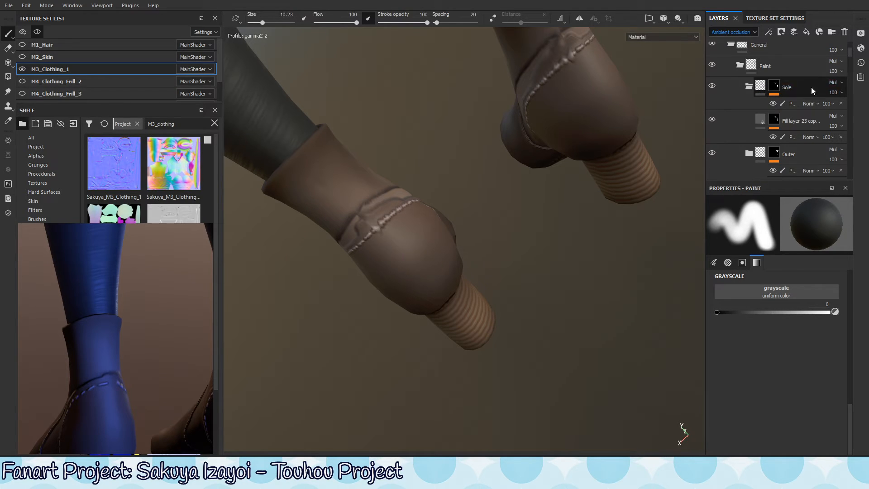
Step: Toggle the mask paint effects of the Sole folder and the Fill layer 23 copy to examine their influence
click(773, 103)
click(774, 103)
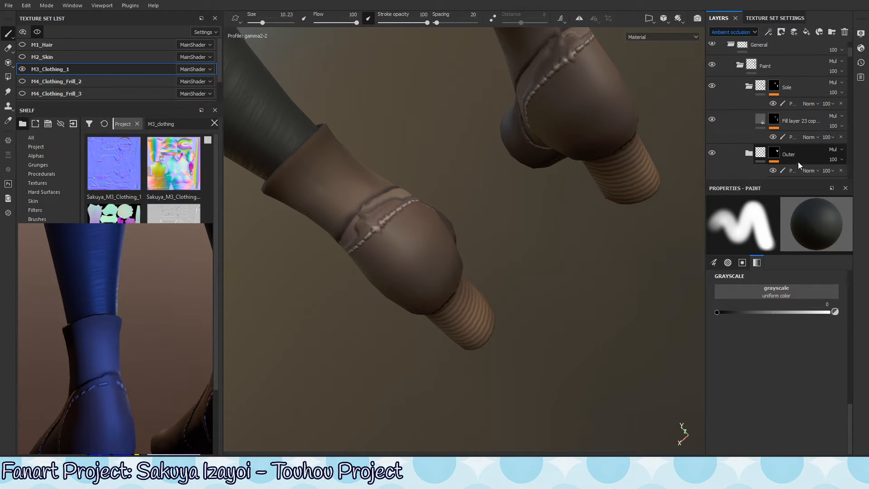
click(773, 137)
click(774, 138)
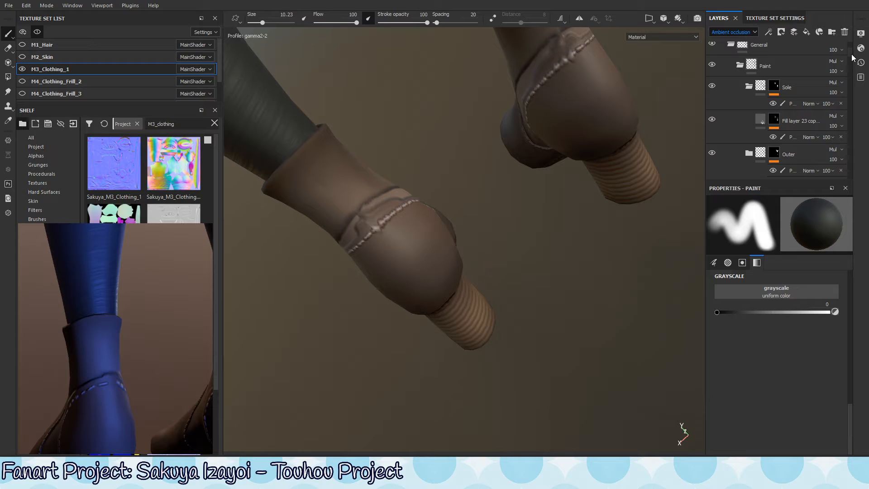
Step: Toggle the inner folder off and on to compare the heel shading, and disable the first paint effect in its mask
drag(851, 53, 843, 75)
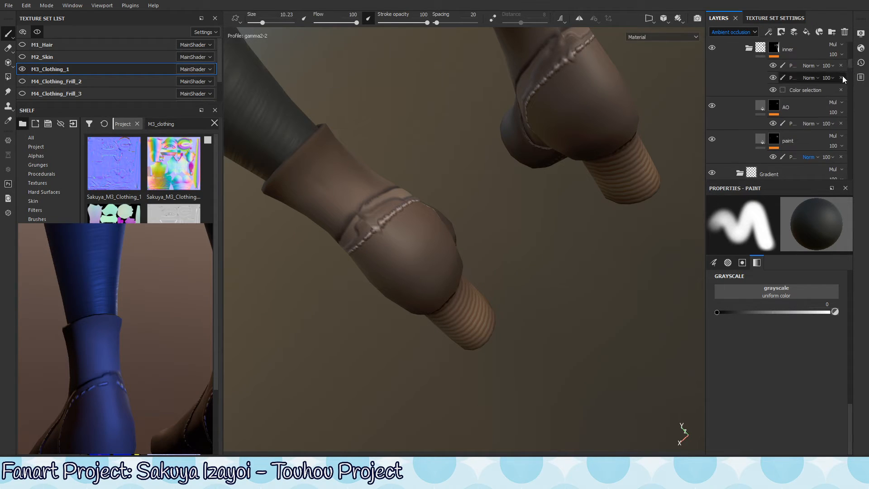
click(712, 47)
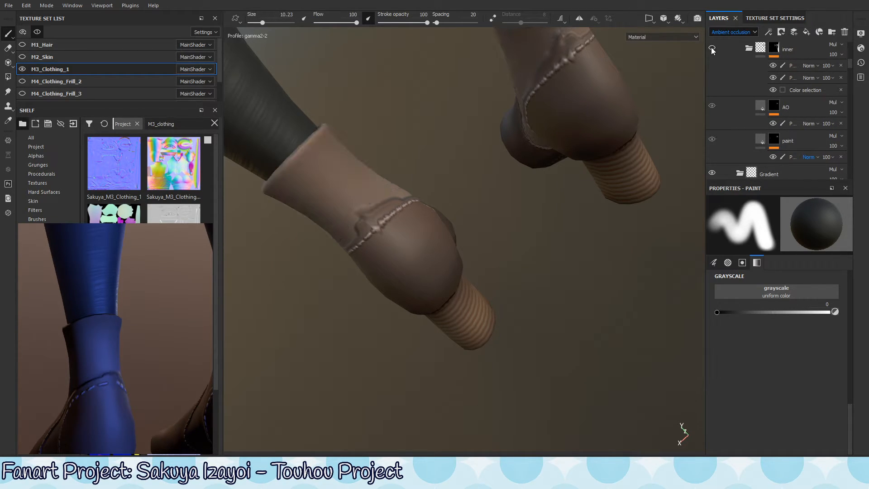
click(711, 47)
click(774, 65)
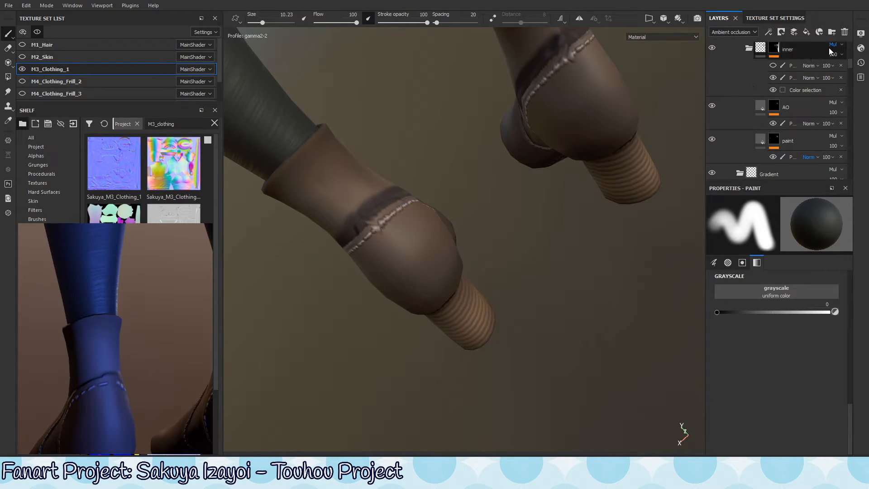
Step: Toggle the AO layer, its mask paint effect and the paint layer off and on to compare the boot shading
click(711, 106)
click(711, 107)
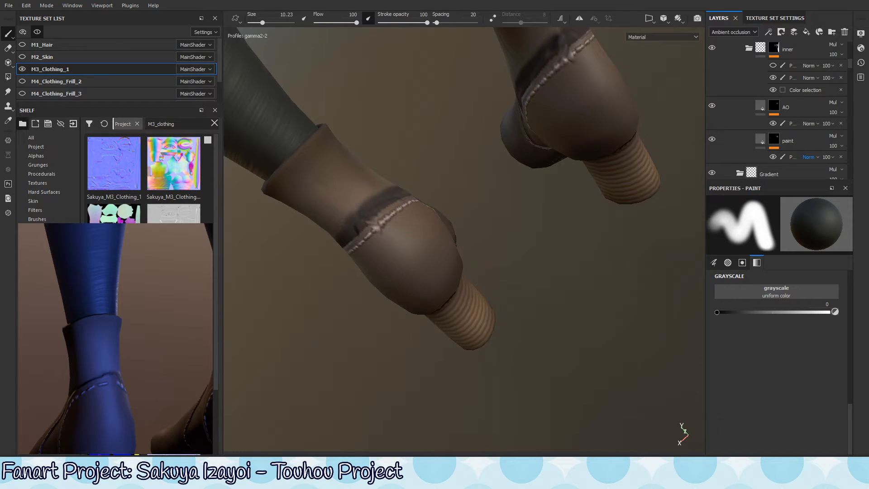
alt+drag(557, 217, 489, 254)
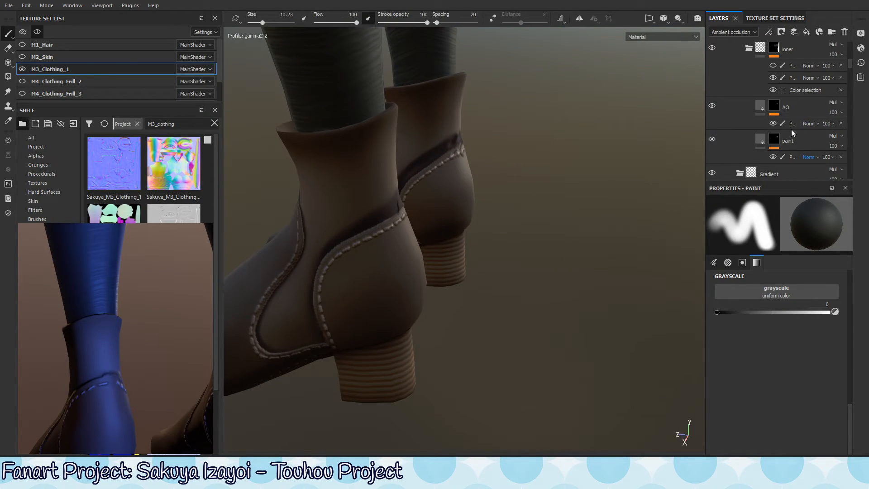
click(773, 123)
click(773, 123)
click(712, 139)
click(712, 139)
Step: Toggle the paint effect in the Stitch folder's mask to compare the stitching along the heel seam
scroll(851, 84, down, 5)
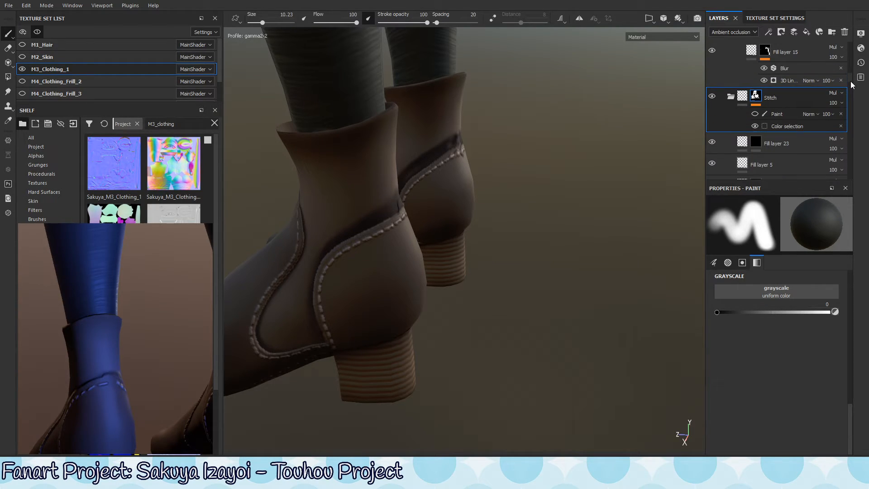
scroll(851, 81, down, 2)
click(754, 87)
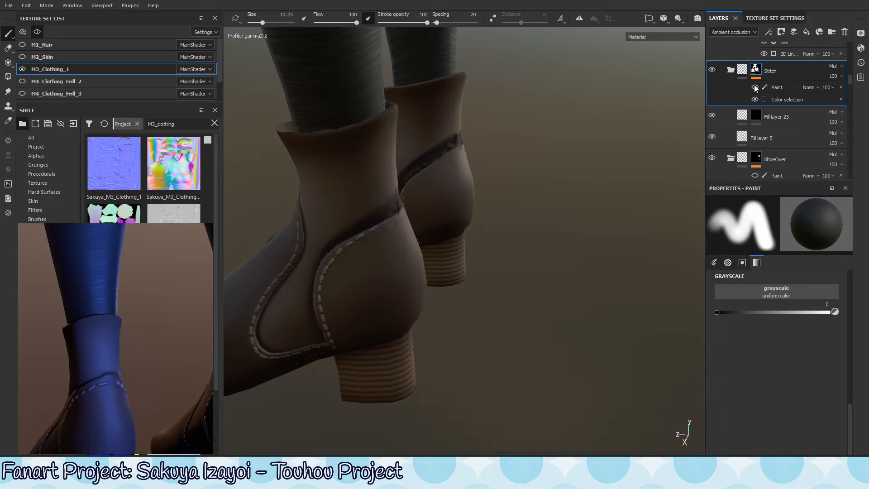
click(754, 87)
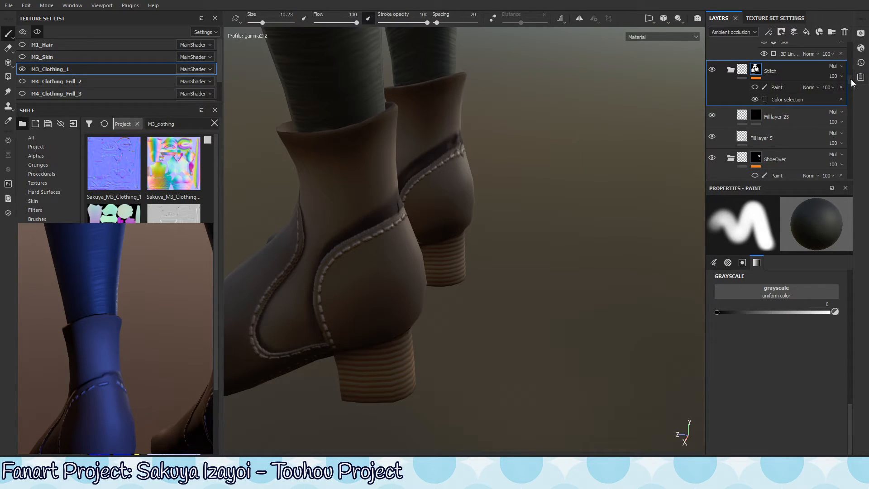
Step: Toggle the WoodenSole folder off and on while viewing both boots from behind to check its influence
scroll(851, 83, down, 3)
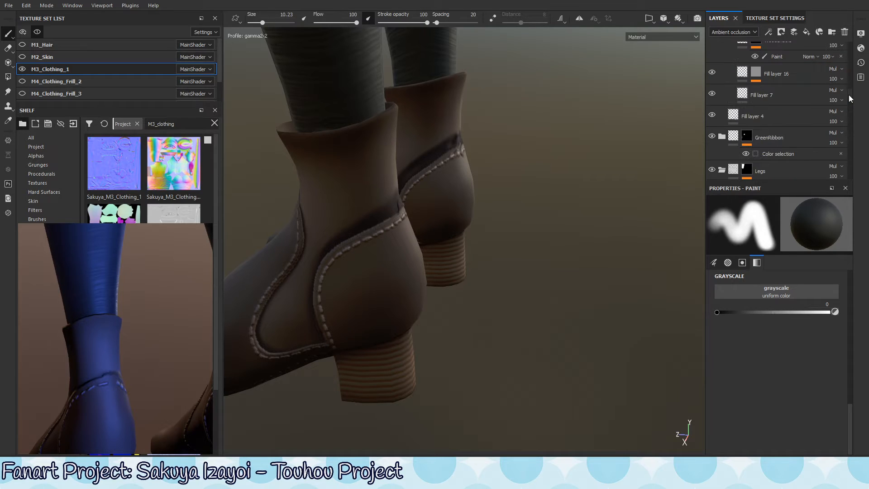
scroll(850, 86, down, 2)
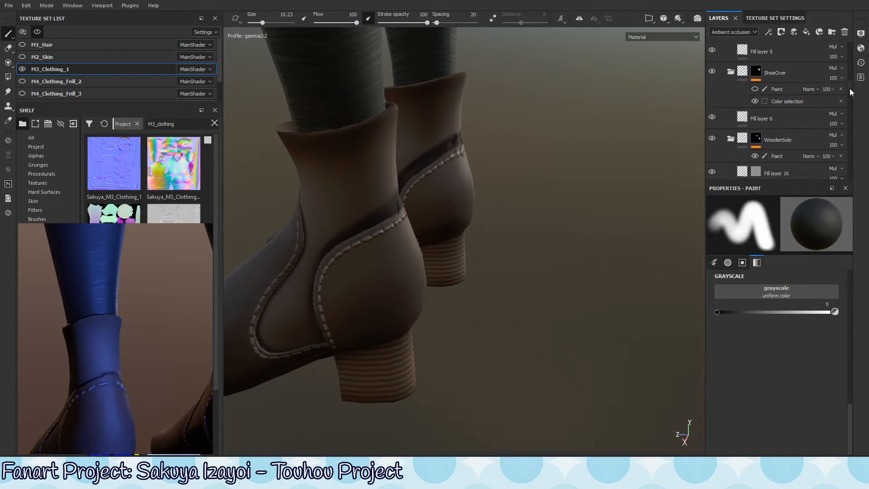
mouse_move(549, 254)
alt+mouse_down()
mouse_move(476, 285)
mouse_move(477, 305)
mouse_move(498, 270)
mouse_move(542, 250)
mouse_move(531, 270)
mouse_move(477, 291)
mouse_move(472, 309)
mouse_move(515, 252)
mouse_move(543, 241)
mouse_move(493, 285)
alt+mouse_up()
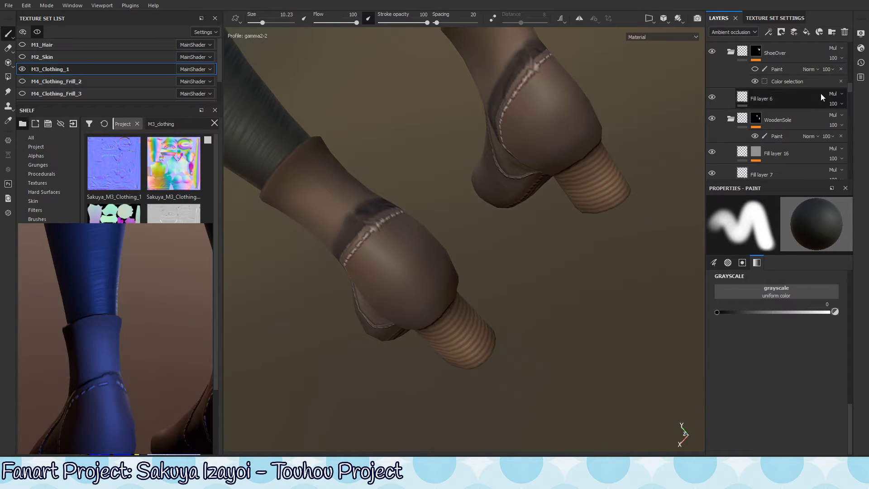
click(711, 118)
click(711, 118)
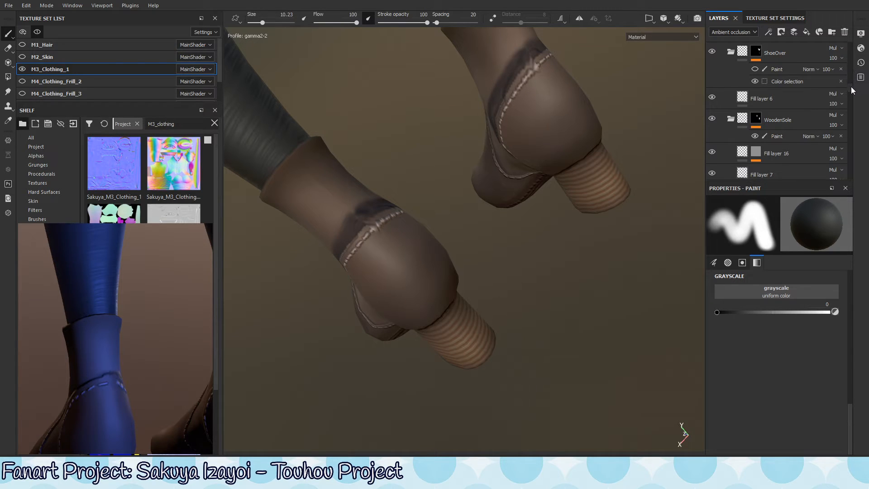
Step: Toggle the inner and Outer folders in Paint off and on to compare their effect on the heel seam
scroll(851, 90, down, 5)
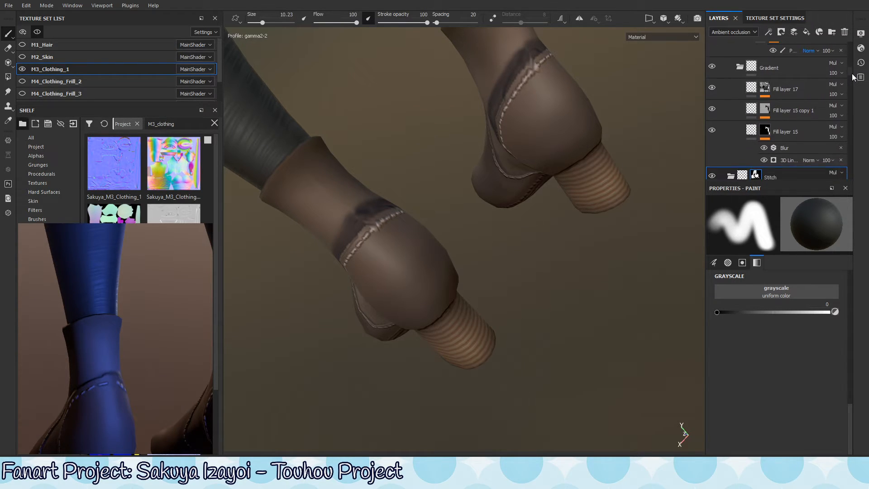
scroll(852, 69, up, 5)
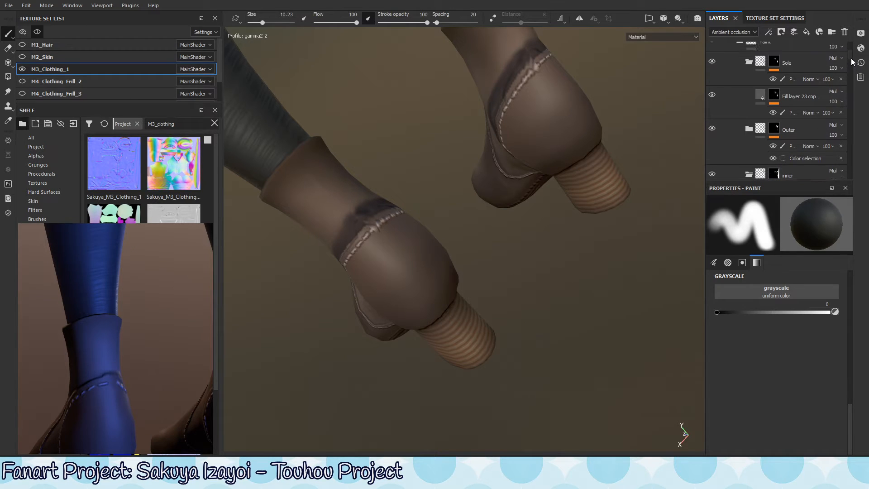
click(712, 126)
click(711, 127)
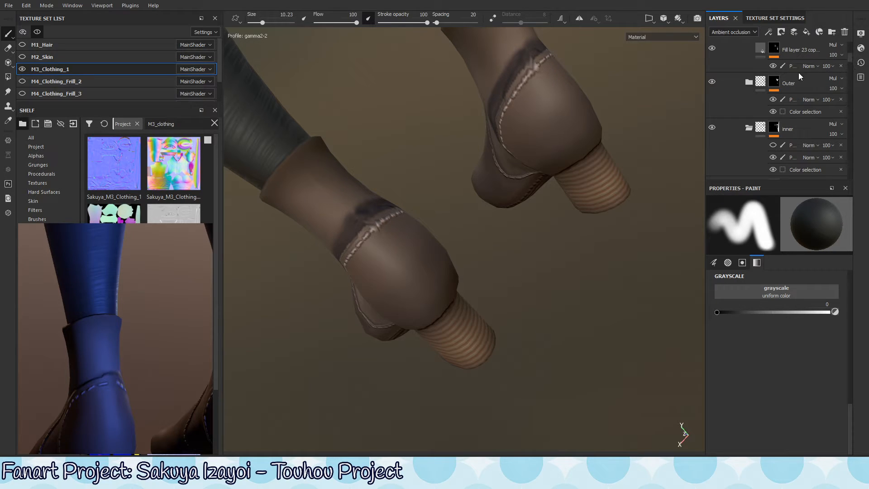
click(713, 80)
click(713, 80)
click(713, 80)
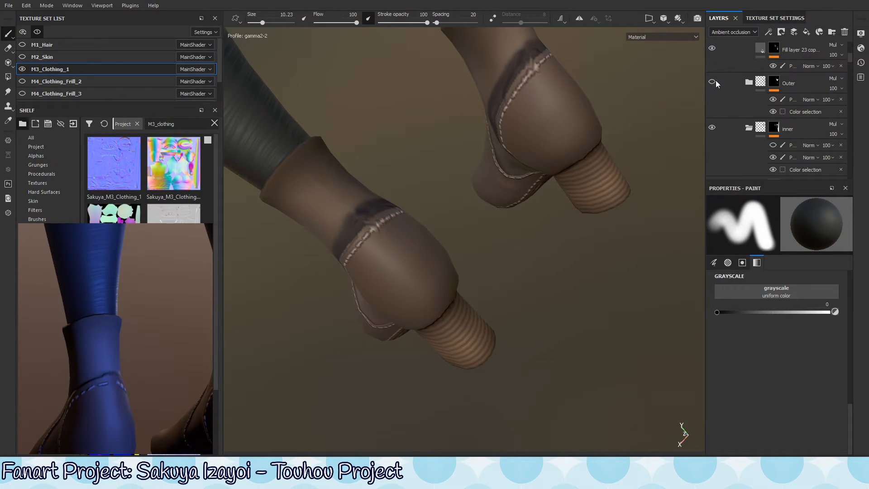
click(715, 81)
Step: Toggle the ShoeOver folder off and on to check its influence, and select its mask
drag(851, 56, 843, 87)
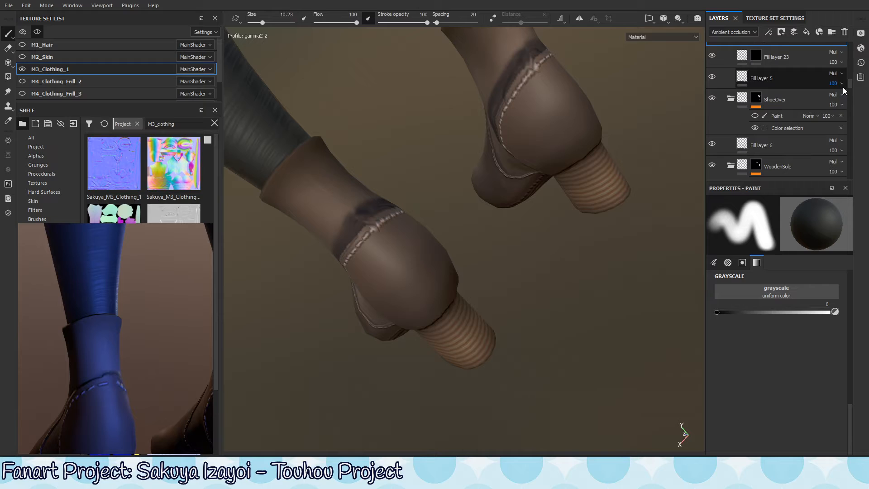
click(710, 98)
click(711, 100)
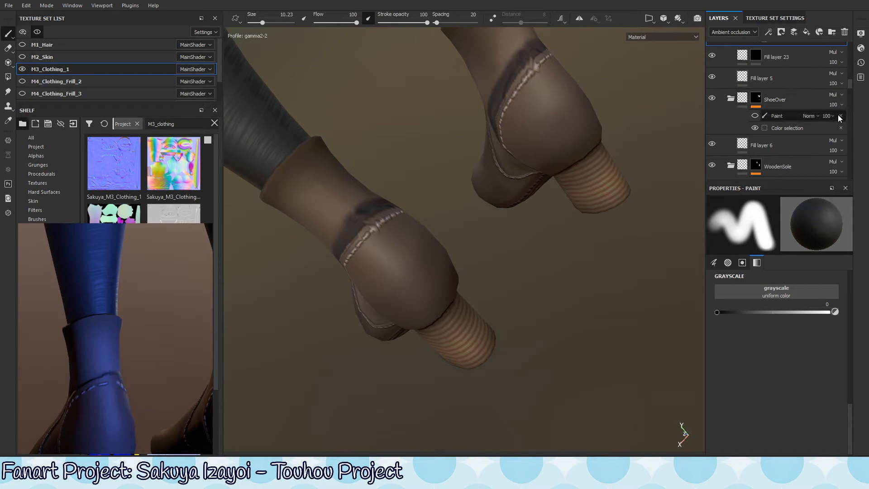
click(767, 103)
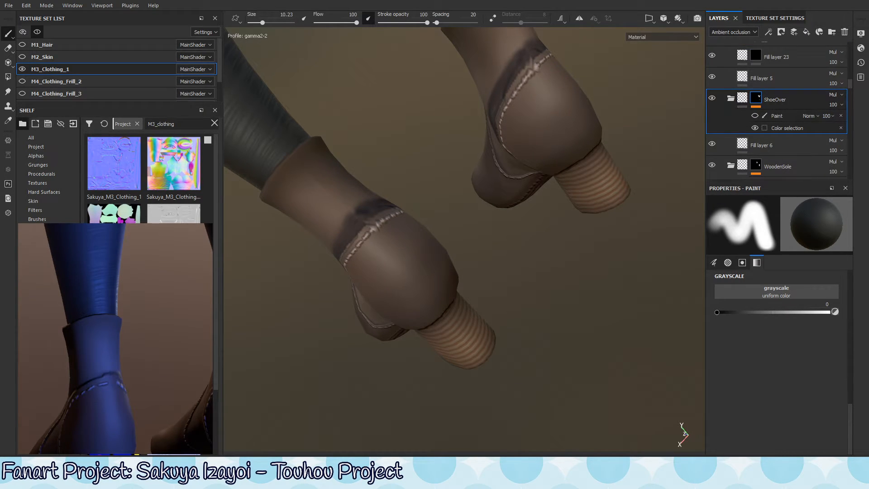
Step: Reduce the paint brush size to 2.33 and toggle the paint effect in the ShoeOver mask to compare the seam
alt+drag(540, 98, 534, 136)
key(e)
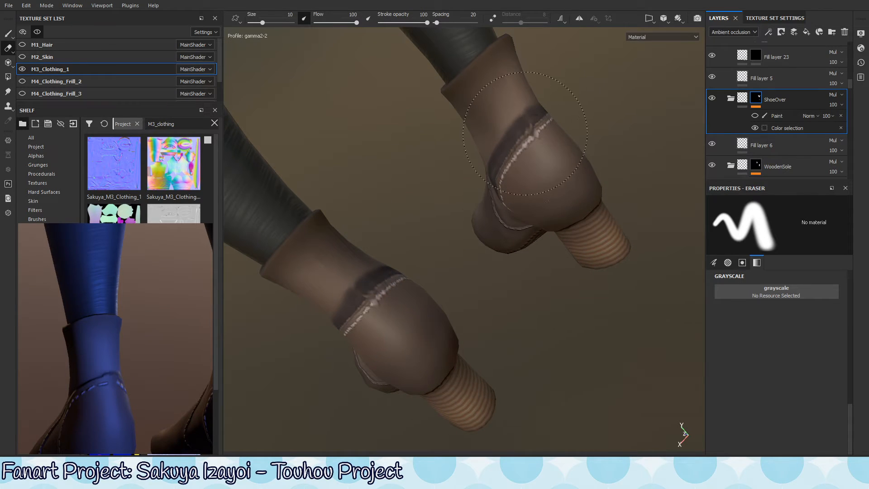
key(p)
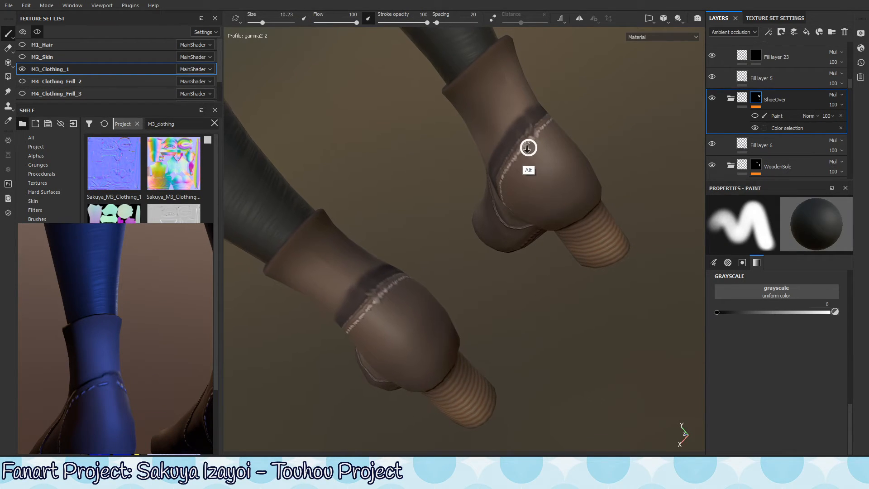
ctrl+right_drag(530, 139, 506, 152)
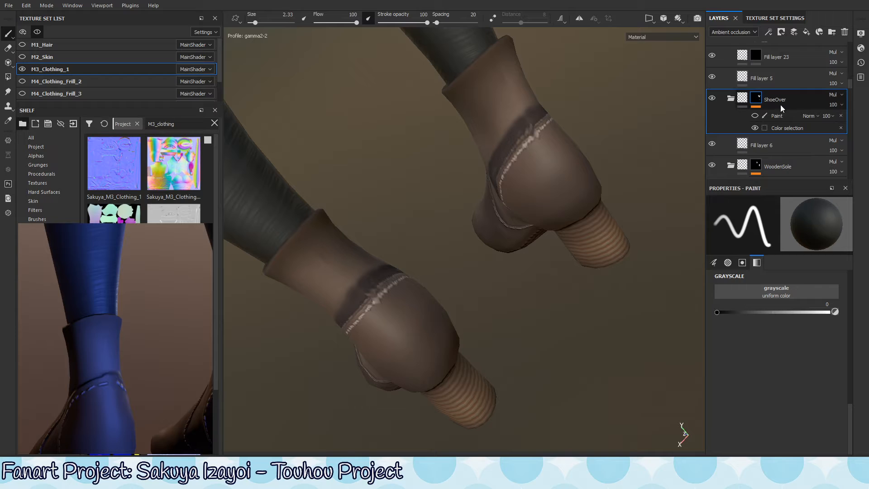
click(755, 116)
click(753, 115)
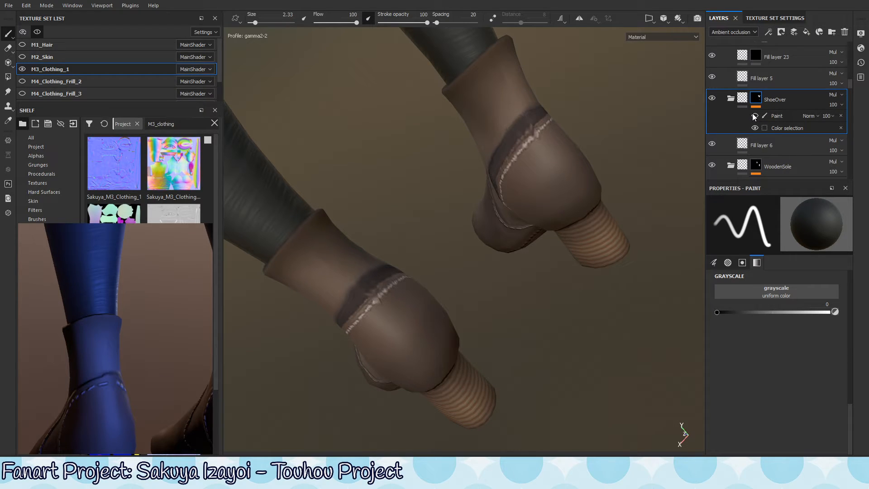
Step: View the ShoeOver mask's color selection settings and examine the heel seam up close
click(794, 127)
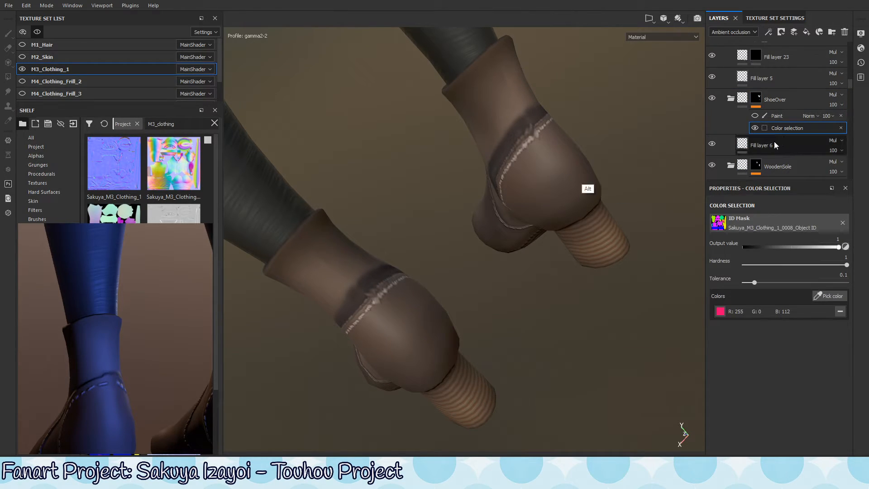
alt+drag(240, 290, 546, 202)
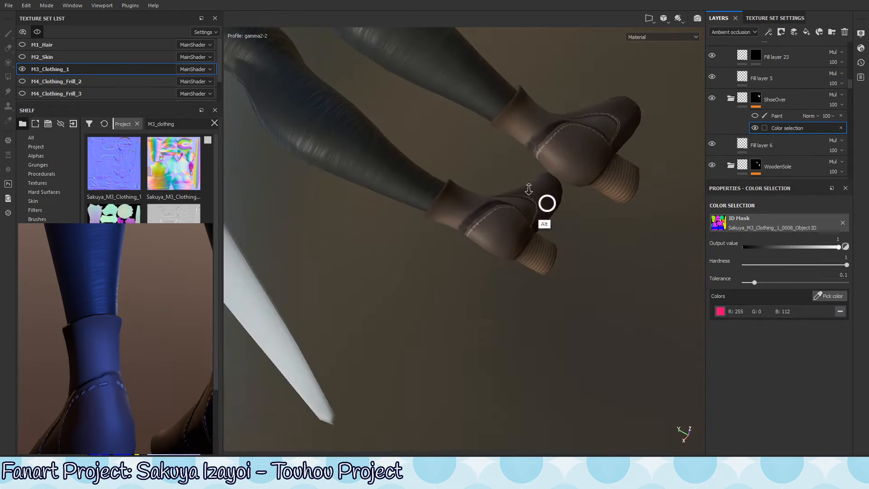
alt+right_drag(546, 202, 636, 111)
alt+middle_drag(637, 111, 671, 149)
mouse_move(671, 150)
alt+mouse_down()
mouse_move(514, 168)
mouse_move(453, 217)
alt+mouse_up()
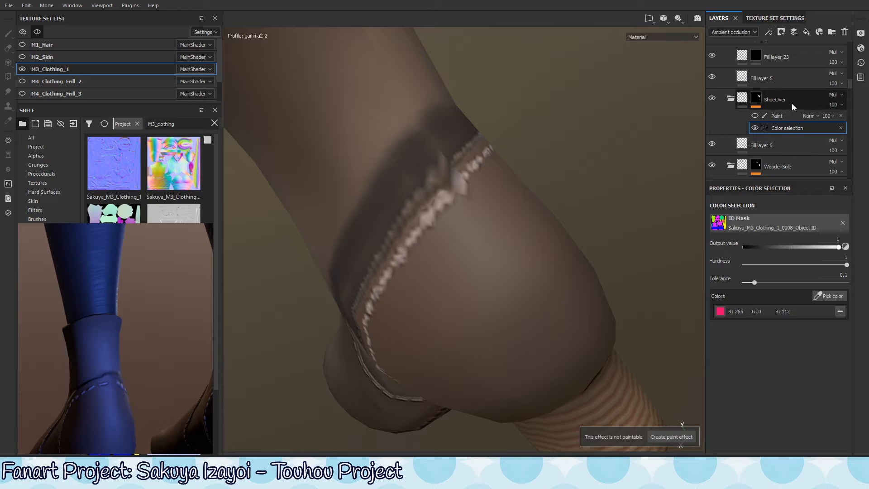
Step: Add a new paint effect to the ShoeOver mask and place it directly above the color selection
right_click(759, 104)
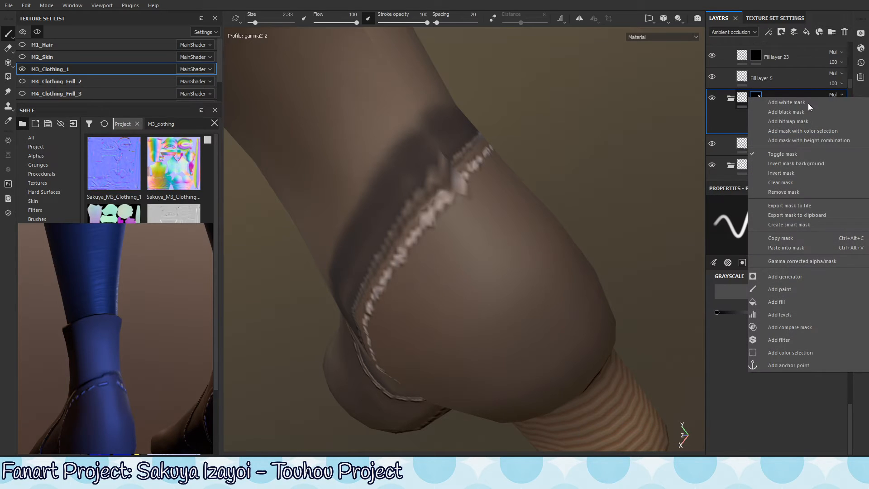
click(782, 295)
drag(795, 115, 790, 135)
Step: Try short black strokes on the heel in the new ShoeOver mask paint effect, undoing each one
mouse_move(463, 210)
mouse_down()
mouse_move(453, 181)
mouse_move(435, 200)
mouse_move(435, 228)
mouse_up()
key(ctrl+z)
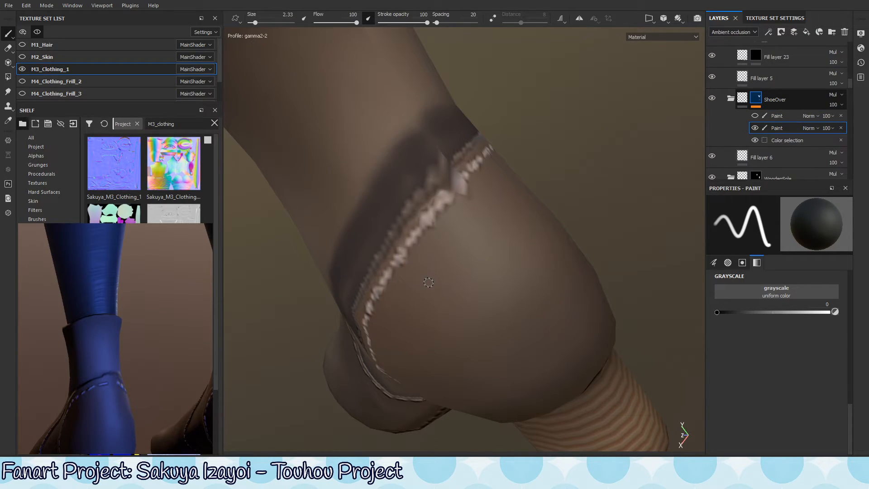
mouse_move(476, 237)
mouse_down()
mouse_move(421, 215)
mouse_move(472, 369)
mouse_move(493, 207)
mouse_up()
key(ctrl+z)
Step: Cycle the viewport through single channels to Height, return to the material view, and examine the heel seam
key(shift+c)
key(shift+c)
key(shift+c)
key(shift+c)
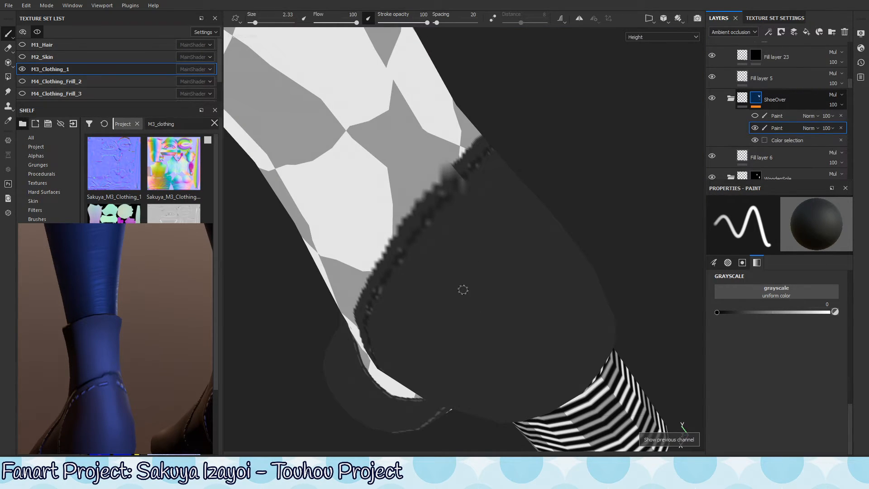
key(m)
alt+drag(498, 251, 339, 320)
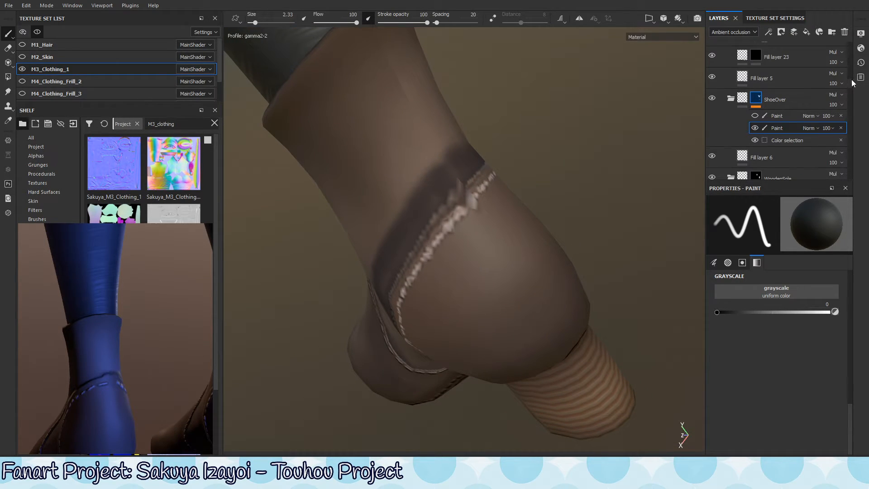
Step: Set the texture set's normal mixing to Combine and its ambient occlusion mixing to Multiply, and return to the layer stack
drag(852, 80, 853, 39)
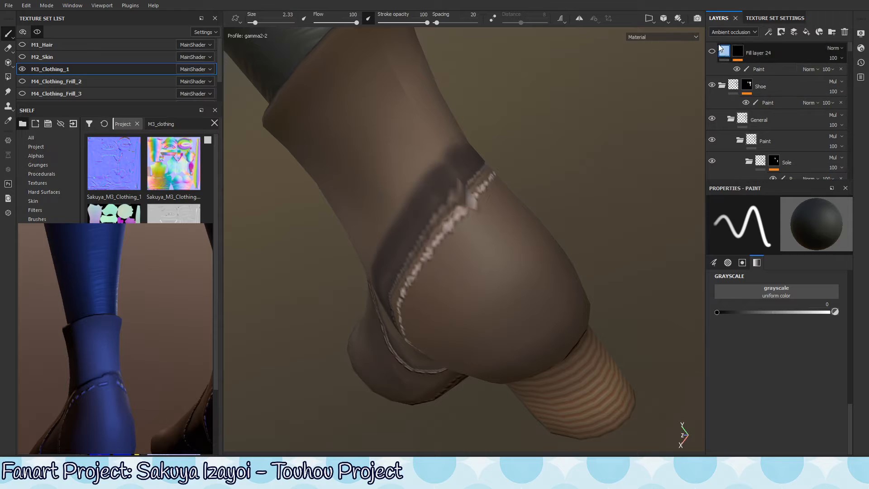
drag(852, 51, 848, 170)
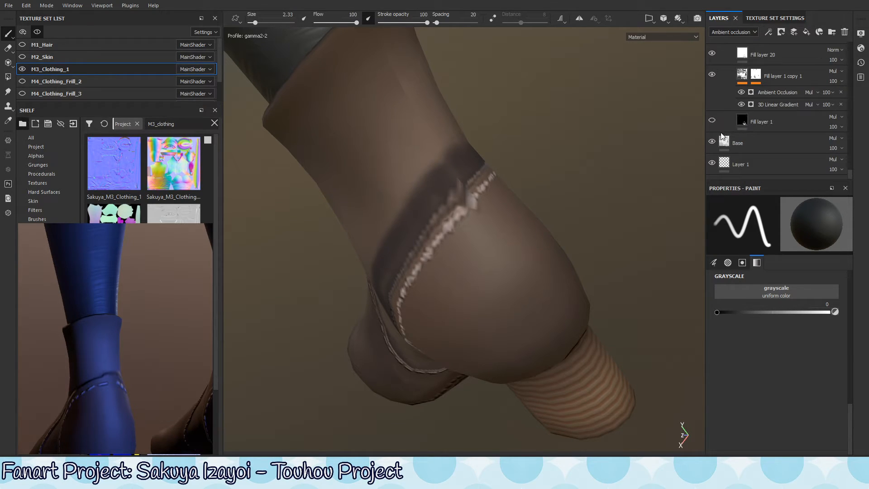
click(775, 18)
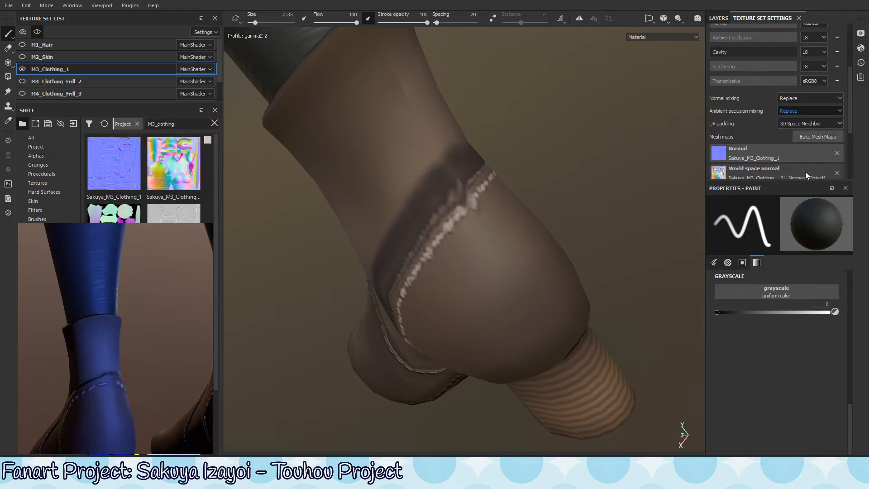
click(815, 98)
click(809, 107)
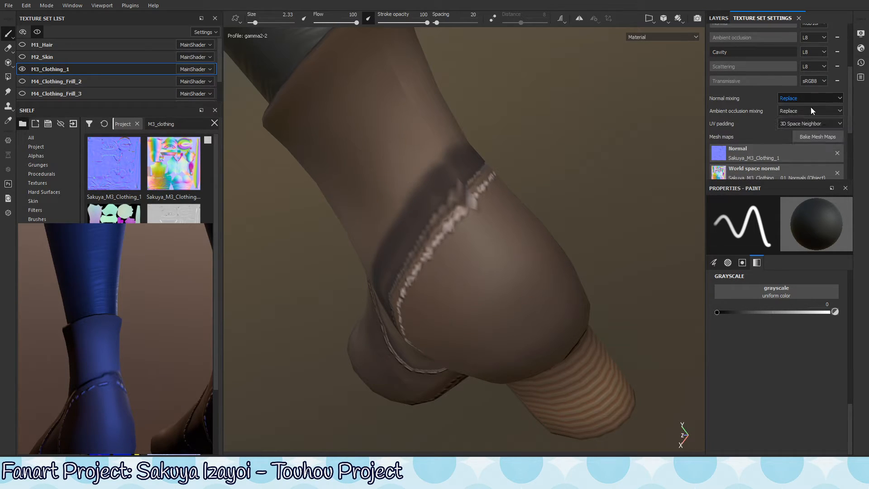
click(810, 109)
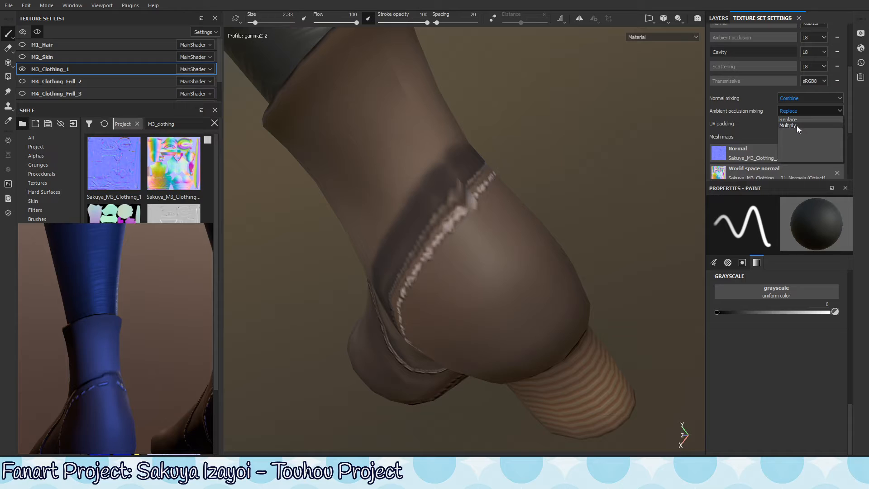
click(797, 125)
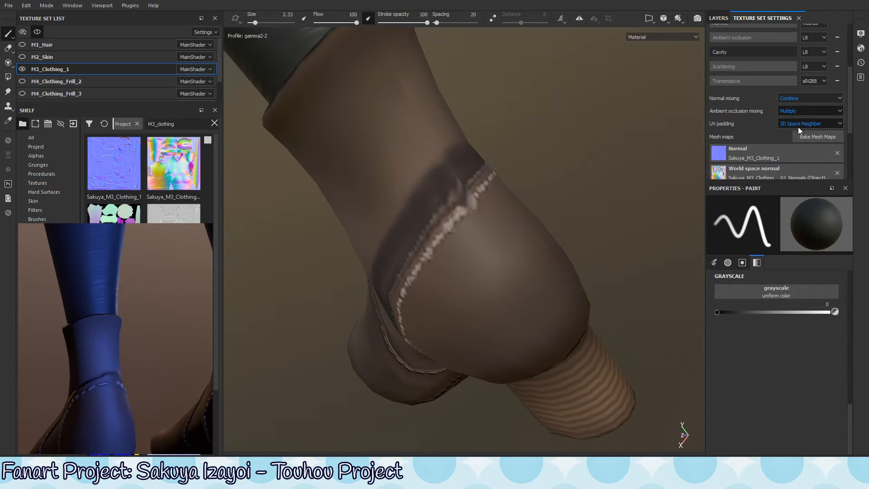
click(719, 18)
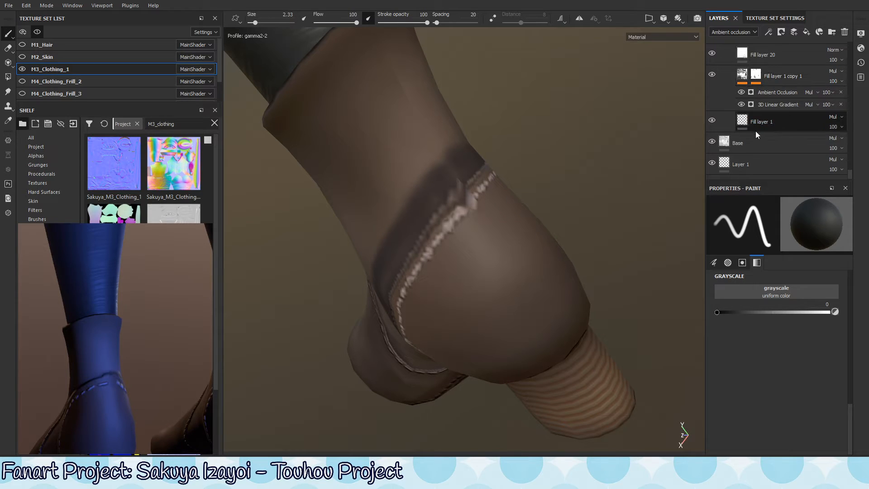
Step: Toggle the ShoeOver folder's visibility off and on to compare the heel seam
drag(851, 174, 849, 84)
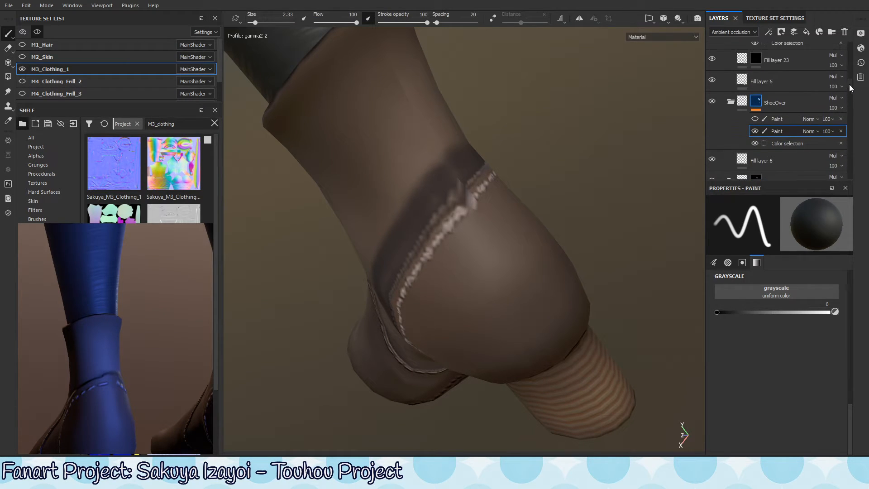
click(712, 103)
click(713, 103)
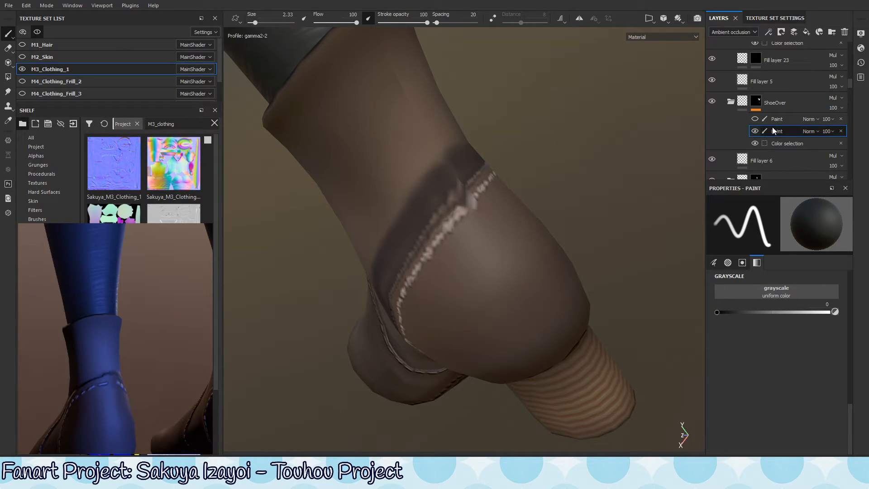
Step: Paint a white stroke down the heel panel's vertical side seam in the ShoeOver mask's lower paint effect
click(762, 104)
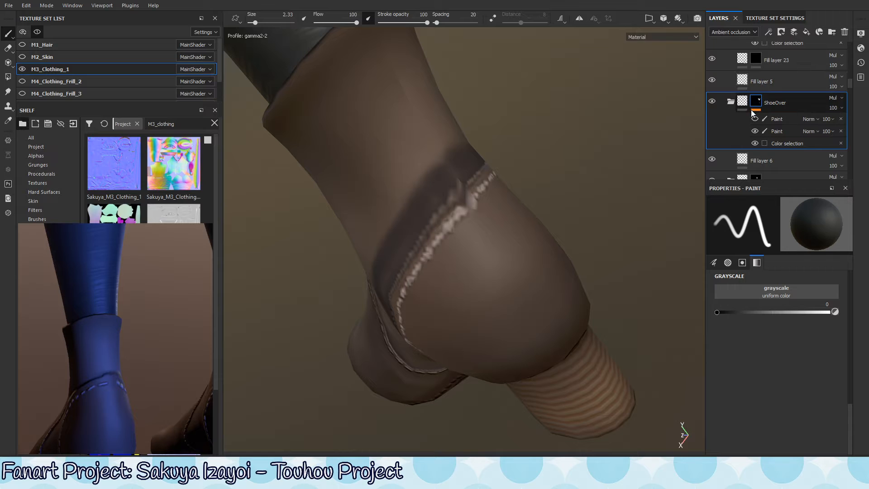
key(e)
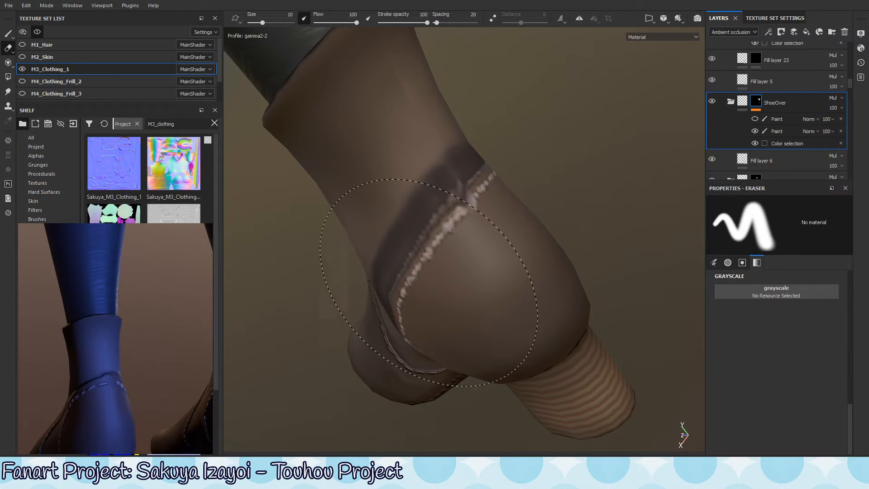
mouse_move(482, 262)
alt+mouse_down()
mouse_move(502, 221)
mouse_move(502, 237)
mouse_move(403, 310)
mouse_move(568, 148)
mouse_move(514, 187)
mouse_move(536, 229)
mouse_move(281, 257)
alt+mouse_up()
alt+right_drag(281, 257, 464, 414)
mouse_move(464, 414)
alt+mouse_down()
mouse_move(551, 205)
mouse_move(304, 252)
mouse_move(471, 259)
mouse_move(450, 228)
mouse_move(379, 241)
mouse_move(444, 208)
mouse_move(455, 215)
mouse_move(439, 214)
alt+mouse_up()
mouse_move(443, 218)
shift+right_down()
mouse_move(487, 208)
mouse_move(520, 224)
mouse_move(495, 223)
shift+right_up()
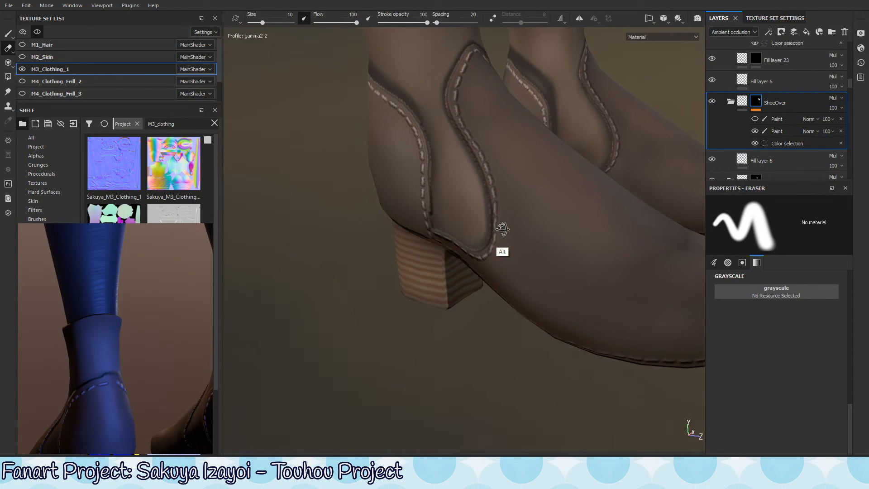
click(799, 131)
mouse_move(442, 161)
ctrl+right_down()
mouse_move(389, 190)
mouse_move(466, 190)
mouse_move(437, 212)
ctrl+right_up()
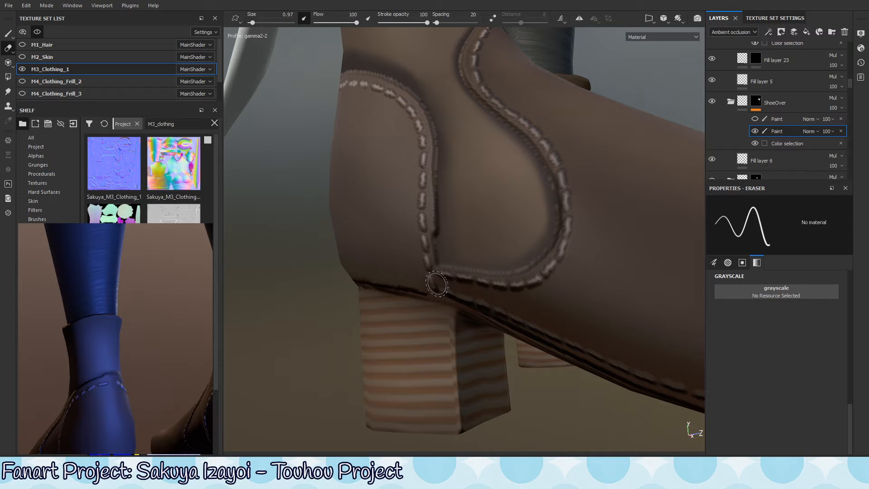
key(1)
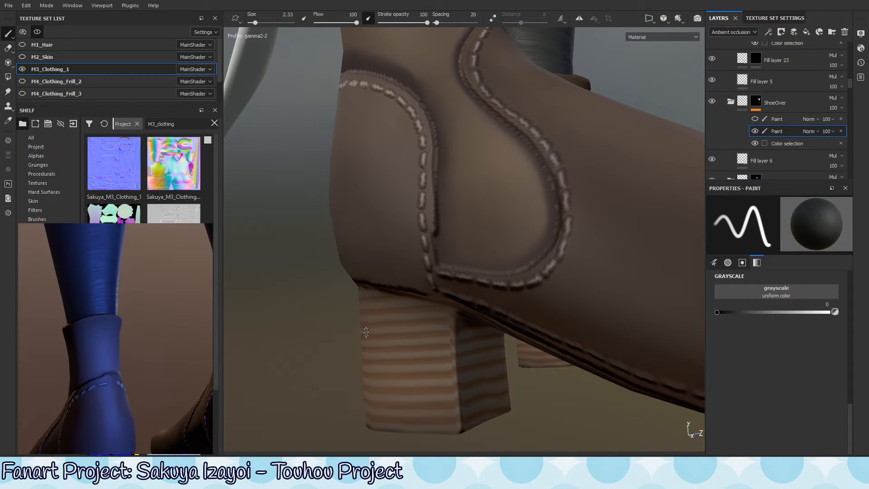
key(x)
drag(433, 184, 440, 270)
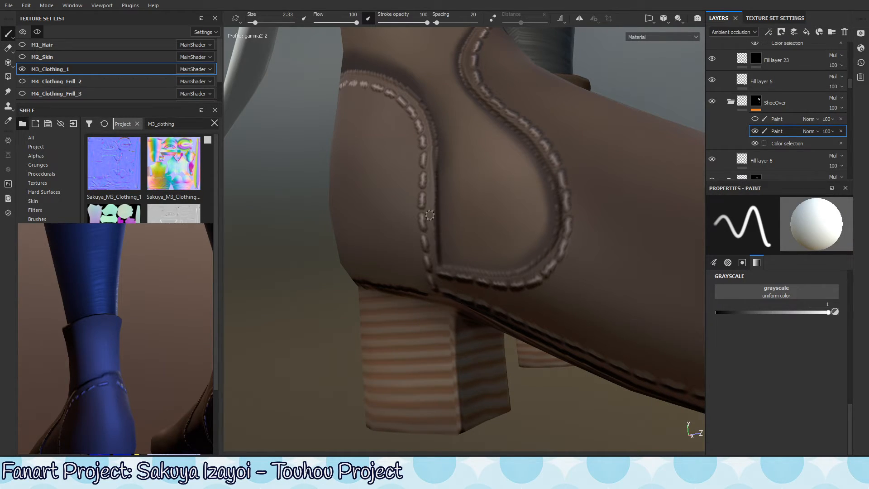
Step: Examine the stitched seams around the heel, the back of the boot and the side panel from several angles
mouse_move(429, 215)
alt+mouse_down()
mouse_move(444, 287)
mouse_move(462, 247)
mouse_move(522, 287)
mouse_move(502, 295)
mouse_move(522, 262)
mouse_move(525, 275)
mouse_move(520, 262)
alt+mouse_up()
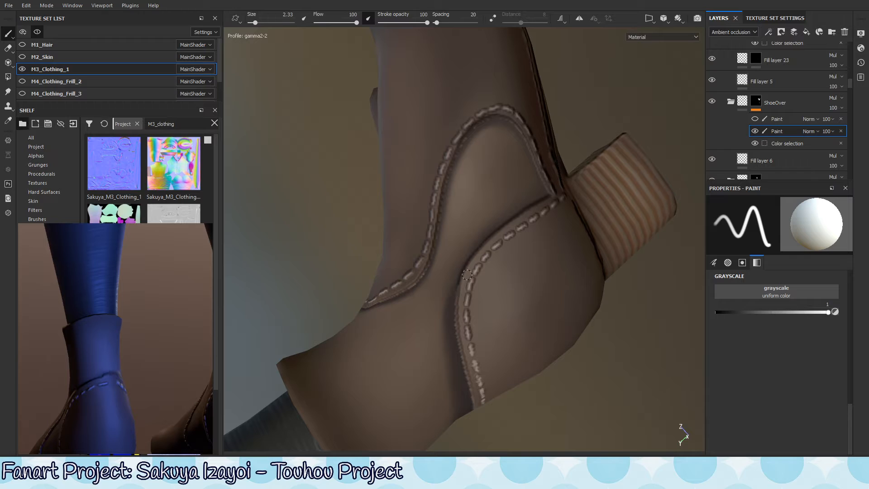
alt+drag(468, 362, 452, 250)
alt+drag(473, 361, 489, 299)
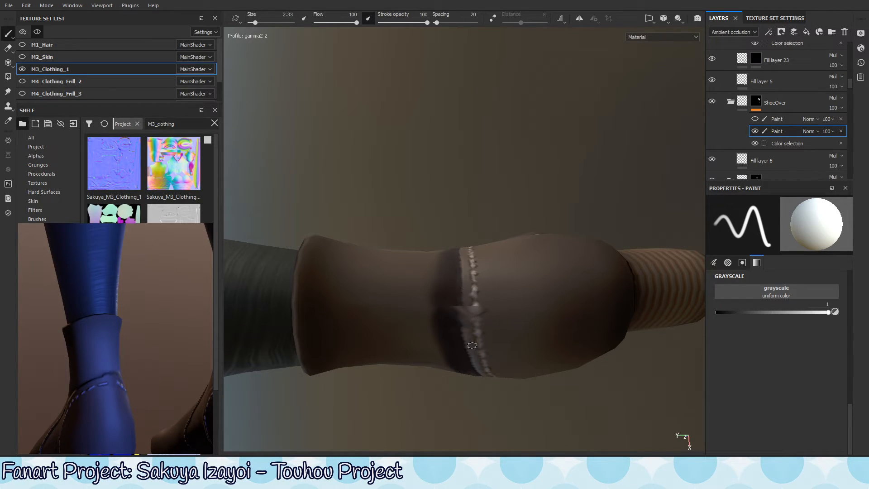
alt+drag(512, 361, 488, 230)
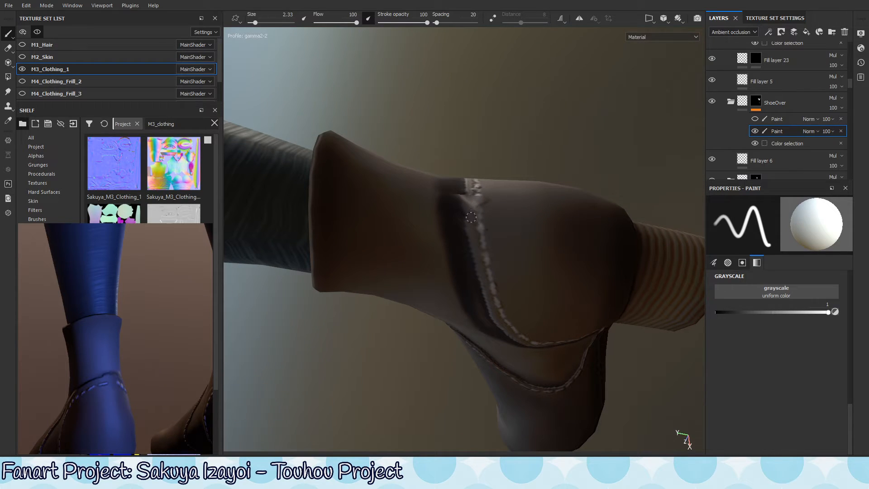
alt+drag(495, 300, 493, 245)
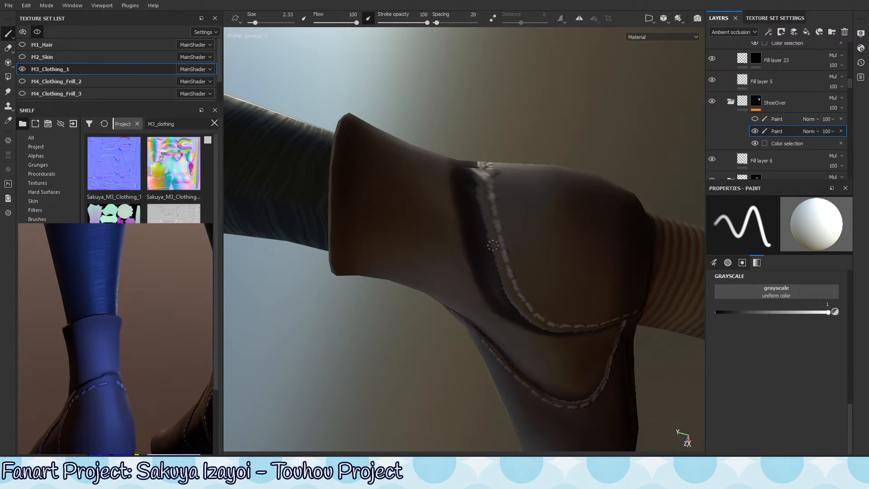
alt+right_drag(525, 254, 546, 229)
alt+drag(545, 230, 316, 313)
alt+drag(596, 170, 326, 146)
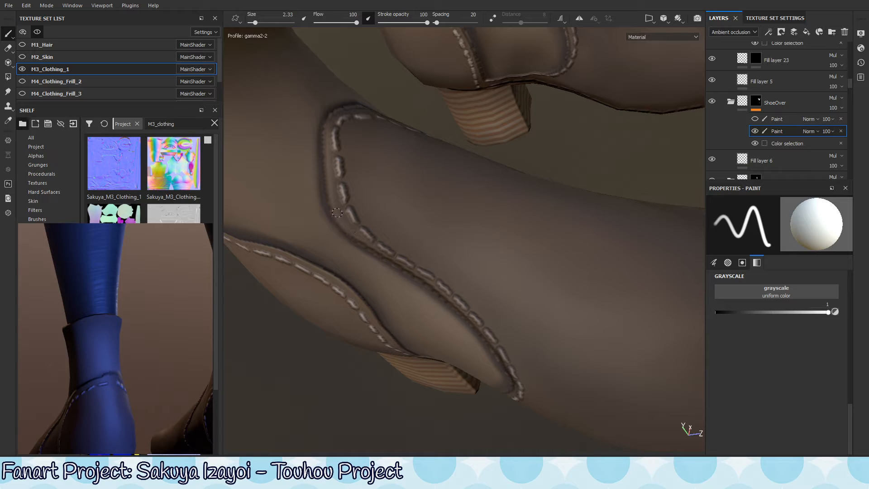
alt+drag(411, 262, 432, 194)
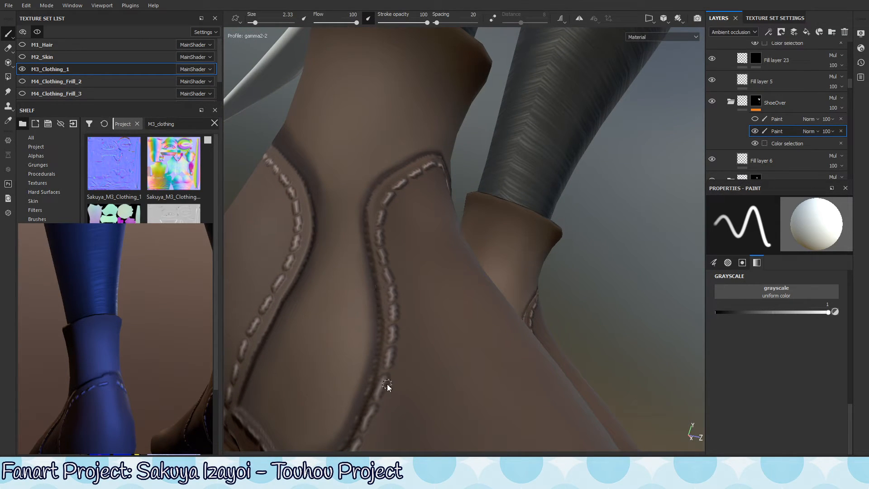
Step: Lower the brush flow to 69 and undo the last stroke near the side panel's lower seam
mouse_move(387, 385)
alt+mouse_down()
mouse_move(425, 204)
mouse_move(383, 183)
mouse_move(379, 272)
mouse_move(419, 252)
mouse_move(407, 320)
mouse_move(384, 347)
mouse_move(454, 241)
mouse_move(460, 291)
mouse_move(441, 262)
mouse_move(473, 249)
mouse_move(439, 254)
alt+mouse_up()
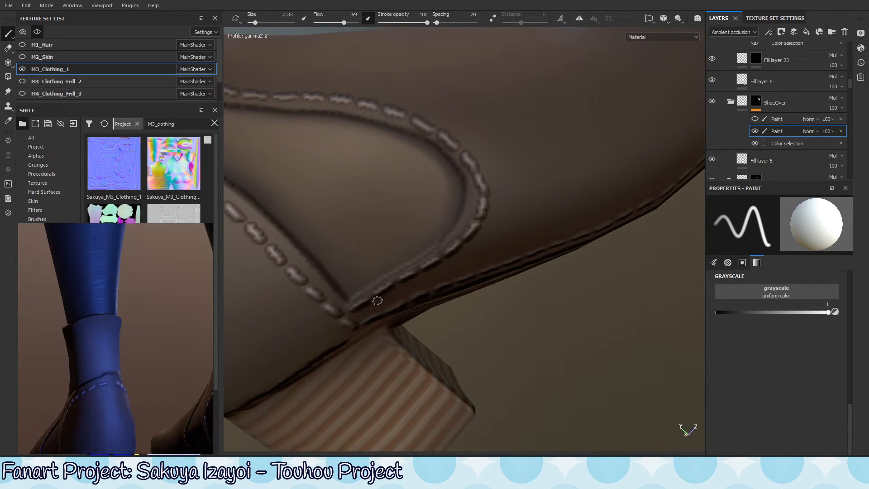
alt+drag(377, 301, 433, 221)
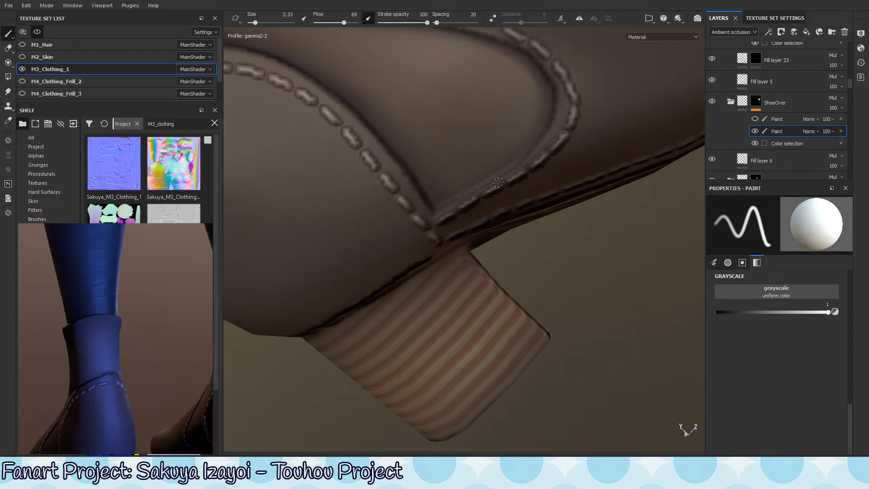
key(ctrl+z)
Step: Examine the curved side panel seam from the sole up to the ankle from different angles
mouse_move(480, 206)
alt+mouse_down()
mouse_move(226, 292)
mouse_move(683, 177)
mouse_move(568, 132)
mouse_move(475, 147)
mouse_move(444, 142)
mouse_move(464, 162)
mouse_move(460, 151)
alt+mouse_up()
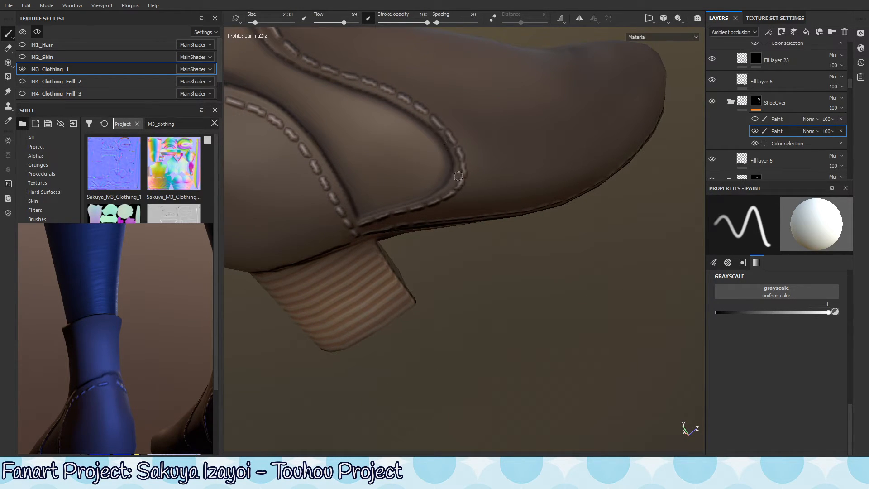
alt+drag(422, 121, 487, 143)
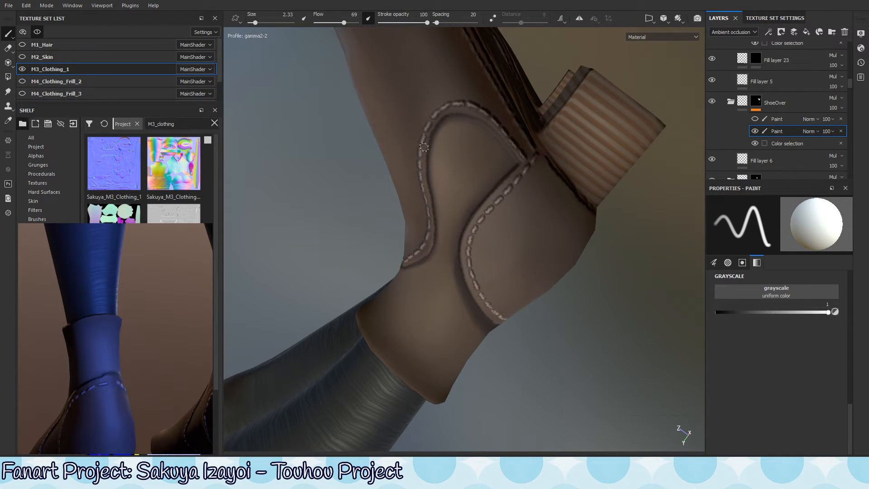
alt+drag(479, 251, 440, 177)
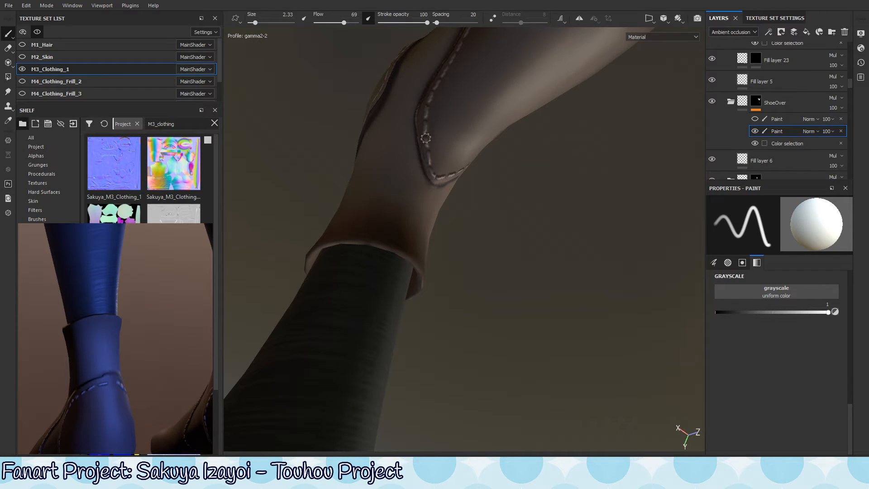
alt+drag(426, 138, 449, 156)
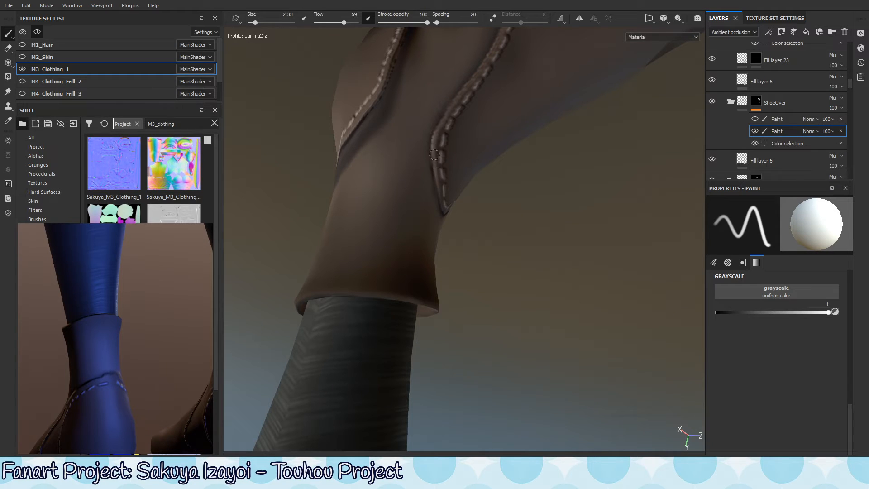
alt+drag(463, 167, 395, 249)
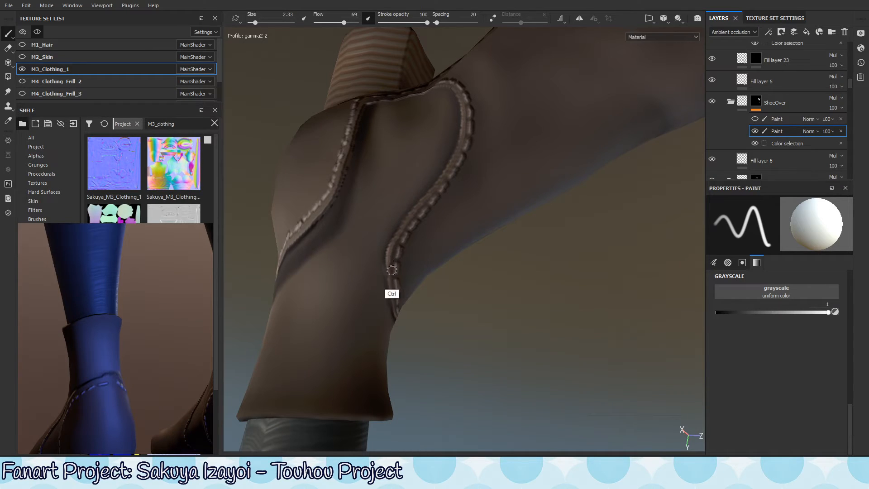
alt+drag(400, 297, 398, 297)
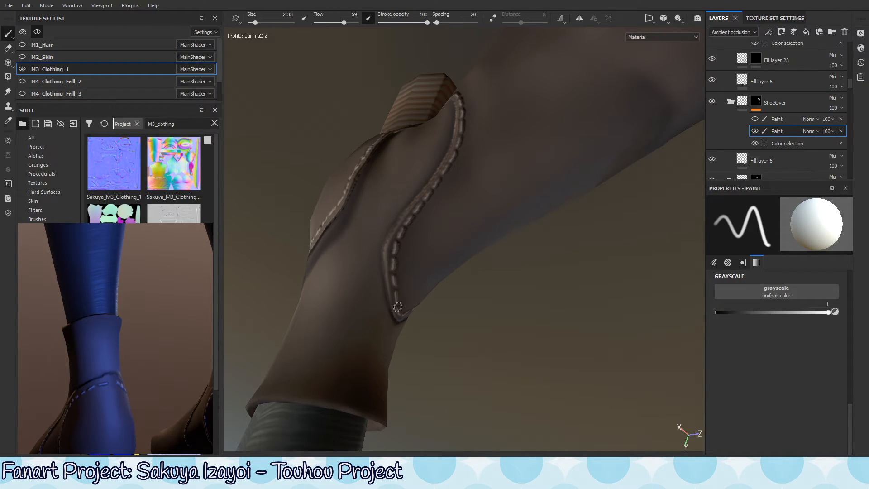
mouse_move(398, 307)
alt+mouse_down()
mouse_move(441, 184)
mouse_move(453, 224)
mouse_move(442, 166)
mouse_move(438, 181)
mouse_move(555, 194)
mouse_move(498, 235)
mouse_move(525, 232)
mouse_move(537, 252)
mouse_move(565, 358)
mouse_move(457, 190)
mouse_move(351, 243)
alt+mouse_up()
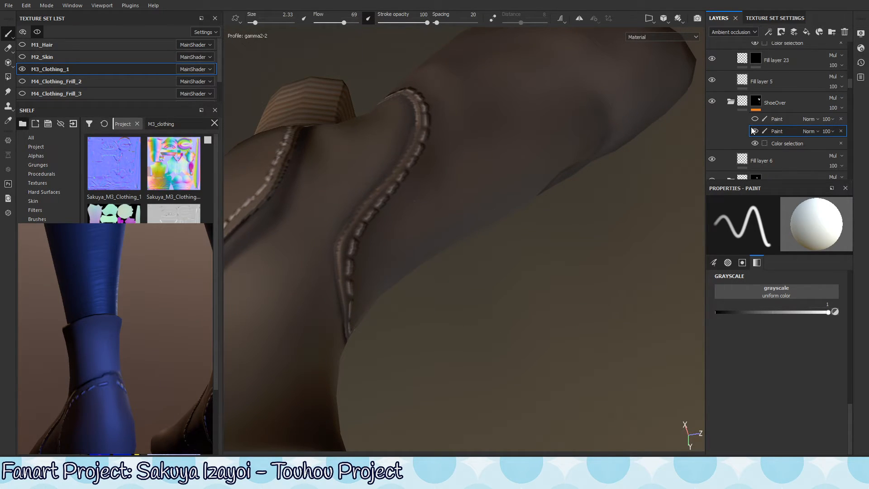
Step: Compare the boot with the ShoeOver folder and its upper mask paint effect toggled, viewing the curved seam on the other side
click(713, 102)
click(712, 101)
mouse_move(598, 212)
alt+mouse_down()
mouse_move(539, 217)
mouse_move(507, 160)
mouse_move(466, 155)
mouse_move(460, 242)
mouse_move(477, 210)
mouse_move(524, 221)
mouse_move(487, 204)
alt+mouse_up()
mouse_move(642, 96)
alt+mouse_down()
mouse_move(495, 101)
mouse_move(310, 169)
mouse_move(548, 357)
mouse_move(359, 206)
mouse_move(489, 105)
mouse_move(510, 110)
mouse_move(489, 140)
mouse_move(474, 226)
mouse_move(514, 168)
mouse_move(462, 141)
alt+mouse_up()
alt+drag(478, 219, 479, 183)
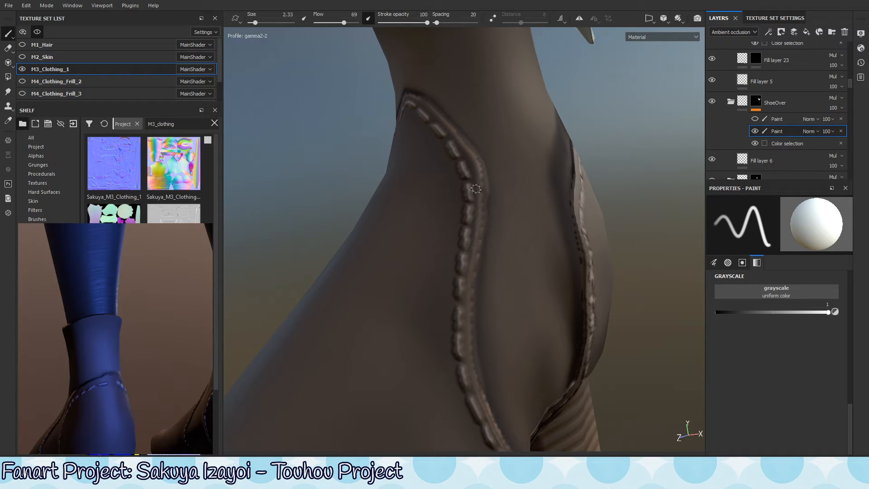
alt+drag(480, 397, 457, 190)
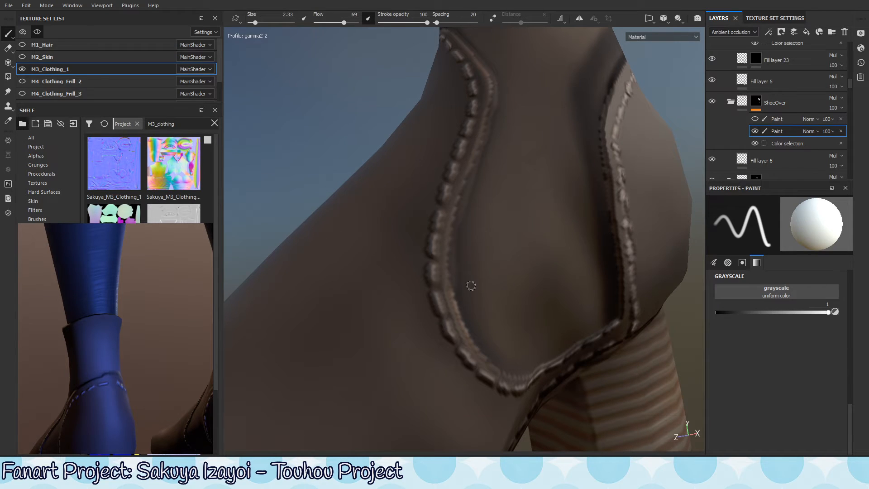
click(756, 116)
click(756, 117)
Step: Paint white along the lower curve of the side panel seam, check the Height channel, and return to the material view
drag(447, 246, 458, 322)
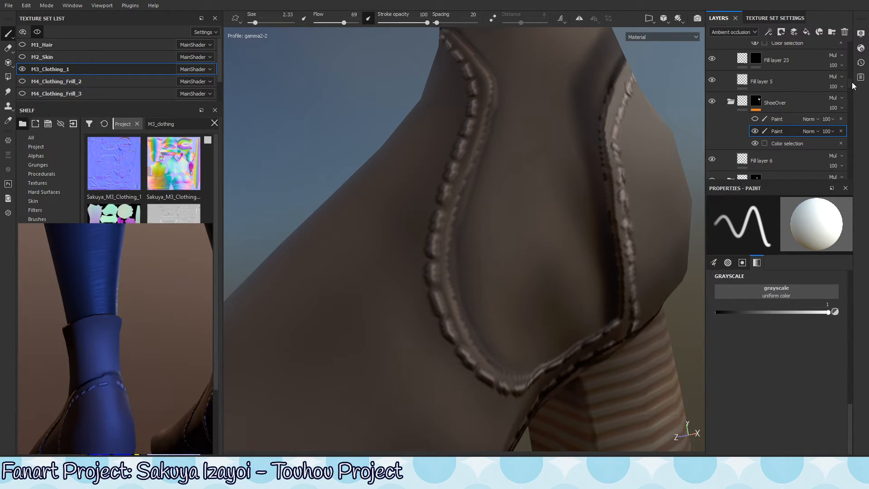
key(shift+c)
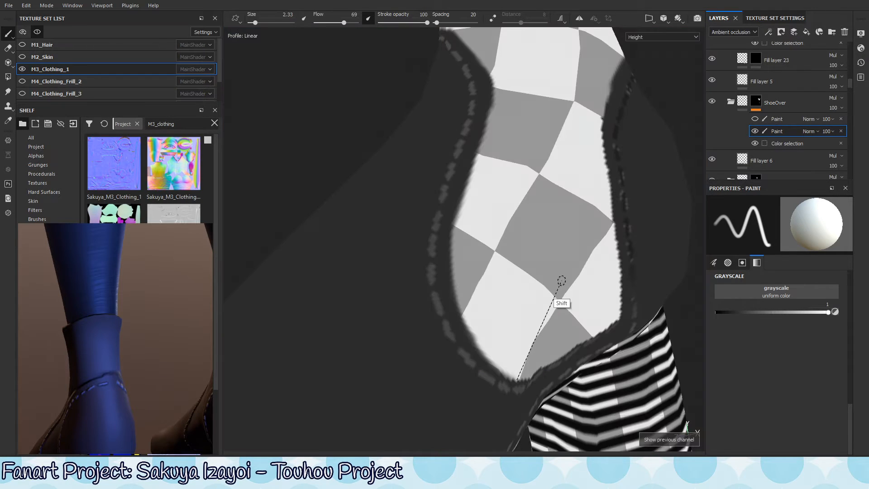
key(m)
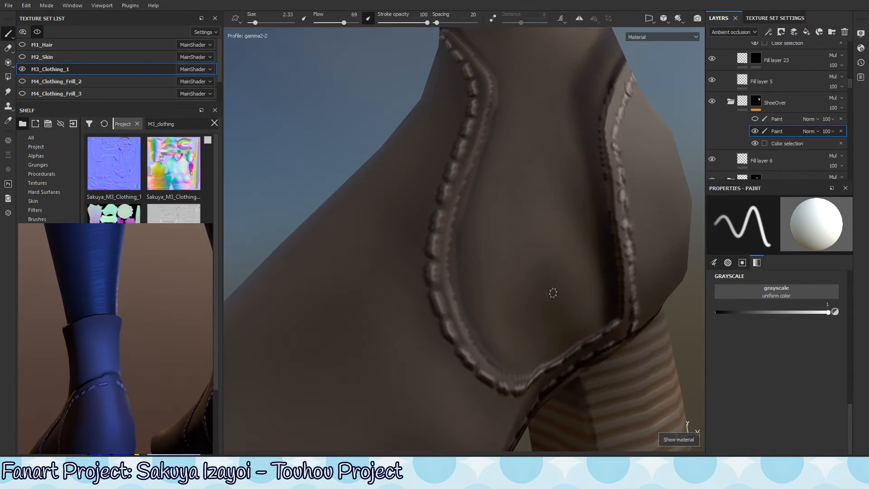
Step: Examine the boot's side panel and heel seams from the sole up to the ankle from several angles
alt+drag(552, 291, 520, 324)
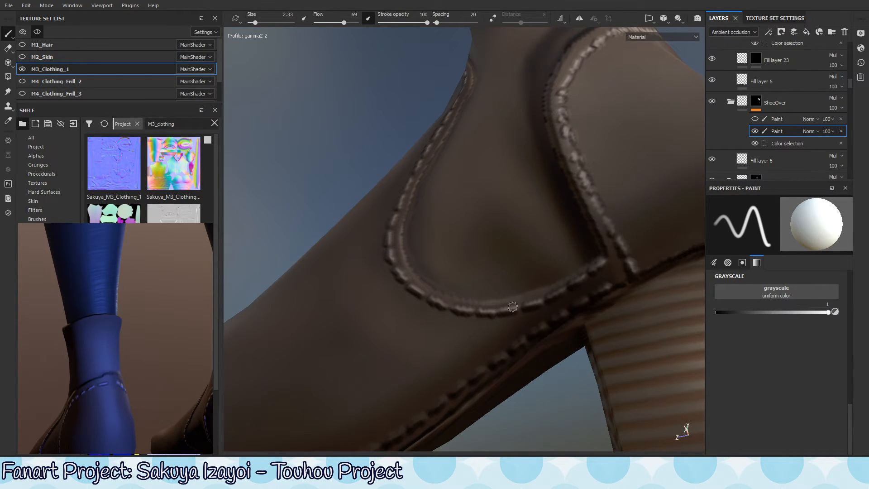
alt+drag(599, 265, 551, 325)
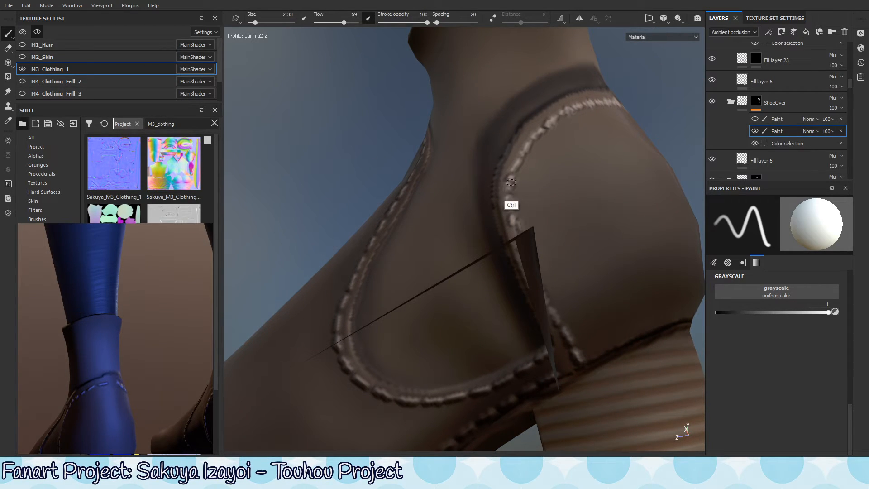
alt+drag(514, 152, 544, 155)
alt+middle_drag(448, 156, 675, 151)
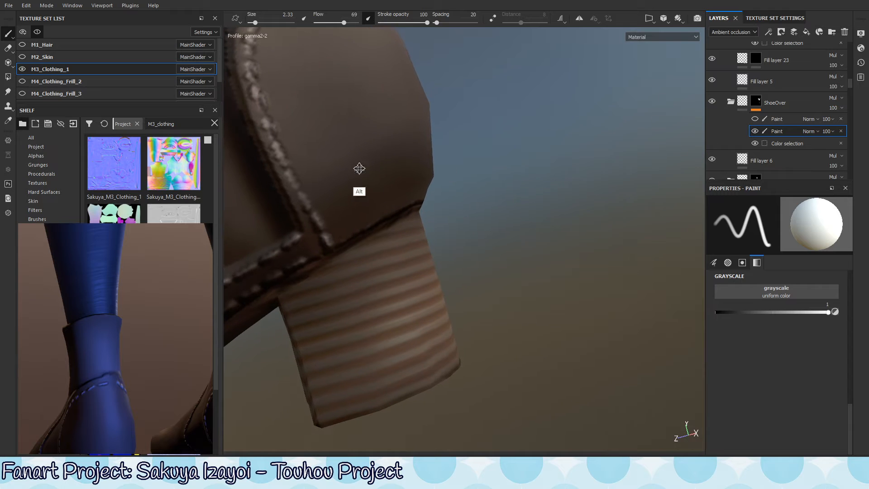
alt+middle_drag(359, 169, 562, 158)
alt+drag(335, 194, 407, 271)
alt+drag(562, 149, 452, 217)
alt+right_drag(423, 244, 406, 250)
alt+drag(406, 251, 528, 169)
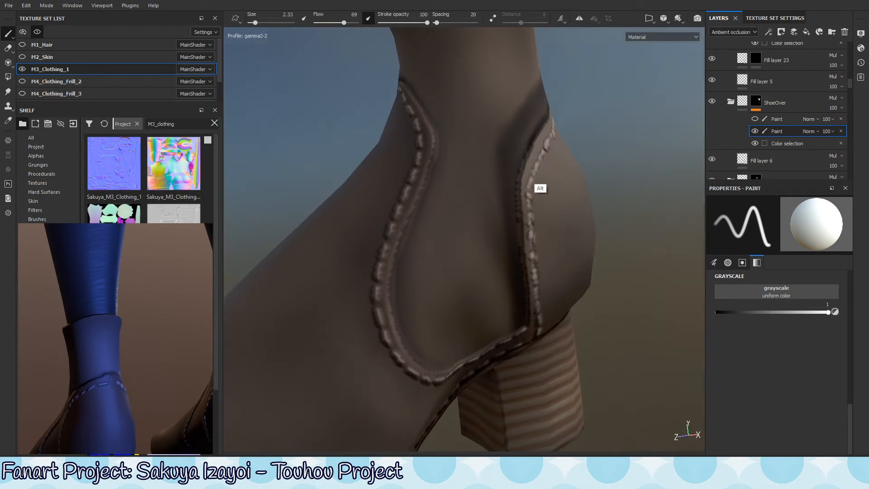
mouse_move(521, 226)
alt+mouse_down()
mouse_move(527, 234)
mouse_move(520, 162)
alt+mouse_up()
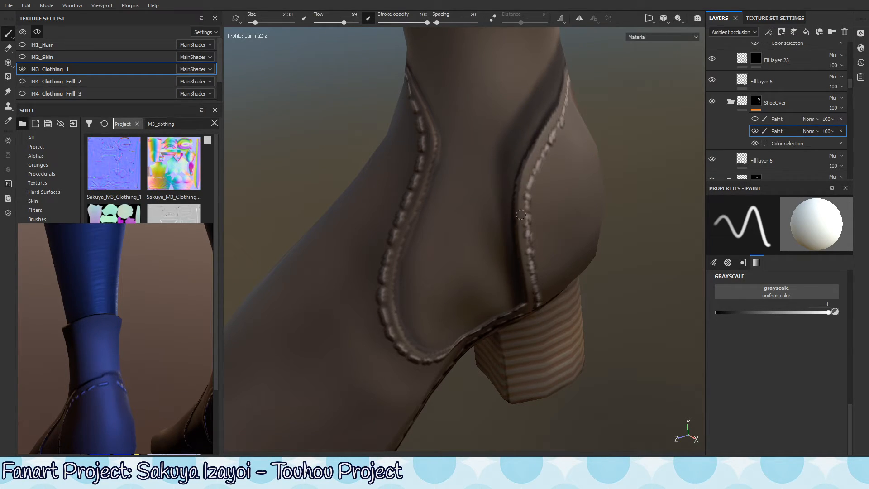
alt+drag(522, 255, 514, 202)
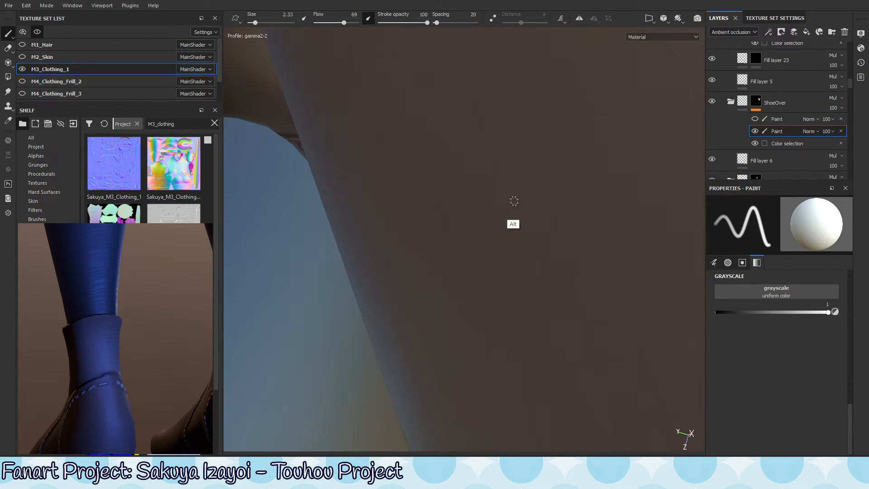
Step: Inspect the soles and heels of both boots and the stitched seam across the back of the ankle
mouse_move(334, 371)
alt+mouse_down()
mouse_move(519, 191)
mouse_move(515, 152)
mouse_move(467, 171)
mouse_move(458, 209)
mouse_move(515, 159)
alt+mouse_up()
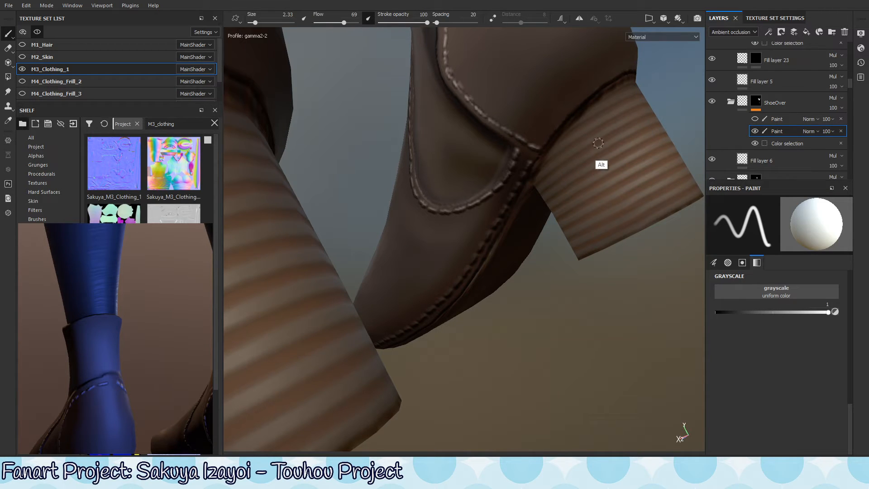
alt+drag(601, 165, 567, 157)
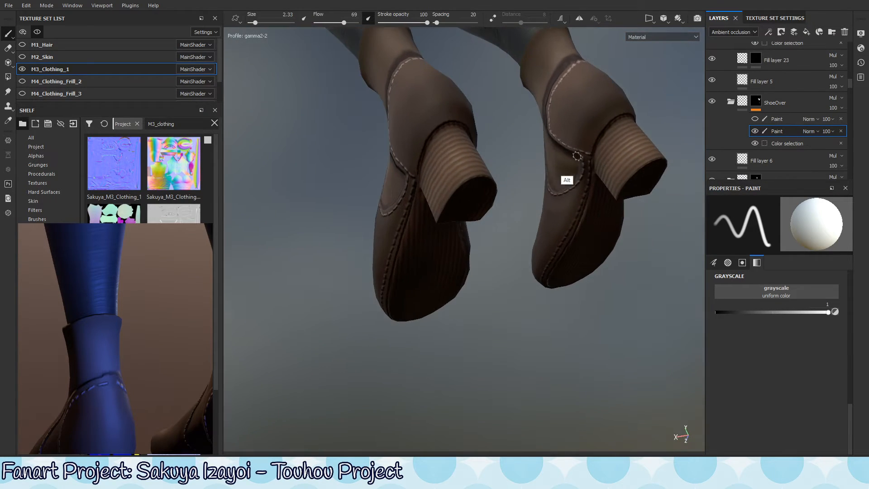
alt+right_drag(410, 127, 681, 88)
alt+drag(479, 168, 453, 244)
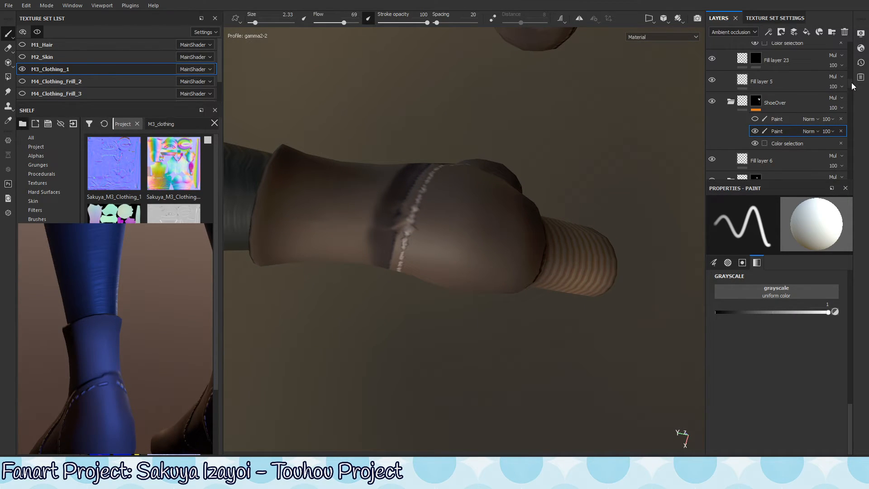
Step: Copy the ShoeOver folder's mask and paste it into the mask of the Outer folder
mouse_move(851, 82)
mouse_down()
mouse_move(851, 108)
mouse_move(855, 81)
mouse_move(854, 88)
mouse_up()
right_click(756, 95)
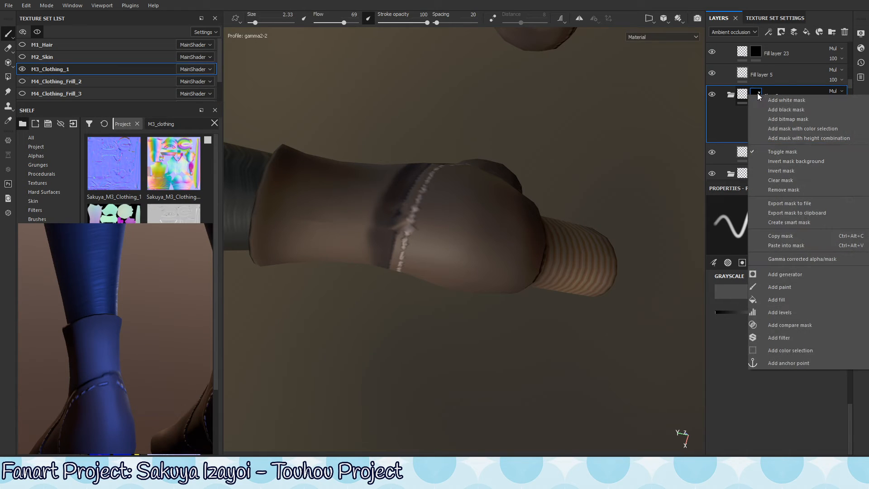
click(786, 236)
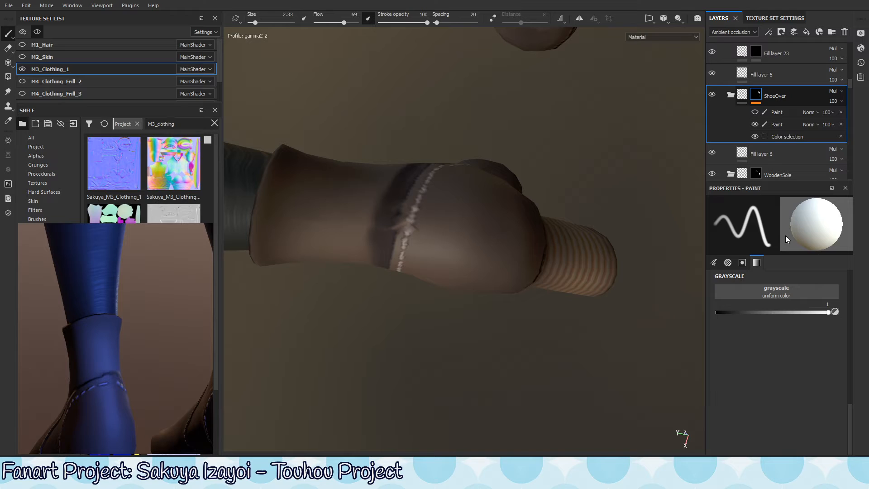
drag(851, 83, 854, 75)
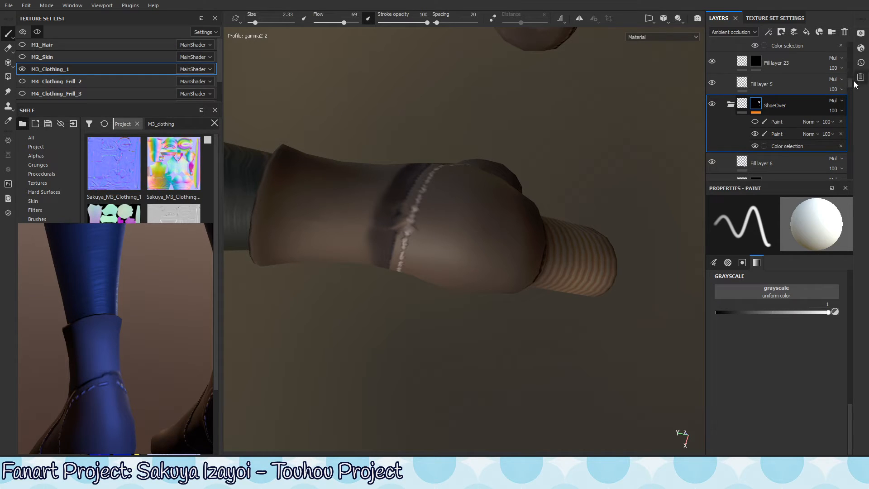
scroll(855, 84, up, 4)
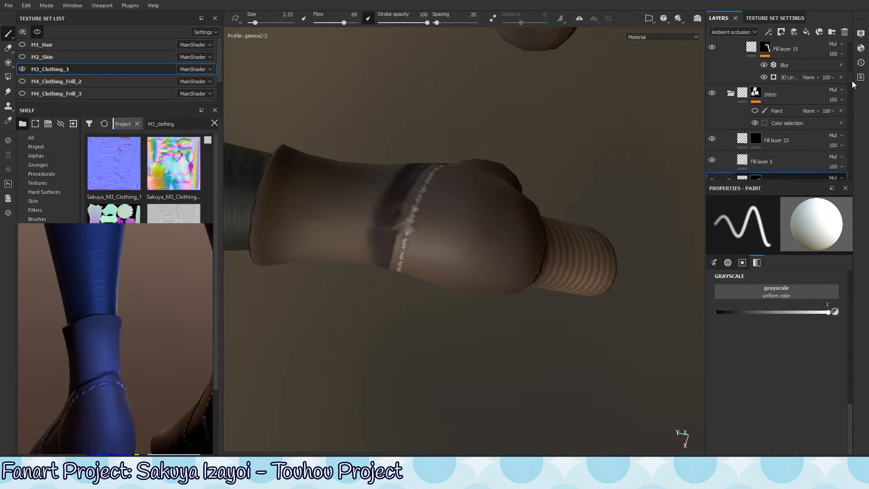
scroll(854, 84, up, 3)
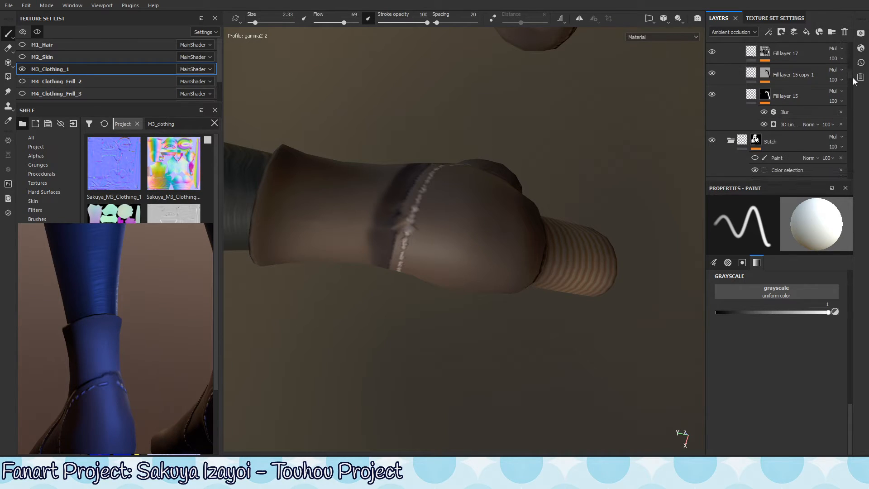
scroll(853, 81, down, 5)
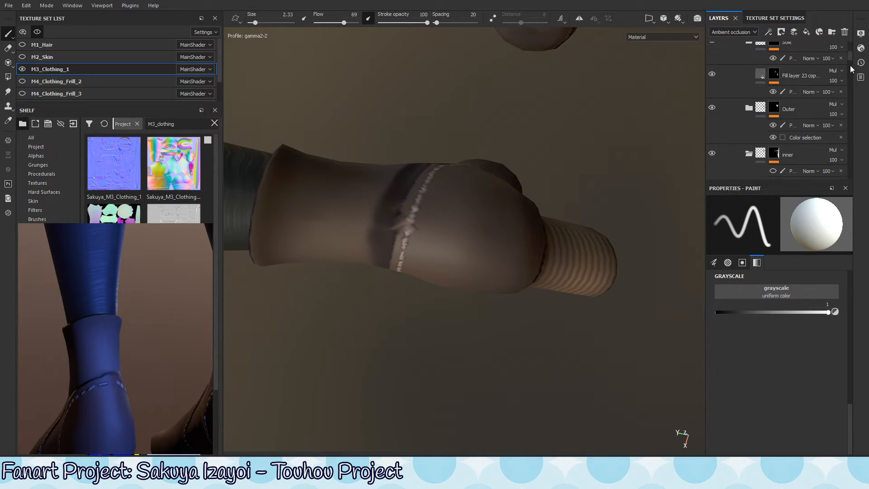
click(775, 106)
right_click(775, 105)
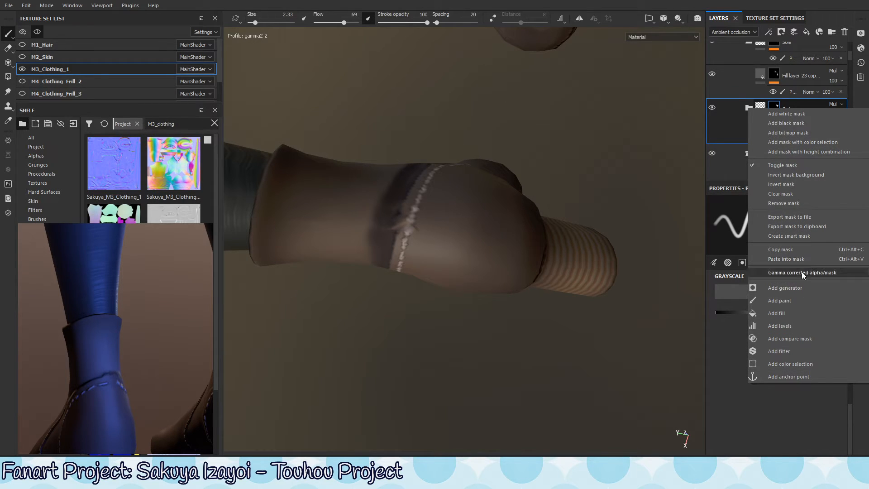
click(803, 259)
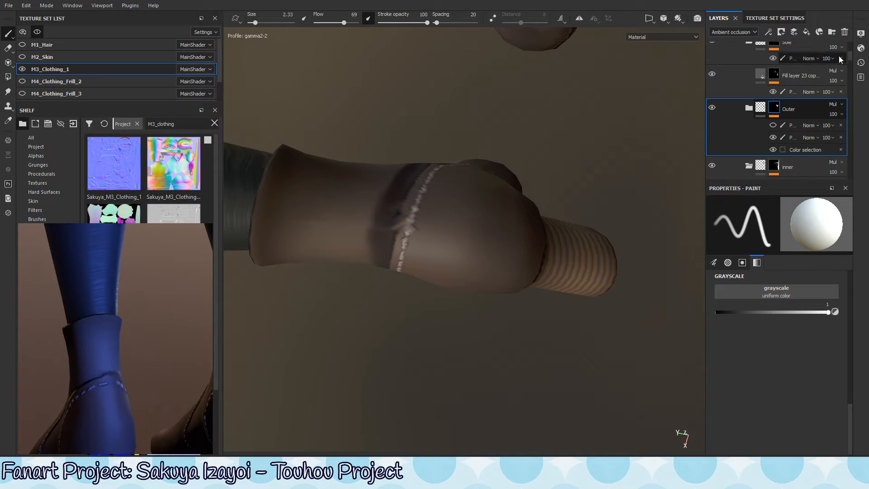
Step: Compare the back of the ankle with the inner folder shown and hidden
click(805, 162)
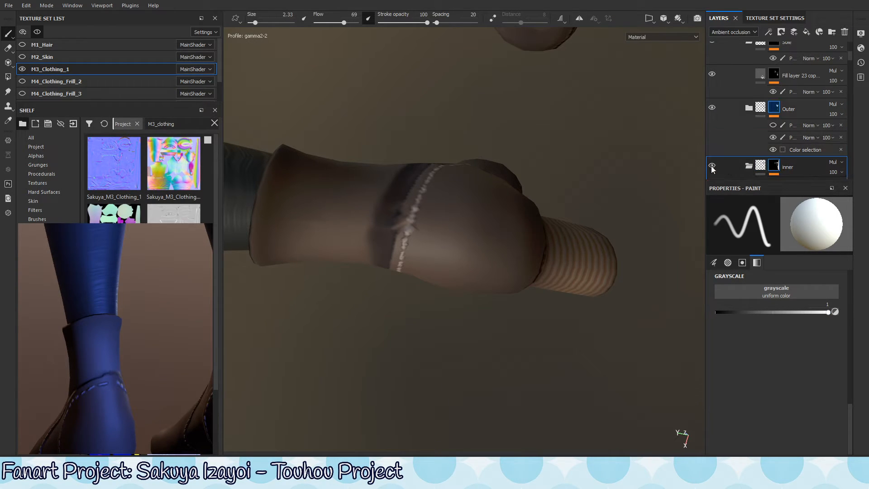
click(712, 165)
click(712, 165)
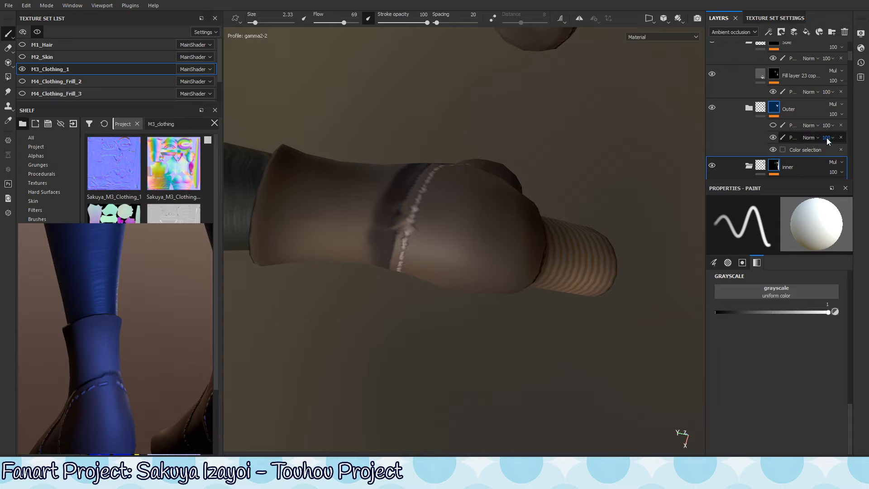
drag(851, 56, 851, 67)
scroll(852, 62, up, 3)
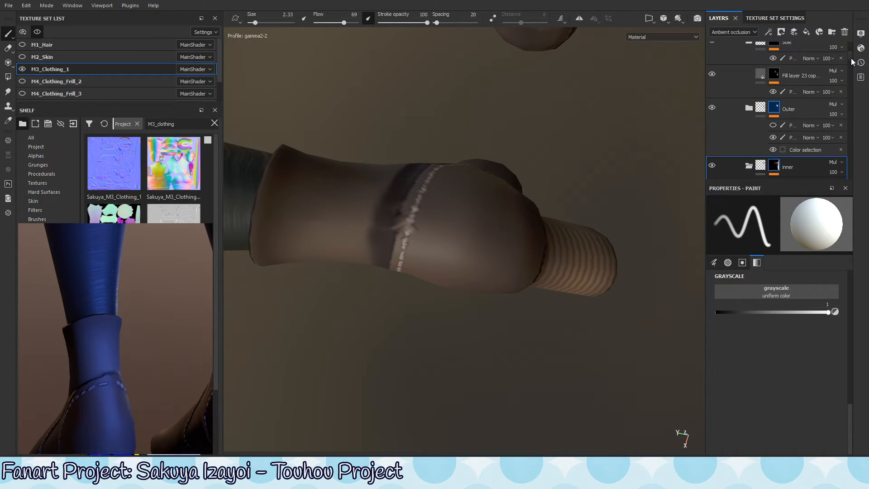
mouse_move(851, 58)
mouse_down()
mouse_move(849, 78)
mouse_move(849, 68)
mouse_up()
click(712, 89)
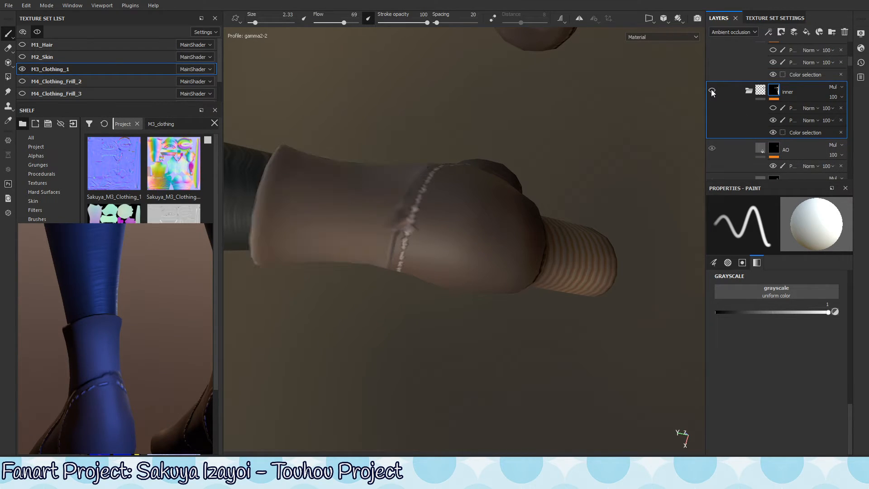
click(712, 90)
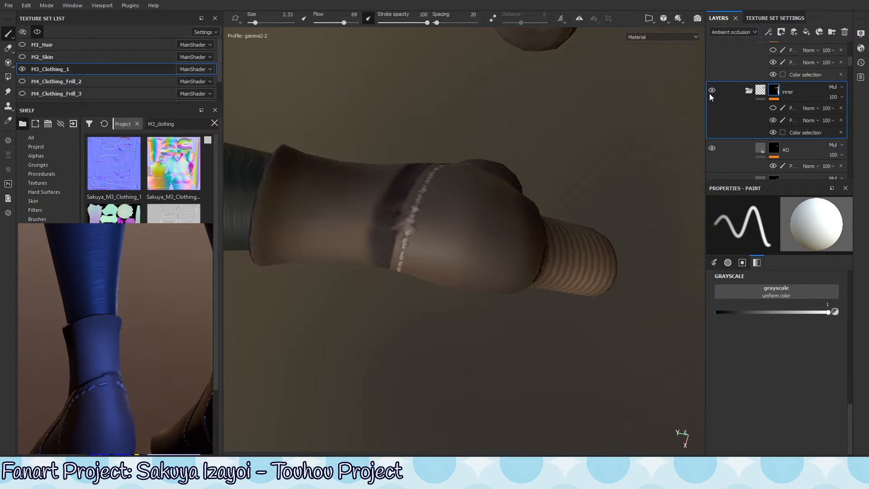
Step: Hide the lower paint effect in the inner folder's mask, leaving only its color selection active
click(774, 120)
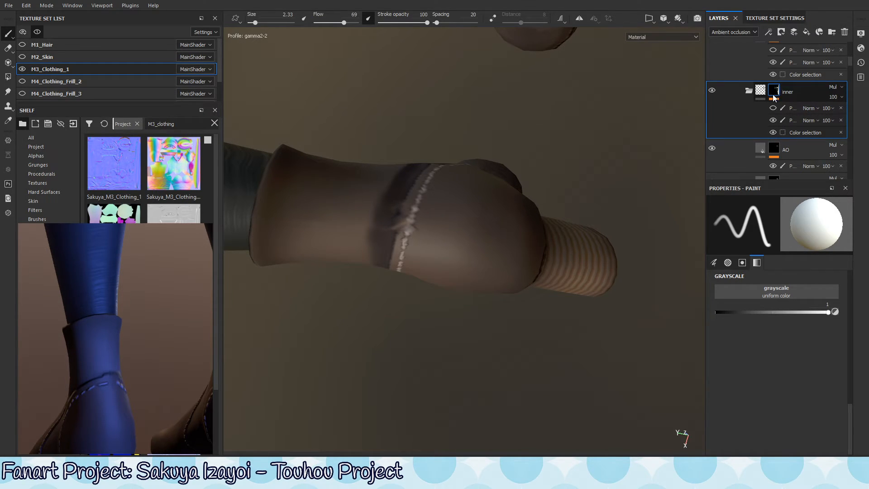
alt+drag(369, 234, 370, 223)
key(2)
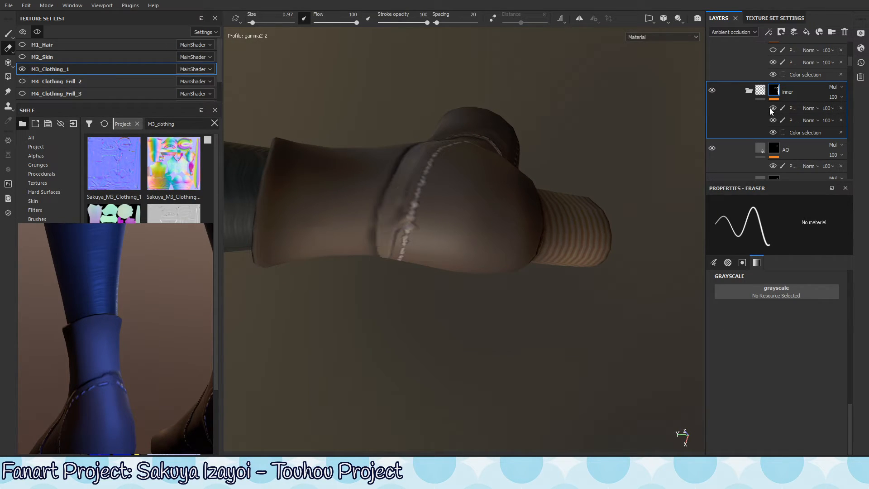
click(774, 132)
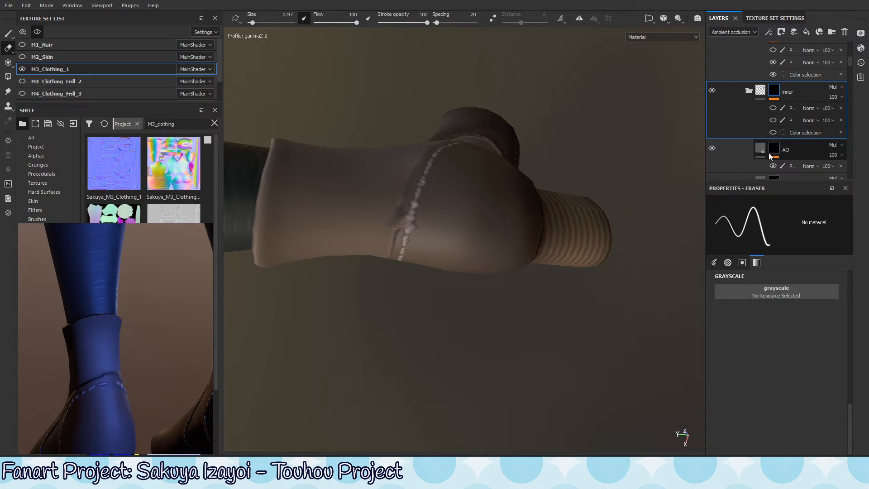
click(772, 132)
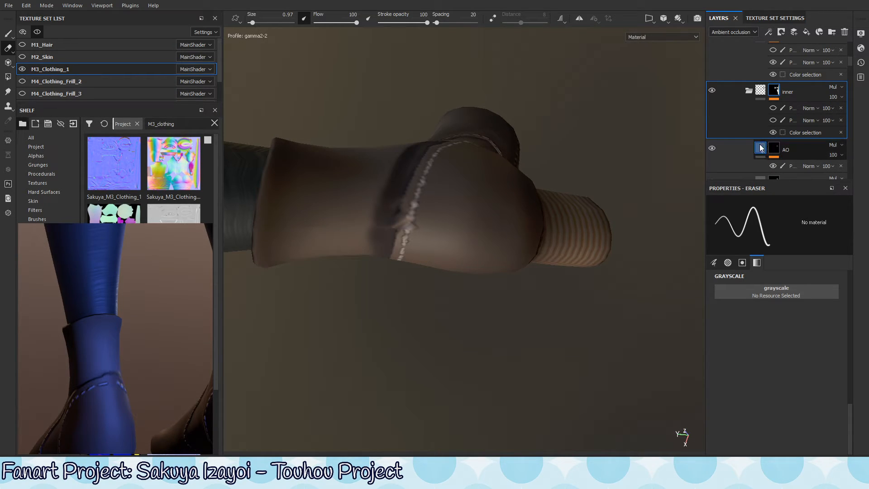
Step: Check the inner folder's color selection settings and isolated mask, and compare the boot with the folder toggled
click(811, 129)
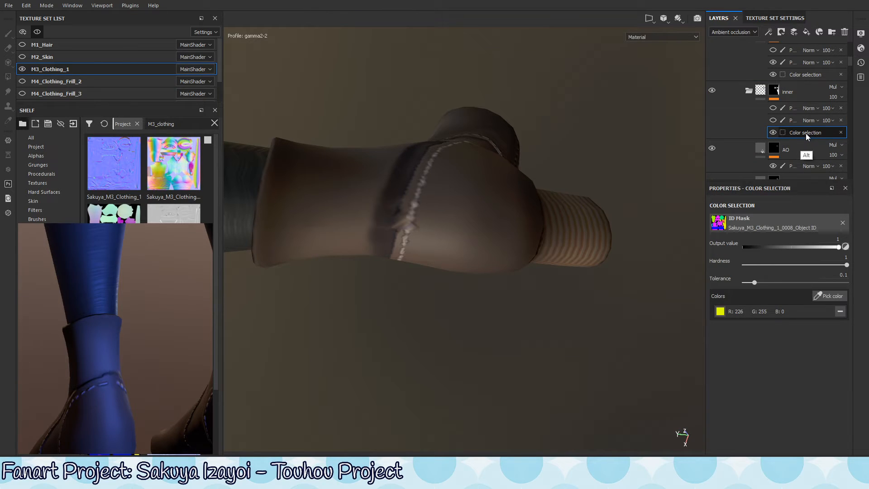
alt+click(772, 94)
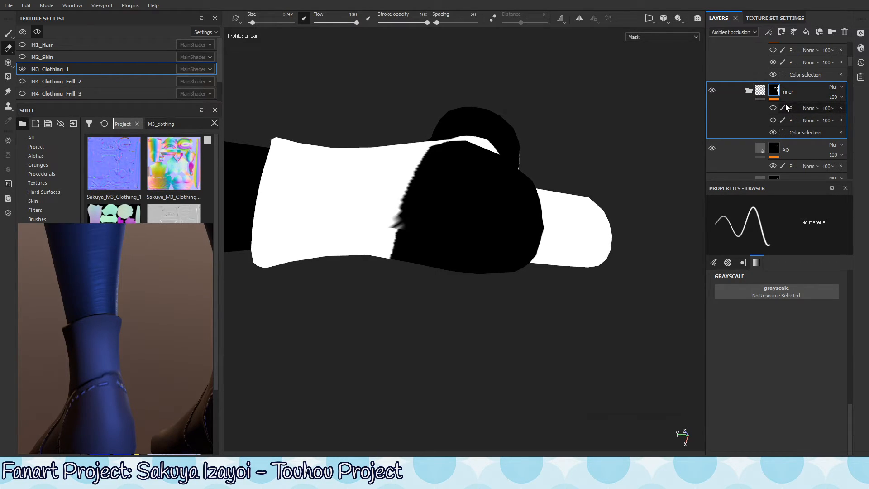
key(m)
click(712, 90)
click(712, 90)
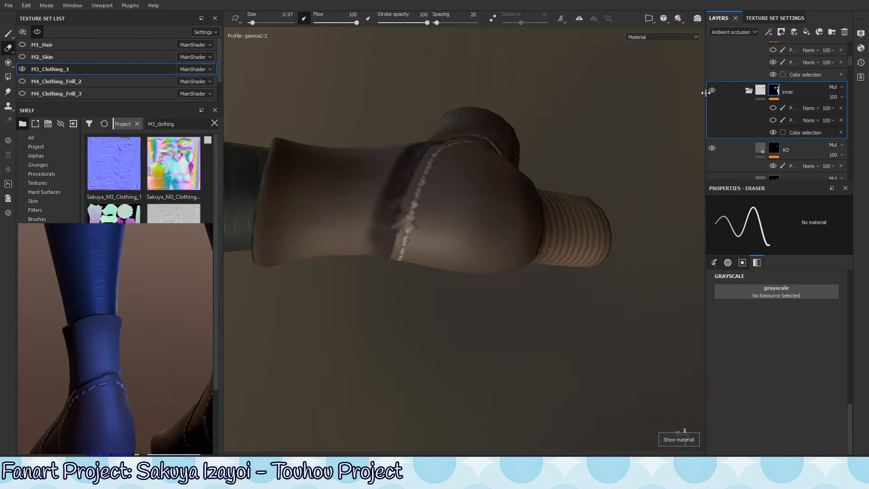
Step: View the mask and fill settings of the paint layer in the inner folder, and compare the boot with it toggled
click(749, 91)
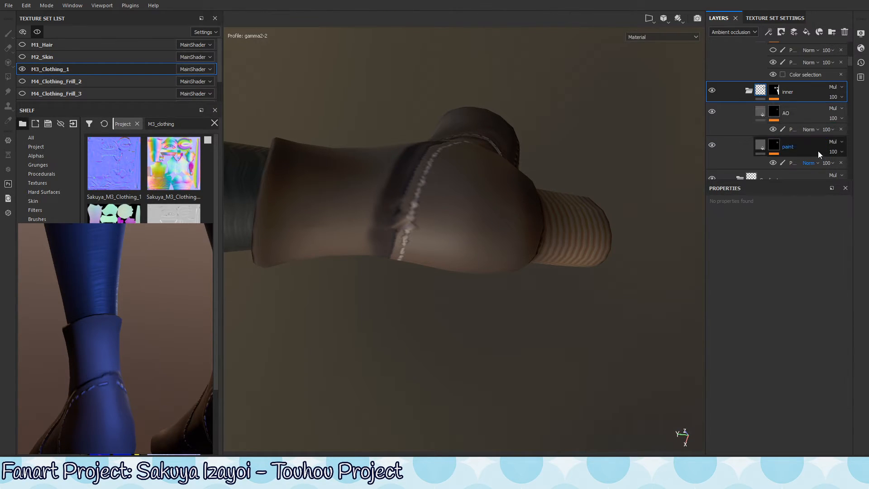
click(796, 149)
alt+click(773, 147)
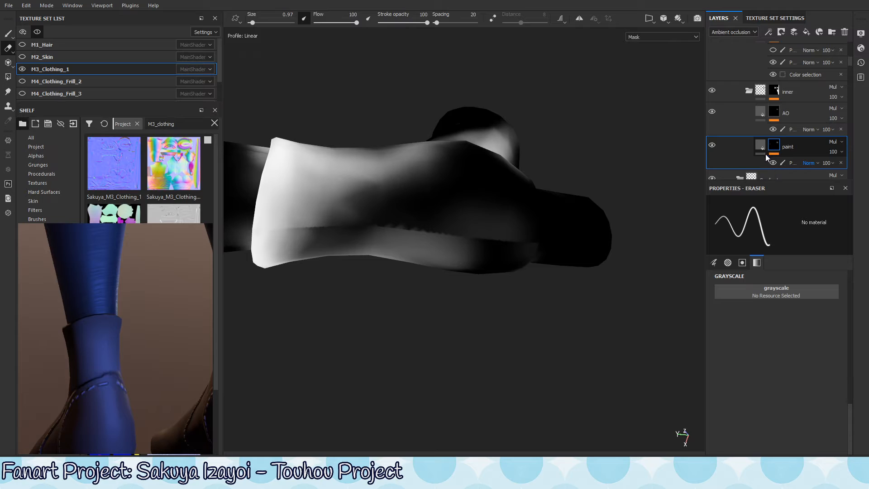
click(761, 145)
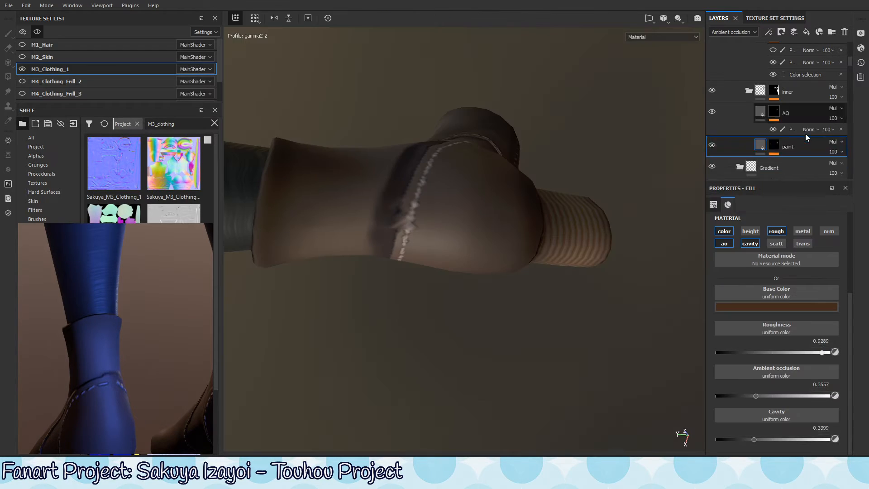
click(712, 145)
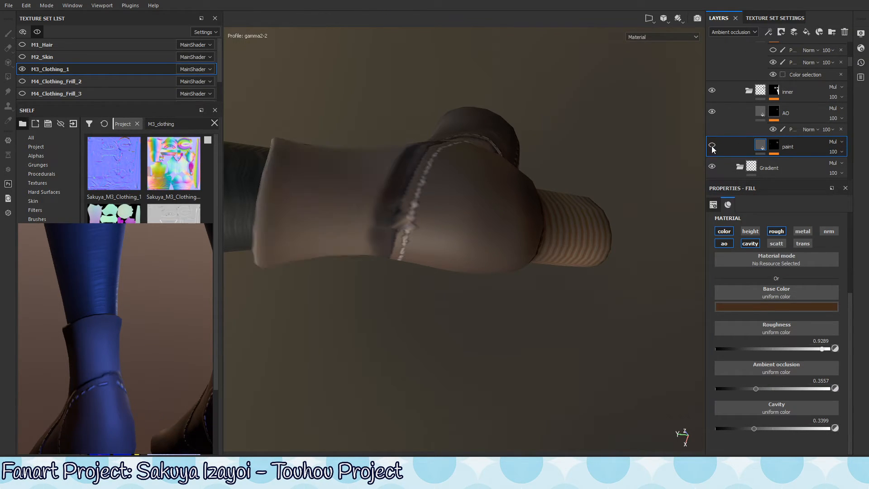
click(712, 145)
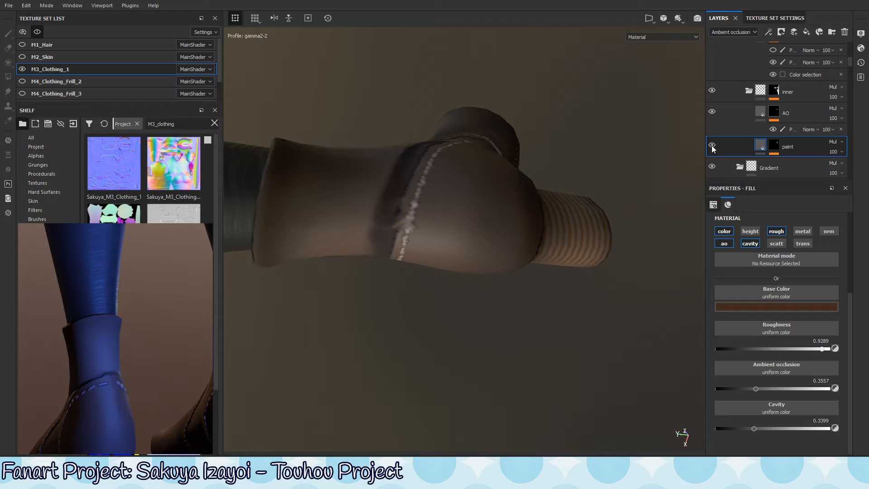
Step: Compare the boot with the inner folder's AO layer toggled and select that layer's mask
click(712, 112)
click(712, 111)
click(775, 112)
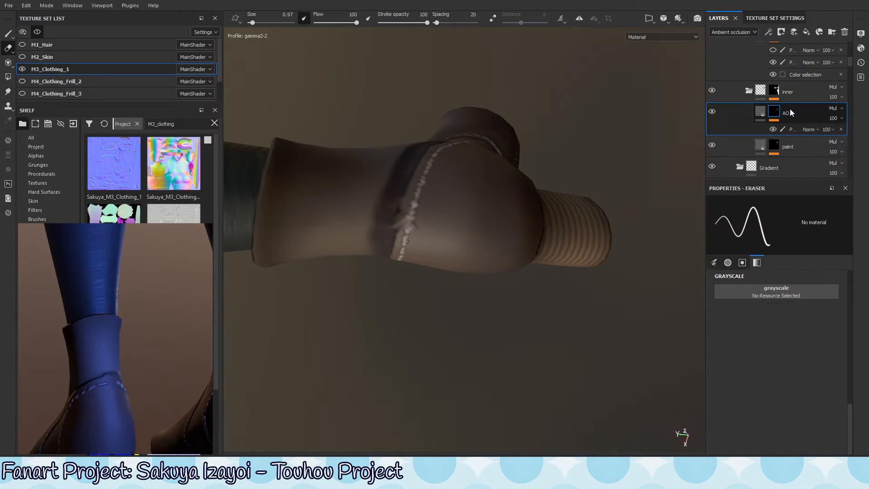
Step: Select the paint effect in the inner AO layer's mask and set up a black paint brush at size 7.21
click(773, 130)
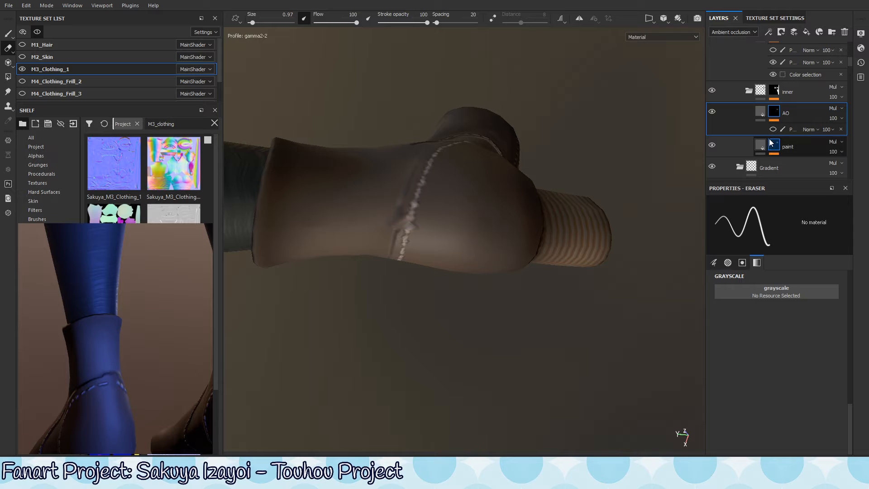
alt+drag(470, 172, 442, 197)
click(797, 128)
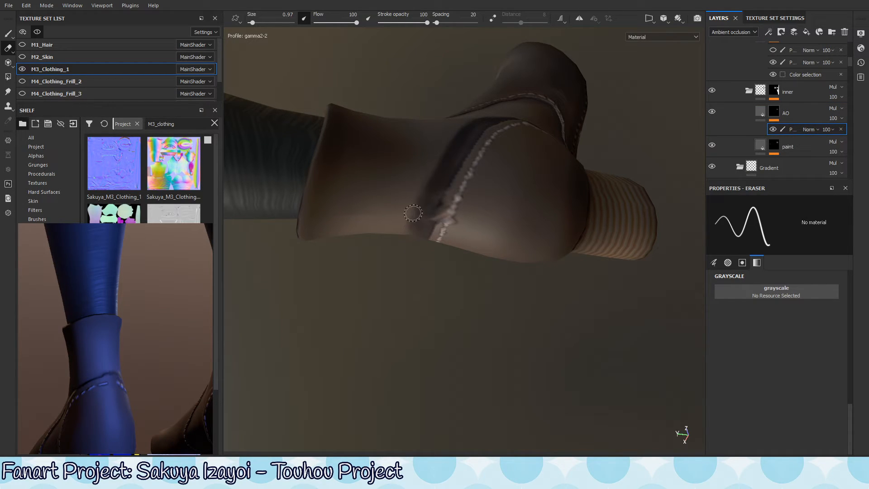
key(1)
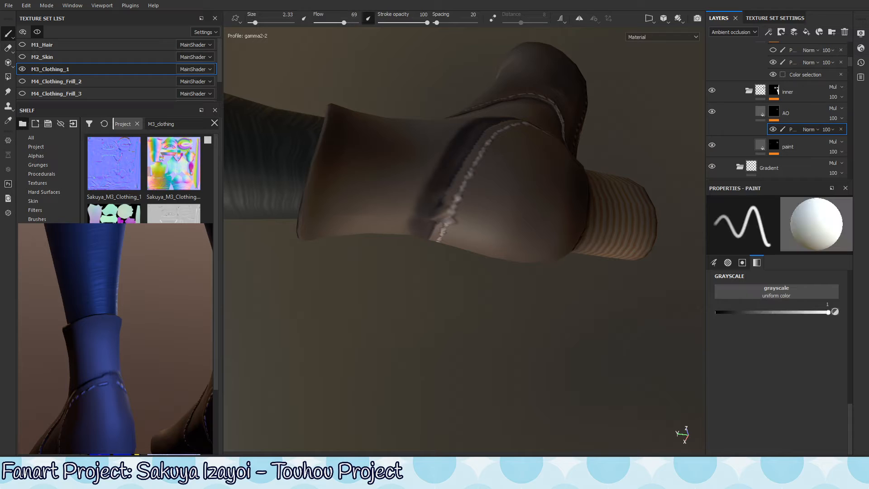
key(x)
ctrl+right_drag(429, 181, 408, 217)
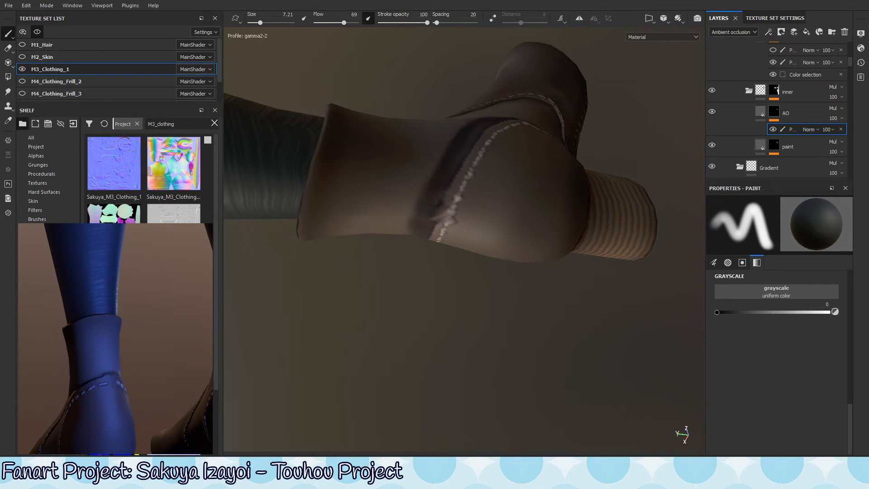
Step: Compare the boot with the AO mask's paint effect toggled and keep that effect selected
click(775, 110)
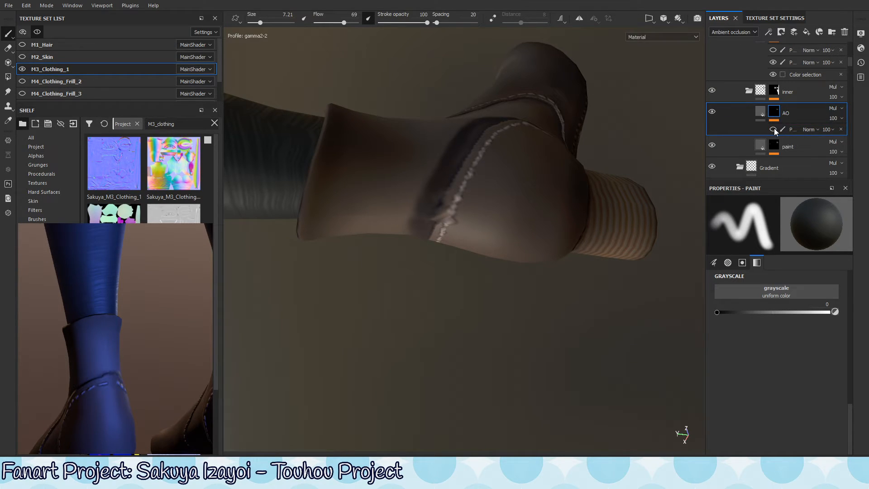
click(772, 129)
click(772, 129)
click(784, 129)
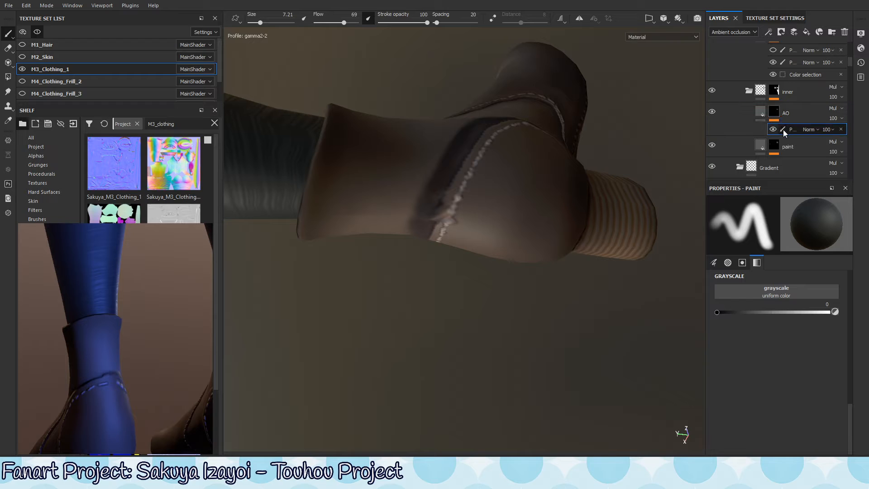
Step: Paint black in the AO mask with the brush reduced to size 4.05 to trim the wide dark shading beside the heel seams
mouse_move(478, 172)
alt+mouse_down()
mouse_move(486, 170)
mouse_move(464, 178)
mouse_move(543, 109)
mouse_move(412, 200)
mouse_move(398, 238)
alt+mouse_up()
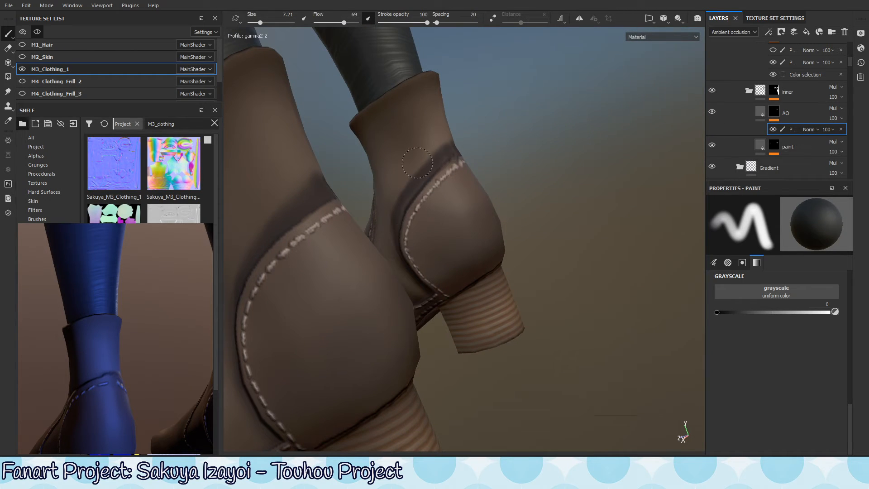
alt+drag(413, 175, 405, 211)
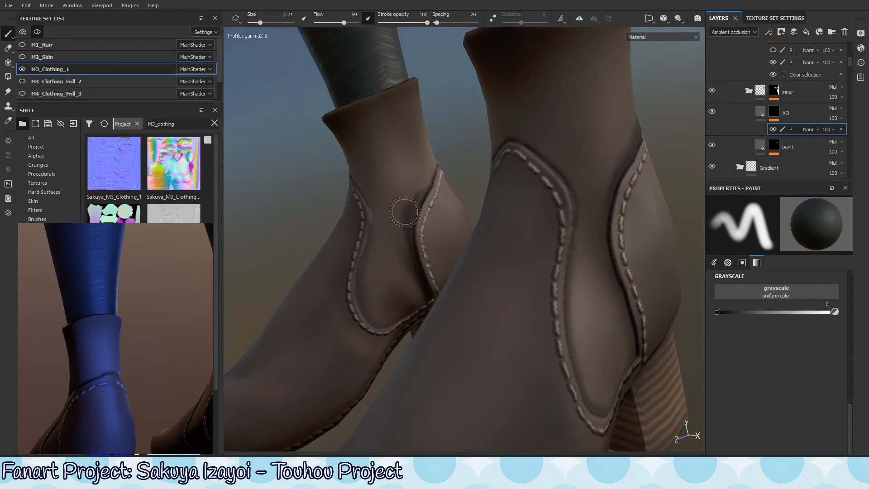
ctrl+right_drag(406, 206, 364, 234)
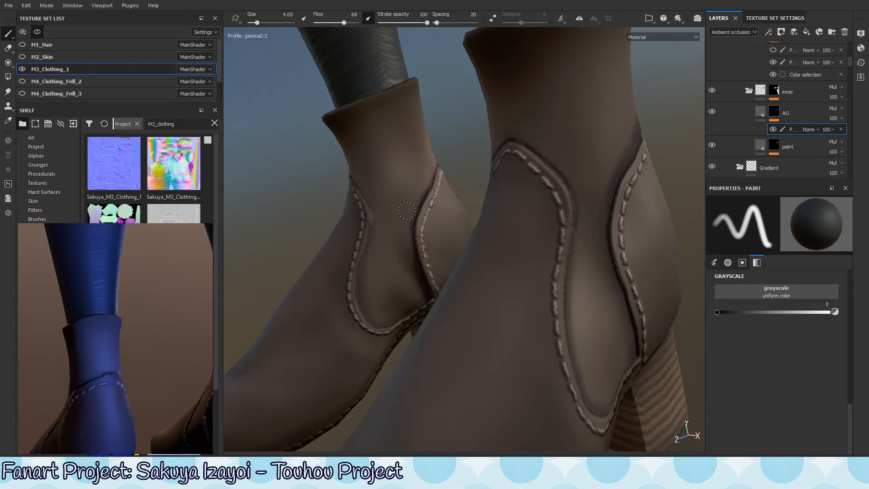
mouse_move(395, 305)
alt+mouse_down()
mouse_move(408, 237)
mouse_move(449, 240)
mouse_move(447, 178)
mouse_move(430, 166)
alt+mouse_up()
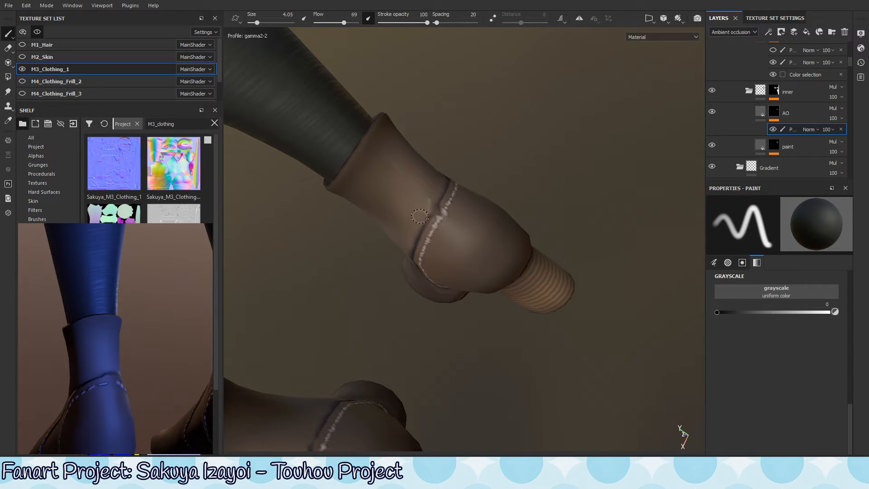
alt+drag(420, 217, 434, 226)
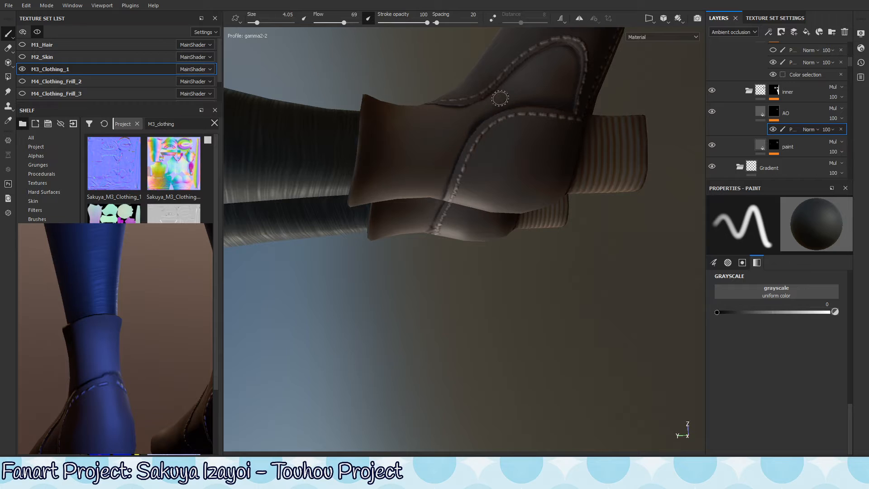
alt+drag(419, 218, 475, 153)
alt+middle_drag(475, 153, 442, 199)
shift+right_drag(486, 169, 527, 135)
alt+drag(441, 204, 446, 195)
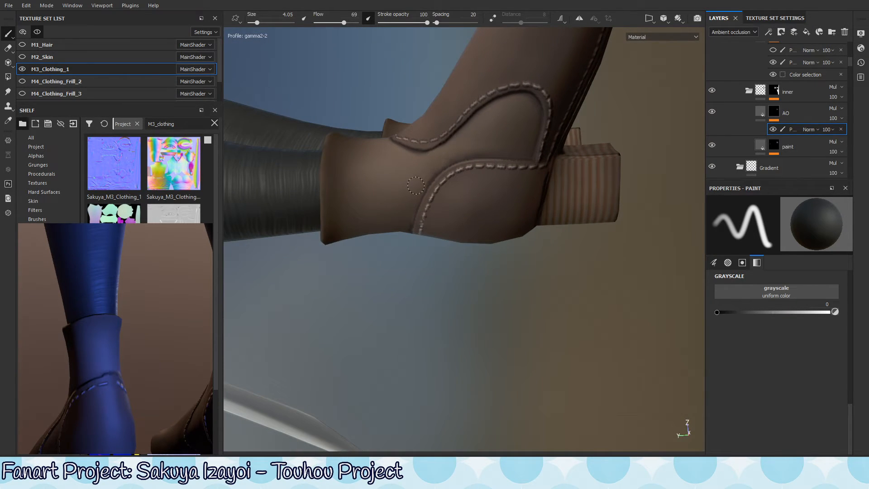
Step: Paint the AO mask along the heel panel seam with white at size 3 and flow 13, touching up with black
key(x)
ctrl+right_drag(458, 170, 446, 186)
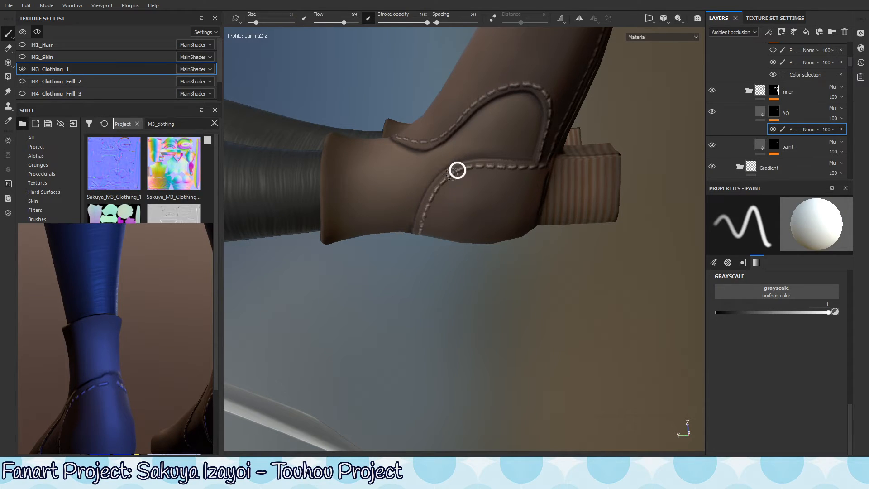
ctrl+drag(478, 177, 351, 254)
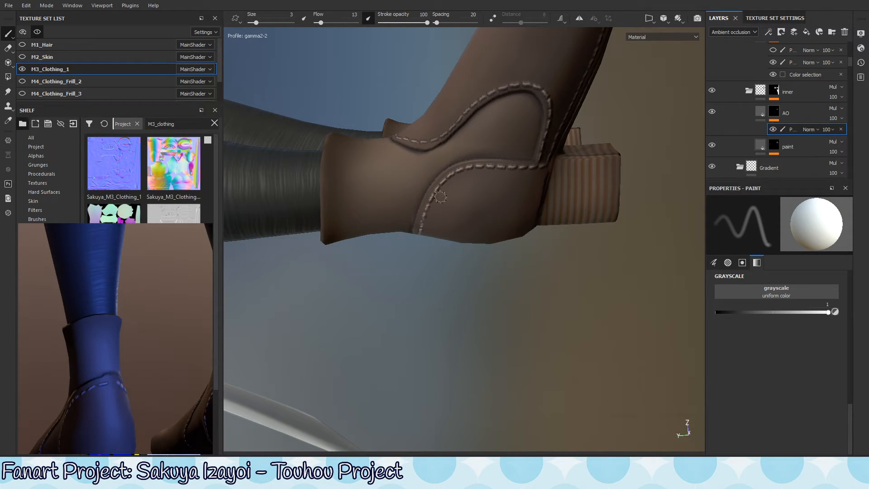
alt+drag(430, 219, 434, 196)
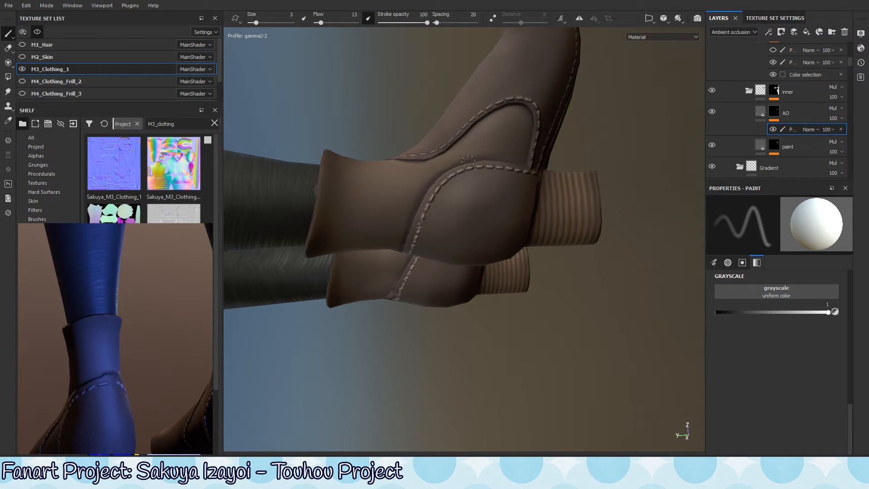
key(x)
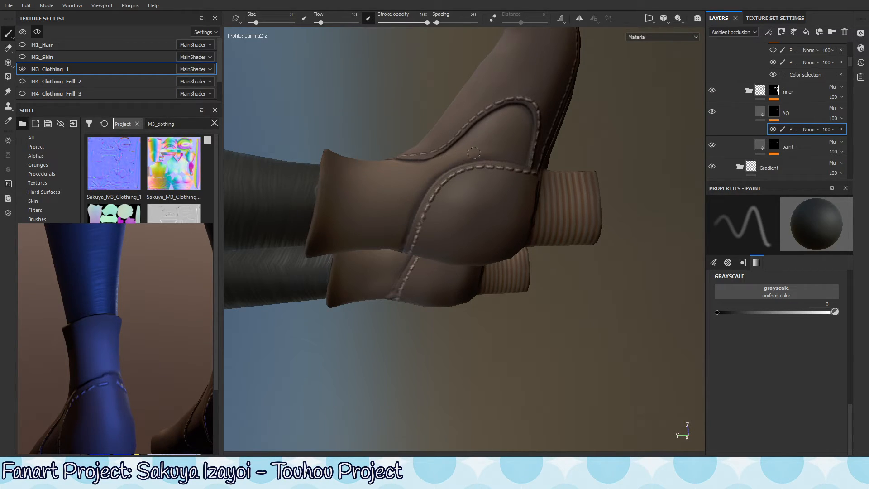
mouse_move(508, 181)
alt+mouse_down()
mouse_move(489, 192)
mouse_move(493, 183)
alt+mouse_up()
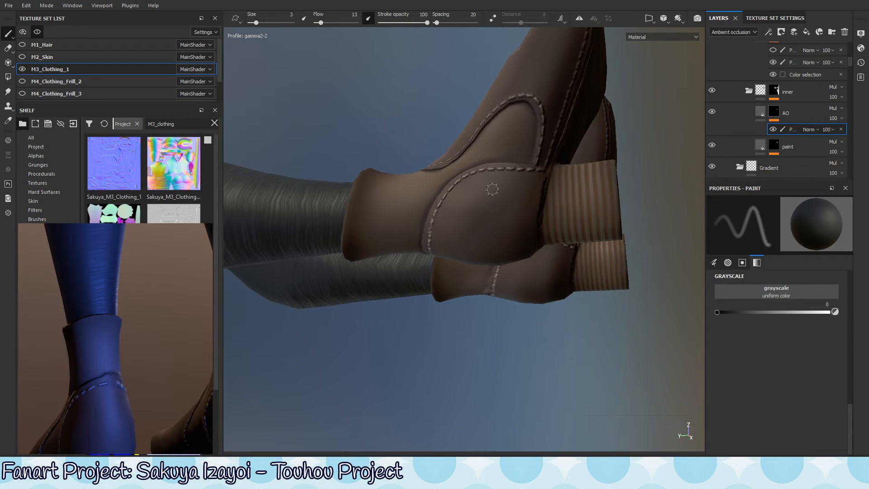
alt+drag(551, 127, 515, 192)
Step: Paint soft white strokes in the AO mask along the side panel and front stitching seams to shade their edges
key(x)
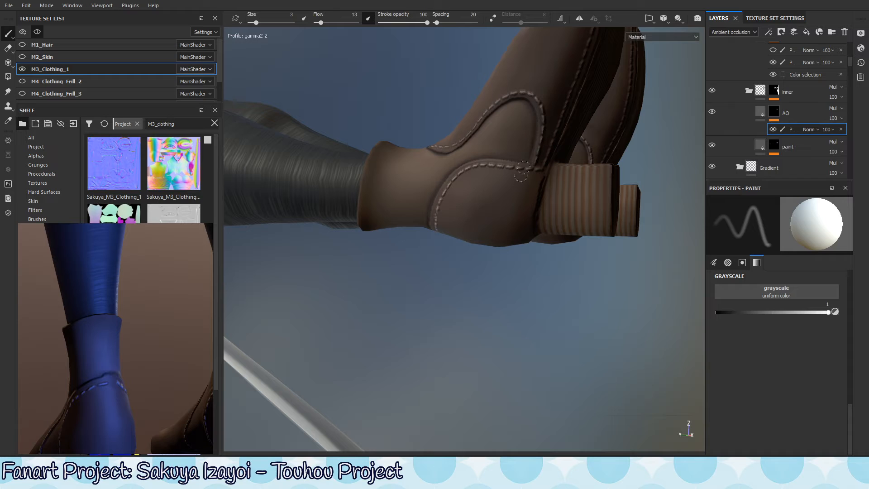
alt+drag(525, 169, 538, 110)
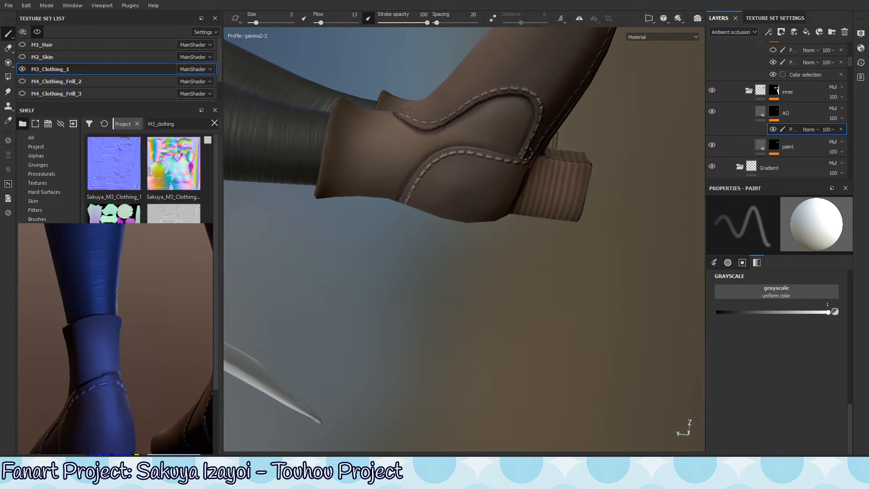
alt+drag(471, 86, 382, 87)
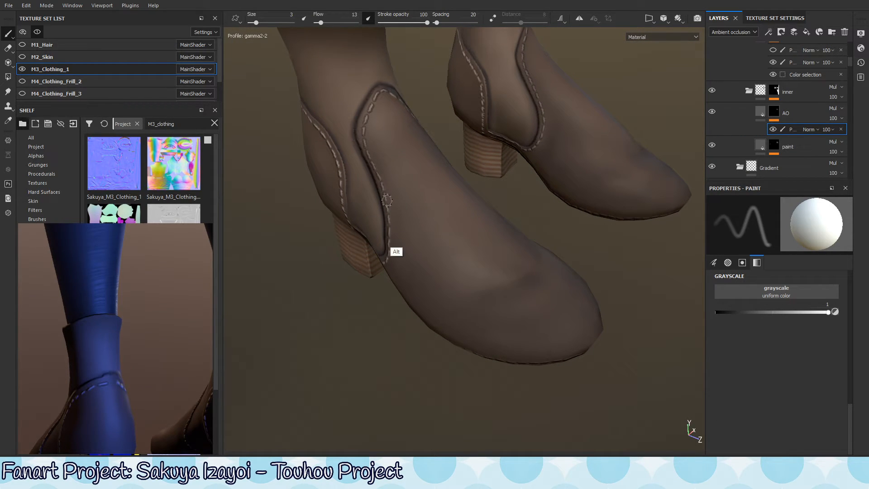
mouse_move(397, 227)
alt+mouse_down()
mouse_move(416, 162)
mouse_move(396, 128)
mouse_move(358, 162)
mouse_move(380, 163)
mouse_move(379, 149)
alt+mouse_up()
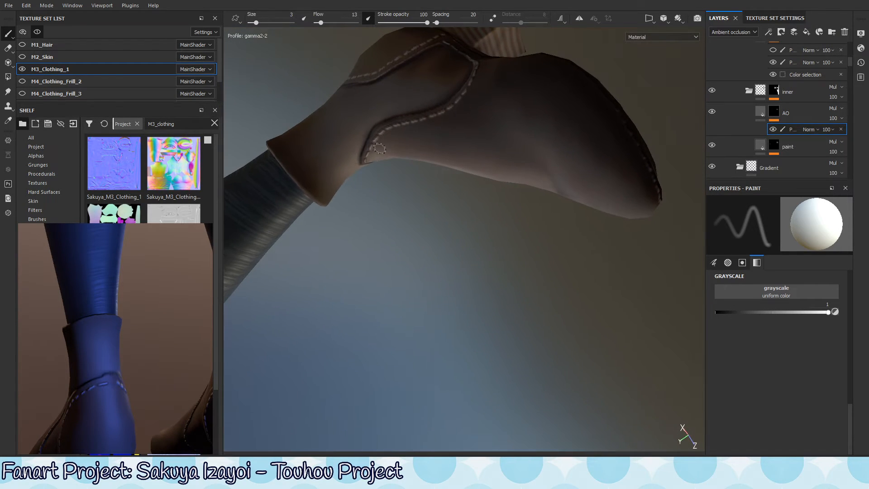
mouse_move(373, 129)
shift+right_down()
mouse_move(435, 145)
mouse_move(368, 148)
shift+right_up()
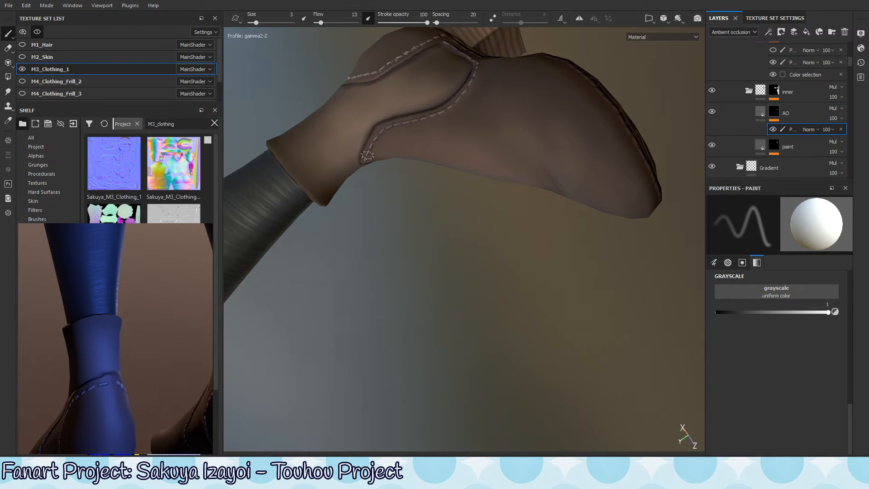
mouse_move(448, 115)
alt+mouse_down()
mouse_move(464, 128)
mouse_move(456, 209)
alt+mouse_up()
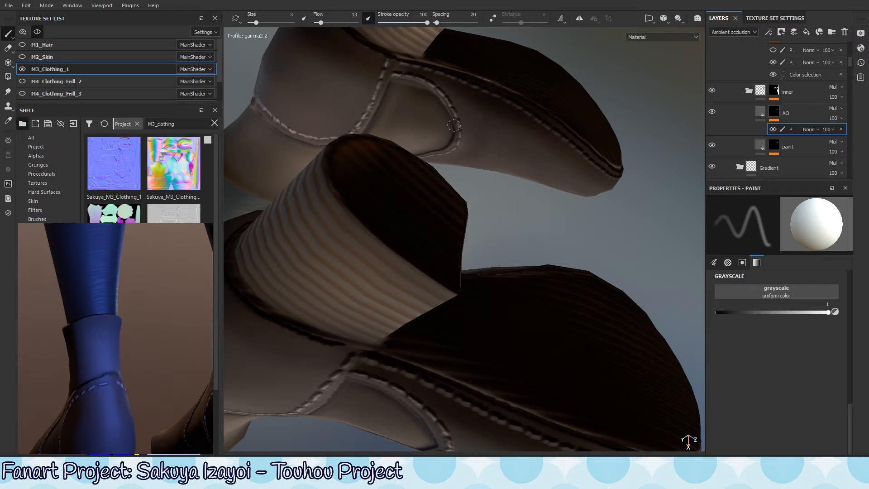
mouse_move(446, 132)
alt+mouse_down()
mouse_move(403, 77)
mouse_move(396, 151)
mouse_move(461, 205)
mouse_move(402, 179)
mouse_move(364, 91)
mouse_move(325, 130)
alt+mouse_up()
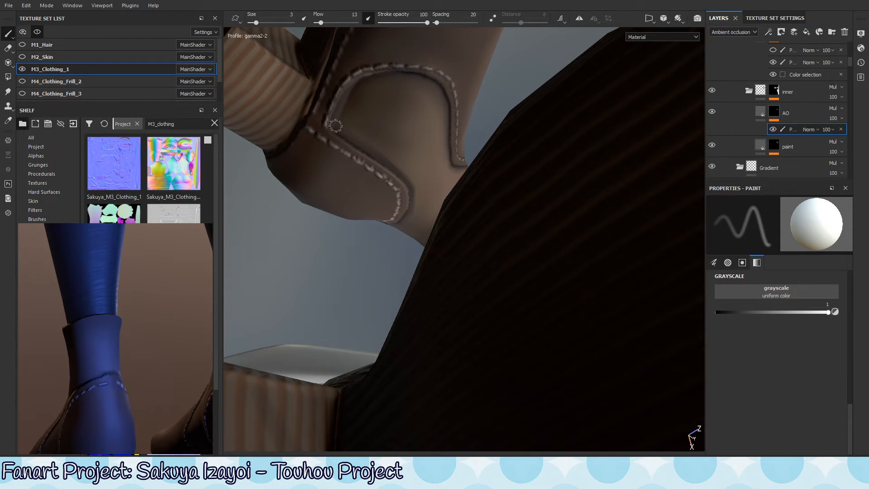
alt+right_drag(331, 119, 339, 103)
Step: Paint white in the AO mask along the back heel seams for continuous shading, and check both heels
mouse_move(295, 393)
alt+mouse_down()
mouse_move(296, 378)
mouse_move(355, 306)
mouse_move(378, 213)
mouse_move(376, 258)
alt+mouse_up()
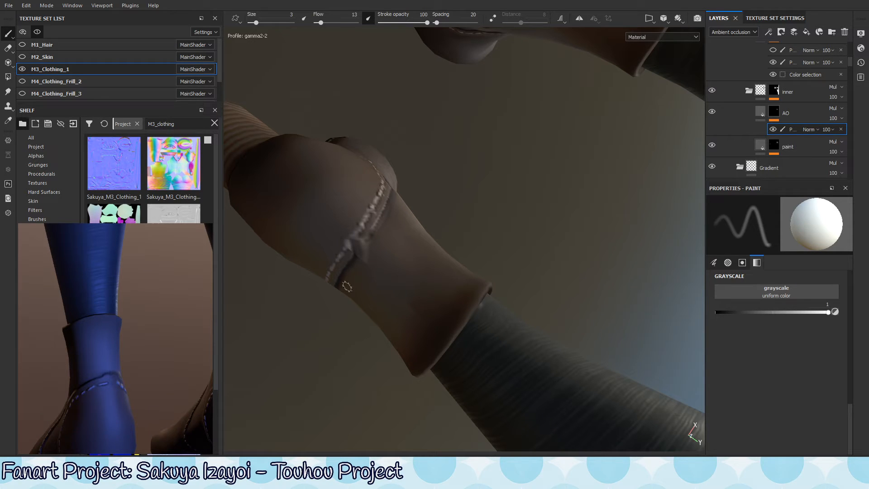
alt+drag(520, 180, 346, 316)
mouse_move(369, 278)
alt+mouse_down()
mouse_move(456, 226)
mouse_move(388, 272)
mouse_move(430, 159)
mouse_move(423, 213)
alt+mouse_up()
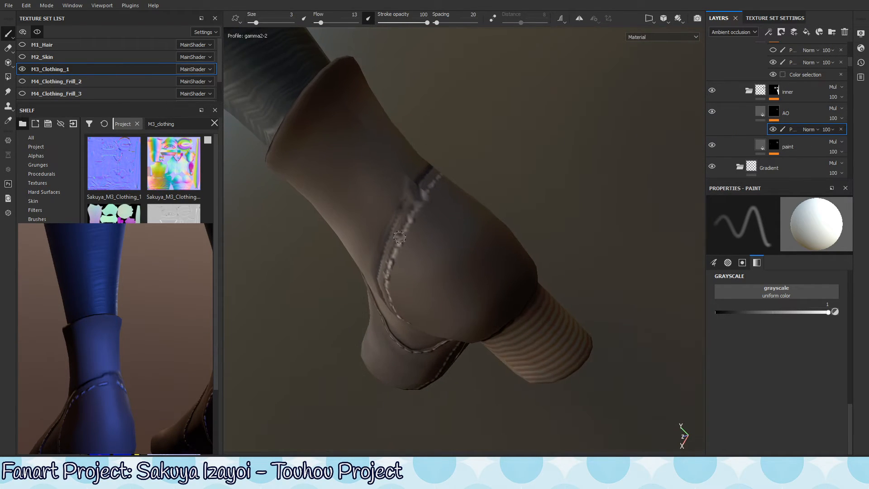
shift+right_drag(423, 198, 448, 200)
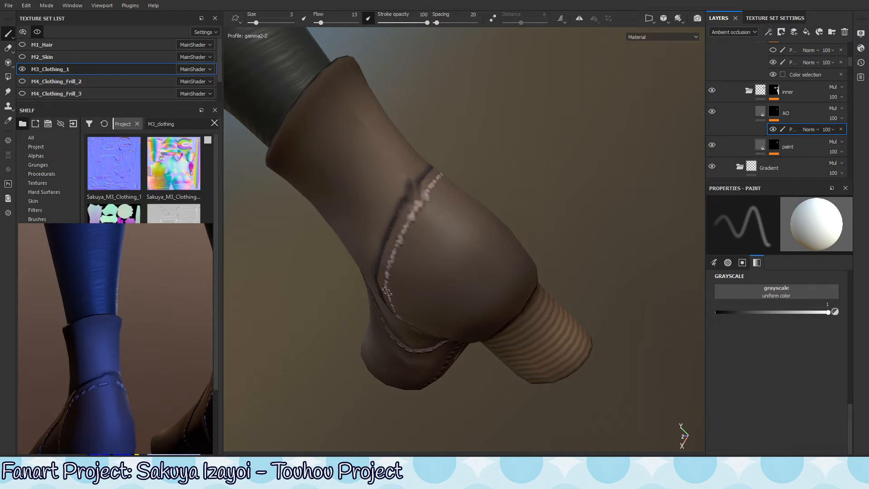
alt+drag(438, 199, 431, 220)
alt+right_drag(492, 221, 217, 344)
alt+right_drag(565, 194, 231, 406)
alt+drag(481, 317, 584, 259)
alt+right_drag(582, 240, 850, 216)
alt+drag(679, 227, 566, 249)
alt+right_drag(567, 249, 700, 241)
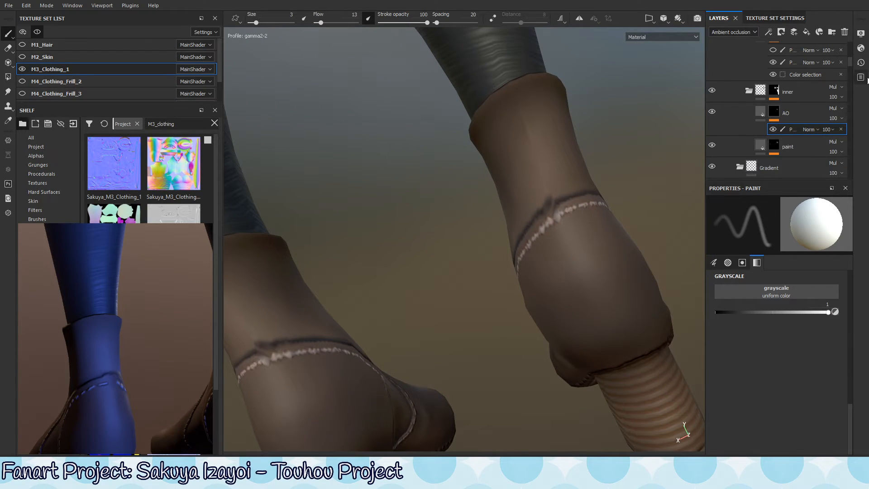
Step: Select the lower paint effect in the ShoeOver folder's mask and compare the boots with the folder toggled
scroll(852, 61, up, 3)
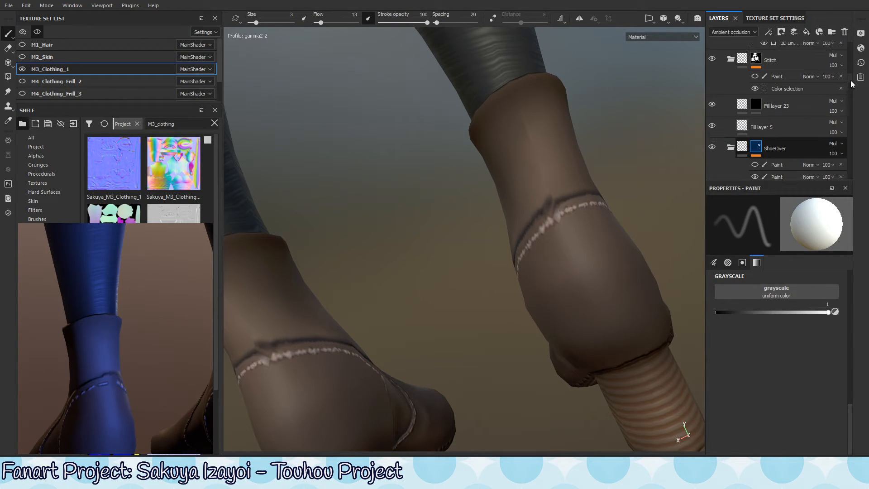
scroll(851, 84, down, 1)
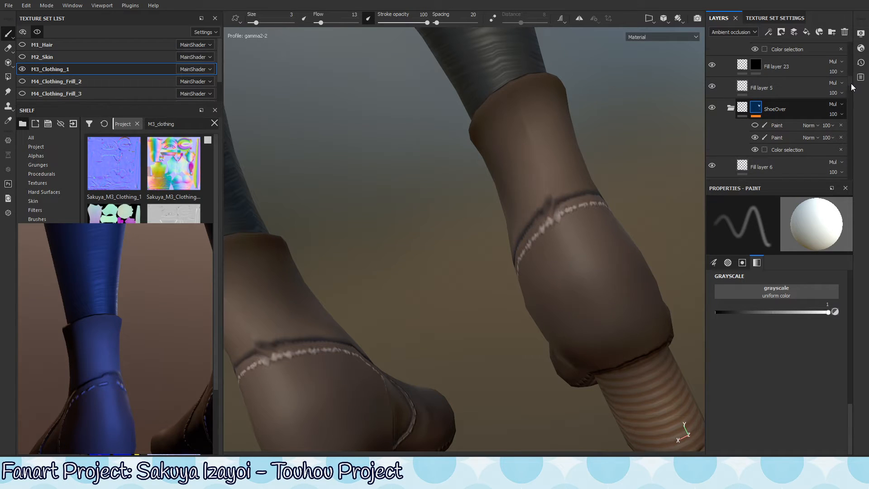
scroll(852, 83, down, 1)
click(783, 111)
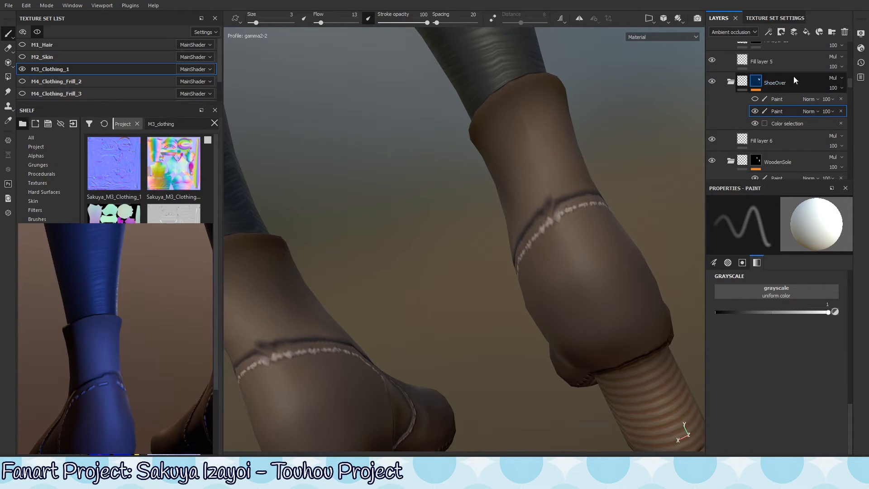
click(712, 82)
click(712, 81)
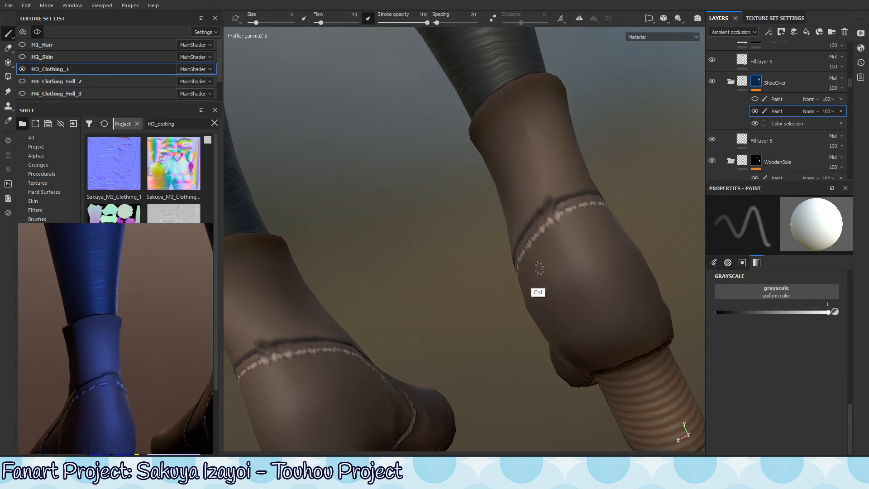
Step: Inspect the ShoeOver mask in isolation, reselect its lower paint effect and return to the material view
alt+click(755, 83)
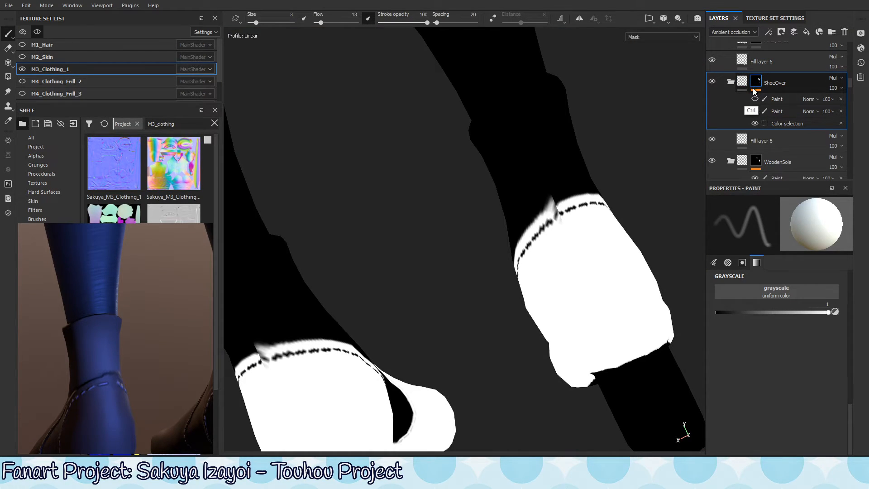
click(792, 111)
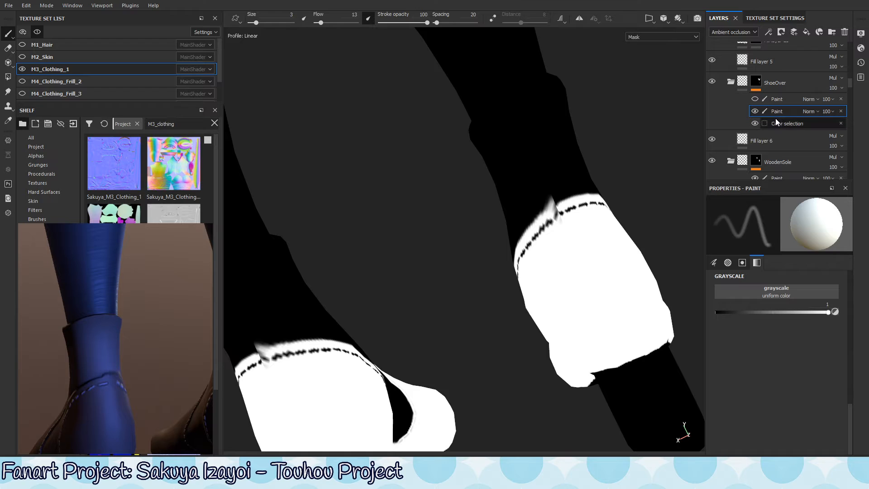
key(m)
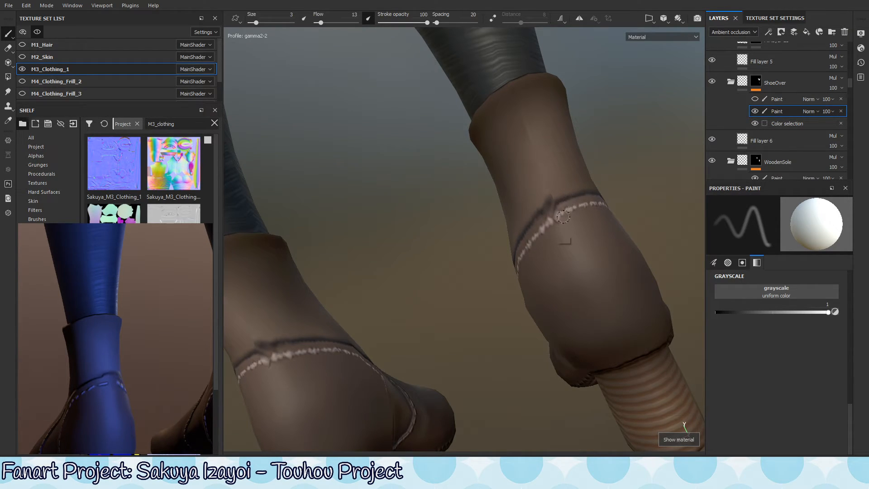
Step: Set the brush flow to 92 and inspect the stitched ankle seam on the back of the boots
click(565, 222)
ctrl+drag(568, 223, 589, 221)
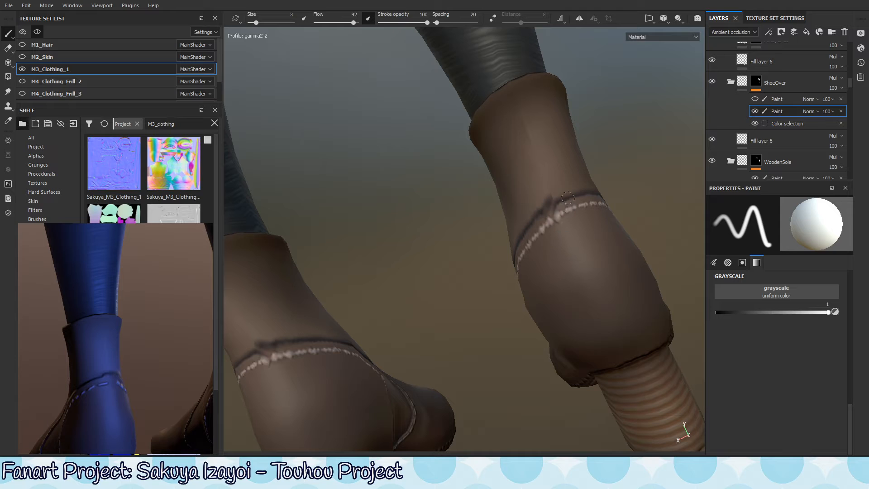
alt+drag(558, 216, 543, 252)
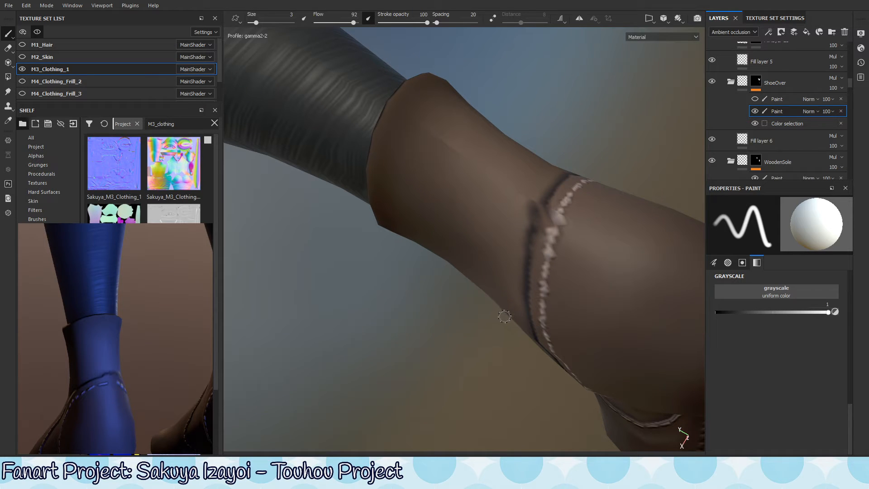
alt+drag(510, 284, 612, 203)
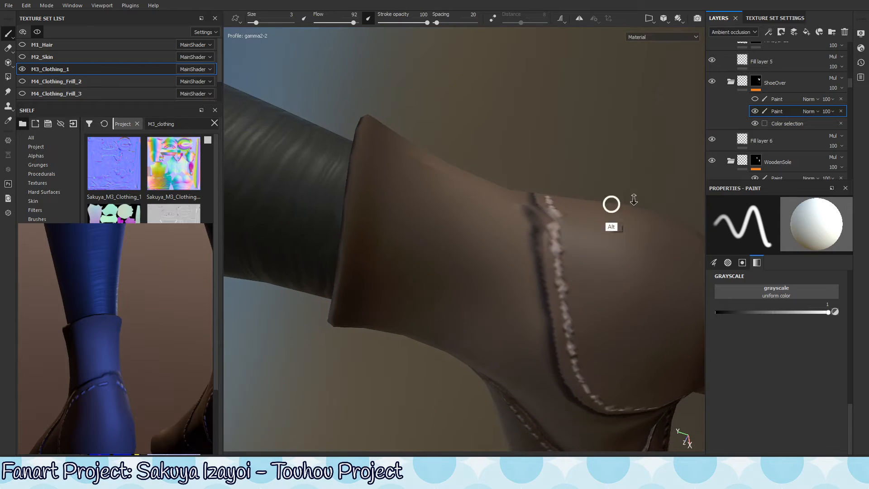
alt+right_drag(612, 204, 405, 281)
alt+right_drag(618, 236, 294, 336)
alt+drag(610, 218, 537, 258)
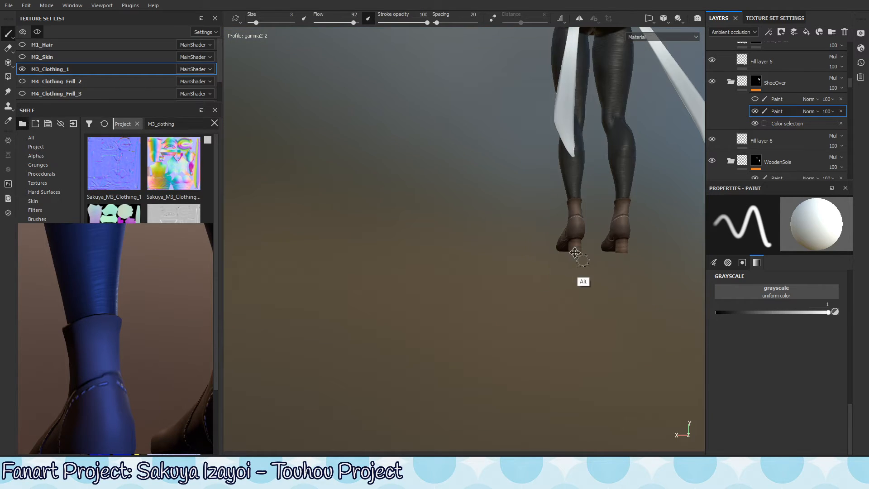
Step: Examine both boots from the side, back and front under changing light to judge the seam shading
alt+middle_drag(574, 254, 453, 313)
alt+right_drag(453, 312, 703, 248)
alt+drag(591, 253, 453, 213)
alt+right_drag(453, 212, 304, 229)
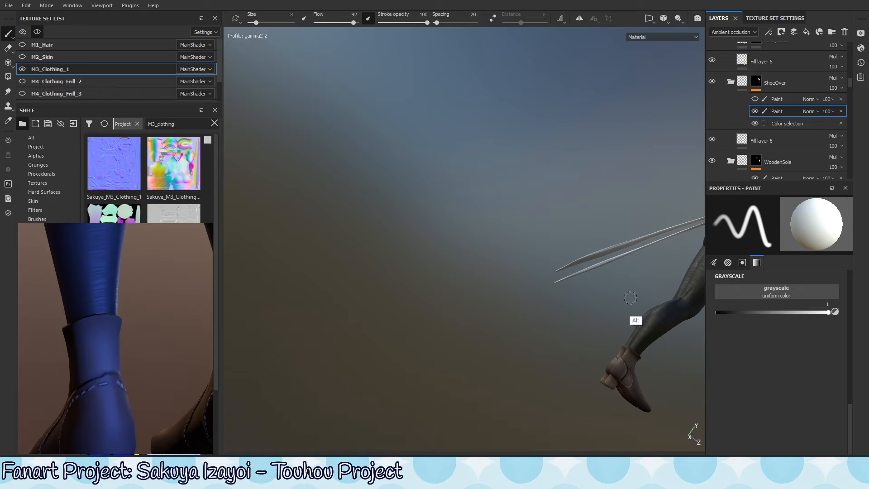
alt+middle_drag(630, 297, 454, 231)
alt+shift+drag(454, 231, 493, 232)
alt+right_drag(420, 264, 523, 277)
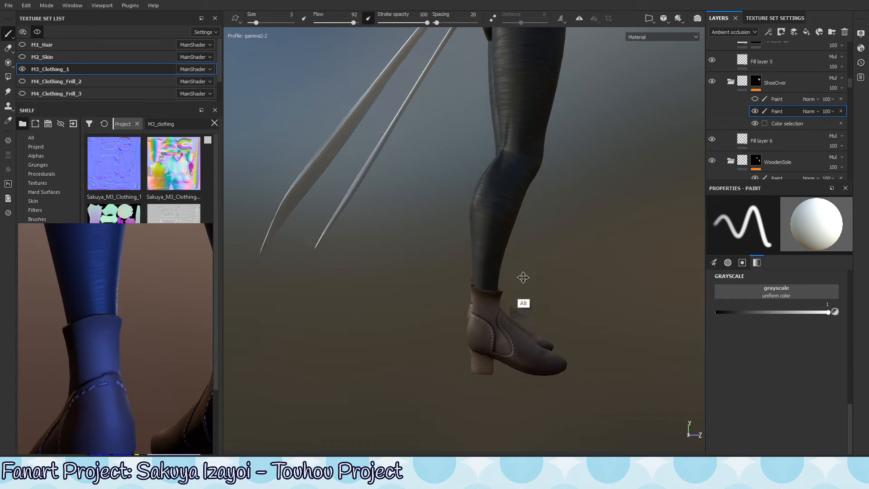
alt+middle_drag(523, 277, 460, 214)
alt+drag(460, 214, 504, 309)
shift+right_drag(505, 309, 614, 216)
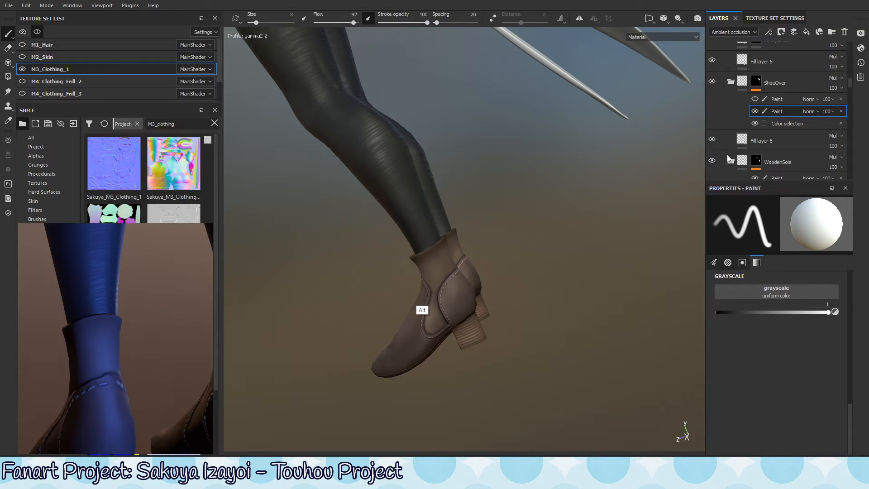
alt+drag(422, 287, 494, 272)
alt+middle_drag(576, 302, 557, 248)
mouse_move(574, 237)
shift+right_down()
mouse_move(557, 255)
mouse_move(574, 252)
shift+right_up()
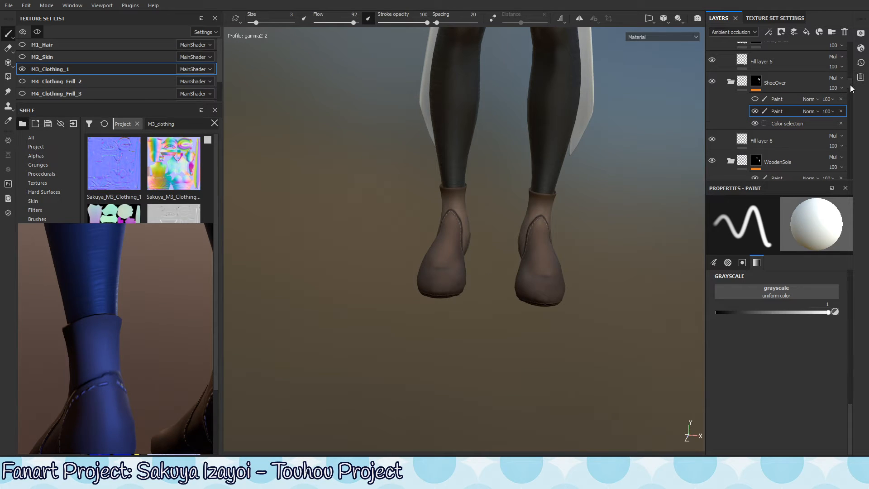
Step: Lower the opacity of the AO layer in the boots' inner folder to 47
scroll(852, 86, up, 10)
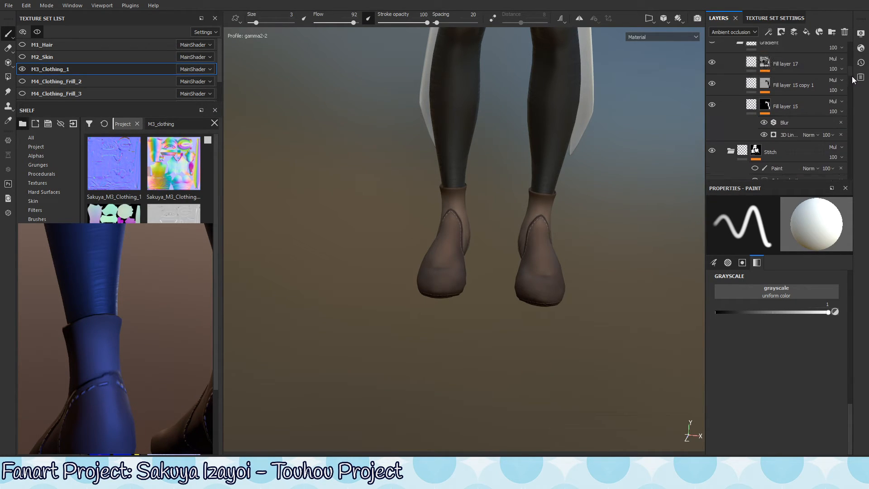
scroll(851, 77, up, 5)
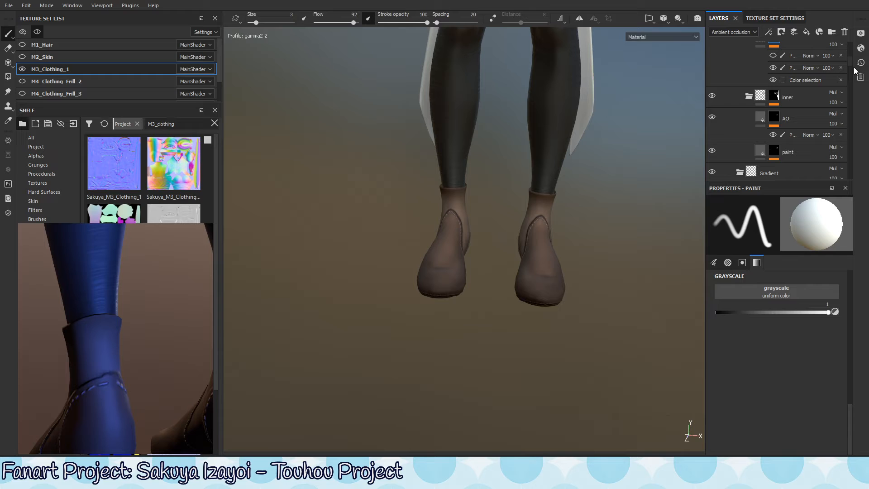
click(807, 113)
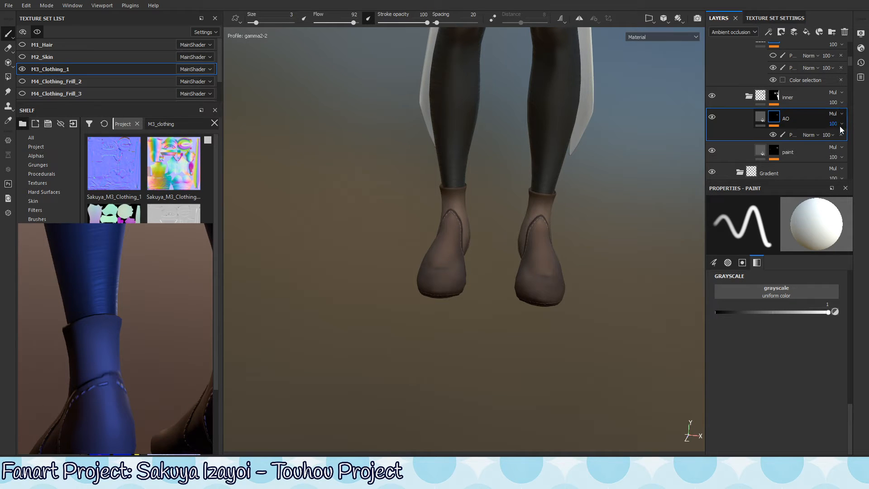
alt+drag(475, 237, 561, 235)
alt+right_drag(560, 235, 582, 235)
mouse_move(582, 235)
alt+mouse_down()
mouse_move(572, 234)
mouse_move(577, 243)
alt+mouse_up()
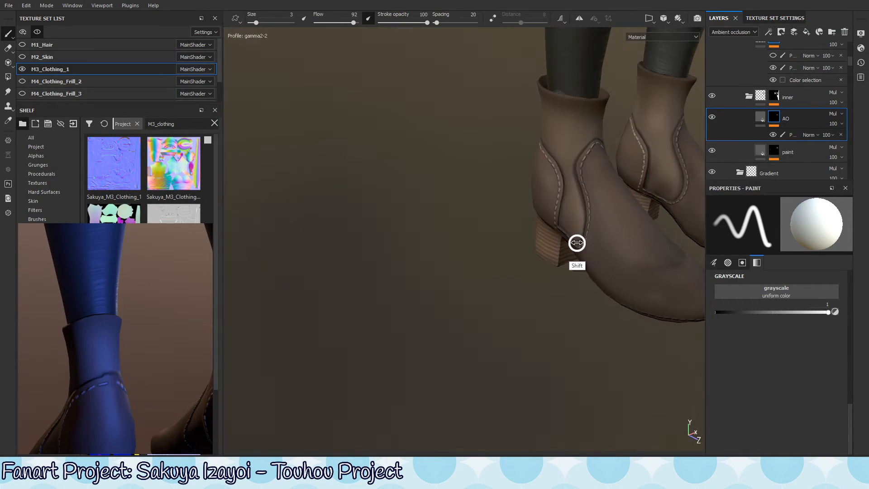
click(846, 125)
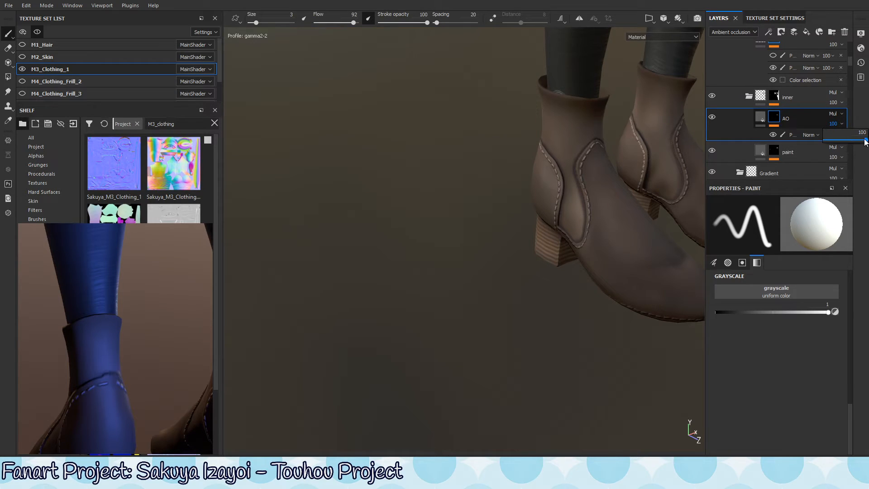
click(839, 139)
click(844, 143)
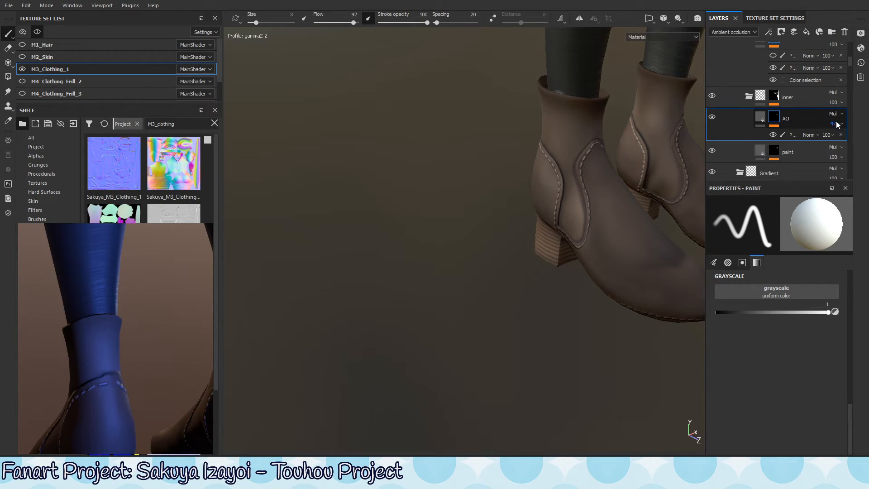
Step: Compare the boots with the inner folder's paint layer toggled and set that layer's opacity to 31
click(808, 151)
click(842, 148)
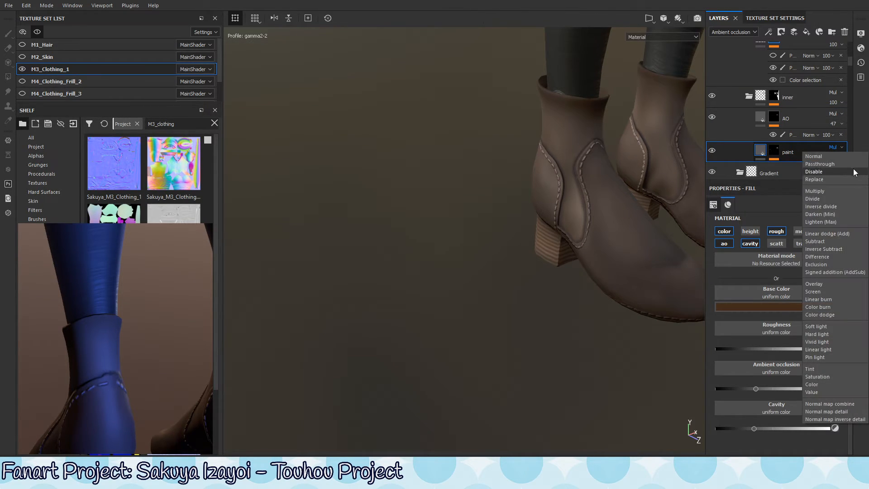
click(852, 140)
click(712, 151)
click(712, 151)
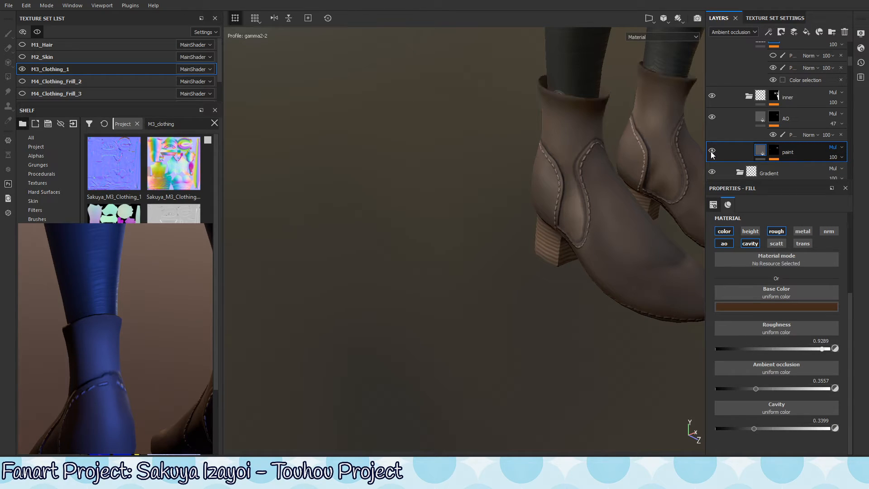
click(842, 157)
mouse_move(862, 173)
mouse_down()
mouse_move(822, 179)
mouse_move(837, 176)
mouse_up()
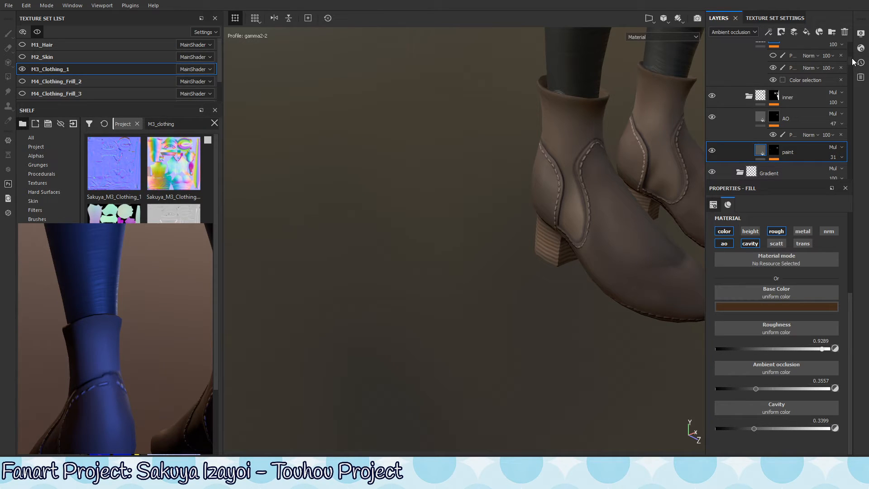
Step: Compare the boots with the inner folder hidden and shown
mouse_move(852, 58)
mouse_down()
mouse_move(853, 43)
mouse_move(851, 72)
mouse_move(852, 63)
mouse_up()
click(746, 113)
click(711, 109)
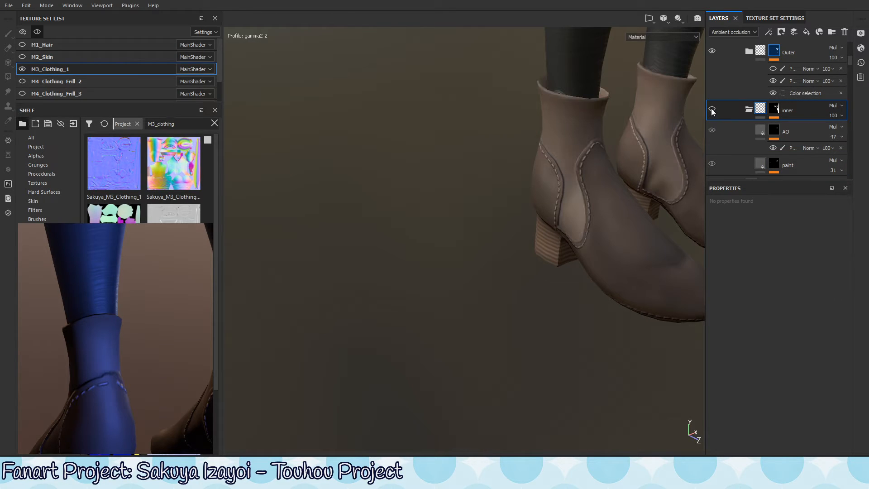
click(712, 109)
Step: Compare the boots with the Outer folder toggled and set the folder's opacity to 30
click(734, 51)
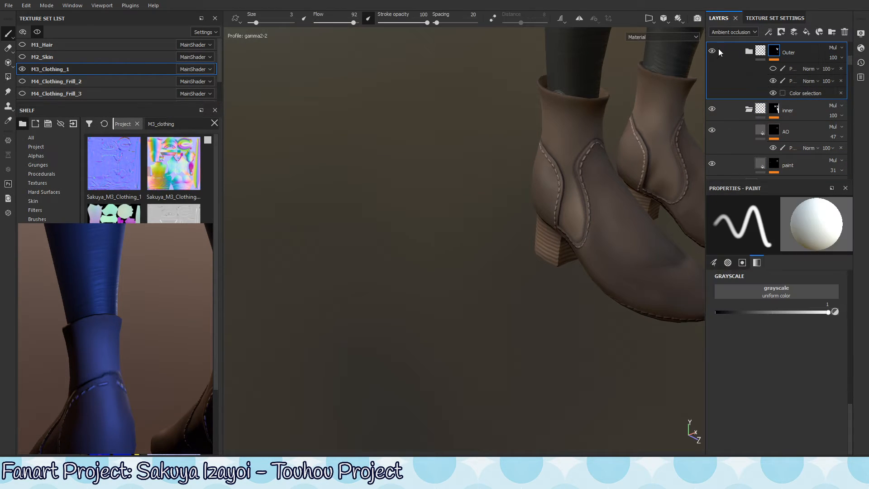
click(712, 50)
click(712, 50)
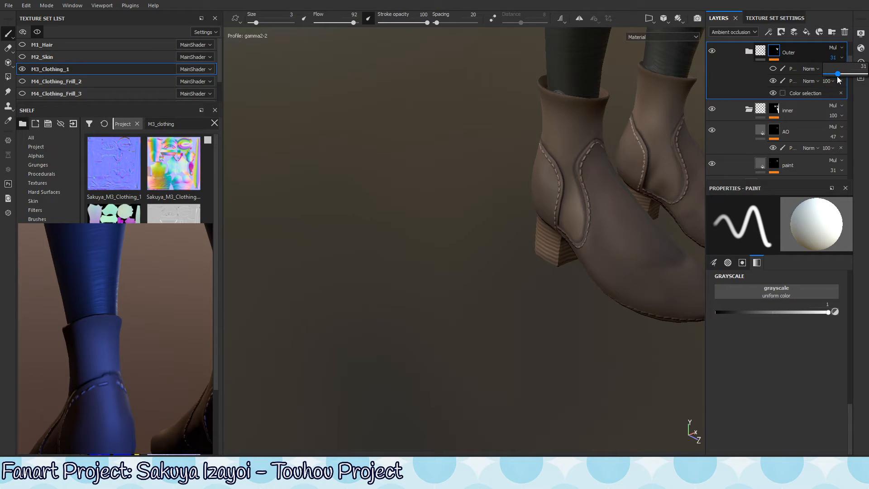
drag(838, 77, 837, 77)
alt+middle_drag(631, 143, 523, 218)
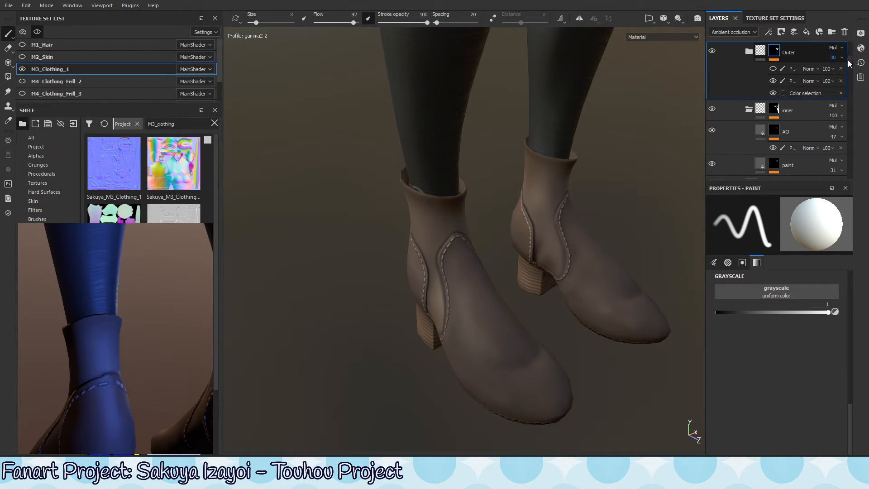
Step: Set the opacity of the Fill layer 23 copy above the Outer folder to 44
scroll(851, 62, up, 5)
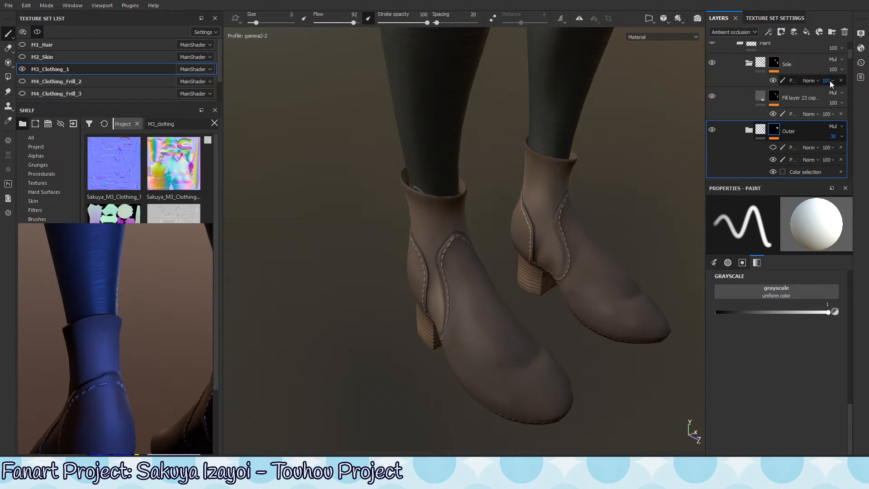
click(710, 90)
click(711, 95)
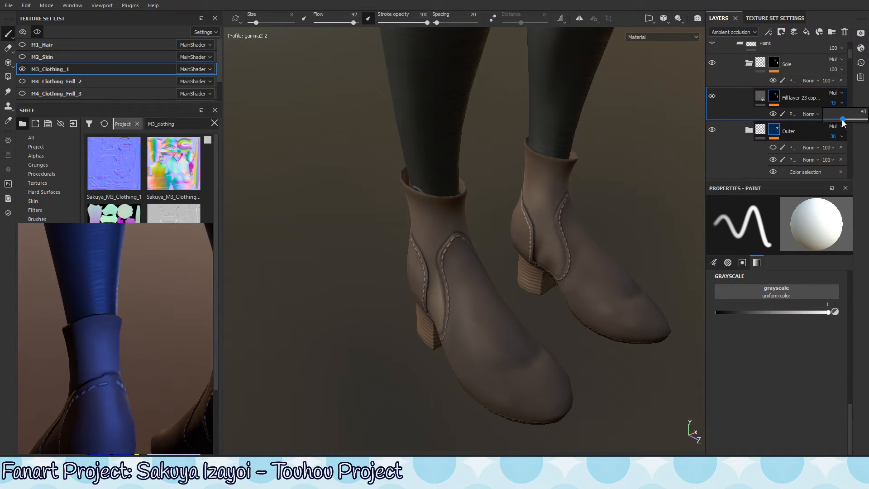
drag(843, 122, 844, 121)
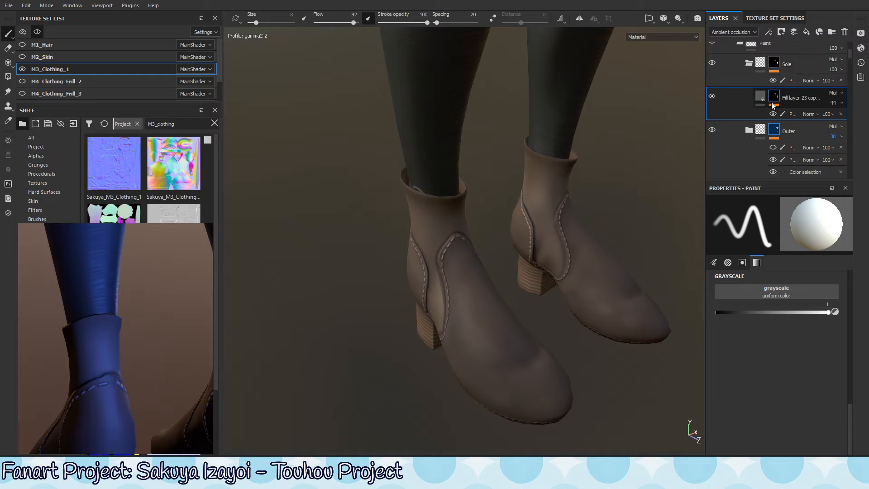
Step: Set the opacity of the Sole folder to 35
click(772, 62)
click(761, 61)
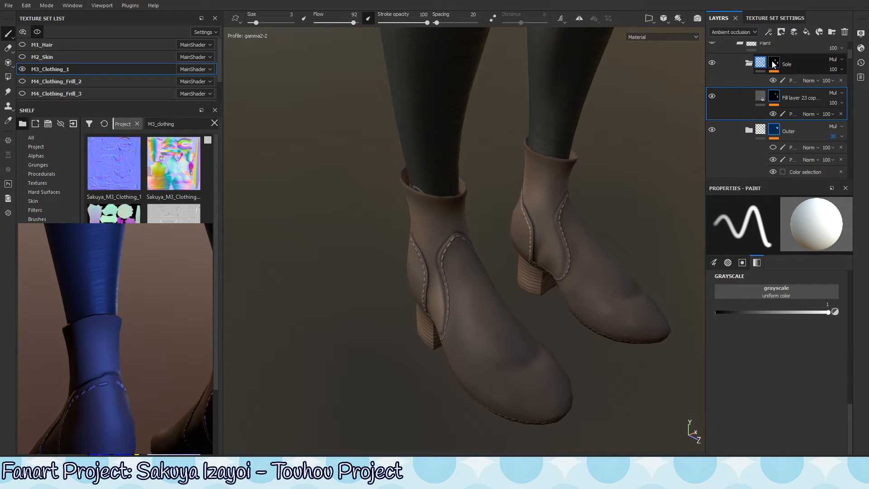
click(833, 70)
drag(866, 87, 839, 91)
Step: Examine the softened boot shading together with the full legs from several angles and under different lighting
drag(849, 50, 852, 36)
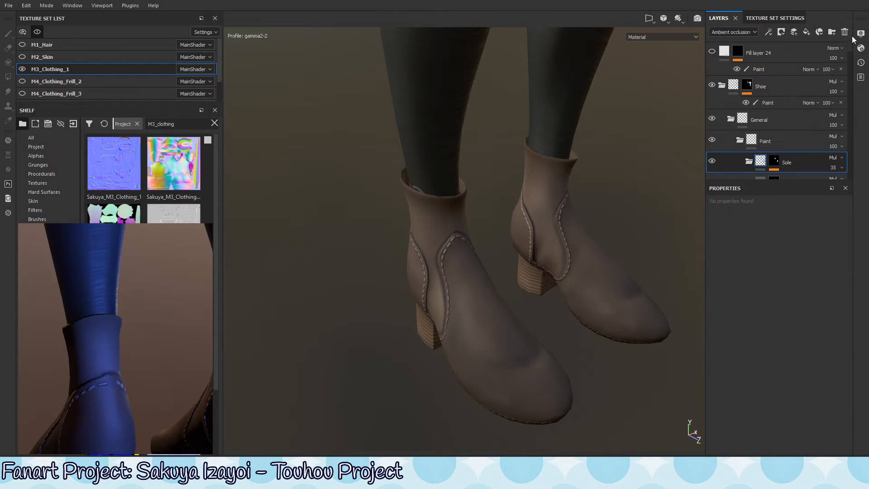
scroll(580, 266, down, 5)
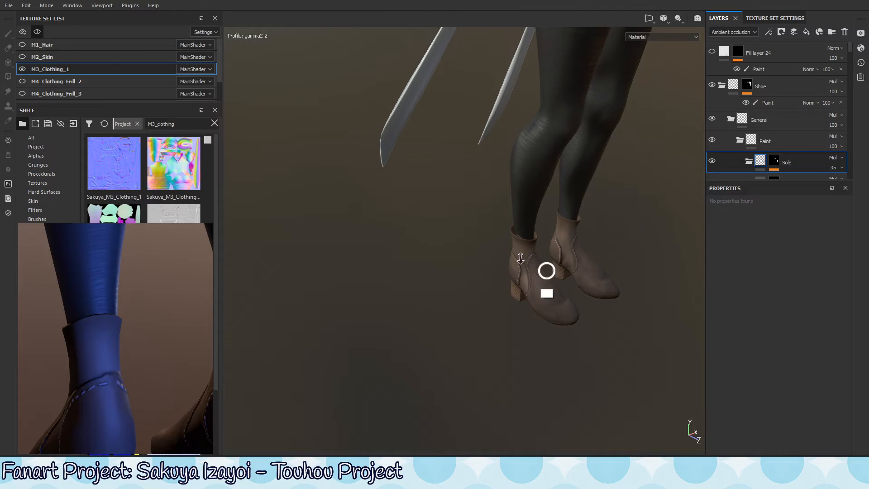
alt+drag(547, 271, 533, 259)
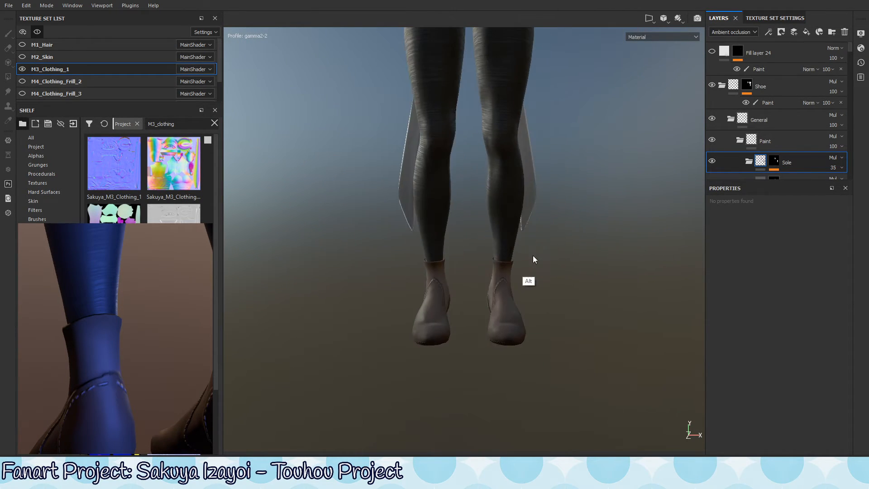
shift+right_drag(534, 259, 633, 243)
alt+right_drag(609, 280, 267, 374)
alt+drag(268, 375, 470, 363)
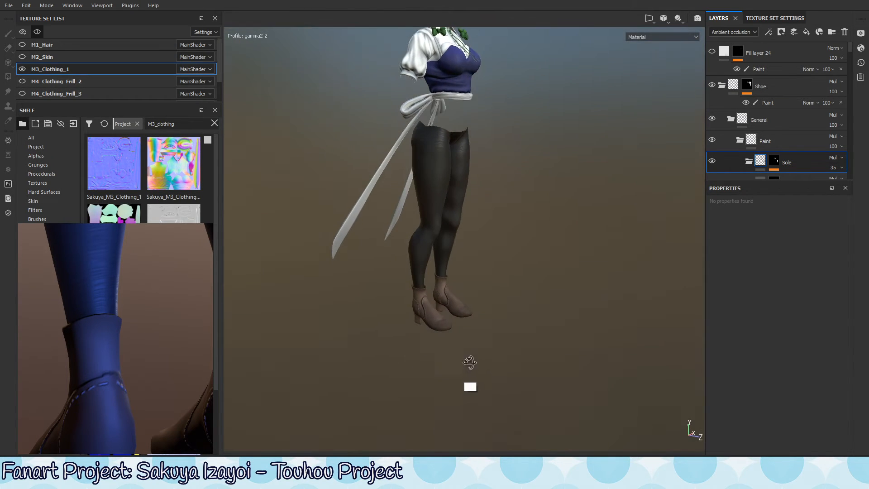
alt+right_drag(470, 363, 702, 275)
alt+drag(489, 194, 580, 257)
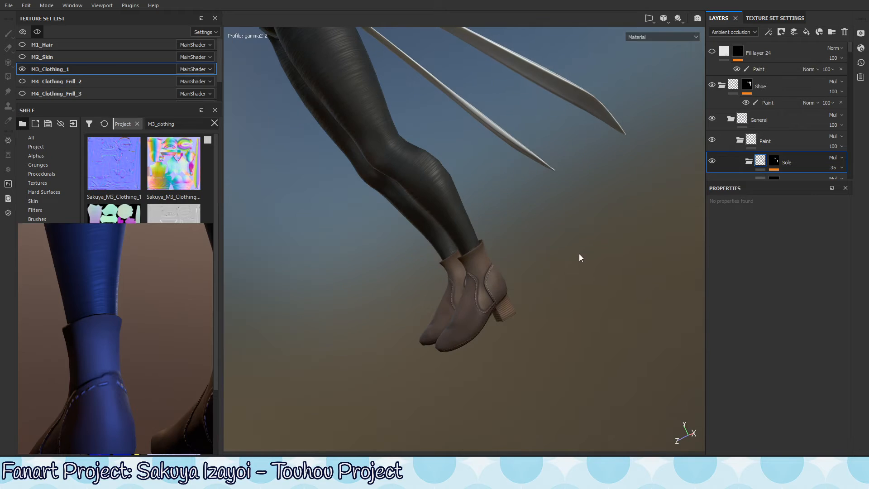
alt+right_drag(576, 243, 277, 438)
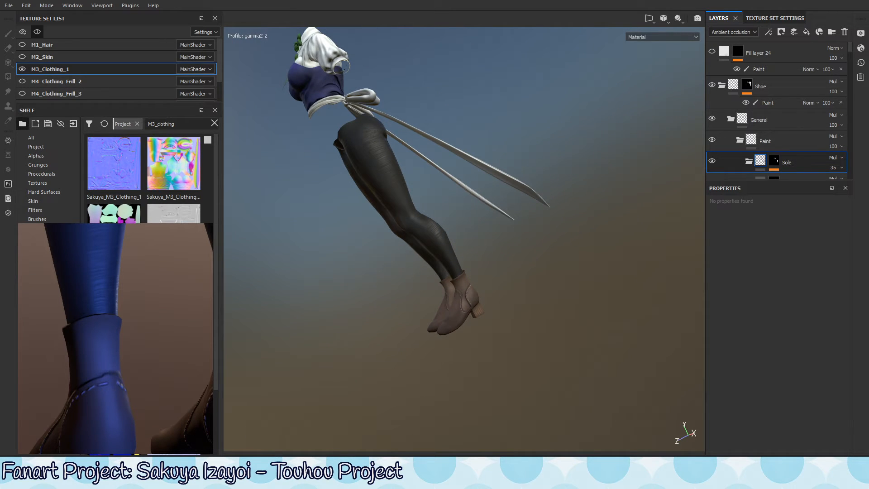
alt+drag(495, 277, 471, 344)
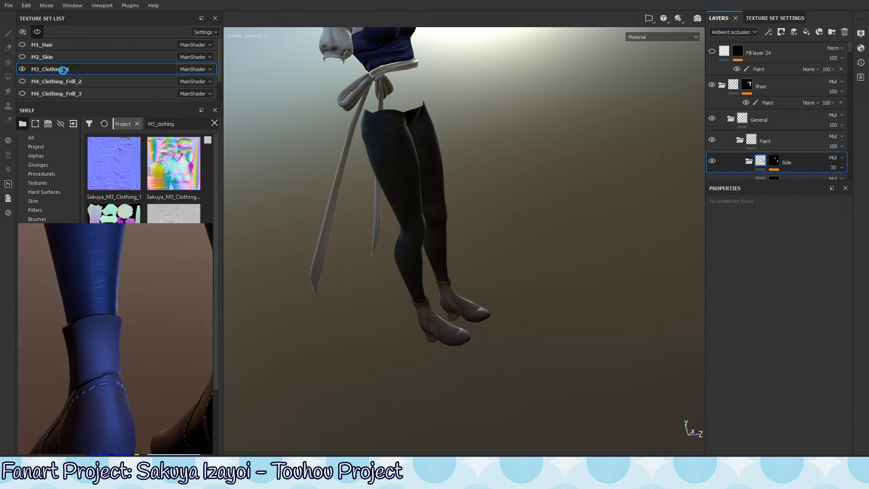
Step: Export the M3_Clothing_1 textures as 8-bit PNG with the Unreal Engine 4 (Cav) configuration
click(9, 6)
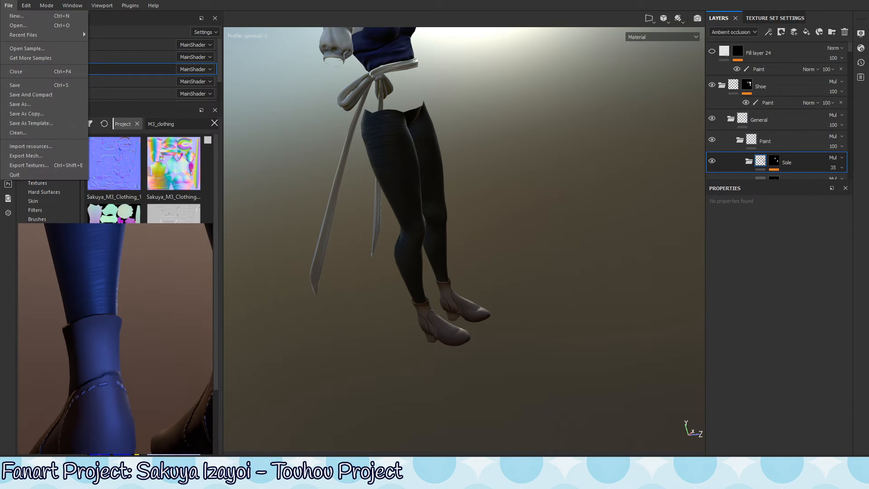
click(56, 164)
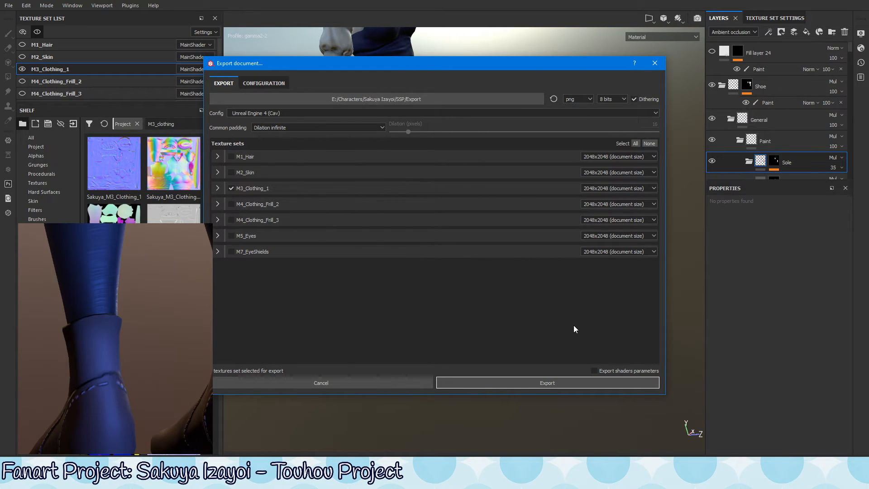
click(567, 383)
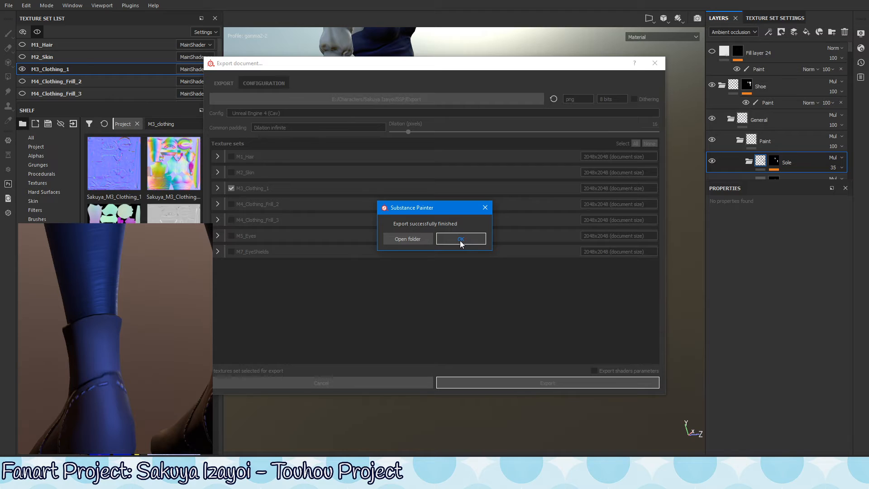
click(463, 239)
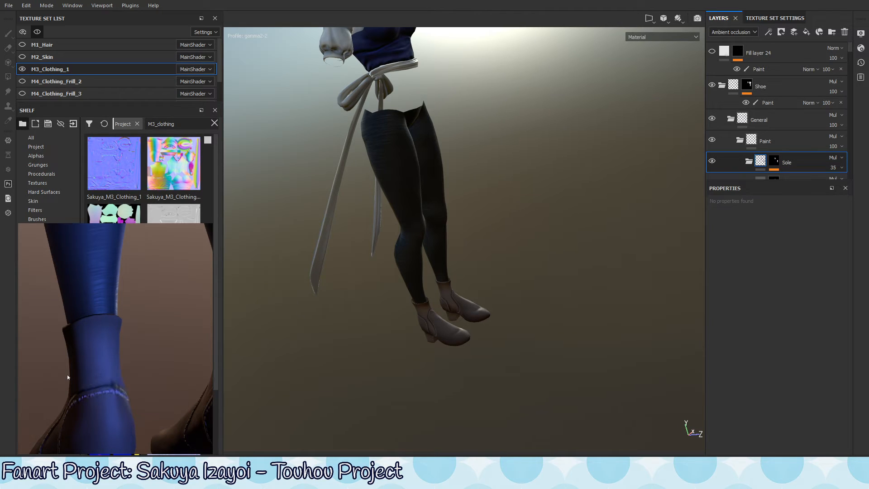
Step: Examine the character's boots, stockings and full outfit from the back, side and front in the reference render
alt+drag(77, 363, 206, 316)
alt+drag(136, 307, 207, 294)
scroll(208, 295, down, 3)
alt+middle_drag(207, 295, 192, 356)
mouse_move(192, 357)
alt+mouse_down()
mouse_move(206, 345)
mouse_move(196, 340)
alt+mouse_up()
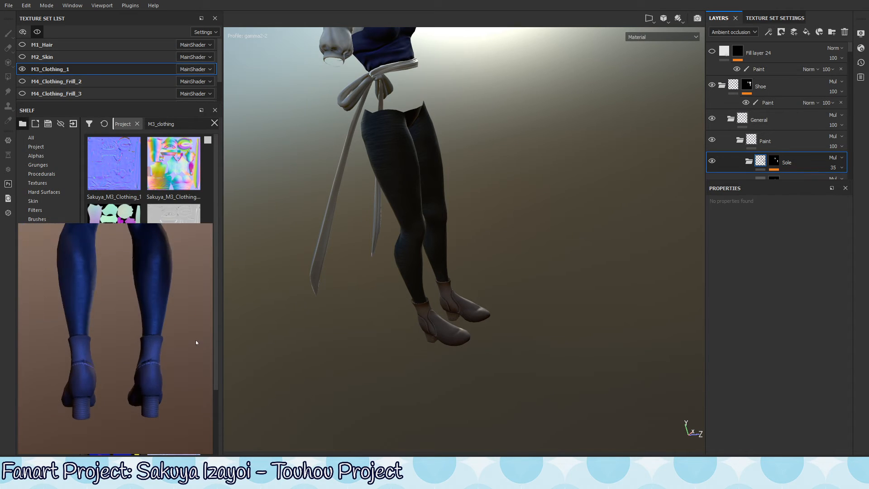
scroll(104, 314, down, 2)
alt+drag(104, 312, 116, 322)
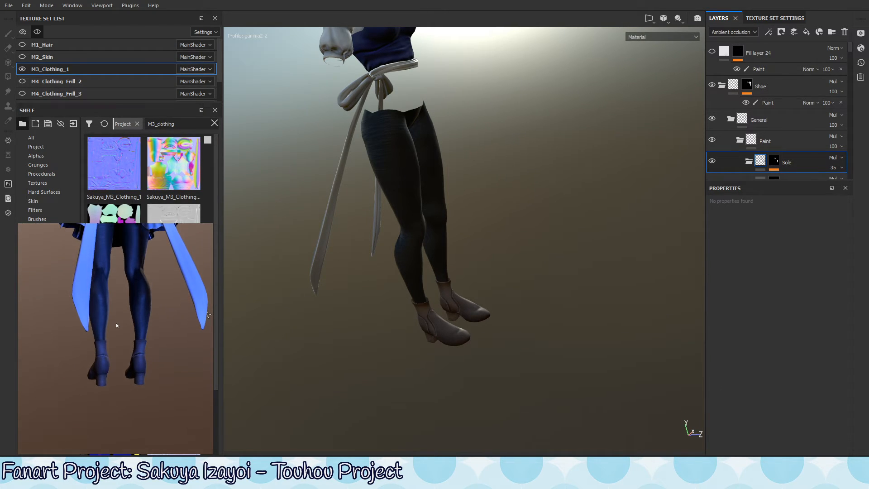
alt+middle_drag(115, 329, 120, 410)
scroll(122, 392, down, 3)
alt+drag(123, 374, 72, 371)
alt+drag(209, 370, 141, 414)
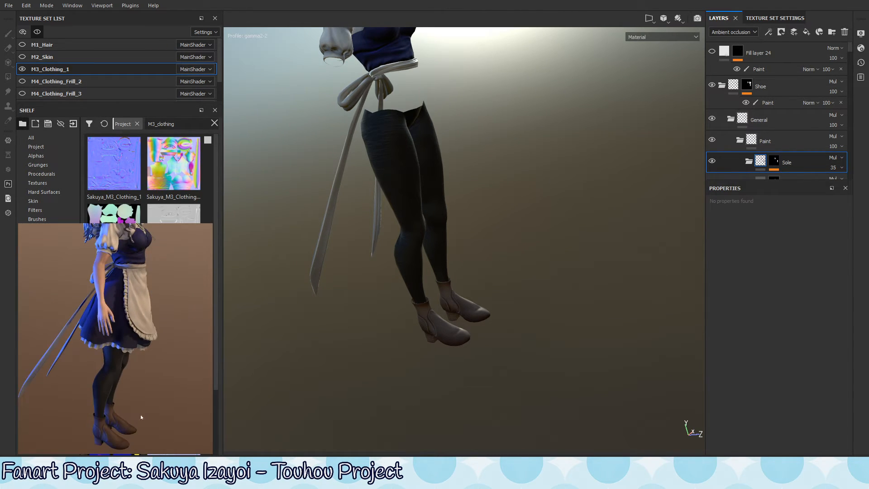
alt+middle_drag(141, 415, 122, 452)
click(122, 452)
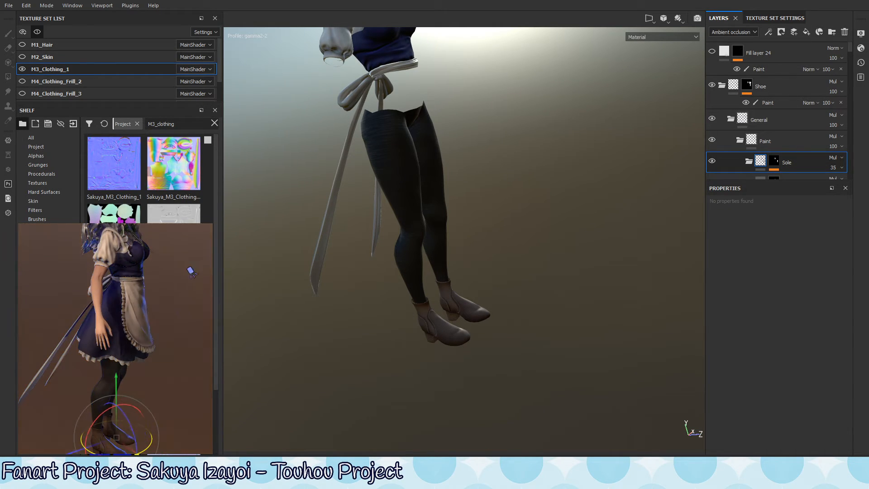
alt+drag(42, 406, 188, 427)
scroll(188, 426, up, 3)
alt+middle_drag(188, 428, 132, 327)
alt+drag(132, 328, 76, 406)
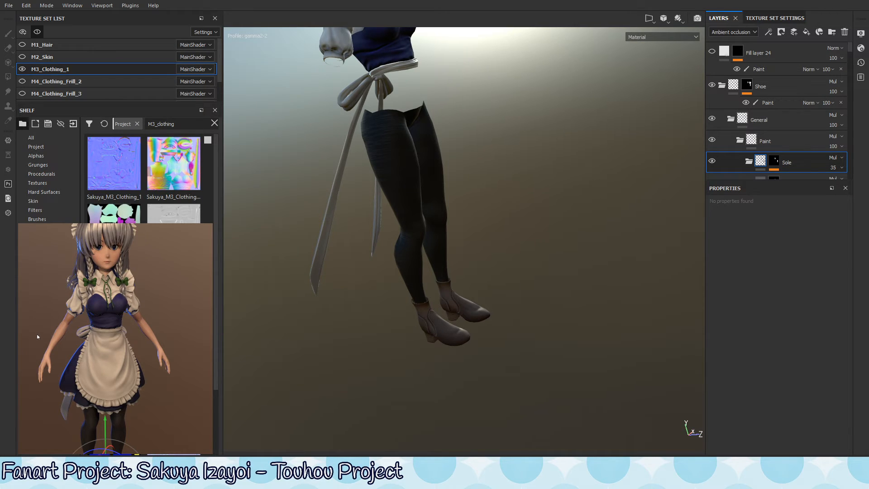
Step: Hide the M3_Clothing_1 texture set and show M2_Skin in the viewport
click(506, 164)
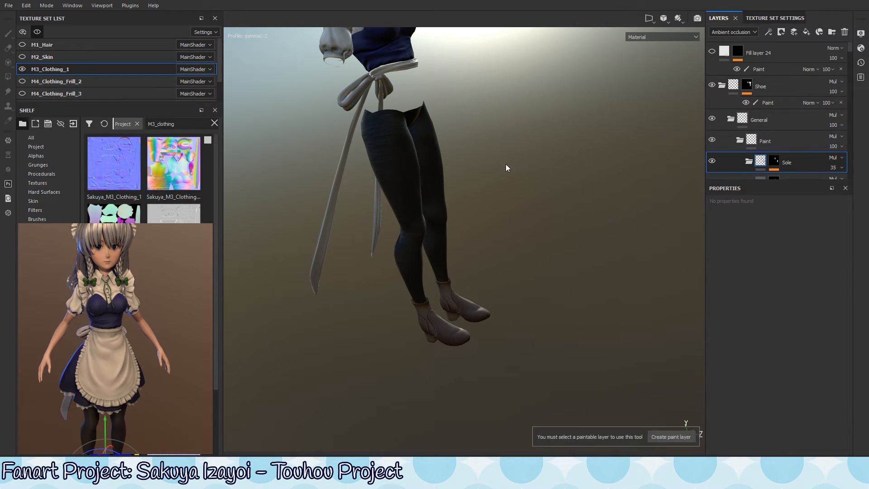
click(22, 69)
click(22, 57)
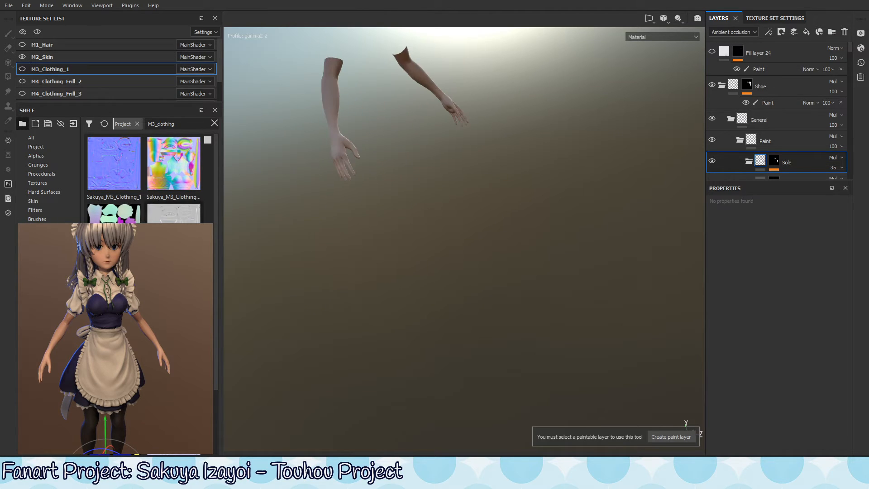
Step: Examine the head and face skin textures up close from the front and both sides
alt+drag(462, 134, 442, 254)
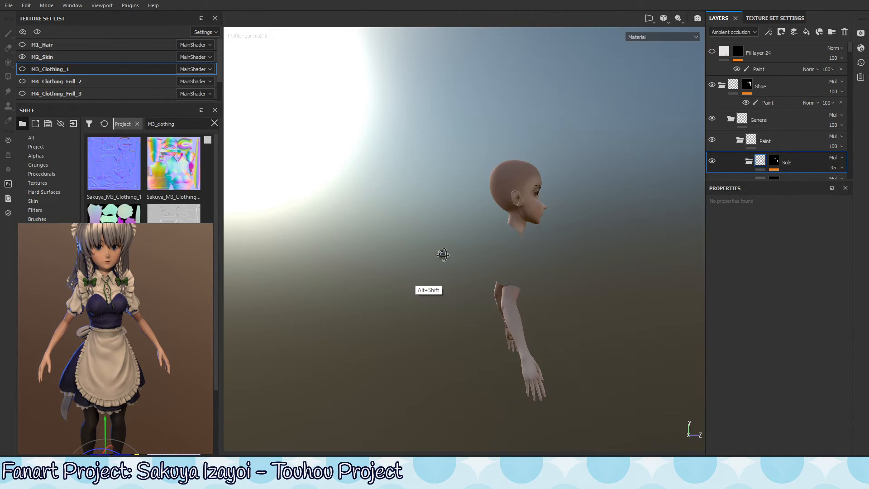
mouse_move(557, 283)
alt+mouse_down()
mouse_move(390, 320)
mouse_move(450, 293)
alt+mouse_up()
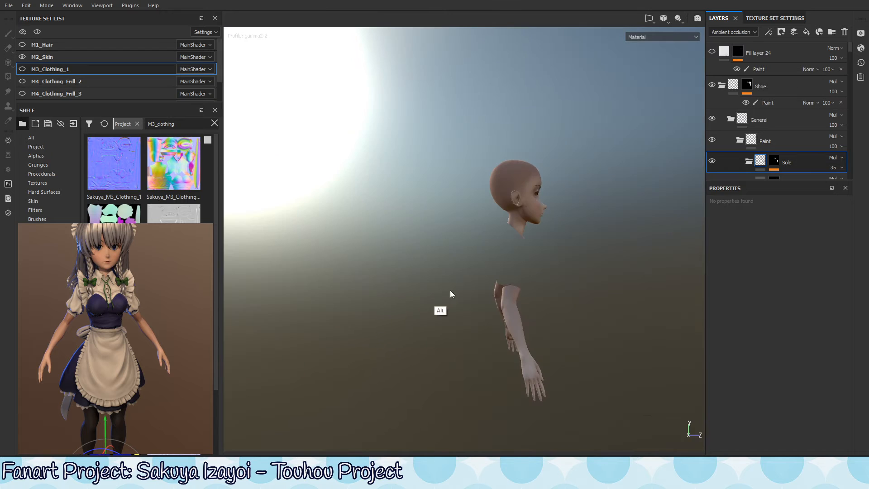
mouse_move(514, 367)
alt+mouse_down()
mouse_move(479, 369)
mouse_move(409, 270)
mouse_move(397, 303)
mouse_move(467, 278)
mouse_move(461, 270)
alt+mouse_up()
alt+middle_drag(527, 280, 440, 326)
alt+right_drag(441, 326, 719, 225)
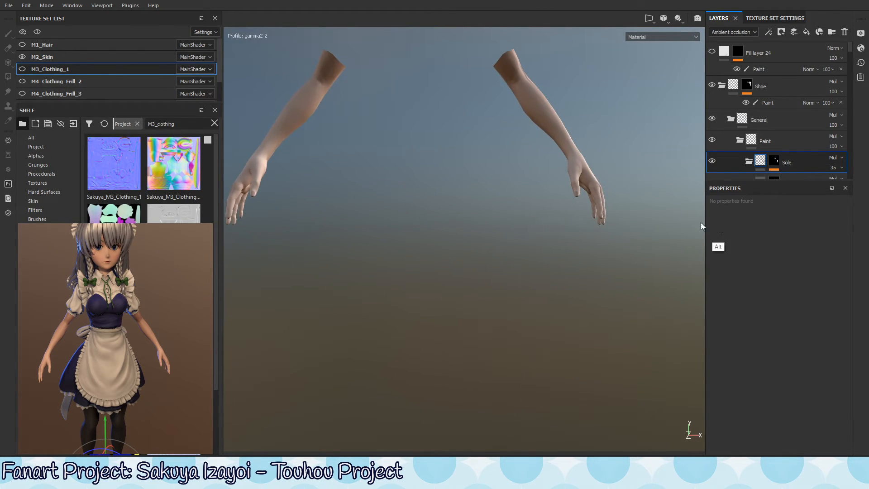
alt+middle_drag(405, 113, 430, 475)
alt+right_drag(410, 333, 604, 225)
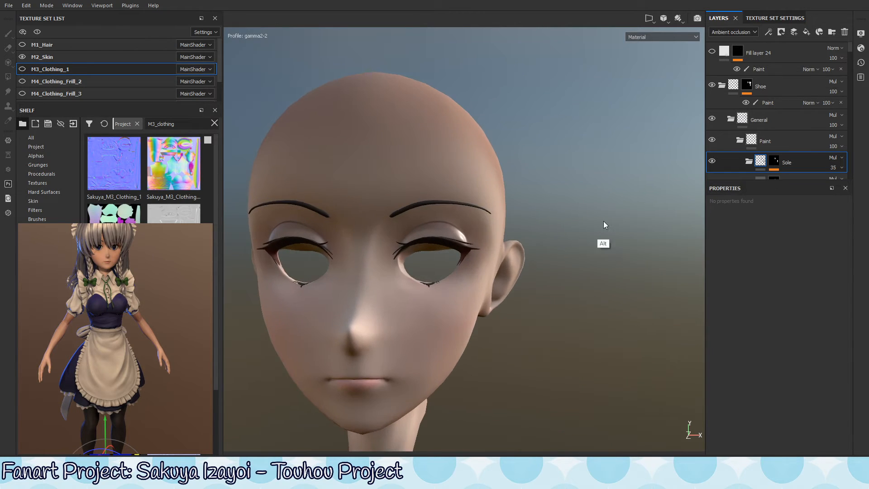
alt+drag(349, 317, 471, 313)
alt+middle_drag(405, 331, 494, 194)
alt+right_drag(493, 195, 439, 291)
alt+drag(439, 291, 369, 283)
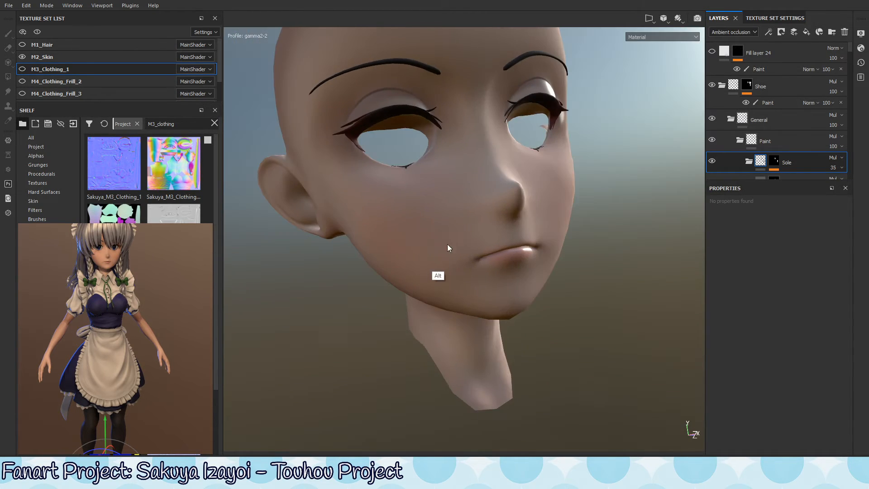
alt+middle_drag(447, 244, 451, 356)
alt+right_drag(450, 272, 399, 292)
alt+drag(398, 292, 532, 266)
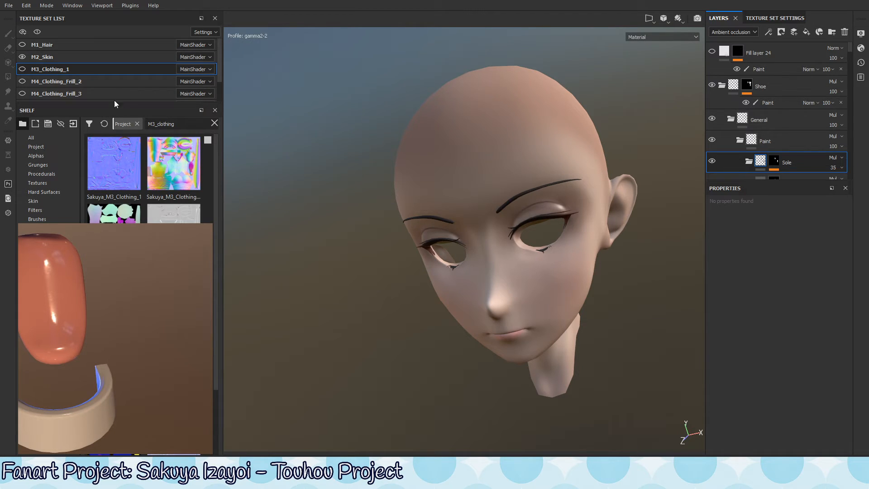
Step: Make M2_Skin the active texture set, toggling the visibility of the skin and hair sets and leaving only the skin shown
click(113, 57)
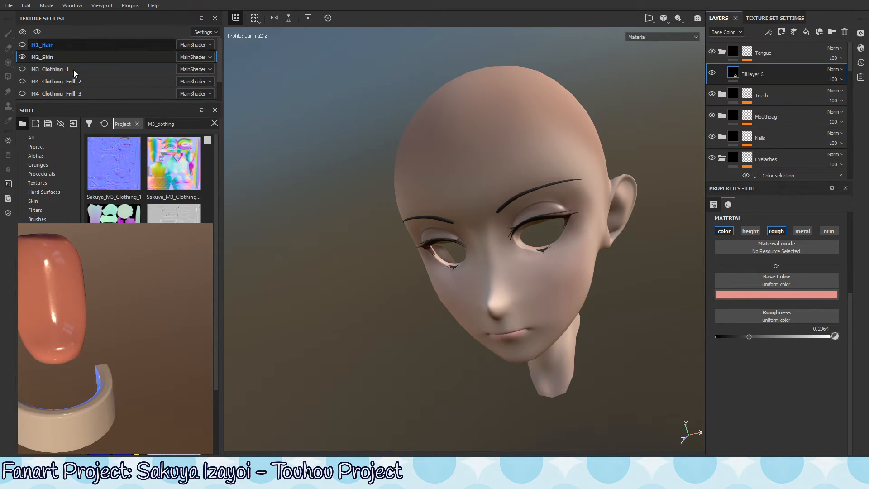
click(22, 56)
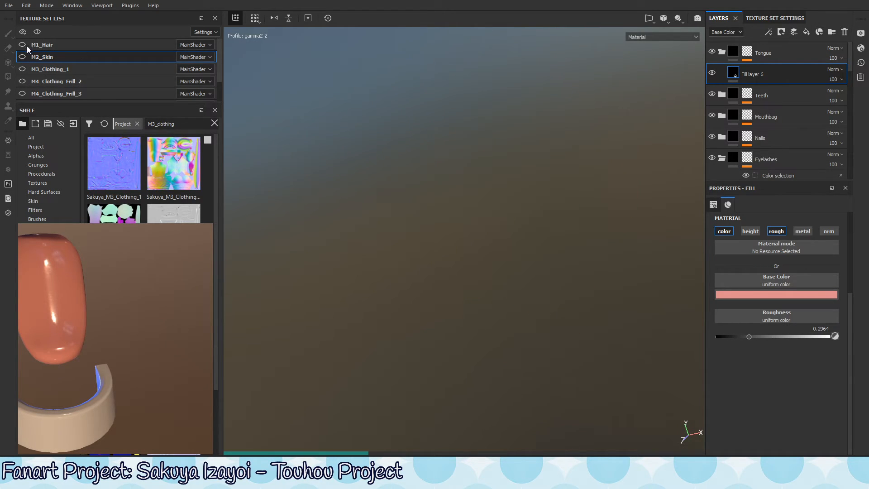
click(23, 44)
click(23, 45)
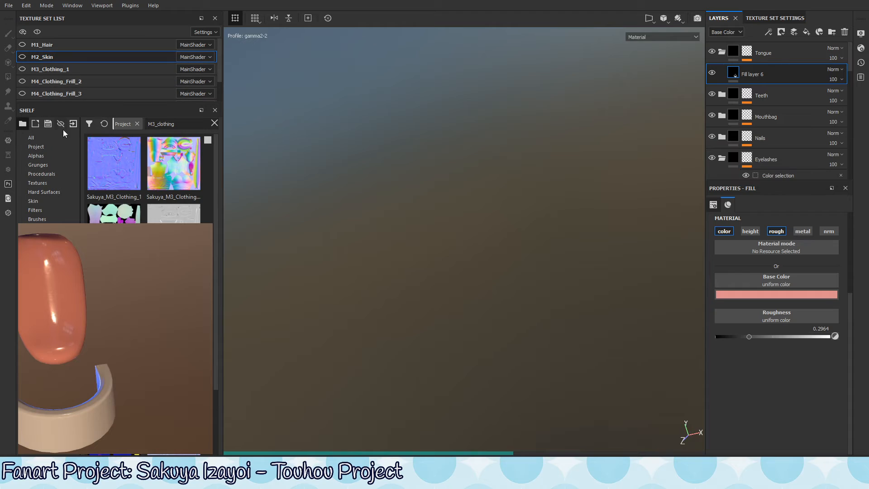
click(22, 58)
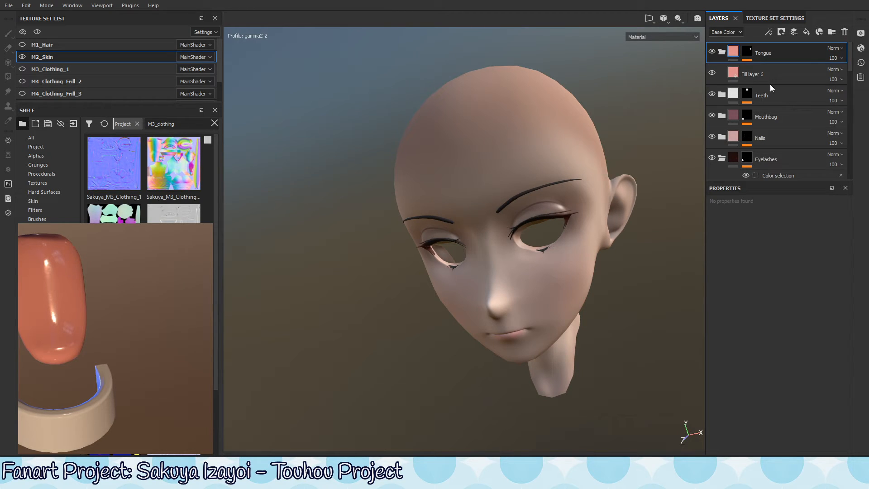
Step: Set the roughness of Fill layer 6 in the Tongue folder to 0.5494
click(787, 78)
click(797, 52)
click(788, 79)
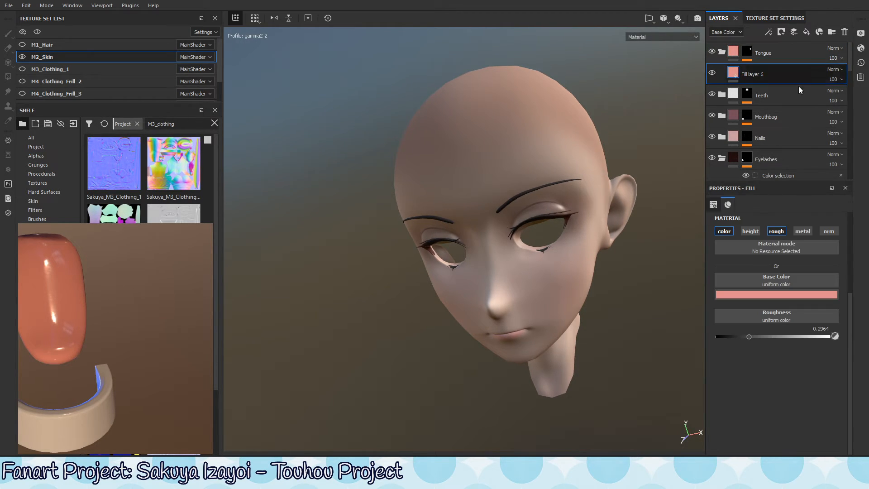
drag(749, 338, 777, 339)
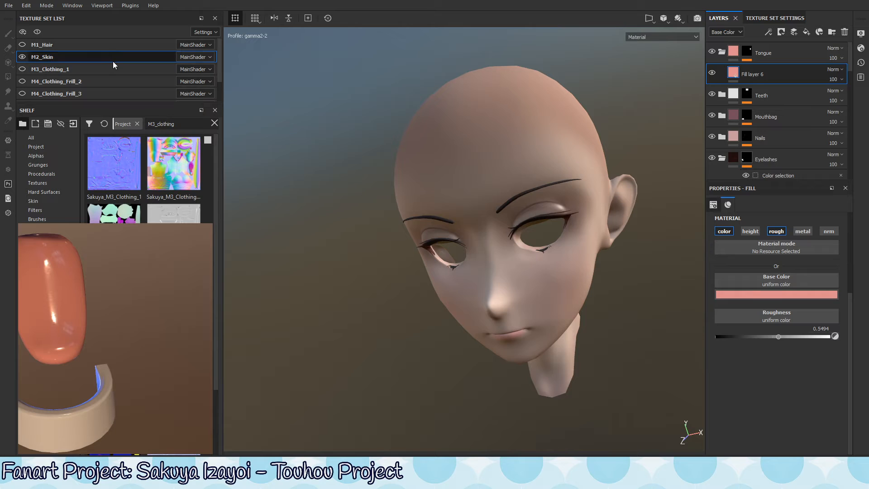
Step: Expand the Teeth folder and raise the roughness of its Fill layer 5
click(797, 92)
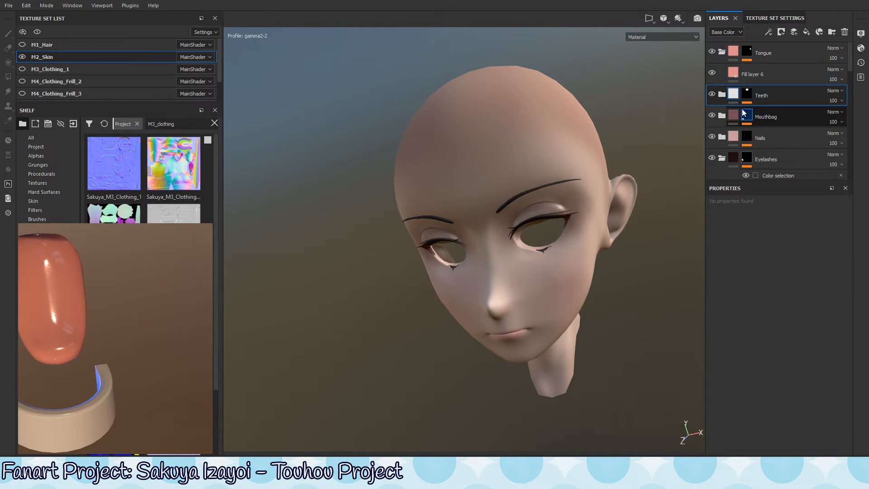
click(722, 94)
click(787, 115)
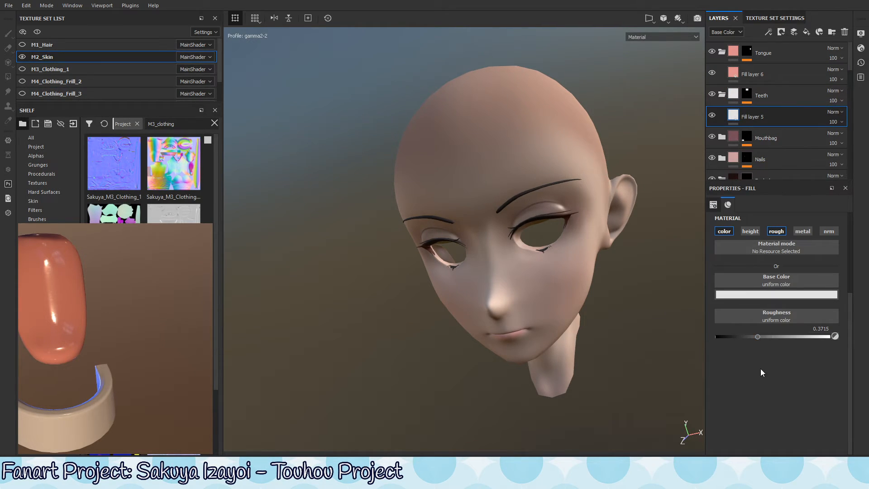
drag(775, 337, 780, 338)
Step: Expand the Mouthbag folder and set the roughness of its Fill layer 4 to 0.6245
click(780, 134)
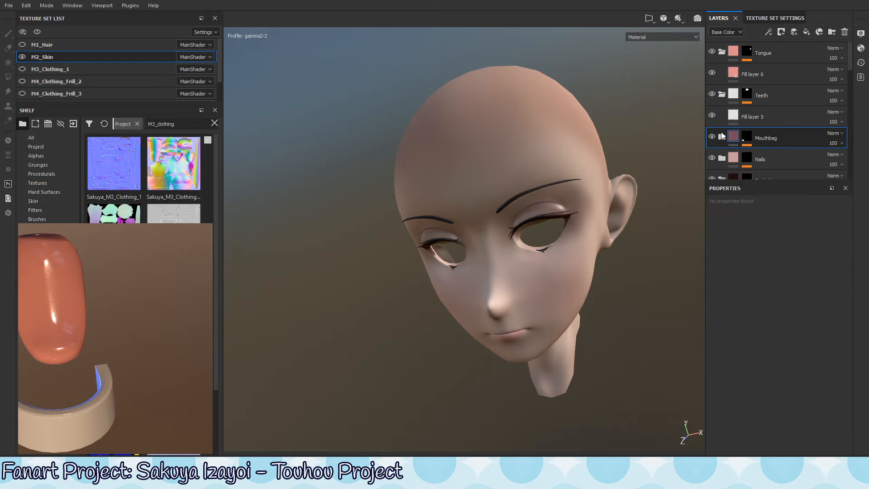
click(819, 167)
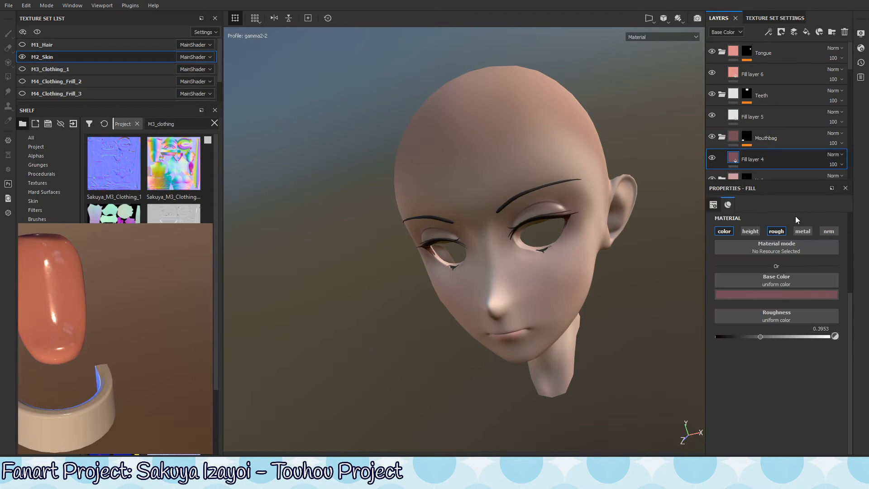
drag(760, 336, 786, 346)
Step: Expand the Nails folder and set the roughness of its Fill layer 3 to 0.4704
scroll(839, 74, down, 5)
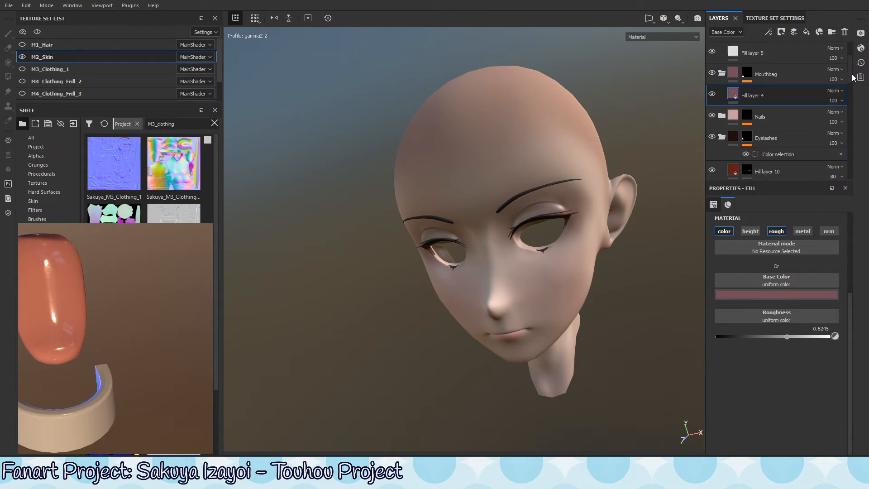
scroll(839, 74, up, 3)
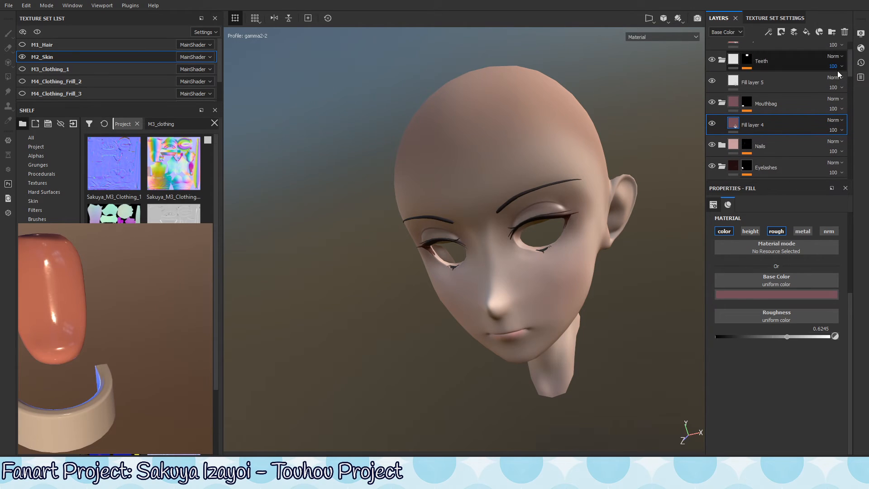
click(724, 144)
click(804, 171)
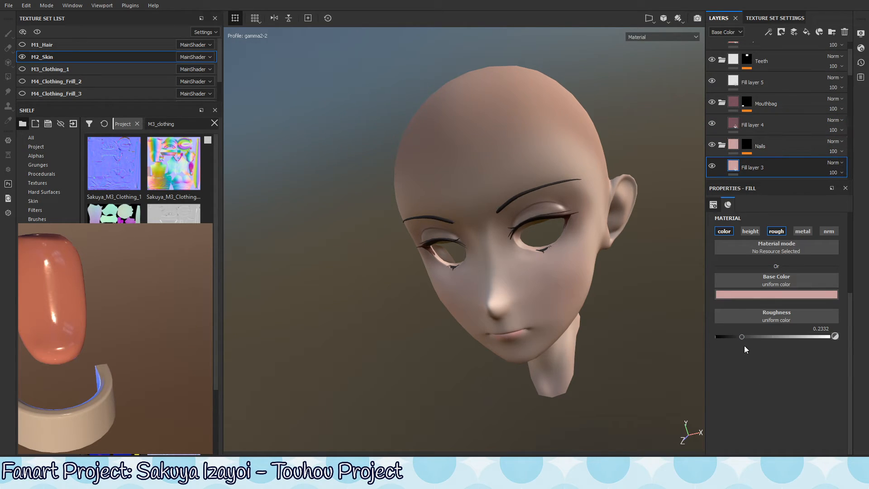
drag(774, 342, 769, 343)
Step: Display the mask of the red Fill layer 10 in the Eyelashes folder on the front-facing head
scroll(851, 69, down, 4)
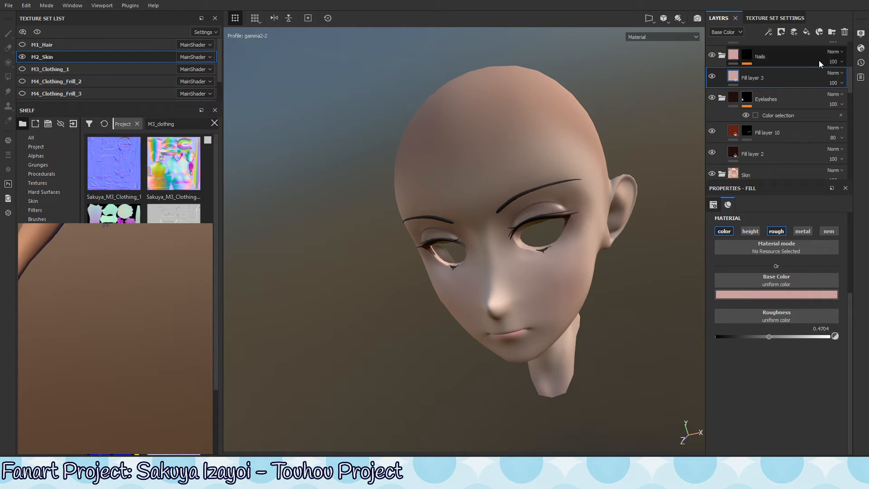
click(787, 136)
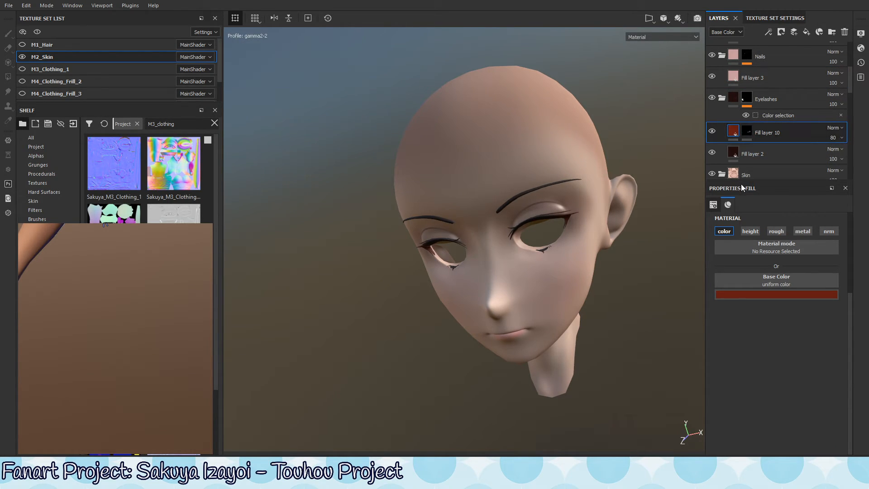
alt+shift+drag(552, 300, 563, 333)
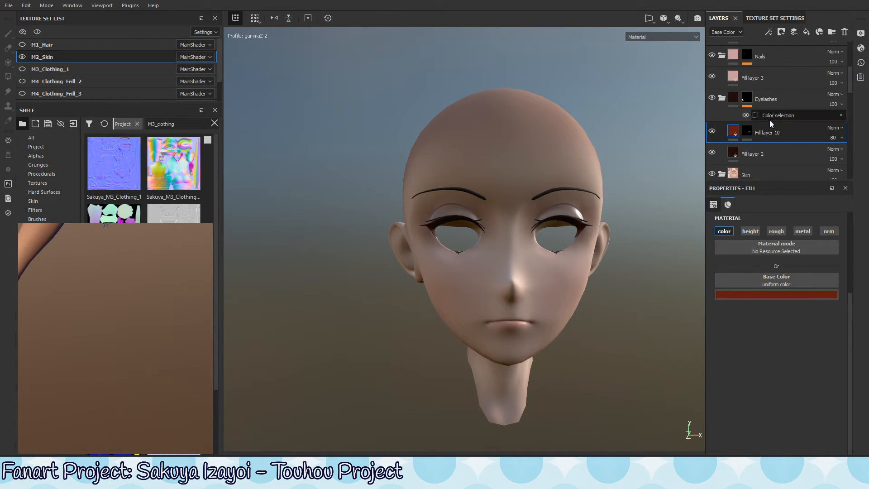
alt+click(748, 134)
mouse_move(588, 263)
alt+mouse_down()
mouse_move(646, 213)
mouse_move(425, 301)
mouse_move(510, 316)
mouse_move(508, 285)
alt+mouse_up()
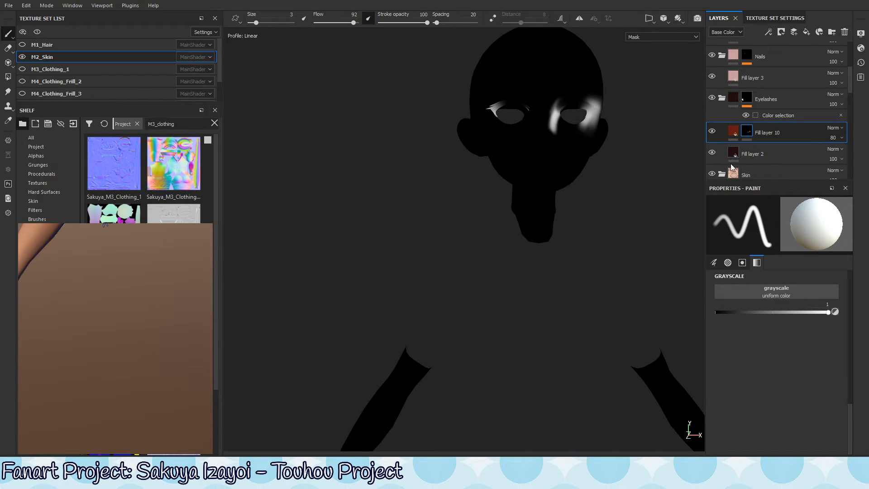
Step: Display the Eyelashes folder's mask and inspect it around the eyes and eyebrows
click(747, 99)
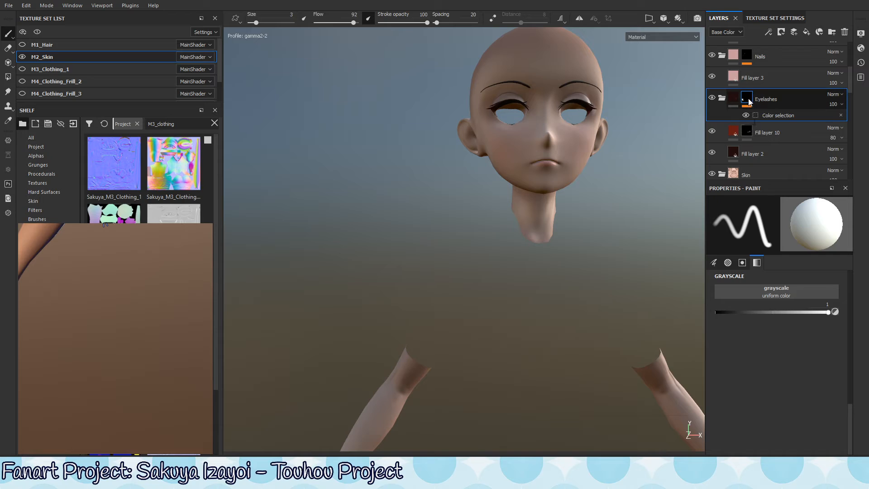
alt+click(747, 102)
alt+middle_drag(613, 233, 587, 371)
alt+right_drag(587, 290, 629, 290)
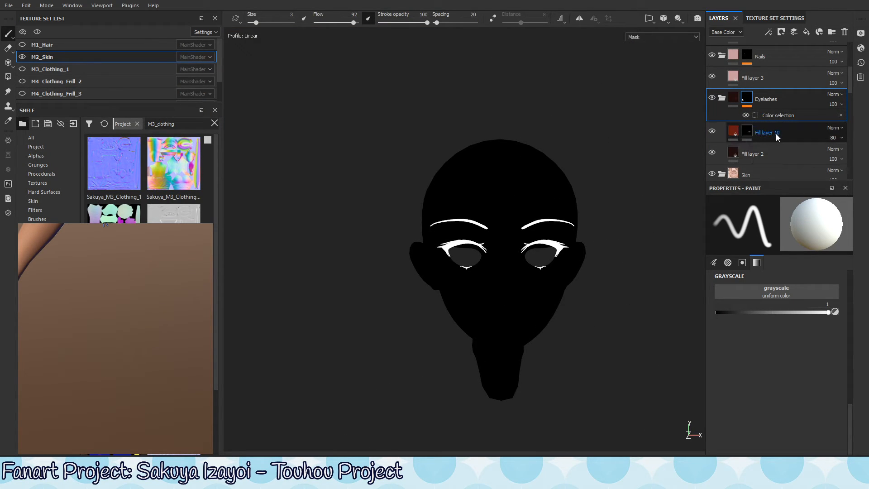
Step: Select Fill layer 10 and cycle the viewport to the Base Color channel to examine the eyelash color up close
click(803, 135)
key(shift+c)
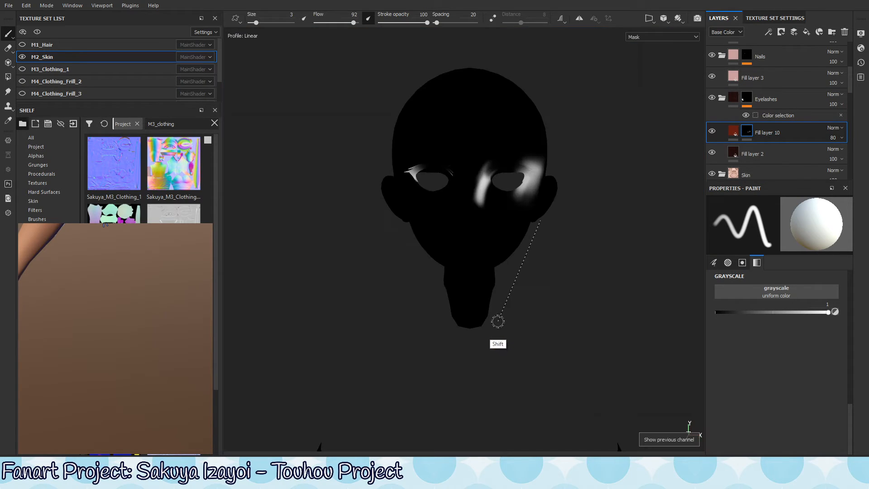
key(shift+c)
key(shift+c)
key(shift+c)
key(shift+c)
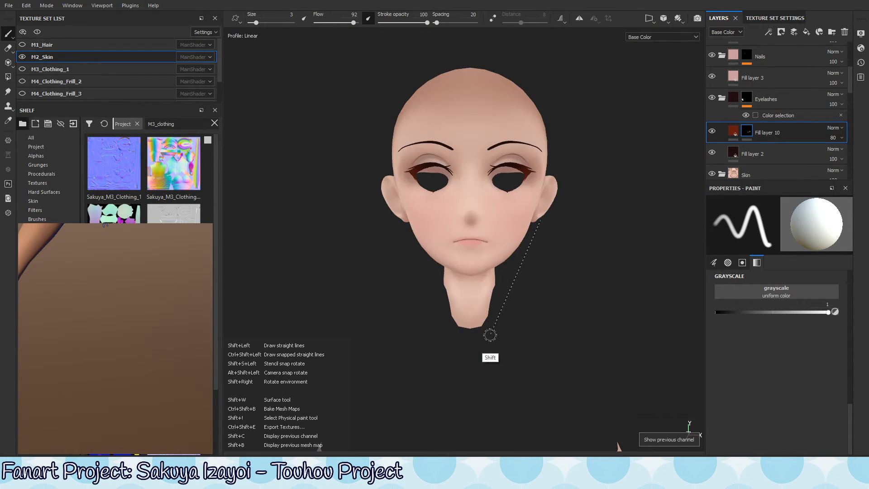
alt+right_drag(517, 194, 814, 158)
alt+drag(407, 199, 521, 213)
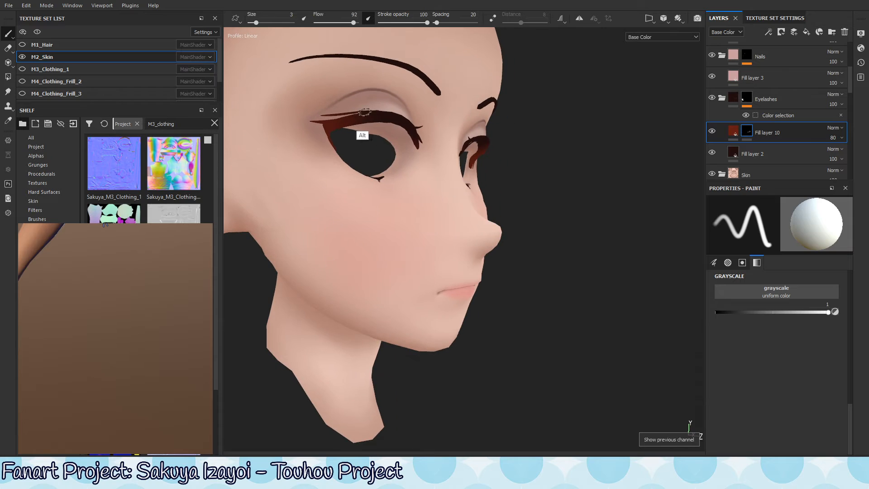
Step: Compare the eyelashes and eyebrows with the dark Fill layer 2 hidden and shown, and set that layer's roughness to 0.8498
alt+drag(346, 144, 525, 212)
click(769, 134)
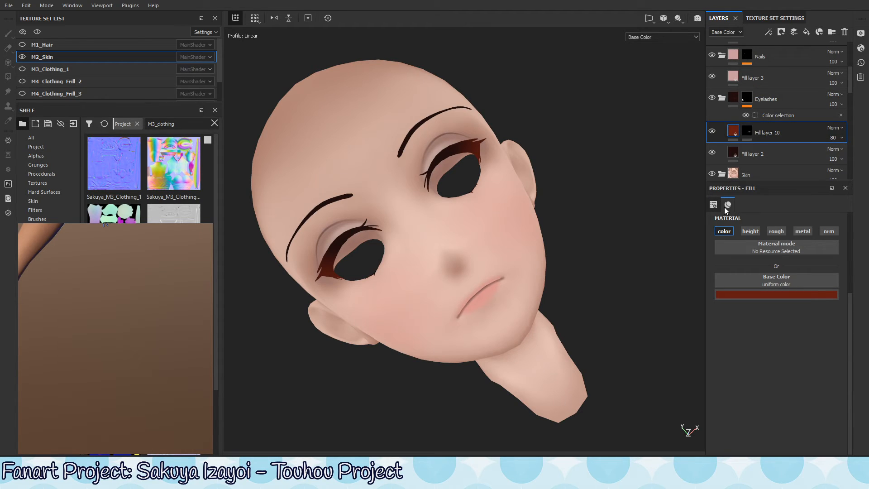
click(790, 152)
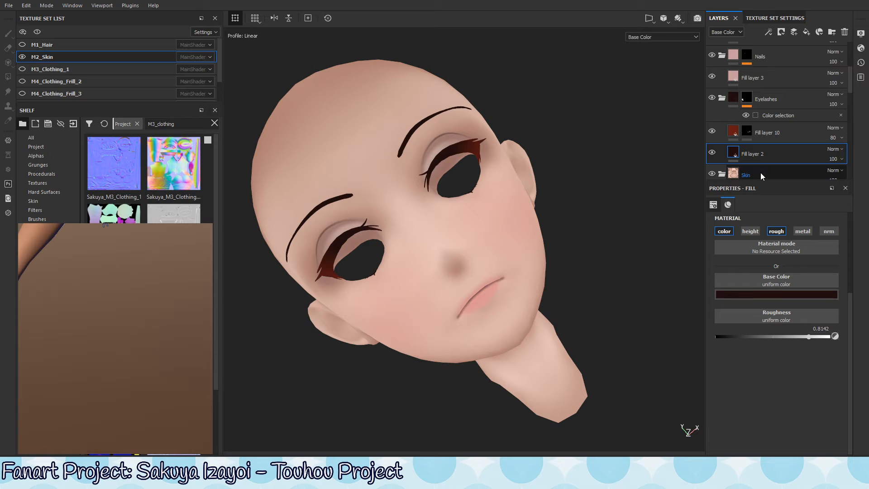
click(712, 153)
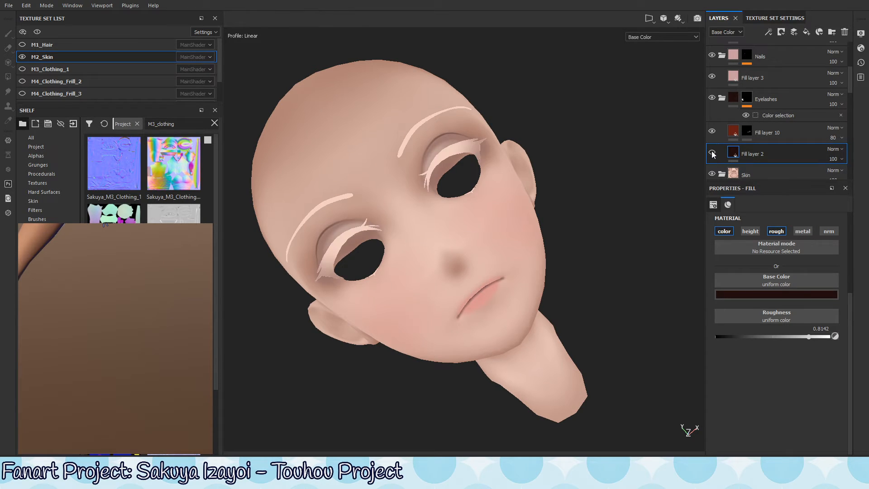
click(711, 153)
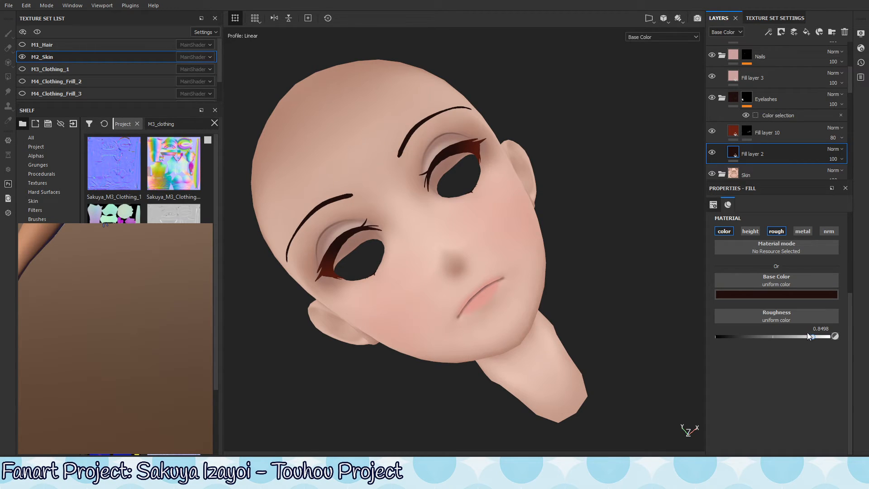
Step: Compare the head with the HeadSkin folder hidden and shown, and turn the head to a straight front view
drag(850, 78, 852, 95)
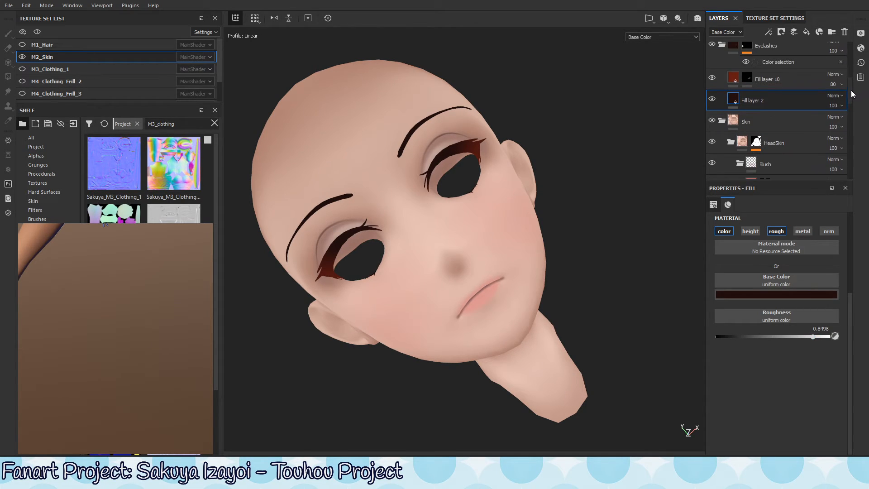
click(720, 144)
click(712, 143)
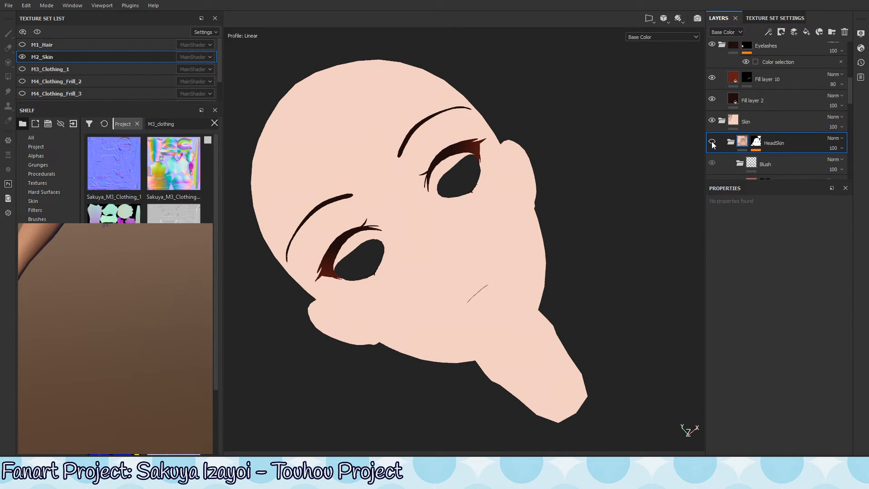
click(712, 144)
alt+right_drag(551, 246, 258, 344)
alt+shift+drag(407, 248, 434, 279)
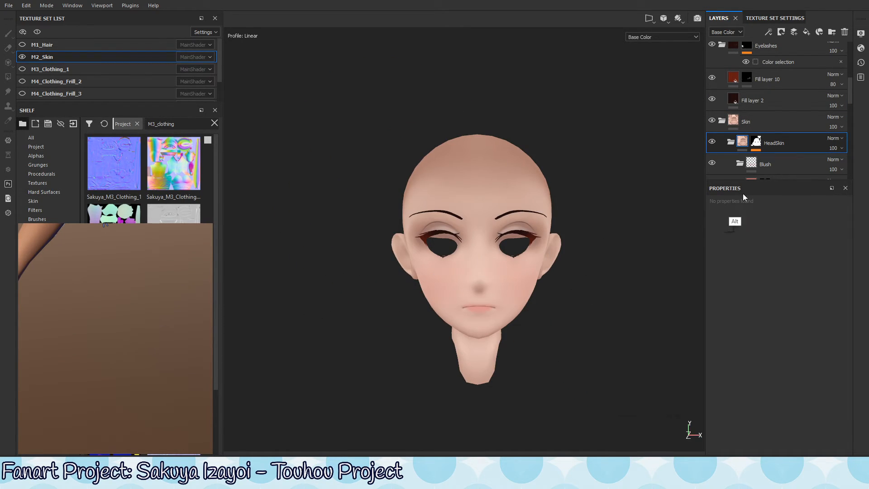
Step: Compare the cheeks with the Blush folder and its Fill layer 11 hidden and shown on the angled head
drag(851, 90, 852, 105)
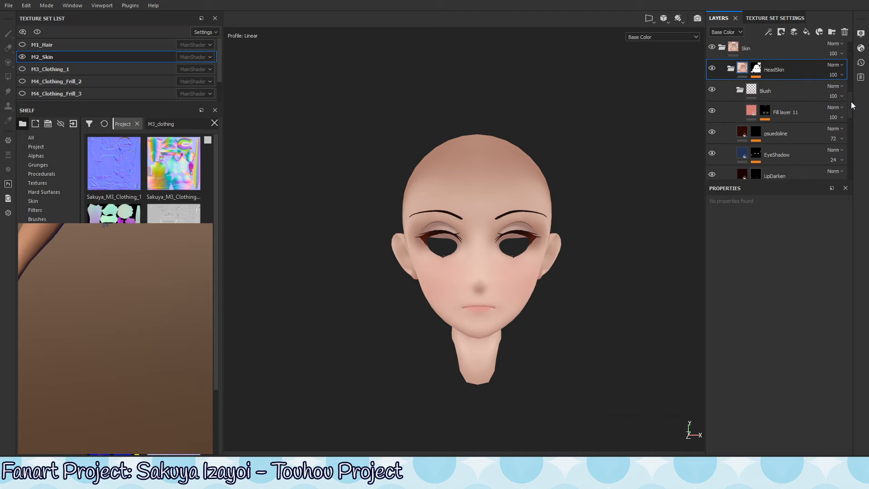
click(712, 89)
click(712, 91)
alt+middle_drag(504, 340, 488, 297)
alt+drag(571, 227, 611, 223)
click(712, 110)
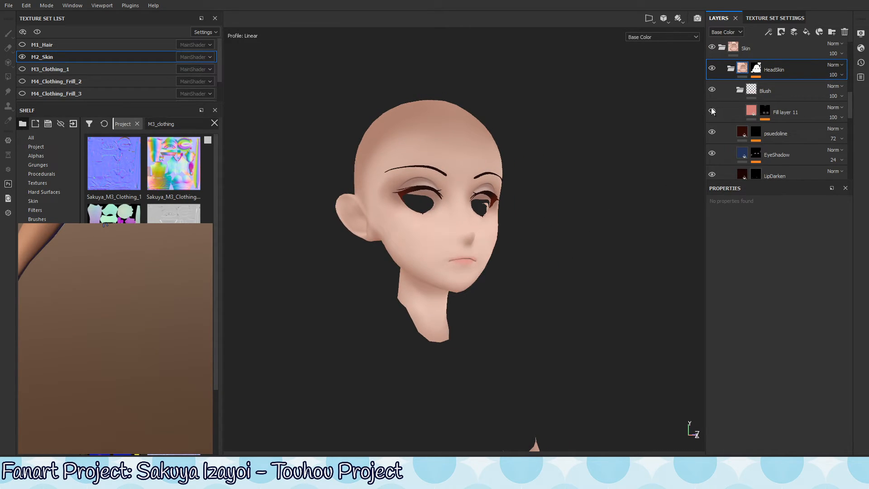
click(712, 110)
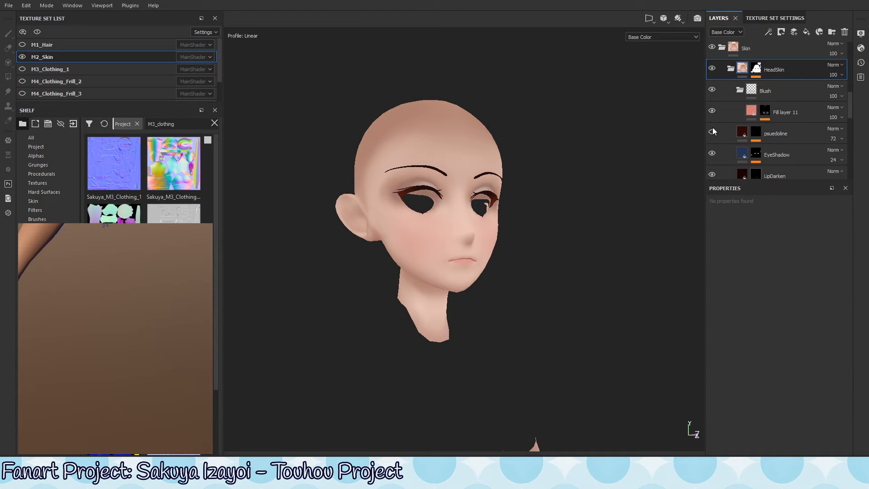
Step: Examine the eye area up close on the textured head and the same area on the reference head
alt+right_drag(450, 193, 771, 207)
alt+drag(582, 159, 533, 307)
alt+right_drag(532, 307, 680, 211)
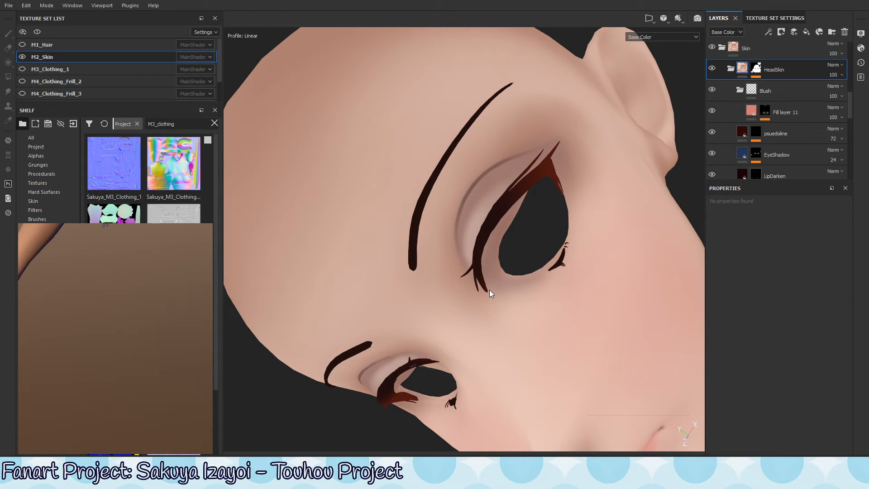
alt+right_drag(653, 343, 551, 207)
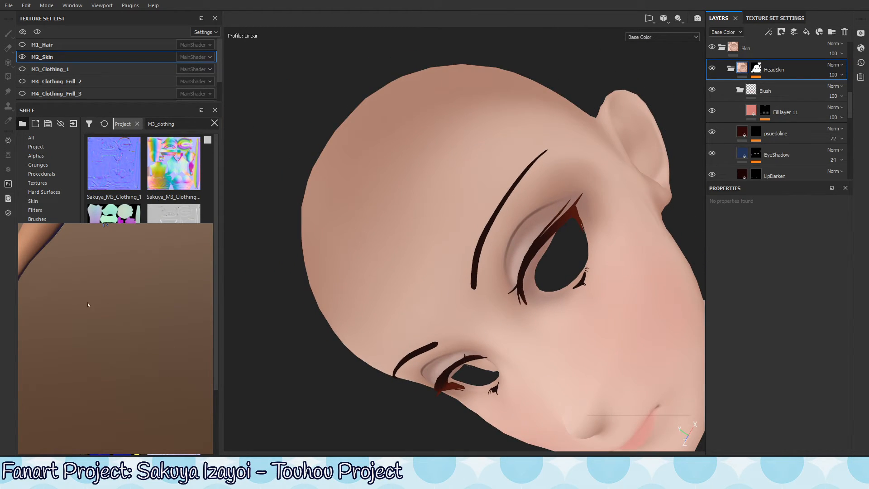
alt+right_drag(88, 304, 171, 312)
alt+middle_drag(171, 312, 124, 427)
alt+right_drag(124, 427, 191, 399)
alt+middle_drag(191, 398, 156, 388)
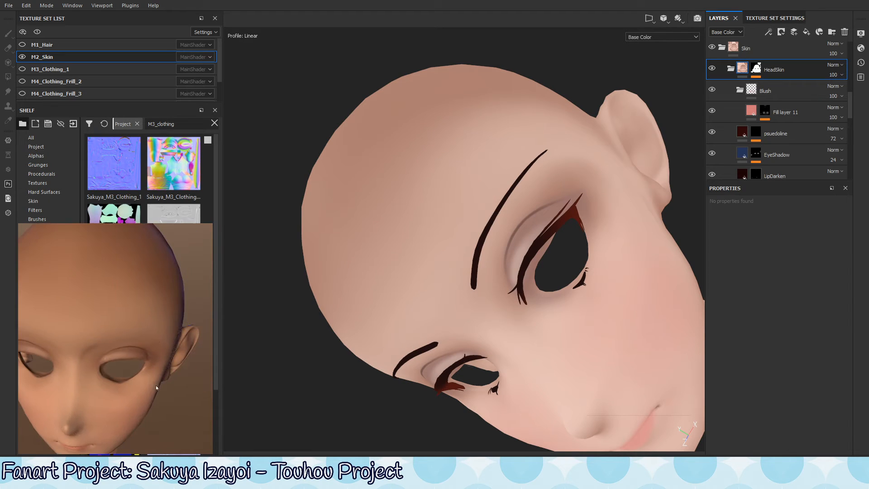
alt+drag(156, 388, 145, 373)
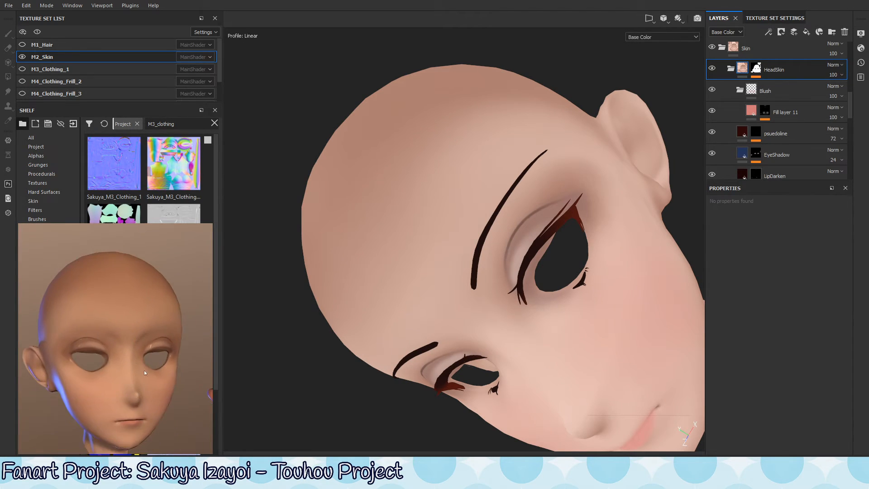
alt+right_drag(144, 372, 174, 389)
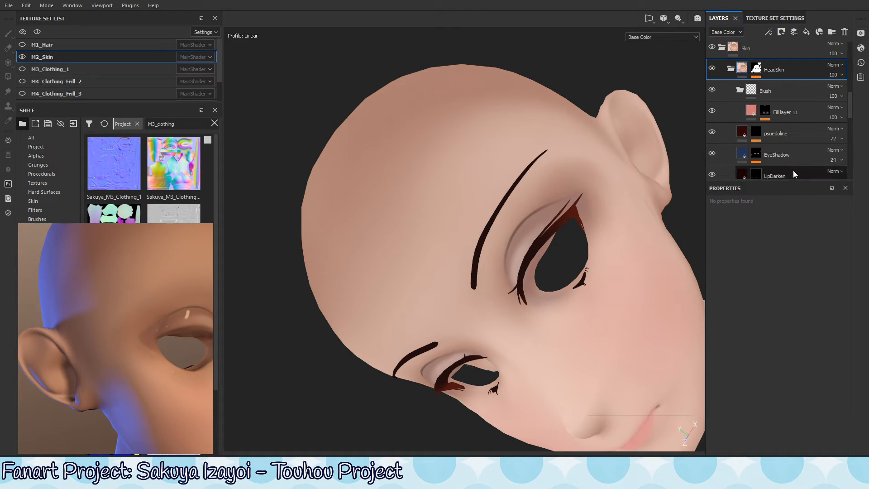
Step: Compare the eyelids with the EyeShadow layer hidden and shown, and set that layer's roughness to 0.5059
click(748, 157)
click(712, 155)
click(712, 155)
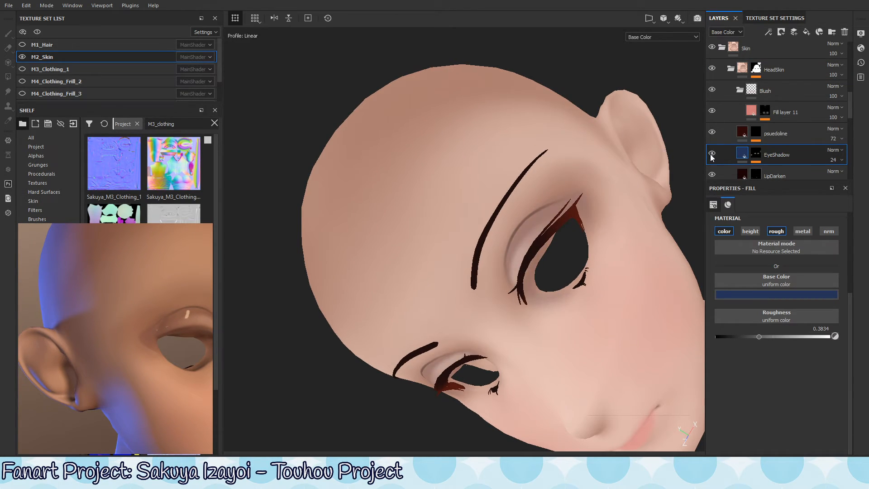
alt+middle_drag(587, 376, 526, 286)
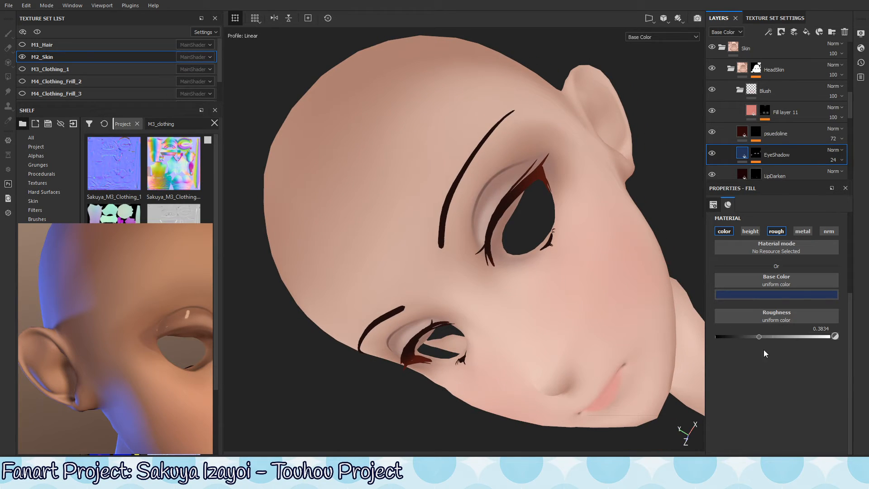
drag(760, 338, 778, 344)
drag(777, 338, 772, 339)
Step: Show the full material in the viewport and rotate the environment lighting to examine the eyelids from several angles
alt+shift+drag(529, 251, 513, 280)
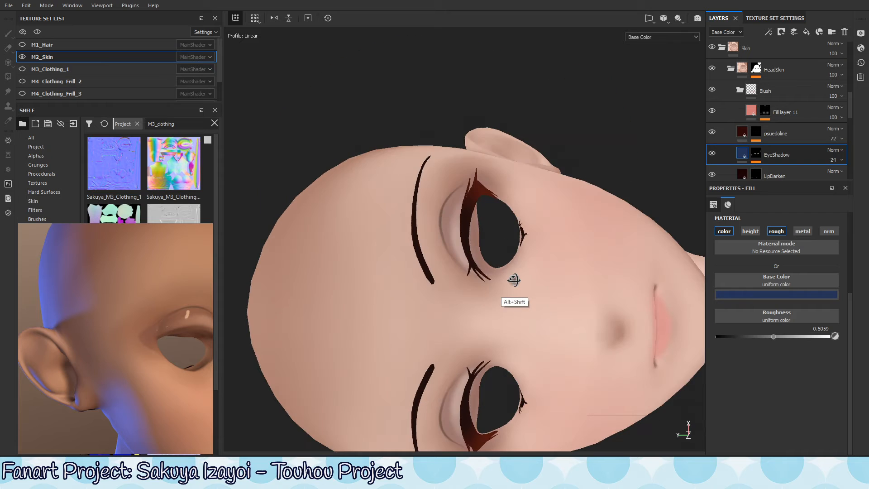
key(m)
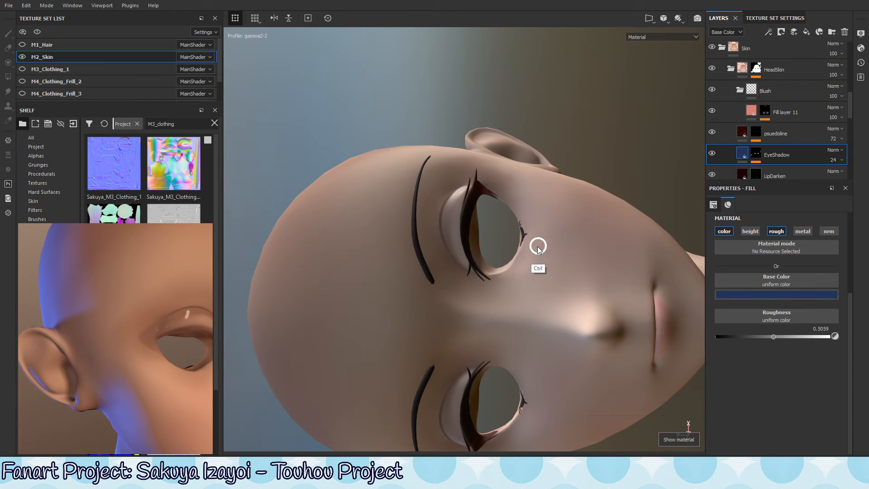
shift+right_drag(553, 249, 514, 280)
mouse_move(514, 279)
alt+mouse_down()
mouse_move(555, 171)
mouse_move(576, 256)
mouse_move(629, 251)
mouse_move(515, 207)
mouse_move(549, 252)
mouse_move(528, 288)
mouse_move(497, 271)
mouse_move(525, 272)
alt+mouse_up()
mouse_move(525, 272)
shift+right_down()
mouse_move(489, 287)
mouse_move(558, 287)
mouse_move(516, 298)
mouse_move(544, 297)
mouse_move(530, 297)
shift+right_up()
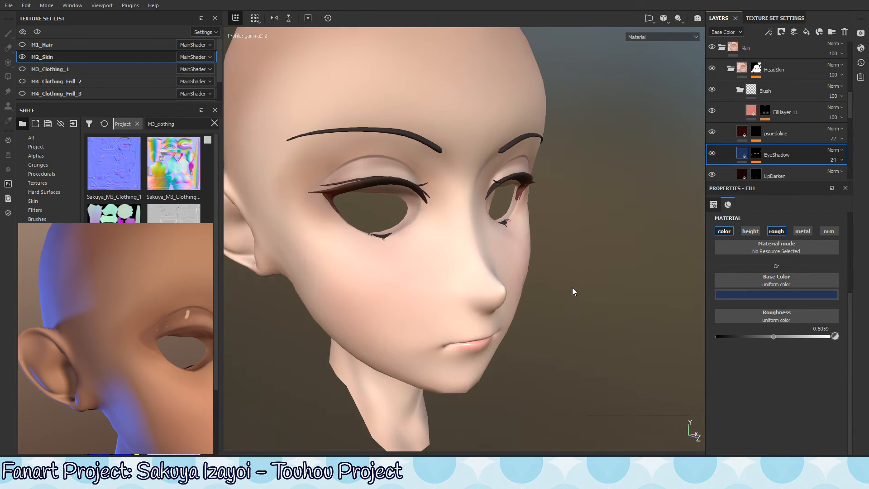
mouse_move(574, 291)
alt+mouse_down()
mouse_move(539, 291)
mouse_move(570, 276)
alt+mouse_up()
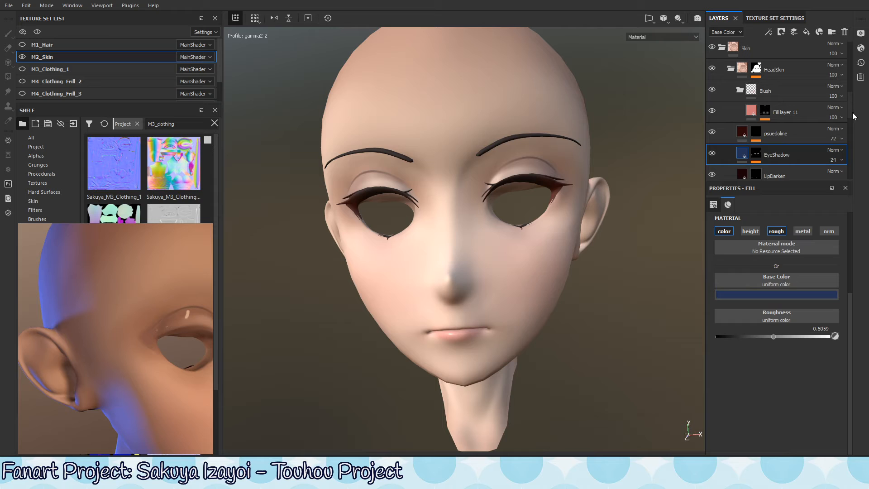
Step: Compare the lips with the LipDarken layer hidden and shown, and display its mask around the mouth
scroll(851, 108, down, 5)
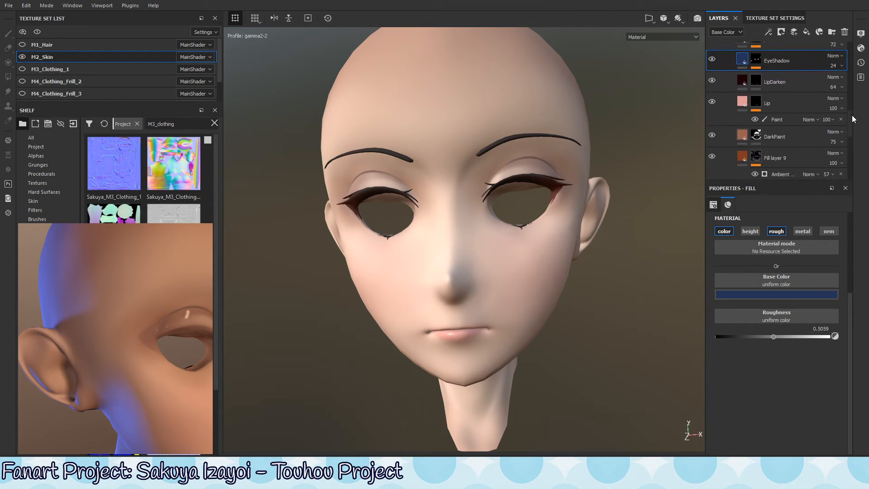
click(804, 81)
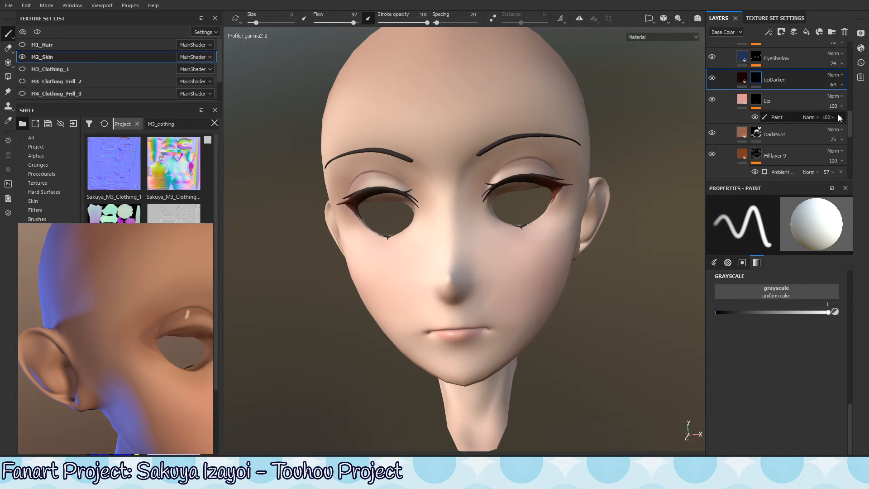
click(712, 79)
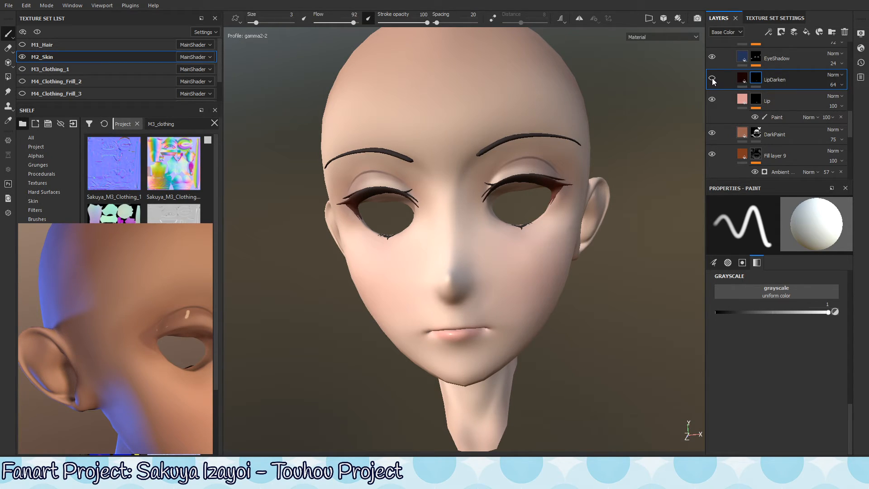
click(712, 80)
alt+drag(464, 358, 569, 258)
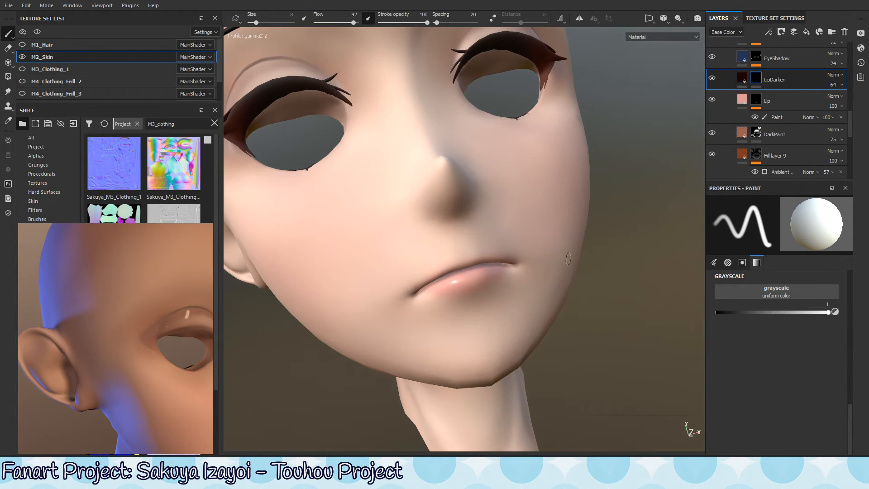
alt+click(756, 78)
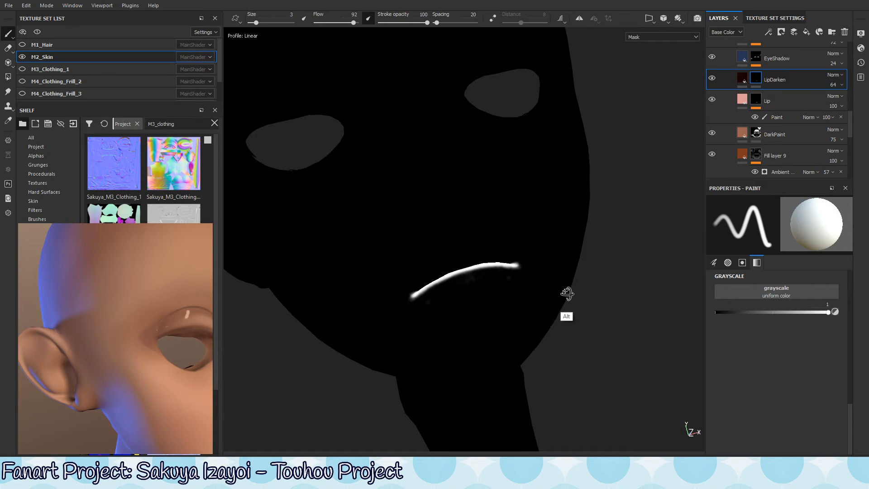
mouse_move(567, 292)
alt+mouse_down()
mouse_move(560, 262)
mouse_move(590, 252)
mouse_move(599, 269)
alt+mouse_up()
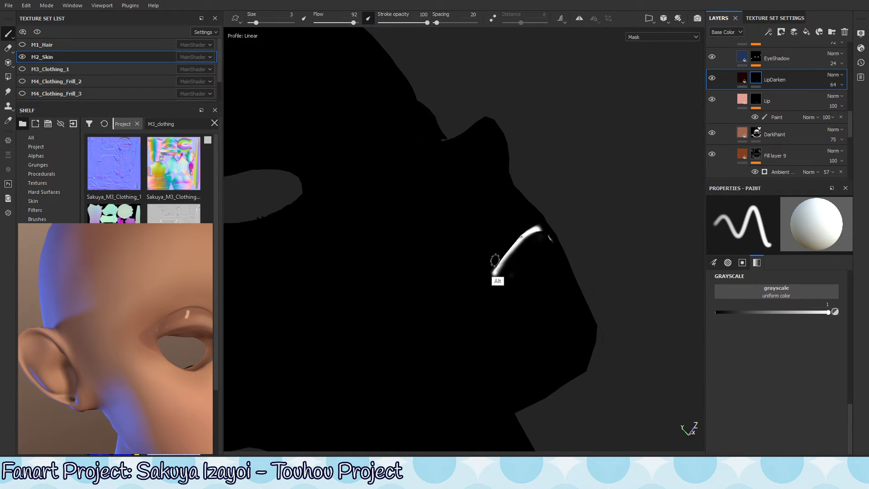
alt+drag(541, 217, 519, 249)
Step: Cycle the viewport from the full material through the Roughness channel to Base Color to examine the mouth
key(m)
mouse_move(560, 225)
alt+mouse_down()
mouse_move(531, 259)
mouse_move(517, 349)
mouse_move(516, 287)
mouse_move(490, 304)
alt+mouse_up()
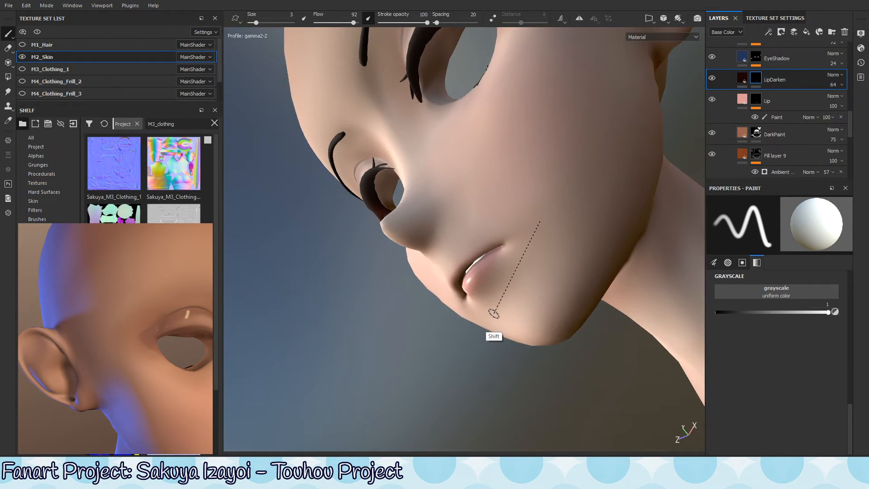
key(shift+c)
key(shift+c)
key(shift+c)
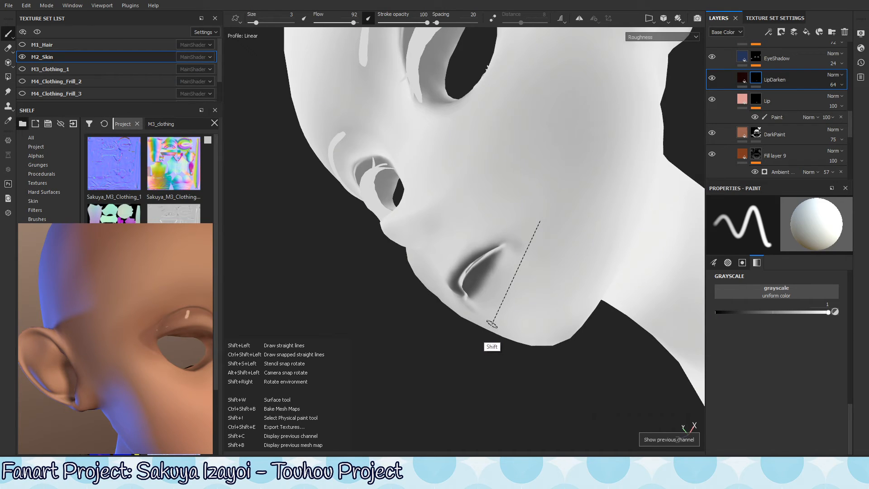
alt+drag(527, 265, 499, 311)
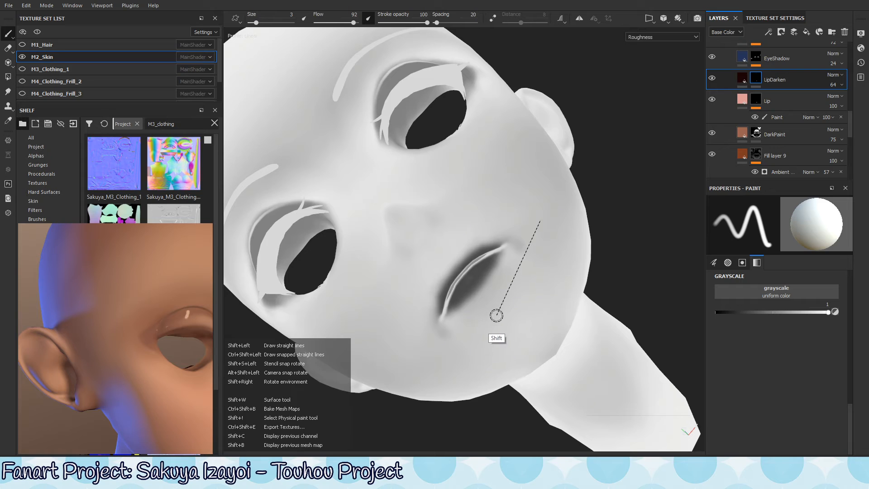
key(shift+c)
key(shift+c)
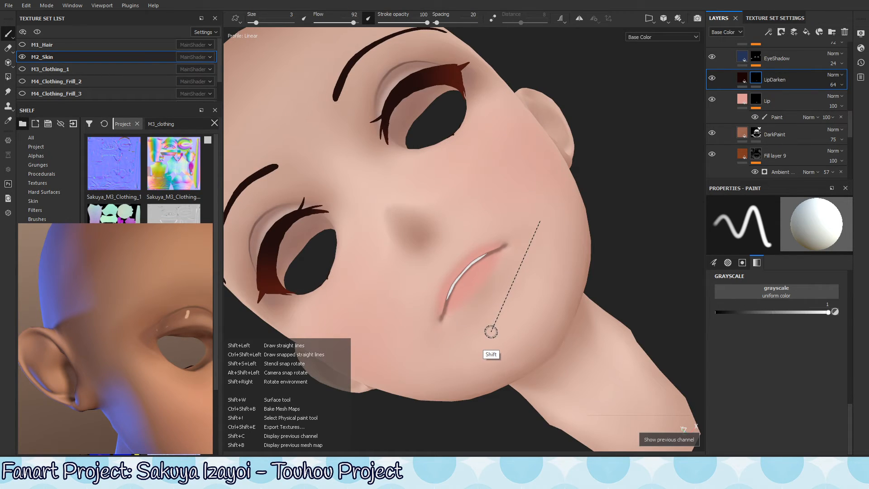
Step: Compare the mouth's base color with LipDarken hidden and shown, and return the viewport to the full material
alt+drag(514, 281, 570, 222)
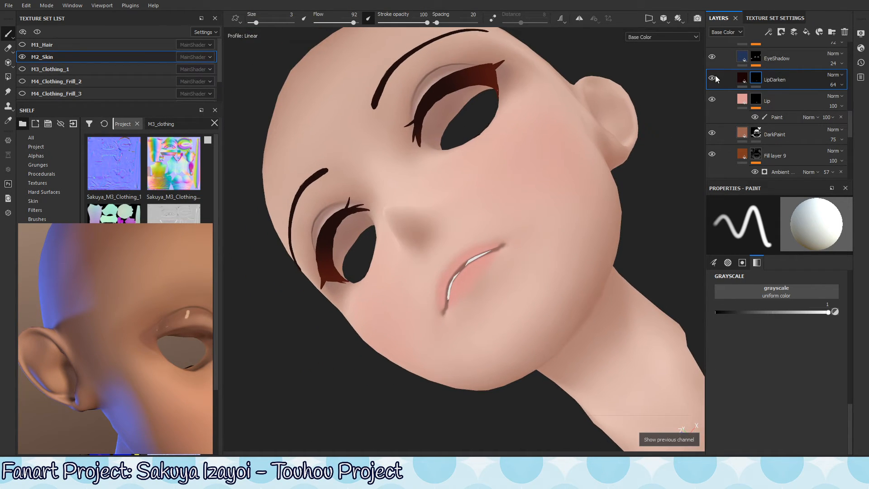
click(713, 79)
click(712, 80)
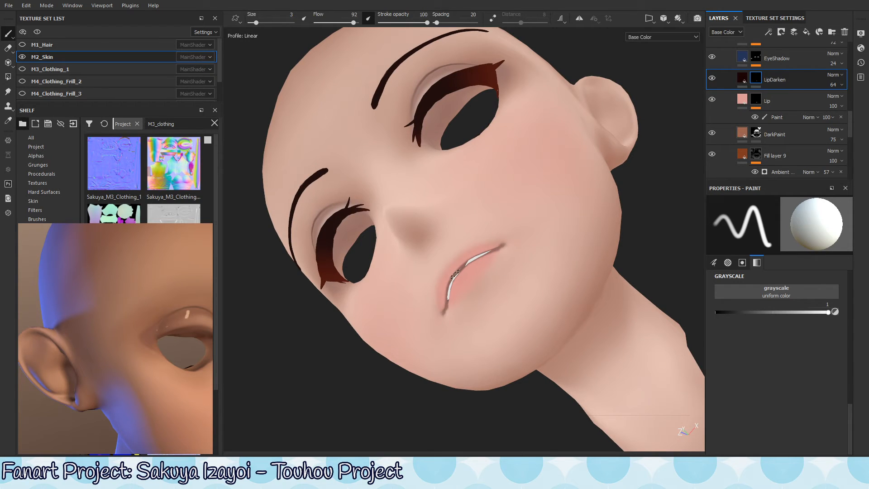
alt+drag(452, 283, 538, 259)
key(m)
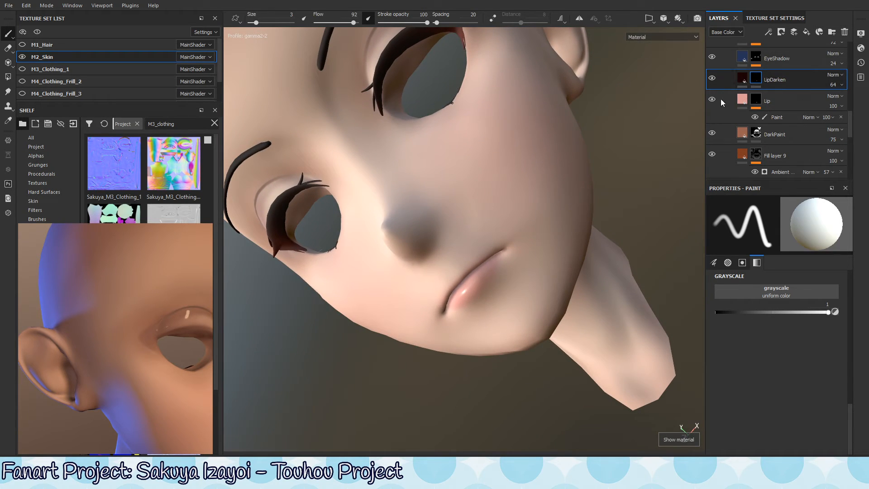
Step: Compare the lips with the Lip layer hidden and shown, and open that layer's fill material settings
click(712, 98)
click(712, 100)
click(797, 99)
click(744, 100)
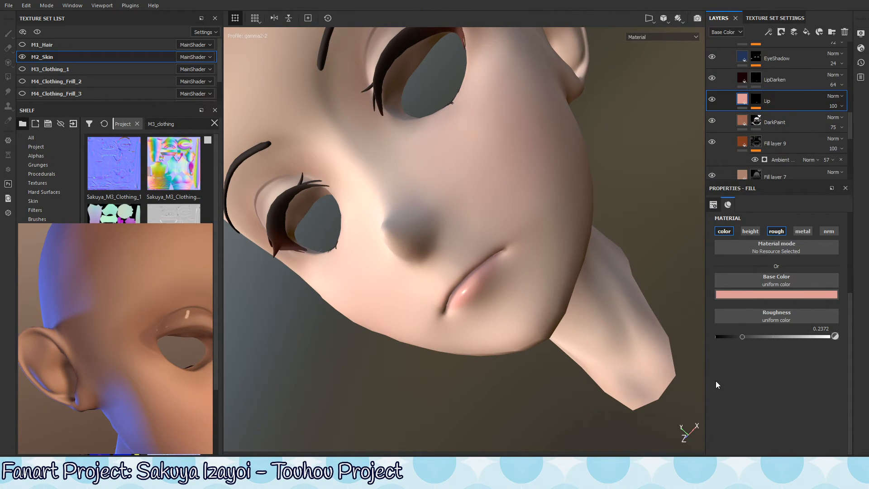
Step: Set the Lip layer's roughness to 0.3123, checking the lips from the front and returning to its fill material settings
drag(742, 337, 756, 337)
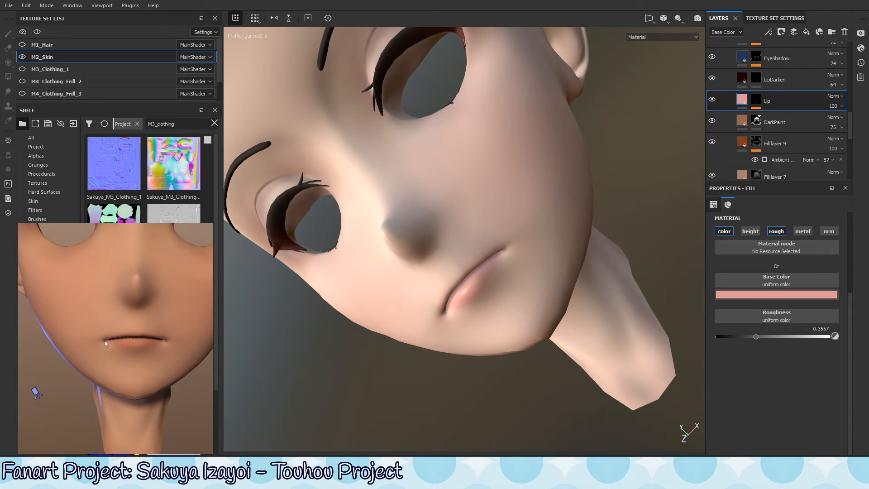
mouse_move(756, 337)
mouse_down()
mouse_move(786, 336)
mouse_move(735, 340)
mouse_move(766, 339)
mouse_move(751, 341)
mouse_up()
alt+drag(524, 291, 496, 294)
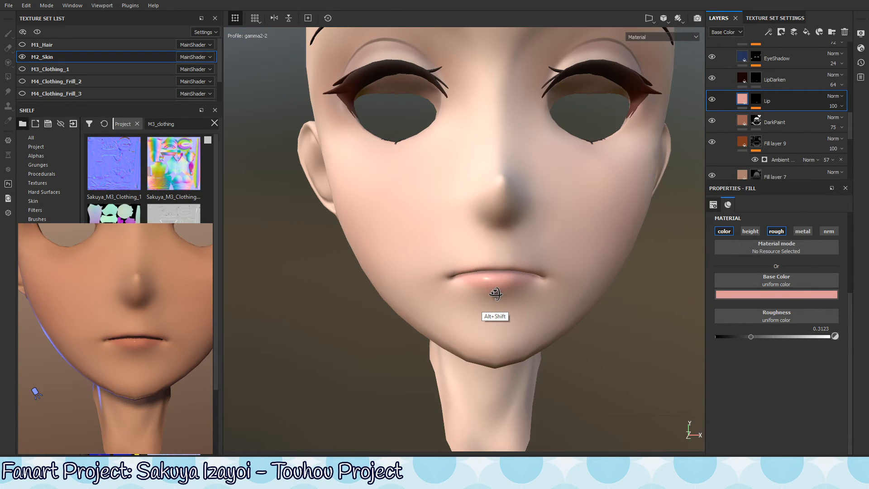
click(756, 99)
key(1)
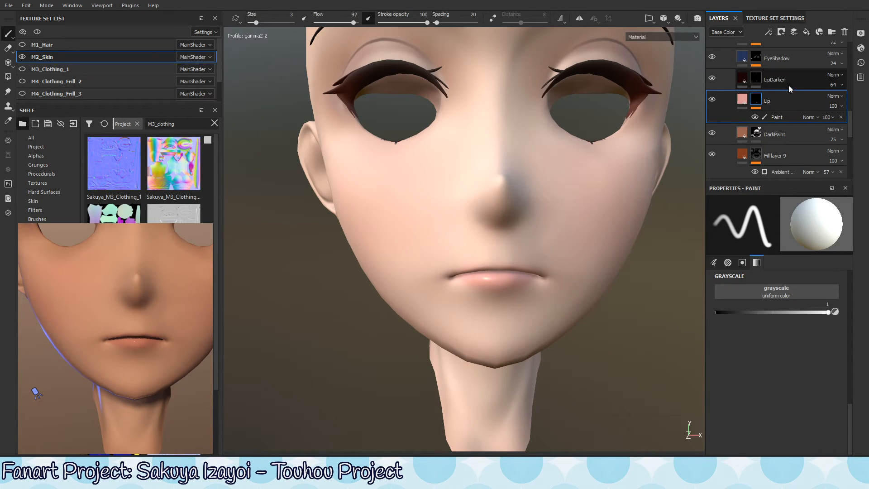
click(743, 99)
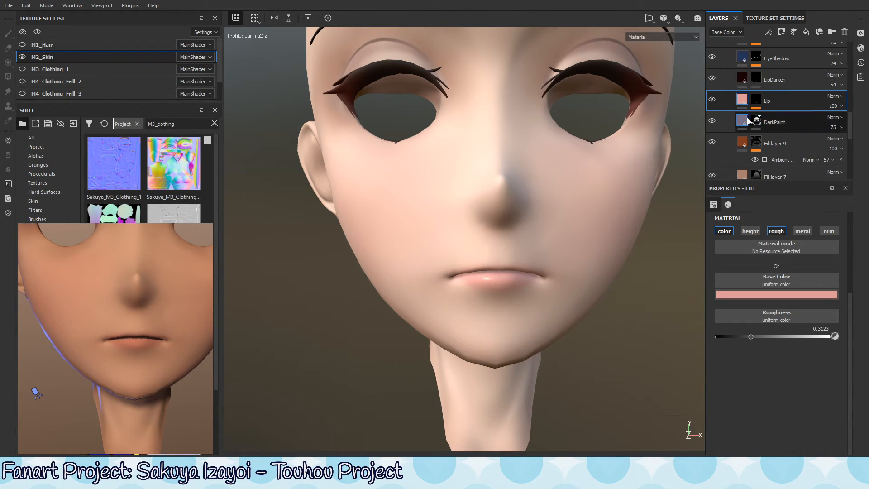
Step: Compare the face from the front and three-quarter angle with the DarkPaint layer hidden and shown, and select that layer
alt+drag(571, 317, 653, 228)
click(713, 121)
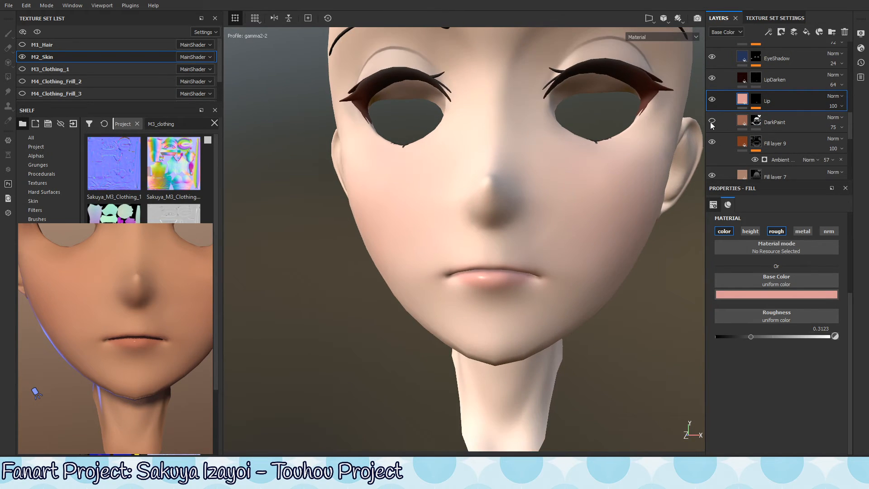
click(713, 121)
scroll(384, 304, down, 3)
alt+drag(384, 304, 670, 235)
click(806, 119)
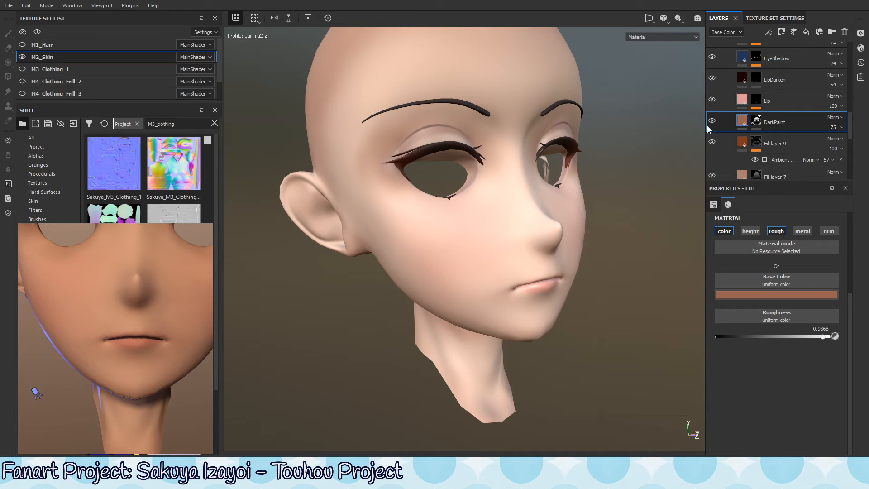
click(712, 120)
click(712, 121)
click(712, 121)
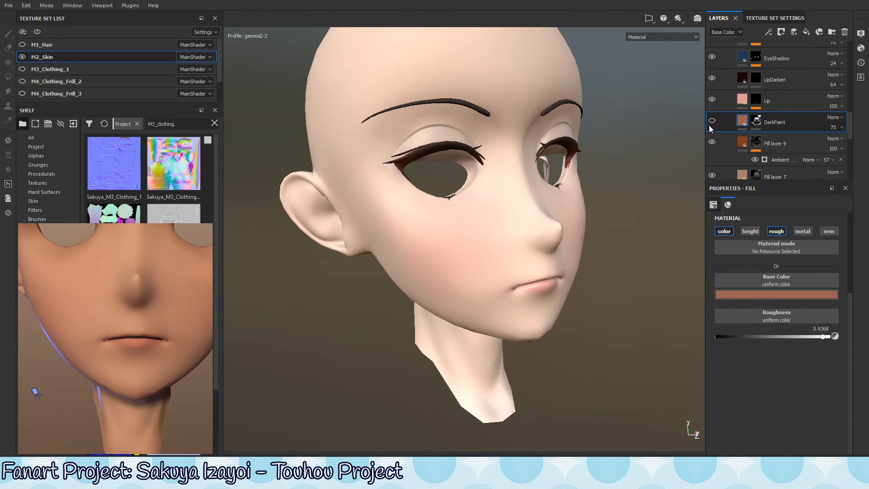
click(712, 120)
Step: Compare the head in side profile with DarkPaint hidden and shown, and examine the shading under the jaw and on the neck
alt+drag(607, 213, 552, 281)
click(712, 121)
click(713, 120)
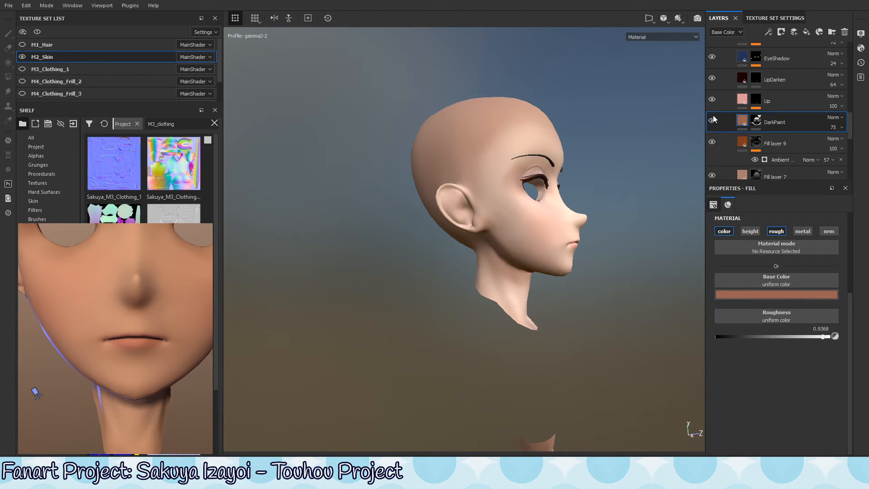
alt+drag(539, 349, 486, 136)
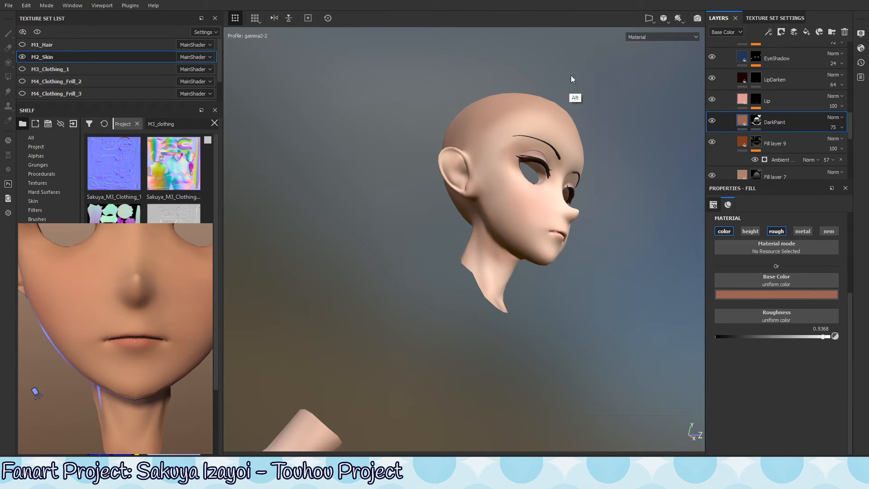
alt+drag(571, 77, 521, 285)
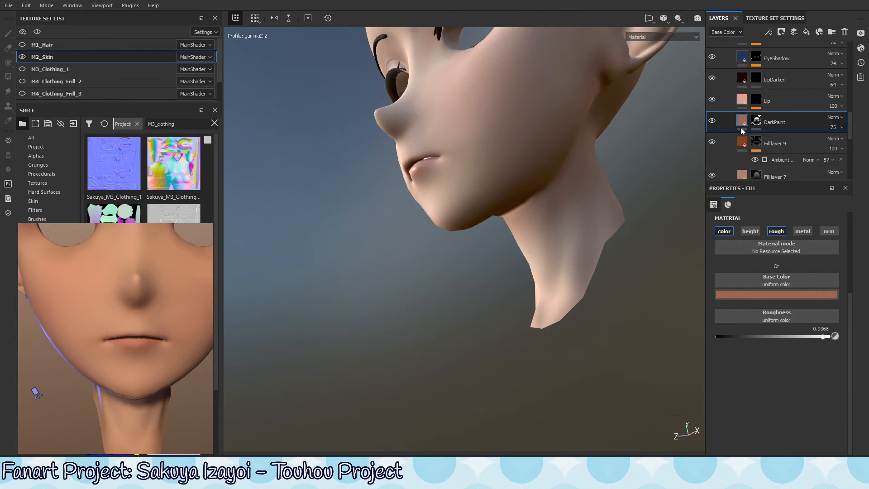
Step: Paint white over the dark neck area in DarkPaint's mask with brush size 13.79 and flow 11, and check it in the material view
alt+click(756, 121)
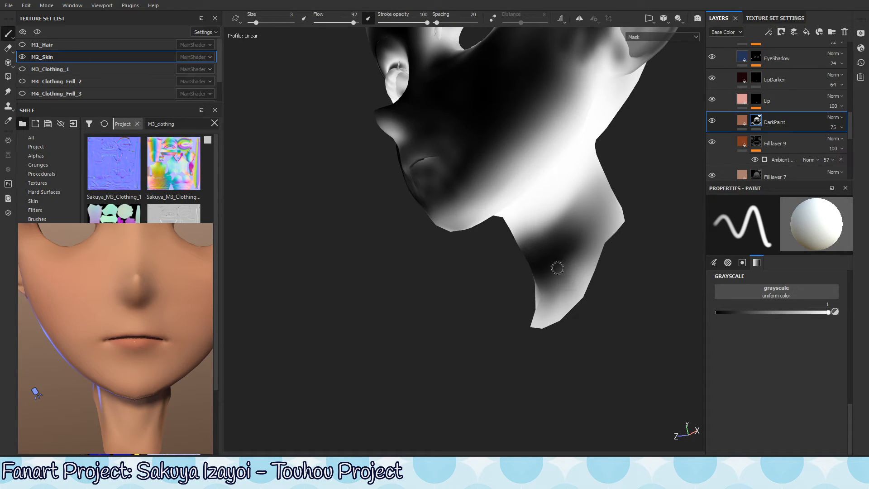
ctrl+right_drag(551, 238, 599, 214)
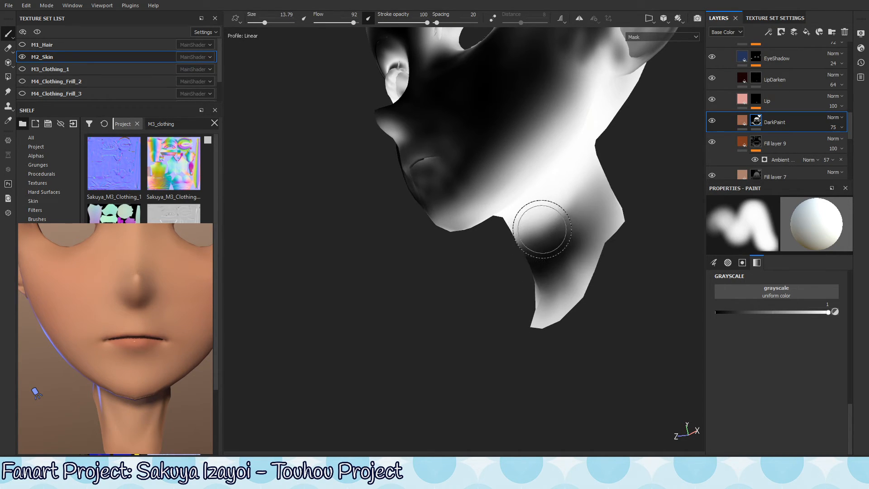
mouse_move(569, 183)
mouse_down()
mouse_move(530, 246)
mouse_move(537, 295)
mouse_move(341, 365)
mouse_move(365, 362)
mouse_up()
key(ctrl+z)
key(ctrl+z)
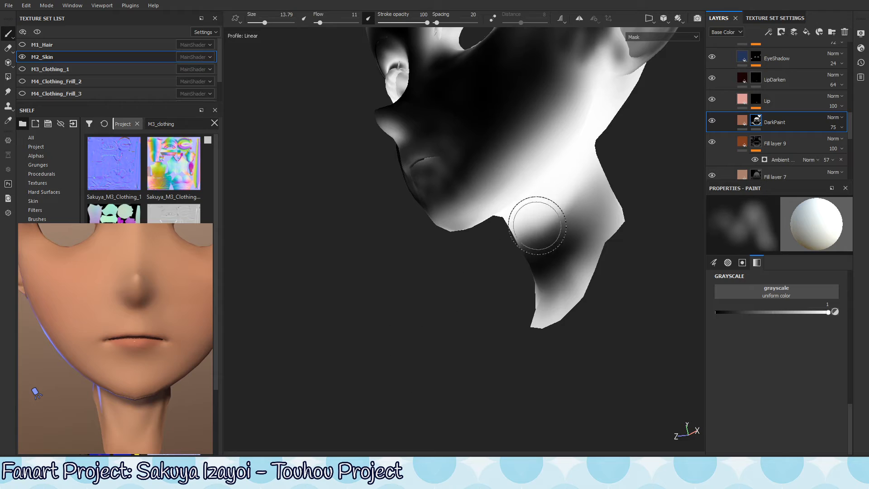
mouse_move(537, 227)
mouse_down()
mouse_move(545, 240)
mouse_move(584, 202)
mouse_move(539, 276)
mouse_up()
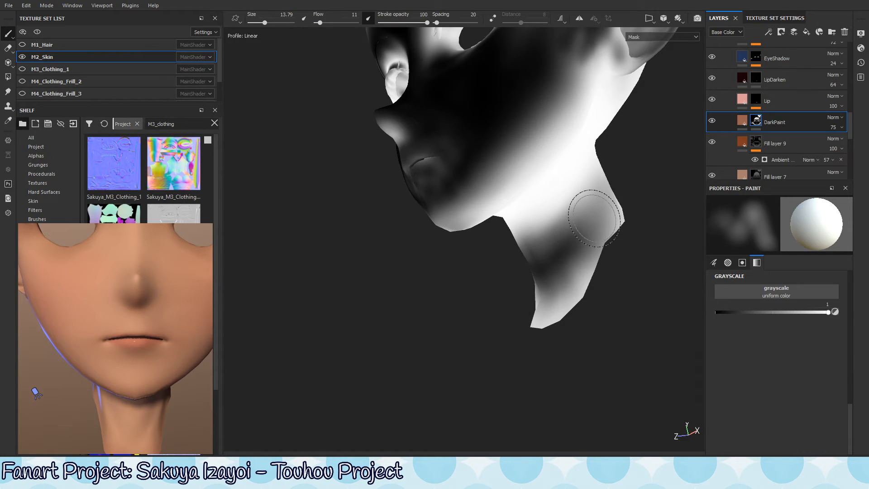
drag(593, 213, 538, 282)
mouse_move(561, 198)
mouse_down()
mouse_move(513, 275)
mouse_move(543, 252)
mouse_move(547, 257)
mouse_up()
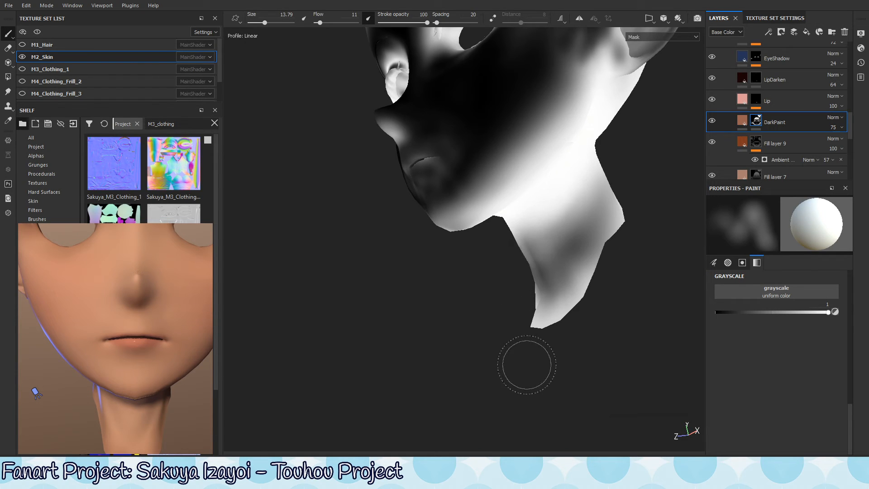
alt+drag(613, 240, 417, 269)
key(m)
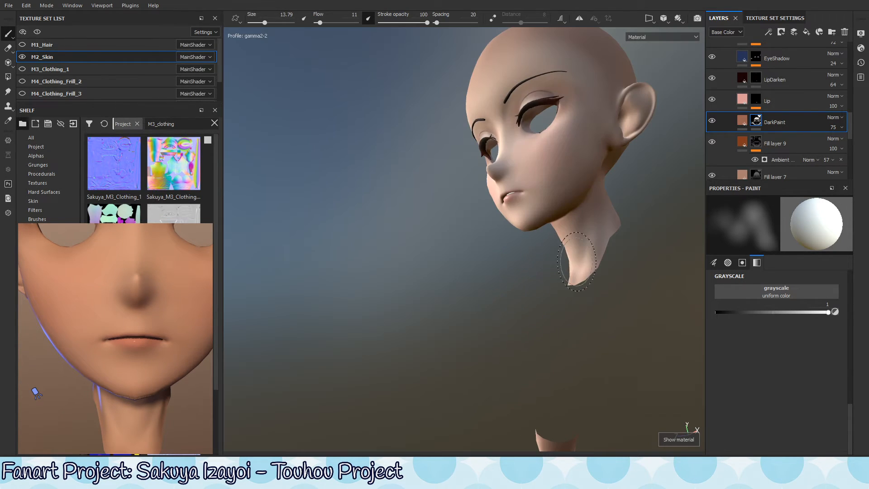
mouse_move(561, 253)
alt+mouse_down()
mouse_move(646, 268)
mouse_move(576, 264)
mouse_move(581, 273)
alt+mouse_up()
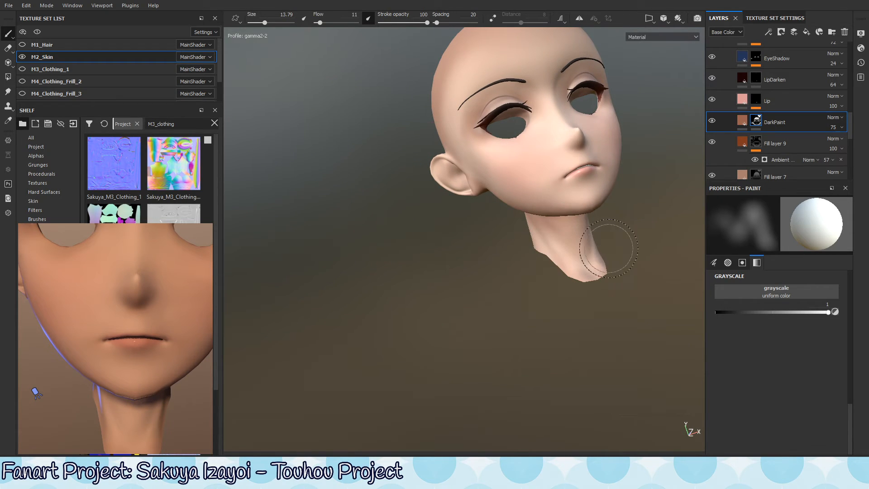
Step: Compare the head with Fill layer 9 and DarkPaint hidden and shown, leaving both visible and Fill layer 9's mask selected
click(711, 142)
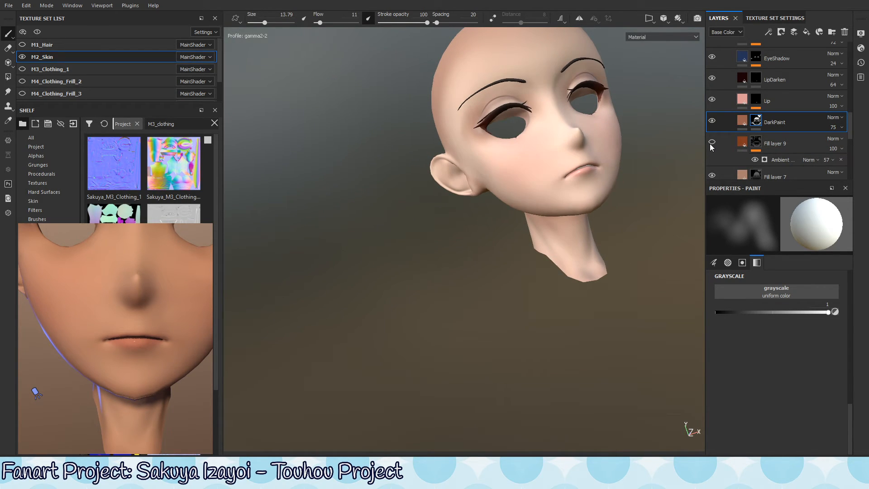
click(712, 142)
click(758, 144)
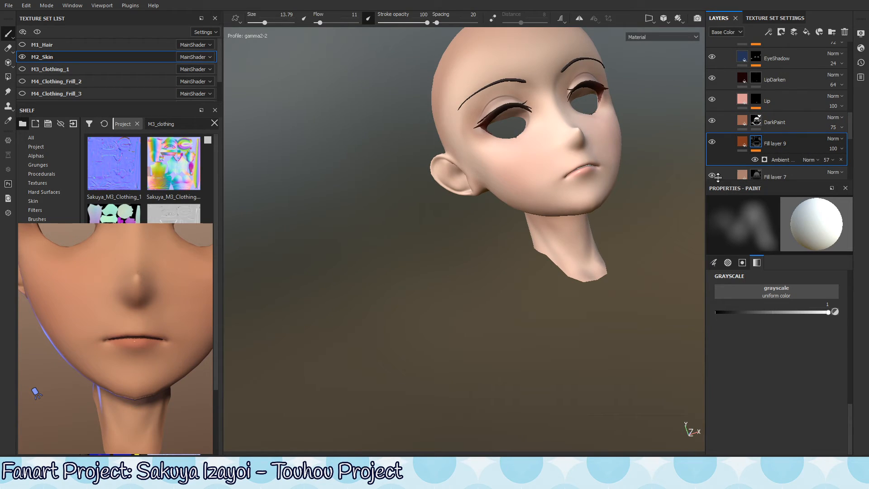
click(712, 121)
click(712, 143)
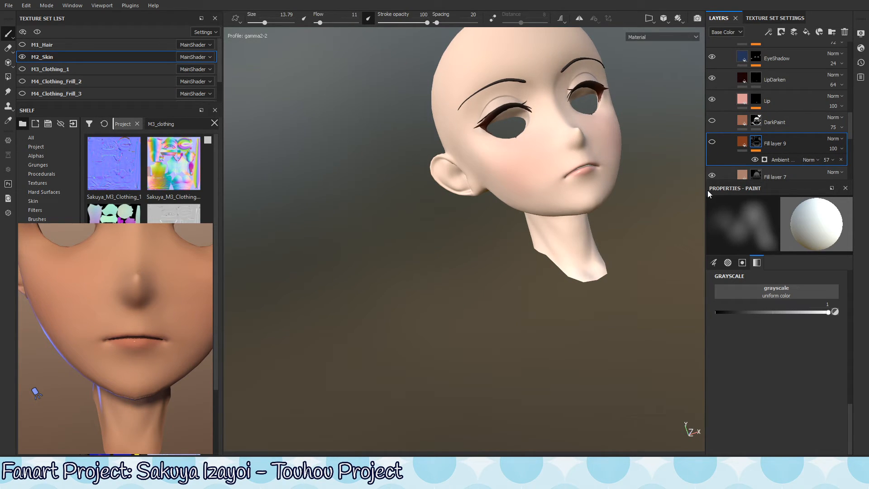
click(712, 121)
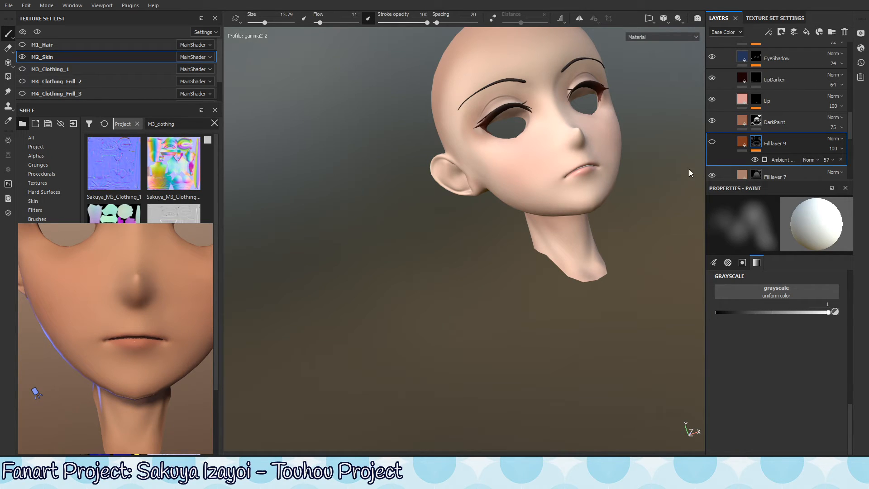
click(713, 142)
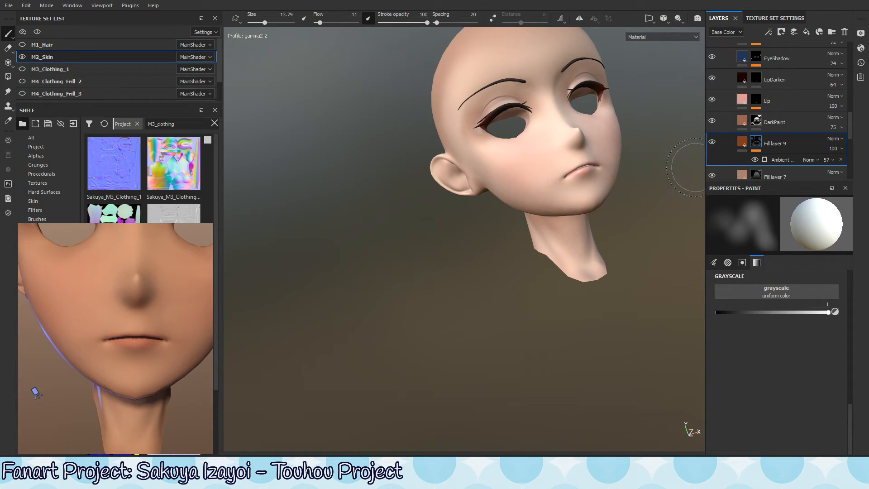
Step: Display Fill layer 9's mask and try a white stroke on the neck directly on it
alt+drag(616, 284, 604, 284)
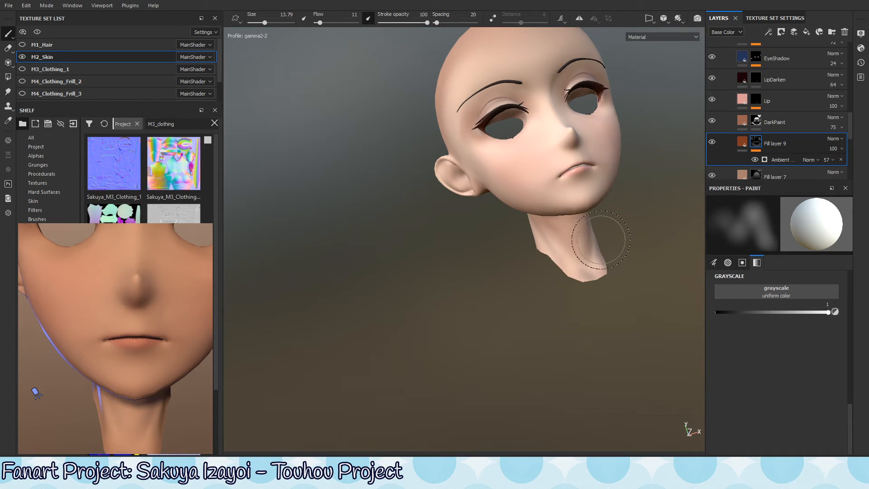
alt+click(756, 142)
mouse_move(630, 254)
alt+mouse_down()
mouse_move(563, 272)
mouse_move(577, 272)
alt+mouse_up()
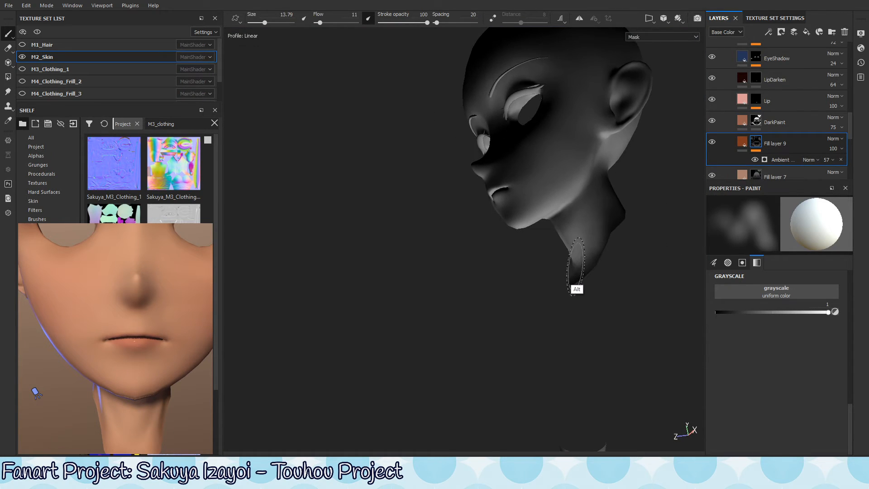
mouse_move(606, 215)
mouse_down()
mouse_move(582, 227)
mouse_move(577, 249)
mouse_up()
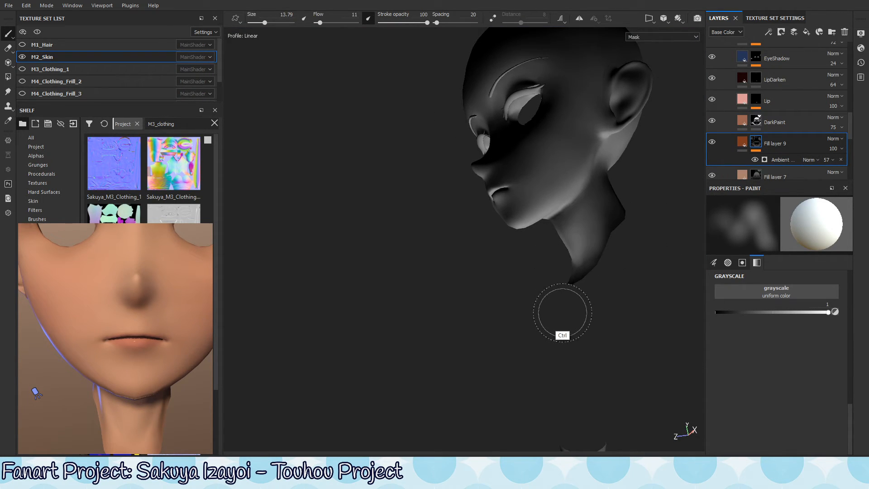
key(ctrl+z)
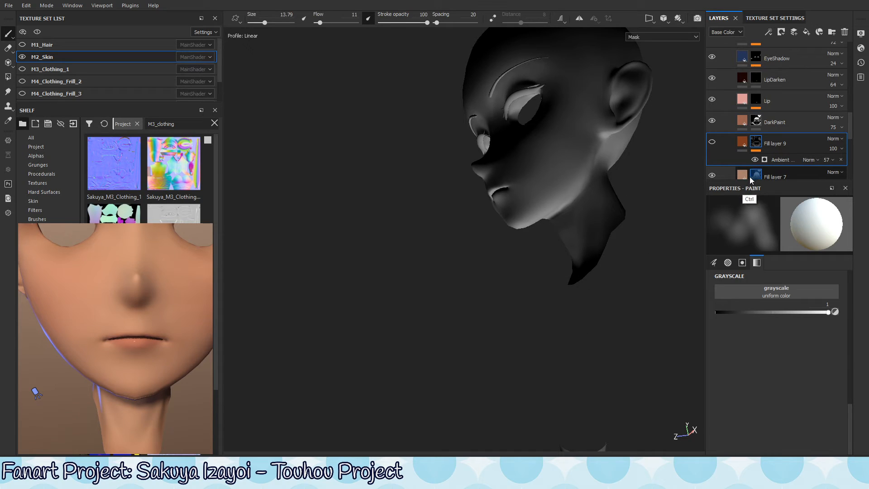
Step: Add a Paint effect to Fill layer 9's mask and make the layer visible for painting
right_click(755, 142)
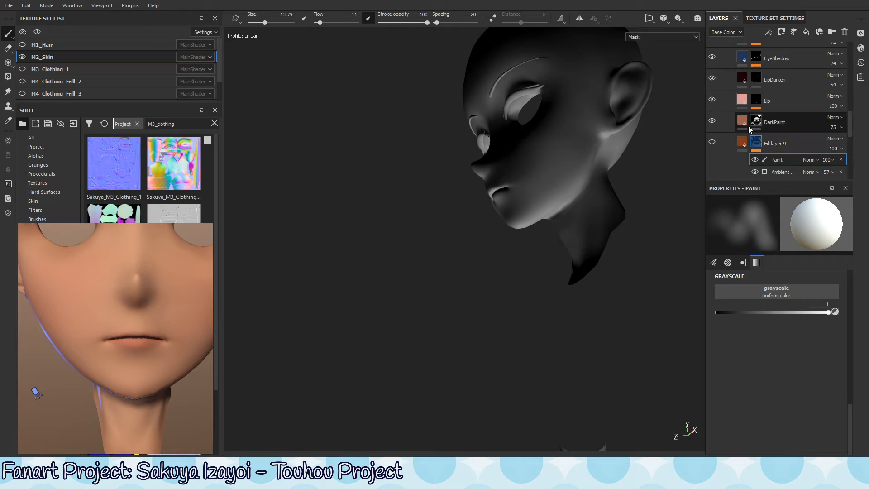
click(586, 195)
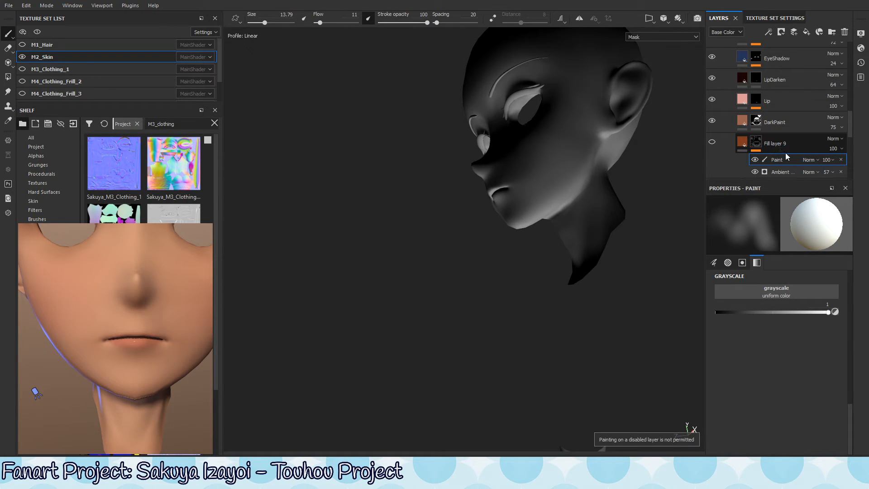
alt+middle_drag(592, 267, 561, 272)
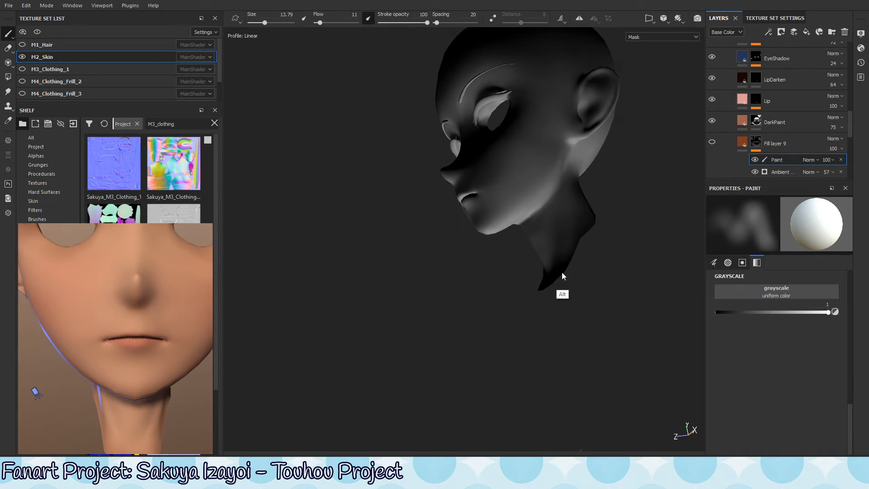
click(550, 221)
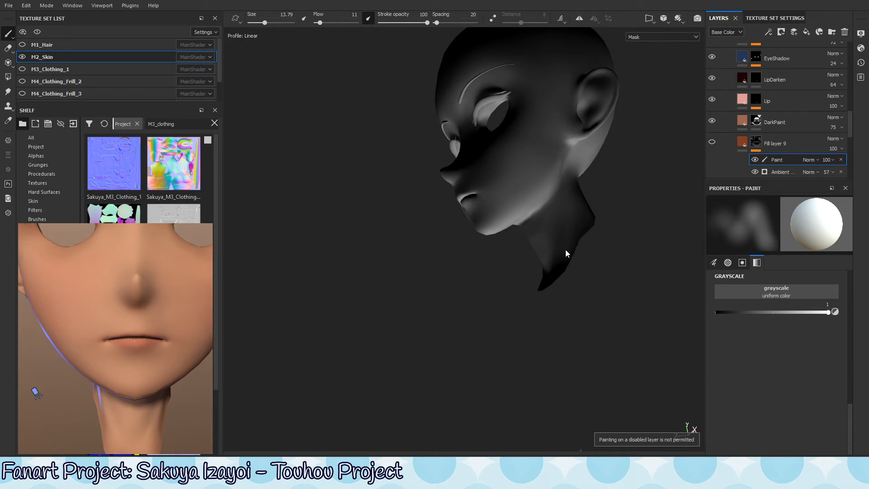
click(712, 142)
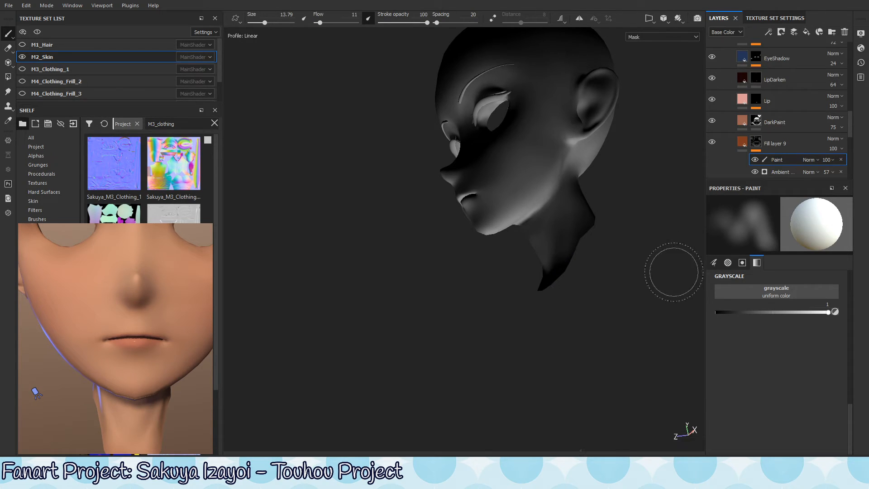
Step: Blend the neck shading below the jaw with black and white strokes on the Paint effect of Fill layer 9's mask
key(x)
drag(547, 203, 547, 241)
key(x)
drag(563, 181, 555, 192)
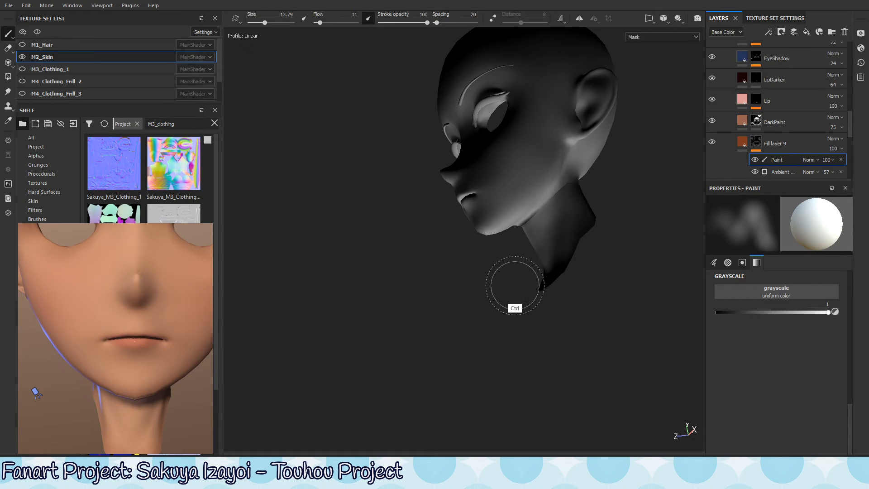
alt+drag(543, 222, 556, 211)
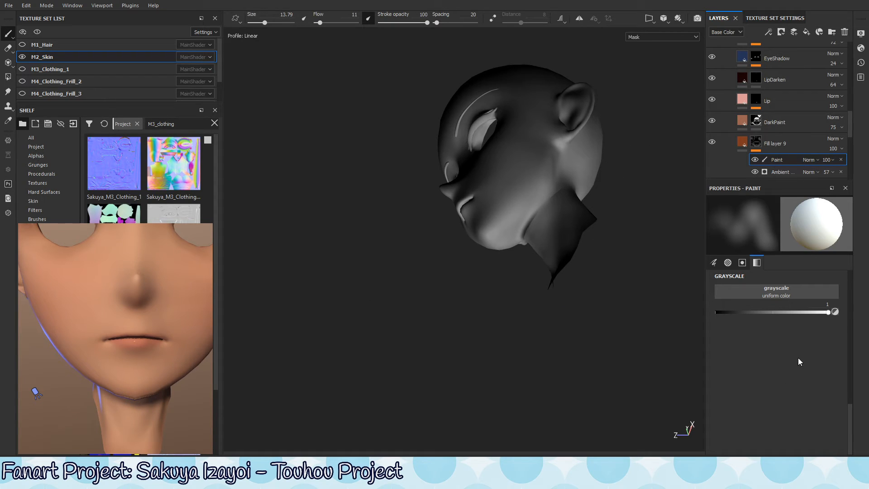
Step: Set the brush alignment to Camera and its size space to Object for painting Fill layer 9's mask
click(714, 262)
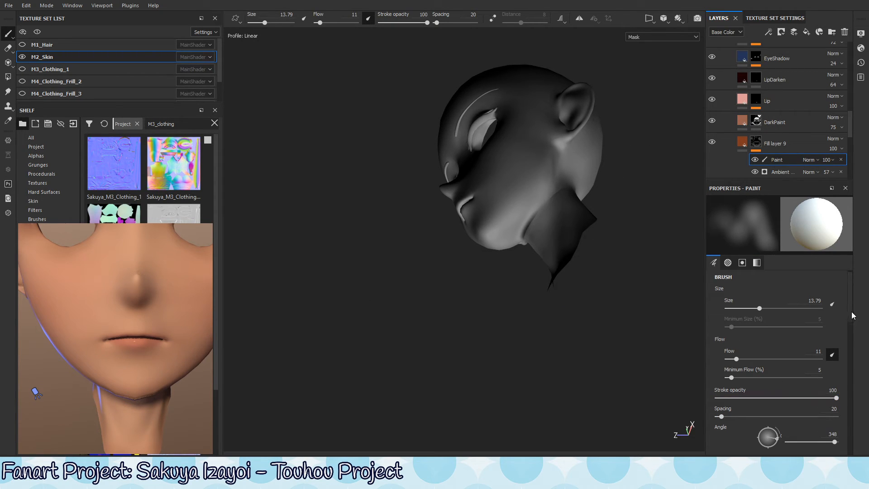
drag(851, 312, 851, 360)
click(778, 379)
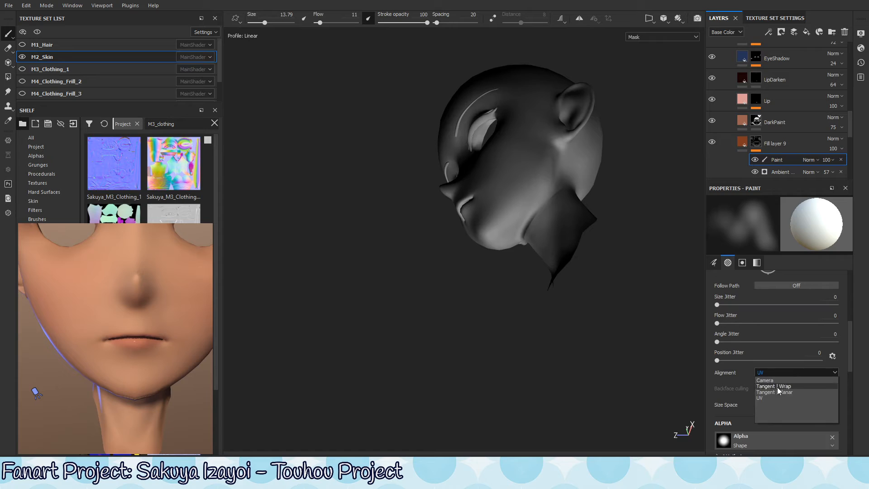
click(776, 387)
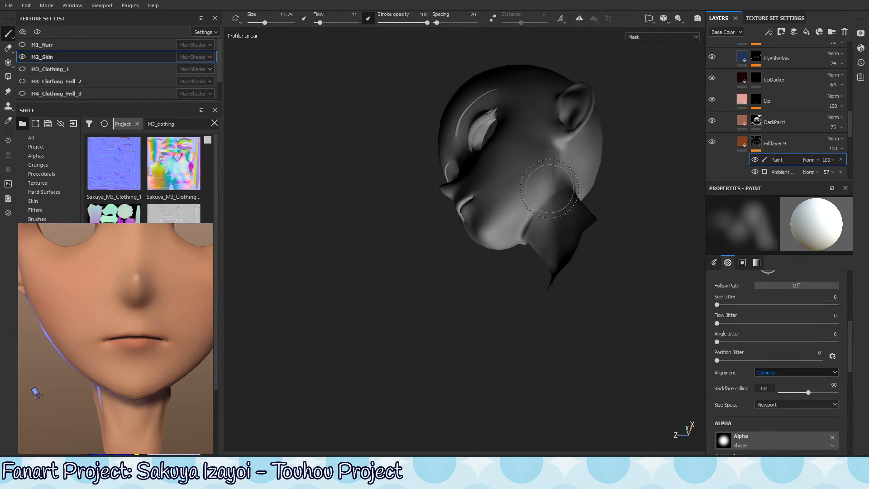
drag(550, 194, 530, 271)
key(ctrl+z)
click(773, 405)
click(771, 414)
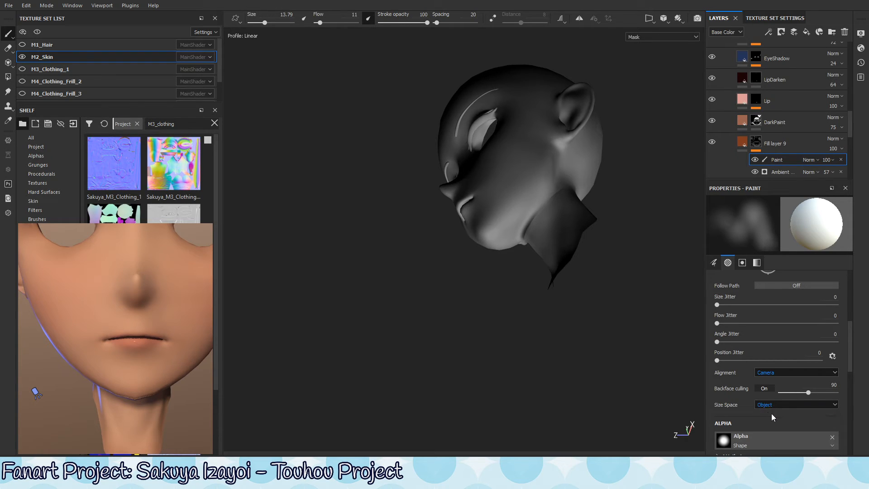
Step: Brighten the area where jaw meets neck with white strokes at brush sizes 3.28 and 4.13, softening the edges with black
ctrl+right_drag(545, 235, 498, 252)
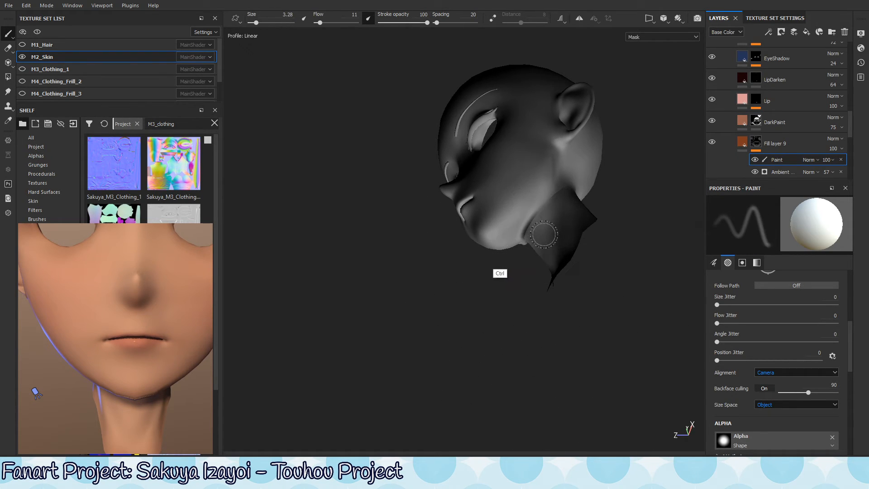
mouse_move(551, 206)
mouse_down()
mouse_move(526, 243)
mouse_move(547, 225)
mouse_move(532, 230)
mouse_up()
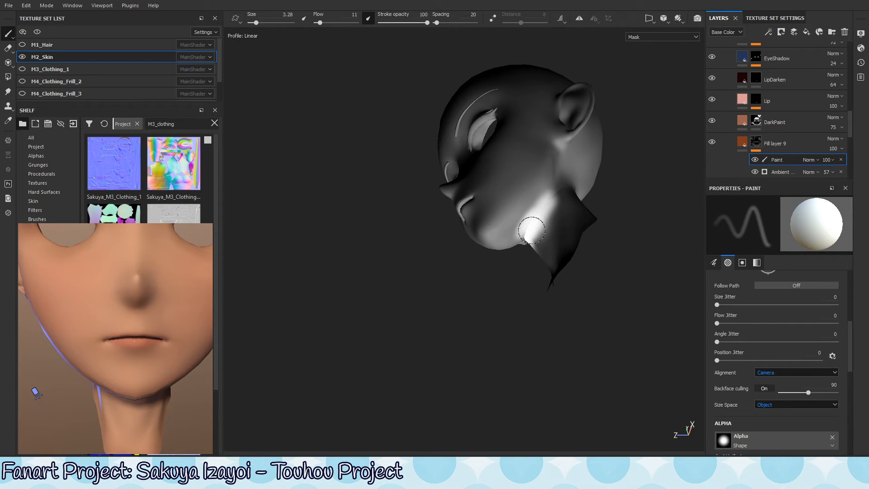
ctrl+right_drag(553, 211, 561, 212)
mouse_move(553, 212)
mouse_down()
mouse_move(549, 203)
mouse_move(555, 252)
mouse_up()
key(p)
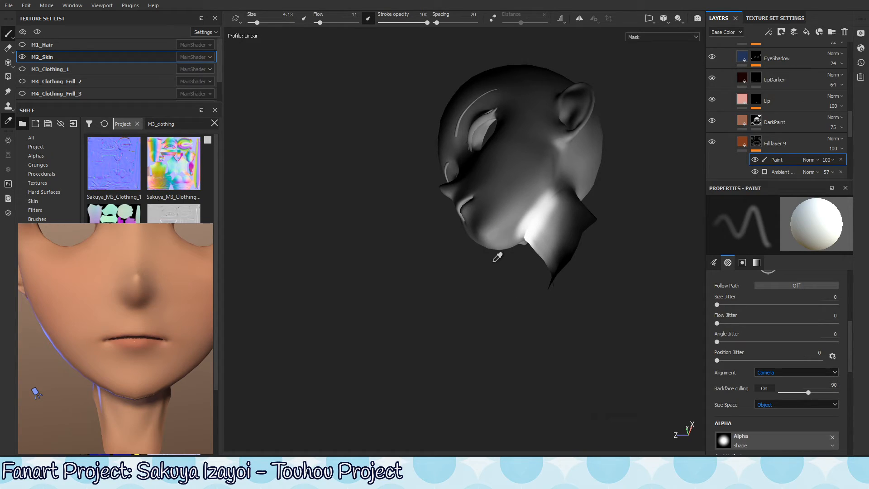
click(443, 428)
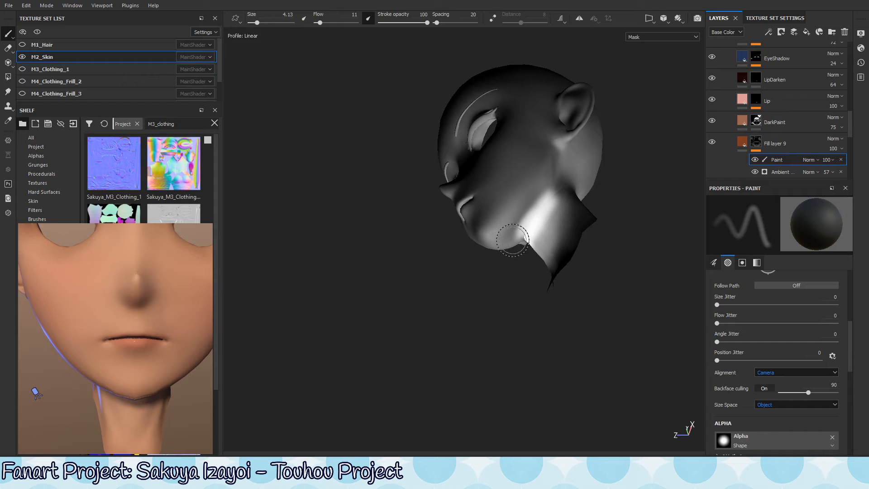
click(494, 281)
key(x)
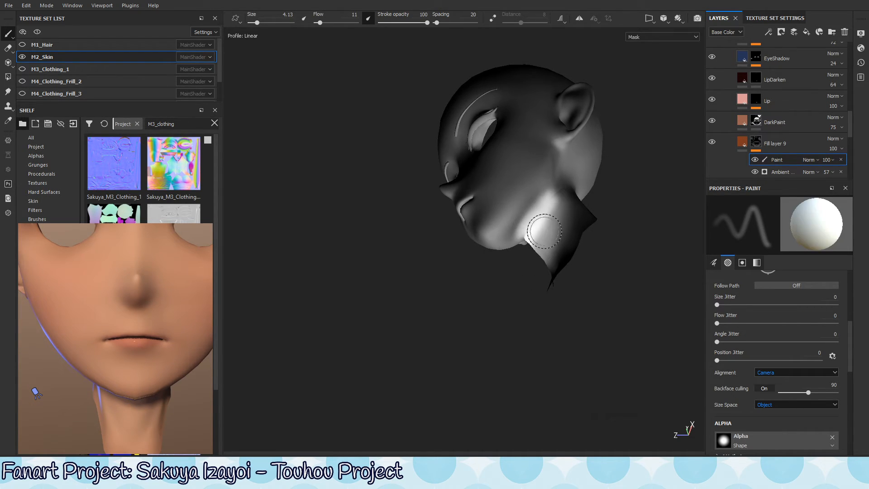
Step: Extend the white strokes under the chin and along the neck, and lower the Paint effect's opacity to 39
mouse_move(532, 230)
alt+mouse_down()
mouse_move(527, 247)
mouse_move(534, 212)
alt+mouse_up()
mouse_move(524, 242)
mouse_down()
mouse_move(521, 266)
mouse_move(521, 252)
mouse_move(545, 223)
mouse_move(525, 208)
mouse_move(520, 242)
mouse_up()
mouse_move(525, 210)
alt+mouse_down()
mouse_move(509, 248)
mouse_move(520, 219)
mouse_move(526, 231)
alt+mouse_up()
mouse_move(509, 259)
mouse_down()
mouse_move(514, 272)
mouse_move(549, 262)
mouse_move(534, 266)
mouse_move(566, 223)
mouse_move(596, 275)
mouse_move(588, 291)
mouse_move(553, 291)
mouse_move(537, 316)
mouse_move(545, 296)
mouse_move(531, 303)
mouse_move(545, 286)
mouse_up()
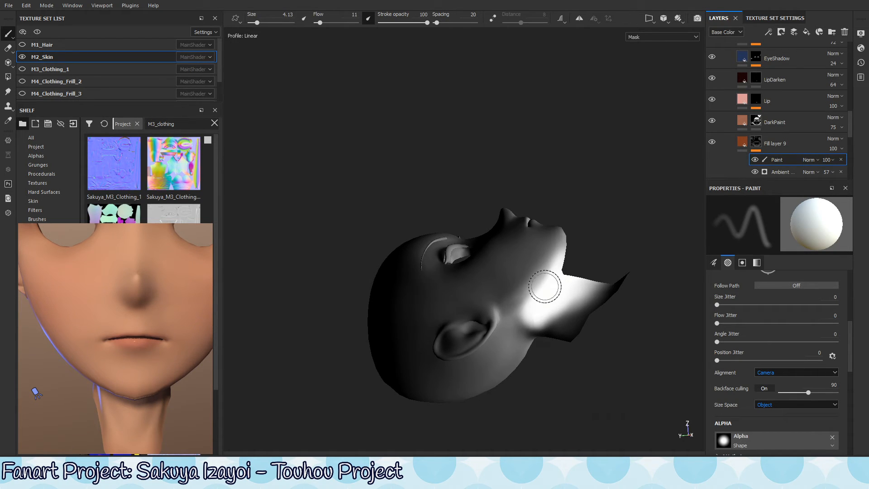
click(827, 162)
mouse_move(862, 177)
mouse_down()
mouse_move(822, 183)
mouse_move(840, 183)
mouse_up()
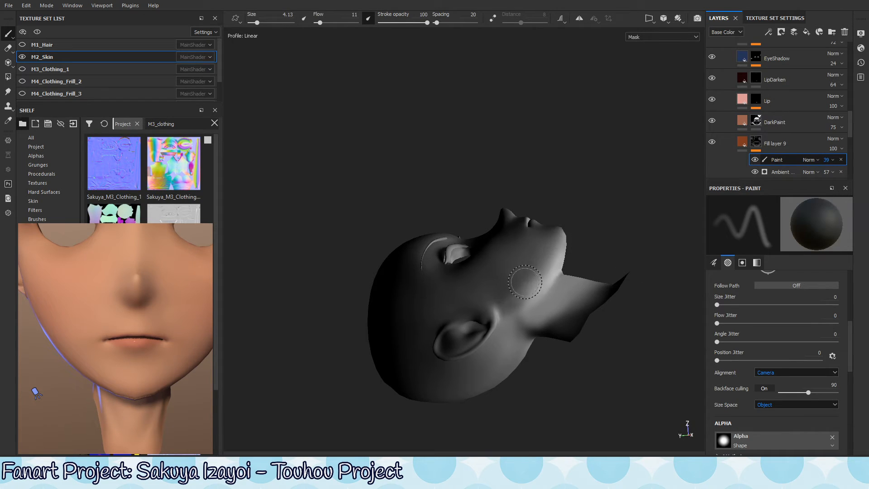
Step: Blend the sides of the neck with black and white strokes using a brush size of 7.37
alt+drag(596, 218, 609, 315)
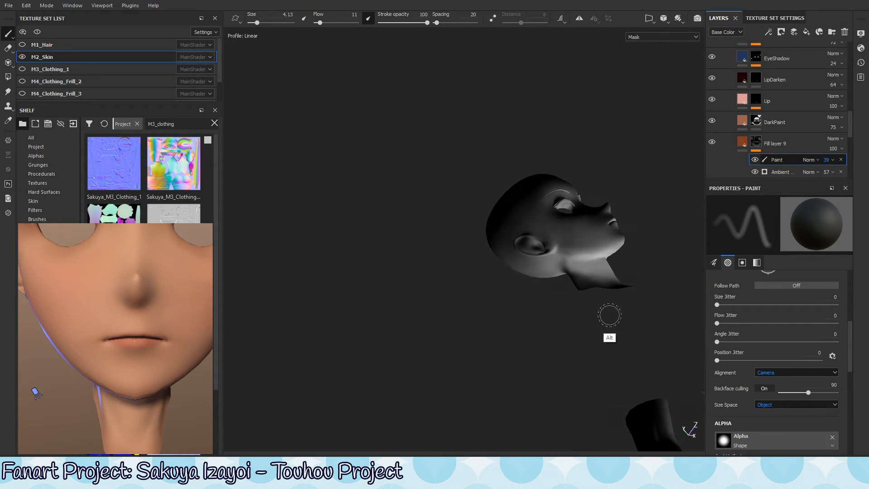
ctrl+right_drag(578, 282, 593, 292)
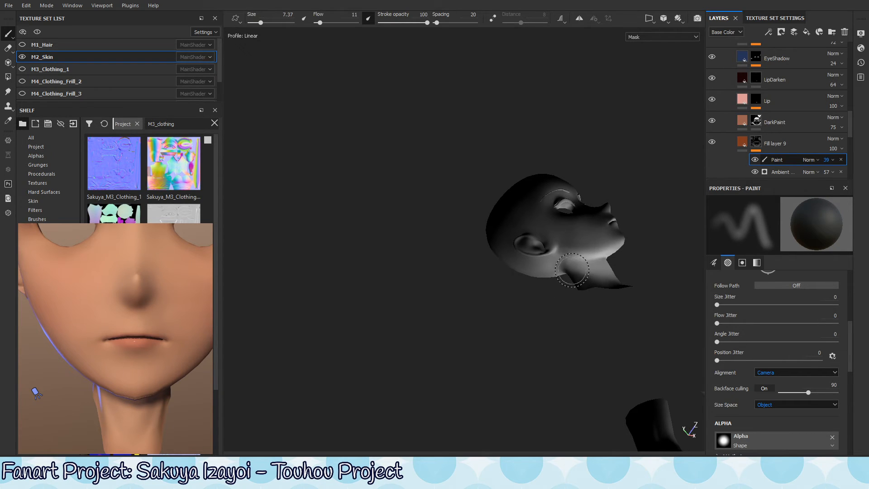
alt+drag(626, 277, 592, 286)
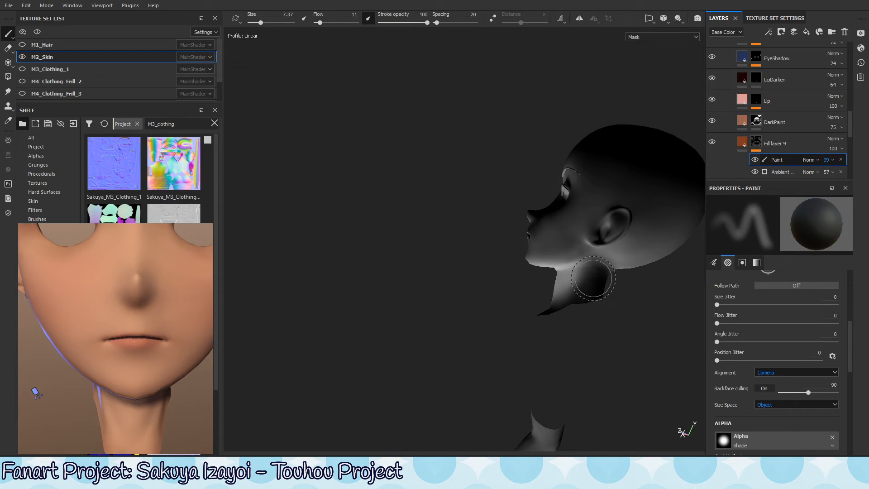
alt+drag(548, 333, 613, 261)
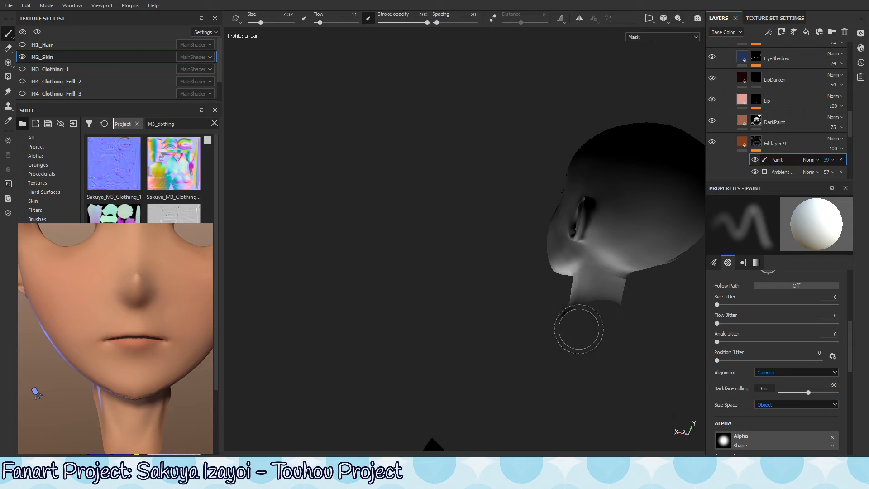
alt+drag(611, 297, 596, 282)
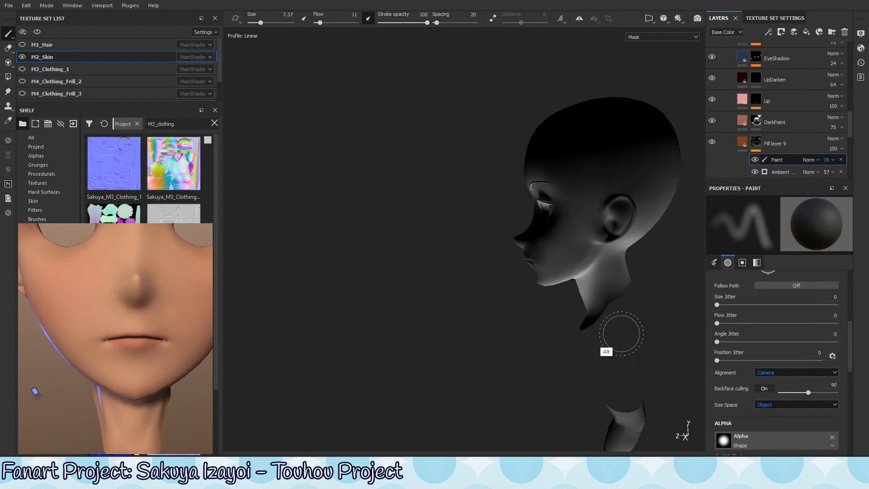
alt+drag(621, 334, 574, 312)
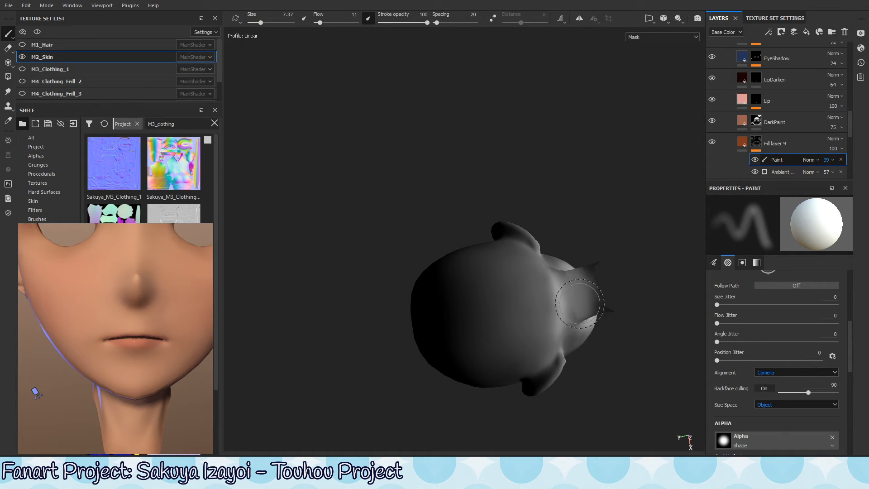
Step: Even out the mask shading on the back of the neck and below the ear with soft white strokes
alt+drag(571, 299, 574, 304)
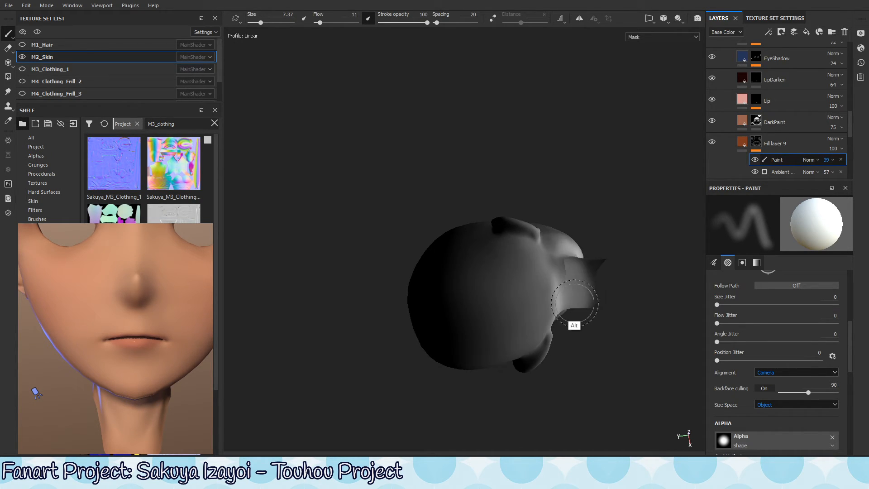
mouse_move(566, 271)
alt+mouse_down()
mouse_move(563, 297)
mouse_move(566, 264)
alt+mouse_up()
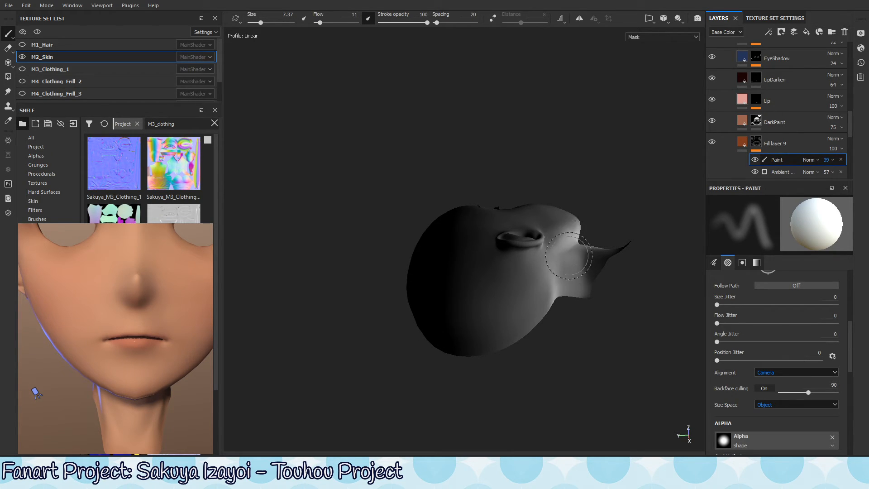
alt+drag(562, 298, 587, 310)
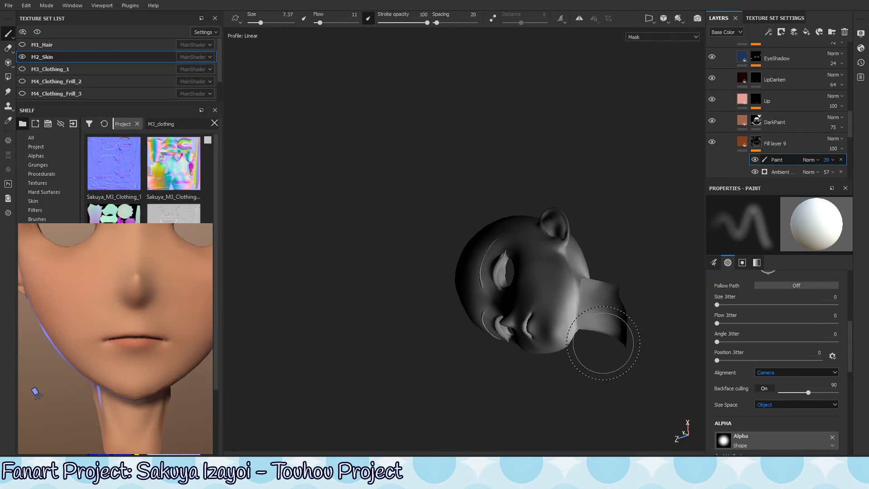
alt+drag(604, 343, 607, 257)
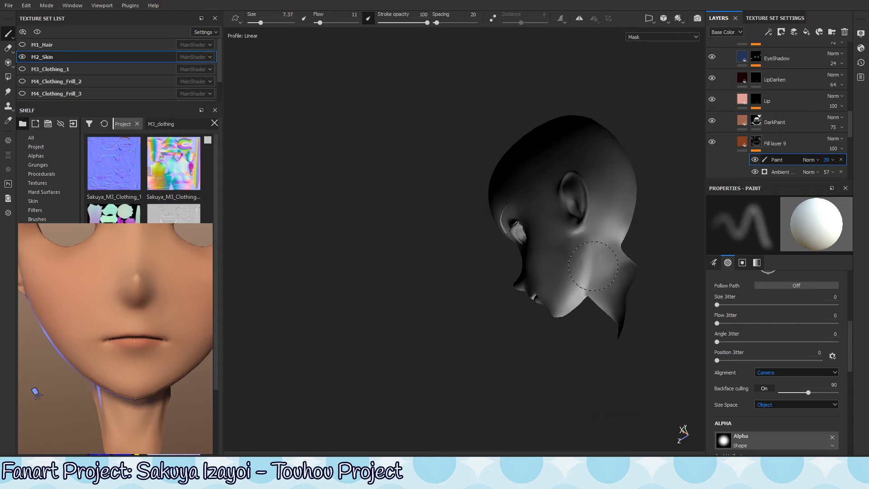
mouse_move(599, 335)
alt+mouse_down()
mouse_move(679, 254)
mouse_move(675, 225)
mouse_move(621, 302)
mouse_move(621, 287)
mouse_move(572, 323)
alt+mouse_up()
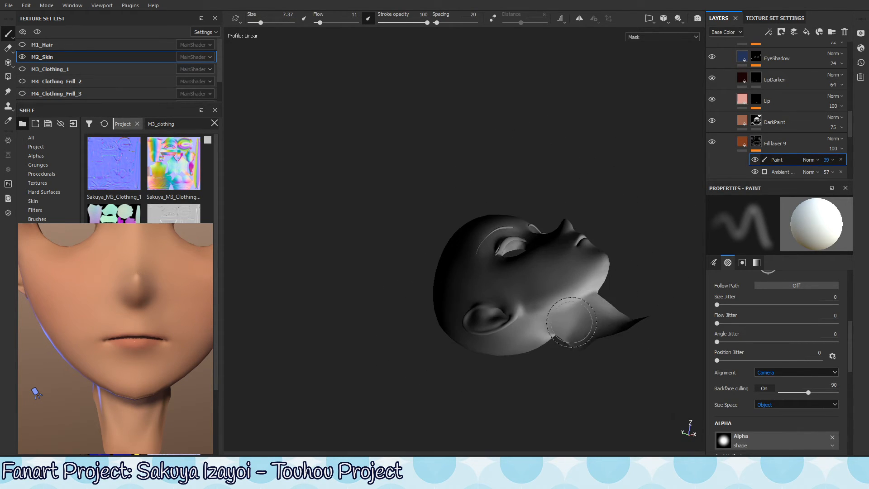
Step: Refine the transition between jawline and neck with white strokes at brush size 4.89
ctrl+right_drag(592, 300, 575, 304)
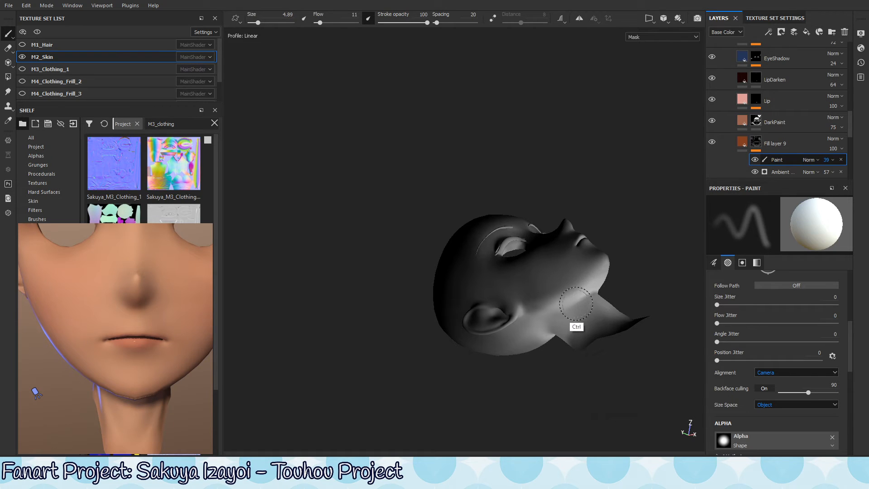
alt+drag(584, 299, 617, 304)
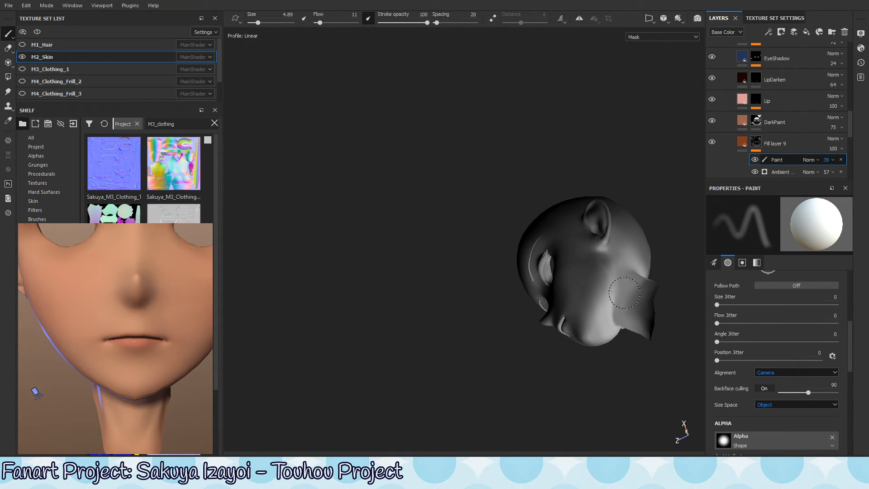
alt+drag(525, 306, 528, 330)
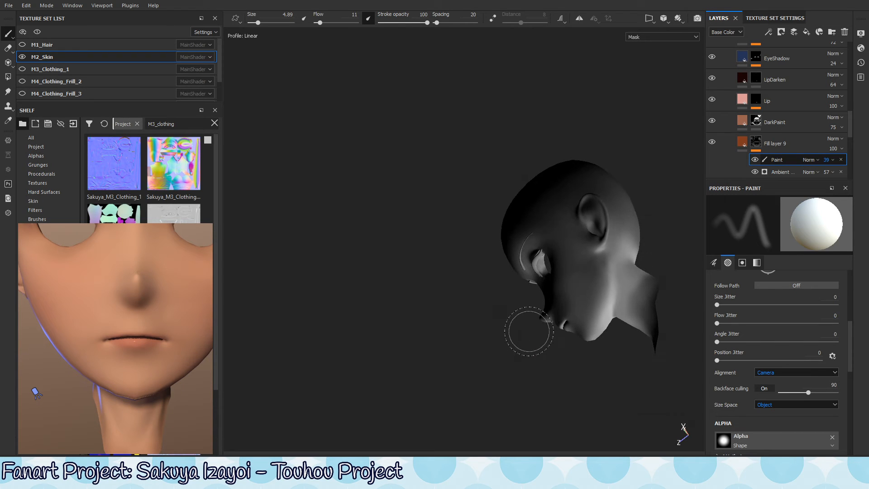
Step: Display the full material and examine the neck shading from several angles under rotated environment lighting
key(m)
alt+drag(673, 210, 518, 267)
shift+right_drag(517, 268, 538, 270)
mouse_move(538, 271)
alt+mouse_down()
mouse_move(504, 267)
mouse_move(576, 281)
mouse_move(535, 281)
mouse_move(549, 293)
mouse_move(502, 310)
mouse_move(495, 322)
mouse_move(525, 345)
mouse_move(524, 307)
mouse_move(545, 285)
alt+mouse_up()
shift+right_drag(545, 285, 572, 279)
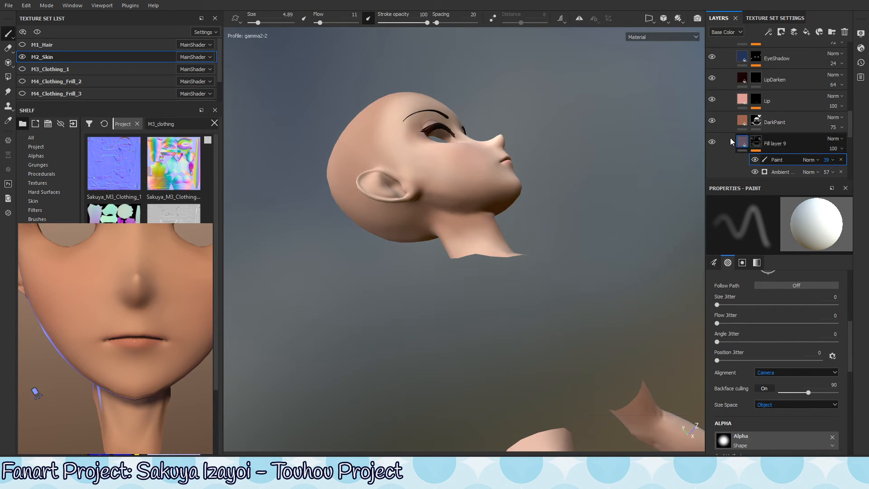
mouse_move(611, 217)
alt+mouse_down()
mouse_move(557, 272)
mouse_move(568, 248)
mouse_move(457, 267)
mouse_move(430, 340)
mouse_move(460, 291)
alt+mouse_up()
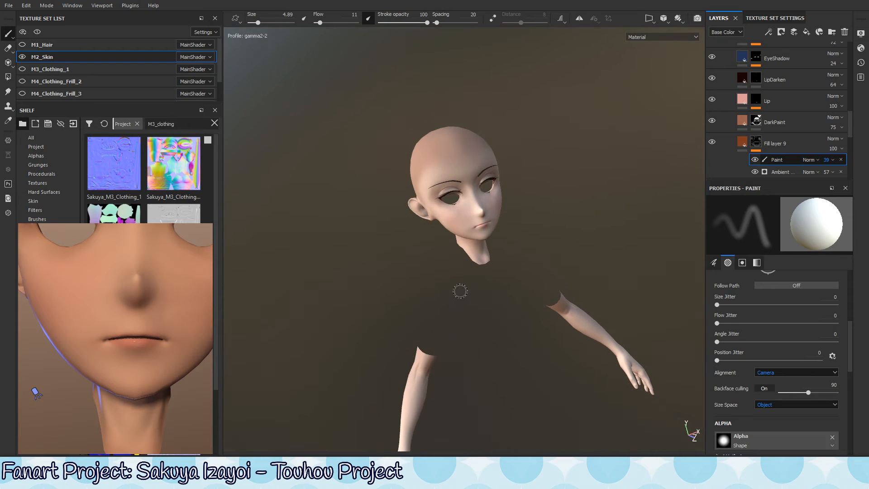
mouse_move(460, 291)
shift+right_down()
mouse_move(486, 306)
mouse_move(459, 316)
shift+right_up()
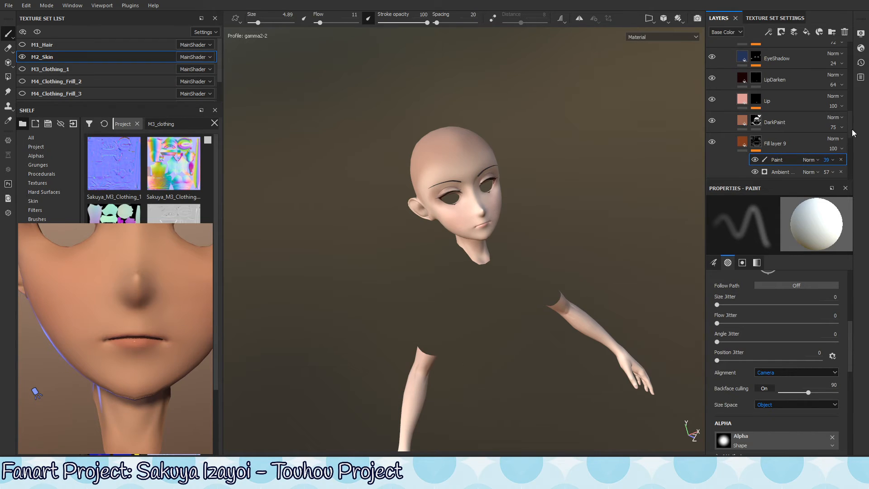
Step: Review the lowest layers in the stack and examine the skin shading on the face, neck, elbow and forearm up close
drag(853, 128, 854, 176)
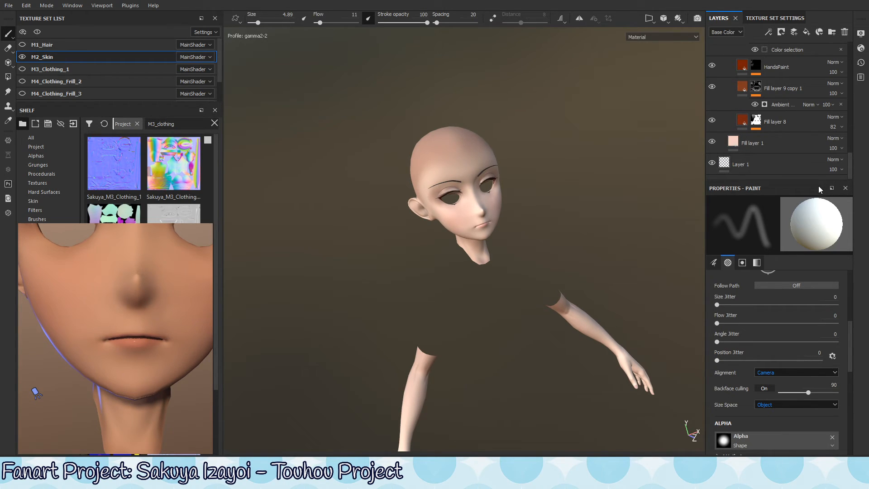
alt+right_drag(519, 266, 673, 240)
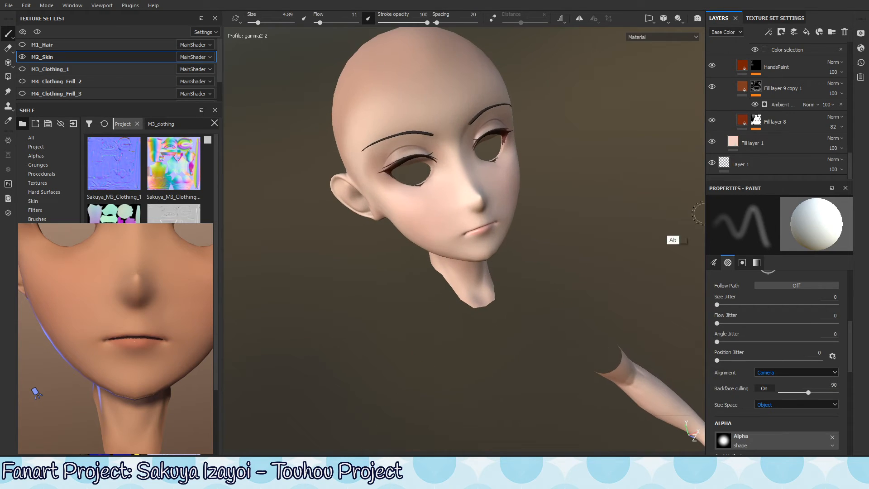
alt+shift+drag(517, 231, 509, 270)
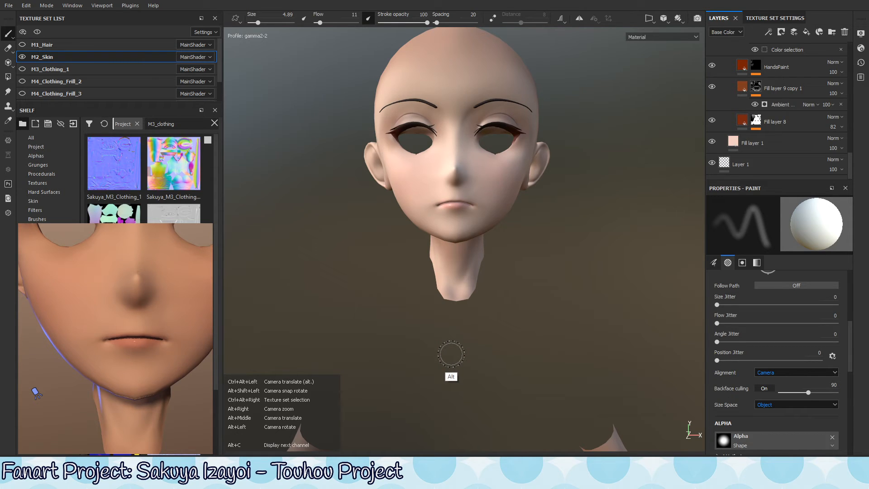
alt+middle_drag(452, 341, 454, 220)
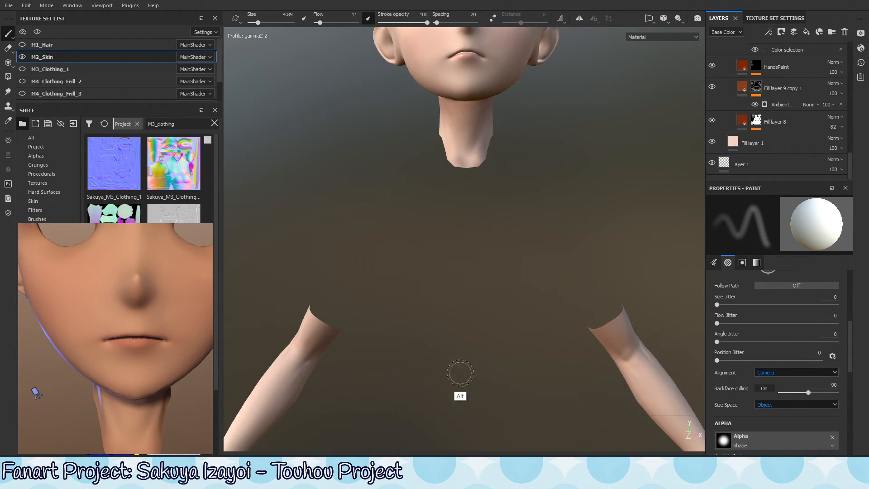
alt+middle_drag(461, 373, 593, 181)
alt+right_drag(421, 308, 391, 318)
alt+drag(391, 319, 471, 310)
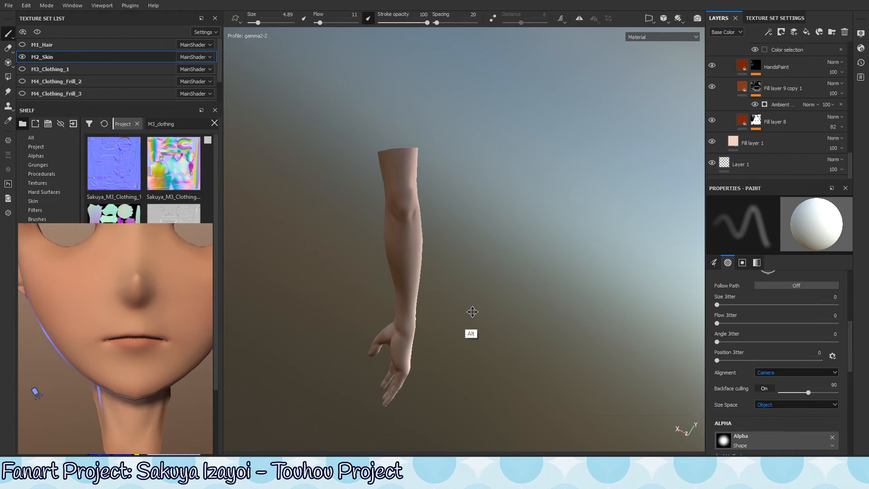
alt+right_drag(456, 307, 704, 255)
shift+right_drag(444, 252, 419, 256)
alt+drag(420, 257, 448, 306)
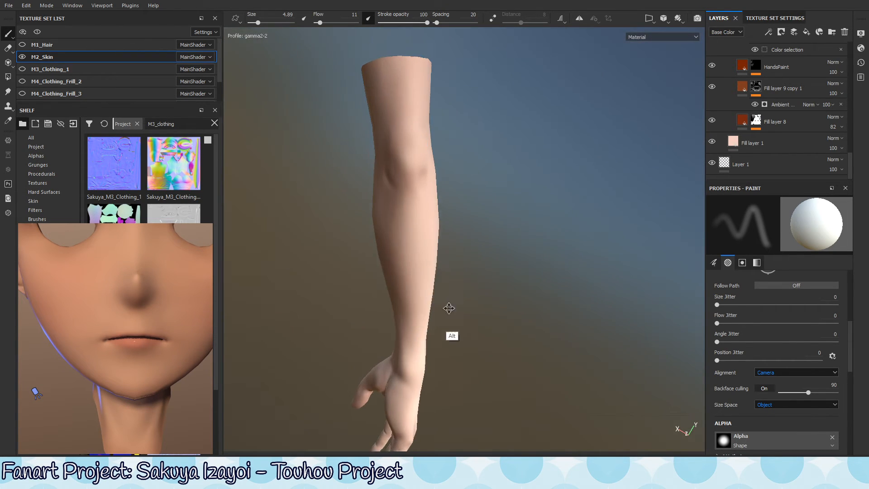
alt+middle_drag(398, 224, 456, 287)
shift+right_drag(456, 287, 456, 294)
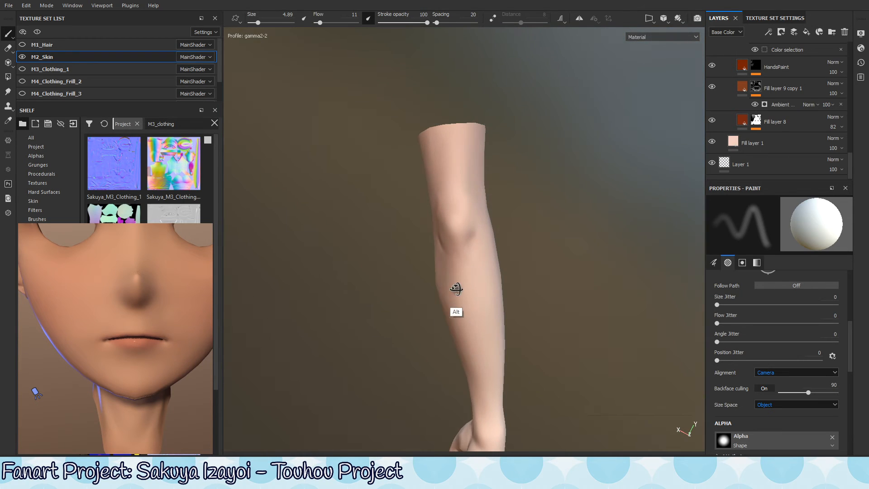
Step: Collapse the HeadSkin and ArmsSkin folders and compare the elbow and forearm with the ArmsSkin folder hidden and shown
mouse_move(458, 289)
alt+mouse_down()
mouse_move(483, 281)
mouse_move(472, 292)
alt+mouse_up()
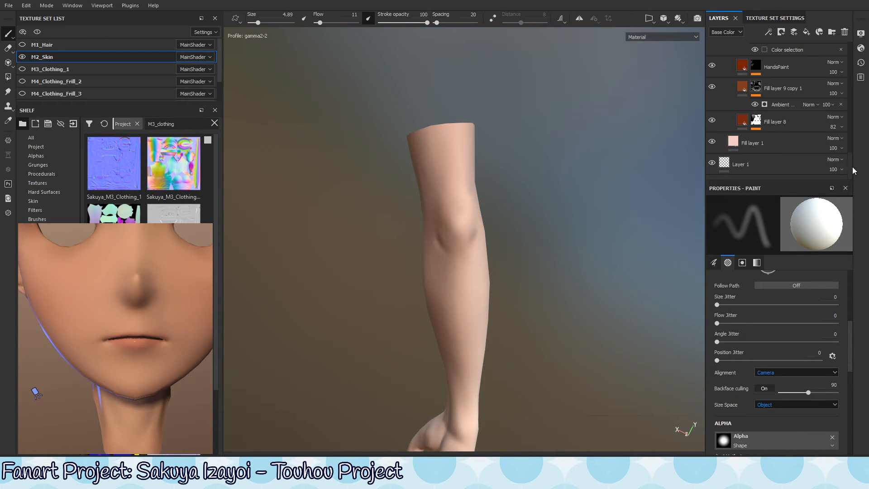
drag(854, 170, 854, 137)
drag(851, 117, 851, 102)
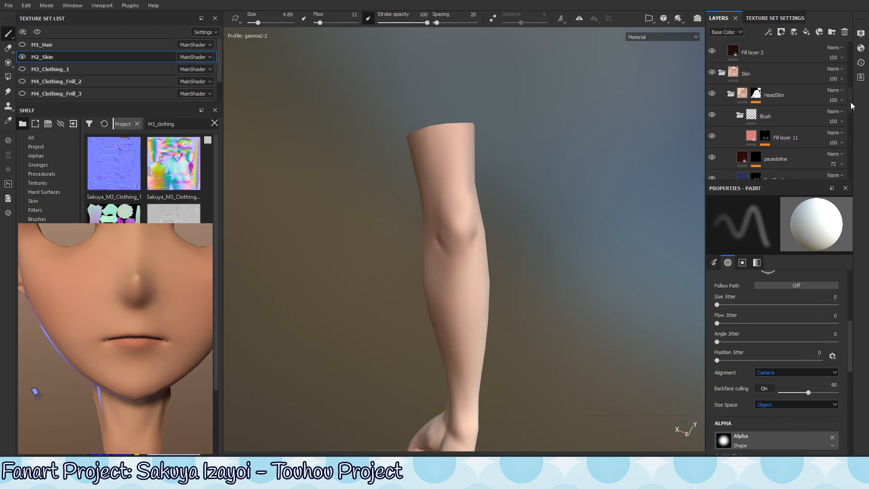
click(731, 92)
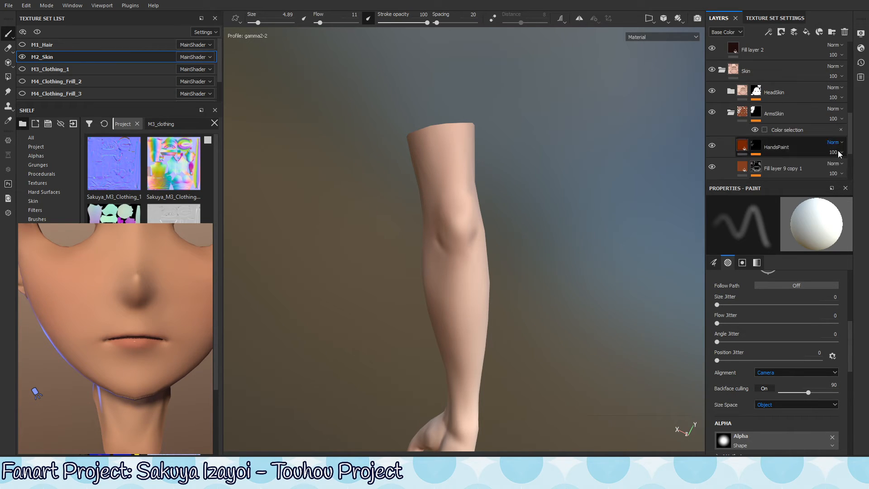
click(792, 111)
click(712, 113)
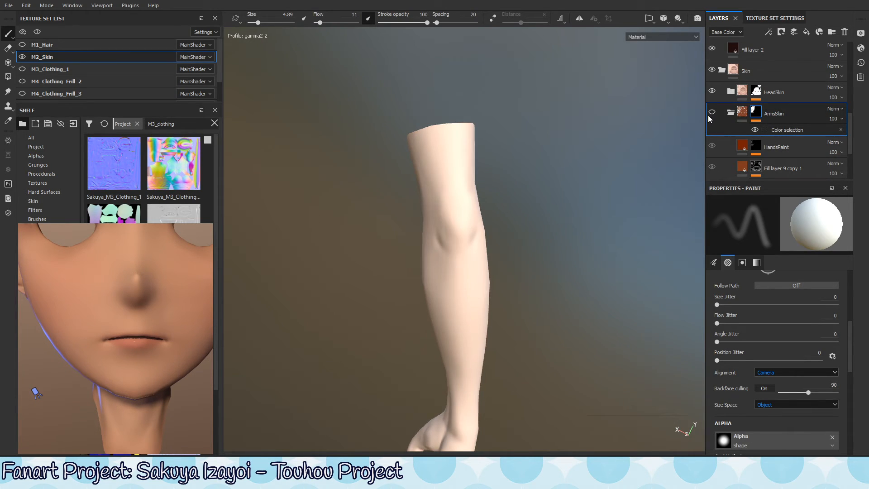
click(711, 112)
click(731, 112)
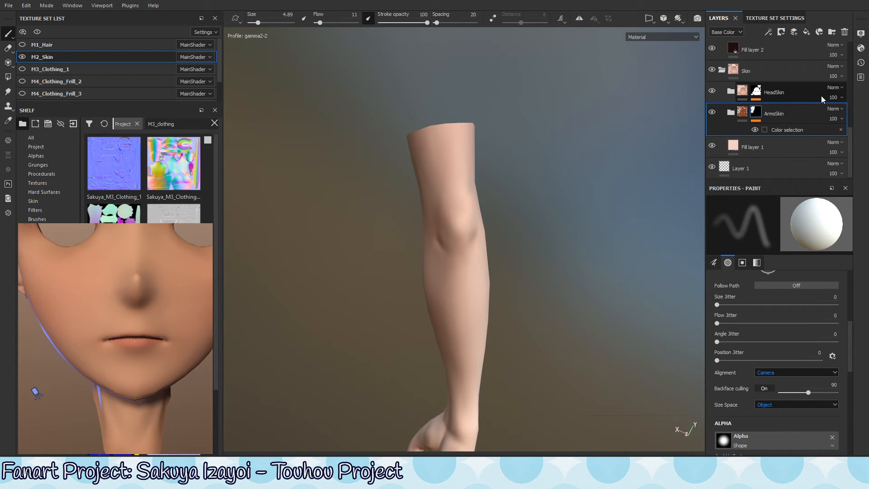
click(711, 112)
click(710, 111)
Step: Examine the forearm and hand from another side under rotated lighting, with the ArmsSkin folder hidden and shown
alt+drag(616, 288, 449, 248)
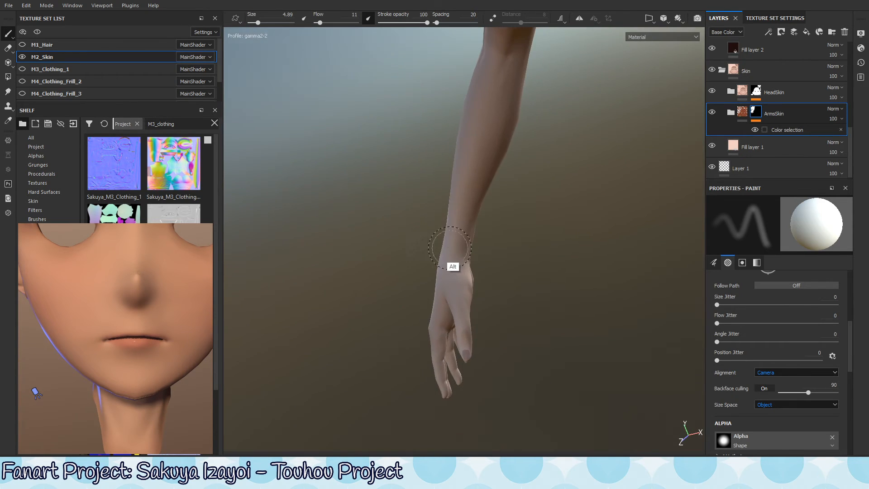
alt+middle_drag(450, 249, 464, 294)
alt+drag(464, 293, 495, 256)
mouse_move(495, 256)
shift+right_down()
mouse_move(549, 317)
mouse_move(534, 320)
shift+right_up()
click(713, 111)
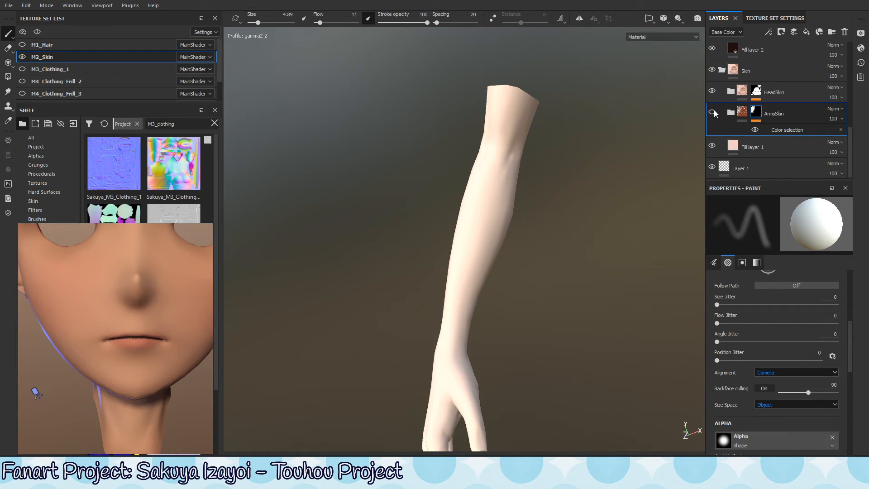
click(713, 112)
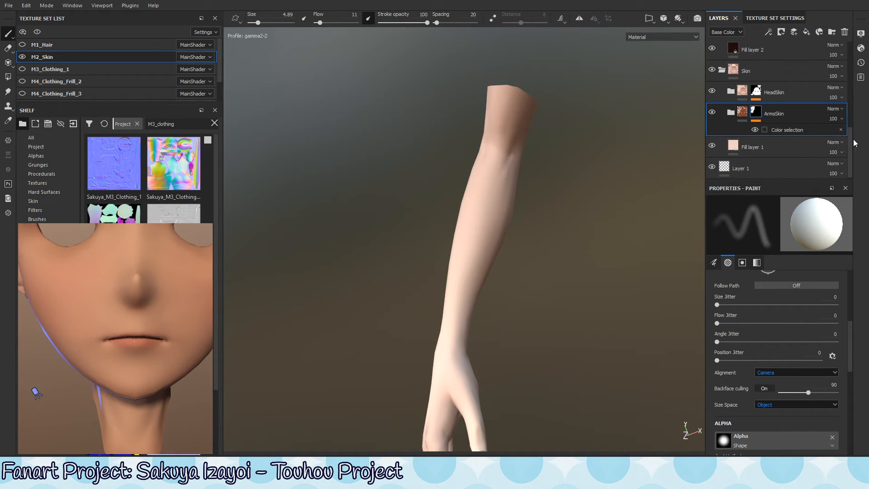
Step: Expand the ArmsSkin folder and compare the arm and hand with the HandsPaint layer hidden and shown
click(730, 111)
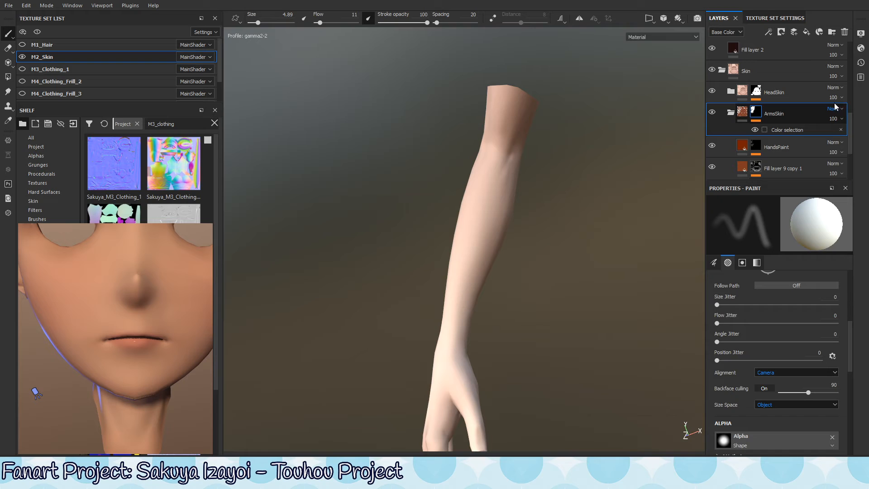
click(805, 145)
click(712, 145)
click(712, 145)
mouse_move(637, 227)
alt+mouse_down()
mouse_move(450, 246)
mouse_move(488, 288)
mouse_move(475, 278)
mouse_move(431, 307)
mouse_move(483, 245)
mouse_move(520, 259)
mouse_move(524, 294)
mouse_move(471, 266)
mouse_move(488, 261)
mouse_move(481, 300)
mouse_move(475, 306)
mouse_move(496, 271)
mouse_move(463, 297)
mouse_move(520, 274)
mouse_move(507, 264)
alt+mouse_up()
Step: Select the Paint effect on the HandsPaint mask and set the brush to size 1.83 and flow 48 for the palm
key(ctrl)
click(761, 145)
alt+middle_drag(506, 264, 542, 266)
mouse_move(542, 266)
shift+right_down()
mouse_move(526, 253)
mouse_move(537, 263)
mouse_move(490, 287)
shift+right_up()
alt+drag(489, 287, 531, 229)
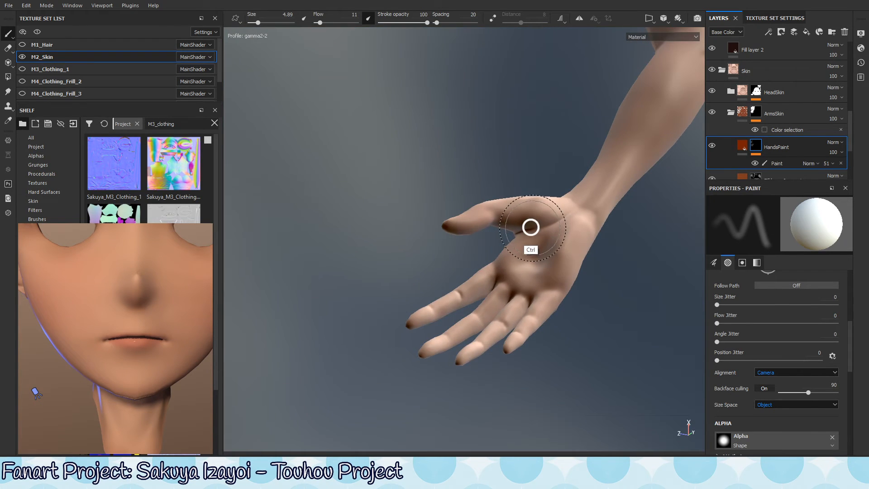
ctrl+right_drag(532, 228, 509, 236)
click(786, 164)
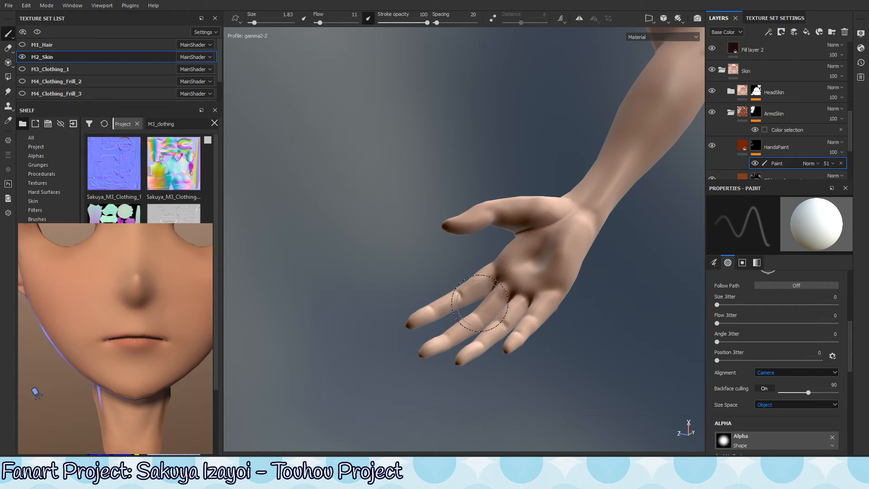
ctrl+drag(522, 255, 605, 245)
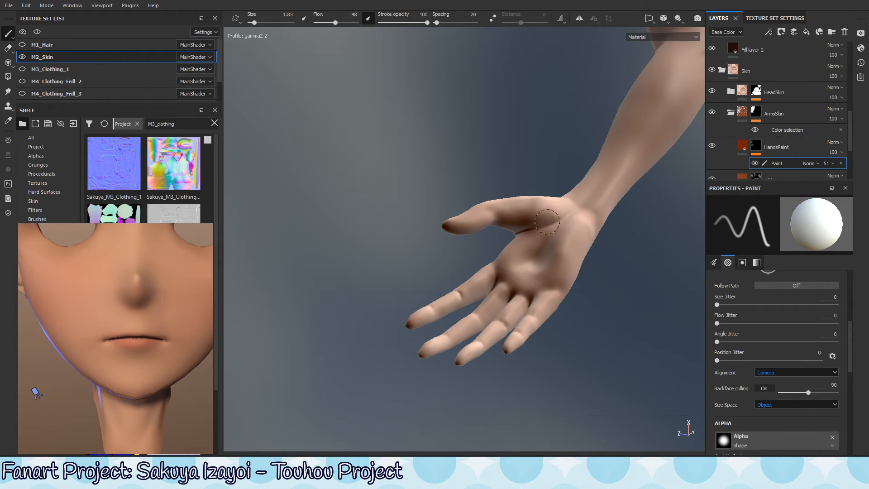
Step: Undo the last palm stroke and shade the undersides of the middle and ring fingers with white at brush size 2.53
key(ctrl+z)
ctrl+right_drag(527, 218, 543, 217)
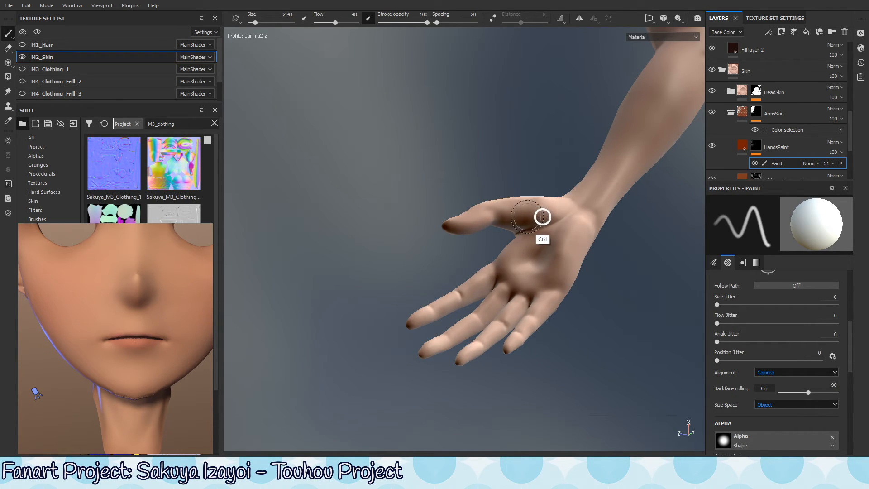
scroll(529, 222, up, 4)
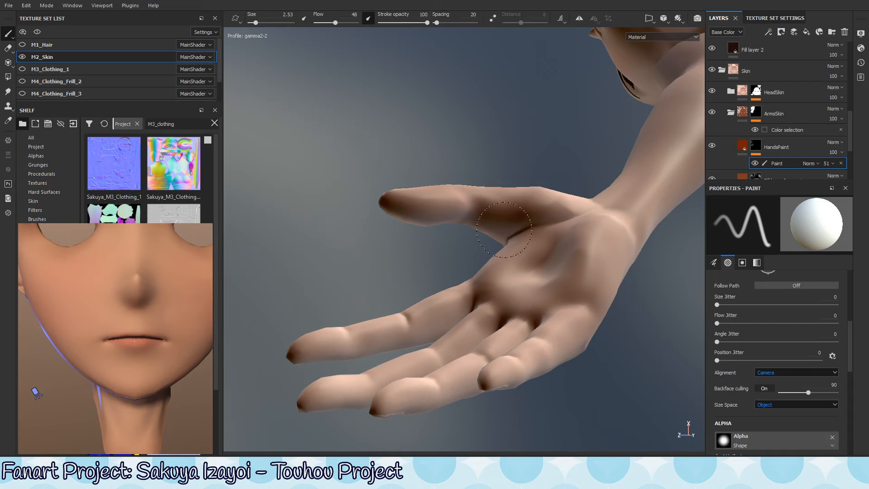
mouse_move(446, 209)
alt+mouse_down()
mouse_move(431, 211)
mouse_move(524, 264)
mouse_move(510, 325)
mouse_move(520, 213)
alt+mouse_up()
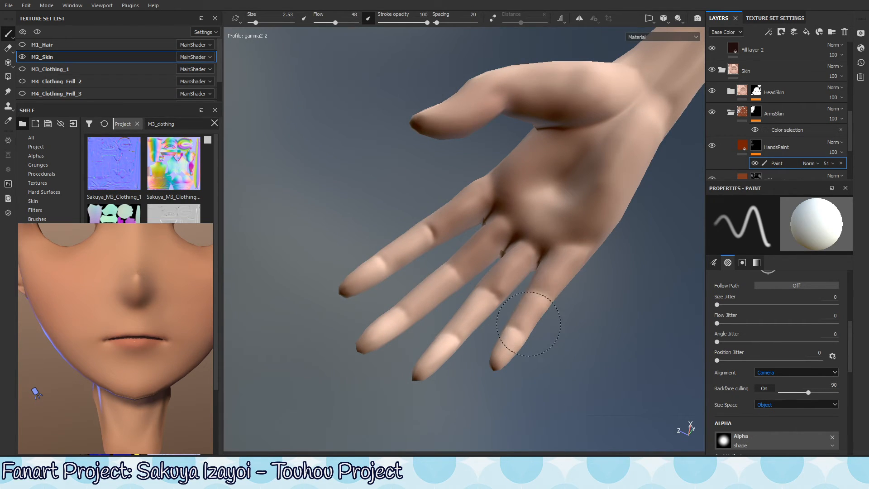
drag(454, 335, 480, 307)
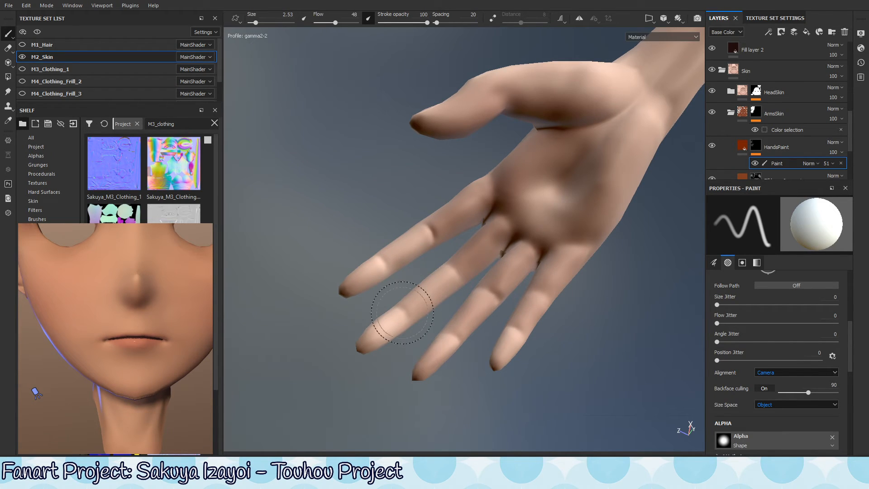
drag(402, 312, 365, 347)
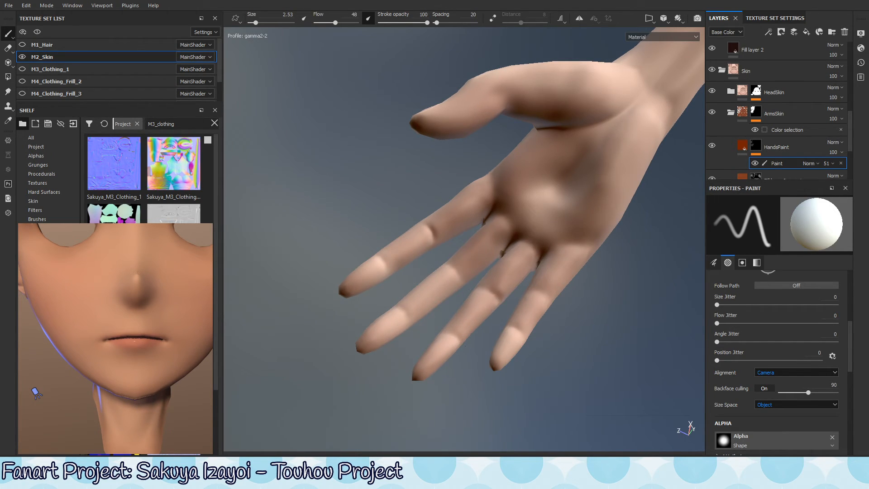
Step: Examine the palm under rotated lighting and display only the Base Color channel
alt+middle_drag(616, 229, 543, 284)
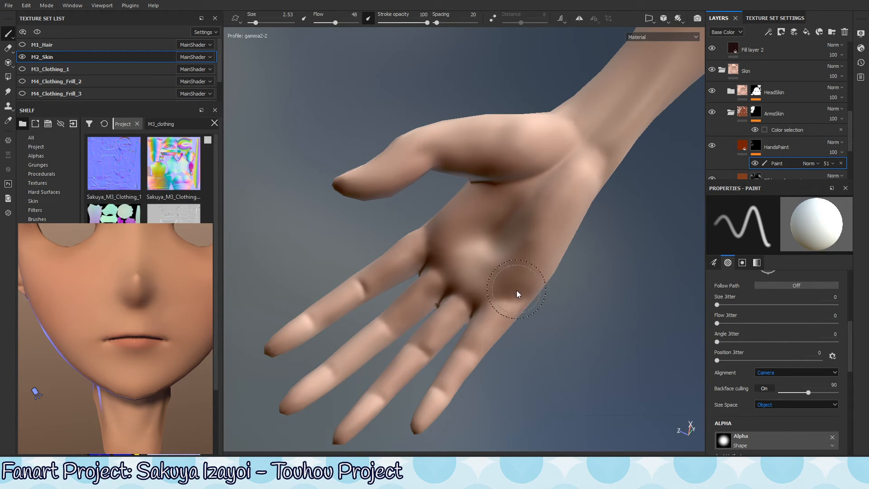
shift+right_drag(543, 249, 567, 289)
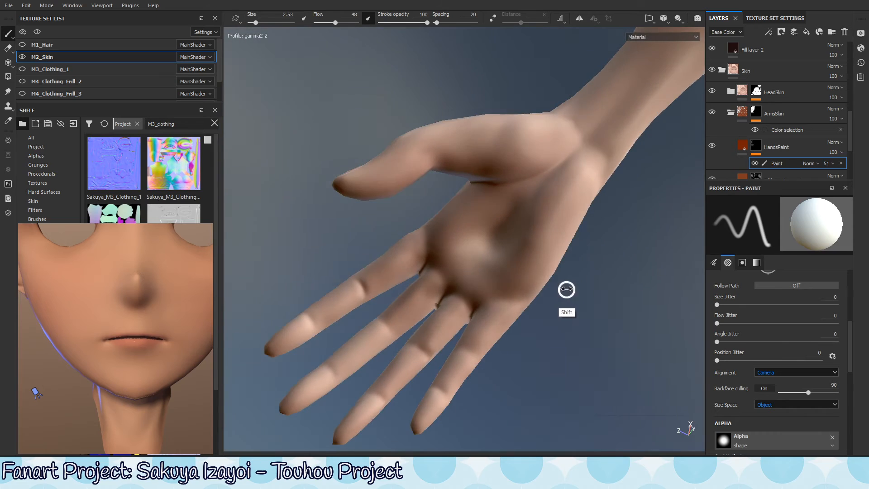
key(shift+c)
key(shift+c)
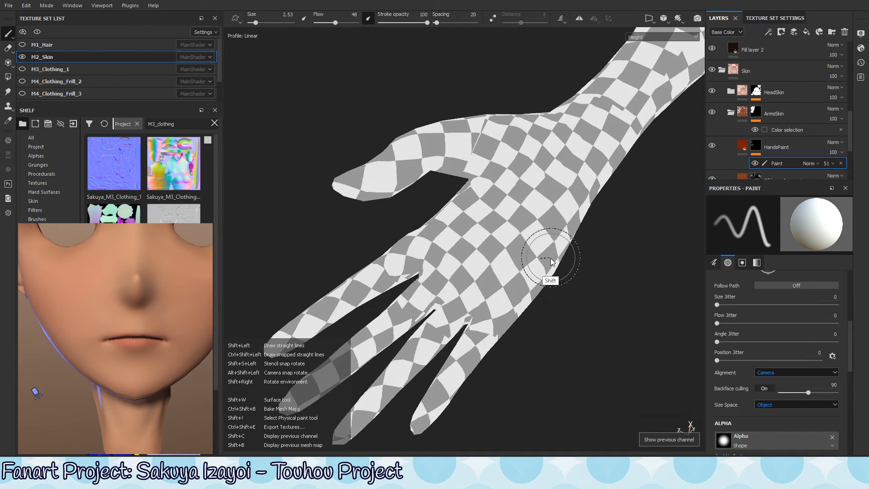
key(shift+c)
Step: Shade the creases between the fingers and on the back of the hand with white at brush size 0.76
mouse_move(550, 242)
alt+mouse_down()
mouse_move(549, 267)
mouse_move(487, 178)
mouse_move(470, 271)
mouse_move(505, 219)
mouse_move(514, 224)
alt+mouse_up()
ctrl+right_drag(457, 266, 431, 276)
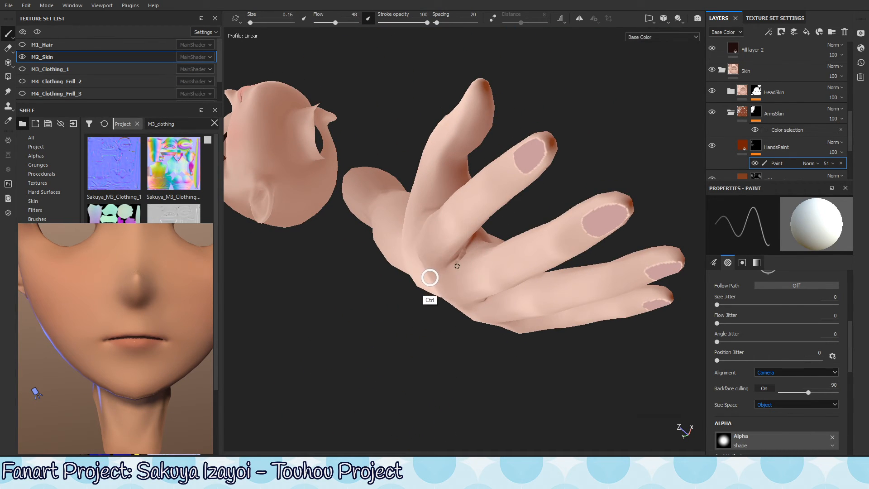
mouse_move(471, 256)
alt+mouse_down()
mouse_move(497, 261)
mouse_move(512, 236)
mouse_move(452, 268)
mouse_move(454, 278)
mouse_move(592, 219)
mouse_move(553, 244)
alt+mouse_up()
scroll(497, 258, up, 3)
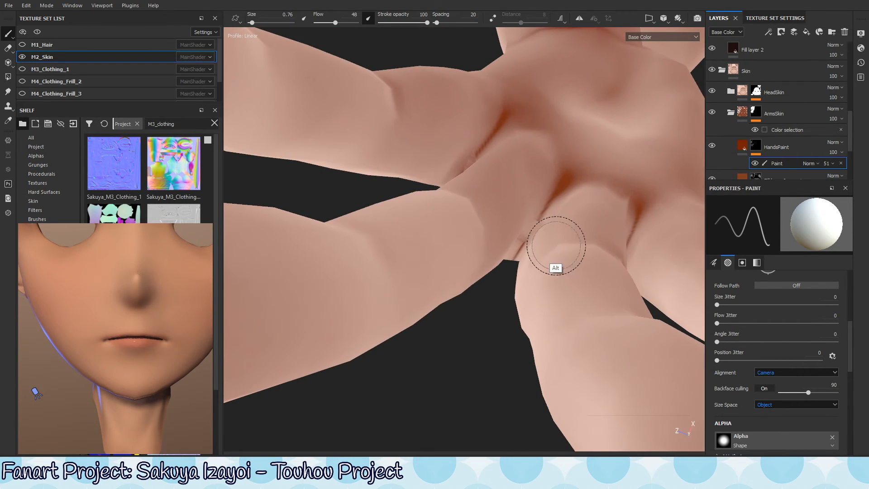
mouse_move(545, 209)
alt+mouse_down()
mouse_move(495, 295)
mouse_move(486, 263)
mouse_move(506, 278)
mouse_move(535, 249)
mouse_move(529, 225)
mouse_move(562, 209)
mouse_move(466, 208)
mouse_move(453, 197)
mouse_move(479, 262)
mouse_move(421, 205)
mouse_move(359, 250)
mouse_move(594, 209)
mouse_move(545, 256)
mouse_move(549, 265)
mouse_move(558, 240)
mouse_move(474, 140)
mouse_move(487, 149)
alt+mouse_up()
key(ctrl)
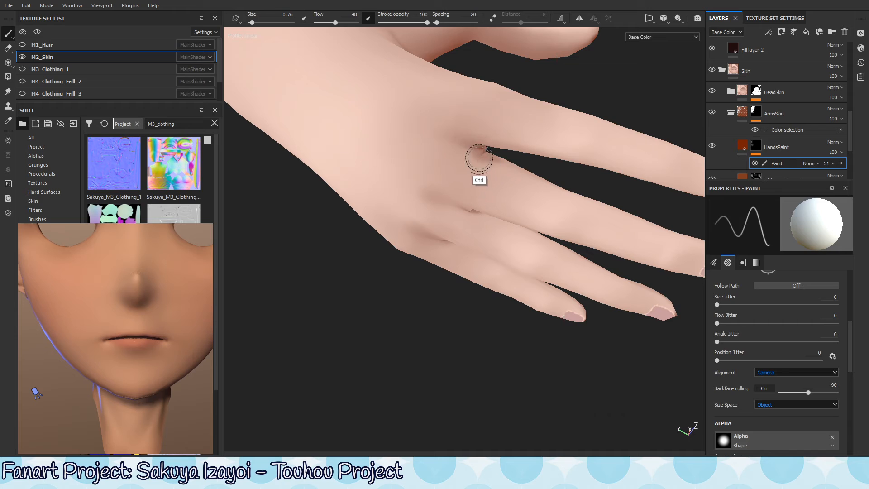
mouse_move(478, 150)
alt+mouse_down()
mouse_move(489, 171)
mouse_move(458, 249)
mouse_move(225, 363)
mouse_move(529, 243)
mouse_move(553, 291)
mouse_move(525, 253)
alt+mouse_up()
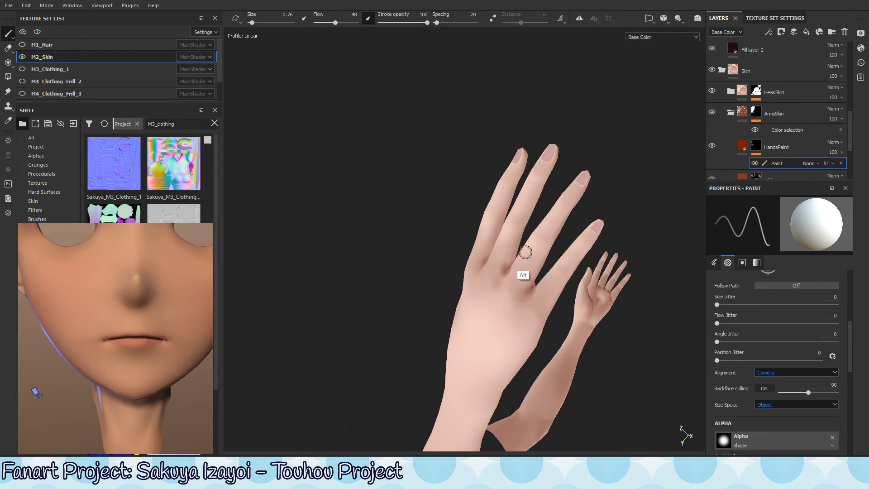
Step: Soften the shading around the knuckles with black on the HandsPaint mask at brush size 0.99 and flow 18
alt+right_drag(526, 252, 582, 278)
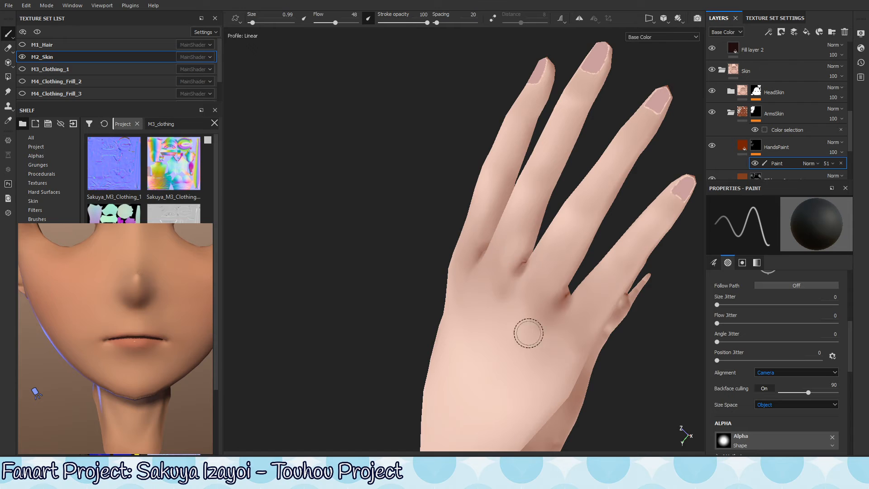
alt+drag(516, 296, 516, 313)
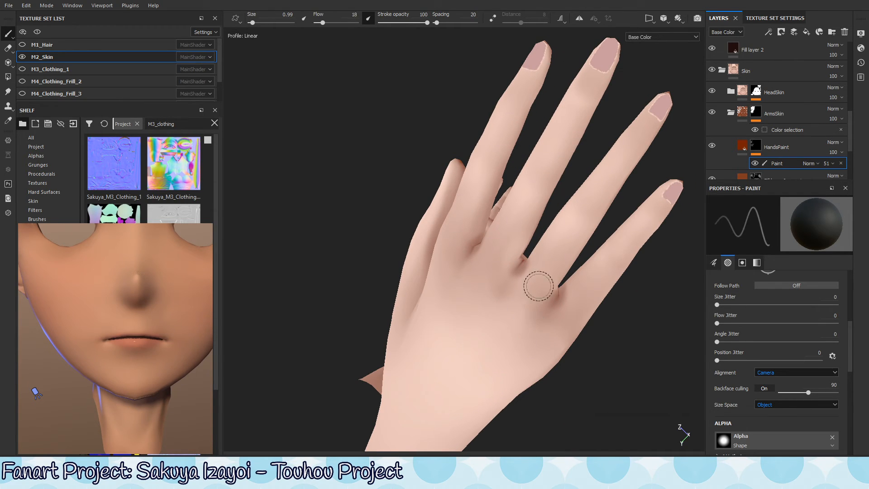
mouse_move(550, 300)
alt+mouse_down()
mouse_move(553, 270)
mouse_move(553, 290)
mouse_move(469, 245)
mouse_move(580, 273)
mouse_move(588, 266)
mouse_move(382, 326)
mouse_move(569, 270)
mouse_move(625, 239)
alt+mouse_up()
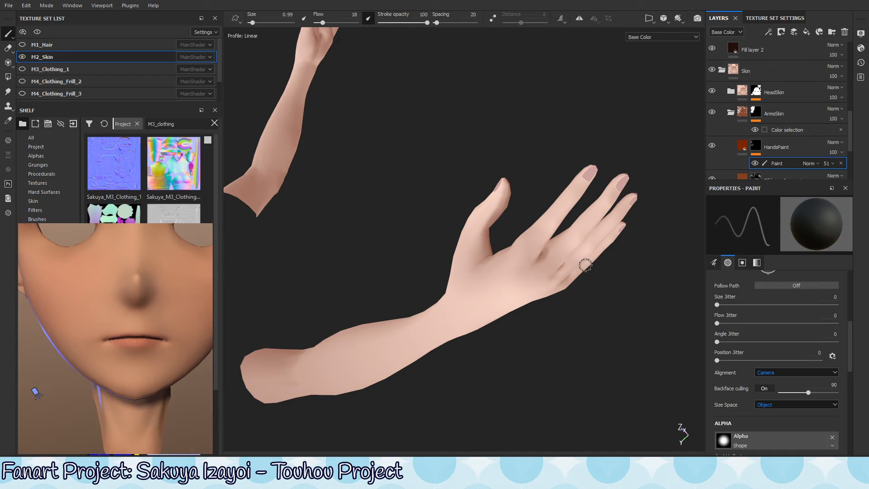
Step: Refine the shading on the fingertips and behind the fingernails, using white at brush size 1.11
mouse_move(601, 180)
alt+mouse_down()
mouse_move(450, 217)
mouse_move(469, 199)
mouse_move(454, 235)
alt+mouse_up()
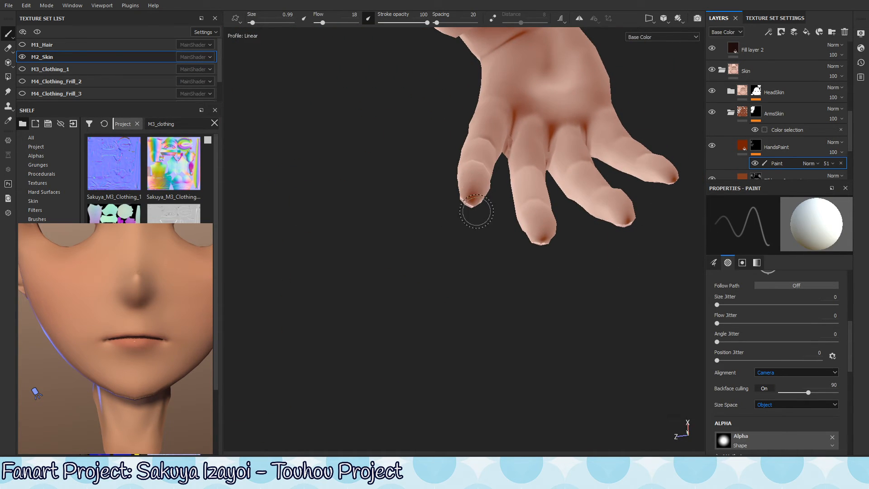
alt+drag(495, 194, 478, 192)
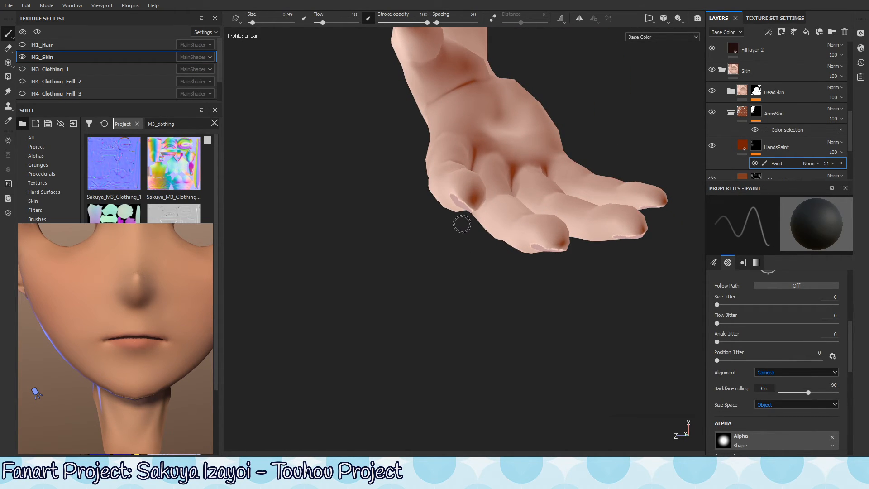
key(x)
alt+drag(468, 213, 481, 190)
ctrl+right_drag(470, 206, 502, 206)
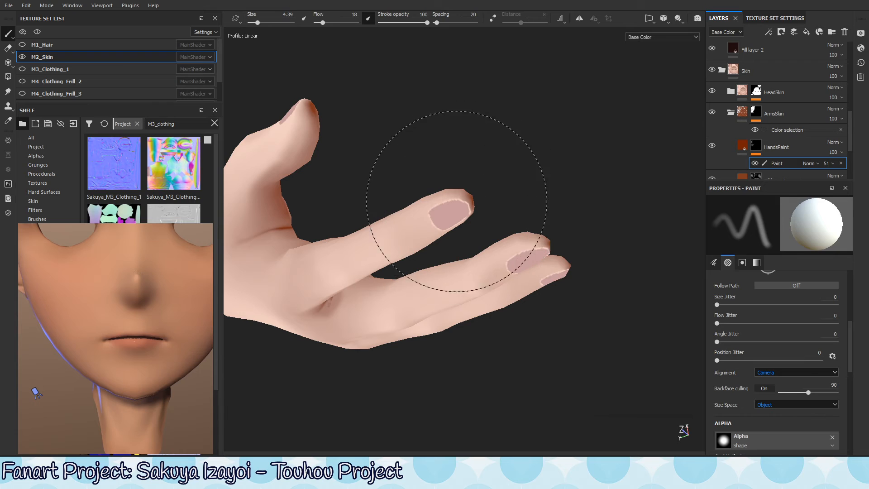
alt+drag(461, 210, 467, 204)
ctrl+right_drag(468, 204, 443, 210)
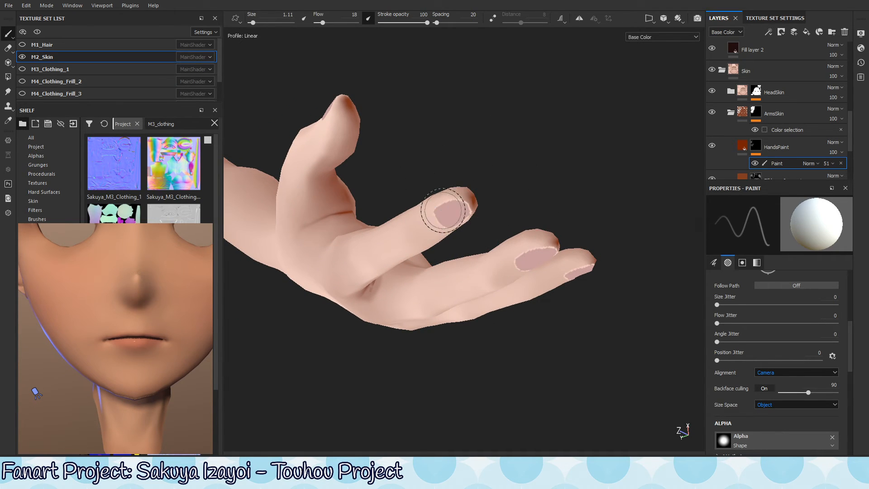
mouse_move(443, 210)
alt+mouse_down()
mouse_move(462, 202)
mouse_move(469, 214)
mouse_move(491, 196)
mouse_move(481, 193)
mouse_move(477, 237)
alt+mouse_up()
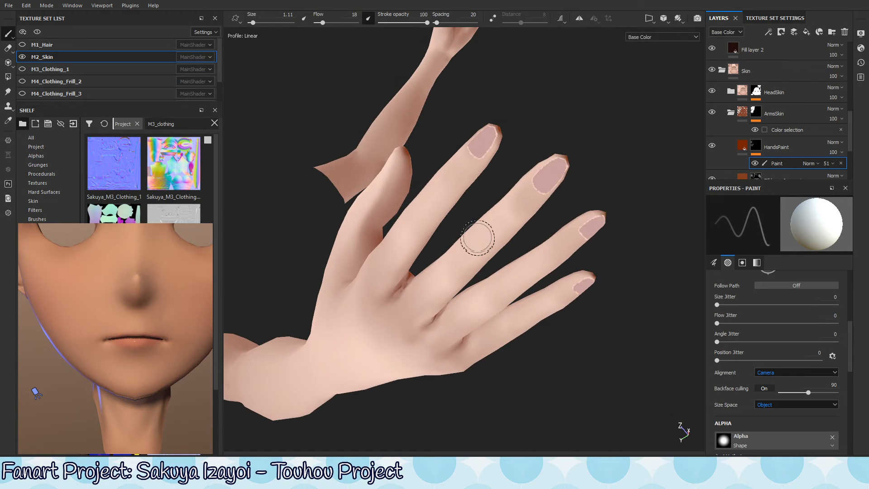
Step: Deepen the reddish shading around the fingertips on the HandsPaint mask, using white at brush size 2.06 and flow 18
alt+drag(483, 150, 489, 142)
ctrl+right_drag(489, 142, 525, 142)
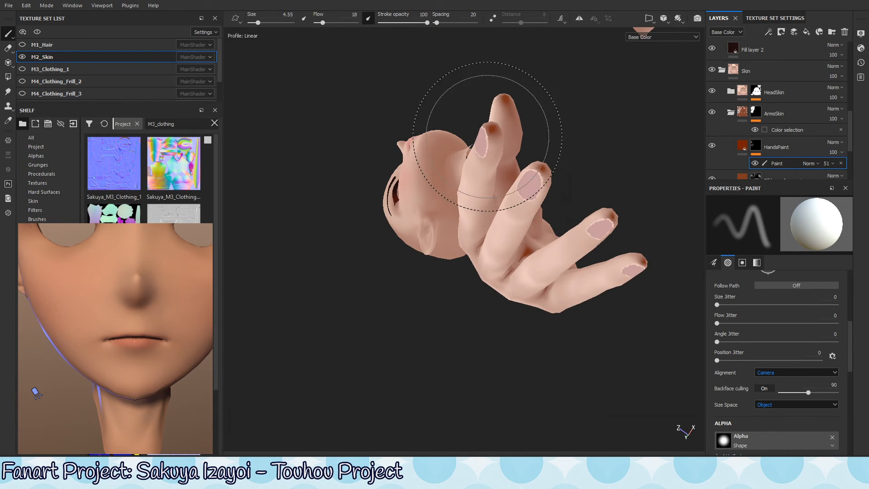
mouse_move(481, 151)
alt+mouse_down()
mouse_move(514, 184)
mouse_move(510, 136)
alt+mouse_up()
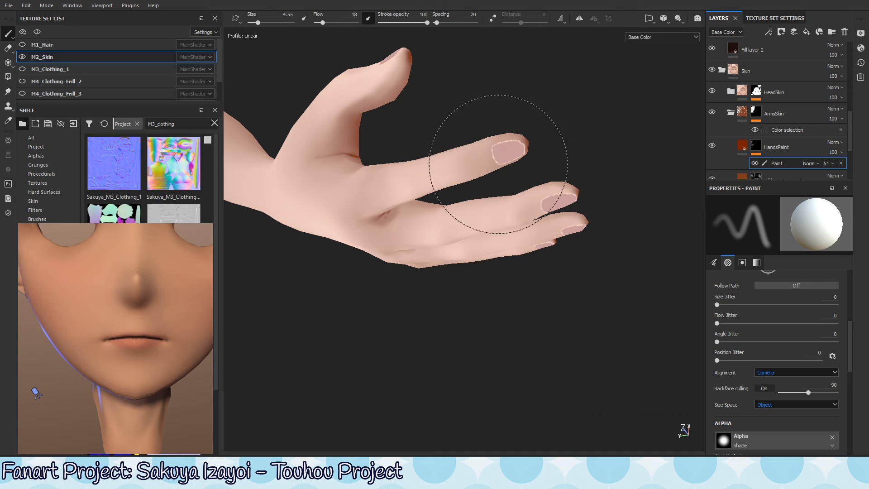
mouse_move(510, 155)
ctrl+right_down()
mouse_move(485, 146)
mouse_move(509, 150)
ctrl+right_up()
mouse_move(509, 149)
alt+mouse_down()
mouse_move(519, 131)
mouse_move(559, 169)
mouse_move(511, 301)
alt+mouse_up()
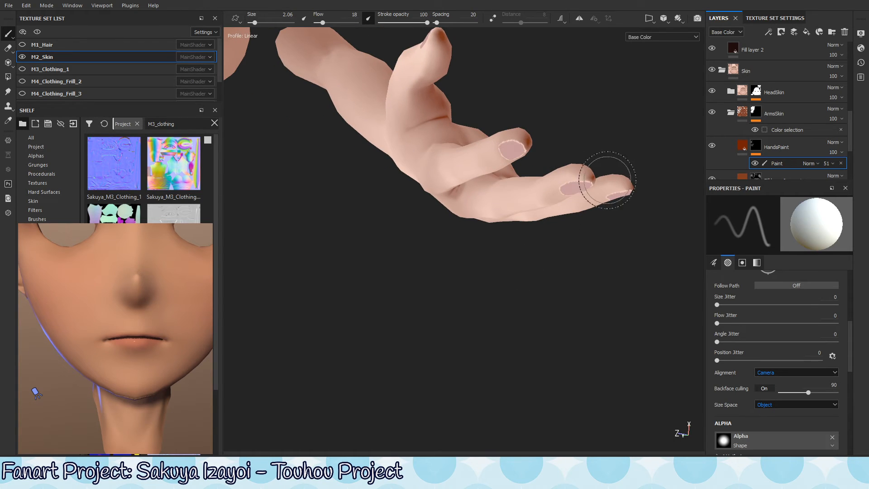
alt+drag(575, 209, 528, 218)
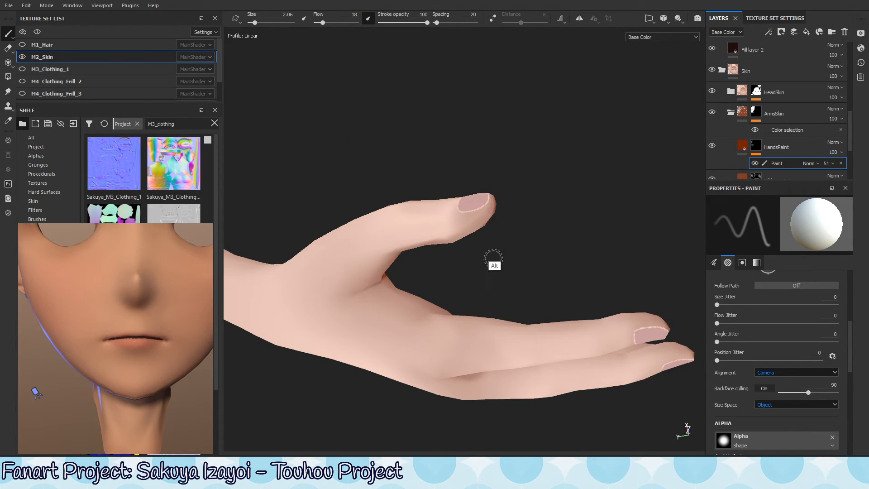
alt+drag(493, 259, 426, 210)
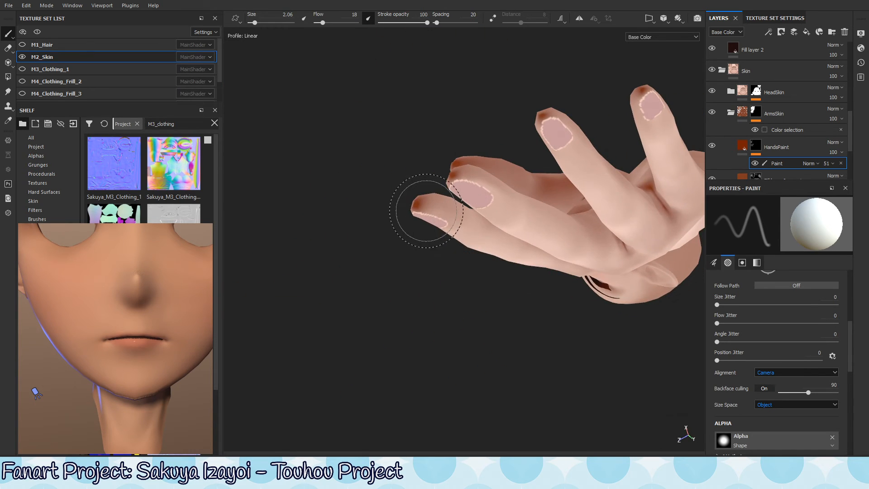
Step: Blend the shading on the backs of the fingers near the nails with black at brush size 2.06
alt+drag(507, 185, 512, 143)
alt+middle_drag(511, 143, 429, 253)
alt+drag(497, 176, 476, 227)
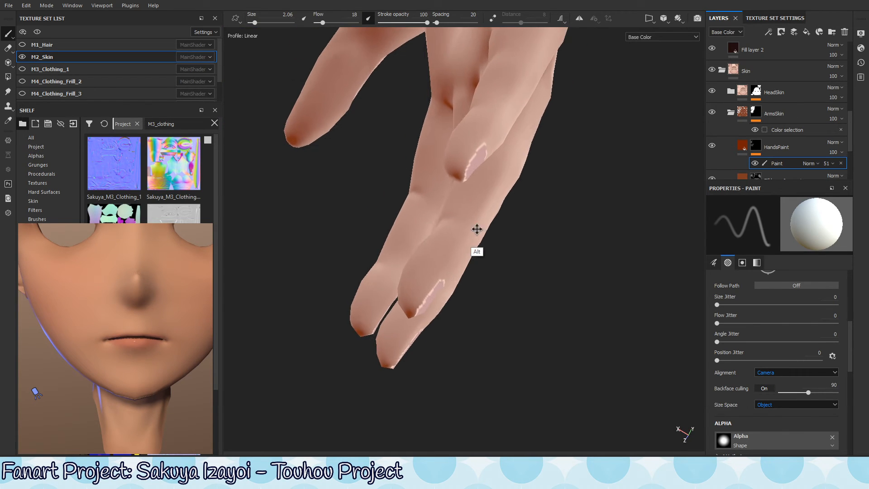
mouse_move(491, 165)
alt+mouse_down()
mouse_move(406, 141)
mouse_move(410, 181)
alt+mouse_up()
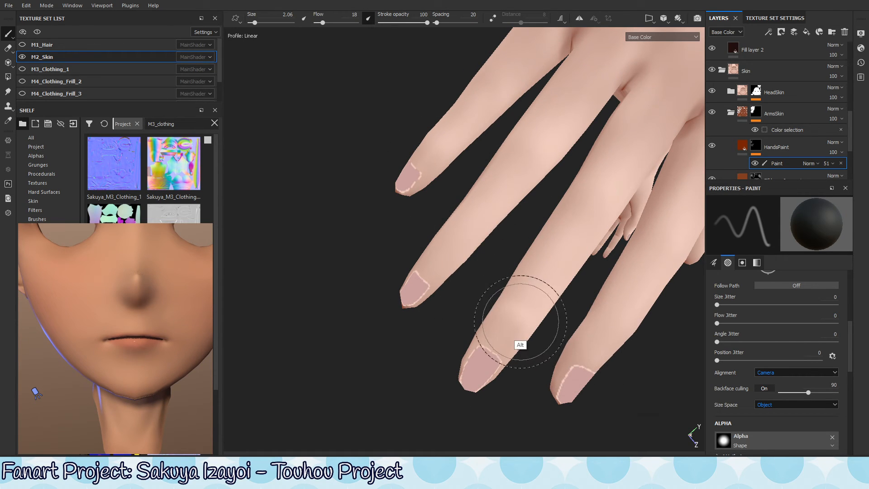
Step: Compare the fingertips and palm with the HandsPaint, ArmsSkin and Fill layer 9 copy 1 layers toggled off and on
alt+drag(625, 190, 601, 183)
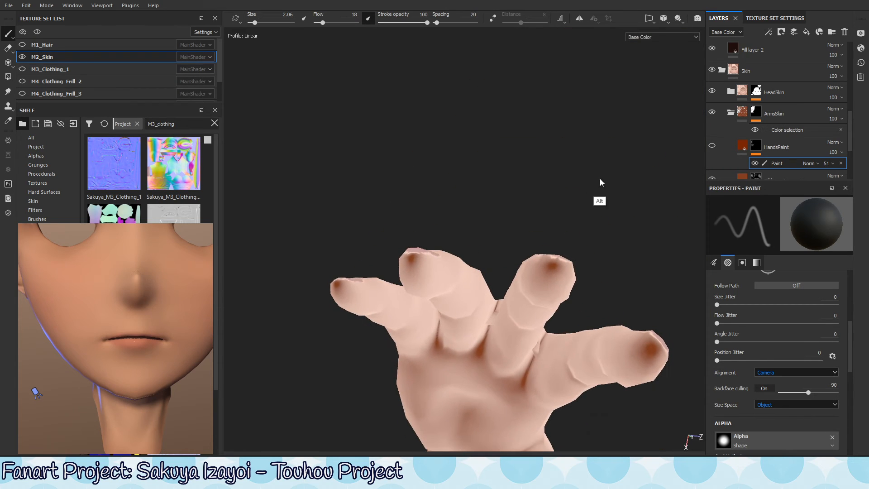
click(711, 146)
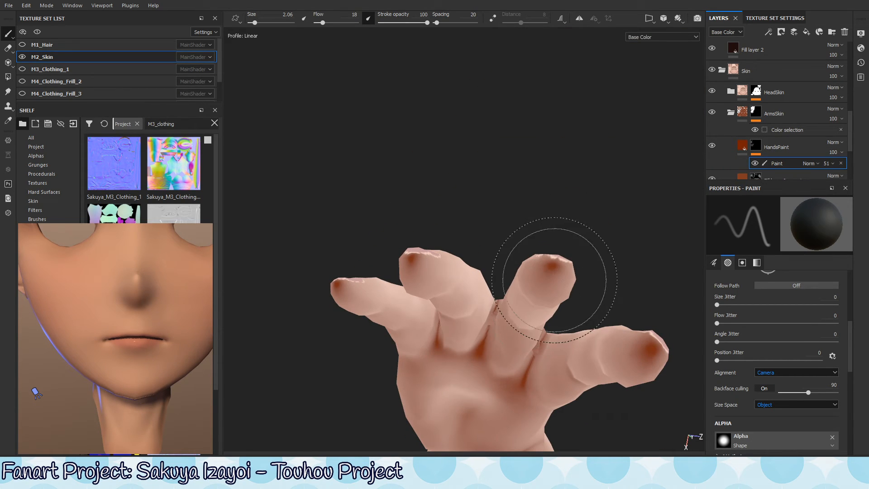
click(712, 112)
click(713, 113)
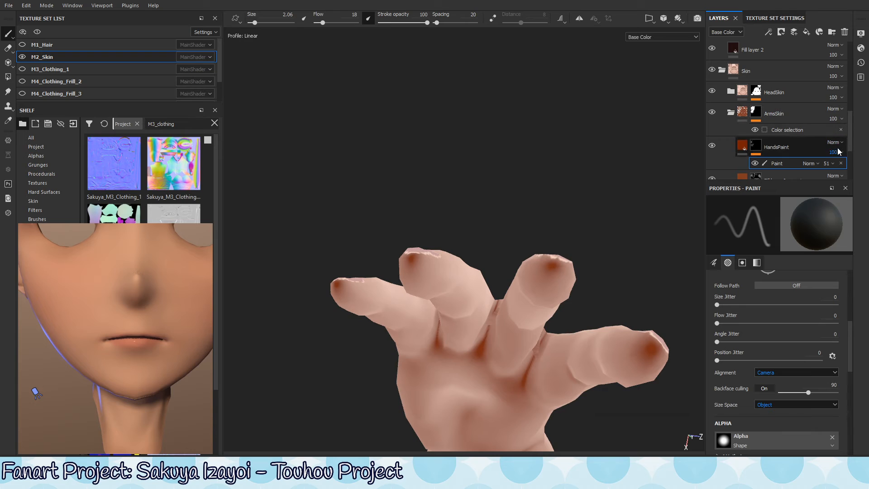
click(732, 115)
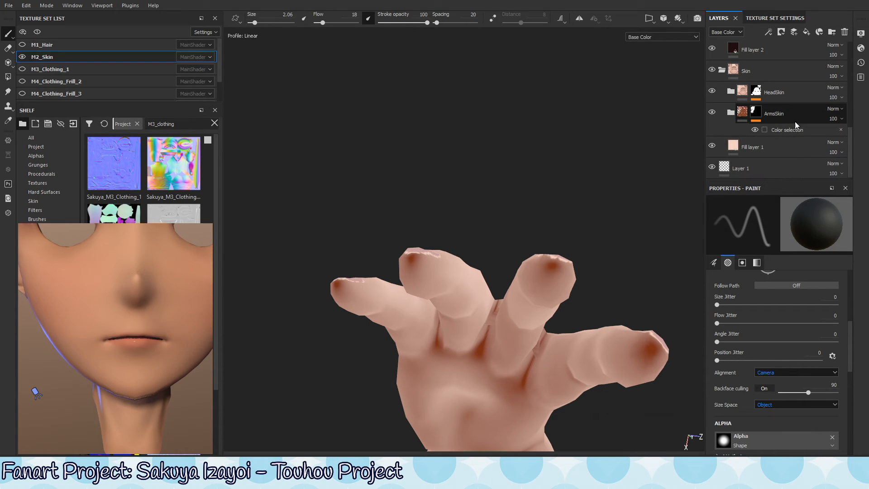
click(731, 113)
click(818, 177)
click(711, 178)
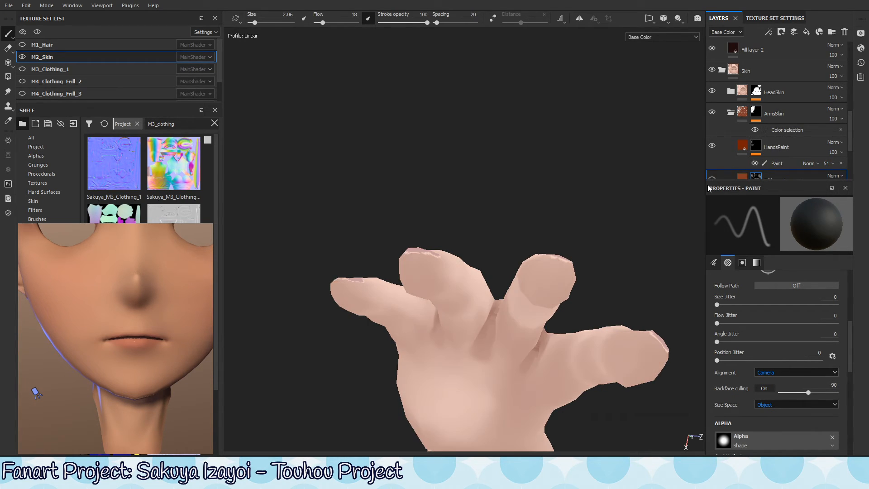
click(712, 178)
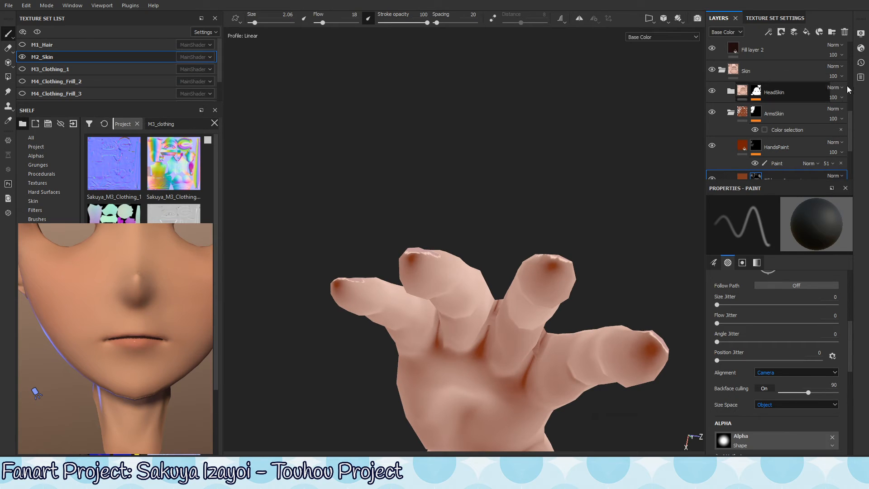
Step: Check the Ambient Occlusion generator of Fill layer 9 copy 1 and add a Paint effect to that layer's mask
drag(852, 131, 852, 150)
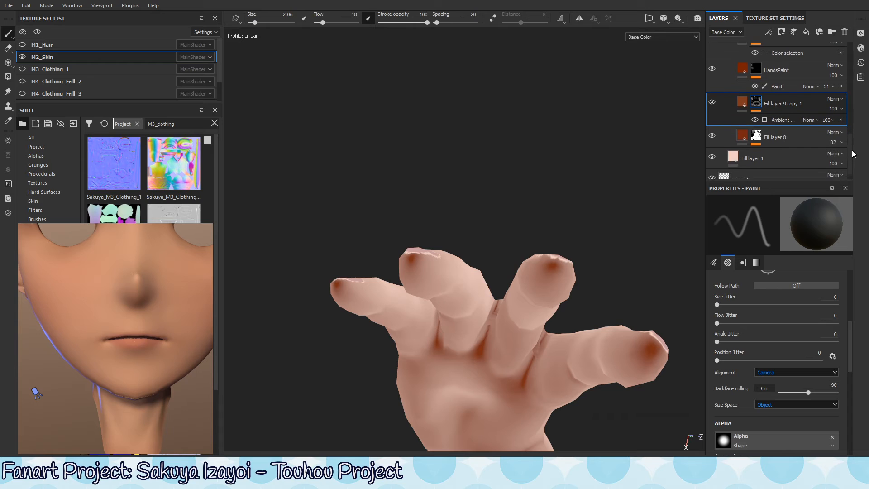
click(786, 124)
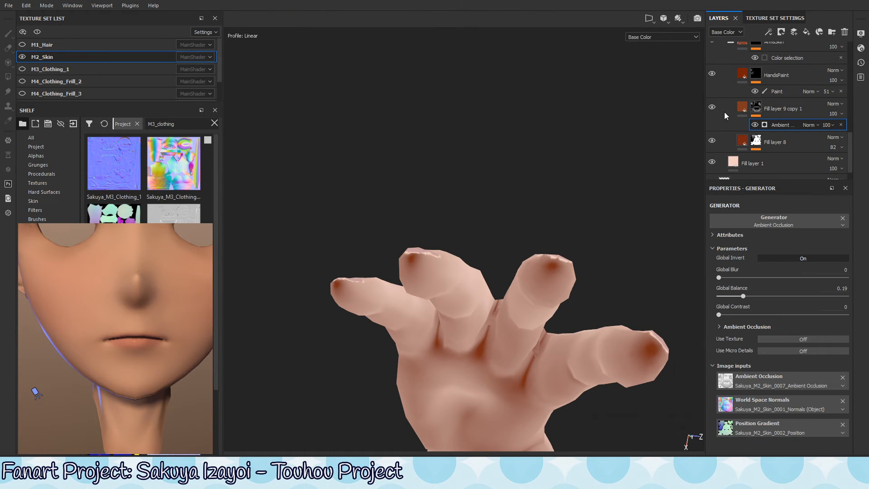
mouse_move(742, 297)
mouse_down()
mouse_move(760, 298)
mouse_move(742, 298)
mouse_up()
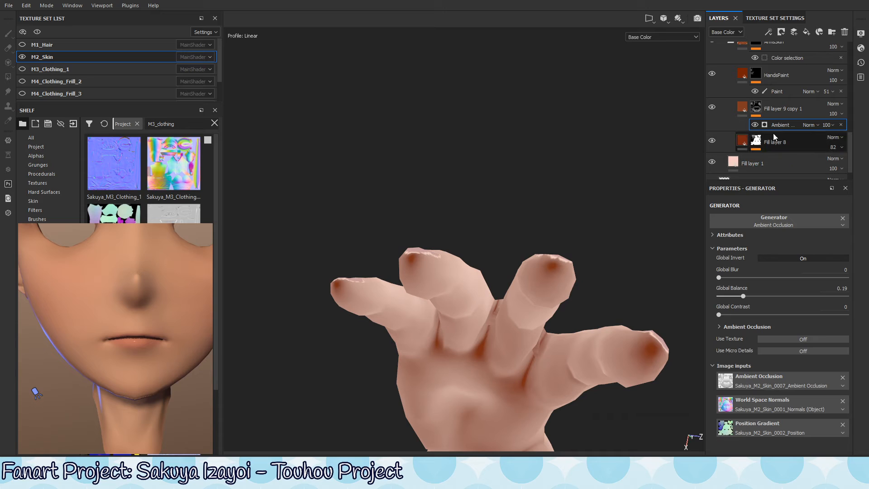
right_click(759, 110)
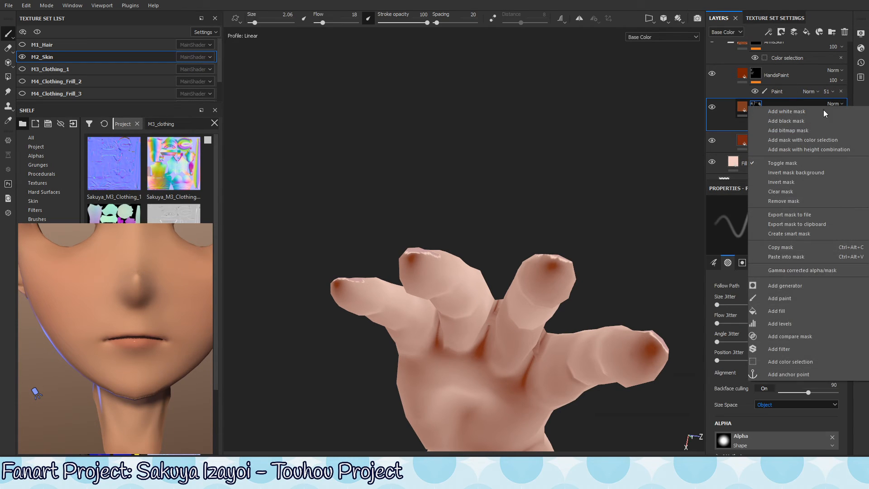
click(789, 304)
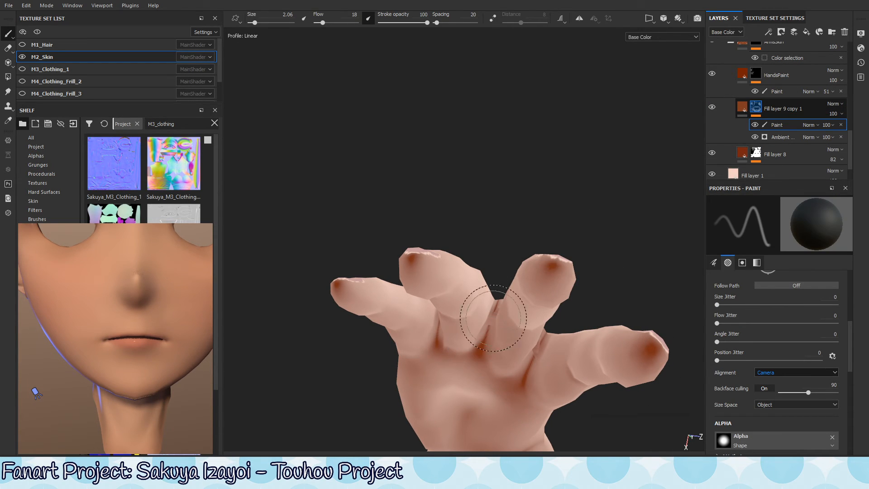
Step: Paint out the ambient occlusion on the fingertips with black at brush size 0.67 and on the thumb tip at size 1.06
mouse_move(549, 267)
ctrl+right_down()
mouse_move(516, 277)
mouse_move(526, 277)
ctrl+right_up()
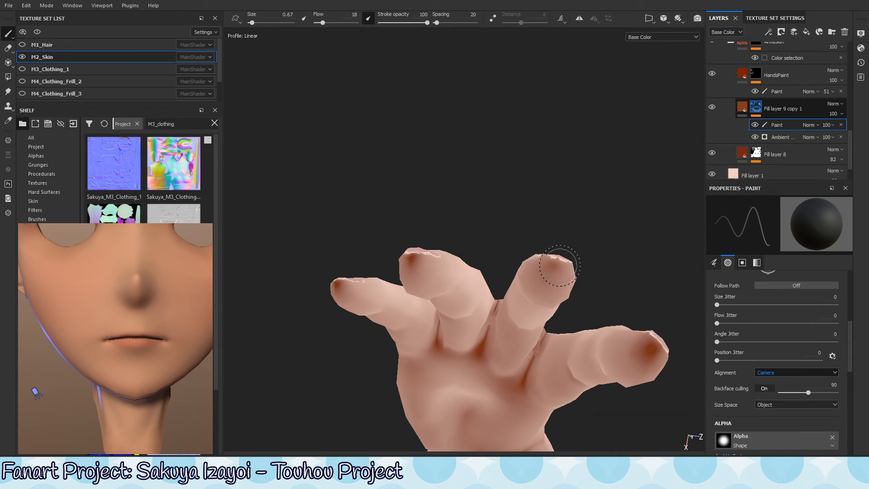
alt+drag(466, 252, 425, 273)
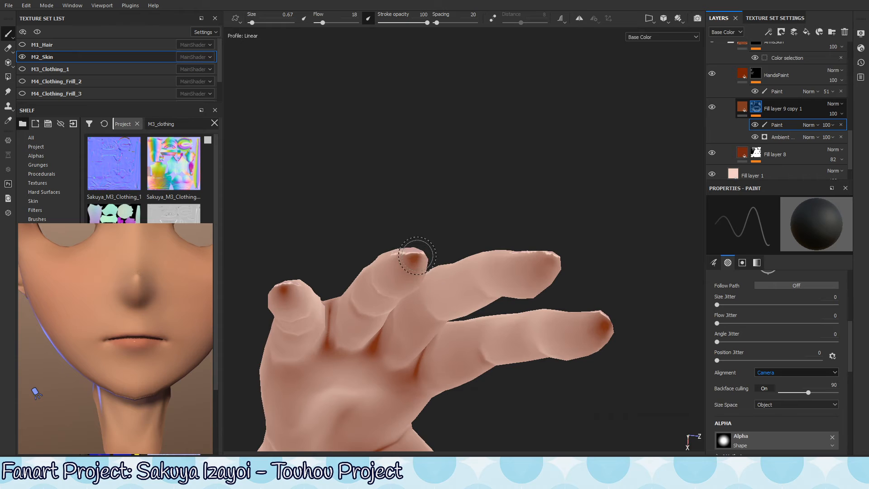
mouse_move(407, 252)
alt+middle_down()
mouse_move(421, 331)
mouse_move(484, 311)
alt+middle_up()
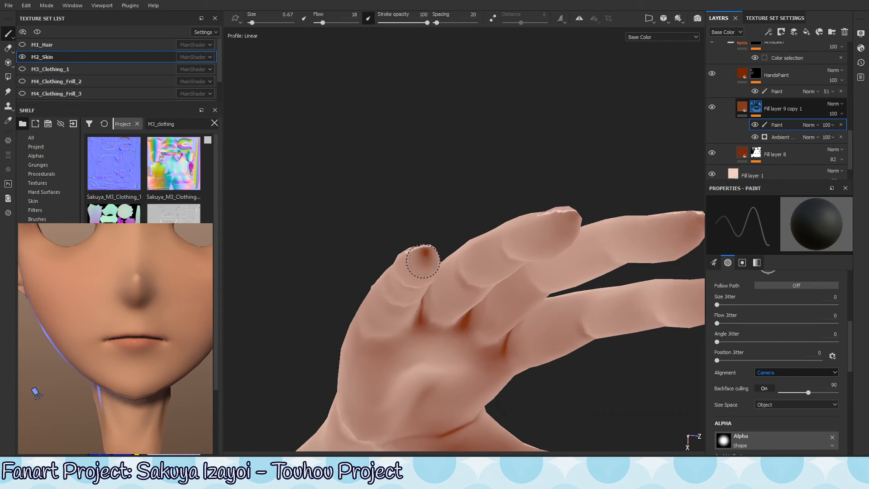
drag(422, 259, 430, 251)
mouse_move(458, 289)
alt+mouse_down()
mouse_move(582, 252)
mouse_move(611, 258)
mouse_move(585, 236)
alt+mouse_up()
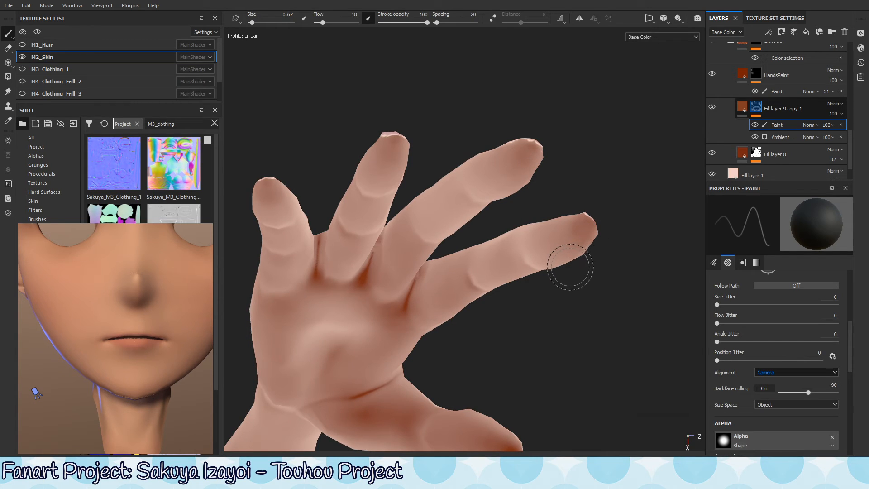
alt+drag(532, 317, 604, 311)
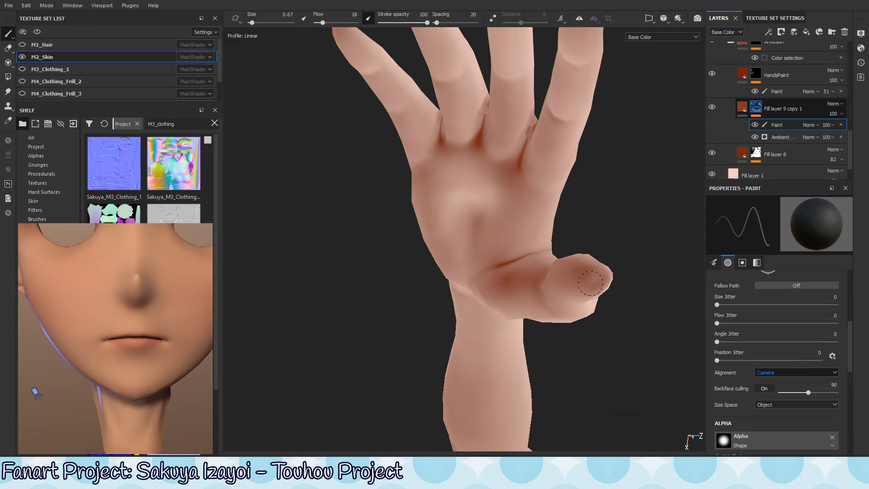
mouse_move(593, 288)
ctrl+right_down()
mouse_move(609, 285)
mouse_move(589, 283)
ctrl+right_up()
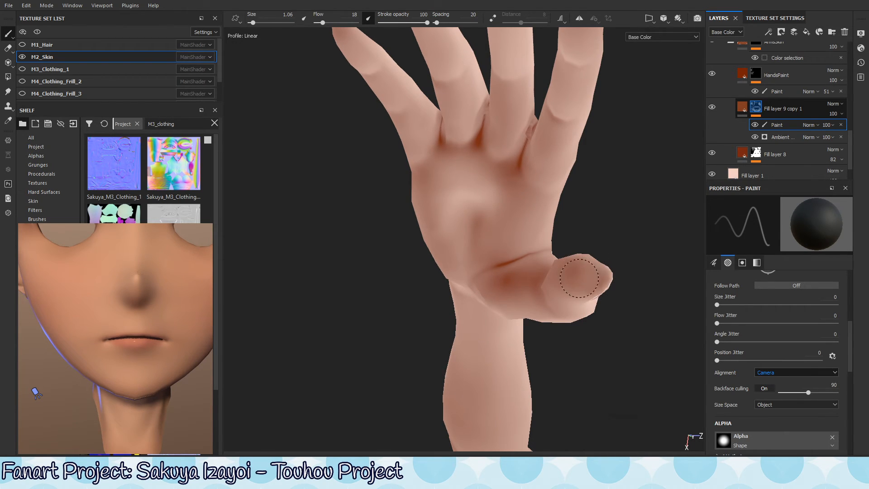
Step: Display the full Material and examine both arms and hands from several angles under rotated lighting
alt+drag(553, 338, 500, 277)
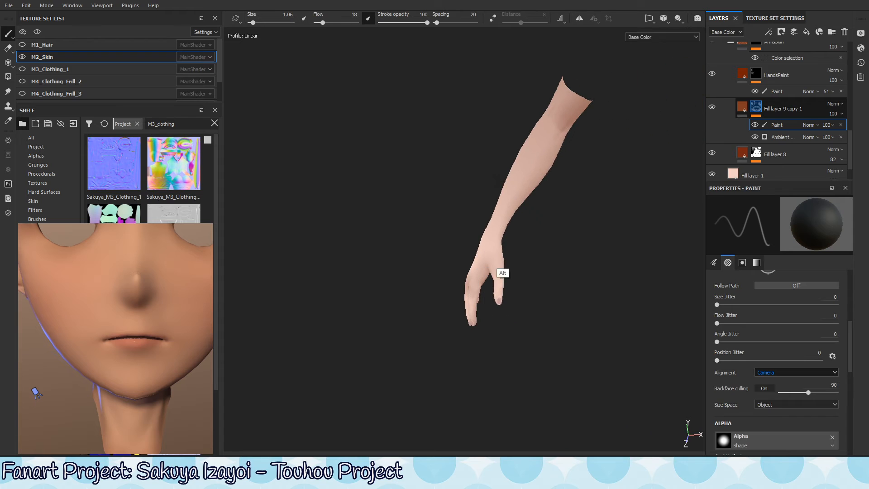
key(m)
alt+middle_drag(575, 242, 583, 199)
shift+right_drag(516, 271, 574, 239)
mouse_move(574, 239)
alt+mouse_down()
mouse_move(469, 361)
mouse_move(508, 355)
mouse_move(517, 316)
mouse_move(530, 326)
mouse_move(512, 295)
mouse_move(512, 259)
alt+mouse_up()
mouse_move(512, 260)
shift+right_down()
mouse_move(548, 295)
mouse_move(490, 318)
mouse_move(514, 324)
shift+right_up()
alt+drag(576, 221, 438, 351)
alt+middle_drag(458, 367, 444, 333)
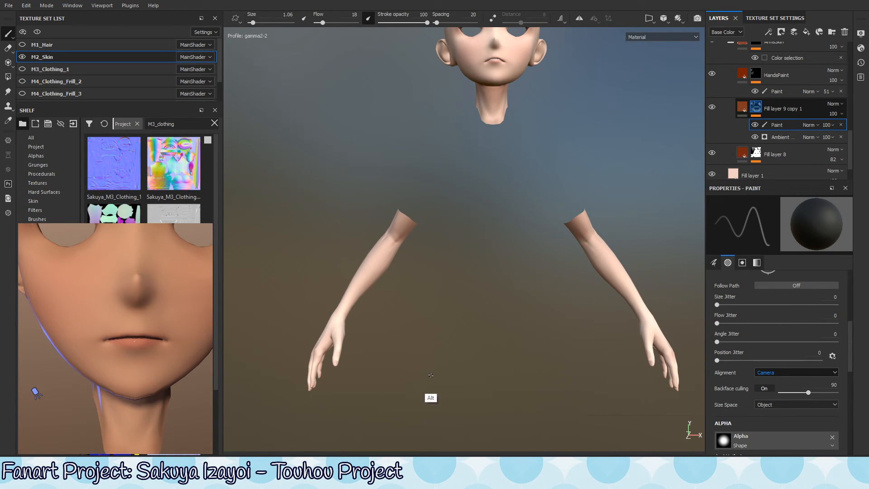
alt+drag(430, 378, 500, 314)
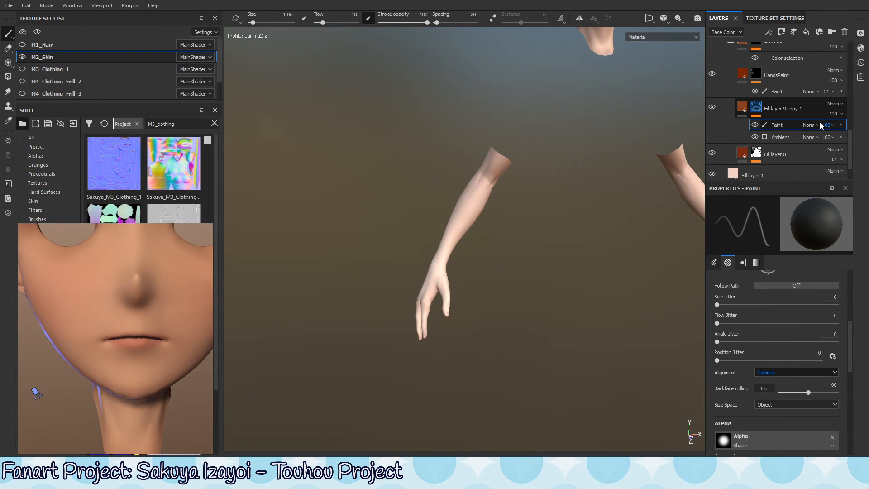
Step: Set the roughness of Fill layer 1 to 0.4822, checking the arm's reflections under rotated lighting
click(805, 77)
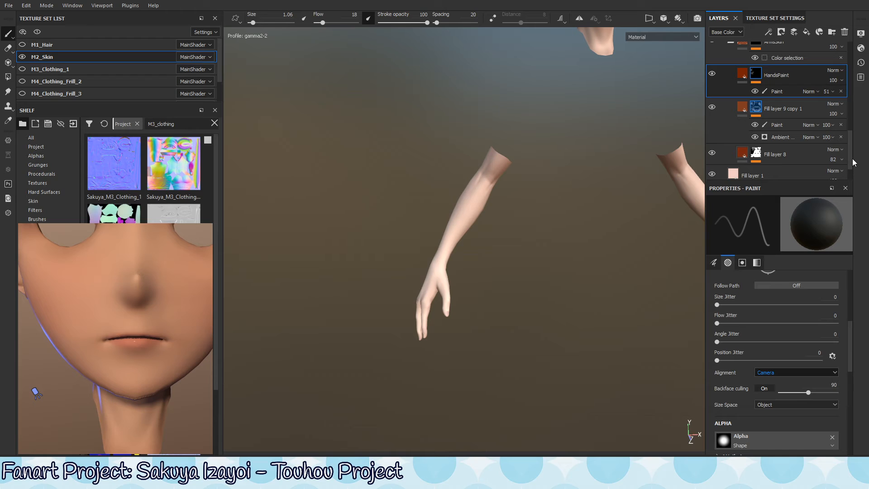
click(743, 73)
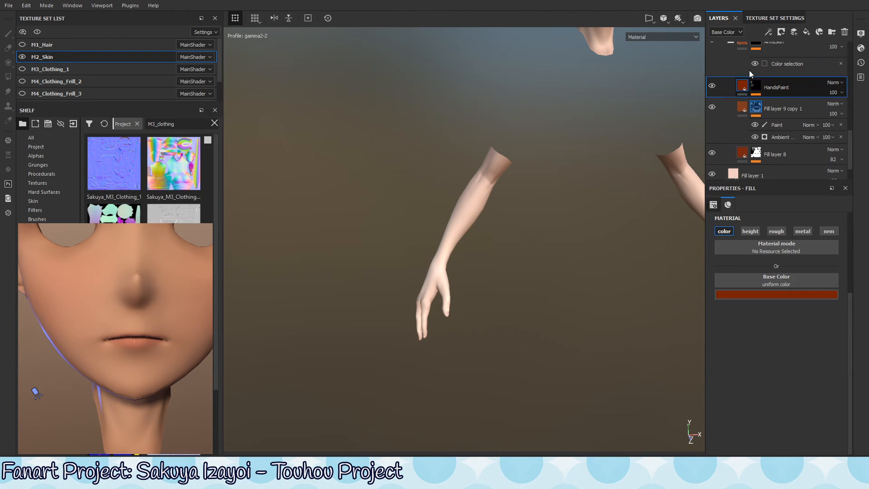
alt+middle_drag(613, 202, 593, 232)
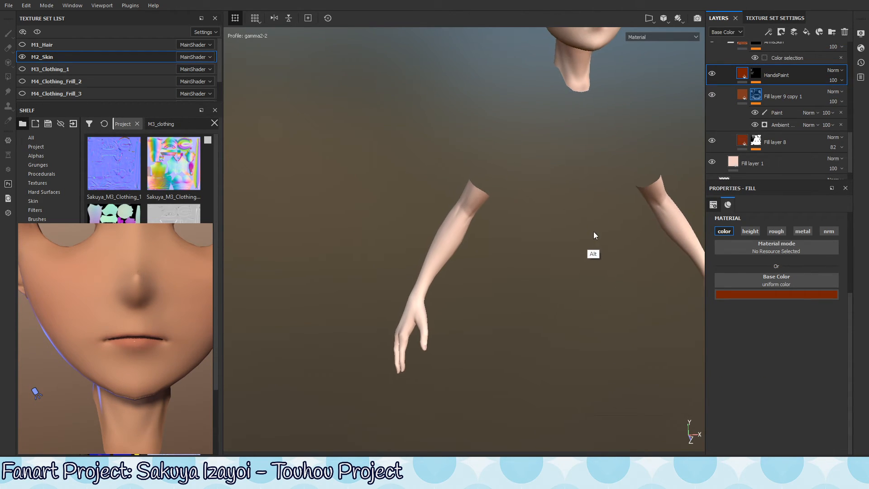
click(788, 164)
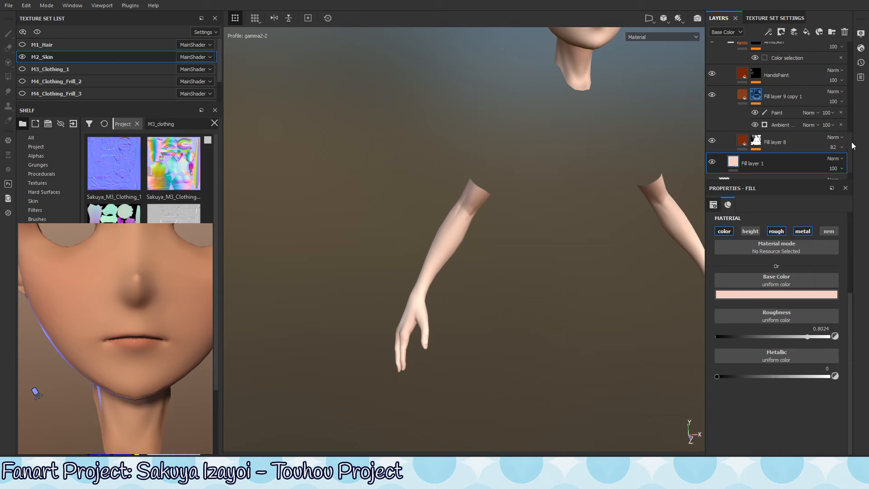
mouse_move(853, 145)
mouse_down()
mouse_move(853, 122)
mouse_move(846, 136)
mouse_up()
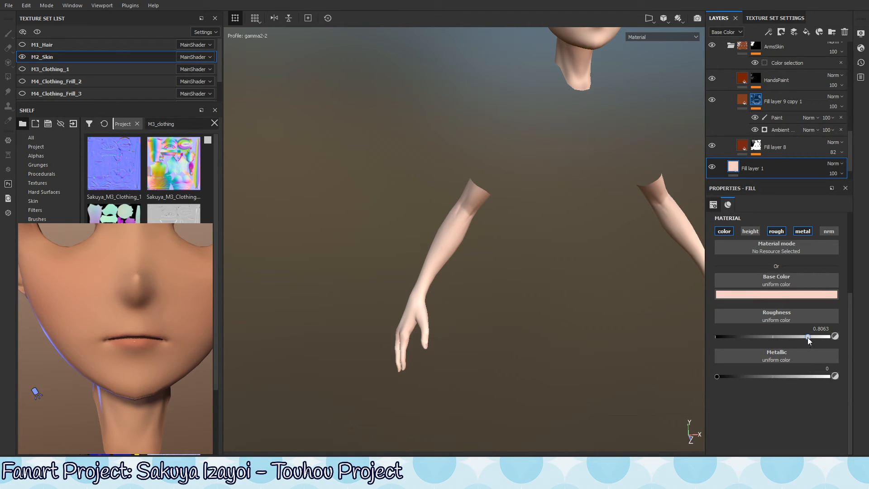
drag(808, 336, 787, 338)
alt+right_drag(419, 334, 656, 258)
alt+drag(602, 294, 557, 309)
mouse_move(557, 309)
shift+right_down()
mouse_move(595, 318)
mouse_move(545, 345)
mouse_move(607, 380)
shift+right_up()
mouse_move(788, 339)
mouse_down()
mouse_move(751, 344)
mouse_move(771, 341)
mouse_up()
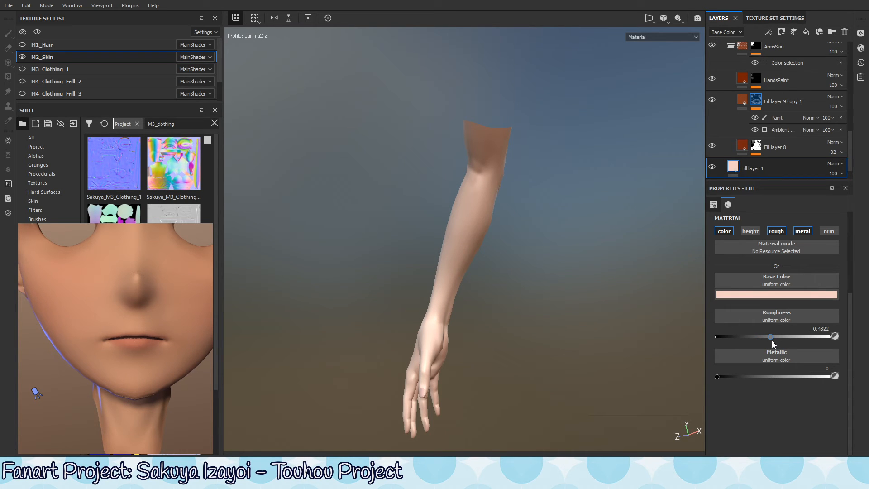
alt+drag(480, 265, 537, 283)
shift+right_drag(536, 283, 510, 331)
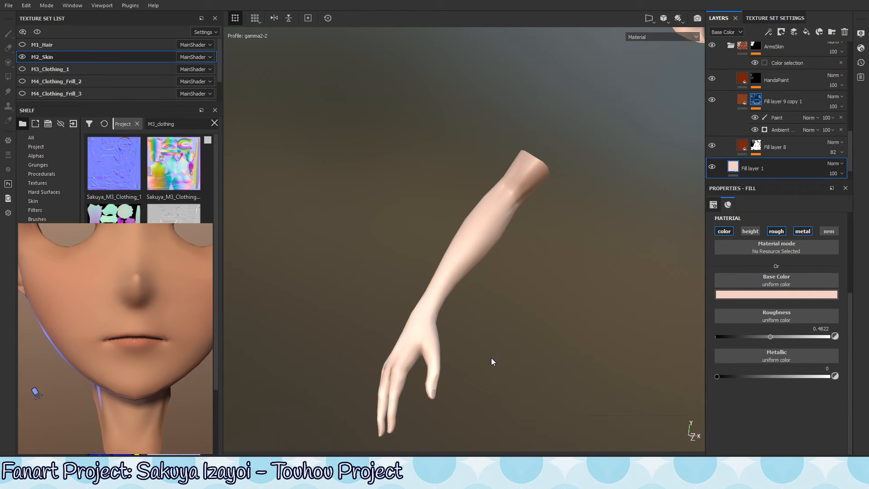
Step: Enable the roughness channel on Fill layer 8 and set its roughness to 0.6482, comparing the arm with the layer hidden and shown
click(800, 147)
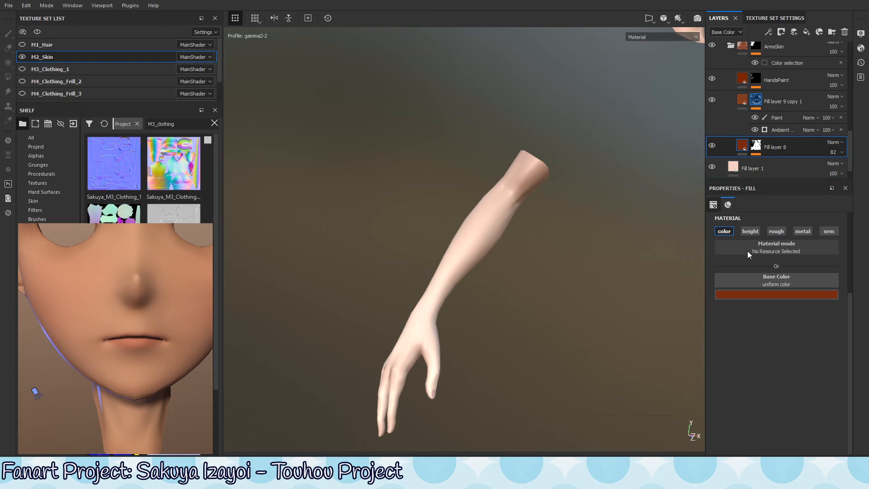
click(776, 231)
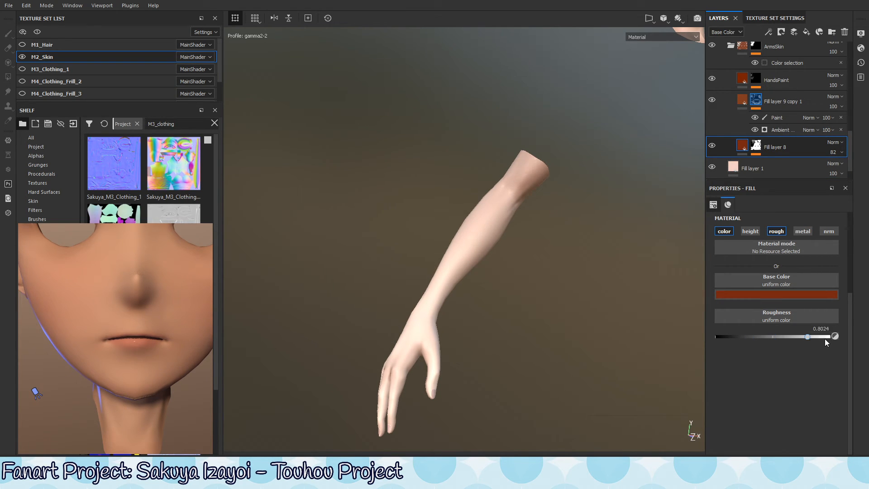
click(790, 346)
click(797, 346)
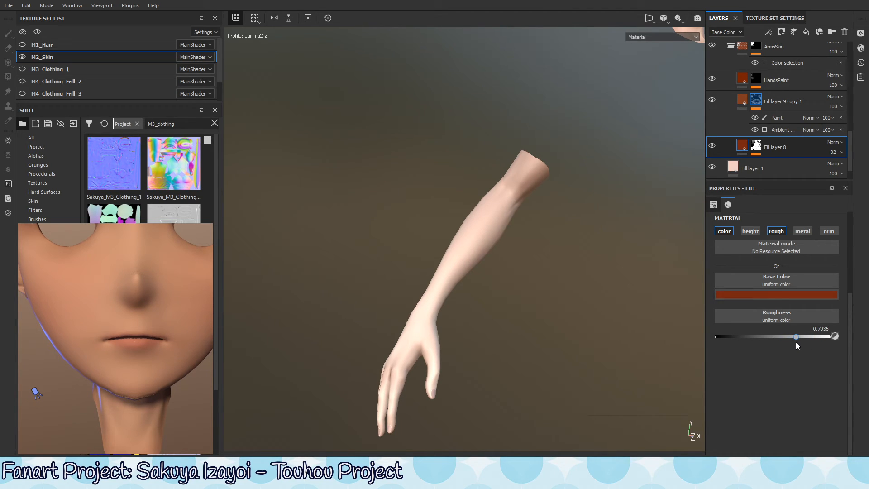
click(712, 146)
click(712, 146)
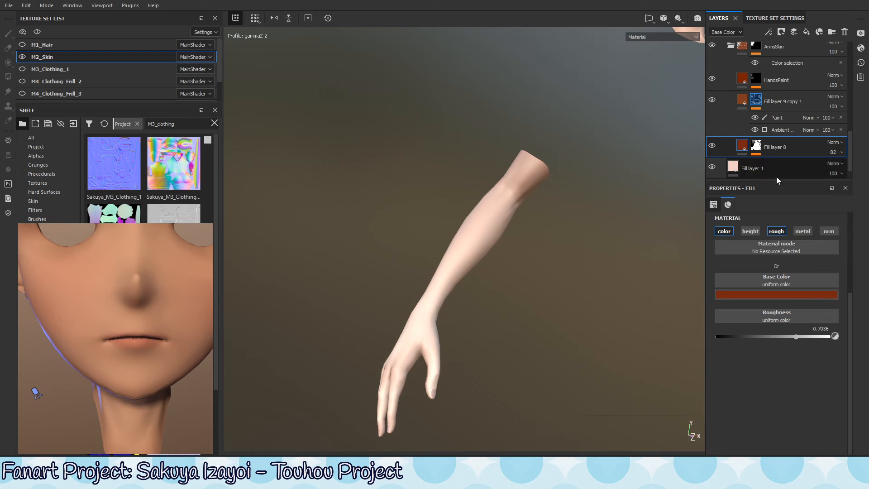
click(776, 232)
click(775, 232)
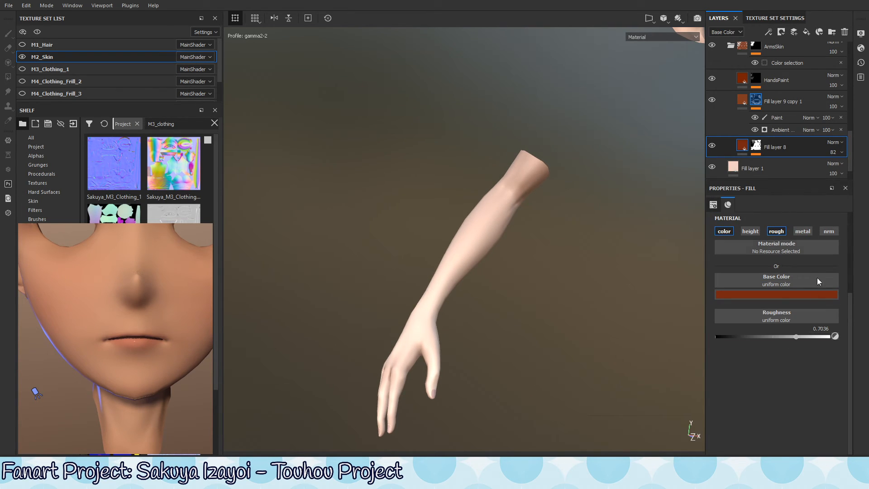
mouse_move(794, 338)
mouse_down()
mouse_move(768, 339)
mouse_move(789, 337)
mouse_up()
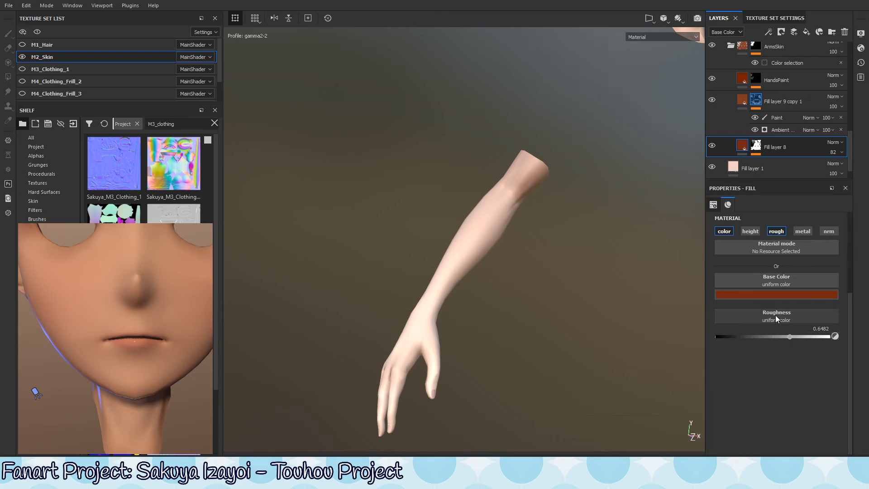
Step: Enable the roughness channel on Fill layer 9 copy 1 and set its roughness to 0.6640
click(743, 97)
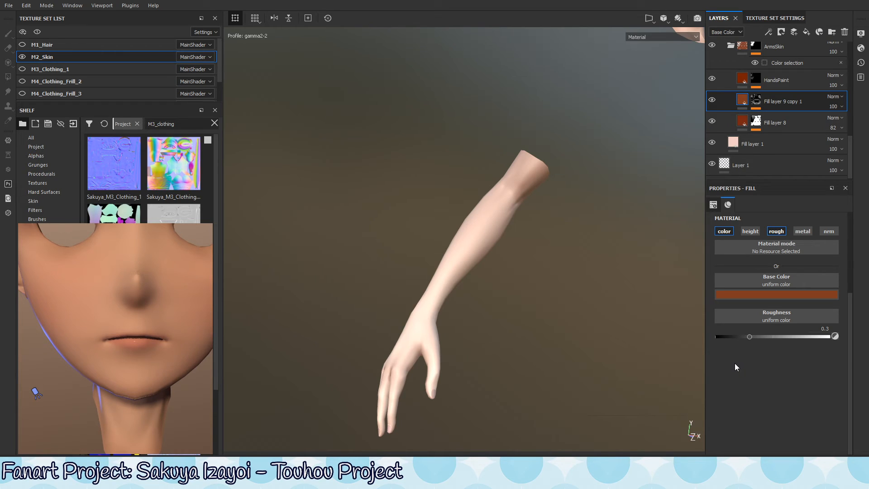
drag(750, 336, 778, 336)
mouse_move(780, 344)
mouse_down()
mouse_move(797, 341)
mouse_move(770, 346)
mouse_move(792, 342)
mouse_up()
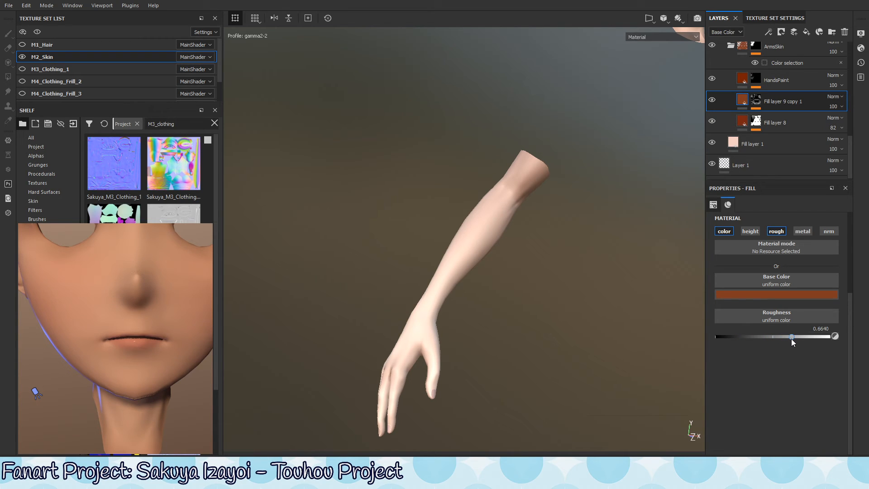
Step: Compare the hand with HandsPaint and Fill layer 9 copy 1 hidden and shown, examining it from several angles
click(712, 80)
click(712, 80)
click(712, 80)
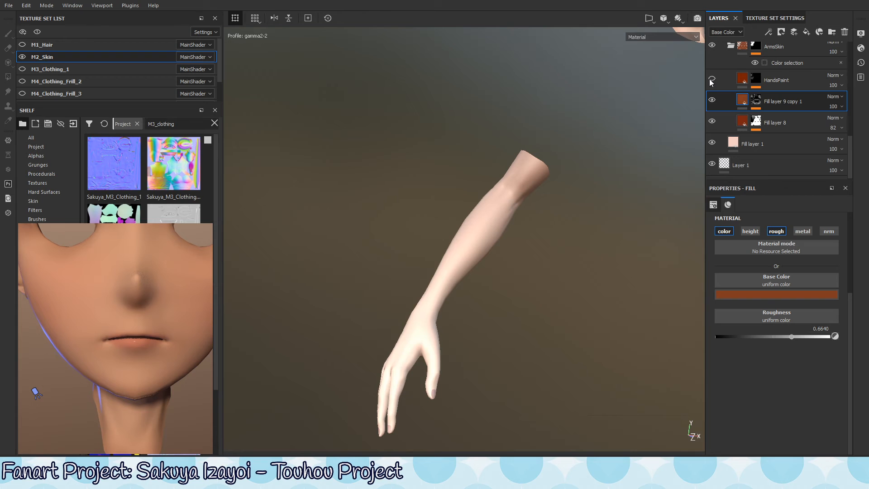
click(713, 79)
alt+drag(477, 349, 468, 323)
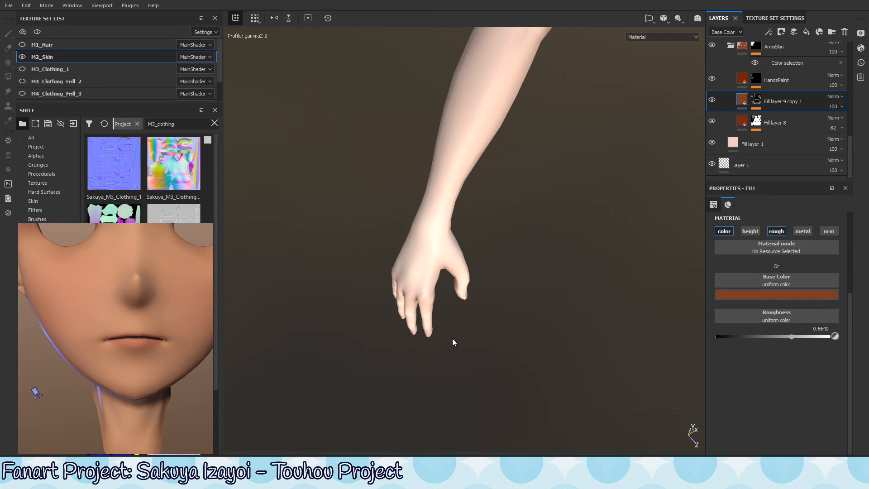
alt+drag(566, 322, 525, 368)
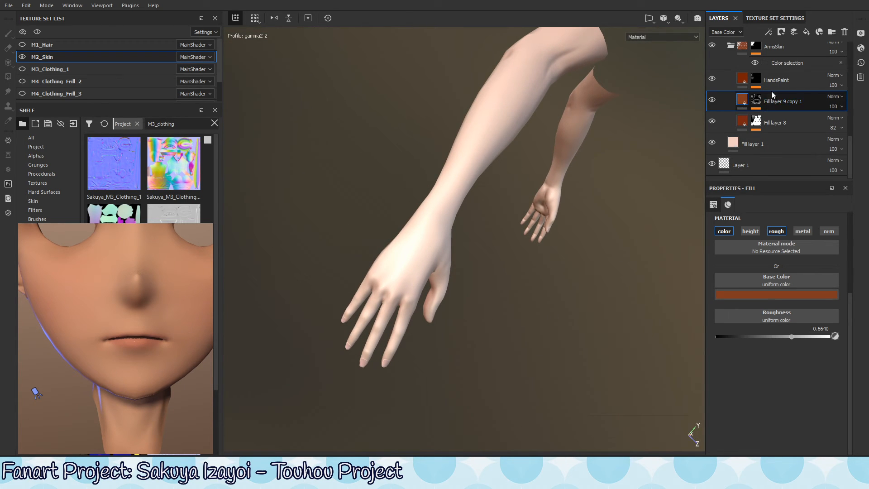
drag(790, 339, 756, 350)
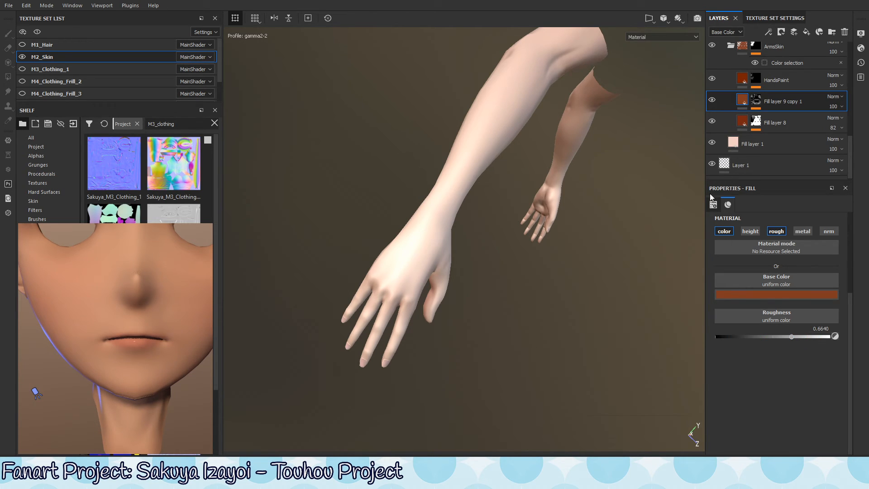
click(712, 100)
click(710, 100)
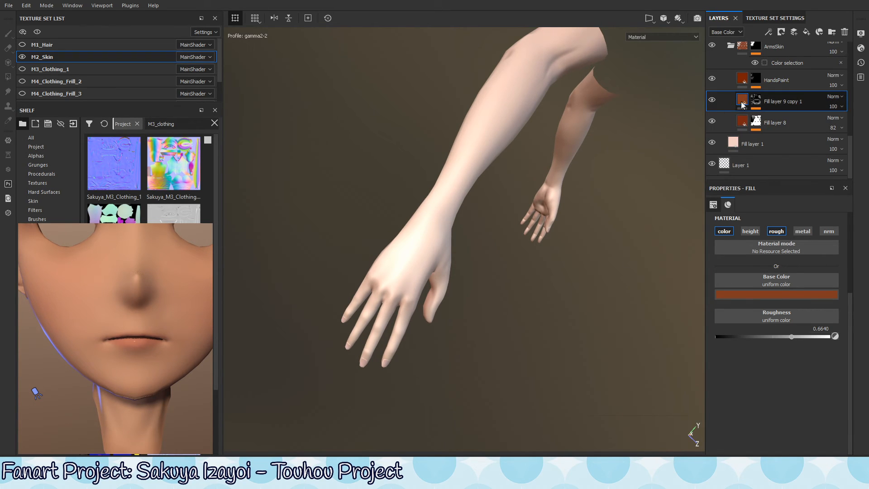
Step: Enable the roughness channel on HandsPaint and set its roughness to 0.6680, checking the palm and back of the hand under rotated lighting
click(775, 81)
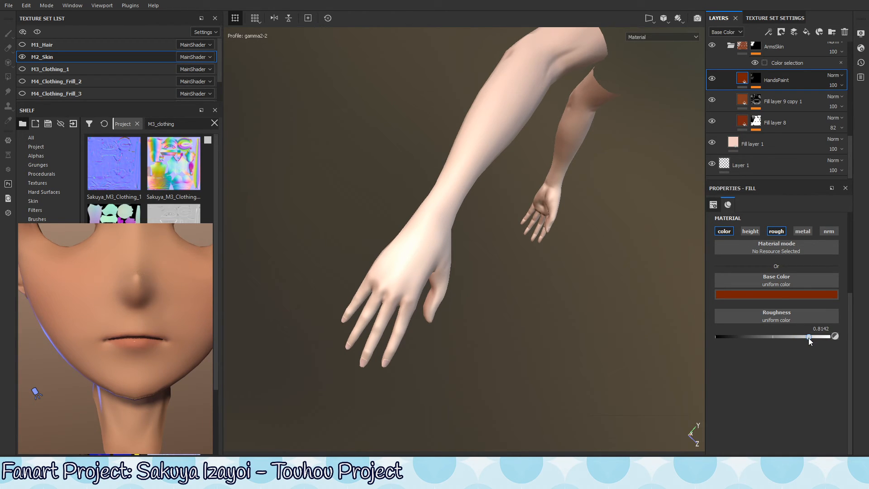
drag(810, 337, 810, 337)
alt+drag(515, 277, 516, 328)
shift+right_drag(516, 328, 551, 349)
alt+drag(551, 349, 571, 303)
drag(811, 337, 791, 348)
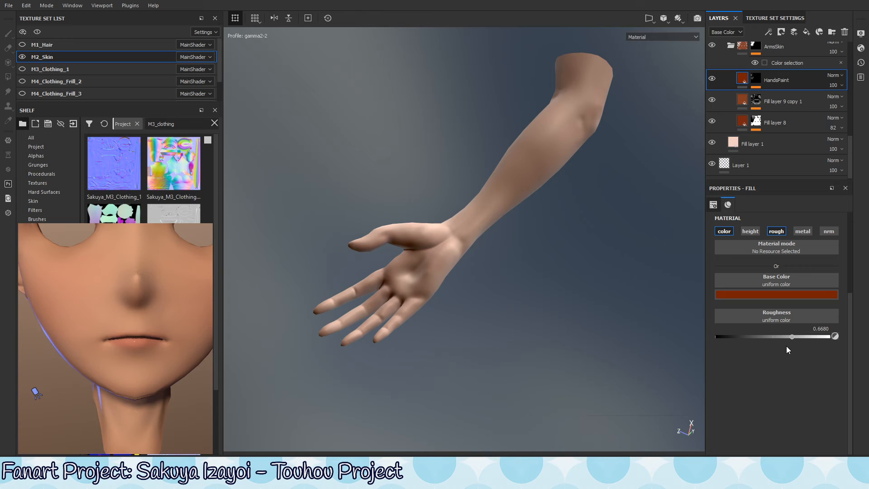
Step: Compare the arm with the ArmsSkin group hidden and shown, and examine the back of the hand under rotated lighting
scroll(857, 132, up, 3)
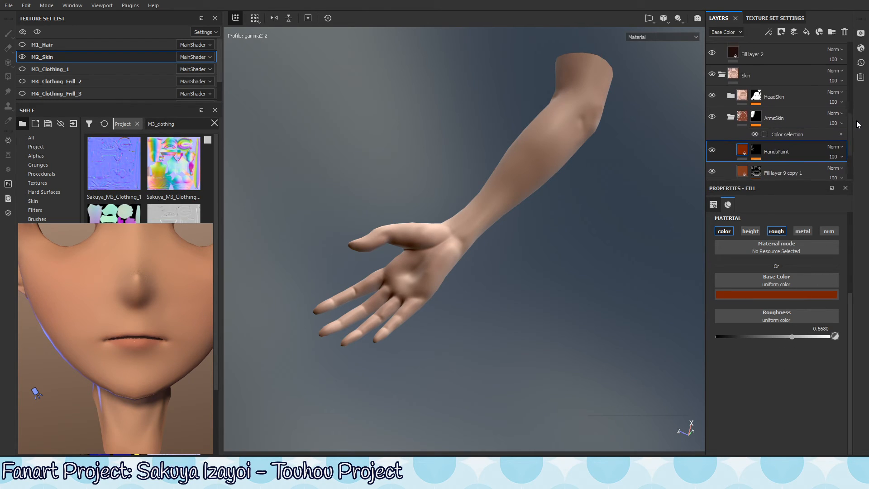
click(784, 116)
click(712, 119)
click(712, 119)
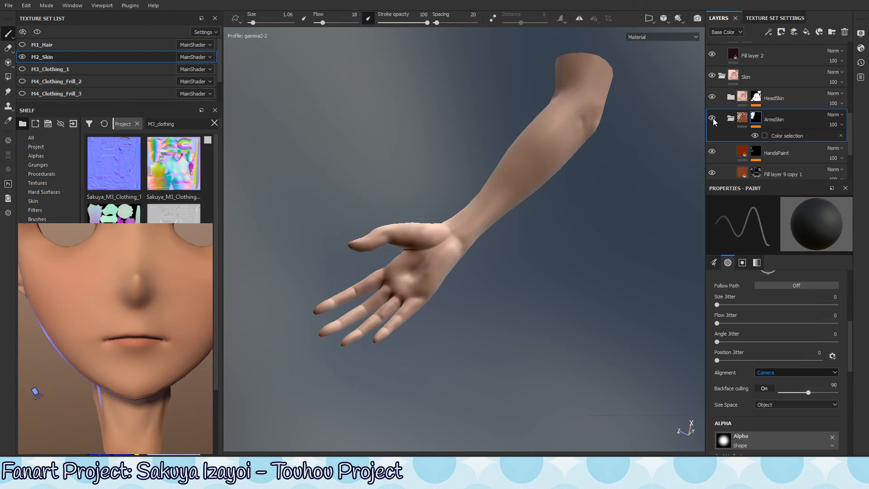
alt+drag(575, 215, 626, 234)
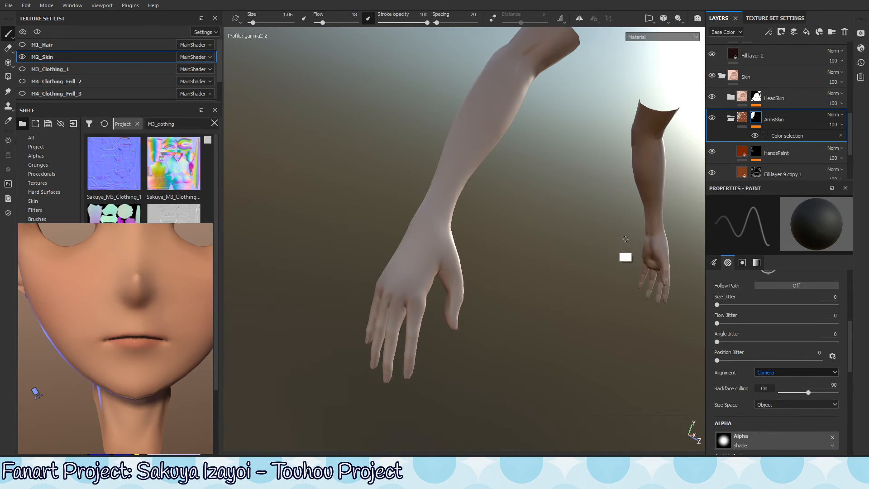
alt+middle_drag(625, 234, 598, 253)
shift+right_drag(598, 253, 571, 252)
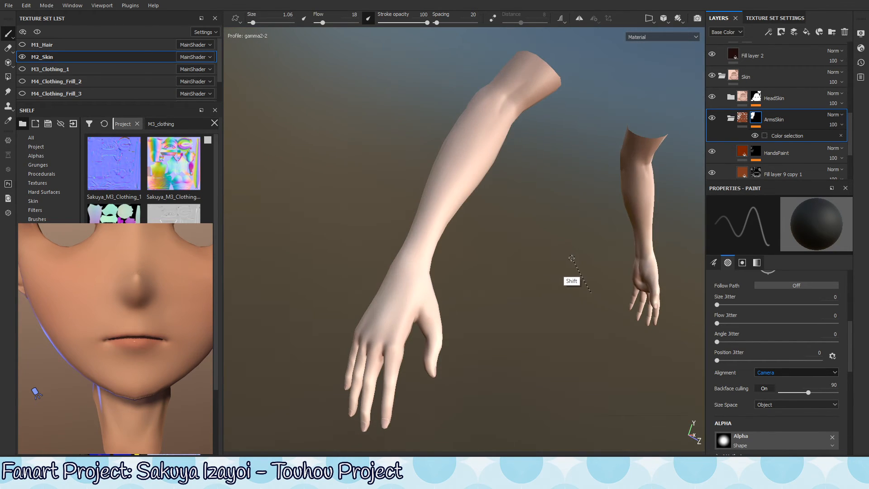
alt+drag(570, 252, 452, 288)
mouse_move(490, 263)
alt+mouse_down()
mouse_move(484, 291)
mouse_move(465, 292)
mouse_move(473, 295)
mouse_move(460, 269)
alt+mouse_up()
Step: Try a white stroke along the back of the hand on the HandsPaint mask's Paint effect
click(762, 152)
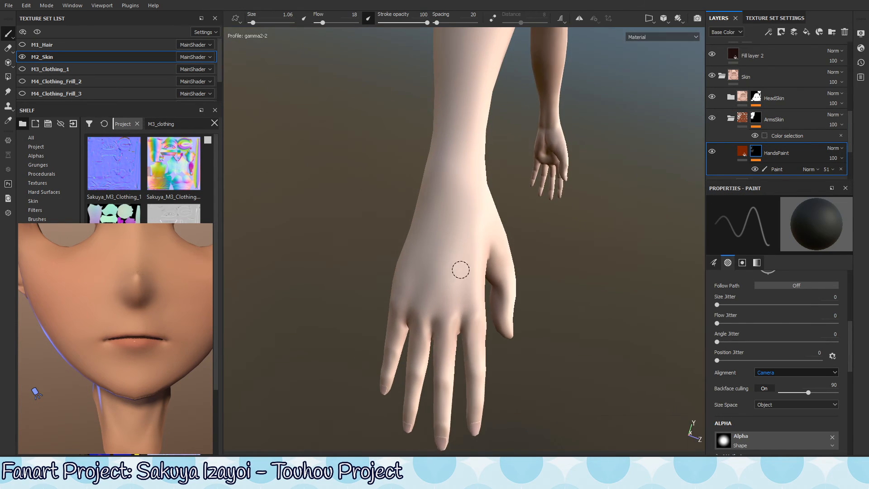
key(x)
drag(470, 214, 463, 305)
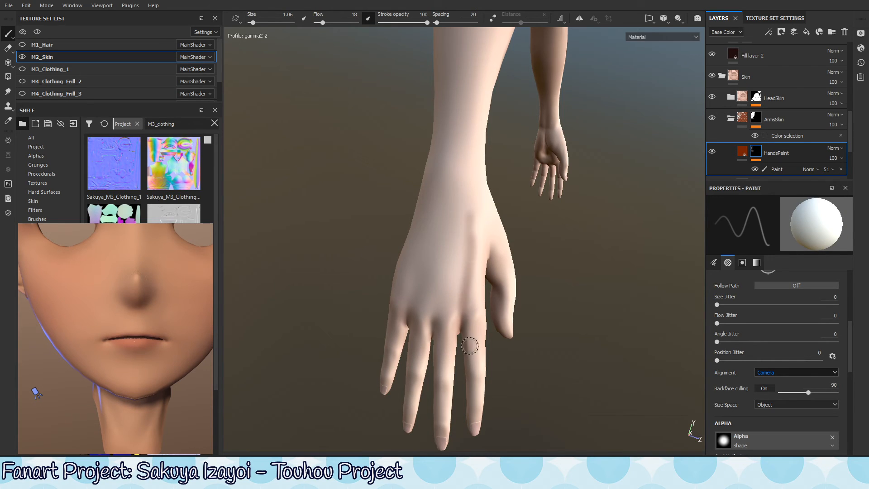
key(ctrl+z)
Step: Soften the brush for the HandsPaint mask with flow 25, stroke opacity 13 and size 1.36
ctrl+drag(535, 253, 469, 293)
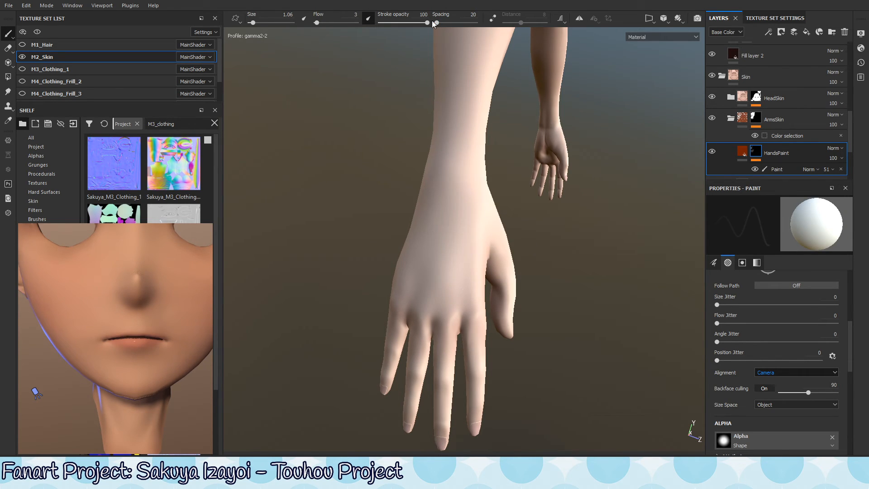
ctrl+drag(425, 144, 477, 154)
mouse_move(463, 301)
ctrl+right_down()
mouse_move(491, 302)
mouse_move(464, 330)
ctrl+right_up()
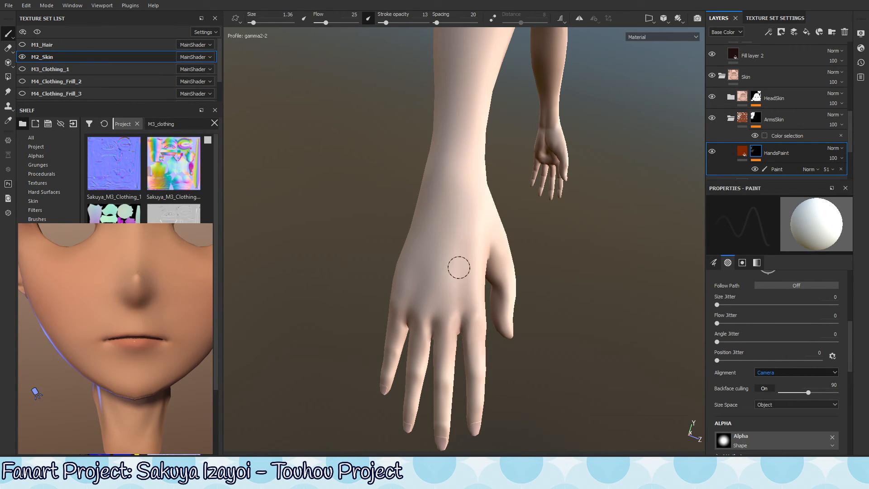
Step: Paint subtle shading over the back of the hand on the HandsPaint mask at brush size 1.91, alternating white and black
alt+drag(468, 354, 507, 285)
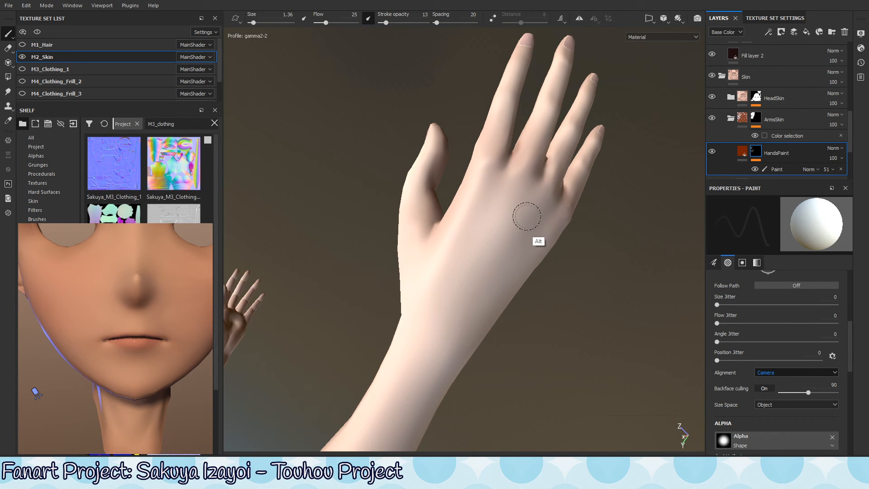
alt+drag(527, 217, 528, 211)
ctrl+right_drag(528, 211, 547, 211)
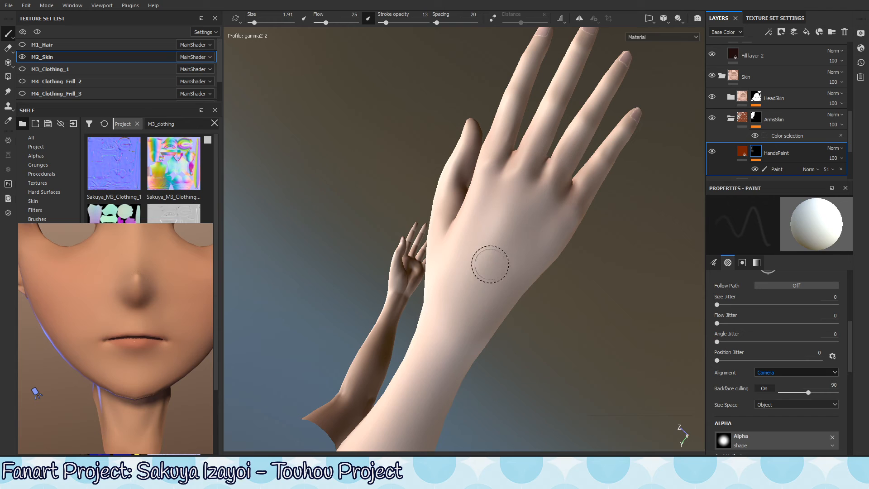
key(x)
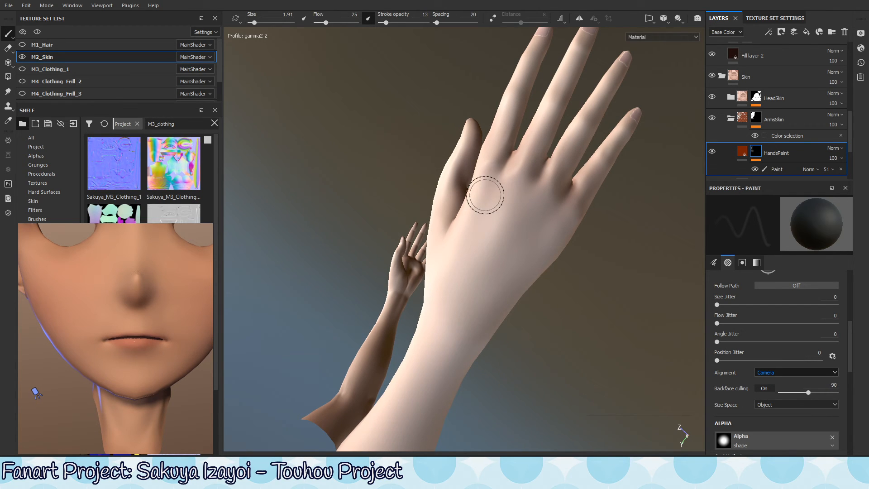
alt+drag(467, 316, 510, 232)
key(x)
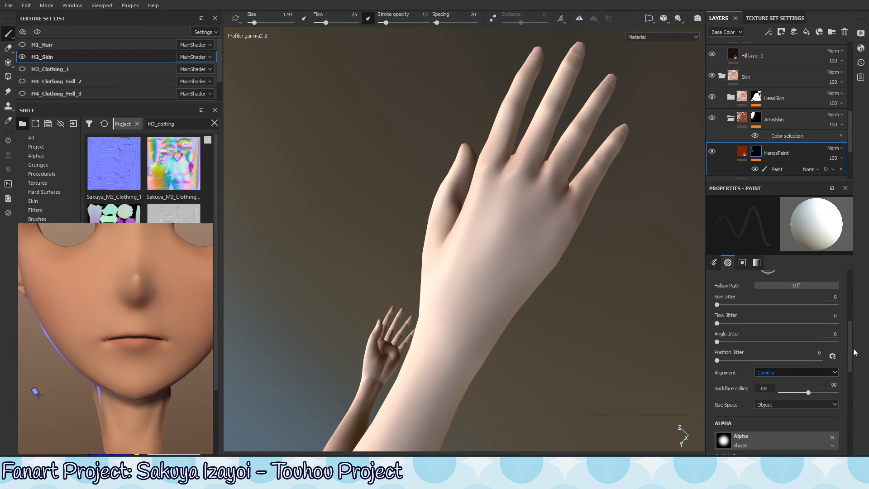
scroll(850, 352, up, 5)
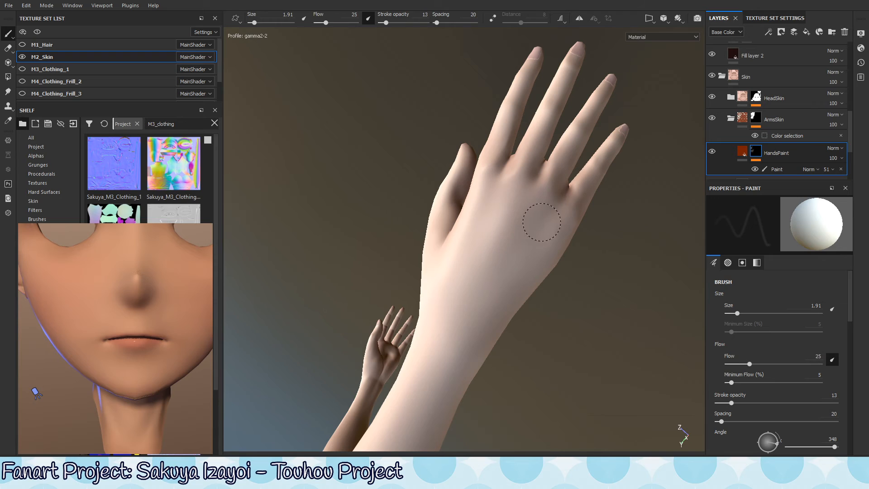
Step: Display the Base Color channel and refine the faint shading on the back of the hand and the inner wrist
key(shift+b)
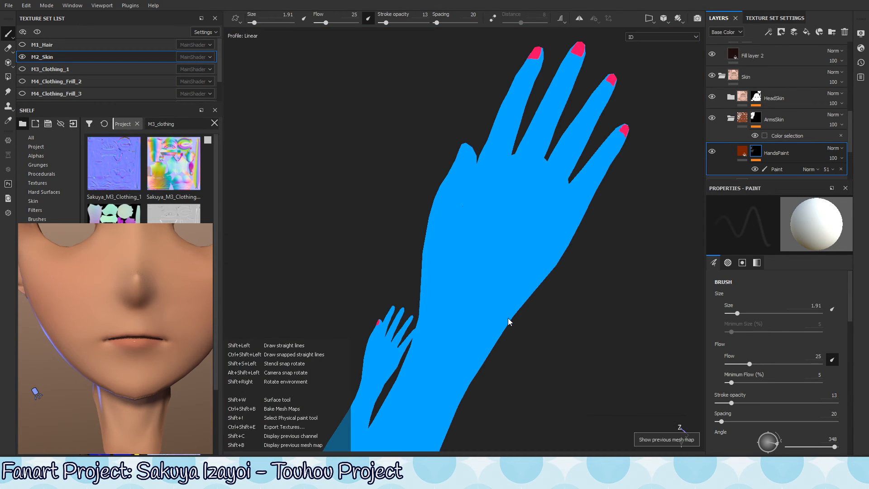
key(shift+c)
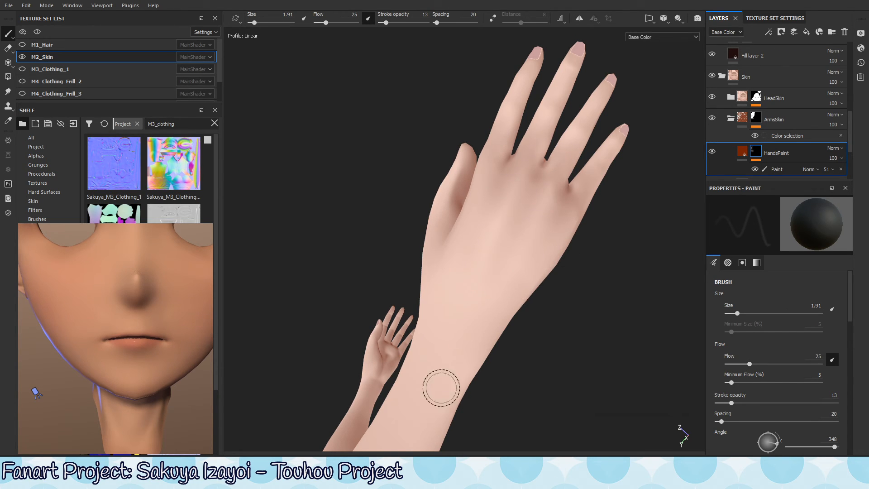
mouse_move(438, 386)
alt+mouse_down()
mouse_move(264, 311)
mouse_move(548, 233)
mouse_move(520, 281)
mouse_move(534, 262)
mouse_move(569, 294)
mouse_move(539, 267)
mouse_move(509, 287)
mouse_move(496, 320)
mouse_move(520, 326)
mouse_move(538, 313)
mouse_move(500, 344)
mouse_move(544, 337)
mouse_move(516, 319)
alt+mouse_up()
mouse_move(516, 319)
alt+right_down()
mouse_move(738, 288)
mouse_move(485, 311)
alt+right_up()
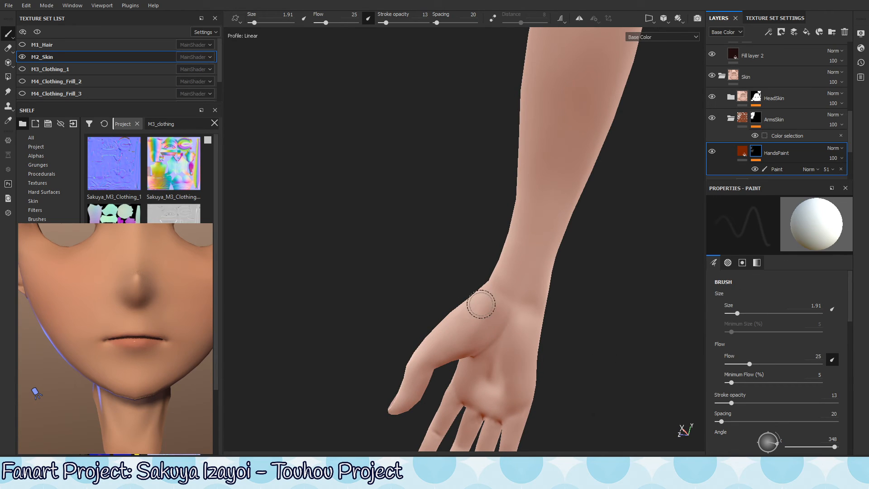
alt+drag(512, 344, 497, 302)
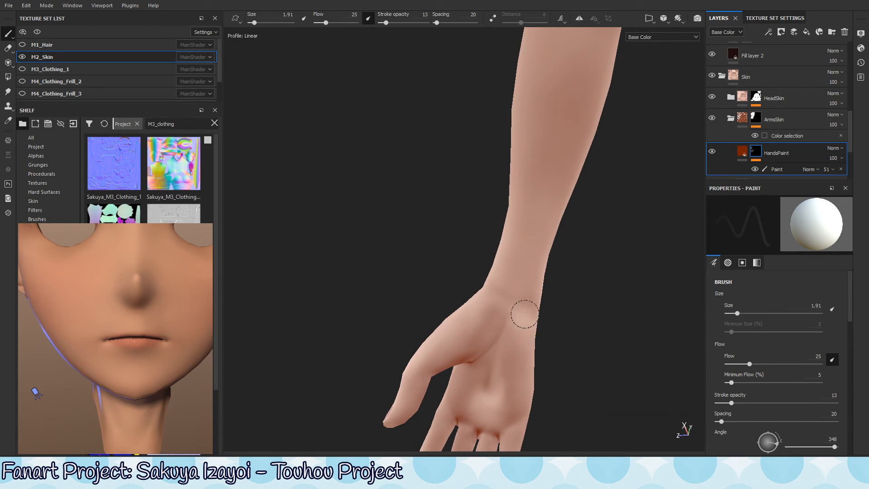
alt+right_drag(517, 351, 454, 353)
alt+drag(454, 353, 555, 330)
Step: Try subtle shading around the elbow on the HandsPaint mask at brush sizes 1.25 and 1.53, comparing it with the layer hidden
alt+middle_drag(521, 152, 526, 237)
alt+right_drag(525, 236, 596, 207)
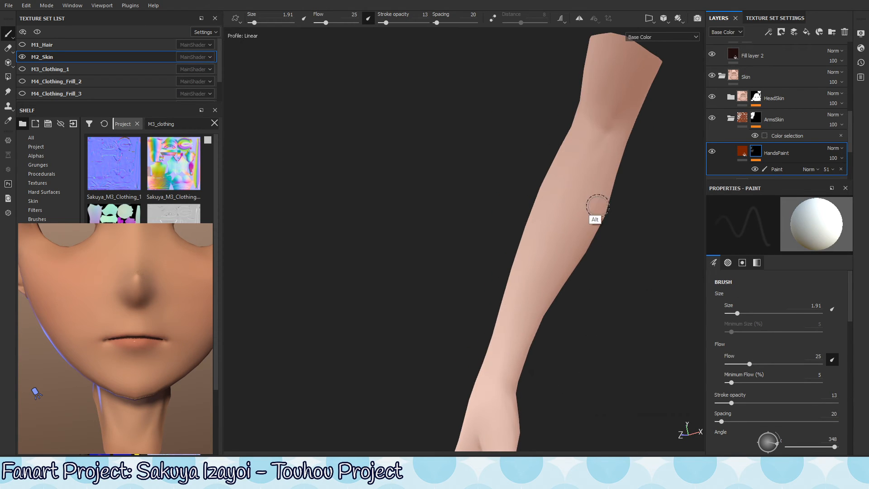
alt+middle_drag(596, 179, 527, 248)
alt+drag(527, 247, 549, 272)
ctrl+right_drag(555, 204, 547, 203)
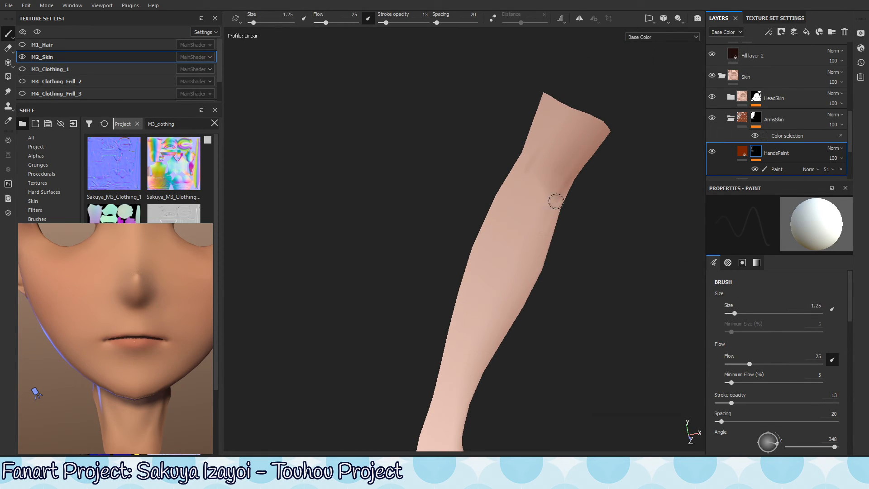
alt+drag(522, 233, 556, 187)
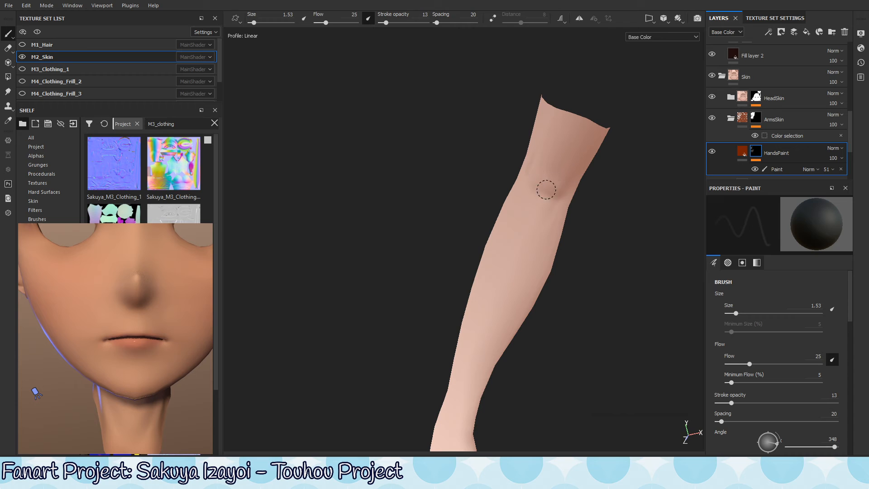
alt+drag(500, 287, 497, 194)
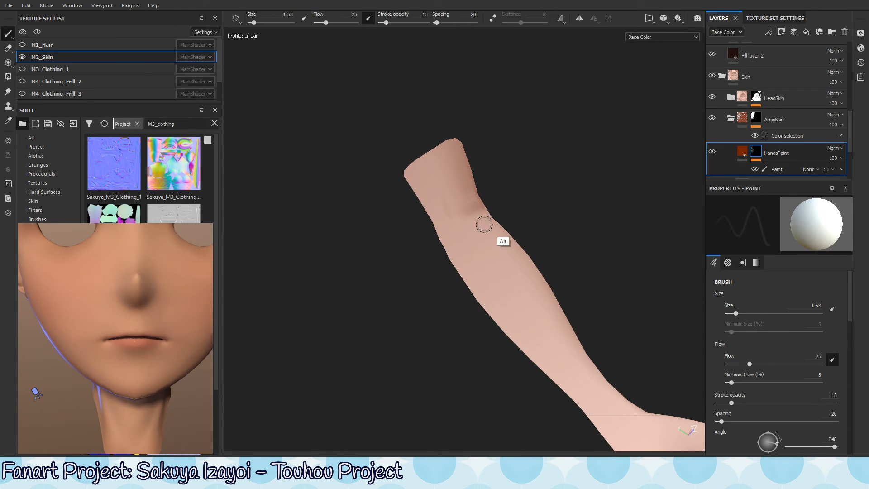
alt+drag(484, 224, 459, 219)
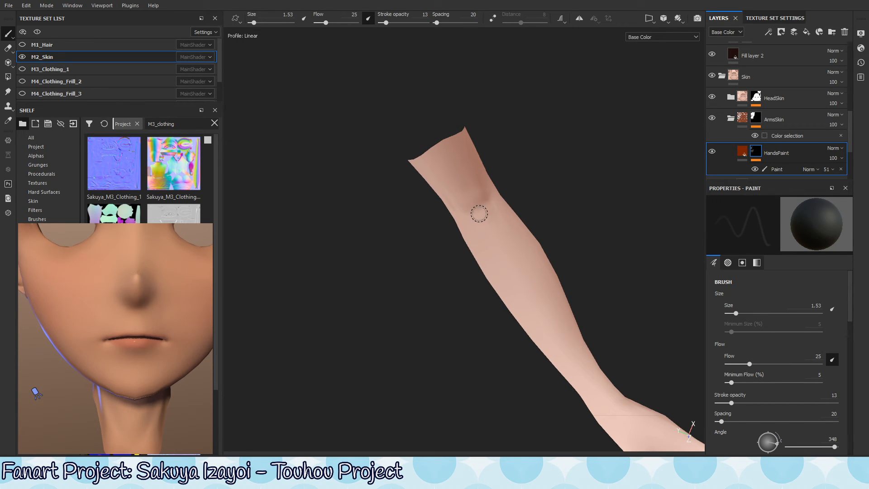
click(712, 151)
click(712, 152)
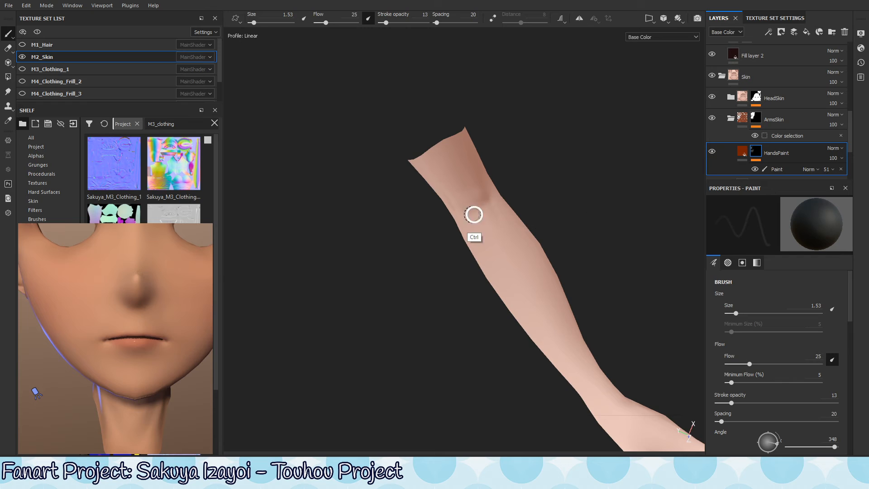
Step: Erase the elbow shading from the displayed HandsPaint mask with a black brush at size 10.88, flow 100 and stroke opacity 100
ctrl+right_drag(474, 235, 516, 235)
key(x)
key(x)
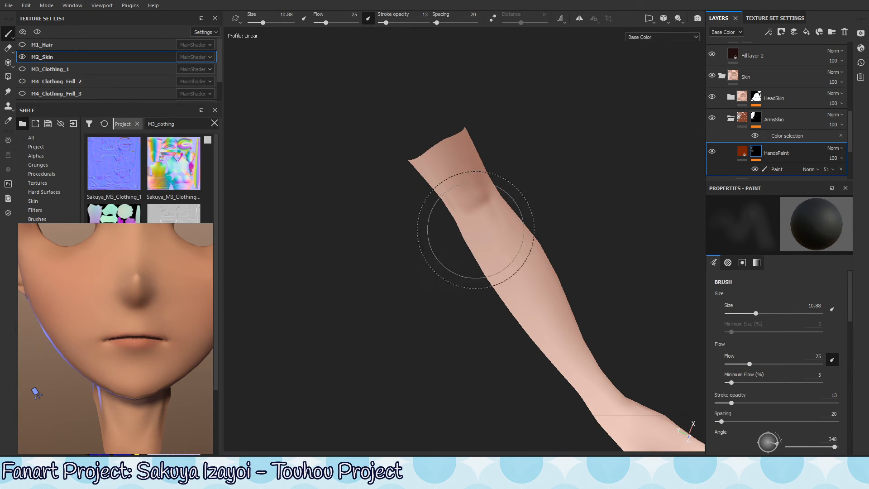
ctrl+drag(437, 252, 492, 253)
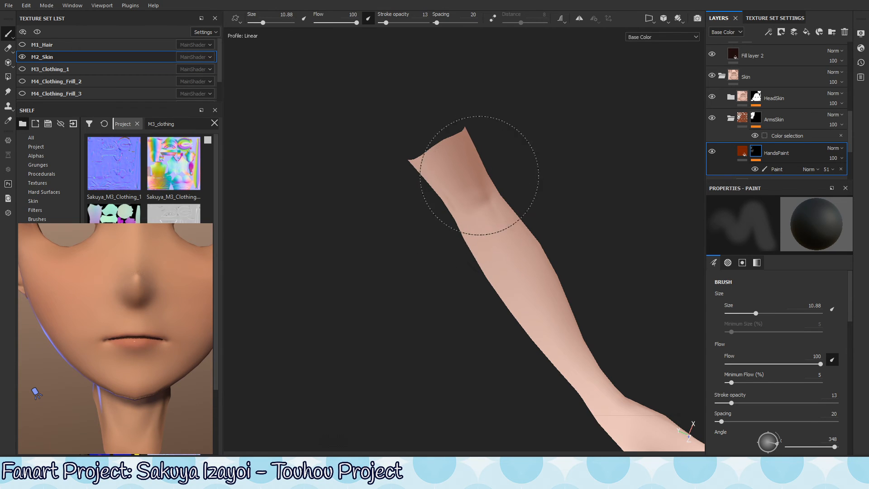
alt+click(754, 156)
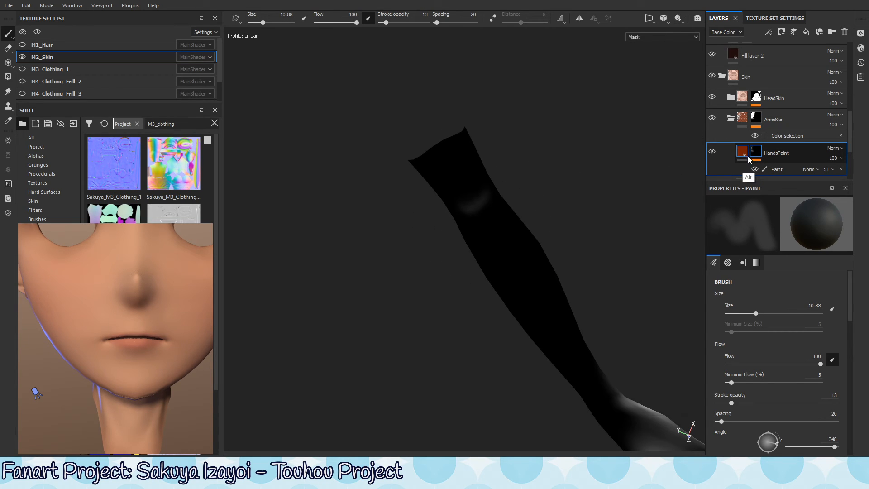
drag(386, 23, 429, 23)
drag(458, 203, 488, 186)
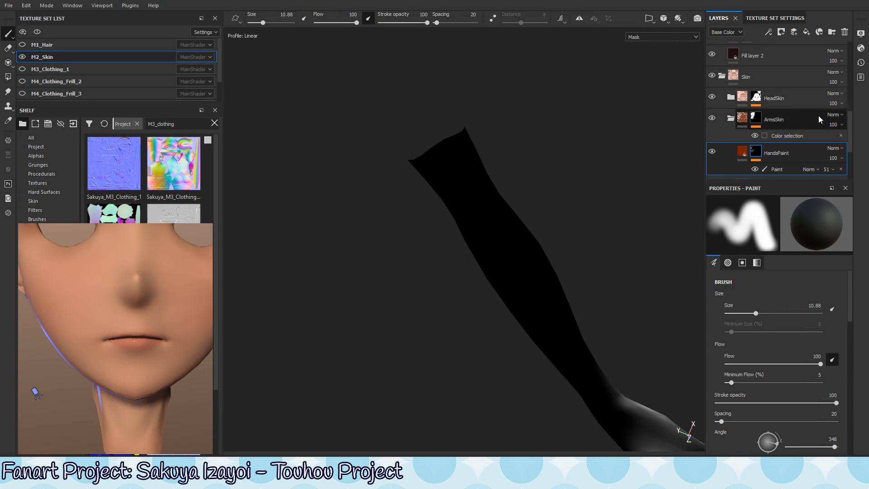
Step: Compare the arm with the ArmsSkin folder hidden and shown to examine its shading around the elbow
click(764, 123)
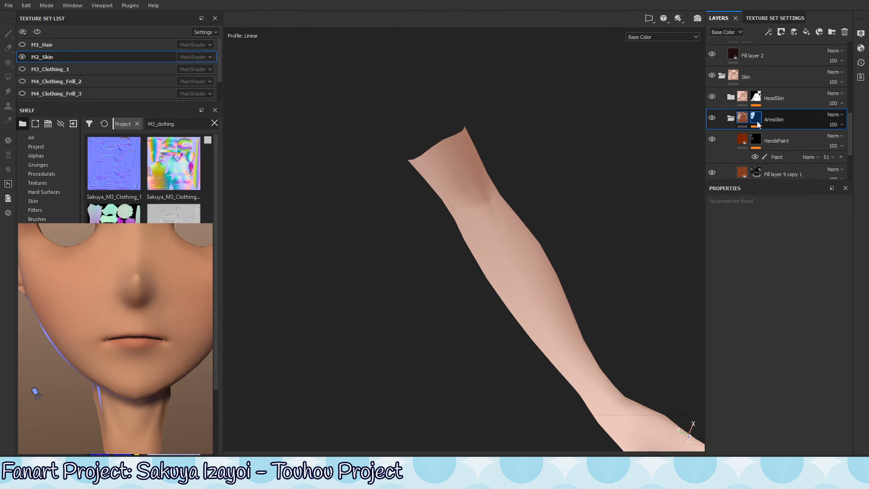
click(757, 120)
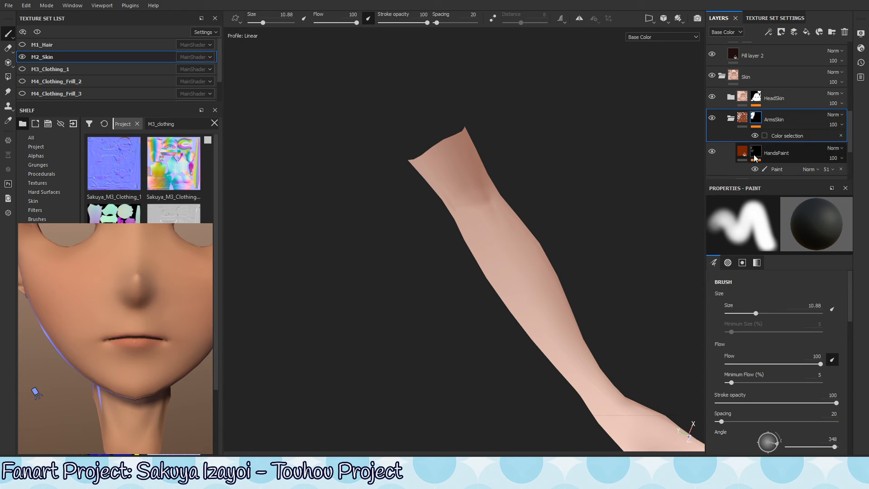
click(712, 118)
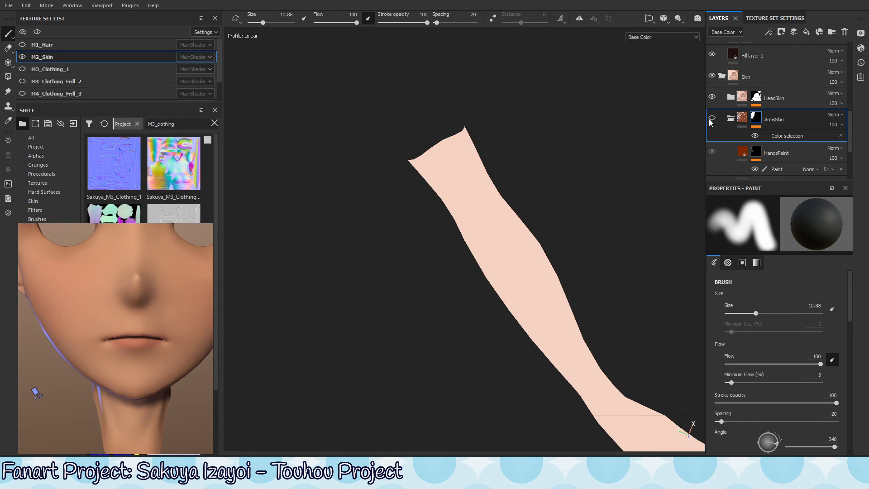
click(712, 118)
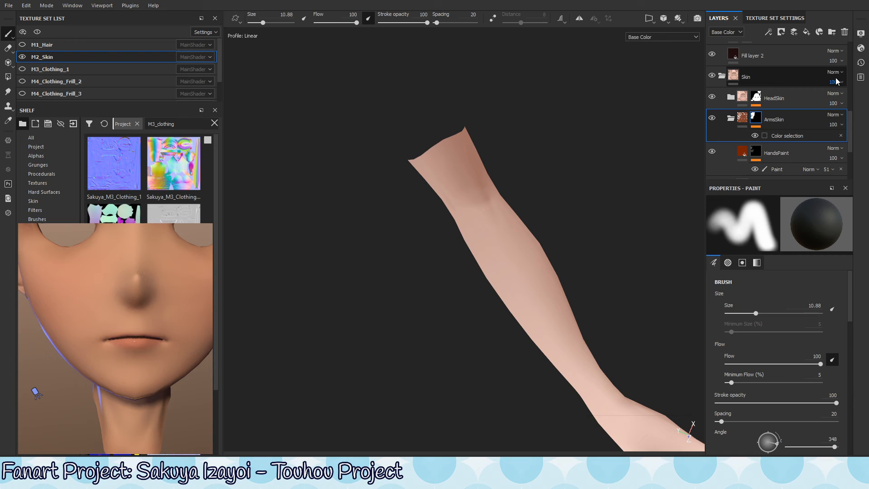
Step: Add a Paint effect to the ArmsSkin mask and try a black stroke at the elbow with brush size 2.2
right_click(756, 119)
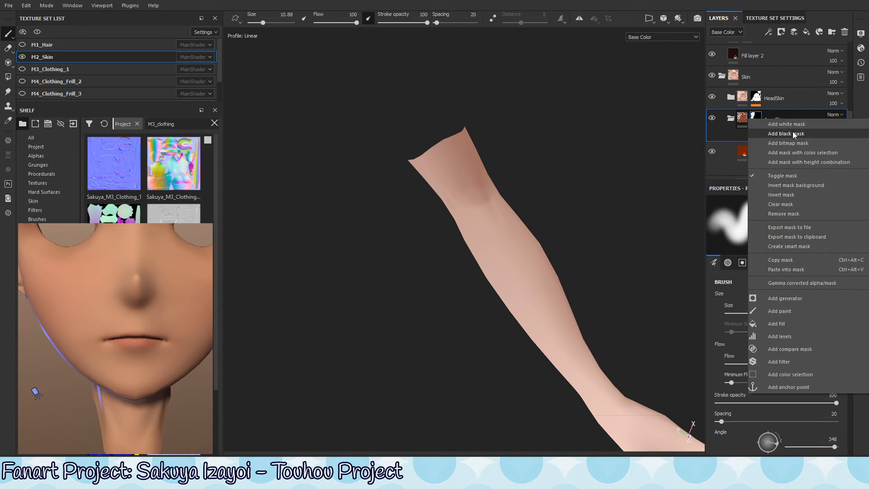
click(790, 312)
ctrl+right_drag(477, 182, 435, 206)
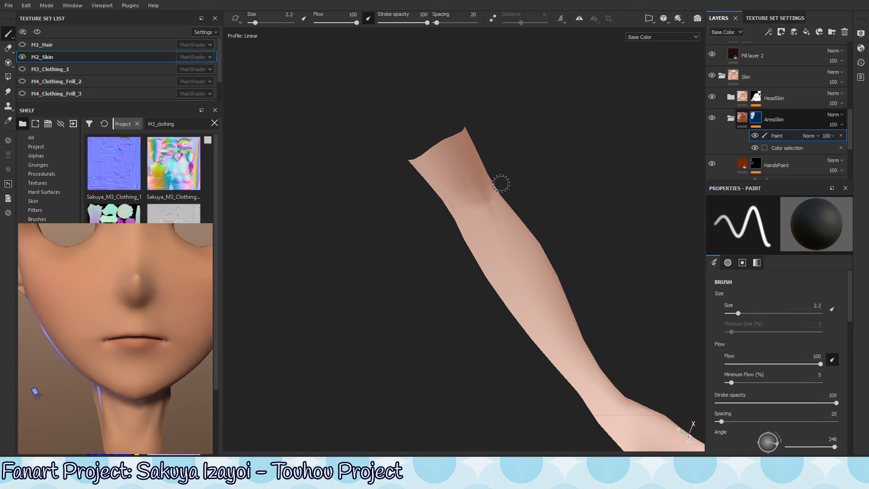
drag(485, 194, 471, 208)
key(ctrl+z)
key(x)
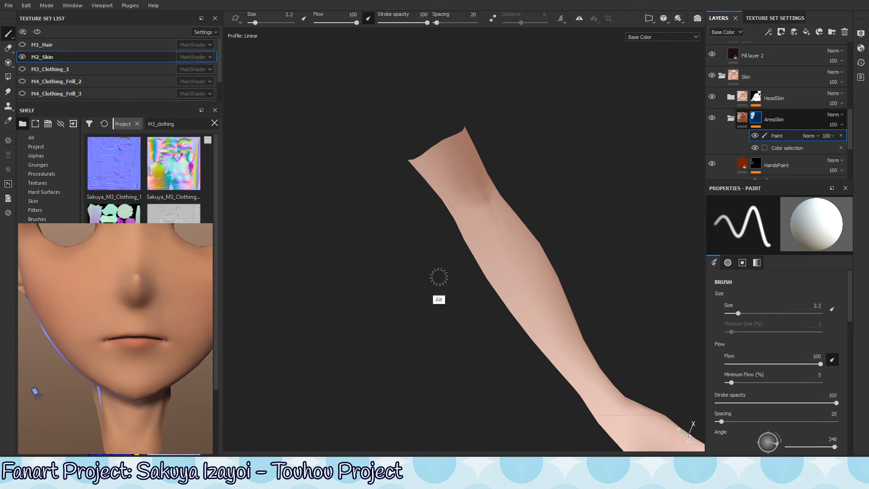
Step: Remove the Paint effect from the ArmsSkin mask and select the HandsPaint layer
click(799, 150)
click(790, 138)
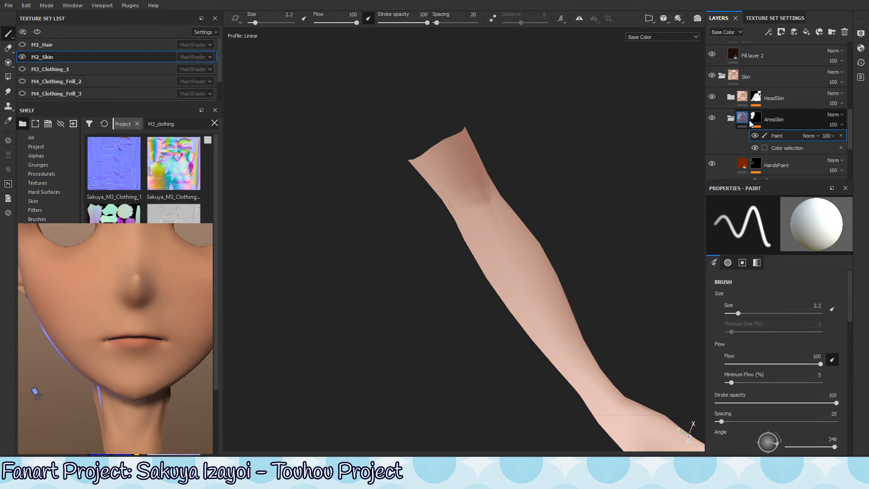
click(775, 121)
click(731, 120)
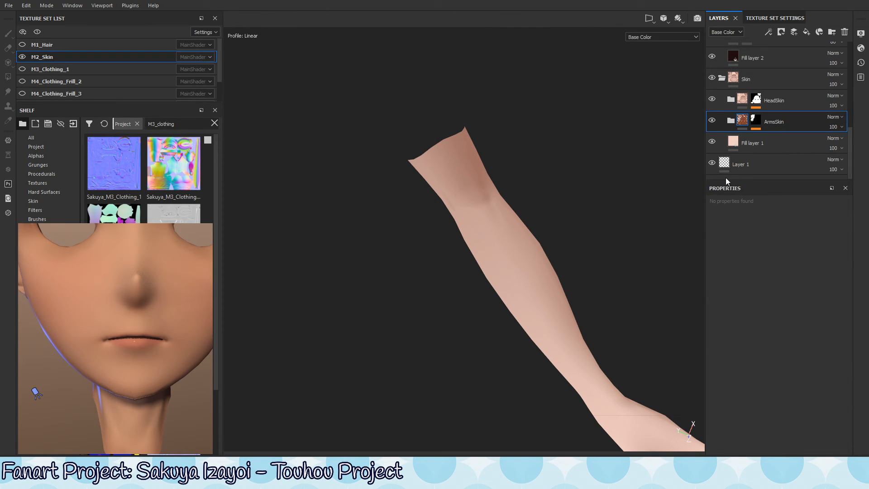
click(757, 120)
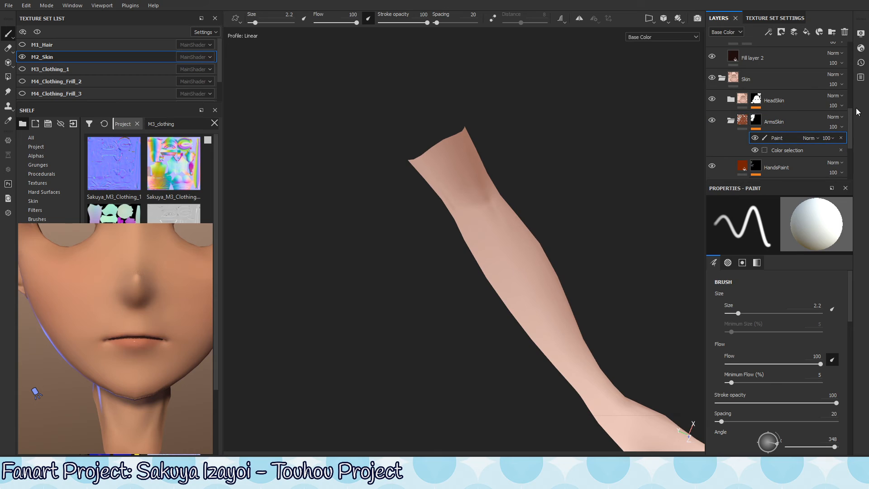
click(841, 138)
click(794, 166)
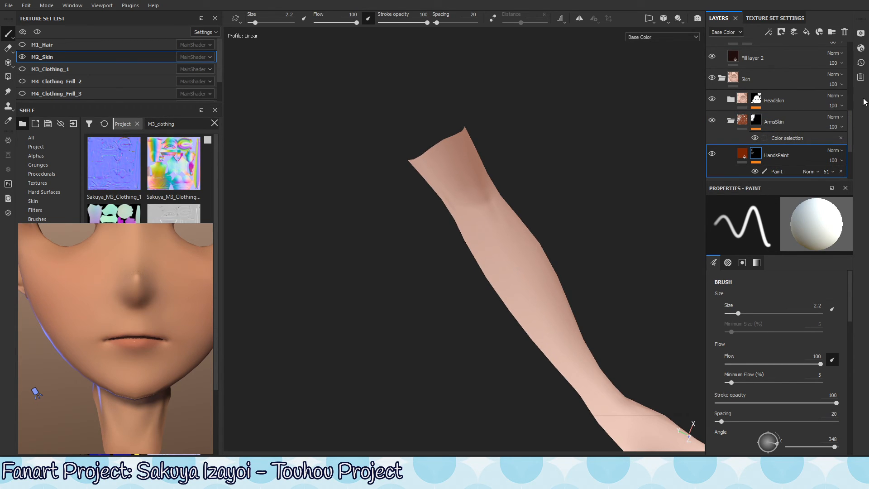
Step: Select the Paint effect on Fill layer 9 copy 1's mask and soften the brush to size 1.16, flow 10 and stroke opacity 15
scroll(852, 131, down, 4)
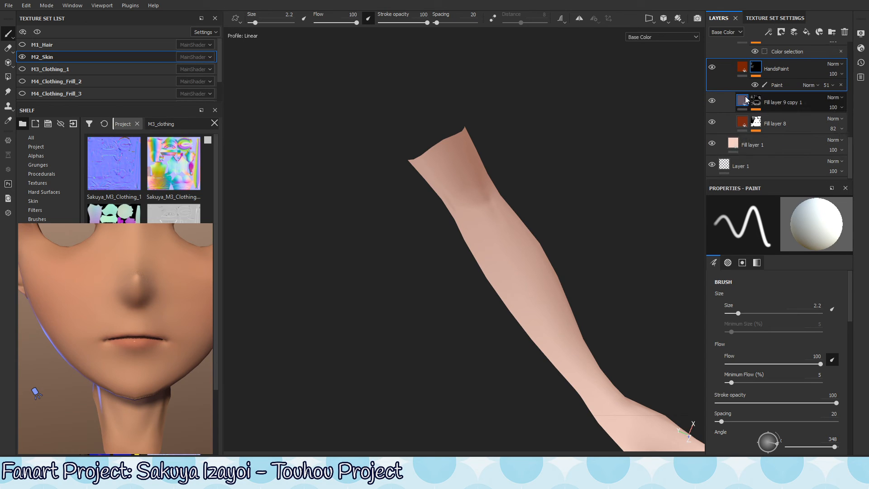
click(762, 102)
click(757, 101)
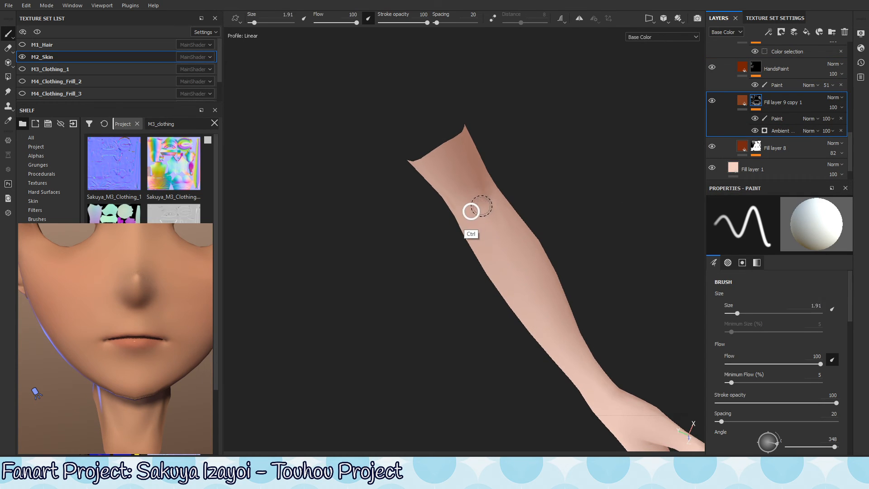
ctrl+right_drag(481, 206, 491, 192)
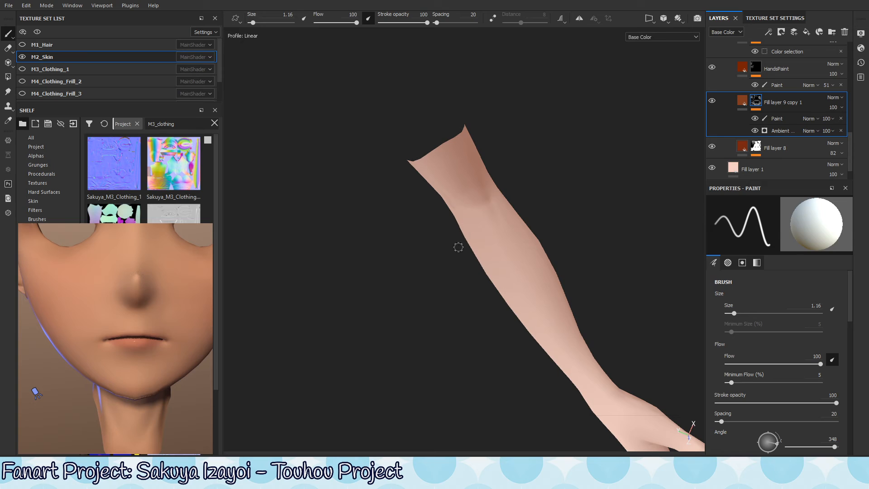
key(x)
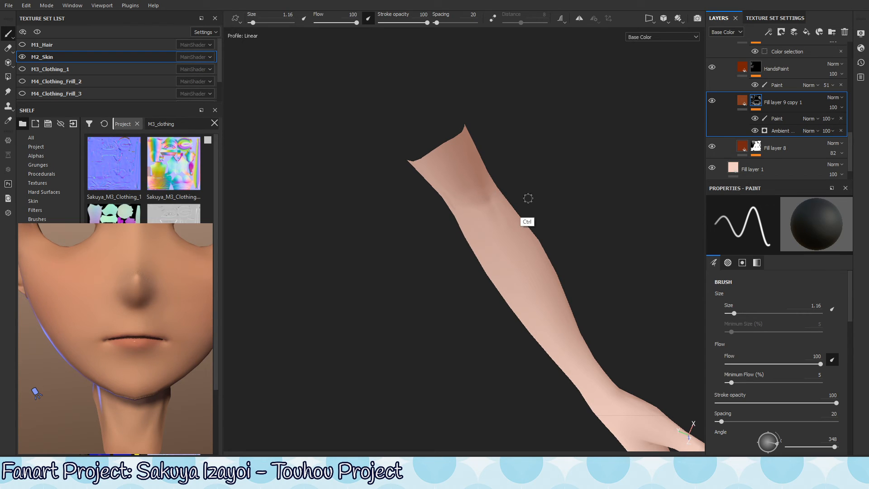
key(x)
click(793, 117)
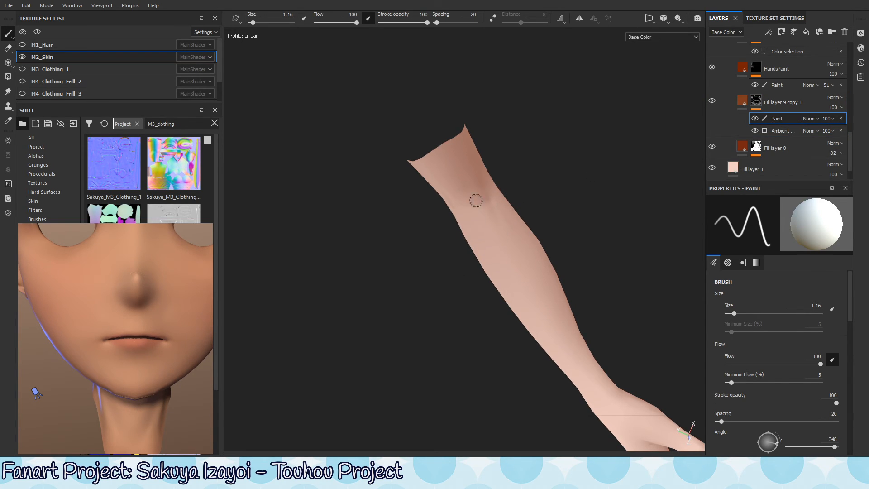
key(ctrl+z)
ctrl+drag(524, 225, 243, 405)
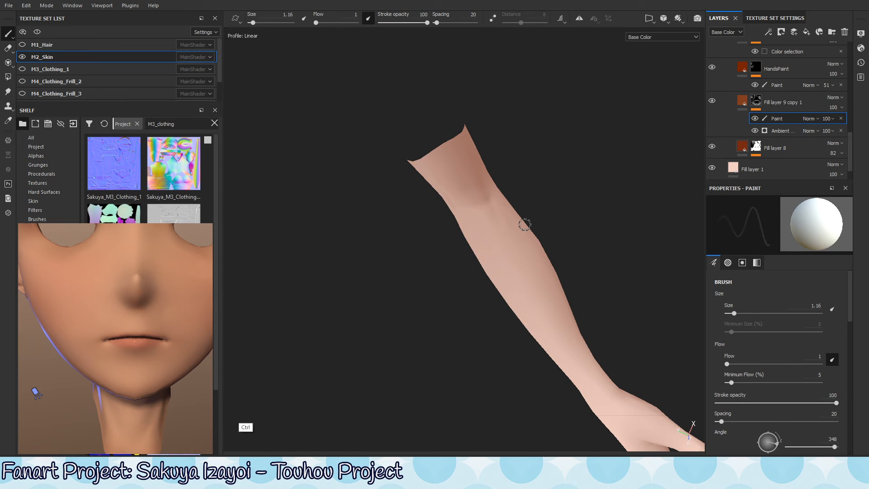
click(395, 22)
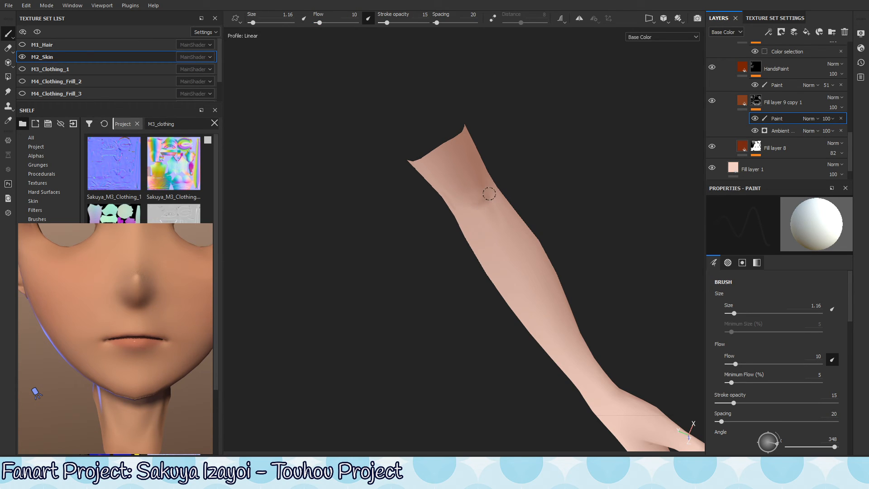
Step: Refine the elbow crease shading on Fill layer 9 copy 1's Paint effect with white and black, checking the Material and Base Color views
alt+drag(524, 188, 485, 206)
key(m)
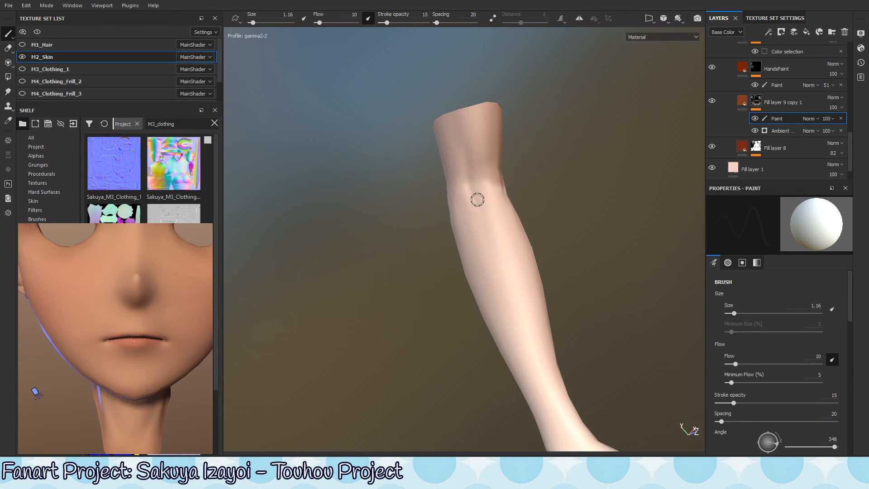
alt+drag(512, 202, 497, 185)
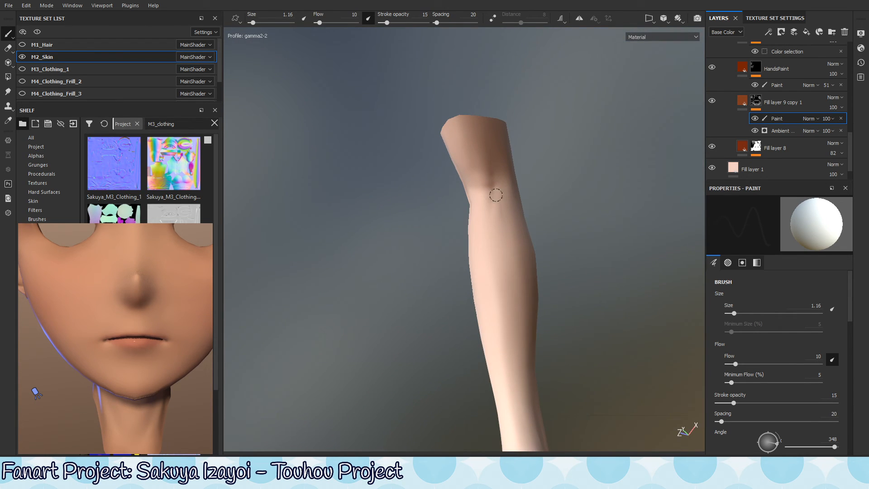
key(shift+c)
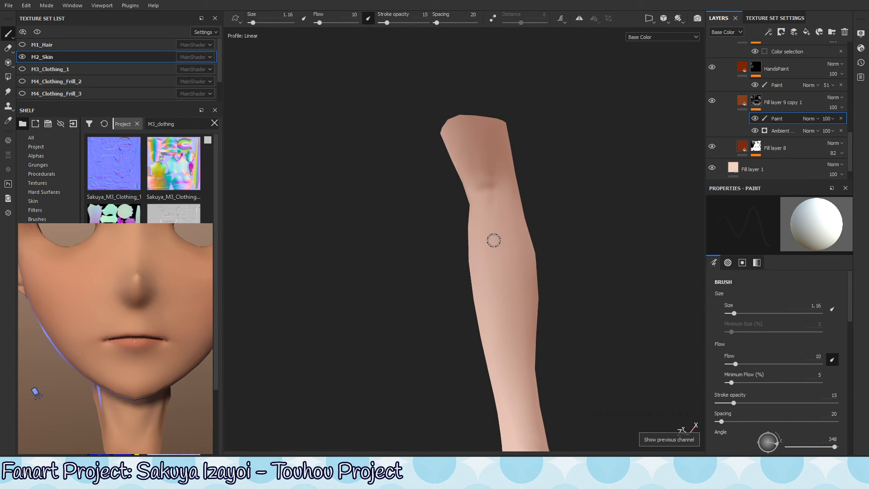
key(m)
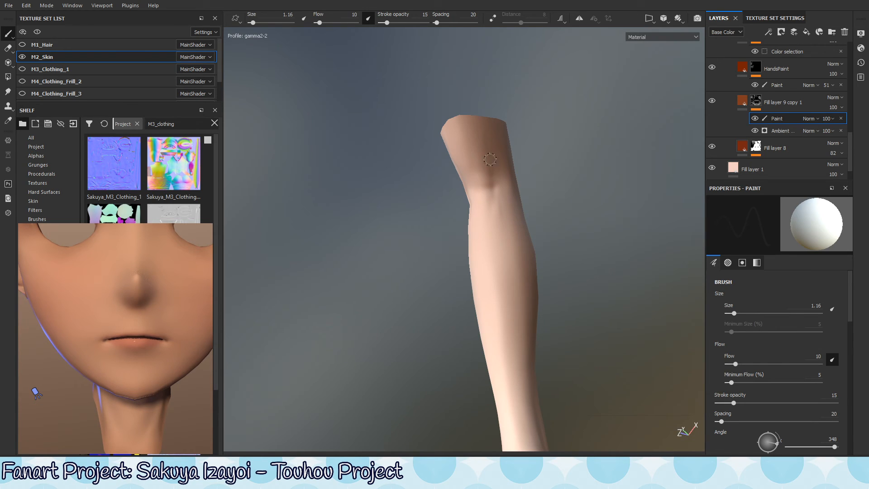
key(x)
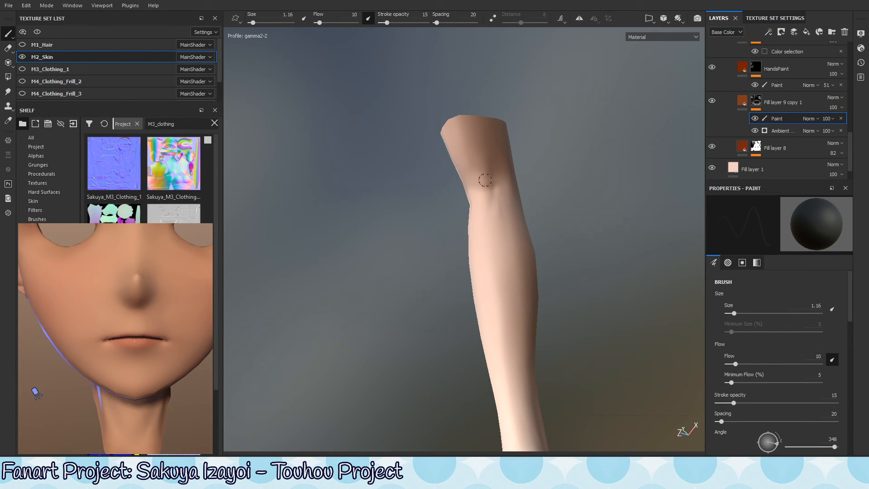
alt+drag(474, 197, 467, 202)
key(p)
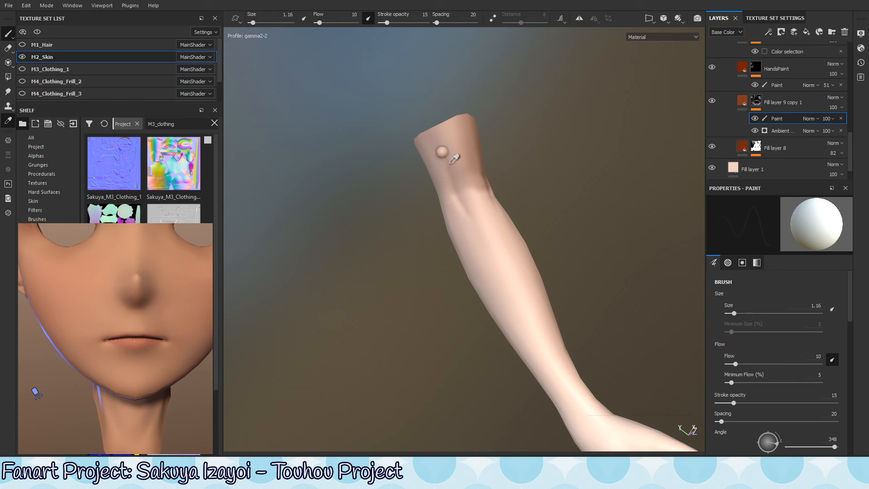
key(b)
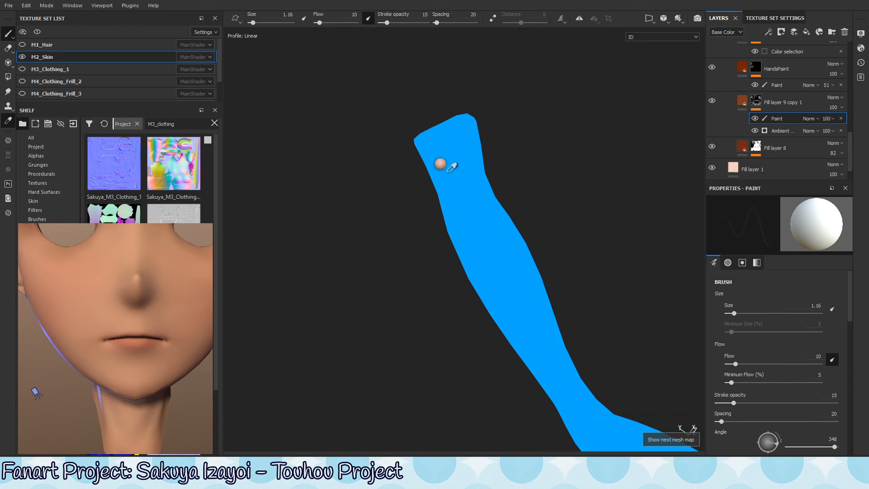
Step: Enlarge the brush to size 3.15 and examine the elbow shading in the Material view from several angles and under rotated environment lighting
key(shift+c)
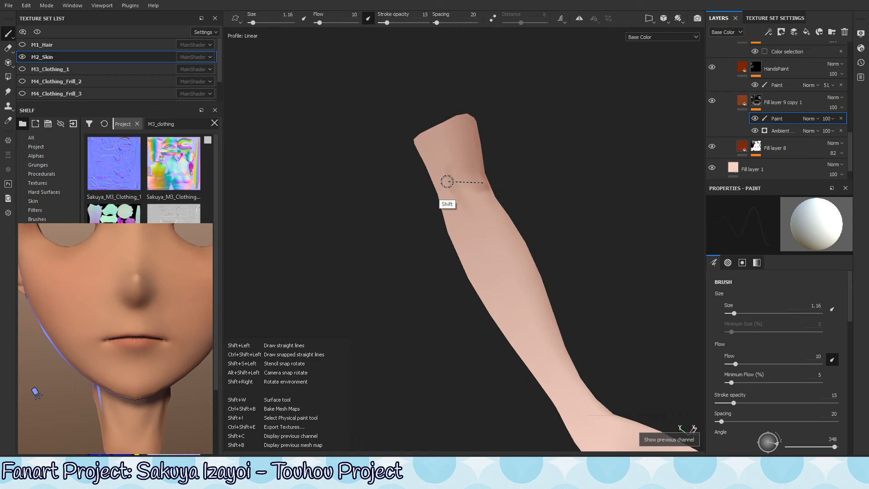
key(m)
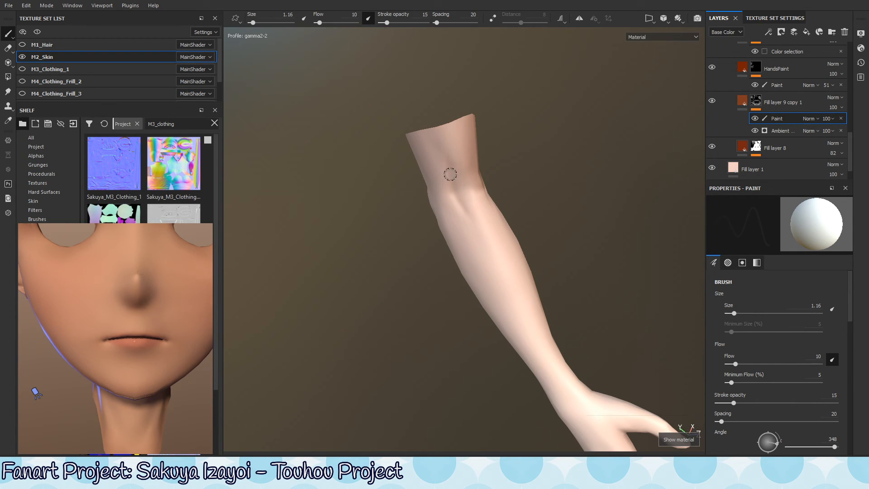
ctrl+right_drag(450, 160, 471, 166)
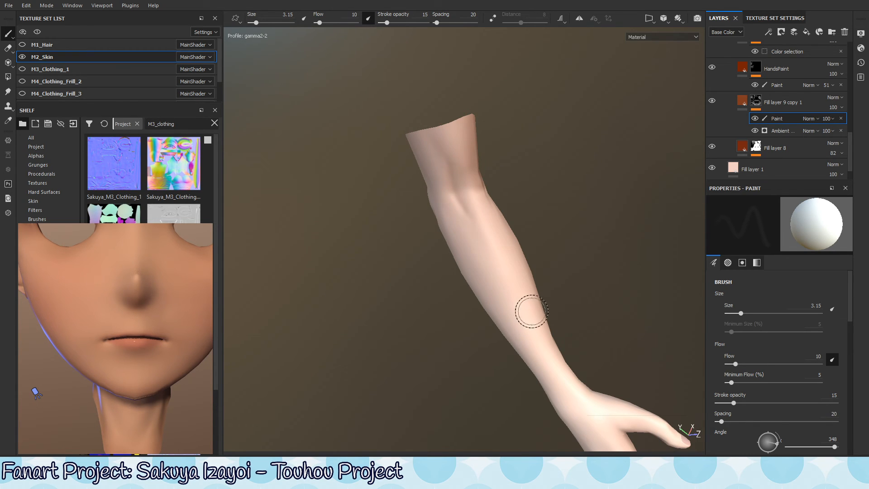
mouse_move(527, 307)
alt+mouse_down()
mouse_move(491, 286)
mouse_move(502, 248)
mouse_move(491, 214)
alt+mouse_up()
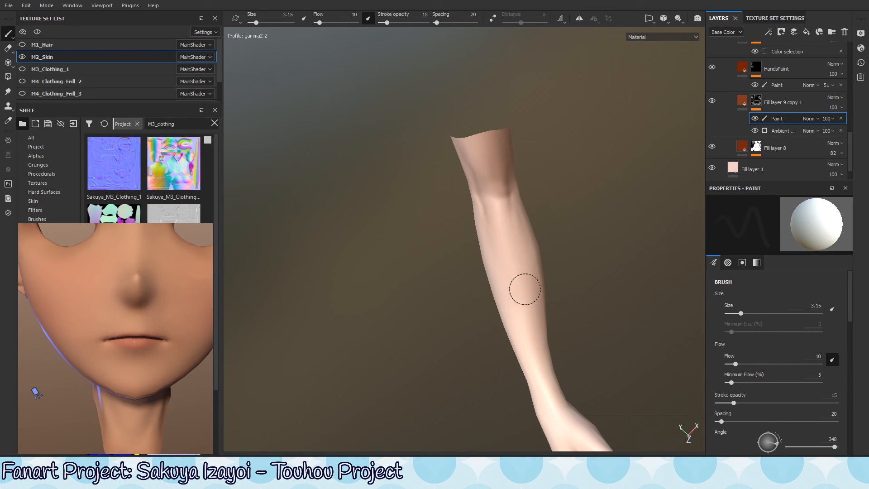
alt+drag(477, 168, 493, 245)
alt+drag(460, 163, 489, 208)
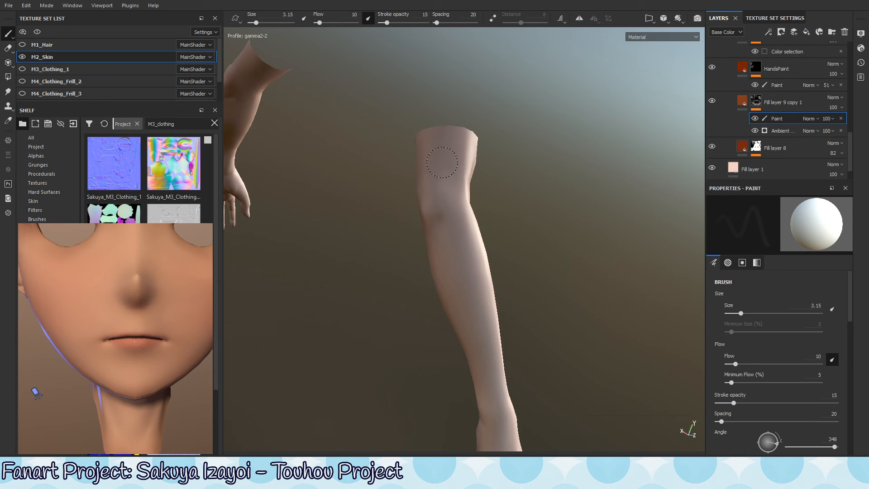
mouse_move(463, 174)
alt+mouse_down()
mouse_move(491, 212)
mouse_move(439, 202)
alt+mouse_up()
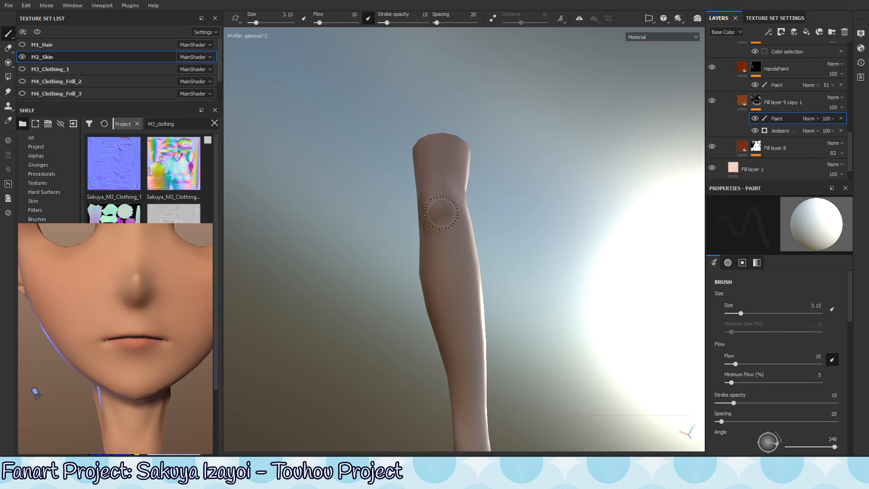
mouse_move(446, 277)
alt+mouse_down()
mouse_move(450, 286)
mouse_move(471, 283)
mouse_move(444, 273)
alt+mouse_up()
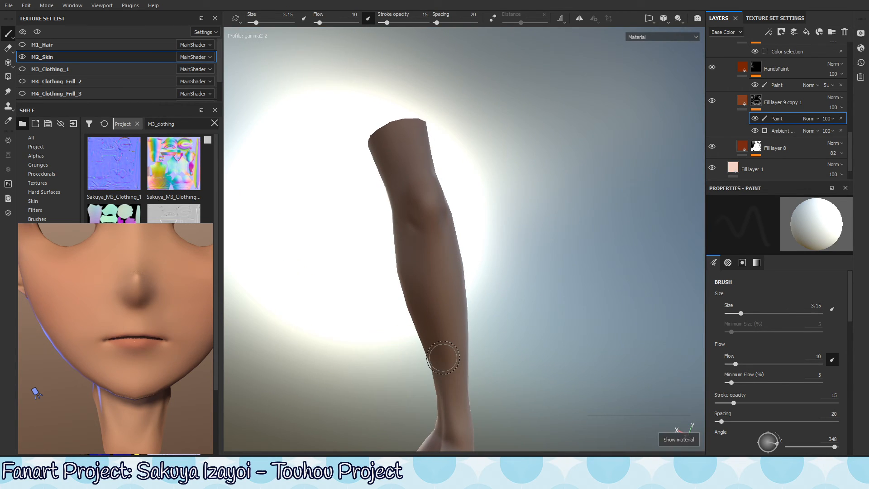
shift+right_drag(426, 280, 419, 230)
Step: Blend the shading around the back of the elbow with black on Fill layer 9 copy 1's Paint effect, using the Base Color view
key(c)
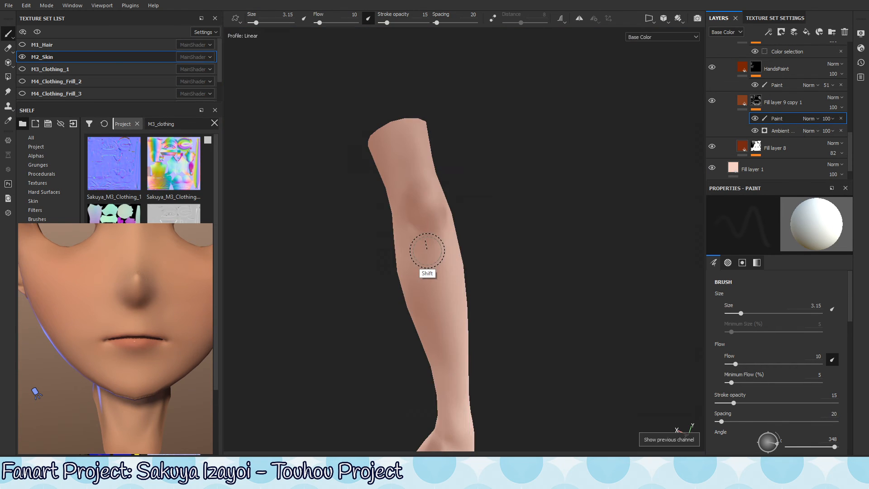
alt+drag(431, 231, 429, 210)
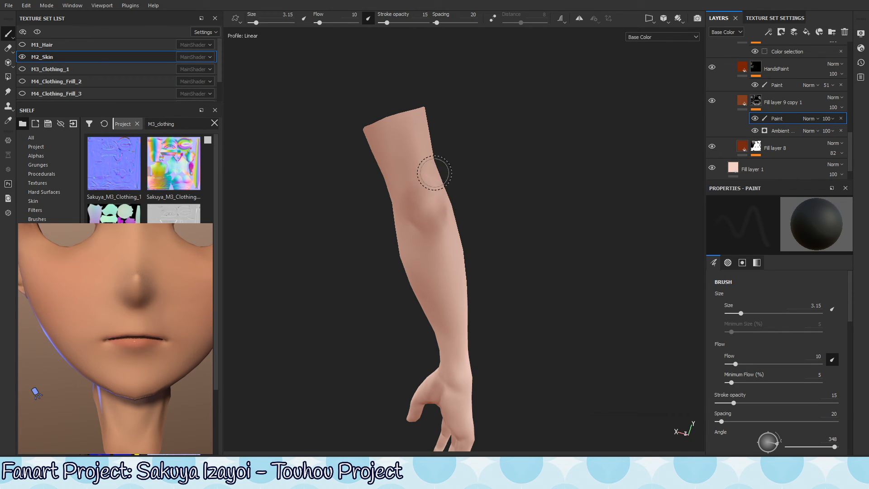
alt+drag(432, 187, 425, 181)
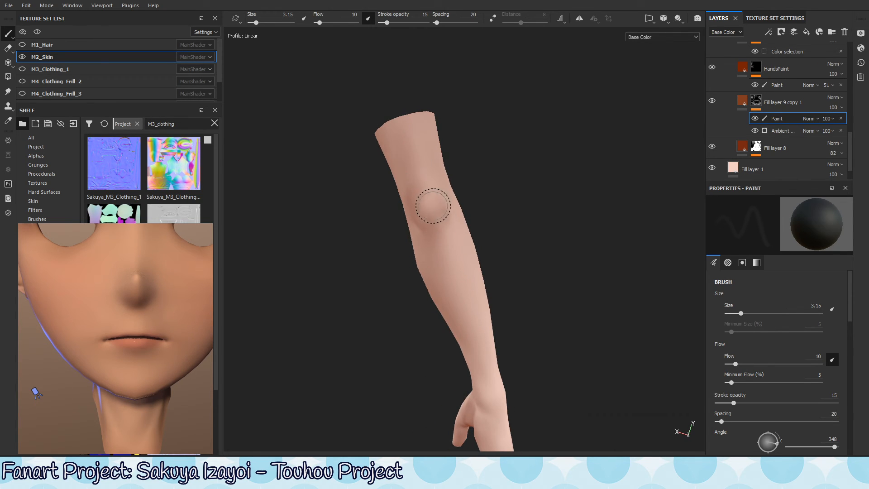
mouse_move(434, 211)
alt+mouse_down()
mouse_move(456, 157)
mouse_move(438, 211)
alt+mouse_up()
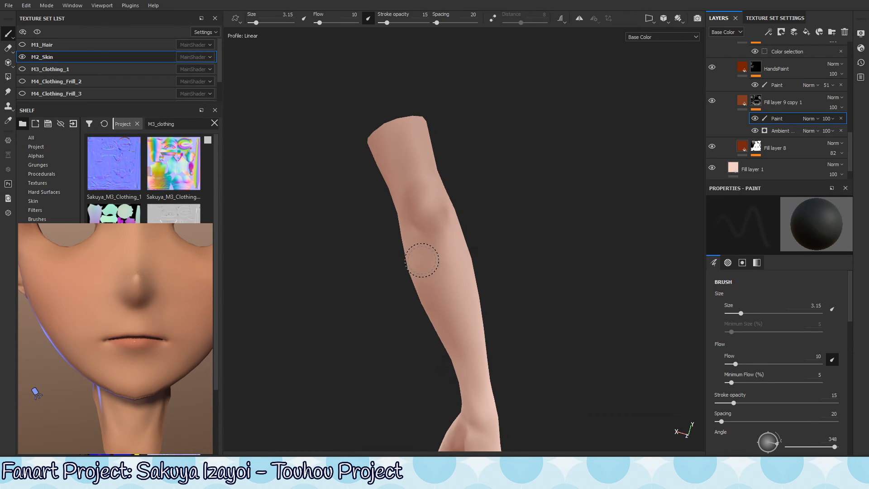
mouse_move(419, 258)
alt+mouse_down()
mouse_move(468, 206)
mouse_move(439, 213)
mouse_move(430, 153)
mouse_move(432, 203)
alt+mouse_up()
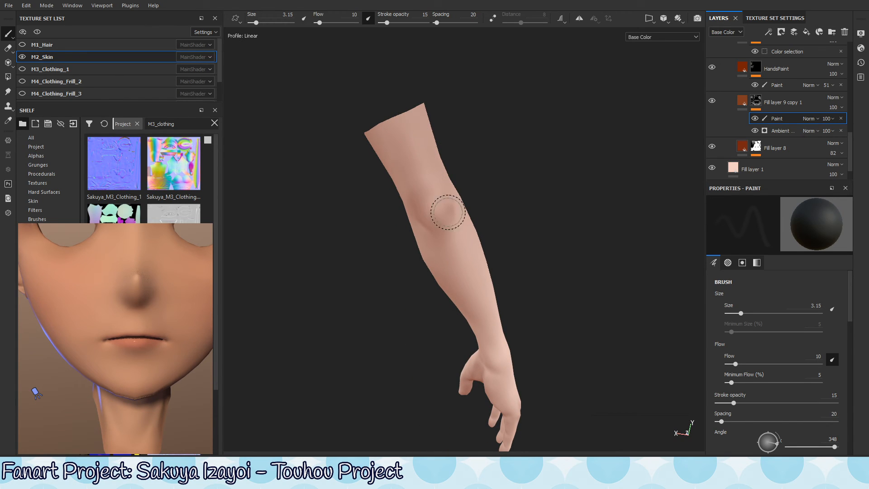
alt+drag(489, 193, 450, 218)
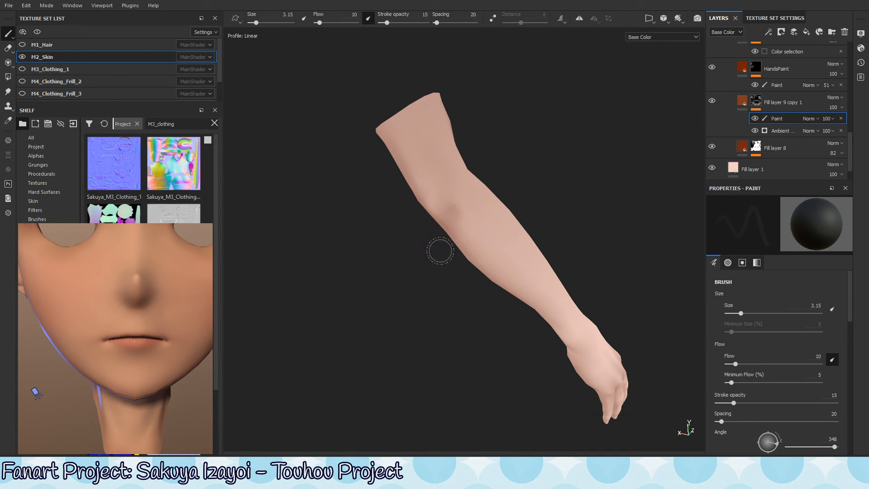
Step: Refine the shading between the elbow and outer forearm with soft white and black strokes on the same Paint effect
alt+drag(461, 279, 415, 275)
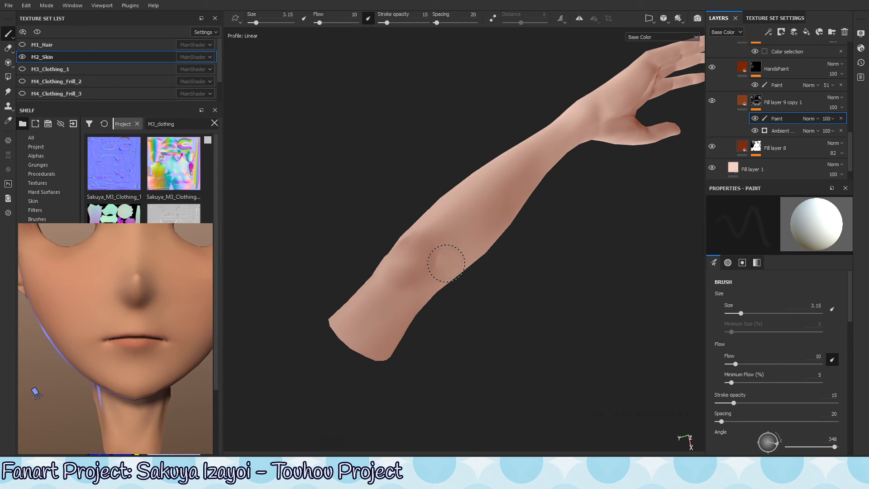
alt+drag(462, 233, 490, 203)
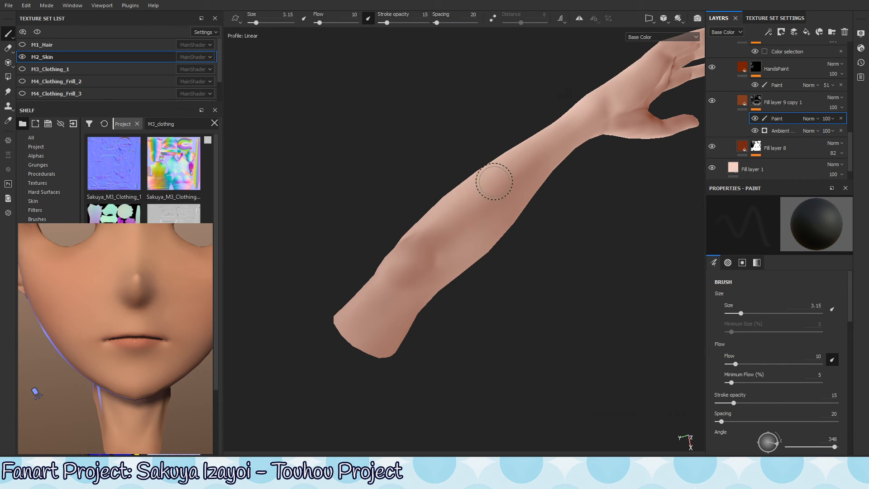
mouse_move(423, 266)
alt+mouse_down()
mouse_move(407, 301)
mouse_move(395, 277)
alt+mouse_up()
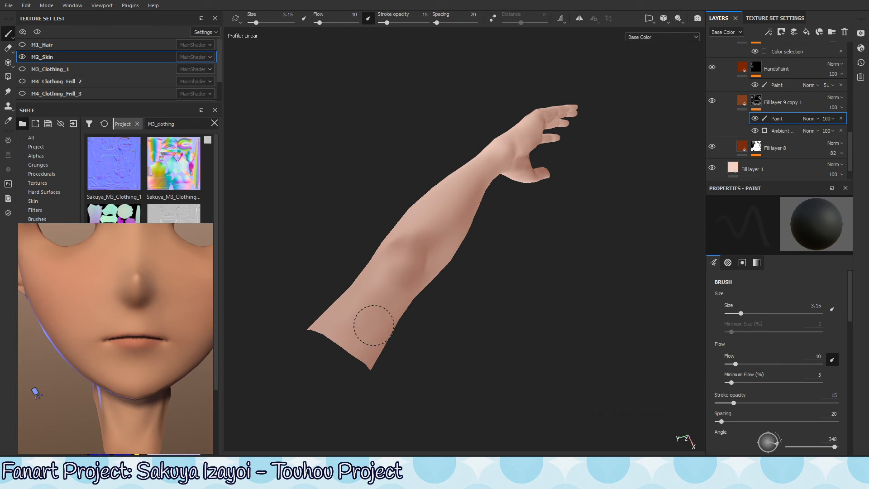
Step: Reselect the Paint effect on Fill layer 9 copy 1's mask, raise the flow to 56 and lighten the upper arm and elbow with black
click(757, 146)
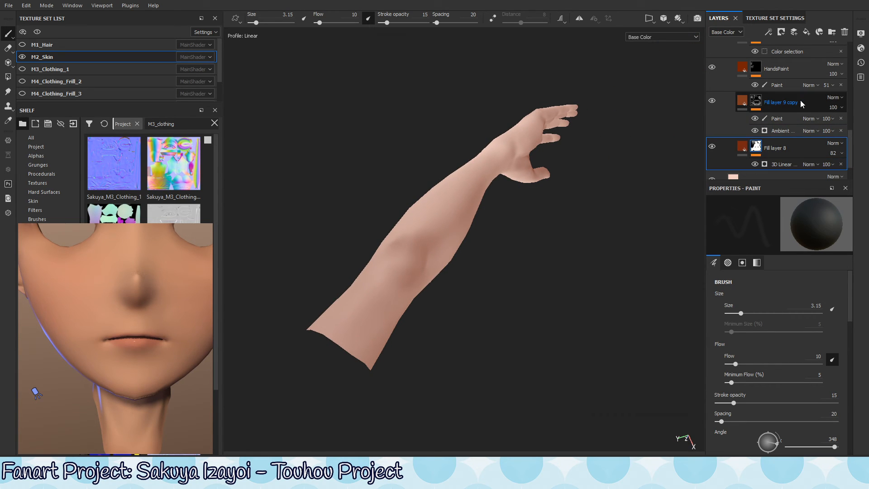
click(742, 146)
click(757, 146)
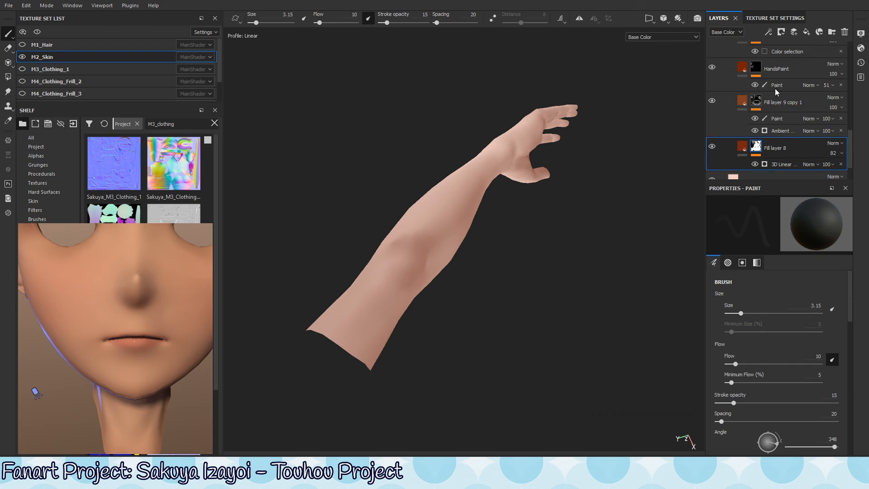
click(792, 118)
key(x)
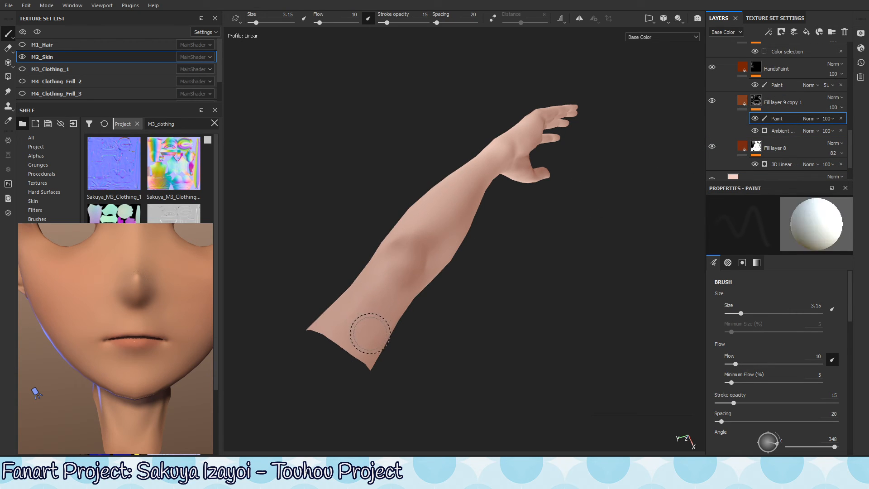
key(x)
ctrl+drag(380, 334, 503, 276)
mouse_move(371, 319)
mouse_down()
mouse_move(362, 329)
mouse_move(386, 322)
mouse_move(393, 302)
mouse_move(392, 266)
mouse_up()
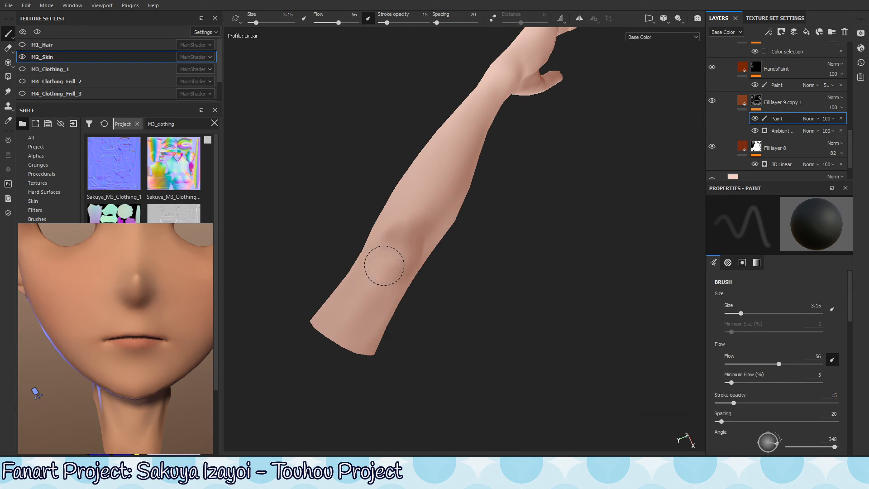
mouse_move(400, 262)
alt+mouse_down()
mouse_move(358, 294)
mouse_move(387, 271)
alt+mouse_up()
mouse_move(546, 211)
alt+right_down()
mouse_move(351, 270)
mouse_move(431, 227)
alt+right_up()
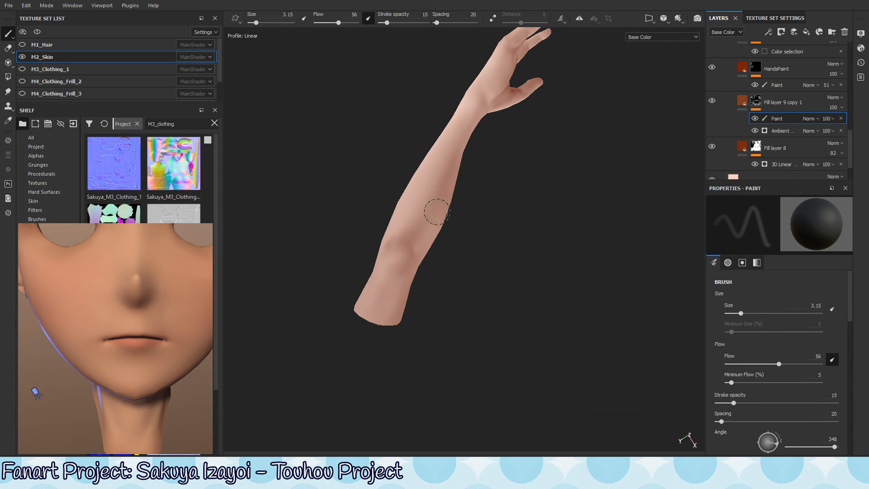
Step: Deepen the inner elbow crease with white at brush sizes 1.15 and 2.81, and soften its surroundings with black
alt+drag(416, 266, 465, 198)
alt+right_drag(502, 178, 586, 167)
alt+drag(586, 167, 487, 172)
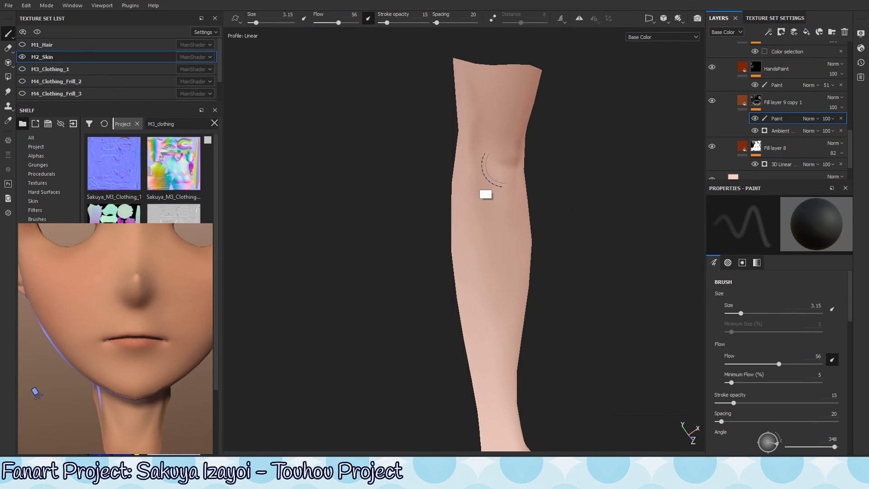
ctrl+right_drag(490, 157, 449, 171)
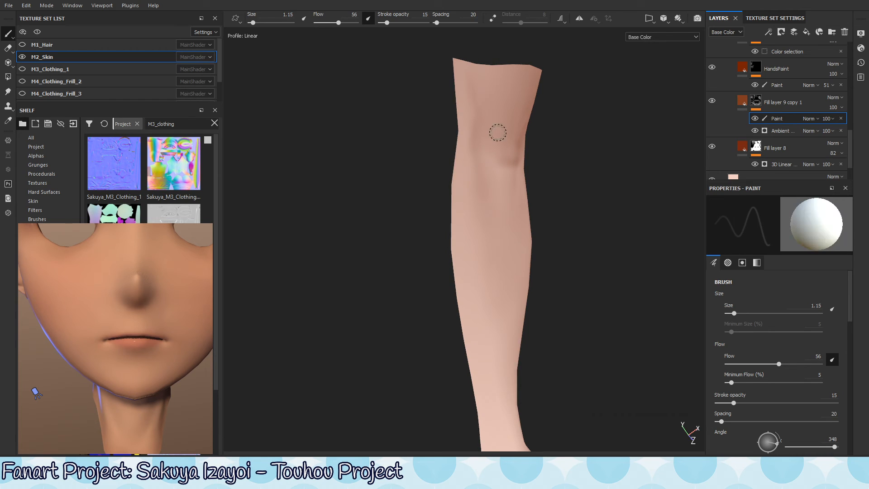
mouse_move(500, 145)
ctrl+right_down()
mouse_move(485, 132)
mouse_move(475, 141)
mouse_move(483, 131)
ctrl+right_up()
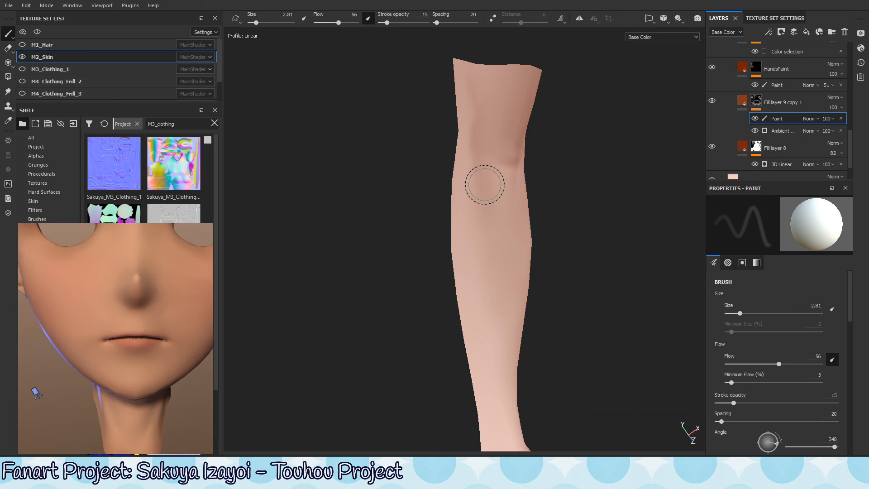
mouse_move(529, 251)
alt+mouse_down()
mouse_move(487, 157)
mouse_move(519, 192)
alt+mouse_up()
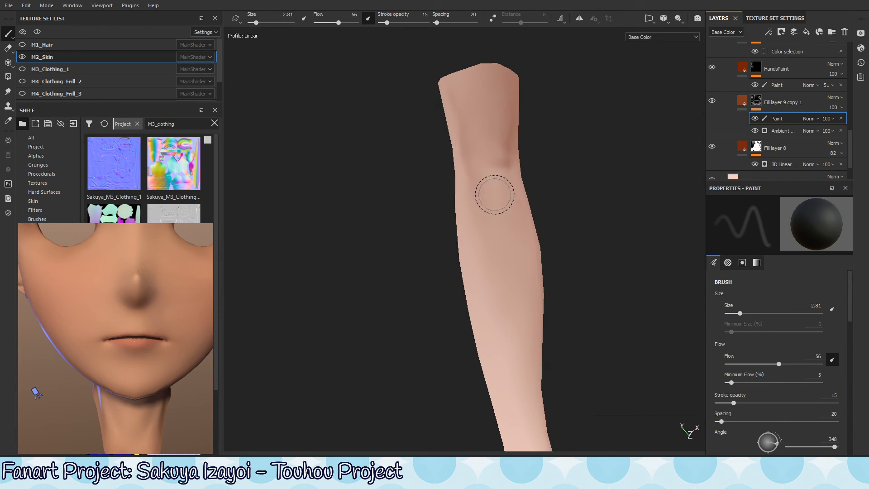
Step: Paint white shading into the hollows beside the elbow bone with the 2.81 brush, using the Material view
alt+drag(543, 256, 515, 287)
alt+middle_drag(515, 287, 515, 297)
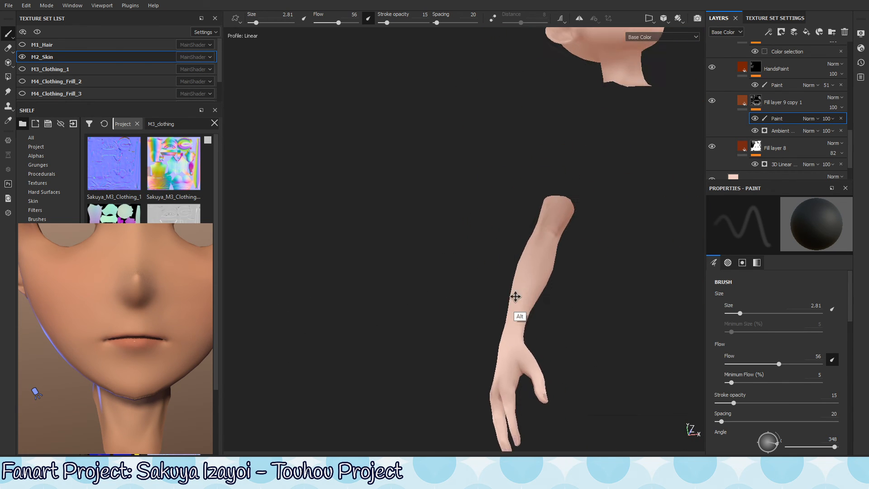
alt+drag(515, 297, 551, 272)
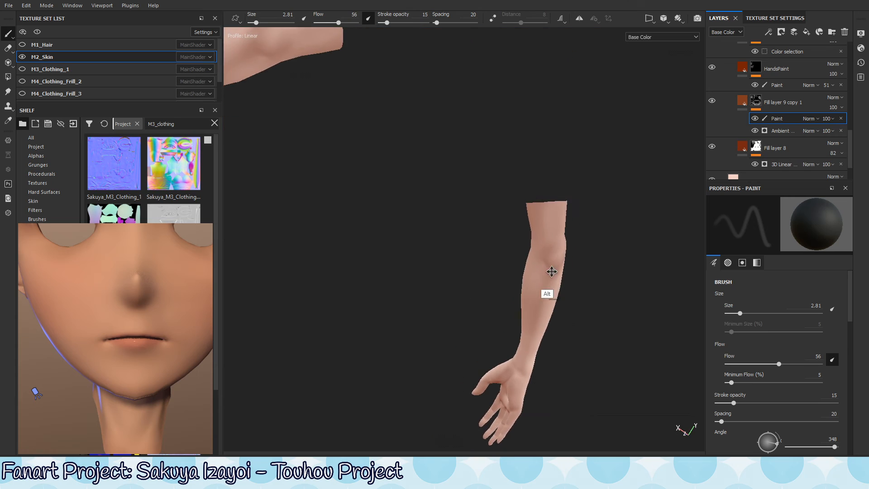
alt+middle_drag(552, 271, 493, 257)
alt+right_drag(493, 257, 520, 252)
key(x)
key(x)
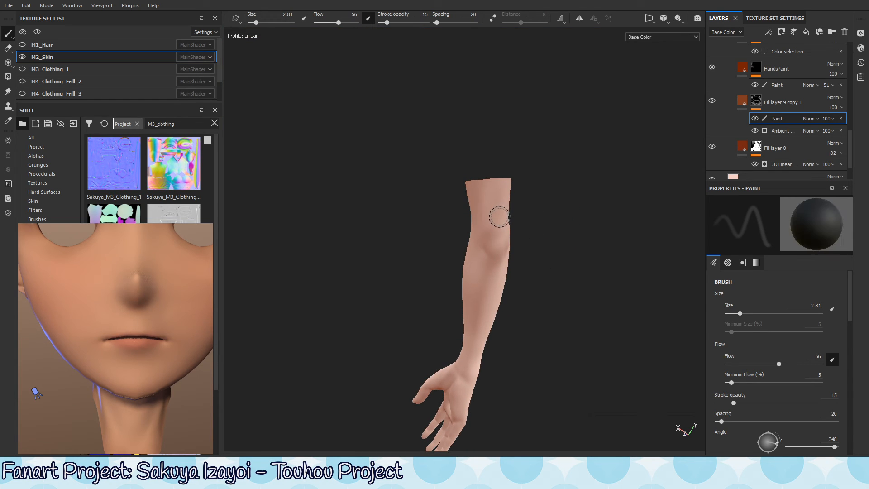
key(x)
key(m)
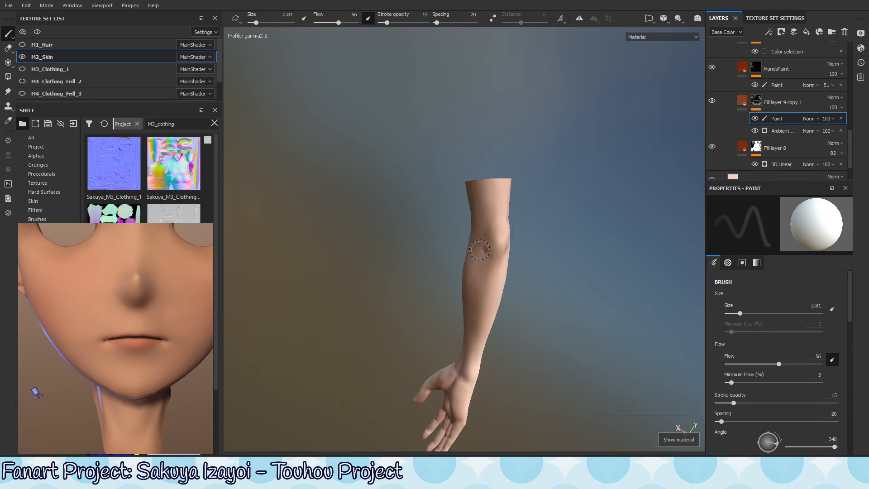
alt+drag(520, 221, 499, 207)
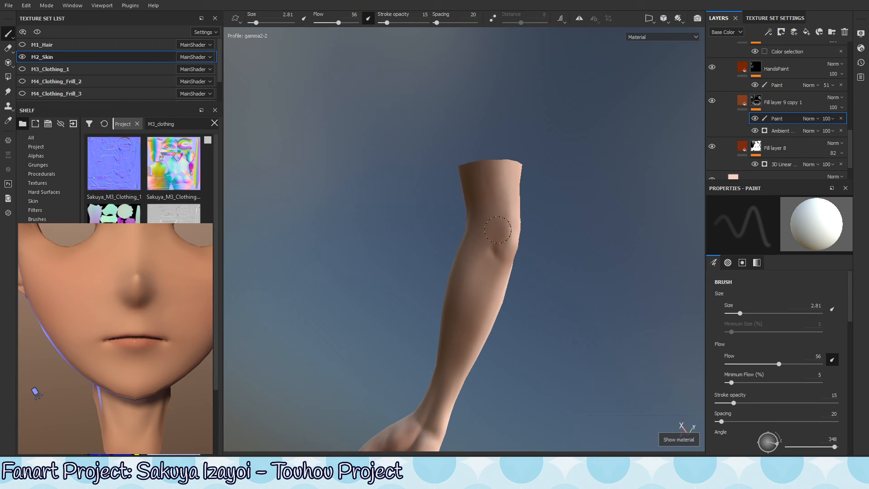
alt+drag(506, 268, 503, 285)
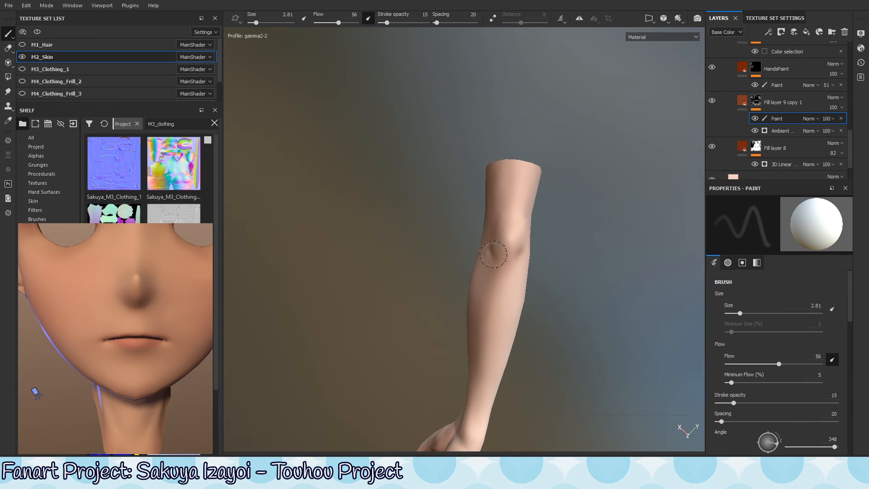
Step: Examine the whole arm and elbow shading in the Material view from all sides and under rotated environment lighting
alt+middle_drag(546, 291, 574, 166)
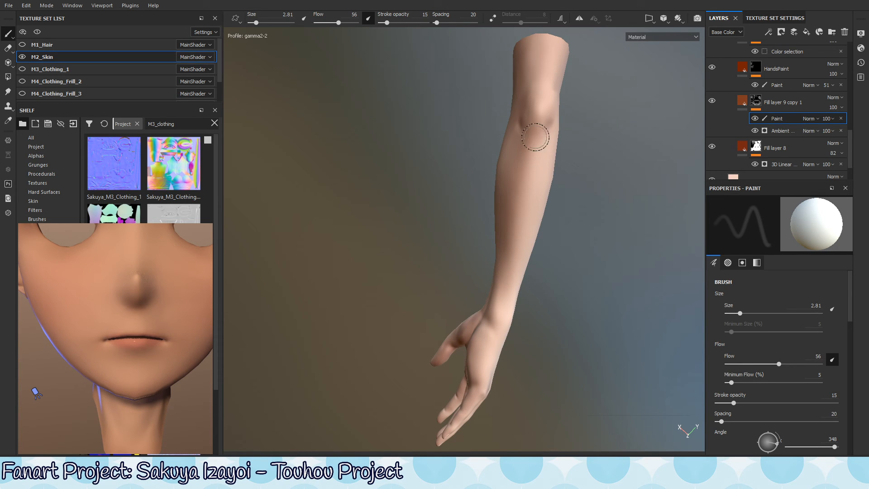
alt+drag(510, 240, 566, 206)
alt+right_drag(566, 206, 213, 276)
alt+right_drag(588, 181, 809, 163)
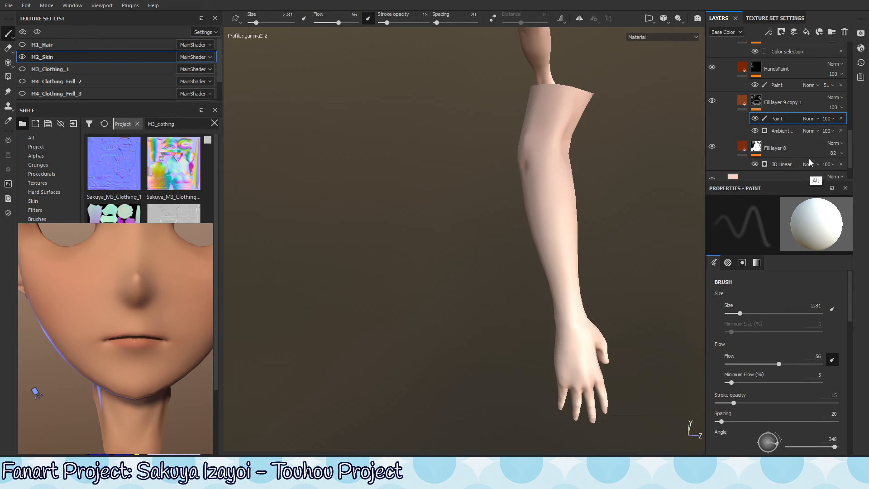
alt+middle_drag(643, 127, 556, 215)
alt+right_drag(557, 215, 629, 195)
alt+drag(629, 194, 498, 213)
mouse_move(498, 213)
shift+right_down()
mouse_move(532, 210)
mouse_move(541, 225)
mouse_move(485, 204)
shift+right_up()
shift+right_drag(498, 293, 521, 257)
alt+drag(522, 256, 506, 253)
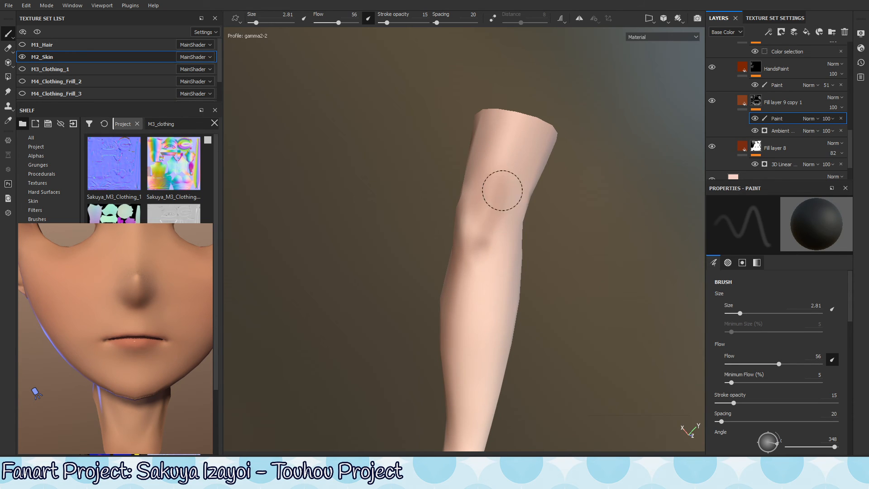
alt+drag(517, 254, 499, 212)
alt+drag(506, 151, 436, 314)
shift+right_drag(436, 315, 520, 322)
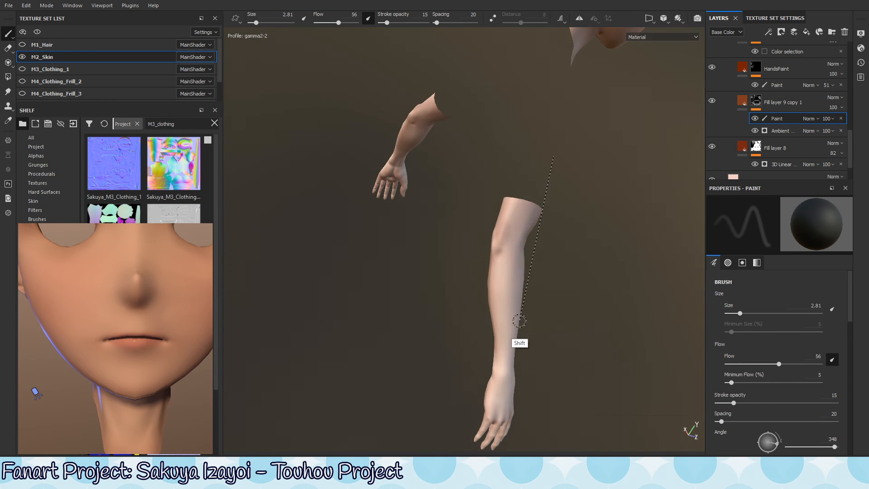
Step: Examine the forearm, elbow and wrist shading in the Material view from several sides and under rotated environment lighting
alt+right_drag(508, 278, 777, 229)
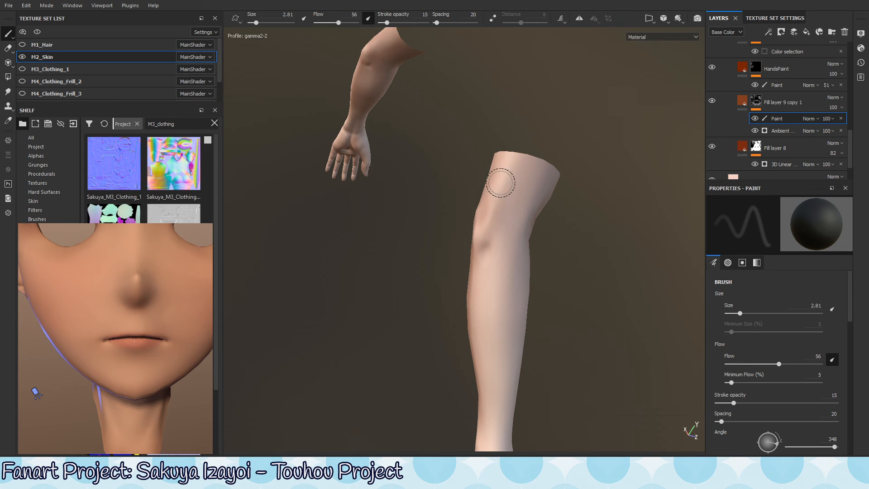
alt+drag(549, 210, 529, 236)
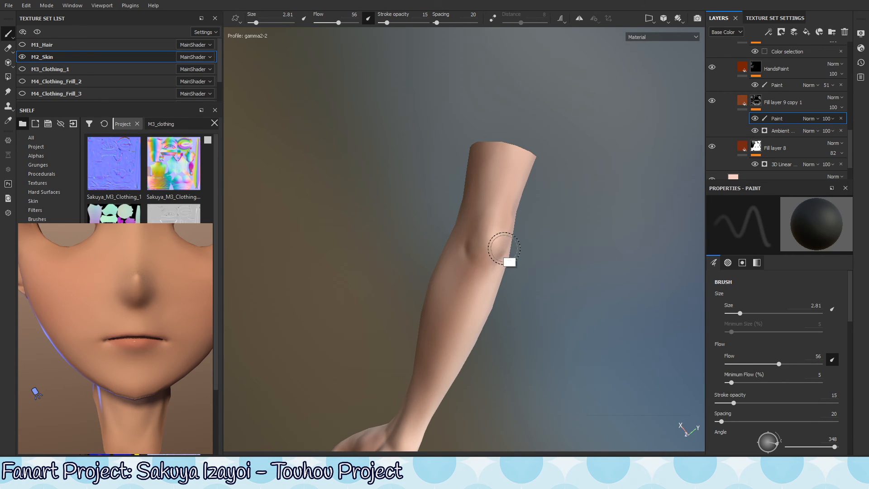
mouse_move(503, 248)
alt+mouse_down()
mouse_move(513, 225)
mouse_move(500, 202)
mouse_move(505, 179)
mouse_move(564, 195)
mouse_move(555, 194)
mouse_move(561, 218)
mouse_move(579, 243)
alt+mouse_up()
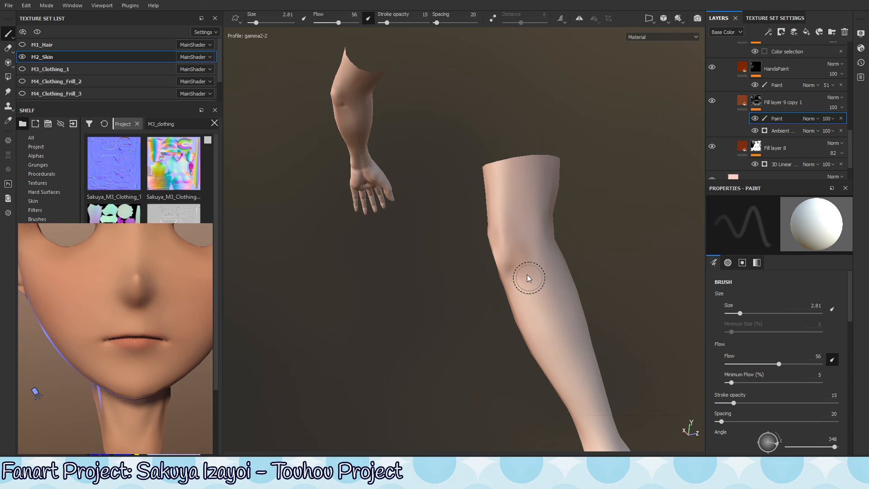
mouse_move(526, 285)
alt+mouse_down()
mouse_move(597, 276)
mouse_move(578, 271)
alt+mouse_up()
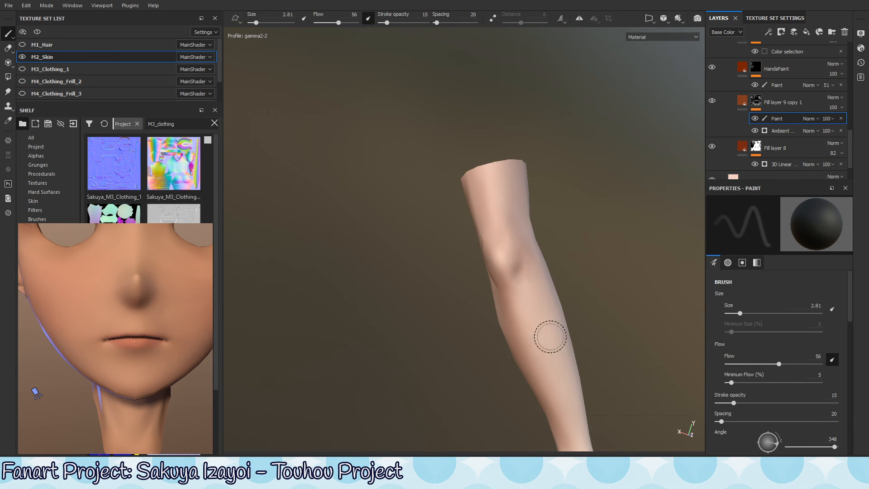
alt+drag(557, 388, 553, 353)
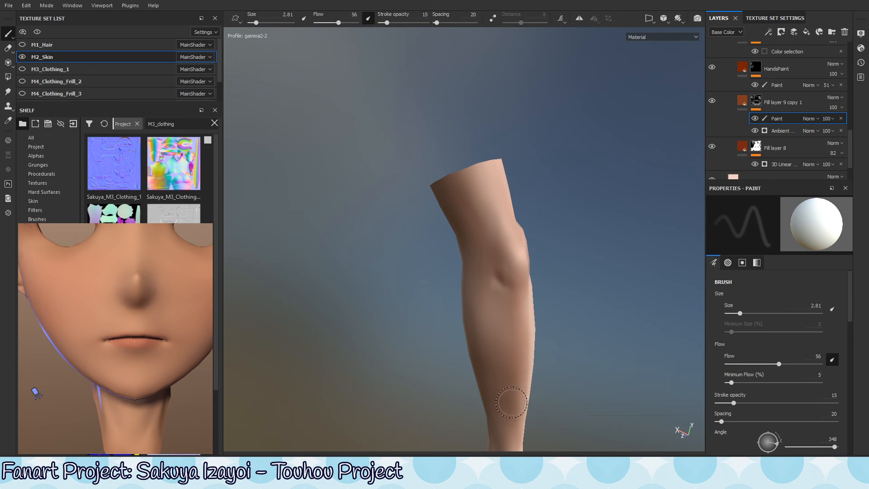
alt+middle_drag(519, 395, 533, 254)
alt+drag(534, 258, 496, 269)
mouse_move(507, 271)
shift+right_down()
mouse_move(493, 278)
mouse_move(550, 303)
mouse_move(600, 290)
mouse_move(584, 294)
shift+right_up()
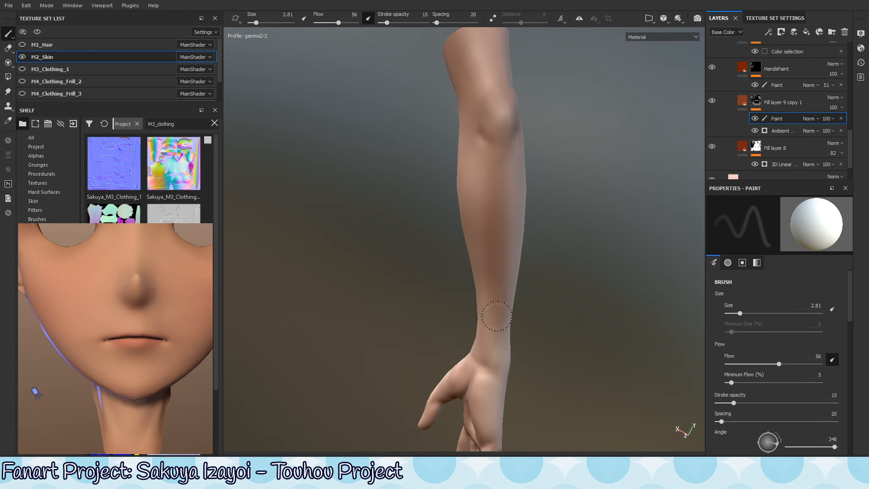
alt+drag(509, 313, 500, 287)
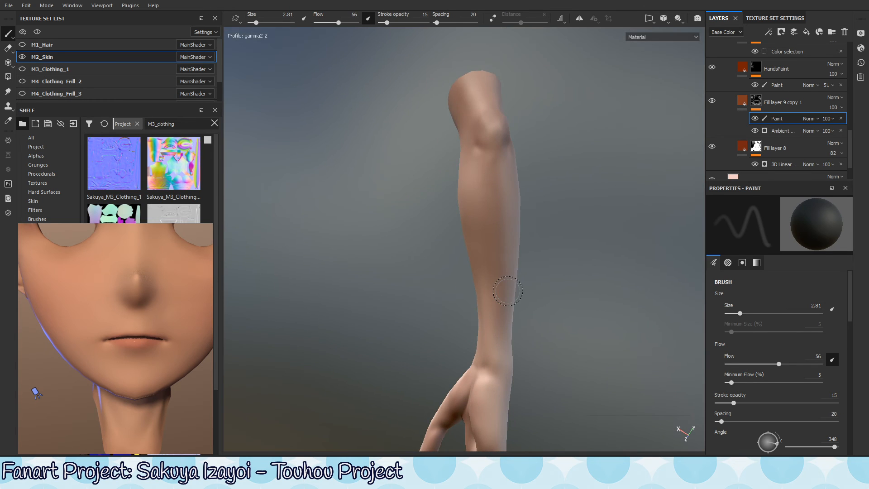
mouse_move(500, 287)
shift+right_down()
mouse_move(427, 340)
mouse_move(433, 331)
shift+right_up()
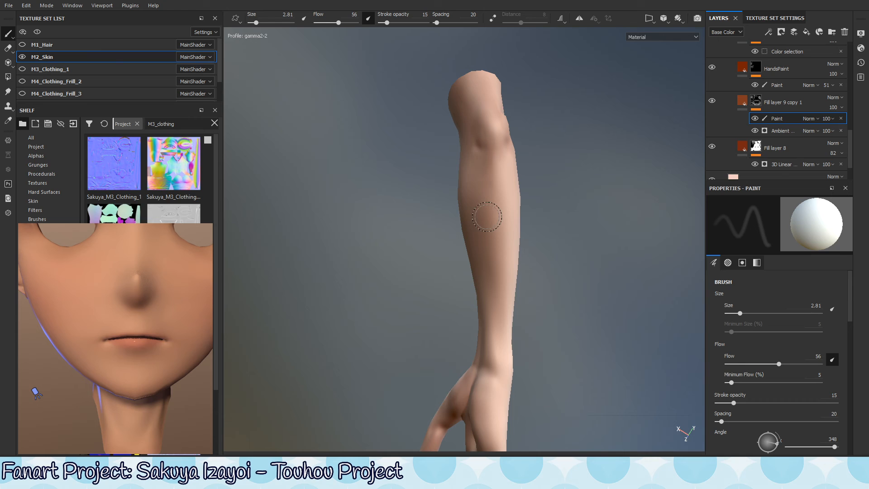
alt+drag(493, 260, 478, 226)
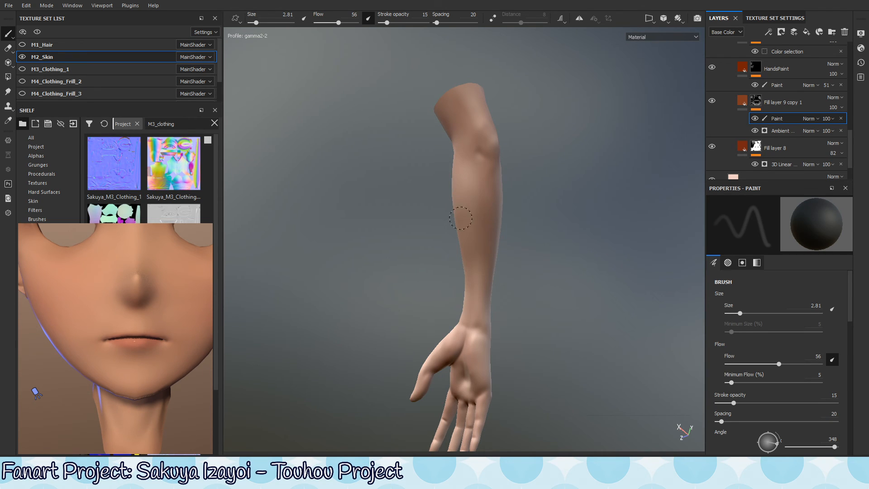
alt+drag(489, 235, 474, 232)
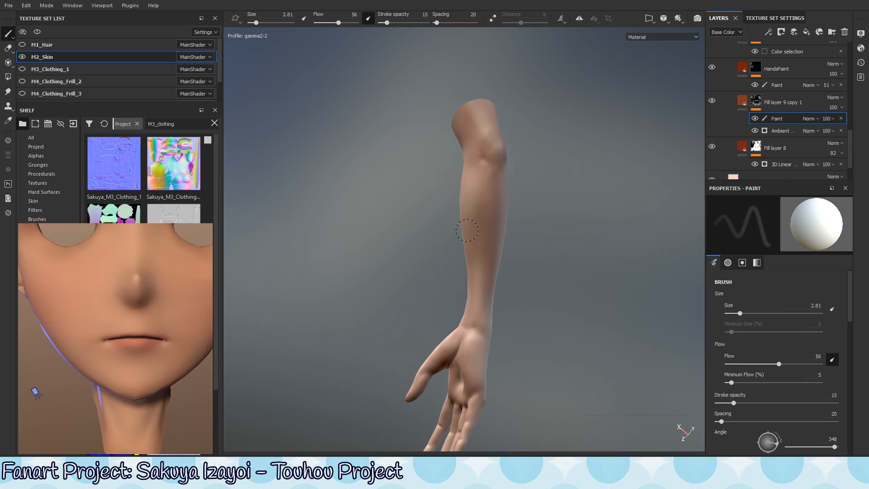
Step: Refine the forearm shading below the elbow in the Base Color view, using brush sizes 6.24 and 4.55
key(shift+c)
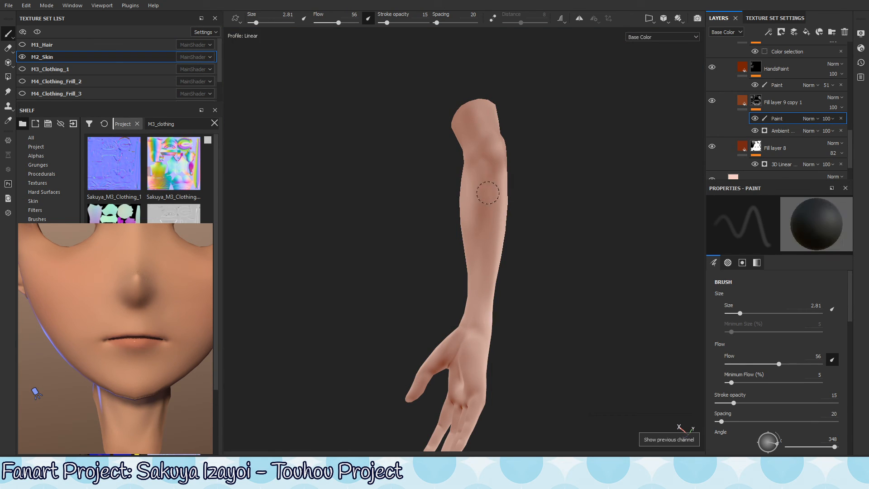
ctrl+right_drag(476, 217, 479, 199)
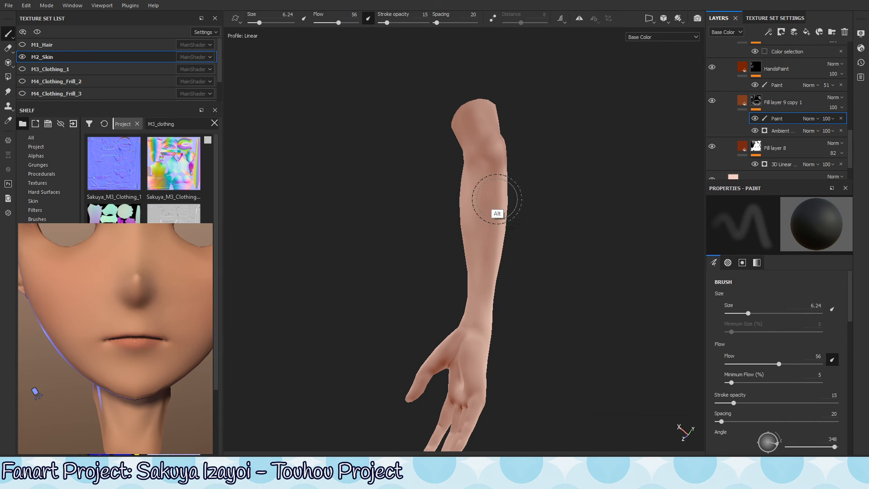
alt+drag(497, 199, 477, 209)
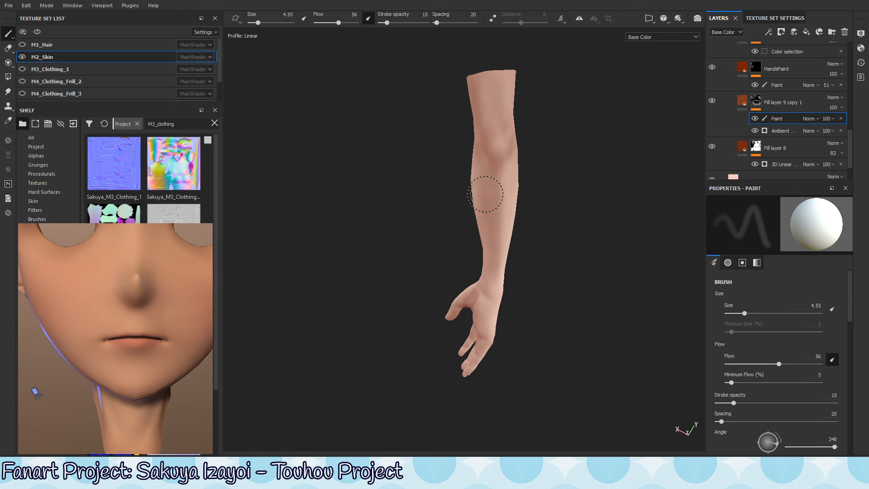
alt+drag(485, 160, 529, 171)
mouse_move(484, 245)
alt+mouse_down()
mouse_move(490, 276)
mouse_move(463, 274)
mouse_move(475, 252)
alt+mouse_up()
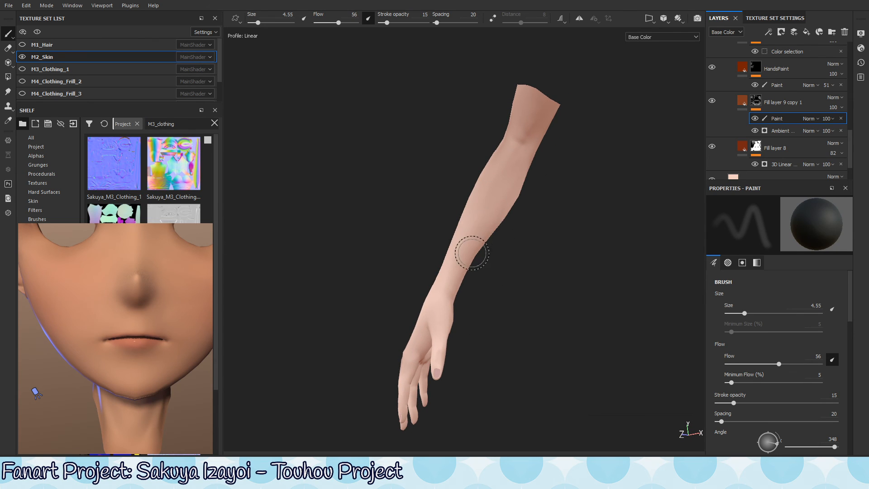
Step: Examine the head and both arms together in the Material view from several angles and under rotated lighting
alt+right_drag(472, 253, 305, 281)
key(m)
alt+right_drag(493, 205, 366, 220)
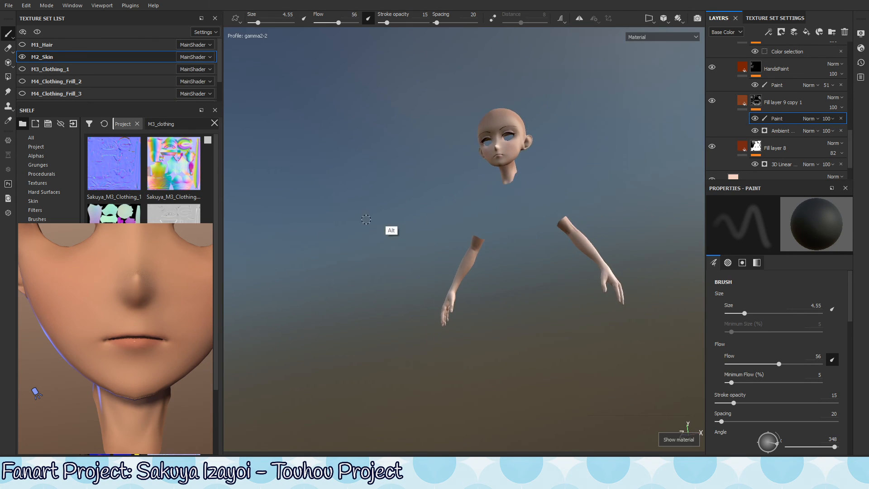
alt+middle_drag(366, 220, 331, 308)
alt+drag(398, 226, 466, 268)
alt+middle_drag(479, 238, 460, 217)
alt+right_drag(459, 217, 584, 234)
alt+drag(394, 204, 454, 161)
alt+middle_drag(454, 161, 478, 240)
alt+right_drag(478, 240, 579, 224)
alt+drag(536, 217, 428, 280)
mouse_move(430, 280)
shift+right_down()
mouse_move(463, 297)
mouse_move(430, 303)
shift+right_up()
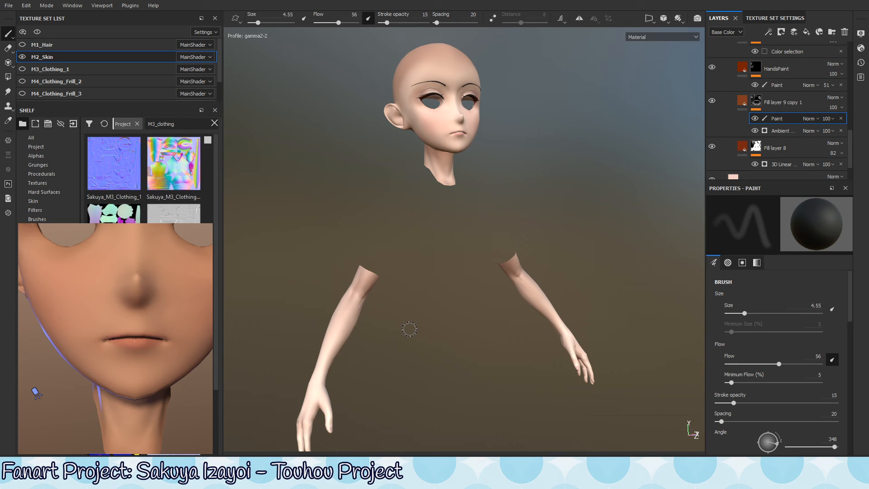
Step: Export the M3_Clothing_1 textures as 8-bit PNG with the Unreal Engine 4 (Cav) configuration to the SSP/Export folder
key(alt)
click(8, 5)
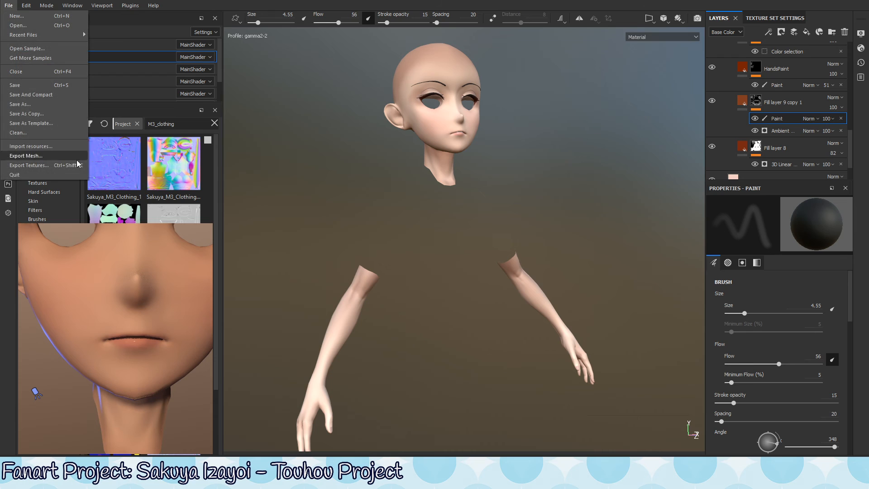
click(68, 165)
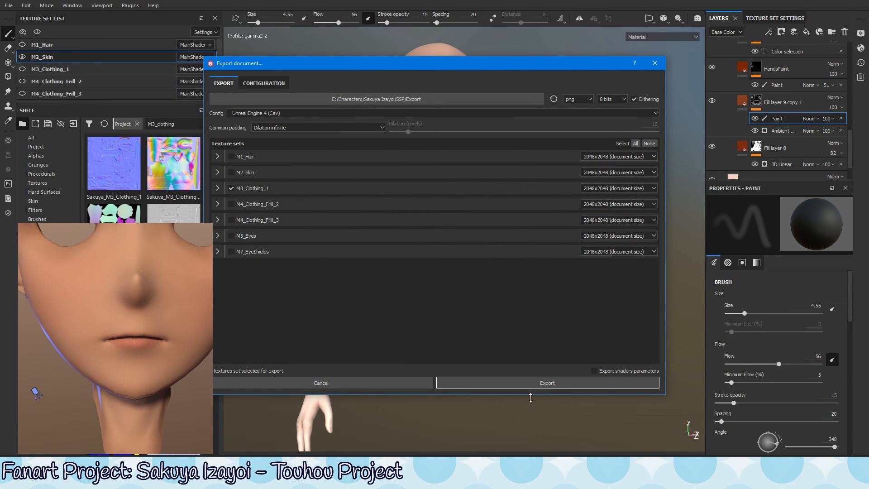
click(520, 388)
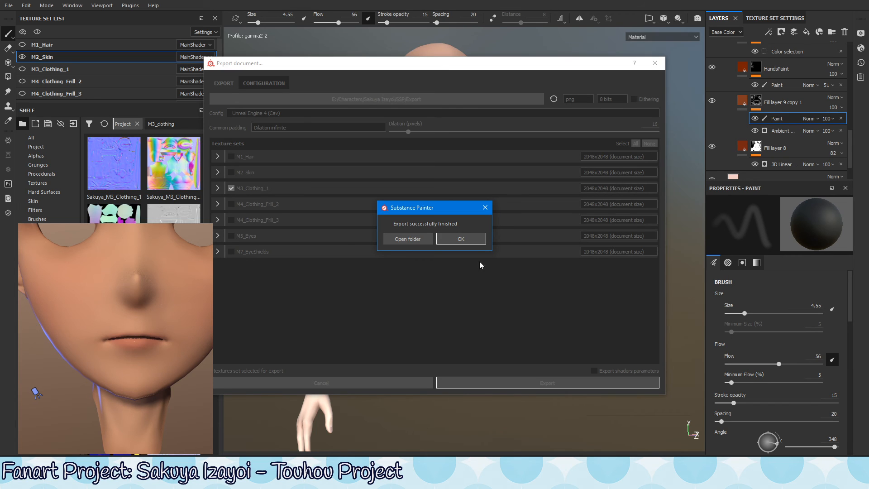
click(471, 240)
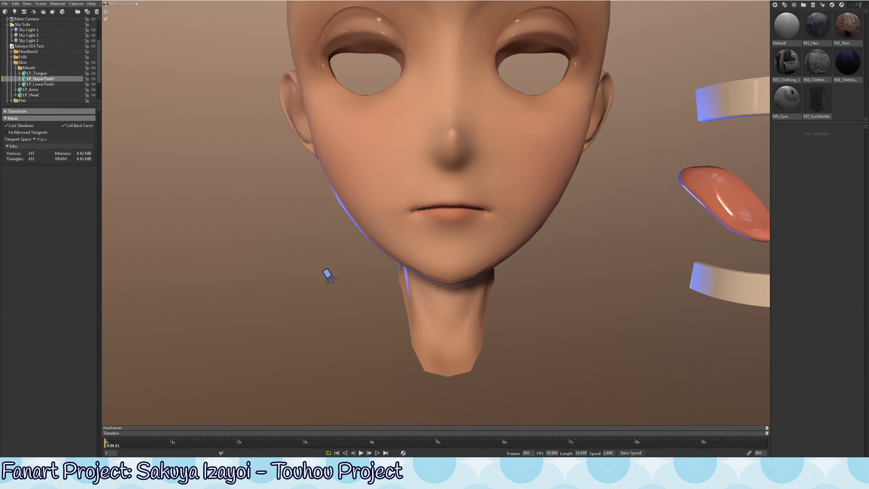
Step: Switch to Marmoset Toolbag, clear the selection and examine the head, arms and mouth parts from several sides
click(584, 304)
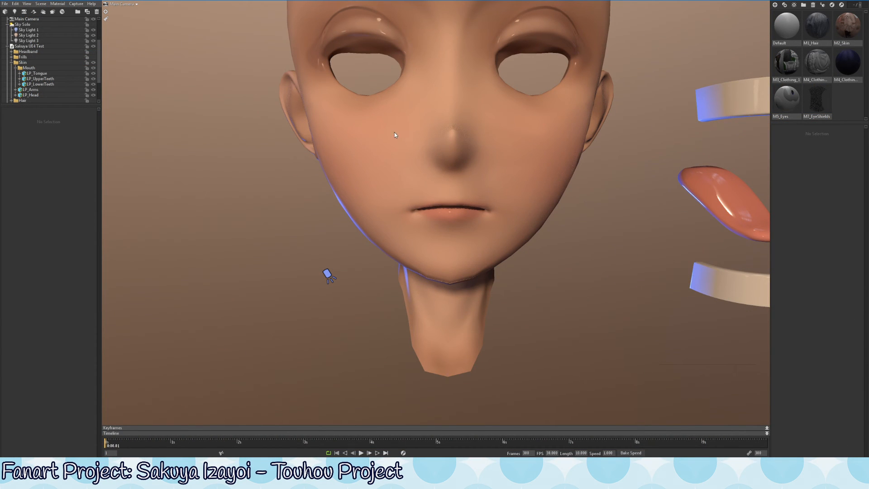
scroll(403, 127, down, 5)
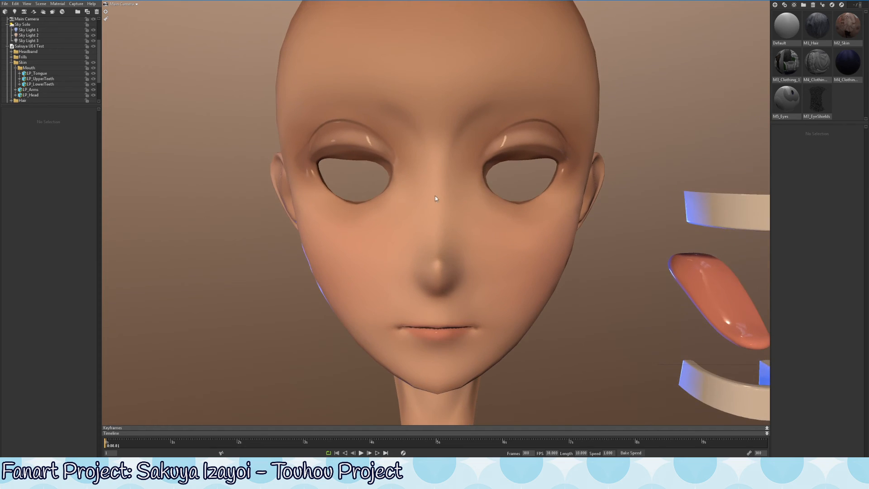
drag(442, 158, 447, 151)
scroll(447, 166, up, 5)
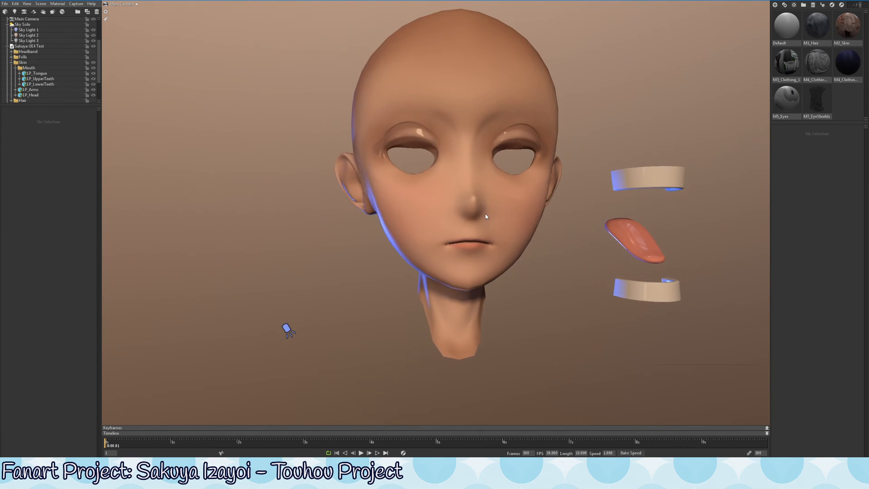
mouse_move(485, 214)
mouse_down()
mouse_move(443, 214)
mouse_move(501, 214)
mouse_move(481, 211)
mouse_up()
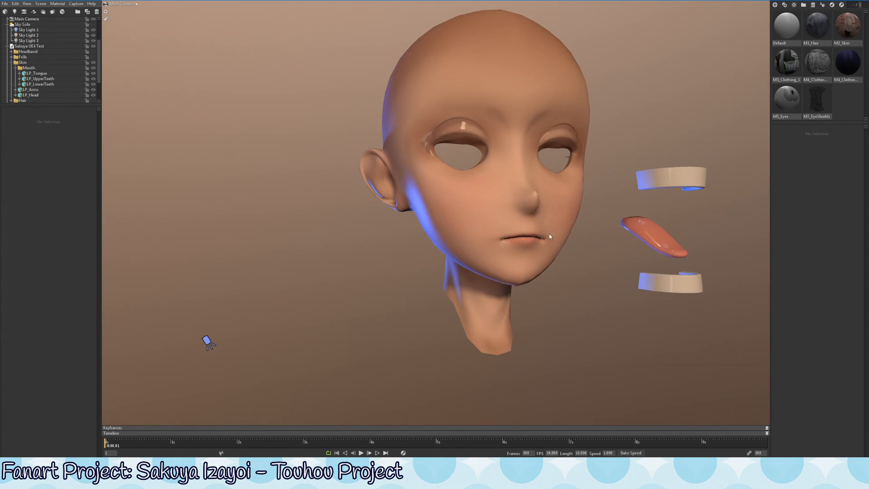
middle_drag(549, 235, 517, 177)
scroll(517, 177, down, 2)
scroll(513, 195, down, 2)
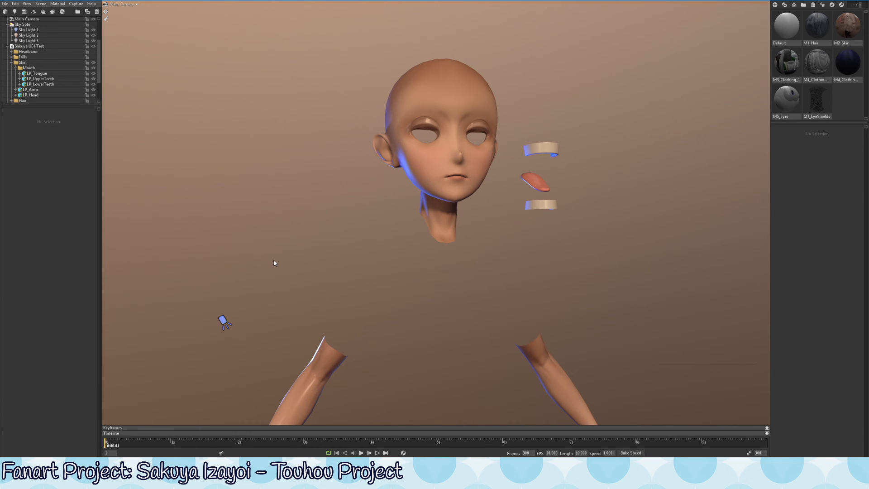
drag(453, 158, 413, 139)
right_drag(413, 138, 446, 178)
middle_drag(446, 178, 459, 212)
drag(458, 212, 607, 311)
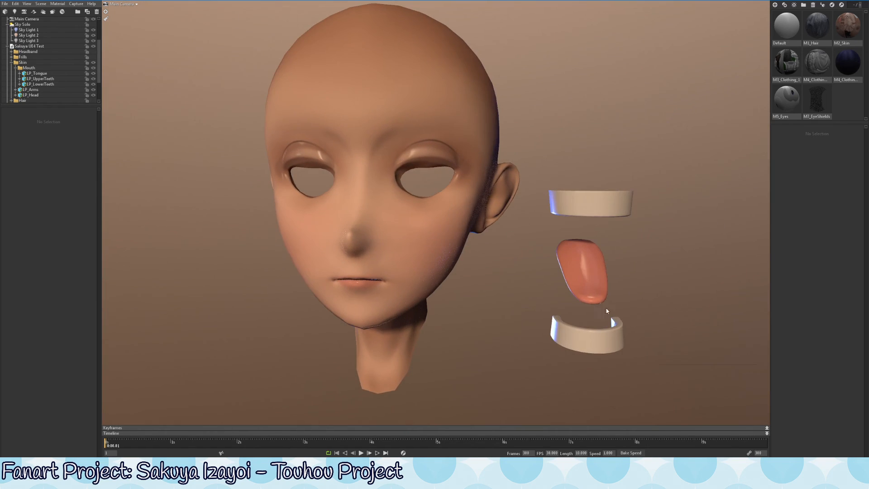
drag(594, 269, 475, 283)
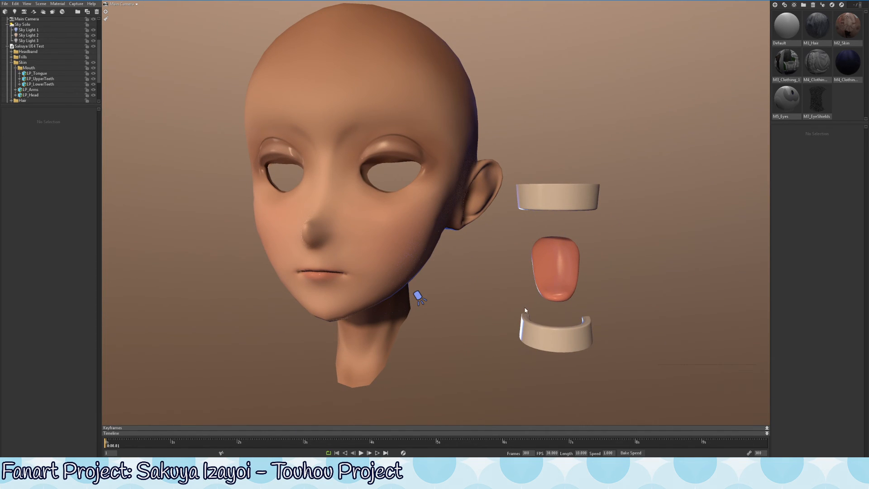
drag(527, 305, 488, 272)
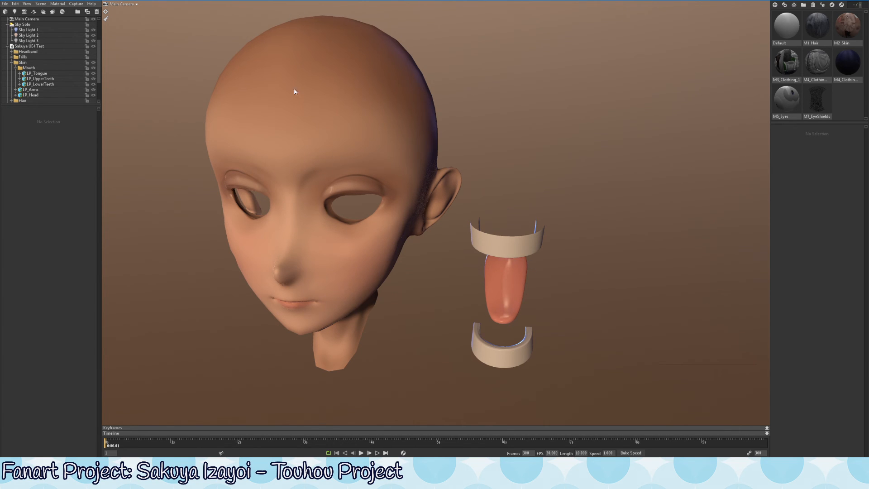
Step: Examine the shading around the nose, mouth, cheeks and ear up close and from the side
drag(295, 89, 339, 176)
middle_drag(339, 175, 344, 227)
scroll(344, 227, up, 2)
drag(344, 227, 328, 216)
scroll(402, 222, down, 2)
middle_drag(302, 240, 332, 191)
right_drag(333, 191, 339, 230)
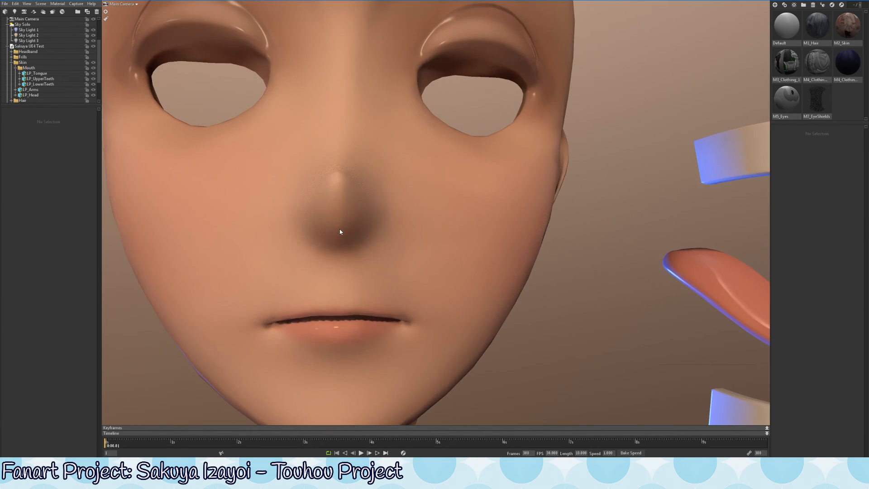
middle_drag(339, 230, 339, 240)
right_drag(320, 220, 310, 204)
drag(299, 213, 374, 224)
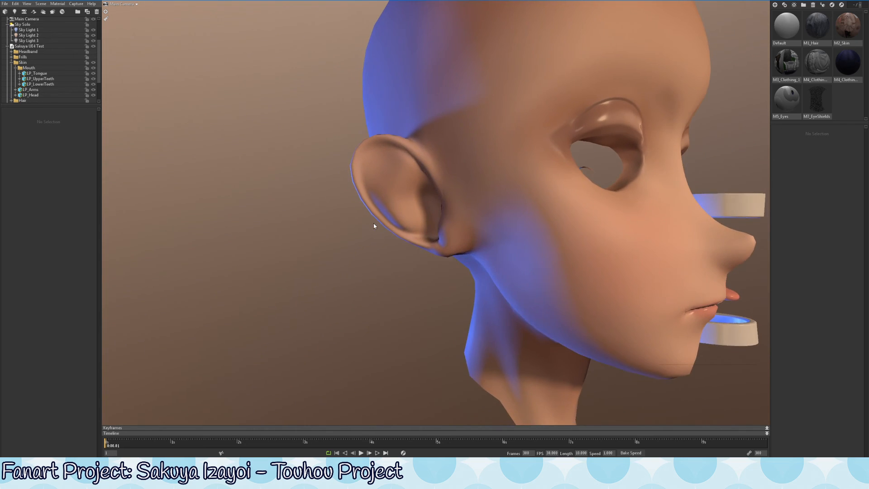
middle_drag(580, 186, 503, 212)
right_drag(503, 212, 463, 196)
drag(463, 195, 430, 201)
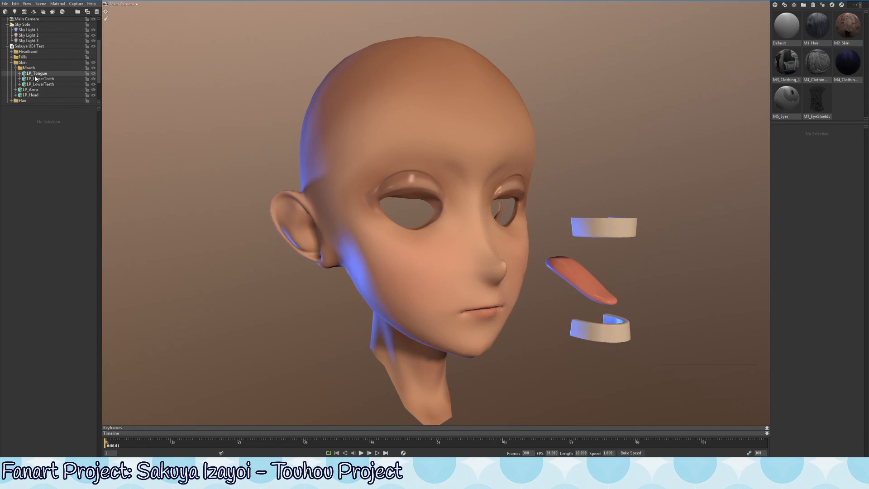
Step: Expand the EyeAcc group, make it visible and check the face from the front
scroll(34, 95, down, 2)
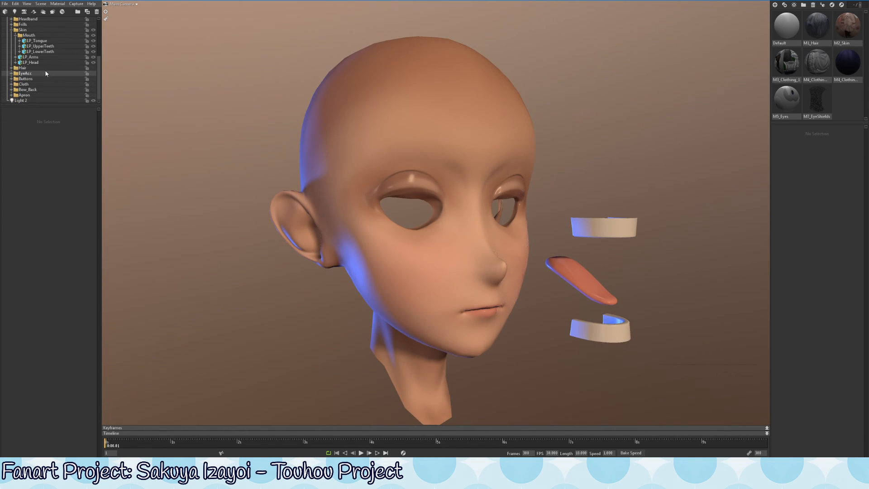
scroll(35, 57, up, 1)
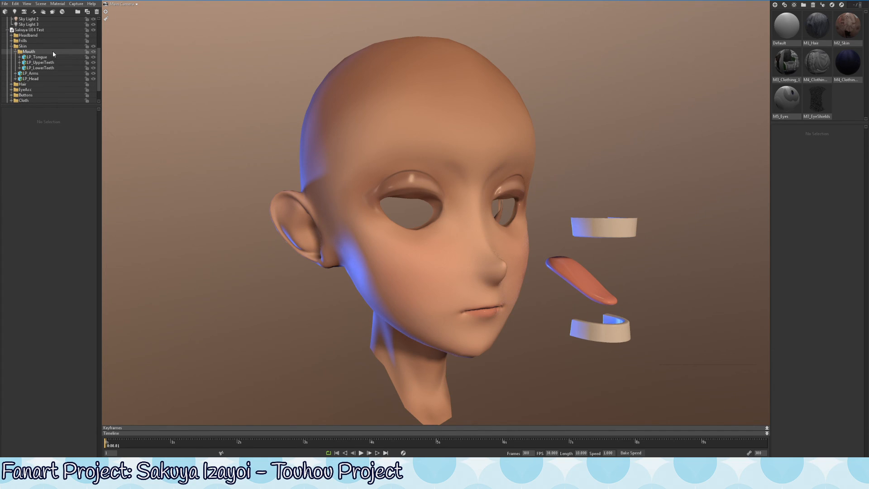
click(16, 85)
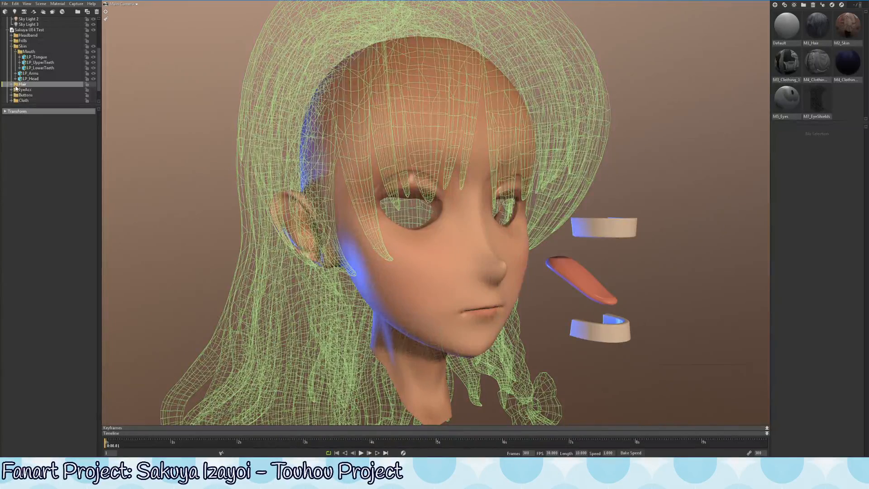
scroll(19, 82, down, 1)
click(20, 73)
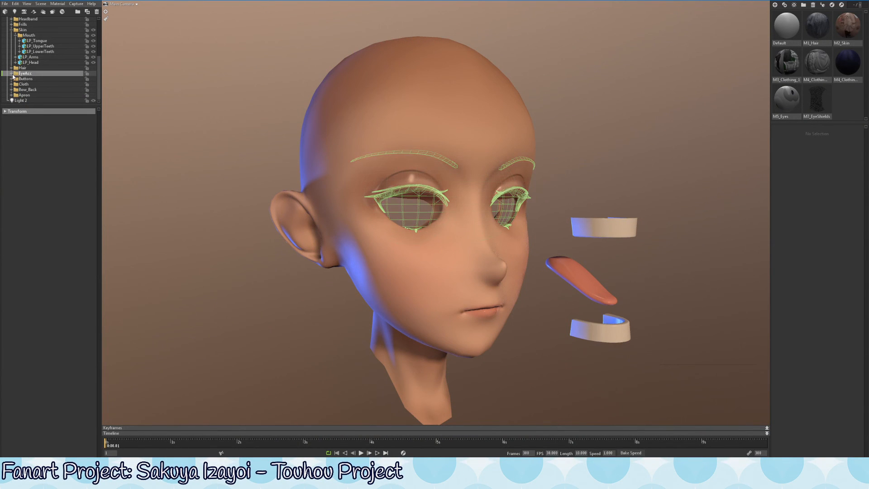
click(11, 73)
click(93, 74)
drag(199, 152, 424, 119)
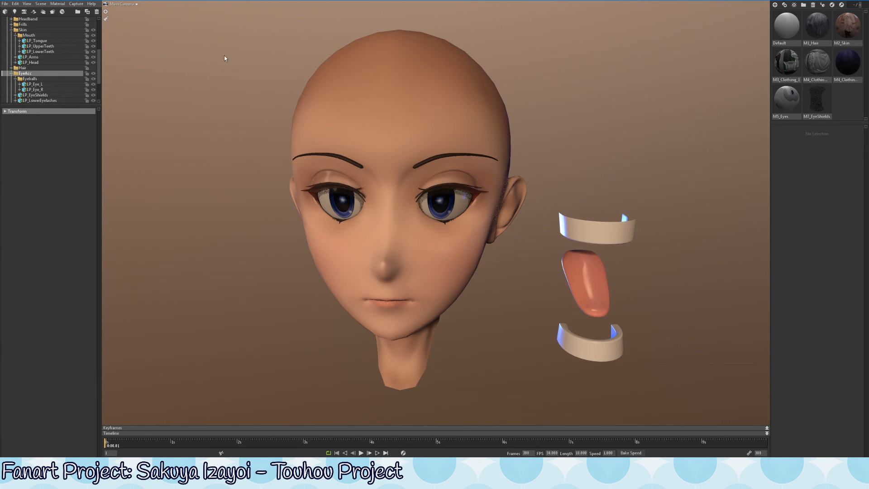
Step: Hide the LP_EyeShields mesh and check the eyes from several angles
scroll(93, 84, down, 1)
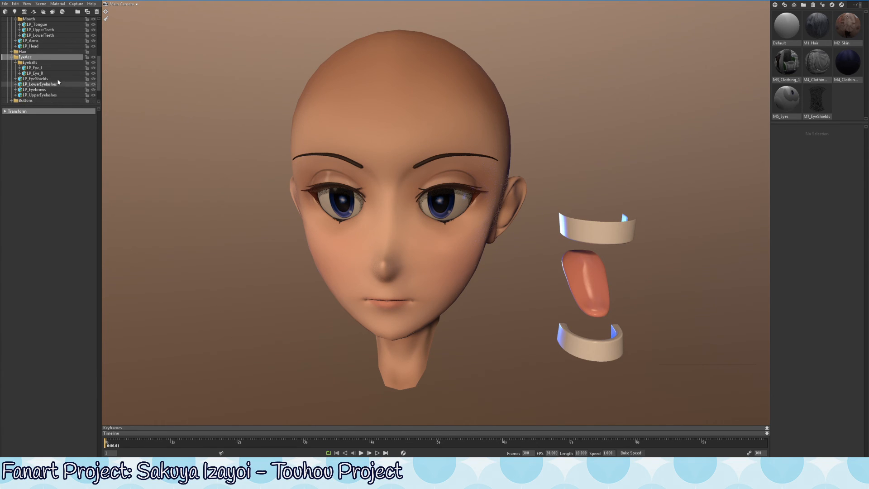
click(93, 79)
mouse_move(450, 112)
mouse_down()
mouse_move(533, 110)
mouse_move(486, 118)
mouse_move(452, 81)
mouse_move(455, 125)
mouse_up()
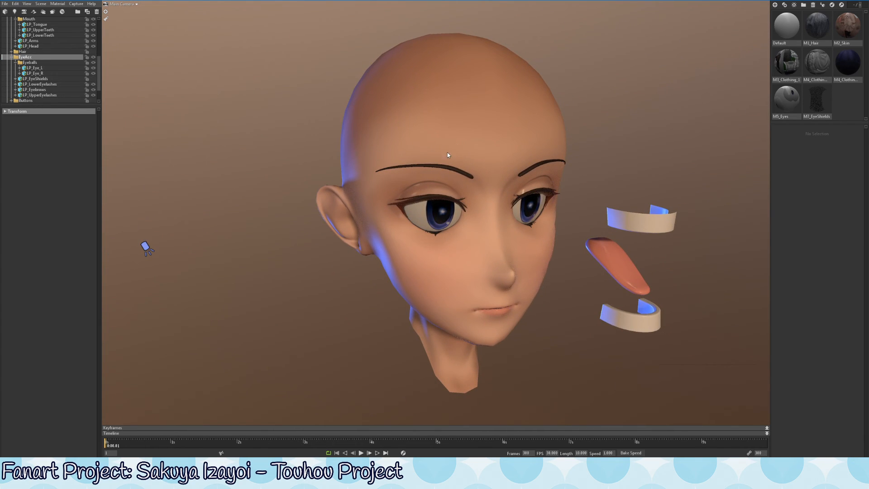
drag(444, 164, 515, 166)
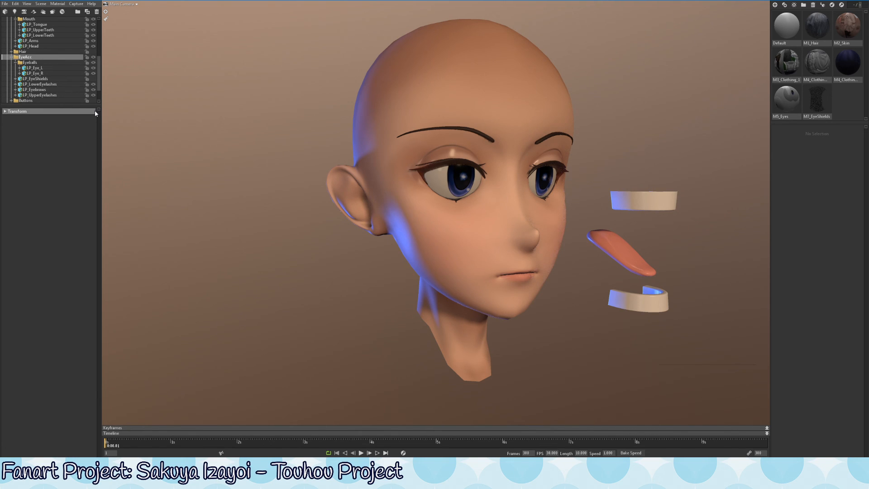
drag(482, 148, 431, 111)
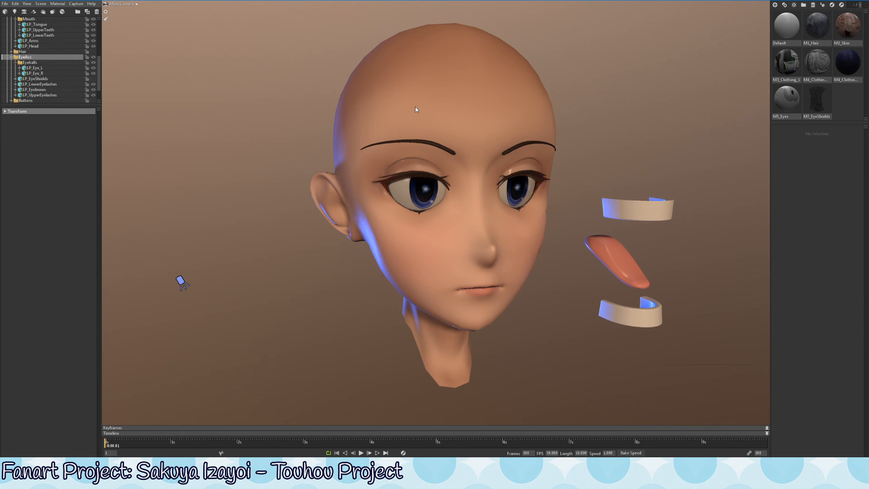
Step: Examine the shading and highlights on both arms, then the forearm up close
drag(489, 185, 522, 183)
scroll(522, 183, down, 4)
middle_drag(522, 183, 568, 127)
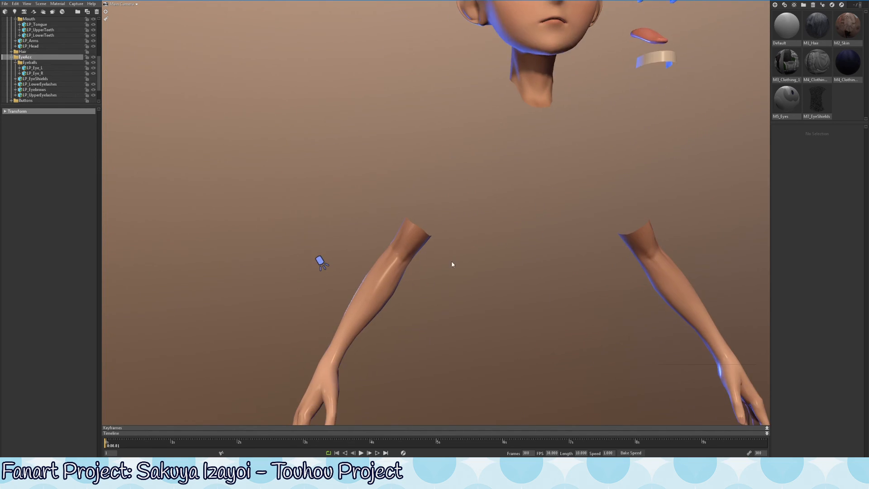
middle_drag(452, 264, 482, 221)
mouse_move(482, 222)
mouse_down()
mouse_move(512, 216)
mouse_move(482, 229)
mouse_up()
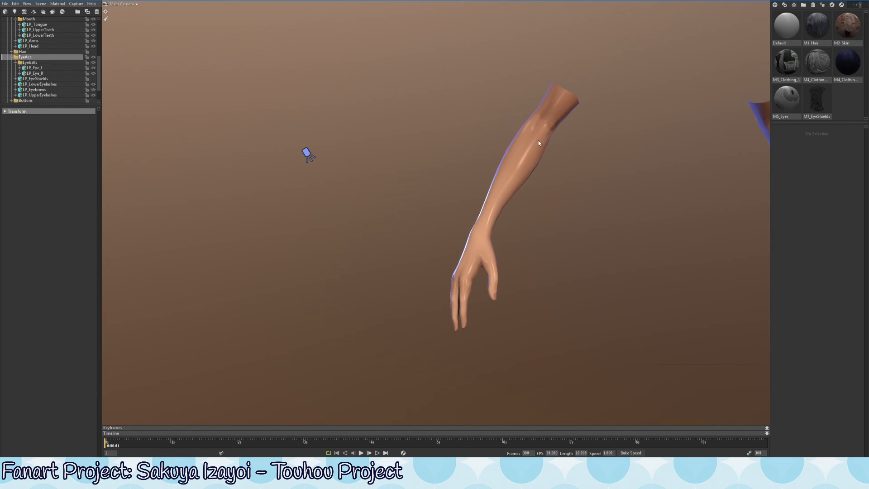
middle_drag(539, 143, 421, 168)
right_drag(421, 169, 498, 271)
drag(498, 272, 441, 155)
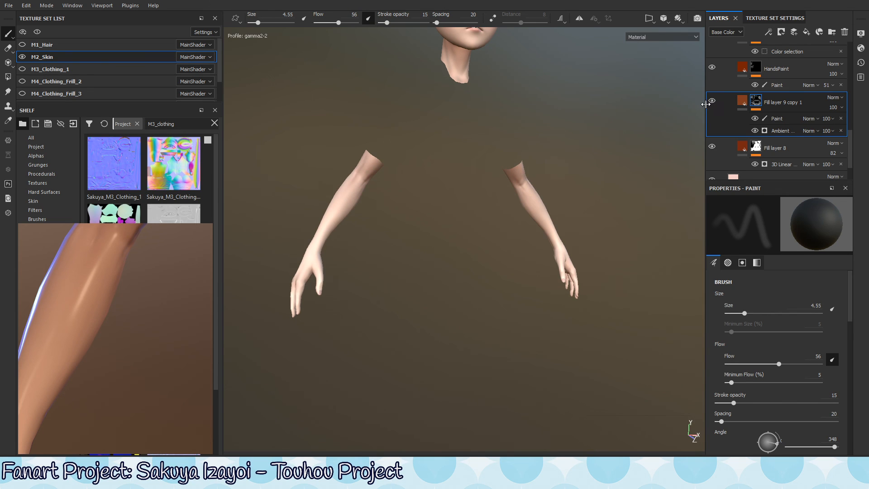
Step: Switch to Substance Painter, set the roughness of M2_Skin's Fill layer 1 to 0.6245 and check the arm
alt+middle_drag(488, 267, 598, 218)
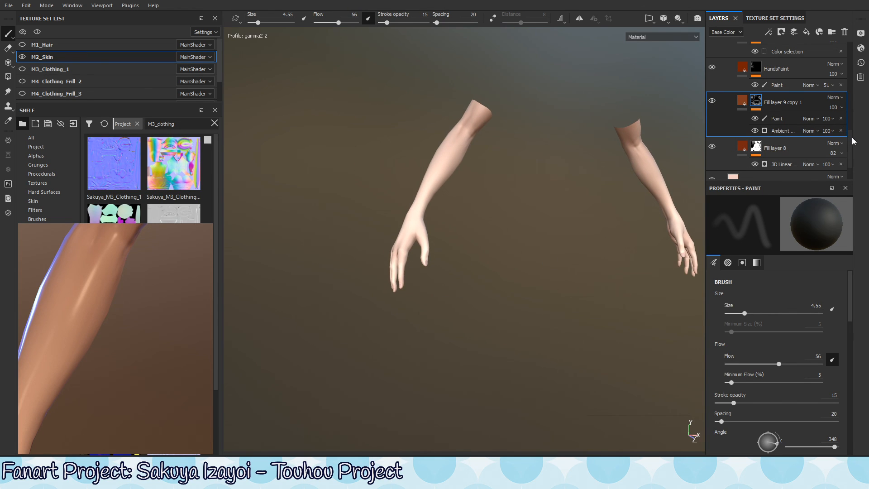
scroll(854, 143, down, 1)
click(781, 143)
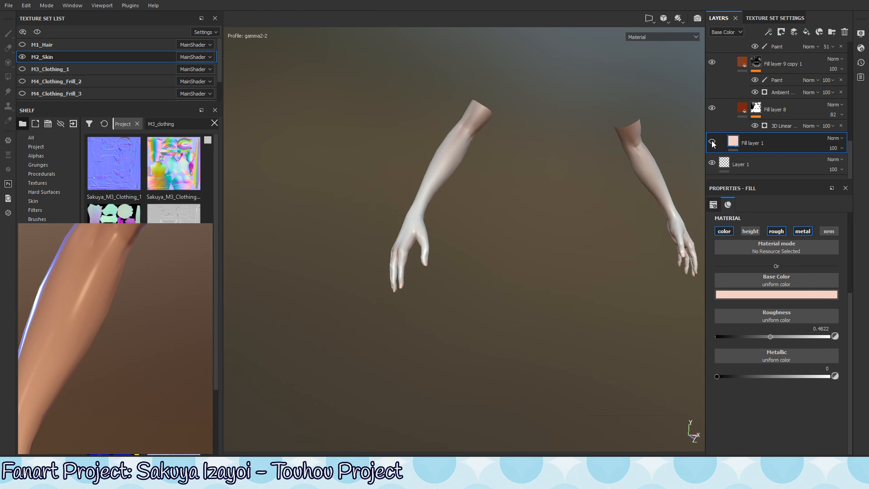
drag(771, 337, 785, 338)
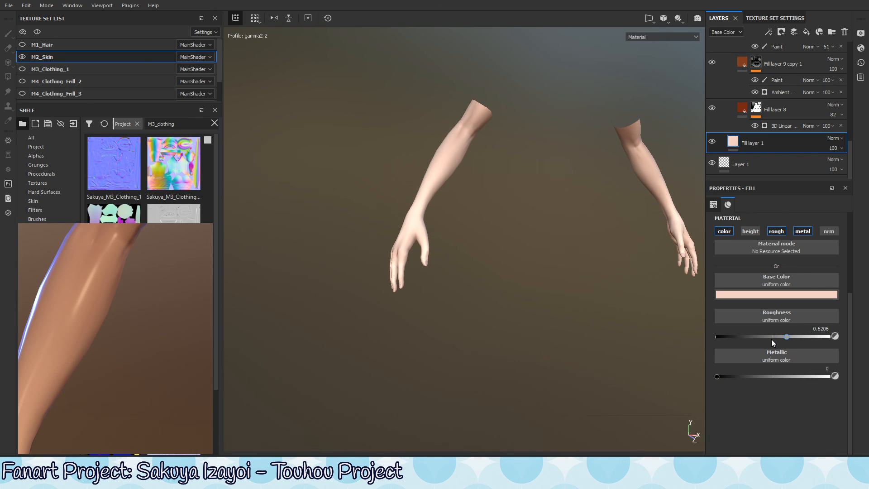
alt+middle_drag(514, 215, 506, 240)
alt+right_drag(506, 241, 412, 330)
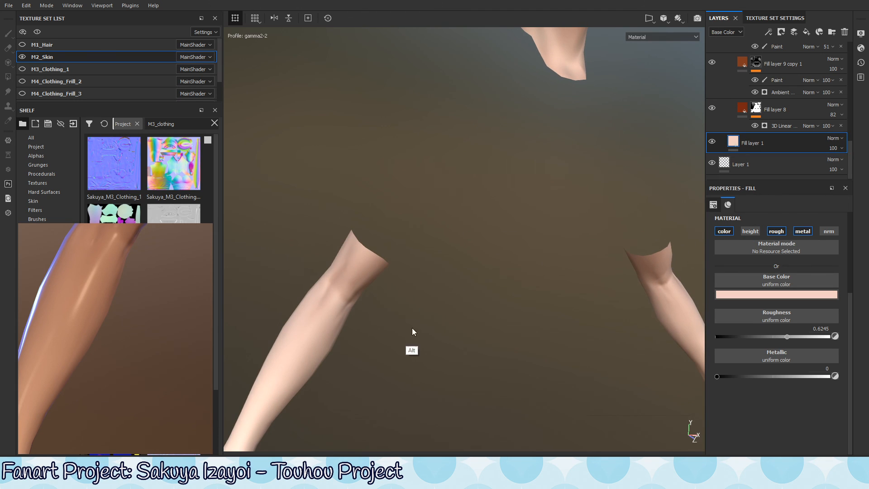
alt+middle_drag(411, 330, 545, 239)
alt+drag(545, 238, 530, 240)
mouse_move(530, 241)
shift+right_down()
mouse_move(491, 232)
mouse_move(533, 254)
mouse_move(619, 208)
shift+right_up()
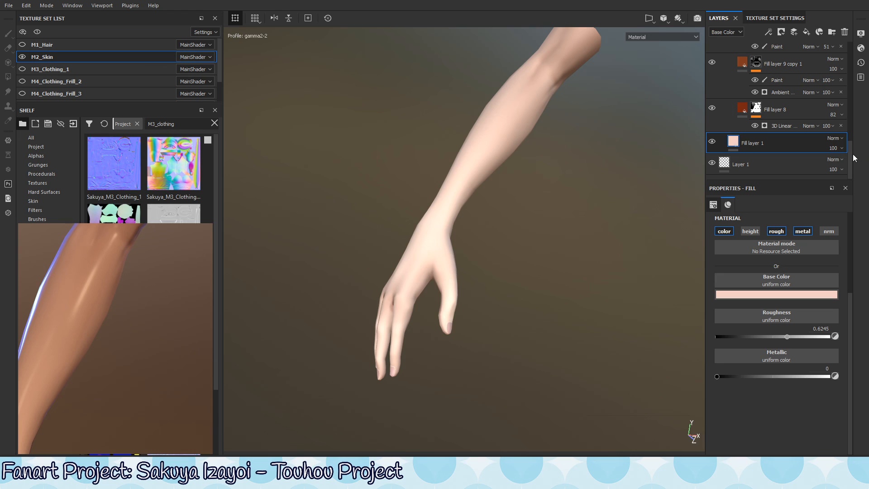
Step: Increase the roughness of Fill layer 9 copy 1 and set the HandsPaint layer's roughness to 0.7708
drag(852, 153, 850, 136)
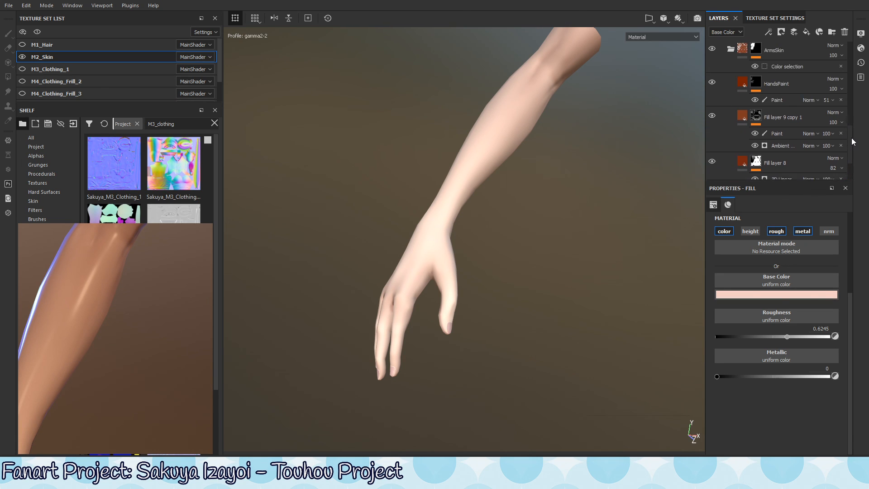
click(825, 118)
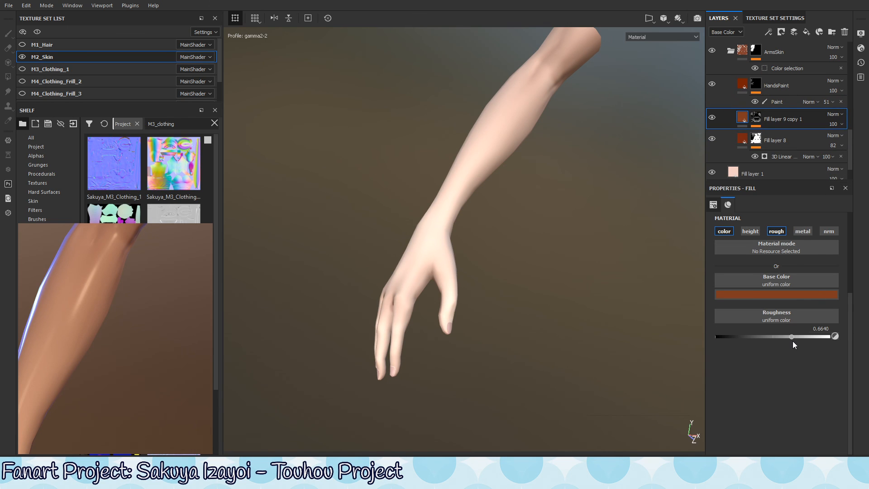
drag(792, 337, 803, 337)
click(745, 86)
click(795, 337)
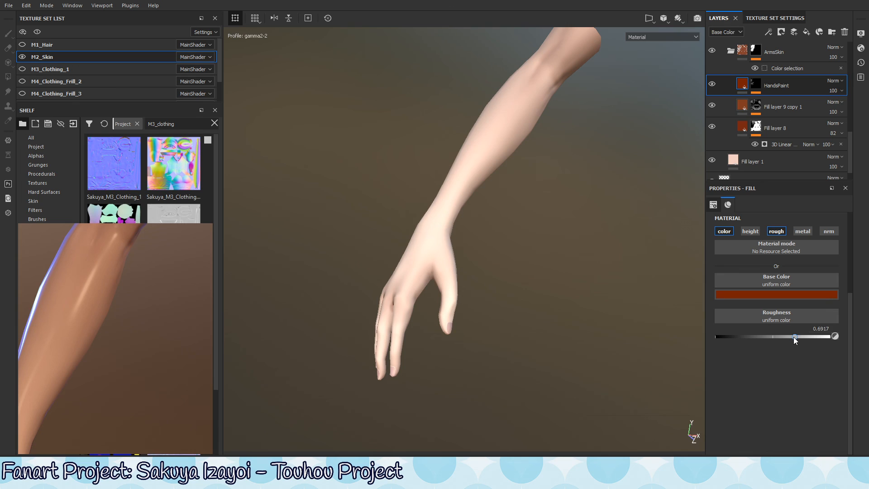
drag(795, 337, 804, 337)
click(804, 336)
Step: Export the M2_Skin textures as 8-bit PNG with the Unreal Engine 4 (Cav) configuration to the SSP/Export folder
click(8, 5)
click(55, 165)
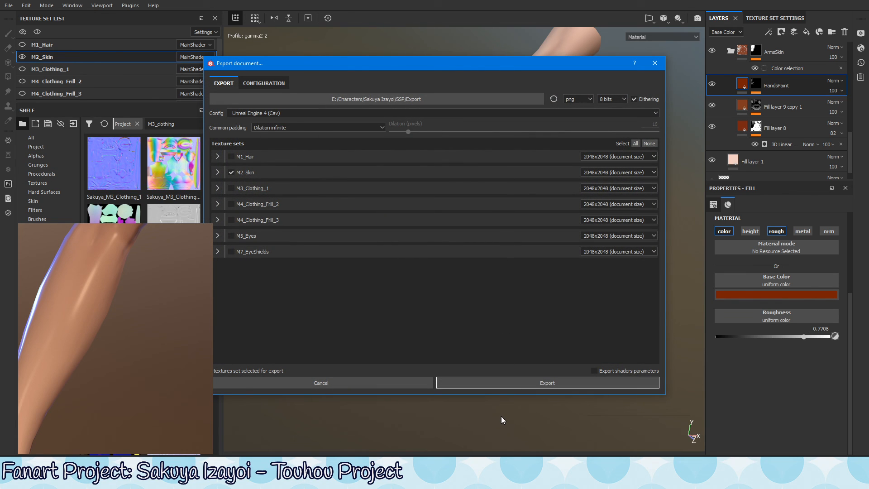
click(504, 385)
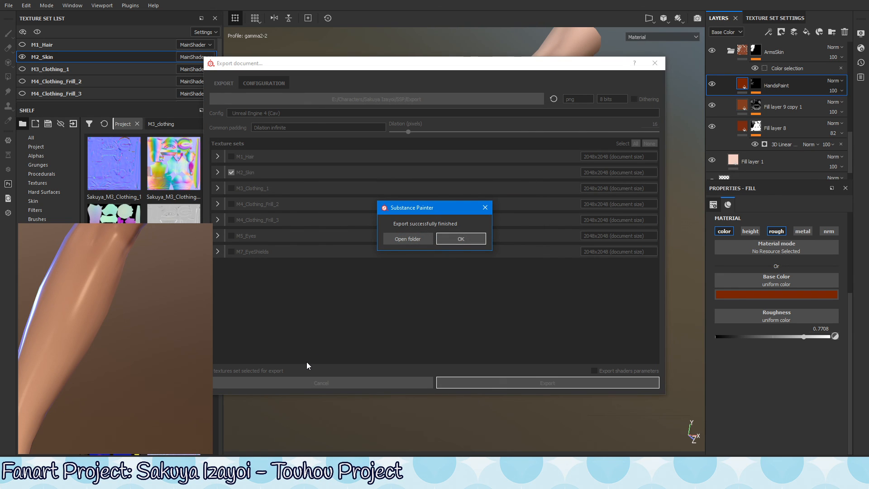
click(461, 238)
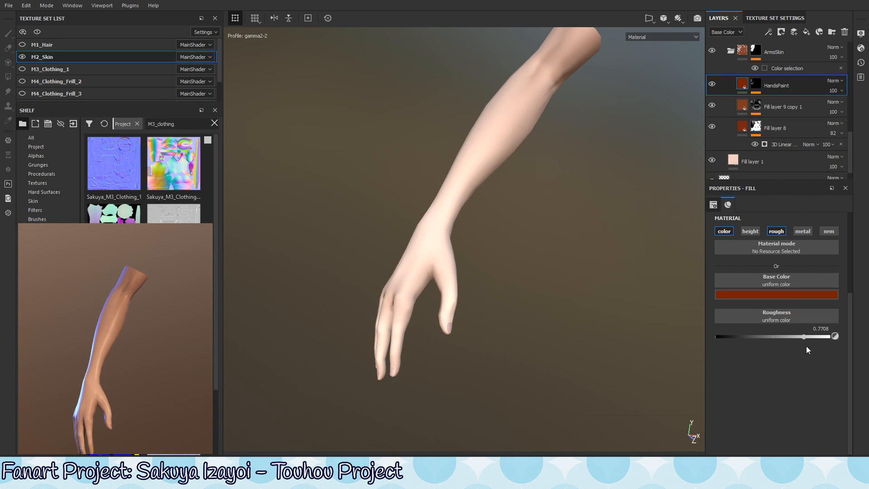
Step: Raise the HandsPaint roughness further and set the roughness of Fill layer 9 copy 1 to 0.83 and Fill layer 1 to 0.7391
drag(807, 338, 811, 338)
click(788, 109)
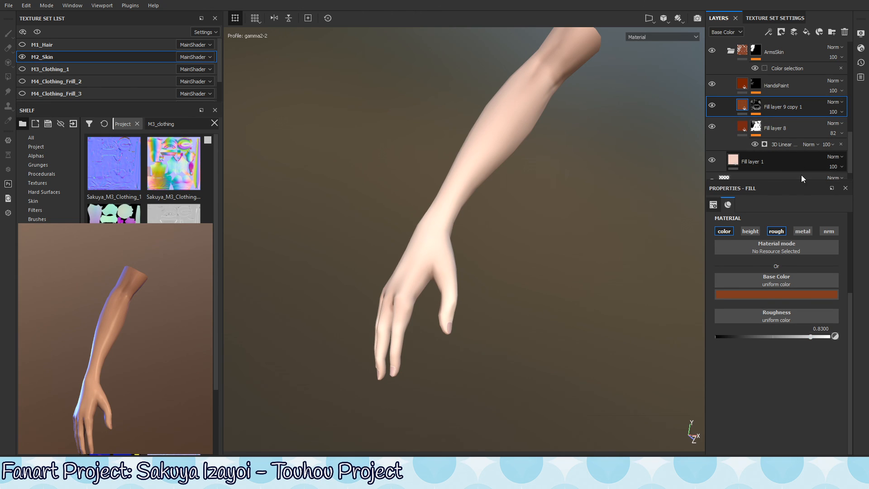
click(790, 166)
drag(788, 338, 800, 335)
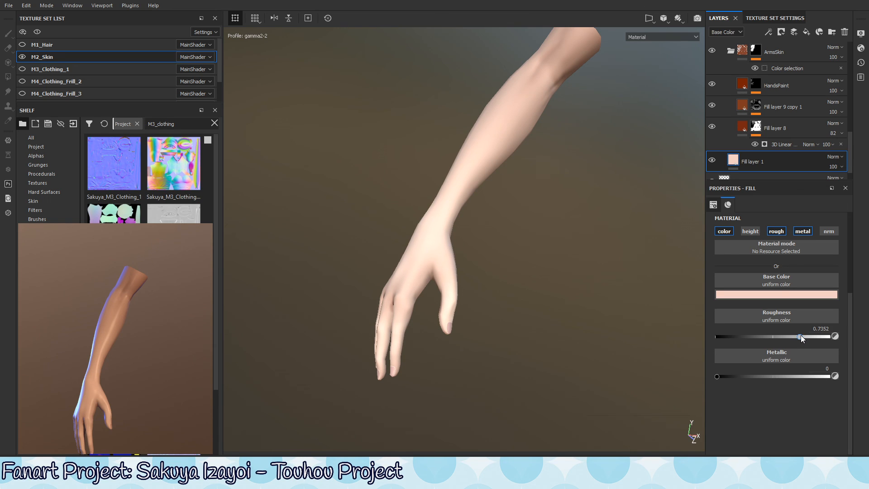
Step: Re-export the M2_Skin textures with the raised roughness values as 8-bit PNG, keeping the Unreal Engine 4 (Cav) configuration
click(8, 5)
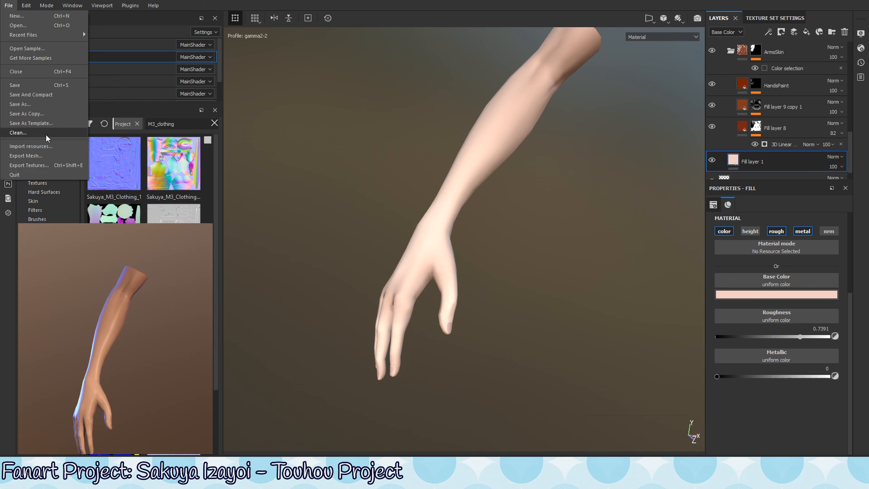
click(55, 165)
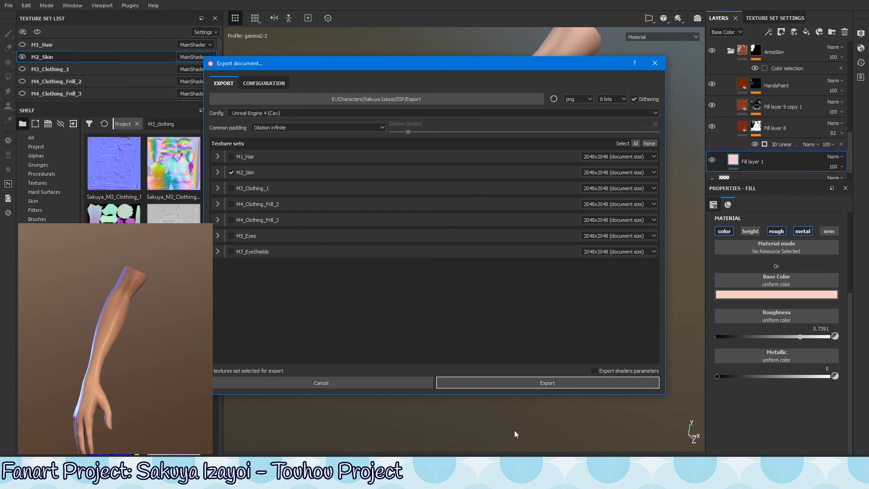
click(534, 383)
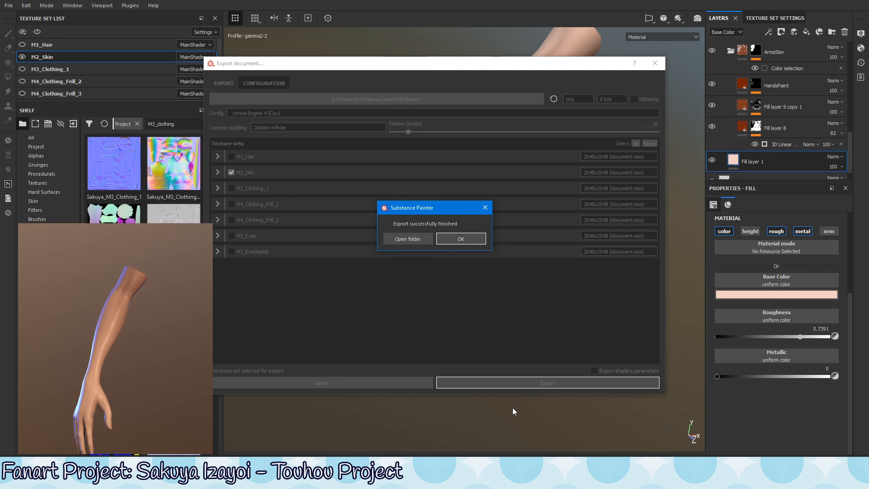
click(469, 239)
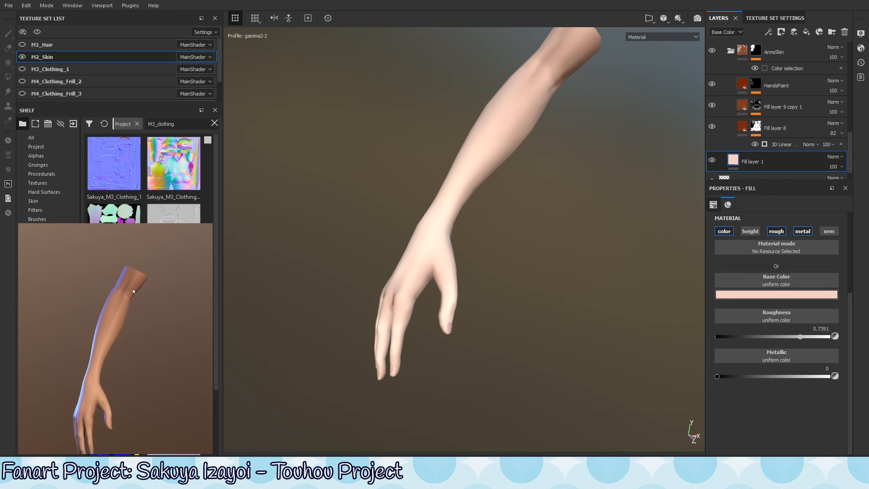
Step: Examine the updated arm, hand and fingernails in the Marmoset Toolbag view from several sides and up close
drag(123, 296, 53, 287)
middle_drag(53, 287, 106, 281)
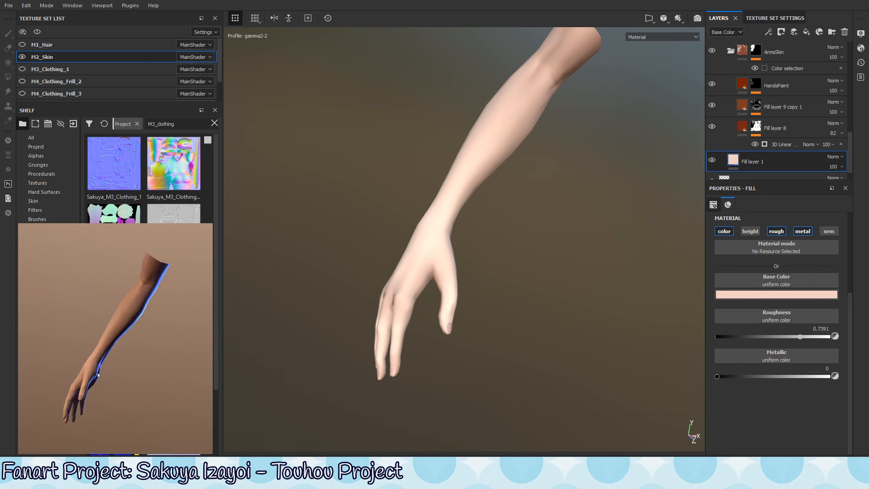
right_drag(105, 282, 131, 343)
drag(131, 344, 195, 352)
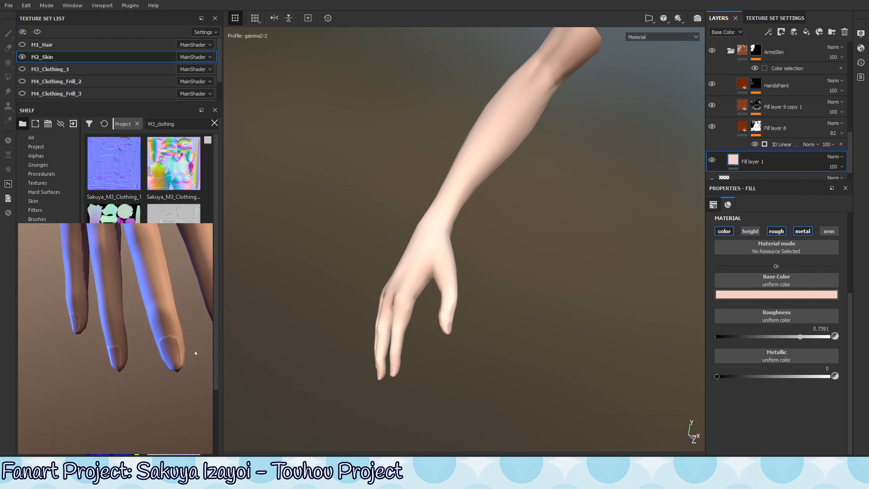
right_drag(195, 352, 178, 400)
shift+drag(177, 401, 145, 400)
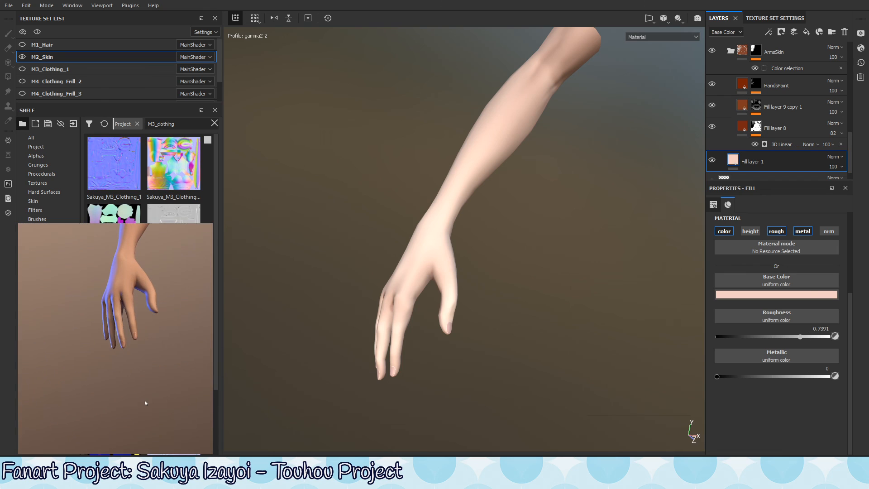
scroll(125, 296, up, 5)
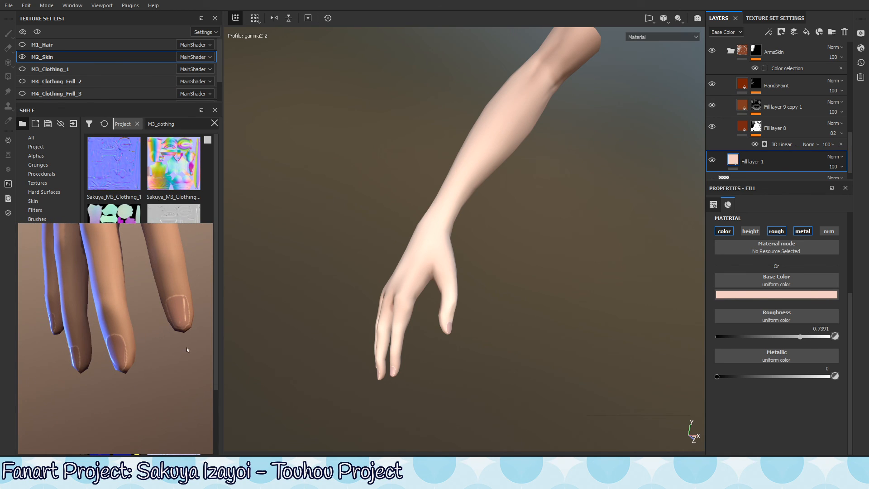
scroll(153, 333, down, 4)
drag(153, 333, 117, 328)
Step: Examine the updated skin shading on the head and face in the Marmoset Toolbag view
scroll(116, 328, down, 5)
alt+middle_drag(117, 328, 112, 371)
alt+drag(111, 368, 196, 376)
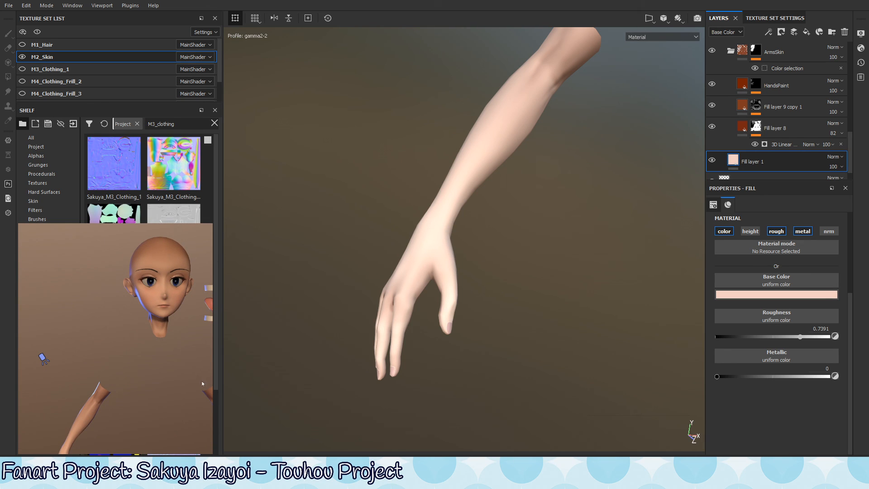
alt+middle_drag(178, 298, 90, 373)
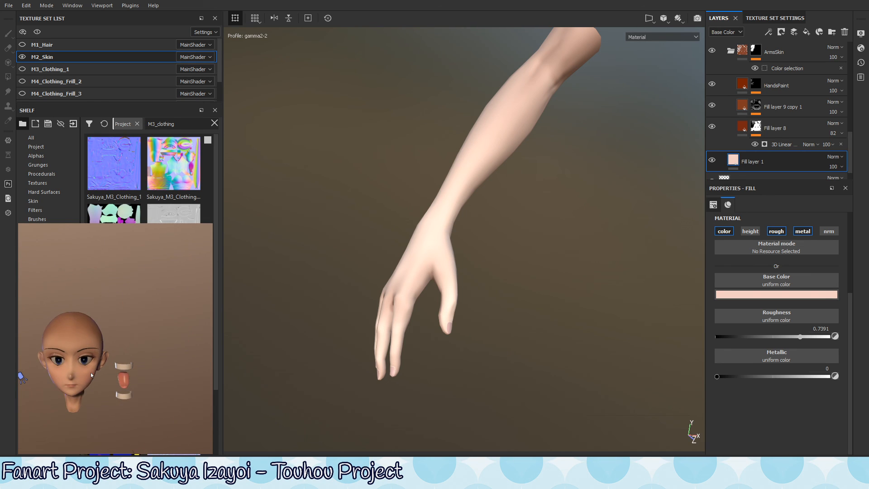
scroll(150, 393, up, 2)
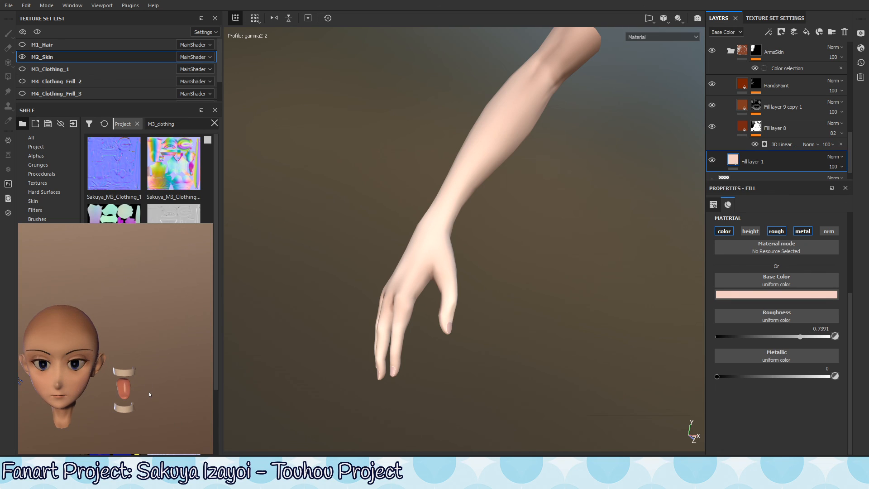